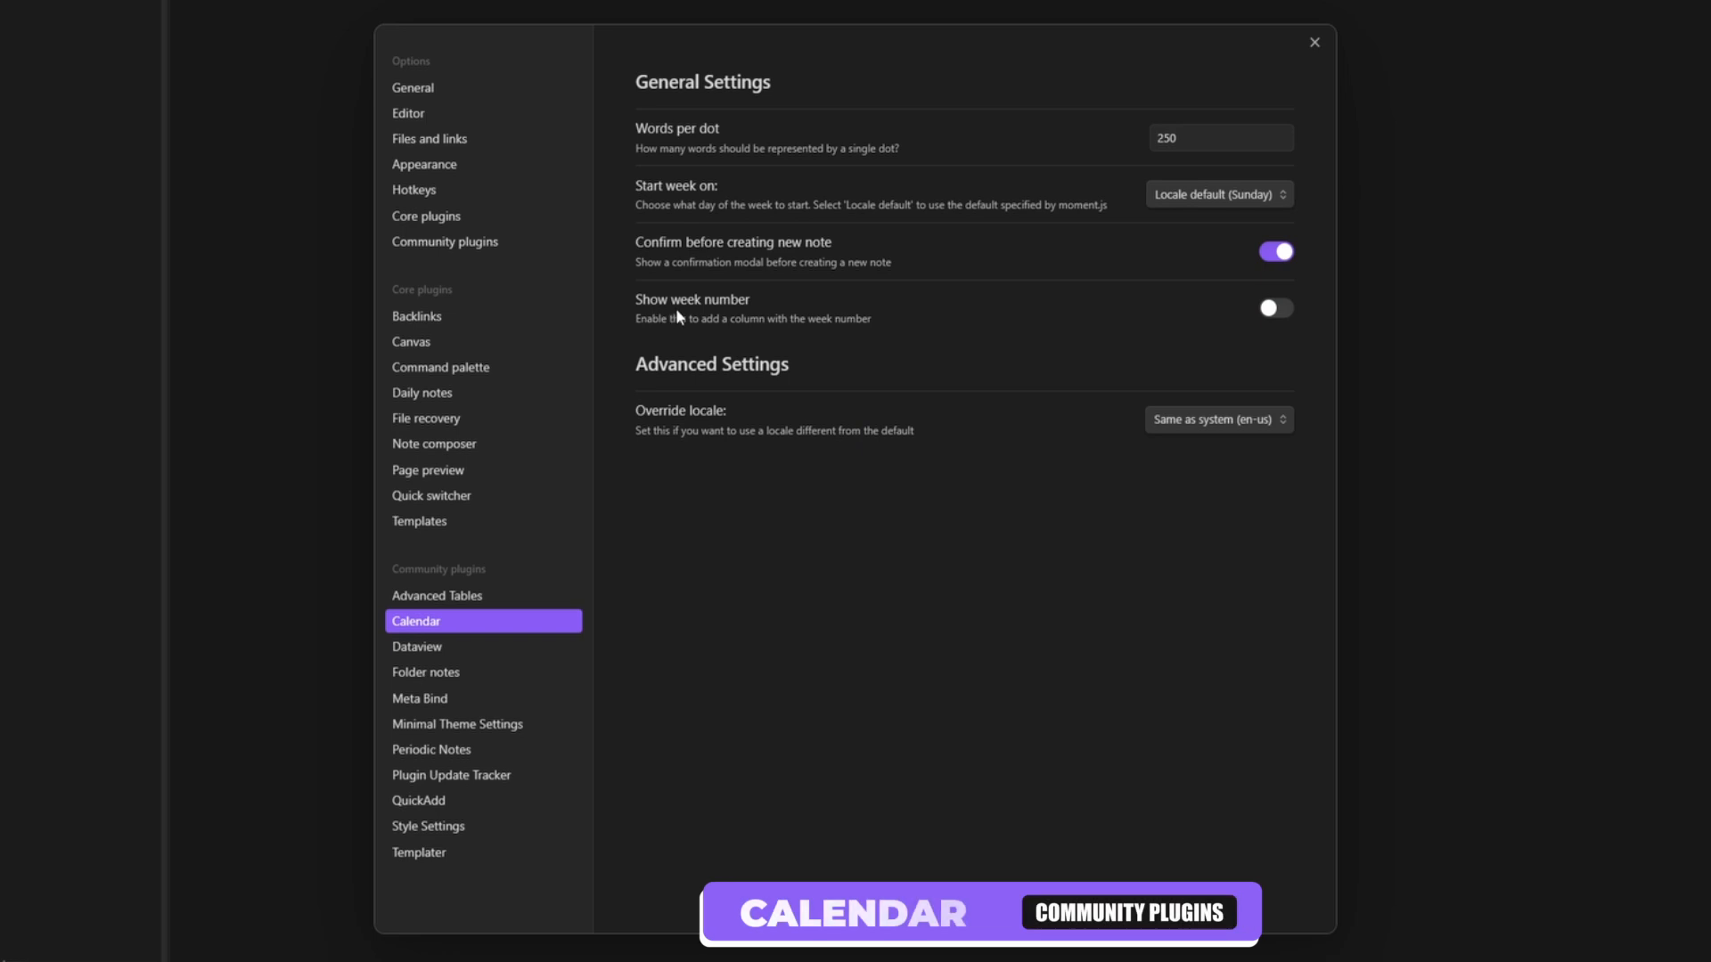
- Enable week numbers in the Calendar plugin and set its week to start on Monday
left_click(1277, 309)
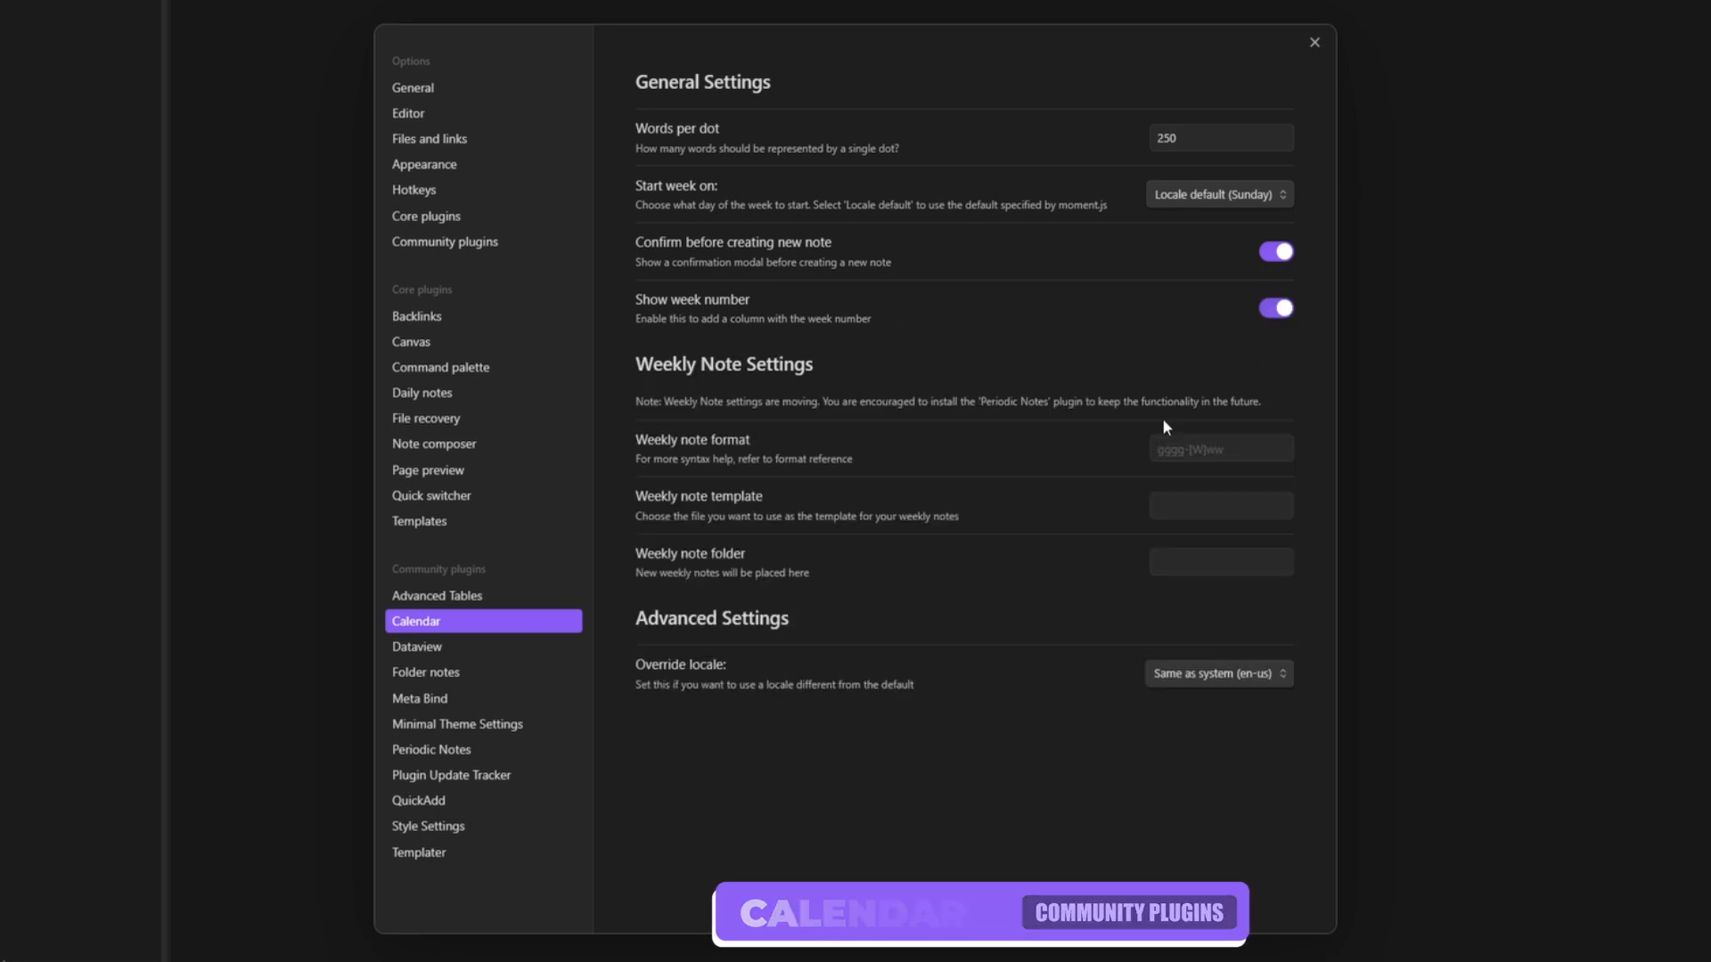
left_click(1274, 308)
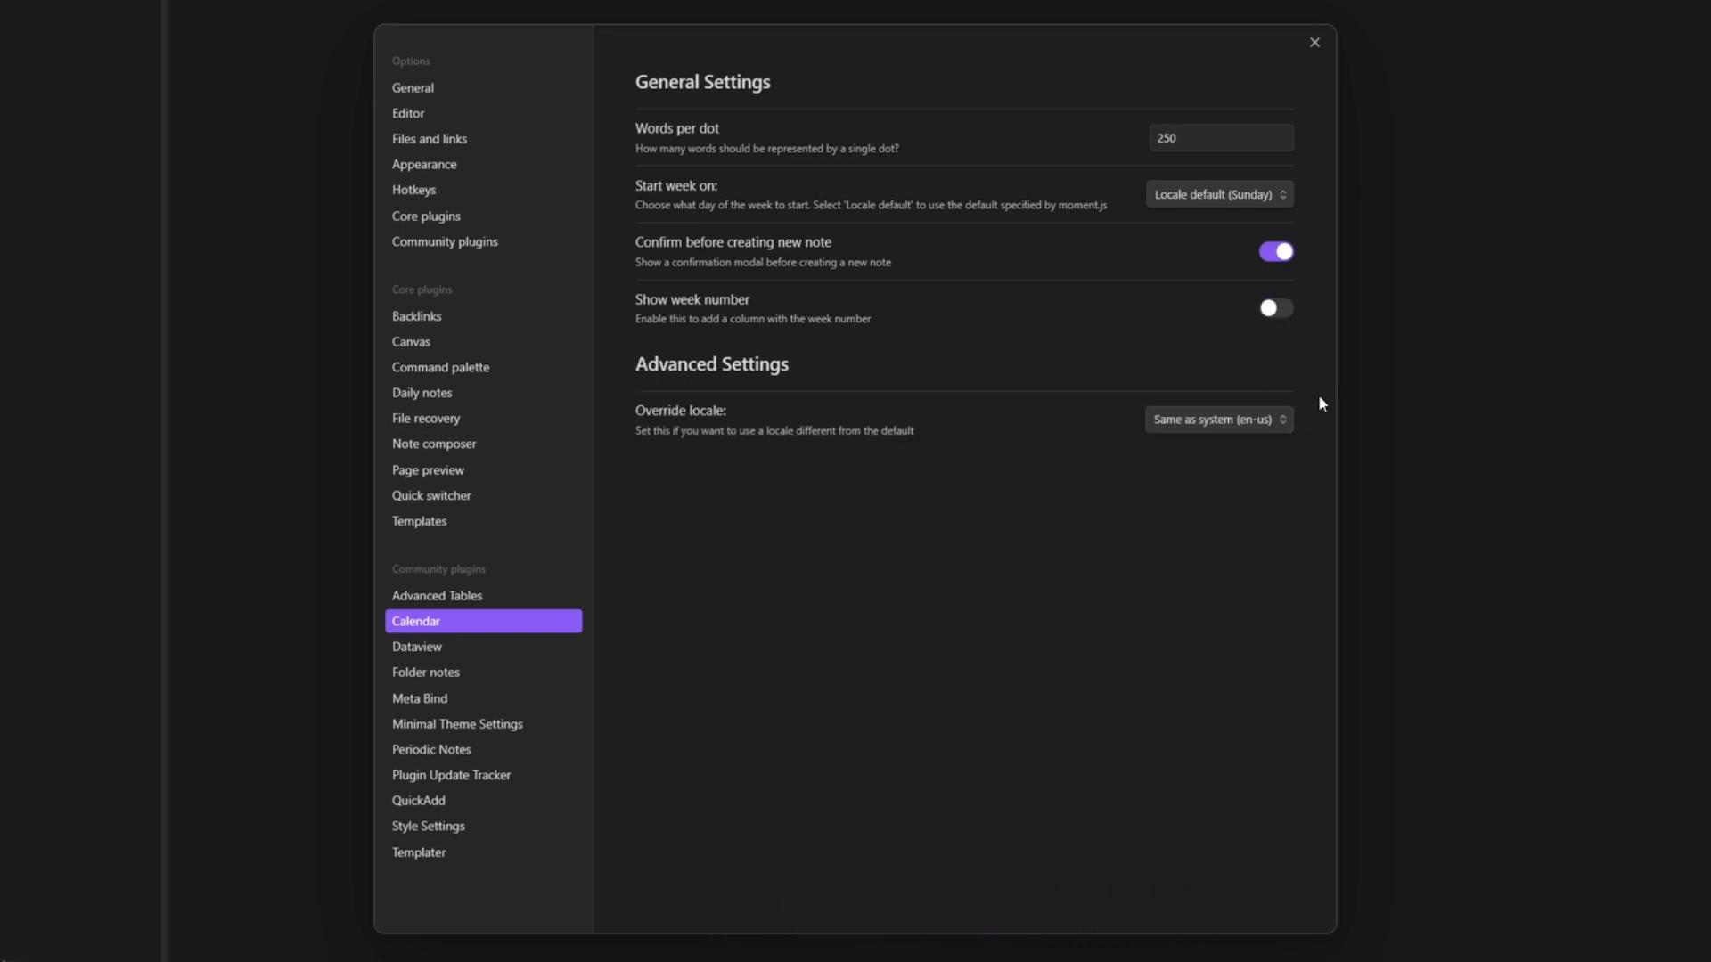
left_click(1276, 308)
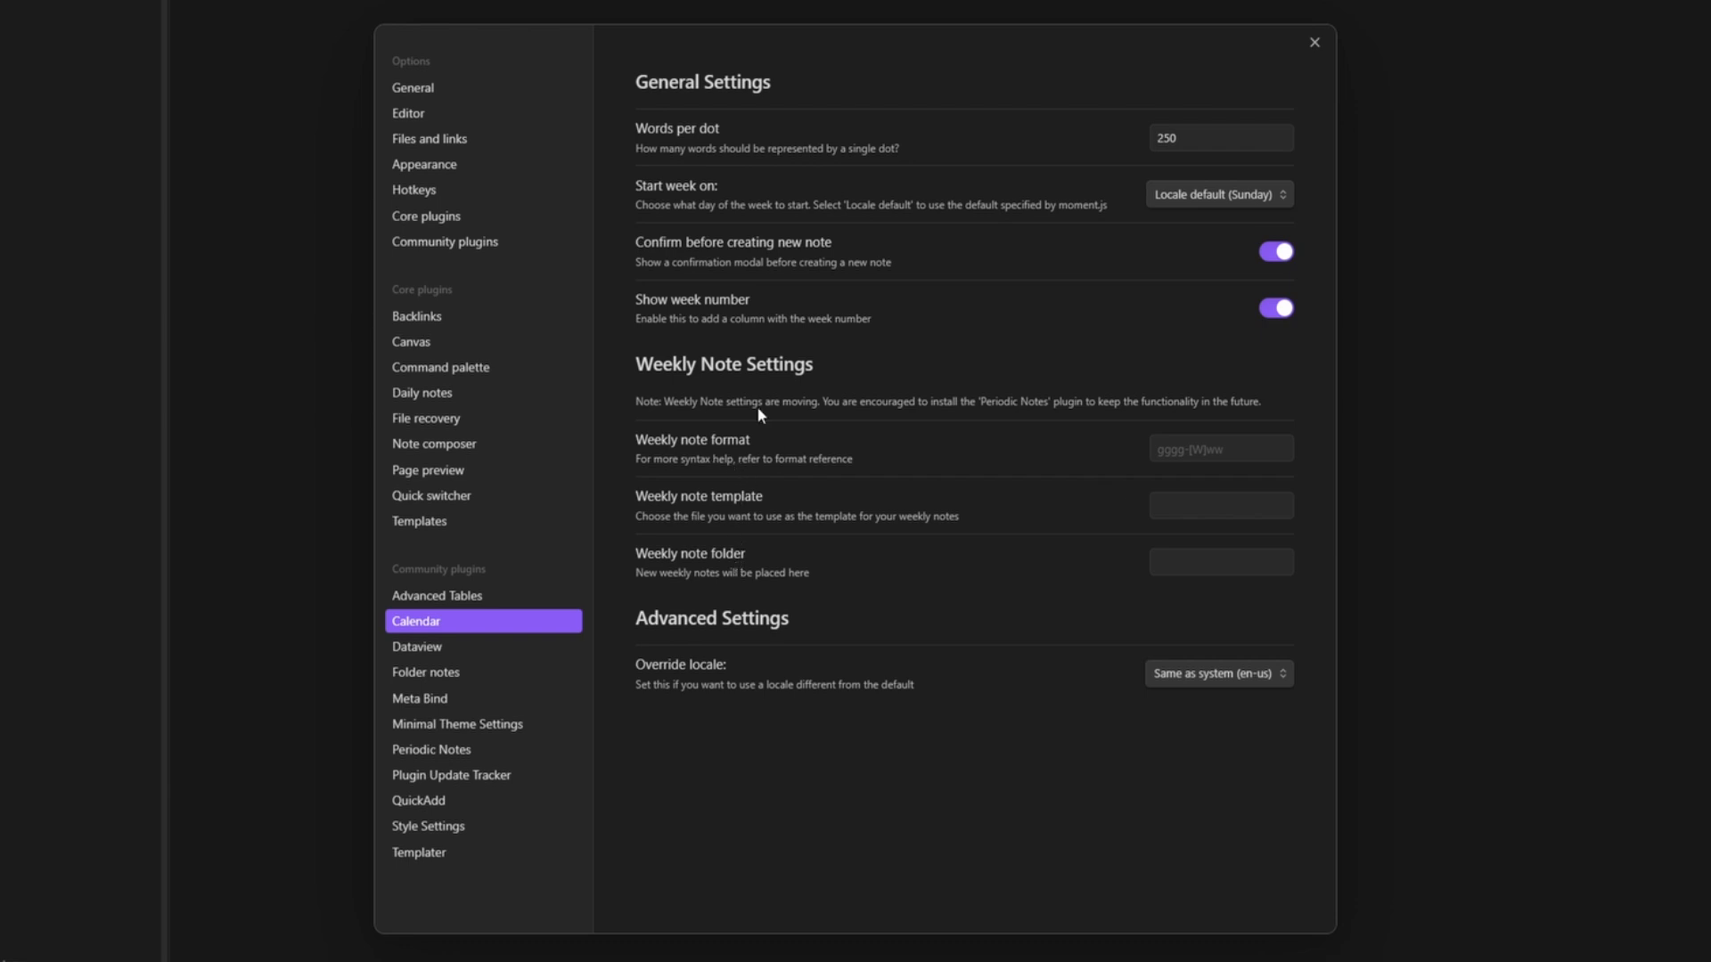
left_click(1195, 196)
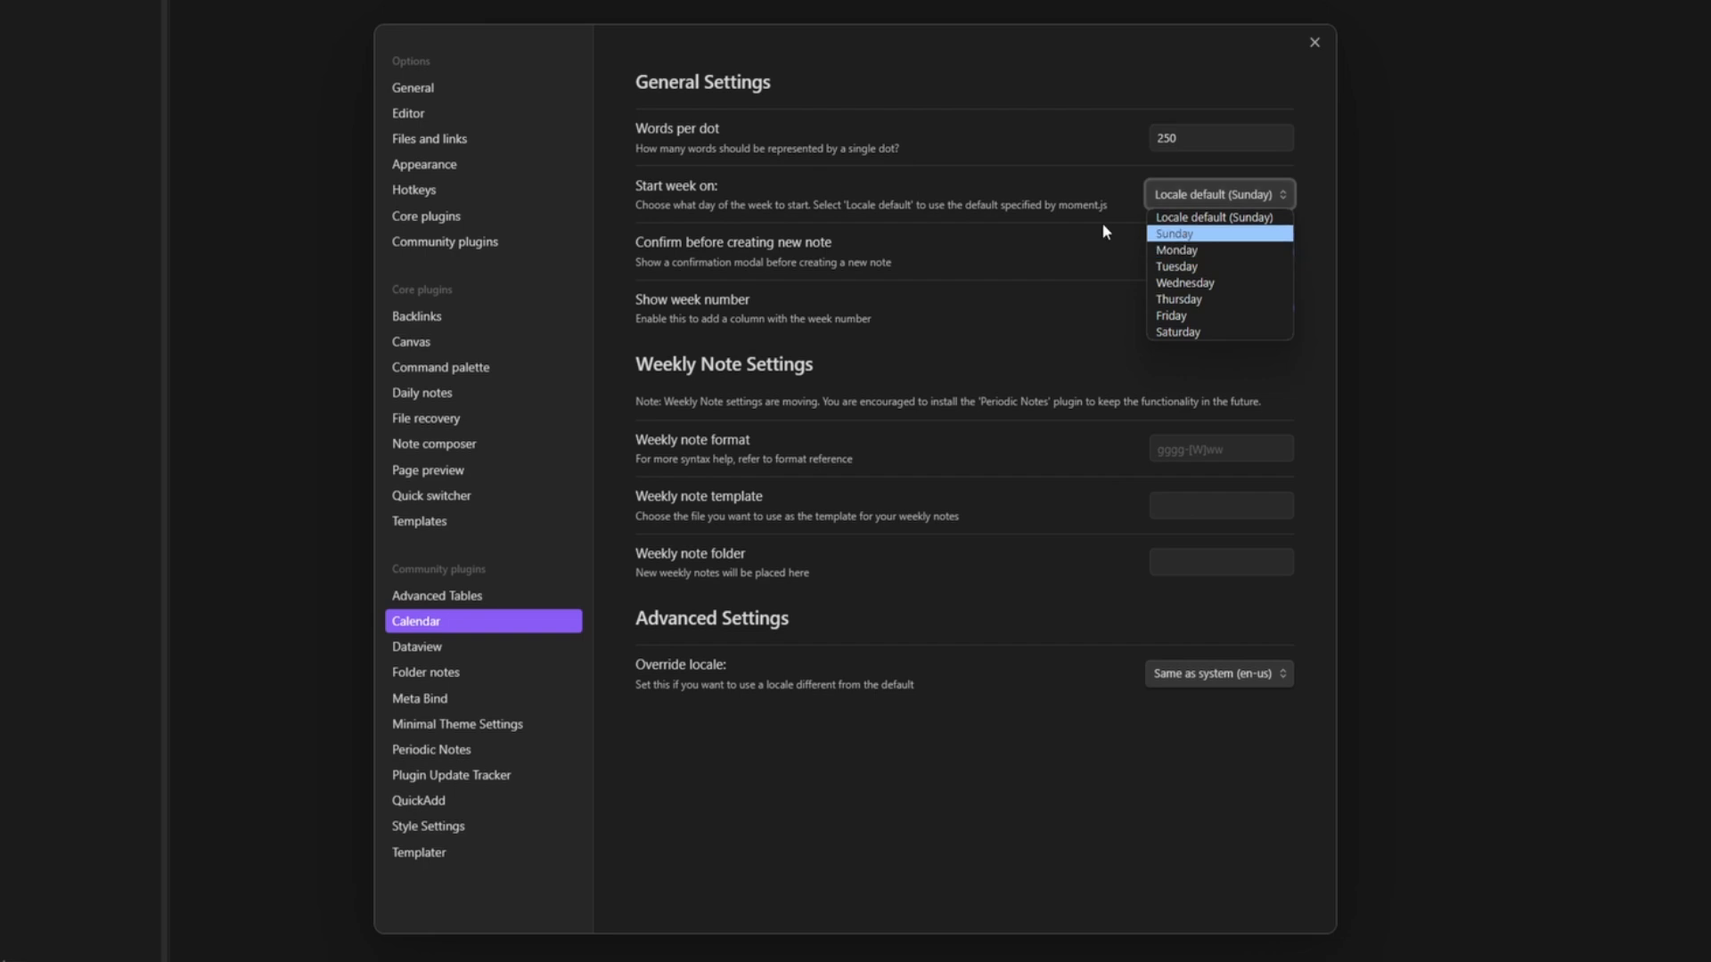
left_click(1186, 253)
- Review the Dataview plugin's query, view and date format settings
left_click(493, 644)
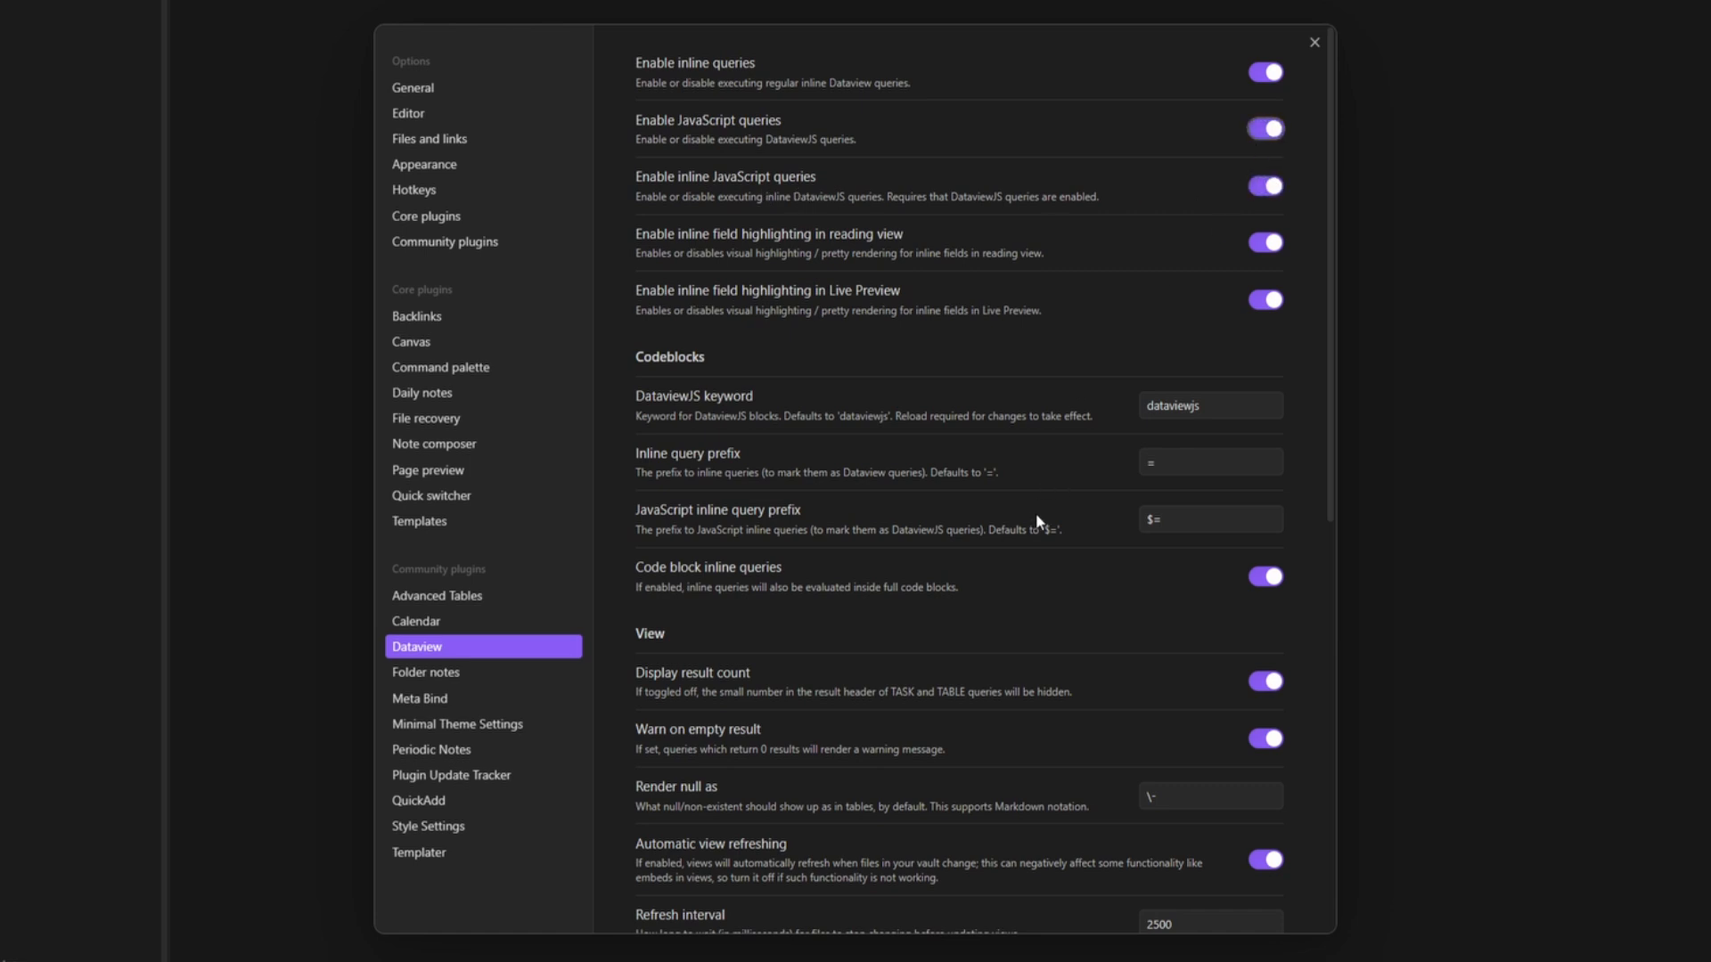
scroll(1035, 511, "down", 7)
left_click_drag(1252, 344, 1110, 349)
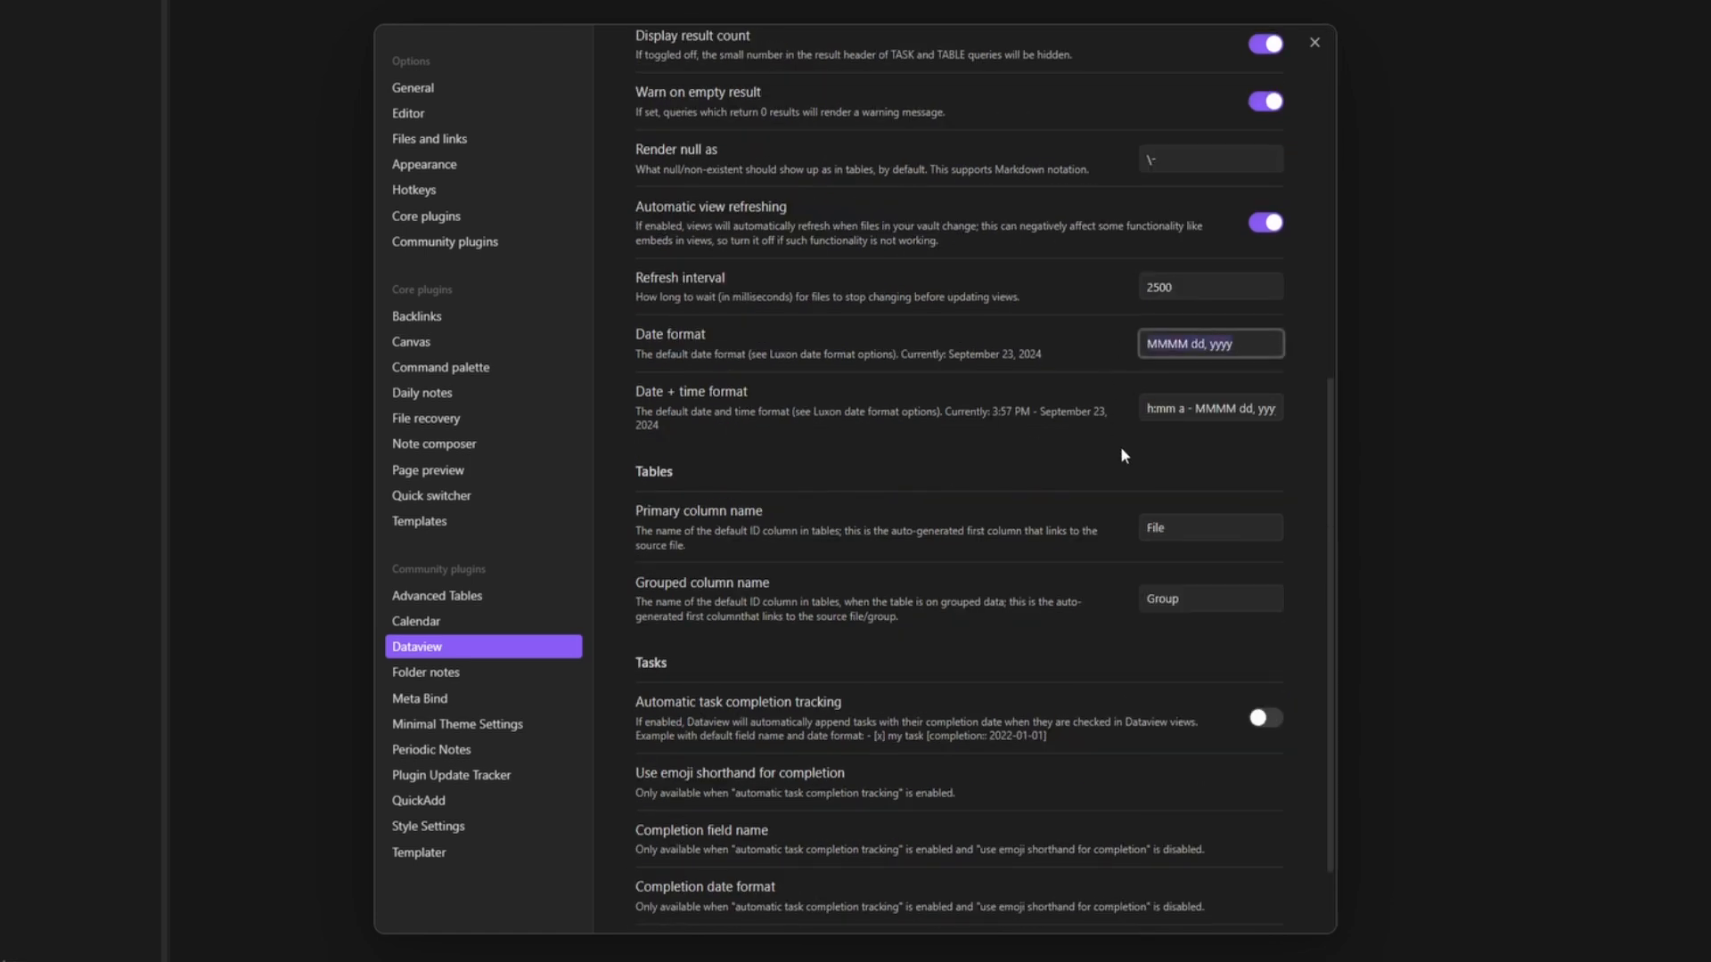
left_click(1194, 434)
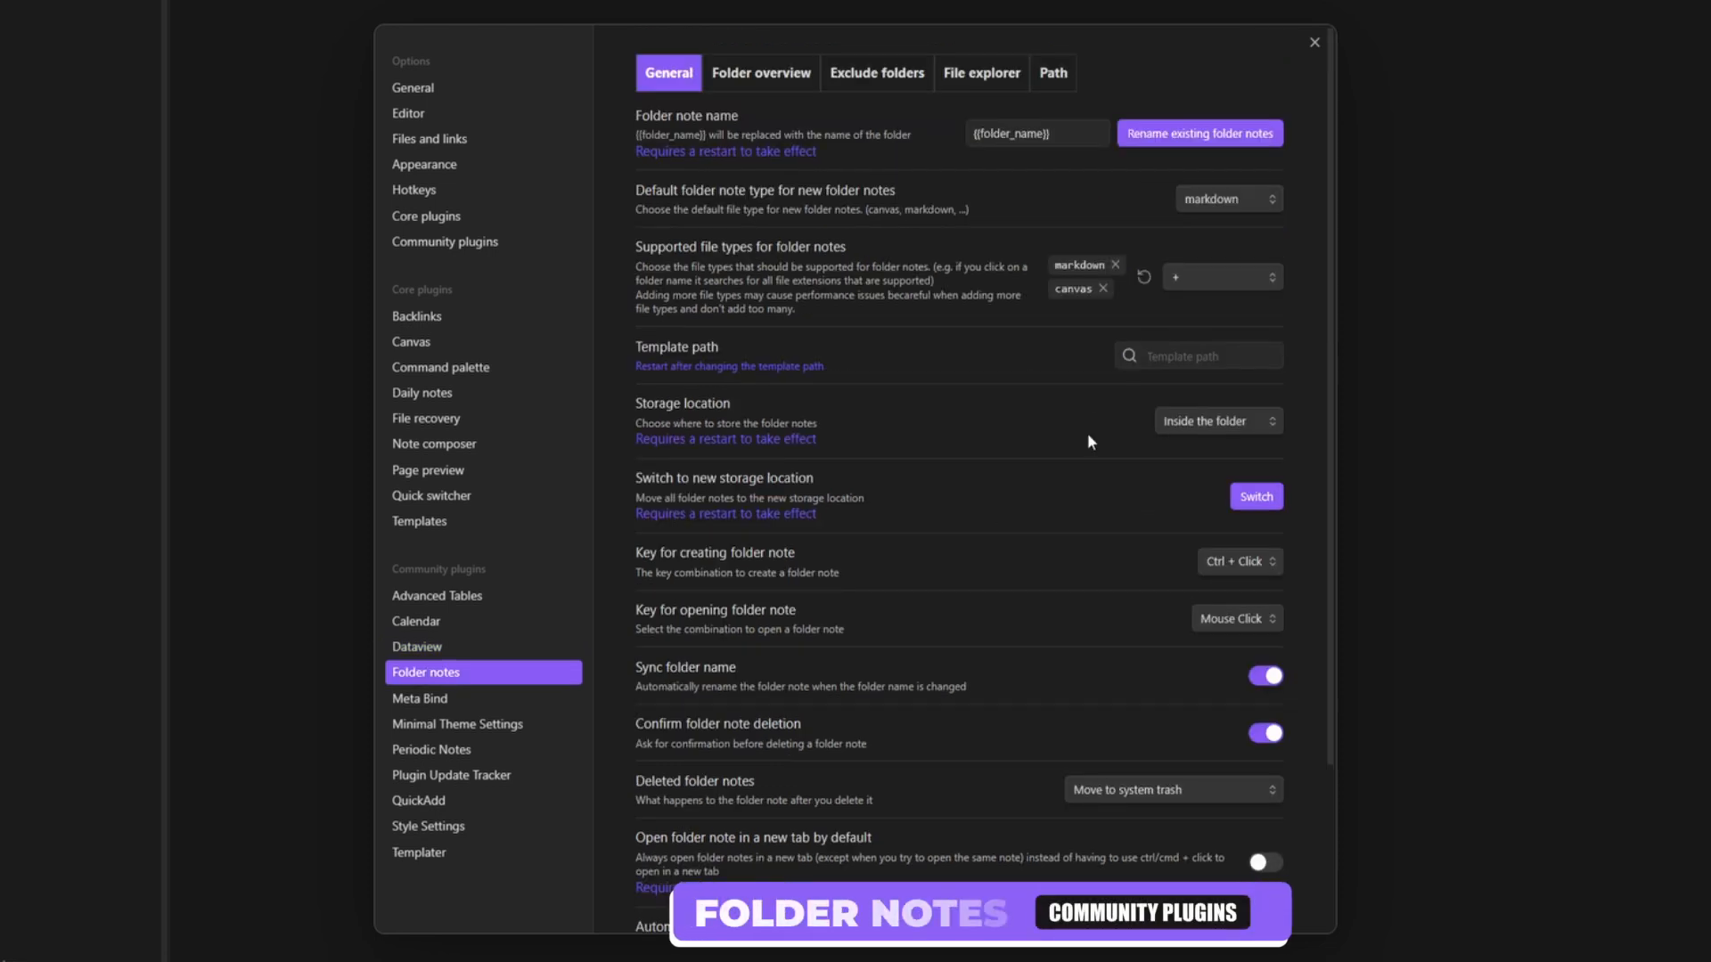
- Check the Folder notes storage location options and the setting for automatically creating folder notes
left_click(1219, 426)
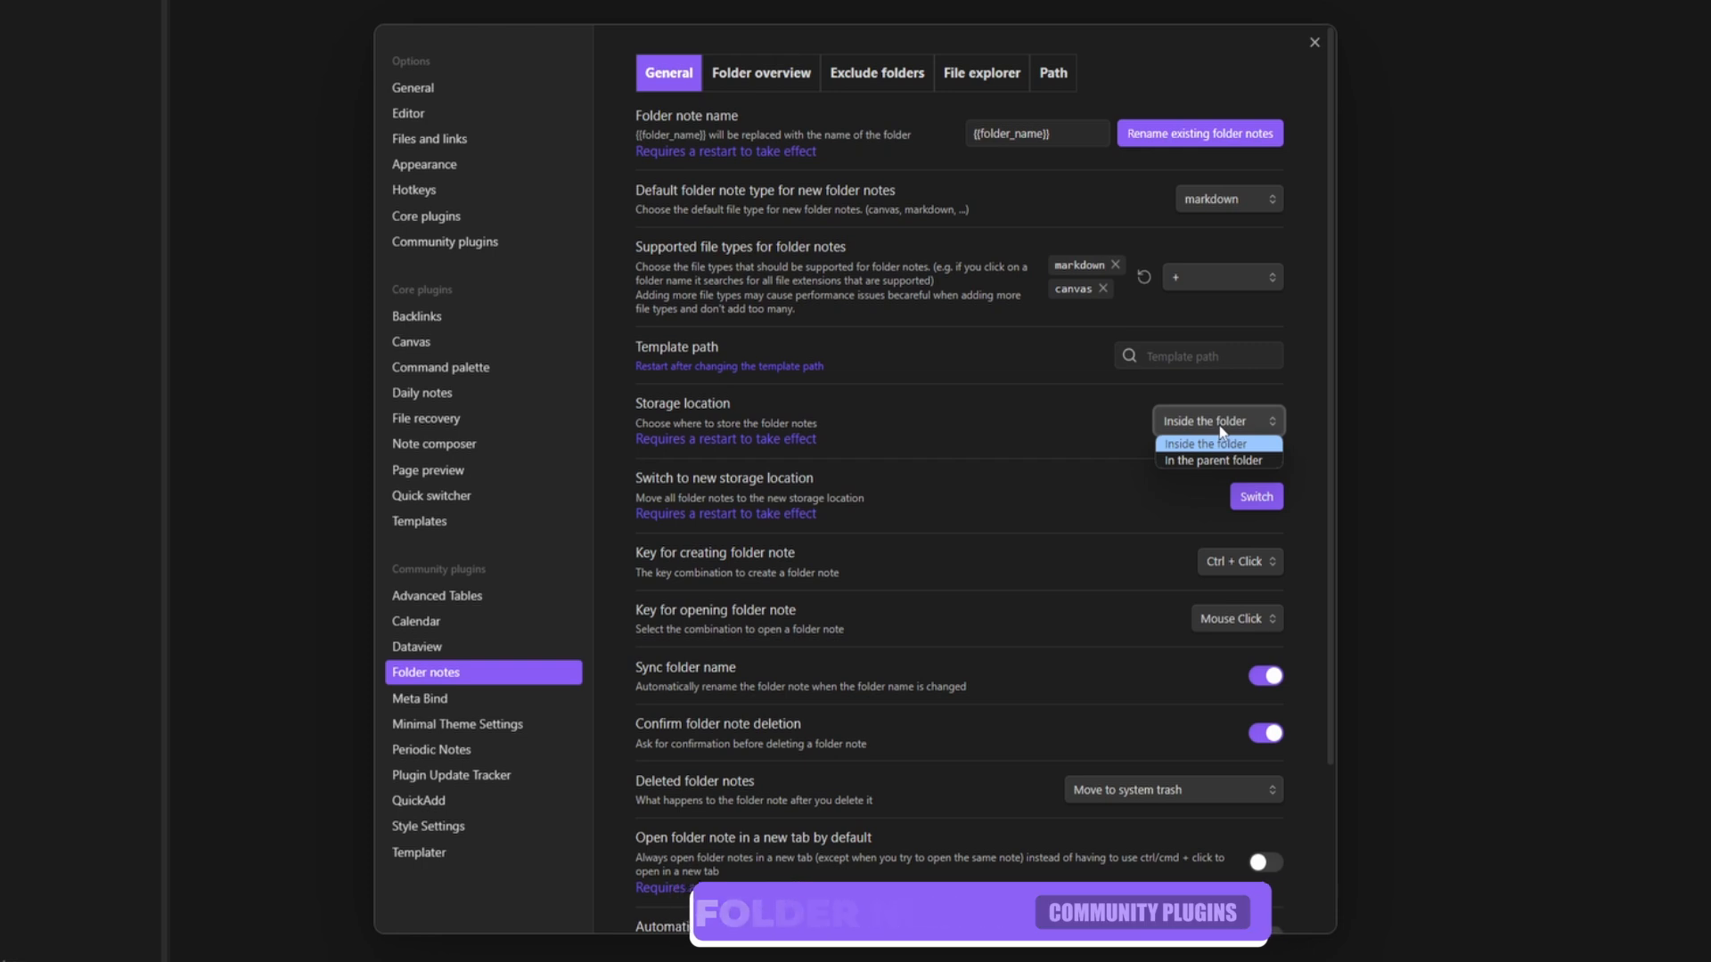
scroll(1051, 570, "down", 3)
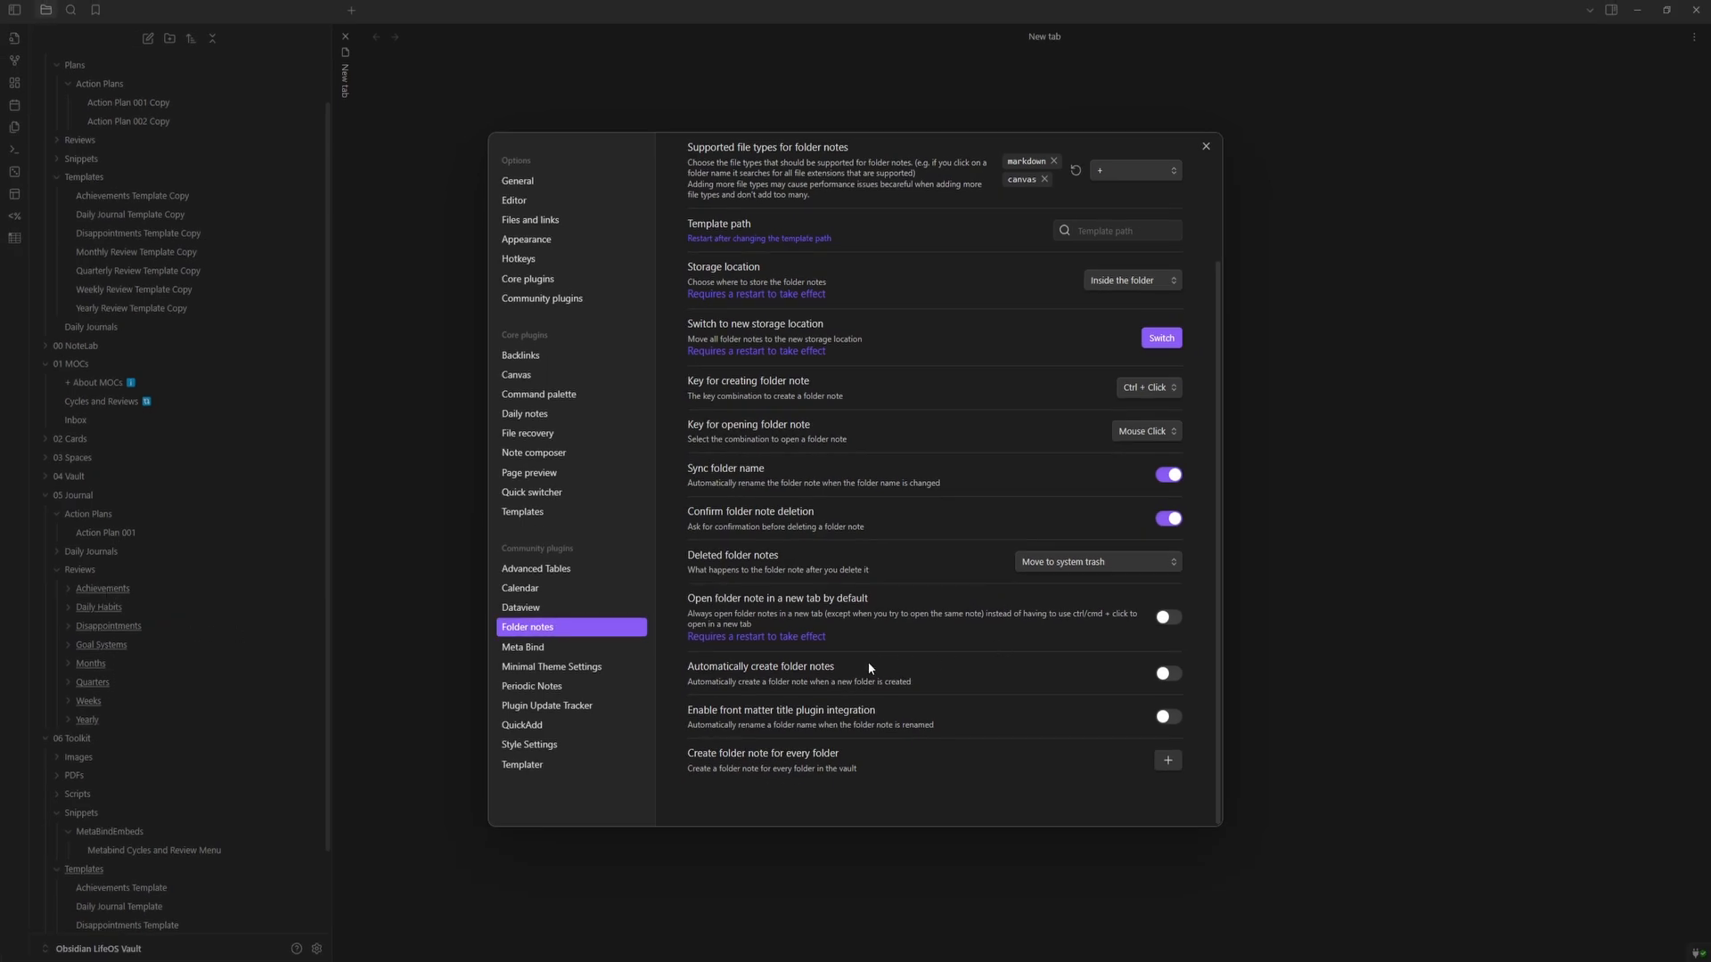
left_click(1168, 673)
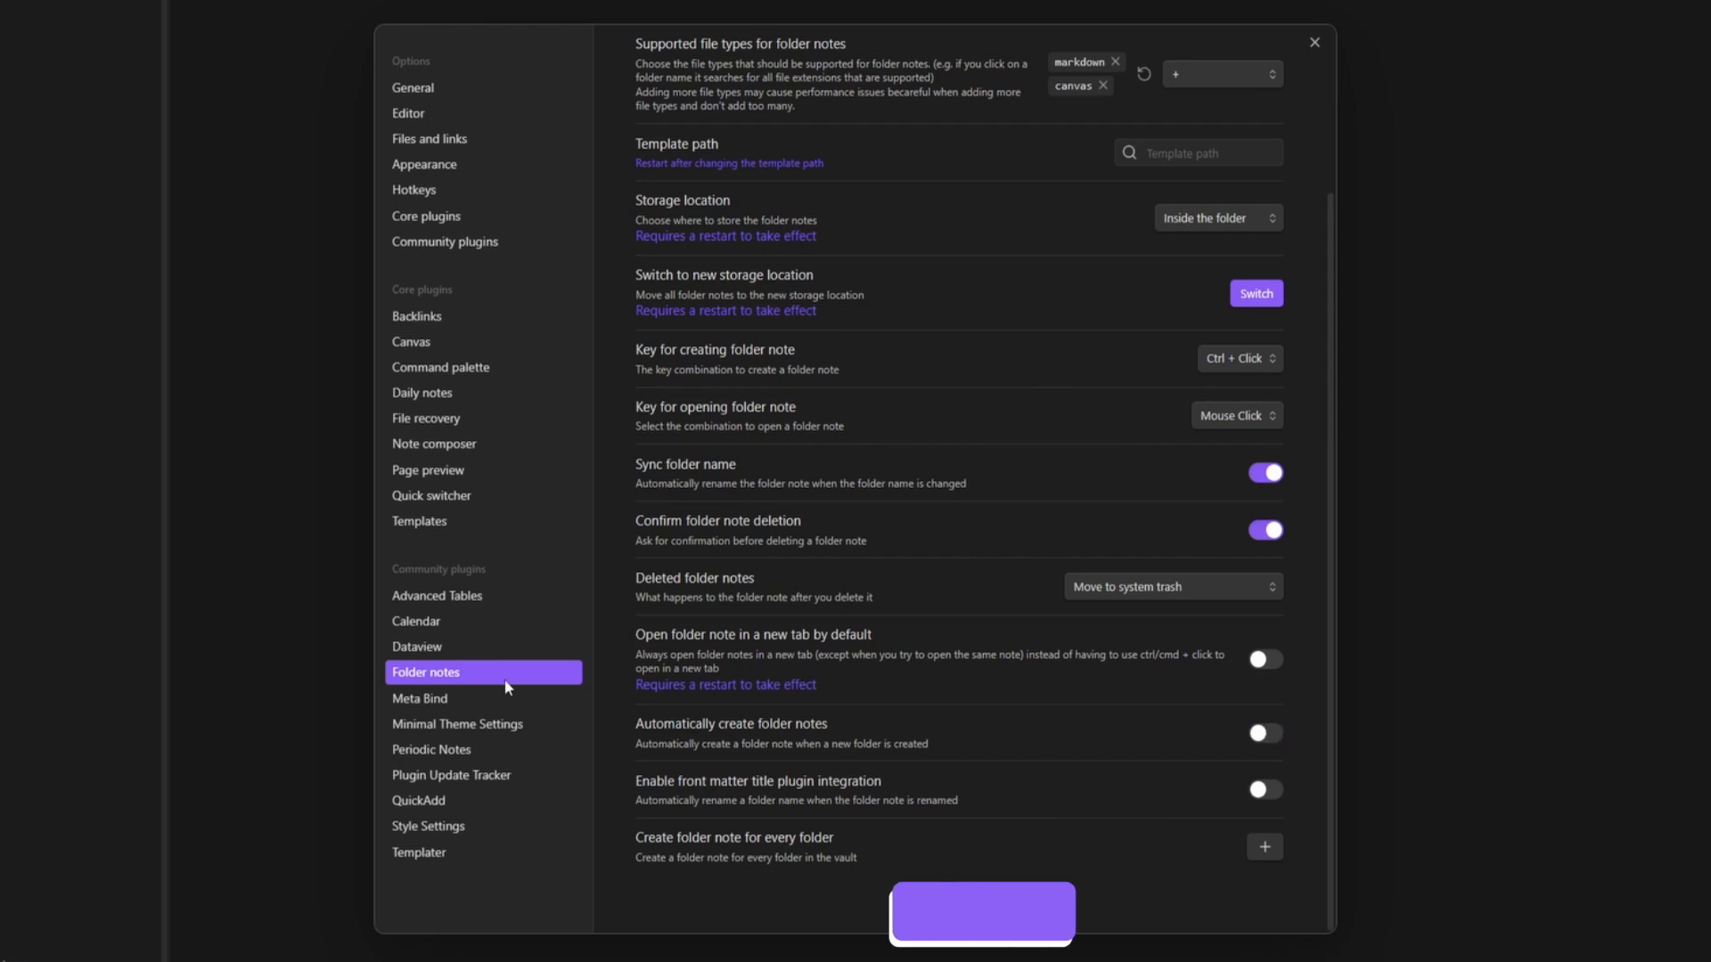
- Set the Meta Bind plugin's date format to DD-MM-YY
left_click(446, 700)
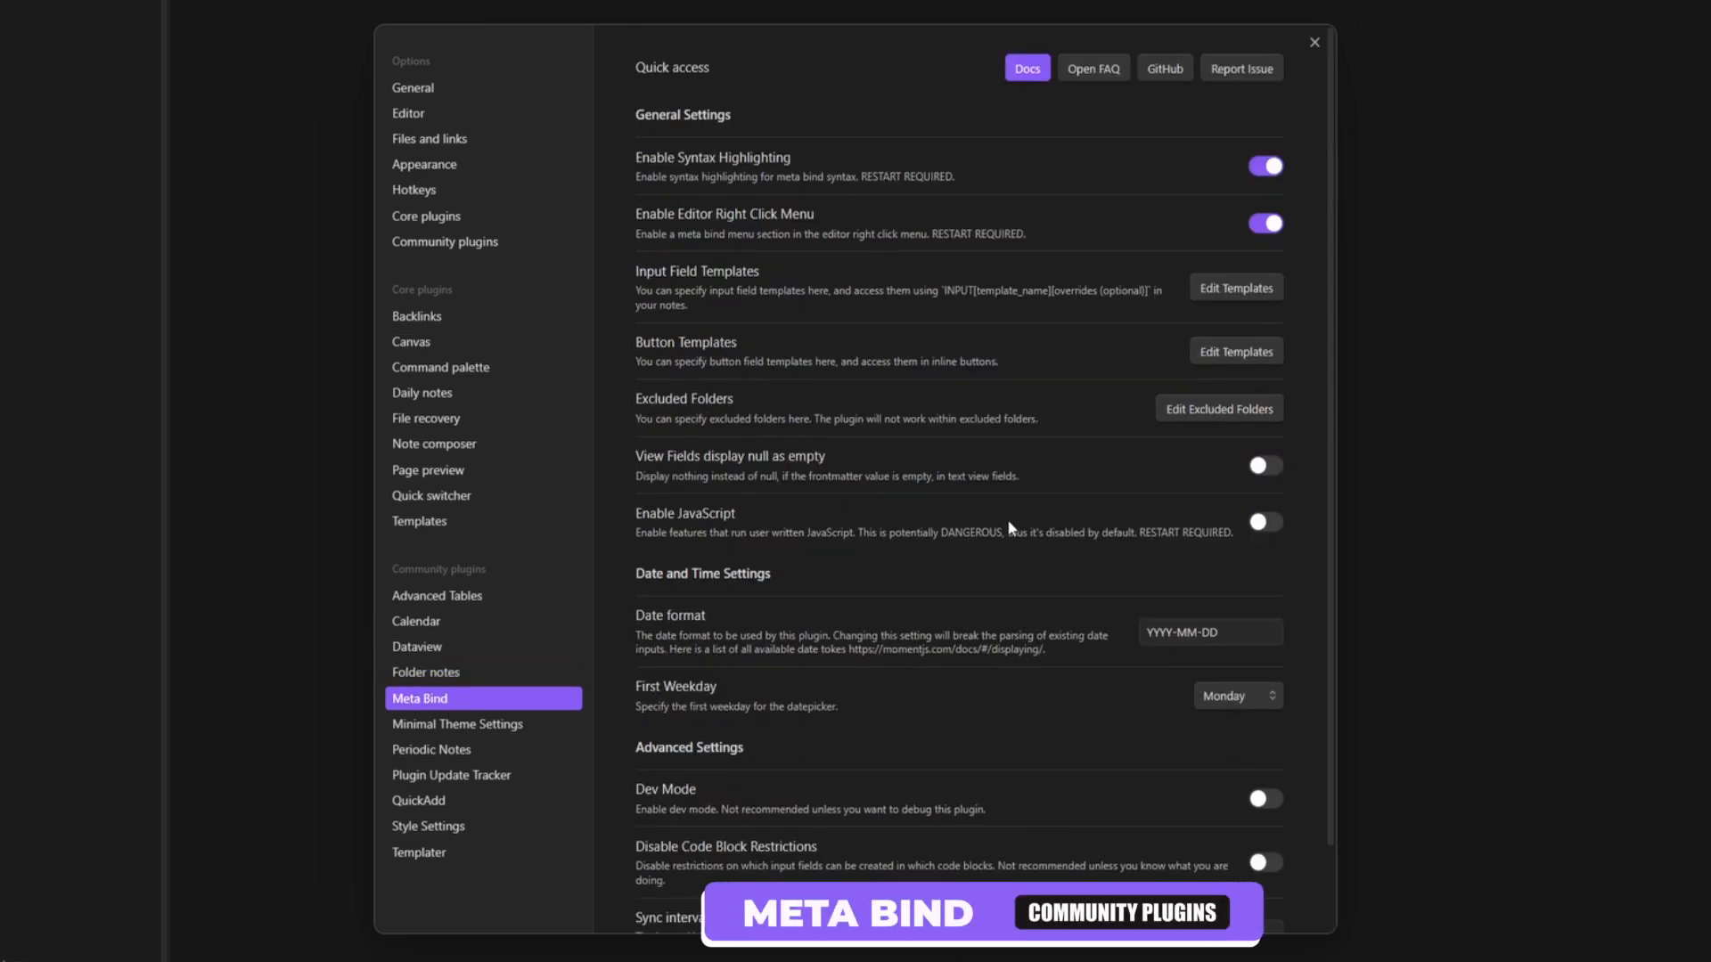
left_click_drag(1246, 632, 1125, 680)
type("DD-MM-YY")
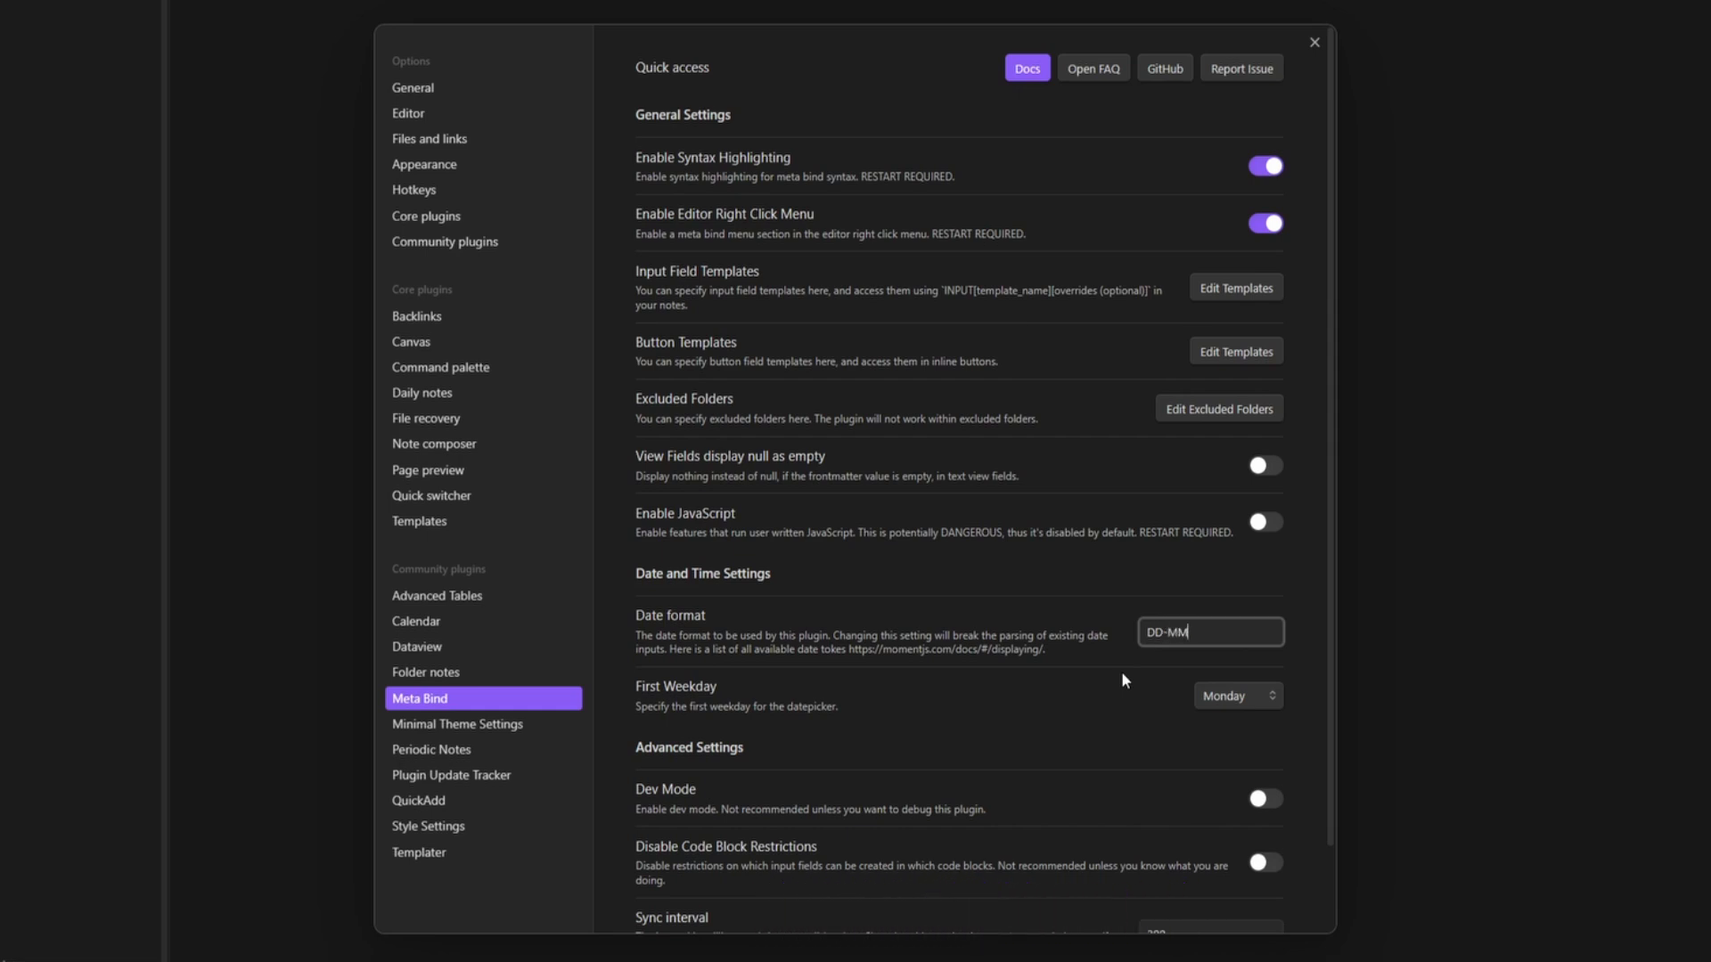
type("YY")
left_click(1186, 582)
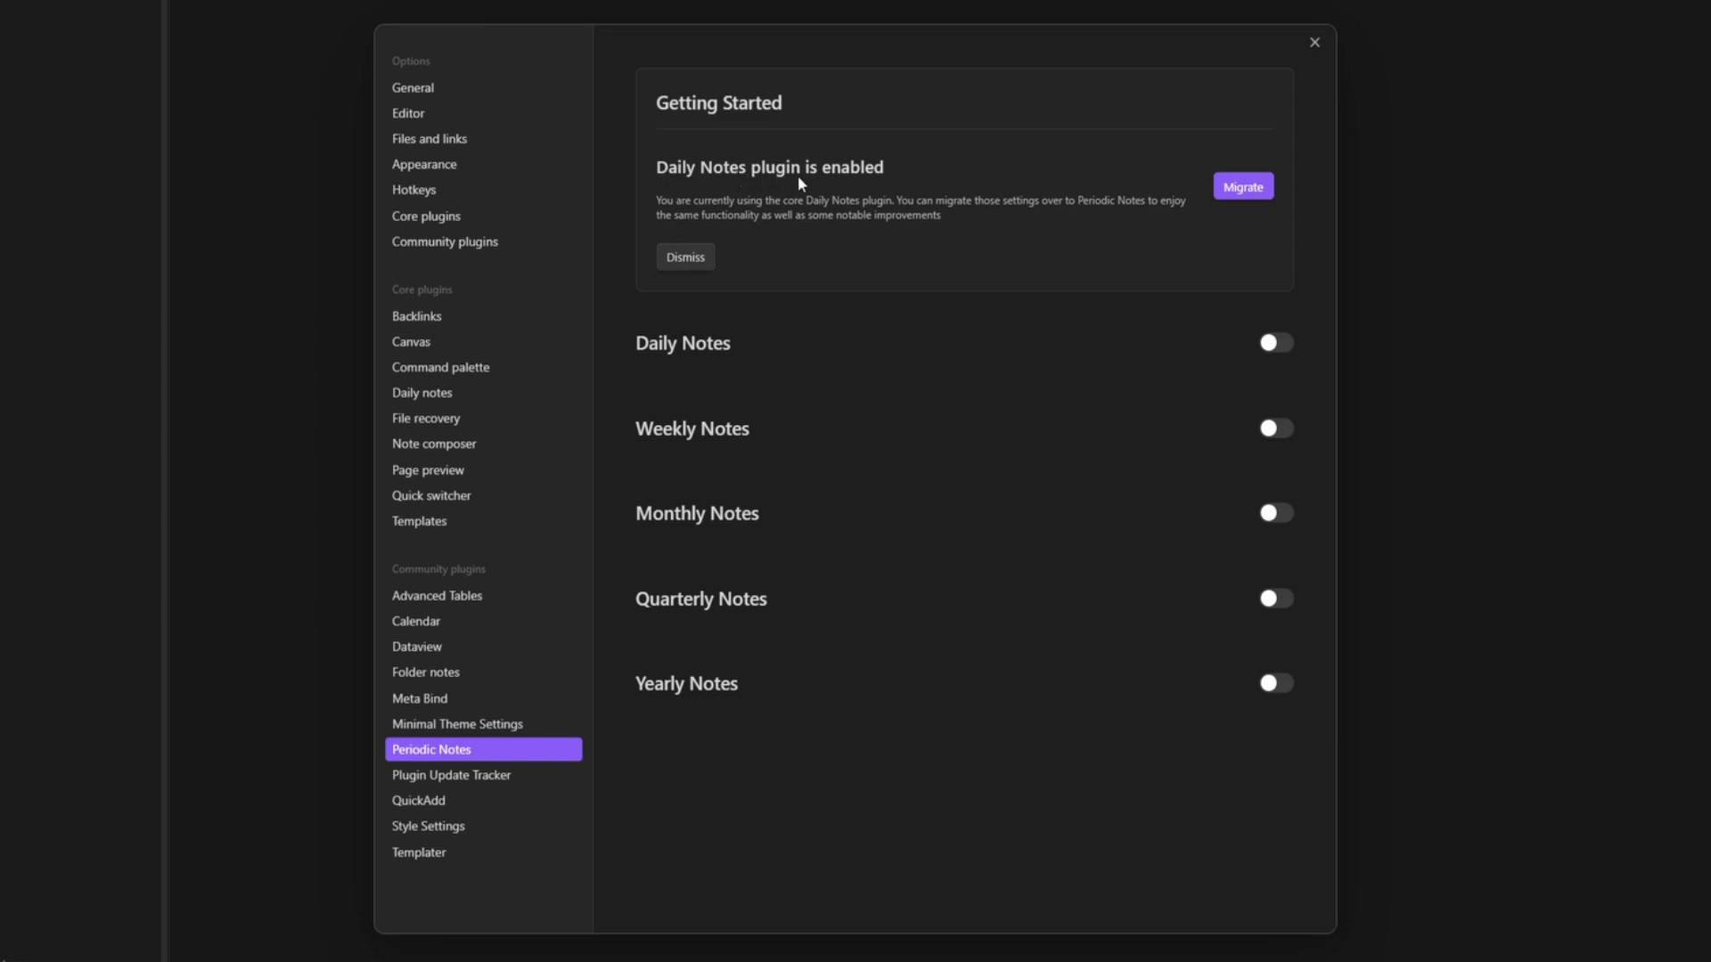
- Check the core Daily notes settings and migrate them to the Periodic Notes plugin
left_click(441, 394)
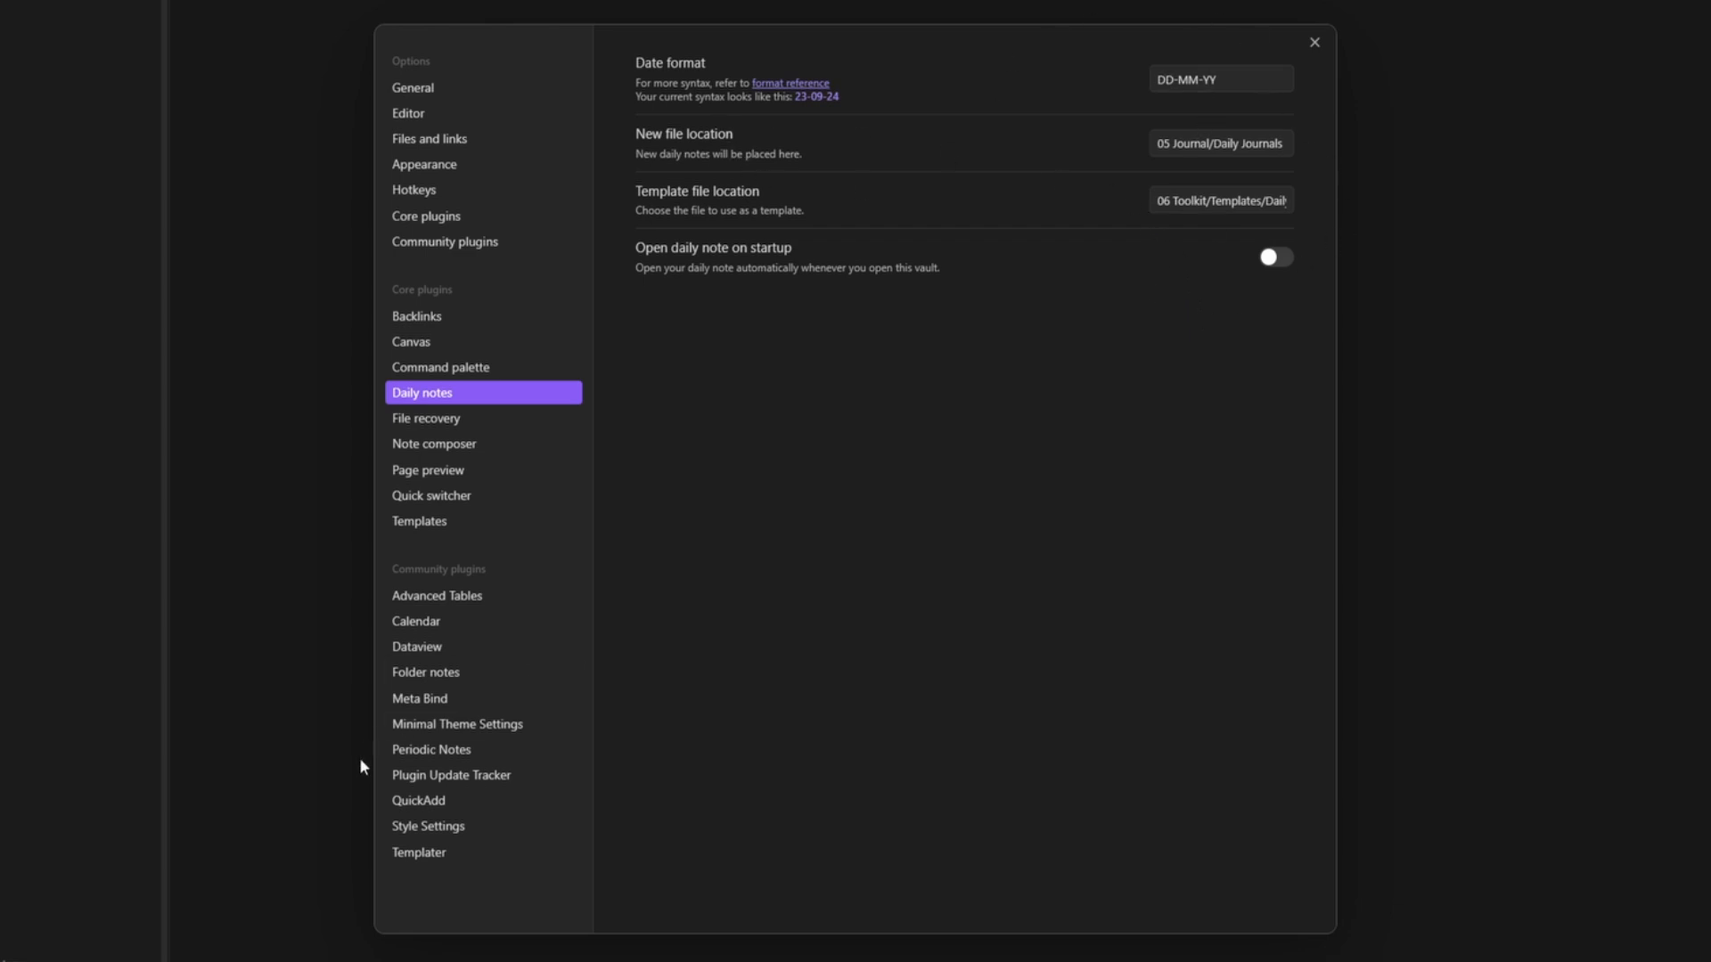
left_click(481, 753)
left_click(1249, 187)
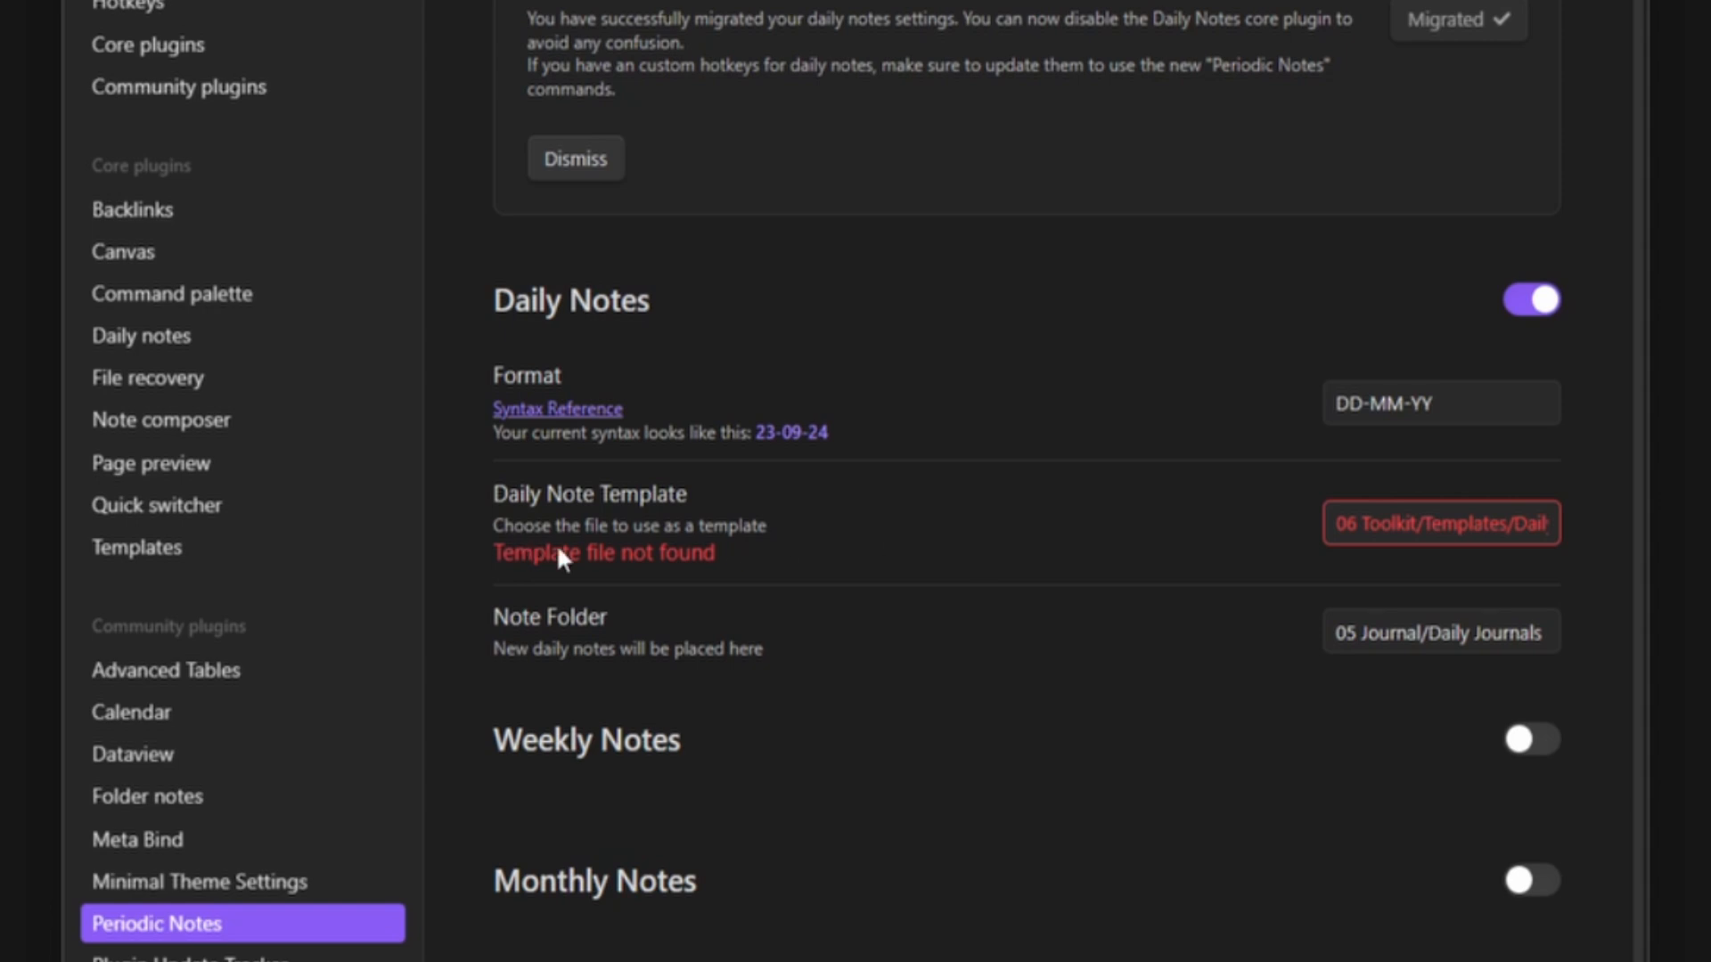
- Correct the daily note template path to Daily Journal Template in 06 Toolkit/Templates
left_click_drag(1529, 531, 1582, 539)
double_click(1453, 524)
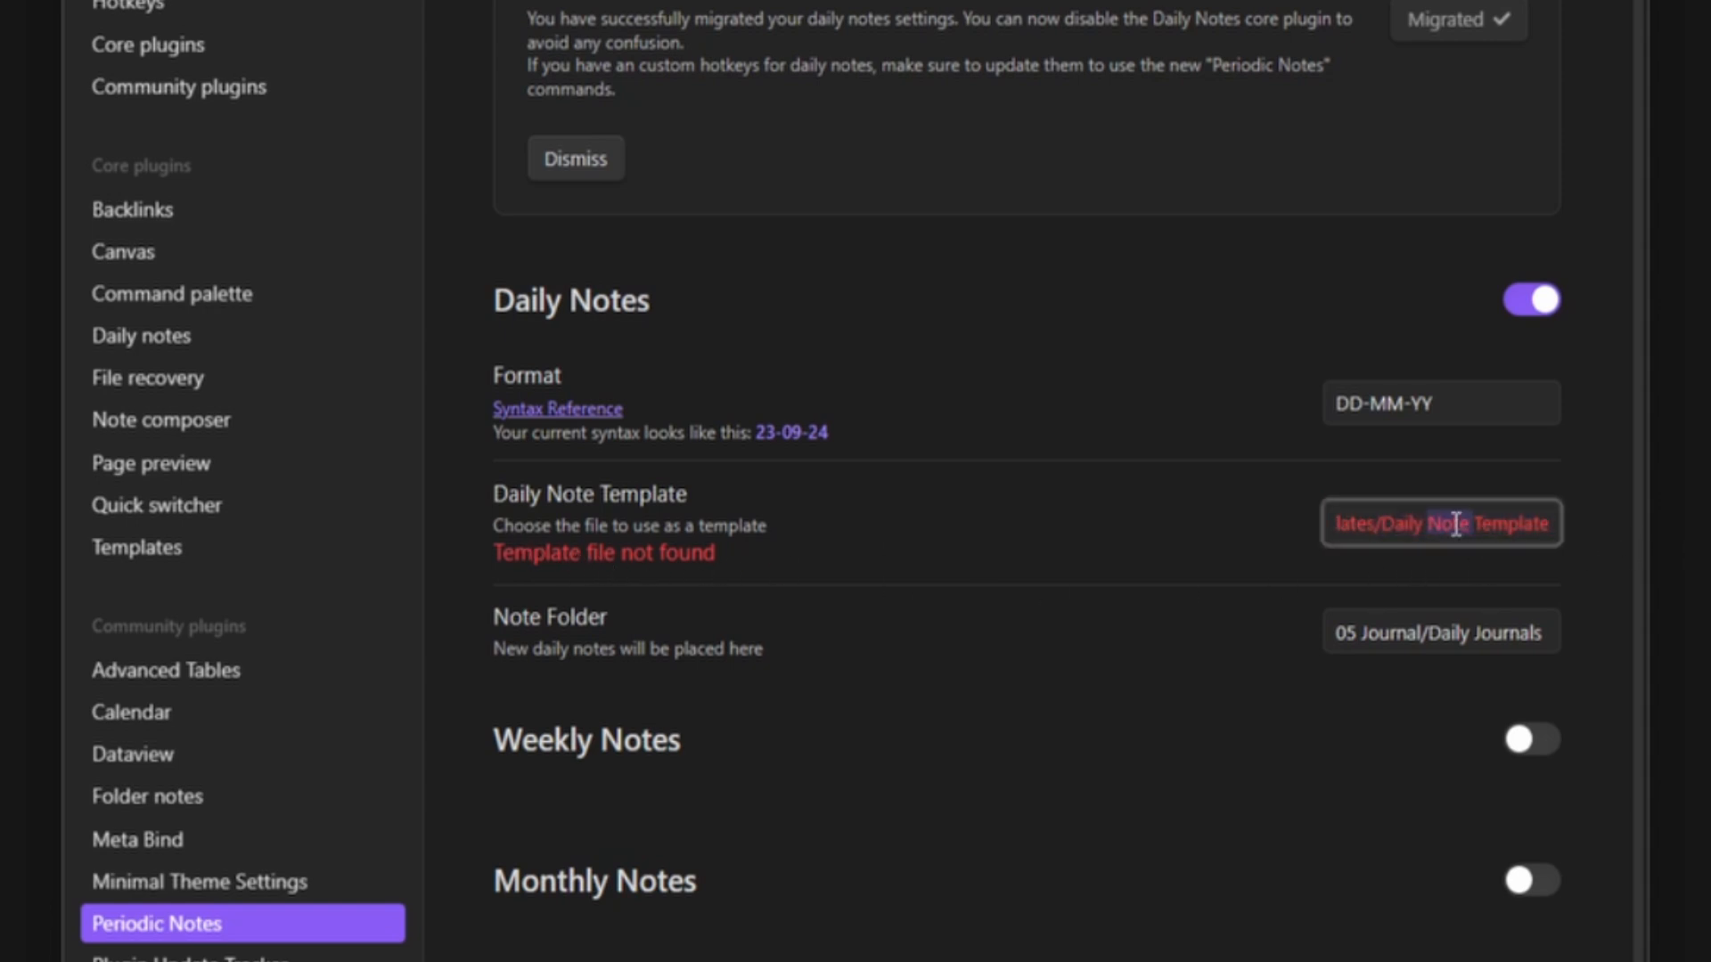
type("Journal")
left_click(1443, 611)
left_click(1164, 682)
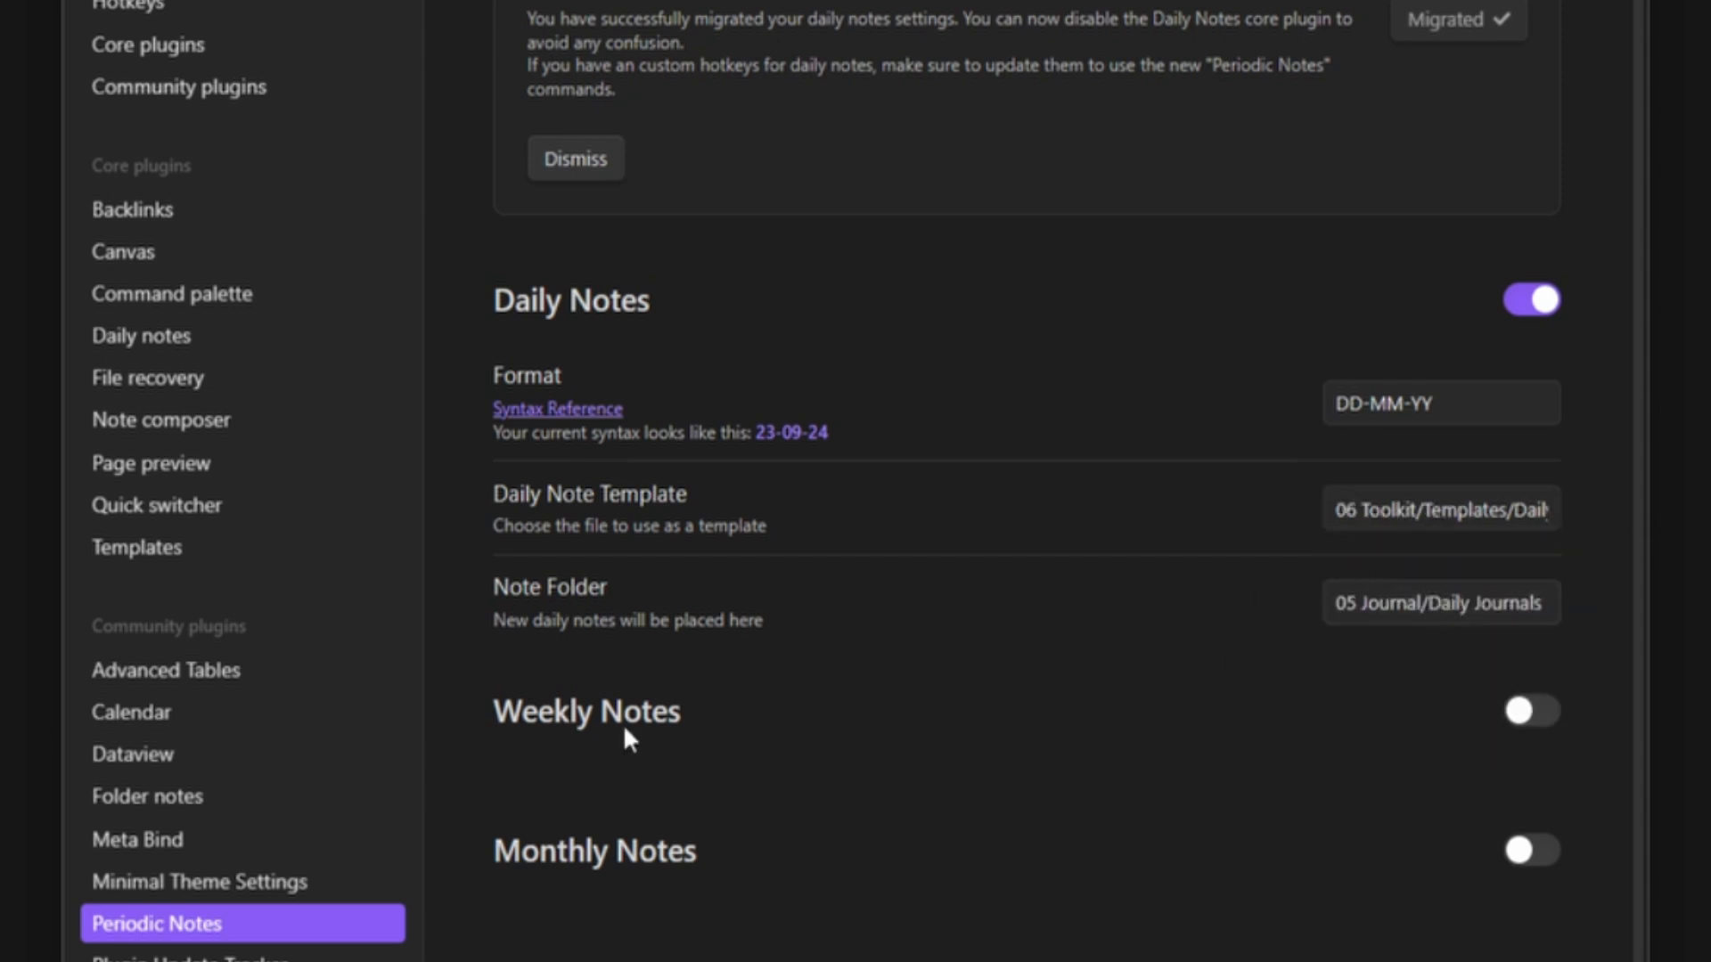
- Enable weekly notes and choose Weekly Review Template.md from 06 Toolkit/Templates as their template
scroll(566, 456, "down", 3)
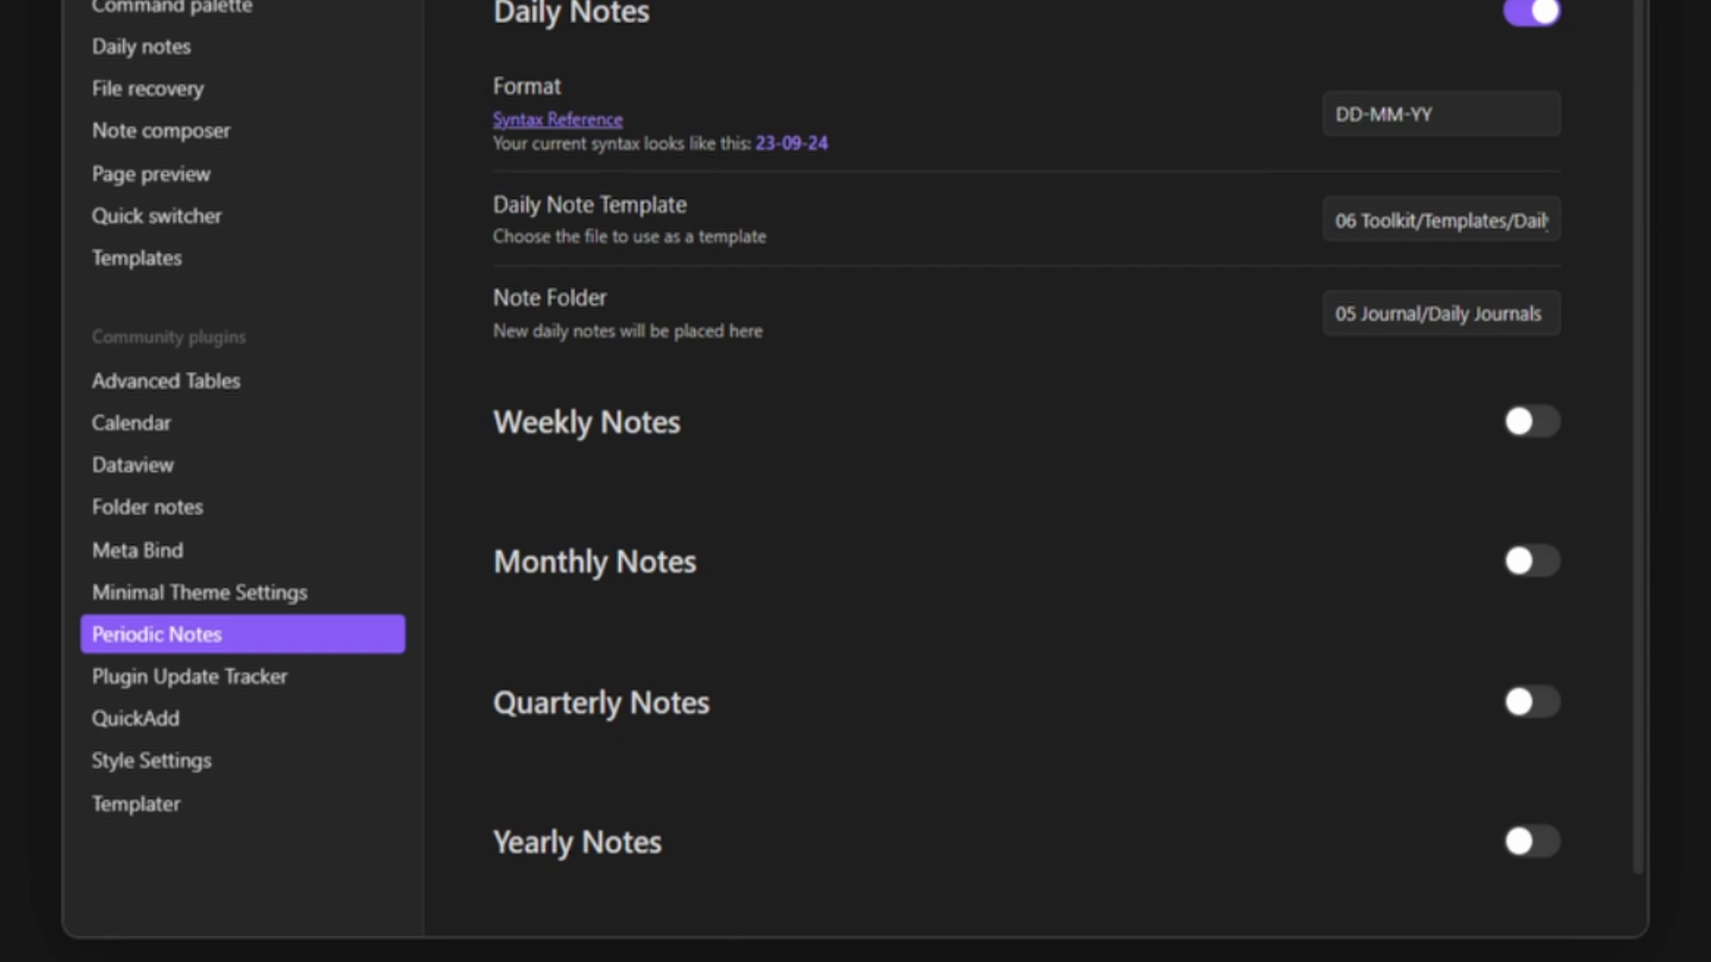
left_click(1531, 421)
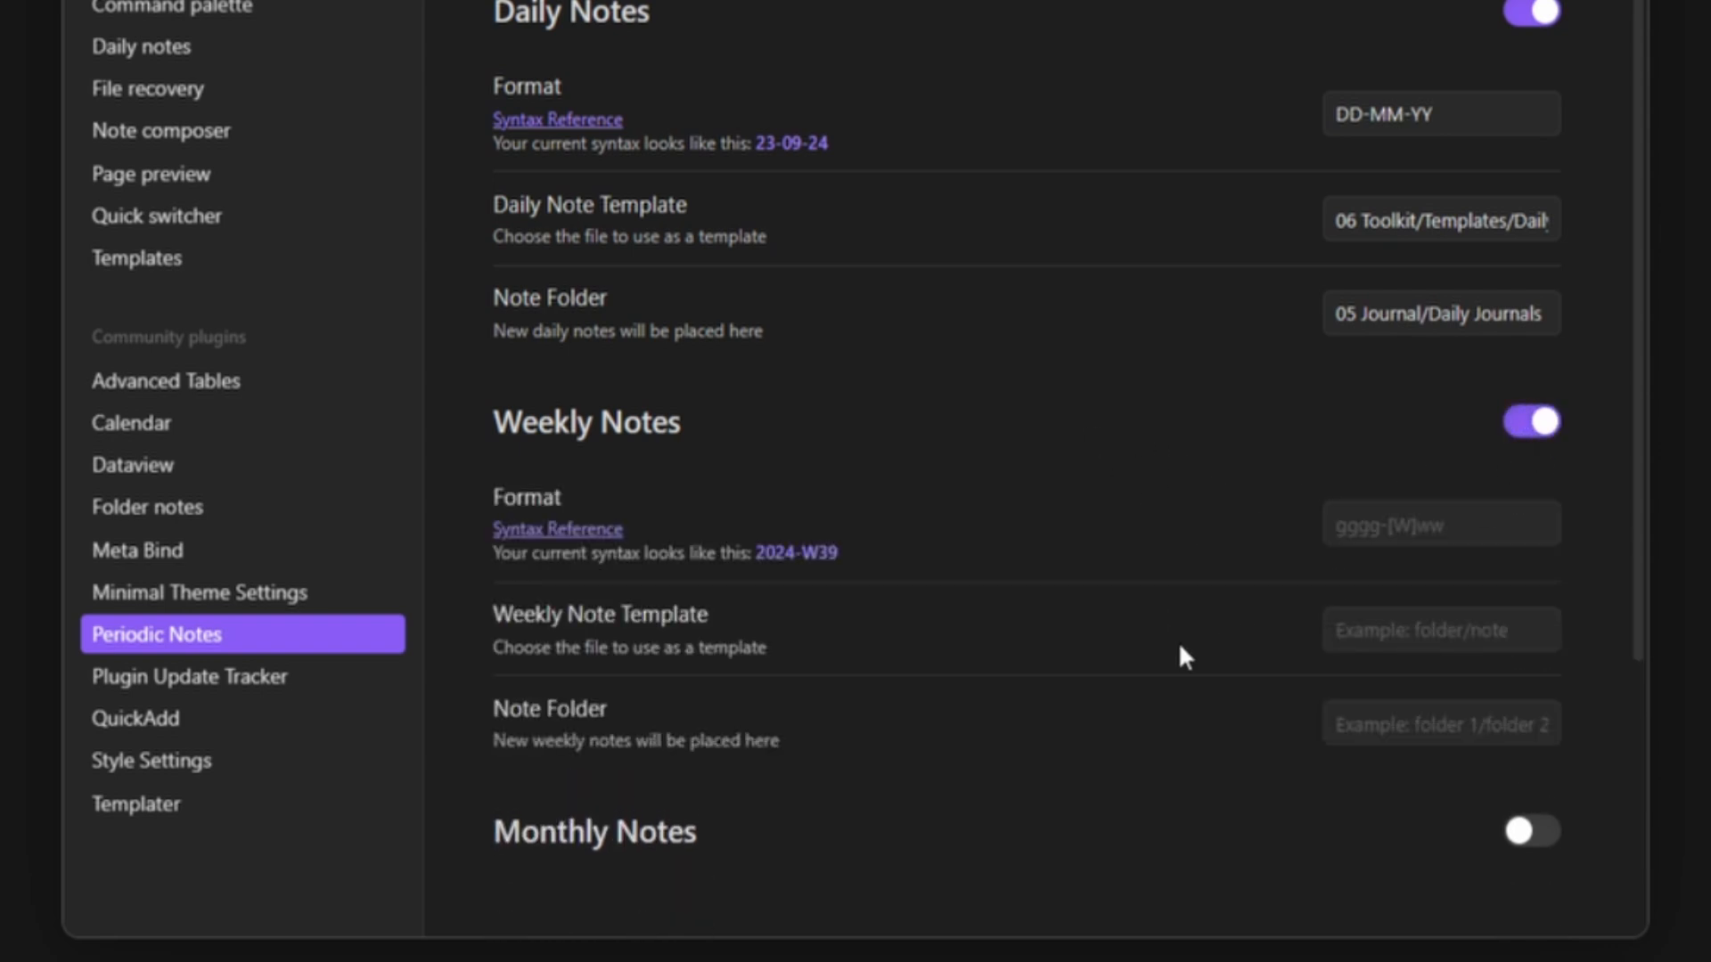
left_click(1379, 521)
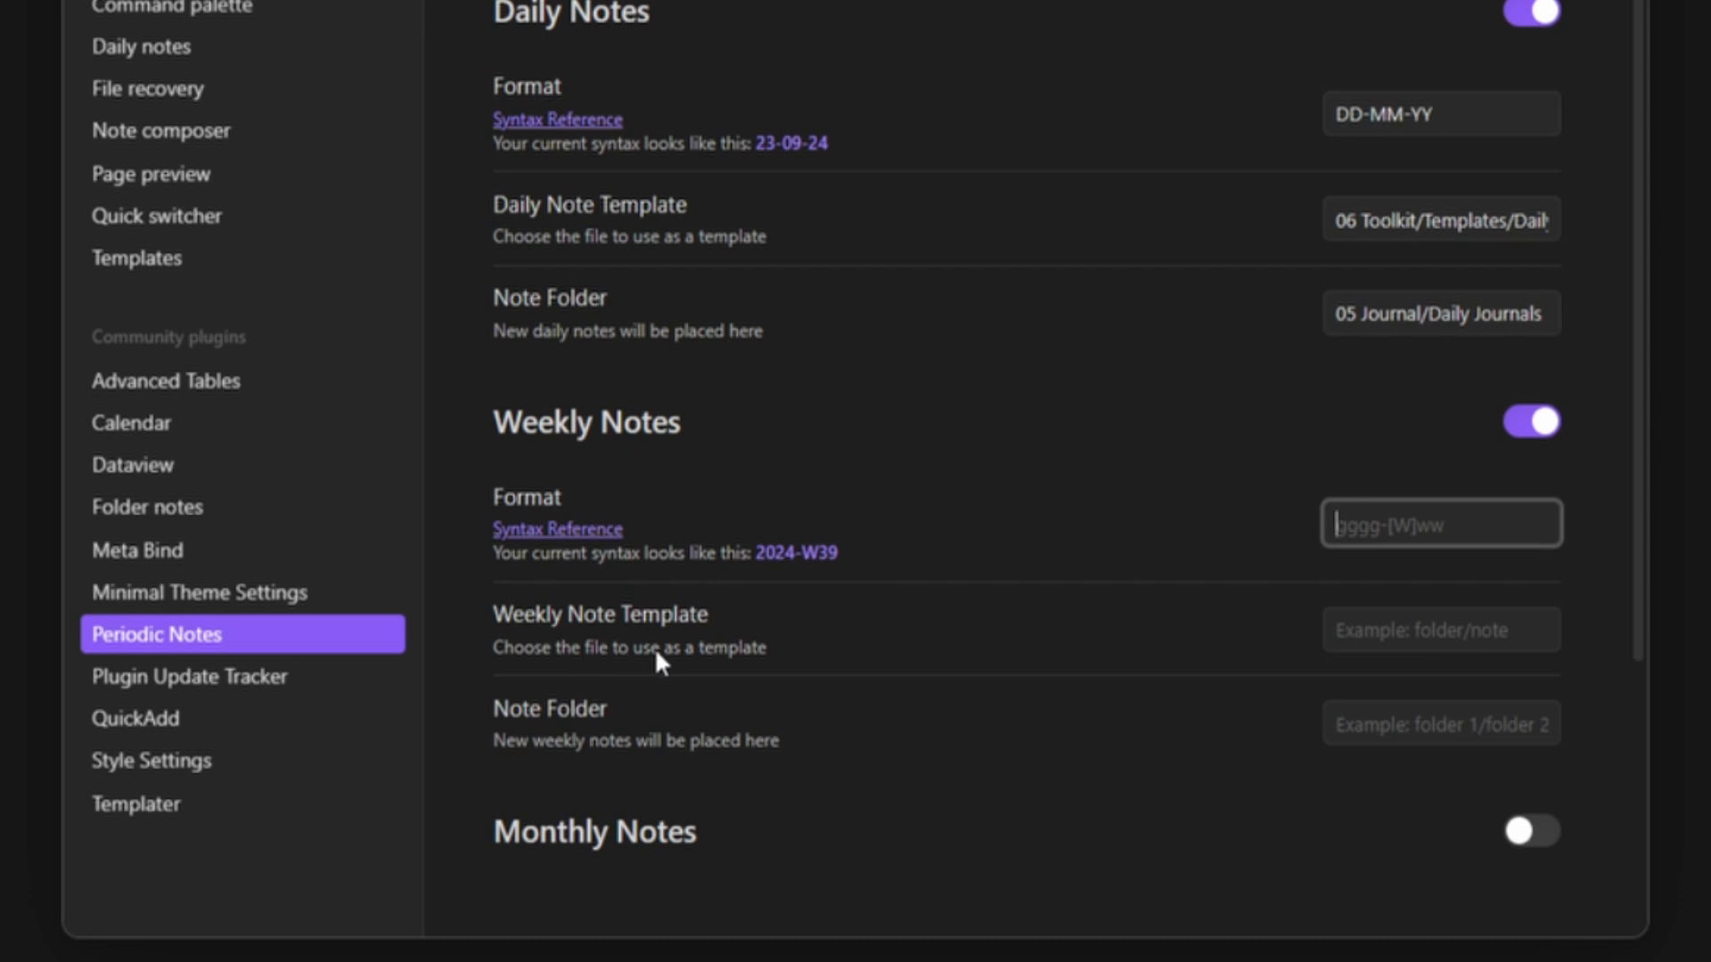
left_click(1449, 631)
type("weekly")
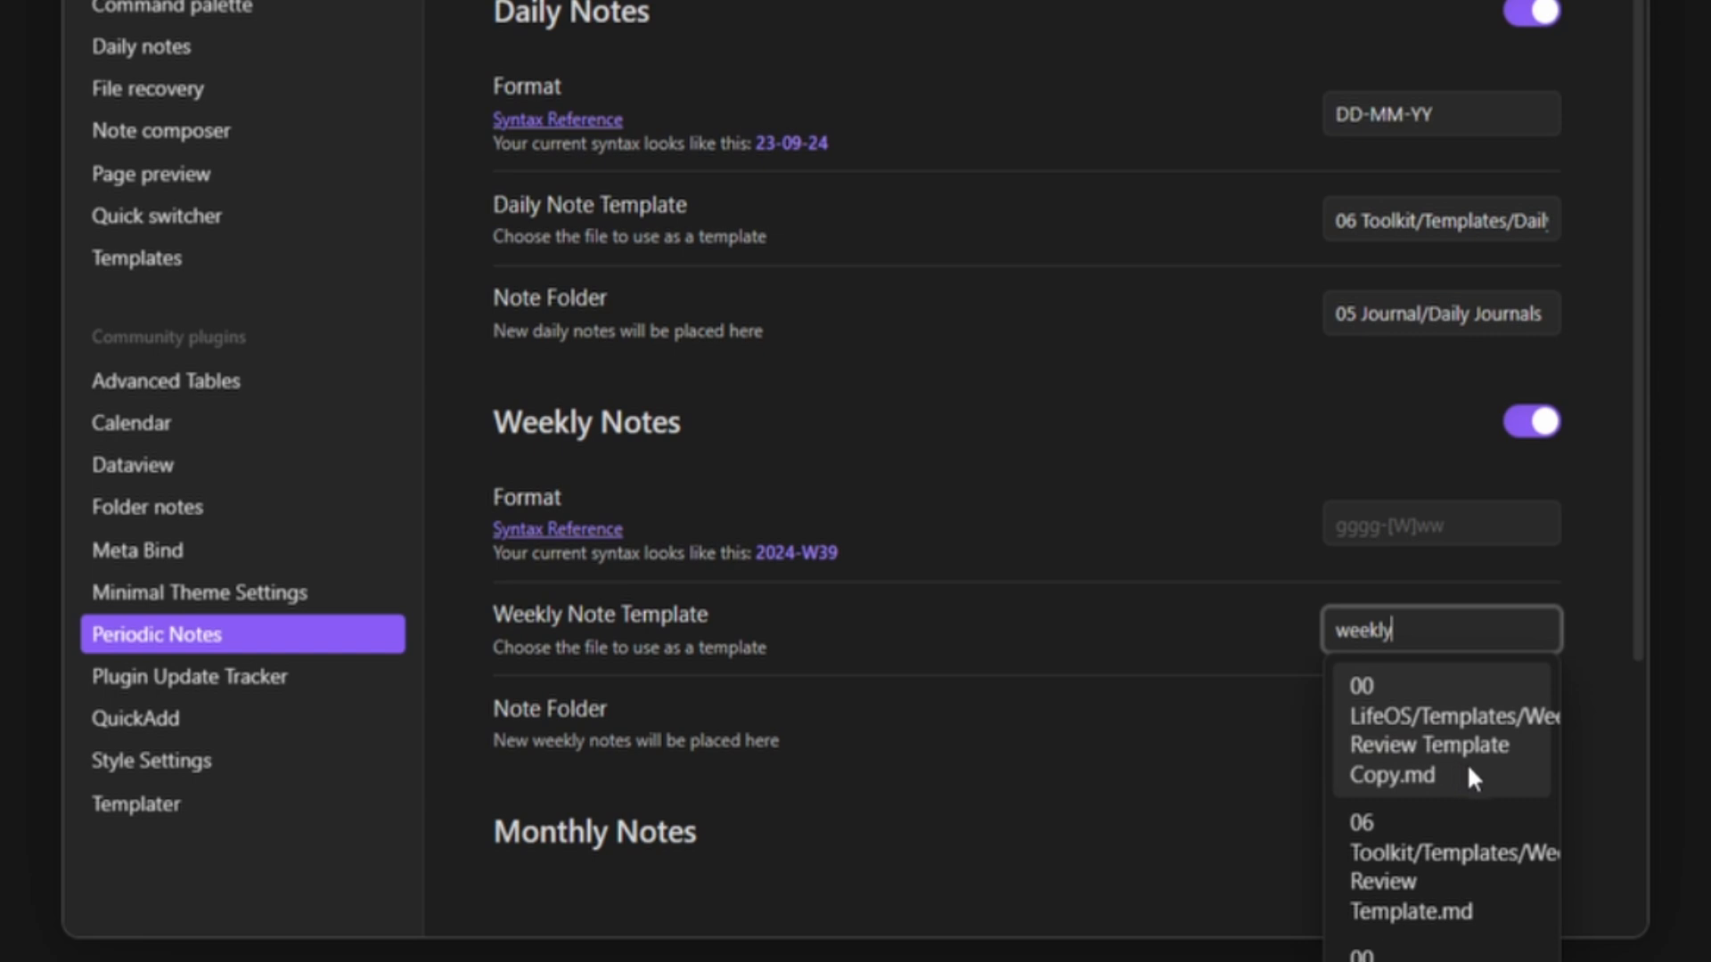
left_click(1466, 899)
left_click(1341, 808)
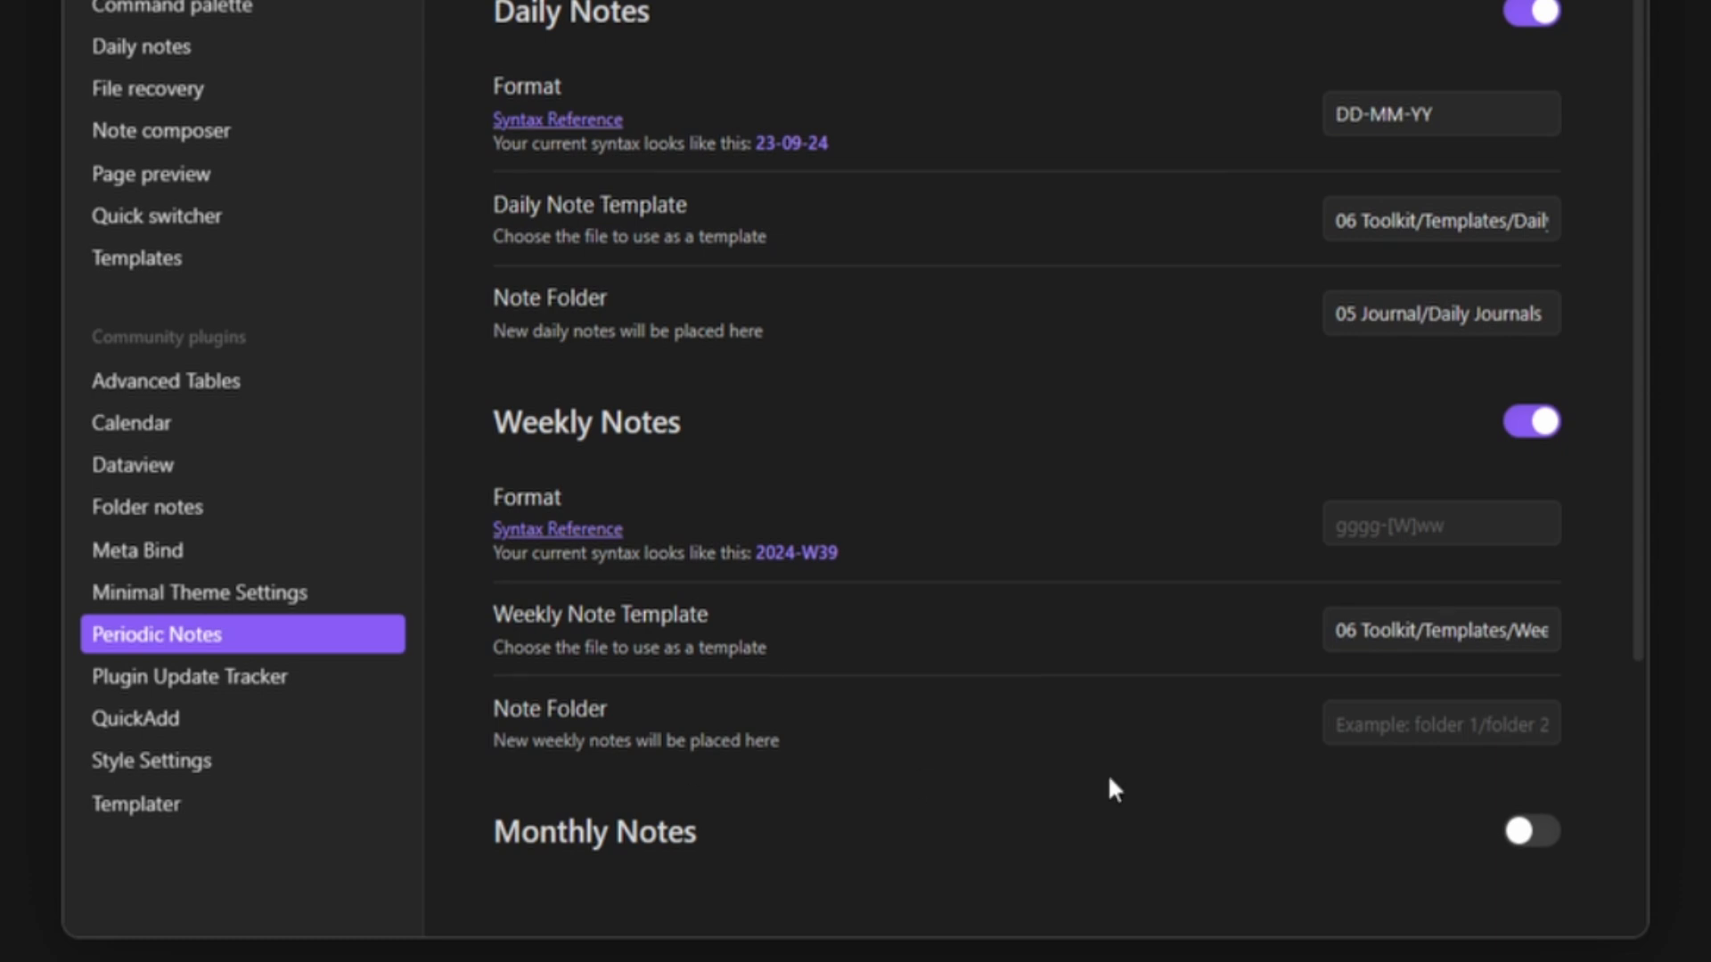
- Set the weekly note folder to 05 Journal/Reviews/Weeks
left_click(1406, 724)
left_click(1410, 906)
type("/we")
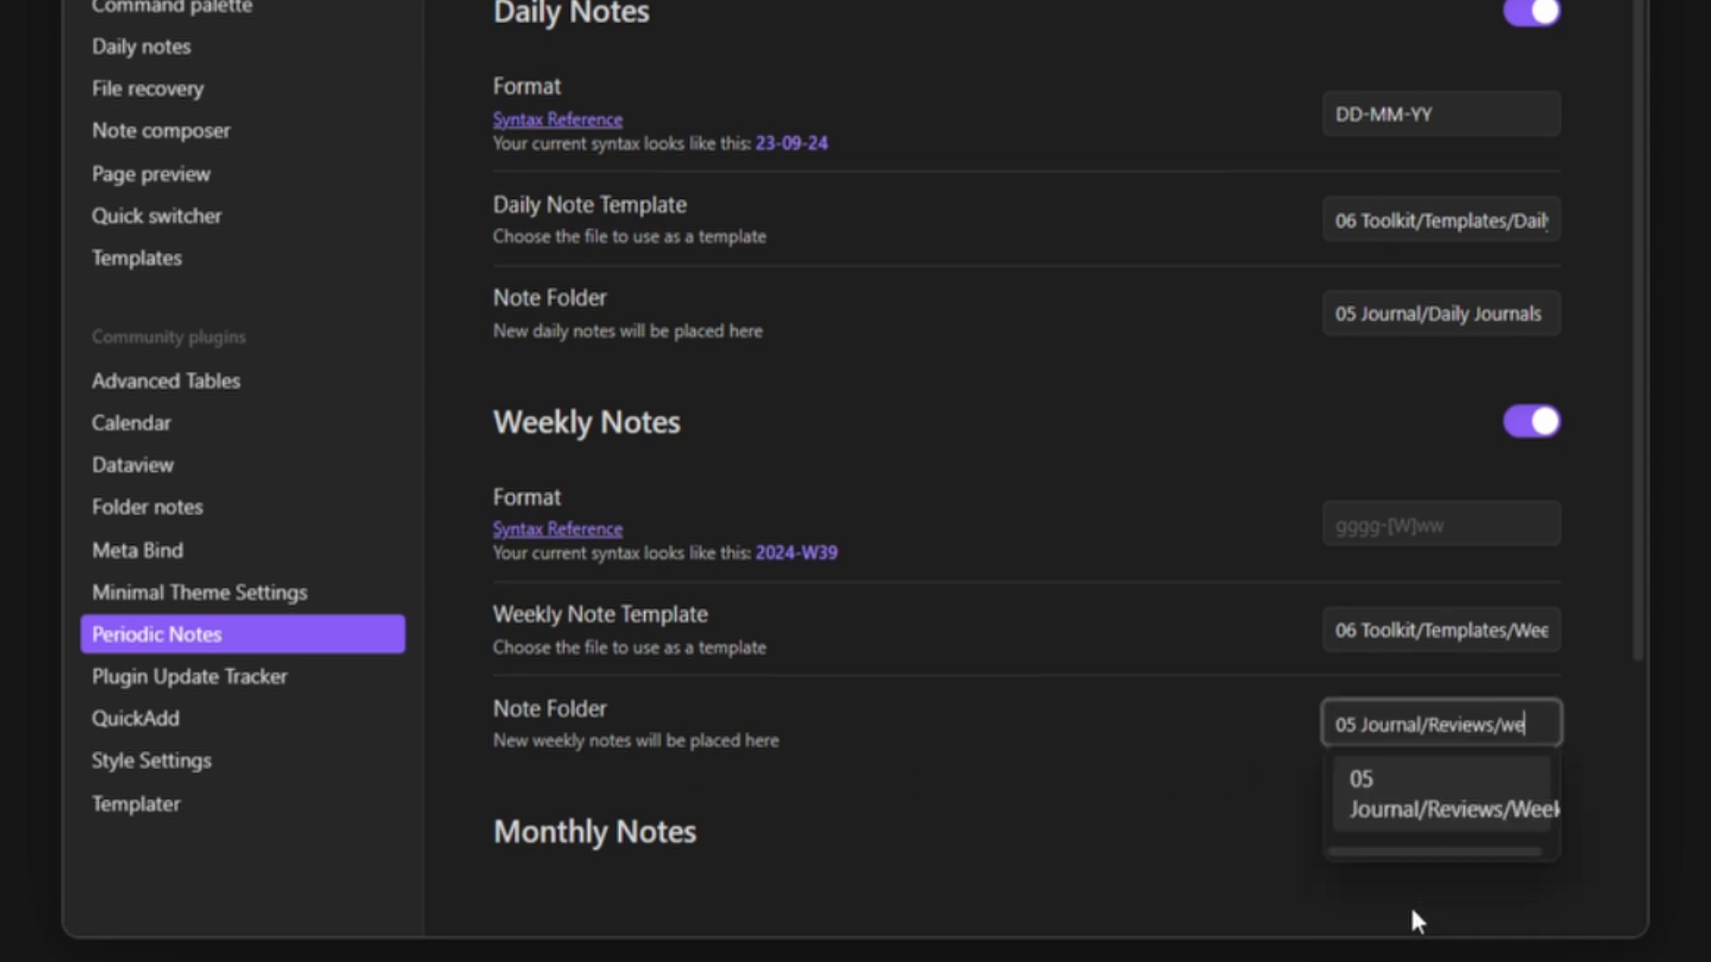
left_click(1441, 802)
- Enable monthly notes and choose Monthly Review Template.md from 06 Toolkit/Templates as their template
scroll(550, 507, "down", 4)
left_click(1531, 510)
scroll(1444, 499, "down", 3)
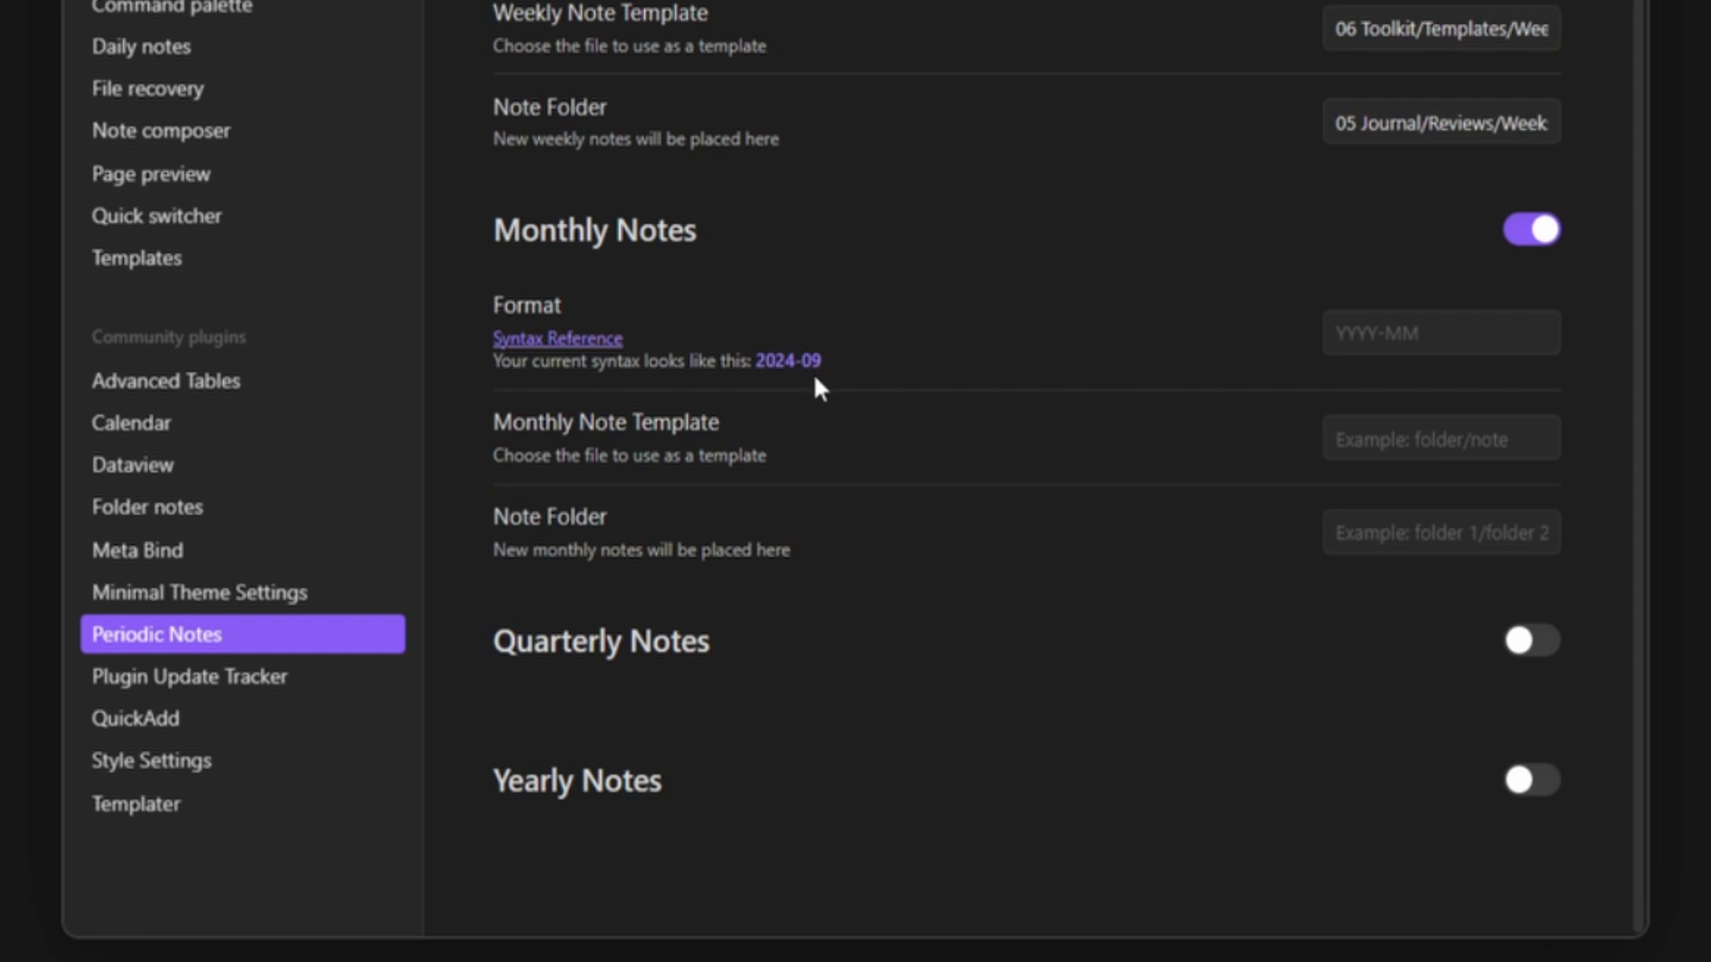
left_click(1480, 442)
type("monthly te")
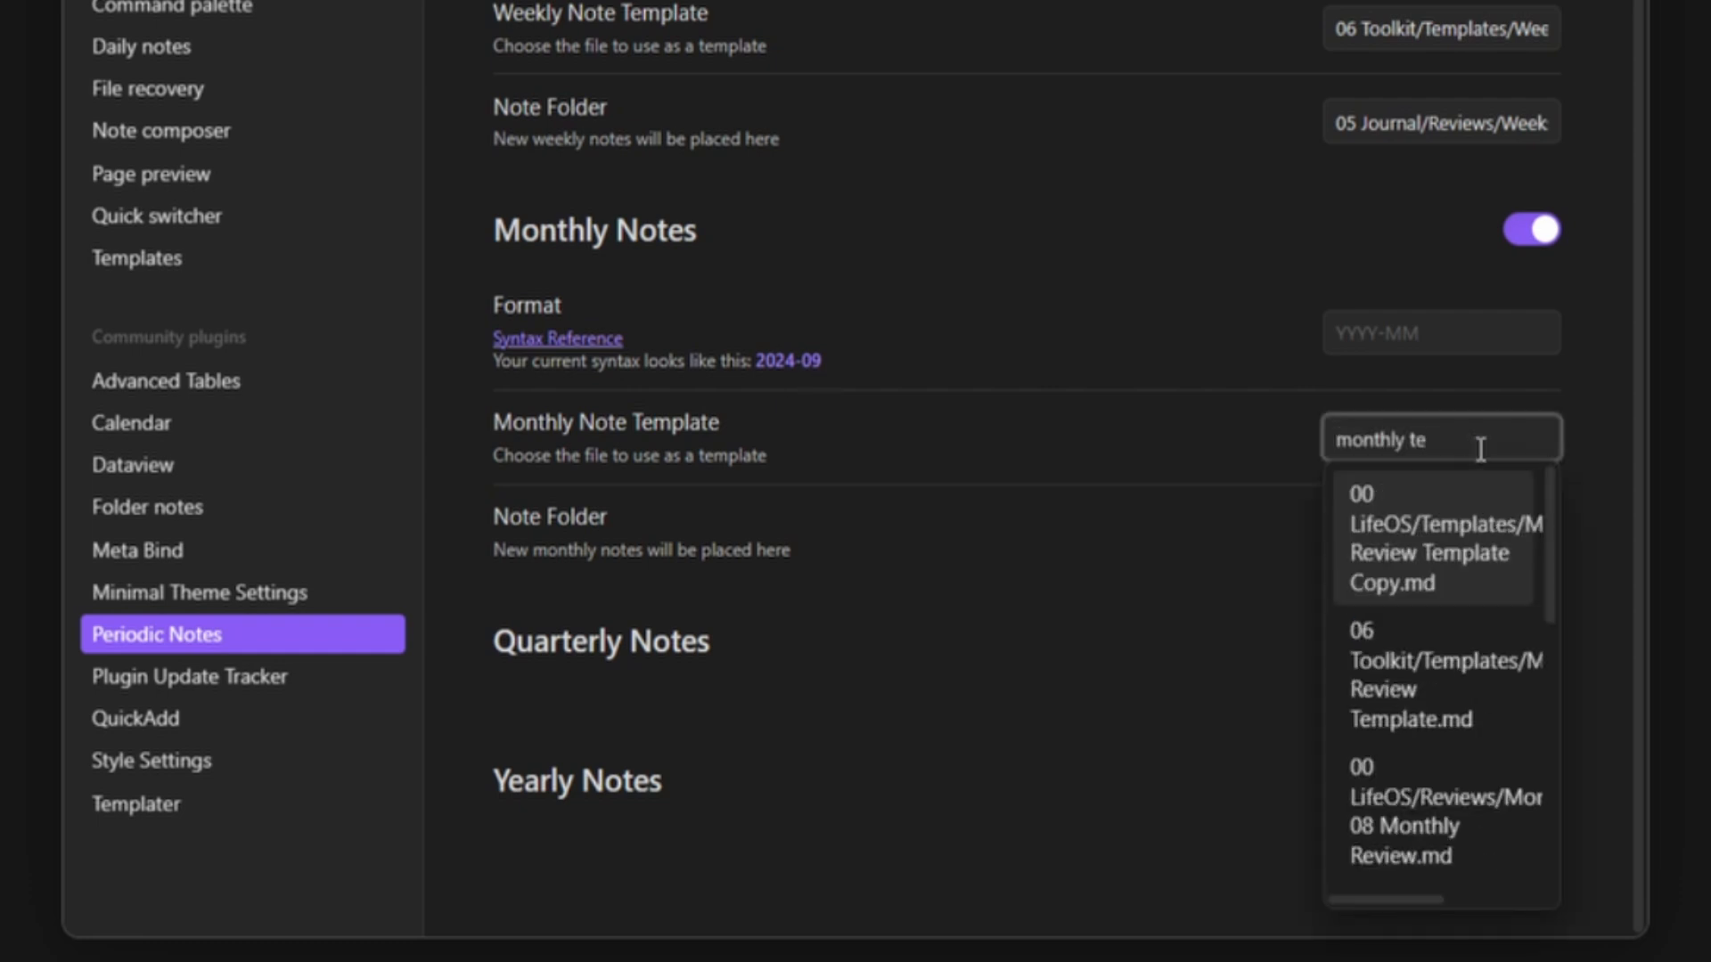
left_click(1465, 688)
- Set the monthly note folder to 05 Journal/Reviews/Months
left_click(1374, 525)
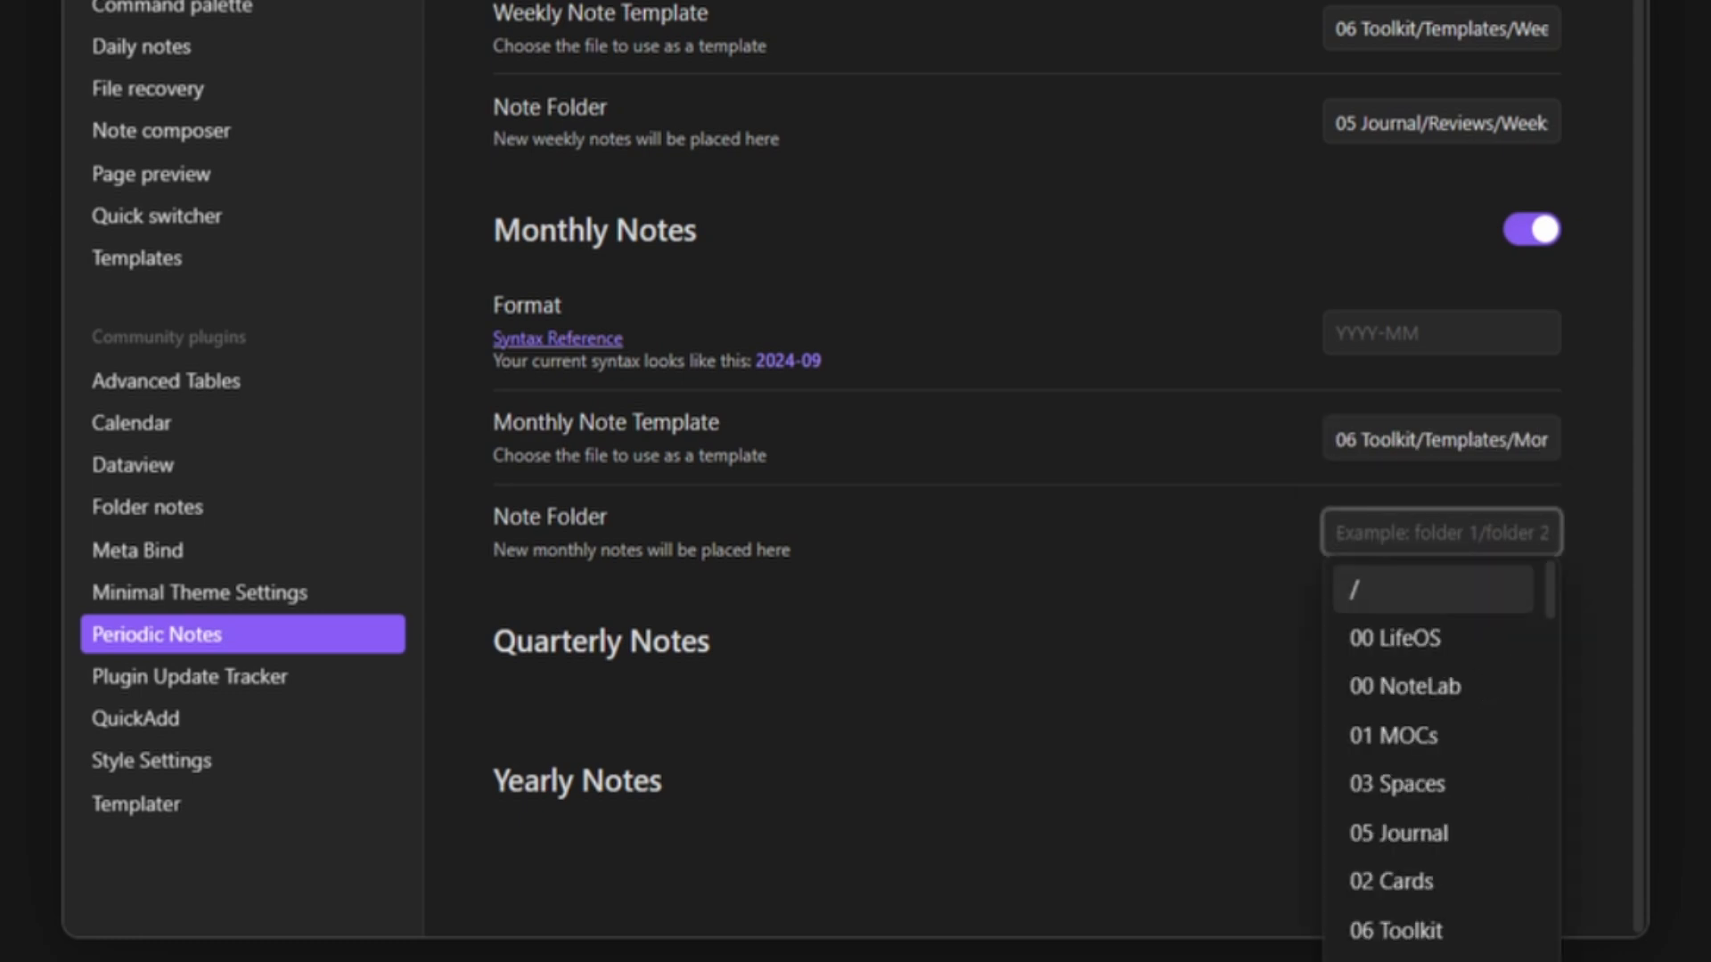
type("05 Journal/Reviews/")
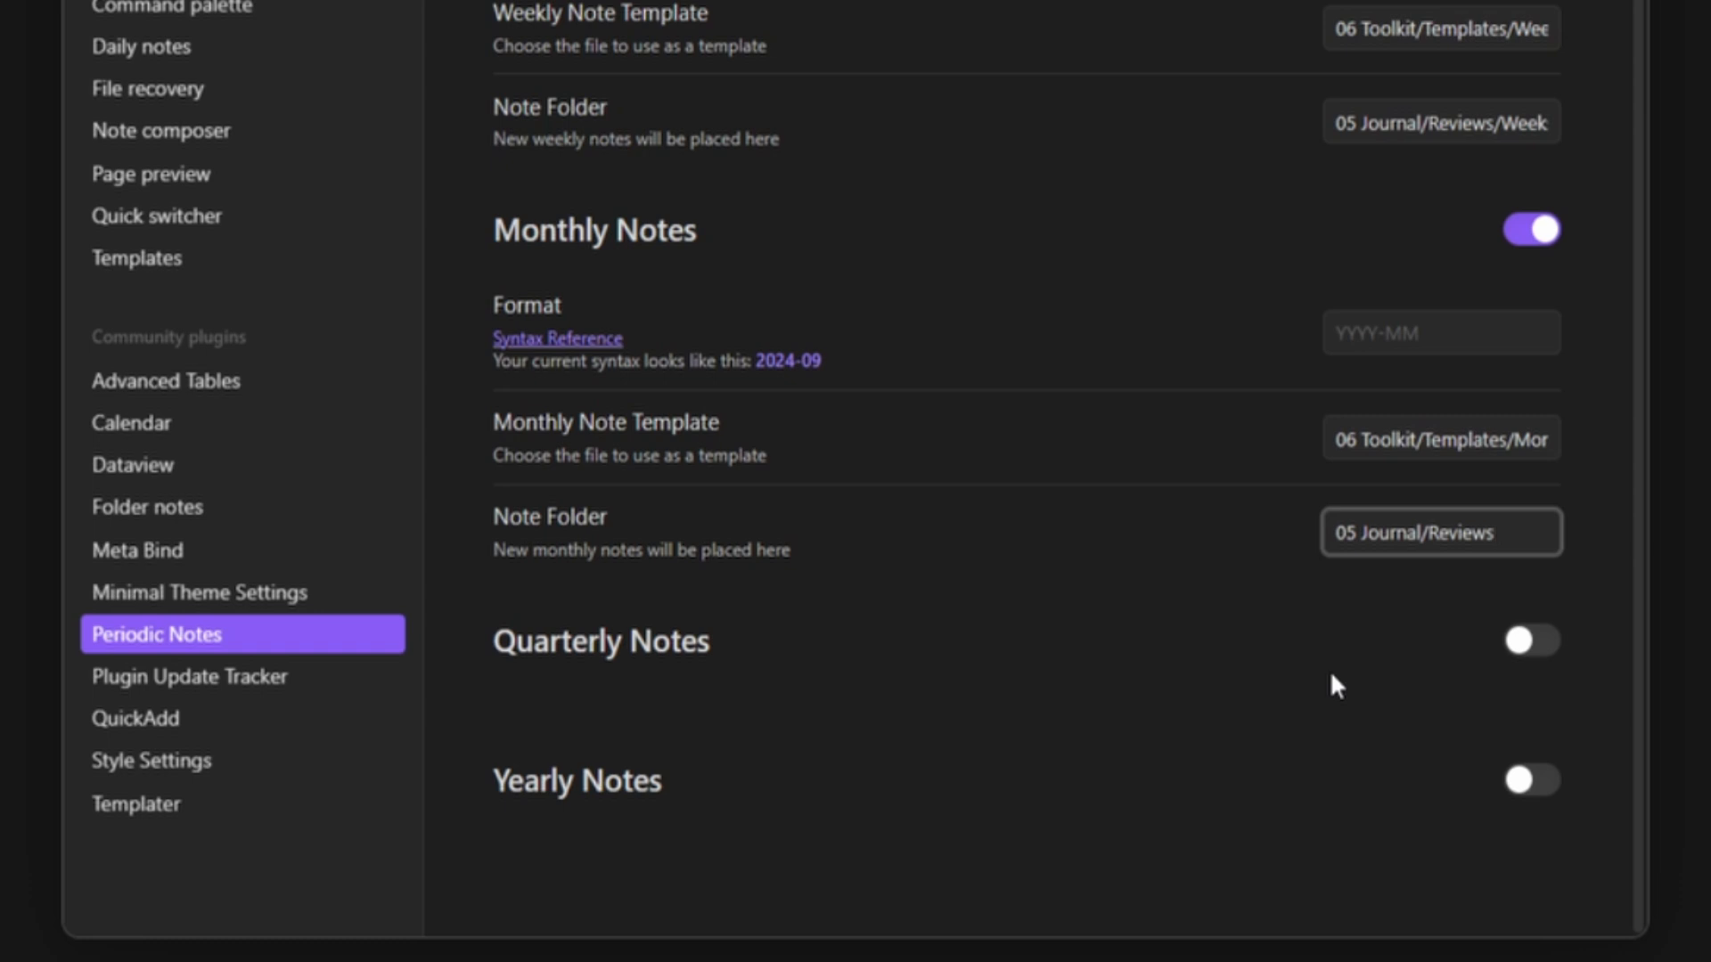
type("M")
left_click(1455, 590)
- Enable quarterly notes and choose Quarterly Review Template.md from 06 Toolkit/Templates as their template
left_click(1542, 640)
scroll(1397, 663, "down", 3)
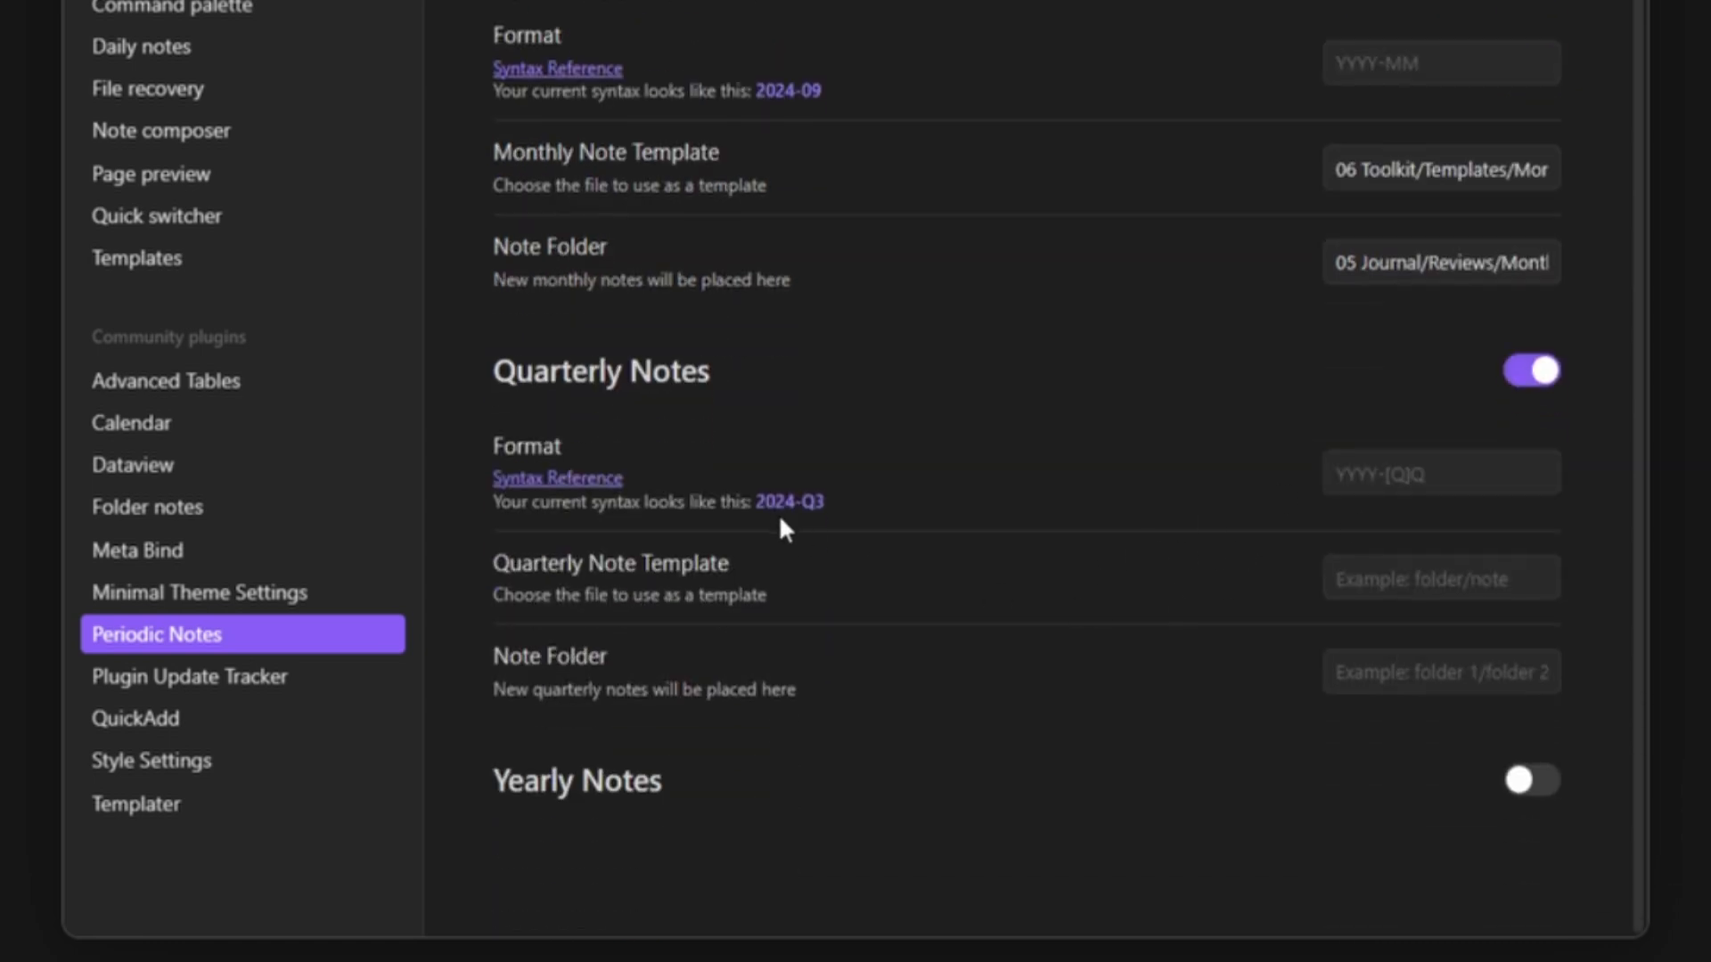
left_click(1414, 581)
type("quarter")
left_click(1459, 856)
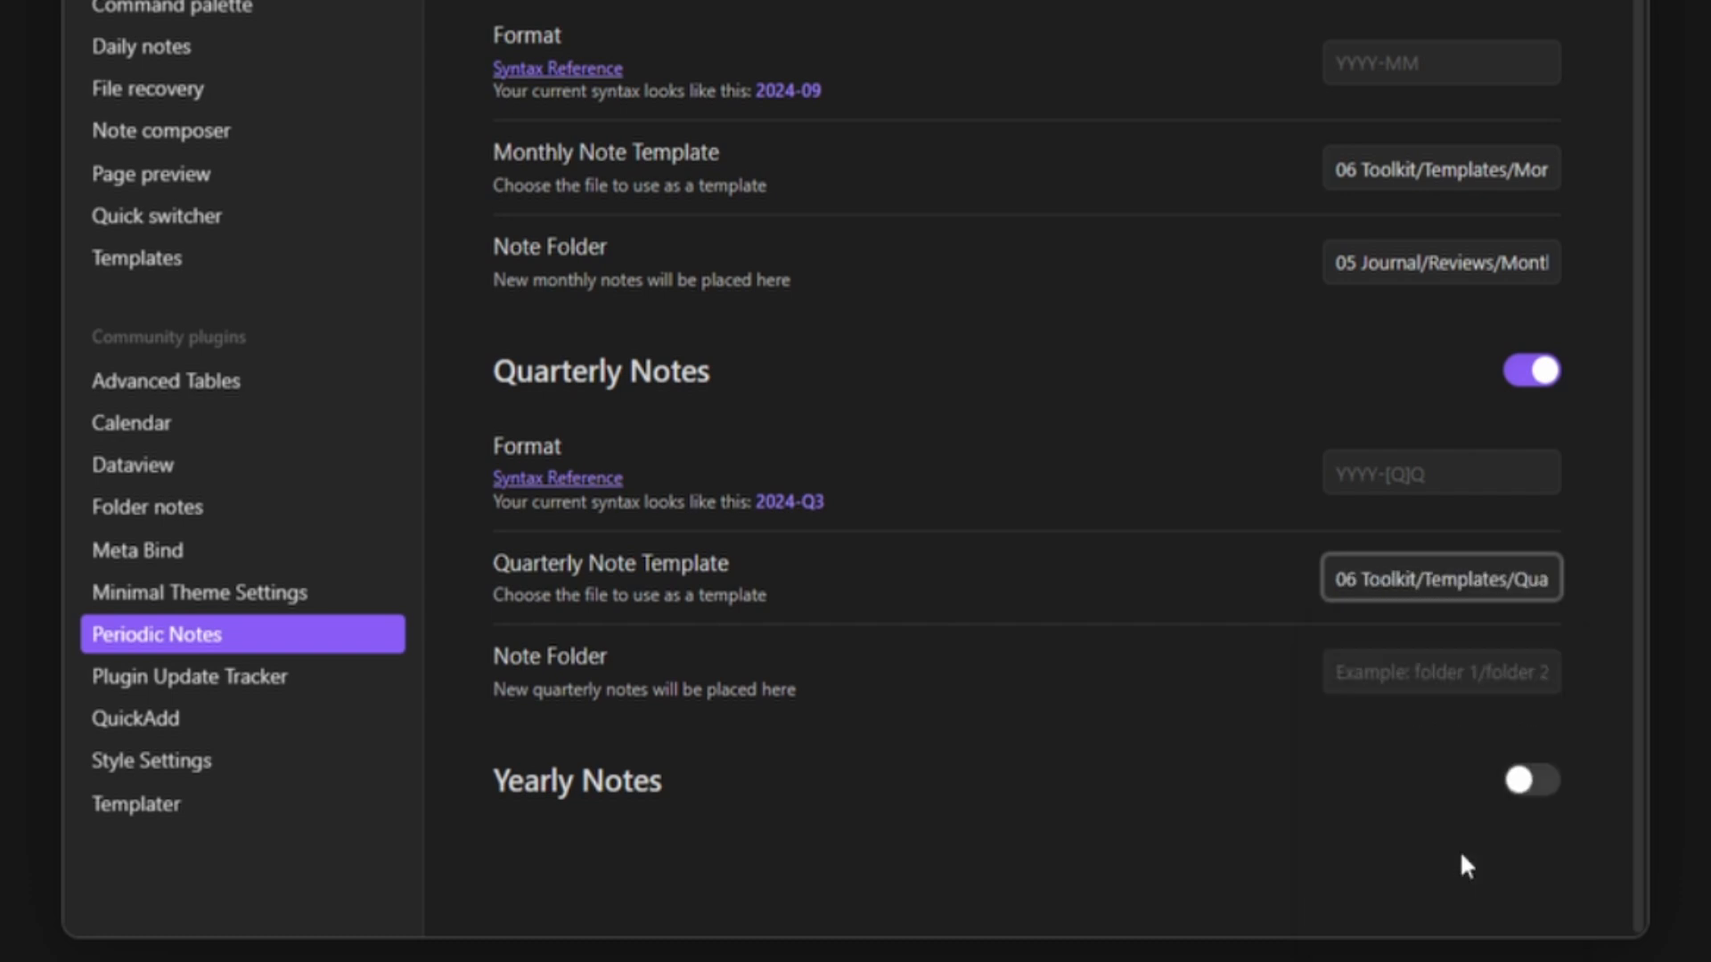
left_click_drag(1513, 581, 1561, 581)
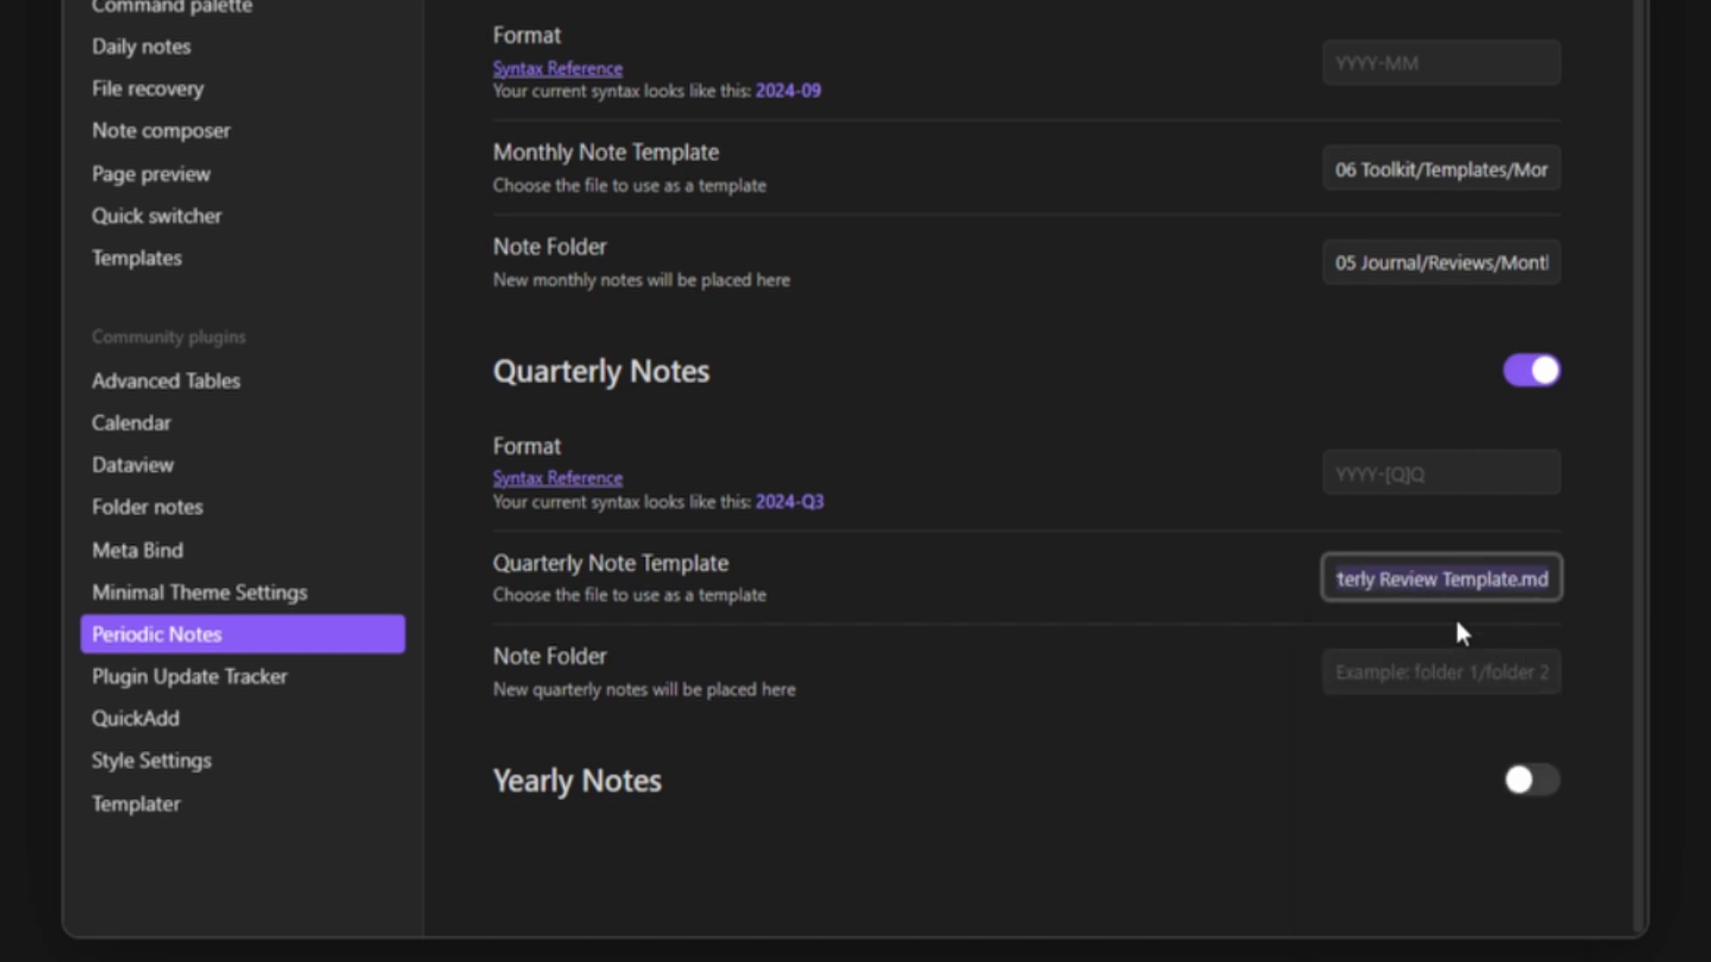
- Set the quarterly note folder to 05 Journal/Reviews/Quarters
left_click(1443, 670)
type("05 Journal/re")
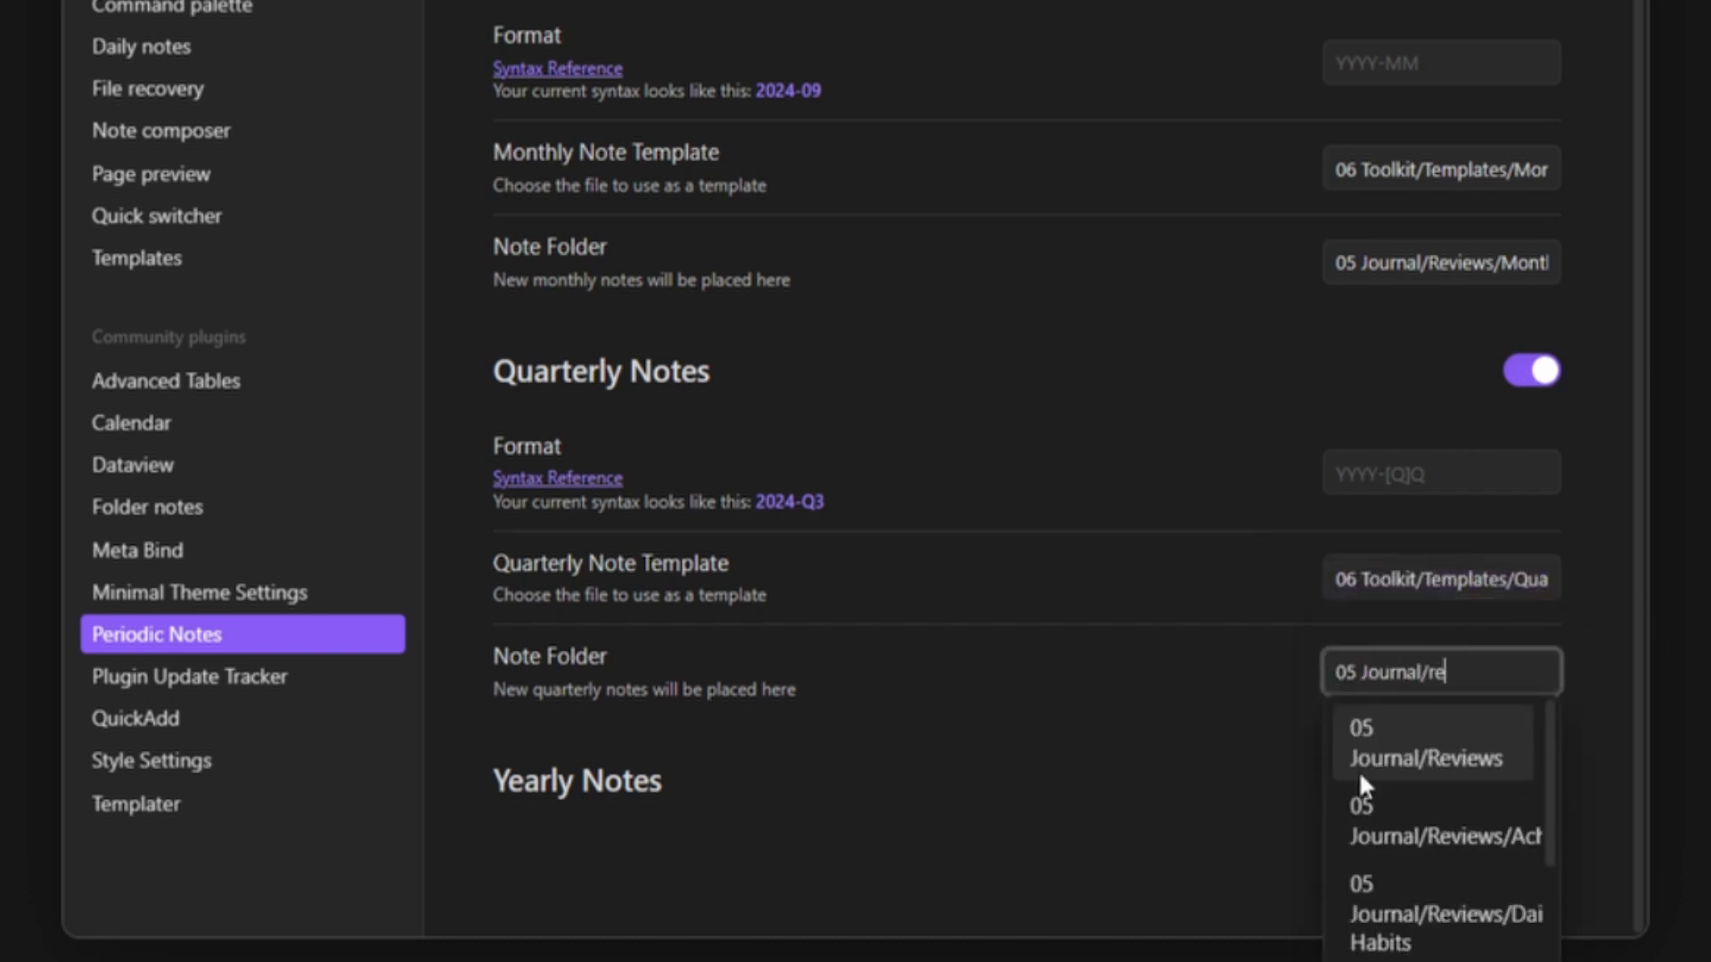
left_click(1451, 745)
type("/q")
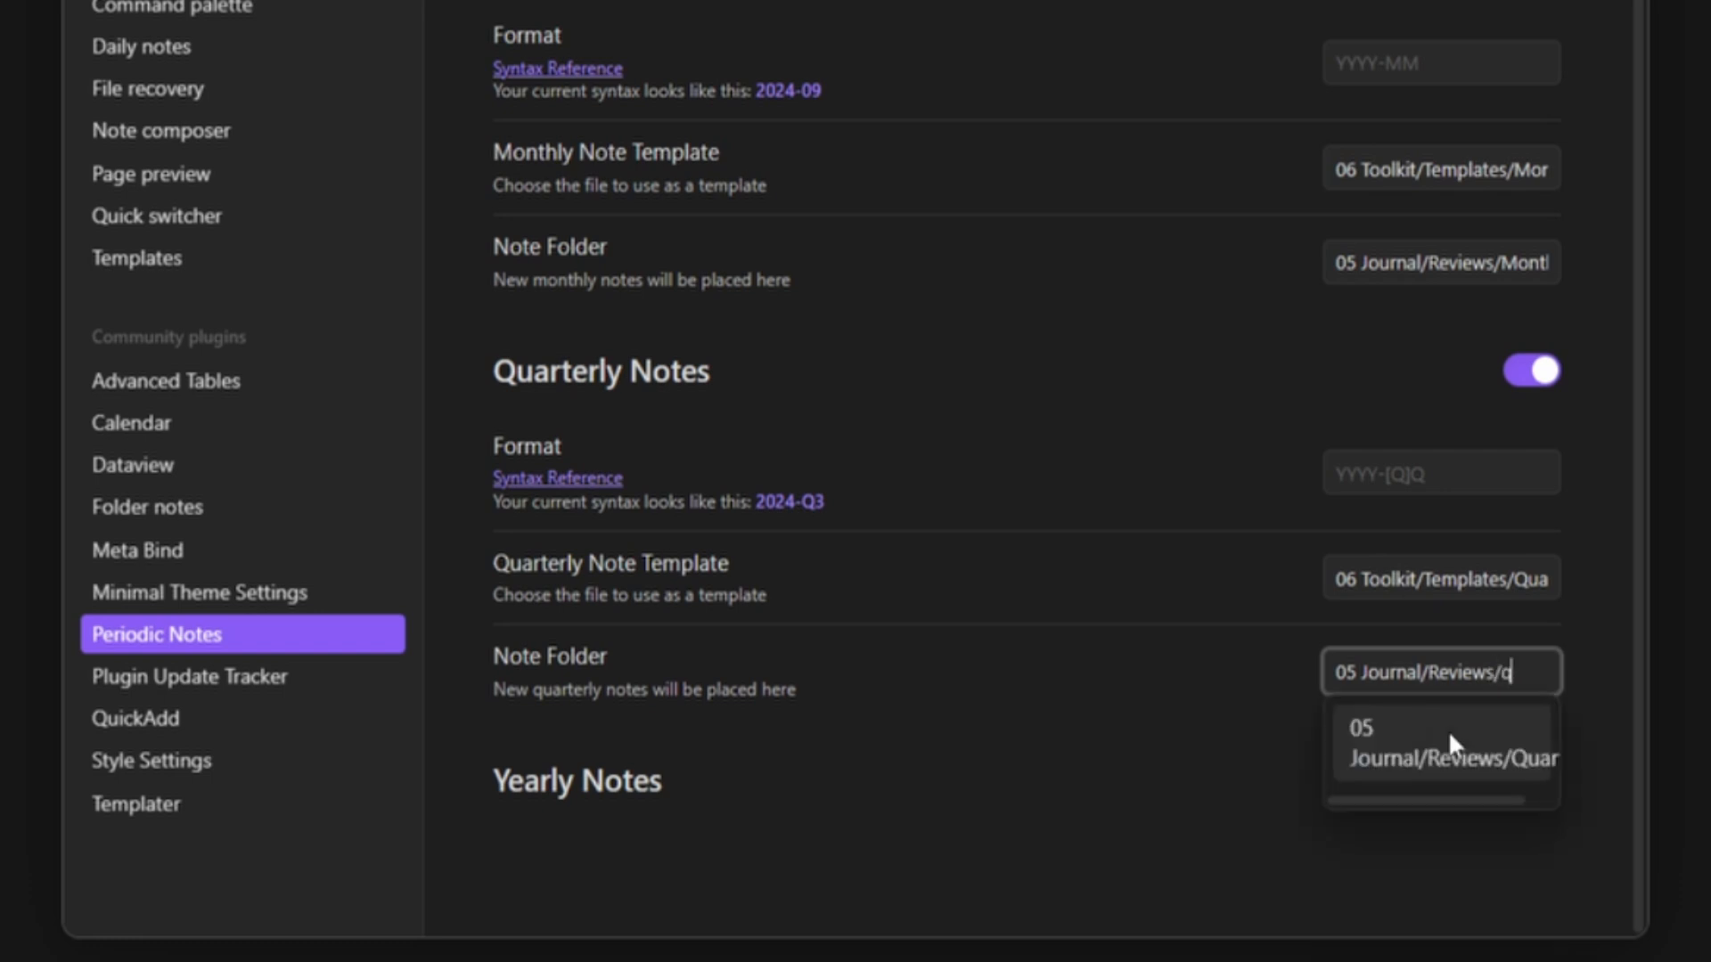
left_click(1450, 736)
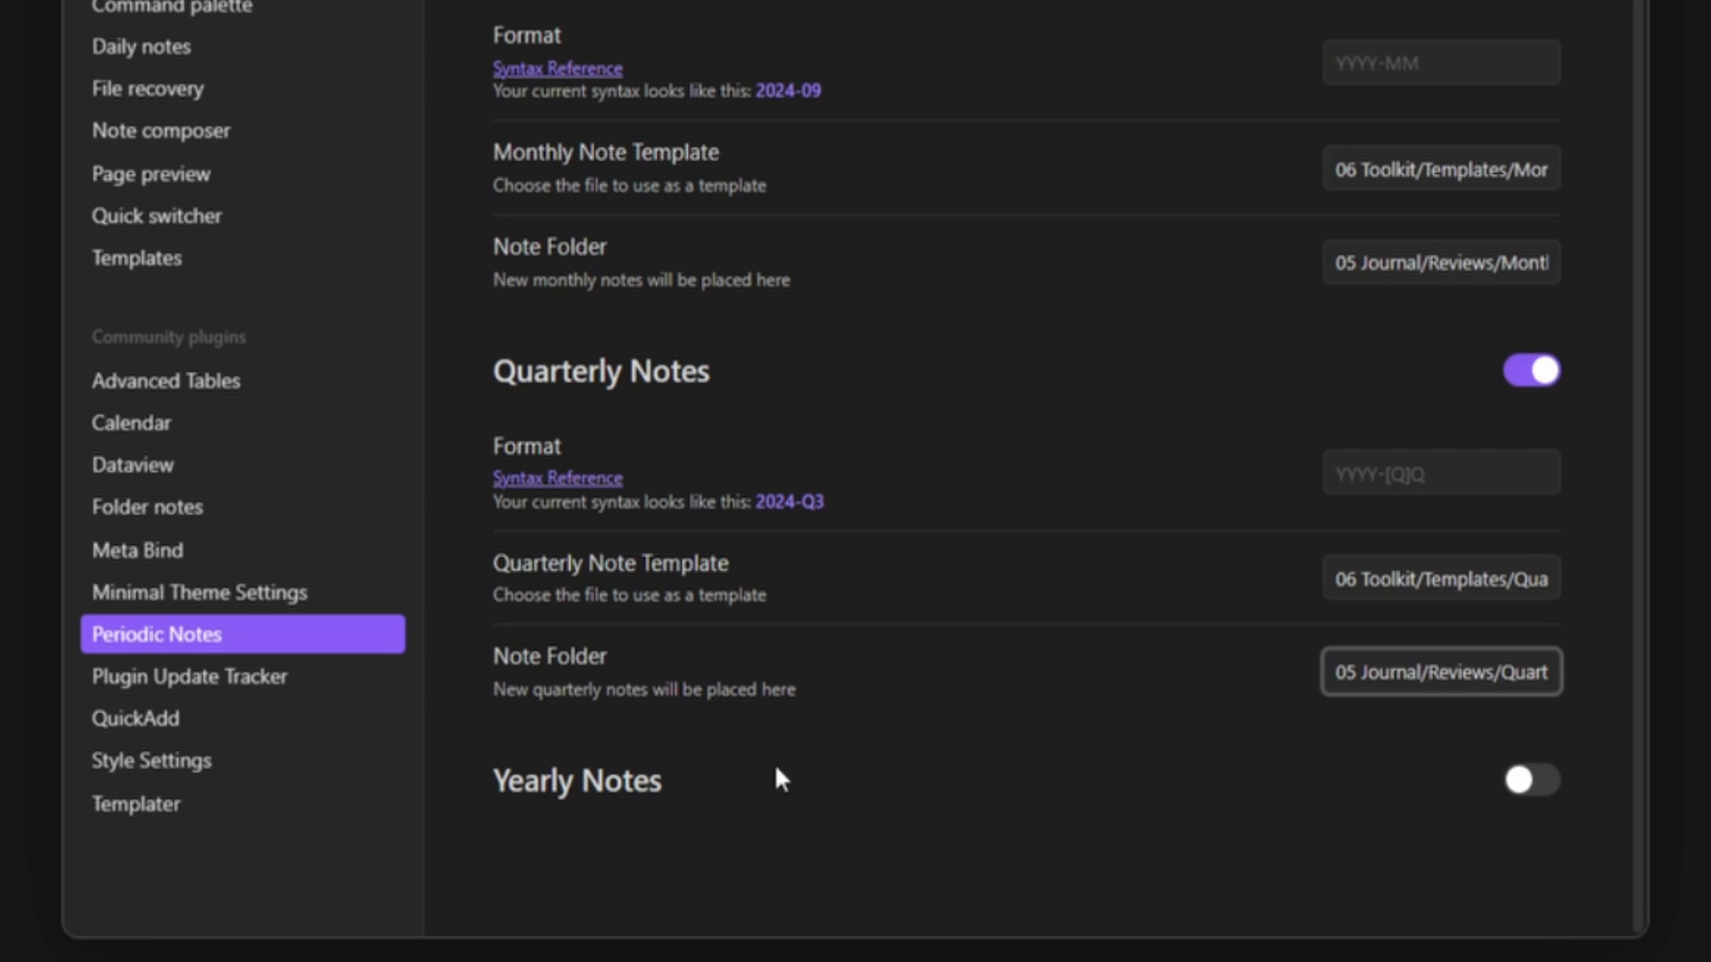
- Enable yearly notes and choose Yearly Review Template.md from 06 Toolkit/Templates as their template
left_click(1551, 783)
scroll(1069, 713, "down", 3)
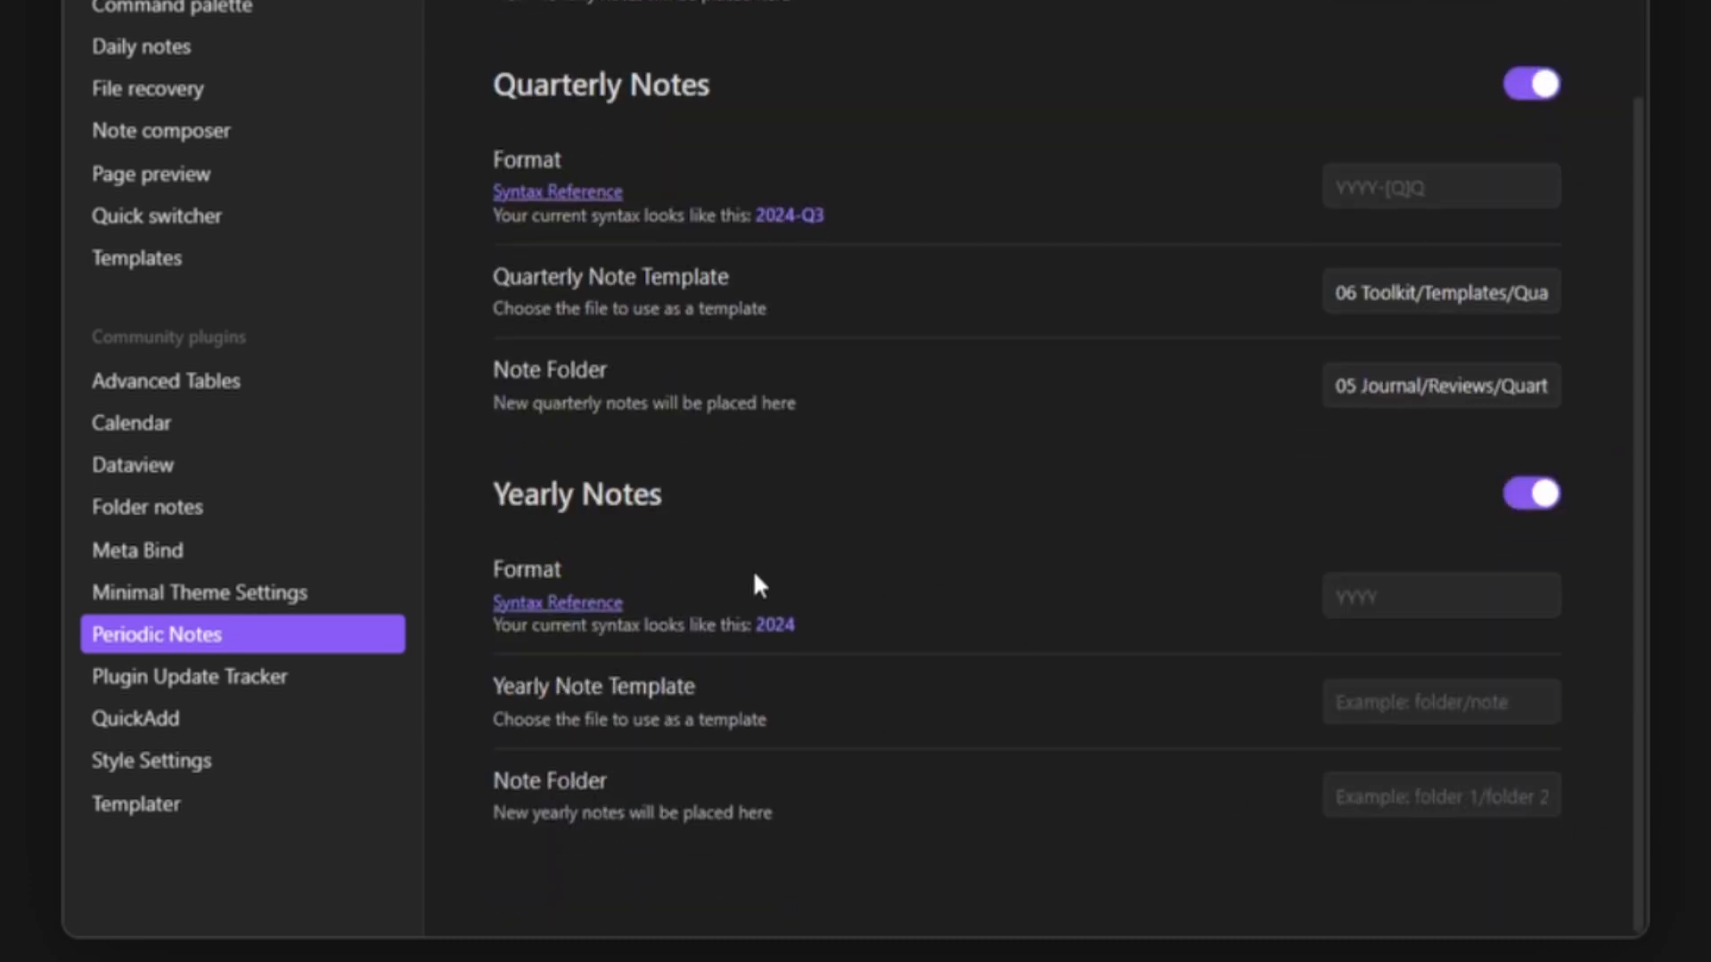
left_click(1416, 701)
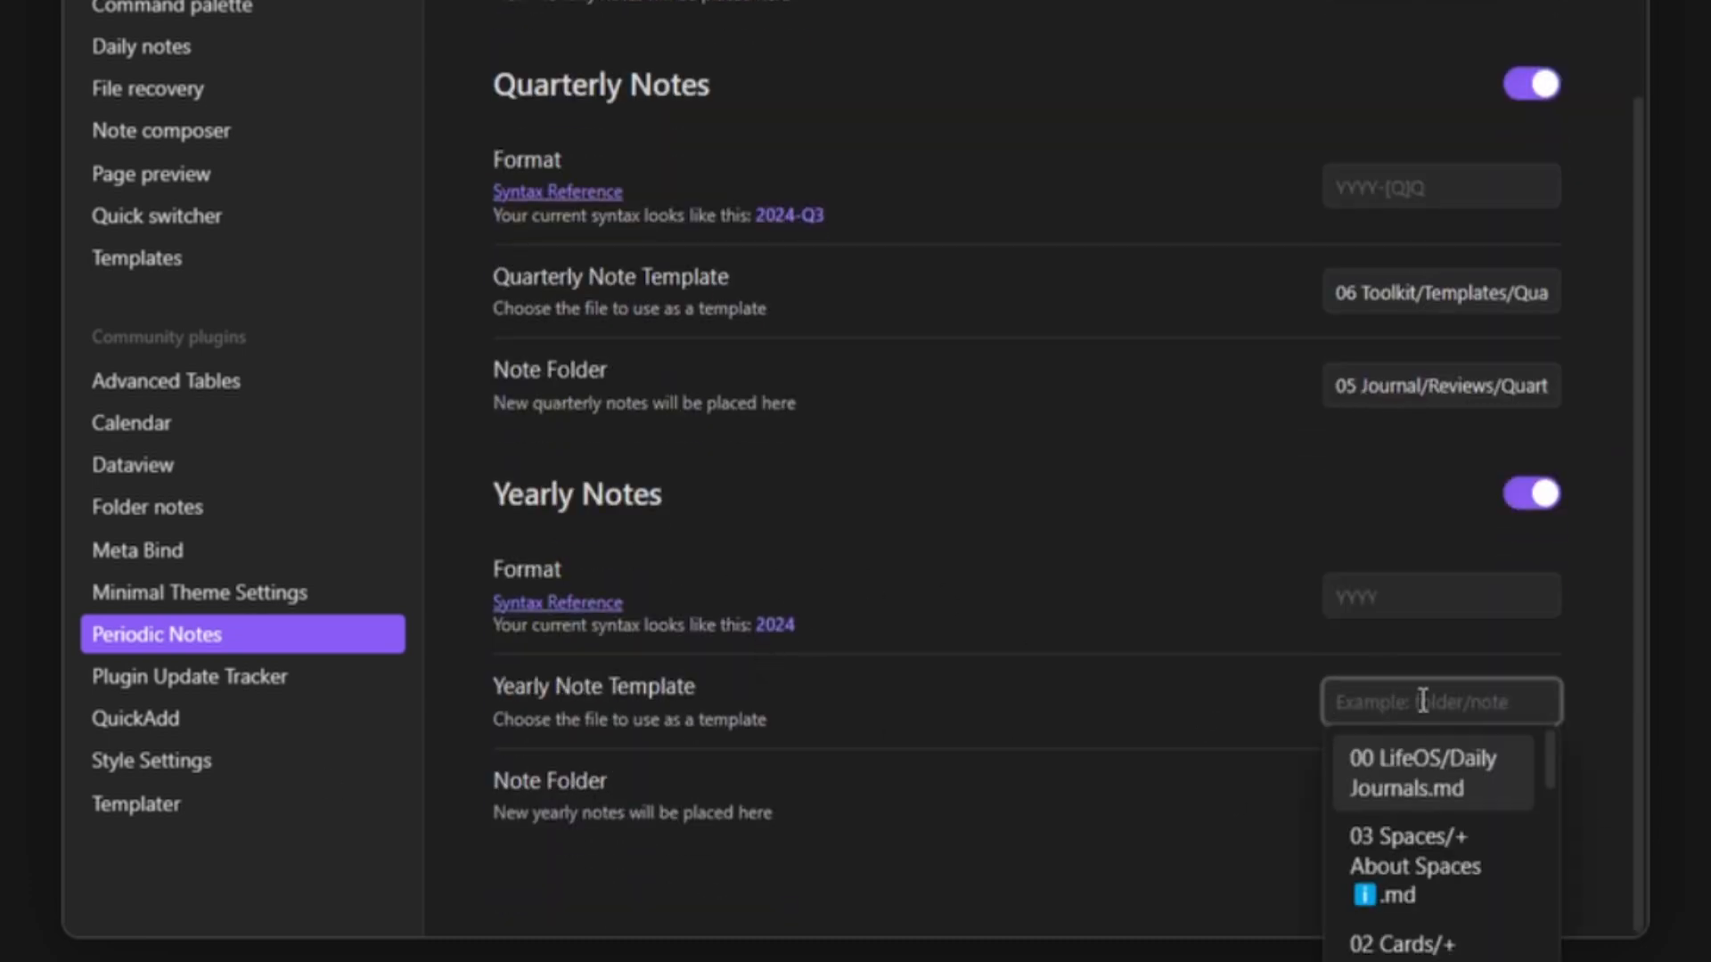
type("Yearl")
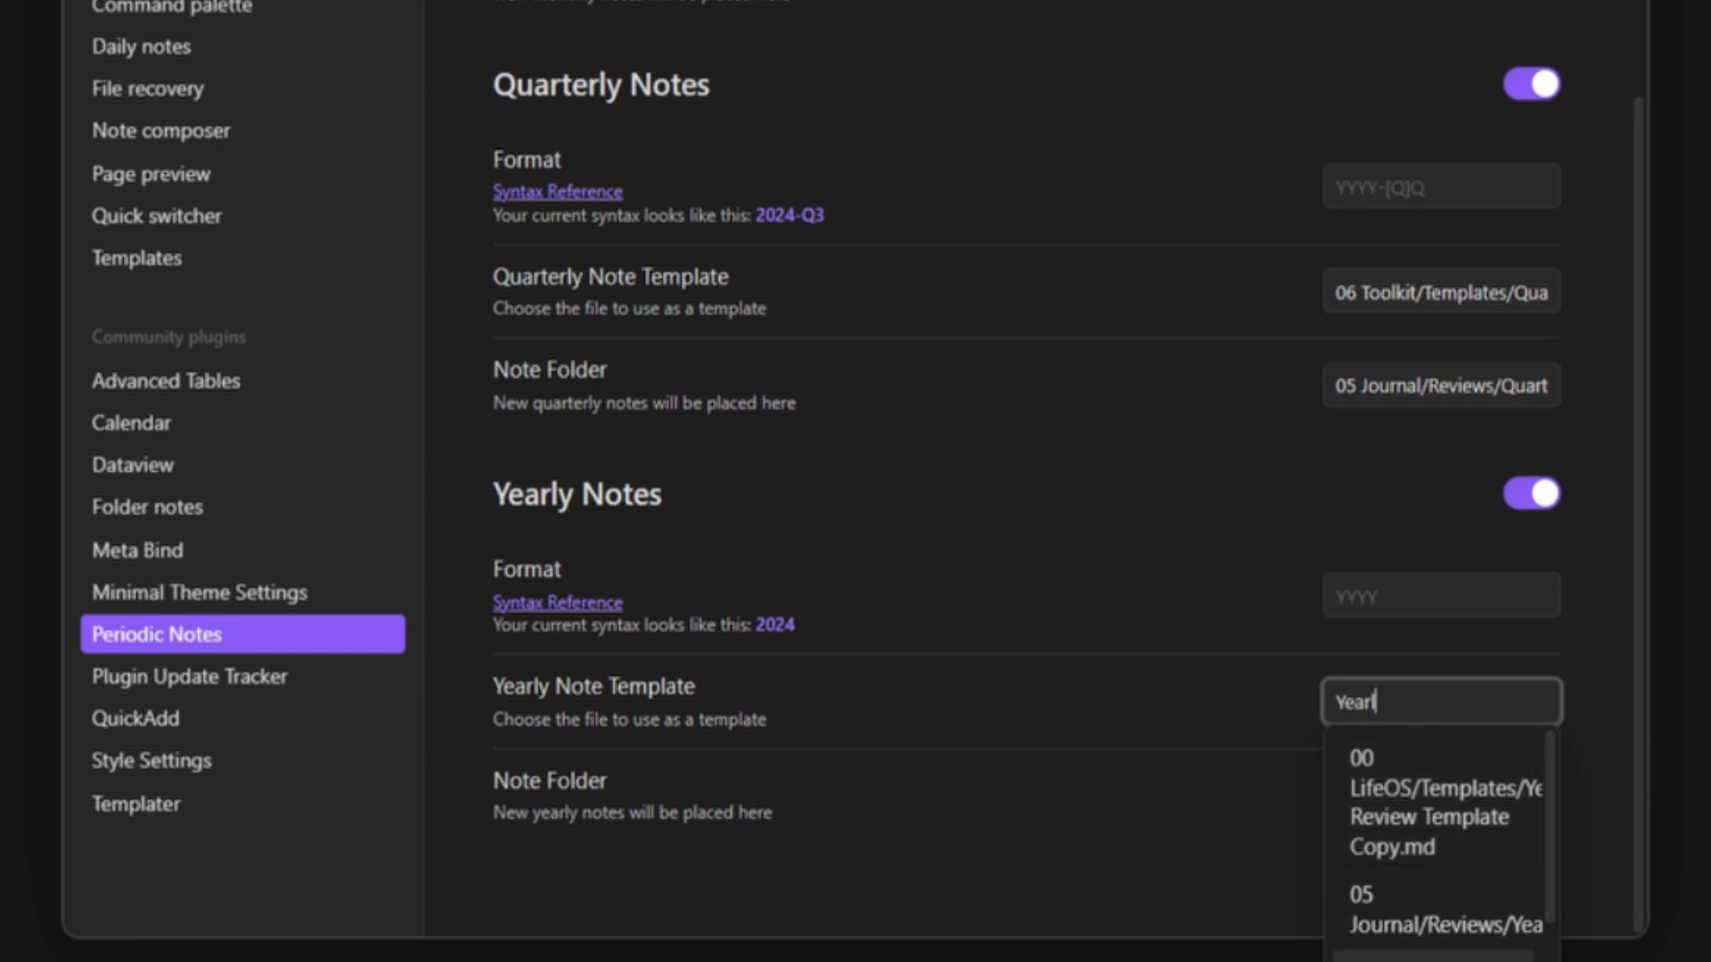
left_click(1436, 958)
left_click_drag(1444, 704, 1673, 732)
left_click(1481, 752)
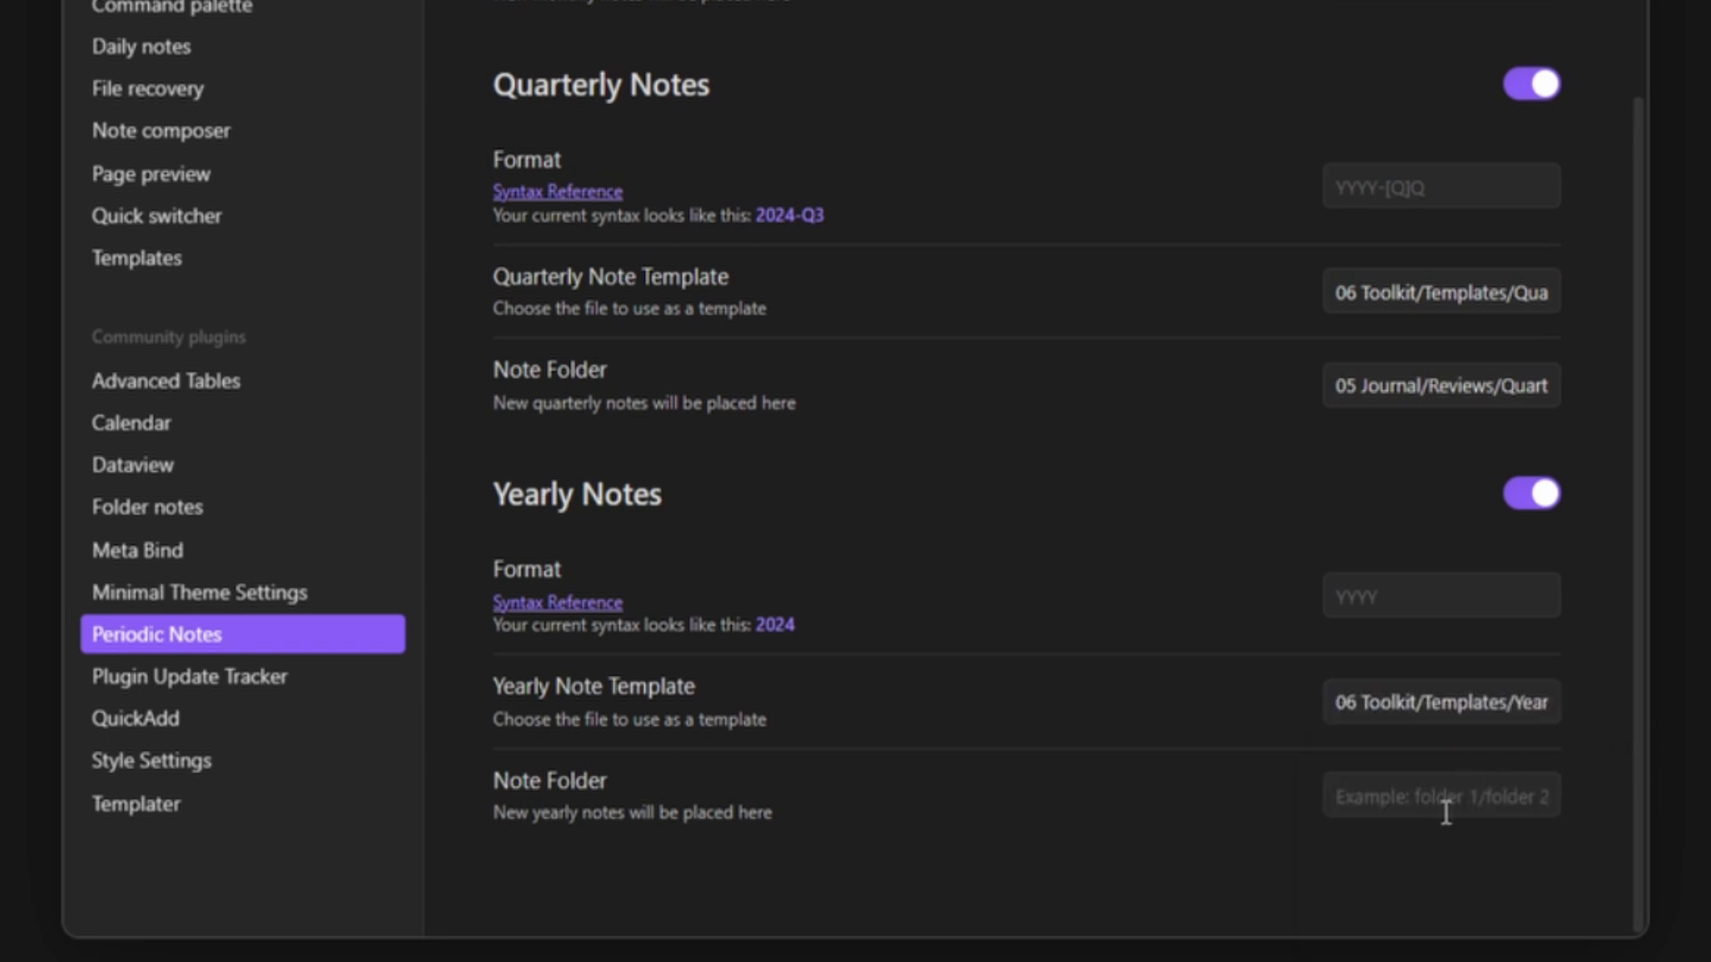
- Set the yearly note folder to 05 Journal/Reviews/Yearly
left_click(1401, 806)
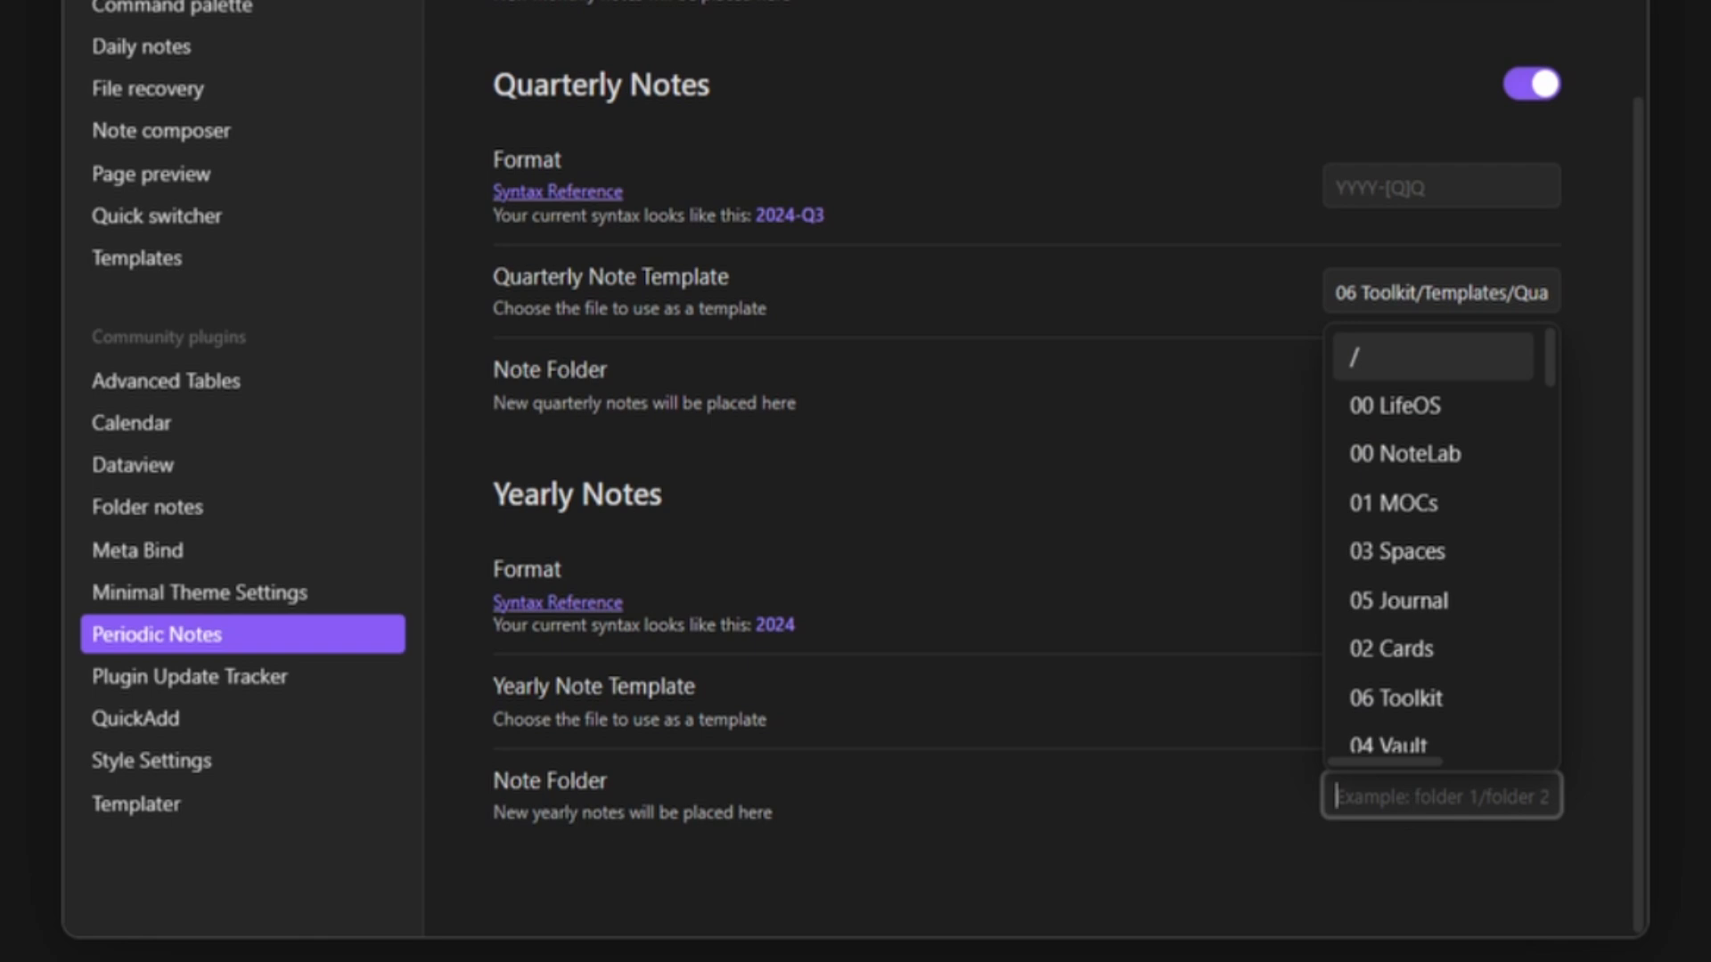
type("05")
left_click(1430, 606)
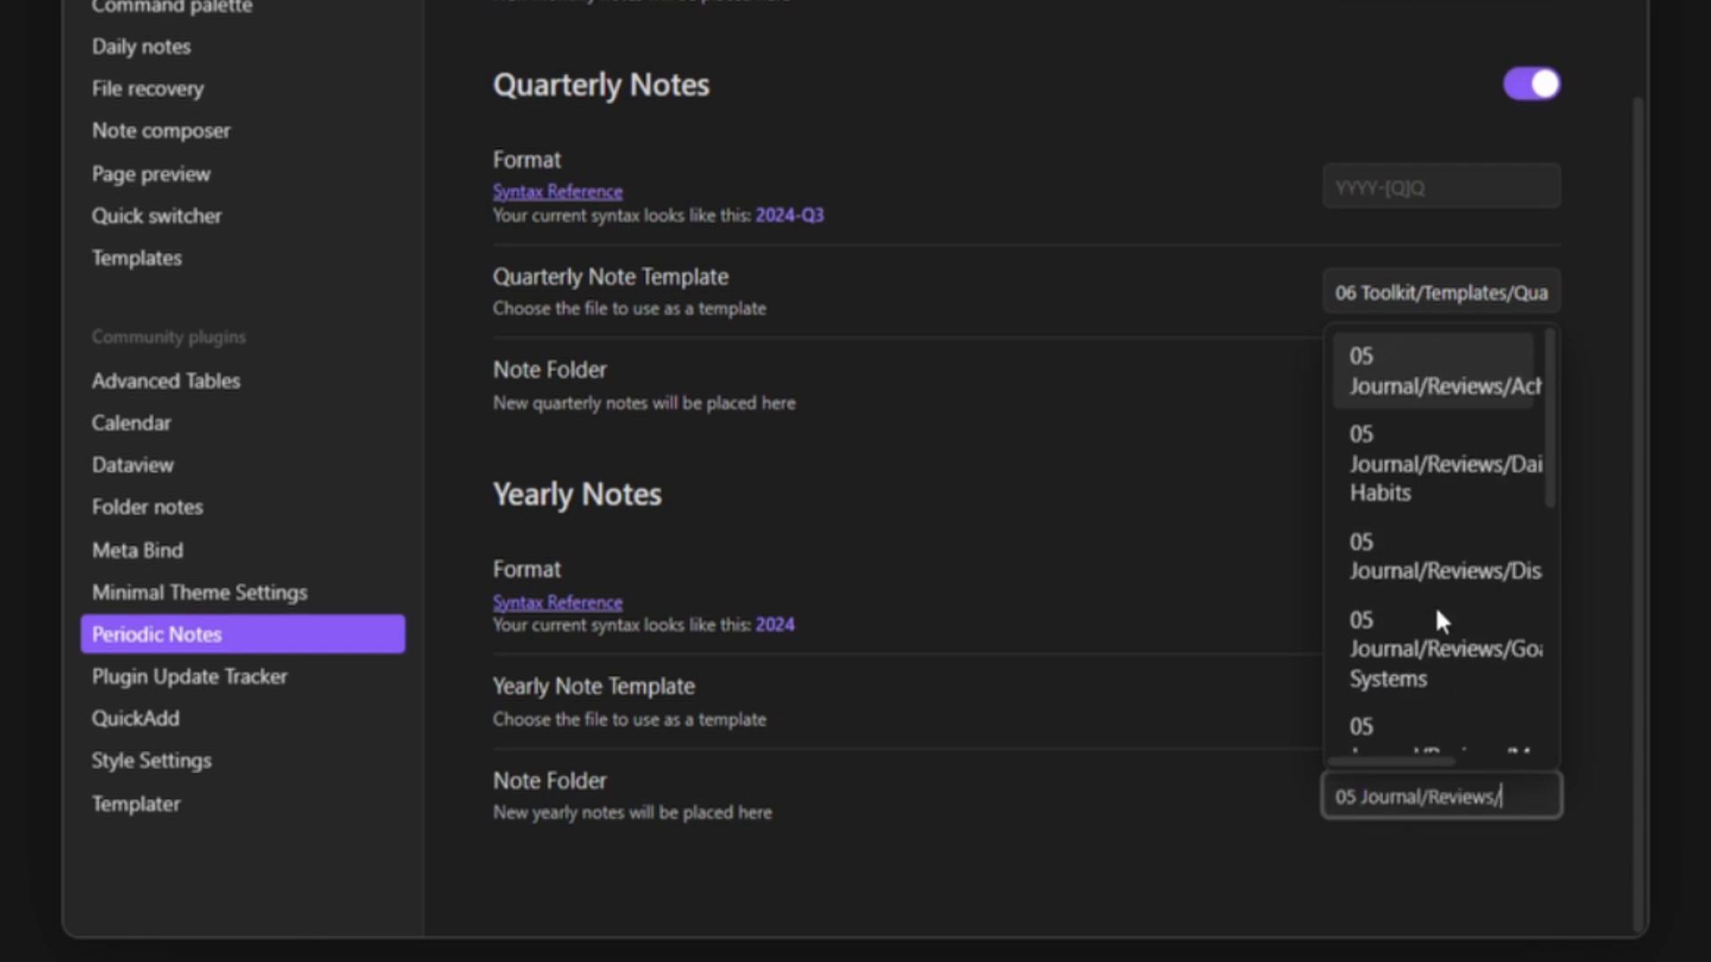
type("y")
left_click(1479, 834)
scroll(1058, 608, "up", 3)
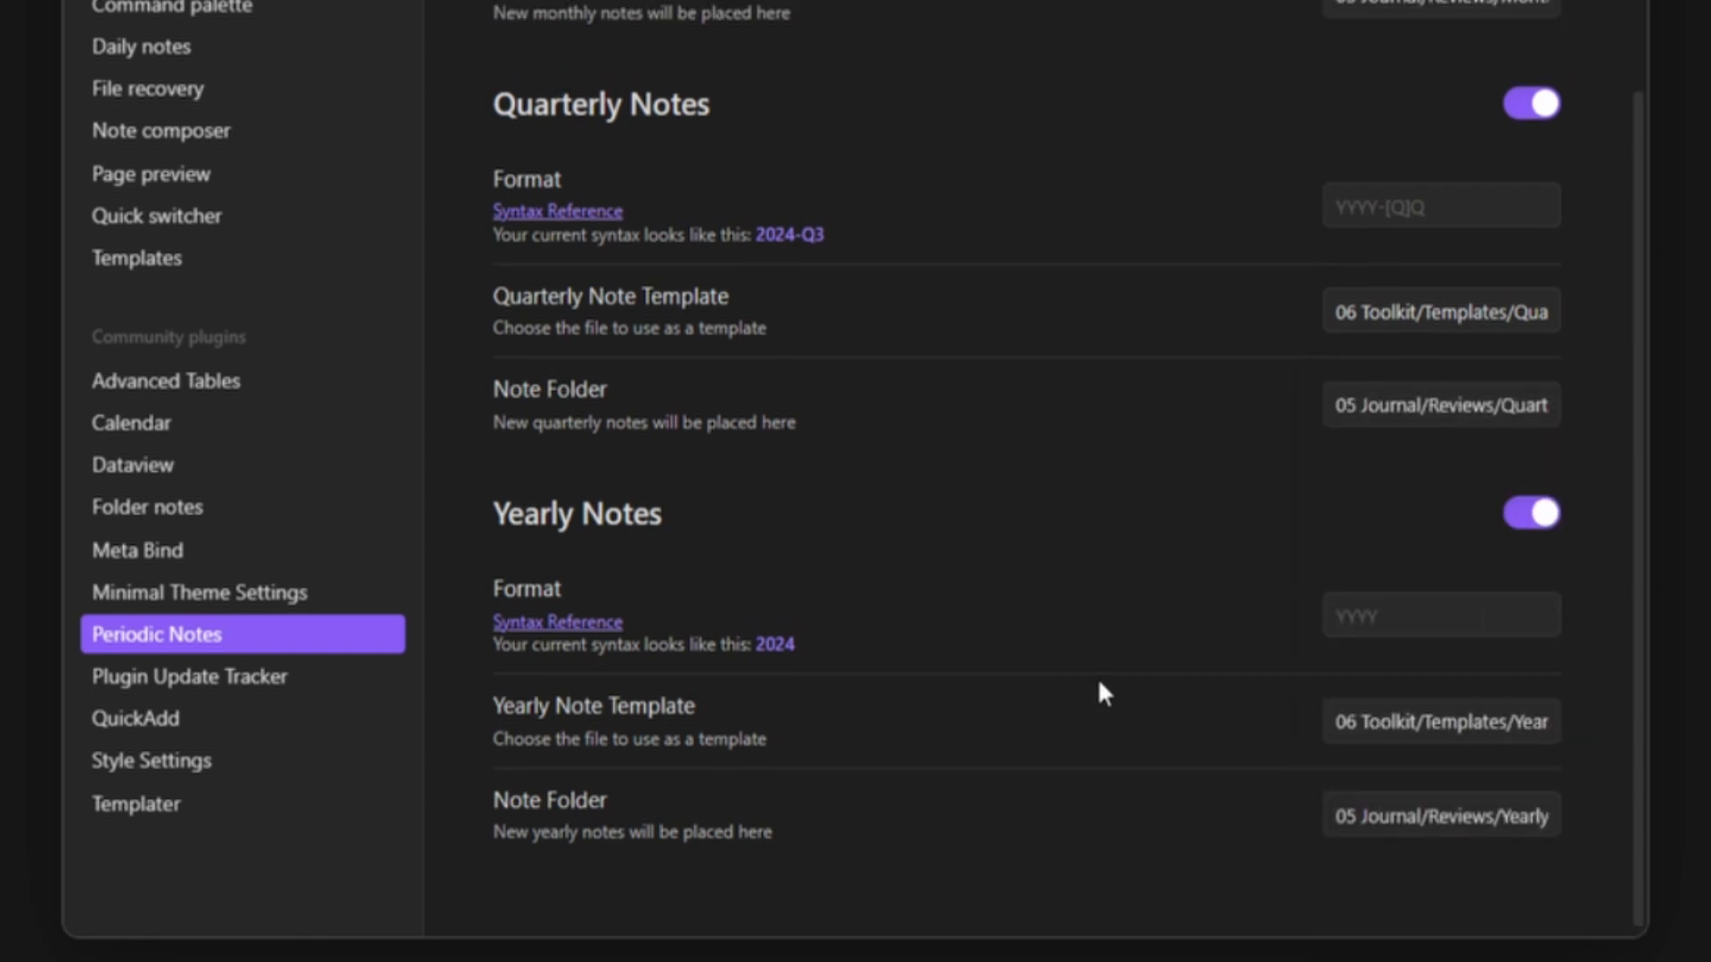
scroll(1199, 708, "up", 18)
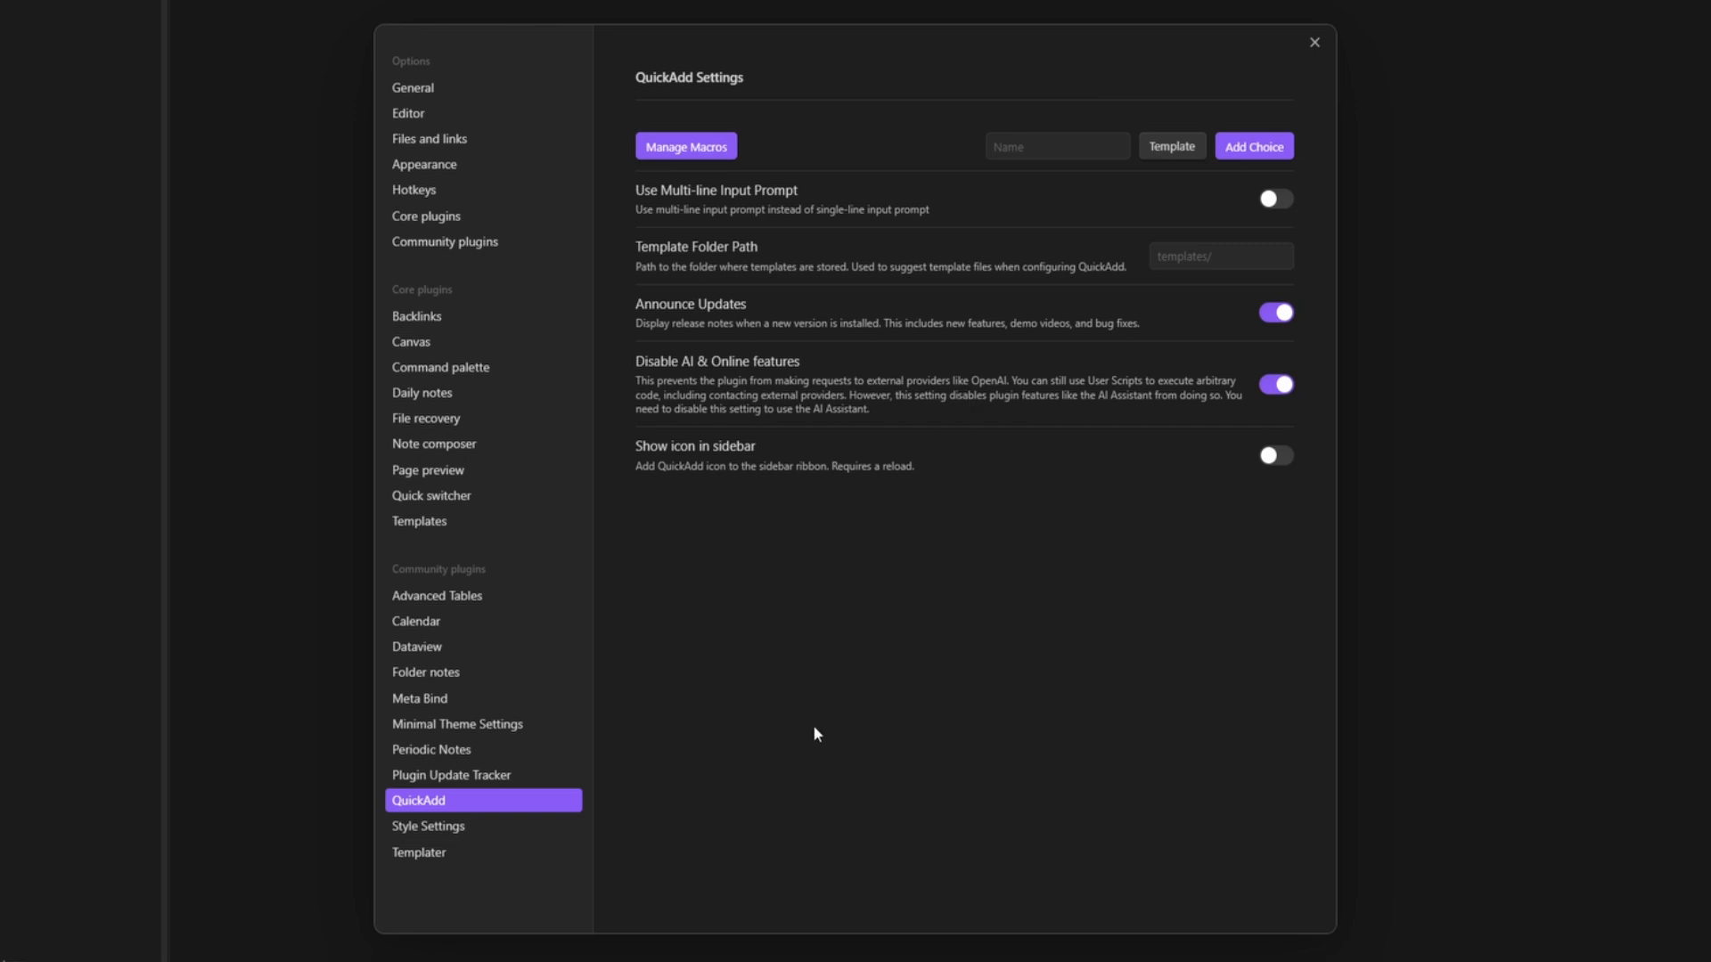
- Open the Templater plugin's settings and set its template folder location to 06 Toolkit/Templates
left_click(532, 834)
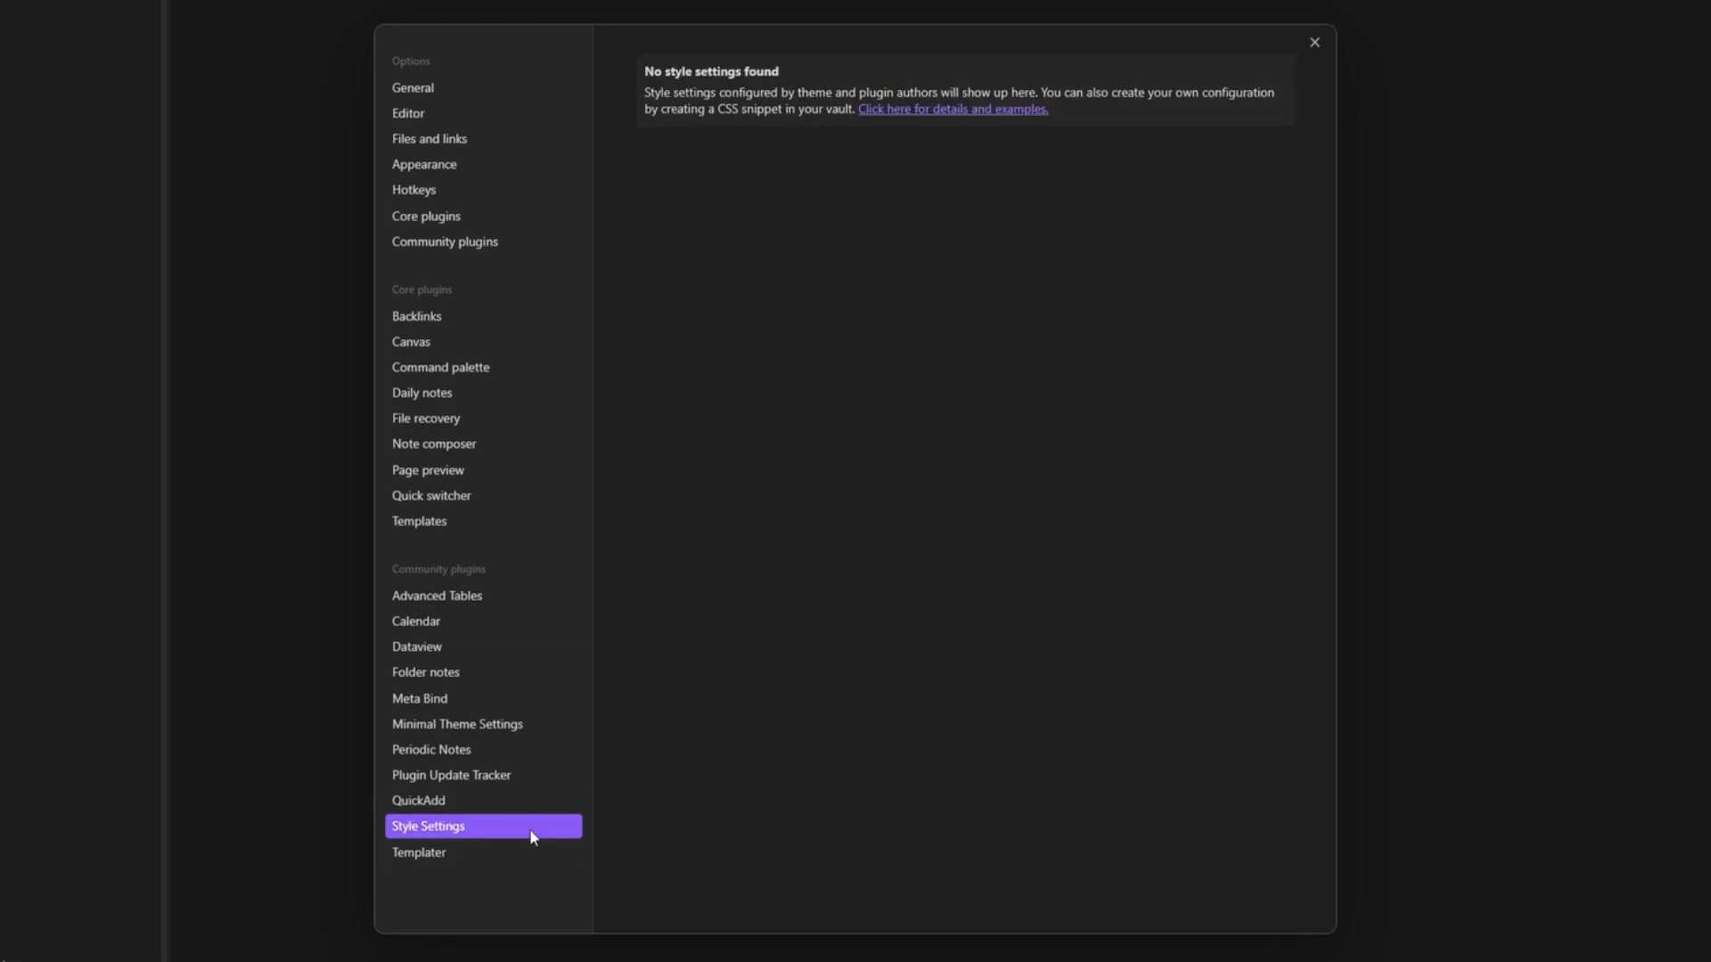
left_click(466, 852)
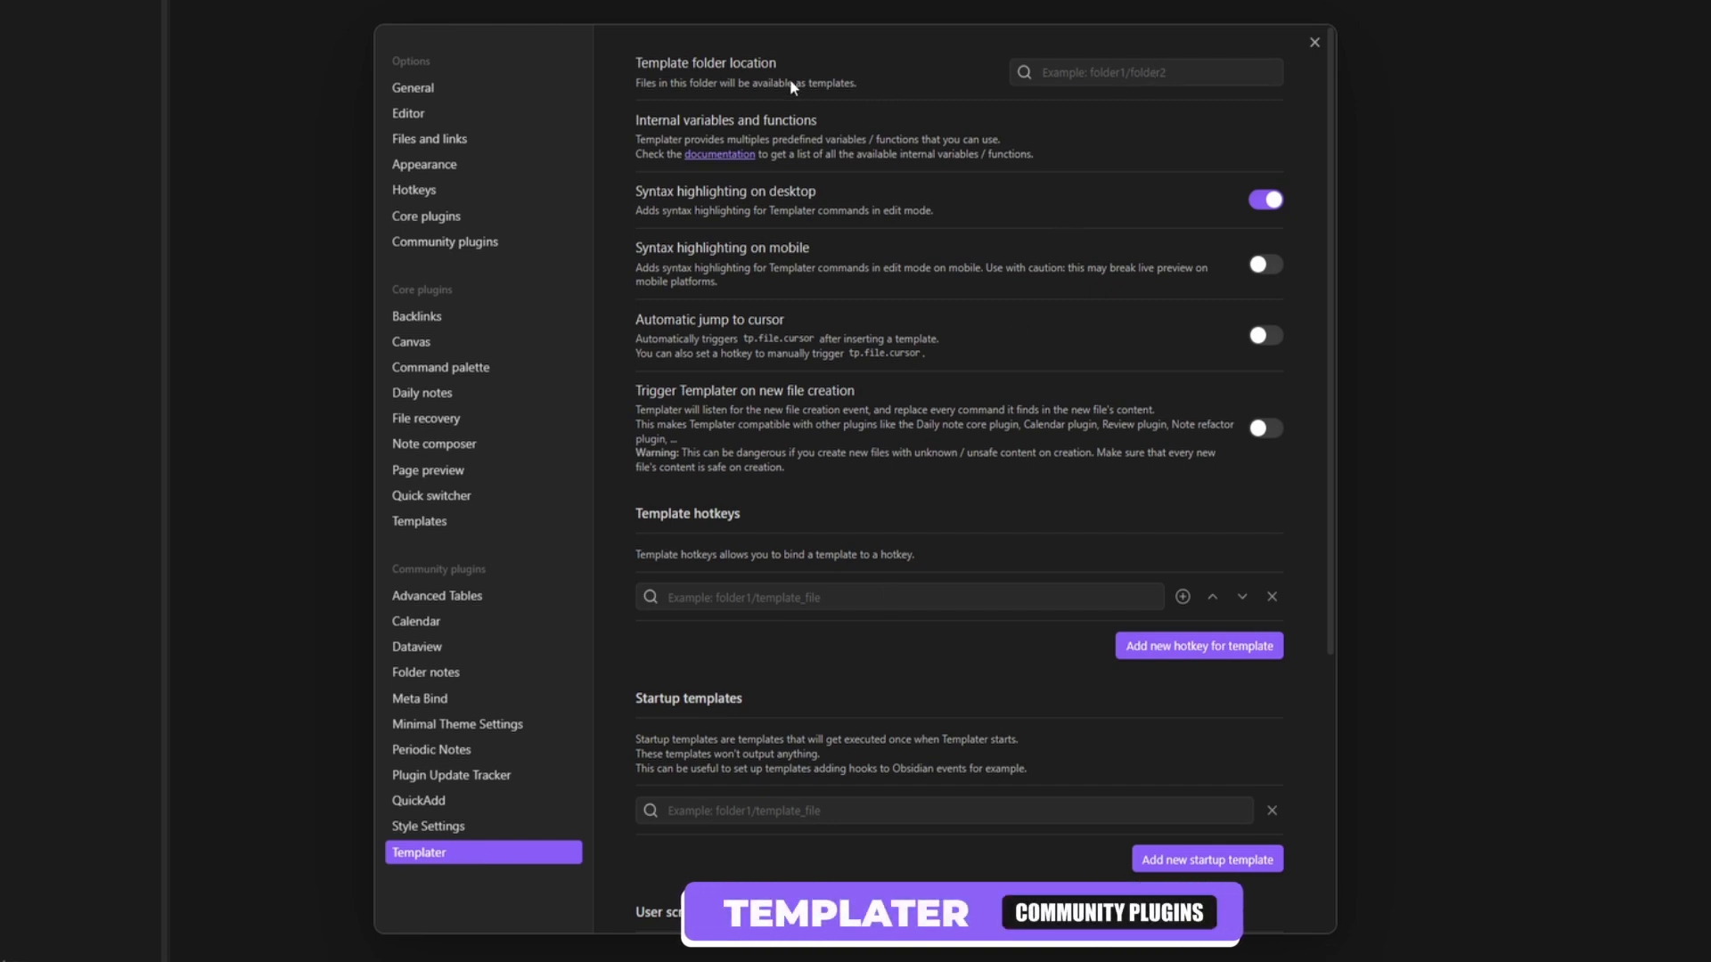
left_click(1110, 62)
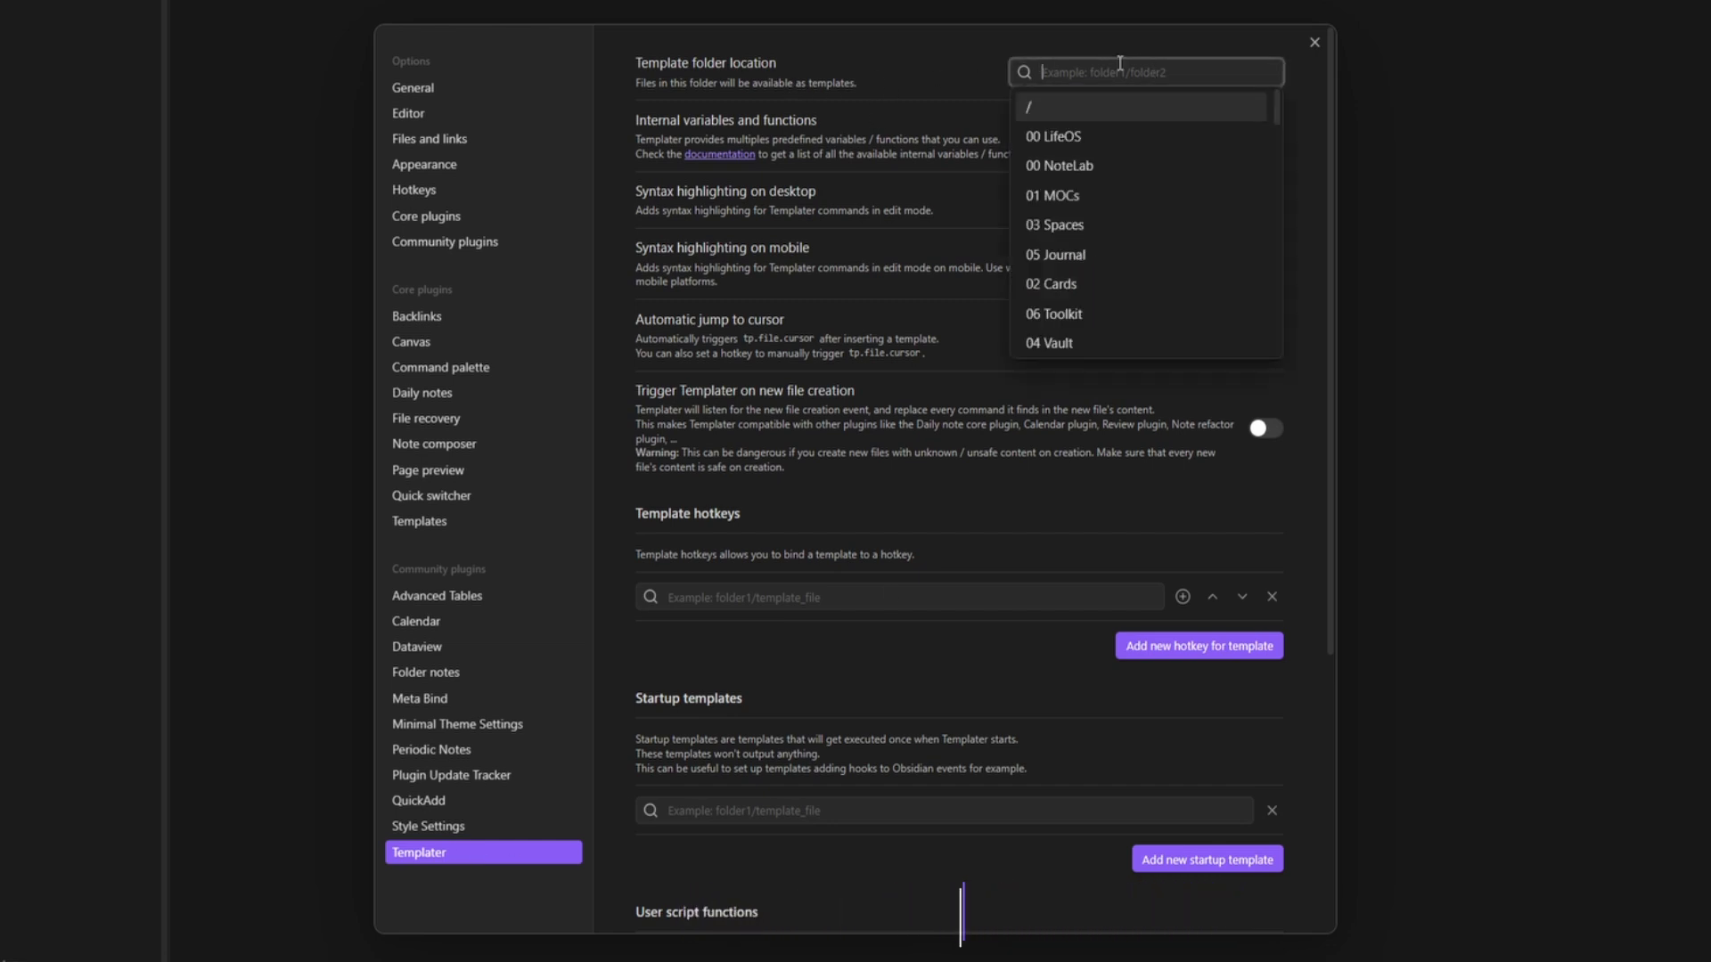
scroll(1104, 258, "down", 2)
left_click(1072, 131)
type("/Templates")
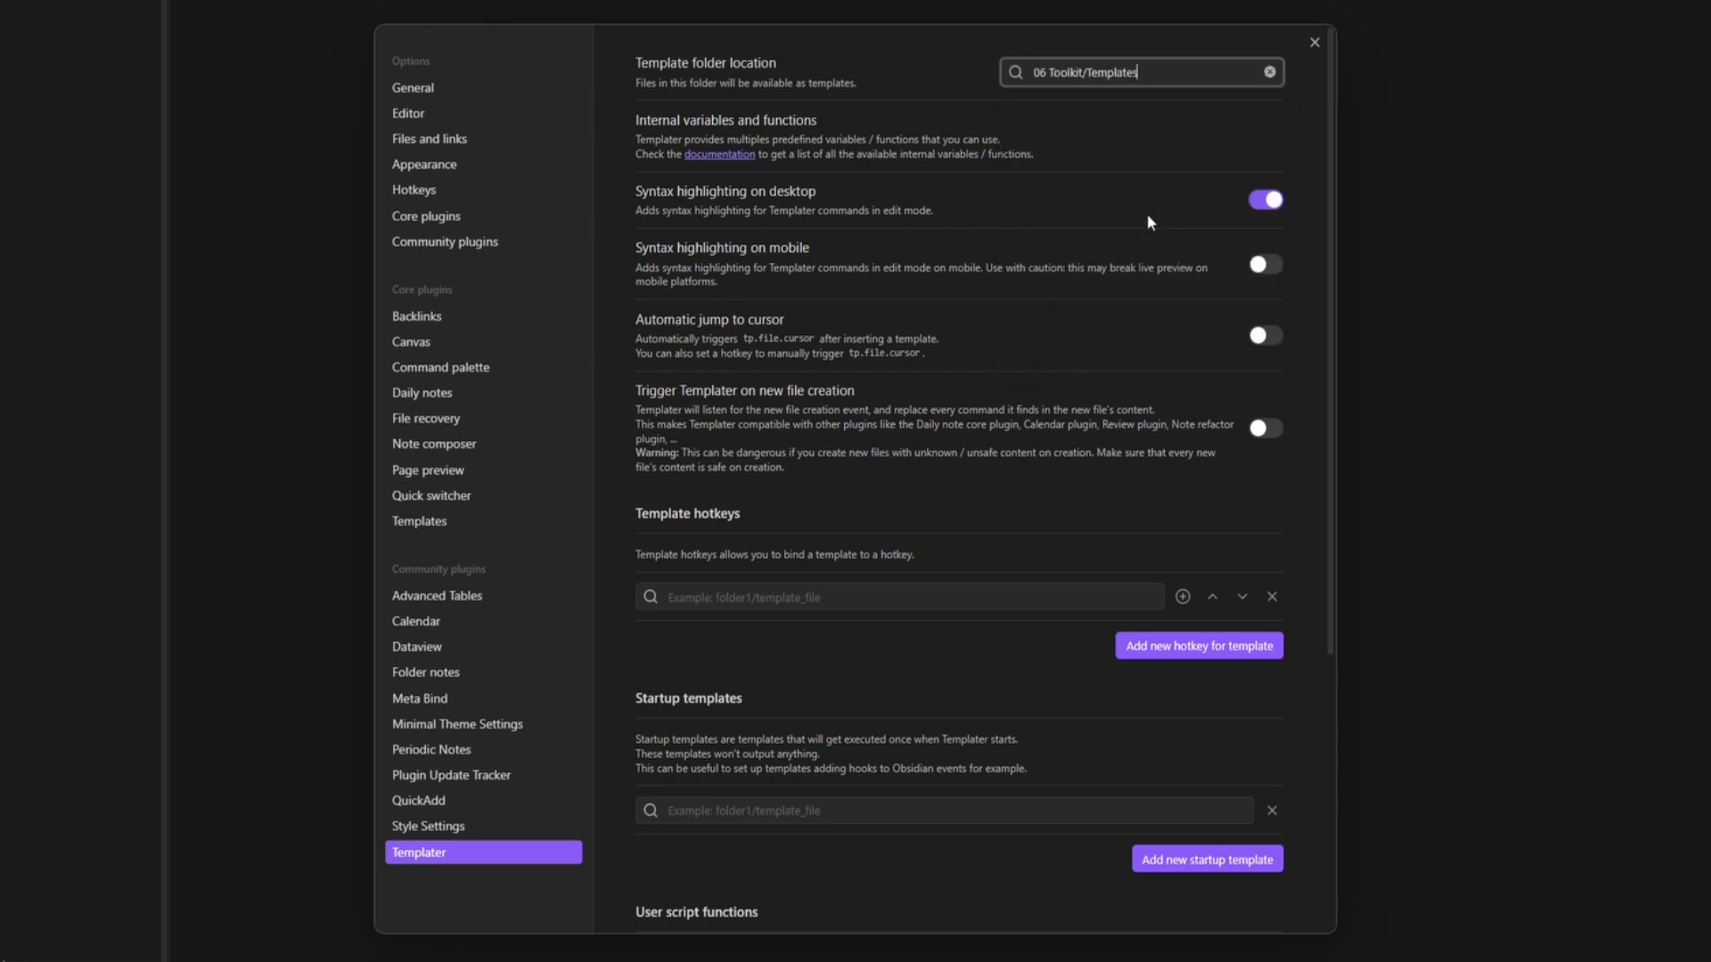
left_click(1147, 222)
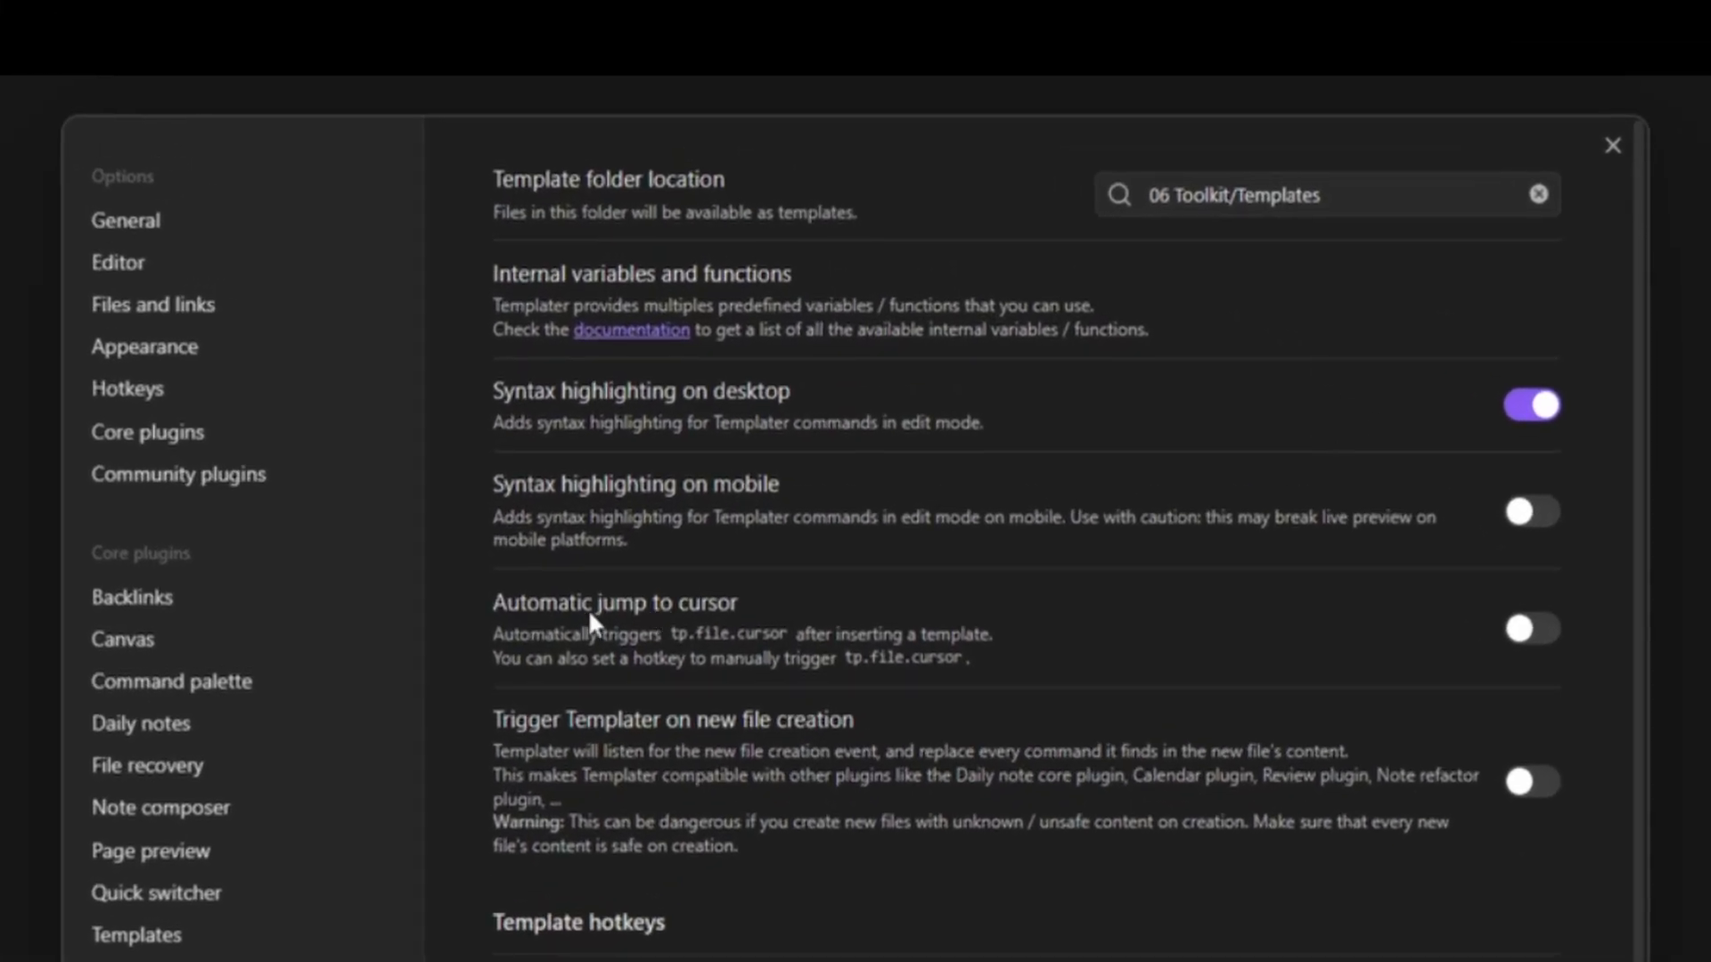
- Enable Templater's automatic jump to cursor and its trigger on new file creation
left_click(1512, 633)
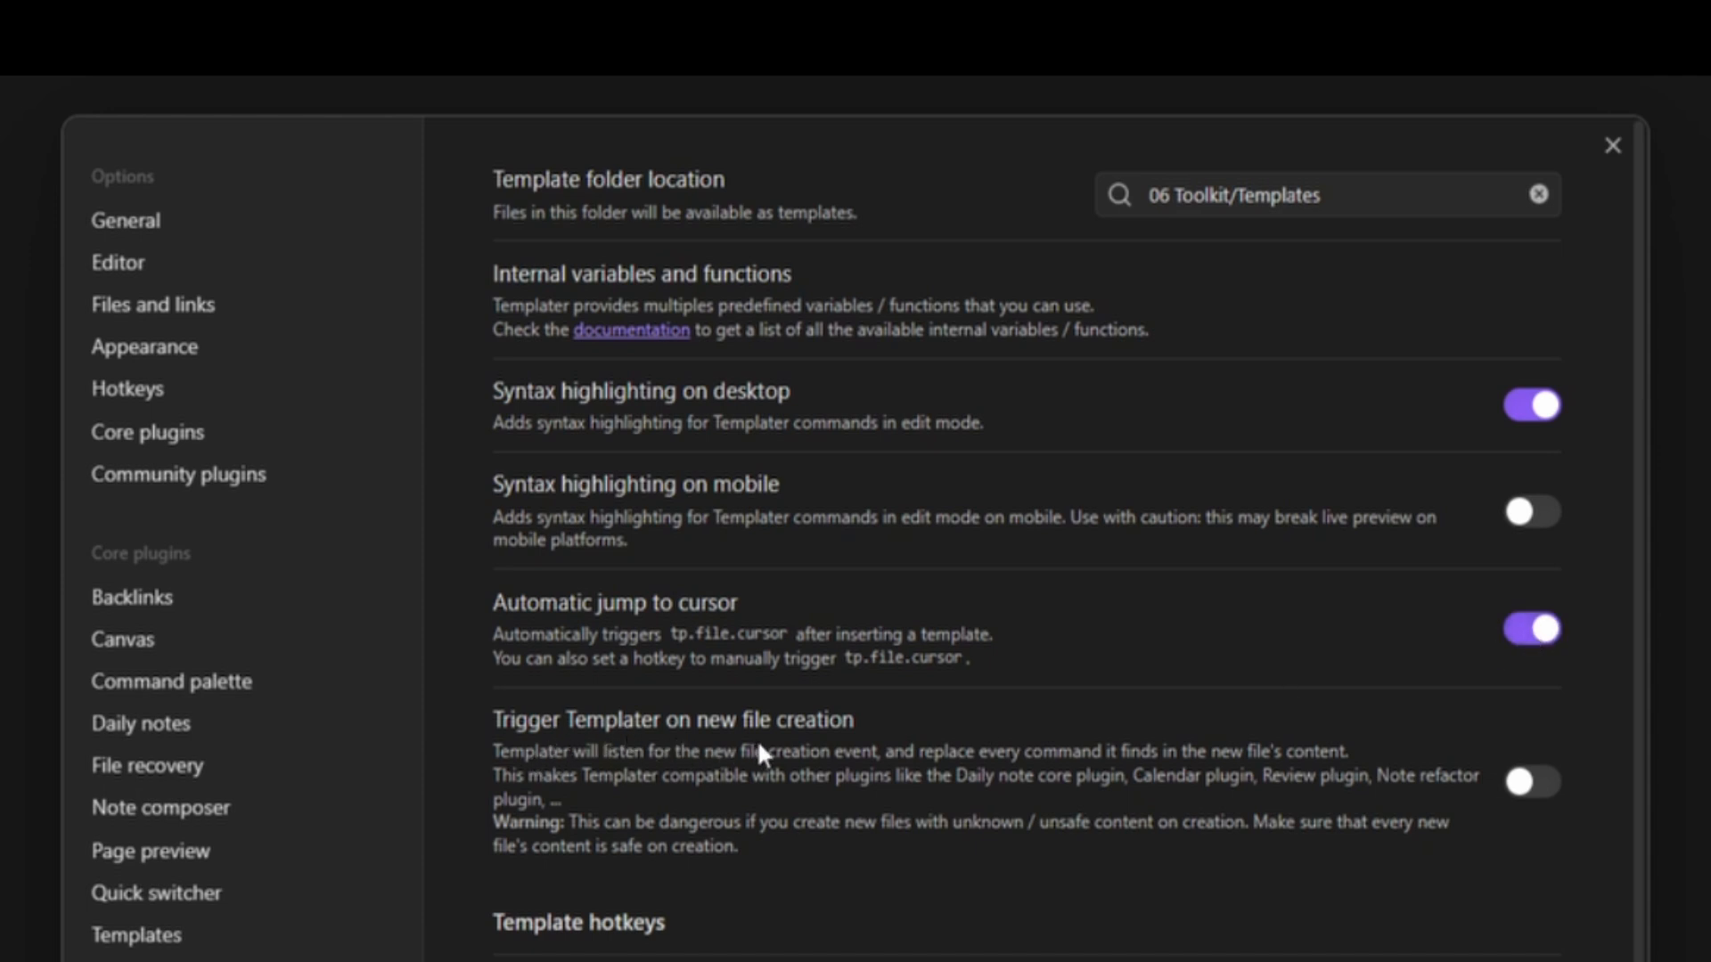
left_click(1530, 782)
scroll(996, 646, "down", 10)
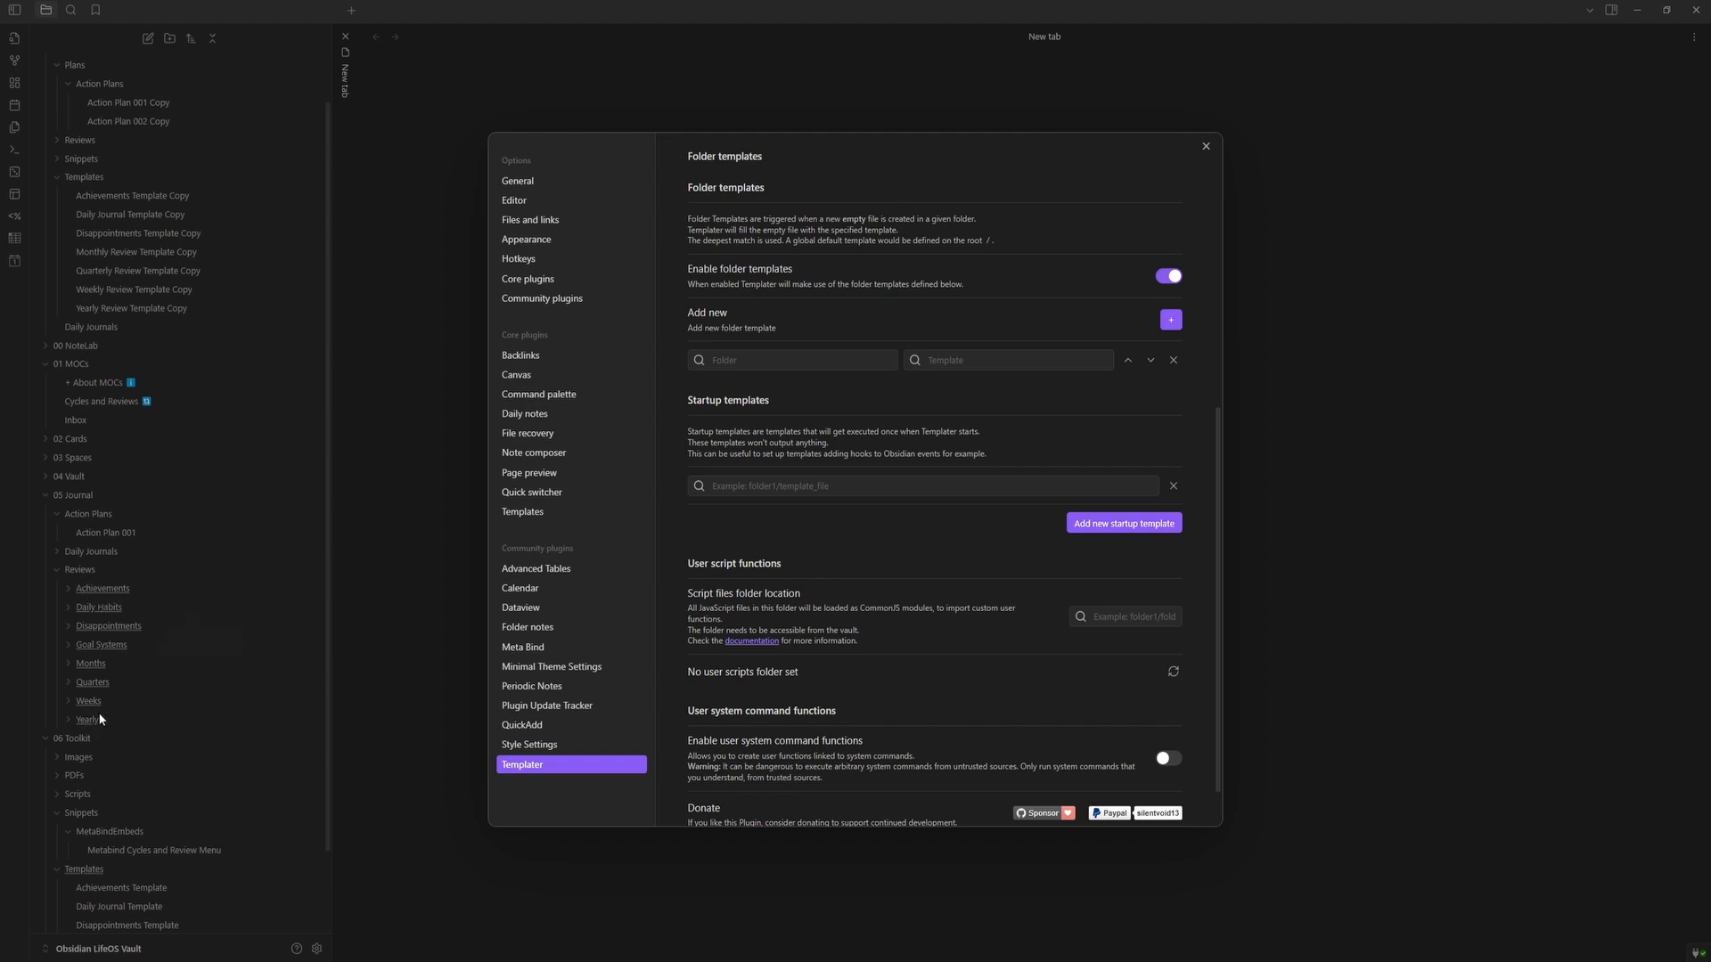
- Fill the first folder template with folder 05 Journal/Reviews/Achievements and template 06 Toolkit/Templates/Achievements Template.md
left_click(773, 359)
type("05 Ju")
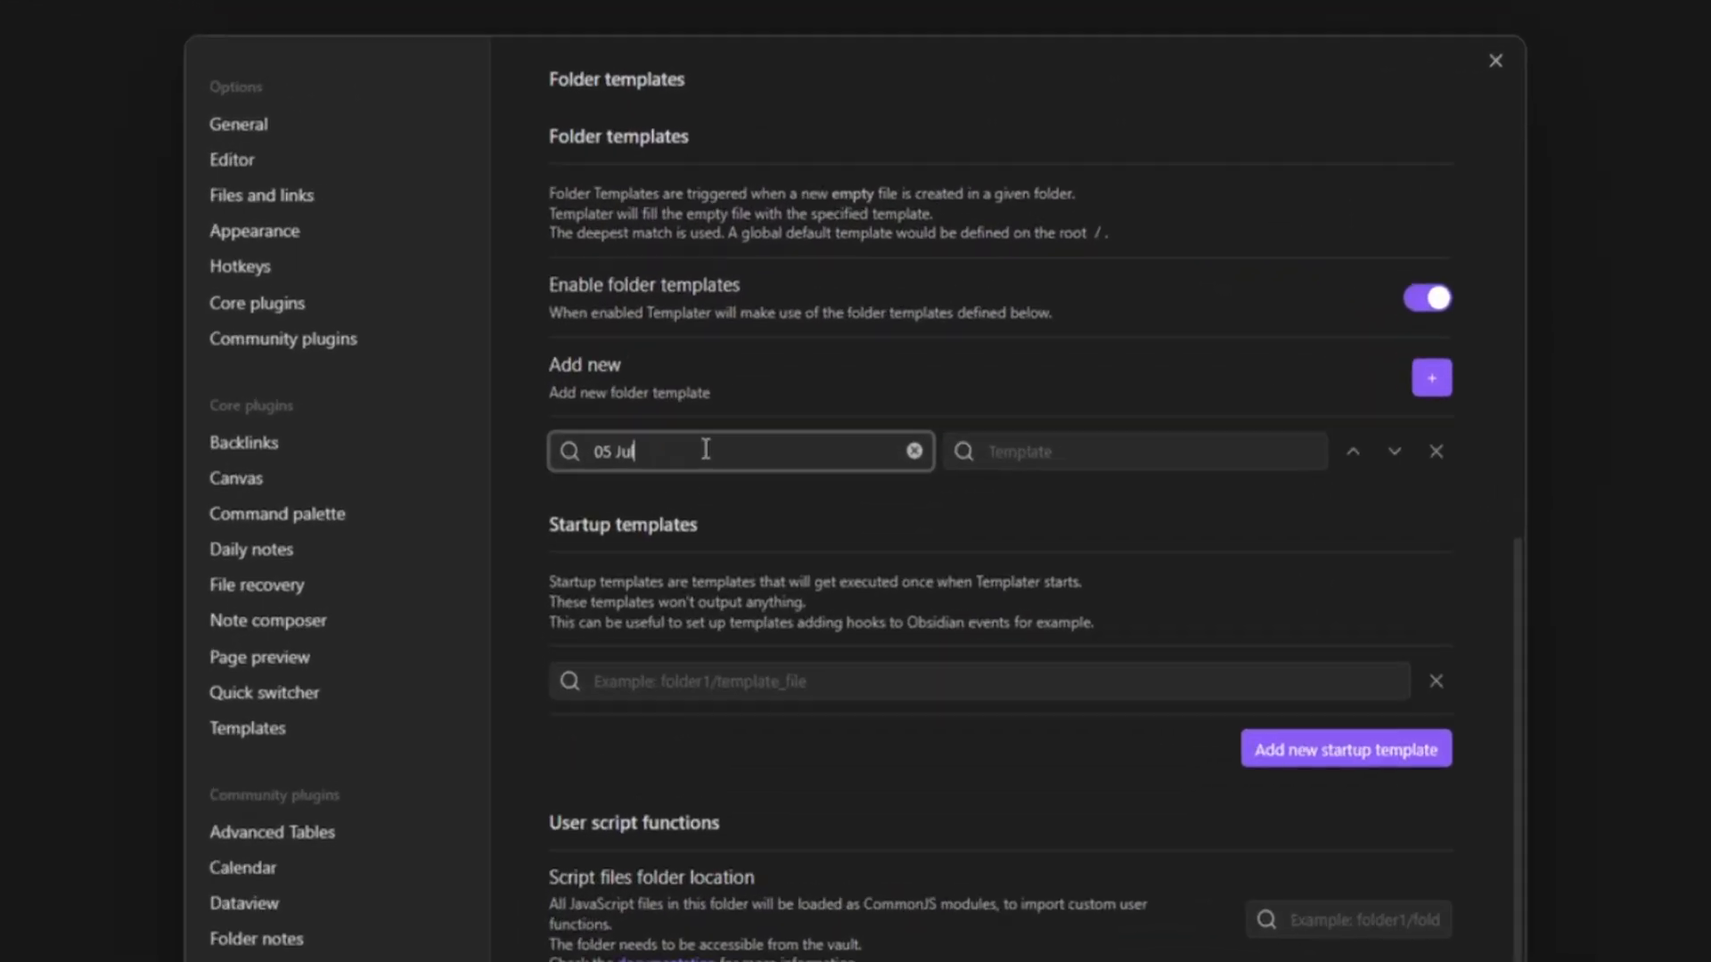
key("BackSpace")
type("o")
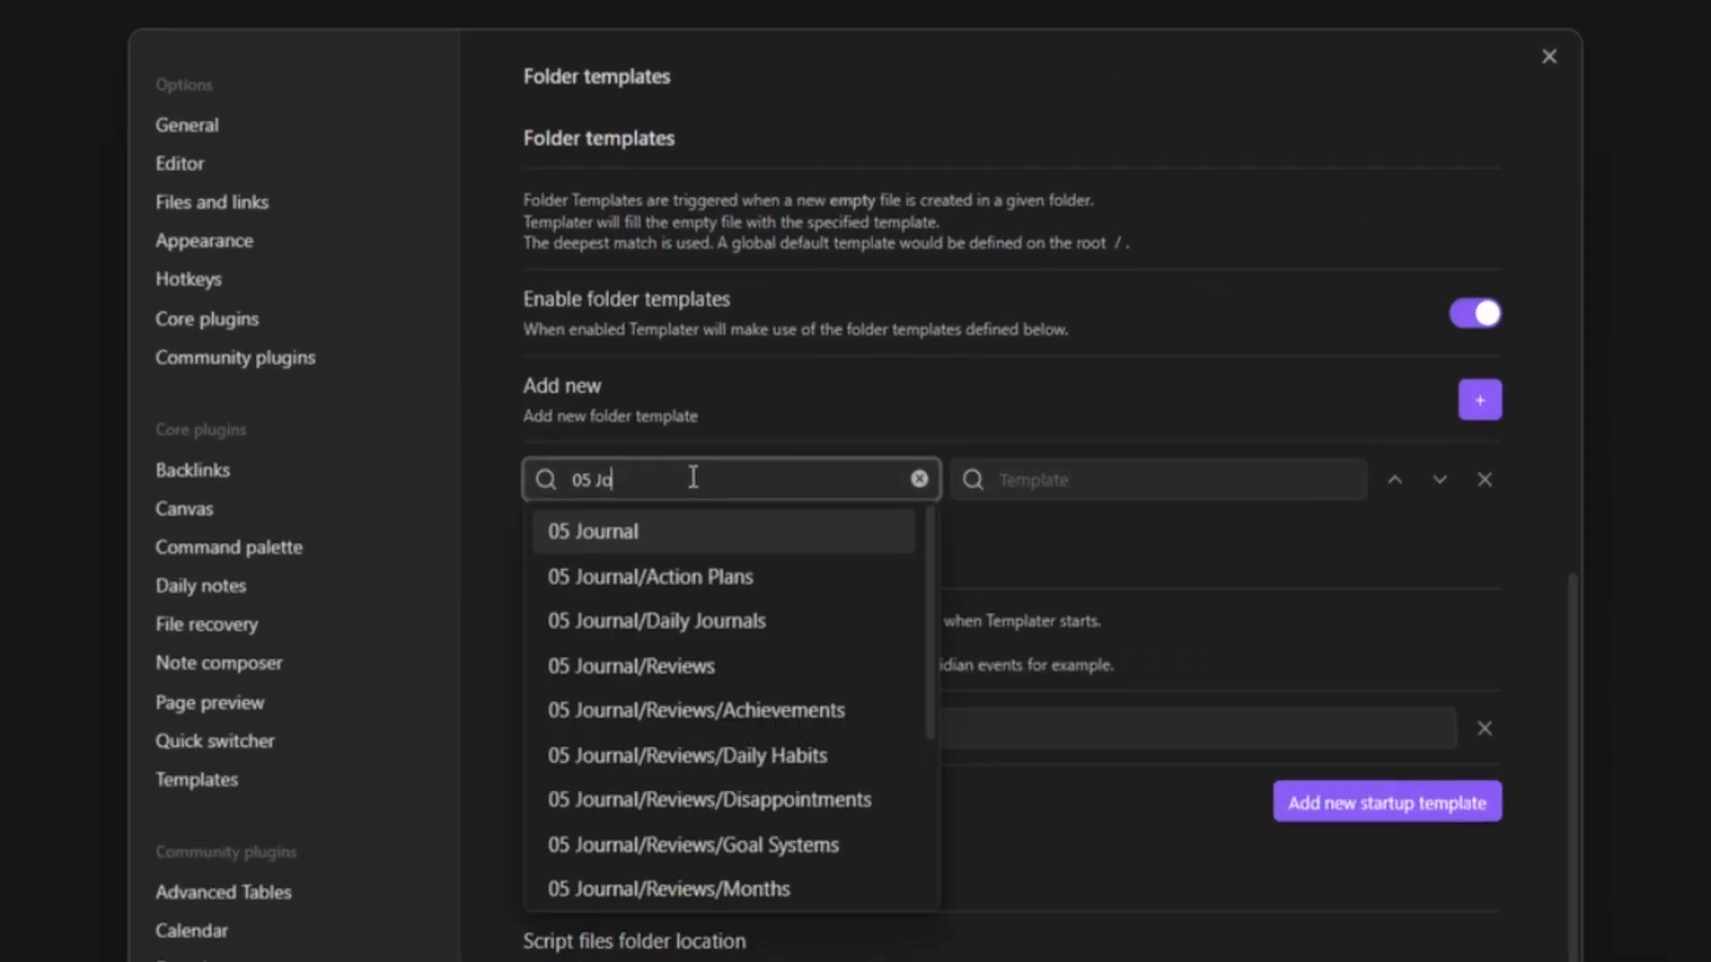
left_click(708, 664)
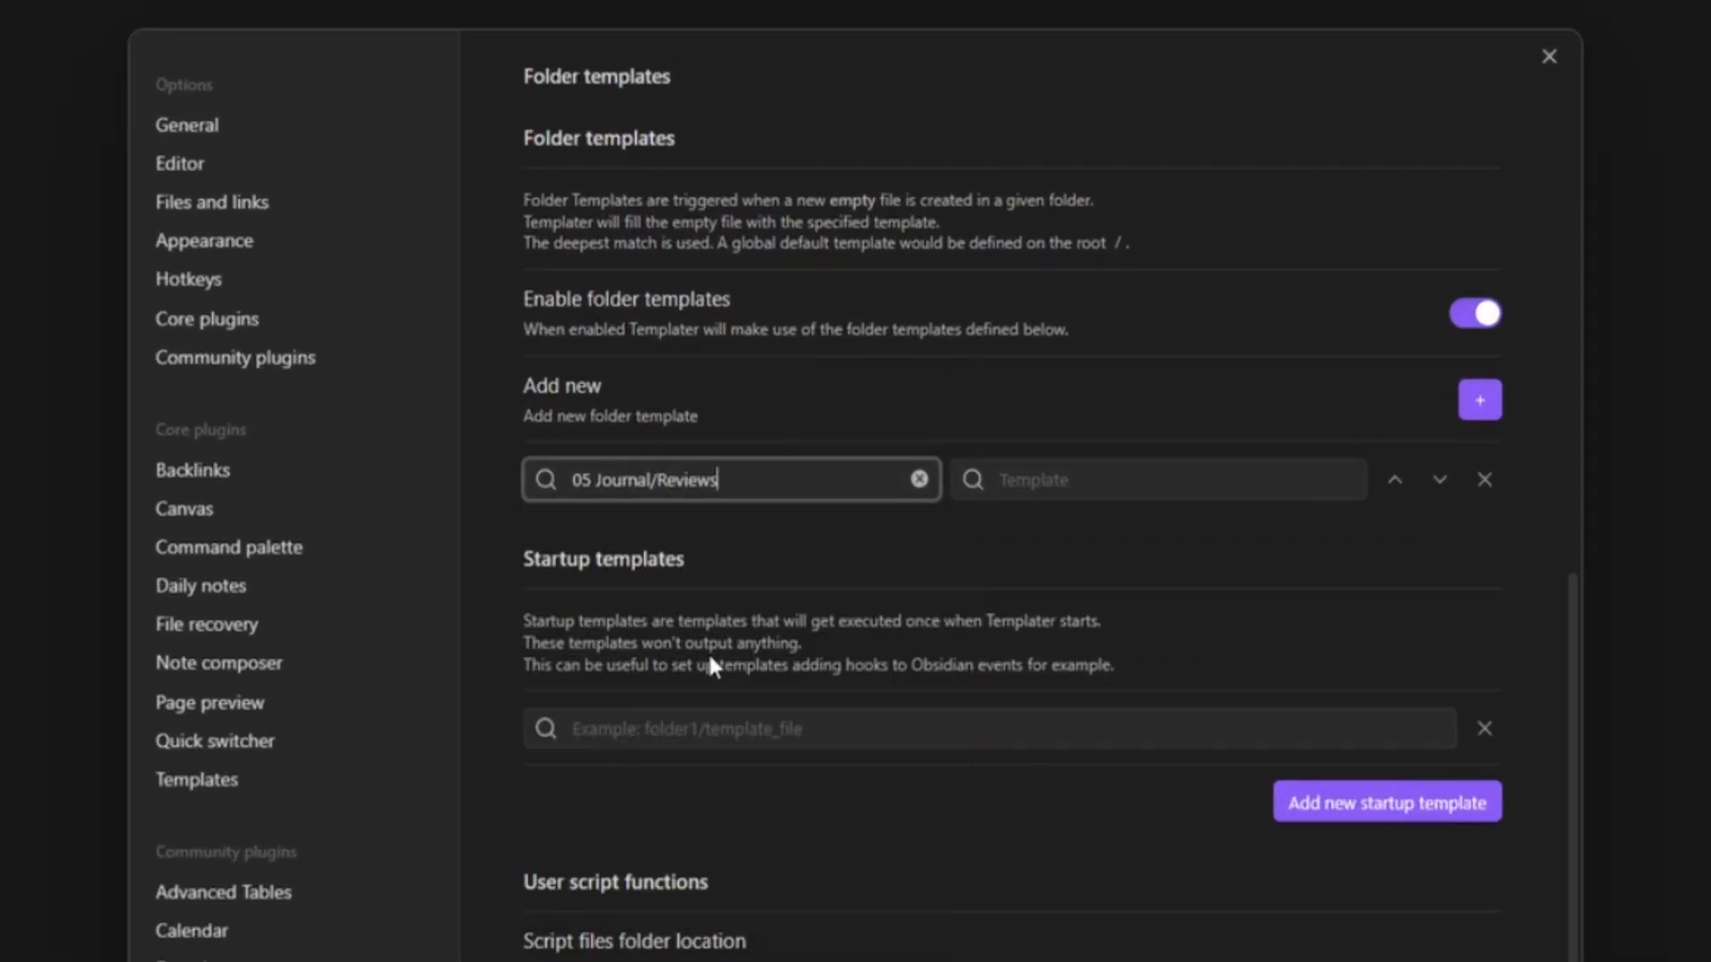
type("/")
left_click(758, 531)
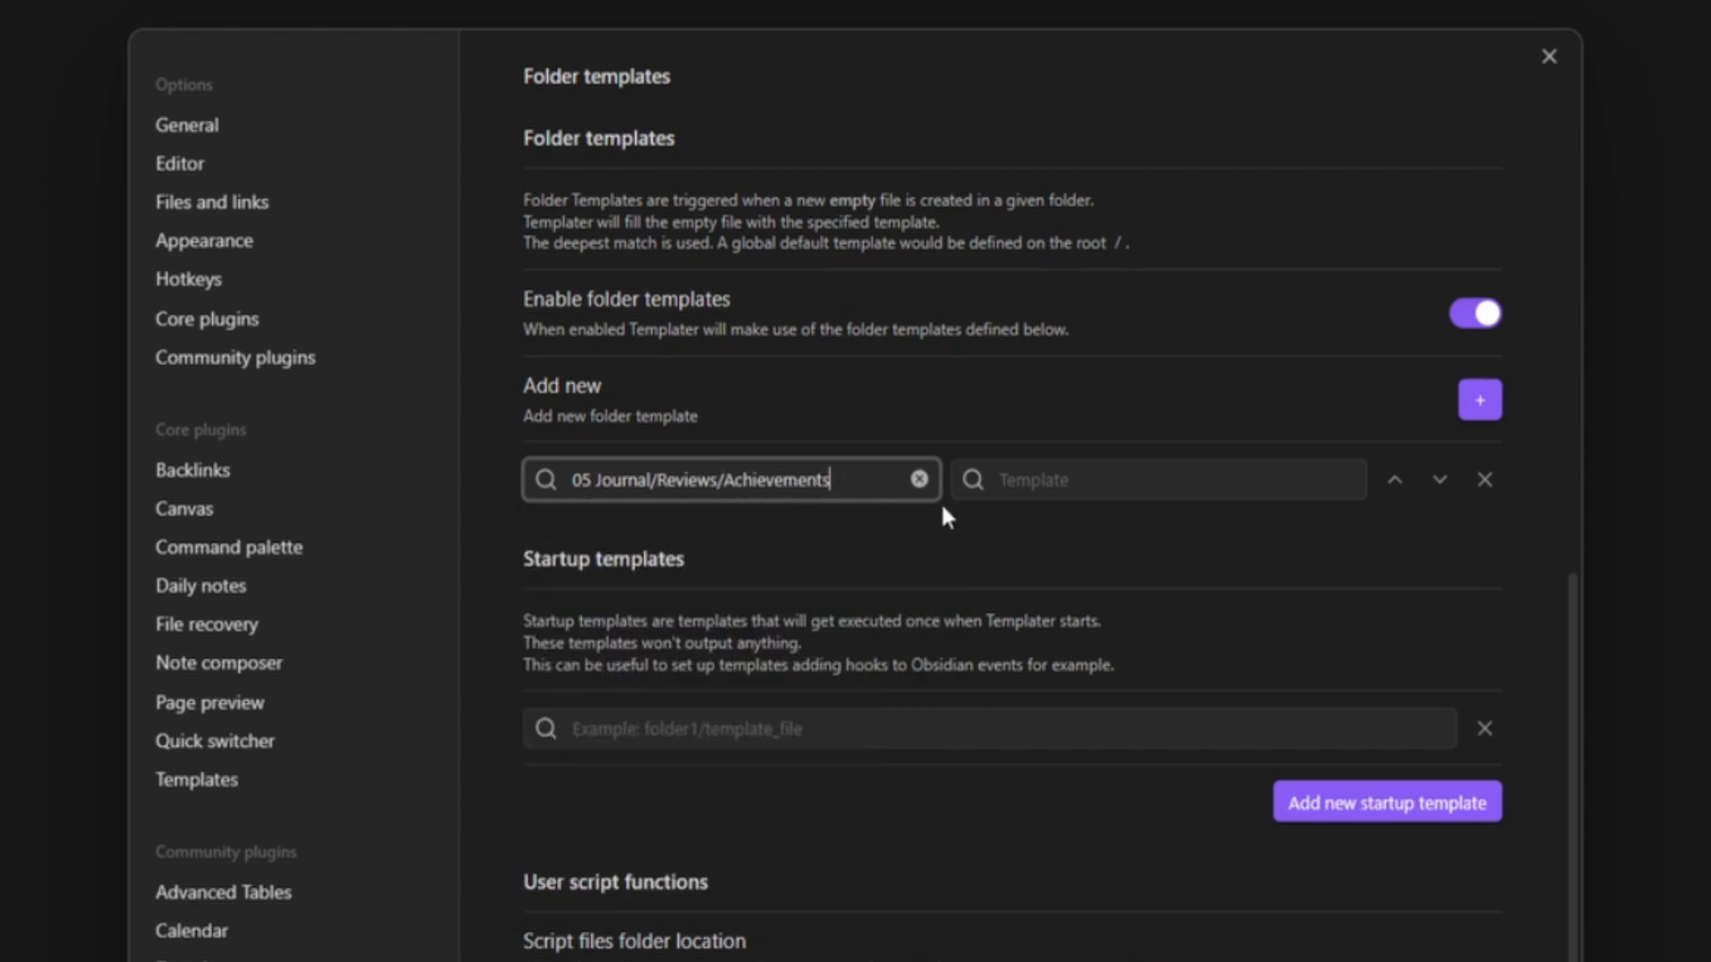
left_click(1140, 478)
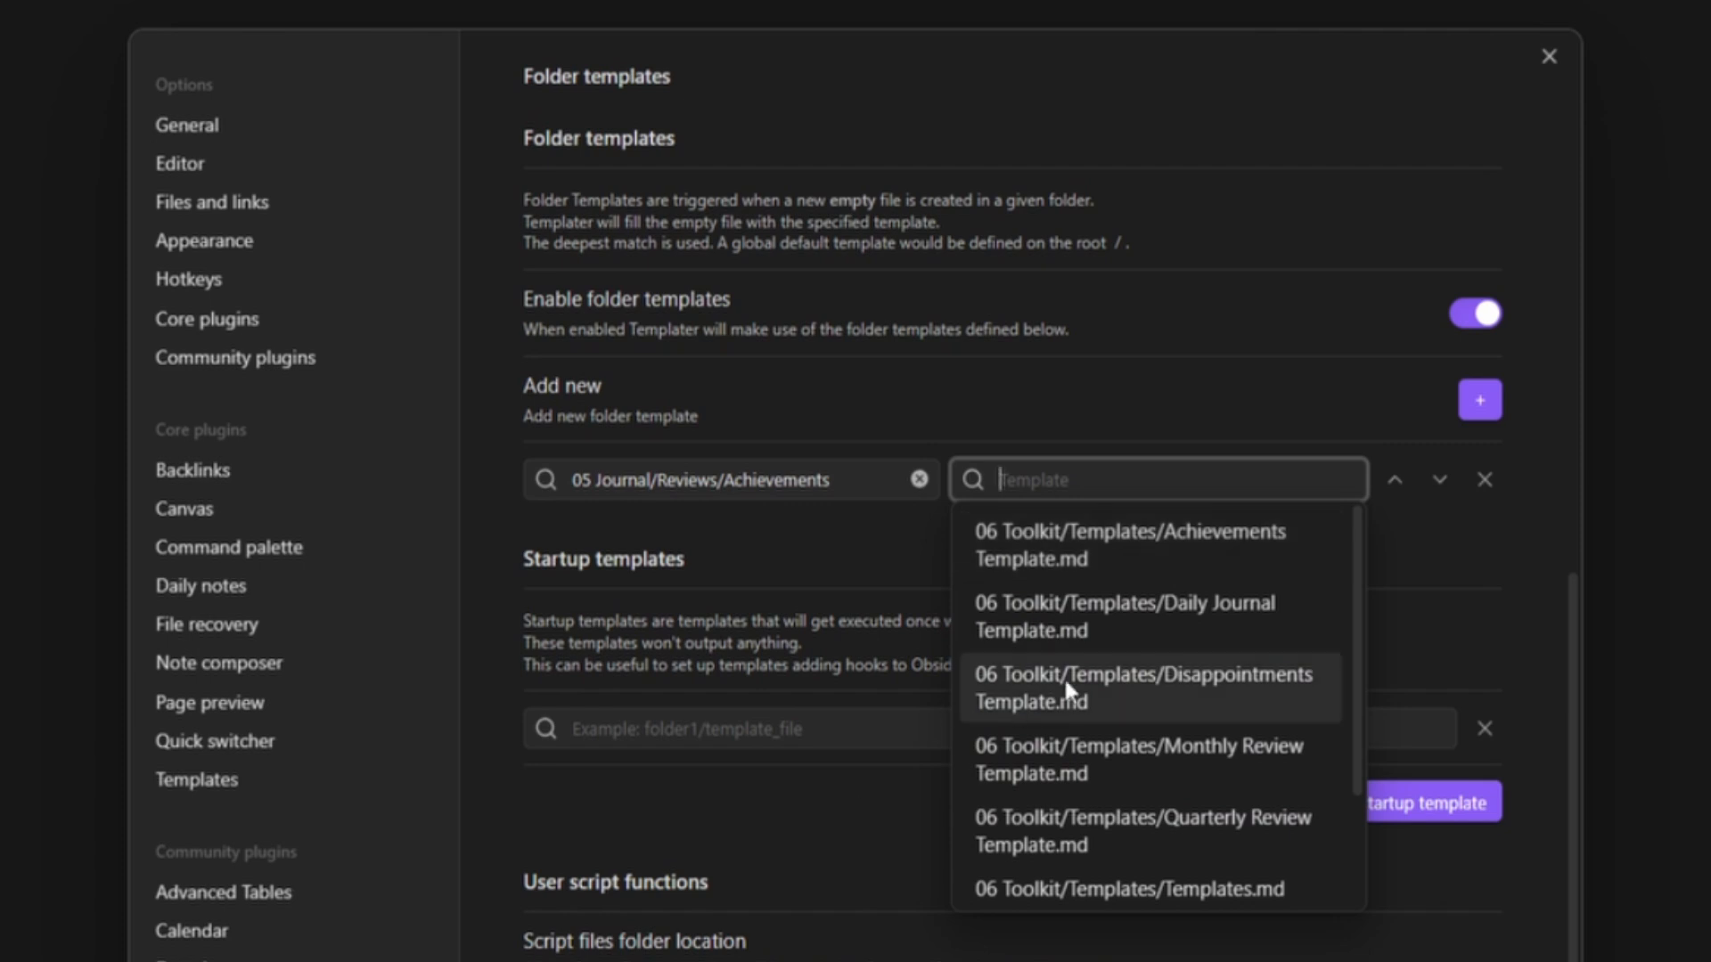
left_click(1116, 546)
left_click(991, 550)
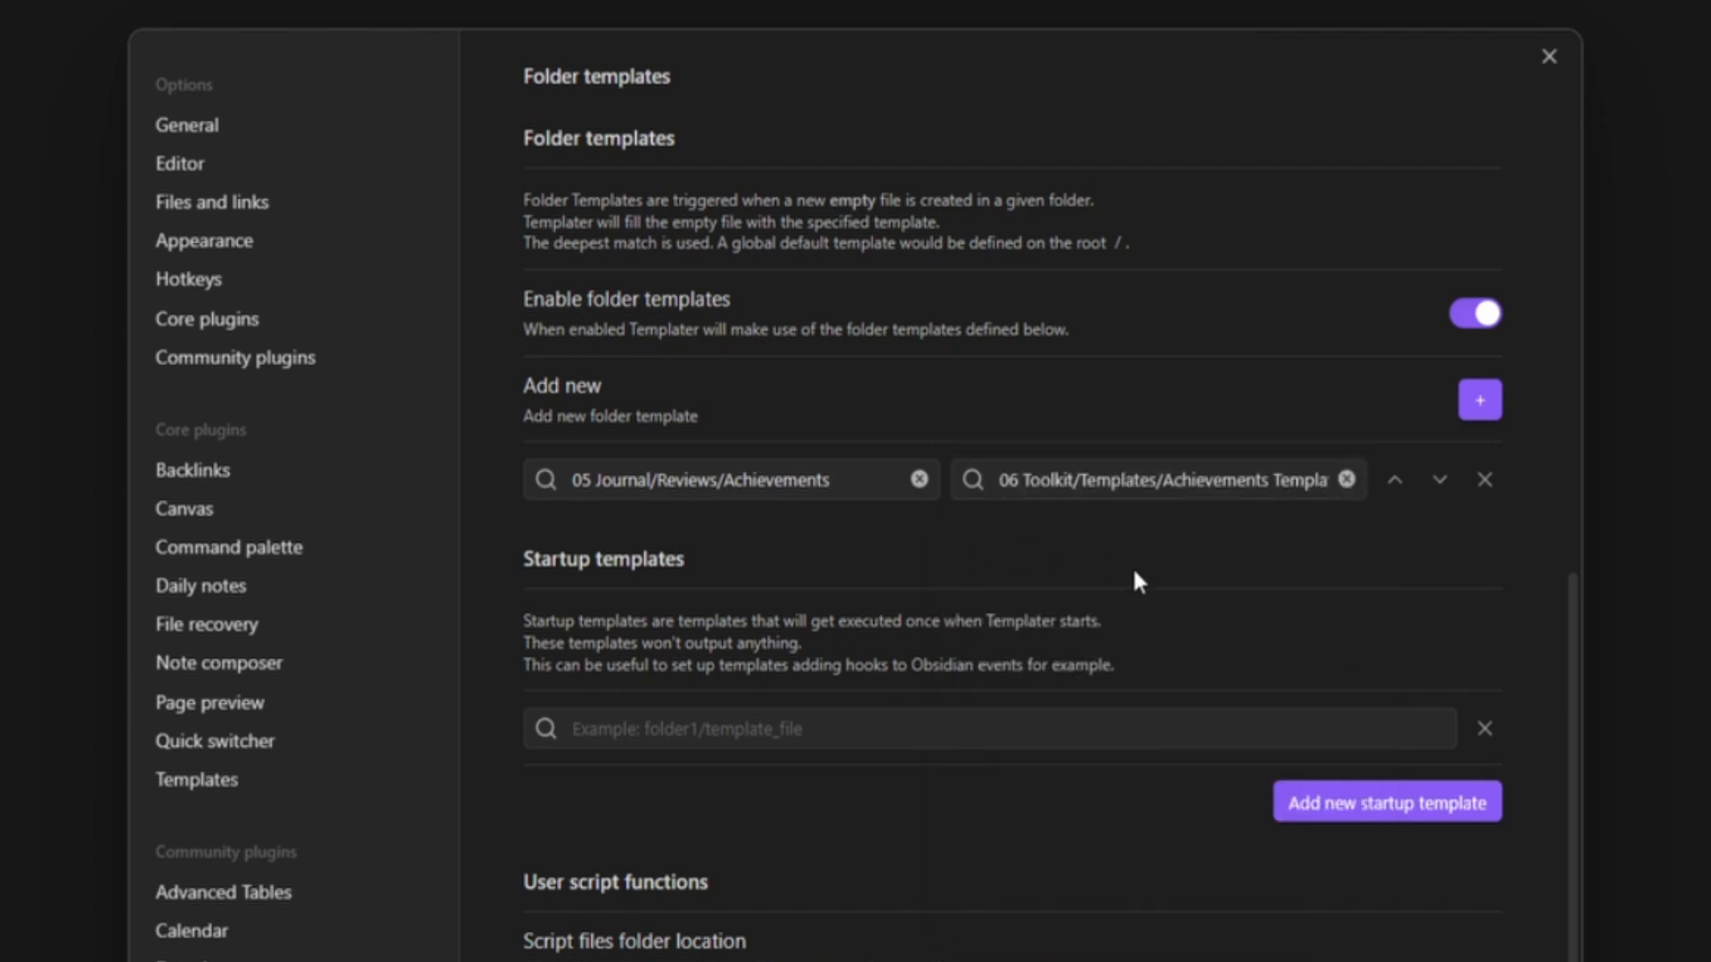
- Add a folder template that assigns Disappointments Template.md to 05 Journal/Reviews/Disappointments, reusing the copied path prefix 05 Journal/Reviews/
scroll(1242, 502, "up", 10)
scroll(891, 878, "down", 4)
scroll(891, 878, "down", 5)
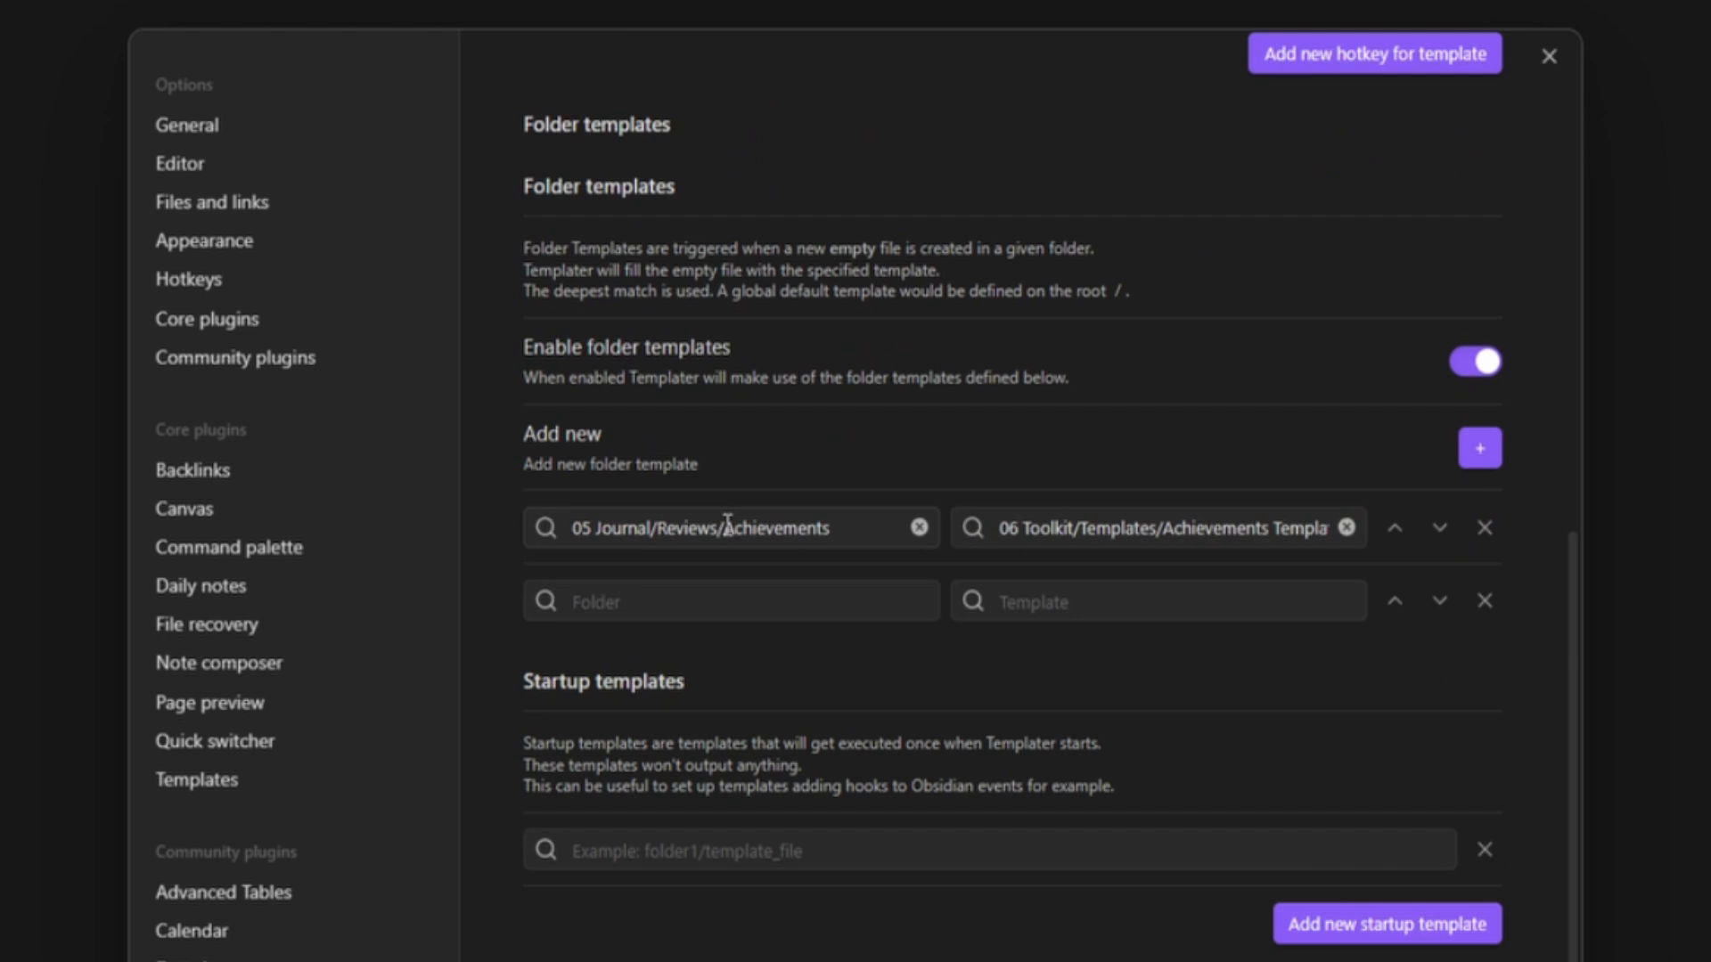
left_click_drag(723, 526, 447, 533)
key("ctrl+c")
left_click(645, 588)
left_click(653, 586)
key("ctrl+v")
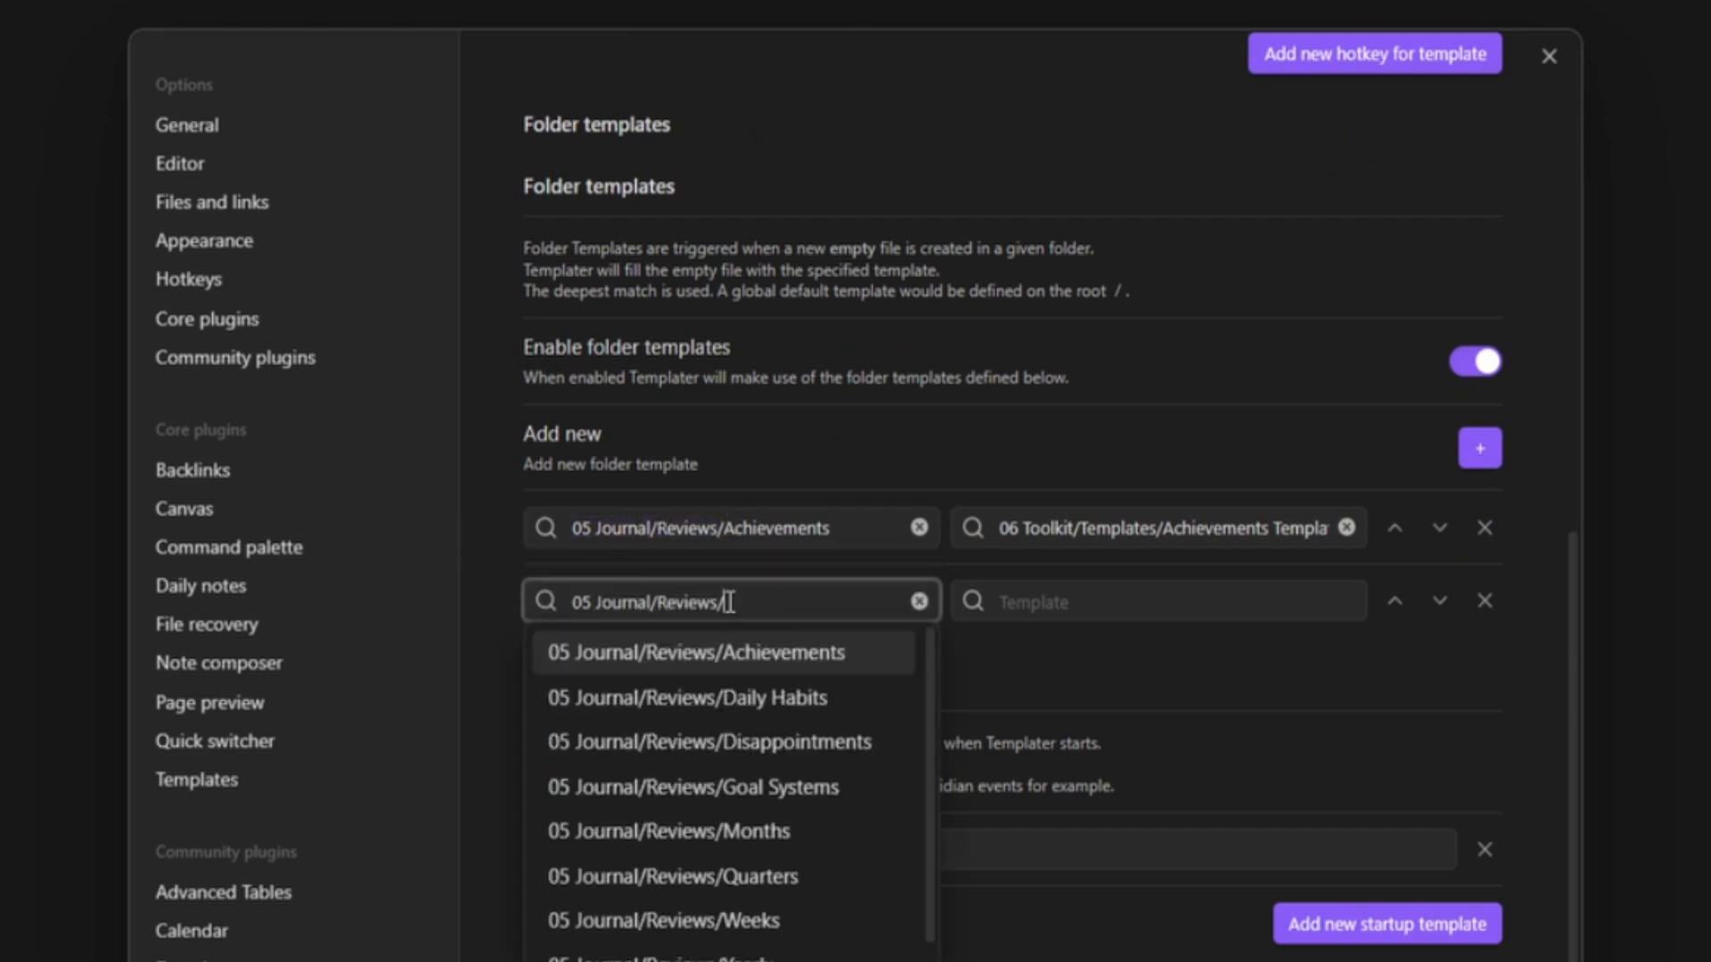
left_click(777, 744)
left_click(1051, 603)
- Add a folder template that assigns the Monthly Review Template to the folder 05 Journal/Reviews/Months
scroll(1490, 459, "up", 8)
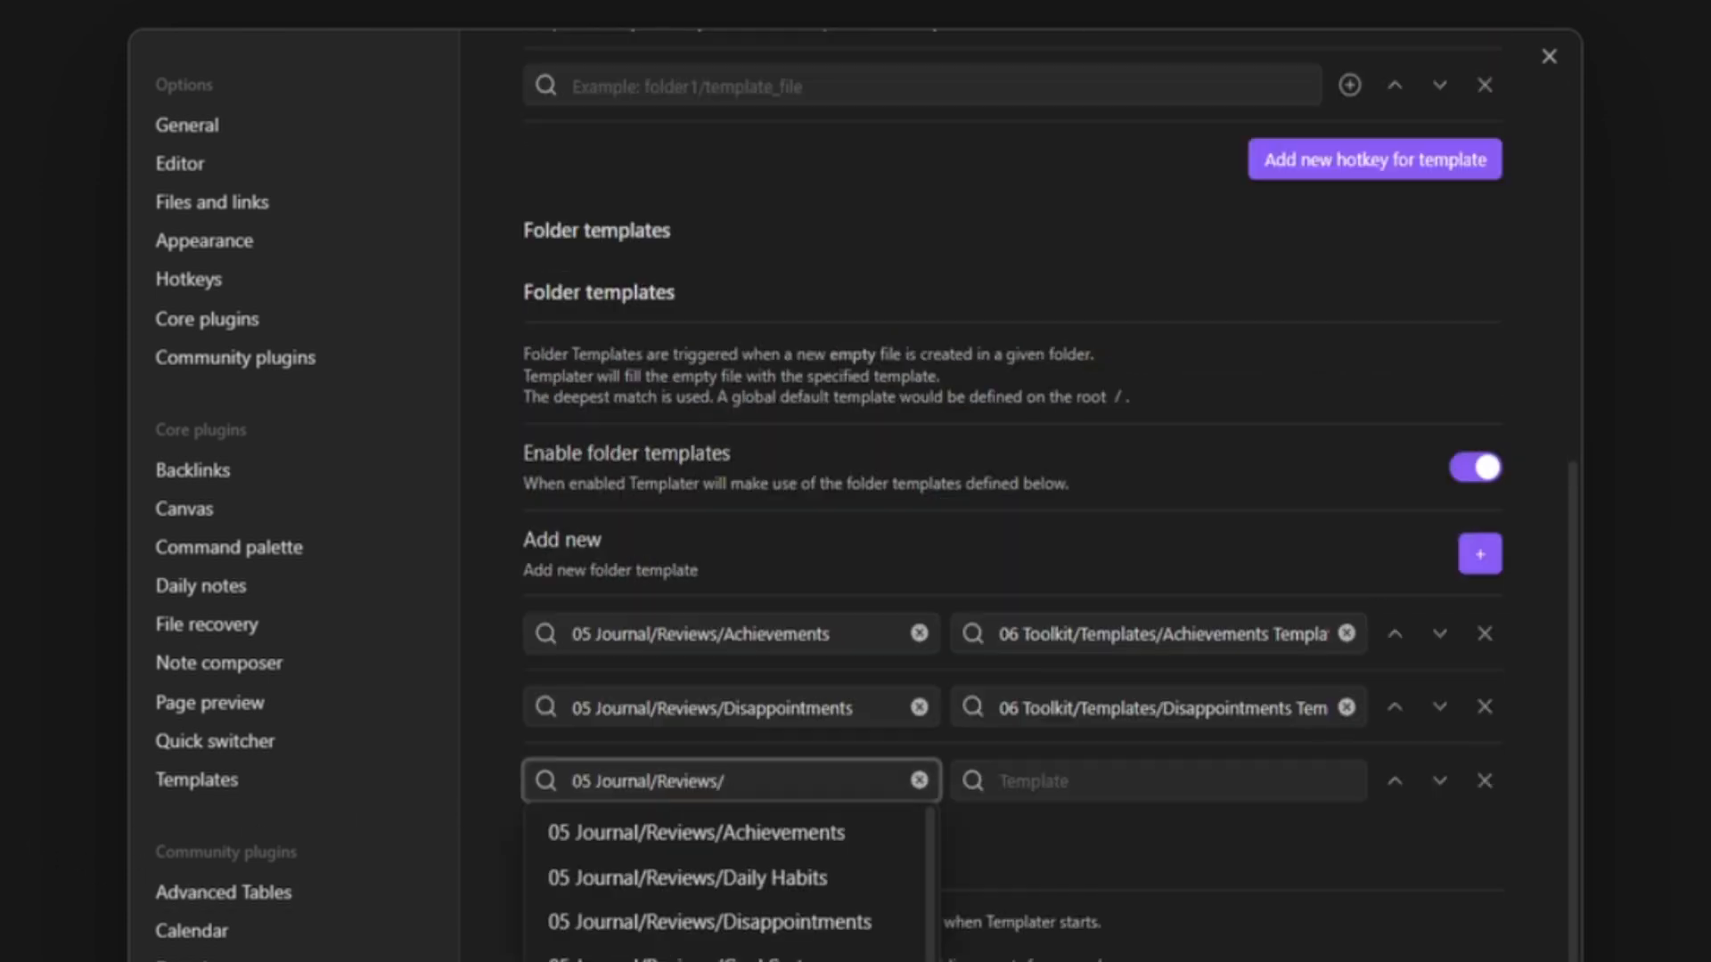
left_click(931, 891)
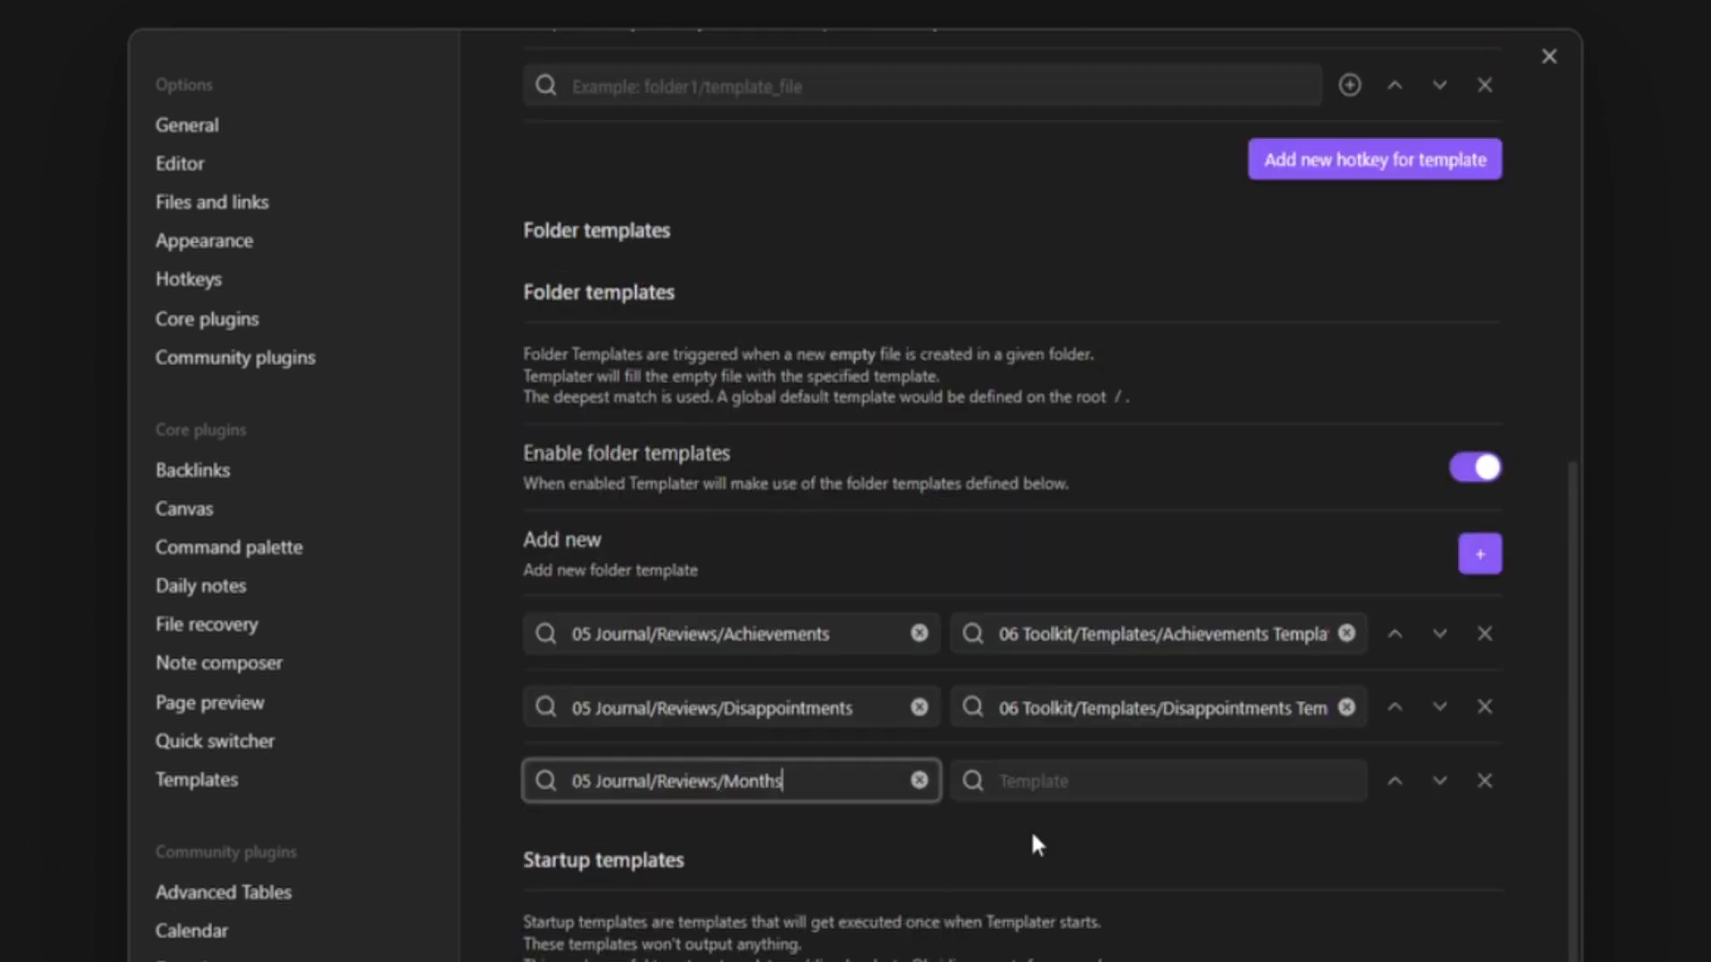
left_click(1118, 772)
type("mo")
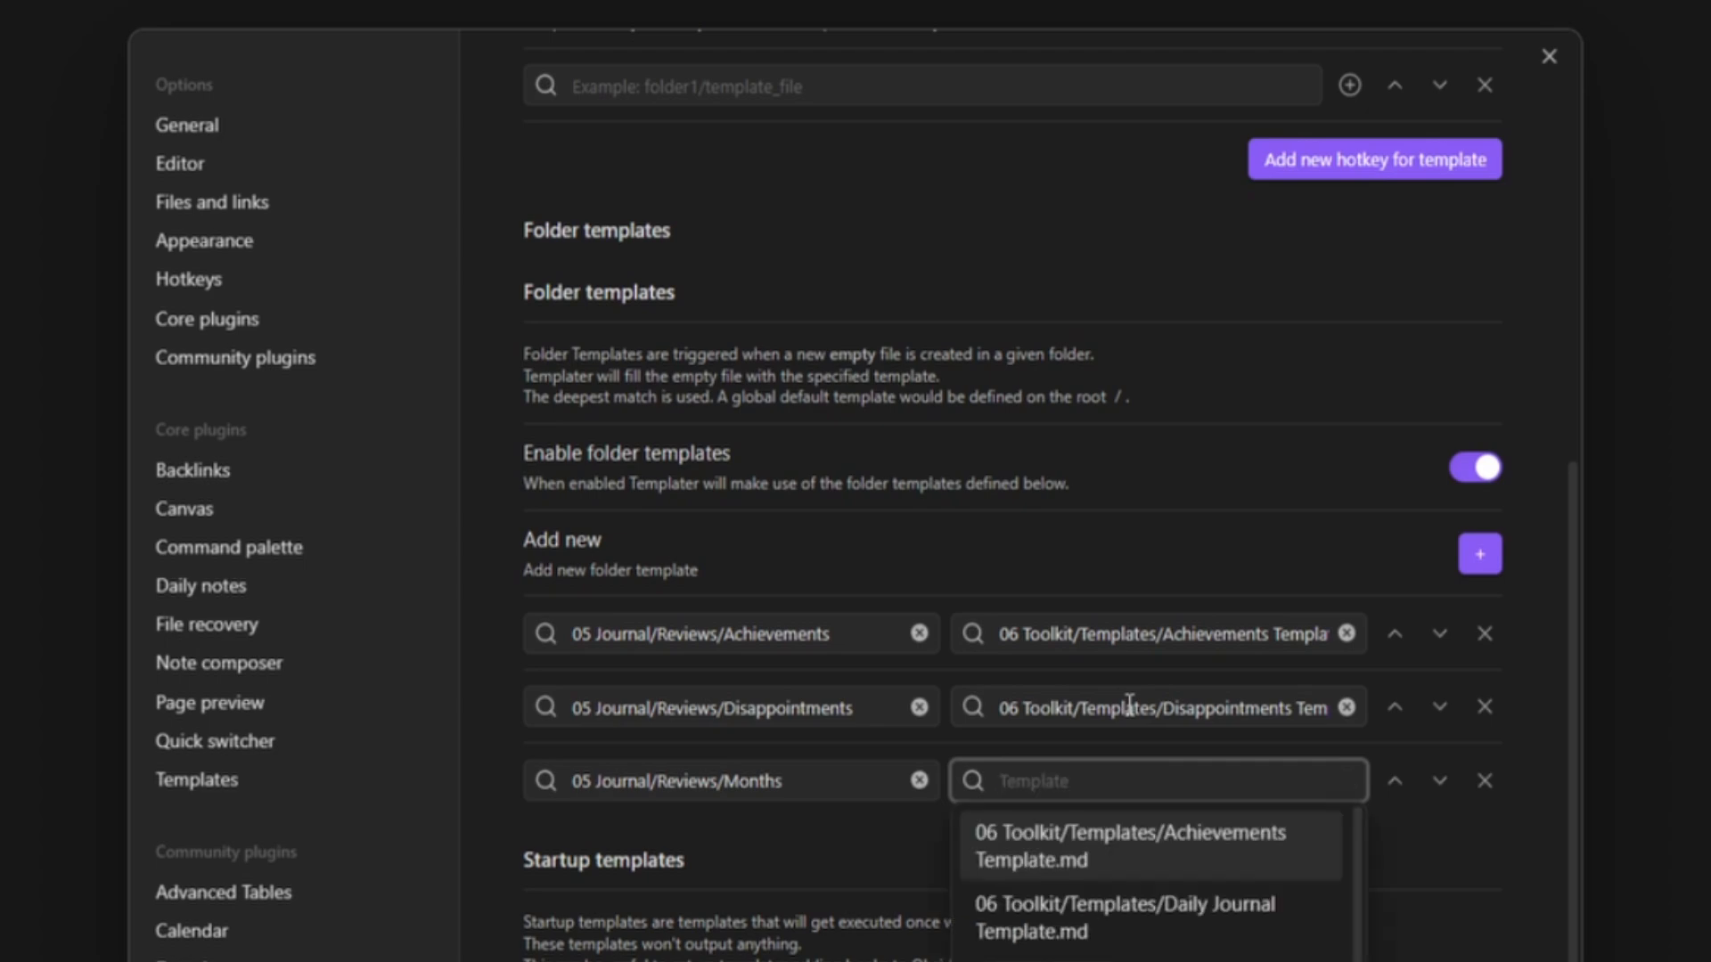
type("n")
left_click(1150, 847)
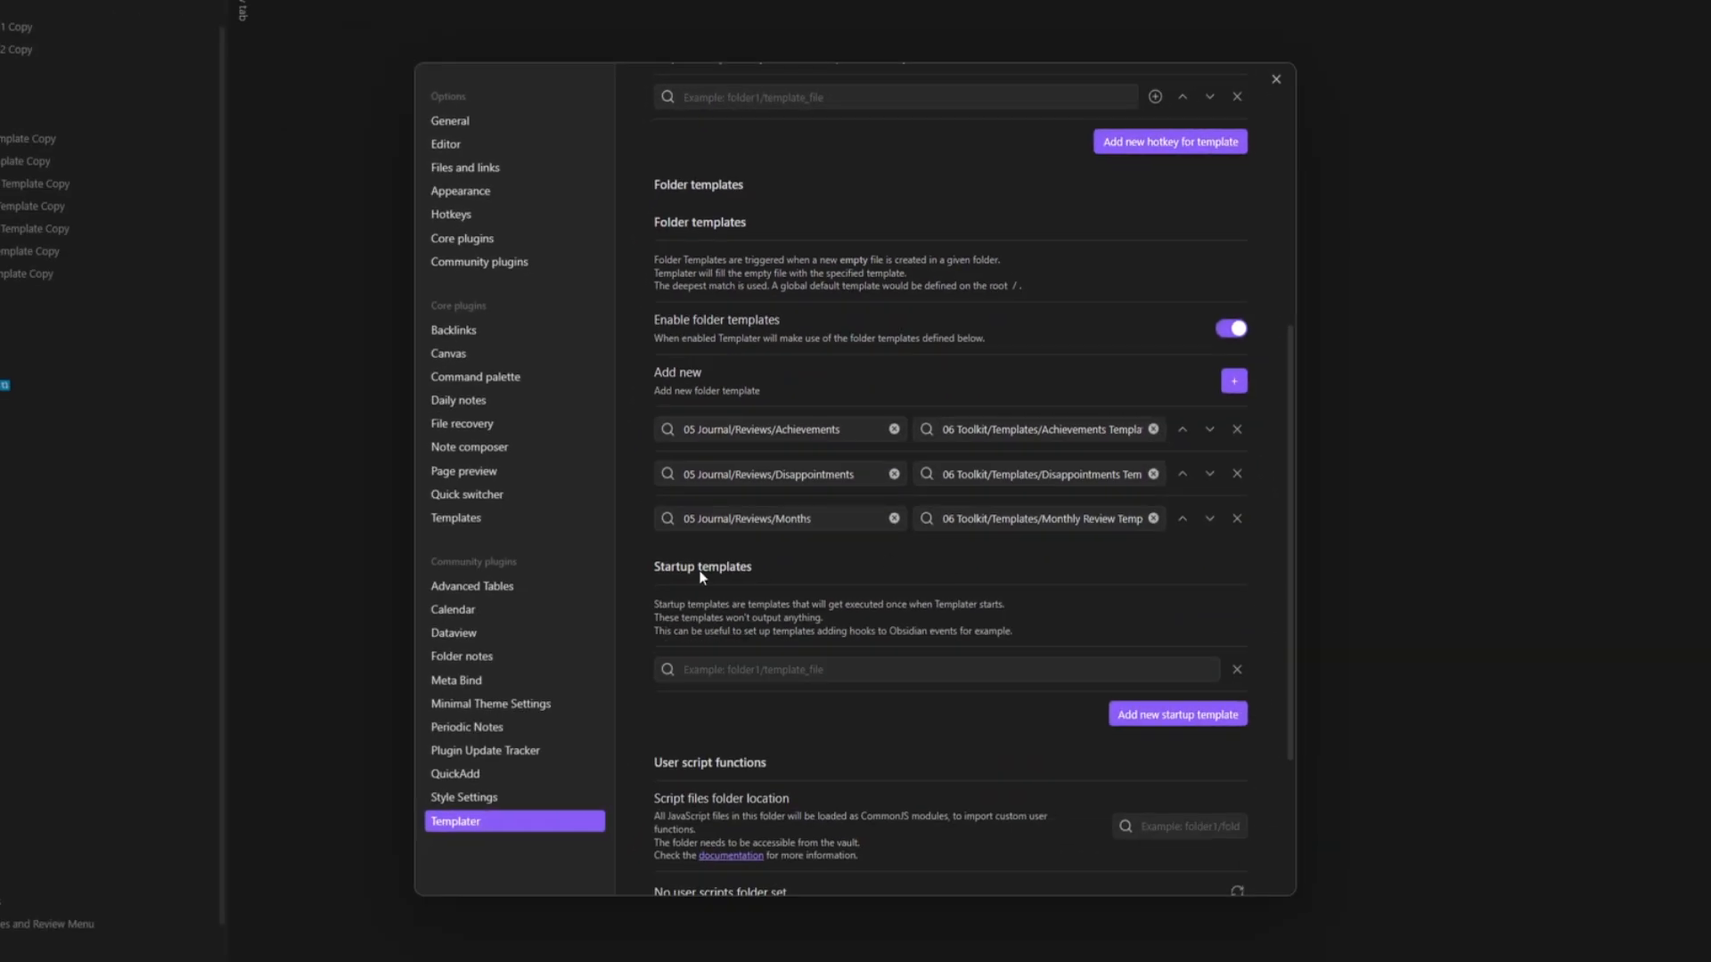
- Add a folder template that assigns the Quarterly Review Template to the folder 05 Journal/Reviews/Quarters
scroll(701, 576, "up", 3)
left_click(1234, 380)
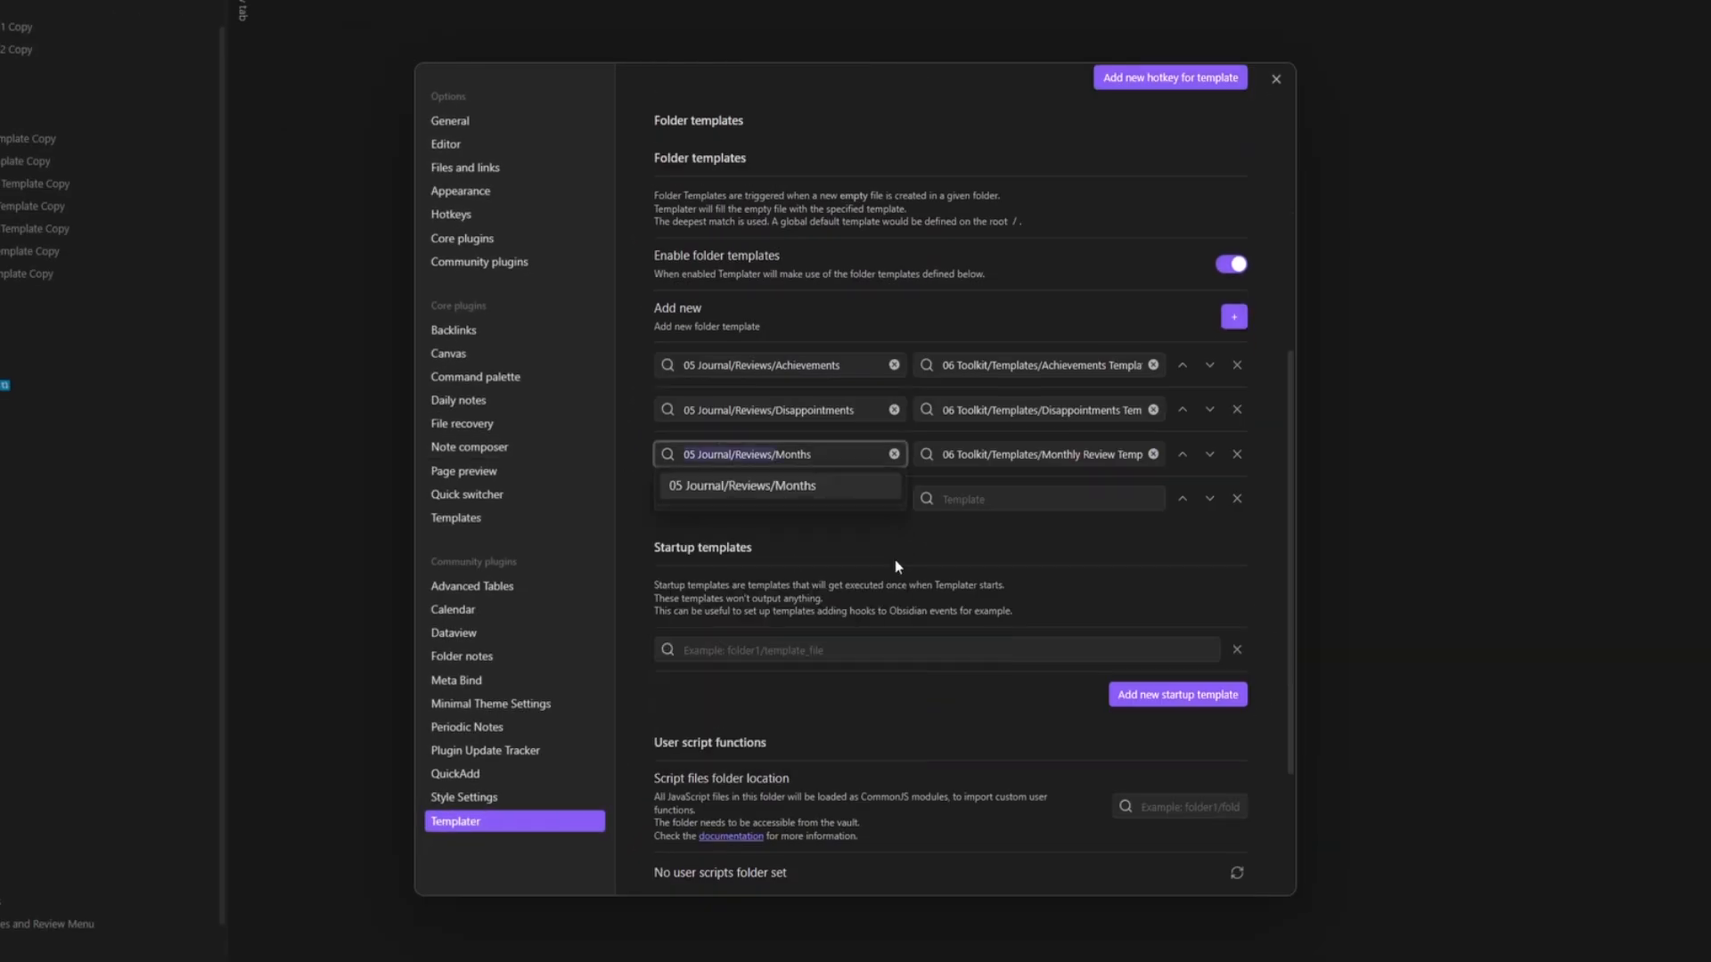
left_click(894, 560)
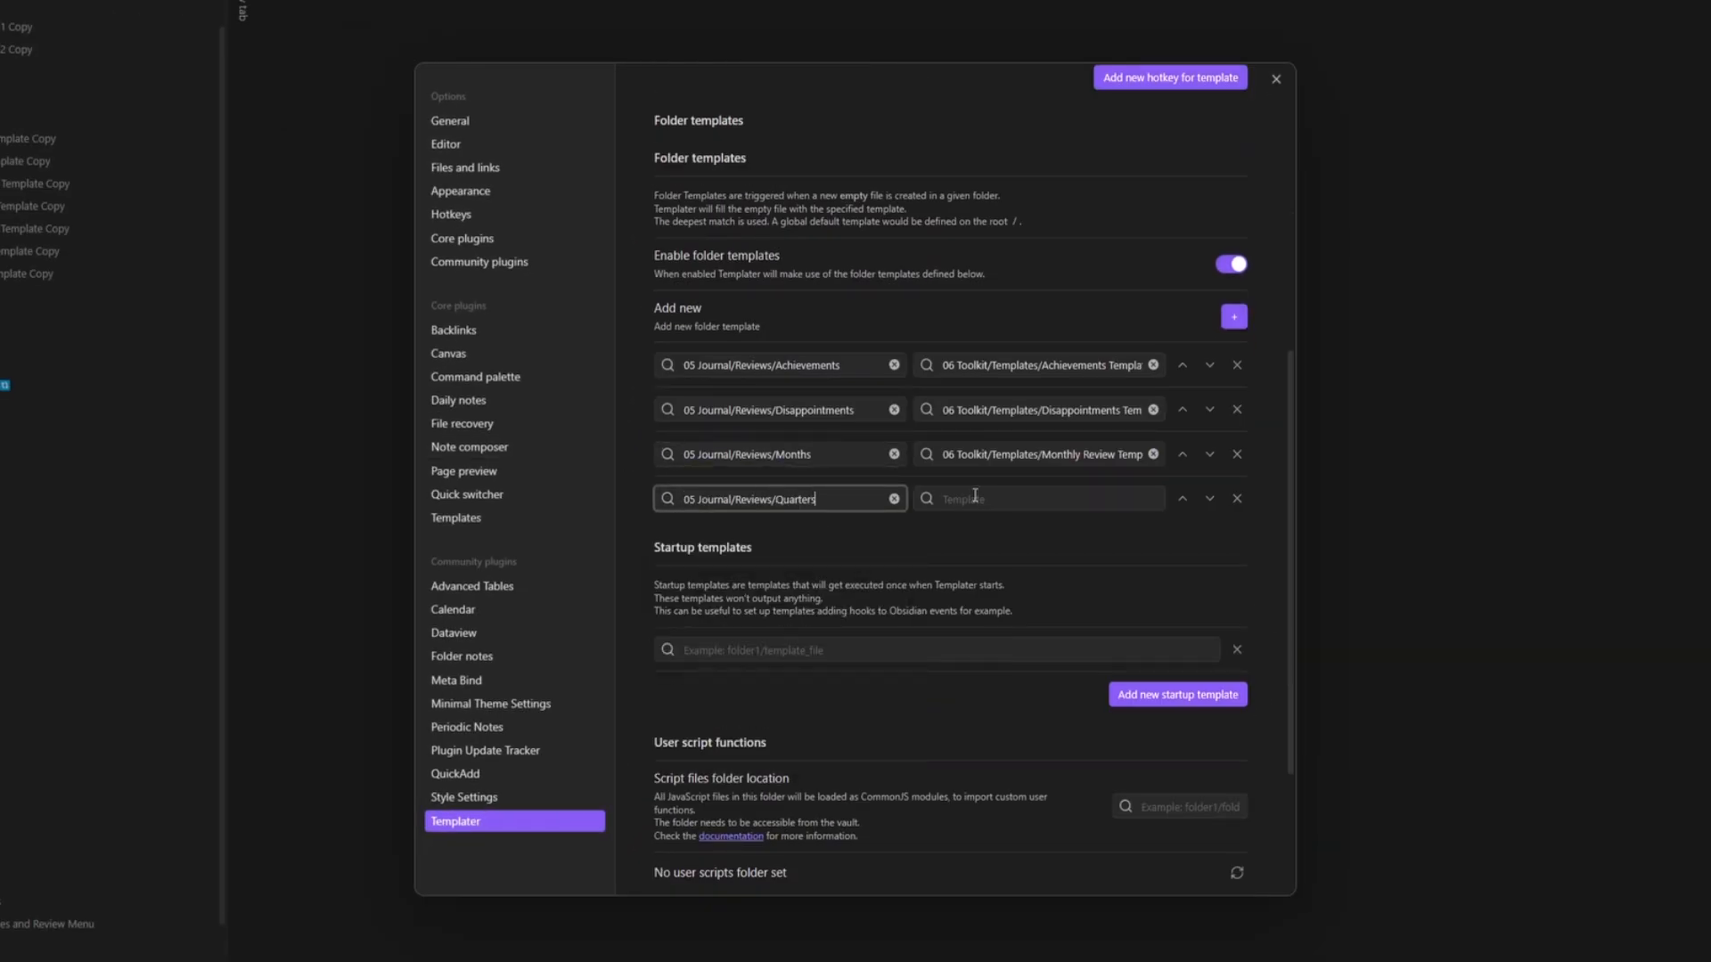
left_click(991, 497)
left_click(1076, 713)
- Add a folder template that assigns the Weekly Review Template to the folder 05 Journal/Reviews/Weeks
left_click(1234, 317)
scroll(1069, 499, "down", 5)
left_click(775, 693)
left_click(909, 764)
left_click(837, 702)
key("ctrl+v")
left_click(828, 891)
left_click(974, 696)
type("wee")
left_click(1155, 739)
- Add a folder template that assigns the Yearly Review Template to the folder 05 Journal/Reviews/Yearly
left_click(1235, 470)
left_click(764, 535)
scroll(764, 540, "down", 5)
left_click(845, 675)
left_click(844, 675)
key("ctrl+v")
type("ye")
left_click(832, 703)
left_click(1021, 675)
type("ye")
left_click(1016, 709)
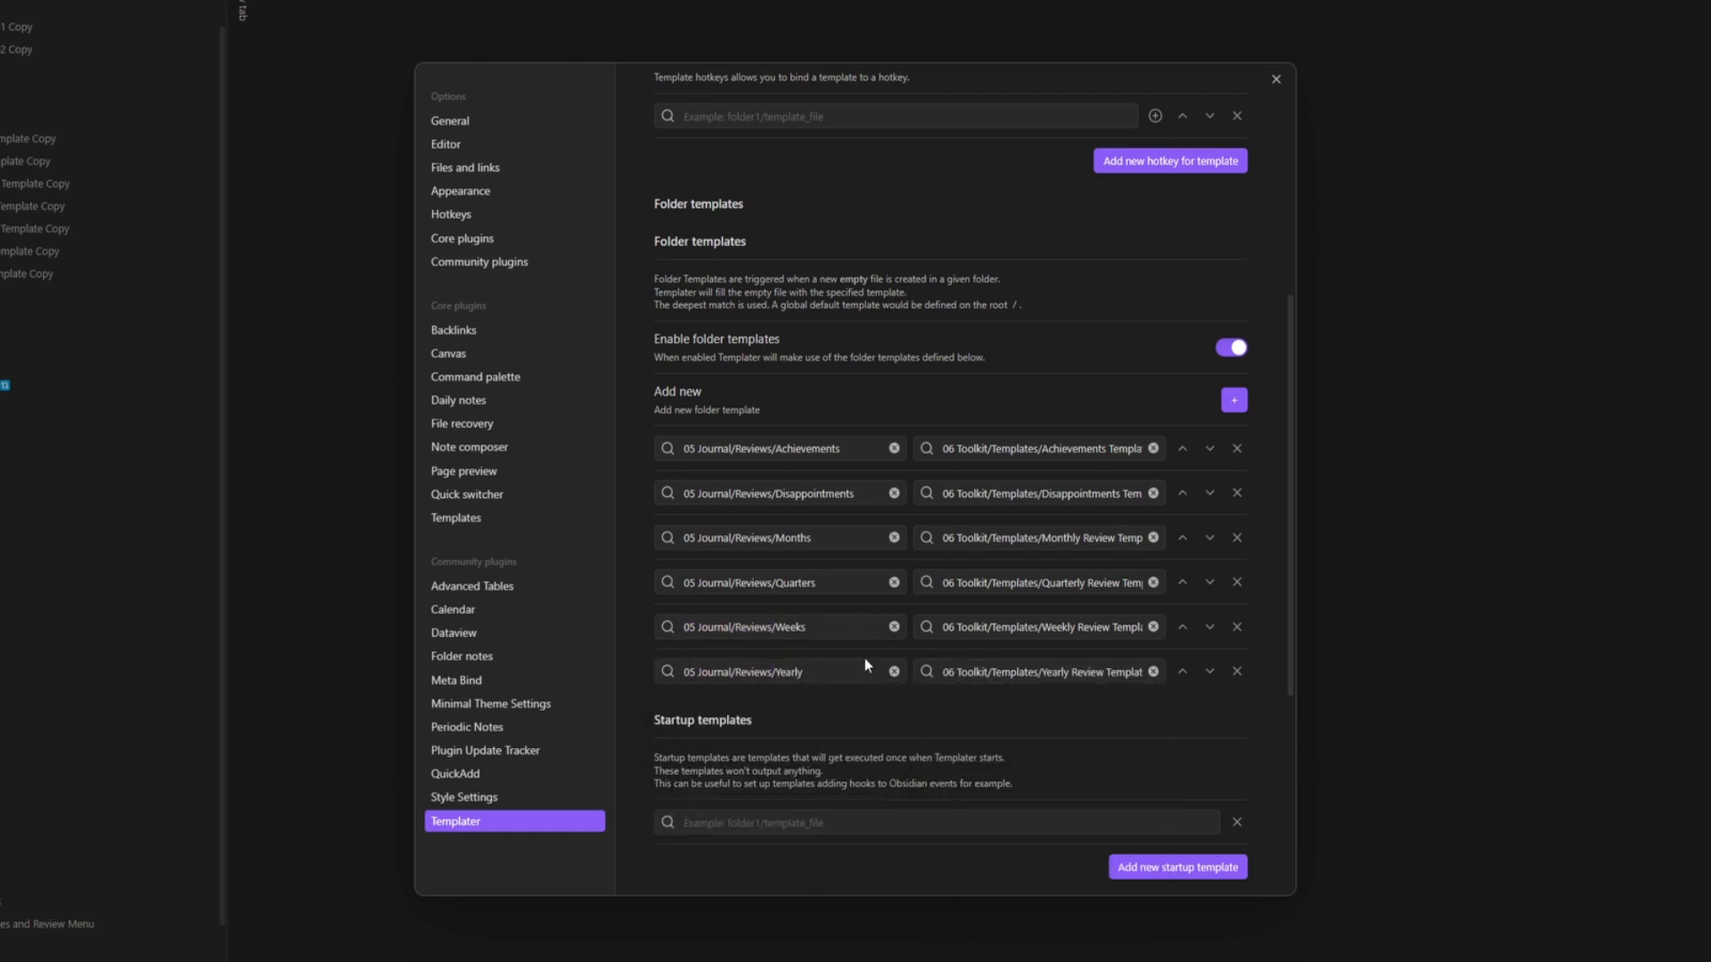
- Add a folder template that assigns the Daily Journal Template to the folder 05 Journal/Daily Journals
left_click(1234, 400)
left_click_drag(765, 674, 626, 676)
key("ctrl+c")
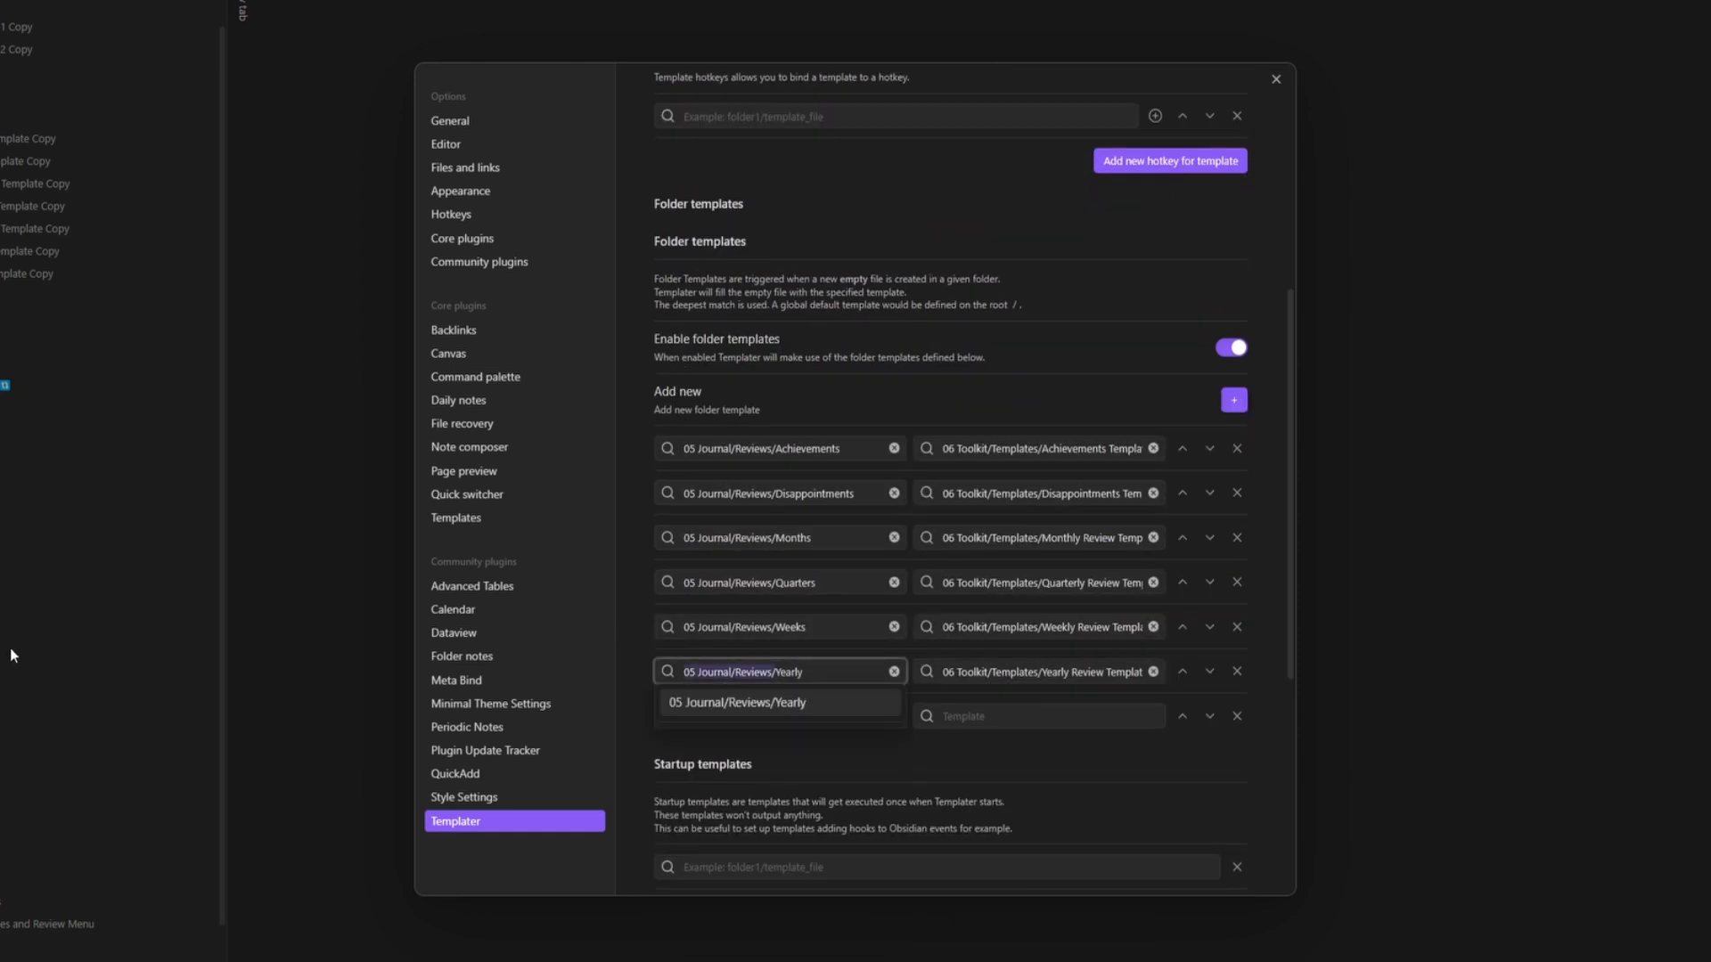
left_click(726, 715)
key("ctrl+v")
key("ctrl+BackSpace")
left_click(779, 773)
left_click(1004, 719)
type("da")
key("Return")
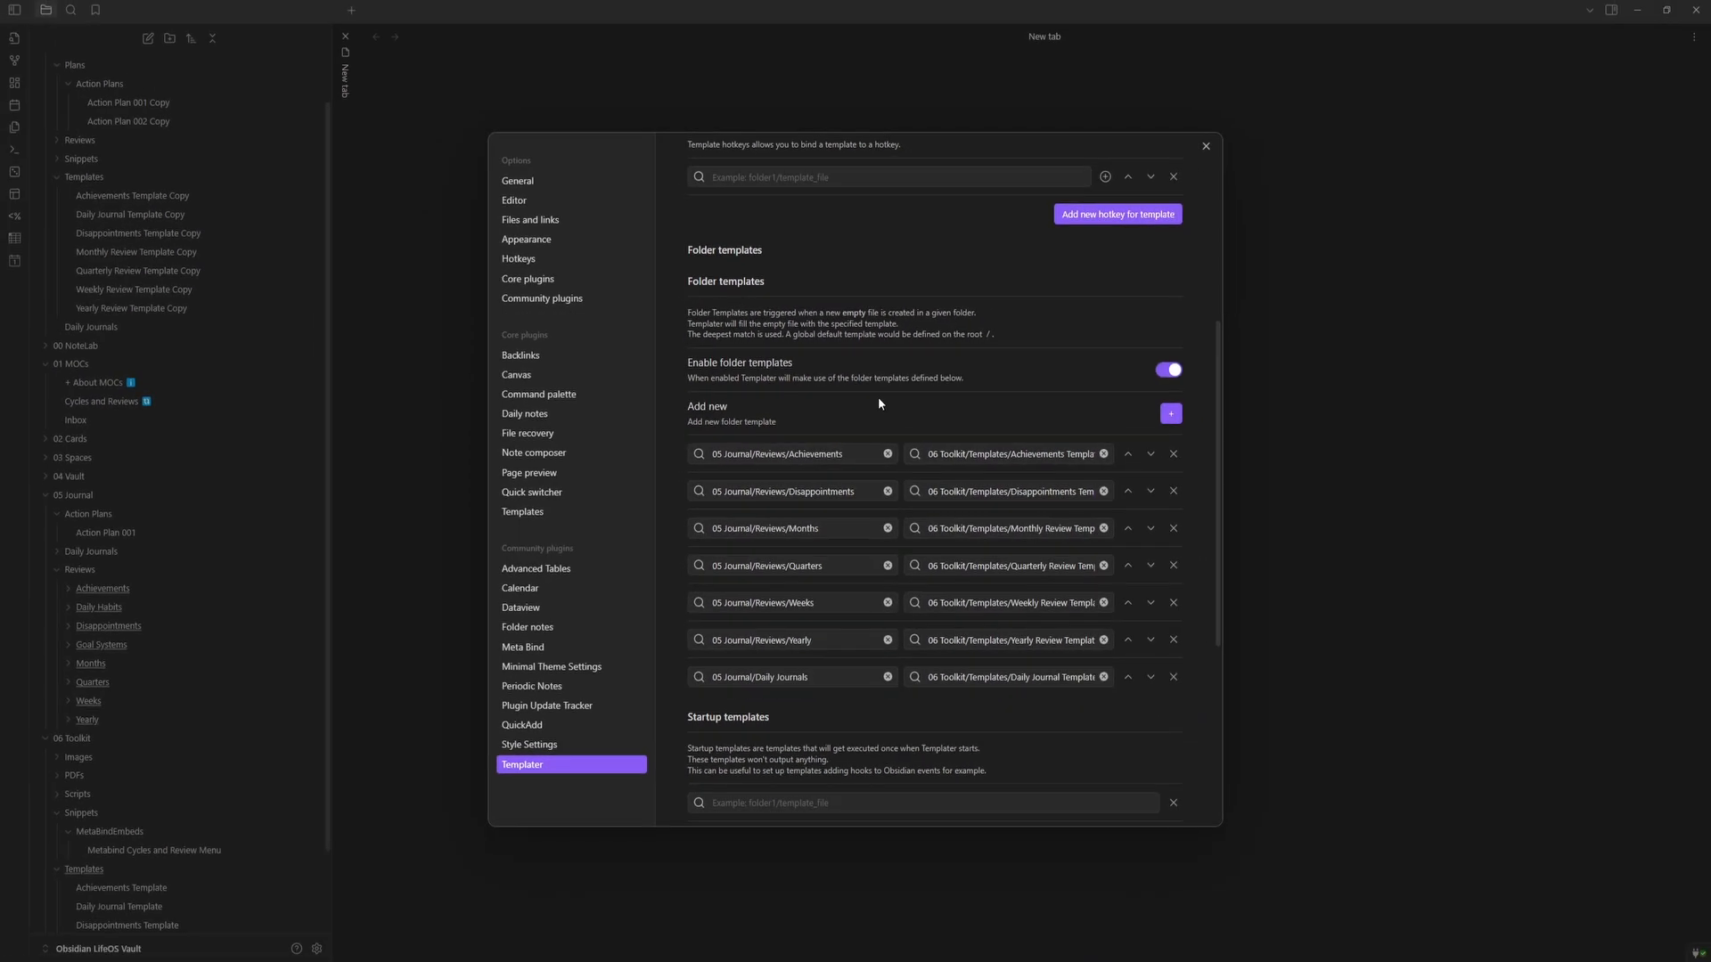
- Close the settings and dock the Calendar view in its own pane beneath the file properties in the expanded sidebar
left_click(1206, 146)
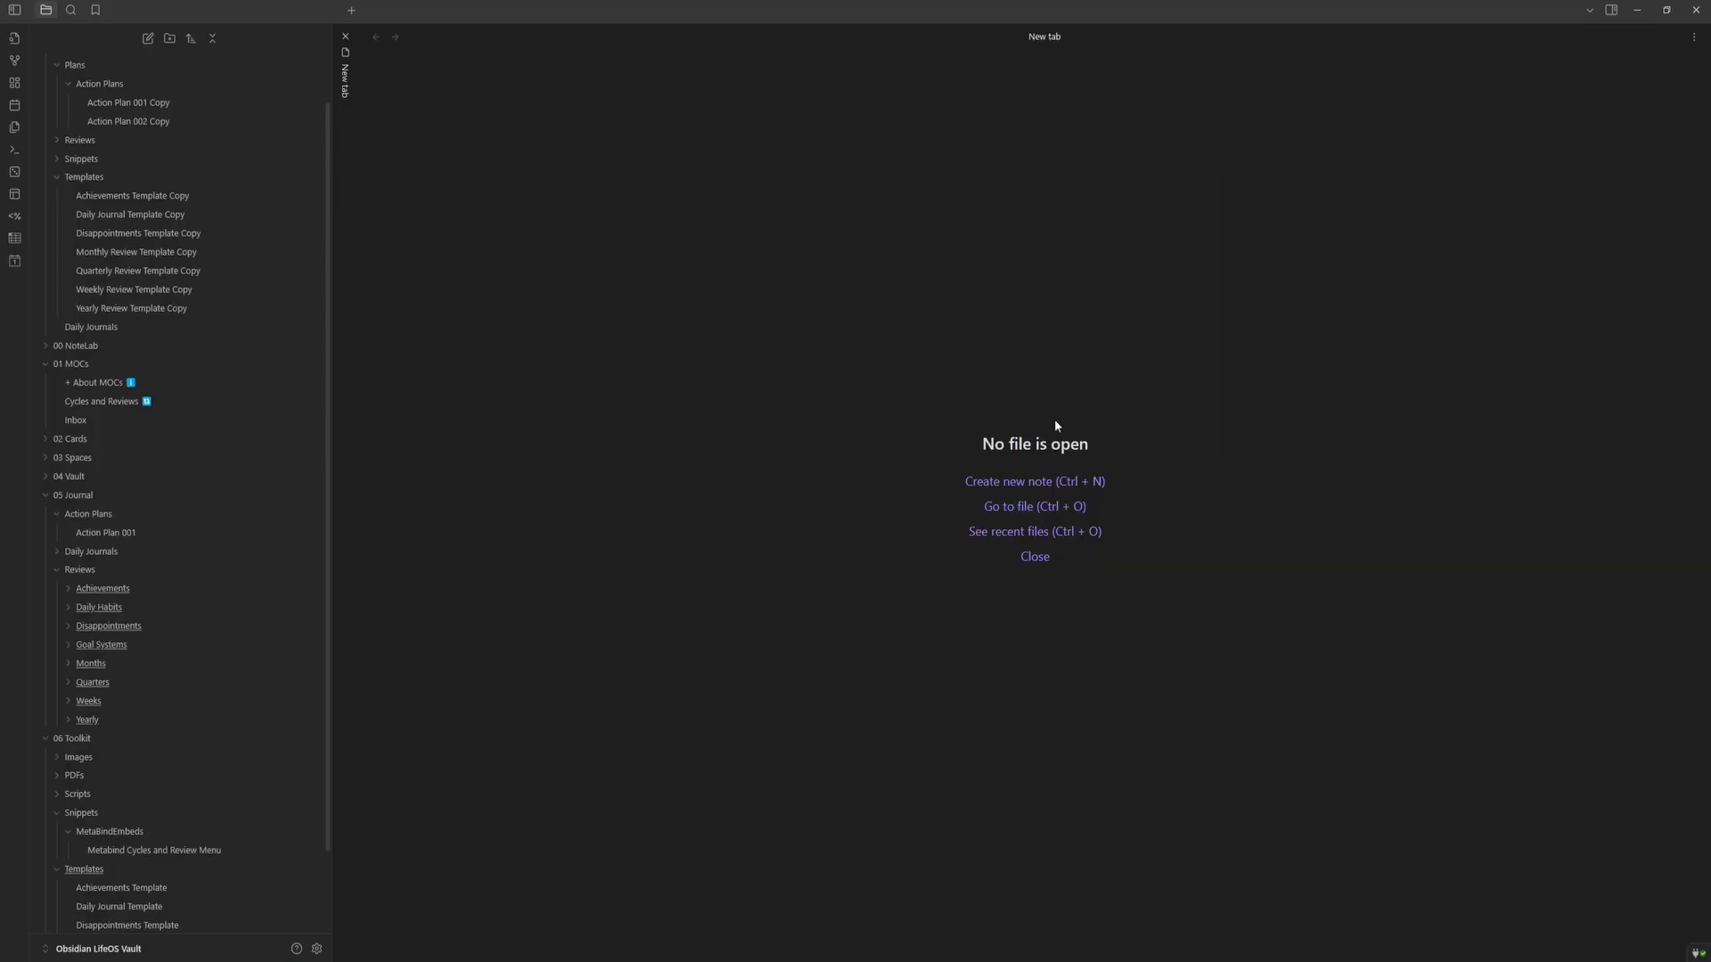
left_click(1608, 11)
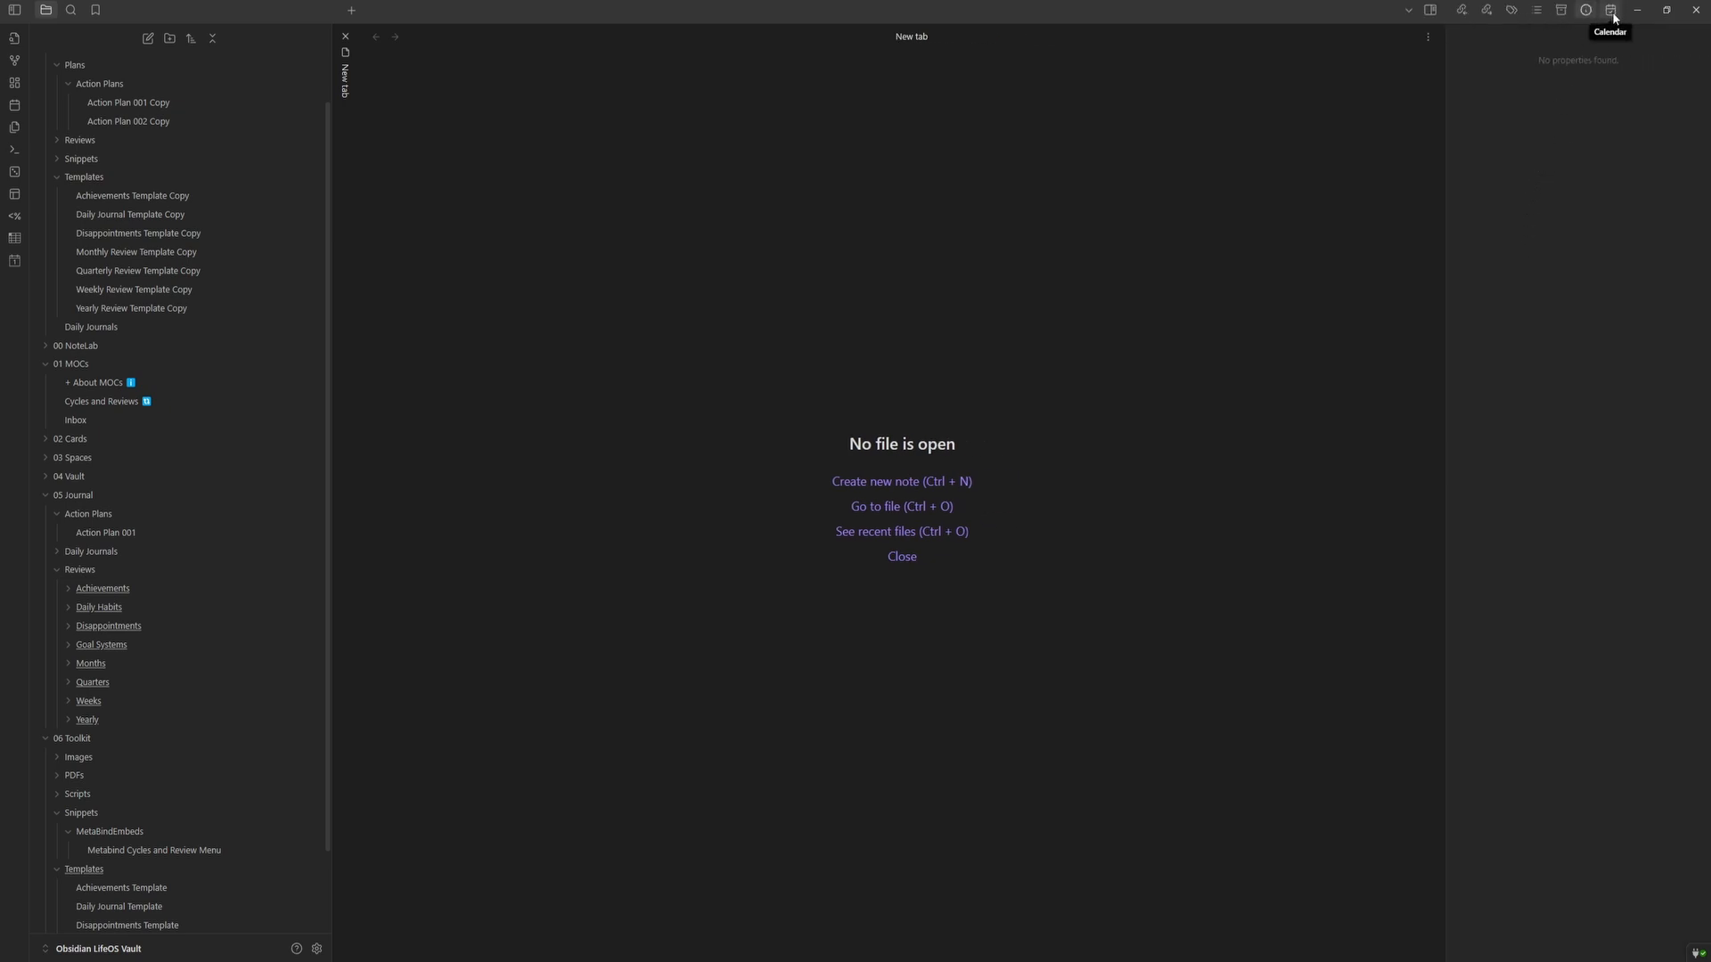
left_click_drag(1614, 16, 1541, 834)
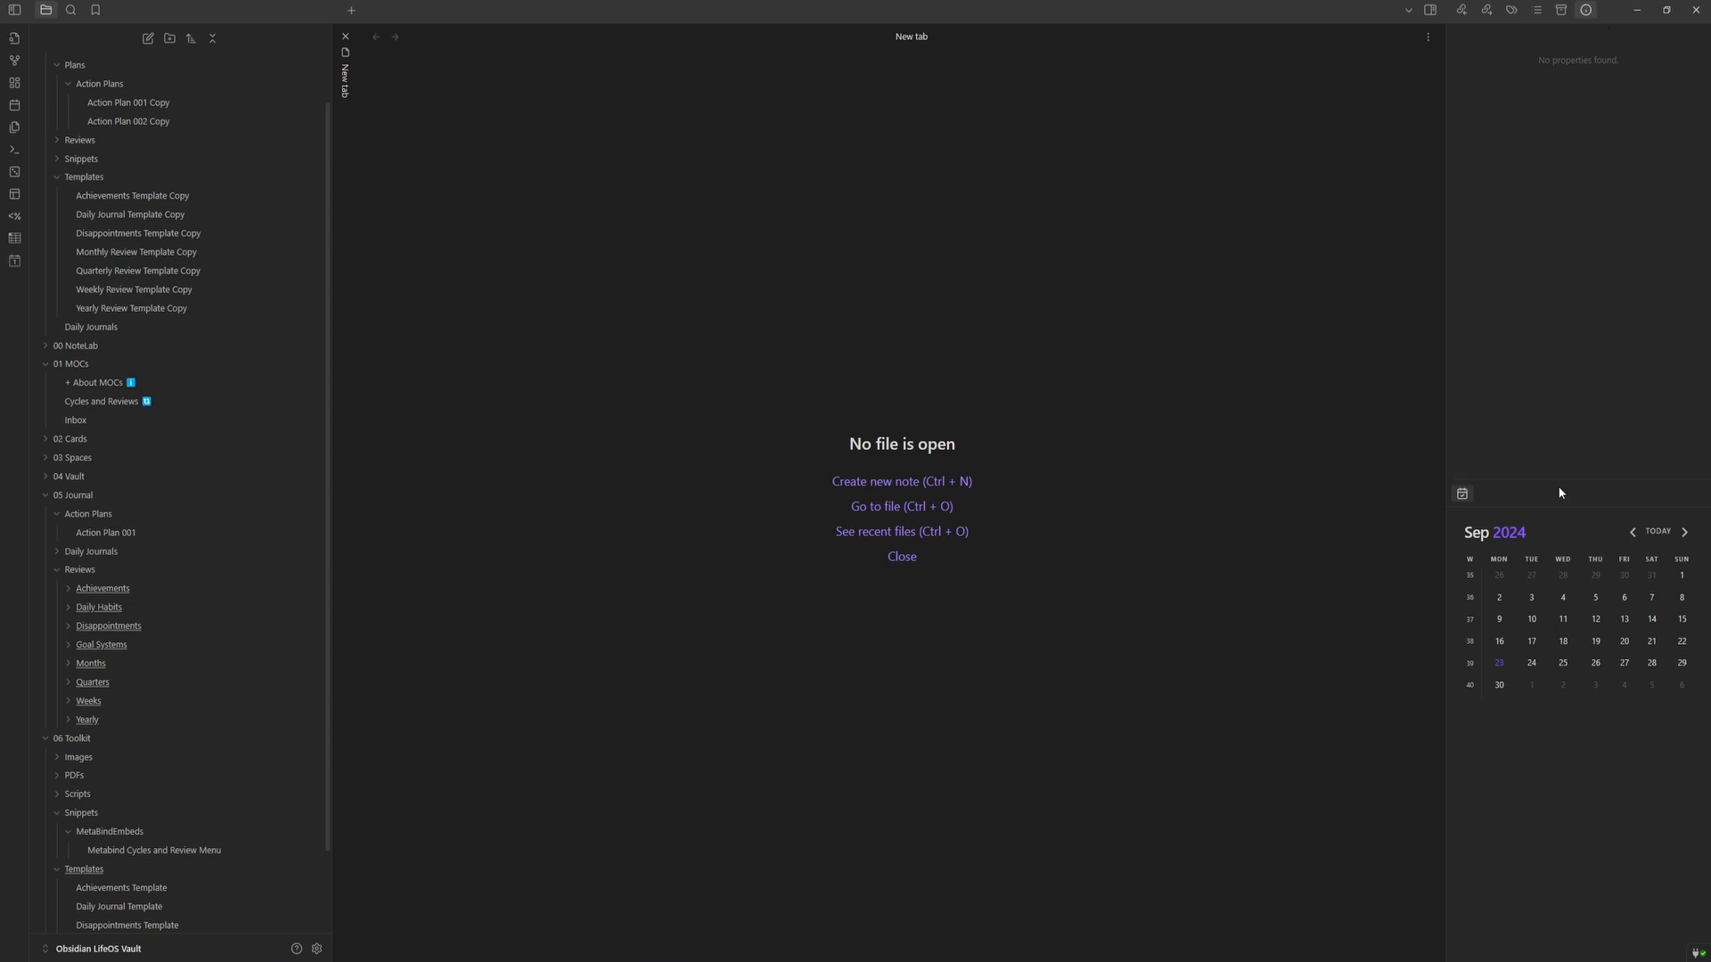
- Shrink the Calendar pane's height and create the daily note for 23 September 2024 from the calendar
left_click_drag(1561, 479, 1561, 721)
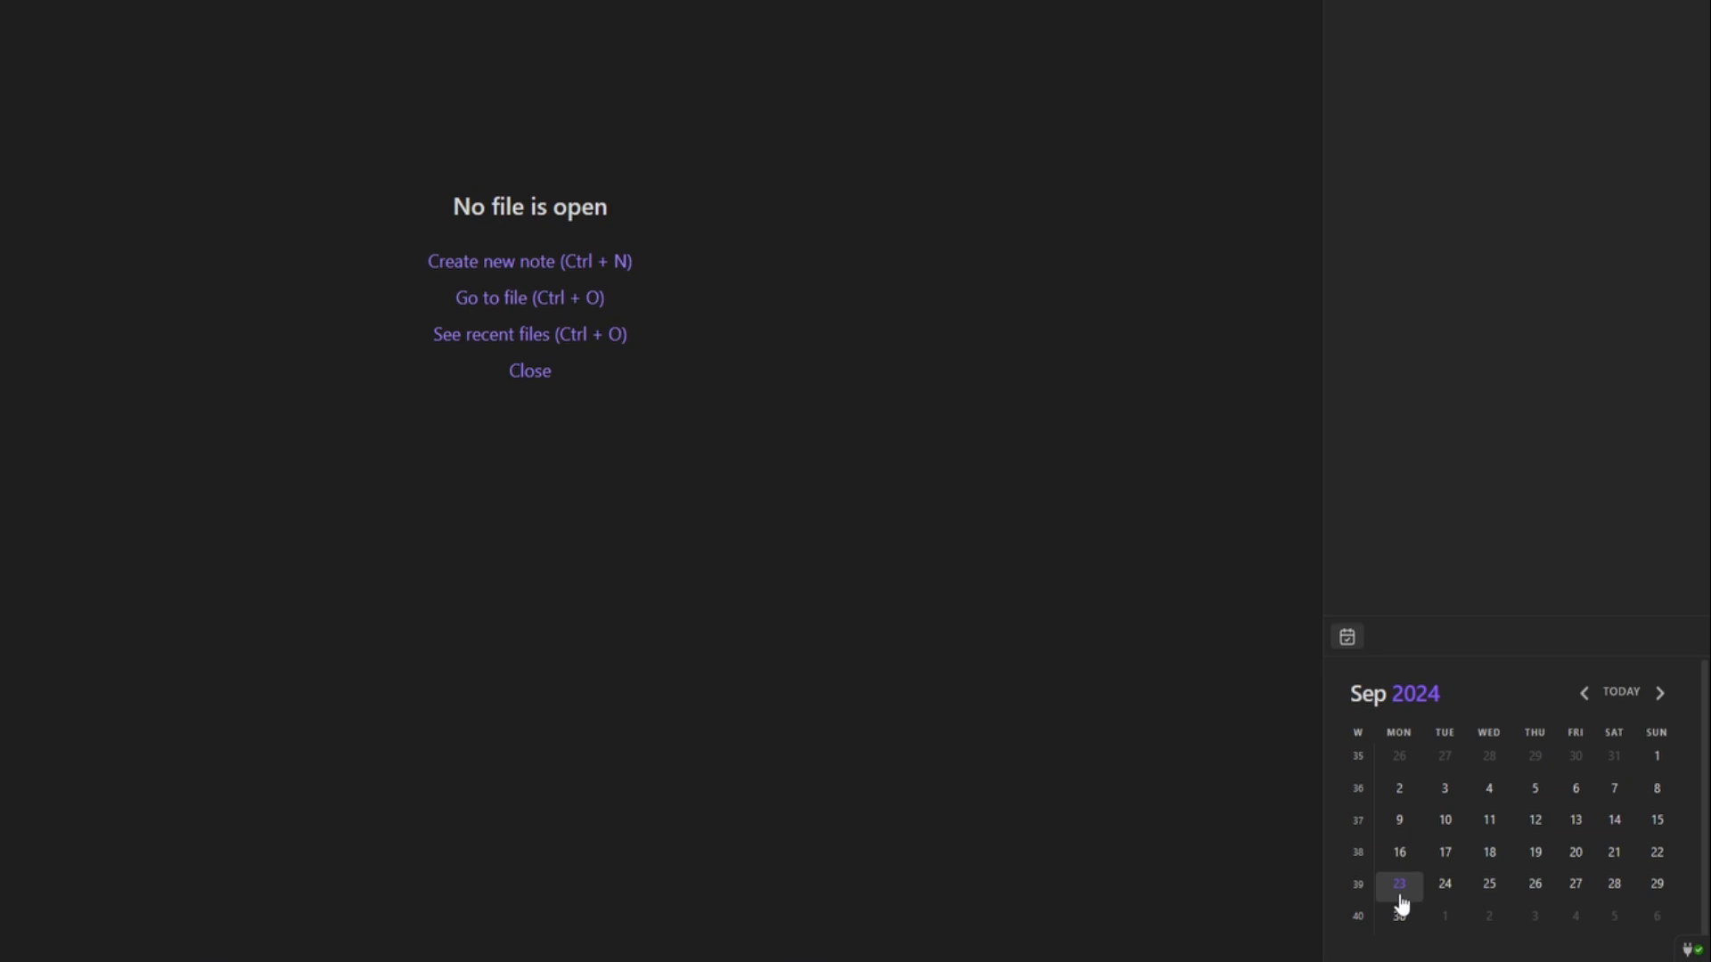
left_click(1400, 891)
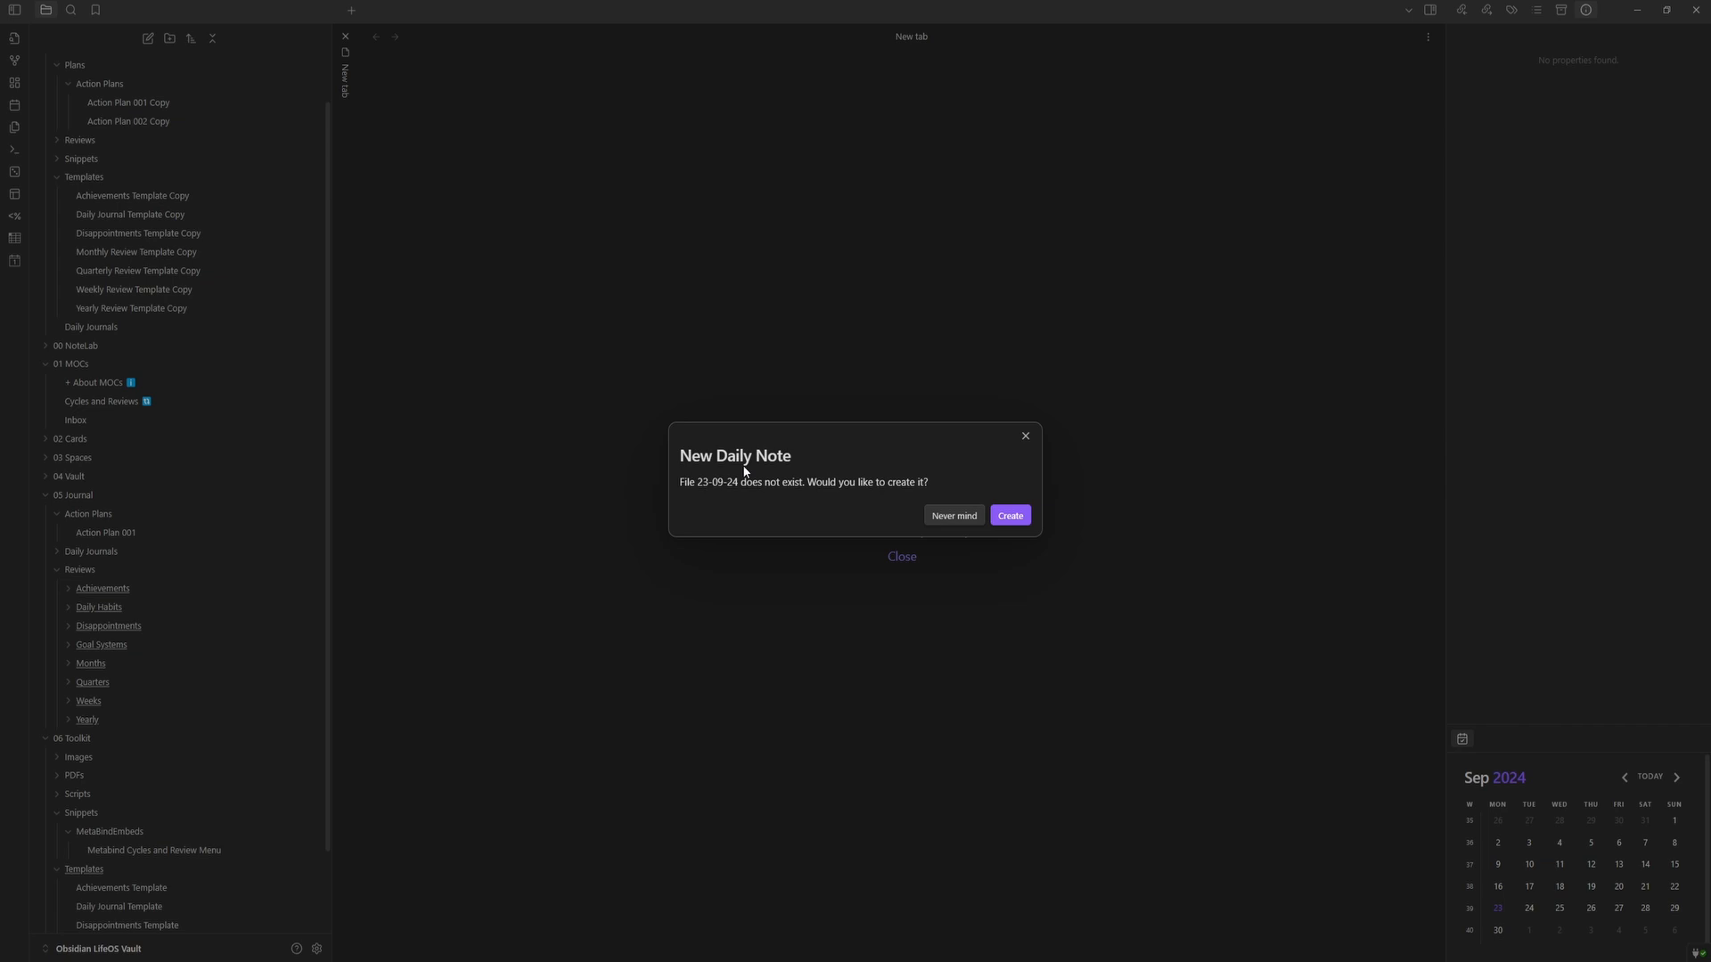
left_click(1016, 517)
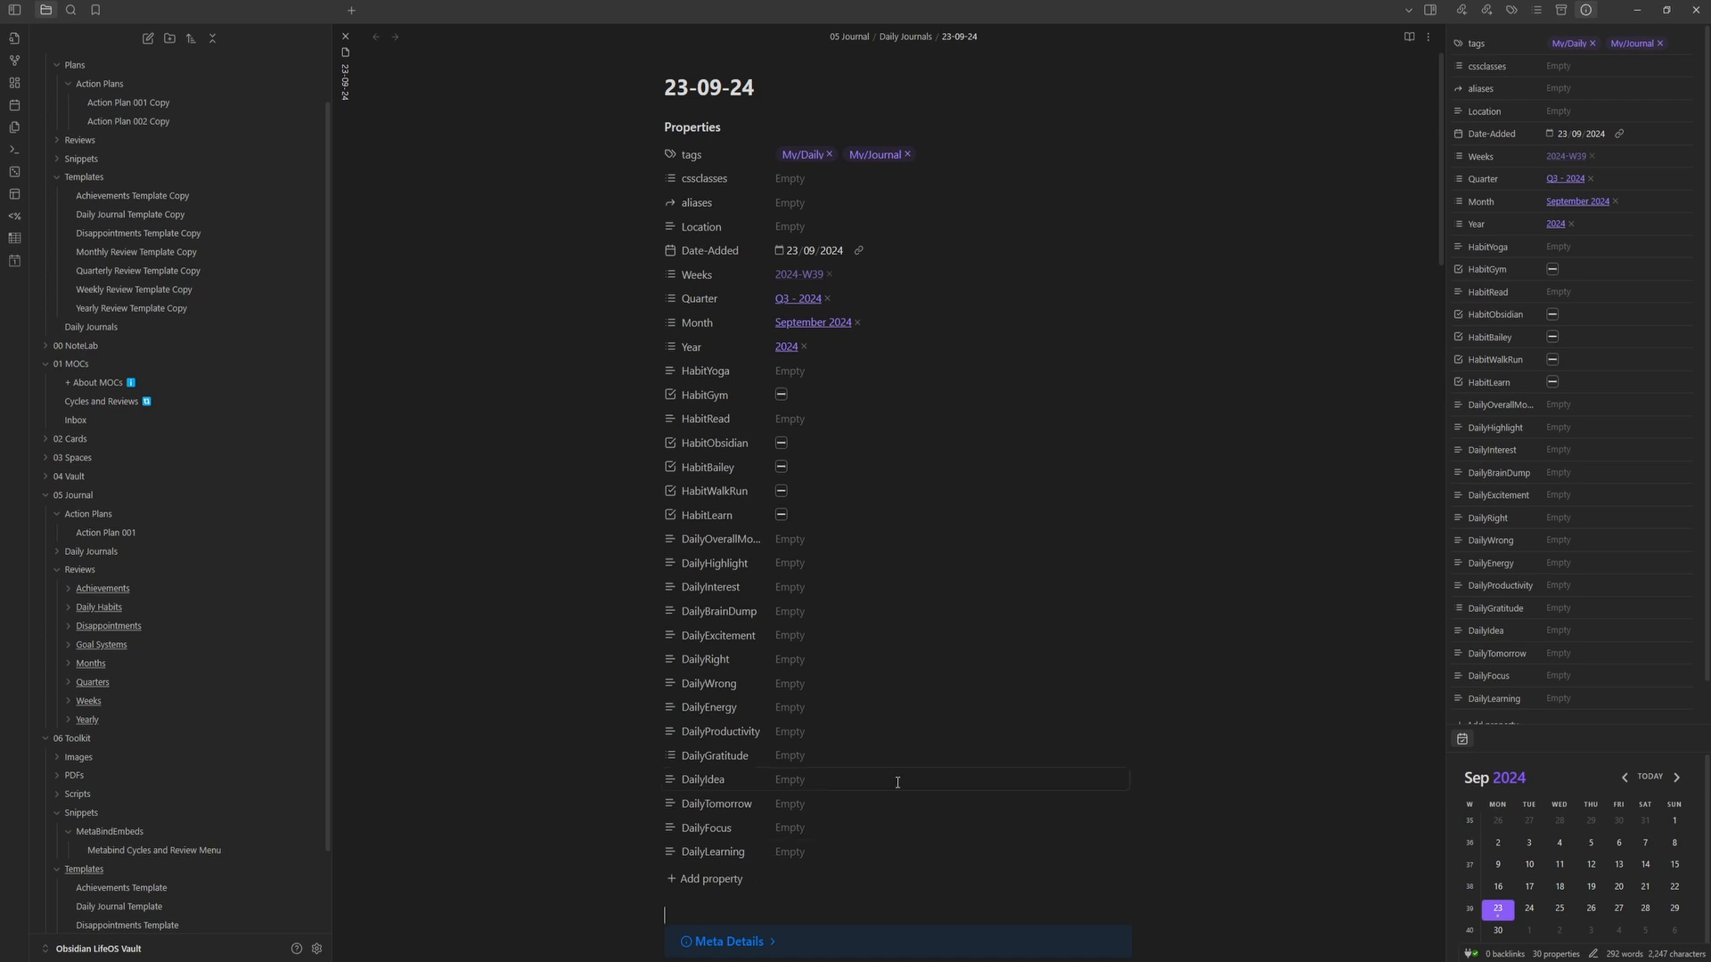
scroll(897, 783, "down", 5)
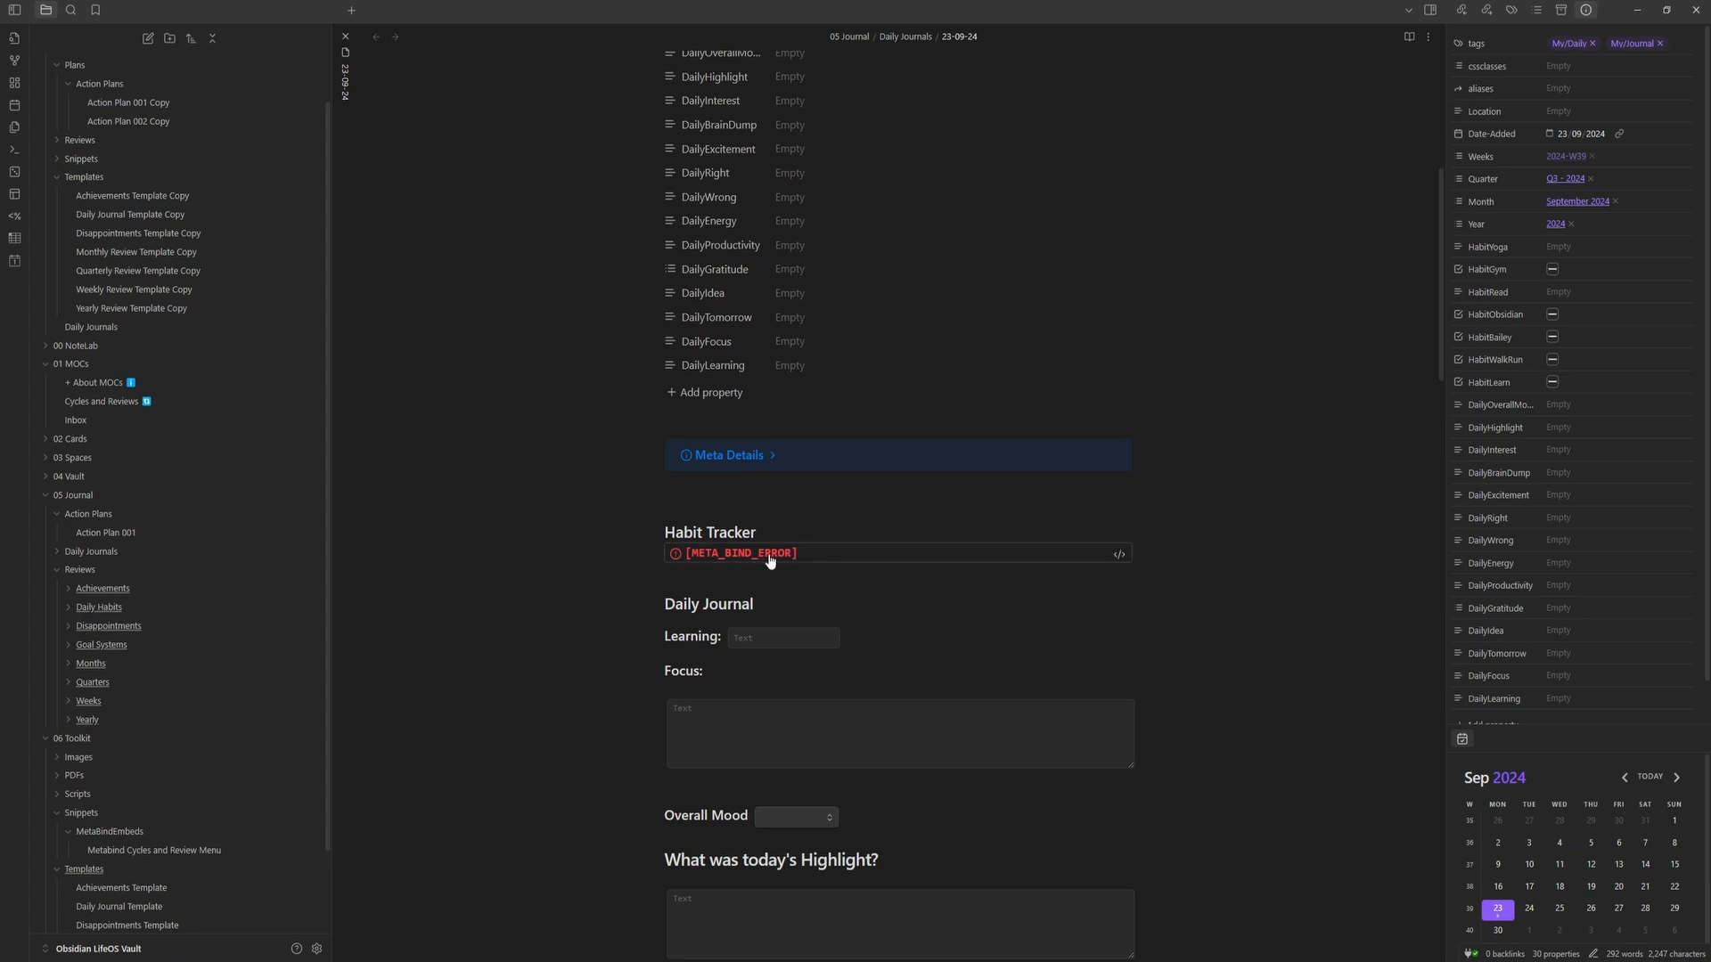
scroll(764, 559, "down", 15)
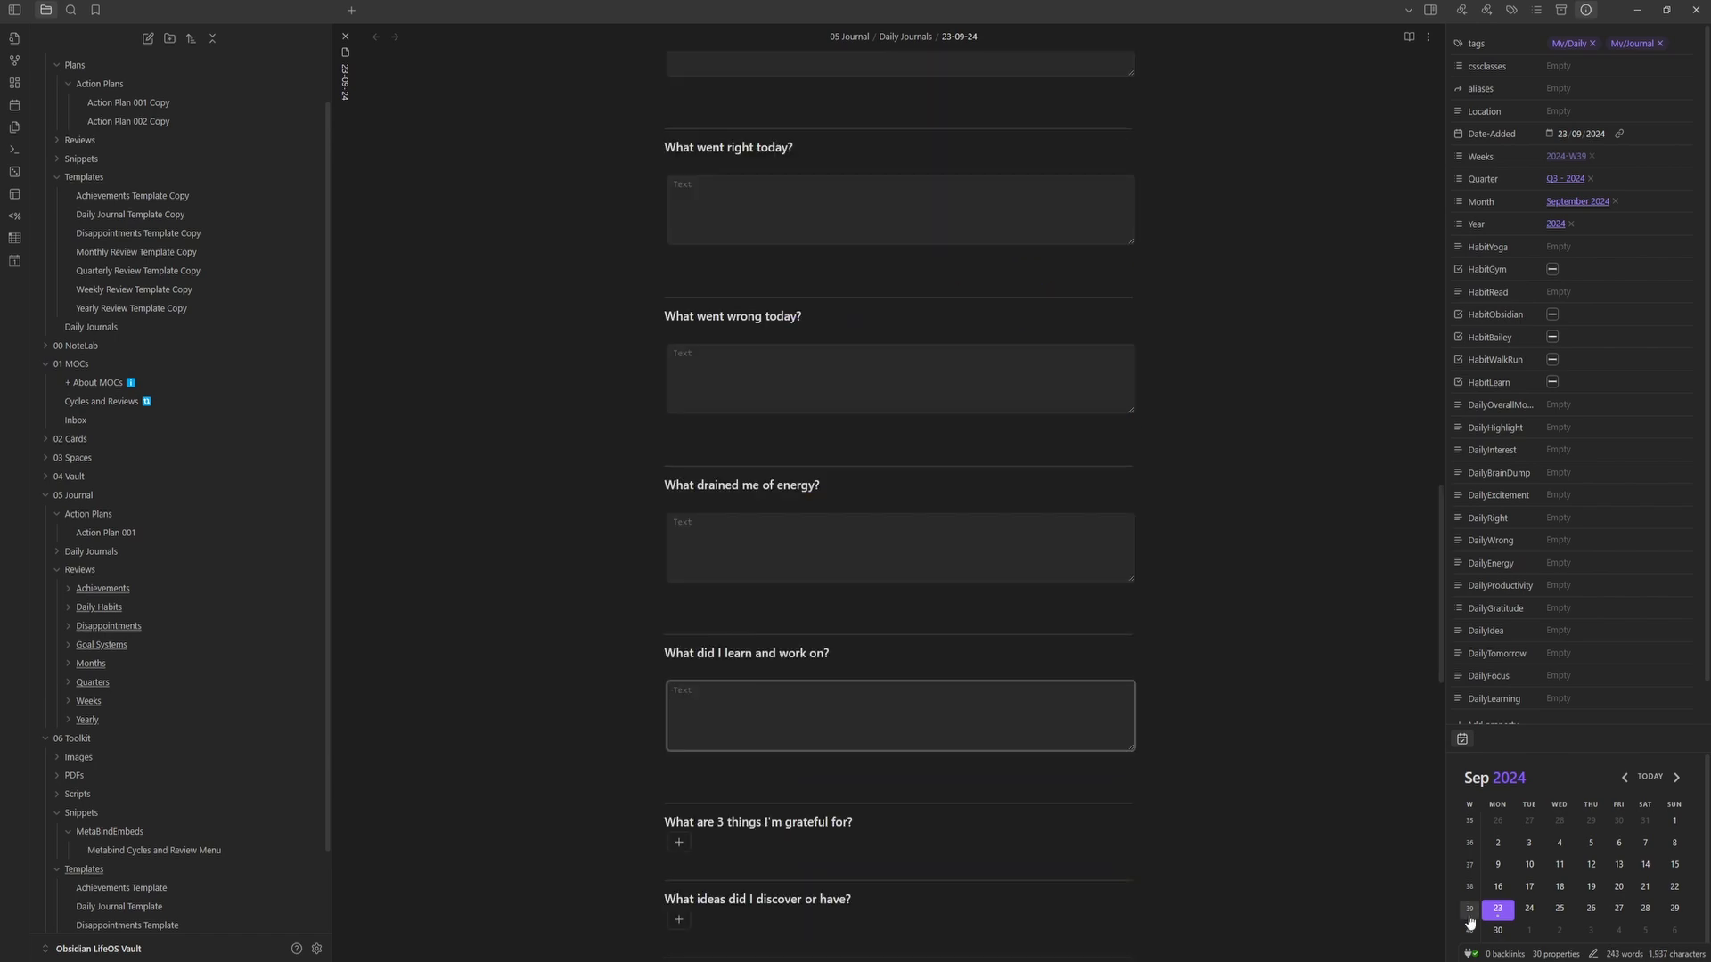
- Create the weekly note for week 39 of 2024 from the calendar and review its sections in reading view
left_click(1470, 911)
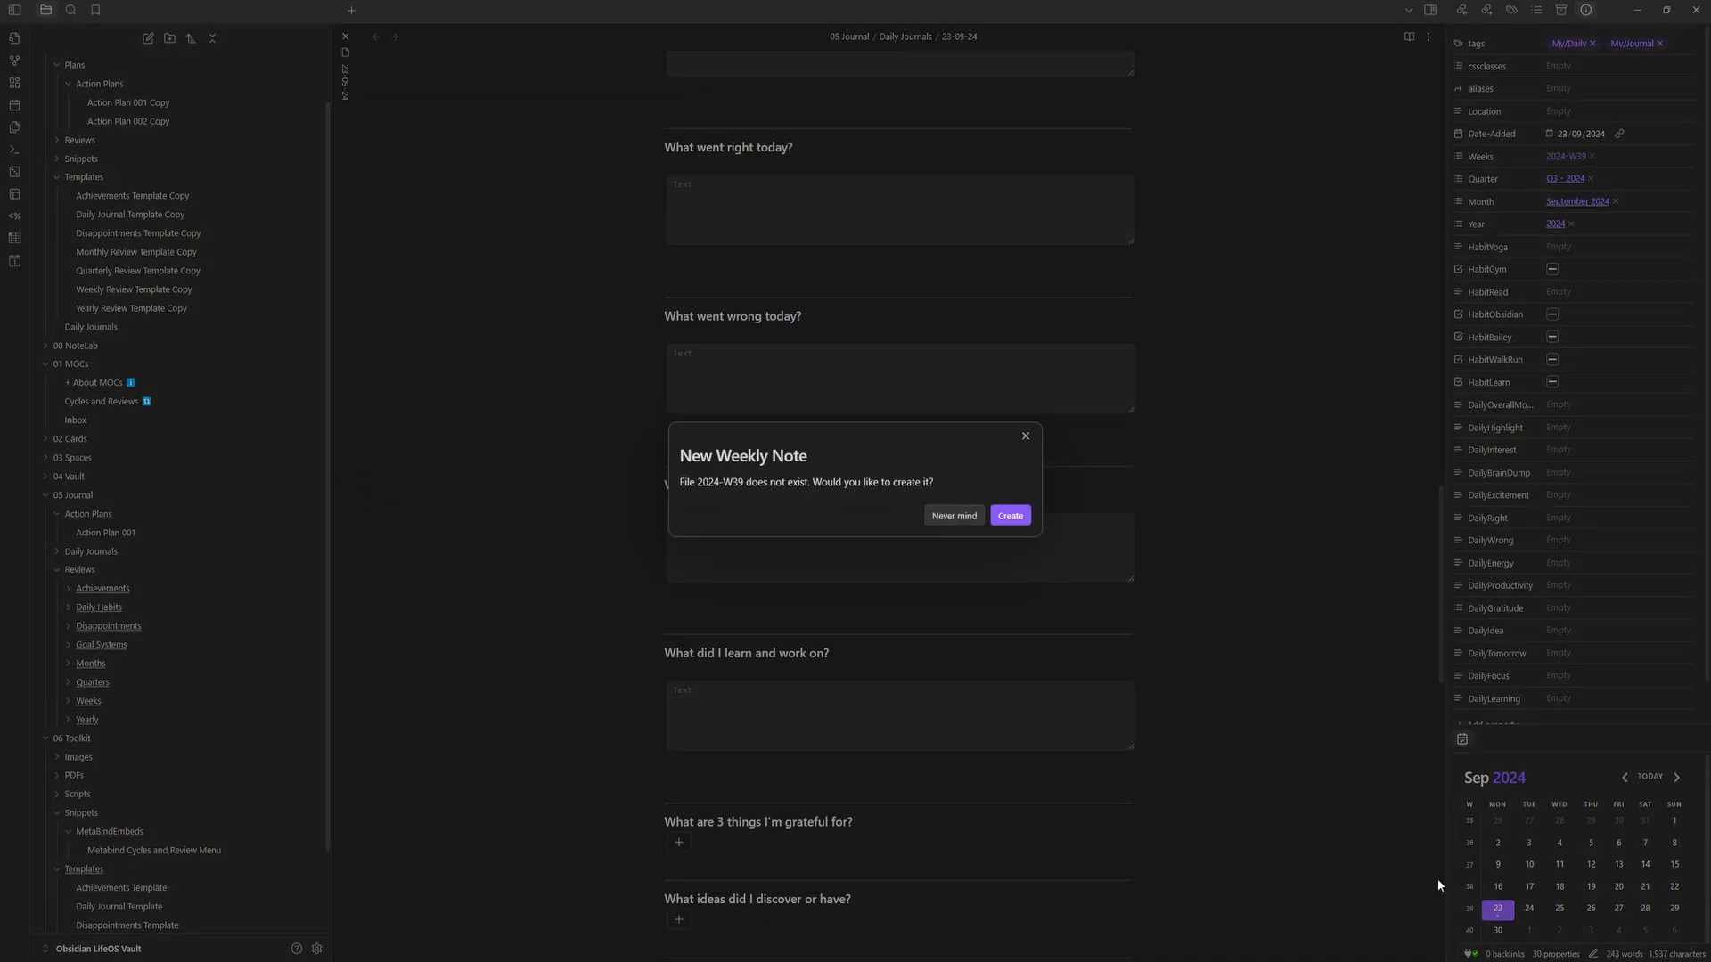
left_click(1010, 516)
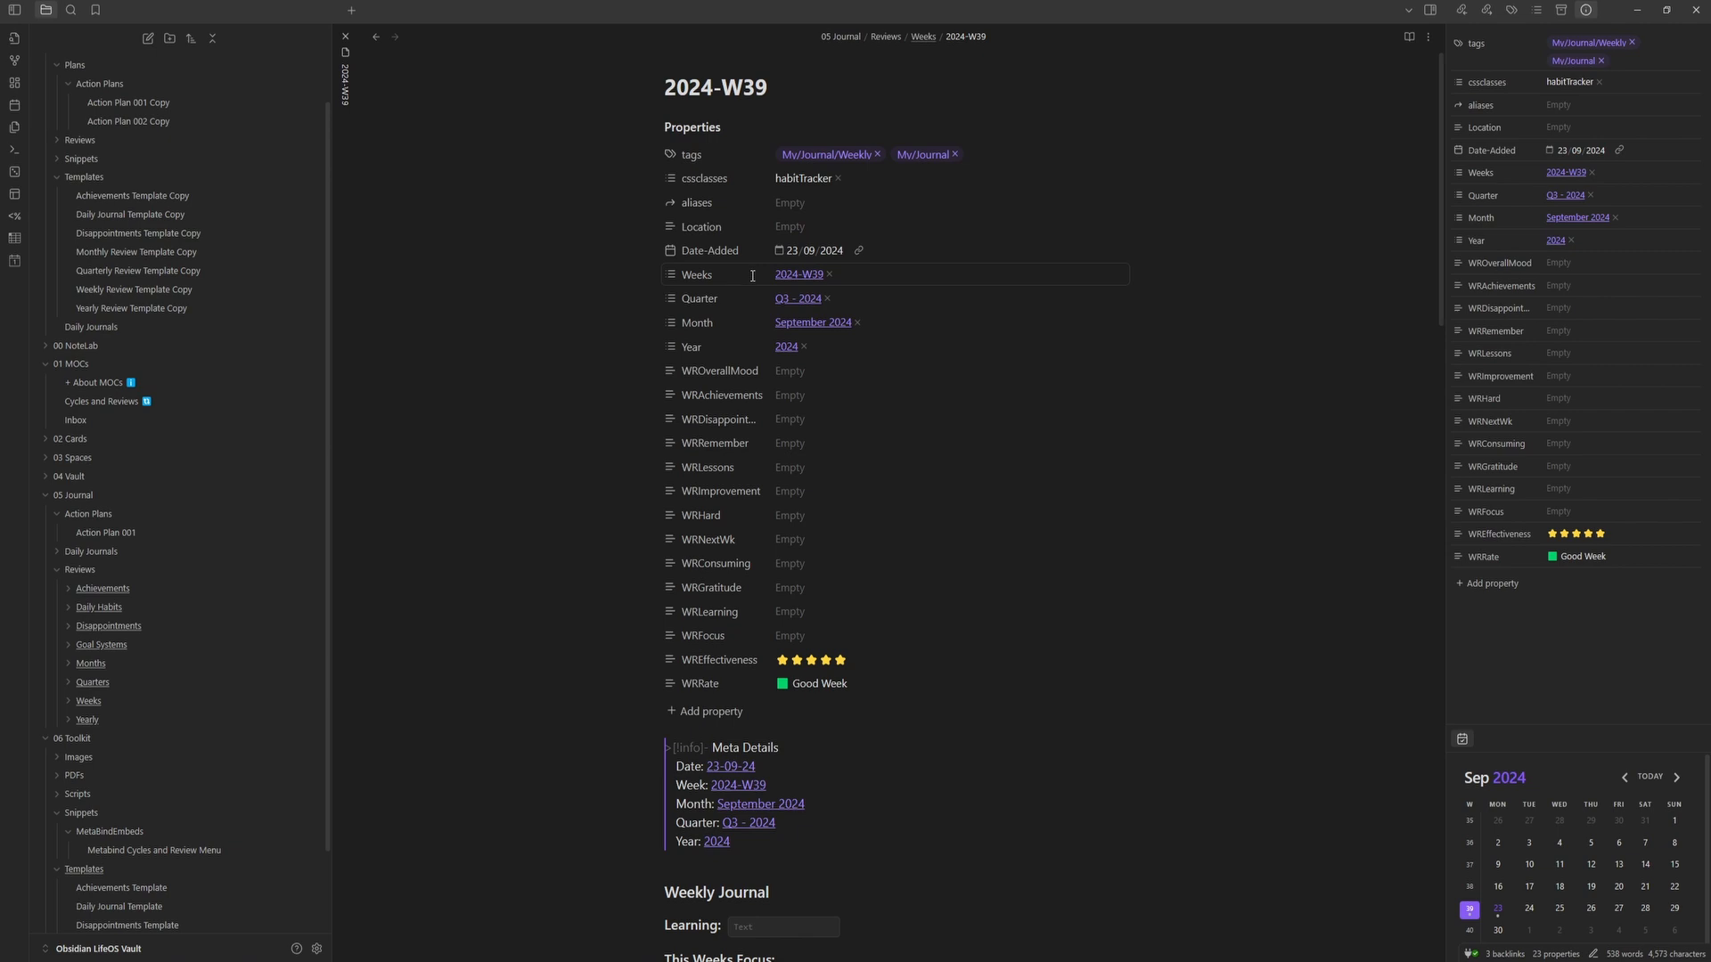
left_click(1409, 37)
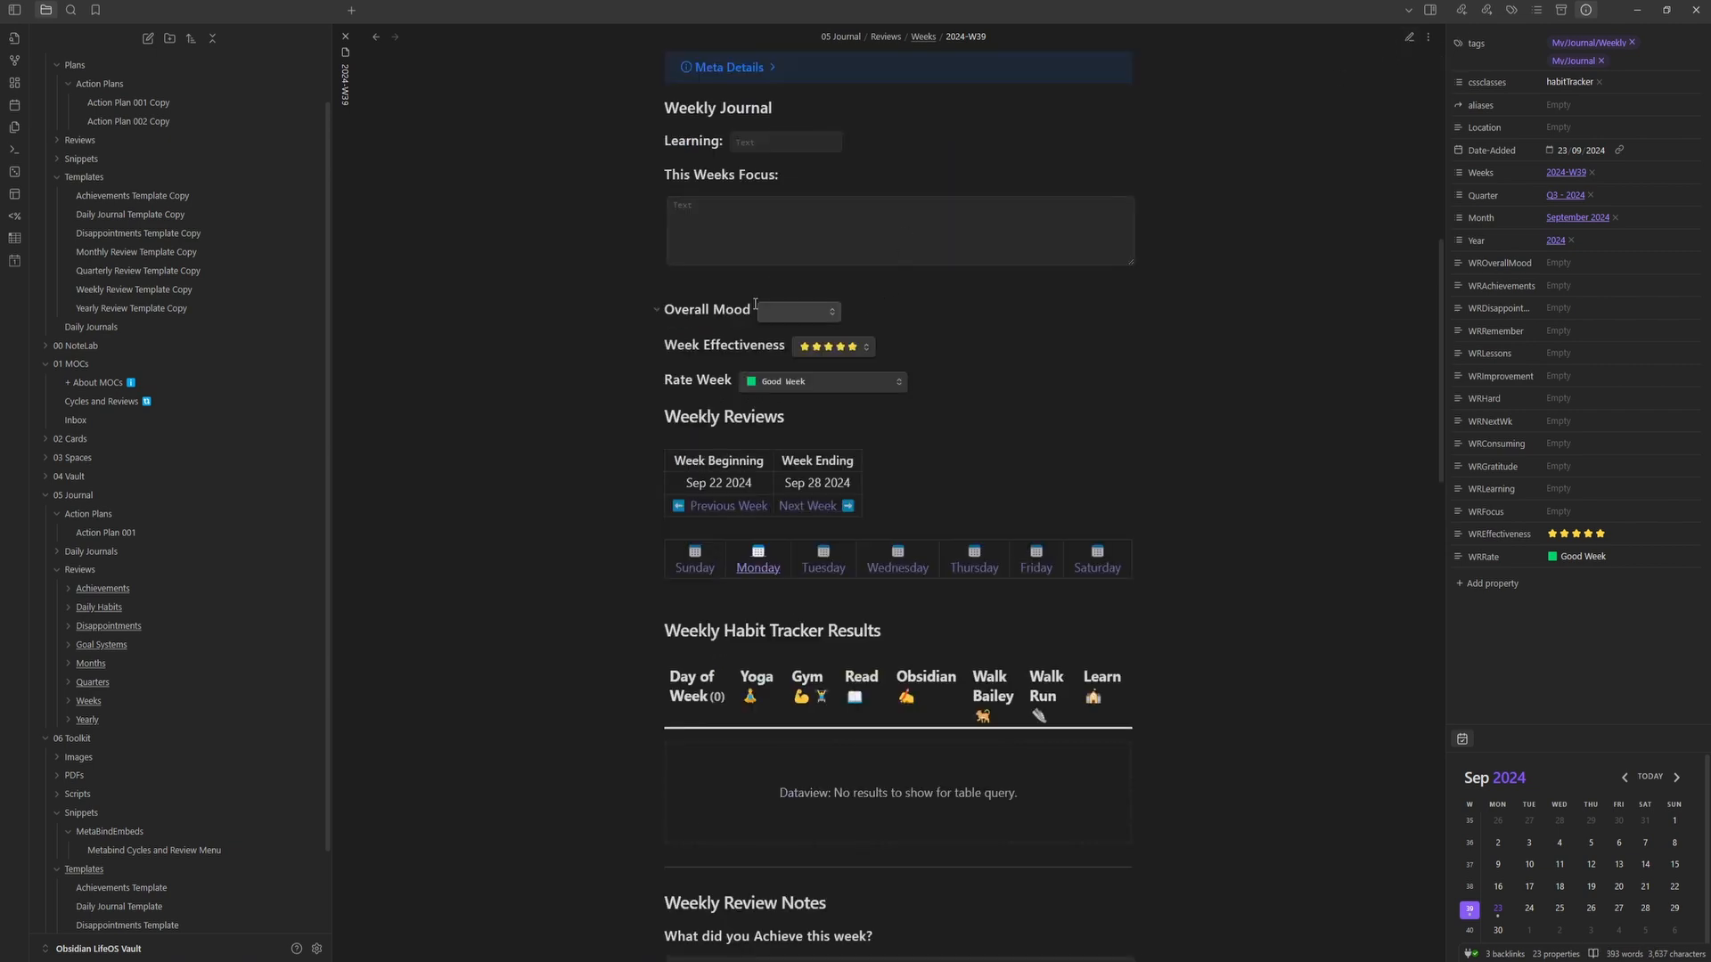
scroll(606, 273, "down", 3)
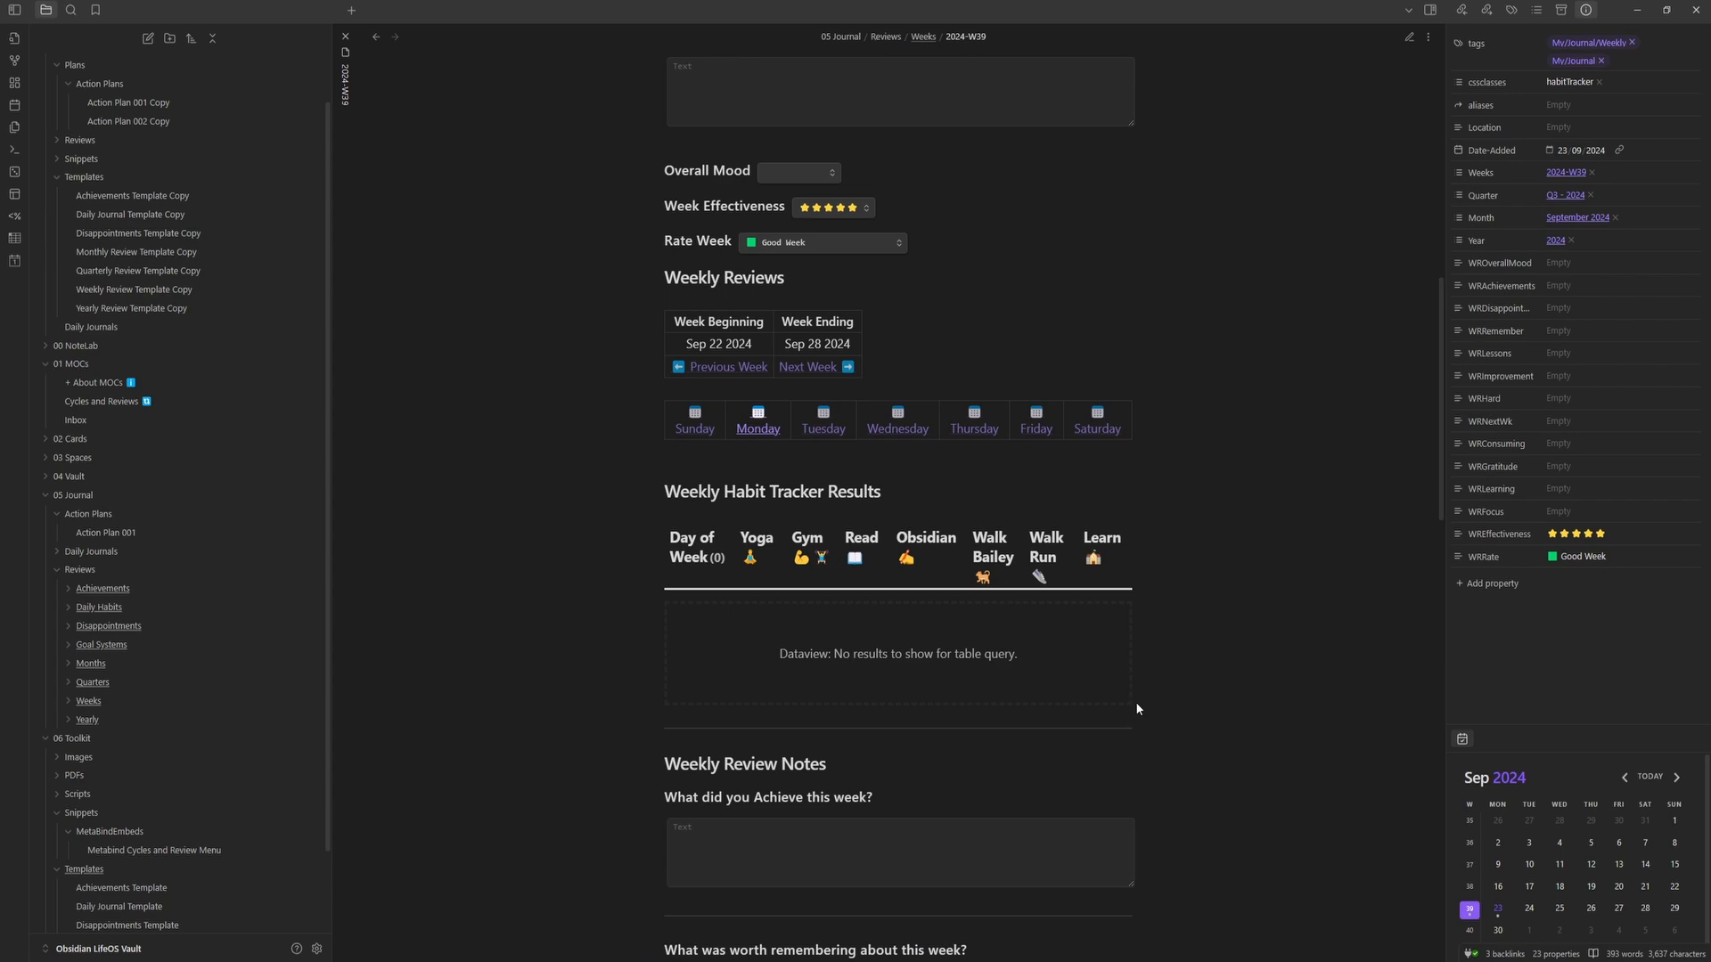
scroll(1136, 703, "down", 6)
scroll(1132, 703, "down", 20)
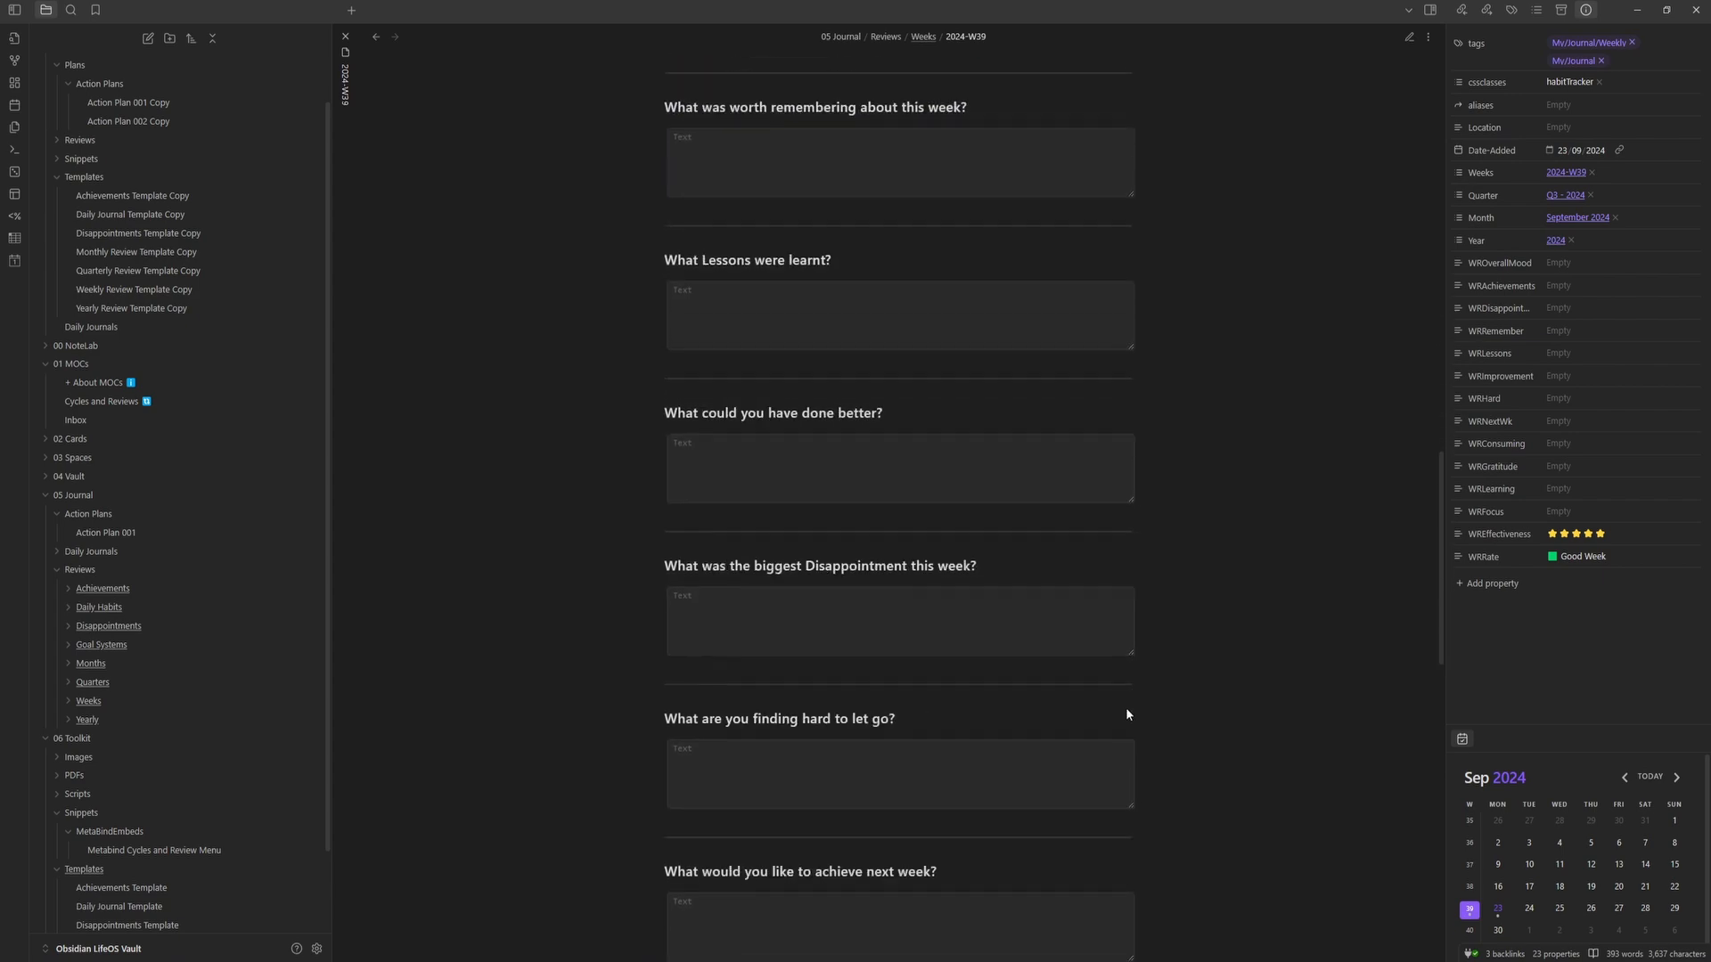
scroll(1129, 708, "up", 4)
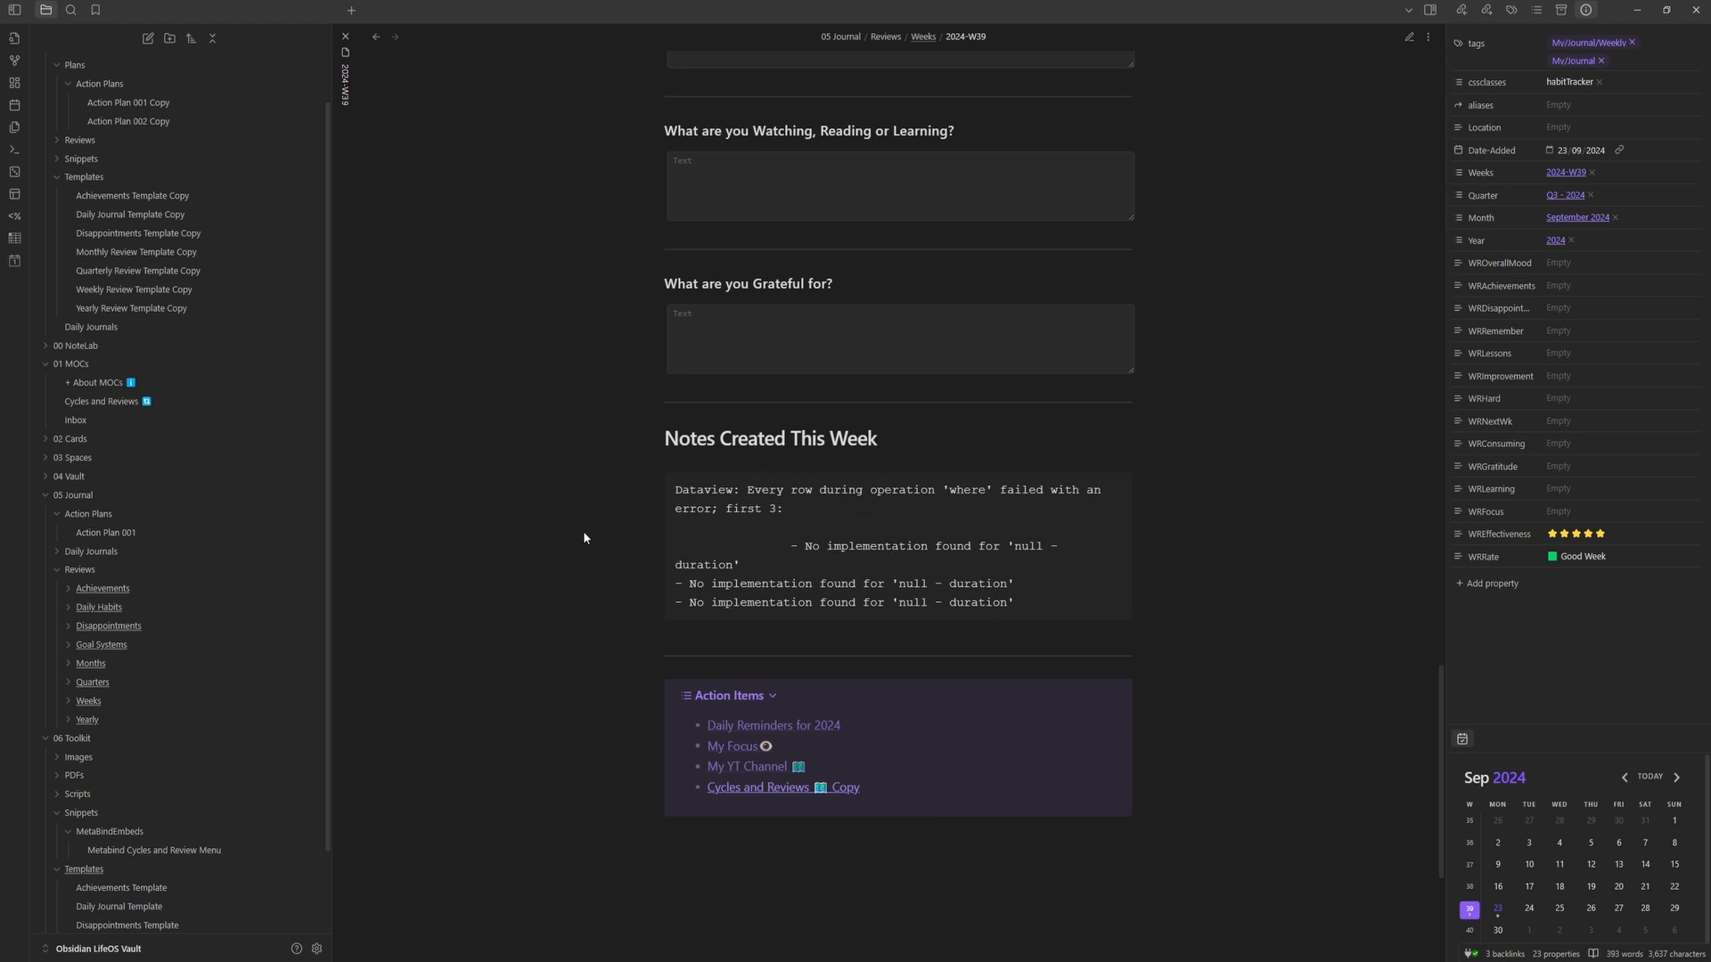
scroll(1173, 666, "up", 20)
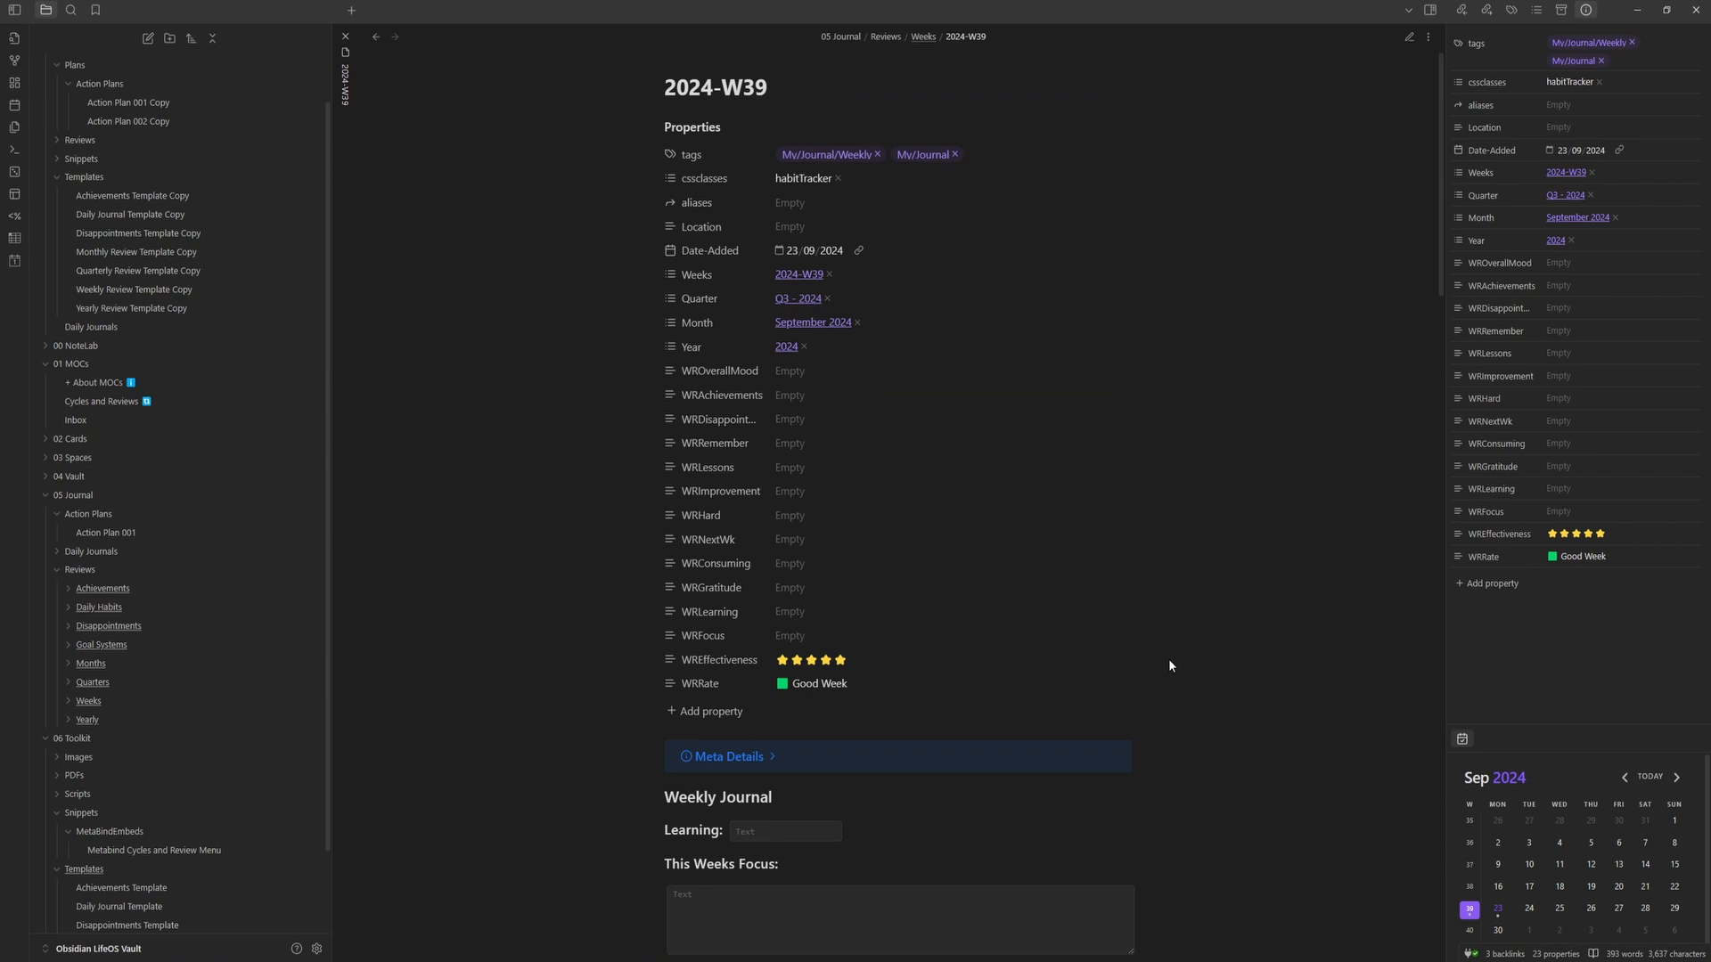
- Open the current quarterly note with the Periodic Notes command and look through its meta details and review sections
key("ctrl+p")
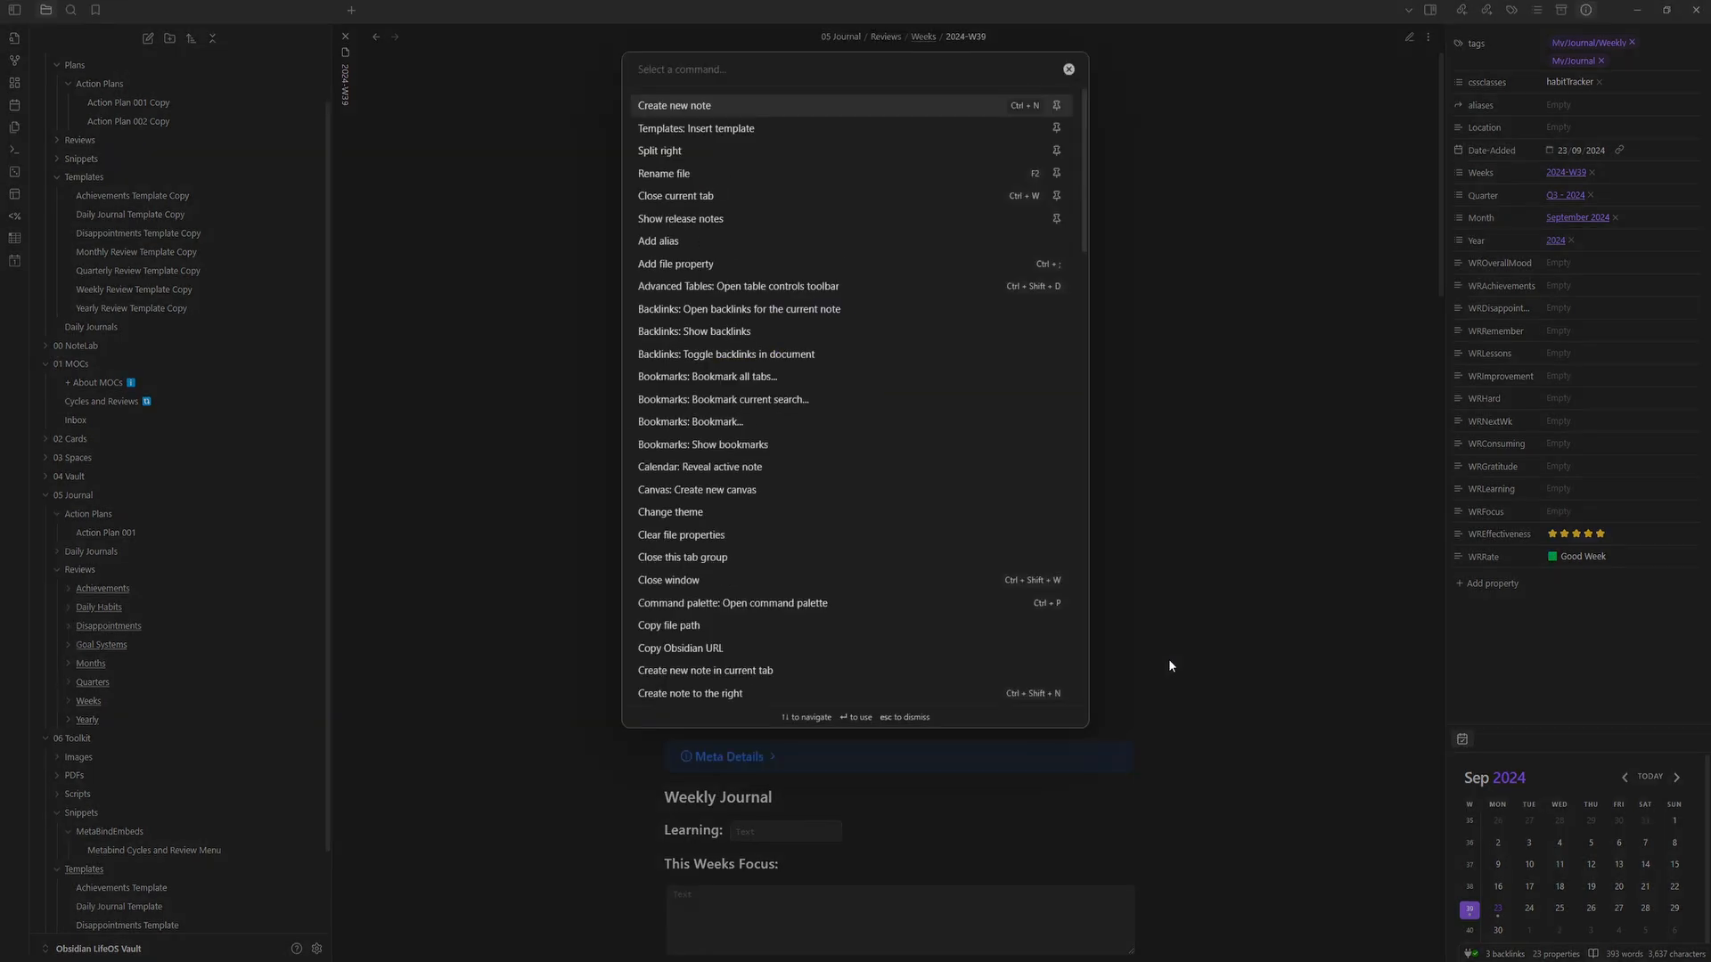
type("quae")
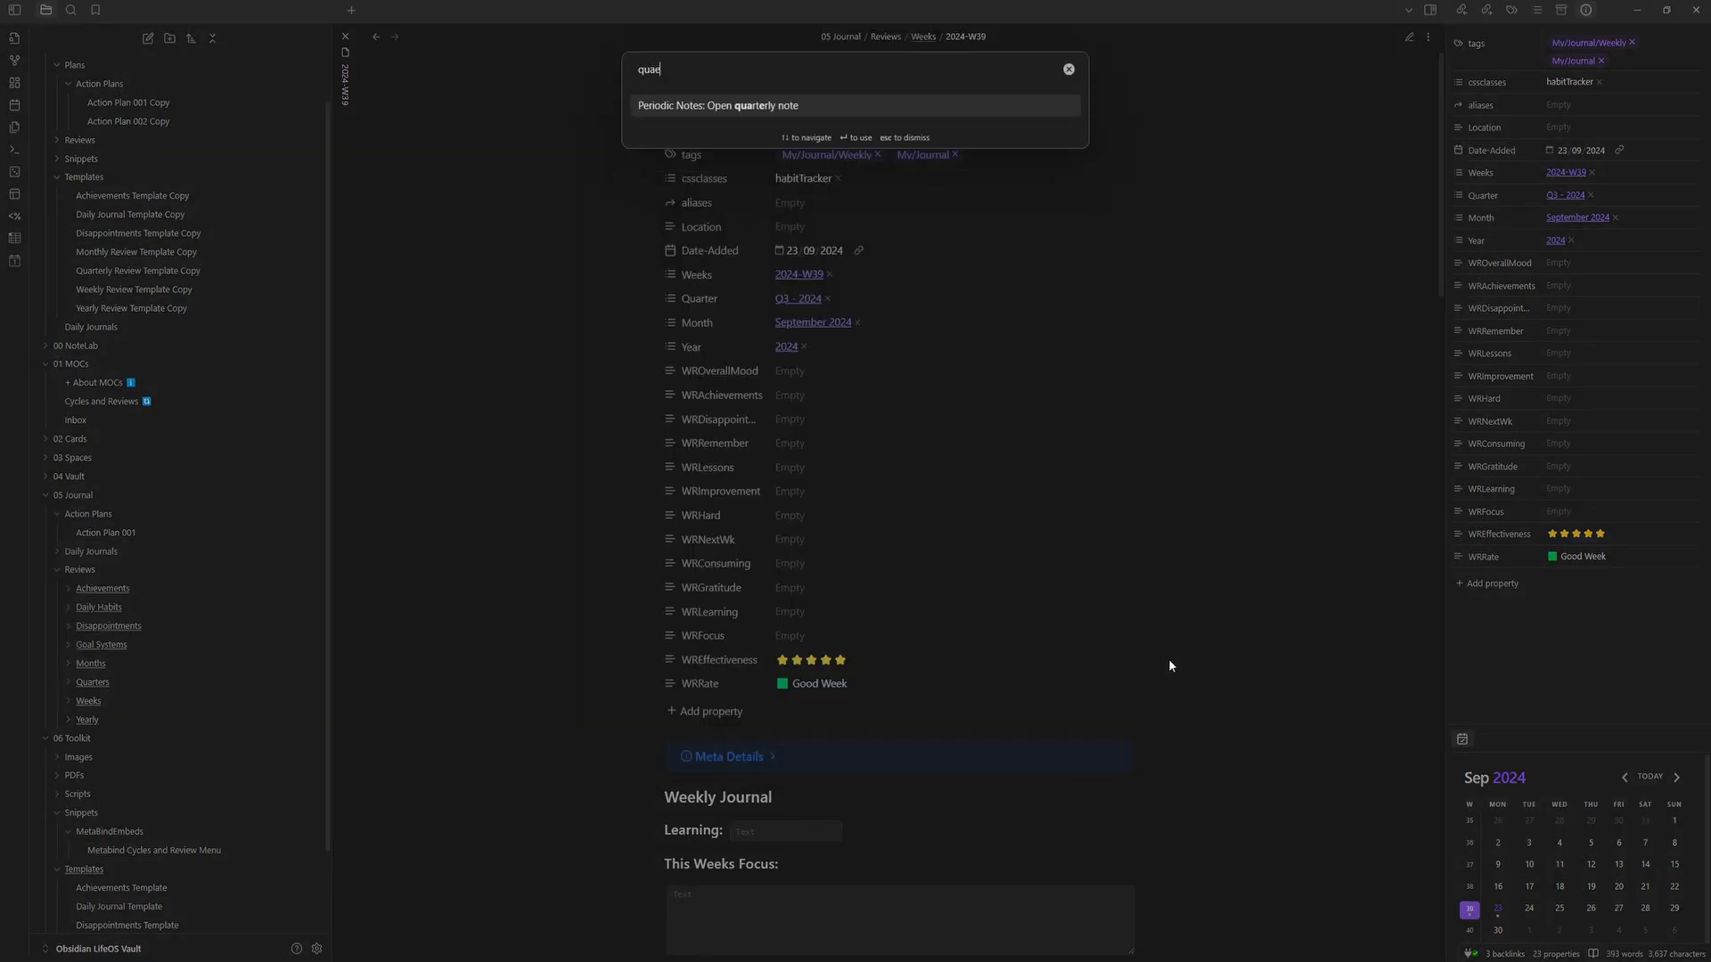
left_click(767, 107)
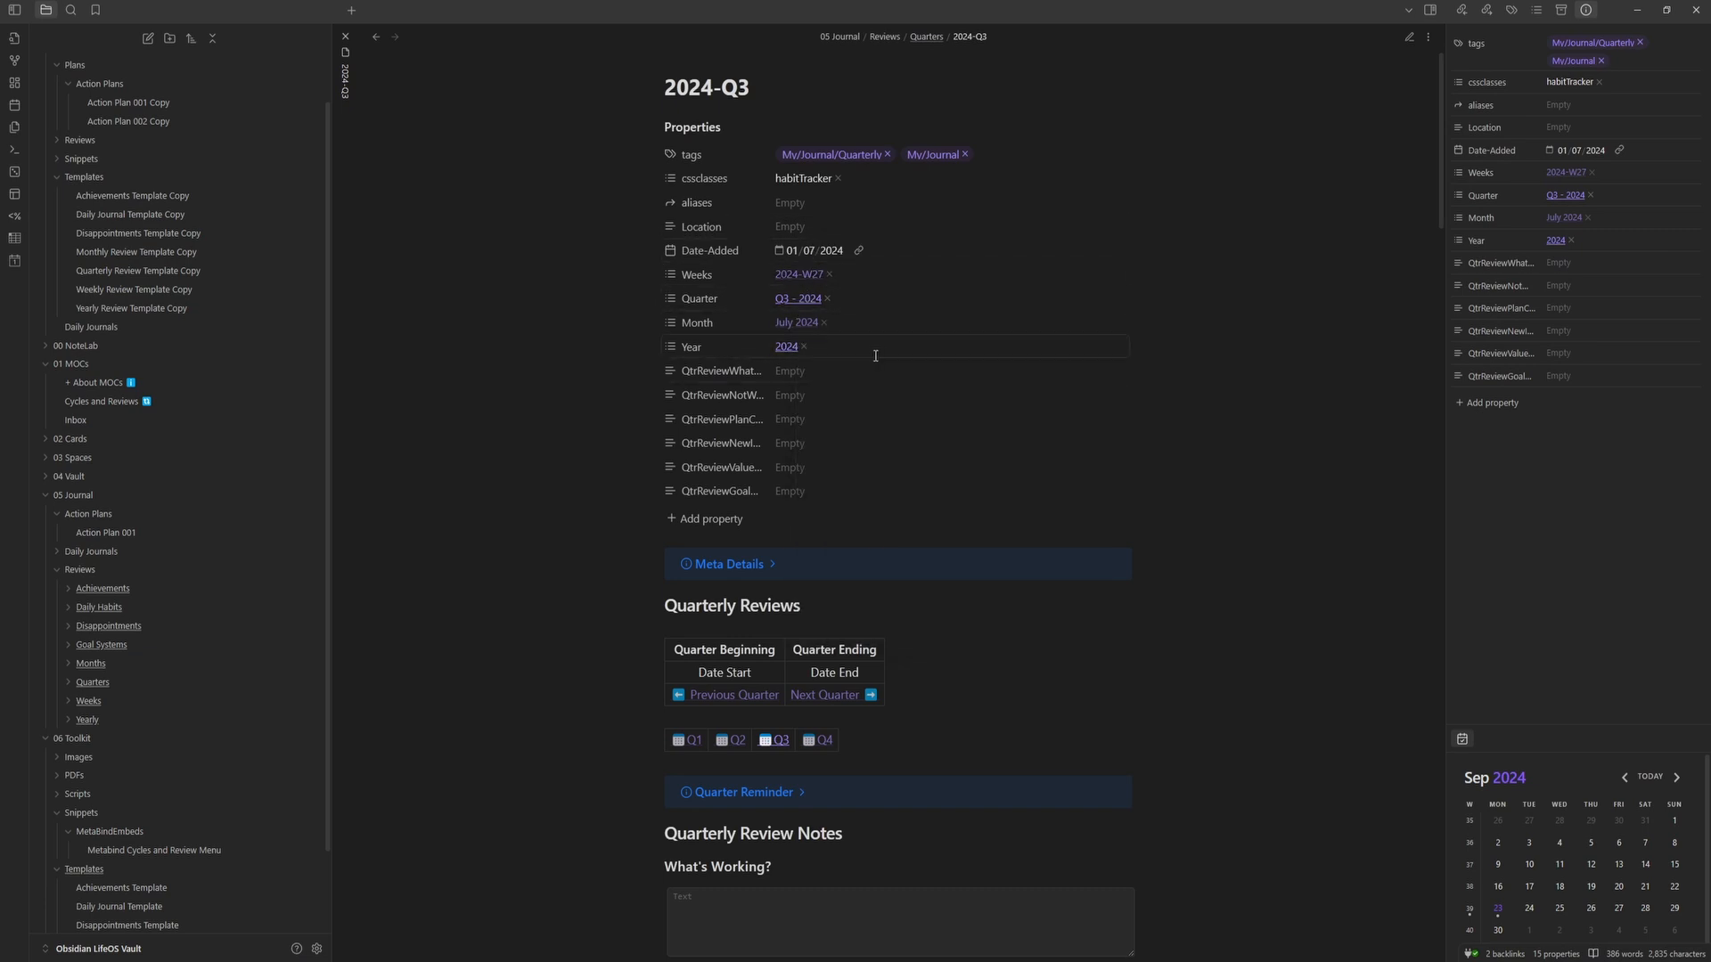
left_click(749, 565)
left_click(756, 574)
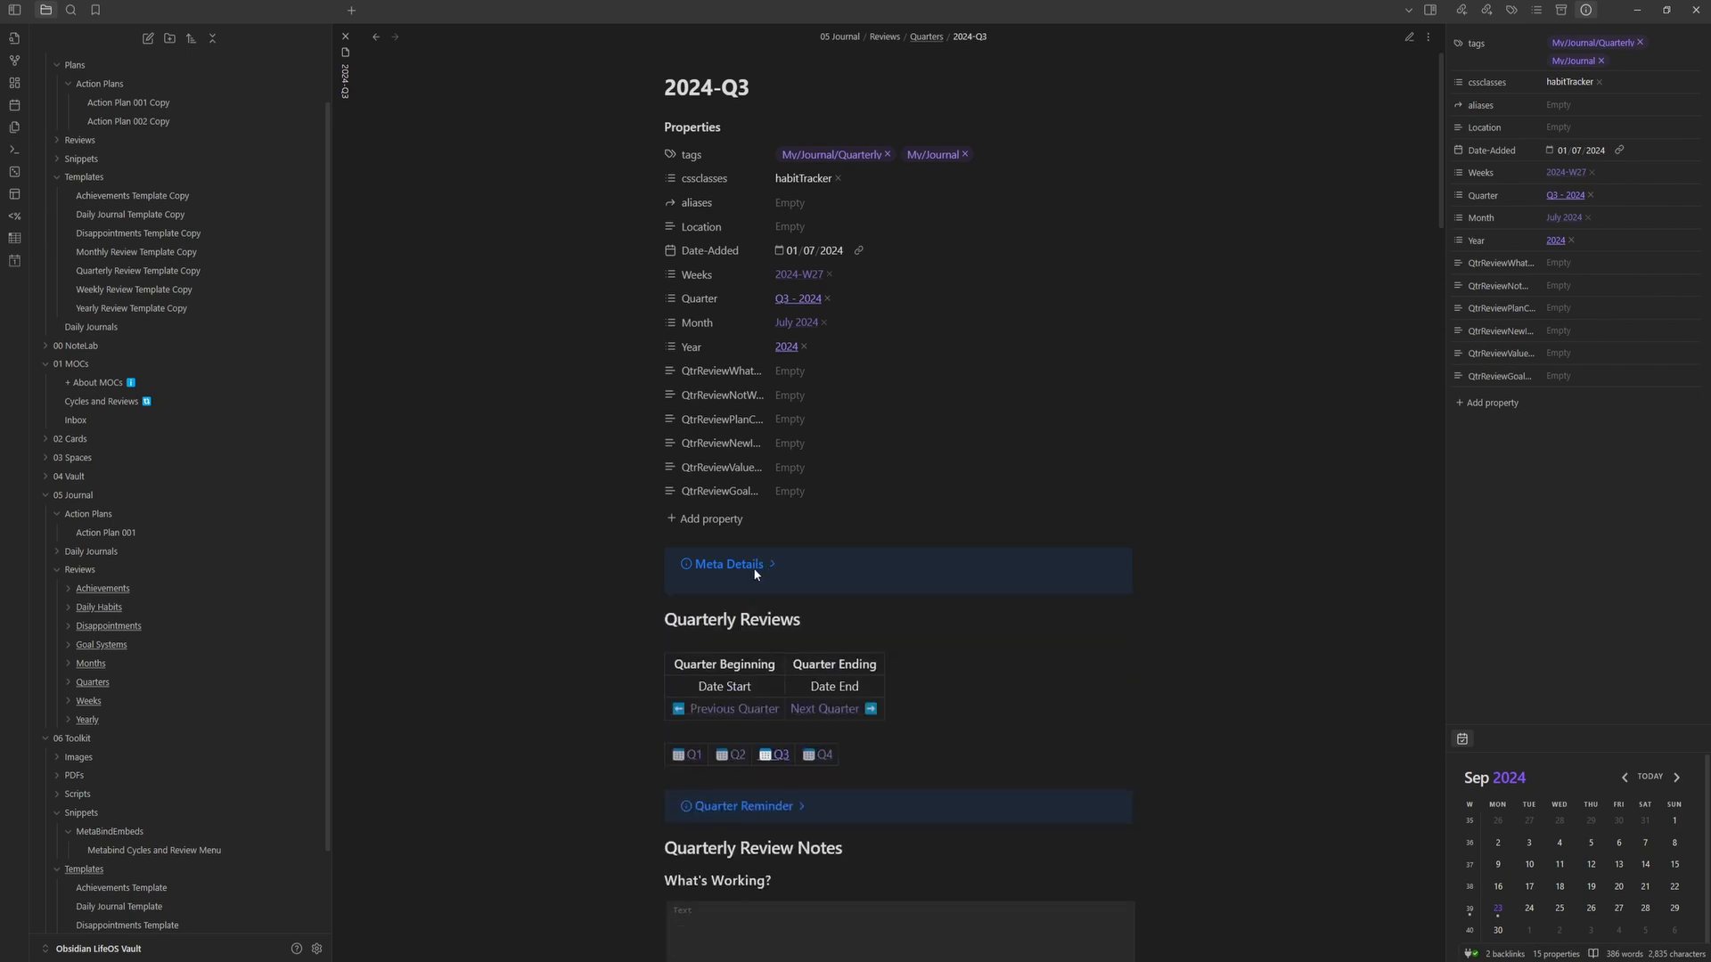
scroll(900, 635, "down", 10)
- Open the yearly note for 2024 with the Periodic Notes command and look over its properties and Key Events section
key("ctrl+p")
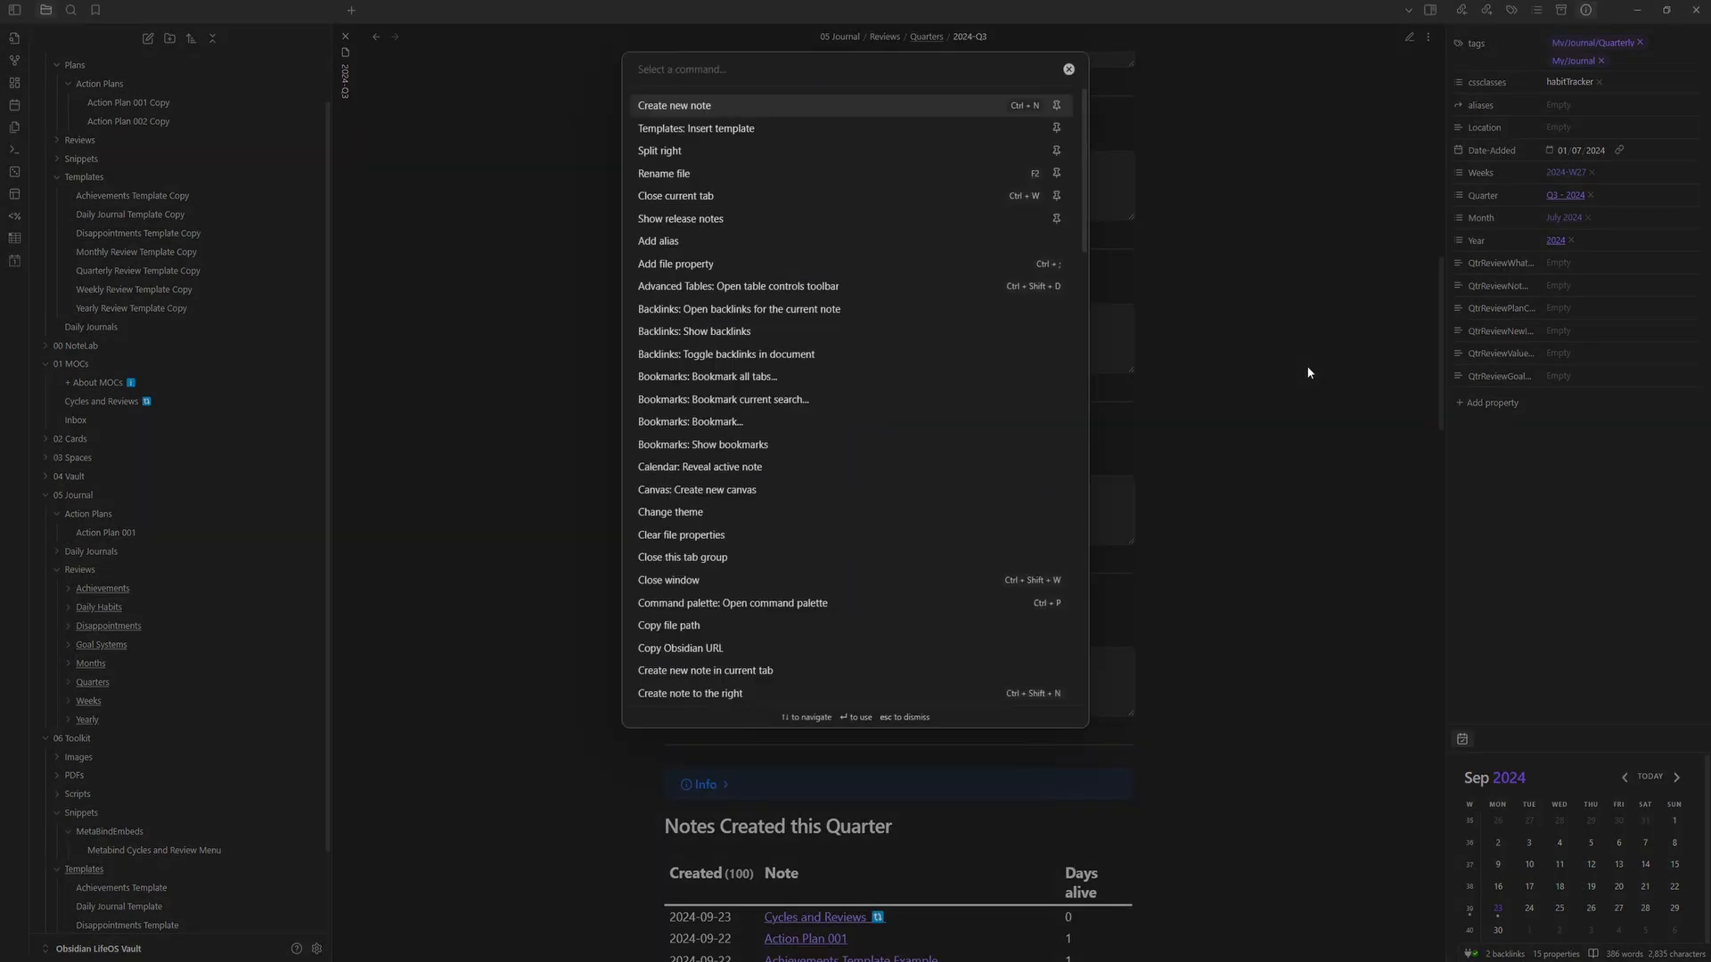
type("period")
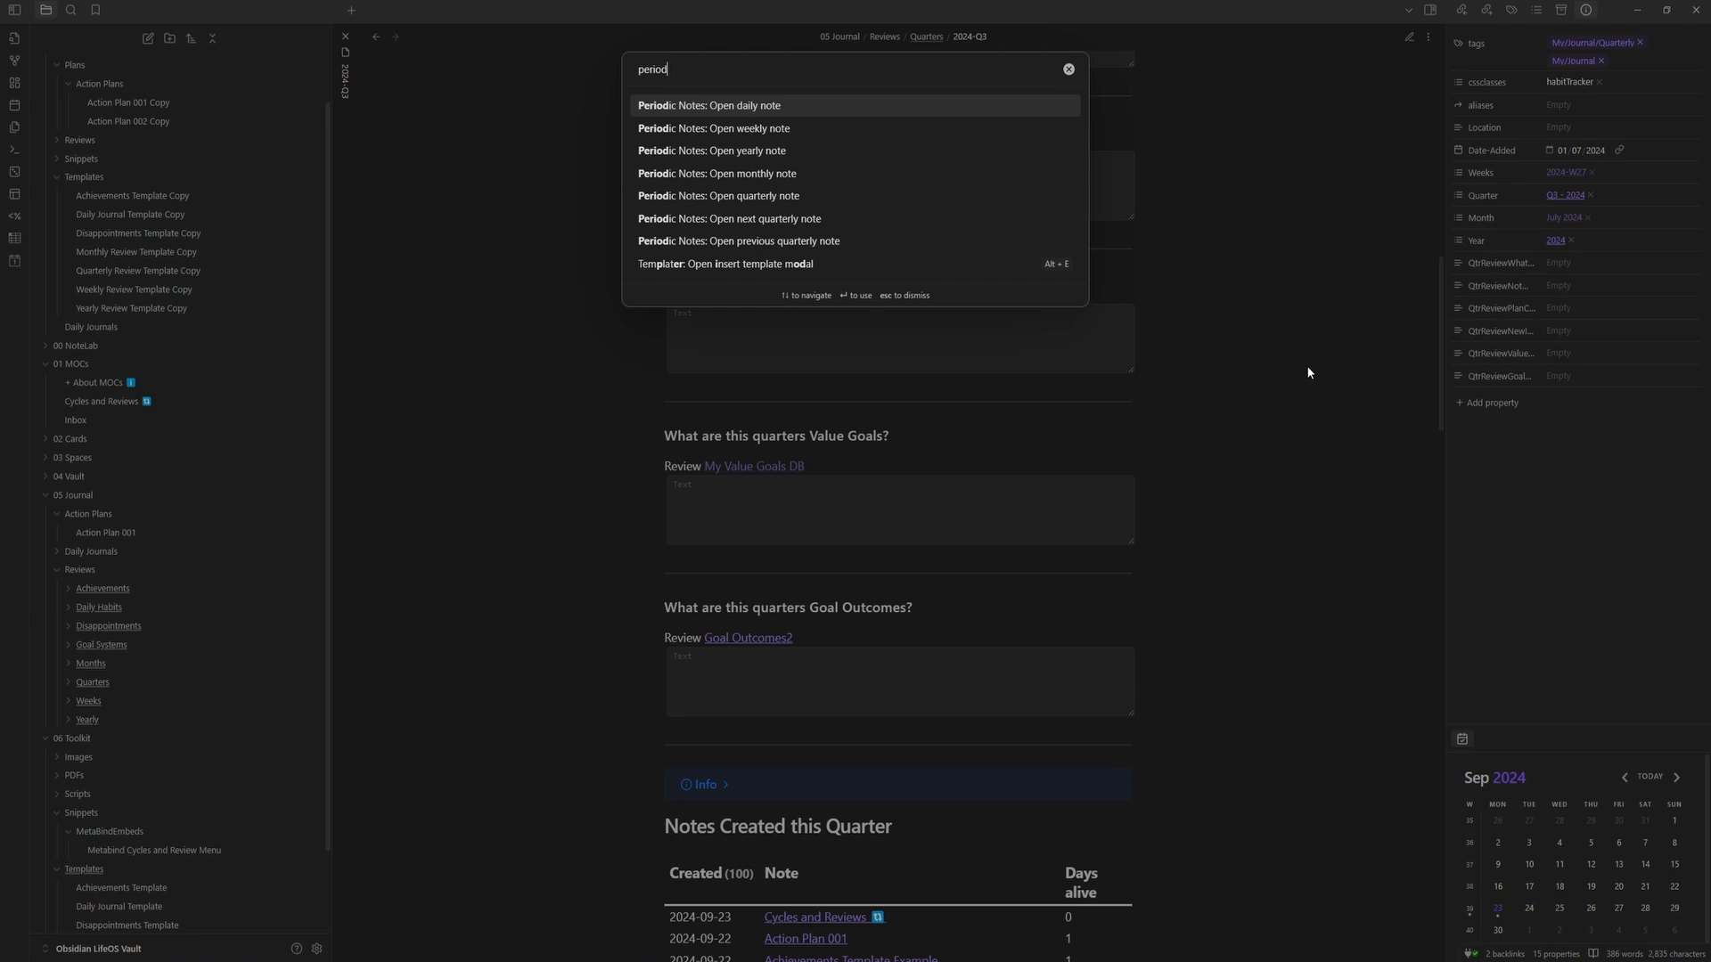
left_click(758, 151)
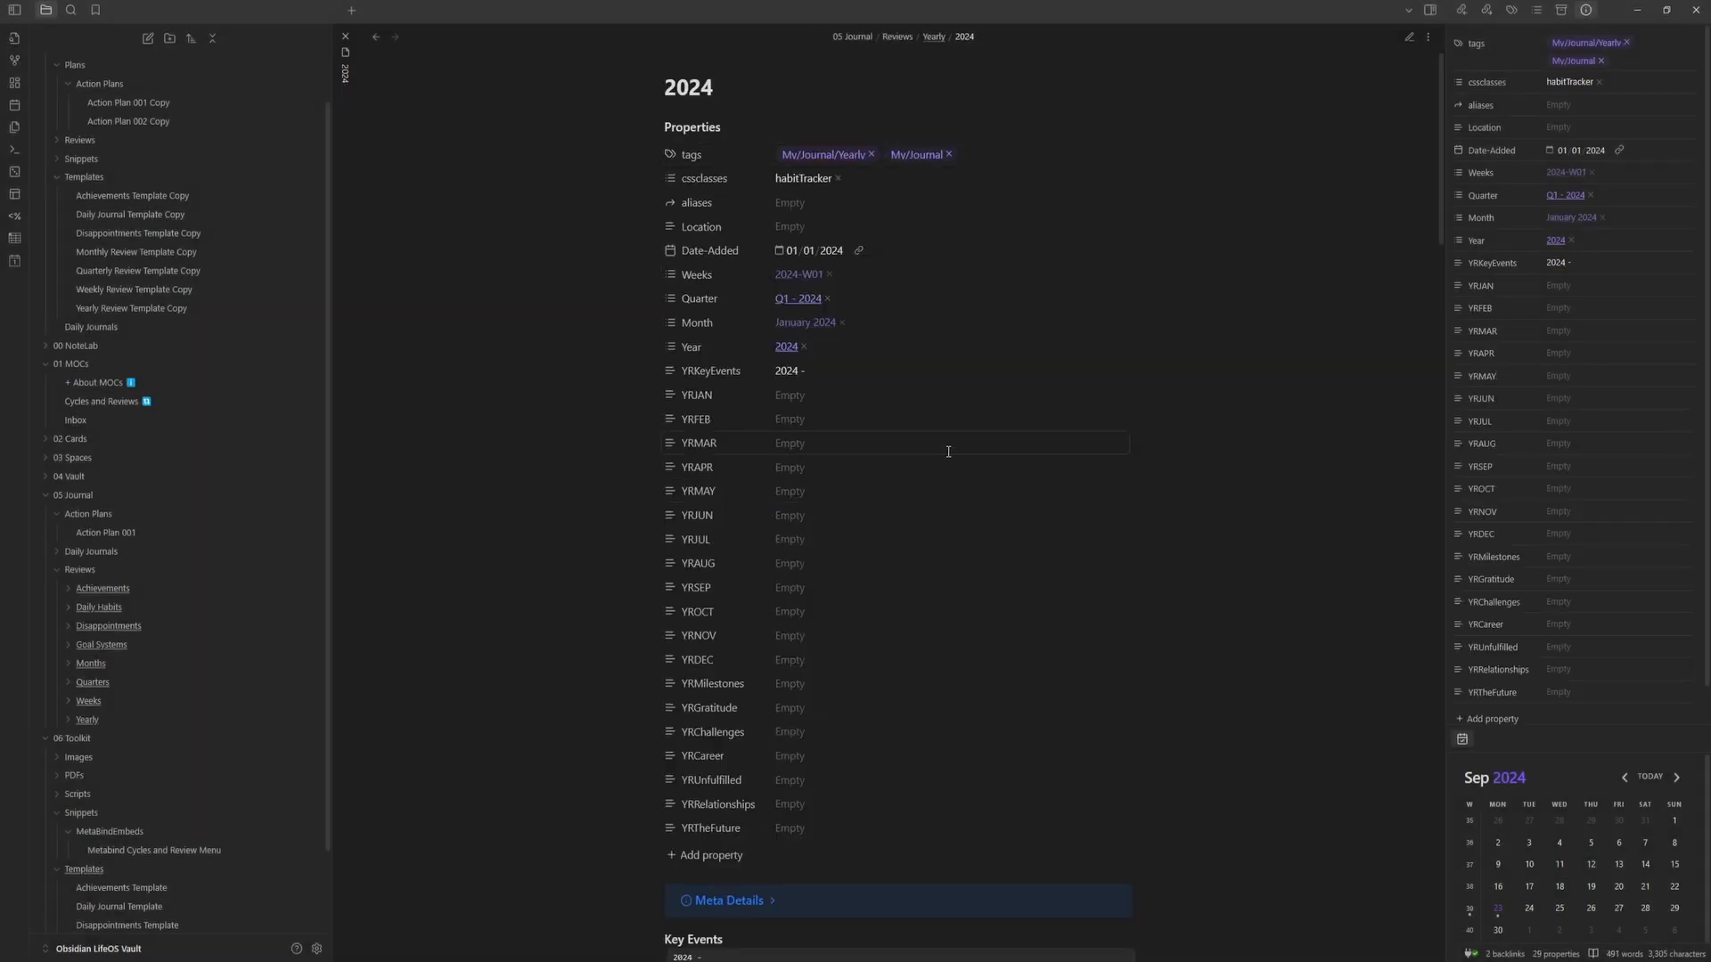
scroll(941, 447, "down", 3)
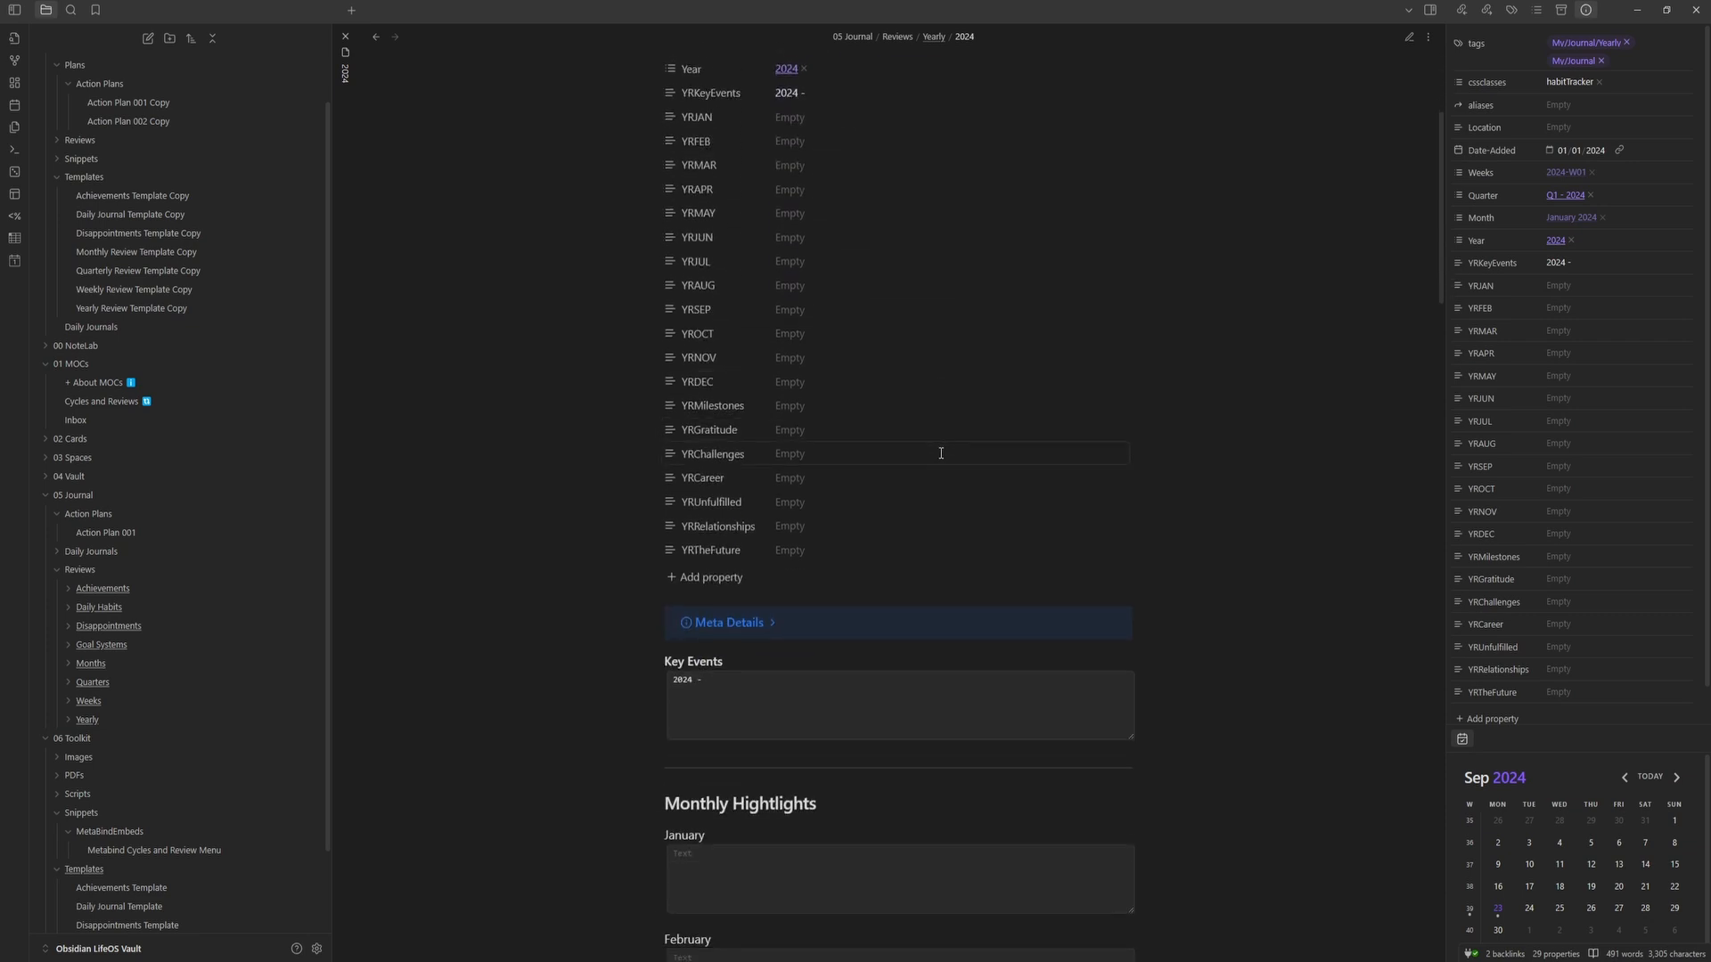
scroll(941, 454, "up", 3)
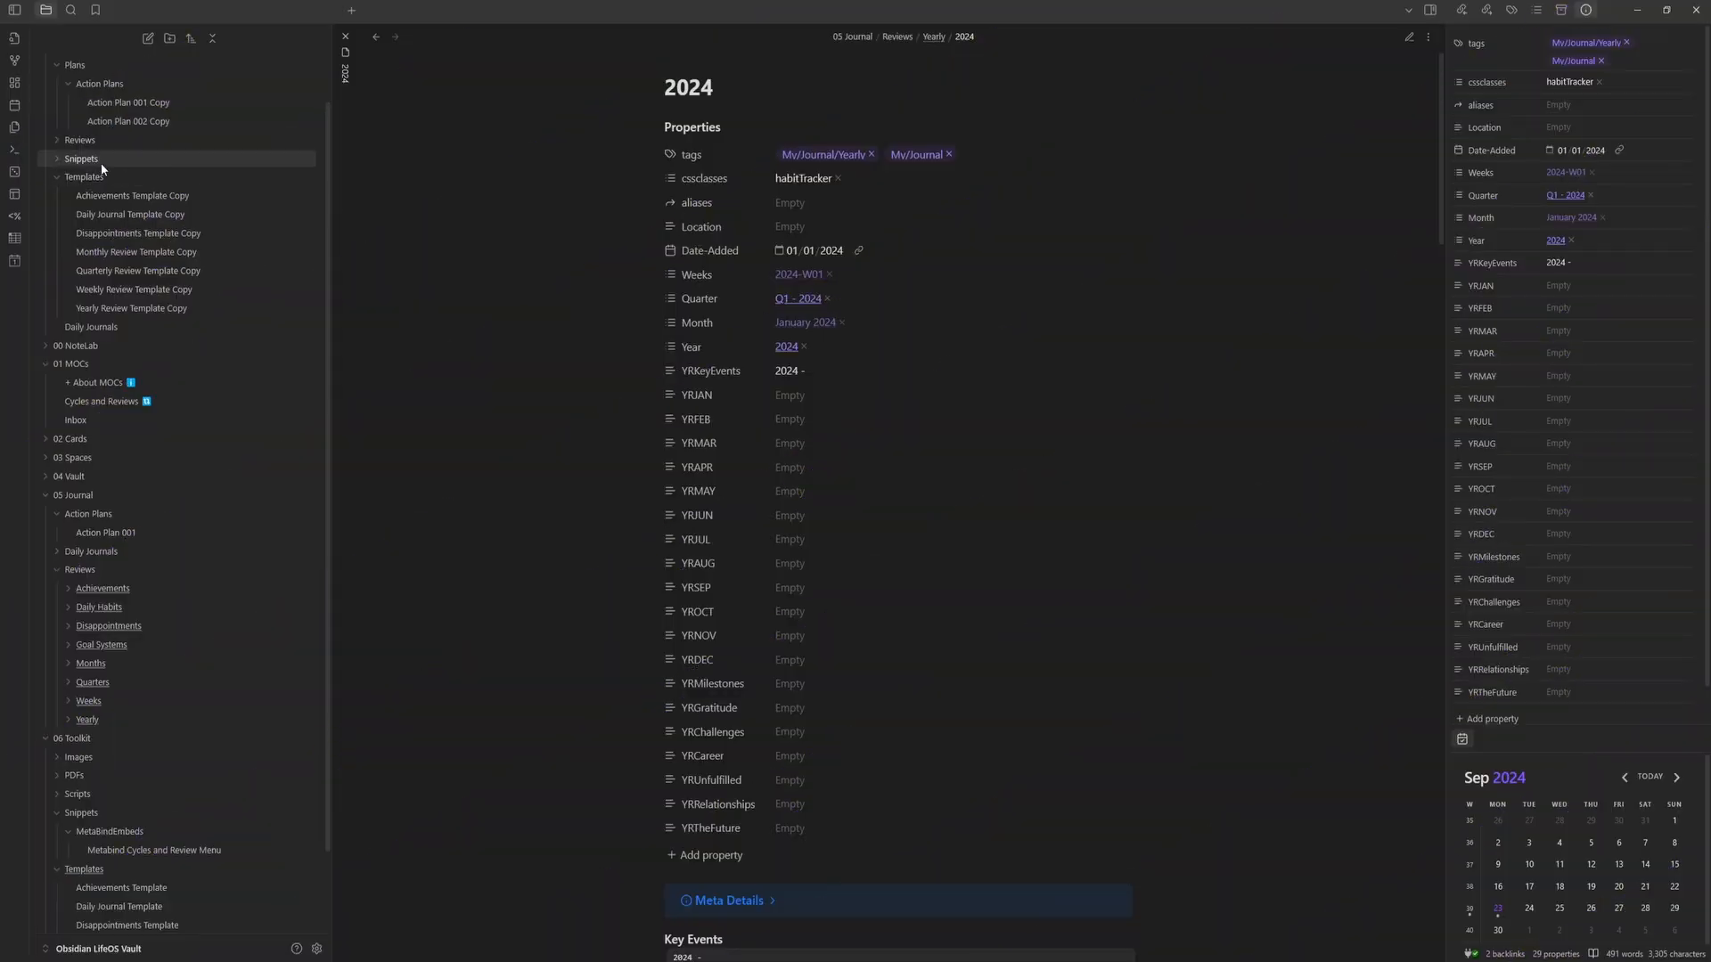
- Open MetaBind Habit Tracker Reference Copy from Snippets/MetaBindEmbeds as the only note, closing the 2024 note and collapsing both sidebars
left_click(69, 159)
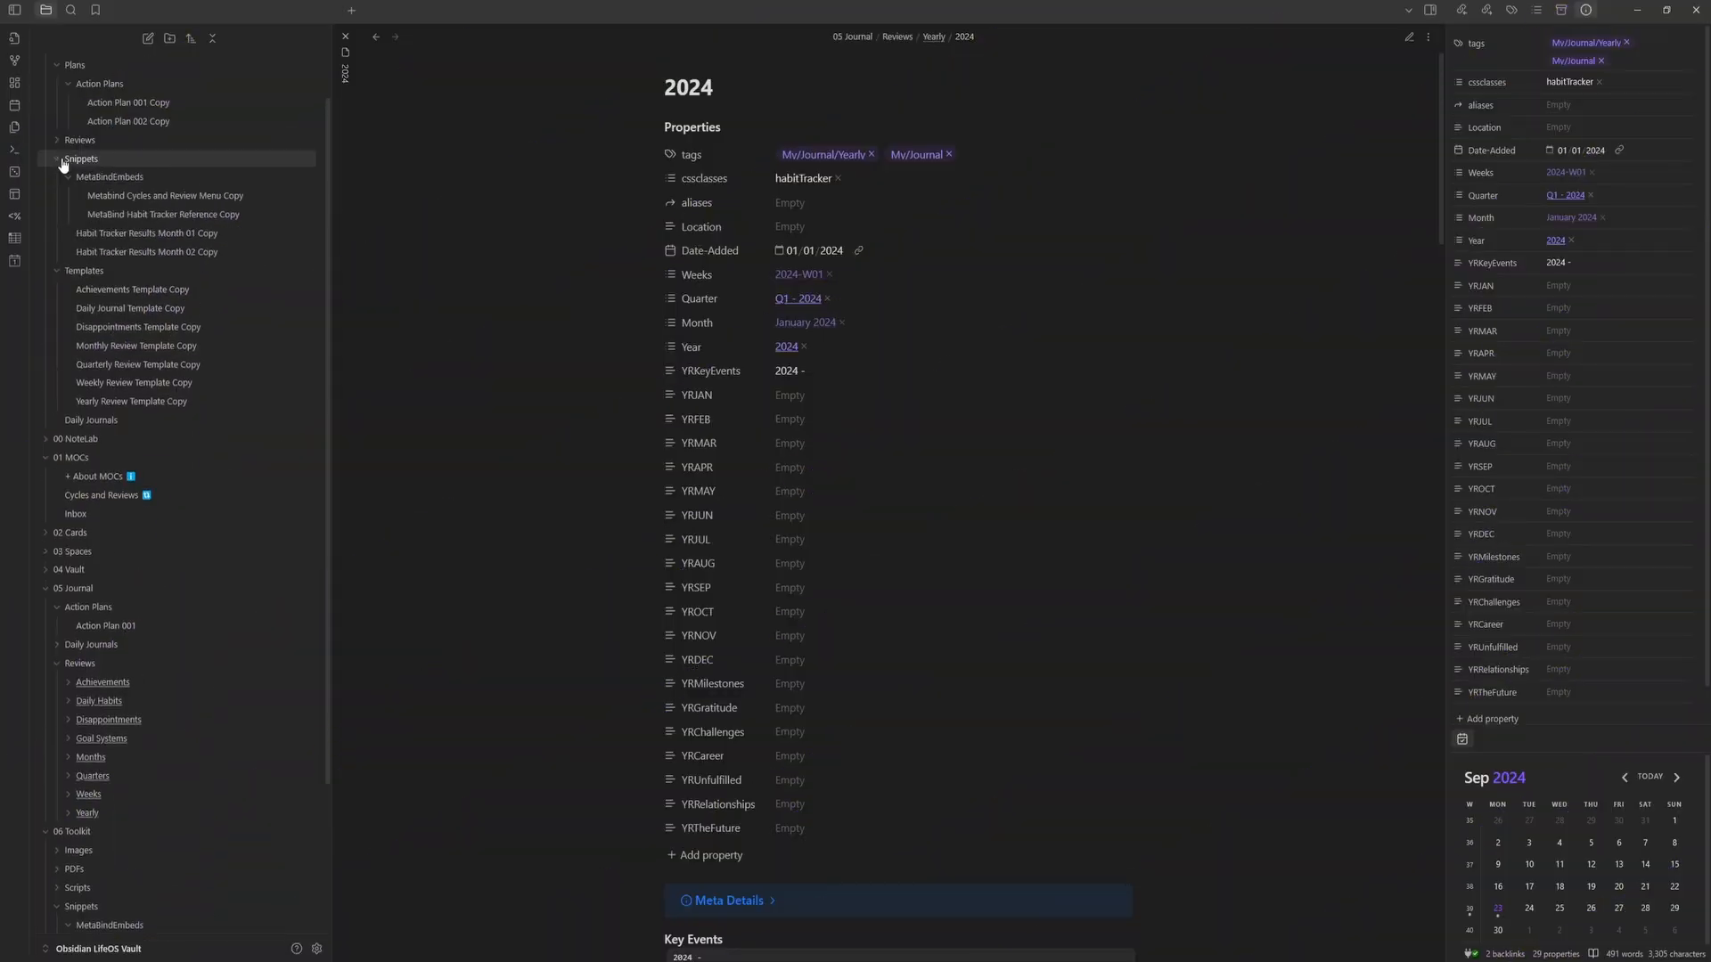
left_click(190, 215, "ctrl+alt")
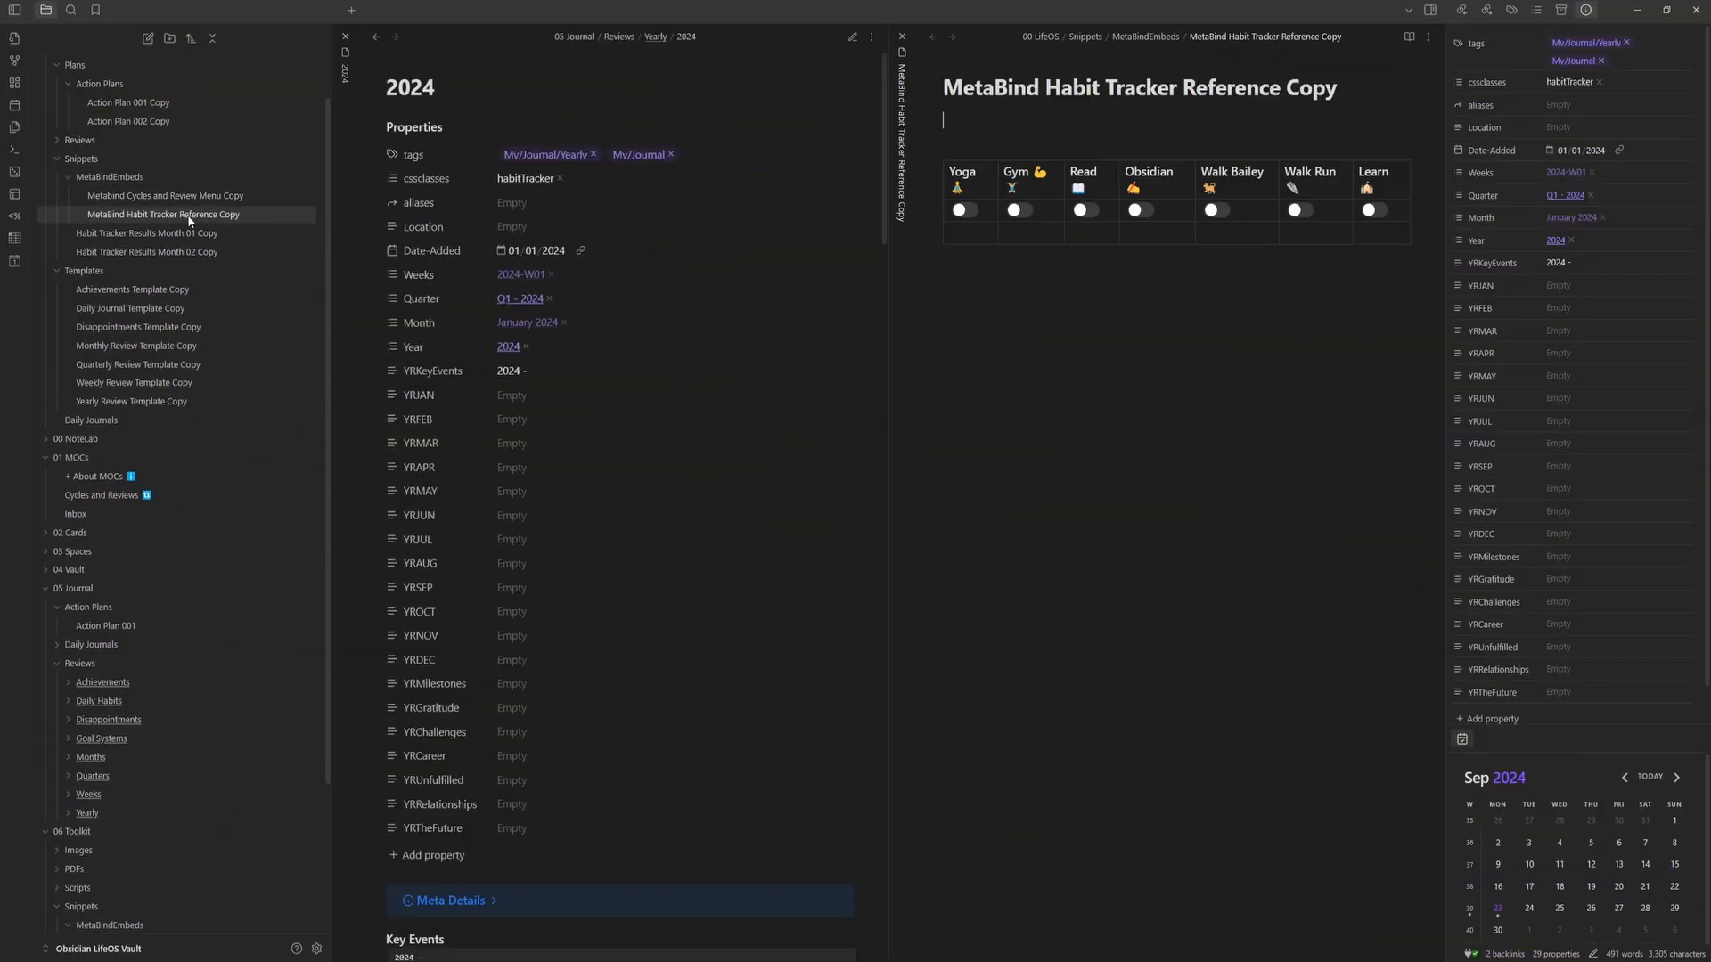
left_click(345, 37)
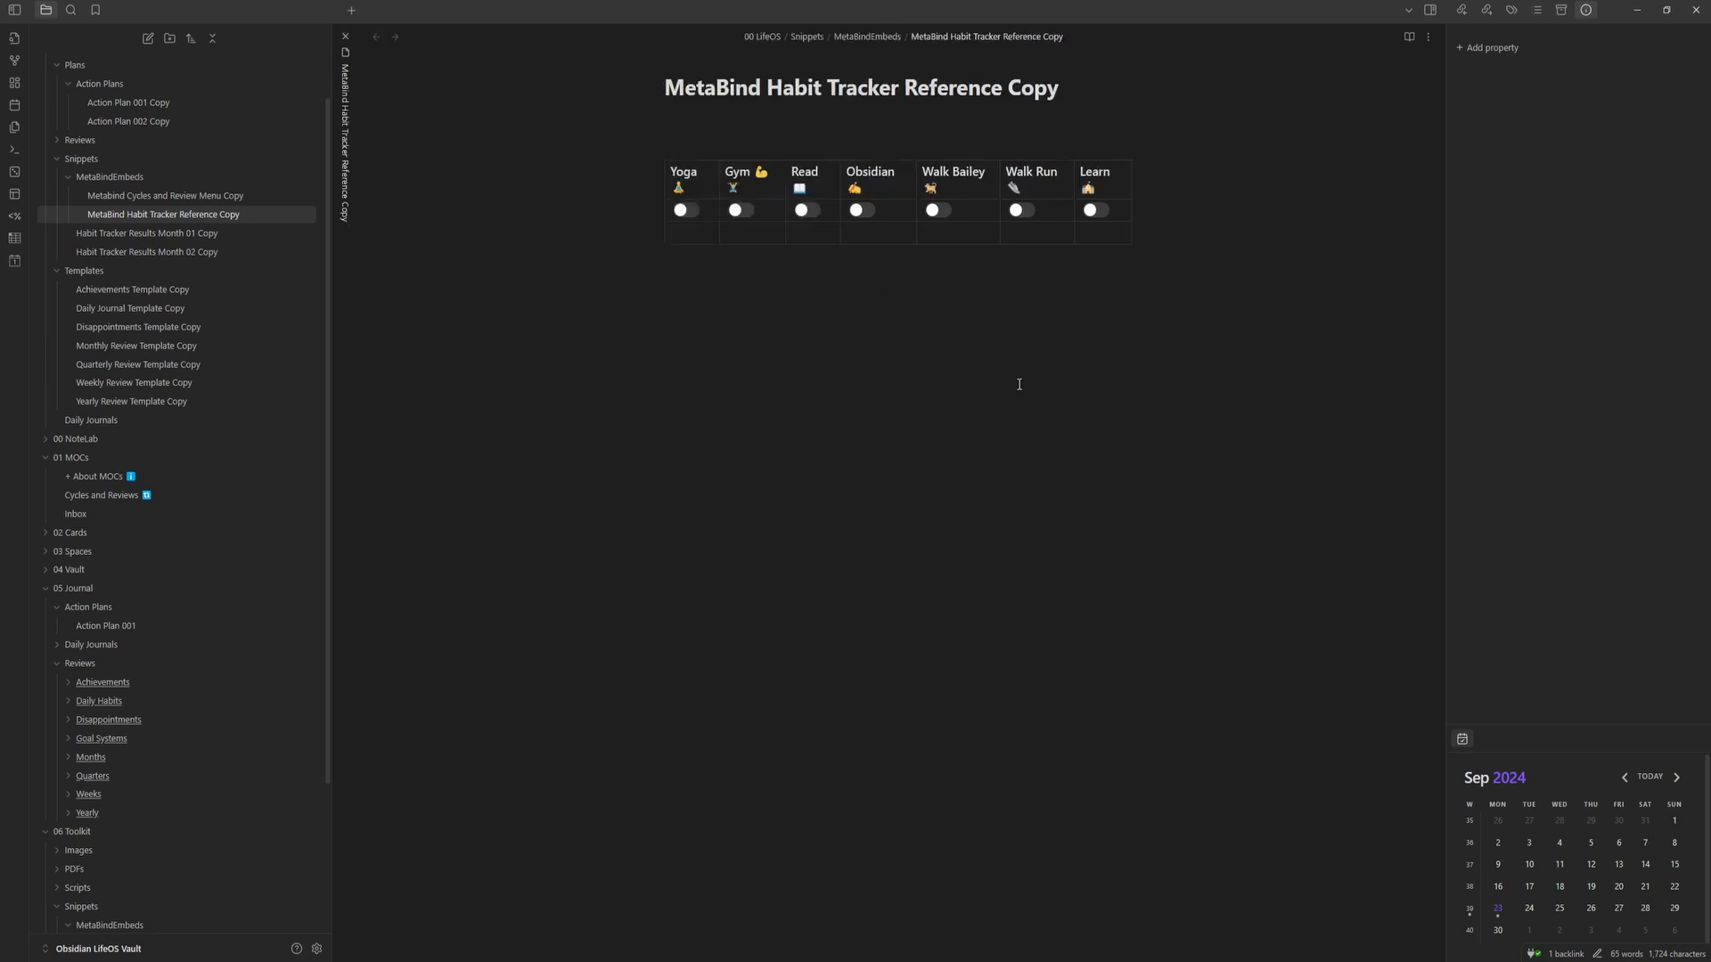
left_click(14, 10)
left_click(1431, 9)
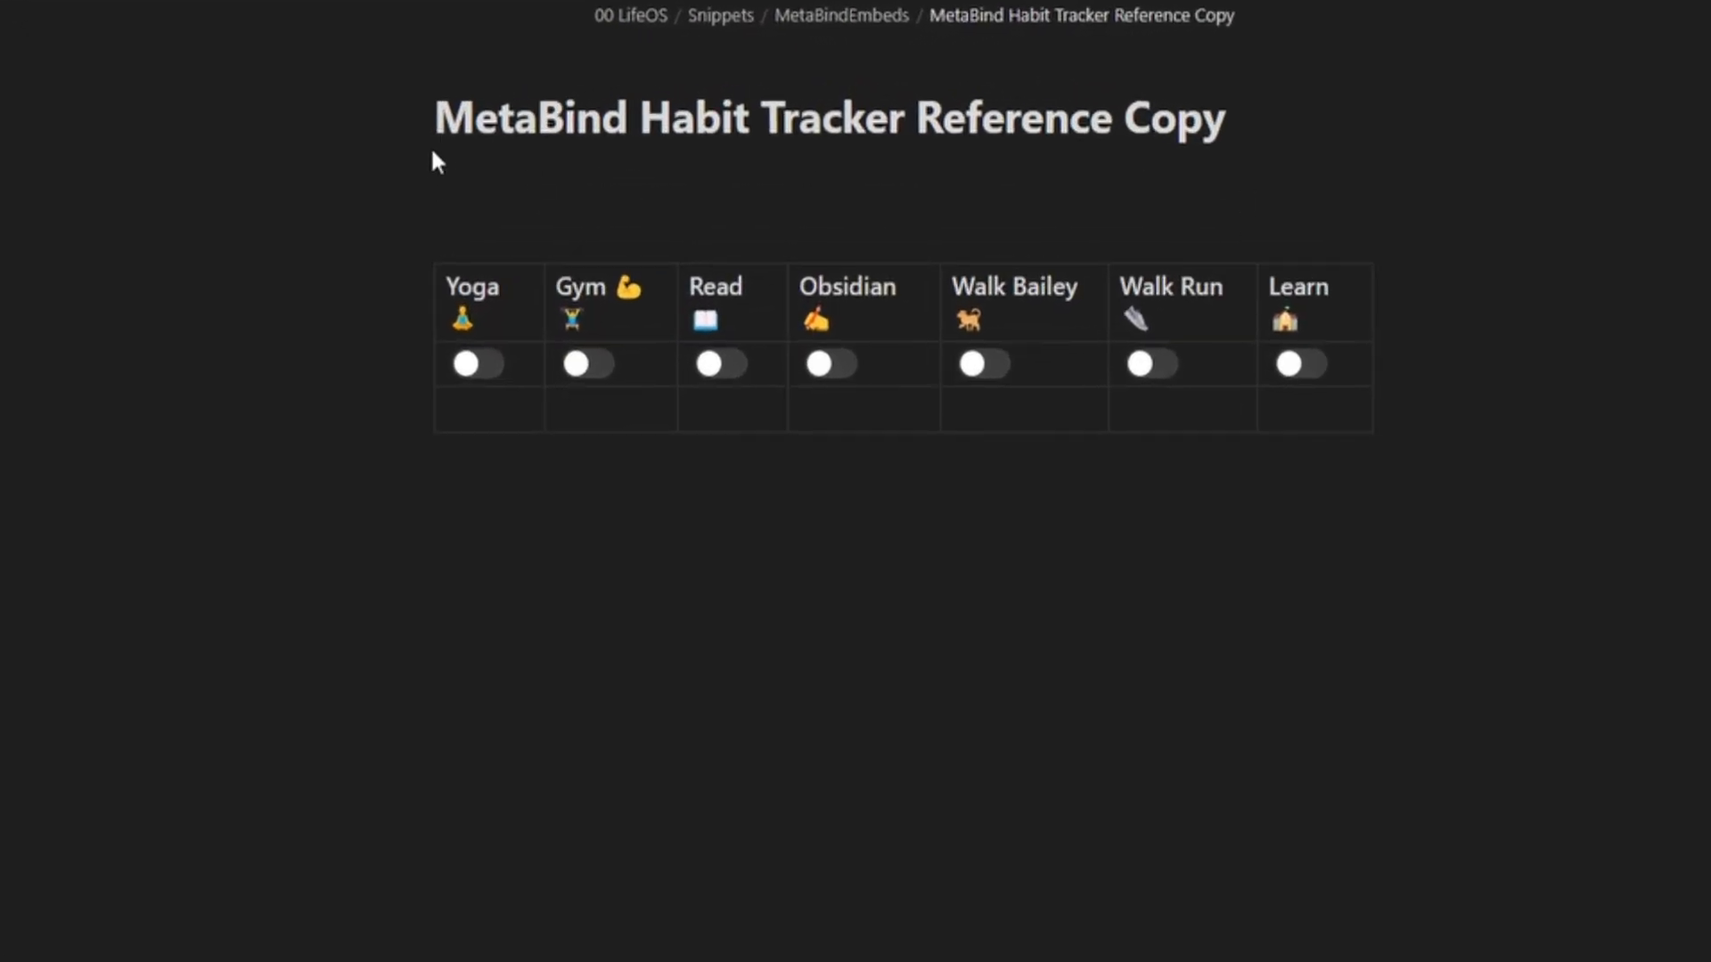
- Show the habit tracker note's source and examine each habit's toggle INPUT code, especially the HabitYoga property reference
left_click_drag(443, 118, 1245, 118)
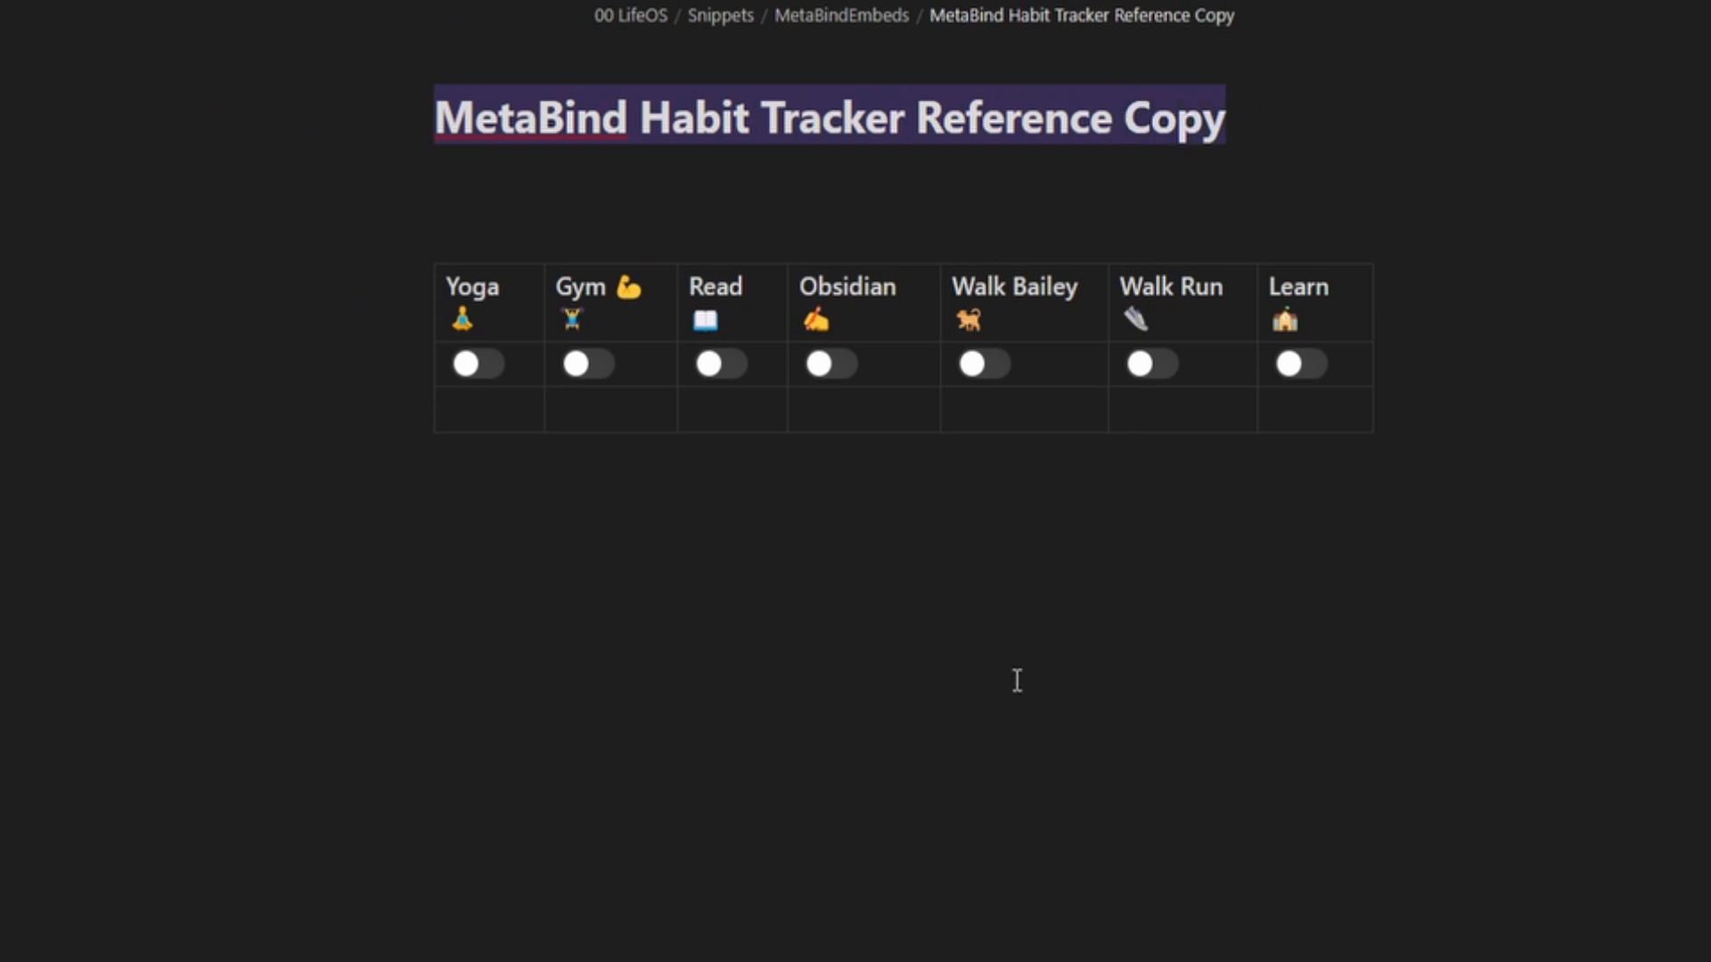
left_click(989, 757)
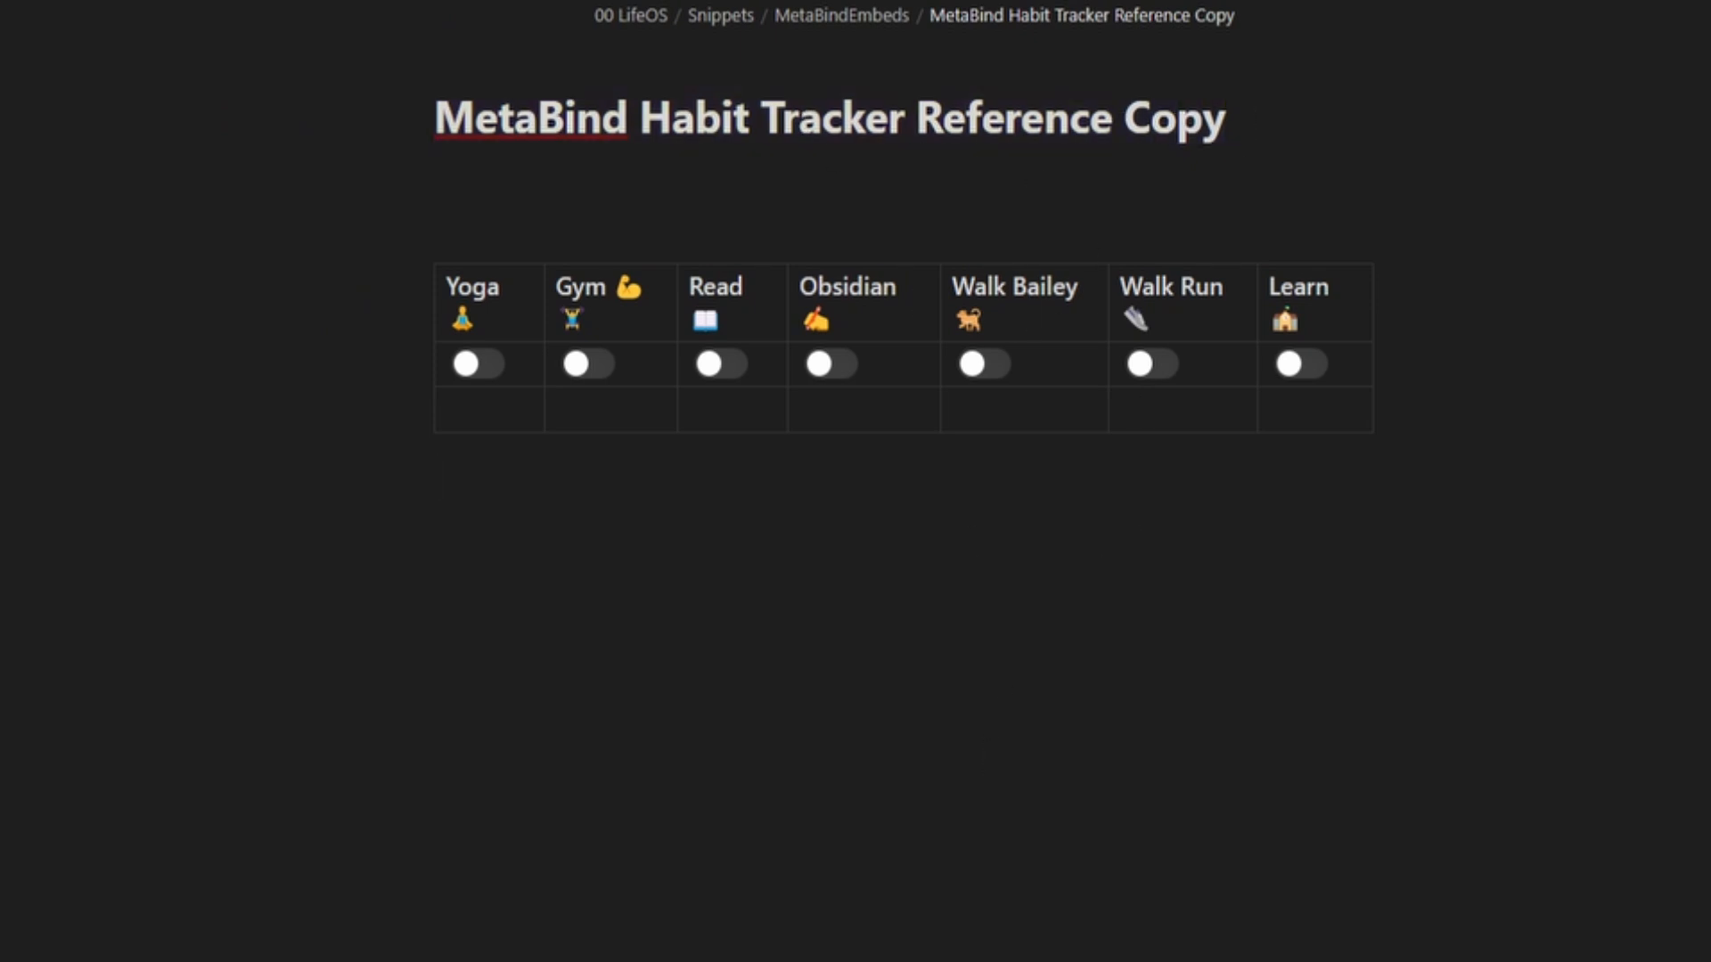
key("ctrl+e")
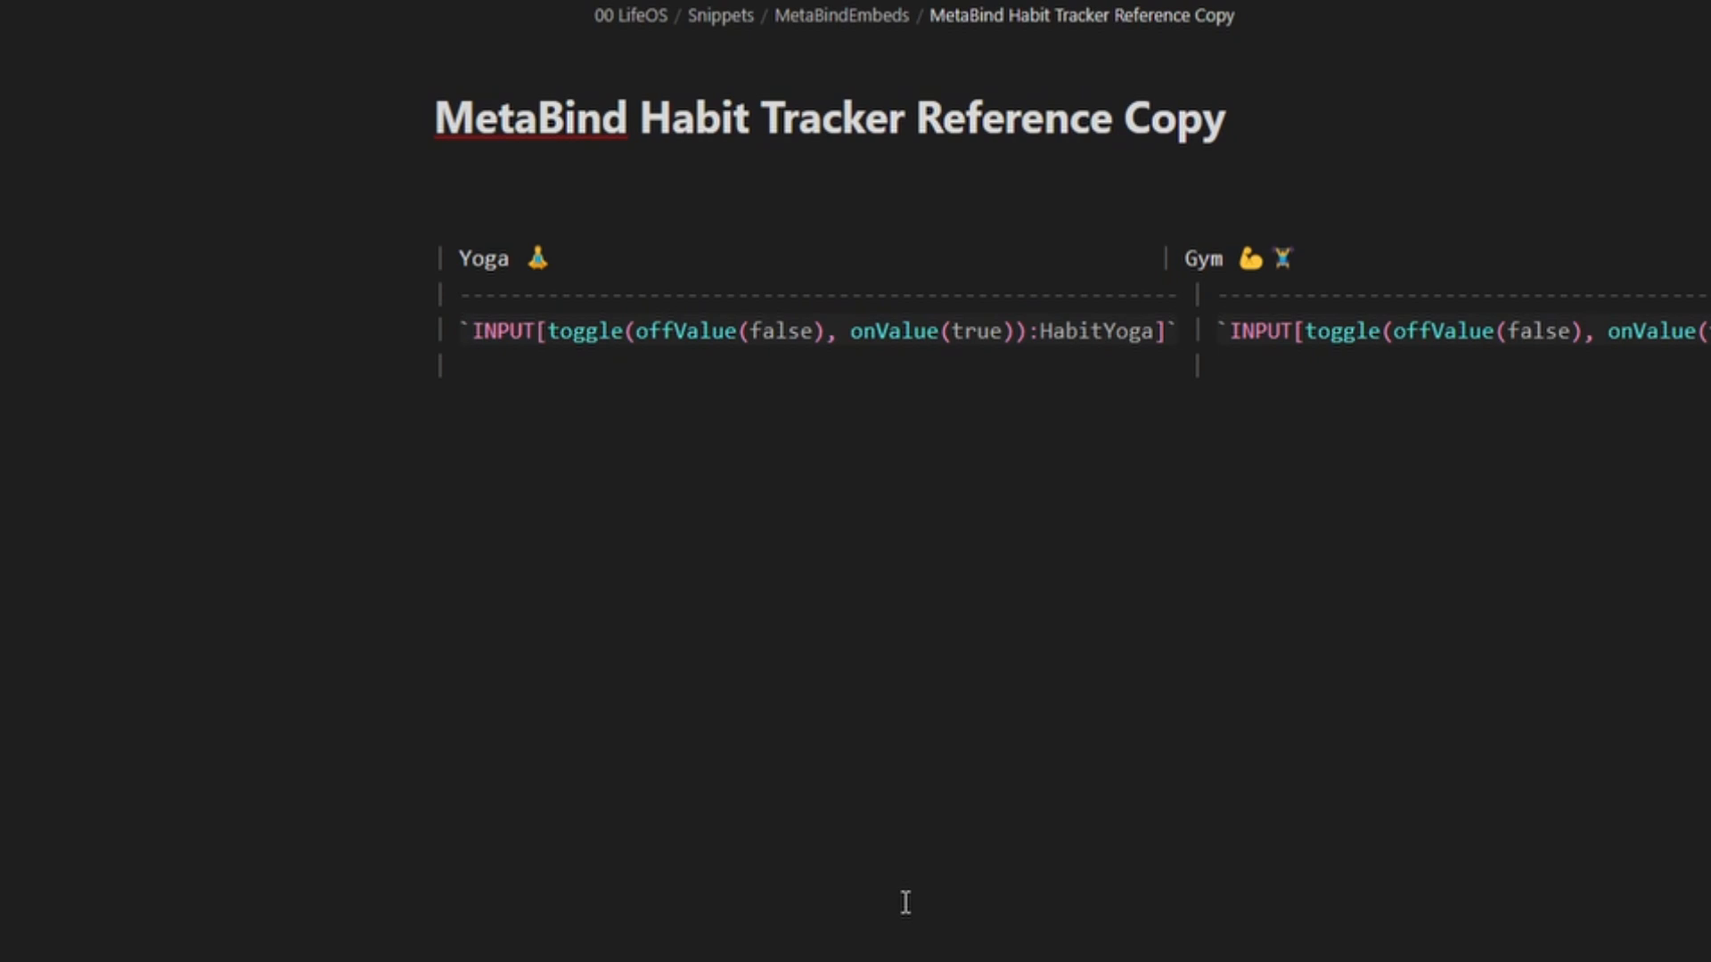
scroll(855, 329, "right", 10)
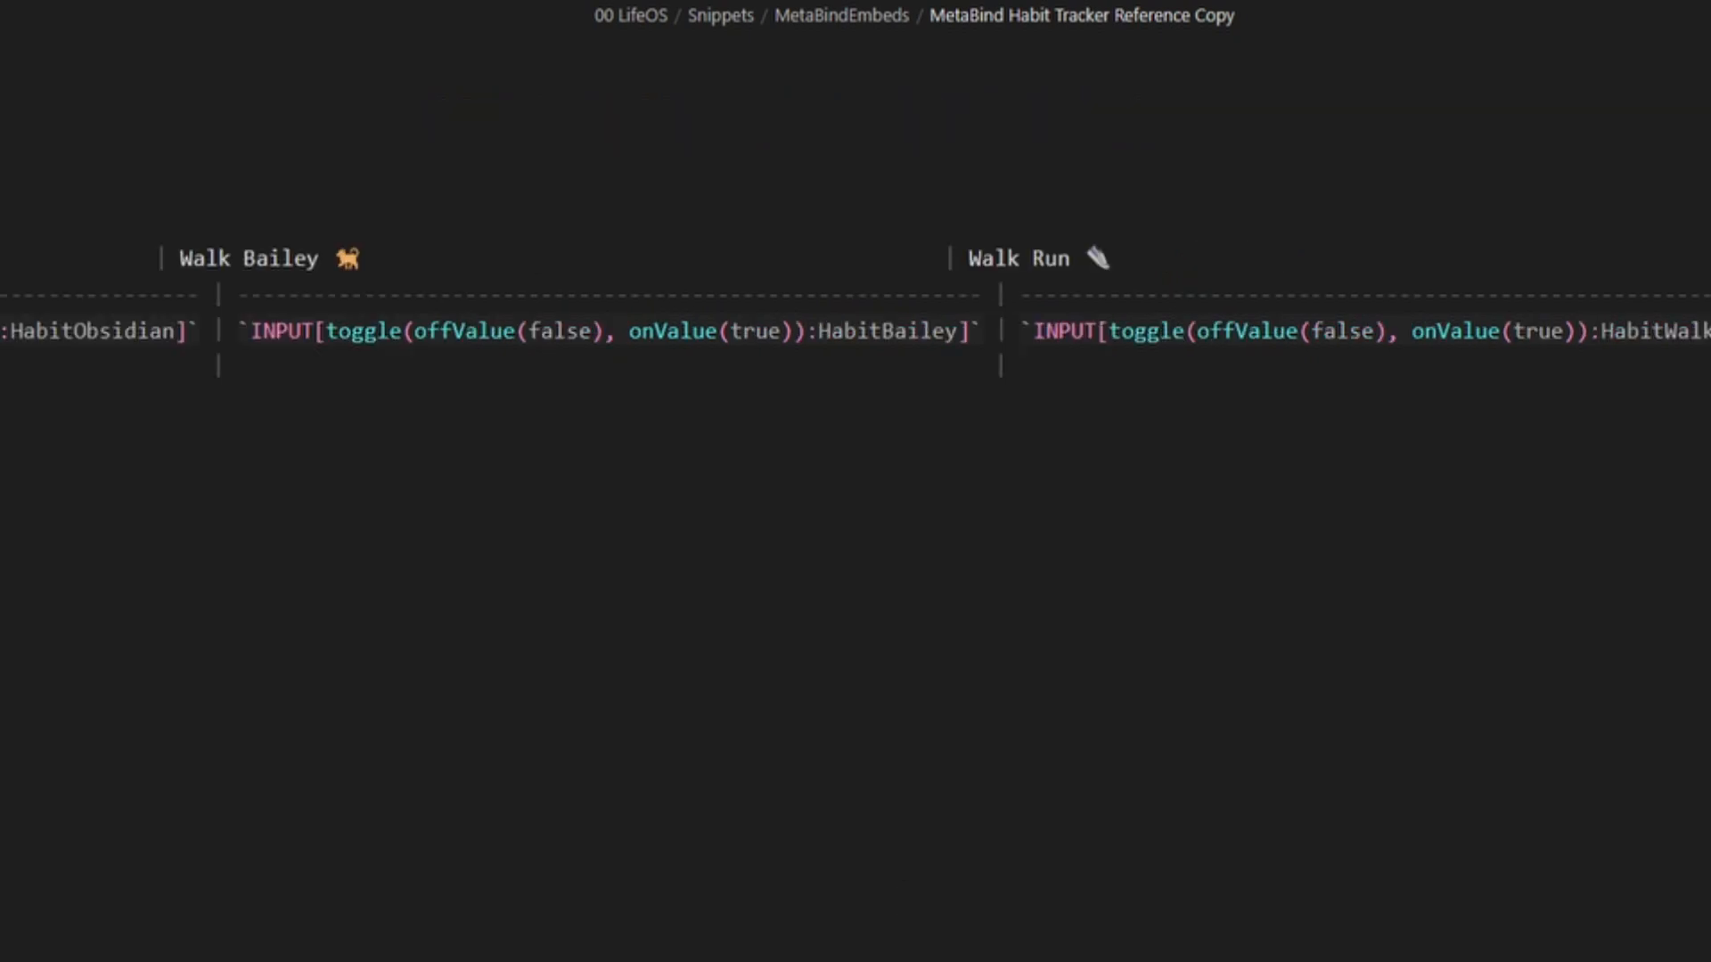
scroll(855, 330, "left", 10)
scroll(685, 455, "right", 10)
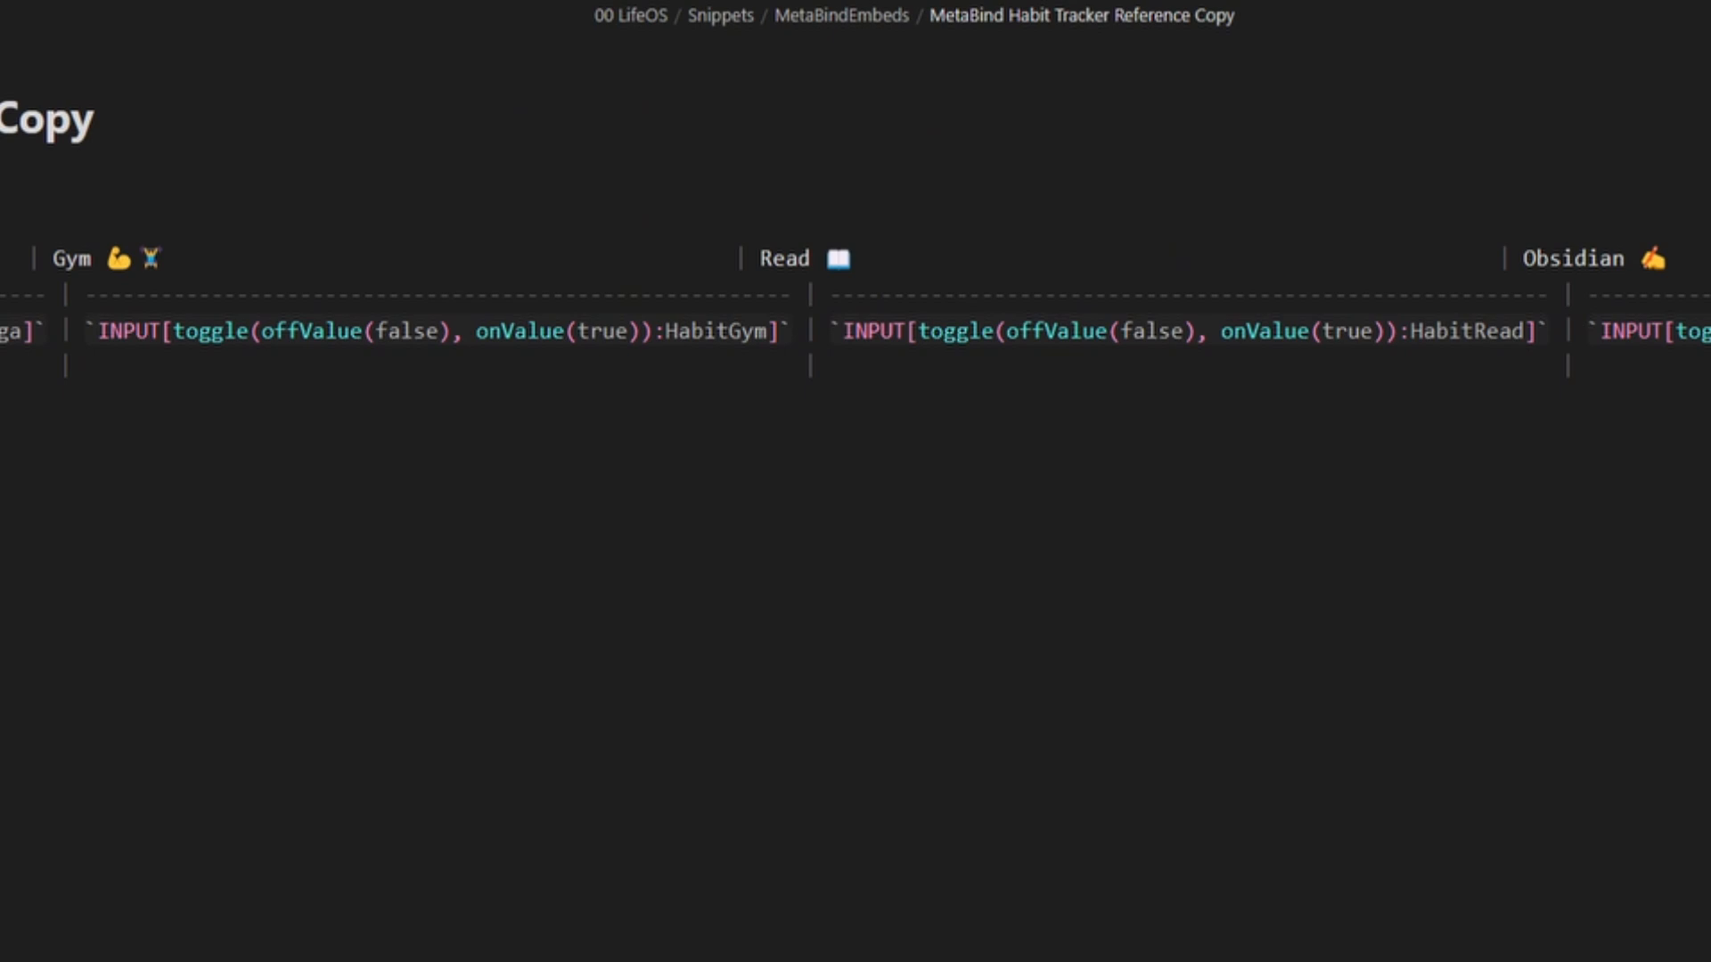
left_click_drag(452, 194, 95, 194)
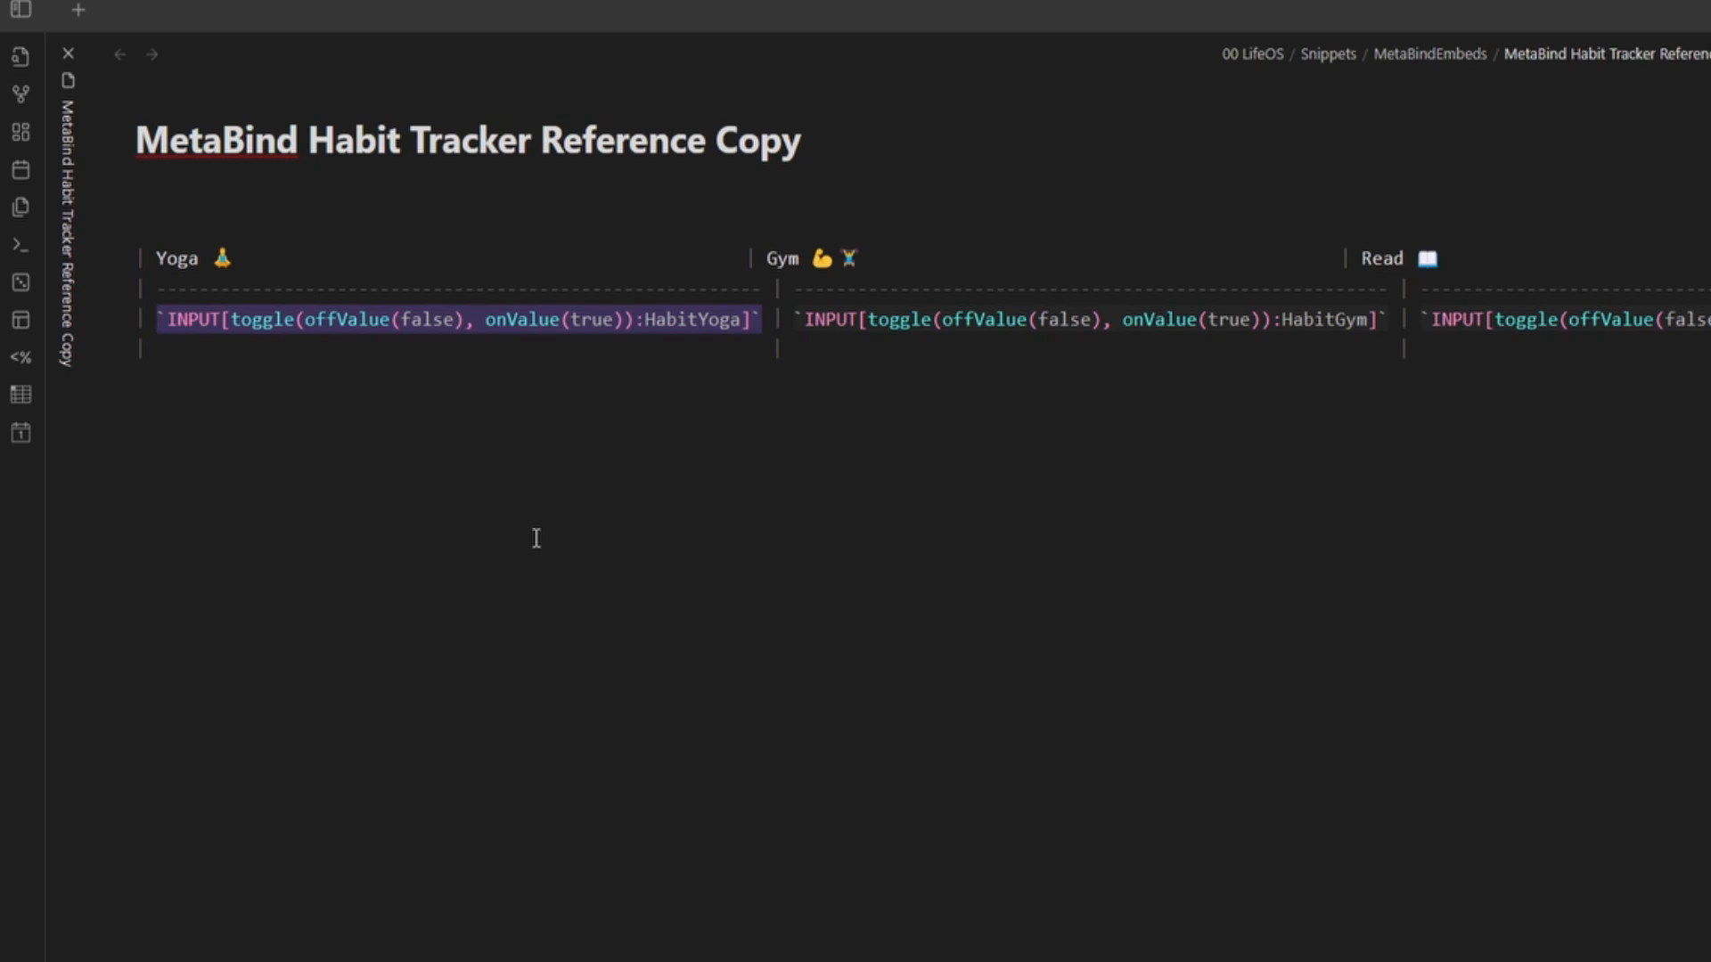
left_click(613, 348)
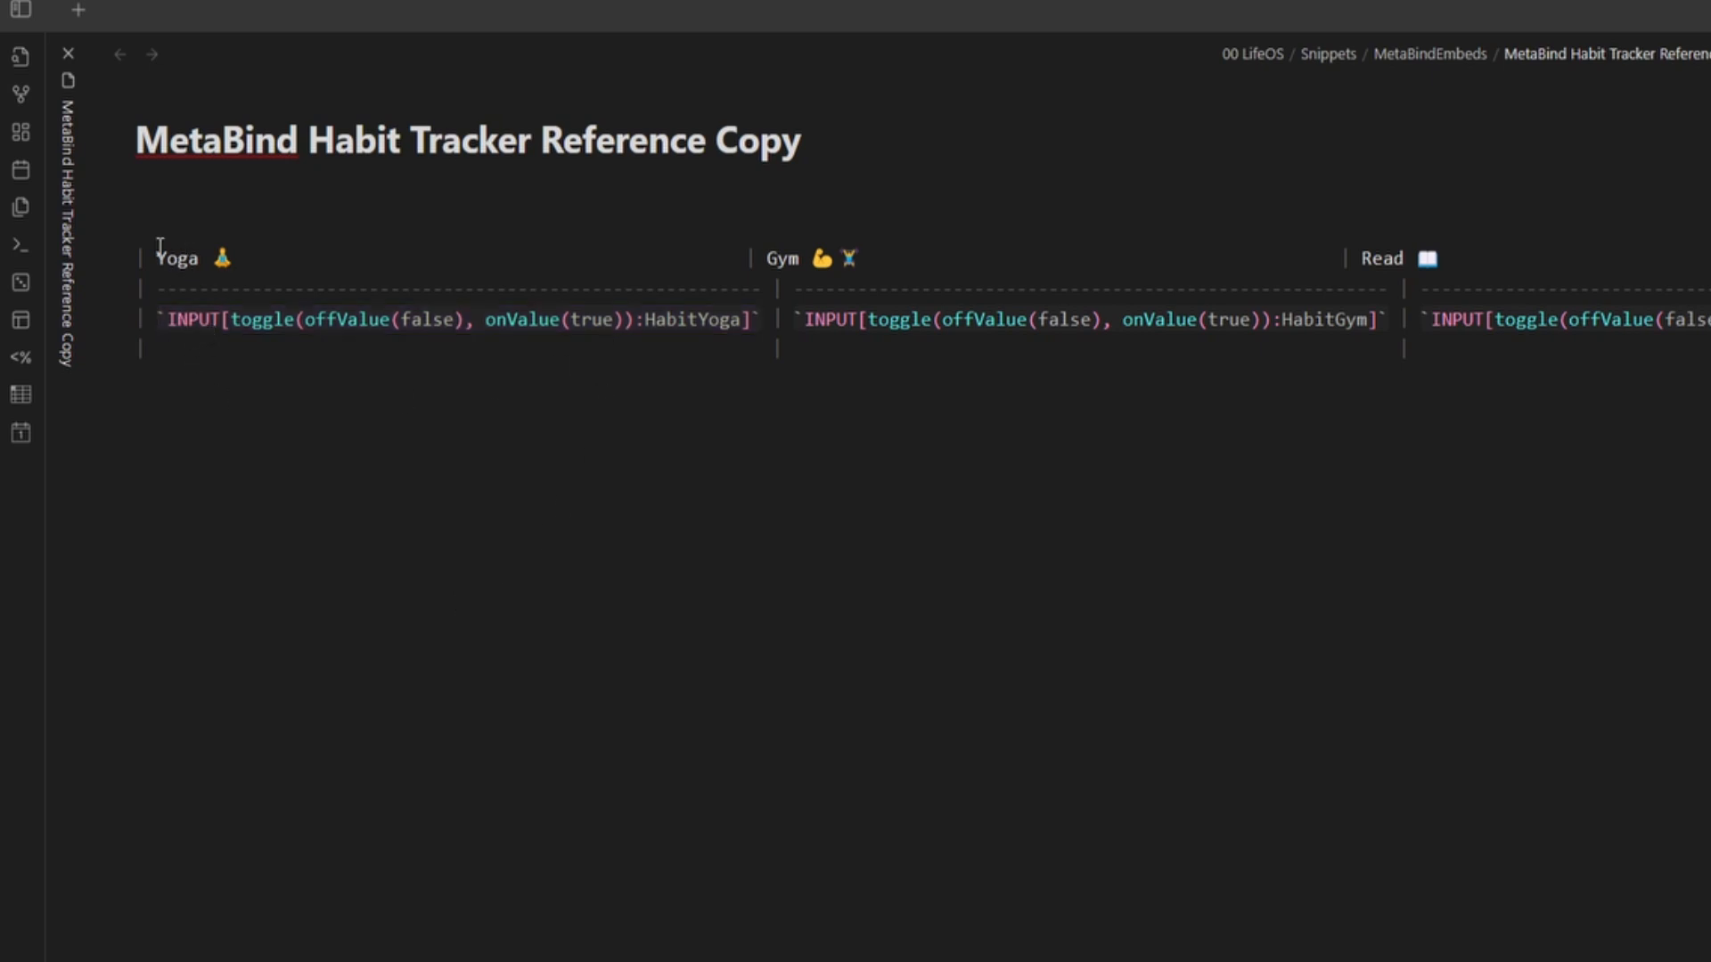
double_click(426, 319)
double_click(594, 319)
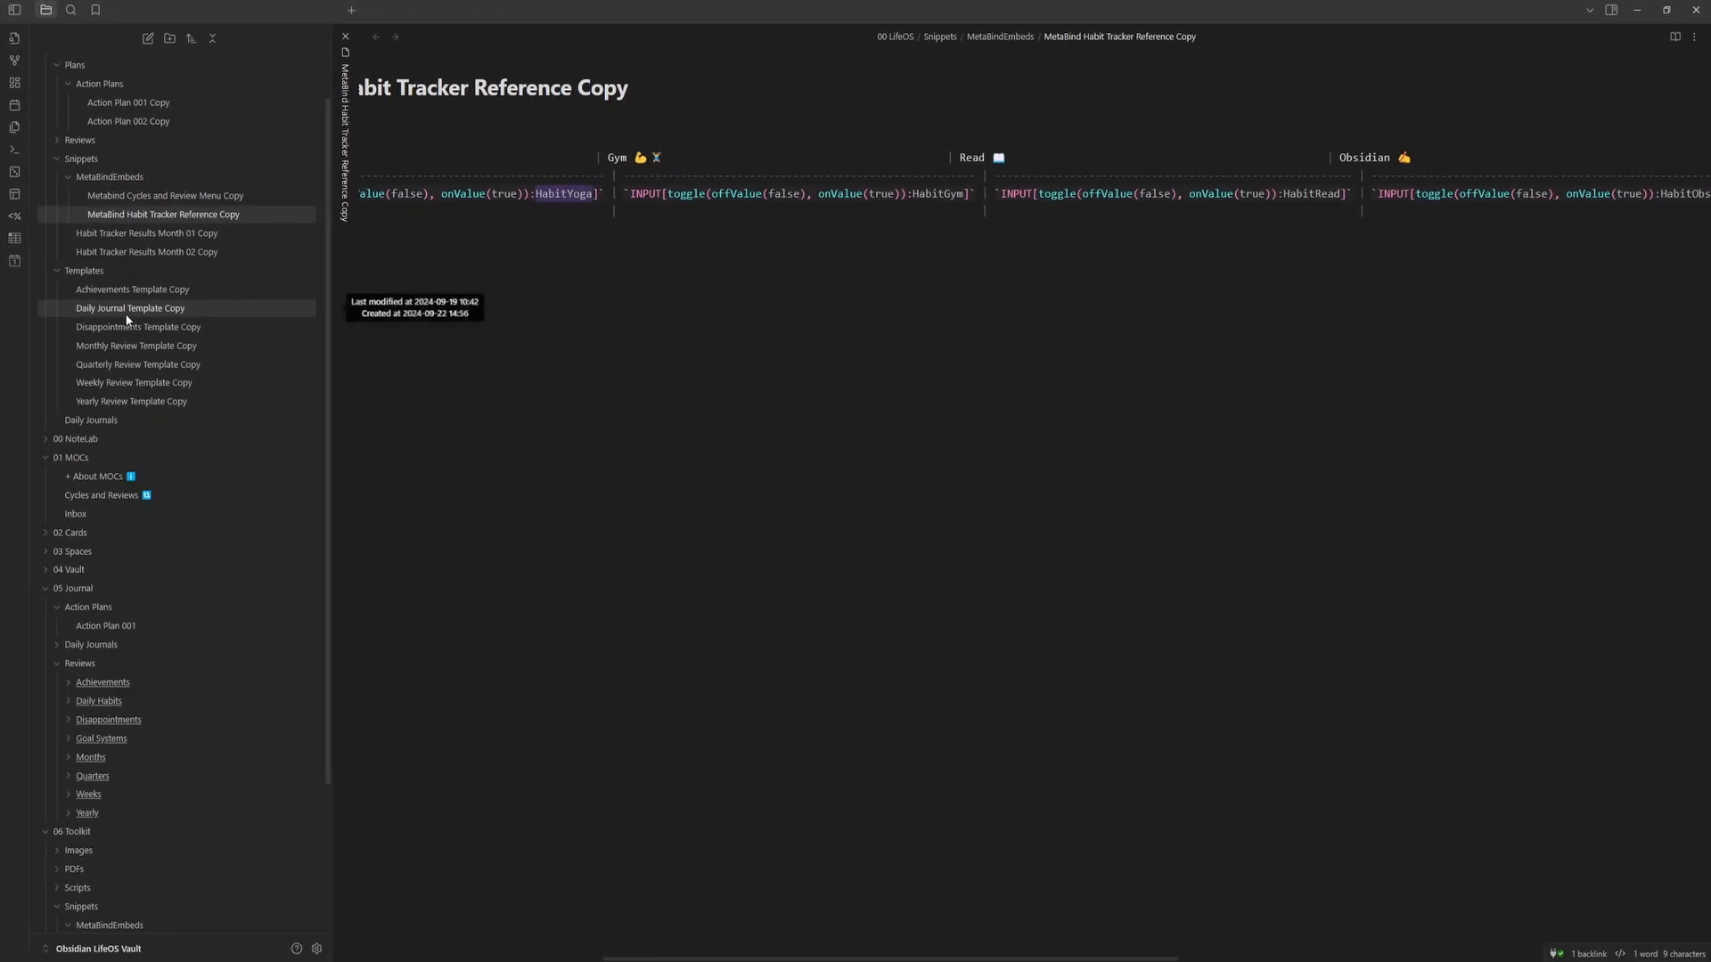
- Open Daily Journal Template Copy beside the habit tracker reference note and check the property type of HabitGym
left_click(126, 316, "ctrl+alt")
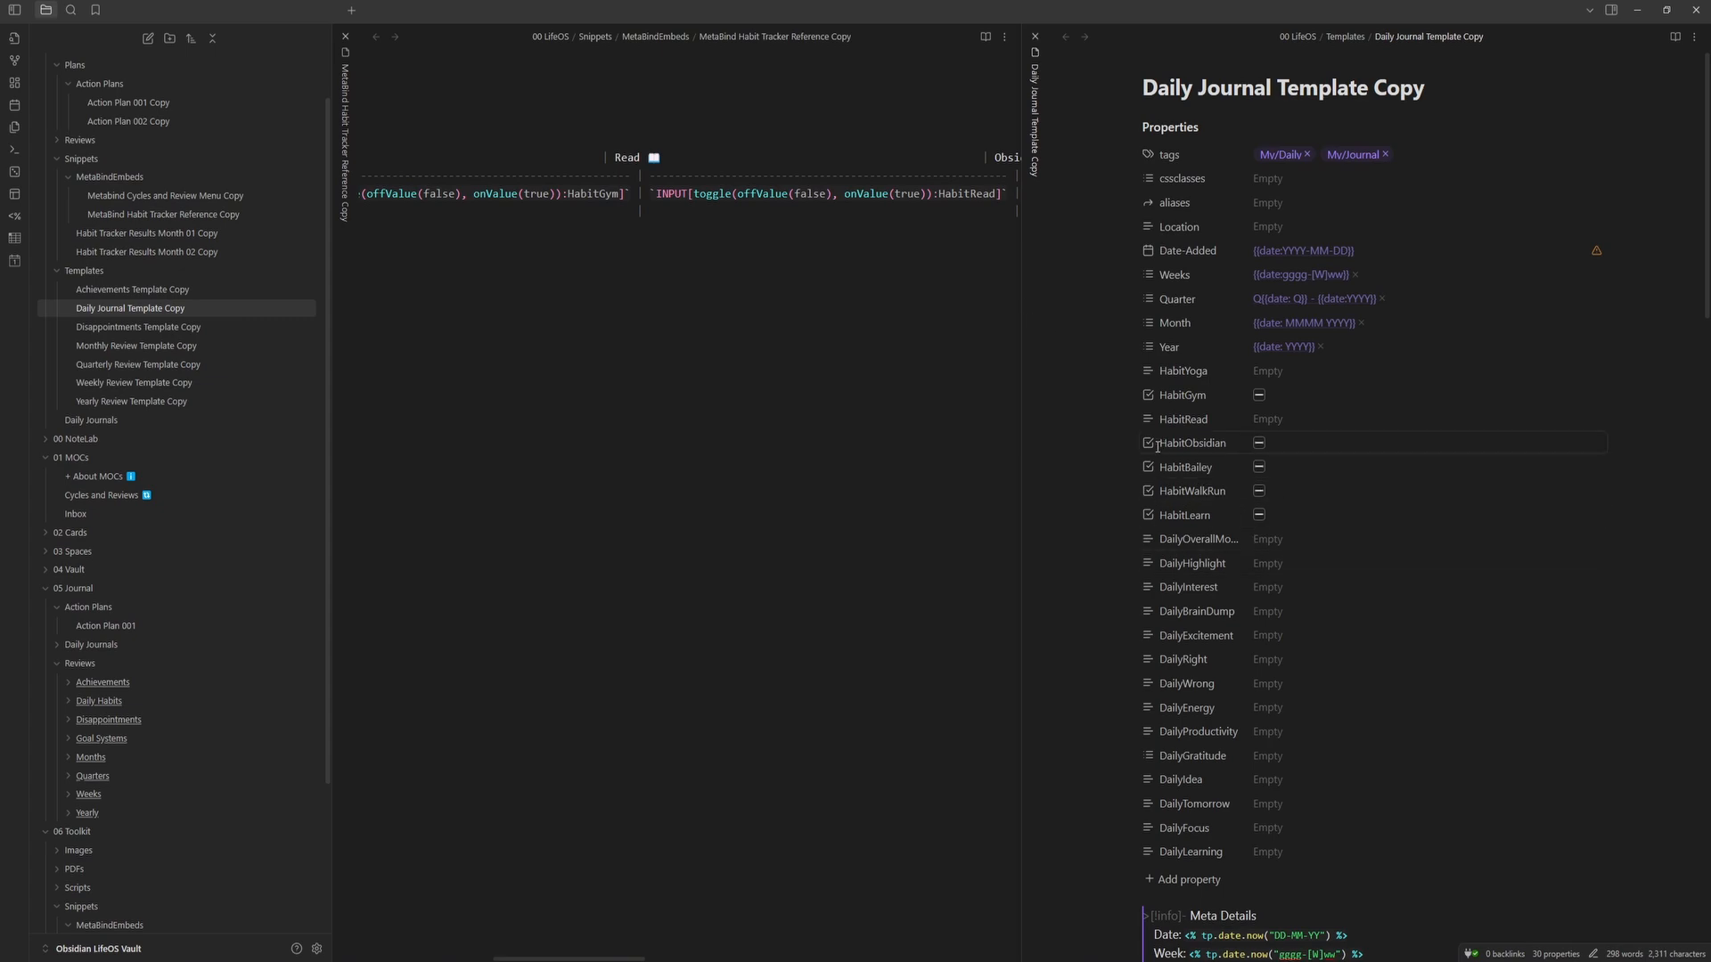
right_click(1149, 396)
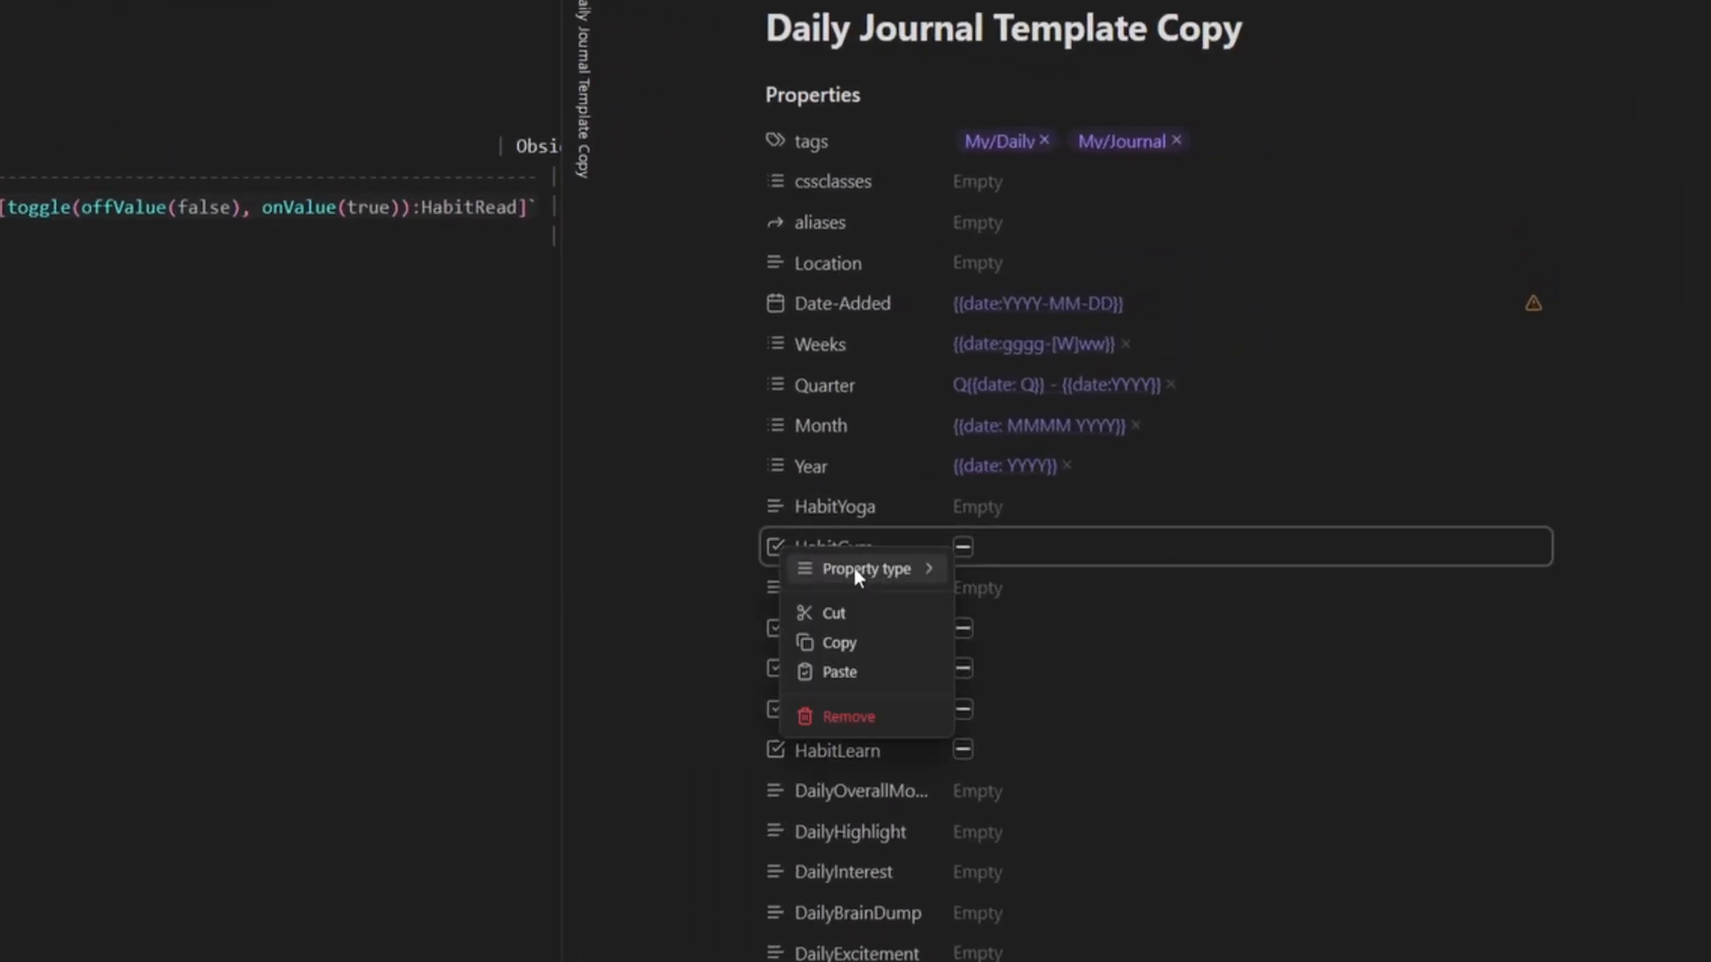
mouse_move(864, 572)
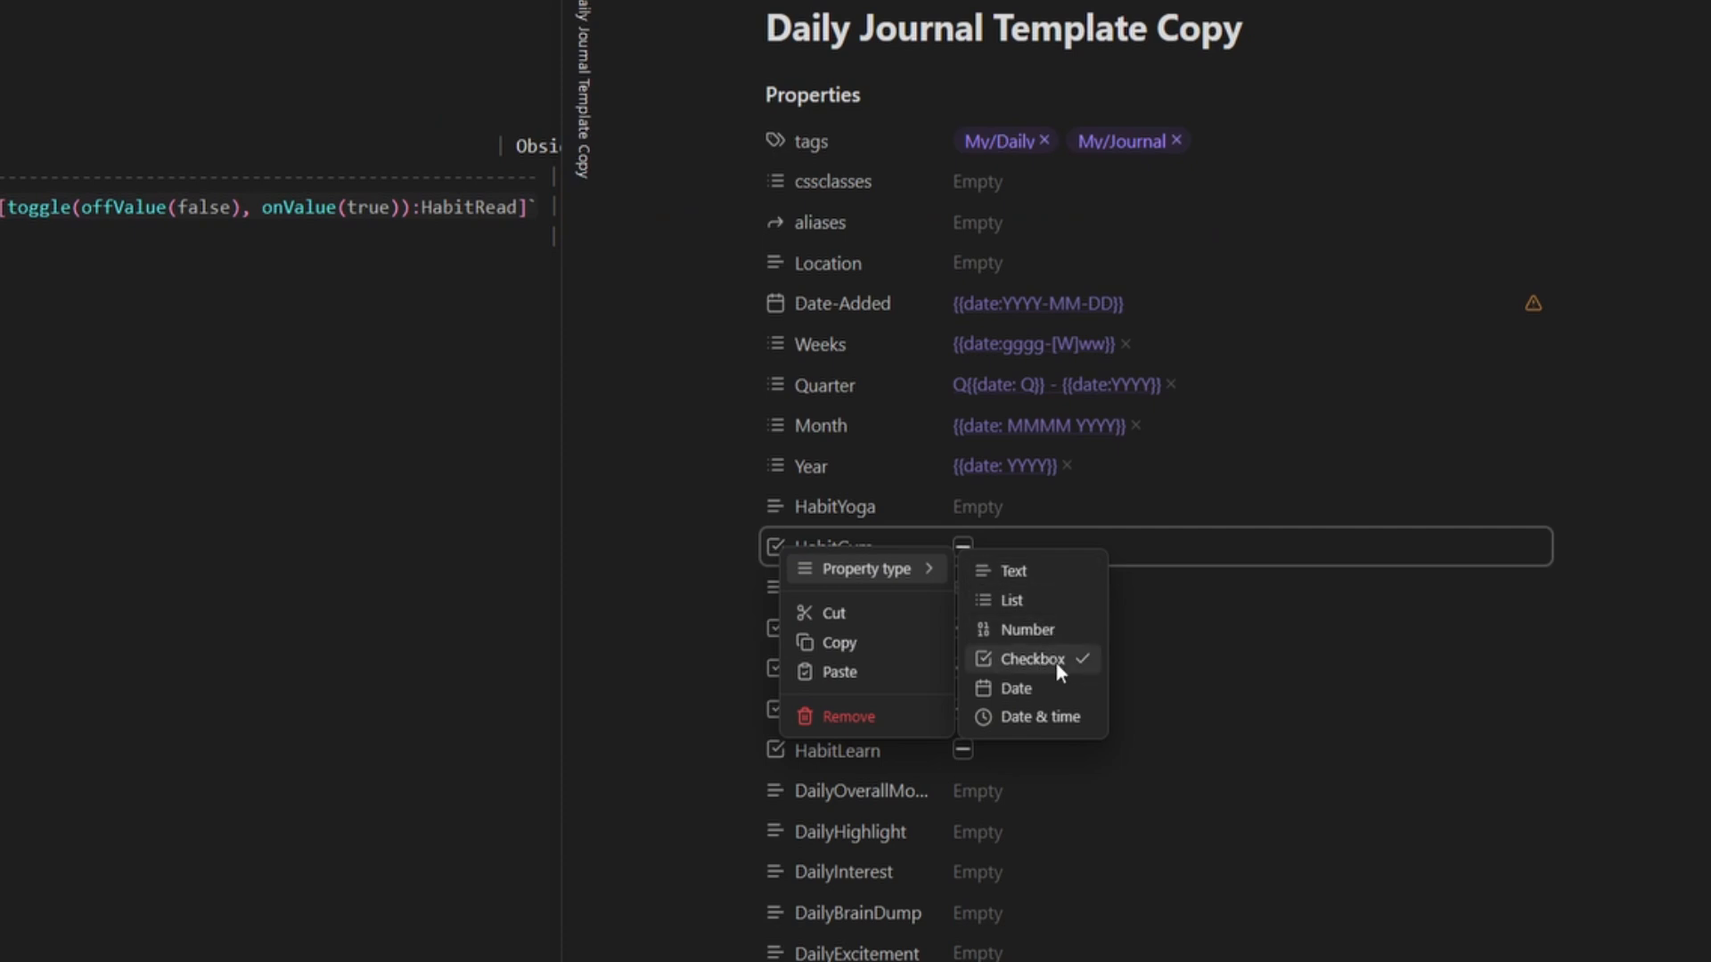
left_click(739, 569)
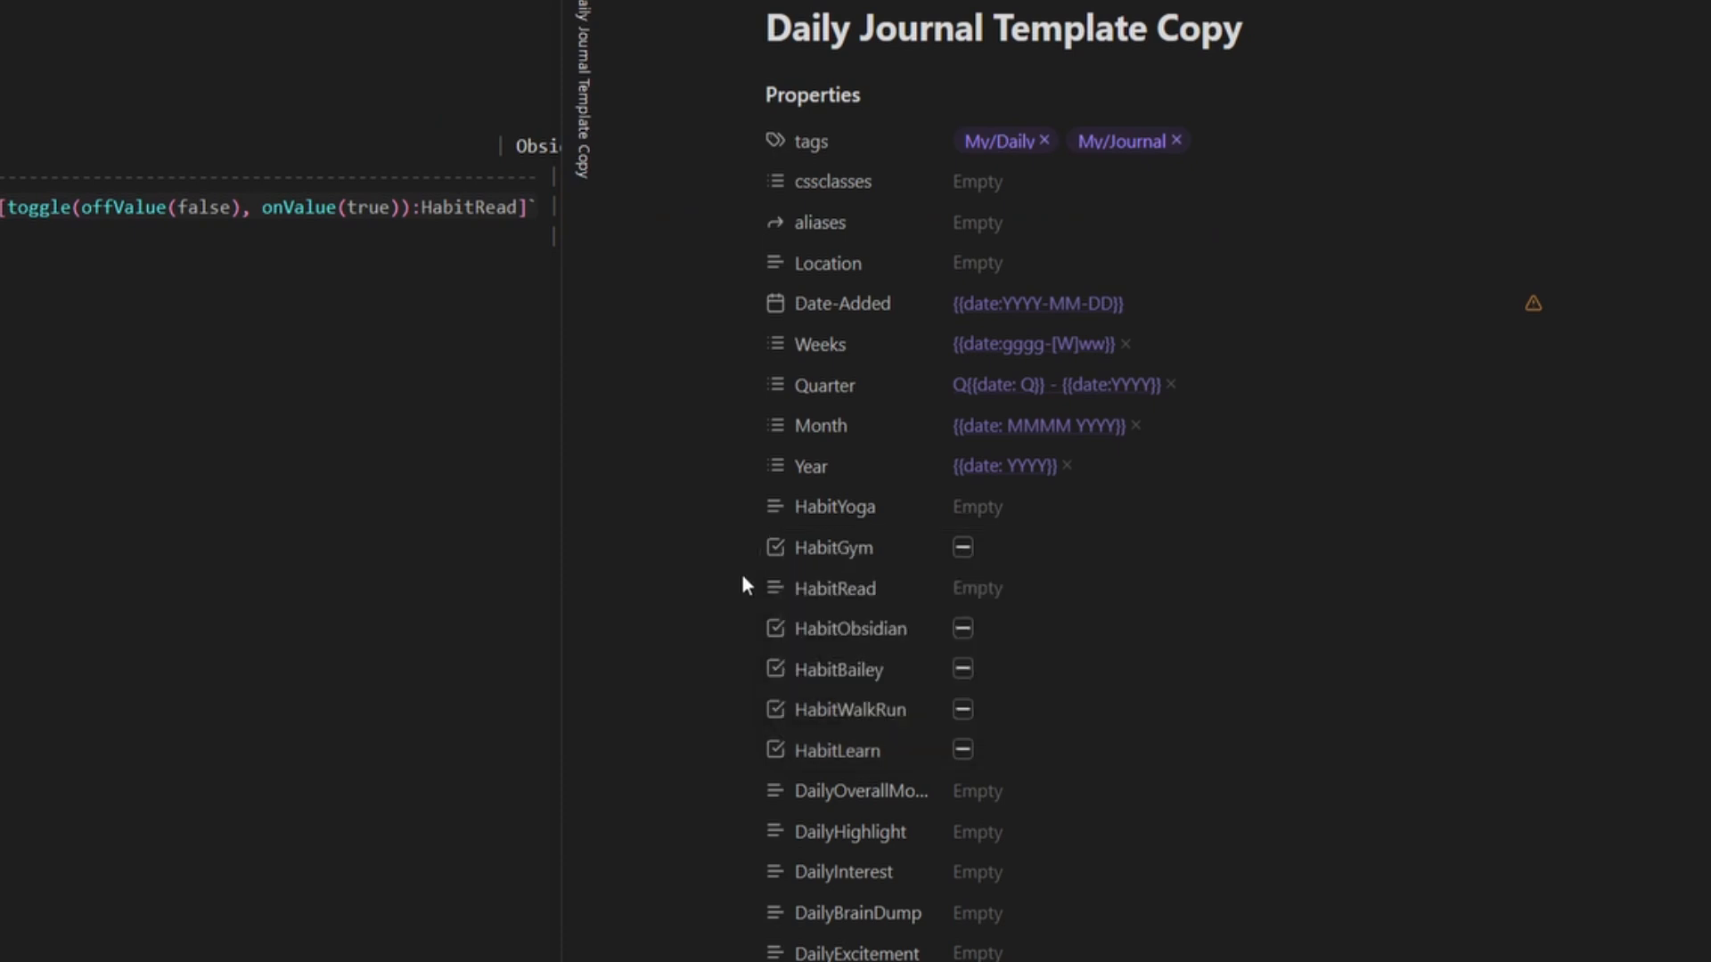
- Set the template copy's HabitGym checkbox to false, and clear that value in the note's source
left_click(963, 547)
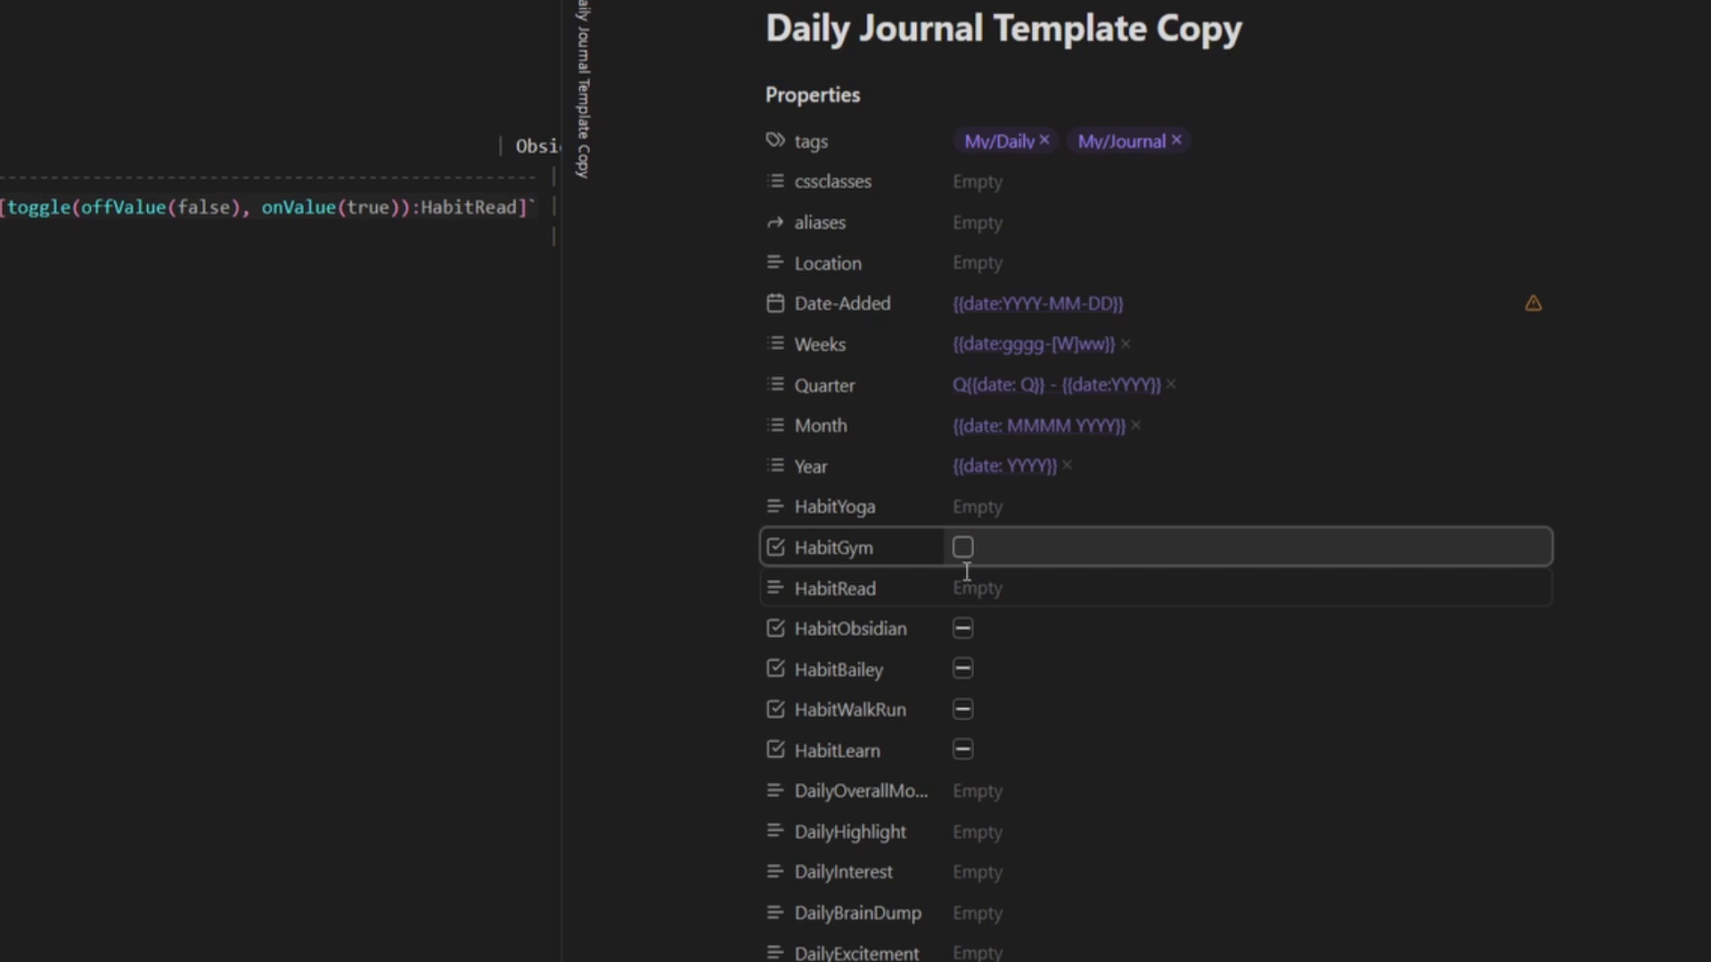
left_click(1559, 9)
left_click(1571, 43)
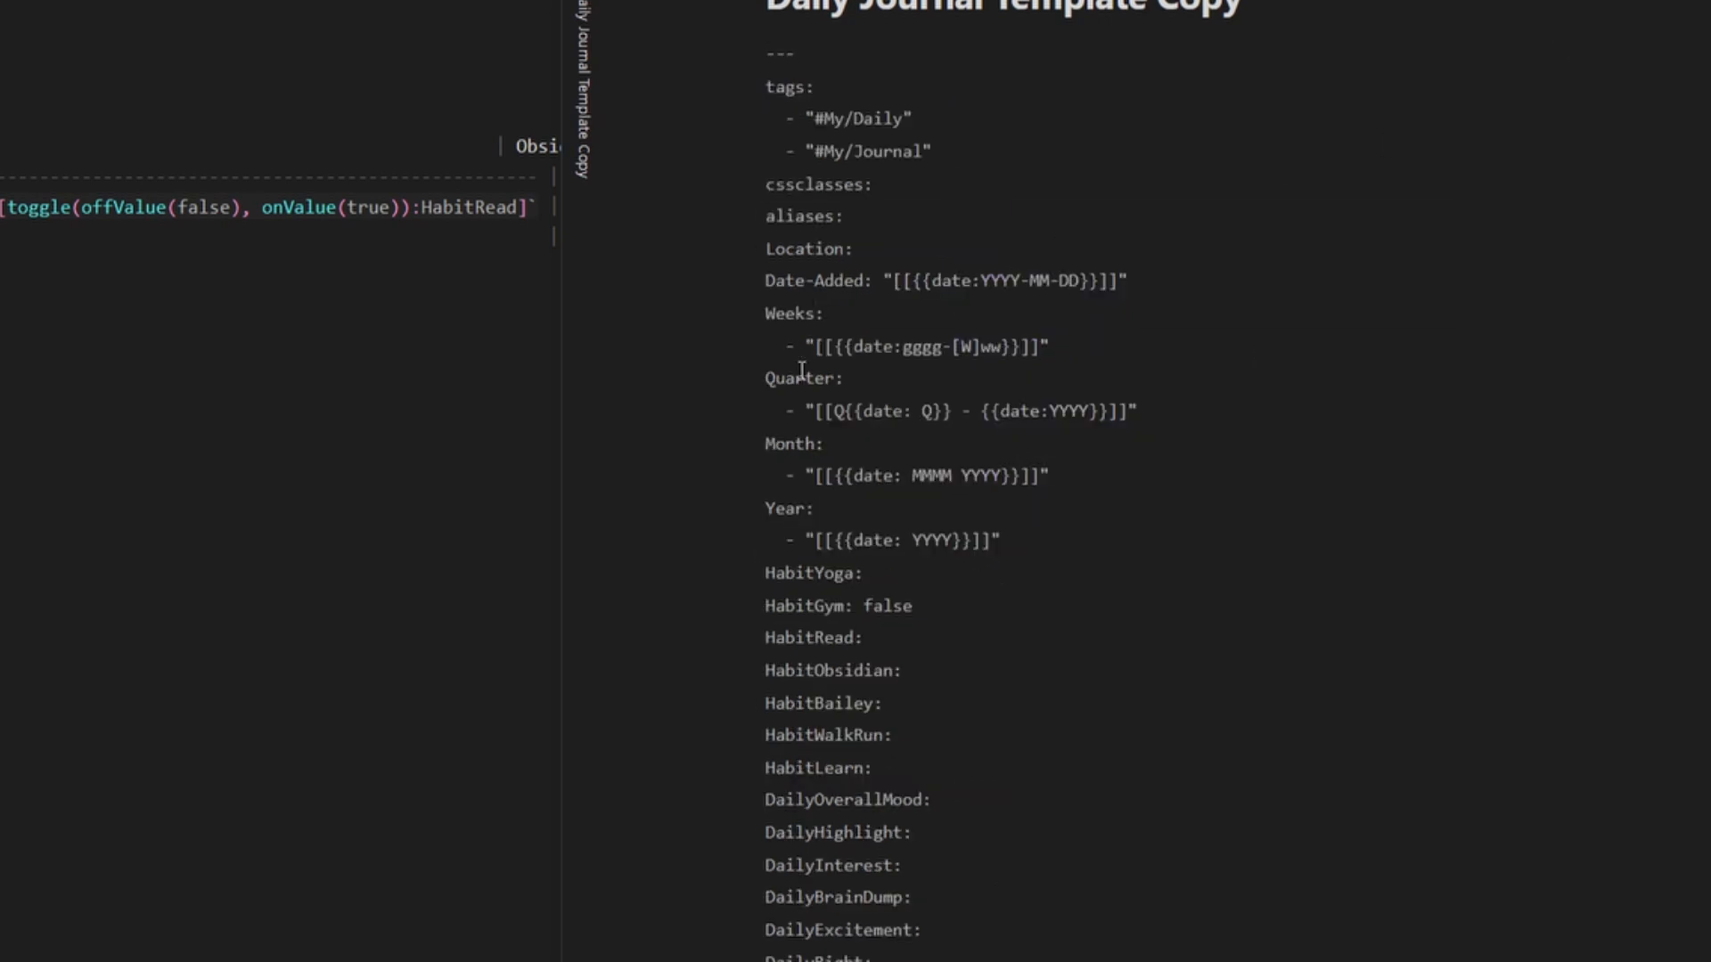
double_click(872, 608)
key("BackSpace")
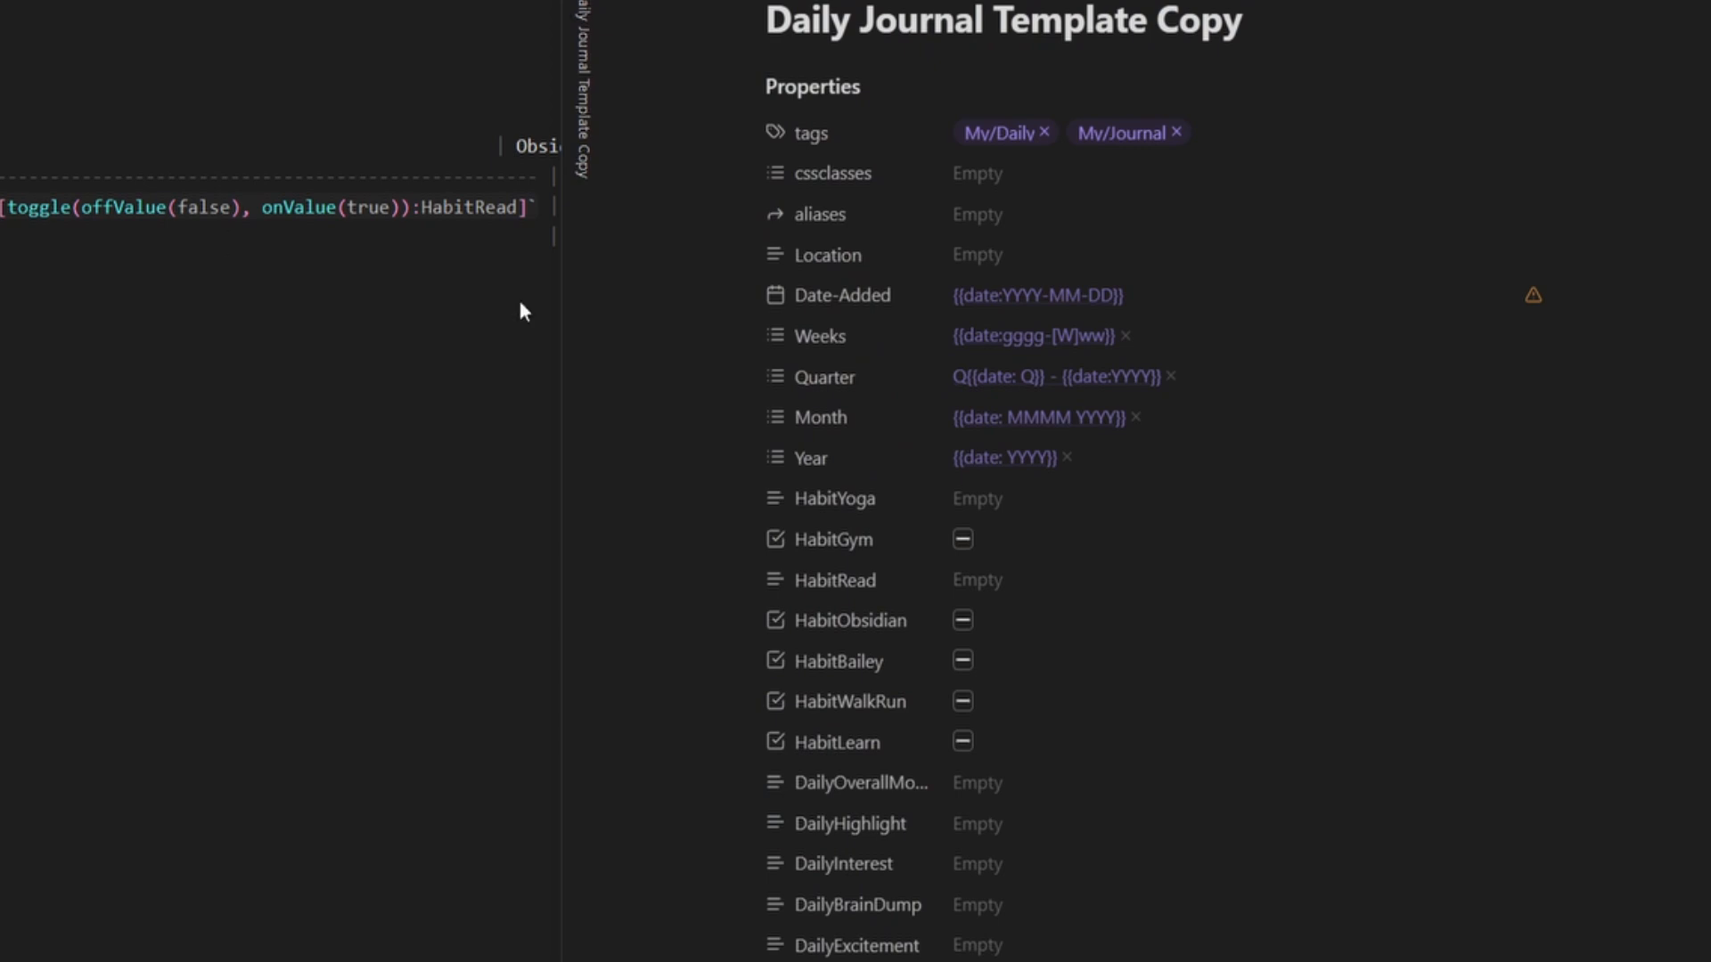
- Examine the template copy's Habit Tracker section and its meta-bind-embed code linking to the MetaBind Habit Tracker note
scroll(891, 677, "down", 10)
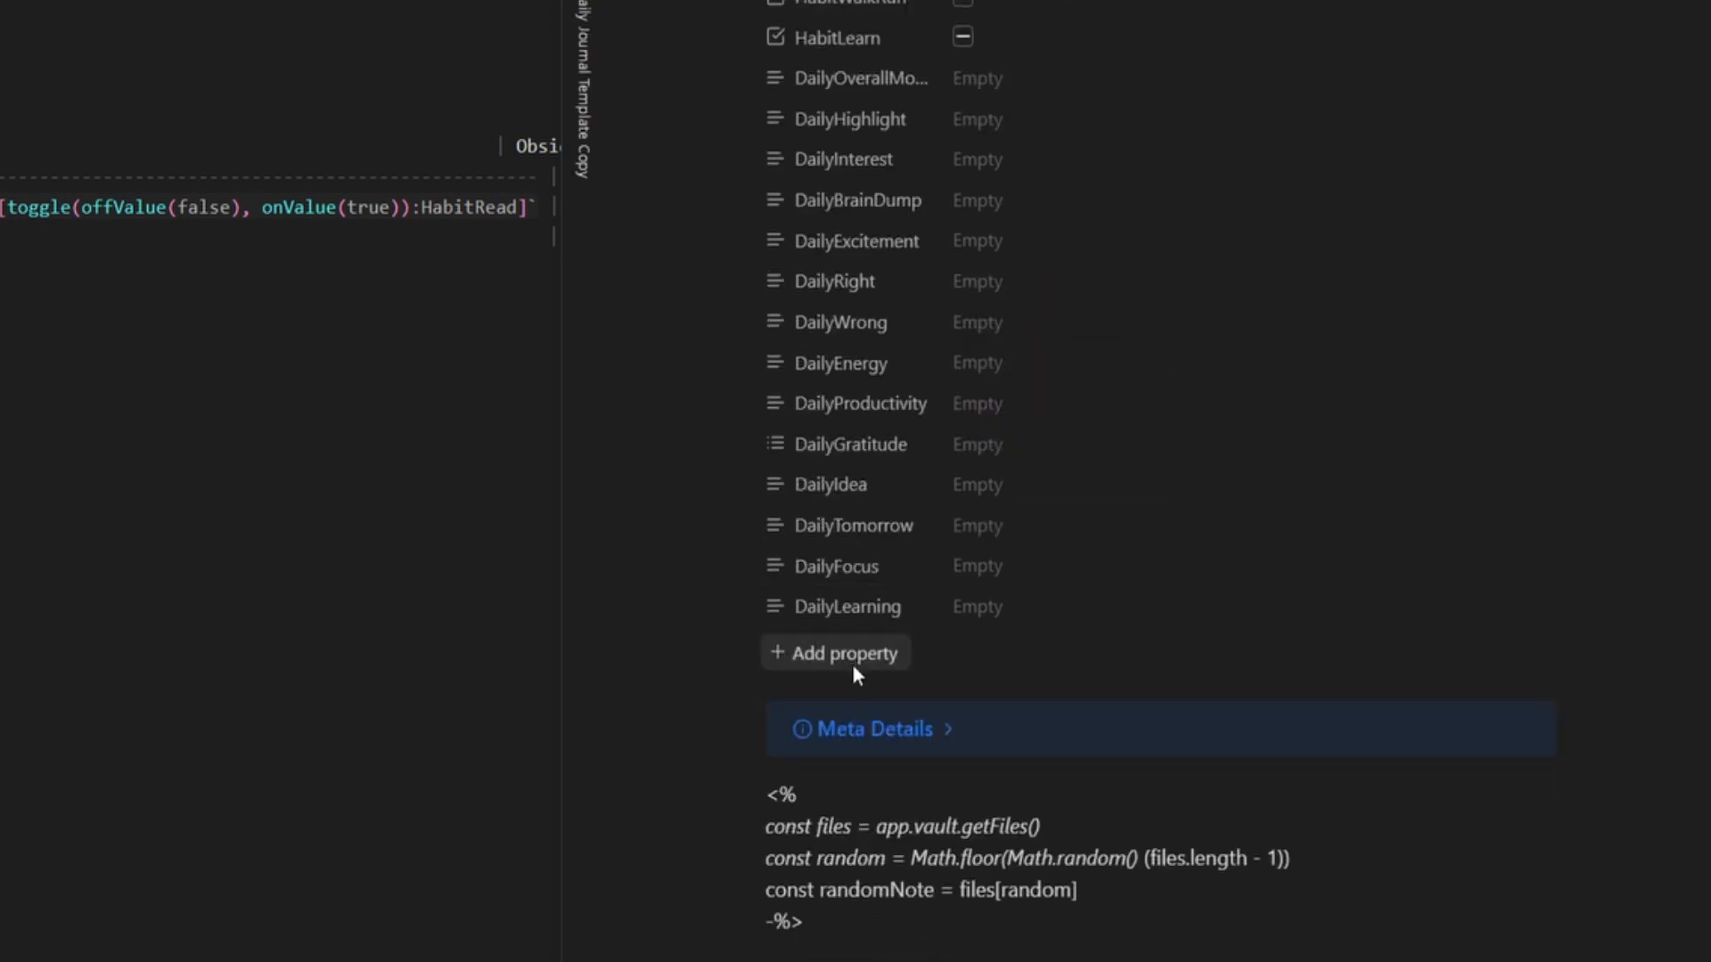
scroll(863, 671, "down", 4)
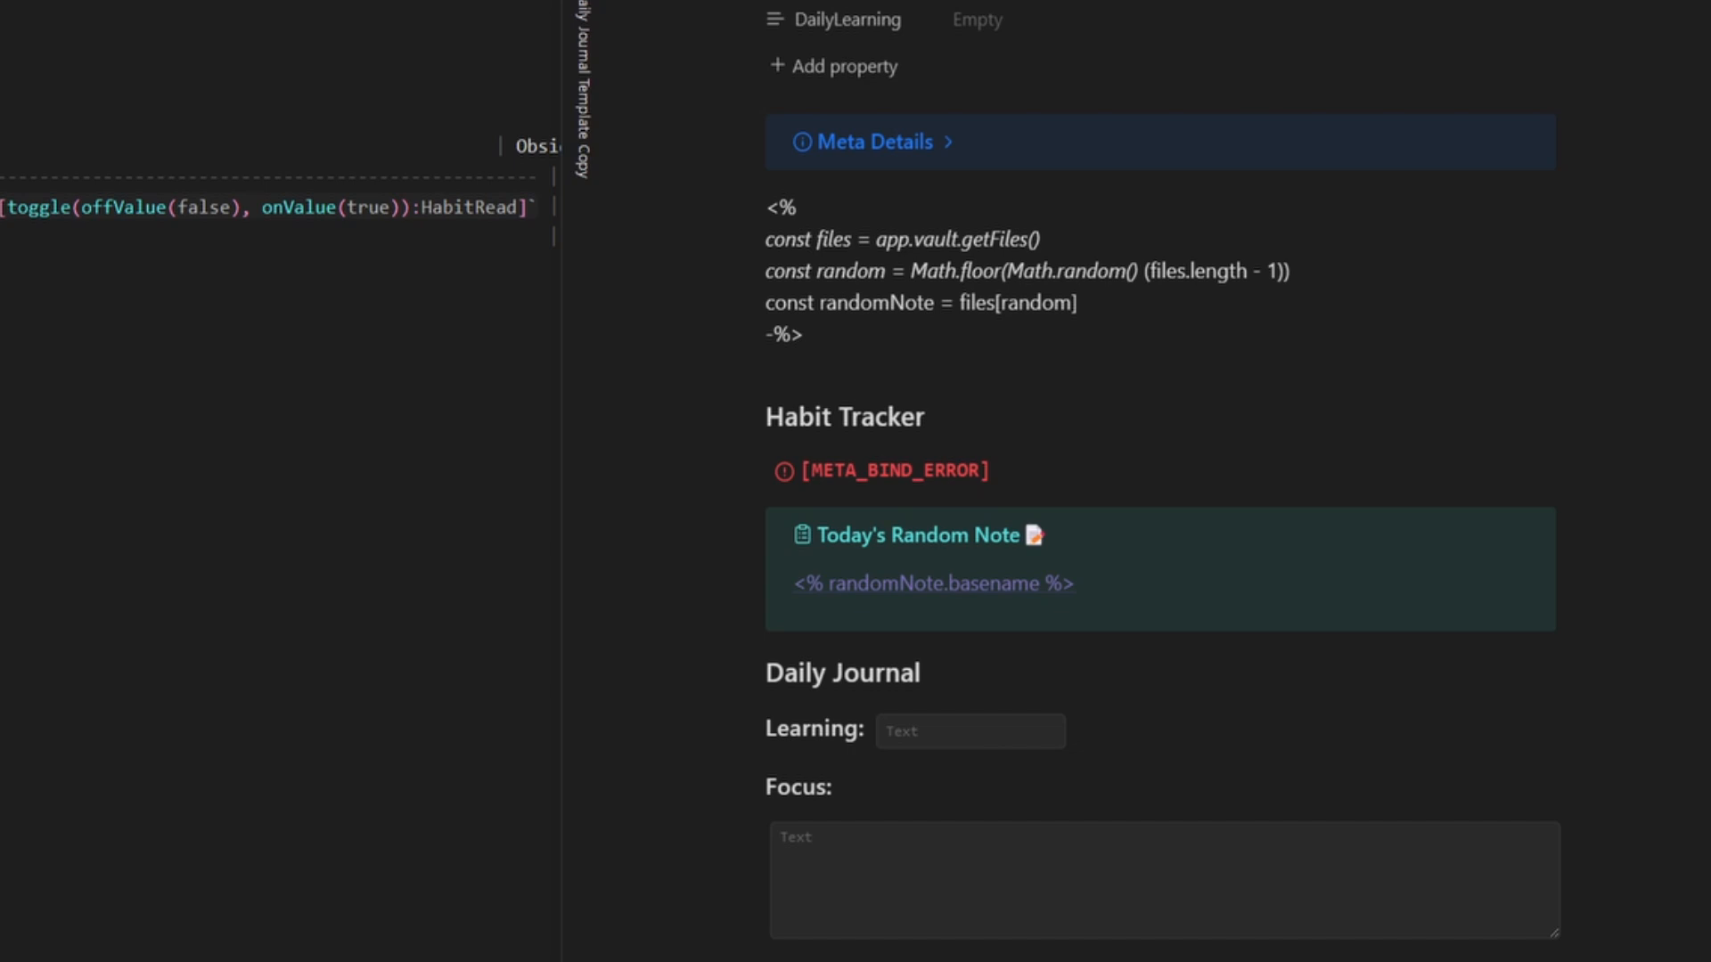
key("ctrl+e")
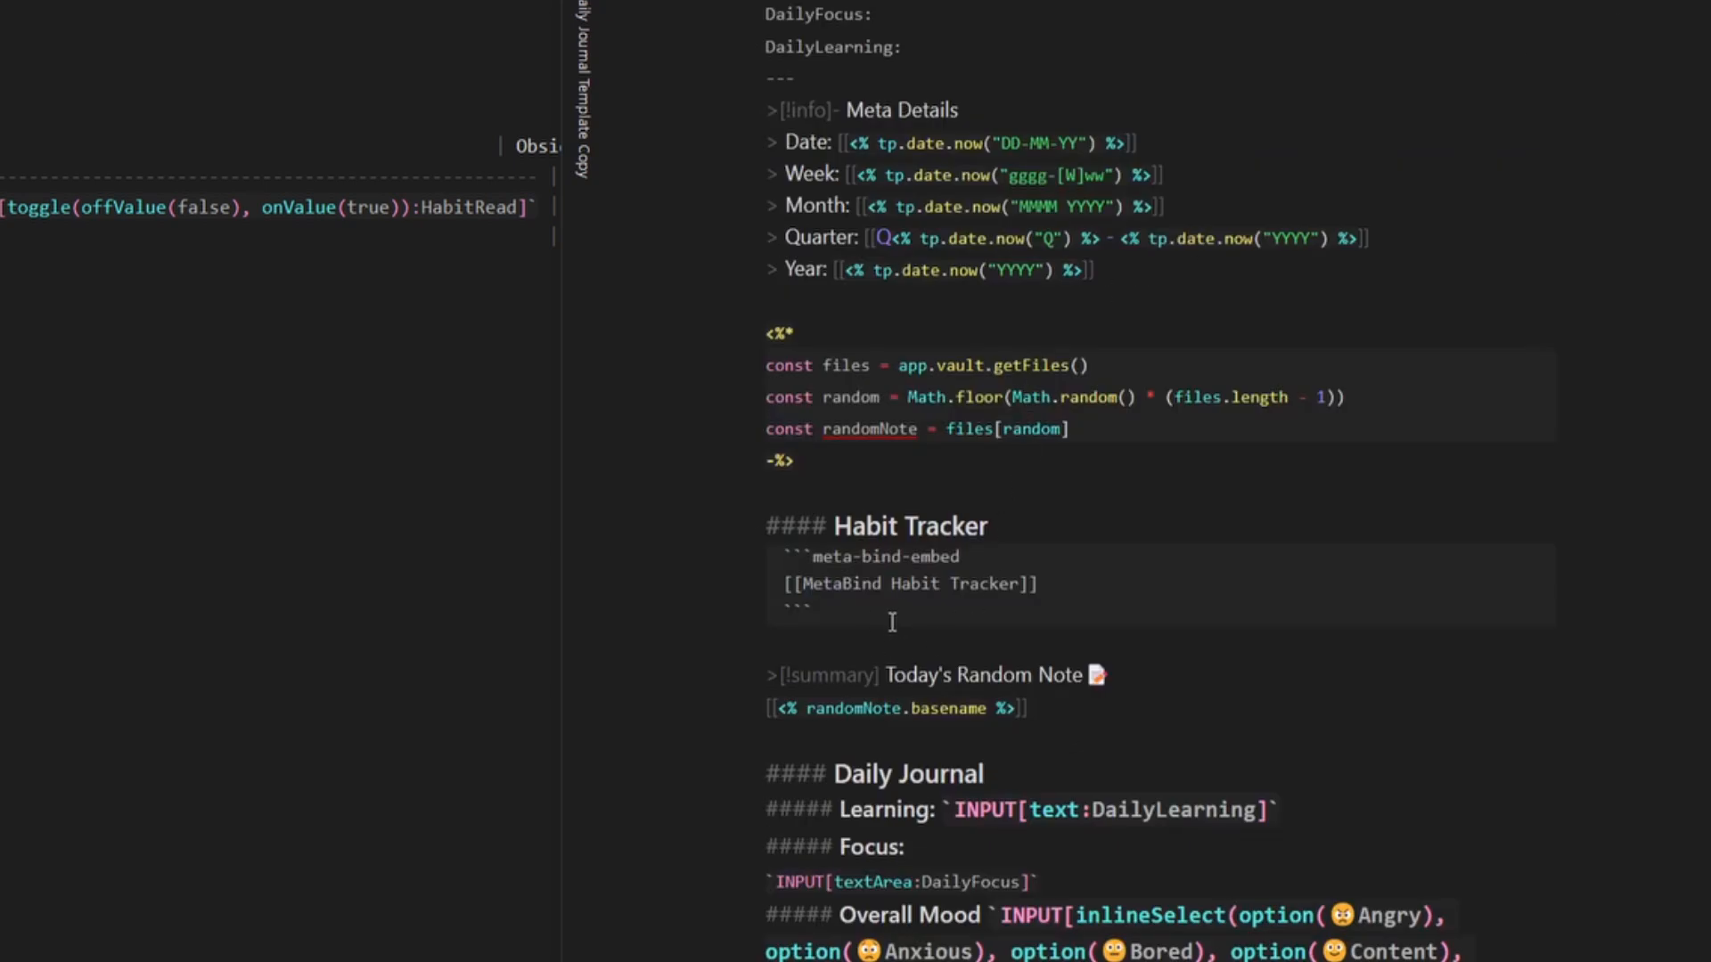
left_click_drag(784, 554, 786, 636)
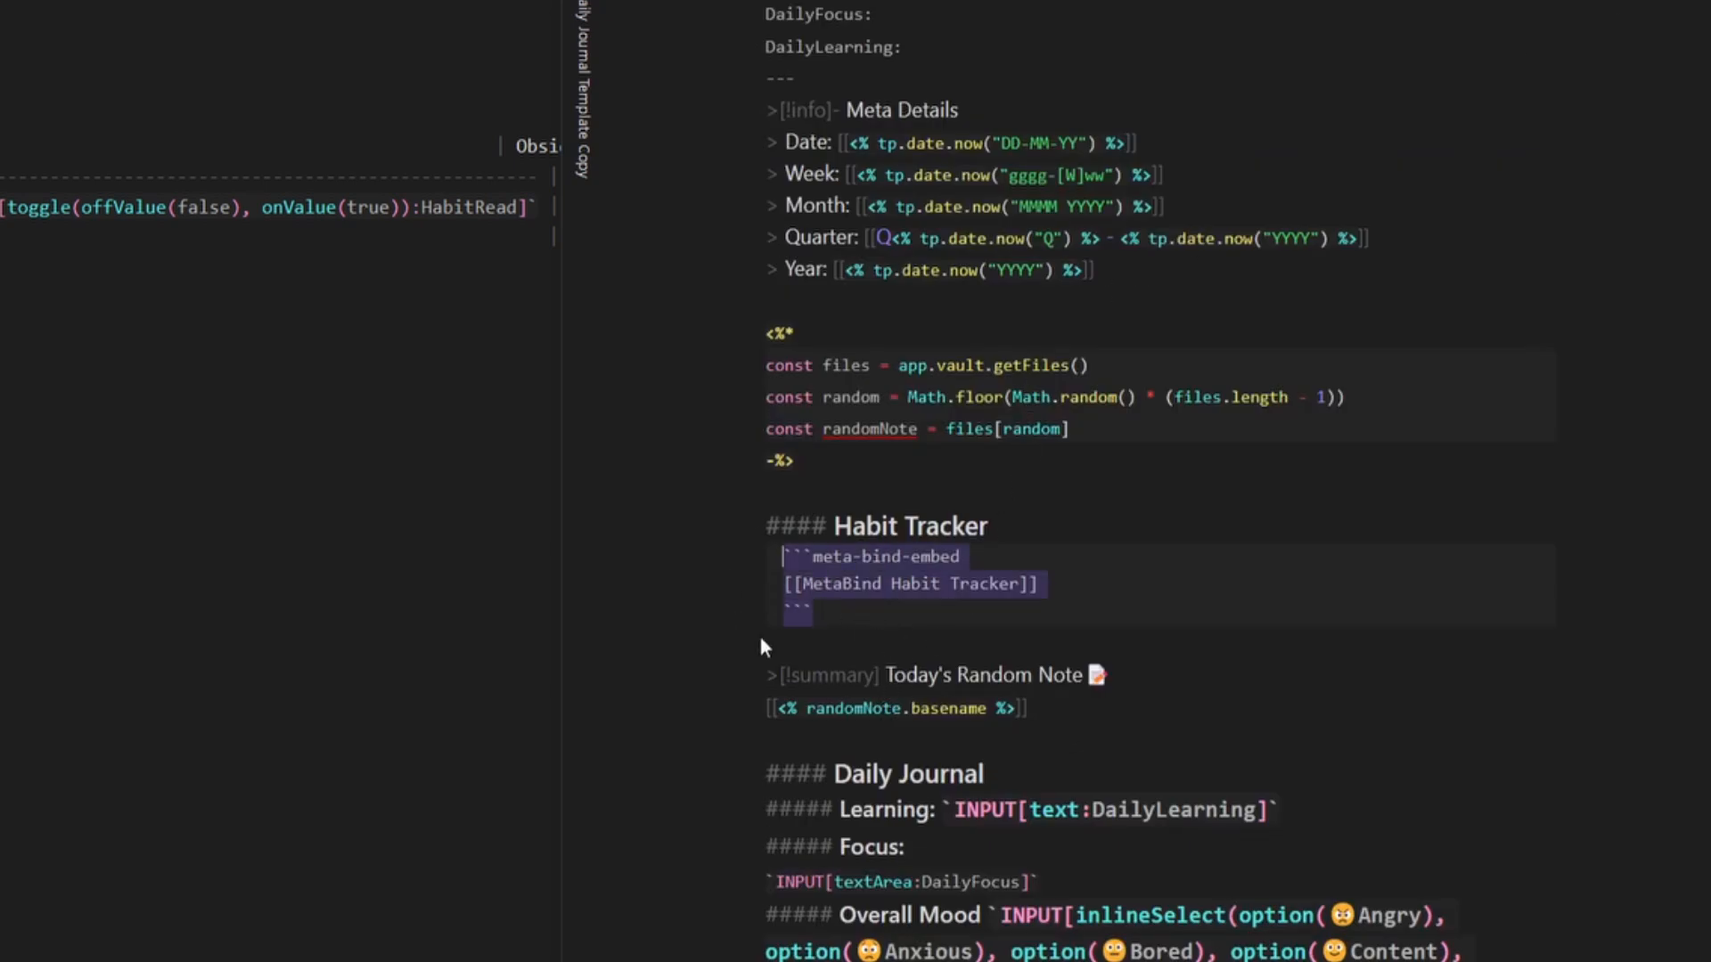
left_click(930, 610)
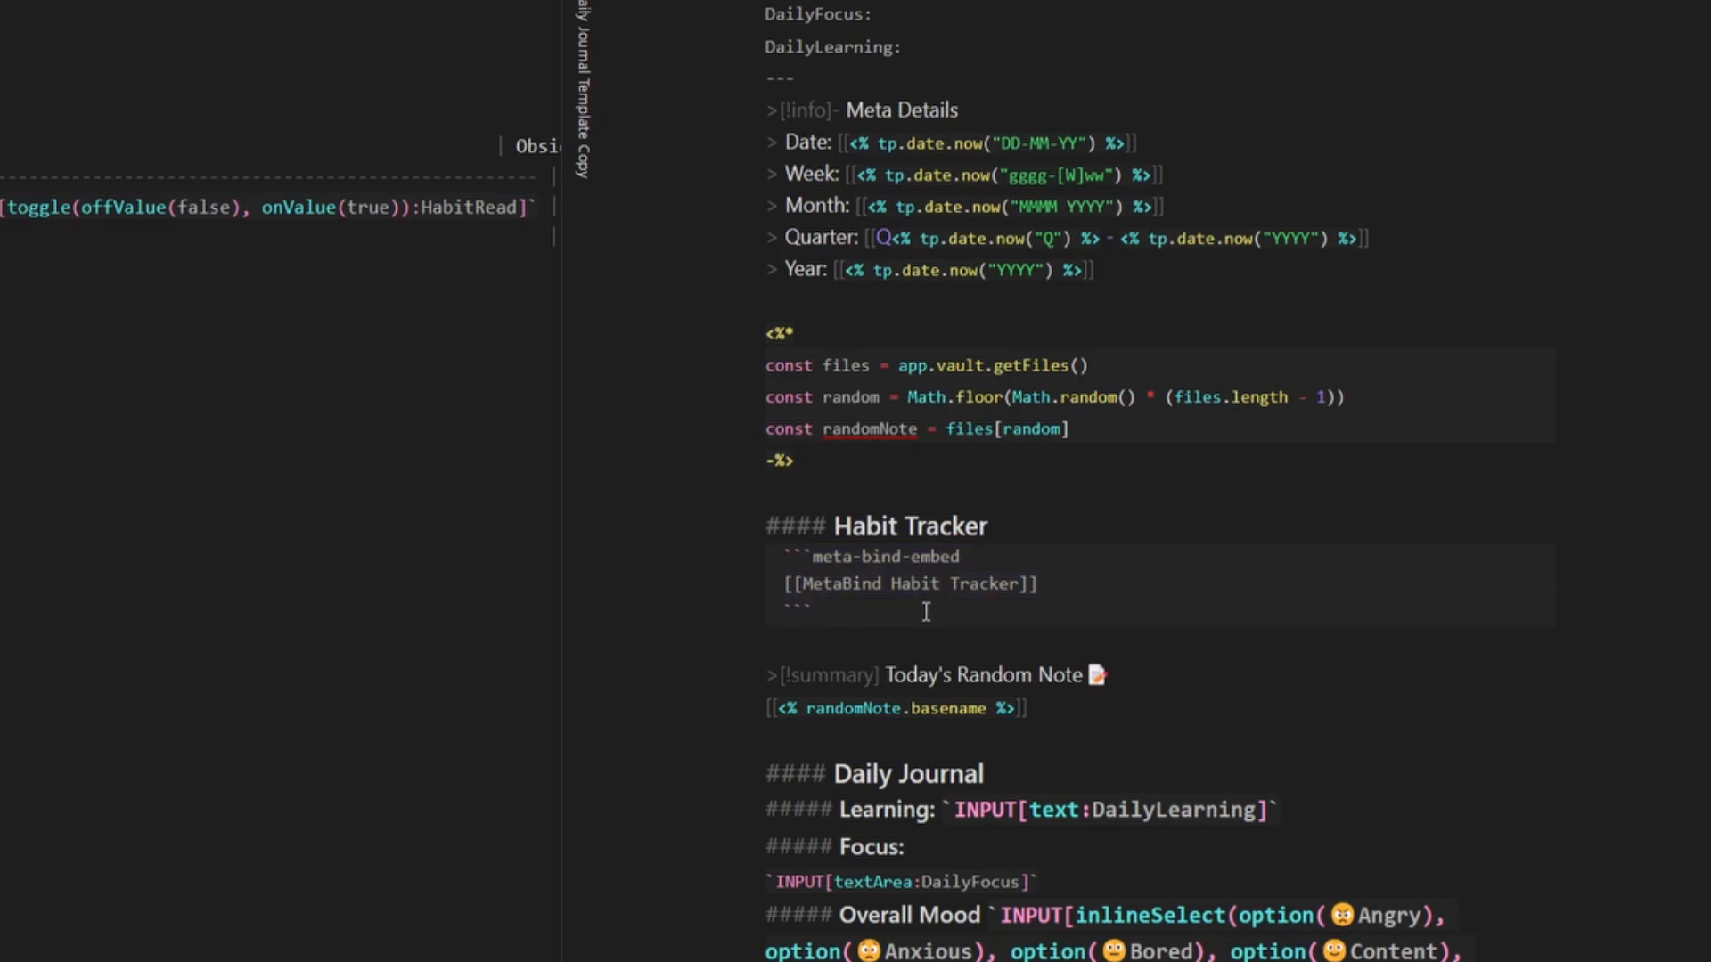
left_click_drag(1018, 588, 803, 588)
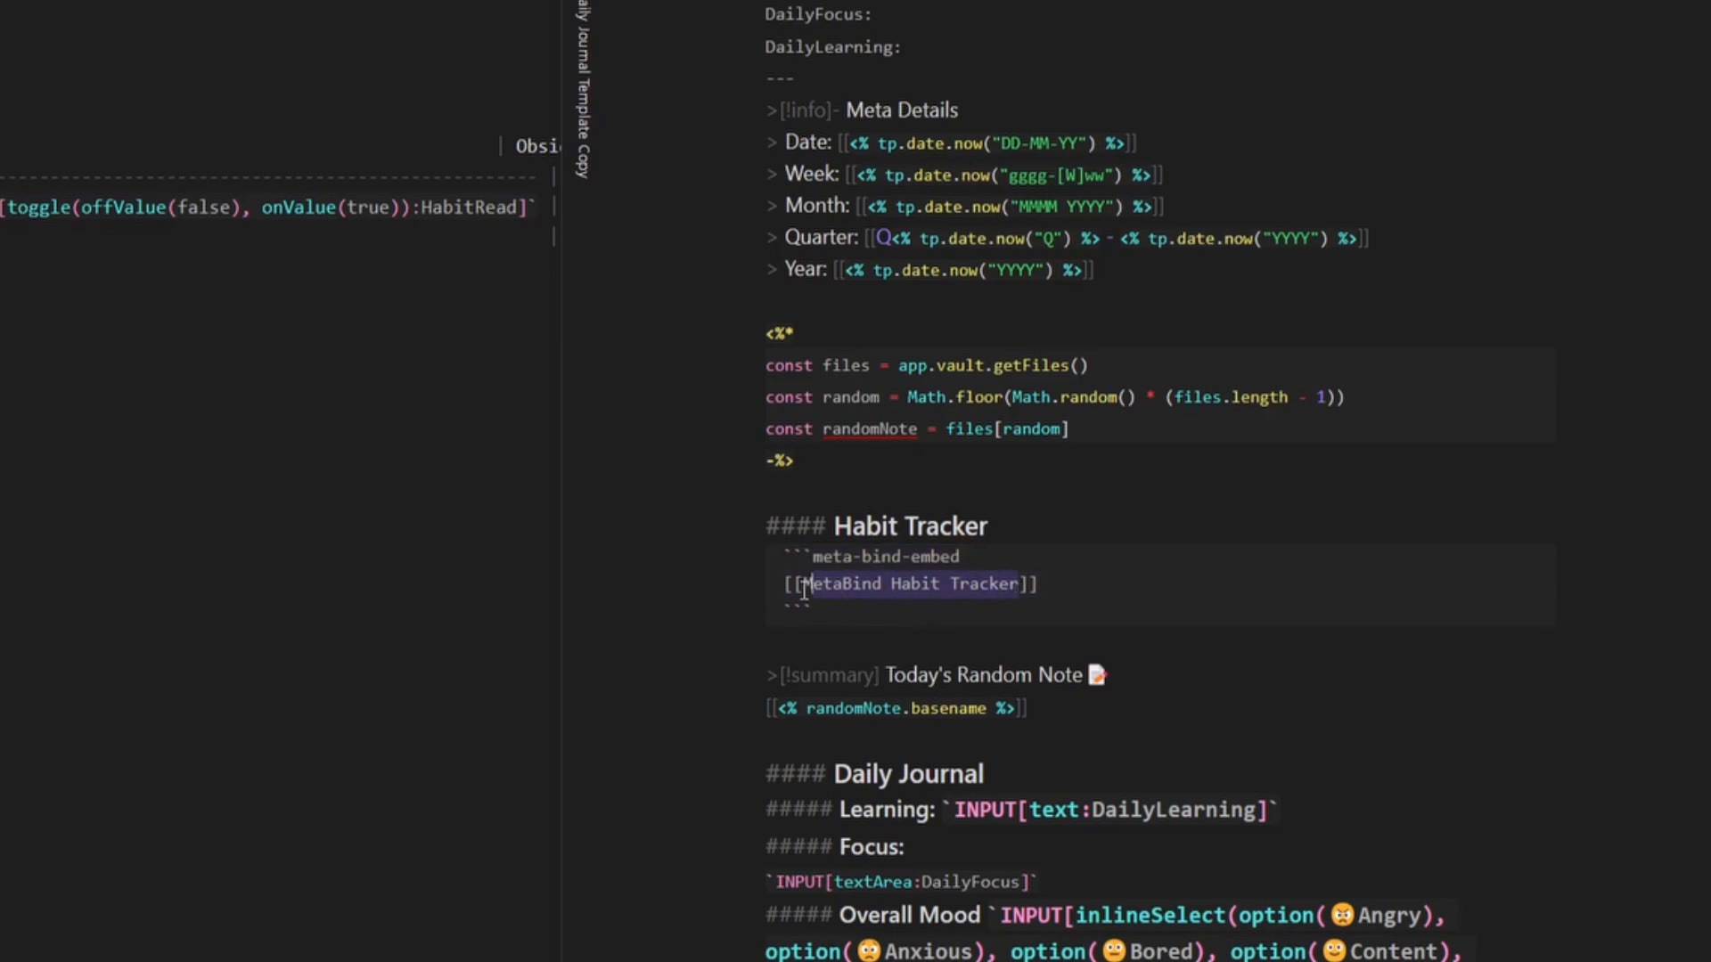
left_click(818, 631)
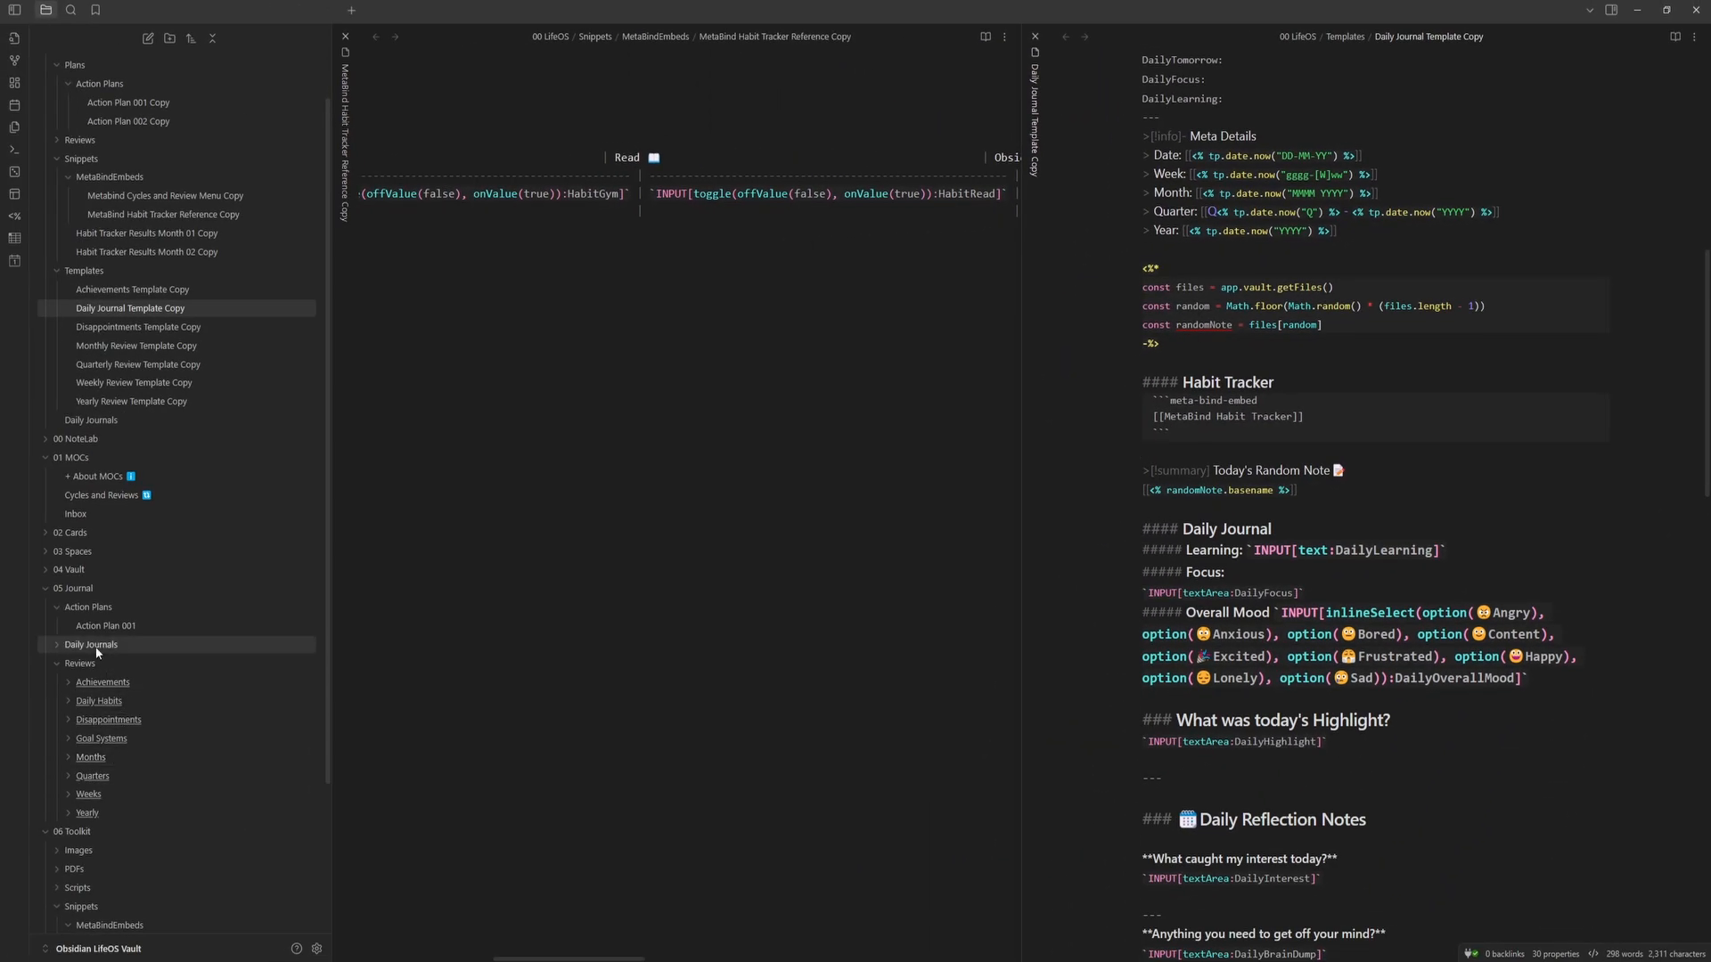
- Create a note named MetaBind Habit Tracker in the 06 Toolkit/Snippets/MetaBindEmbeds folder
scroll(100, 784, "down", 2)
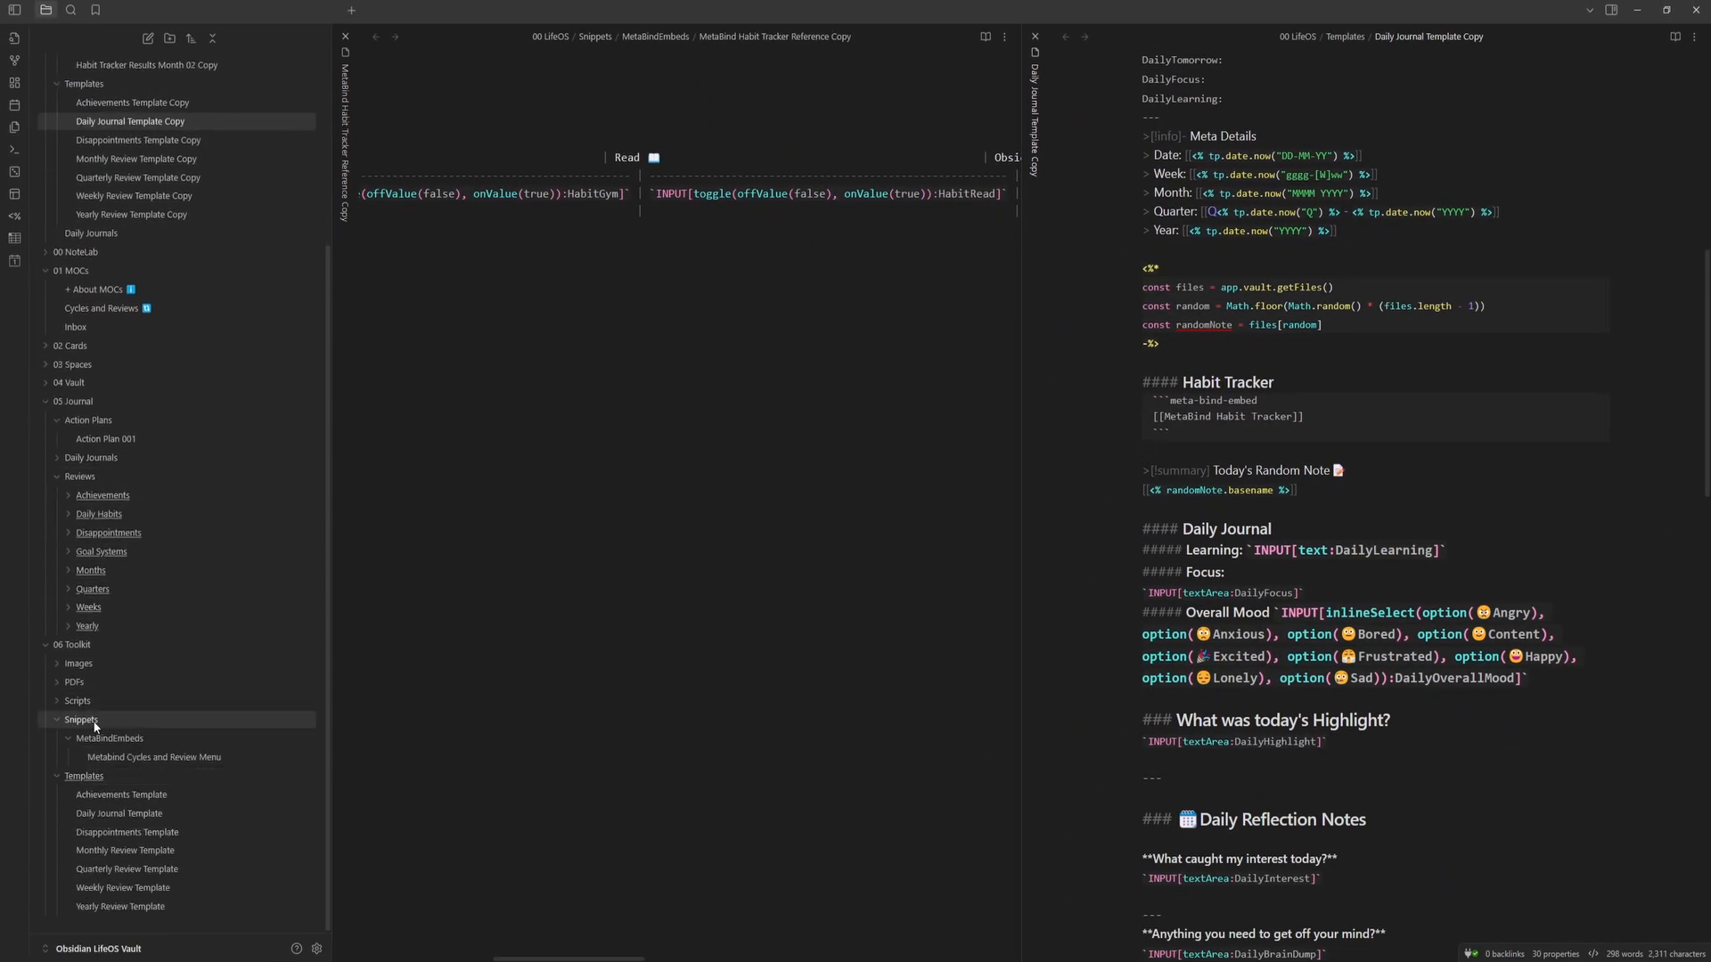
right_click(141, 739)
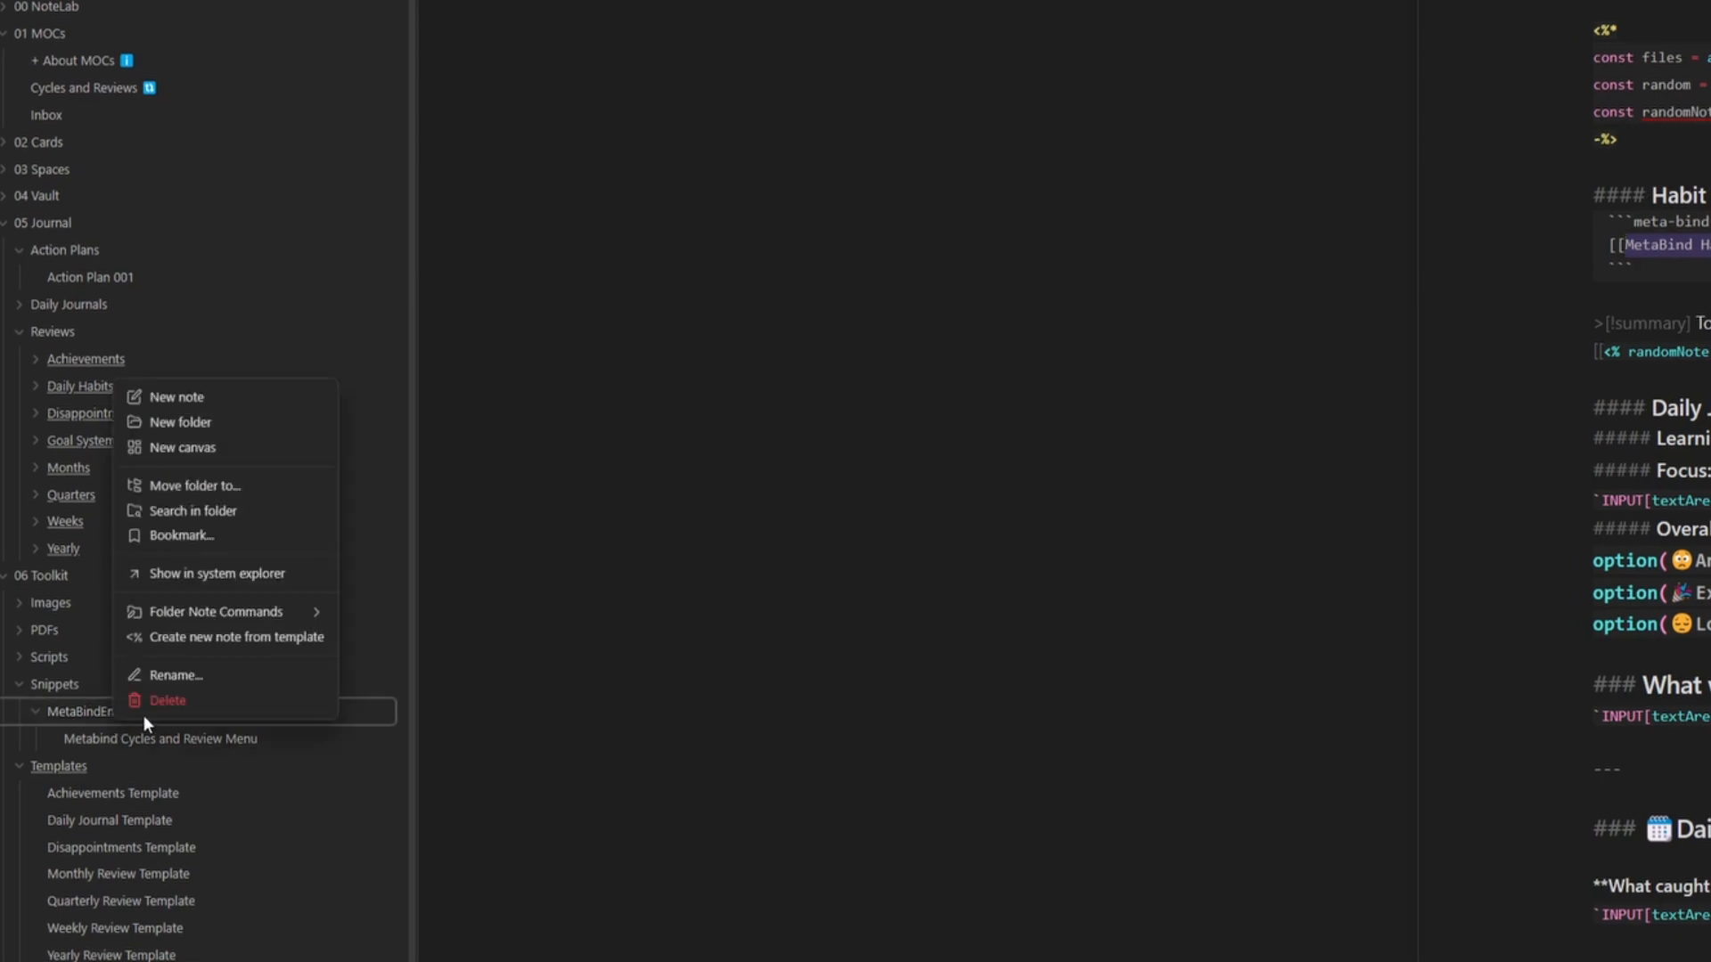
left_click(221, 393)
type("MetaBind Habit Tracker")
key("Return")
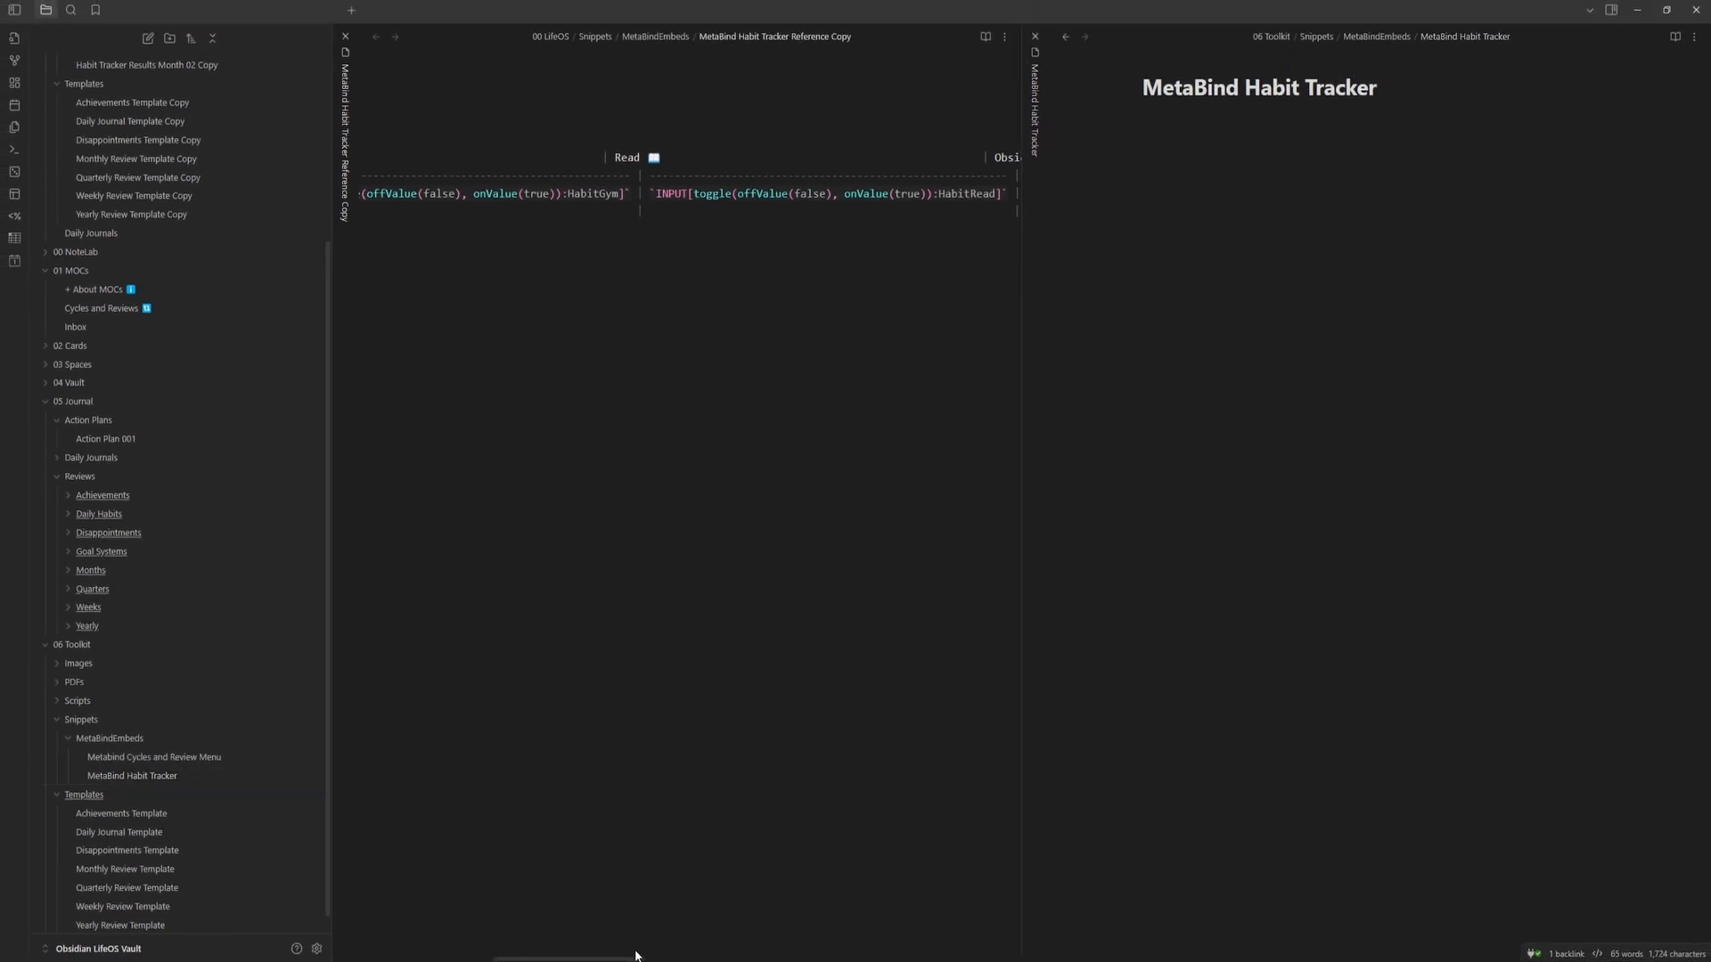
- Preview the reference copy's habit table in reading view and open the Advanced Tables plugin's settings
left_click_drag(636, 955, 483, 956)
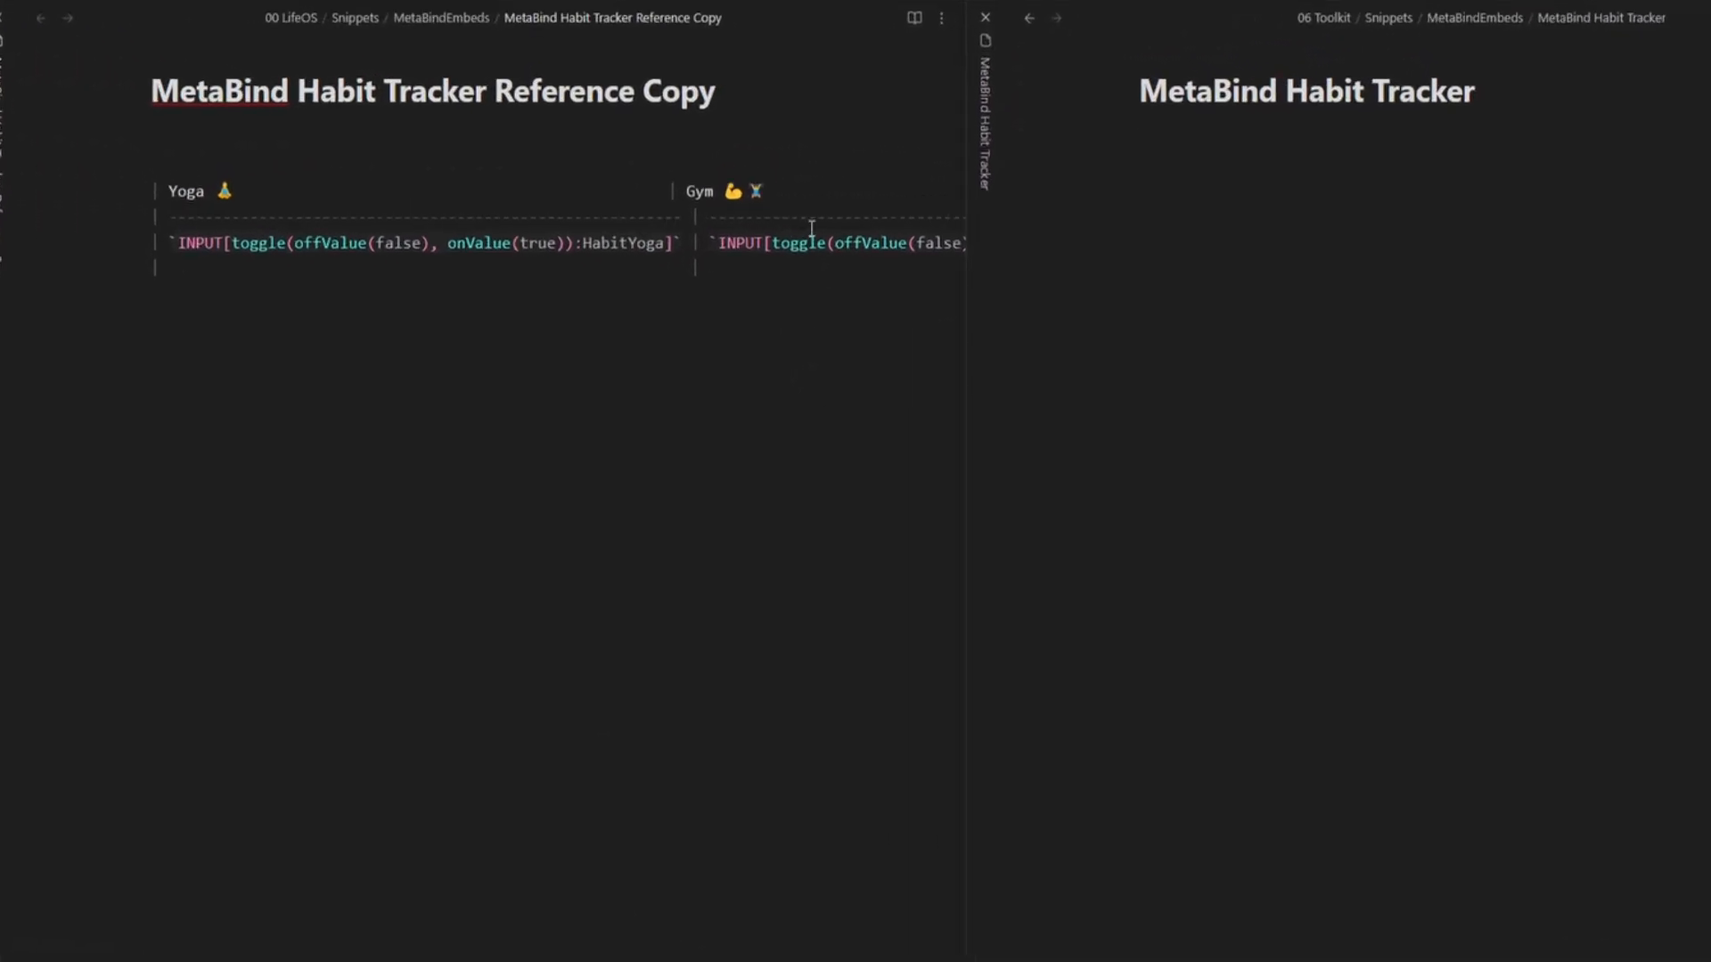
left_click(913, 17)
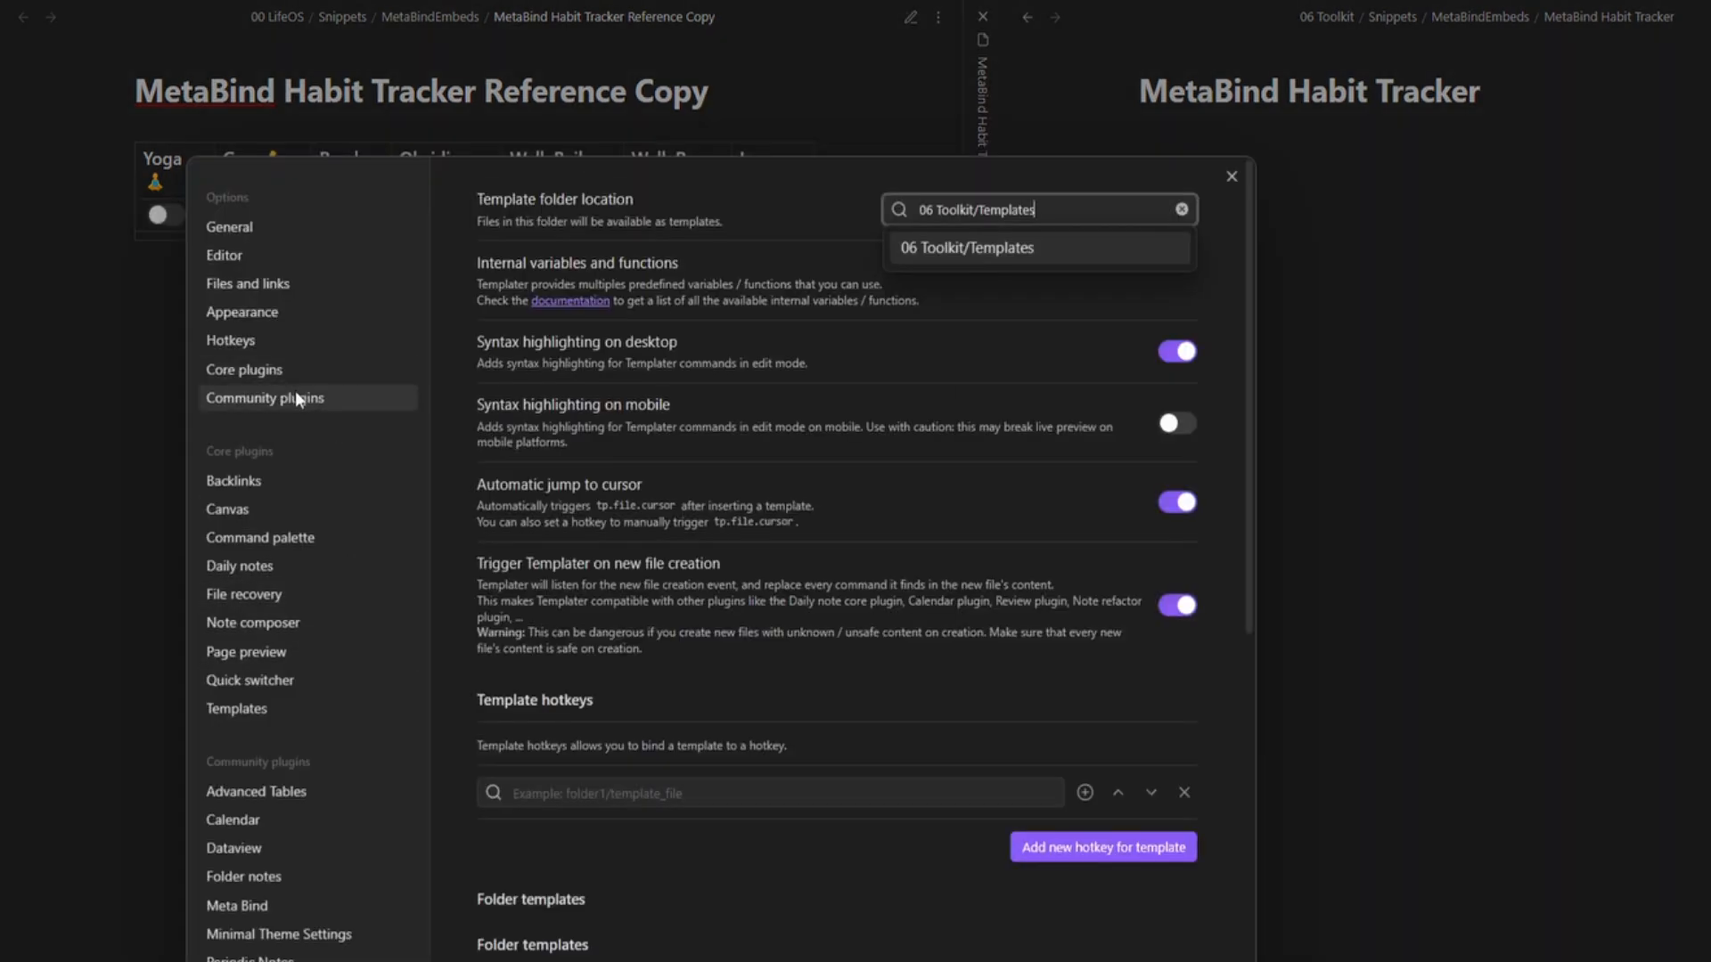
left_click(263, 792)
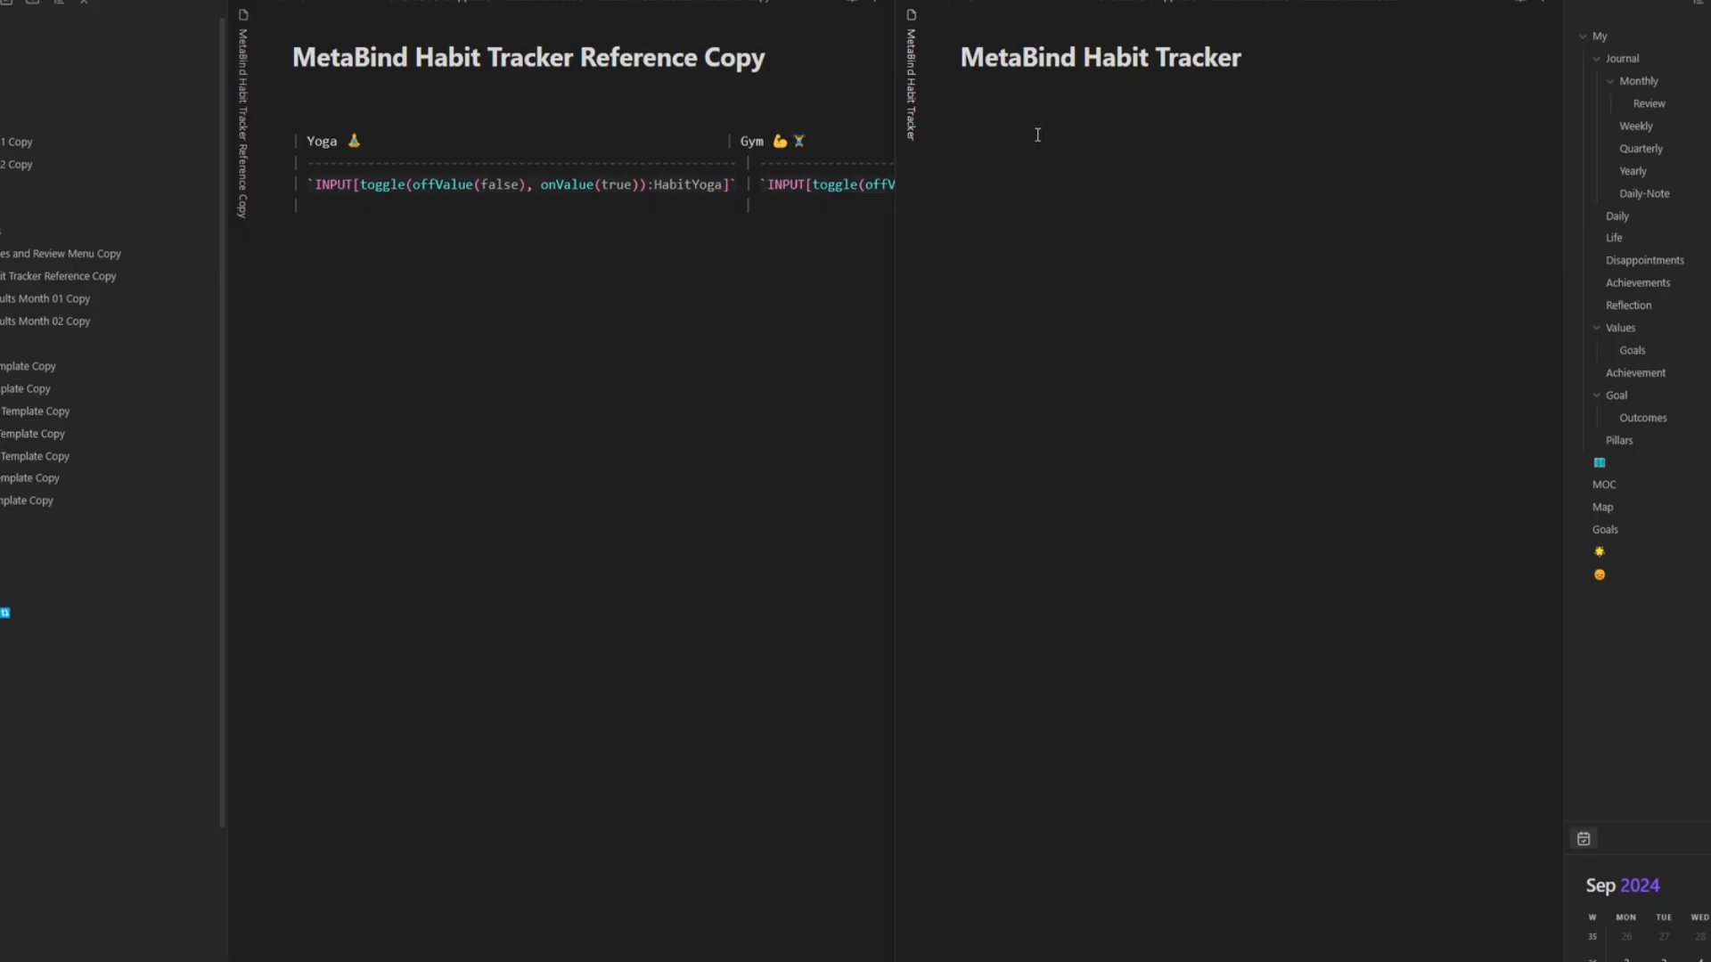
- Insert a new table into the empty body of the MetaBind Habit Tracker note
left_click(1037, 135)
right_click(1038, 135)
mouse_move(1330, 404)
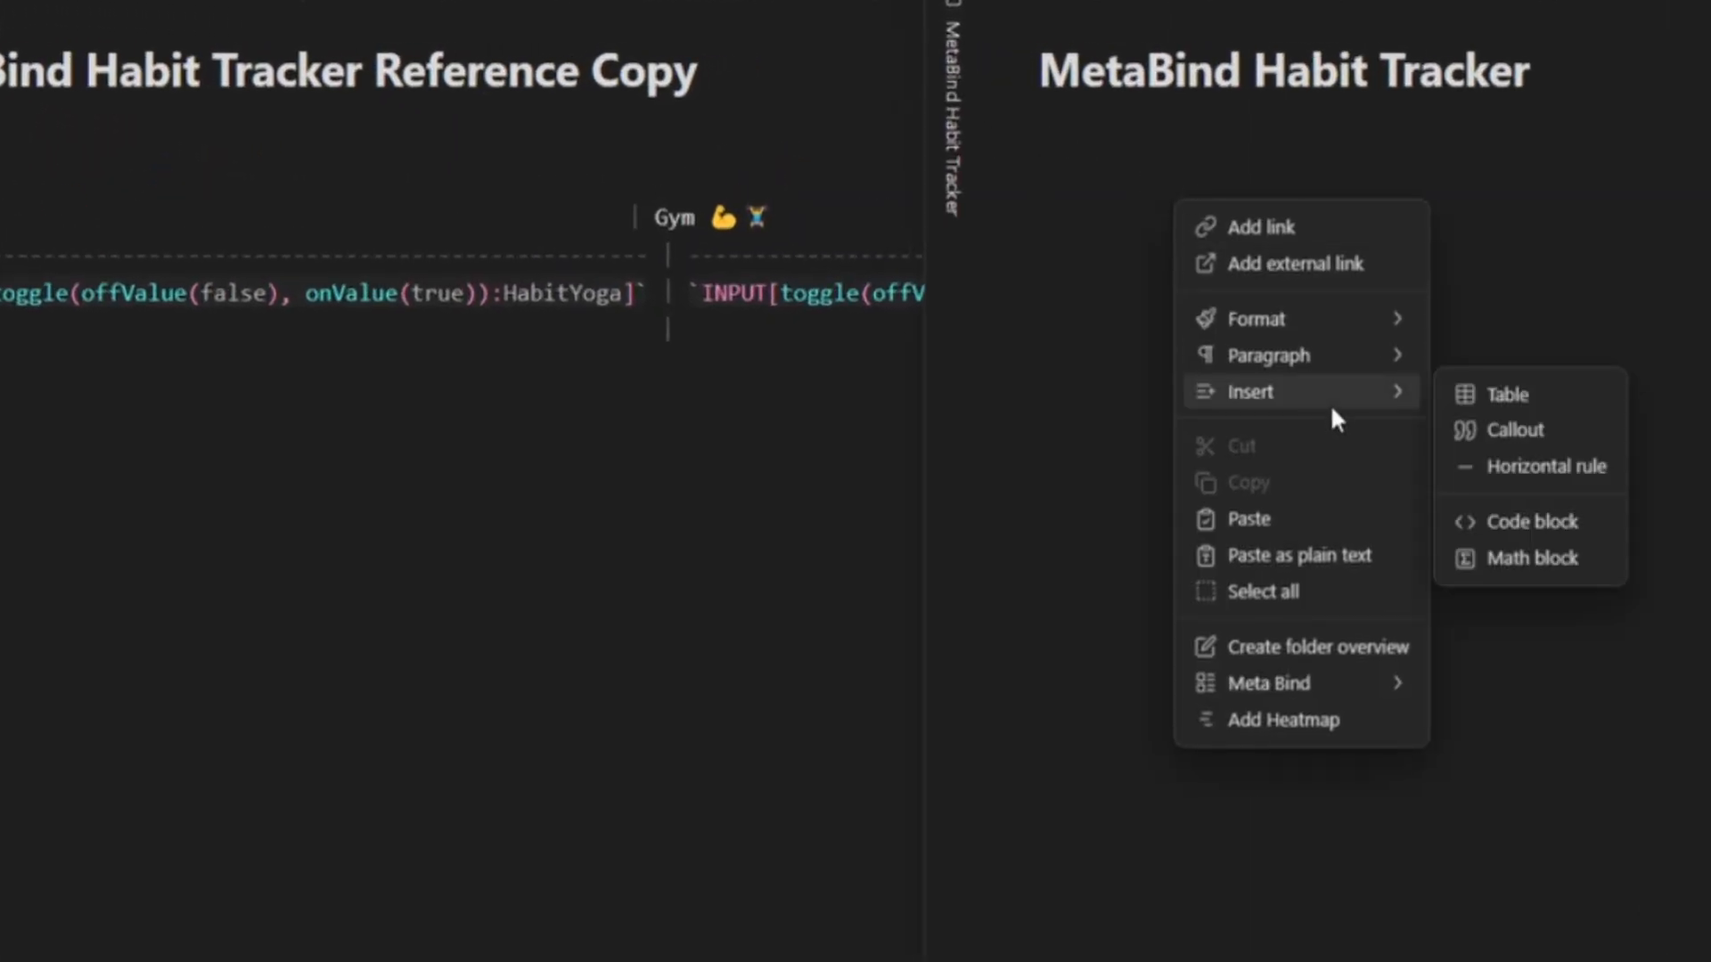
left_click(1535, 399)
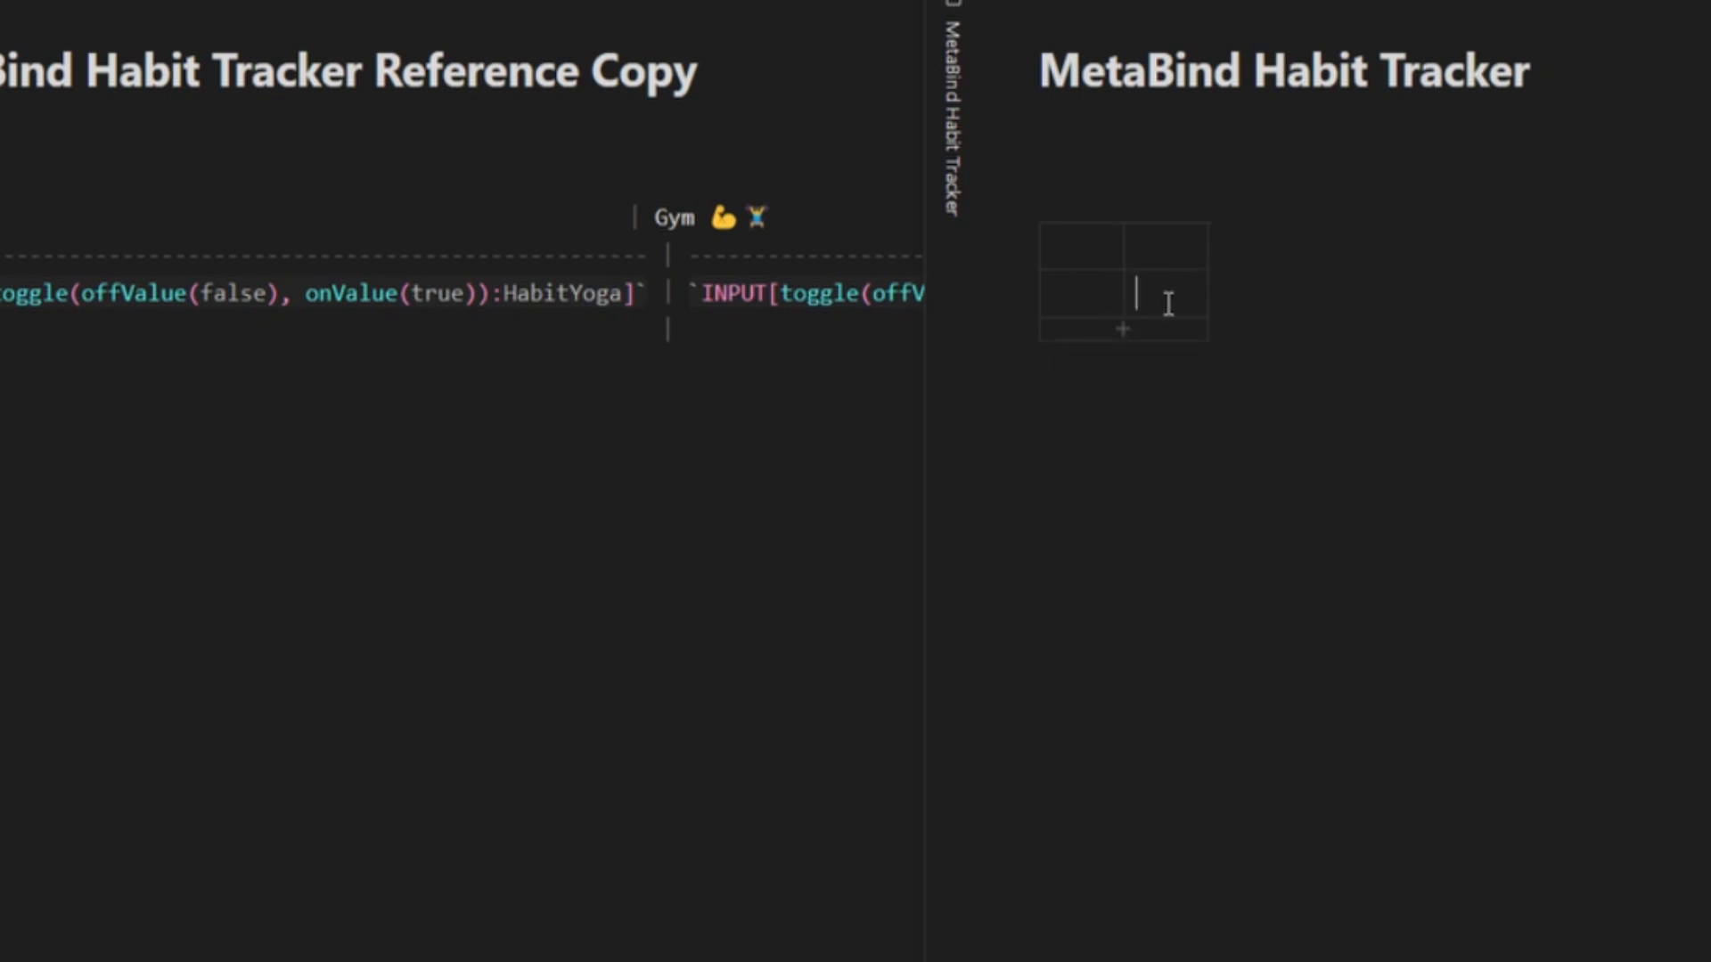
- Extend the new table in MetaBind Habit Tracker to seven columns and three rows
left_click(1221, 259)
left_click(1310, 255)
left_click(1388, 259)
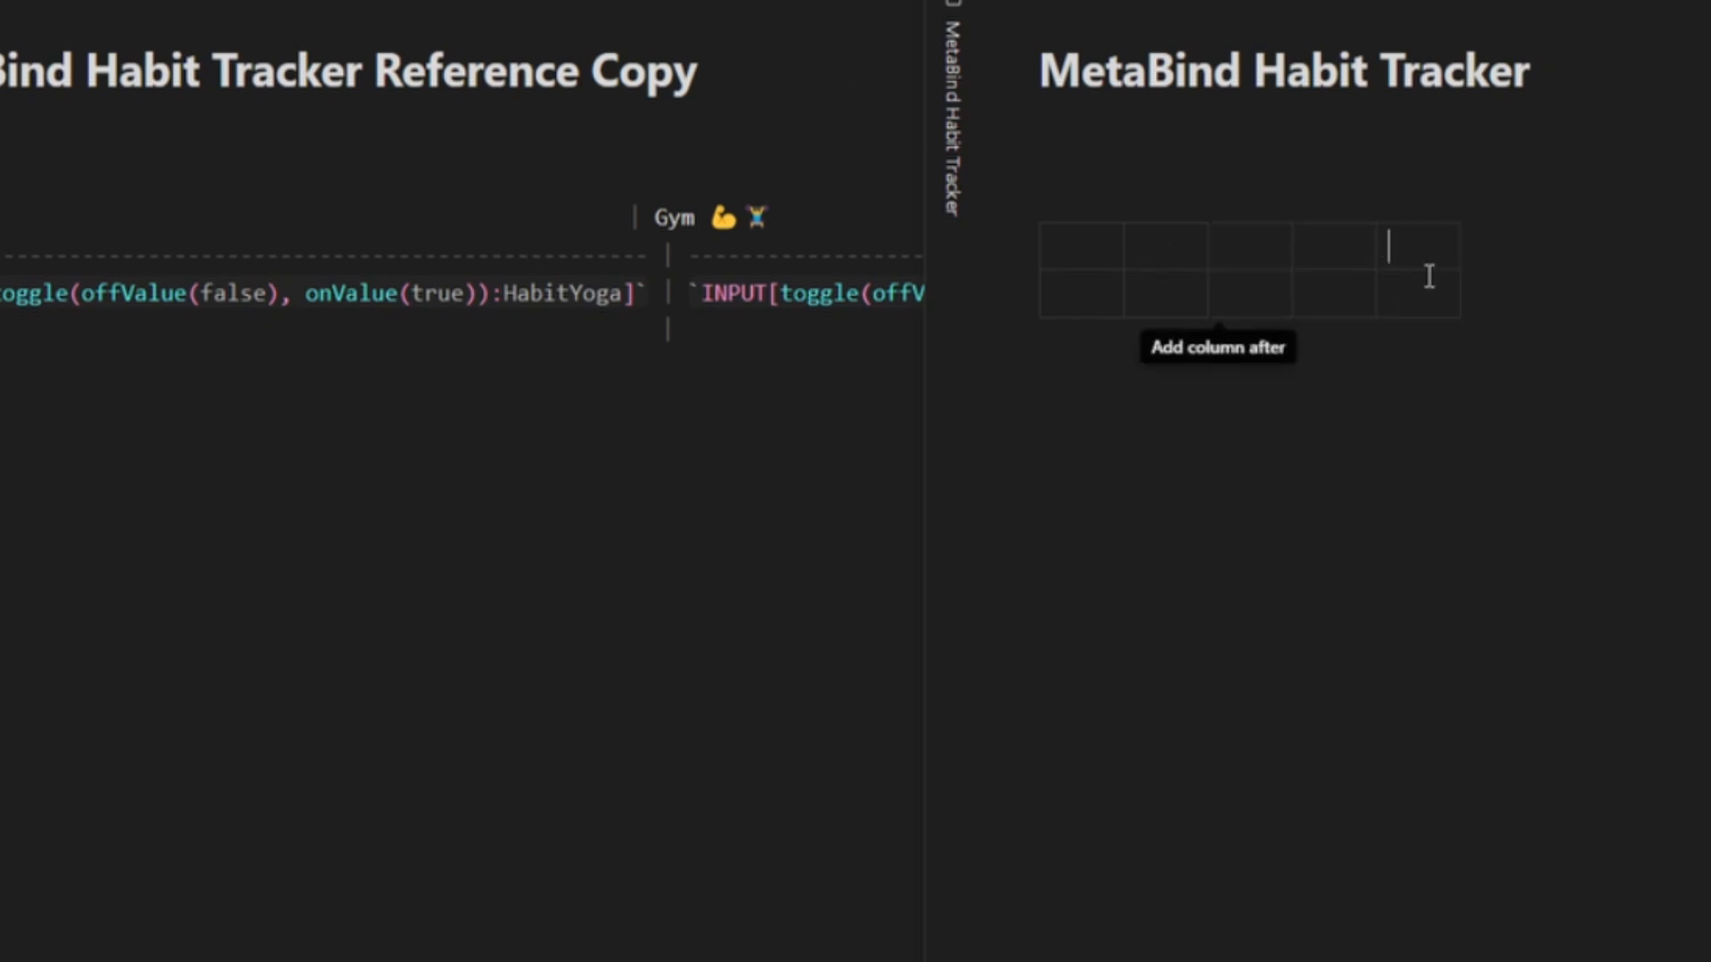
left_click(1471, 259)
left_click(1069, 245)
left_click(1181, 242)
left_click(1254, 244)
left_click(1342, 245)
left_click(1429, 243)
left_click(1493, 244)
left_click(1570, 266)
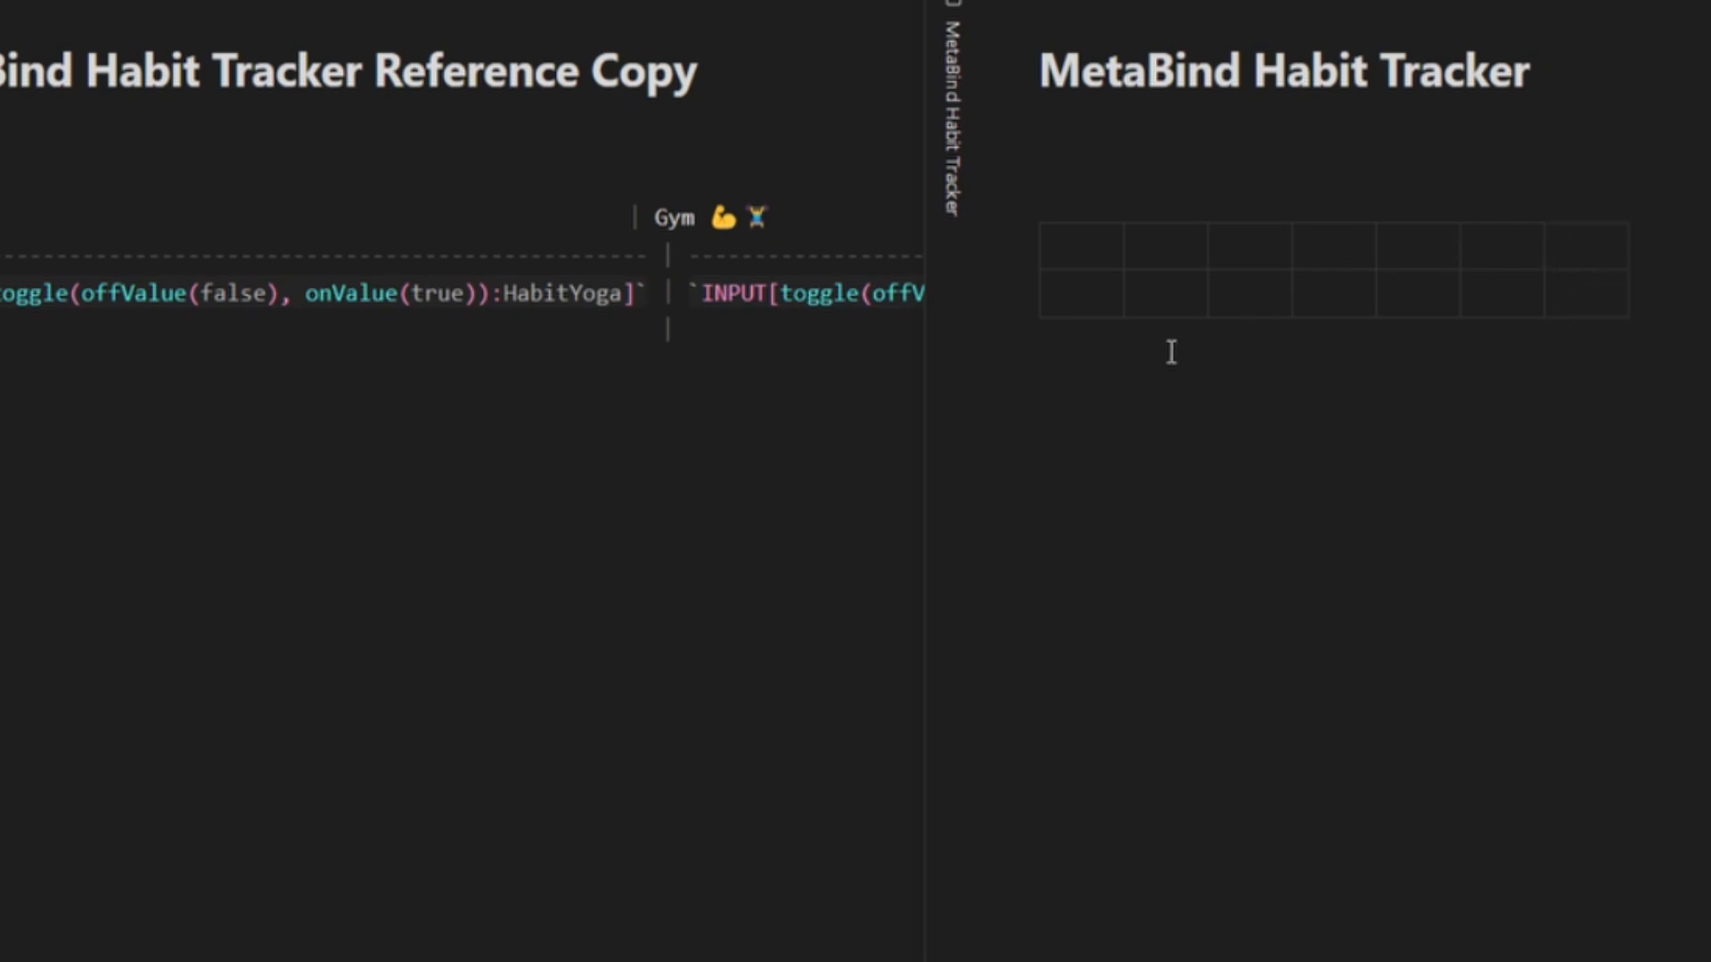
left_click(1328, 323)
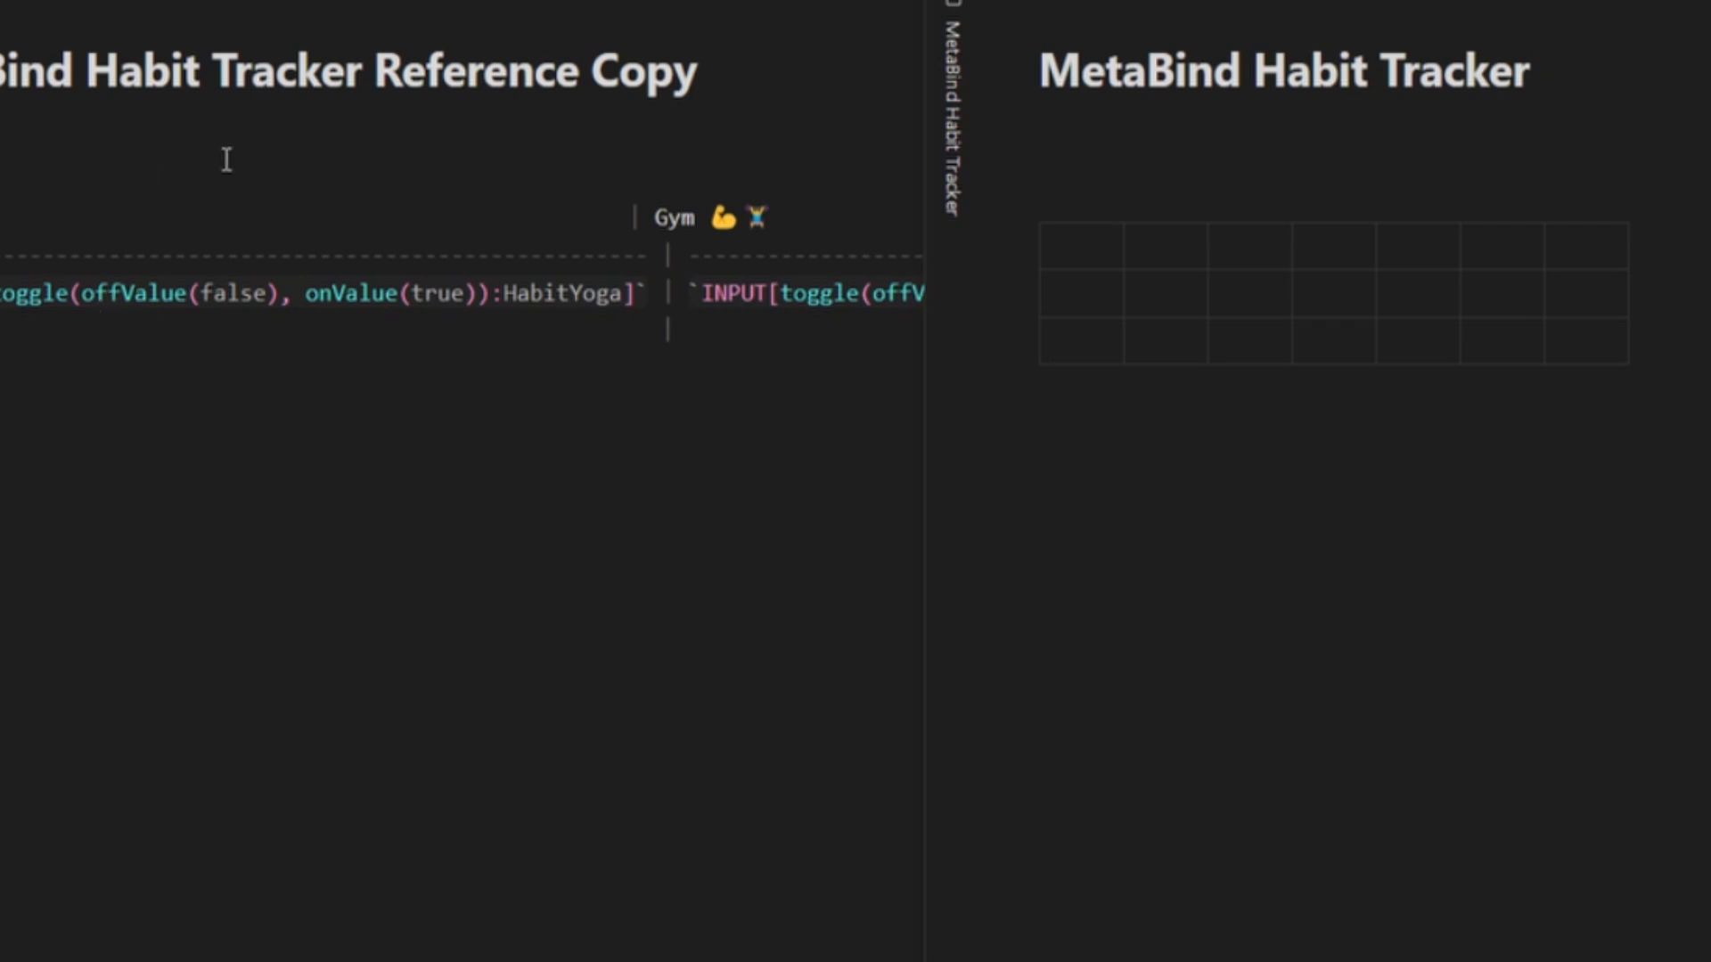
- Fill the first three header cells with Yoga, Gym and Read, including their emojis, from the reference copy
left_click(73, 209)
left_click_drag(364, 142, 308, 142)
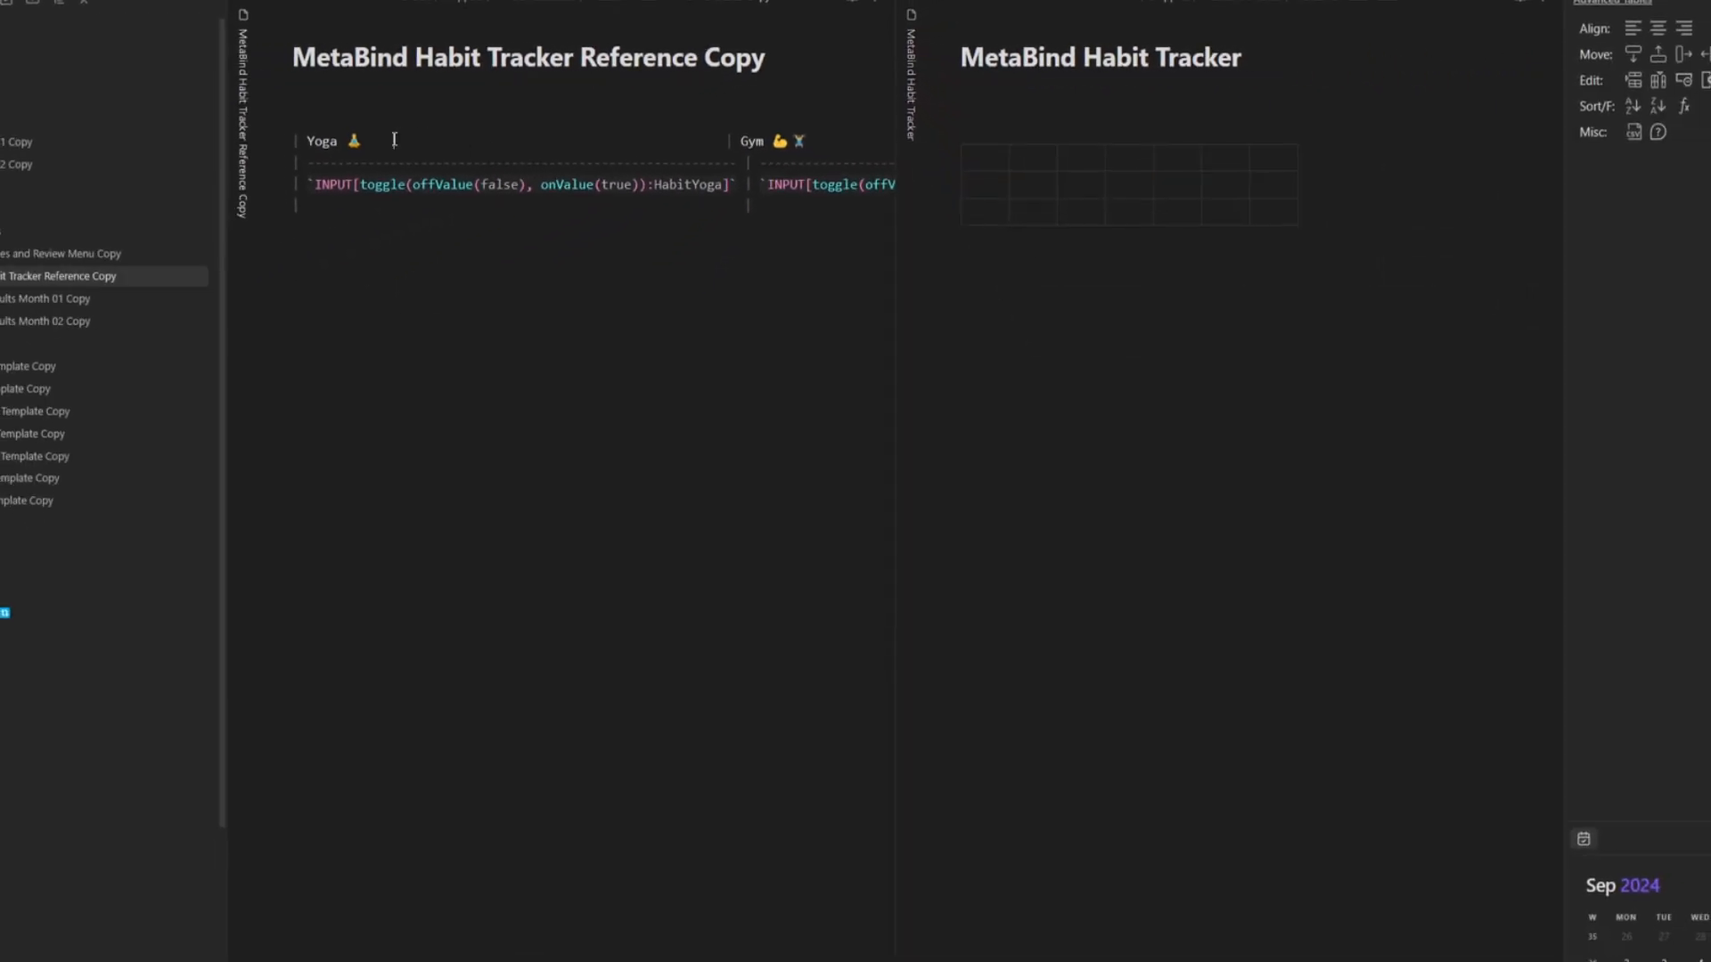
left_click(974, 161)
key("ctrl+v")
left_click(1053, 160)
key("ctrl+v")
left_click_drag(809, 142, 586, 142)
scroll(660, 276, "right", 6)
type("Read 📖")
- Fill the remaining header cells with Obsidian, Walk Bailey, Walk Run and Learn, including their emojis, from the reference copy
left_click(1211, 159)
type("Obsidian ✍️")
left_click_drag(468, 142, 350, 141)
left_click(1304, 158)
type("Walk Bailey 🐕")
left_click(1412, 161)
type("Walk Run 🪶")
left_click_drag(847, 141, 785, 140)
key("ctrl+c")
left_click(1497, 160)
key("ctrl+v")
left_click(1386, 332)
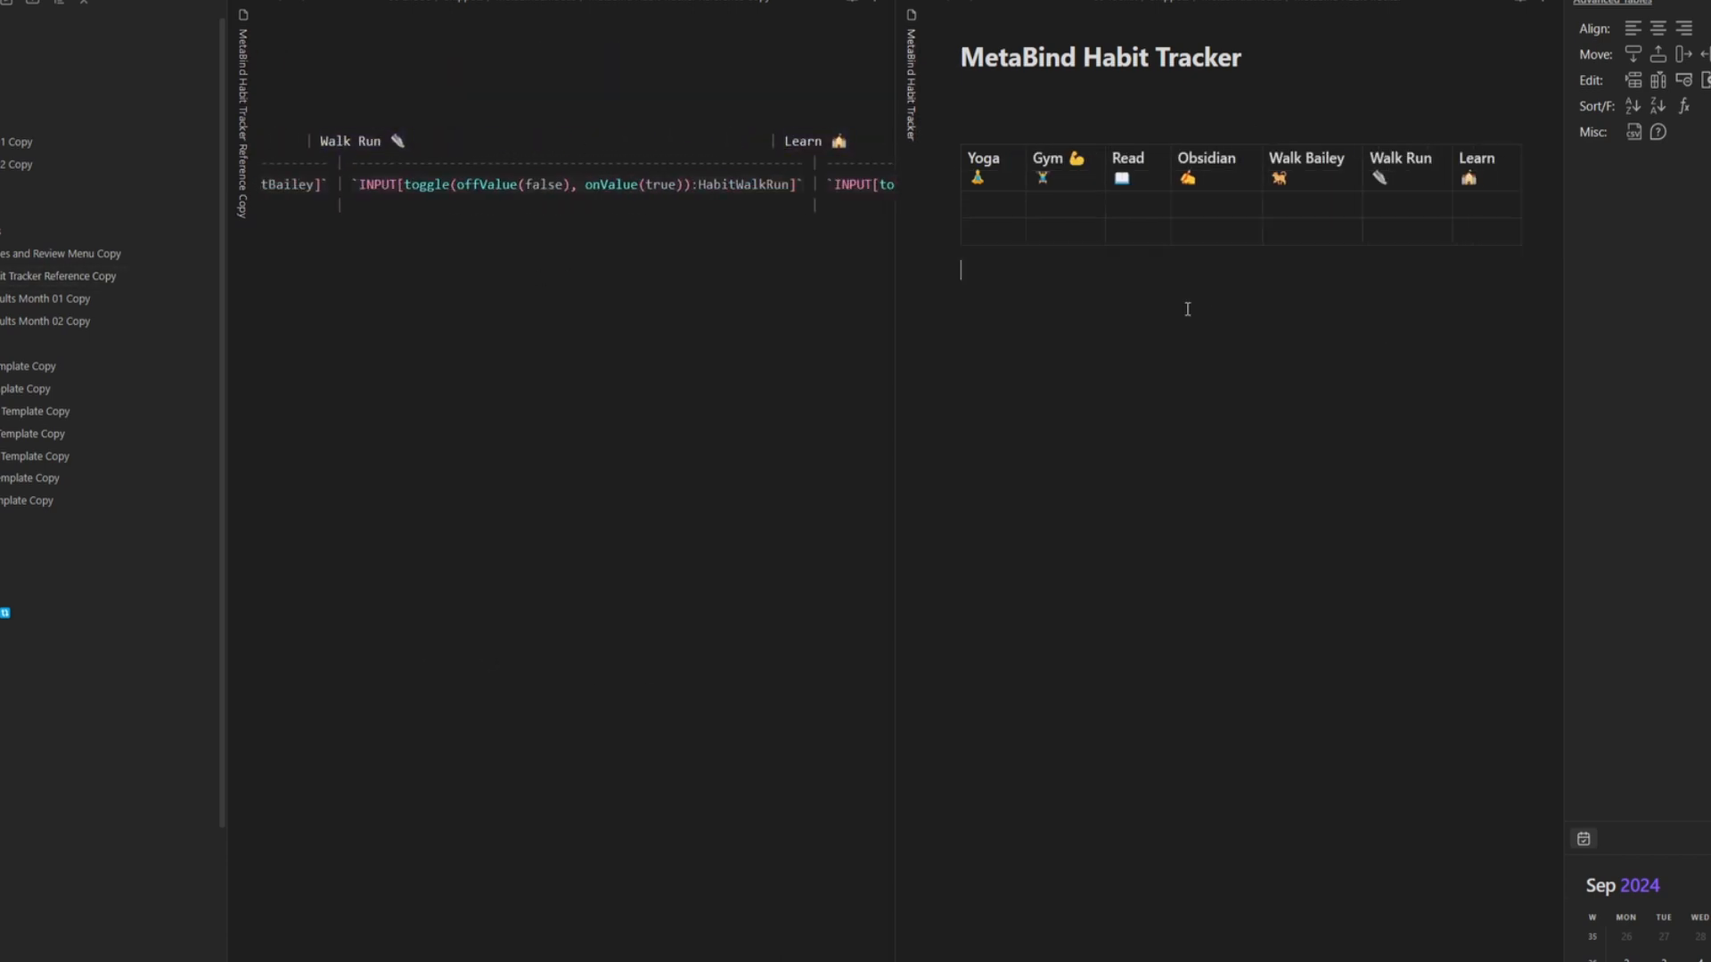
- Highlight the HabitYoga property reference in the Yoga column's toggle INPUT code of the reference copy
left_click(576, 303)
scroll(575, 302, "left", 20)
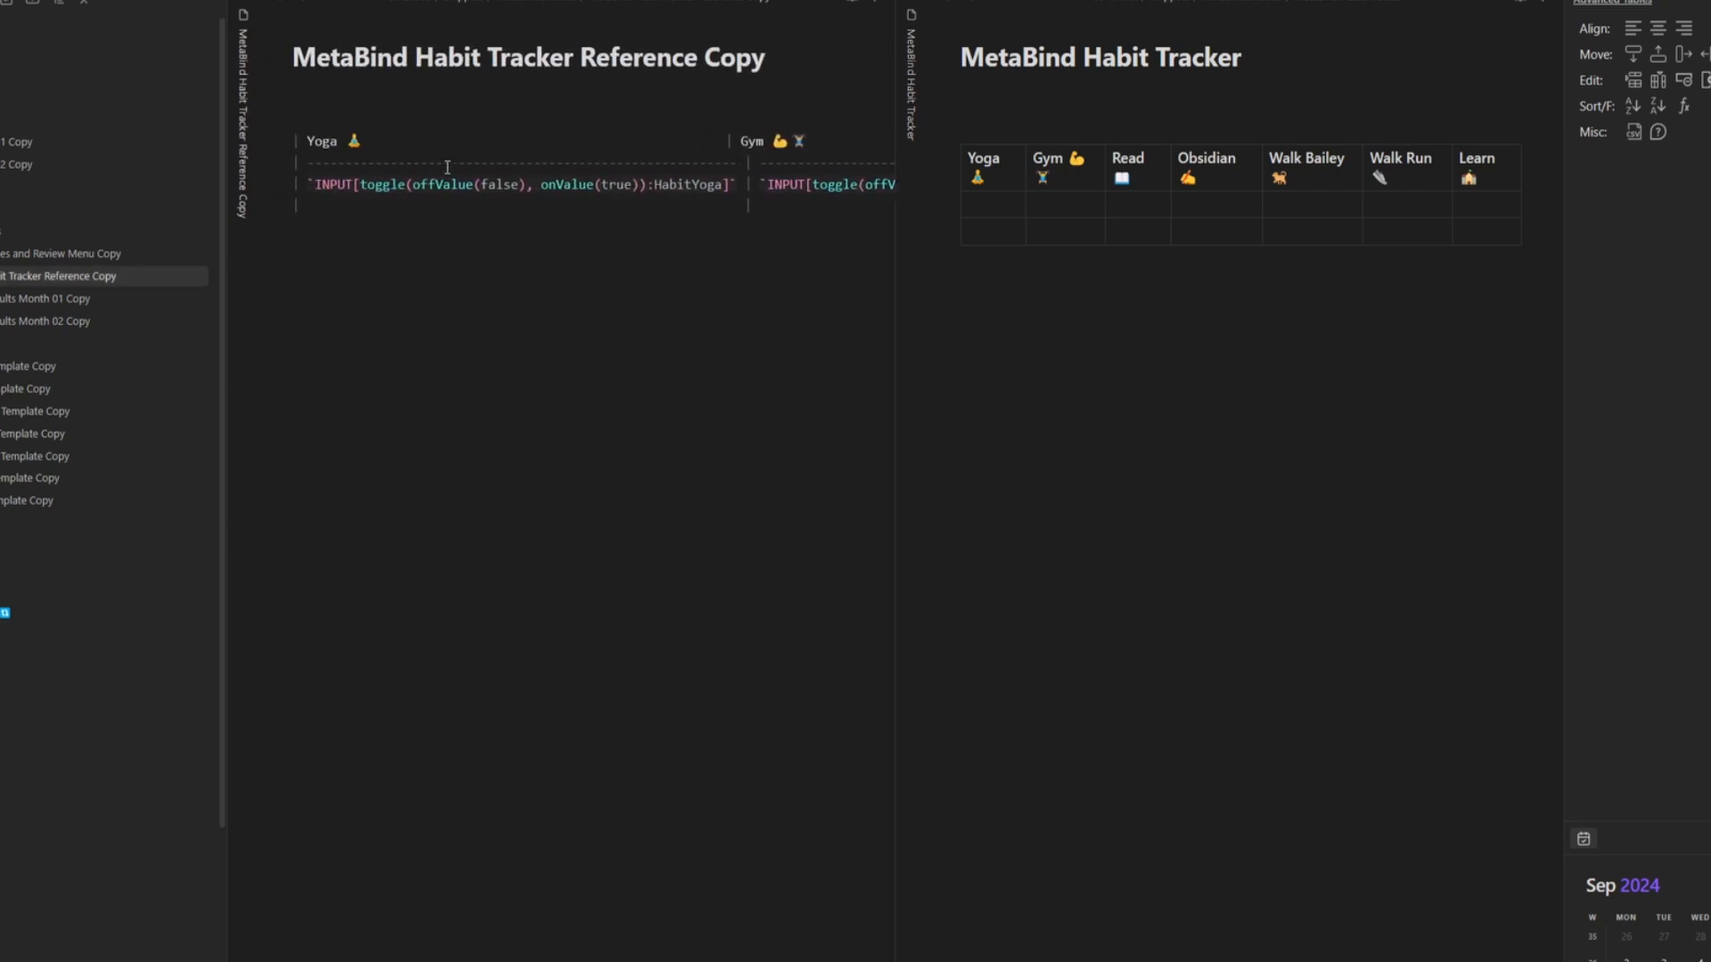
double_click(681, 185)
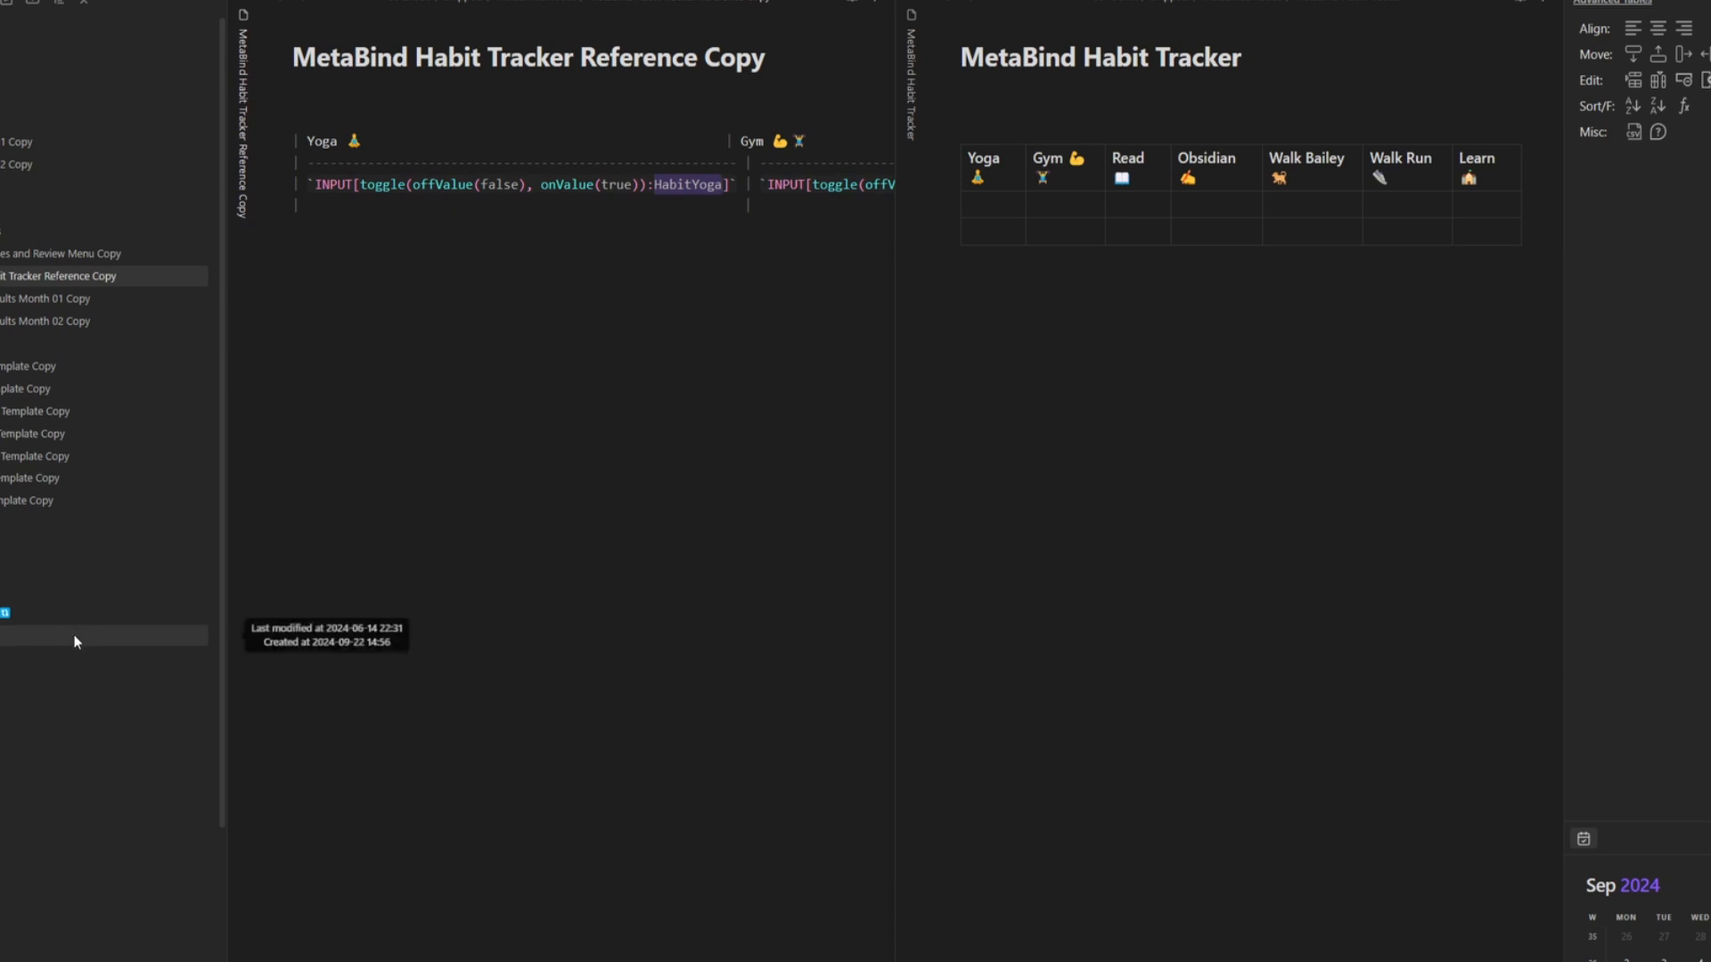
- Open Daily Journal Template from 06 Toolkit/Templates and arrange its pane after the MetaBind Habit Tracker note
scroll(15, 900, "down", 4)
left_click(18, 927)
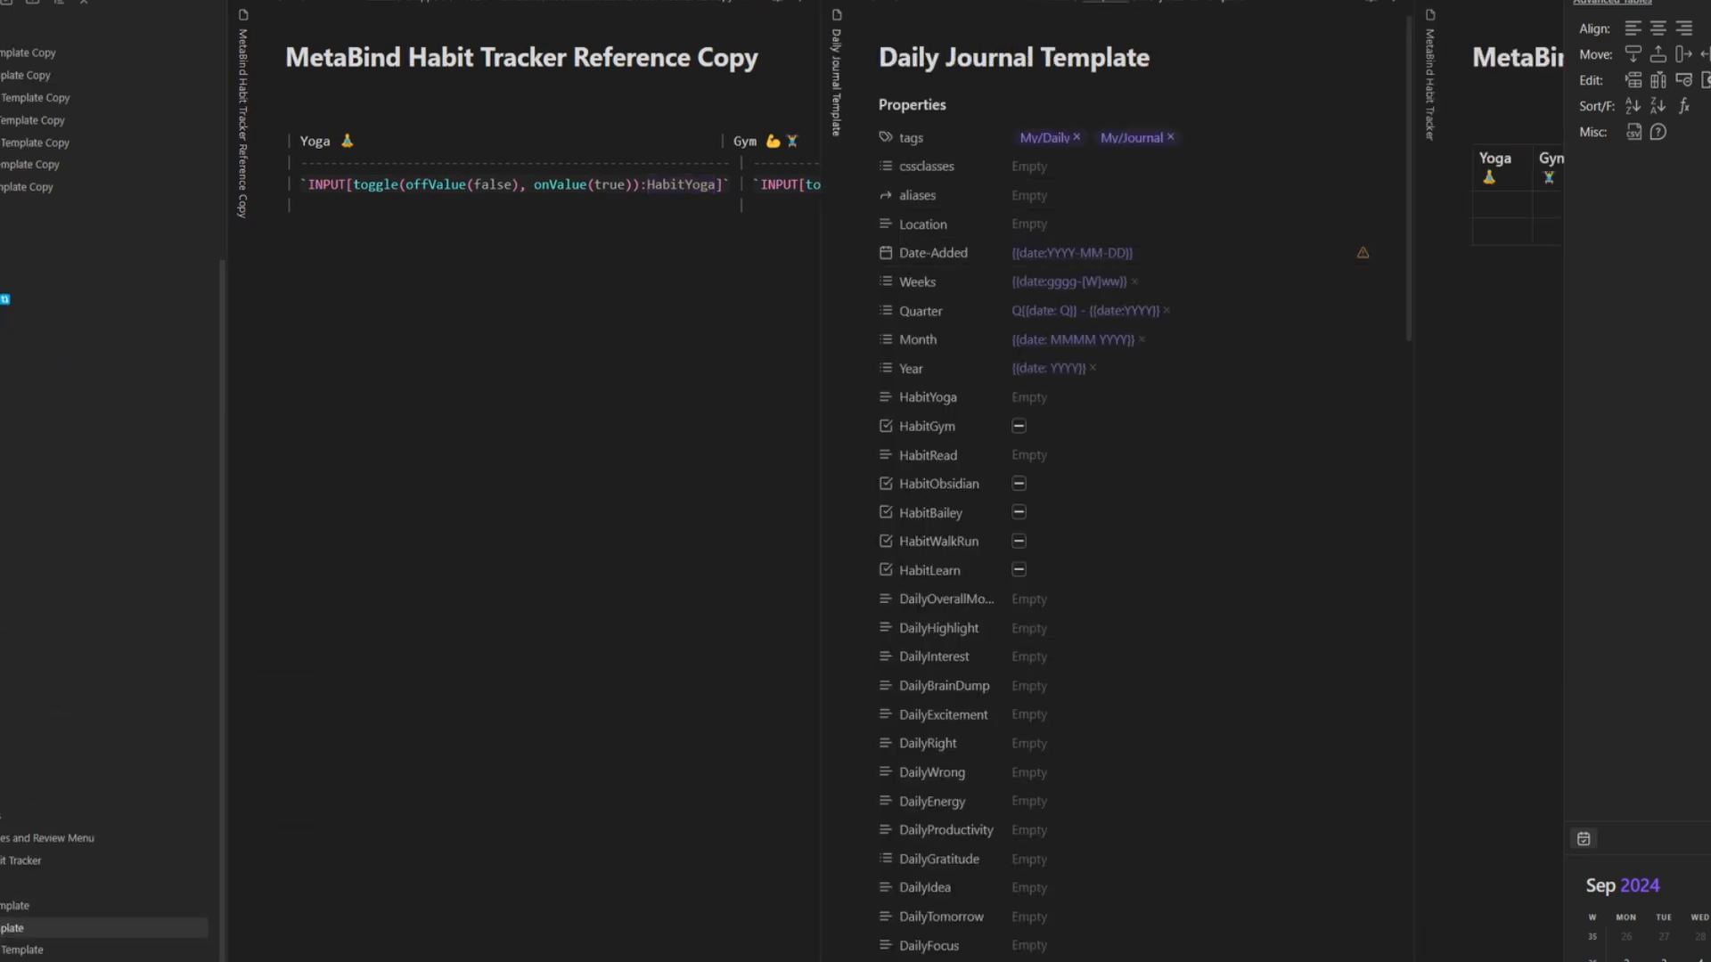
left_click_drag(836, 82, 1437, 55)
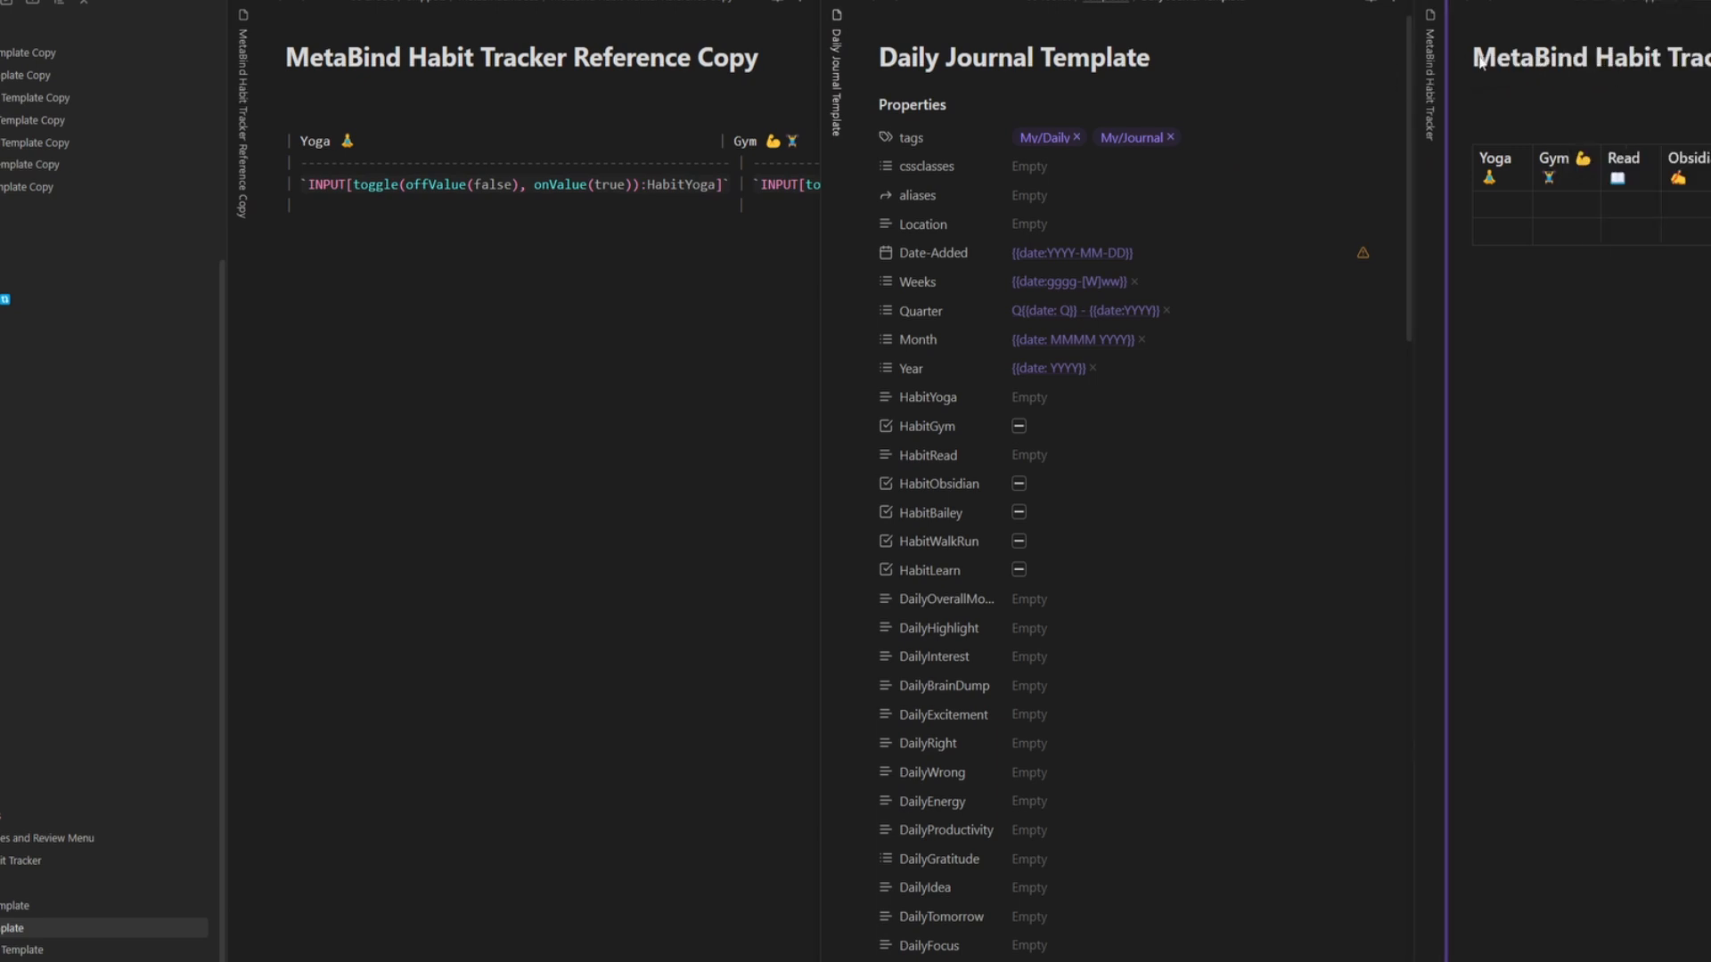
left_click(0, 0)
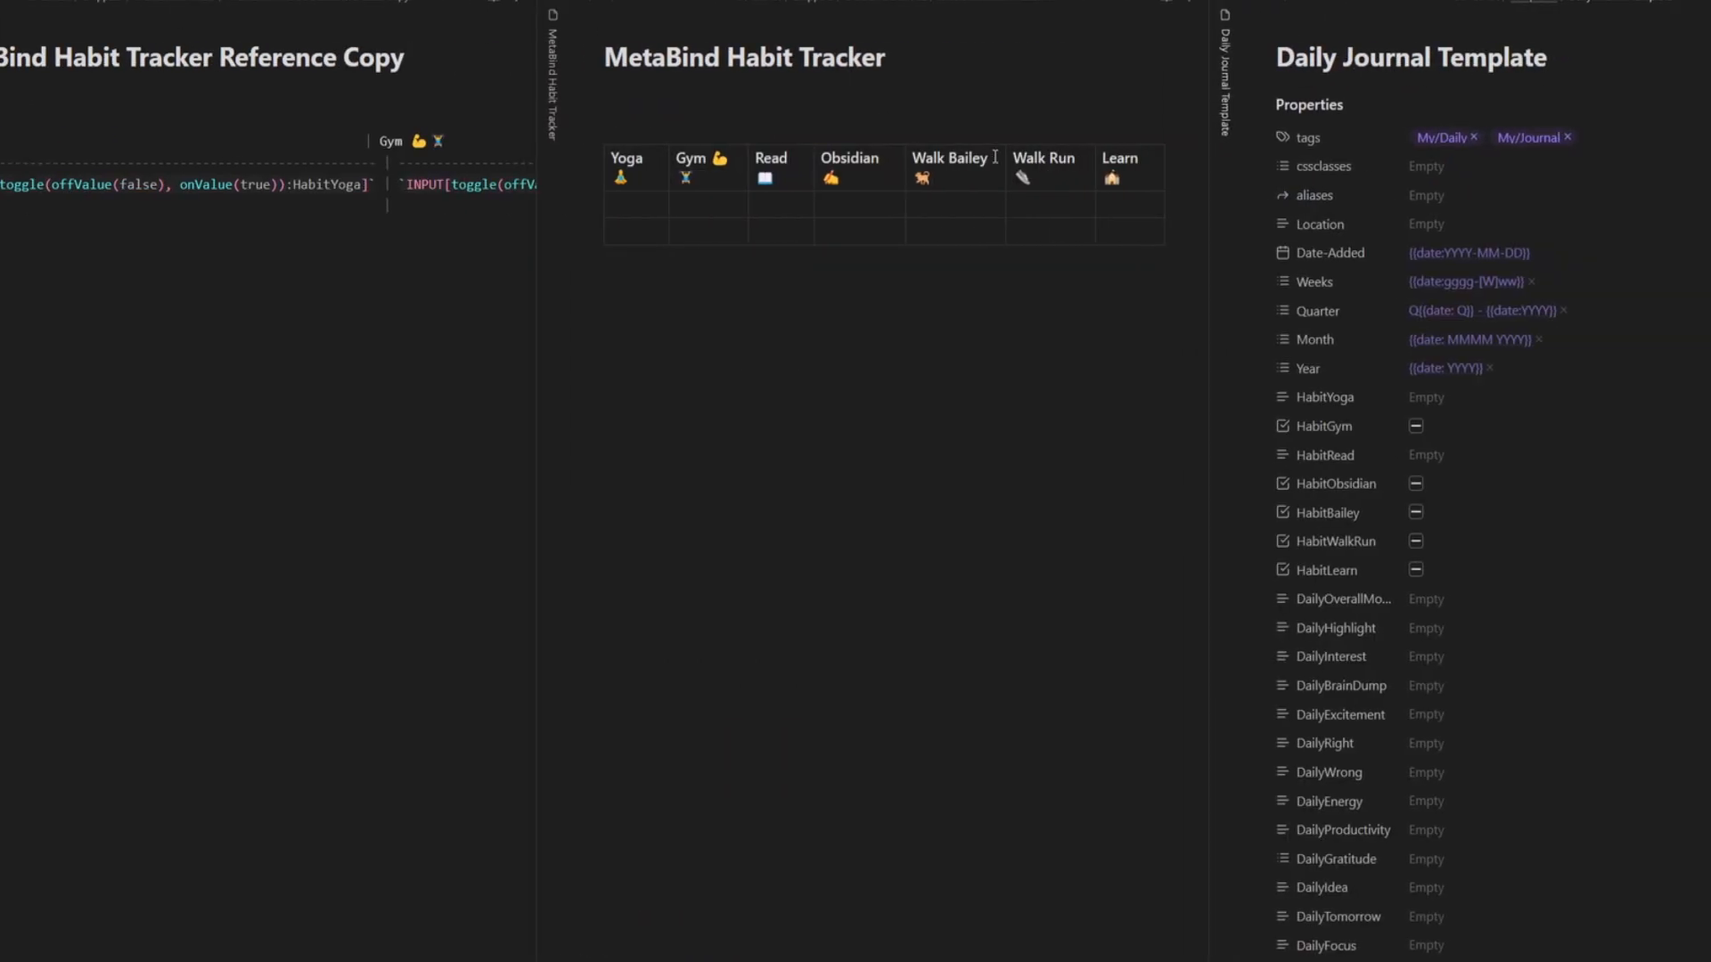
- Change the property type of HabitYoga and HabitRead in the Daily Journal Template to Checkbox
scroll(1419, 687, "down", 2)
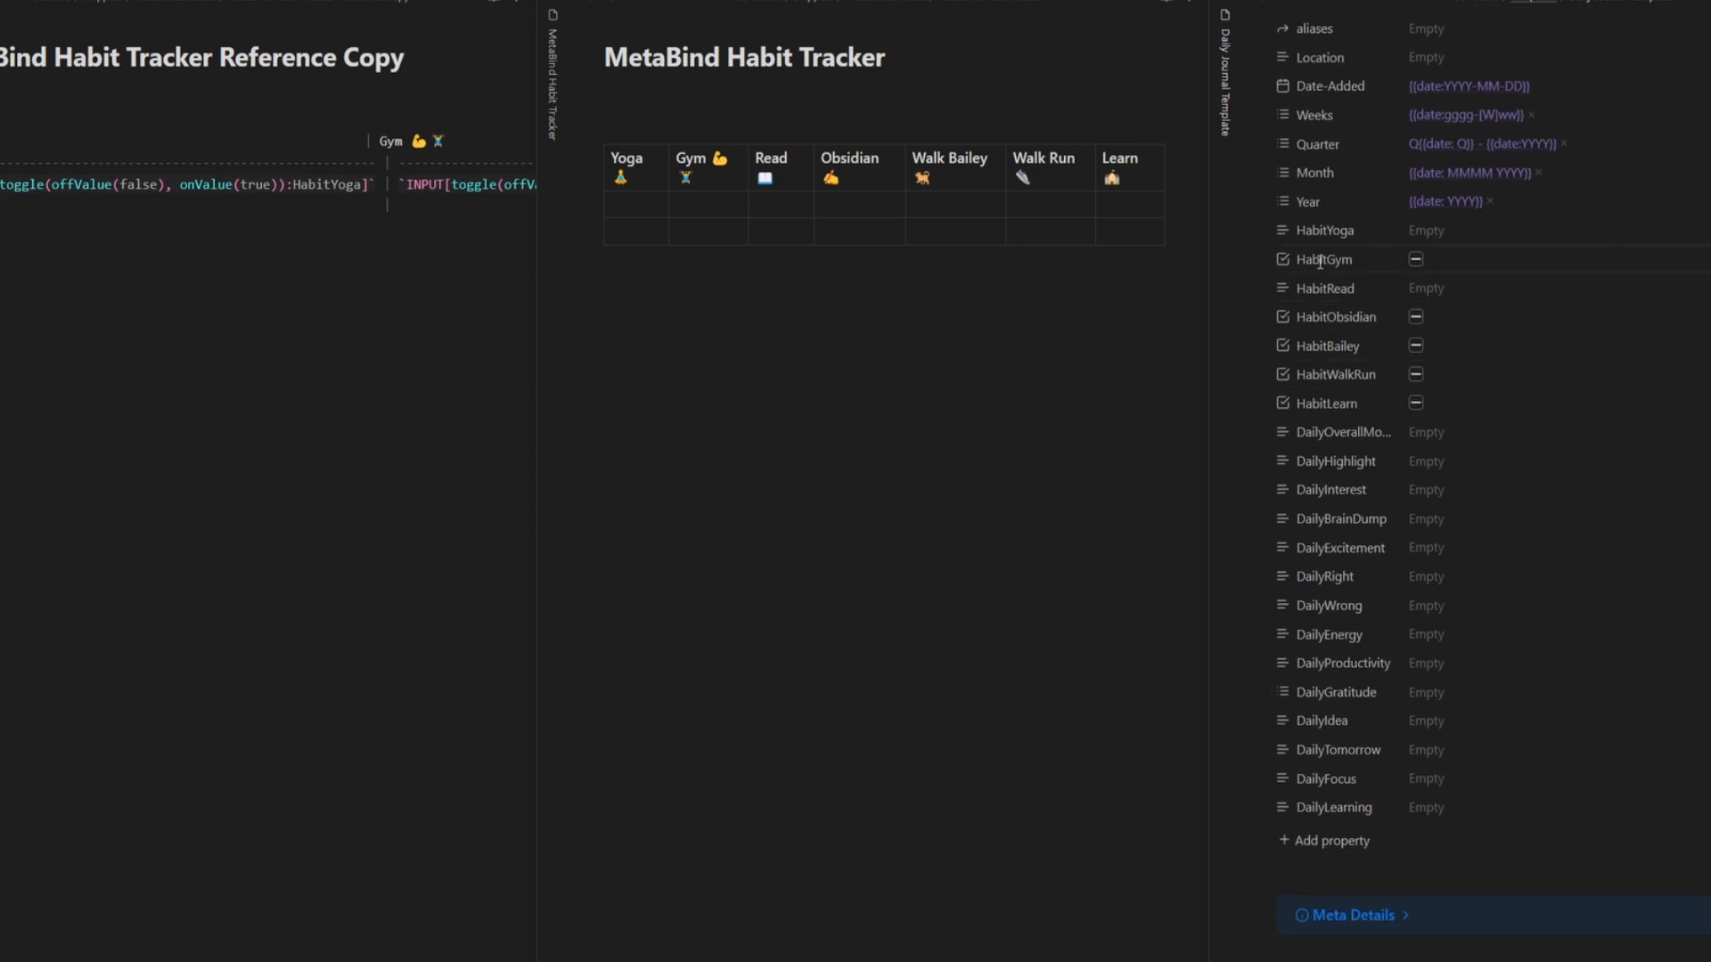
double_click(299, 182)
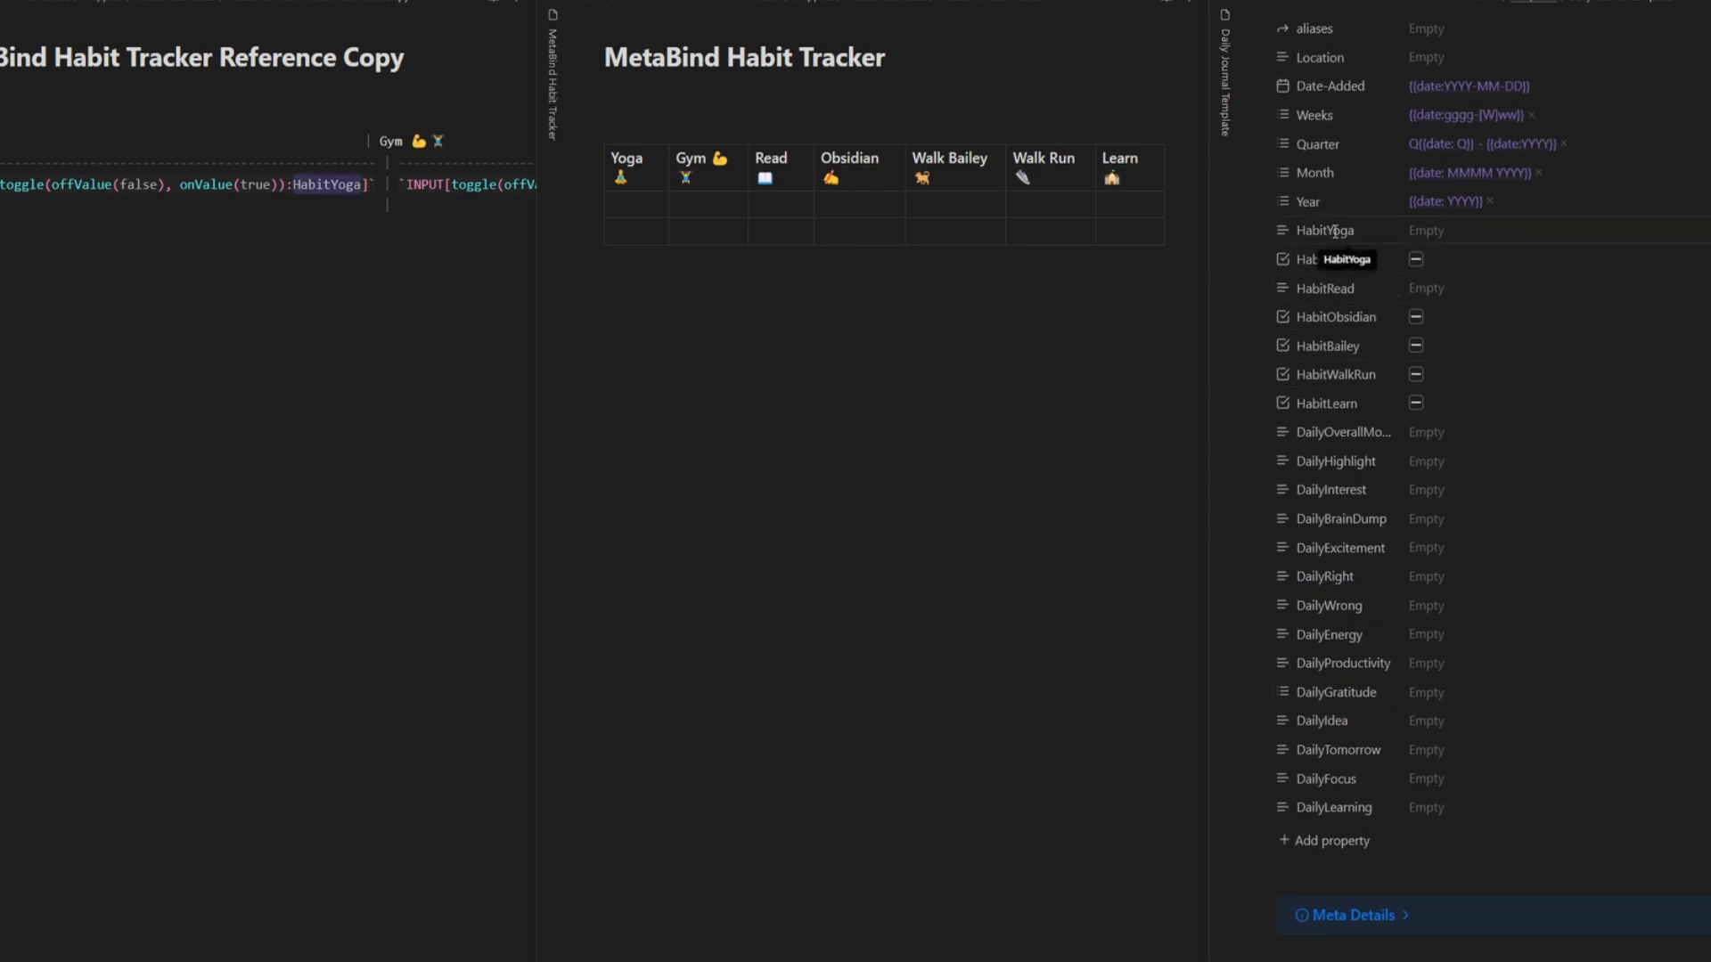
left_click(1283, 232)
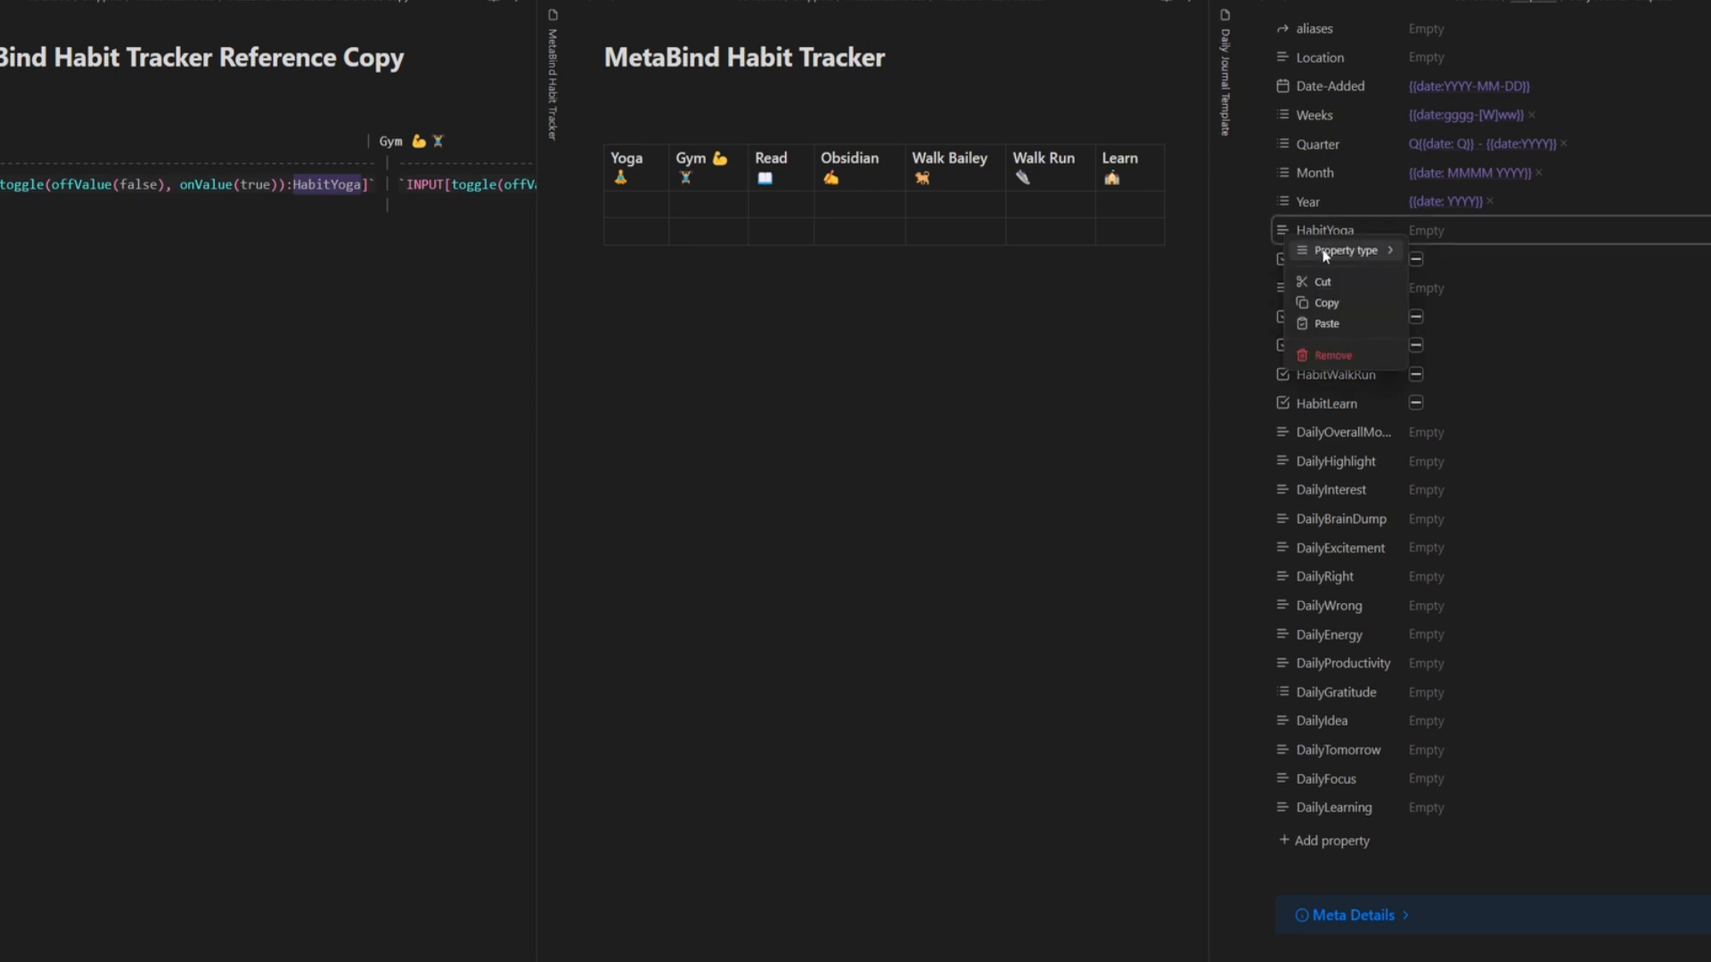
mouse_move(1364, 251)
left_click(1463, 312)
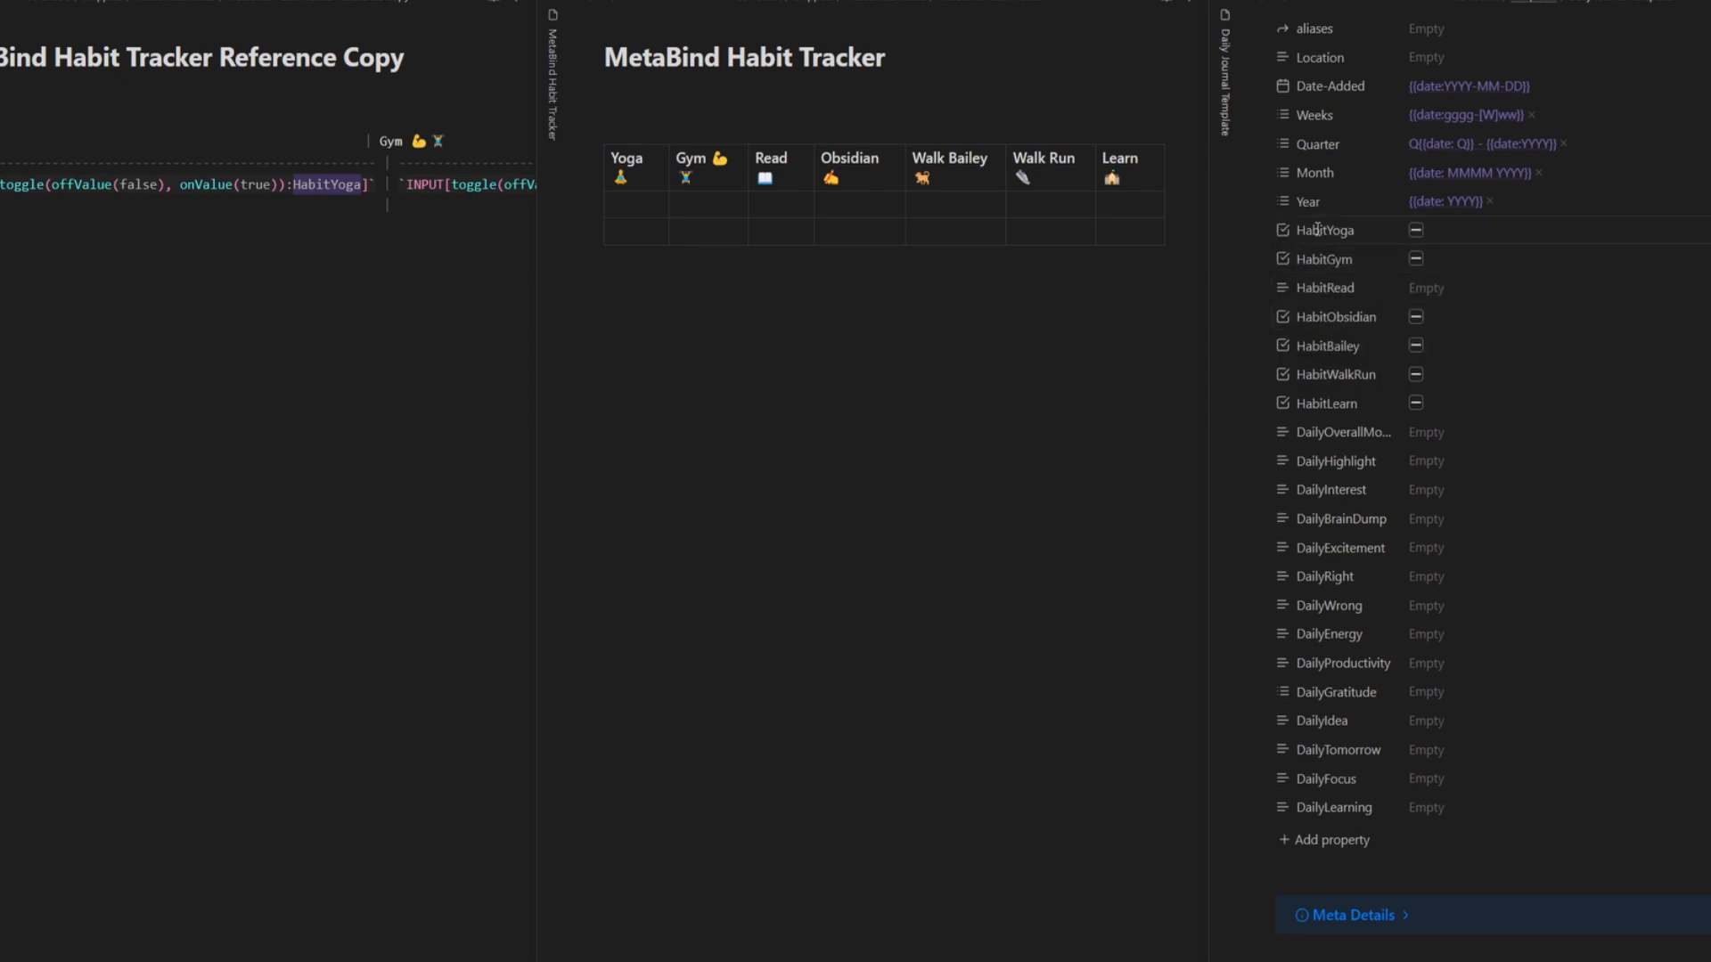
left_click(1283, 289)
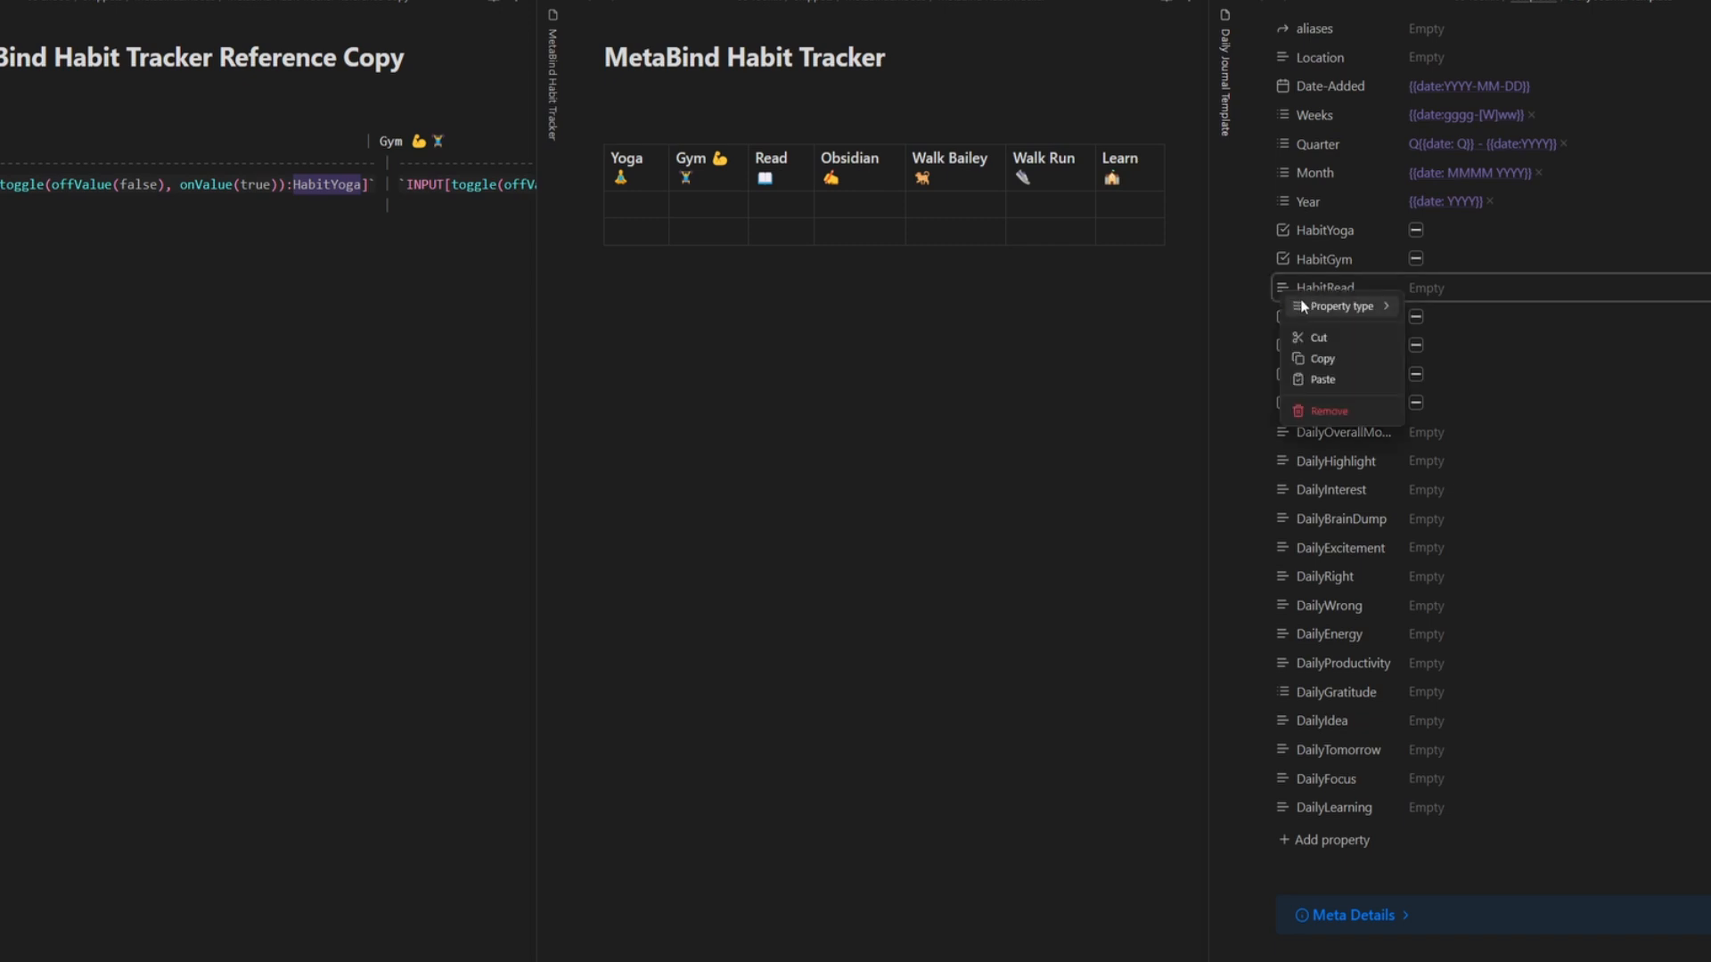
mouse_move(1304, 303)
left_click(1467, 366)
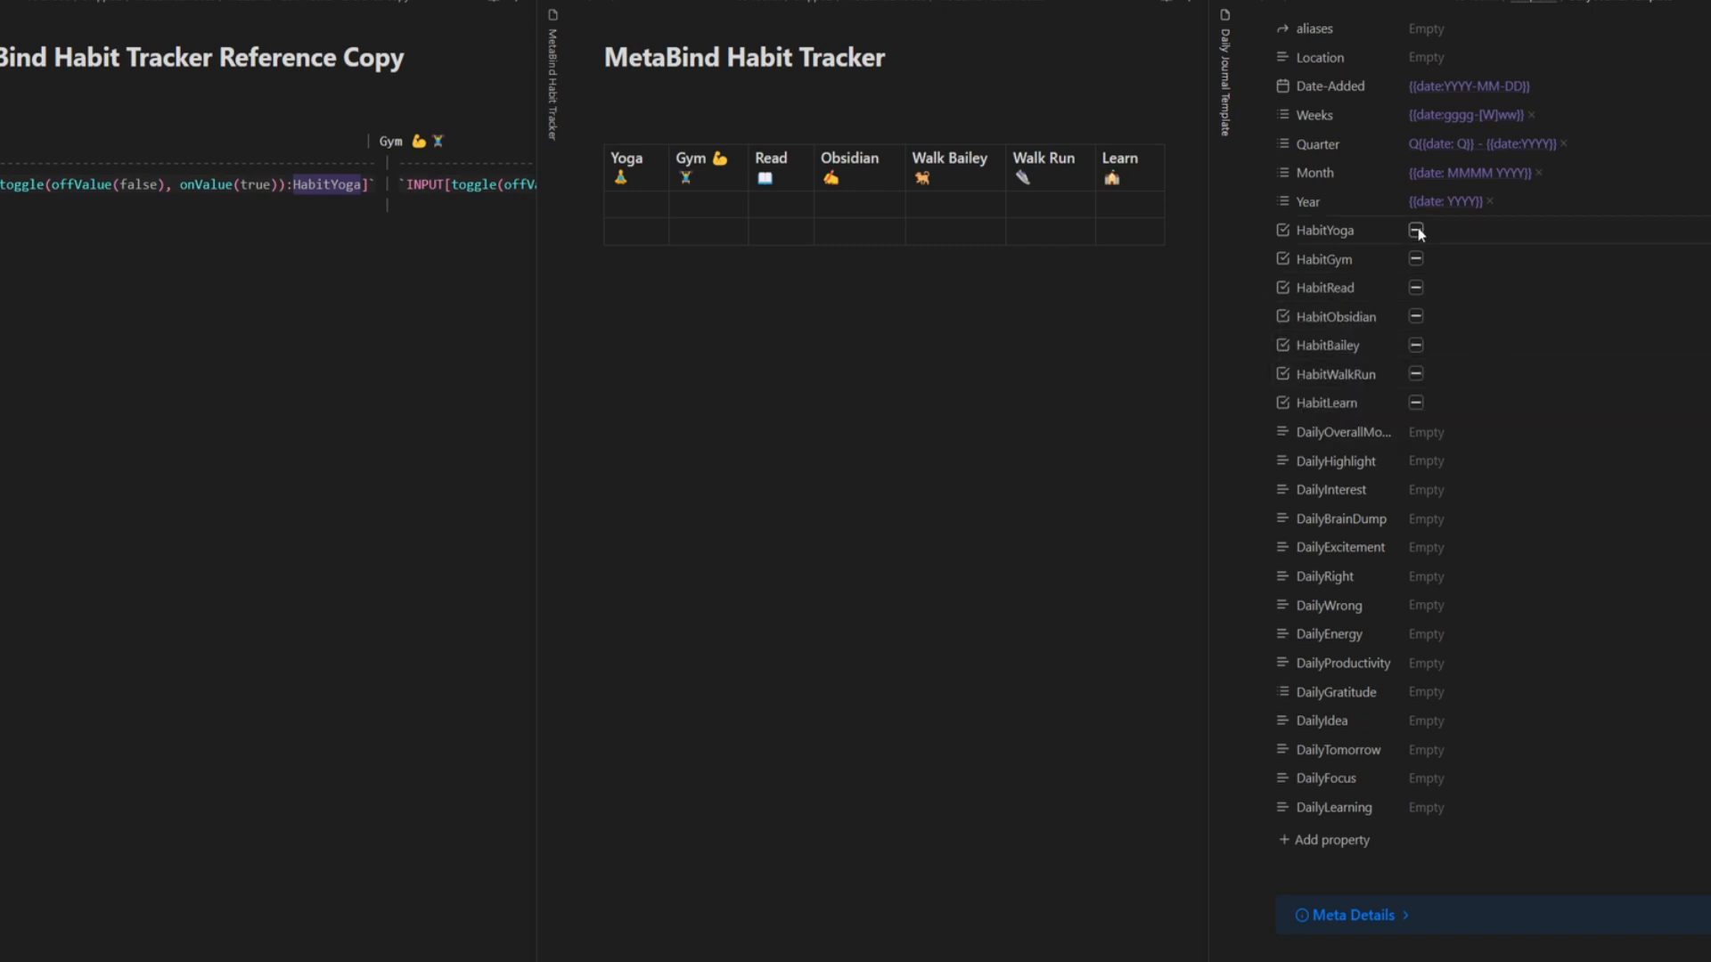
- Show the MetaBind Habit Tracker note's source and insert `INPUT[toggle(offValue(false), onValue(true)):HabitYoga]` in the Yoga column's first row
left_click(1195, 7)
left_click(1105, 65)
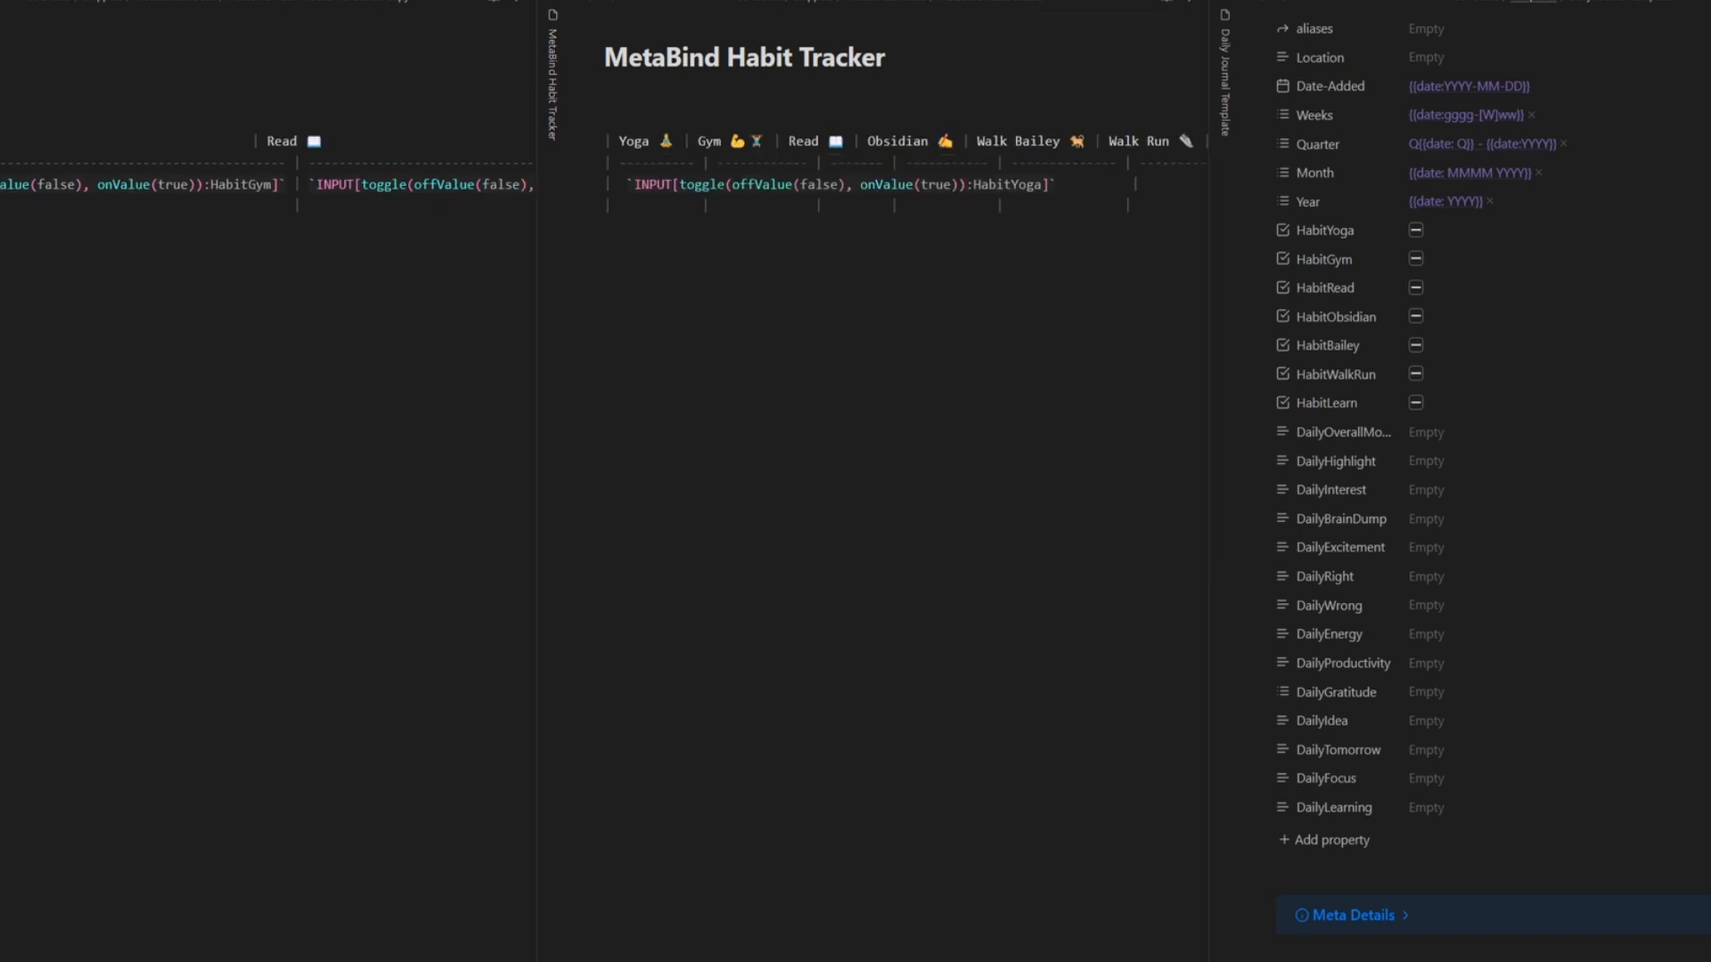
scroll(996, 231, "right", 5)
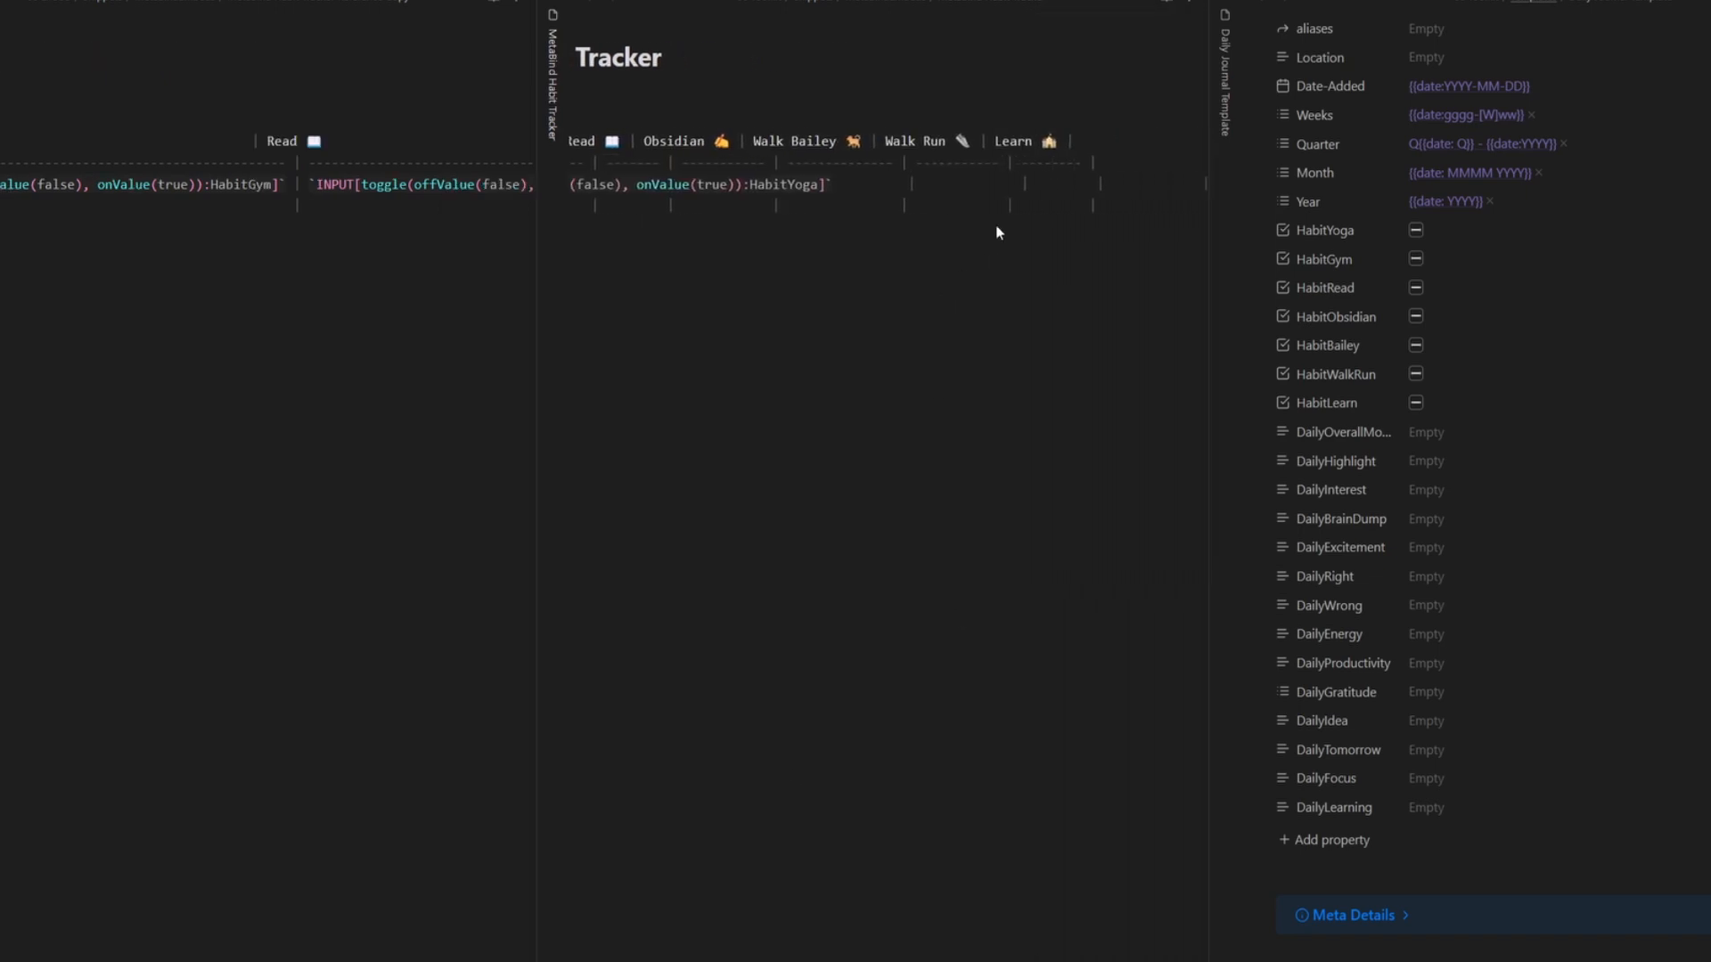
- Paste the toggle code into the Gym column and replace its property with HabitGym from the Daily Journal Template's source
key("ctrl+v")
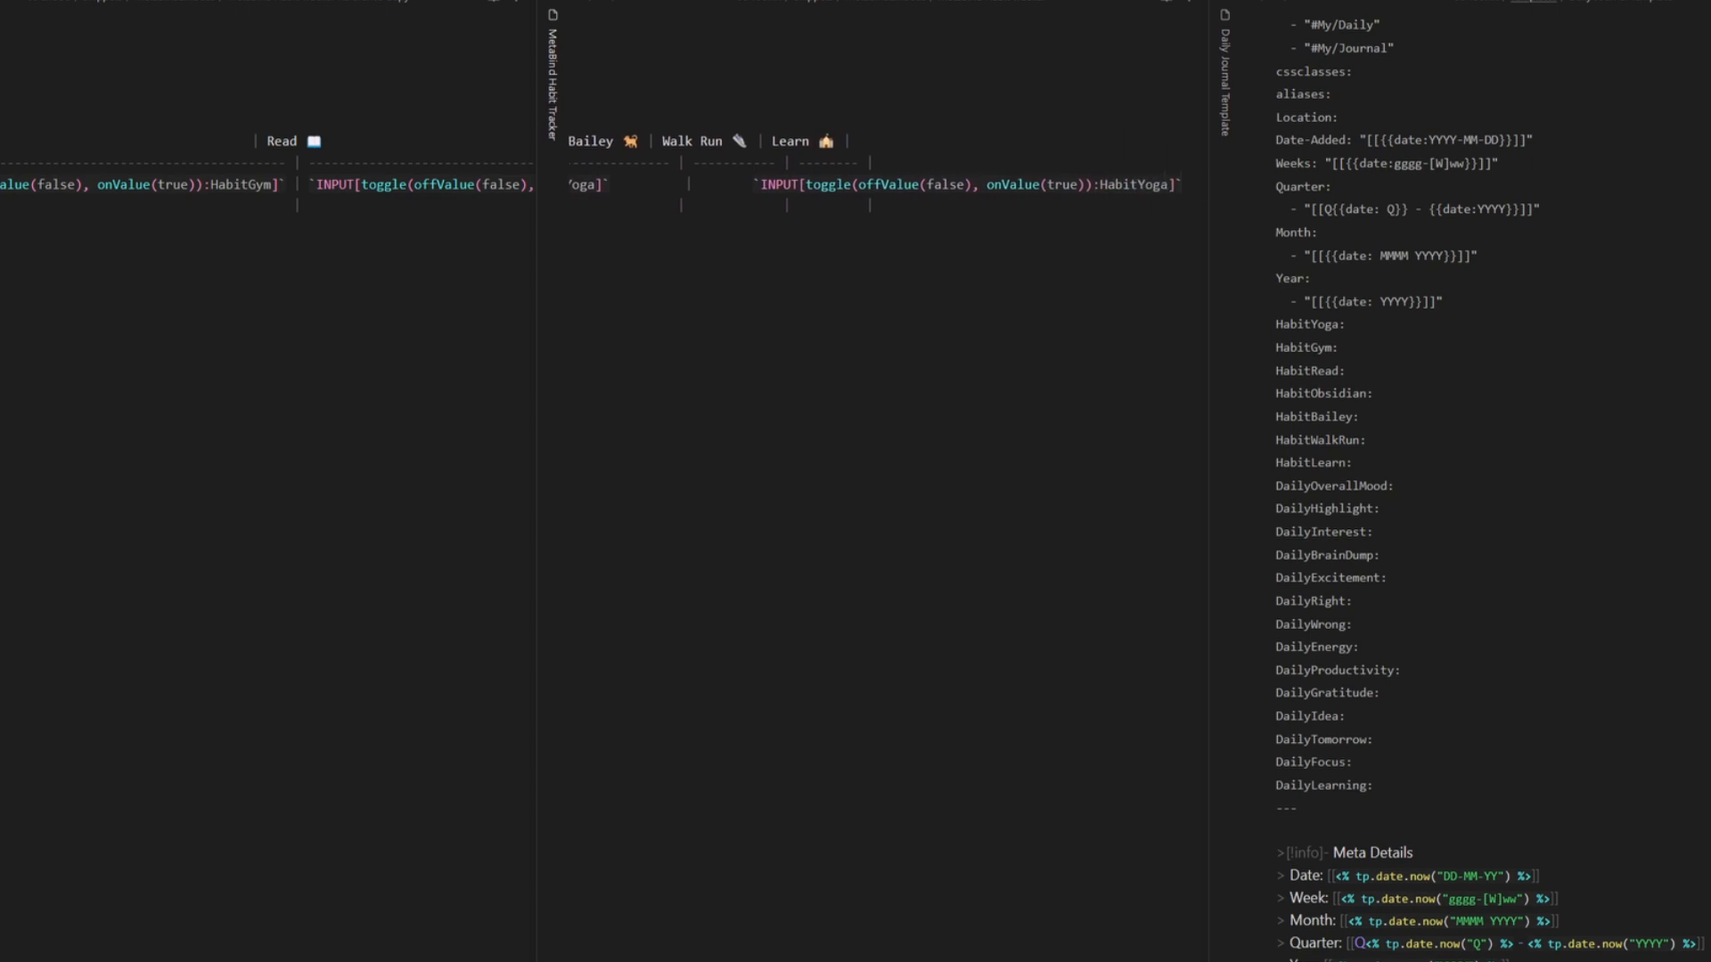
key("Right")
key("Right")
key("Right")
key("Right")
key("Right")
key("Right")
key("Right")
key("Right")
key("Right")
key("Right")
key("Right")
key("Right")
key("Right")
key("Right")
key("Right")
key("Right")
key("Right")
key("Right")
key("Right")
key("Right")
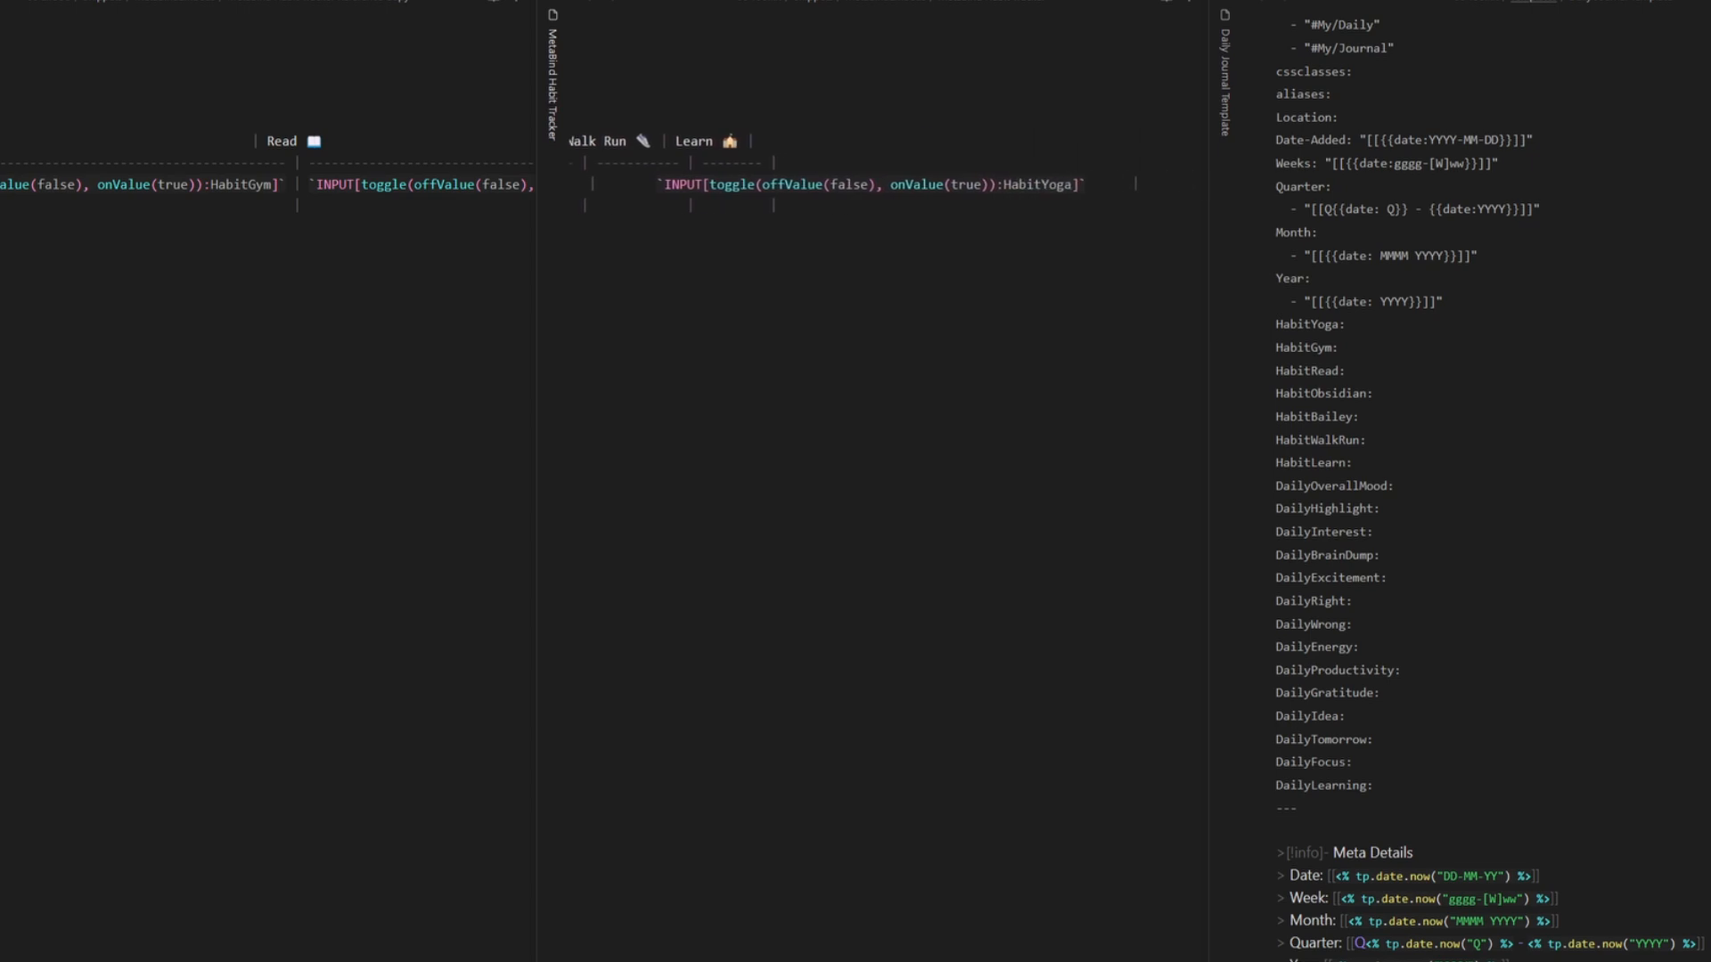
double_click(1306, 347)
key("ctrl+c")
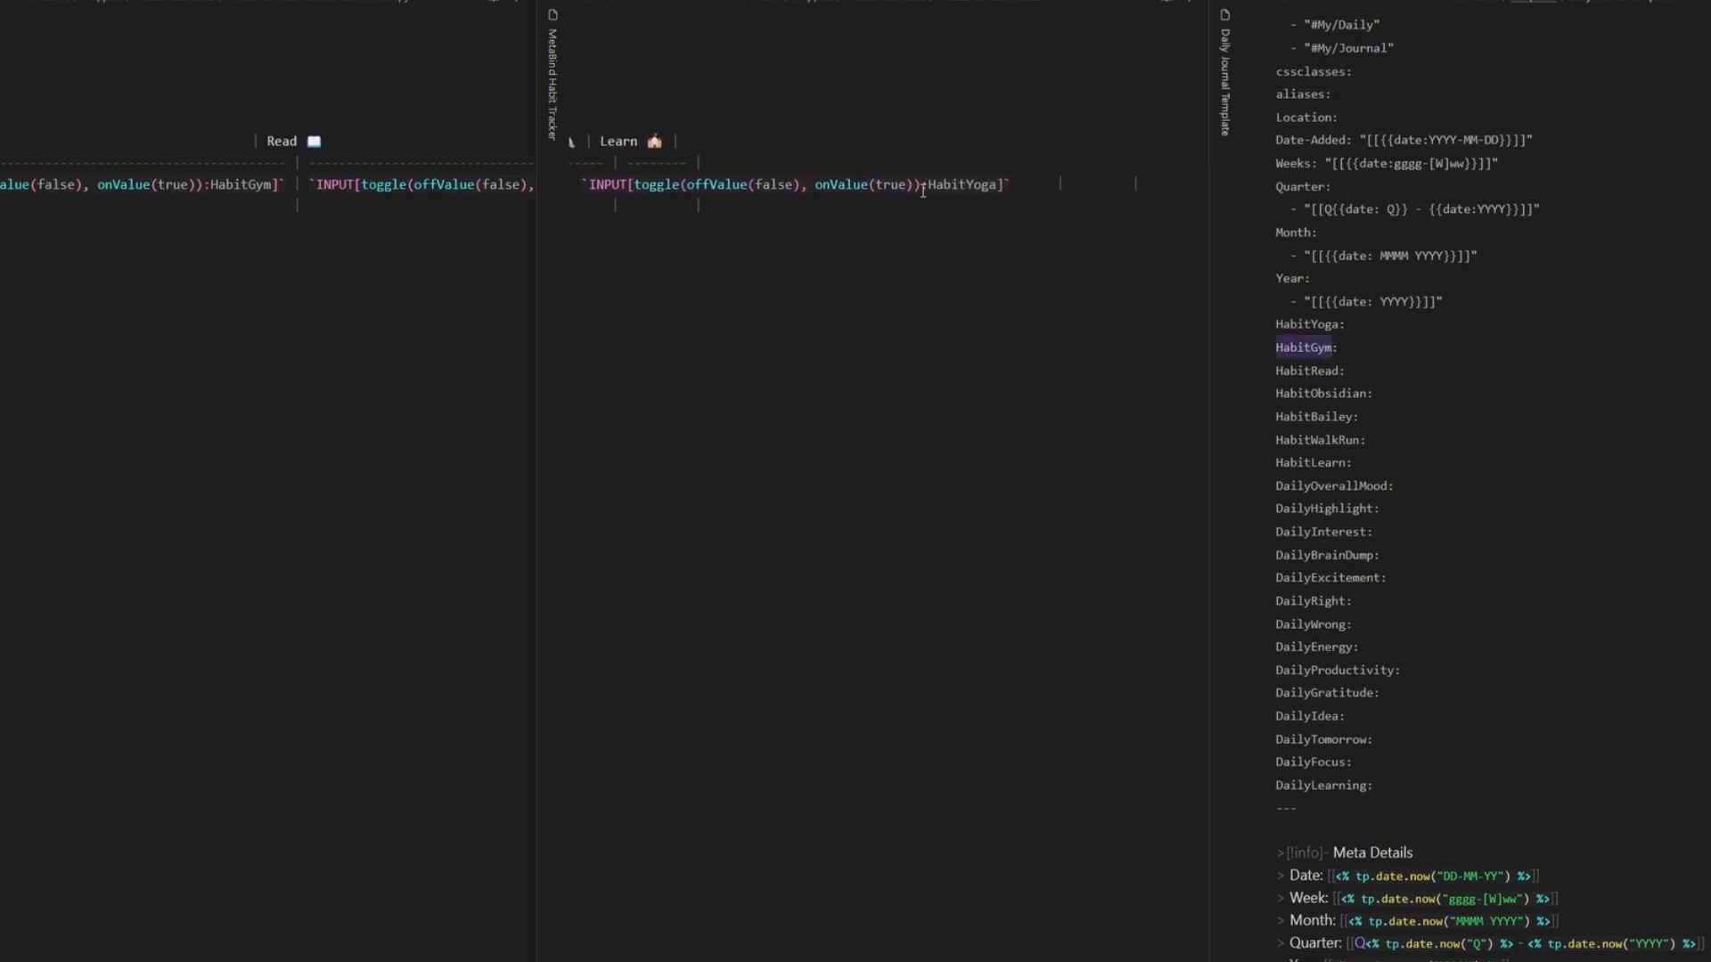
double_click(960, 184)
key("ctrl+v")
- Copy the Gym toggle code into the Read column and bind it to the HabitRead property
triple_click(993, 181)
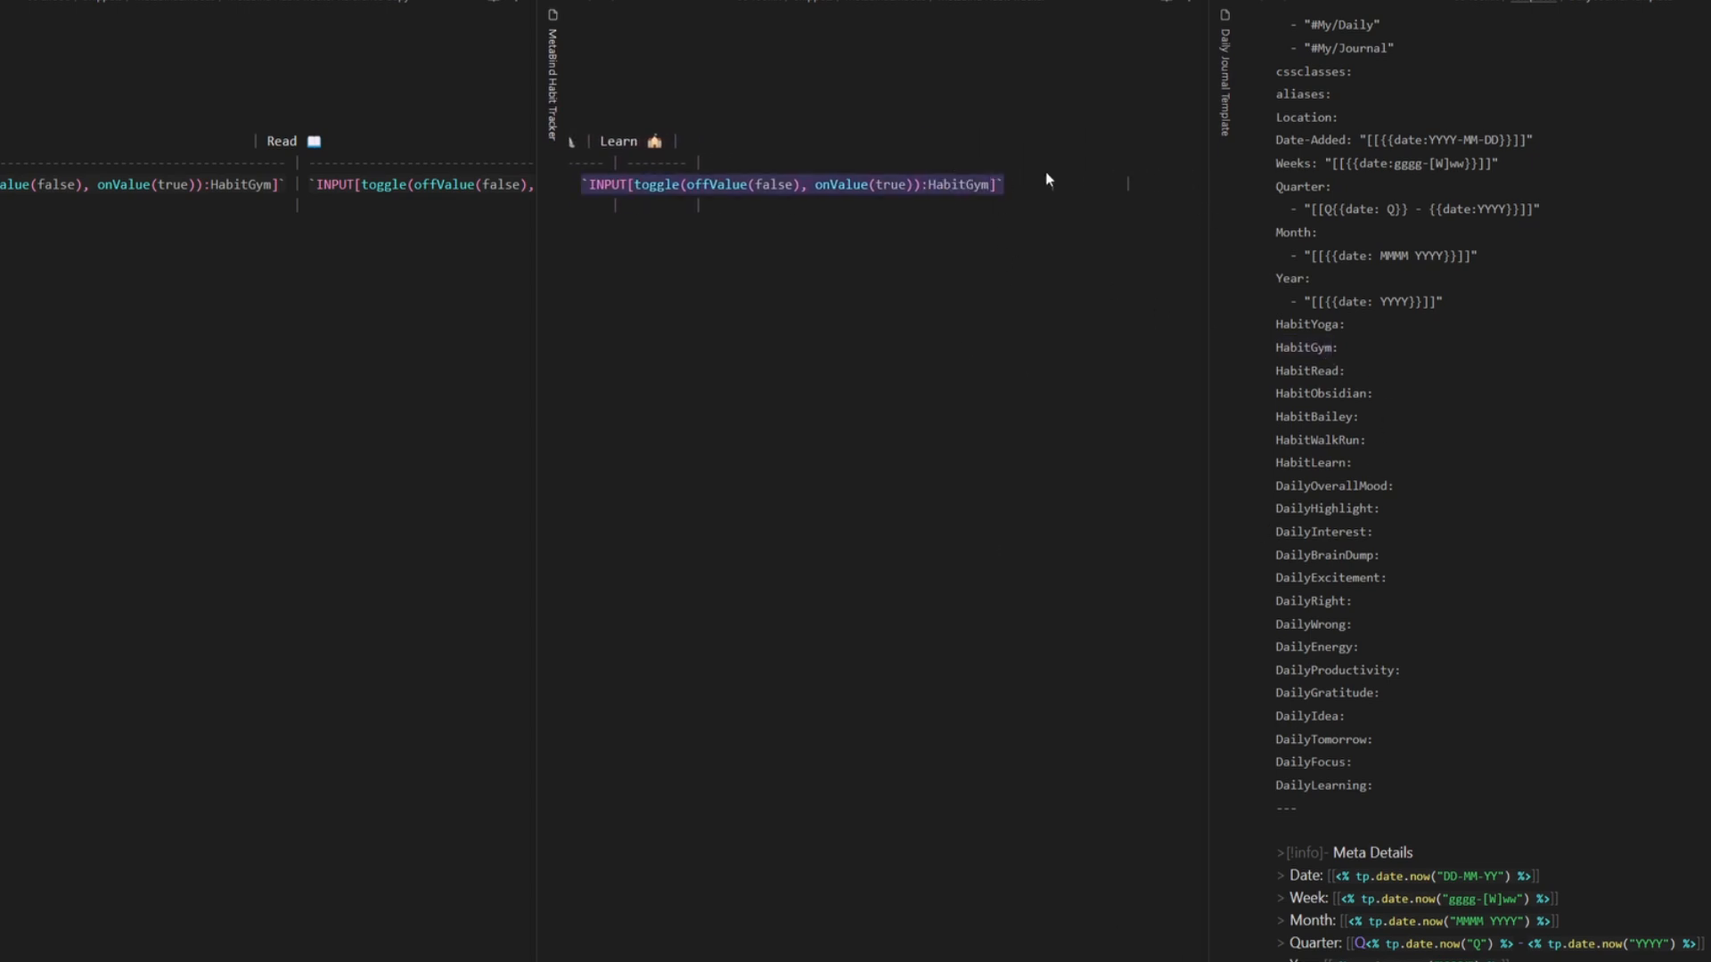
double_click(1151, 380)
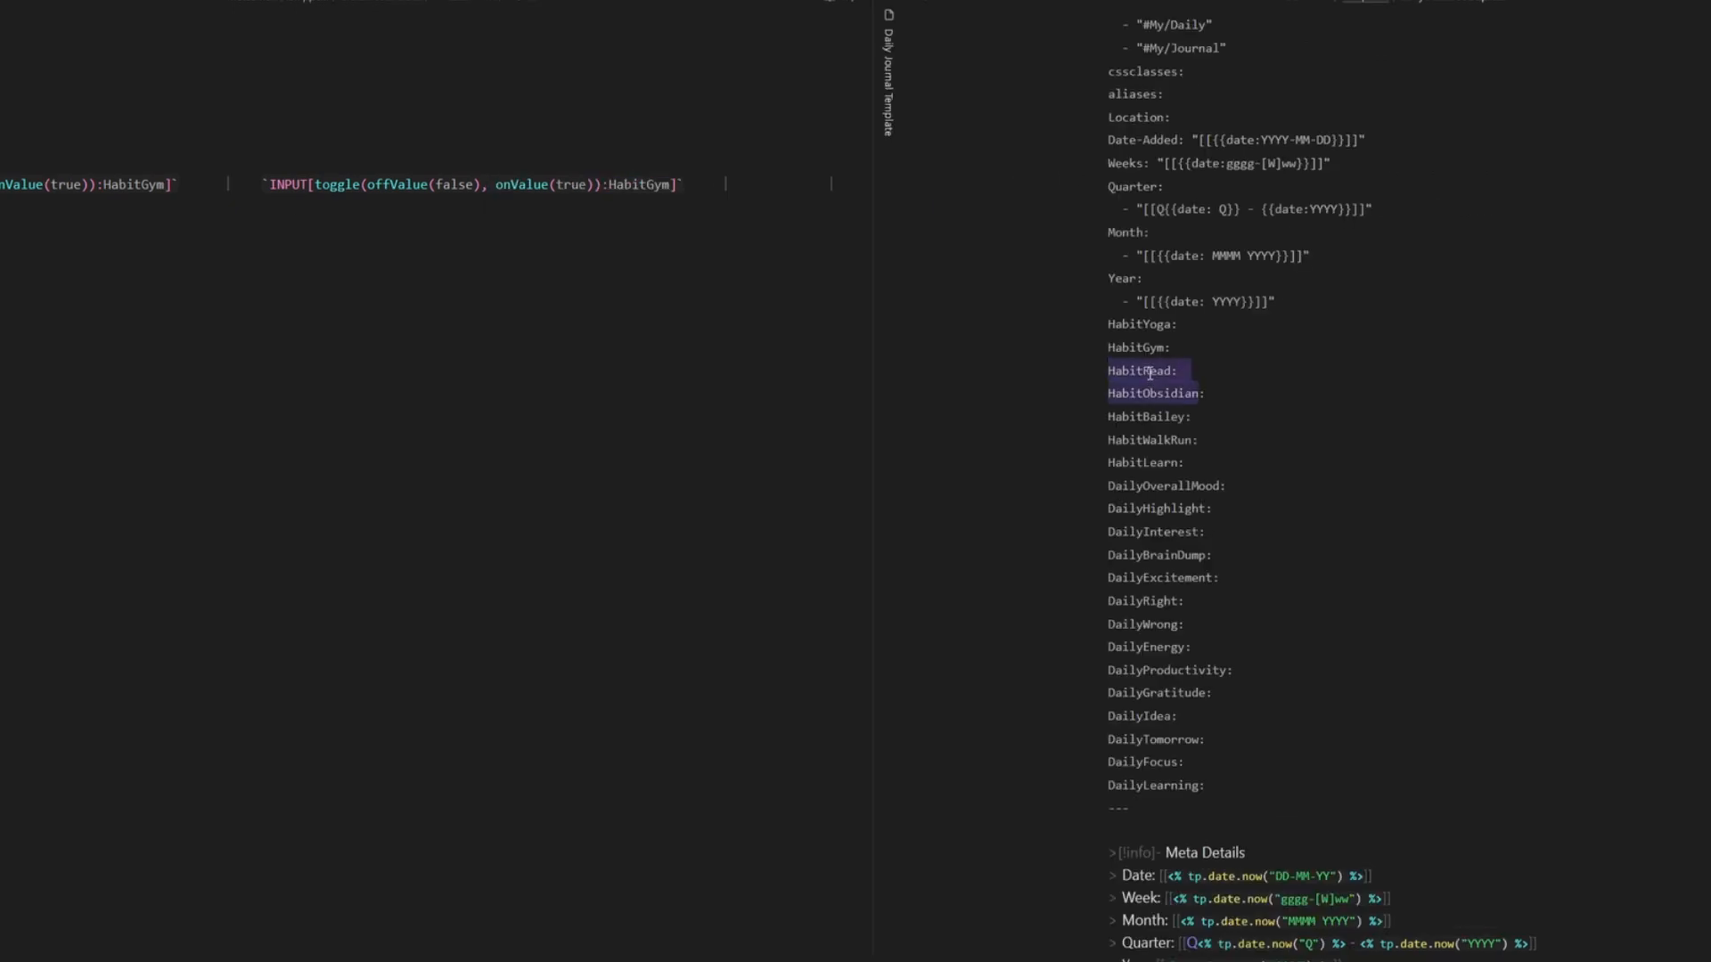
double_click(1150, 373)
left_click(656, 181)
double_click(656, 182)
key("ctrl+v")
- Copy the Read toggle code into the Obsidian column and bind it to the HabitObsidian property
left_click_drag(693, 185, 260, 184)
key("ctrl+c")
left_click(800, 188)
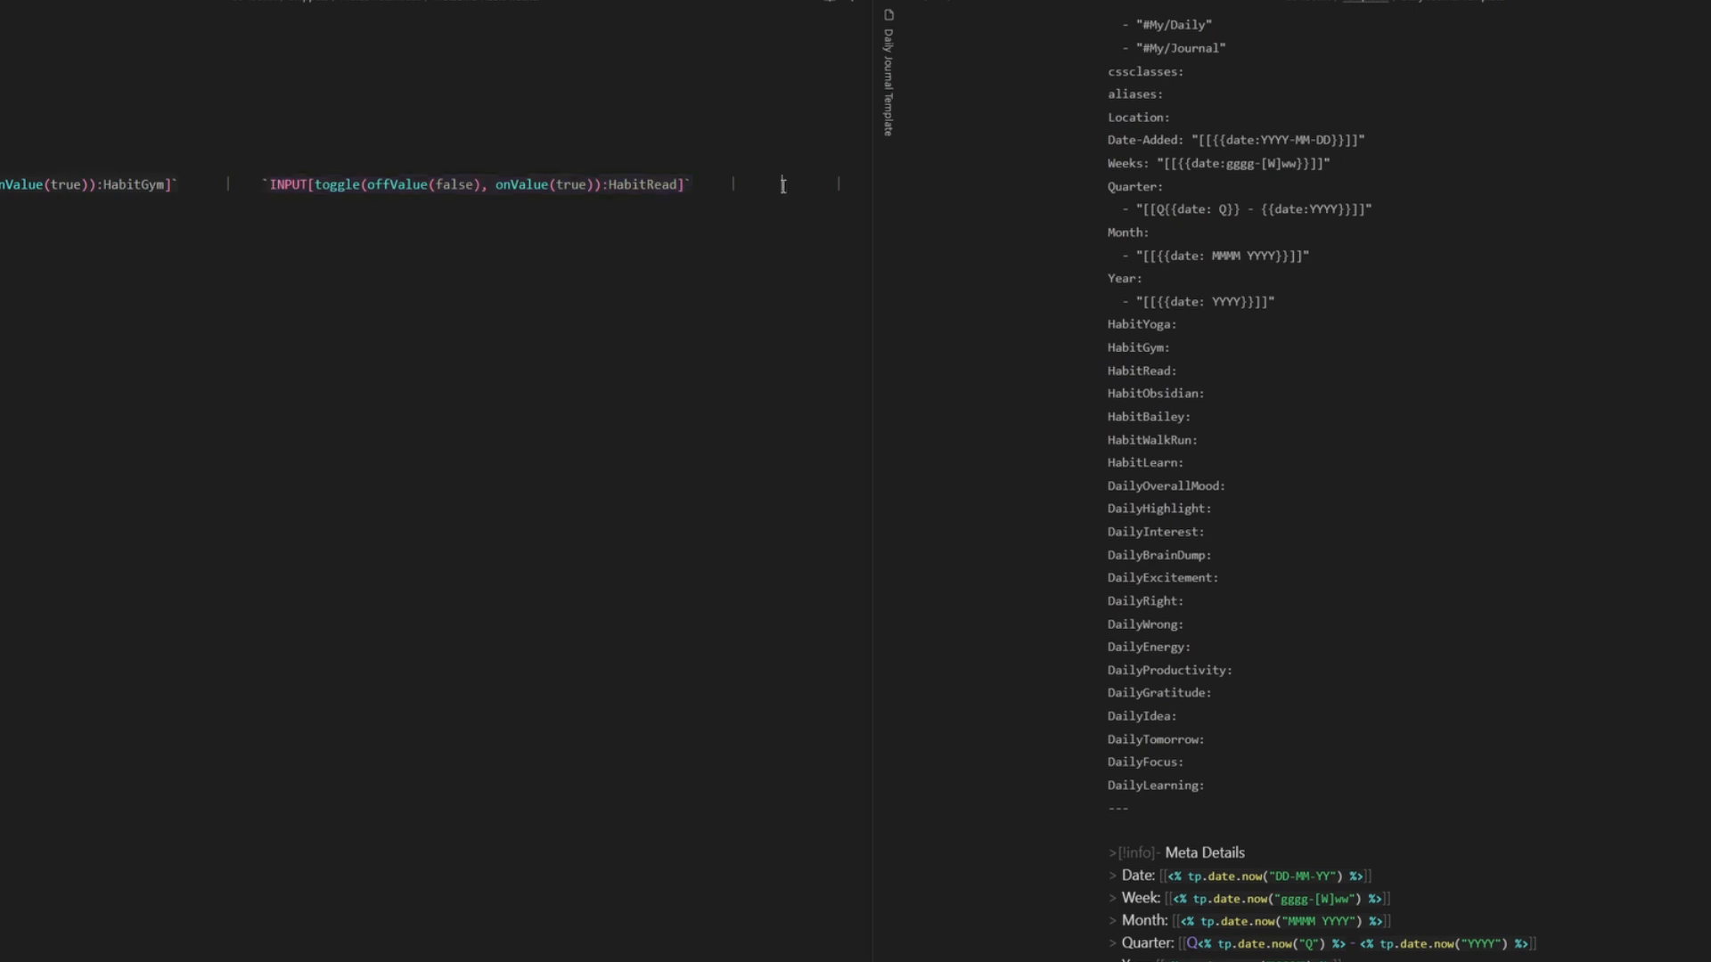
key("ctrl+v")
double_click(1171, 397)
double_click(788, 184)
key("ctrl+v")
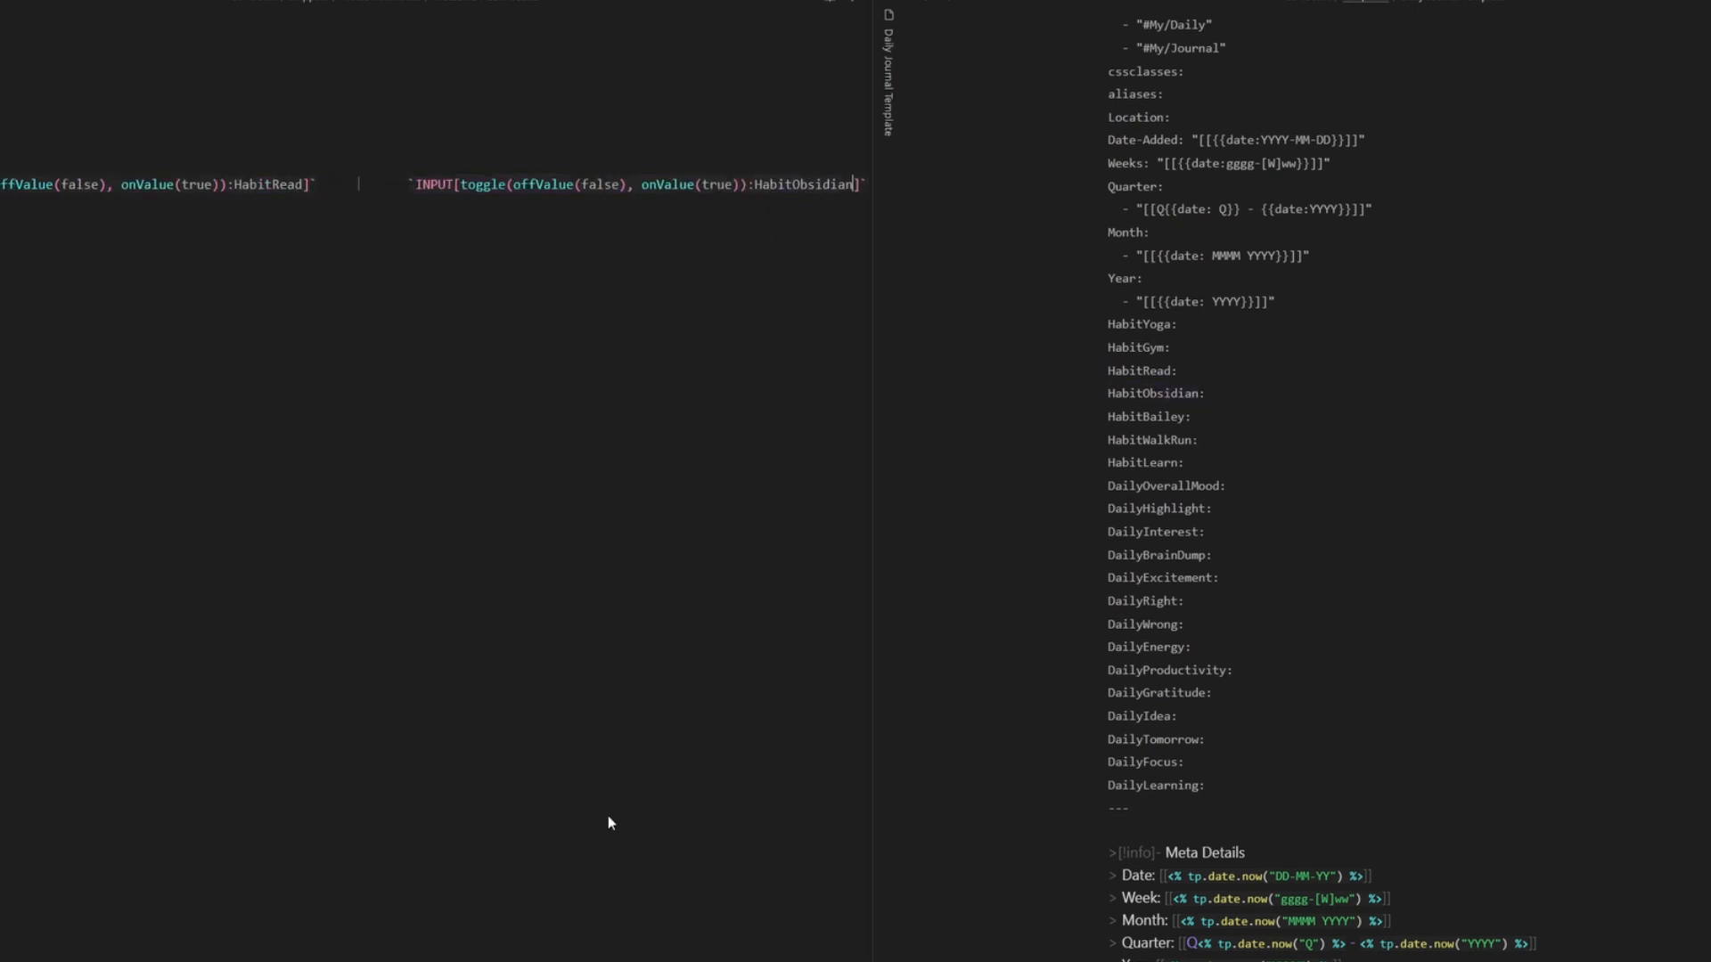
- Replace the property in the Walk Bailey column's toggle code with HabitBailey from the template's source
double_click(1145, 416)
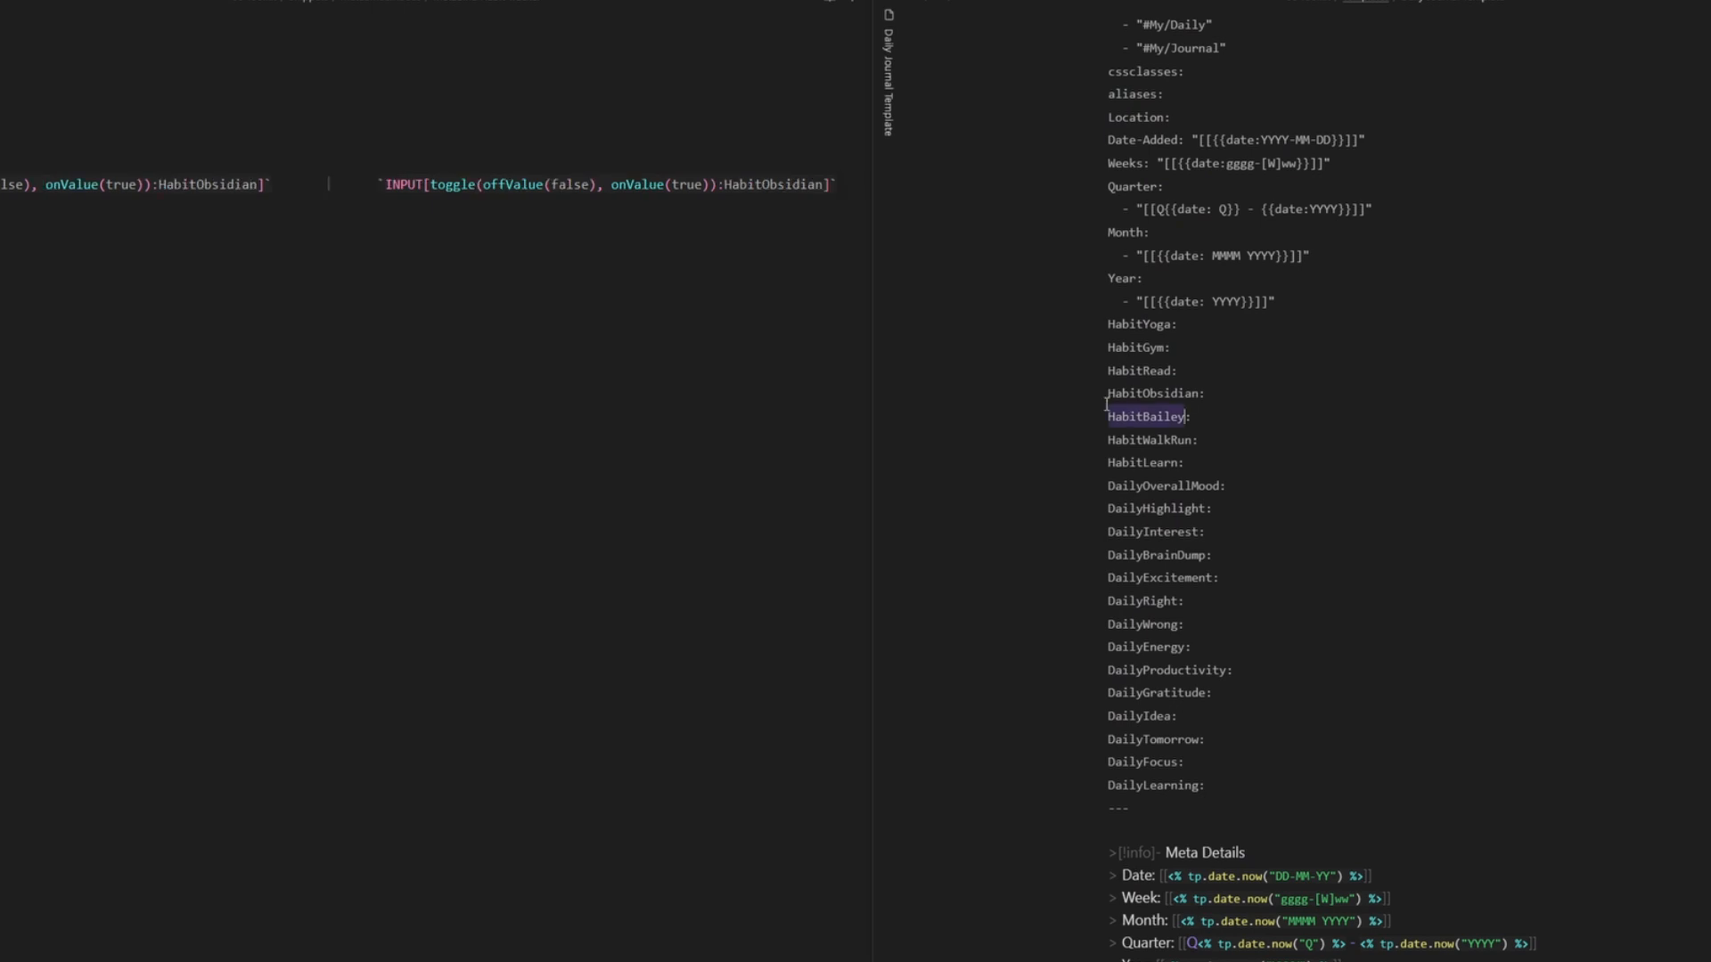
key("ctrl+c")
double_click(778, 185)
key("ctrl+v")
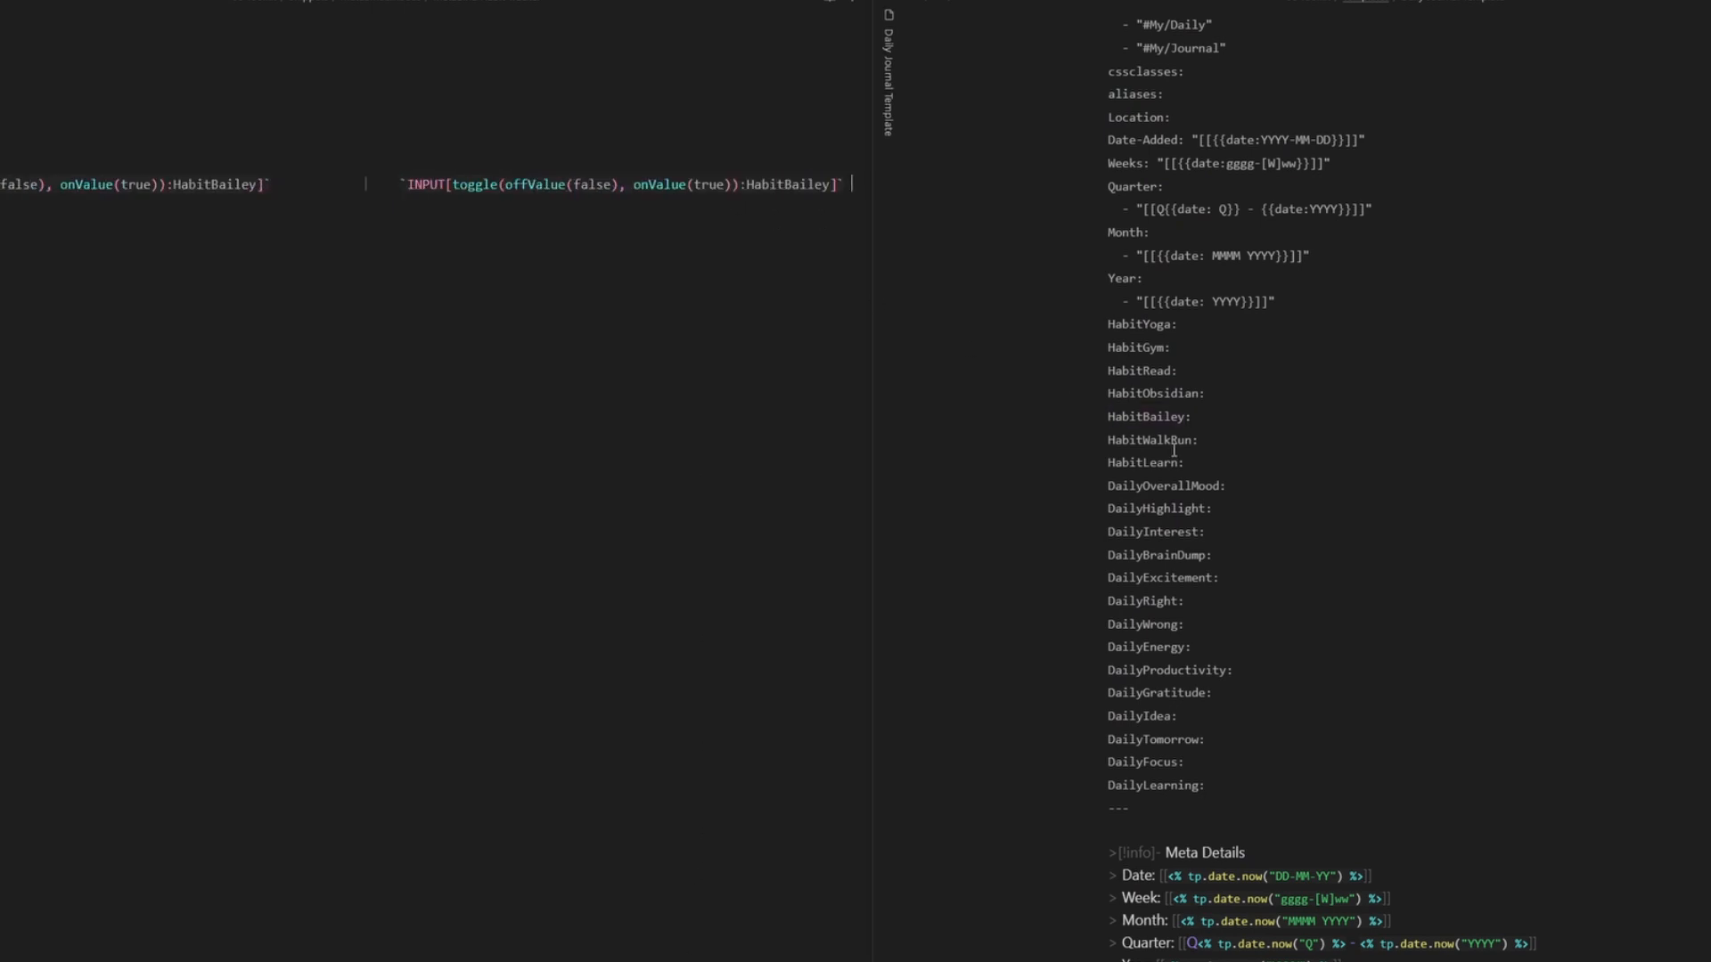
- Replace the property in the Walk Run column's toggle code with HabitWalkRun from the template's source
double_click(1173, 442)
key("ctrl+c")
double_click(771, 184)
key("ctrl+v")
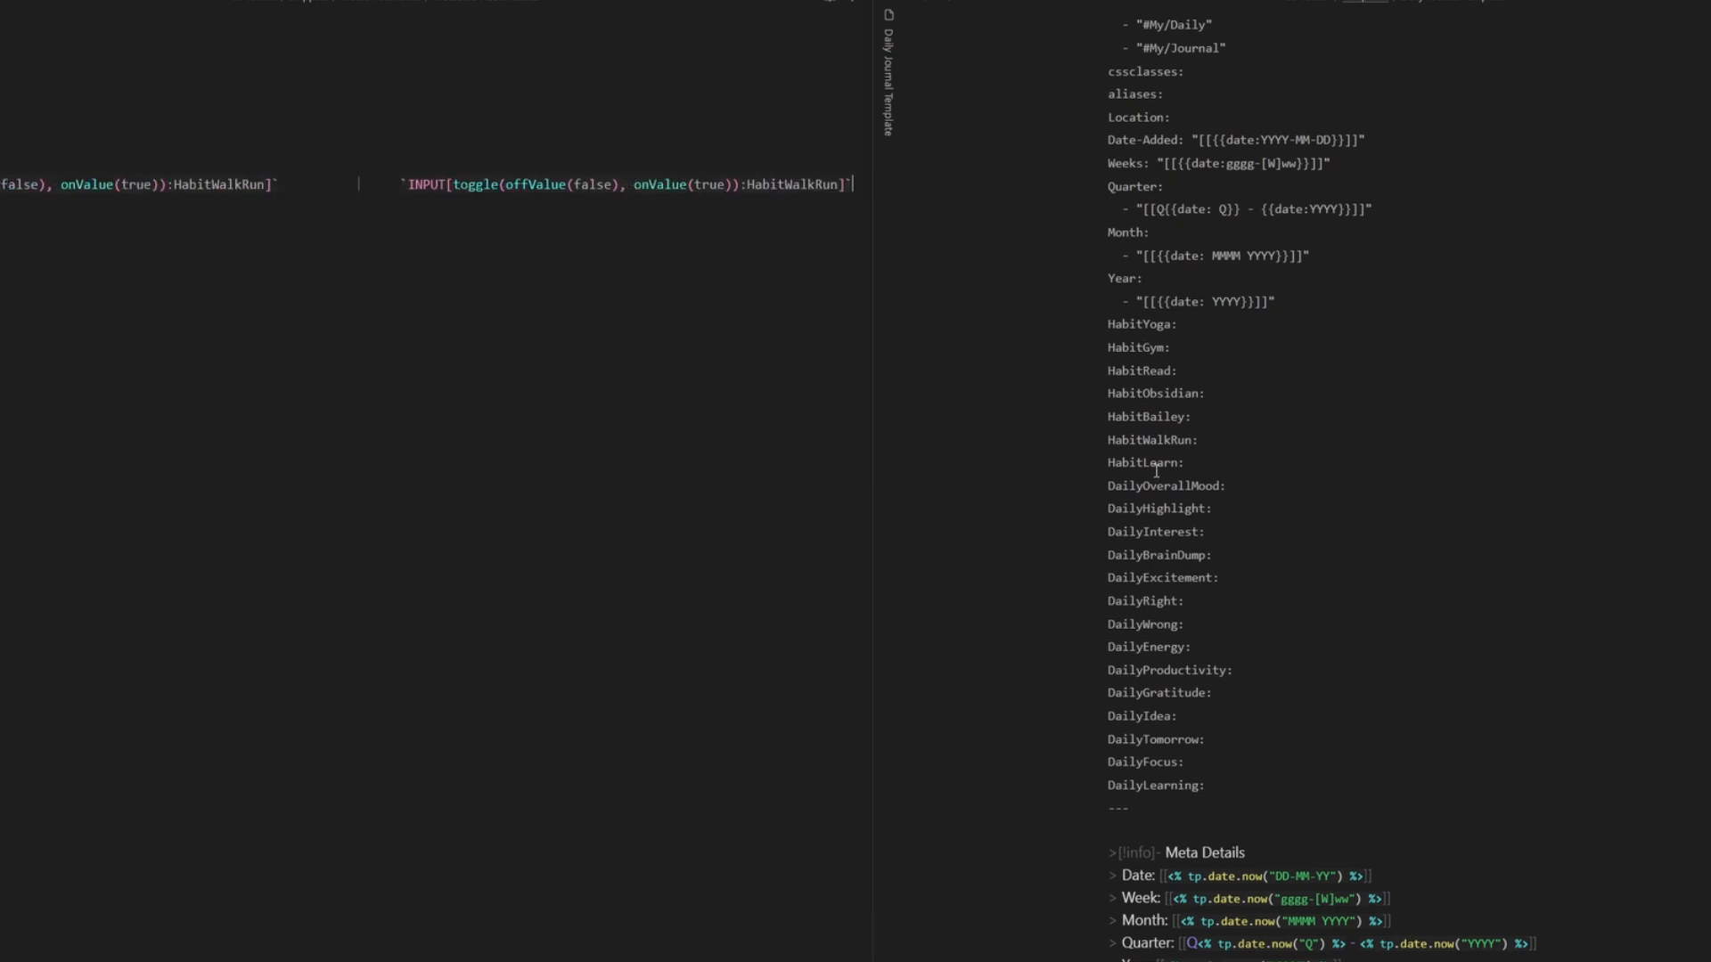
- Bind the Learn column's toggle code to the HabitLearn property and display the habit tracker note in rendered form
double_click(1145, 464)
key("ctrl+c")
double_click(812, 184)
key("ctrl+v")
scroll(838, 259, "left", 10)
left_click(831, 5)
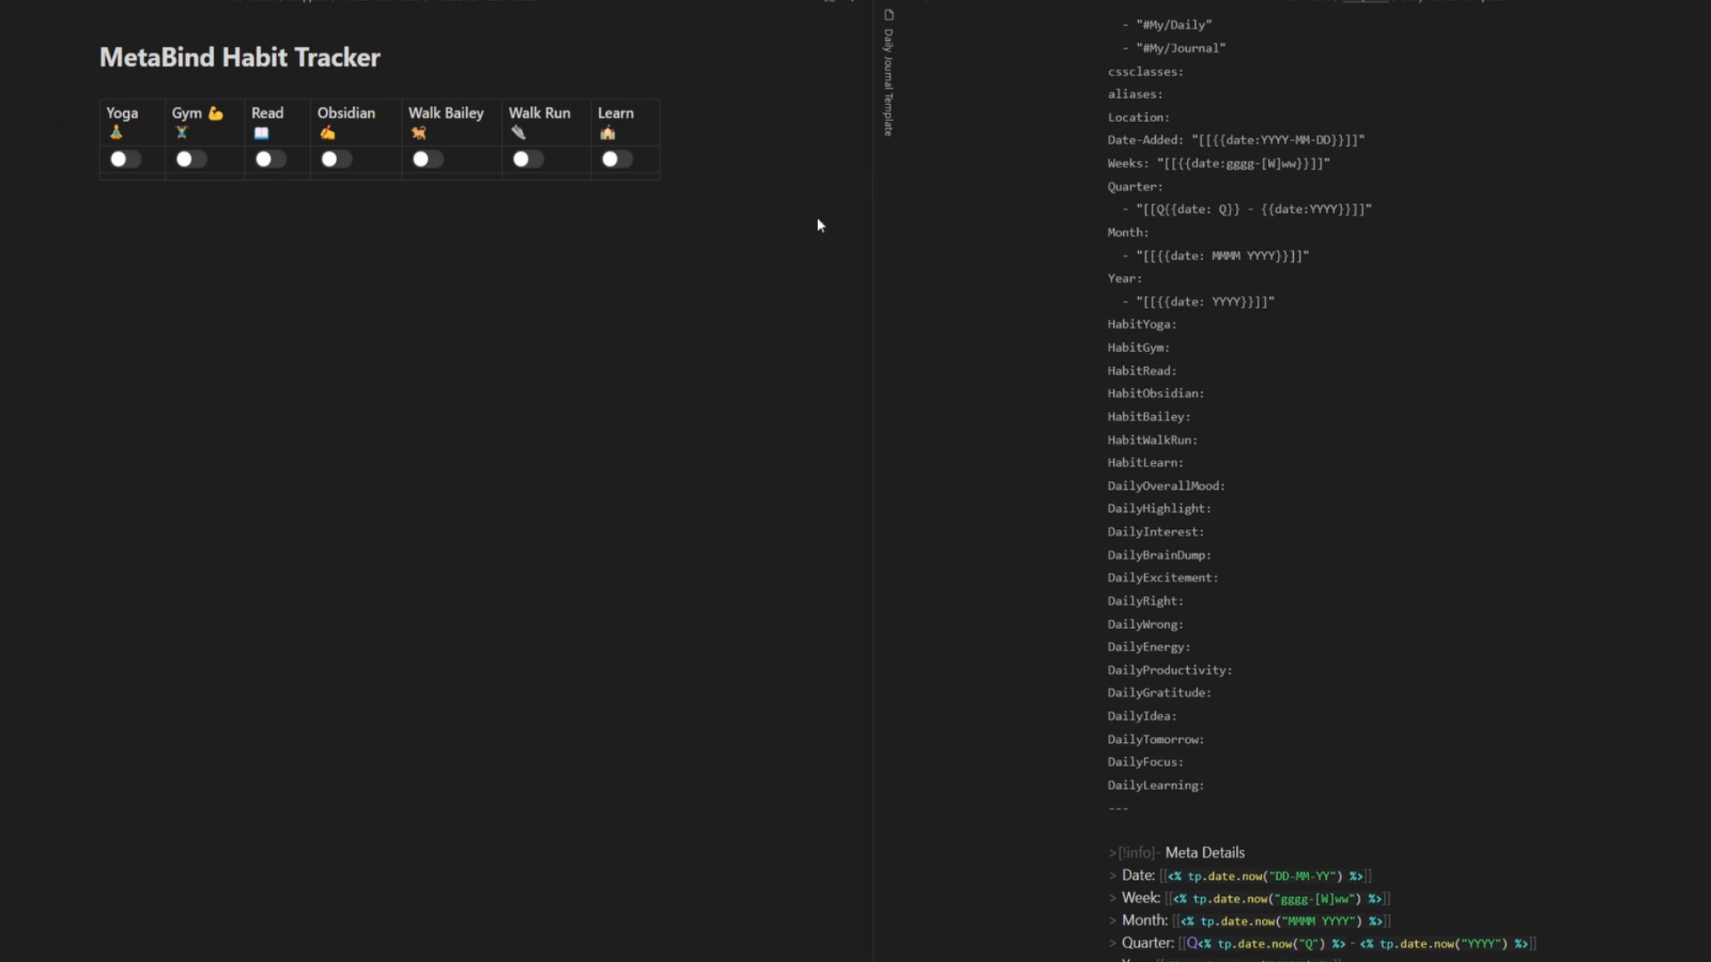
- Highlight the MetaBind Habit Tracker link in the template's meta-bind-embed block, then display the template in reading view
scroll(1001, 435, "down", 10)
left_click_drag(1135, 524, 1284, 526)
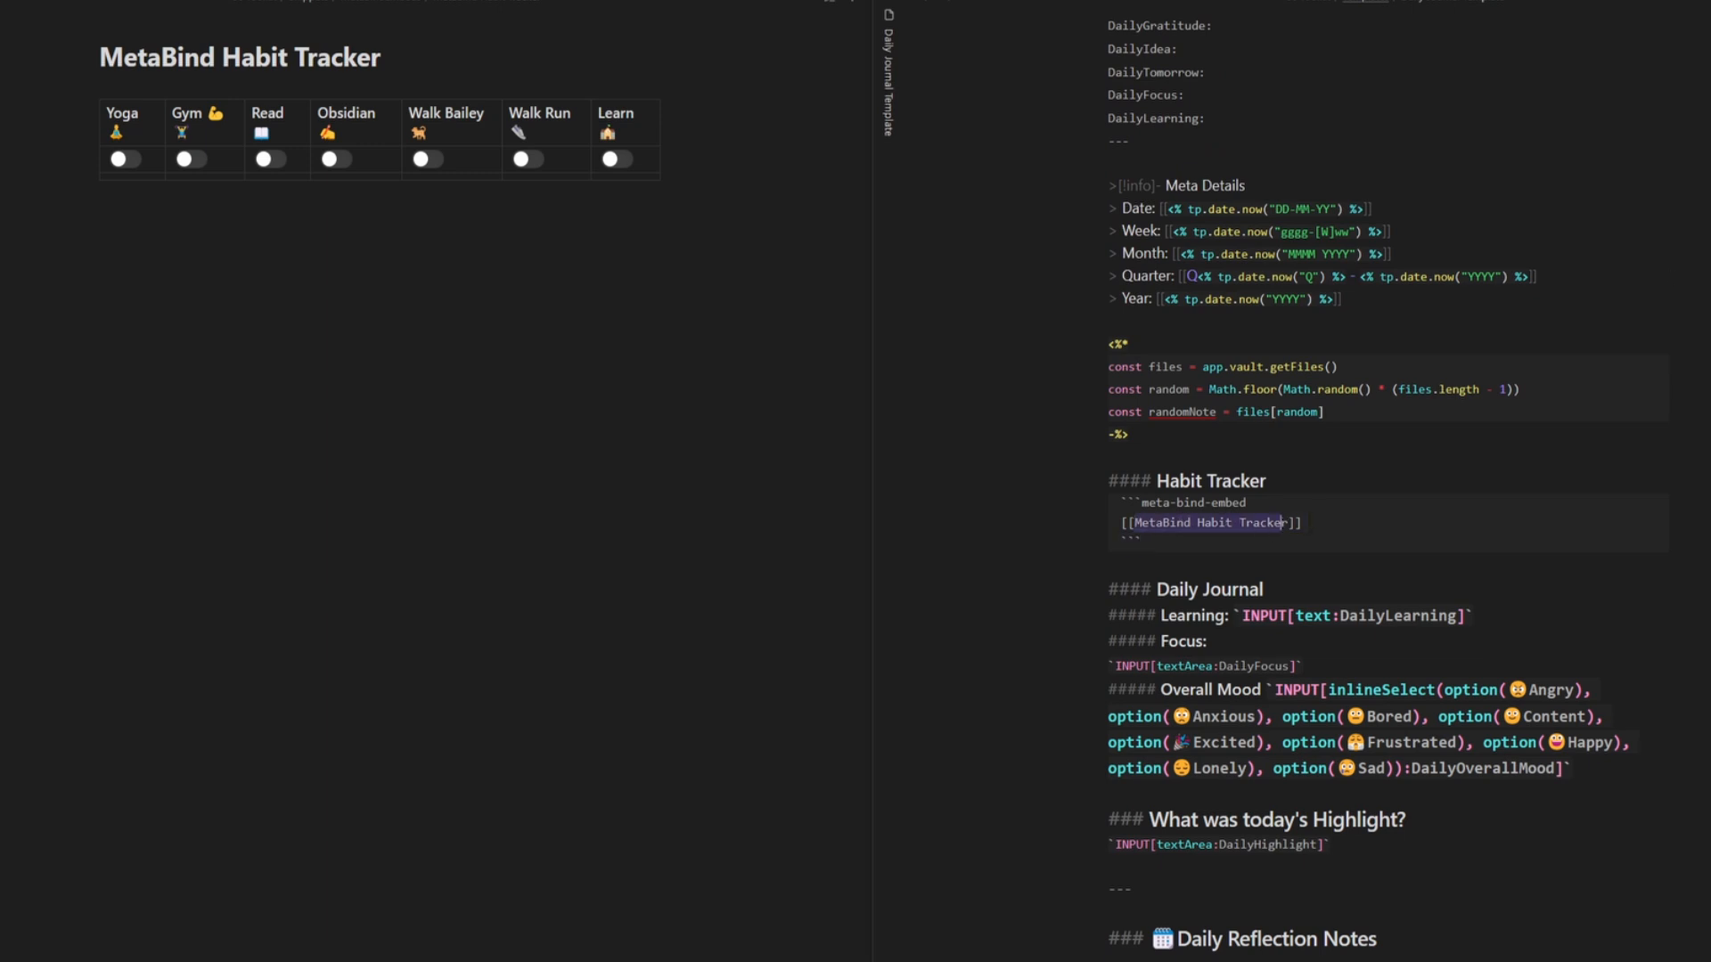
key("ctrl+e")
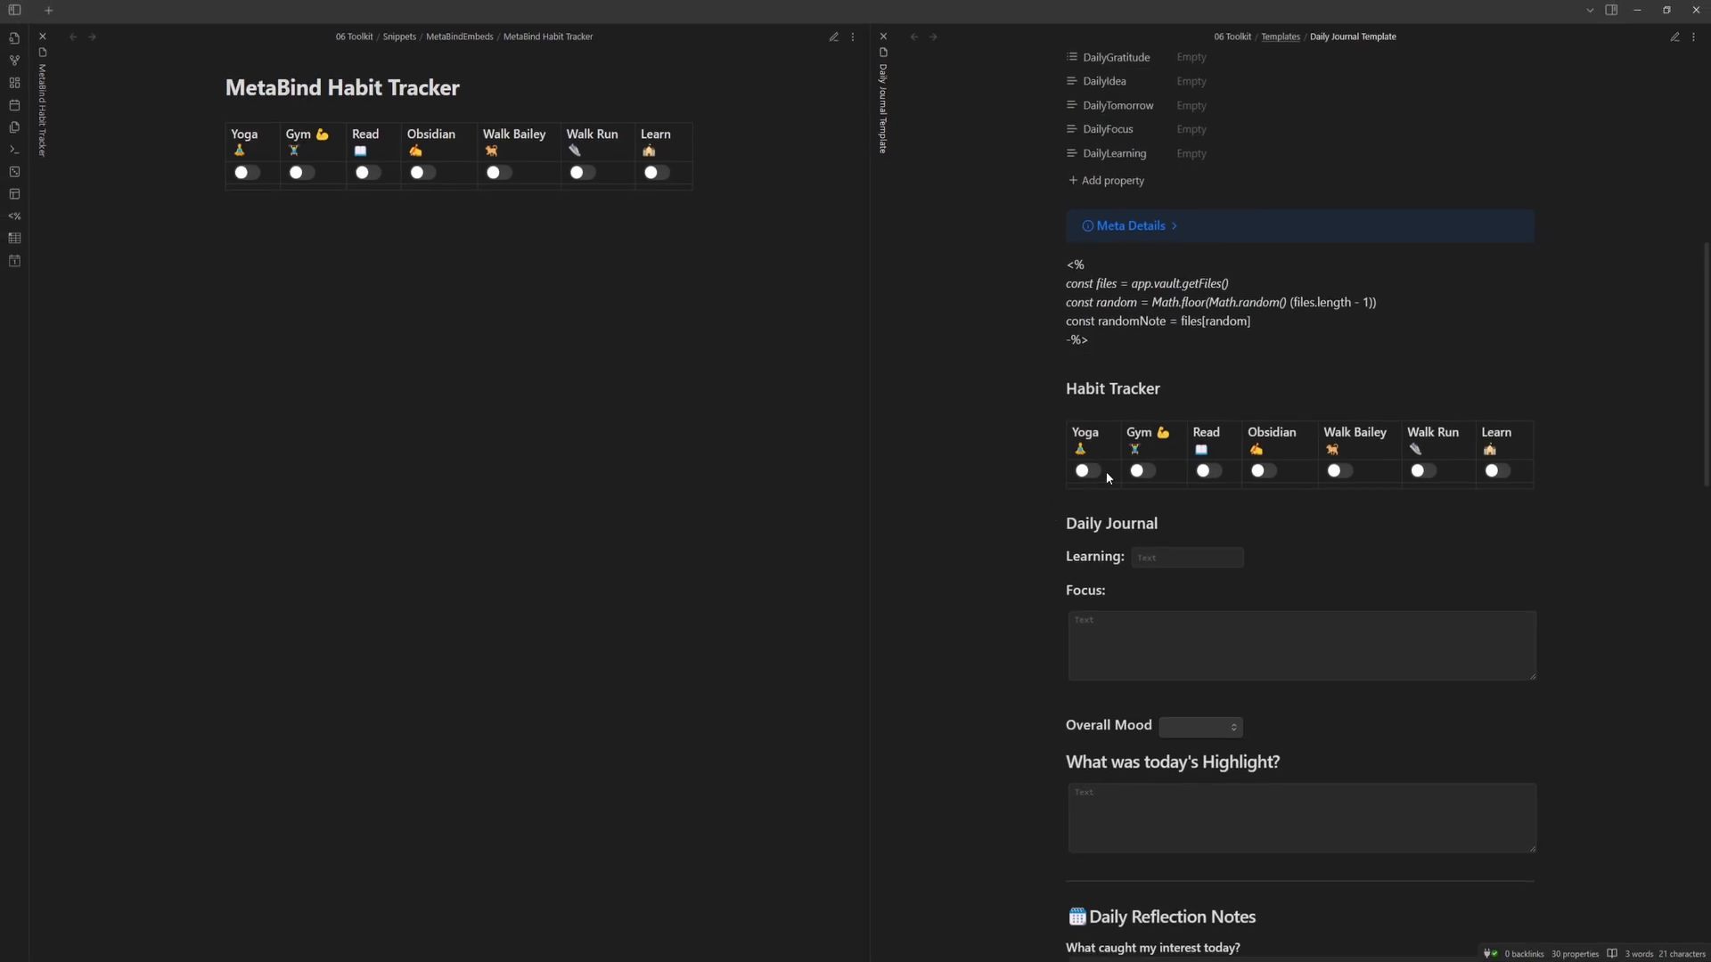
- Show the Daily Journal Template's file properties in the sidebar beside the note
scroll(1264, 475, "up", 5)
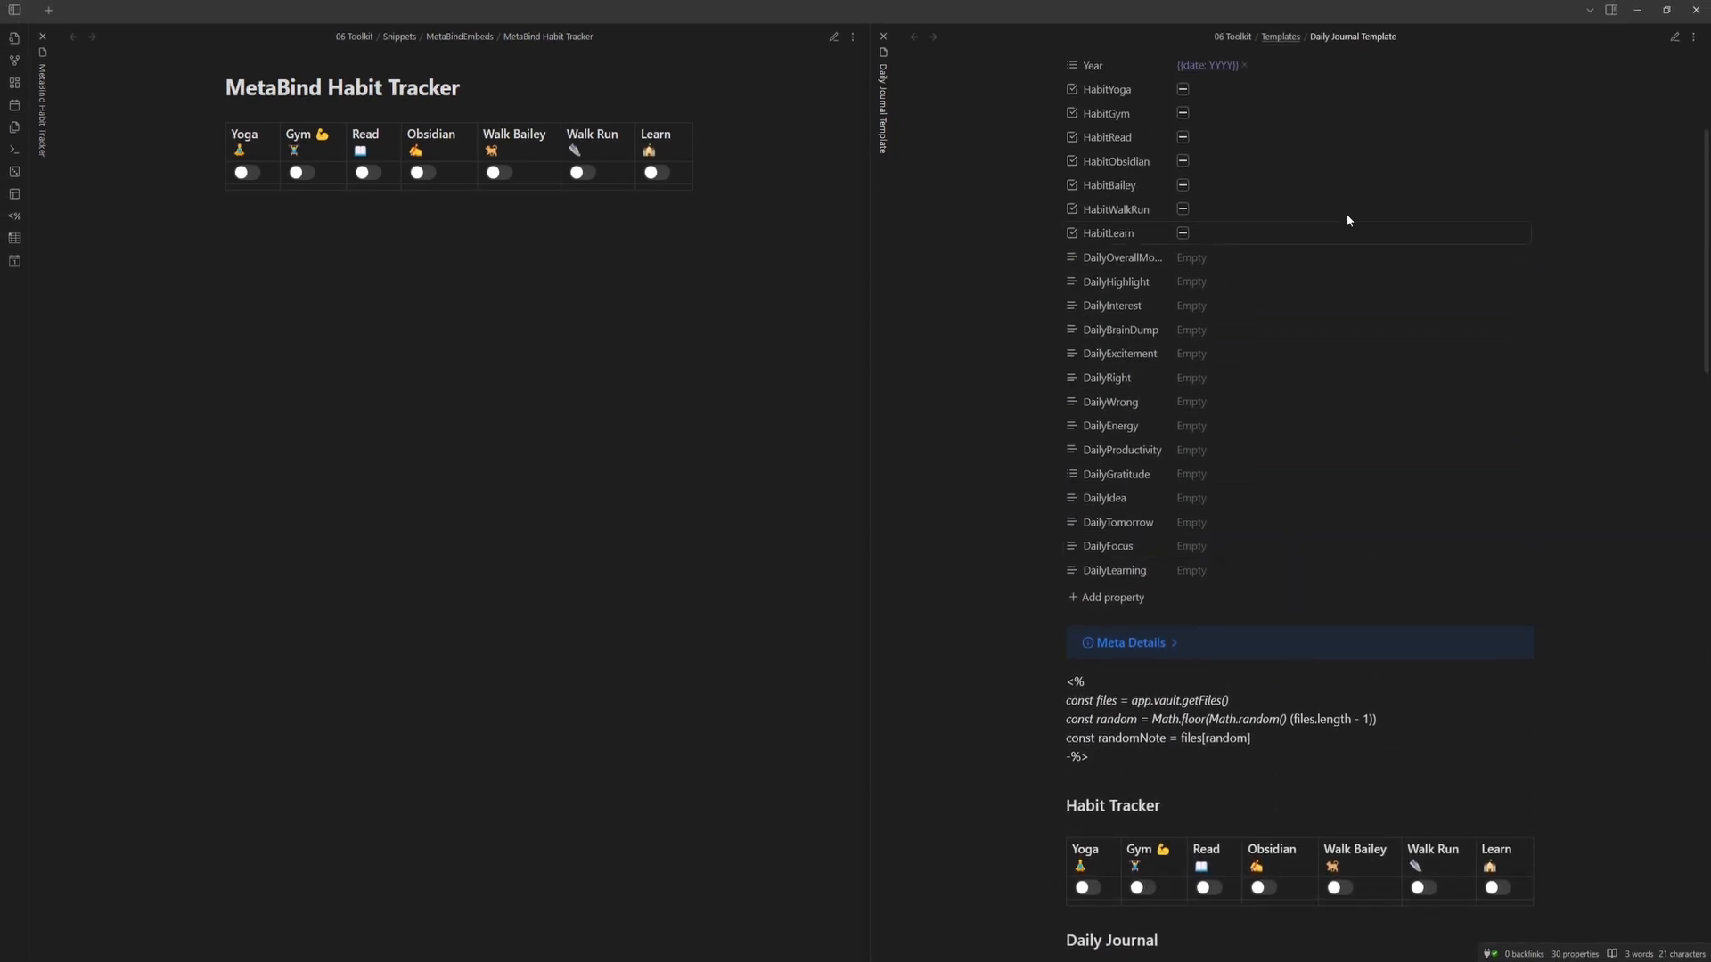
left_click(1612, 10)
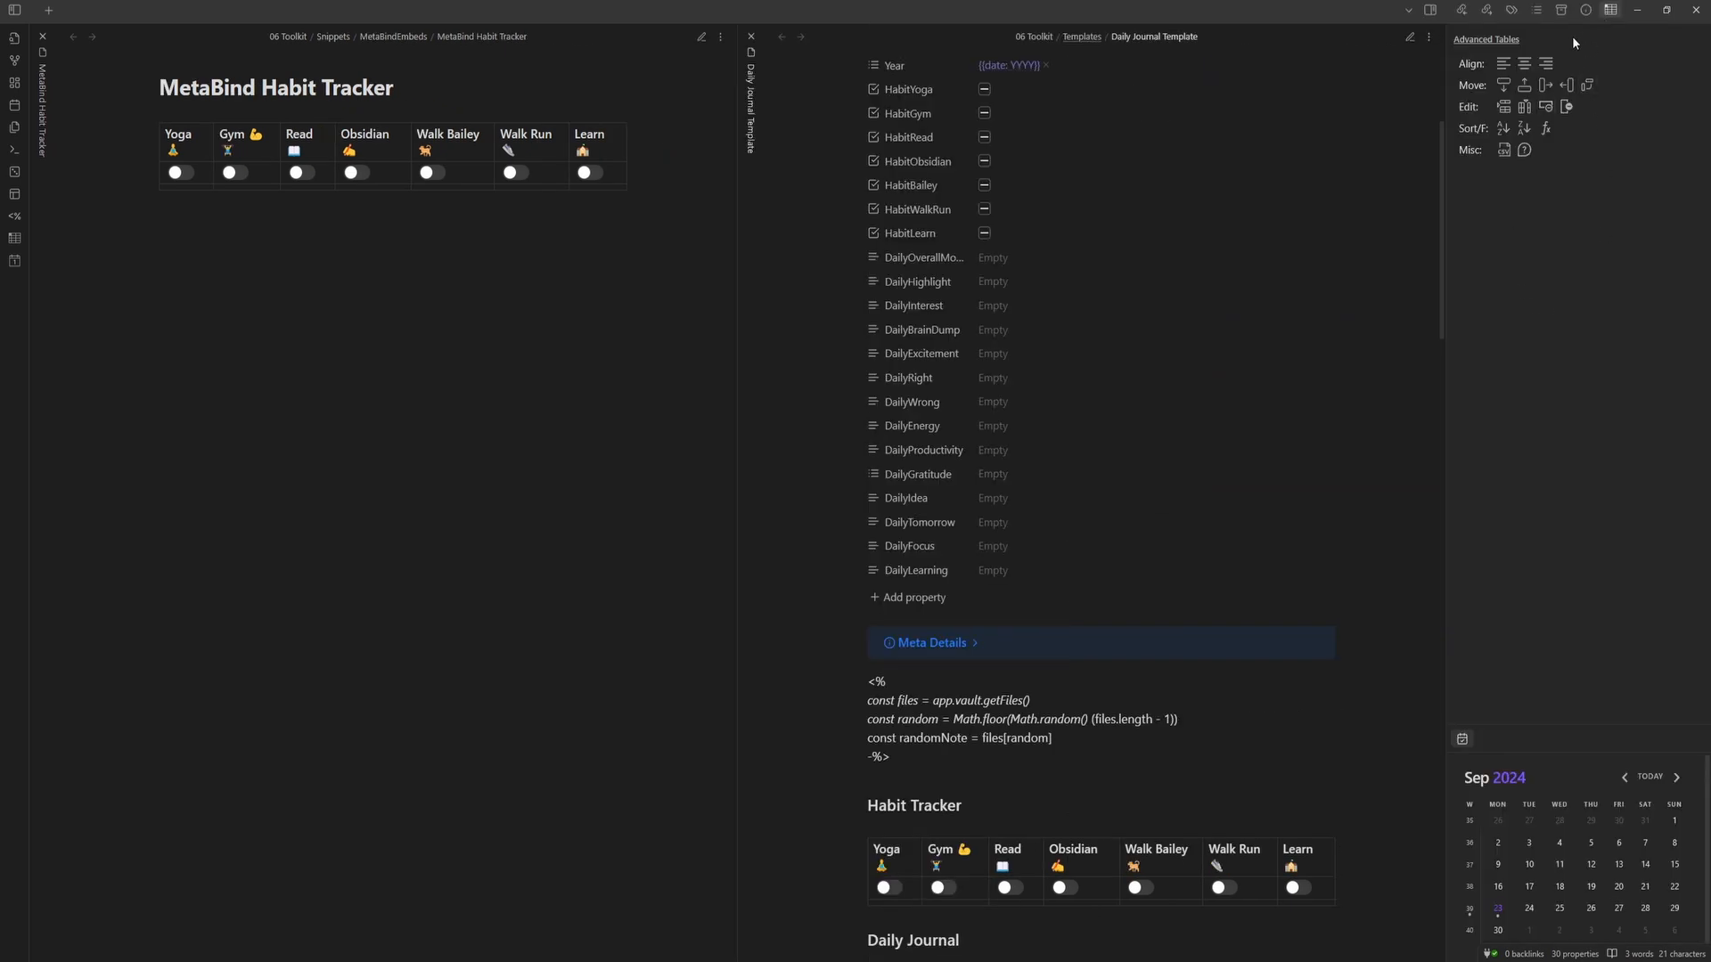
left_click(1585, 10)
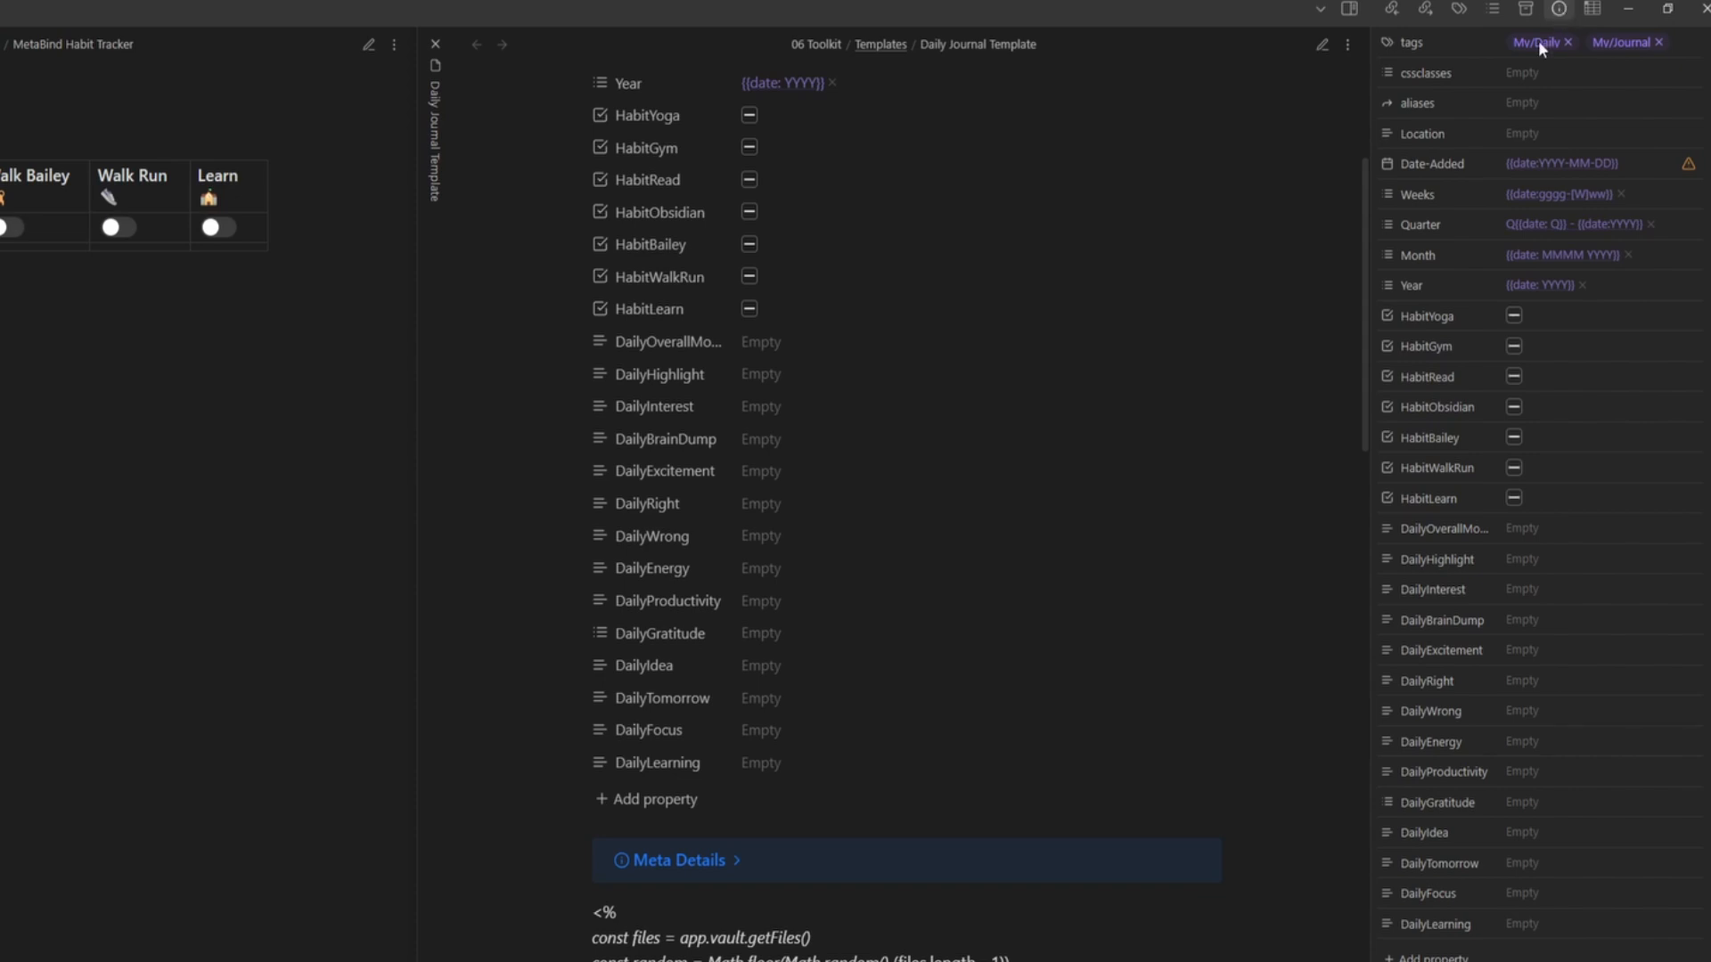
- Test the template's embedded habit tracker by switching on Yoga, Gym, Read, Obsidian, Walk Bailey, Walk Run and Learn
scroll(930, 846, "down", 6)
scroll(888, 800, "down", 2)
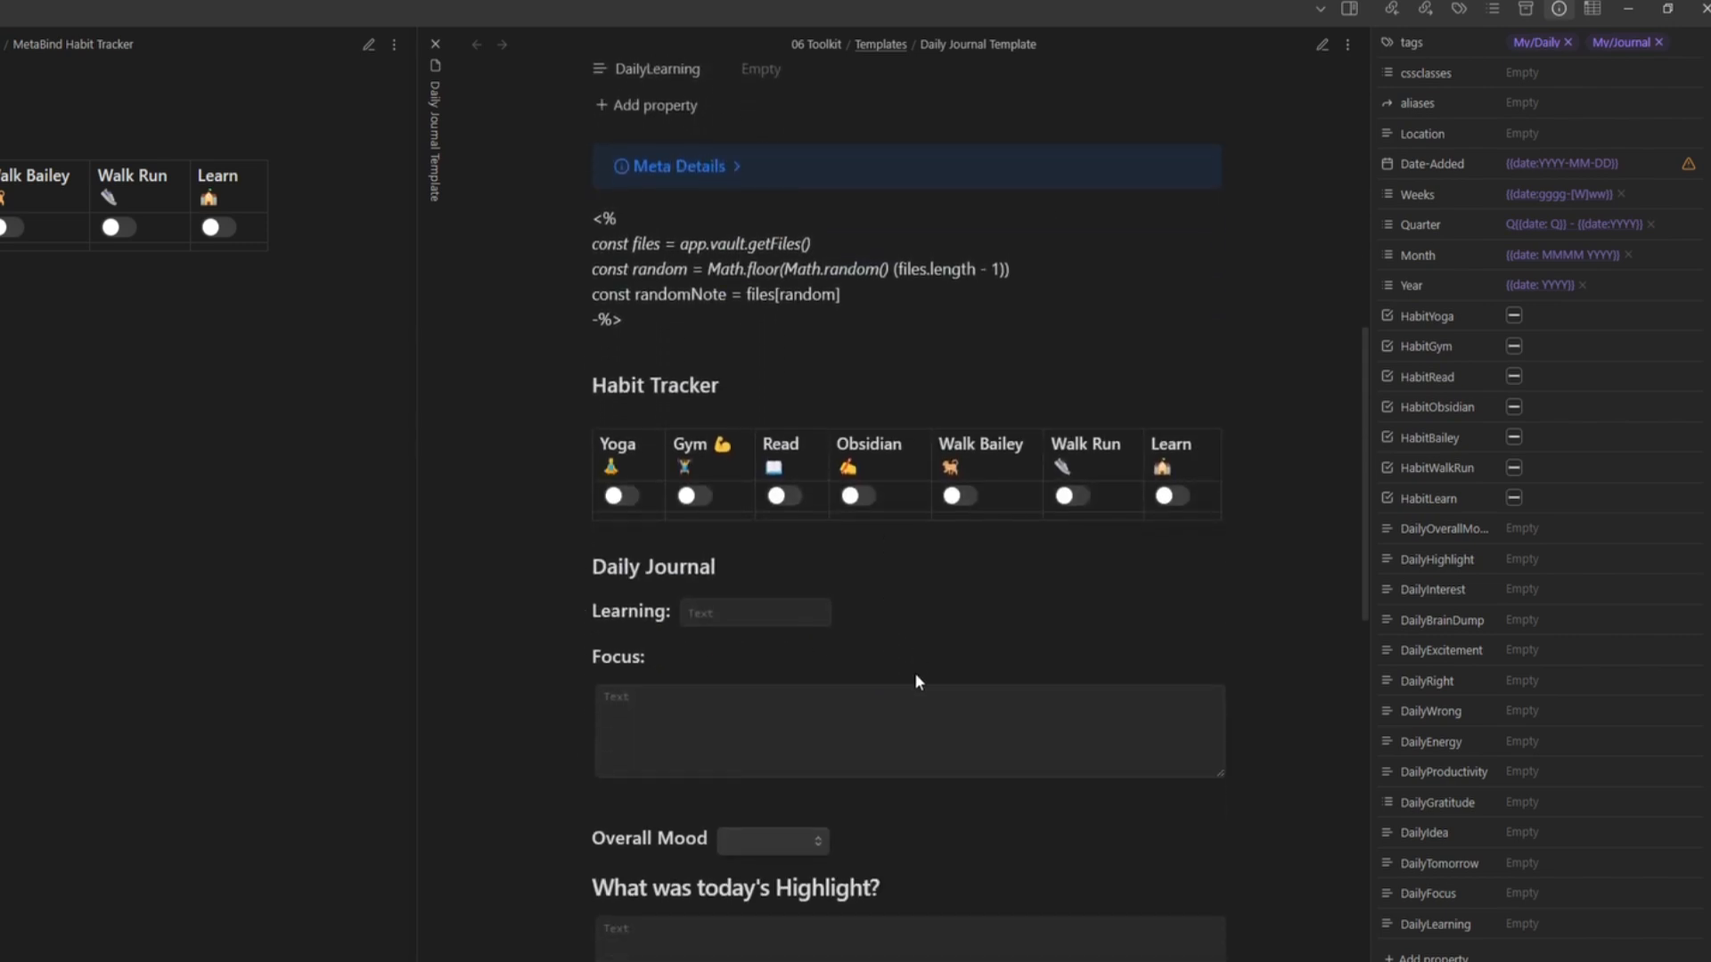
left_click(621, 441)
left_click(1514, 345)
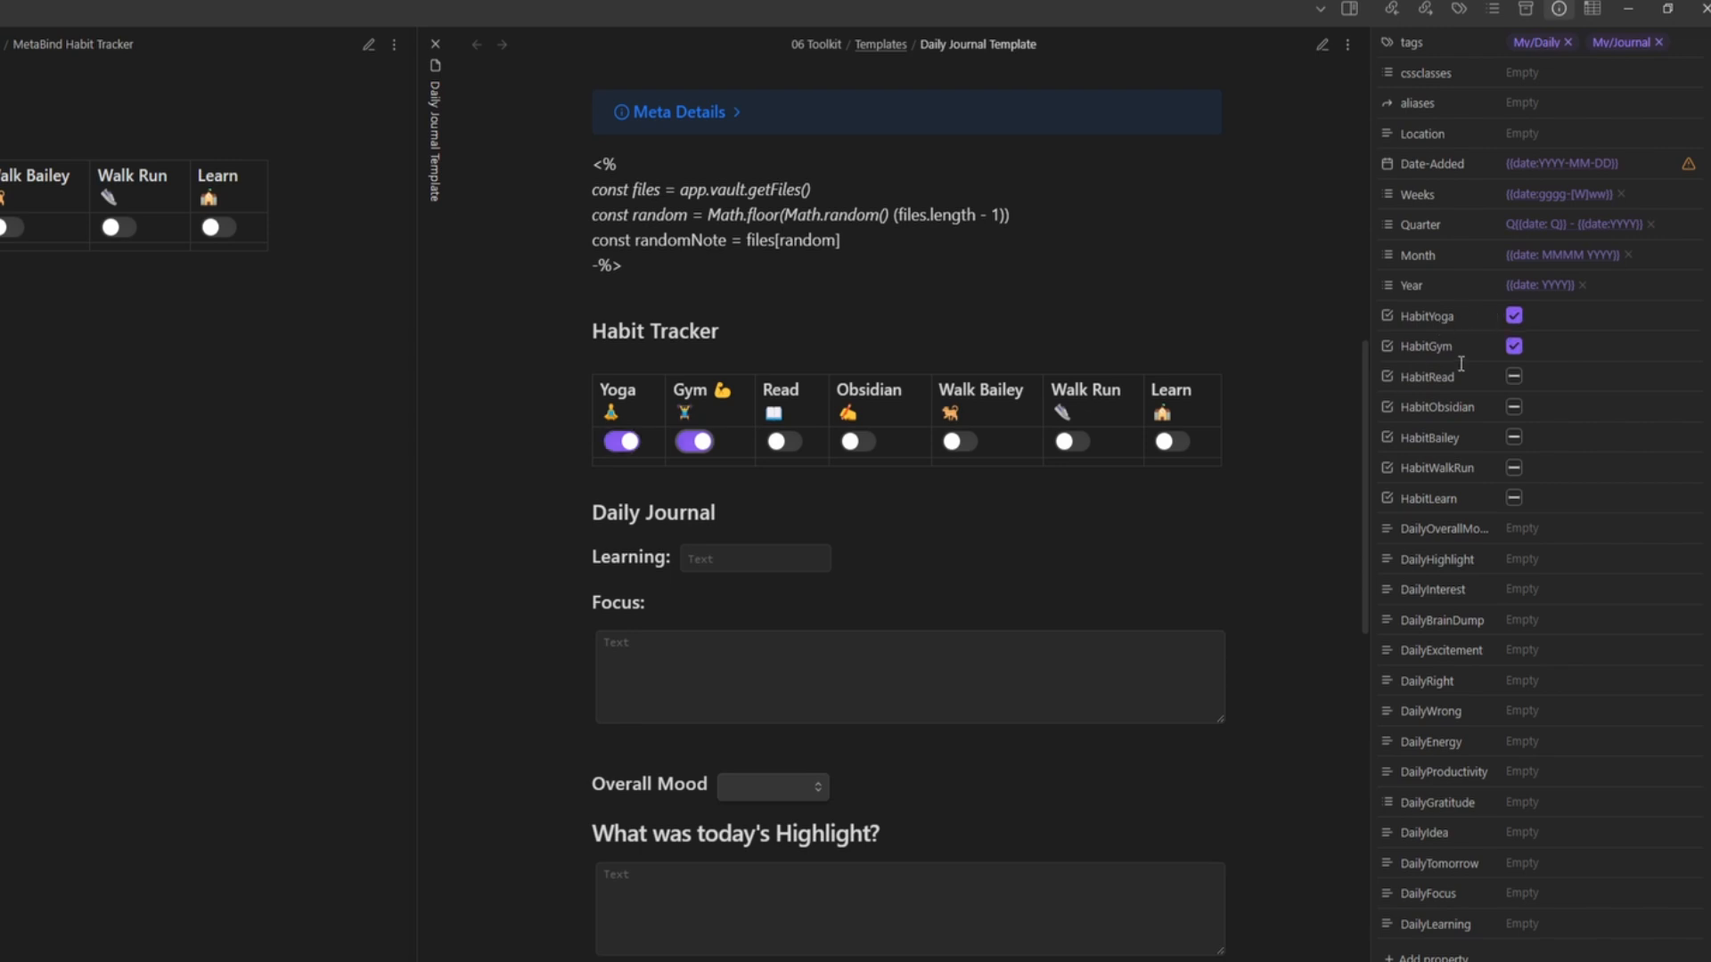
left_click(772, 442)
left_click(862, 443)
left_click(973, 442)
left_click(1087, 443)
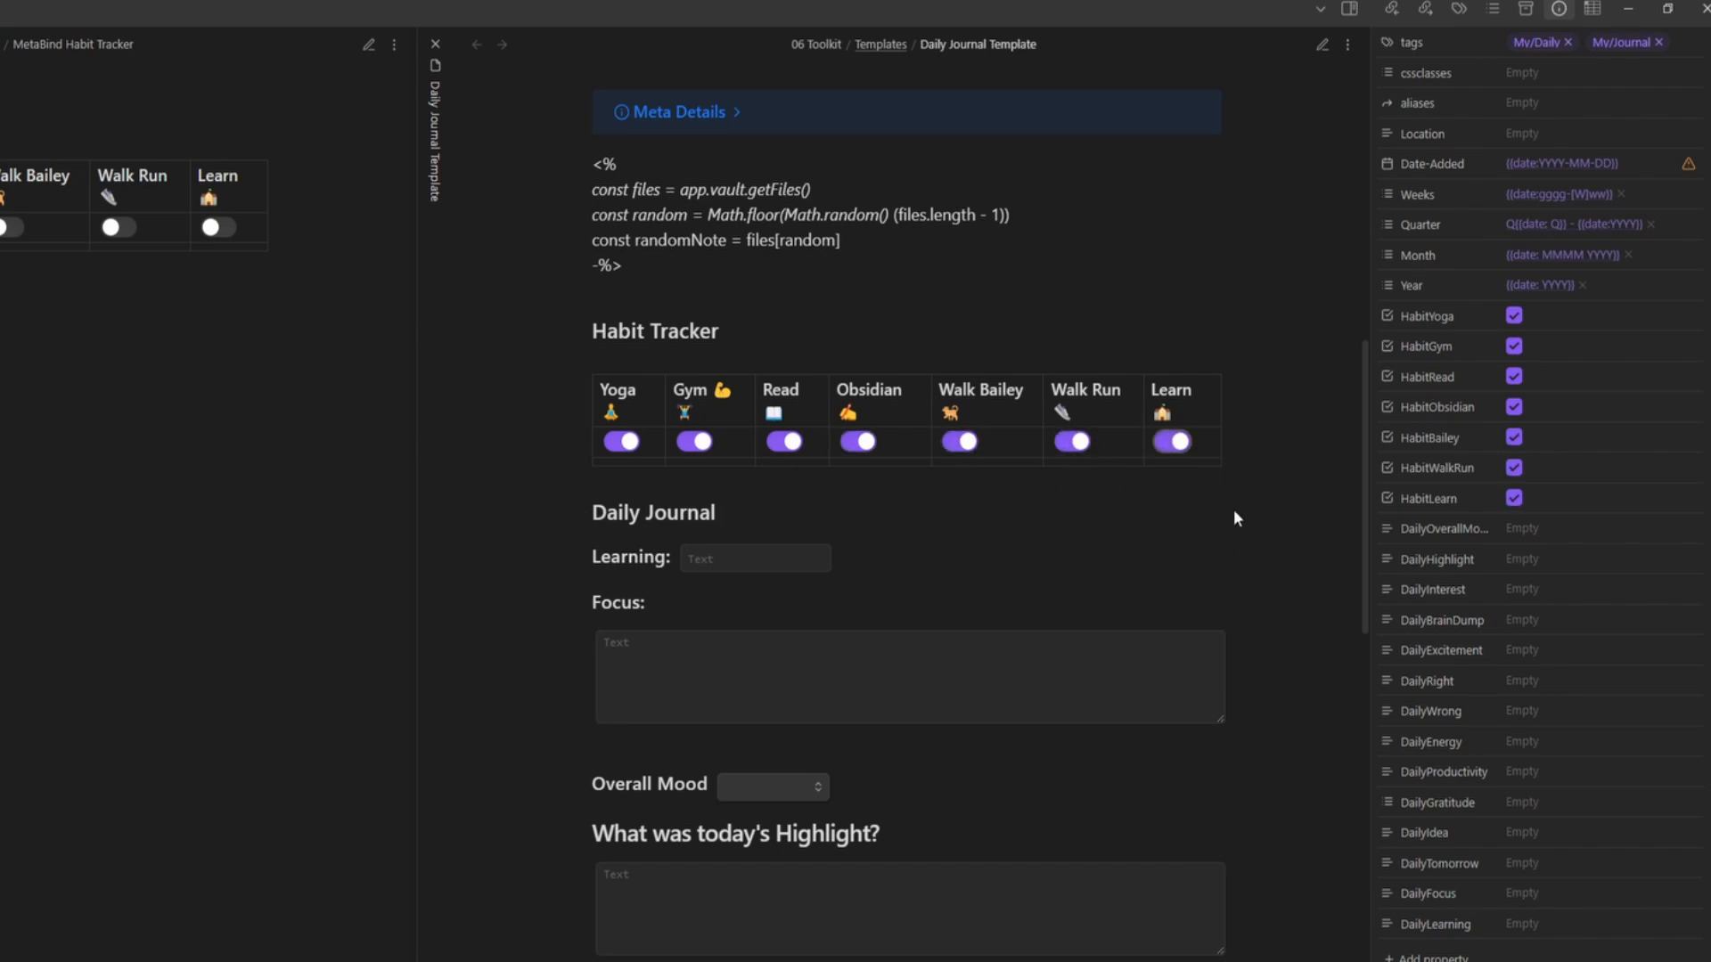
- Switch all seven habit toggles in the Daily Journal Template back off, from Learn to Yoga
left_click(1175, 367)
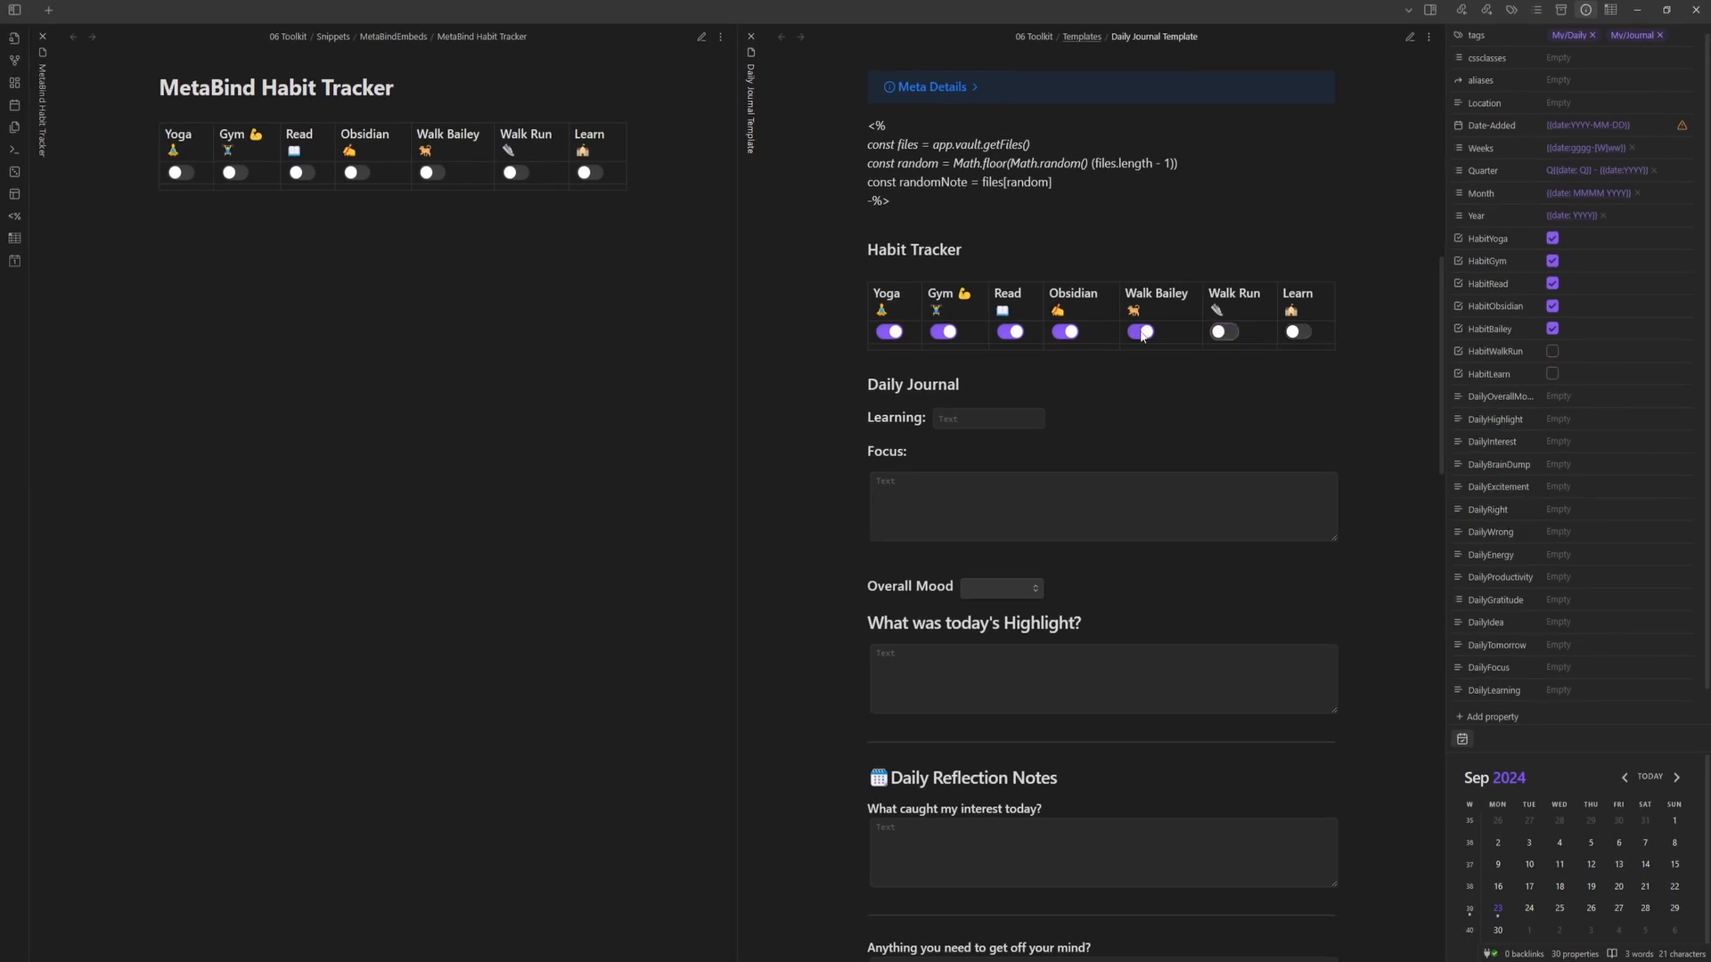
left_click(1082, 368)
left_click(996, 369)
left_click(1010, 332)
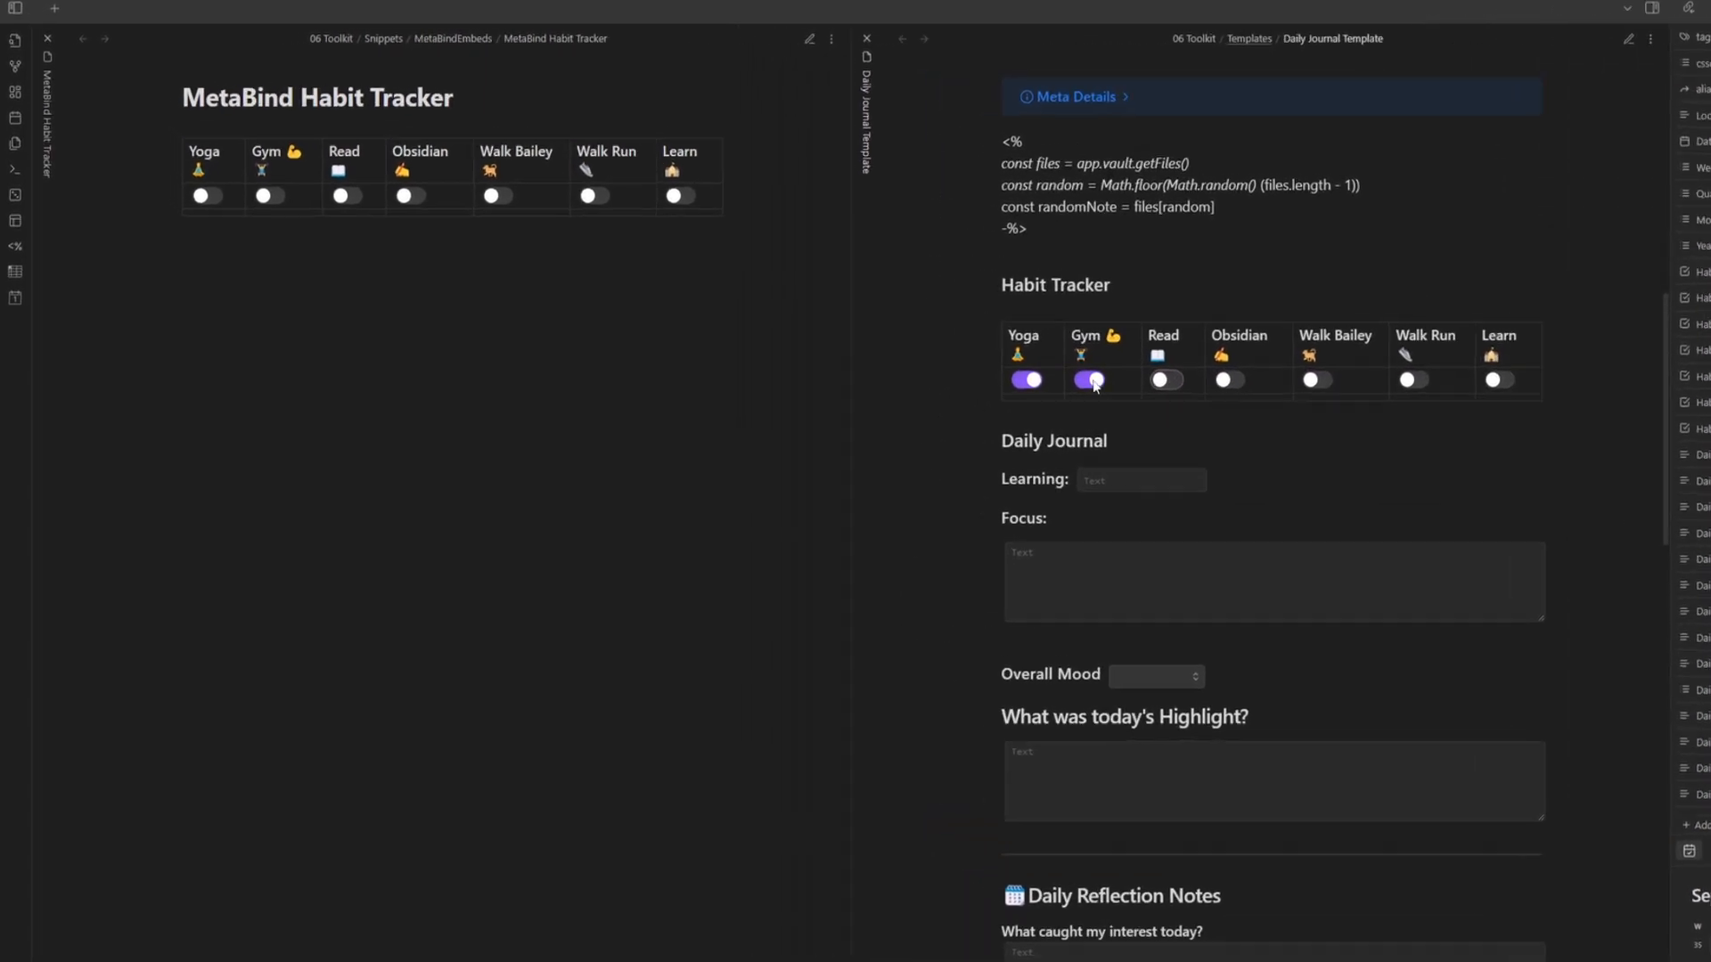
left_click(942, 332)
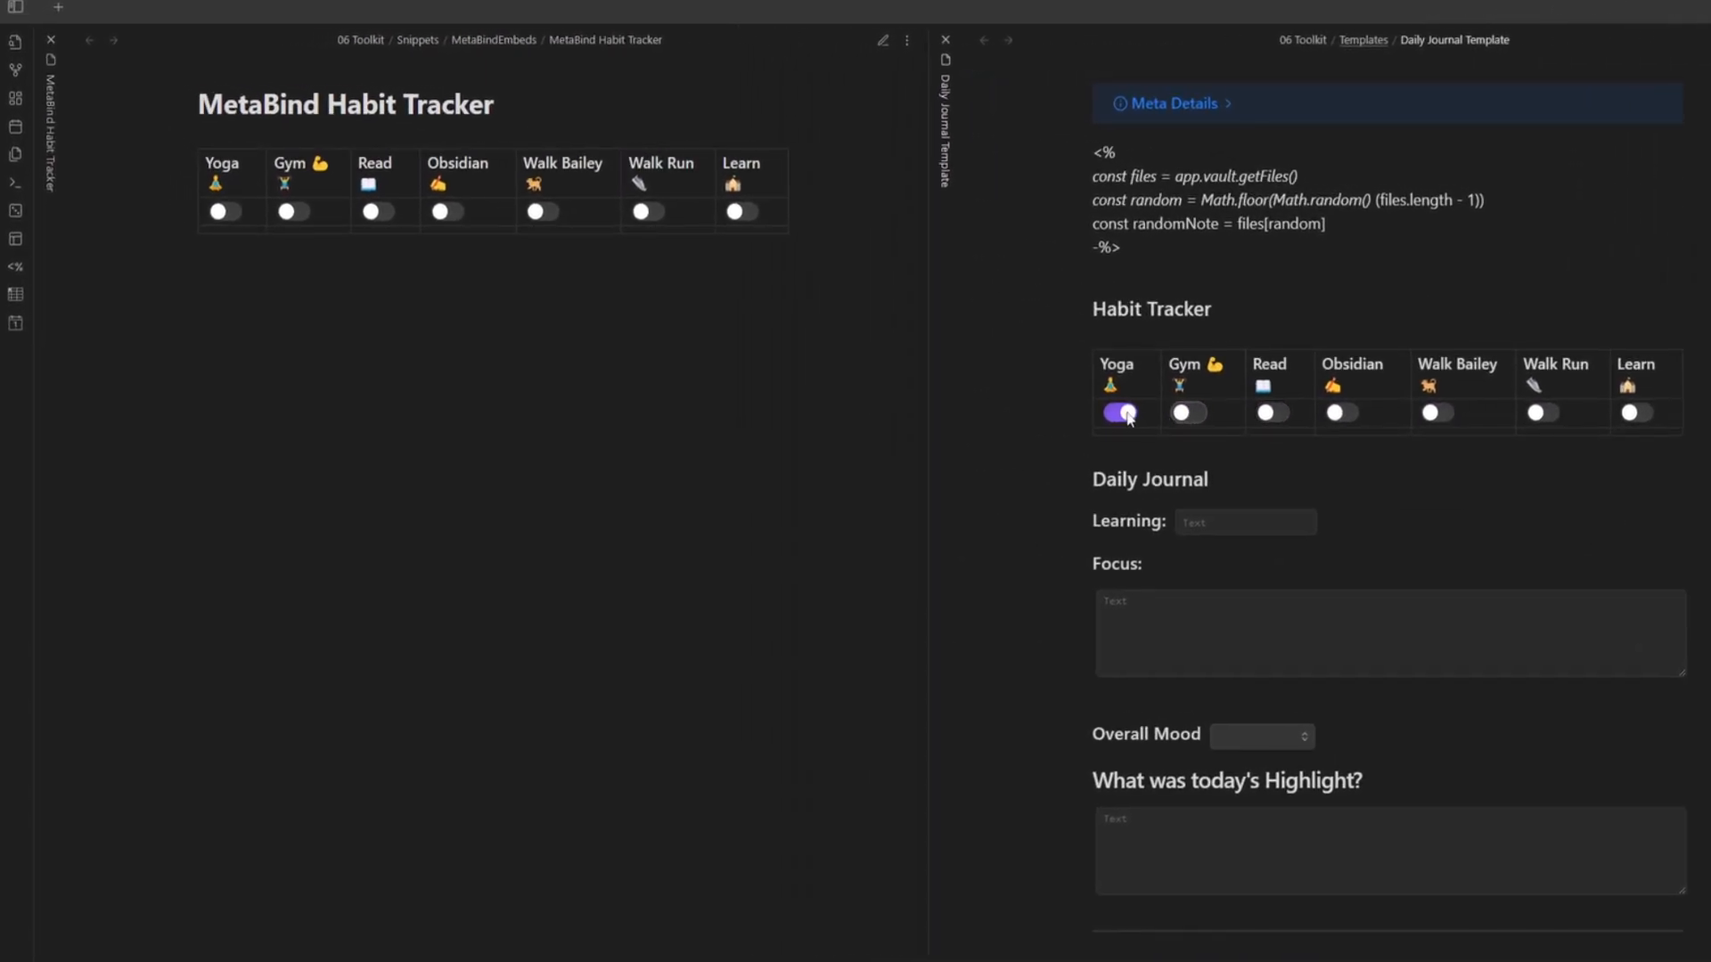
left_click(1126, 413)
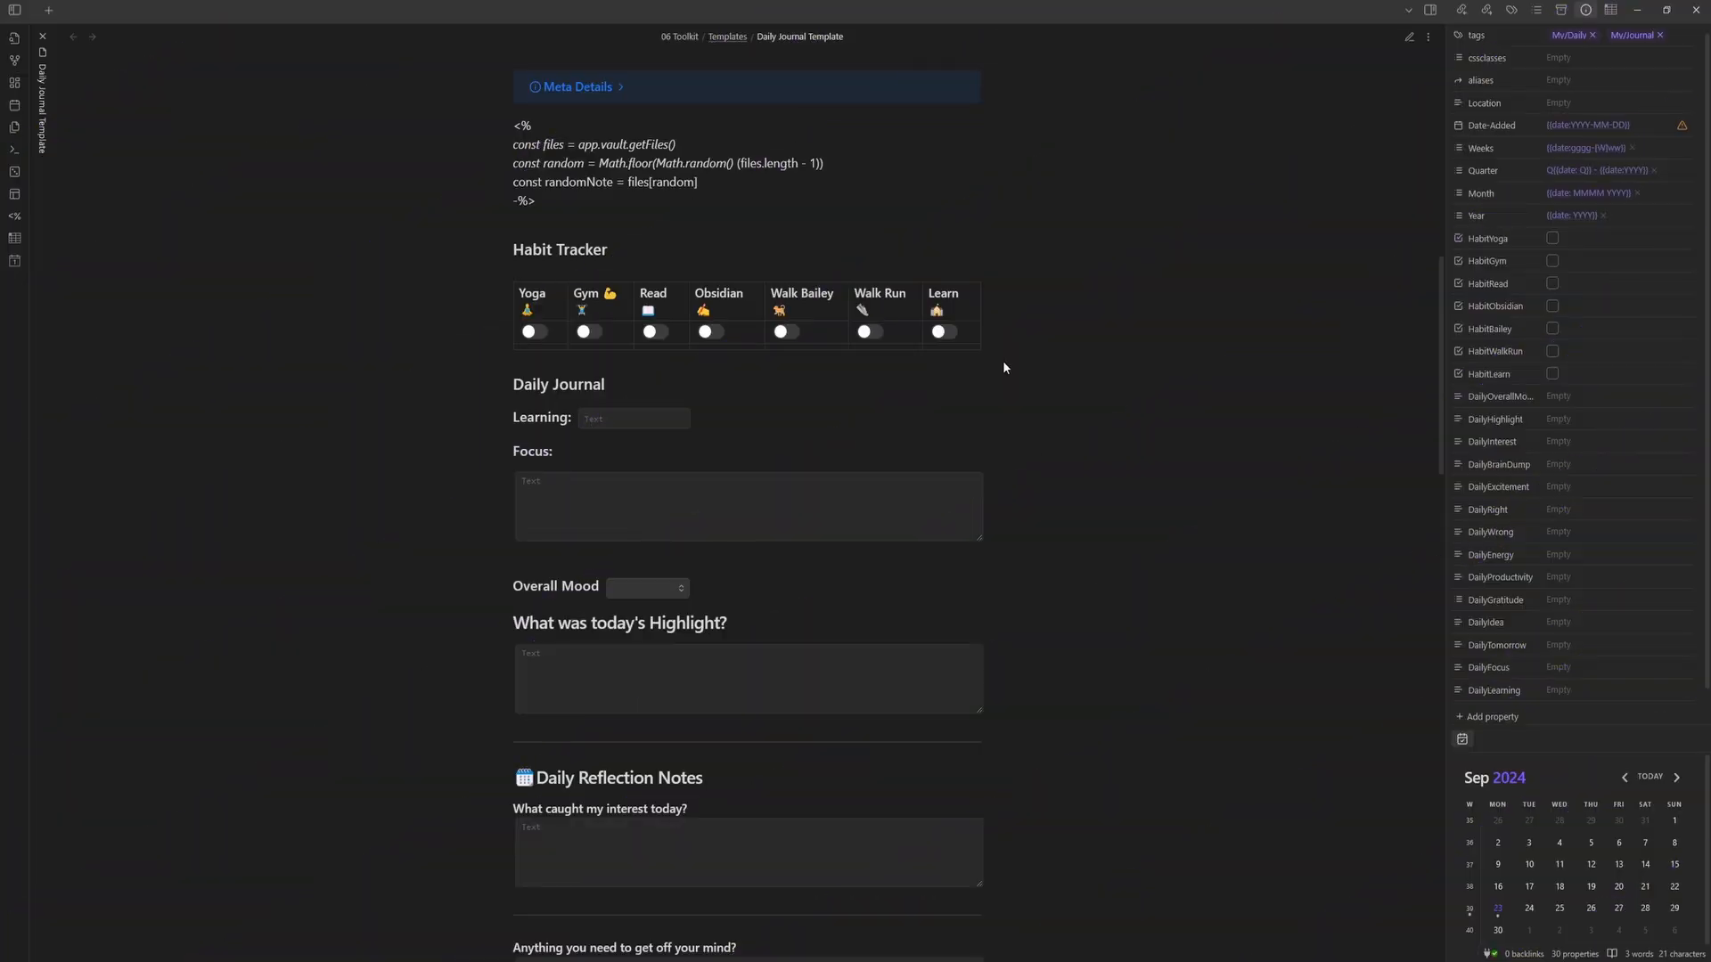
- Open the Achievements2 note in 00 LifeOS/Reviews and highlight the achievements and newachievement button IDs in its button and action properties
left_click(14, 9)
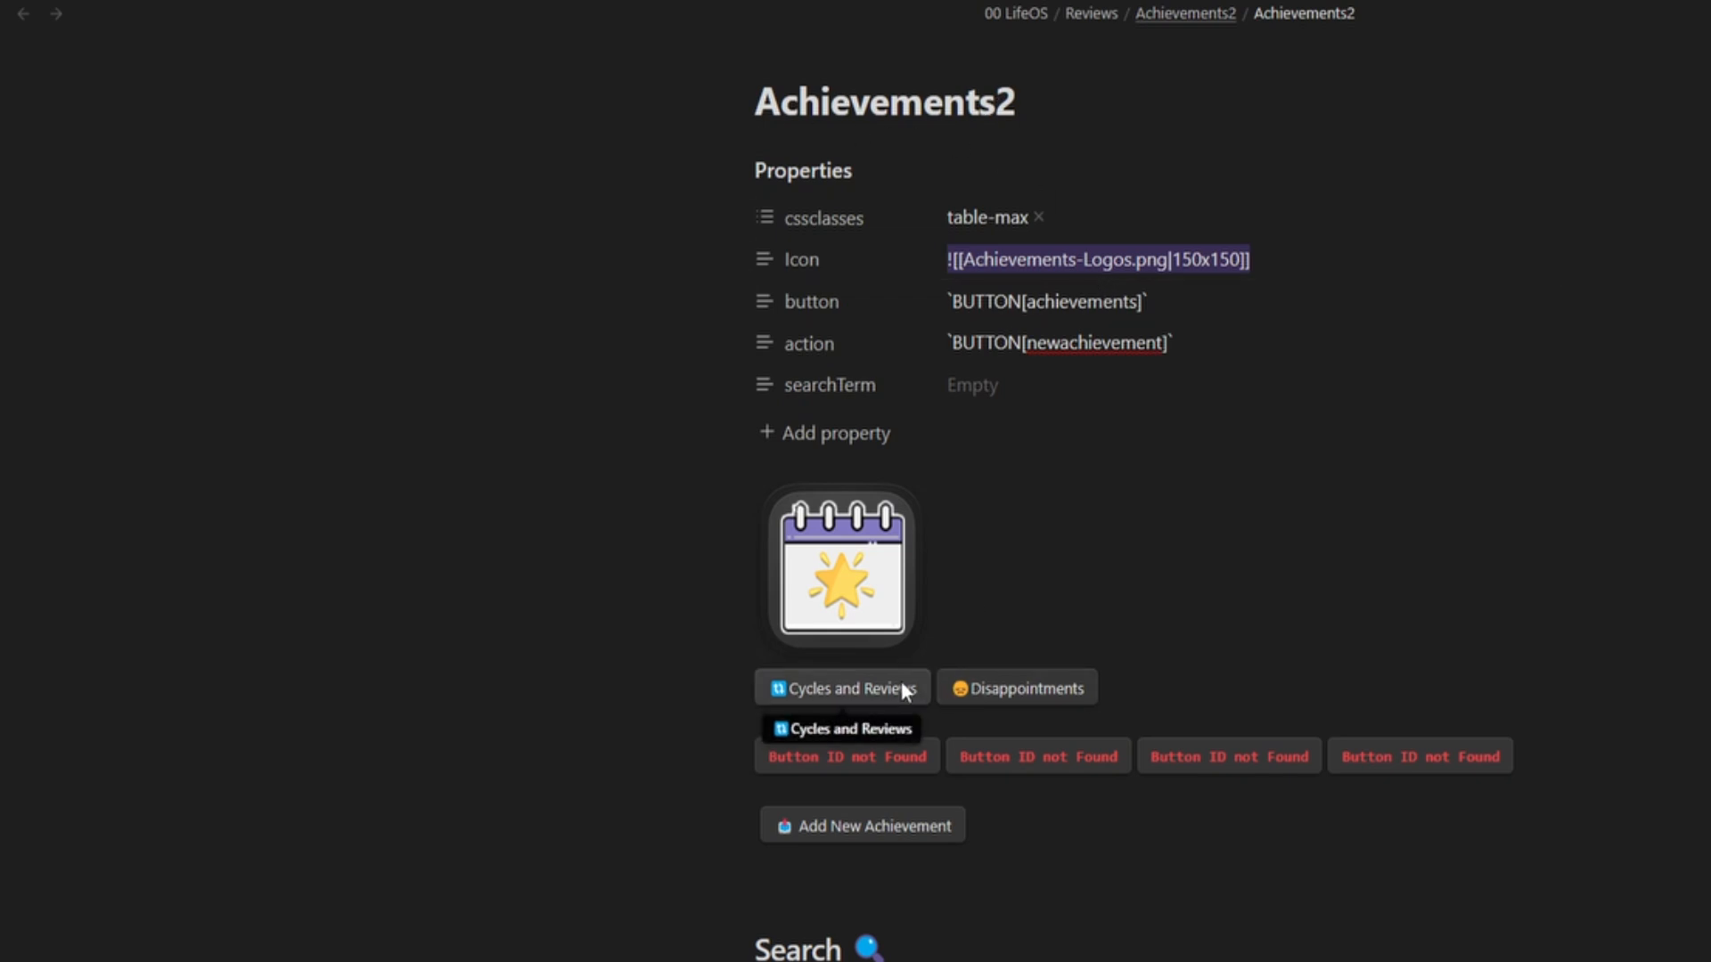
left_click(1082, 301)
double_click(1082, 301)
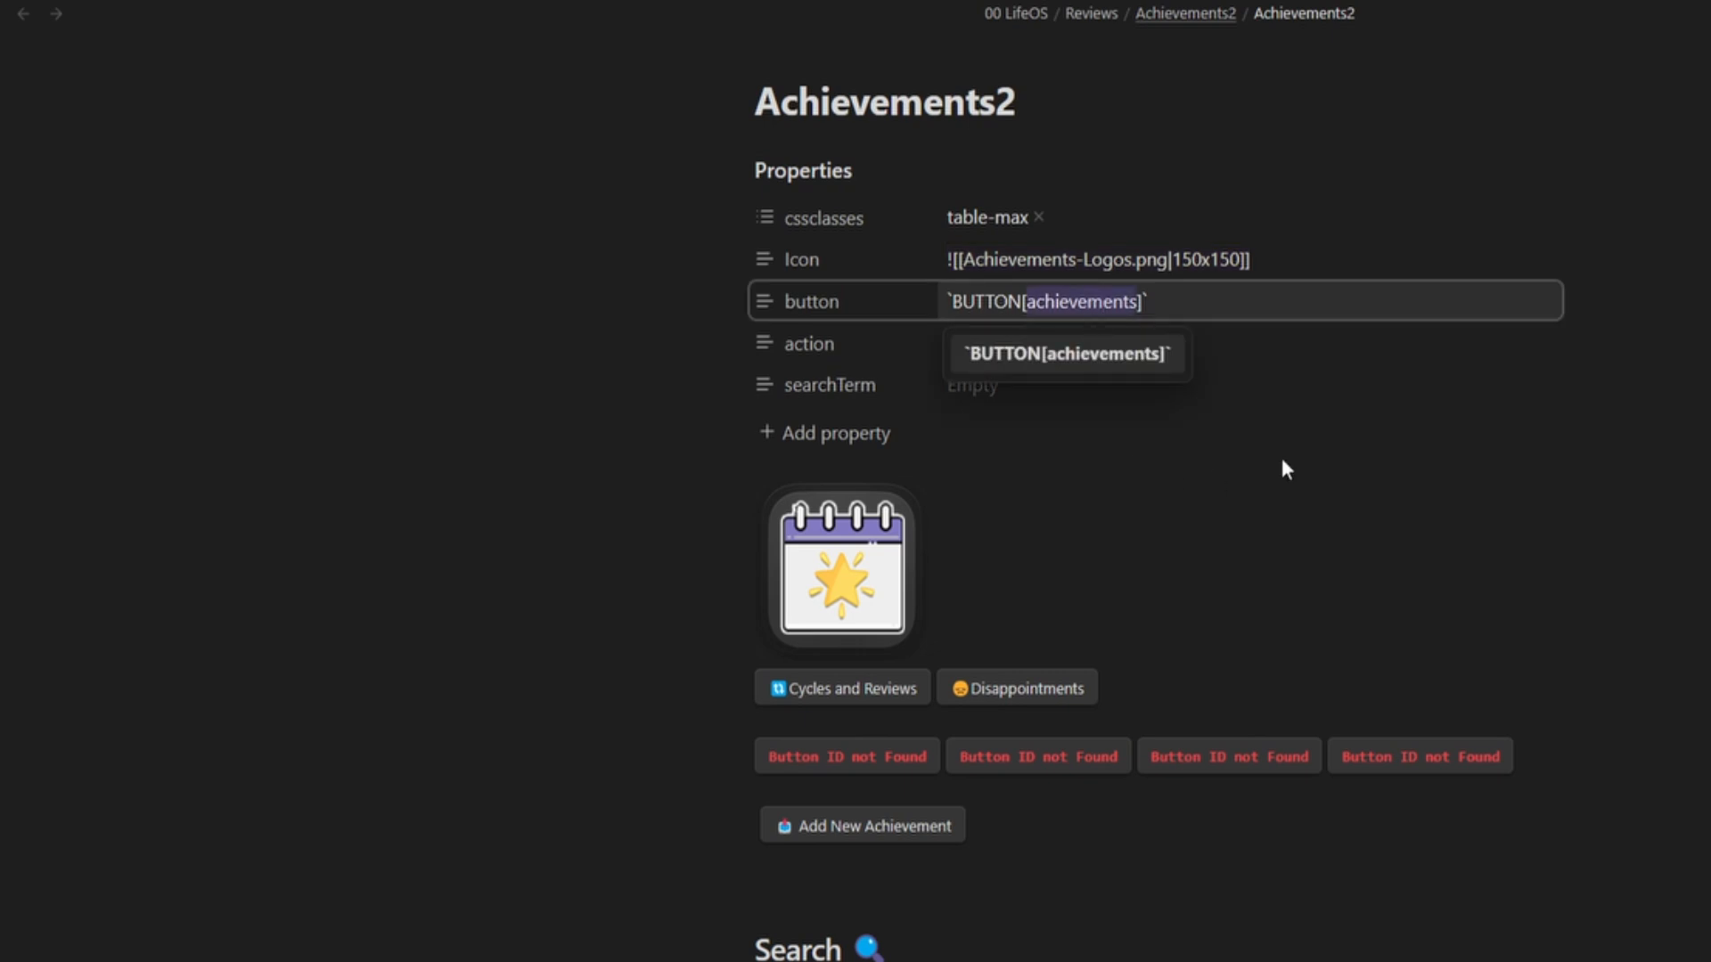
left_click(1628, 510)
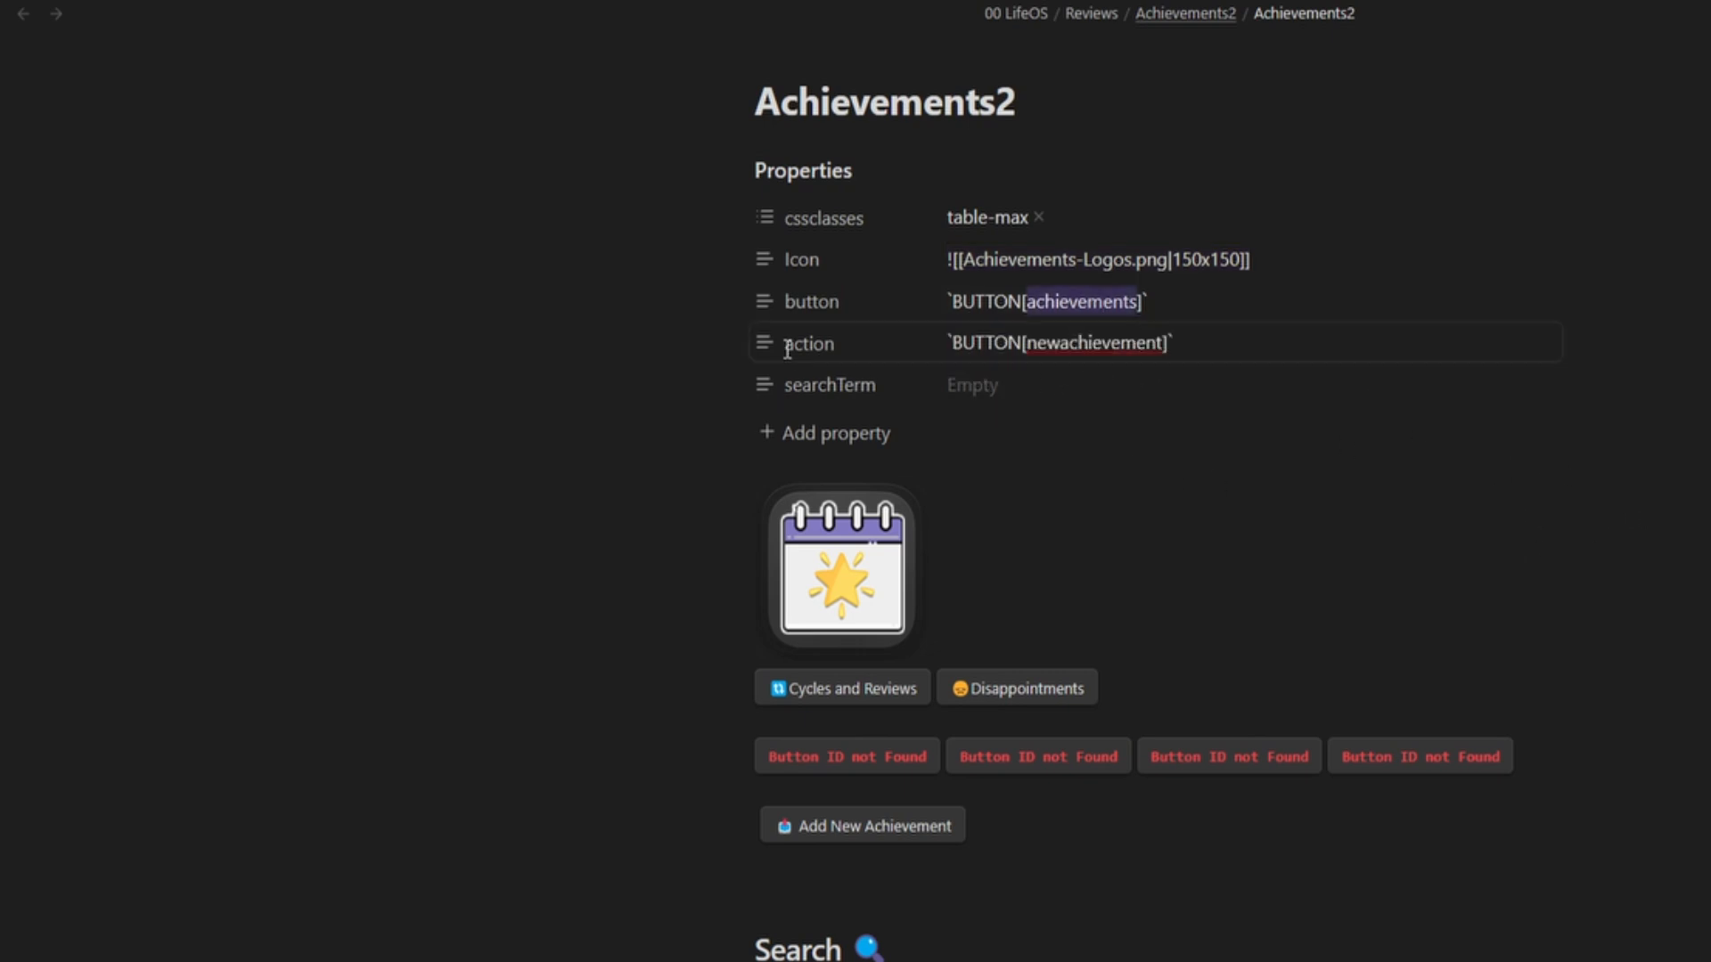
double_click(1095, 342)
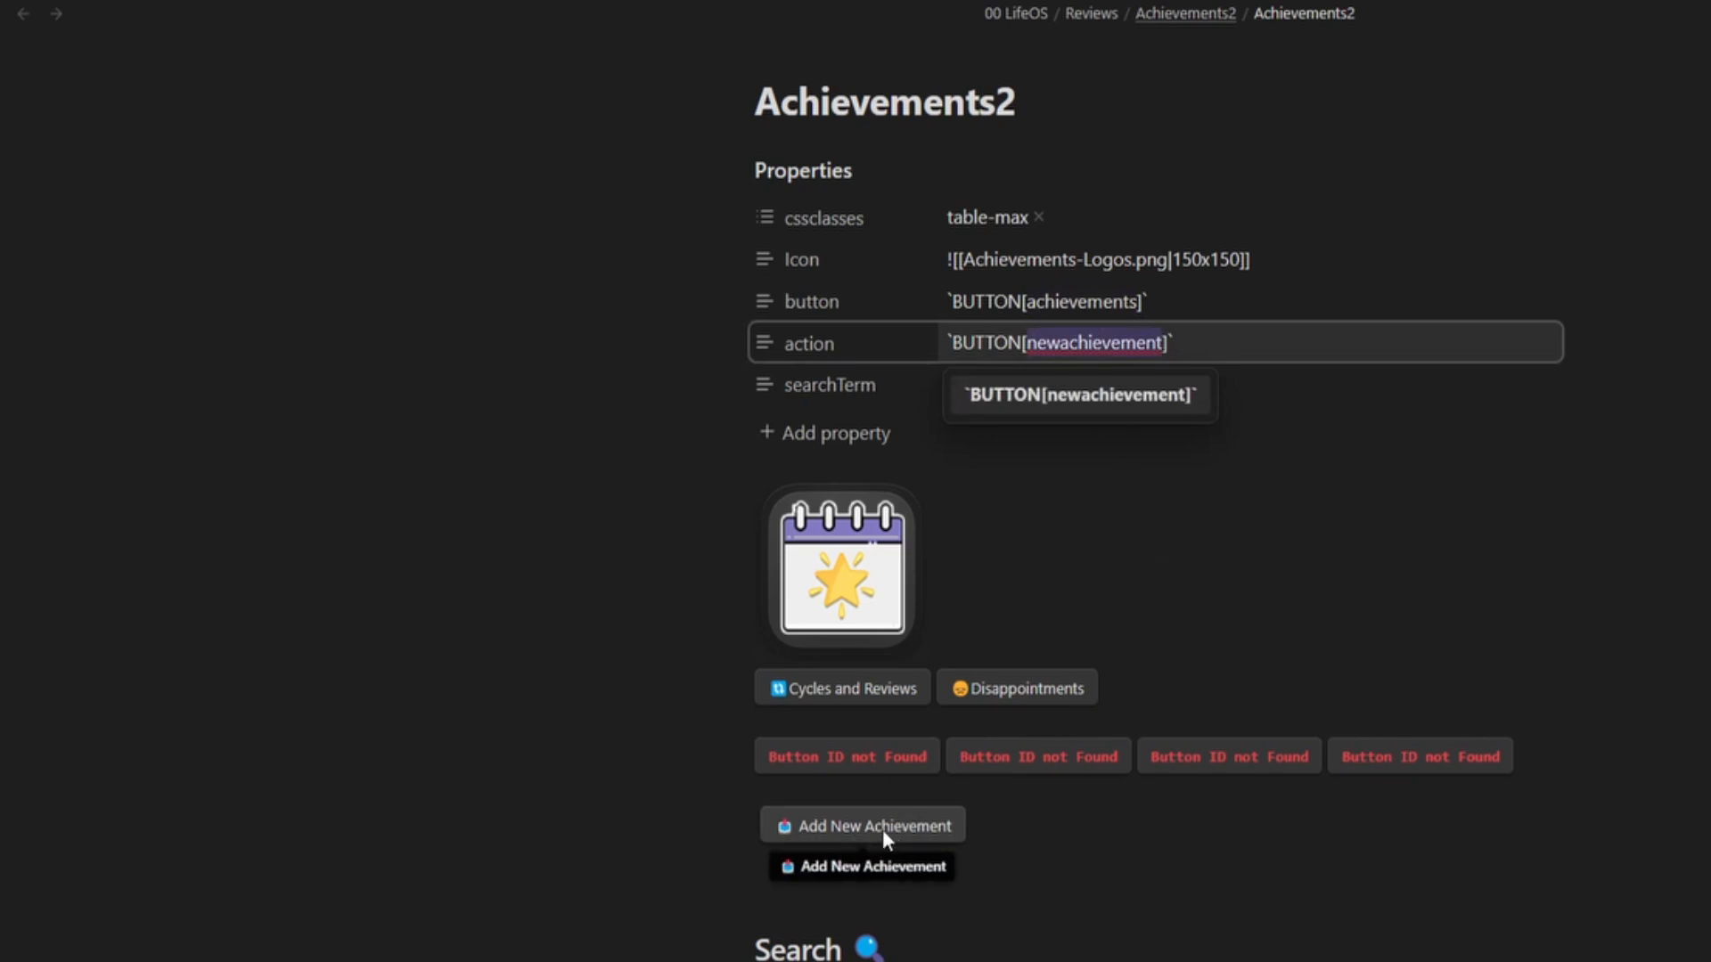
- Open the Achievements note from 05 Journal/Reviews beside Achievements2 and switch Achievements2 to source mode
left_click(1158, 816)
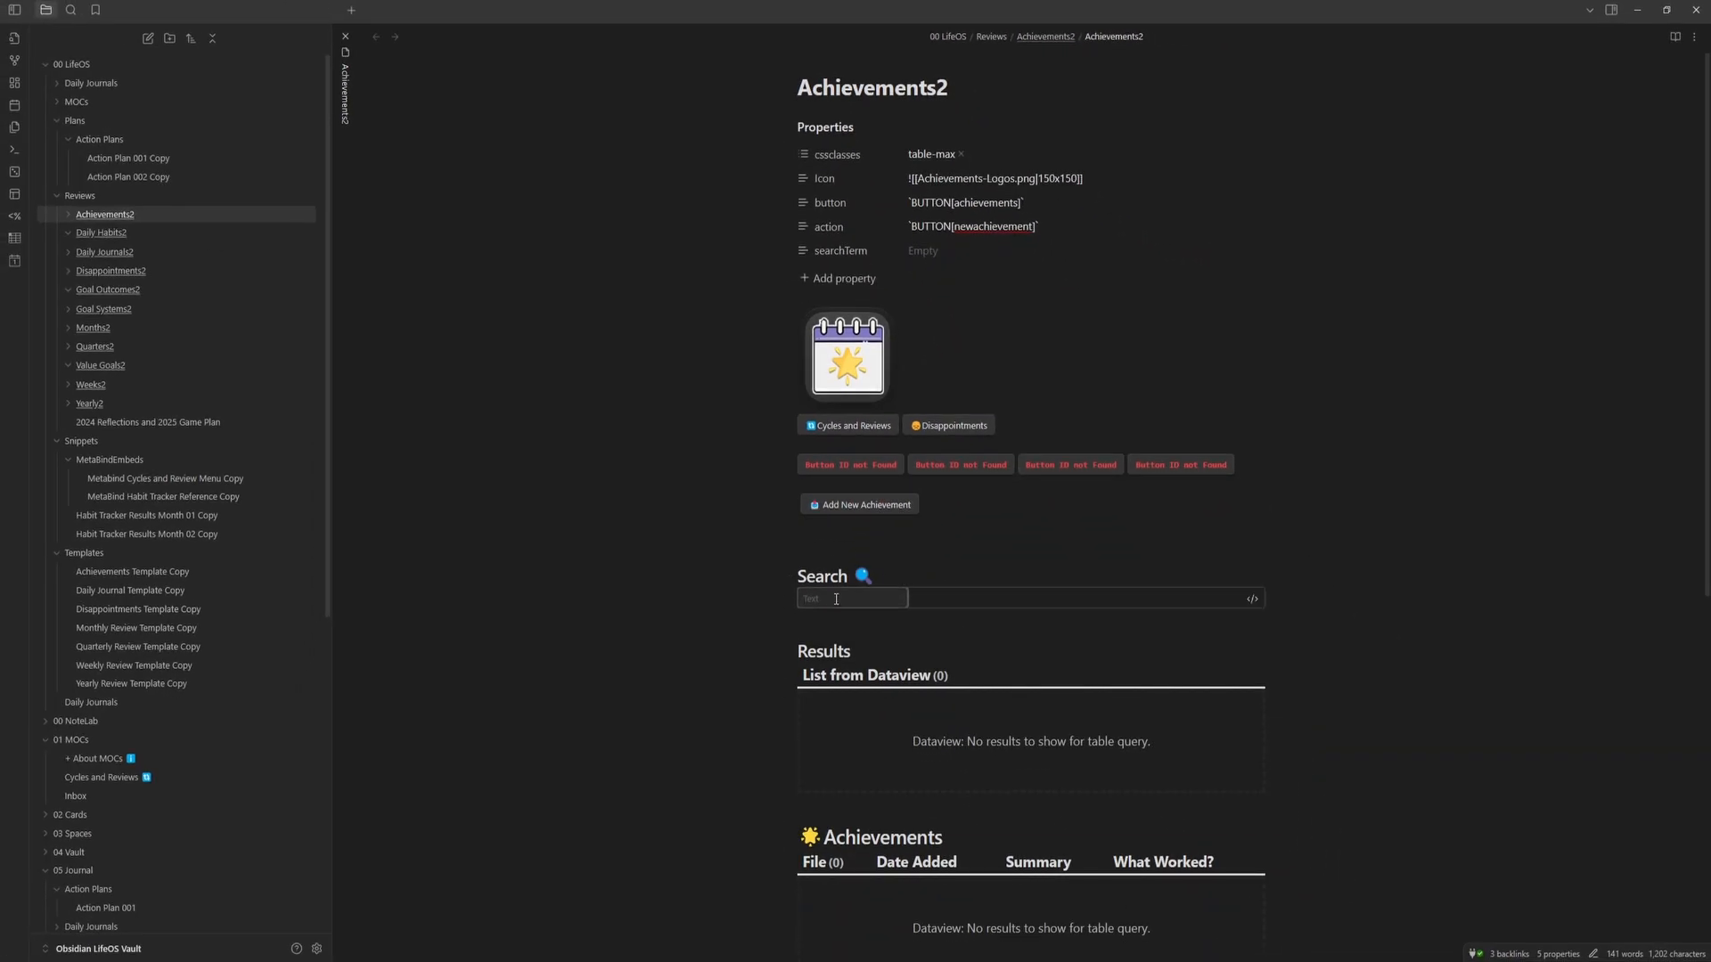
scroll(836, 599, "down", 3)
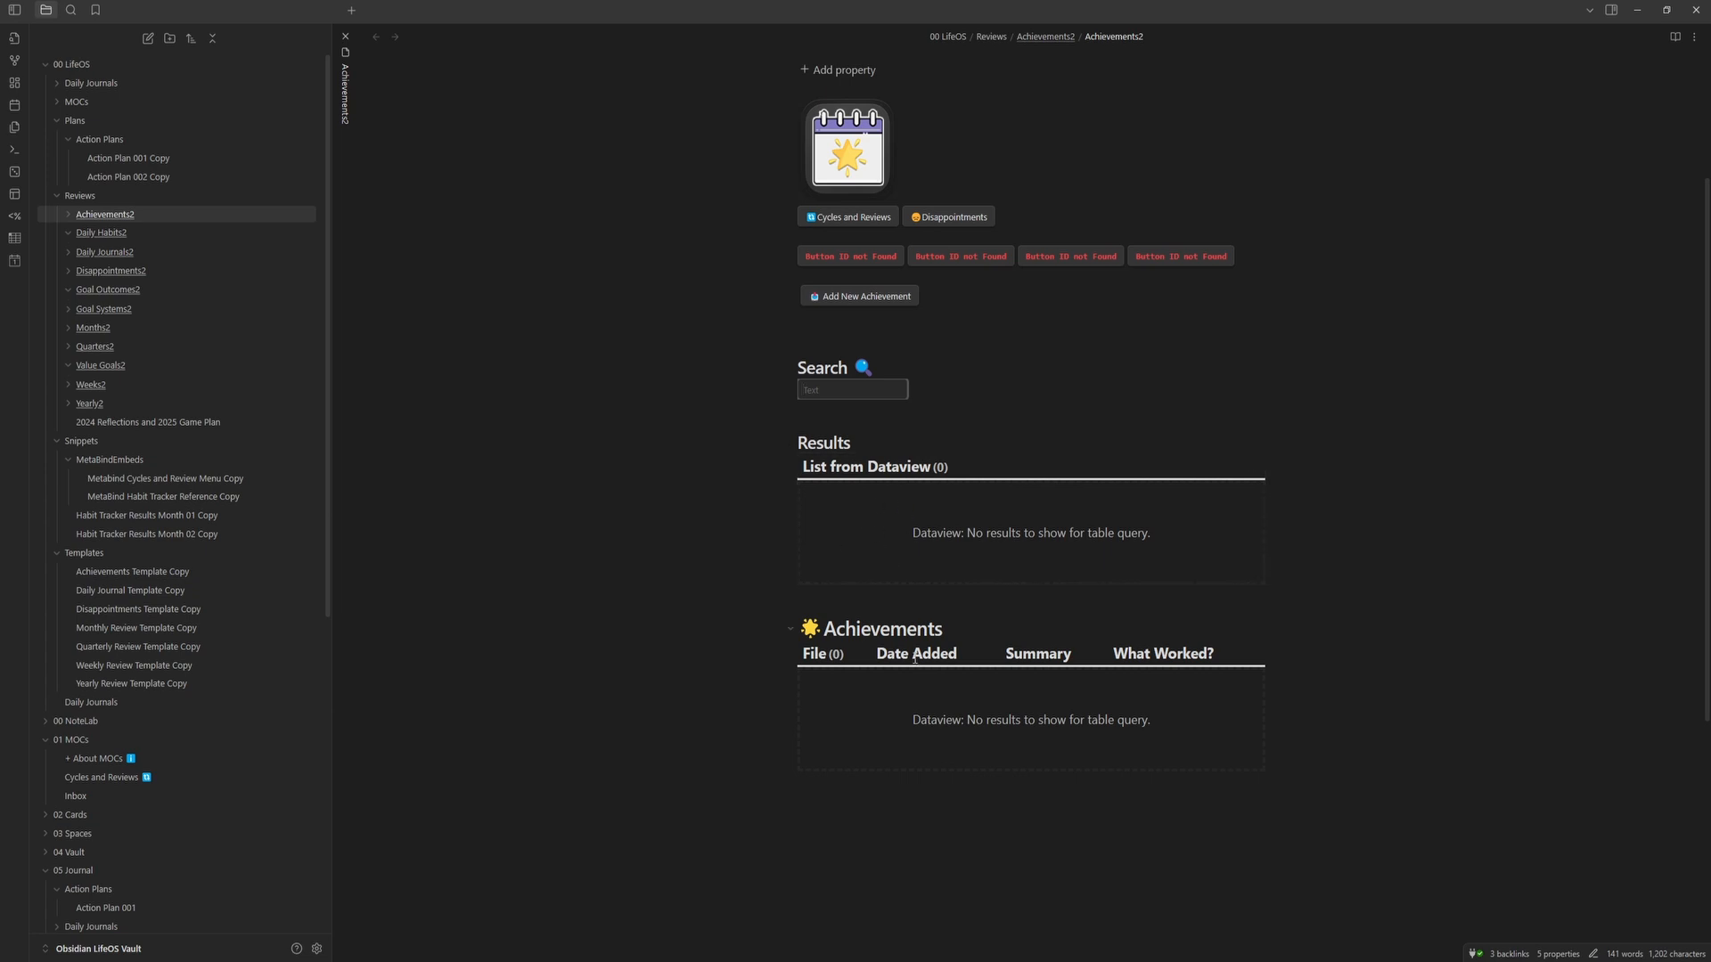
scroll(946, 764, "up", 3)
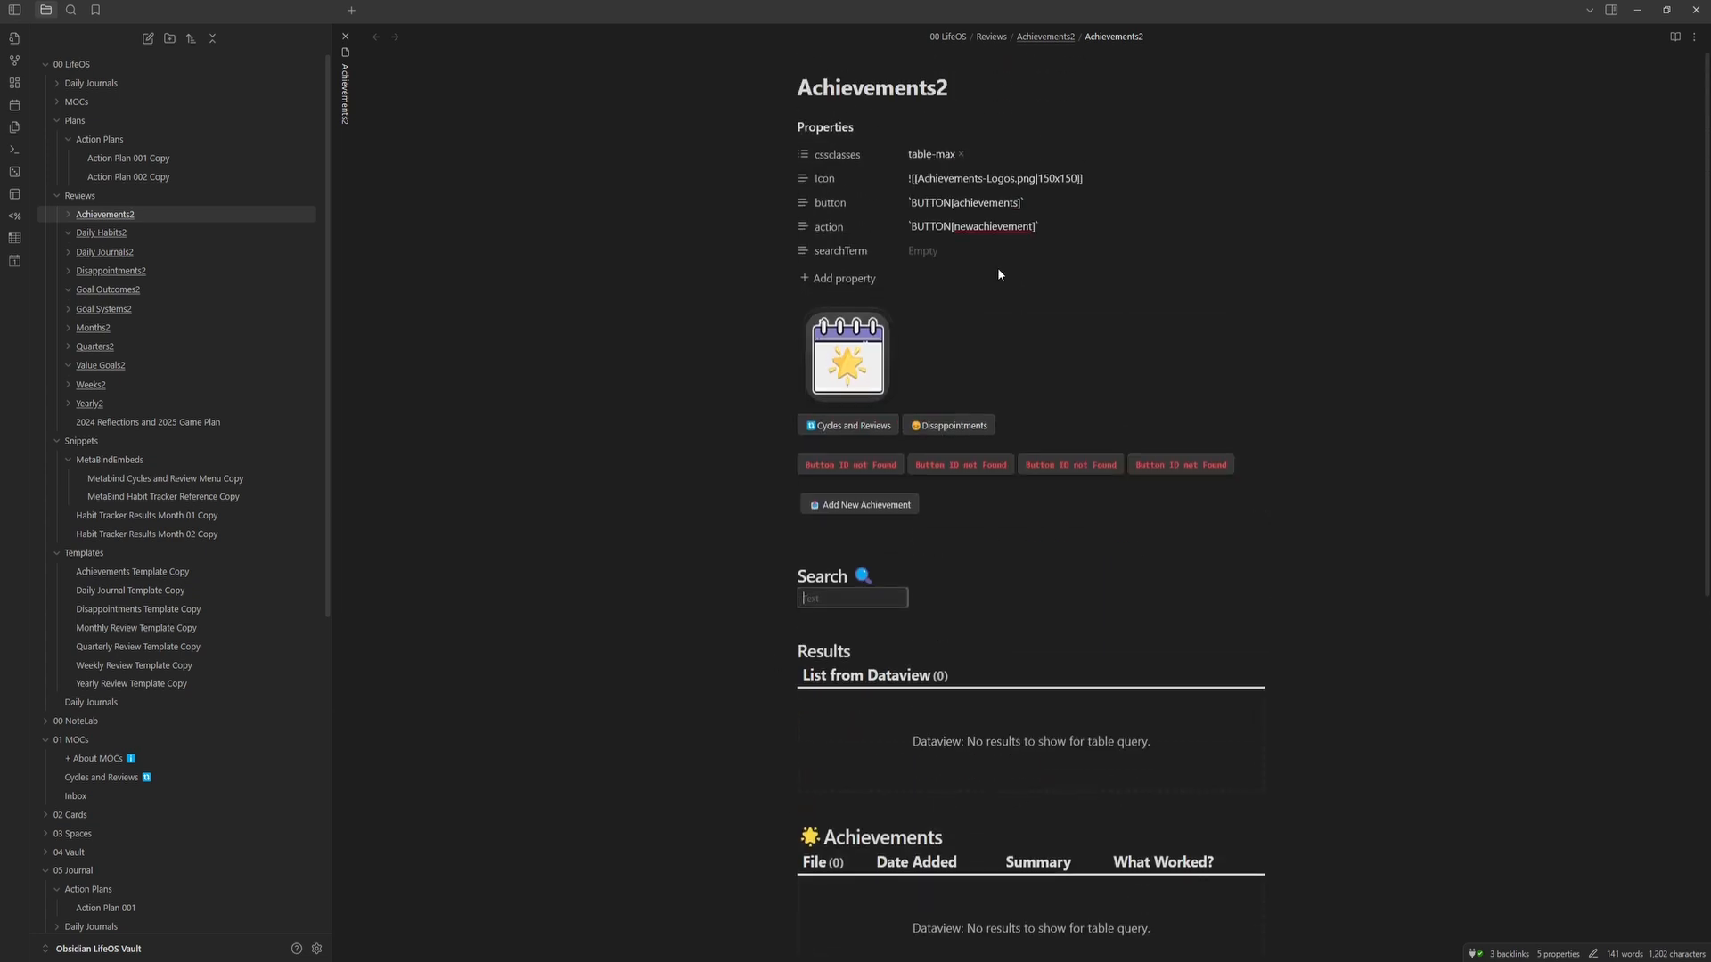
scroll(234, 440, "down", 6)
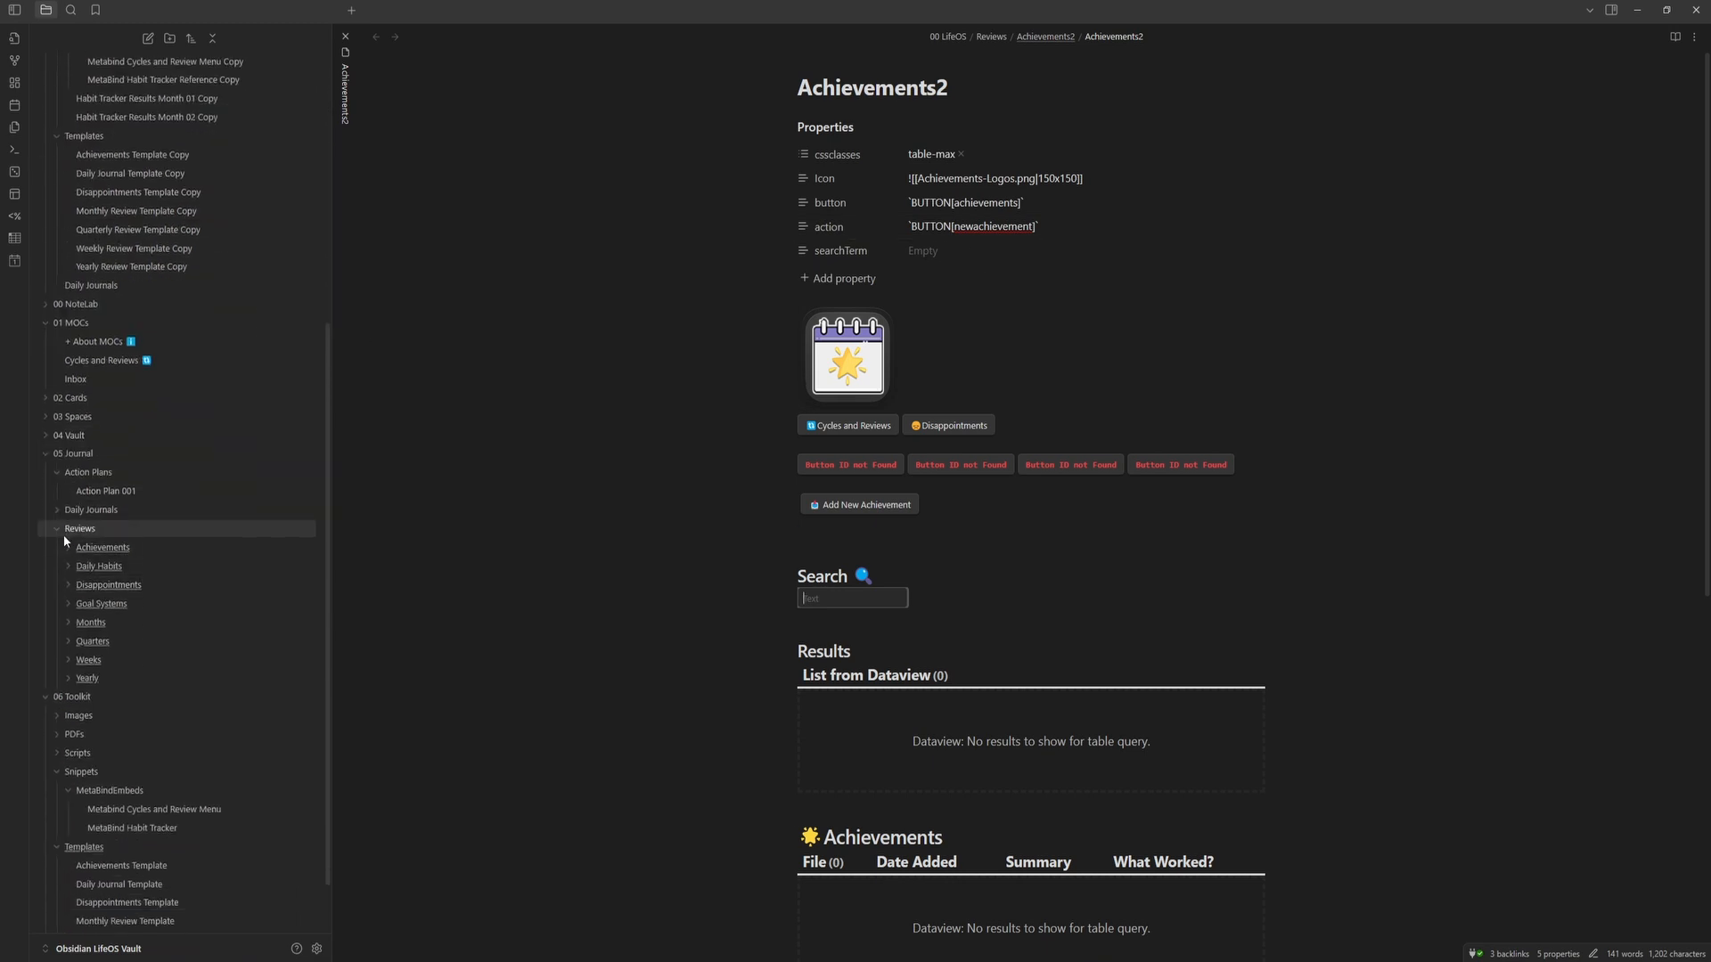
left_click(115, 552)
left_click(1004, 37)
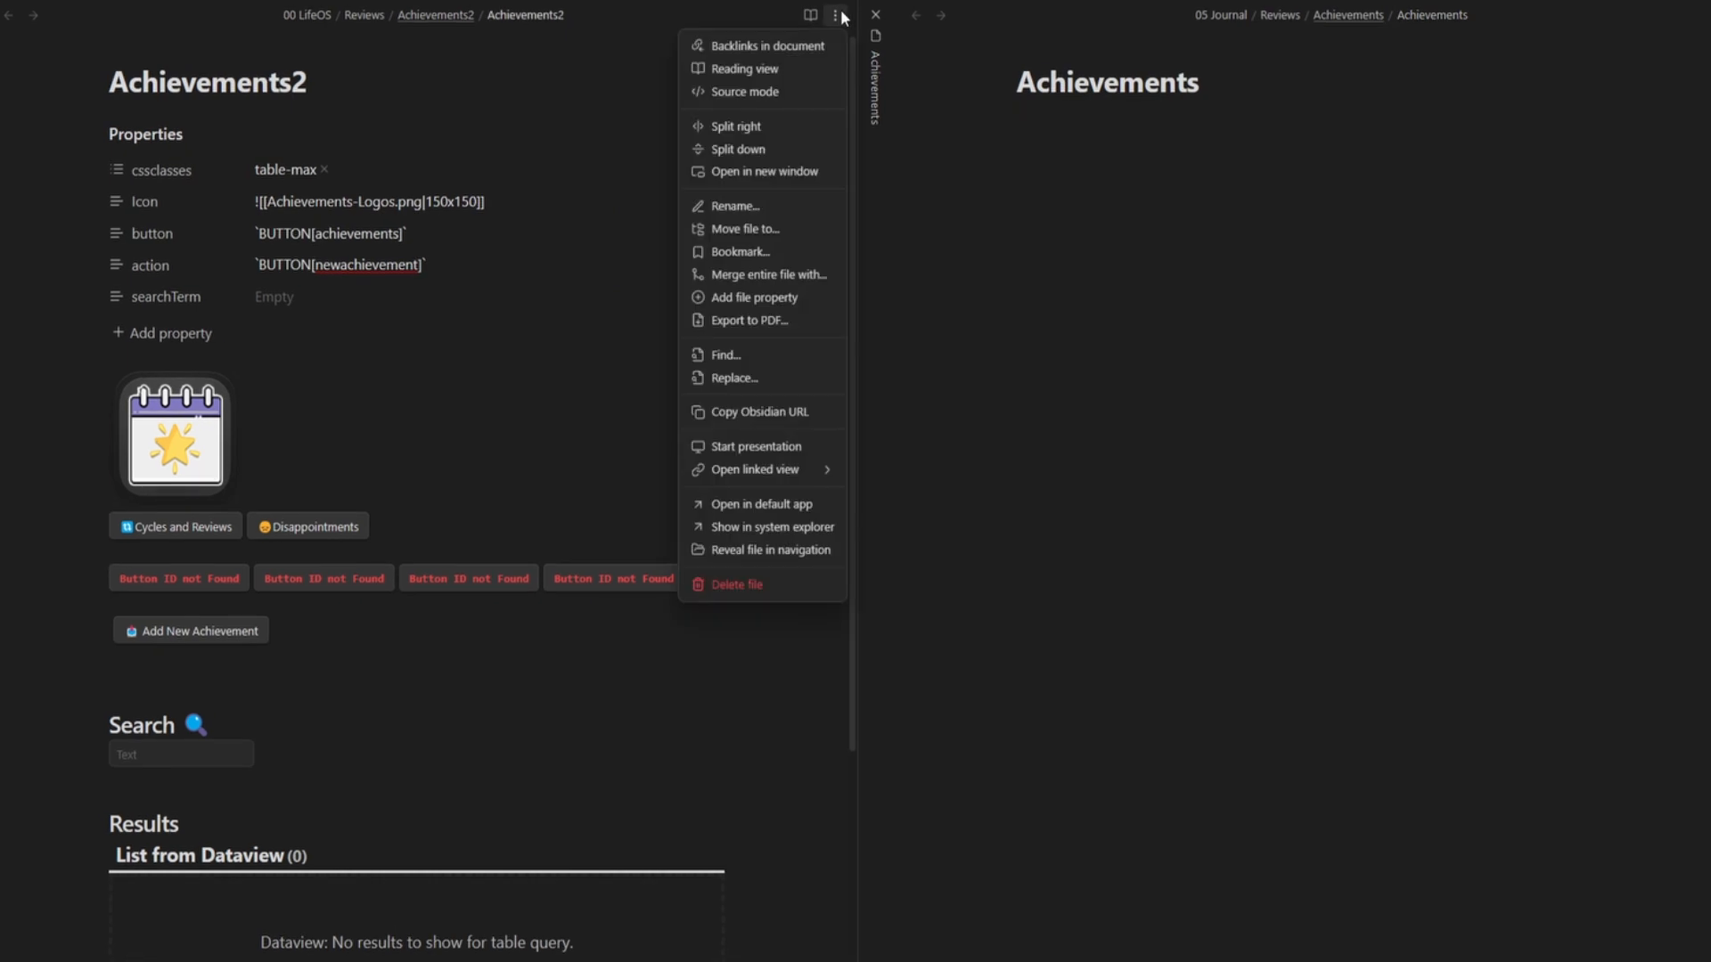
left_click(936, 94)
- Add the cssclasses and Icon properties to the Achievements note
key("ctrl+semicolon")
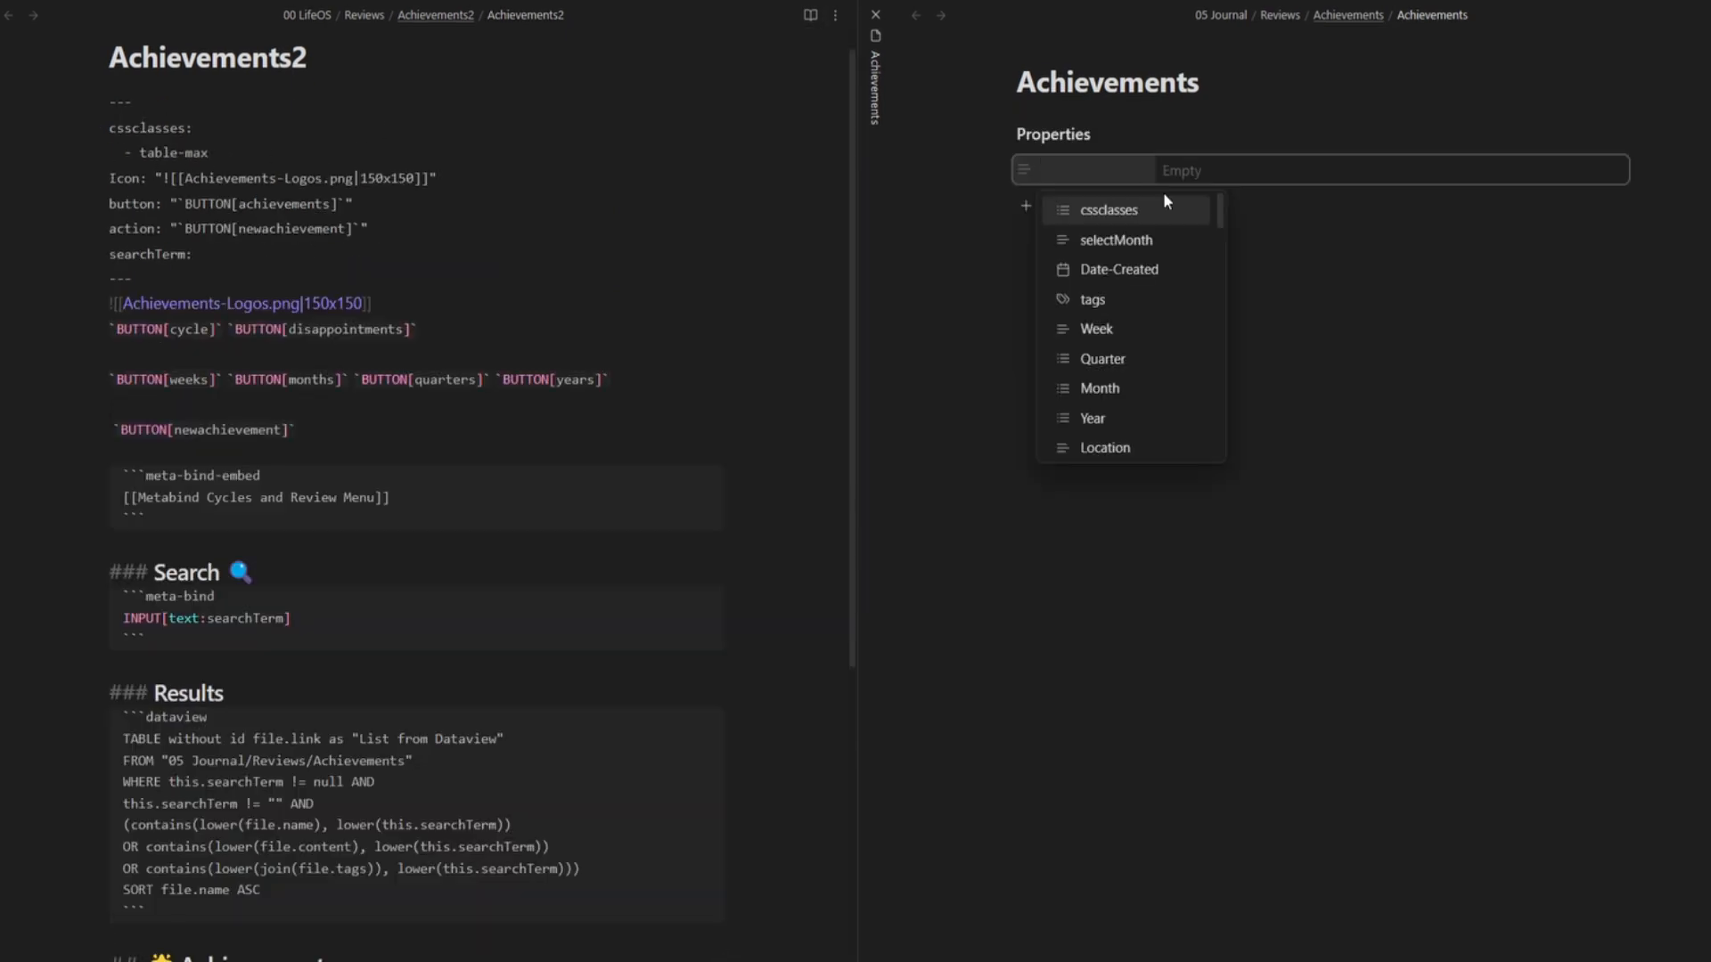
left_click(1119, 212)
left_click(1058, 207)
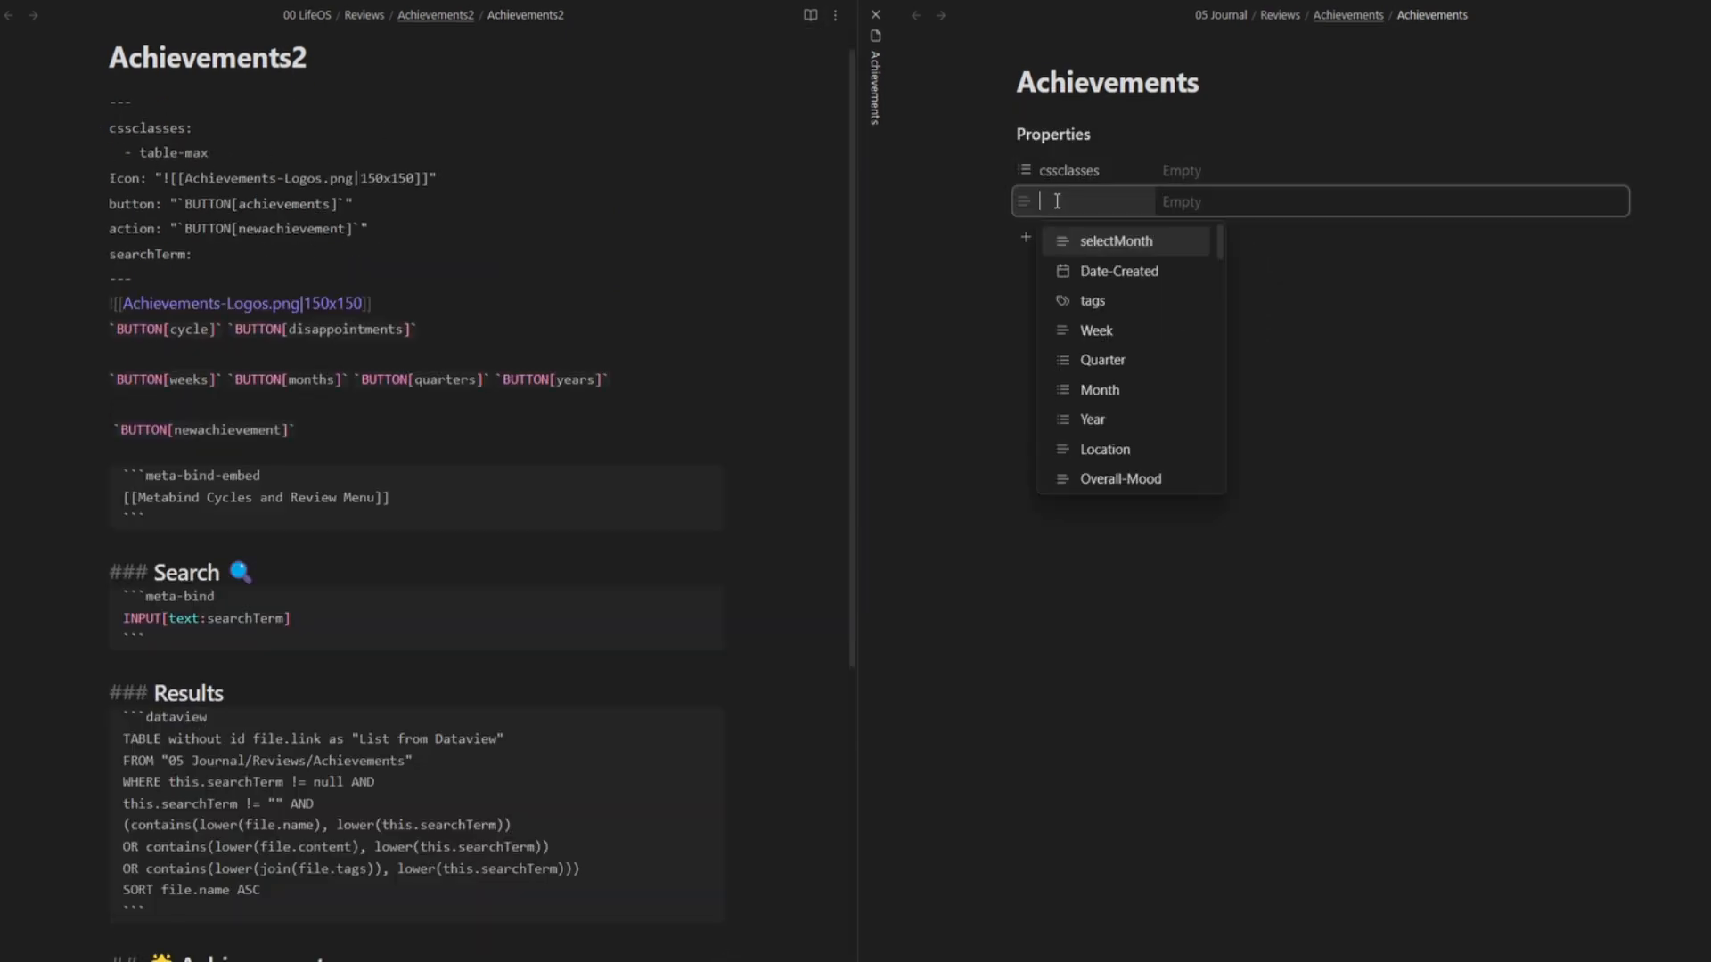
type("Icon")
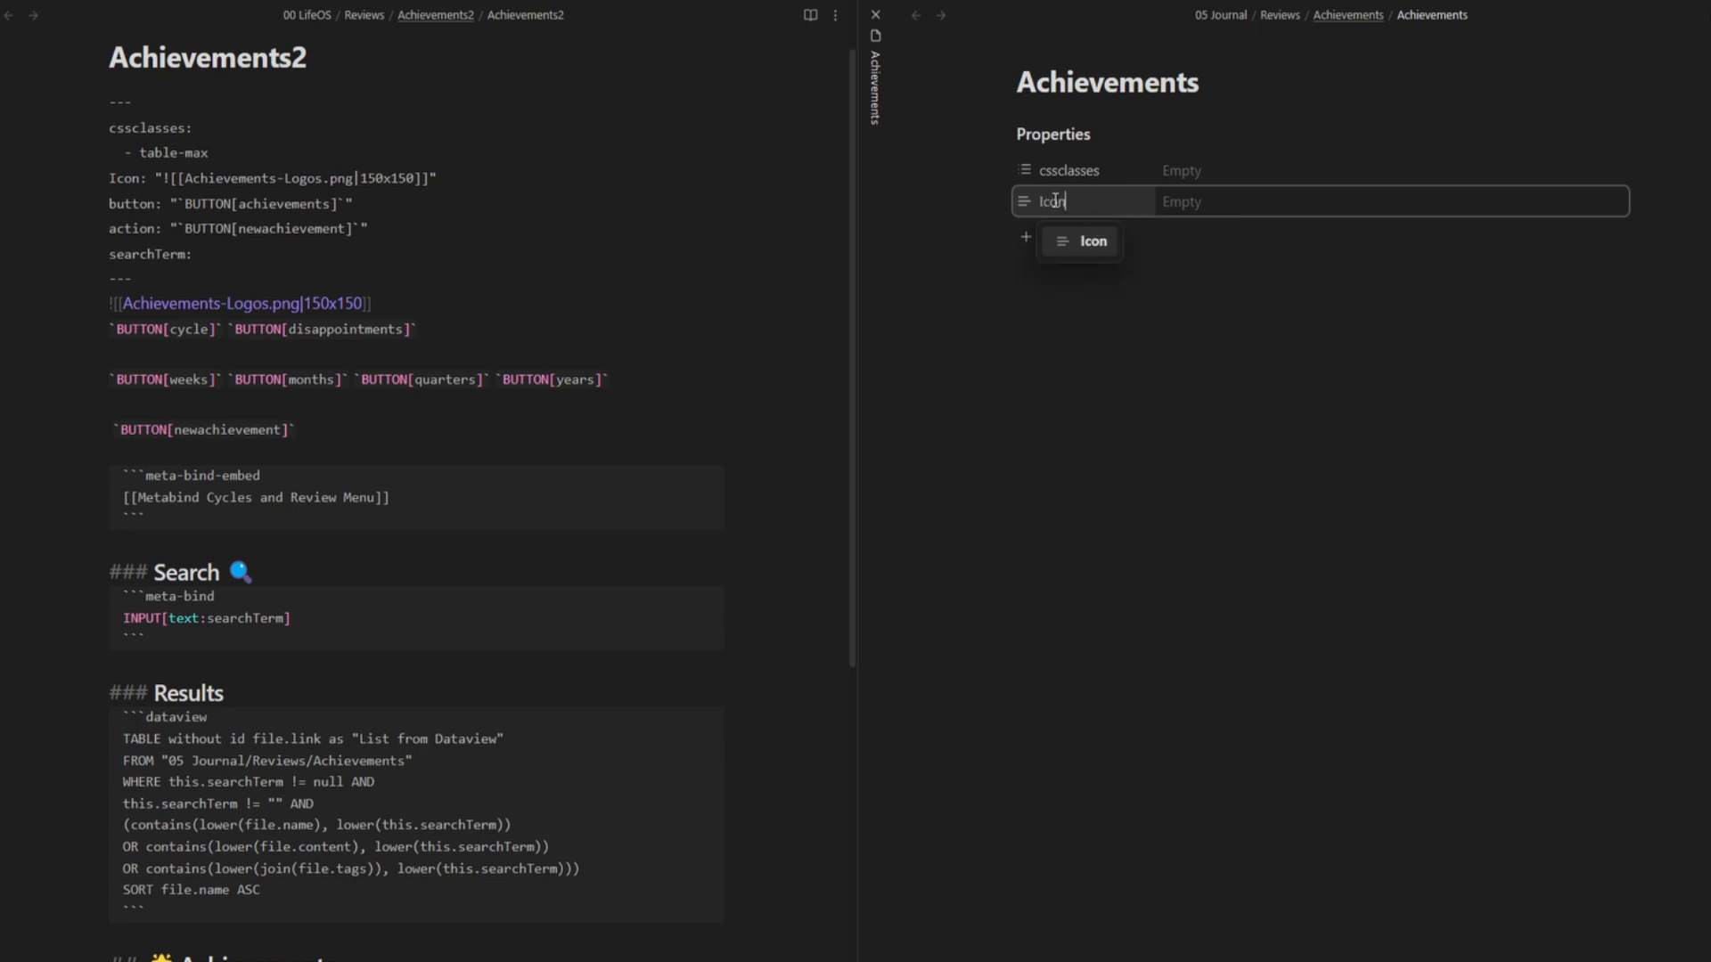
key("Return")
- Add button, action and searchTerm properties below Icon in the Achievements note
left_click(1077, 237)
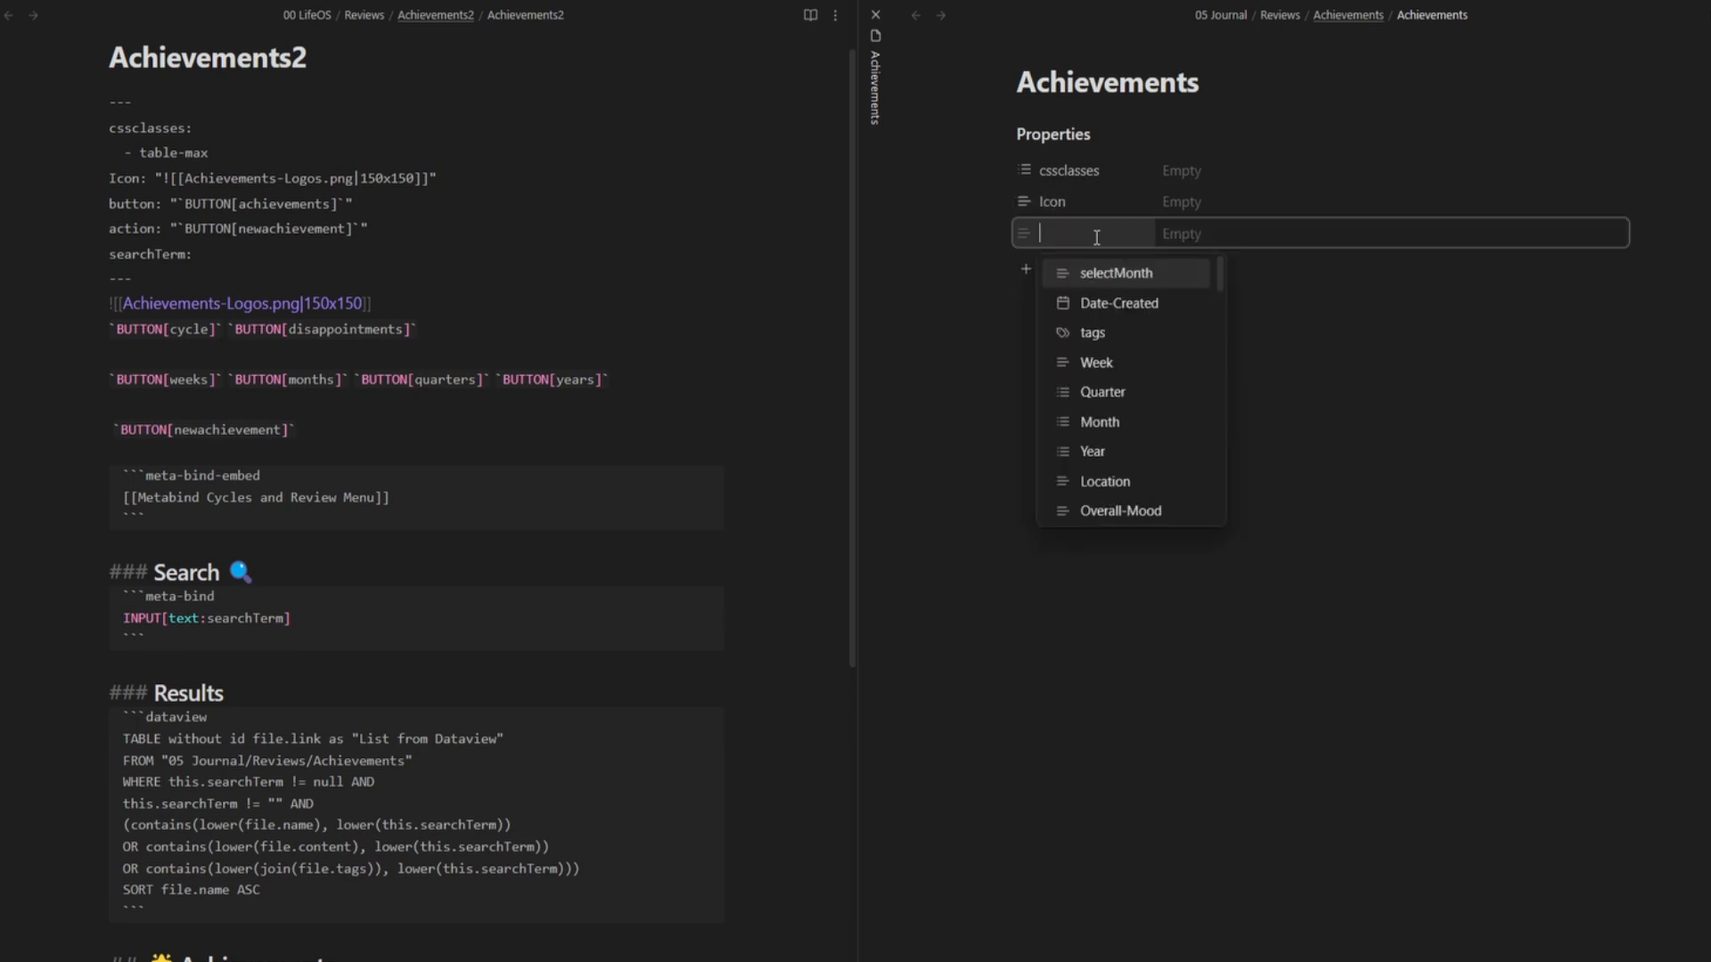
type("button")
left_click(1061, 267)
type("action")
key("Return")
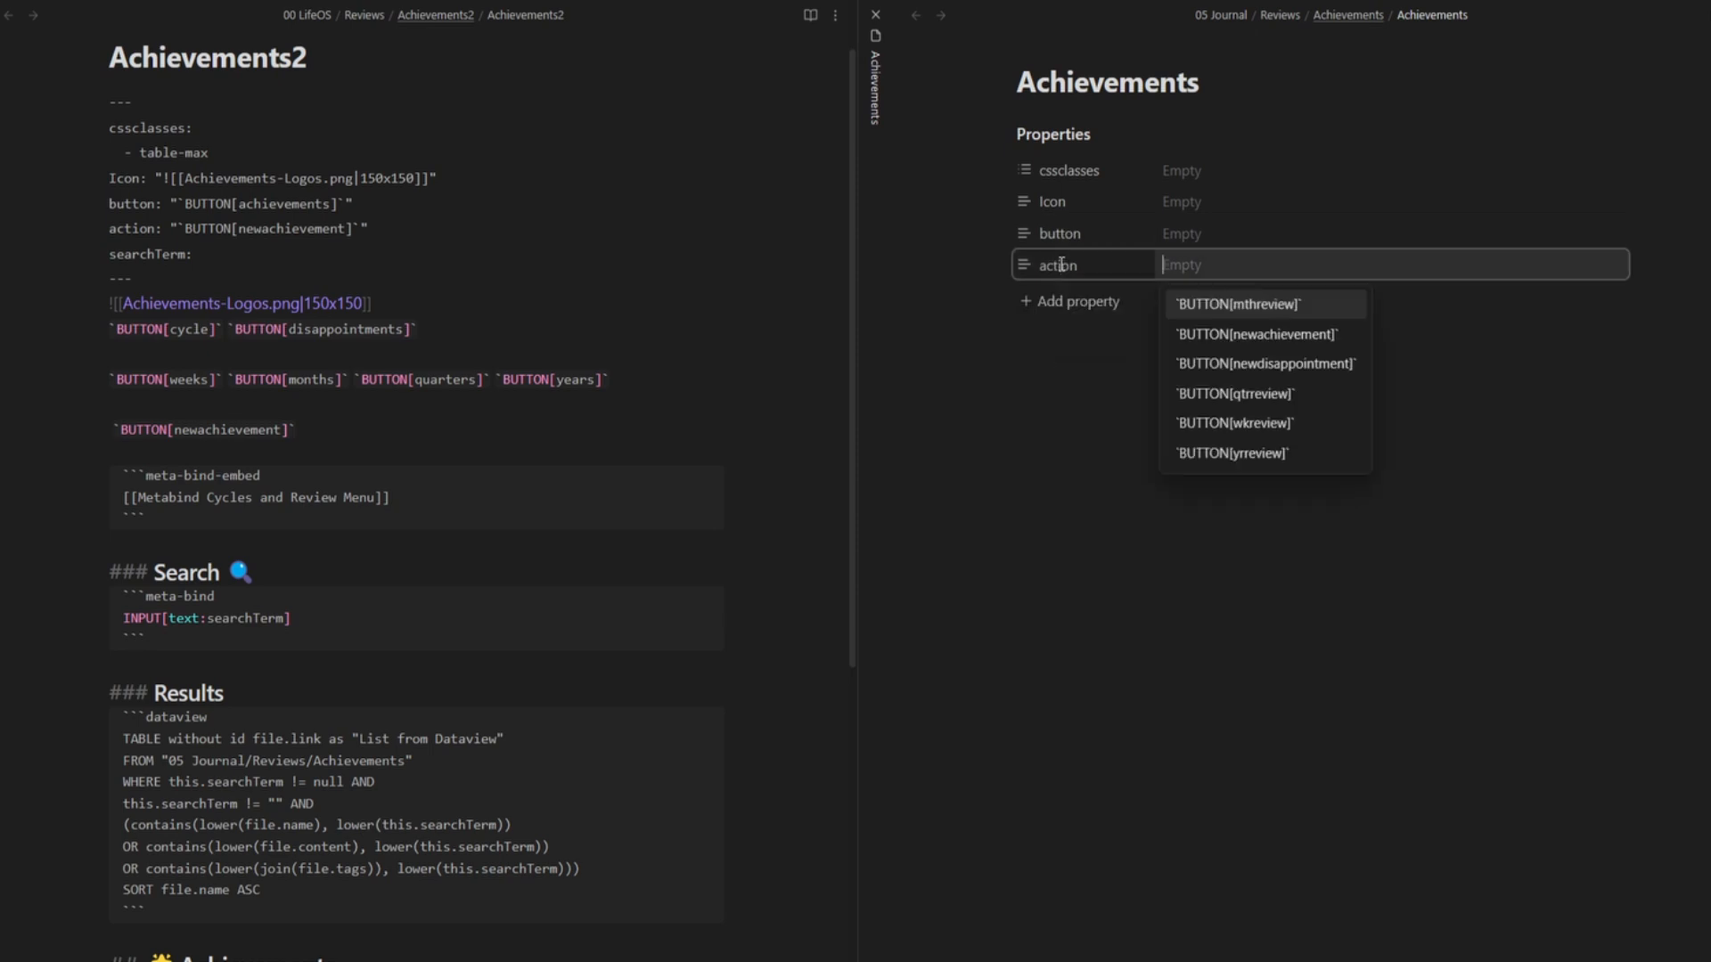
left_click(1070, 301)
type("searchTerm")
key("Return")
- Copy the Icon, button and action values, logo, button rows and Metabind Cycles and Review Menu embed from Achievements2 into Achievements in source mode
left_click(1112, 440)
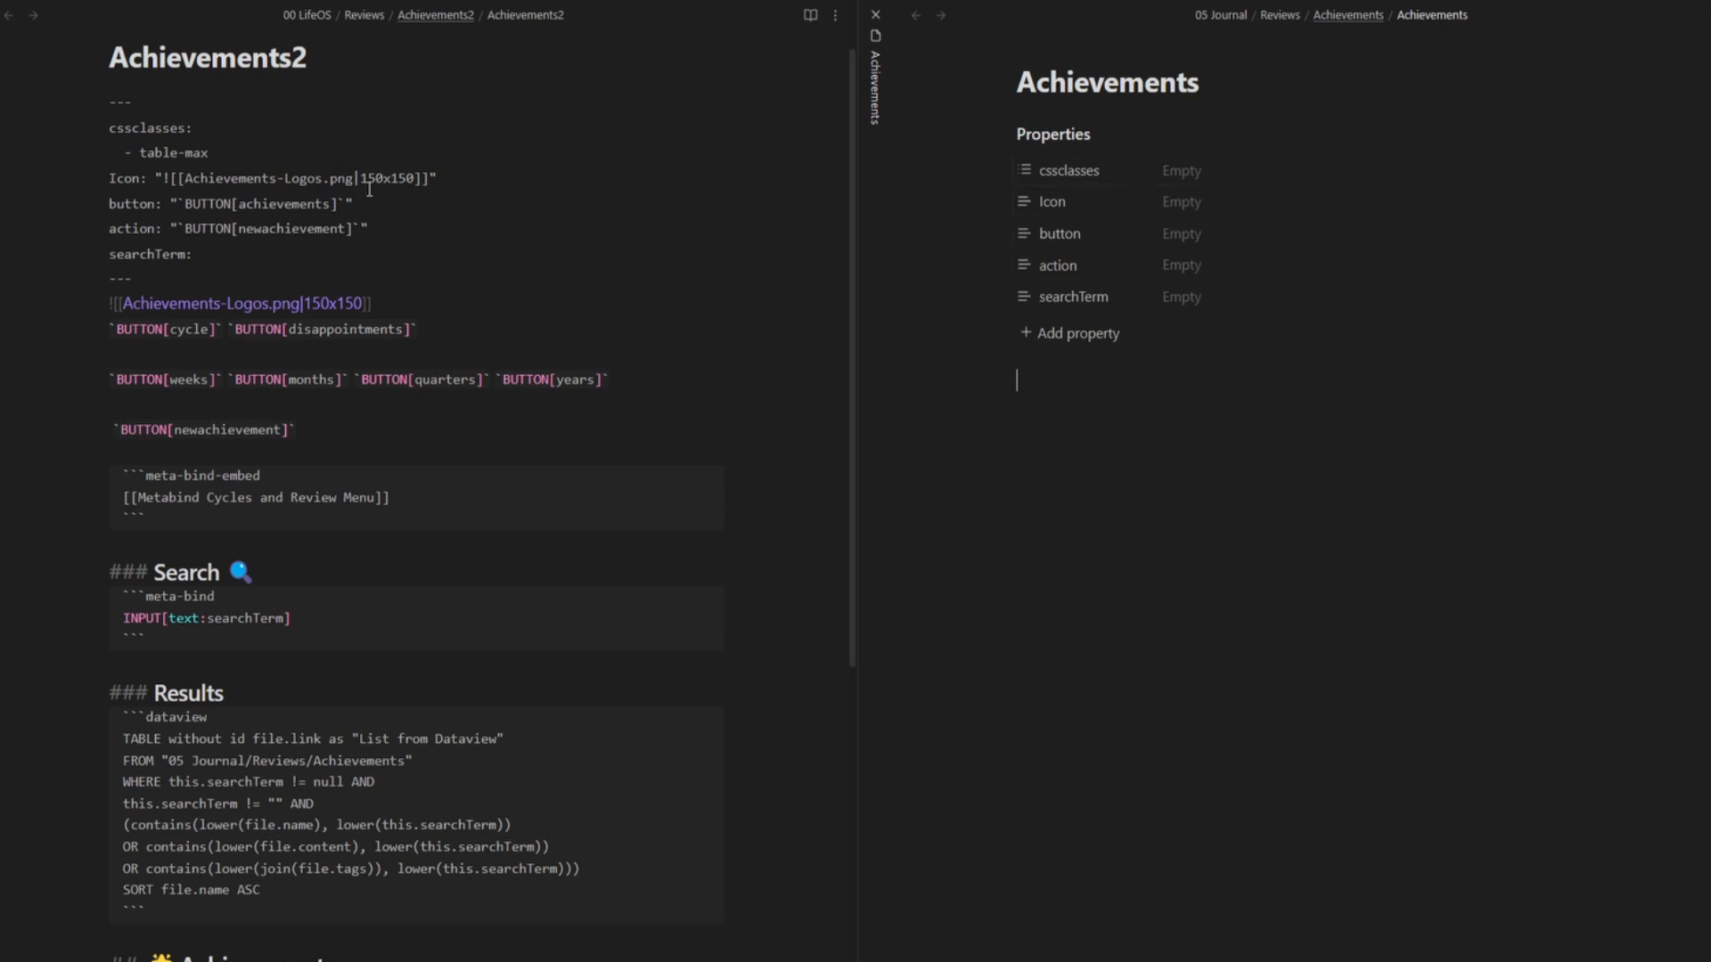
left_click(807, 16)
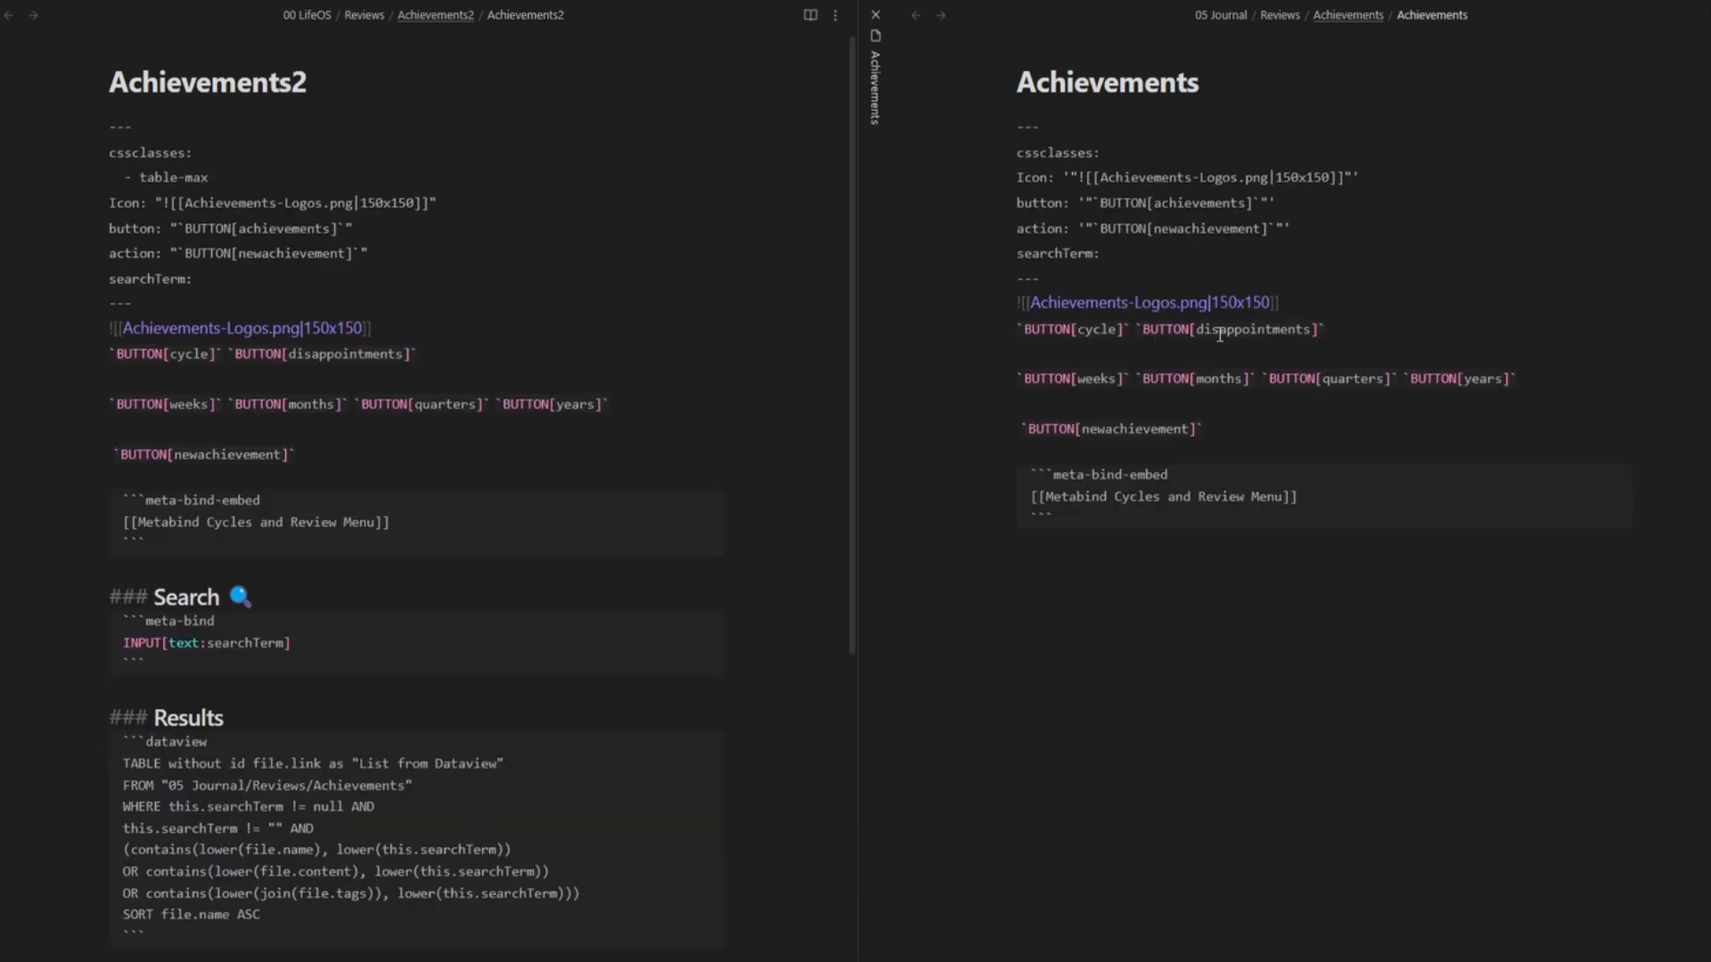
- Highlight the disappointments, weeks, months, quarters, years and newachievement button IDs one after another in Achievements
double_click(1223, 331)
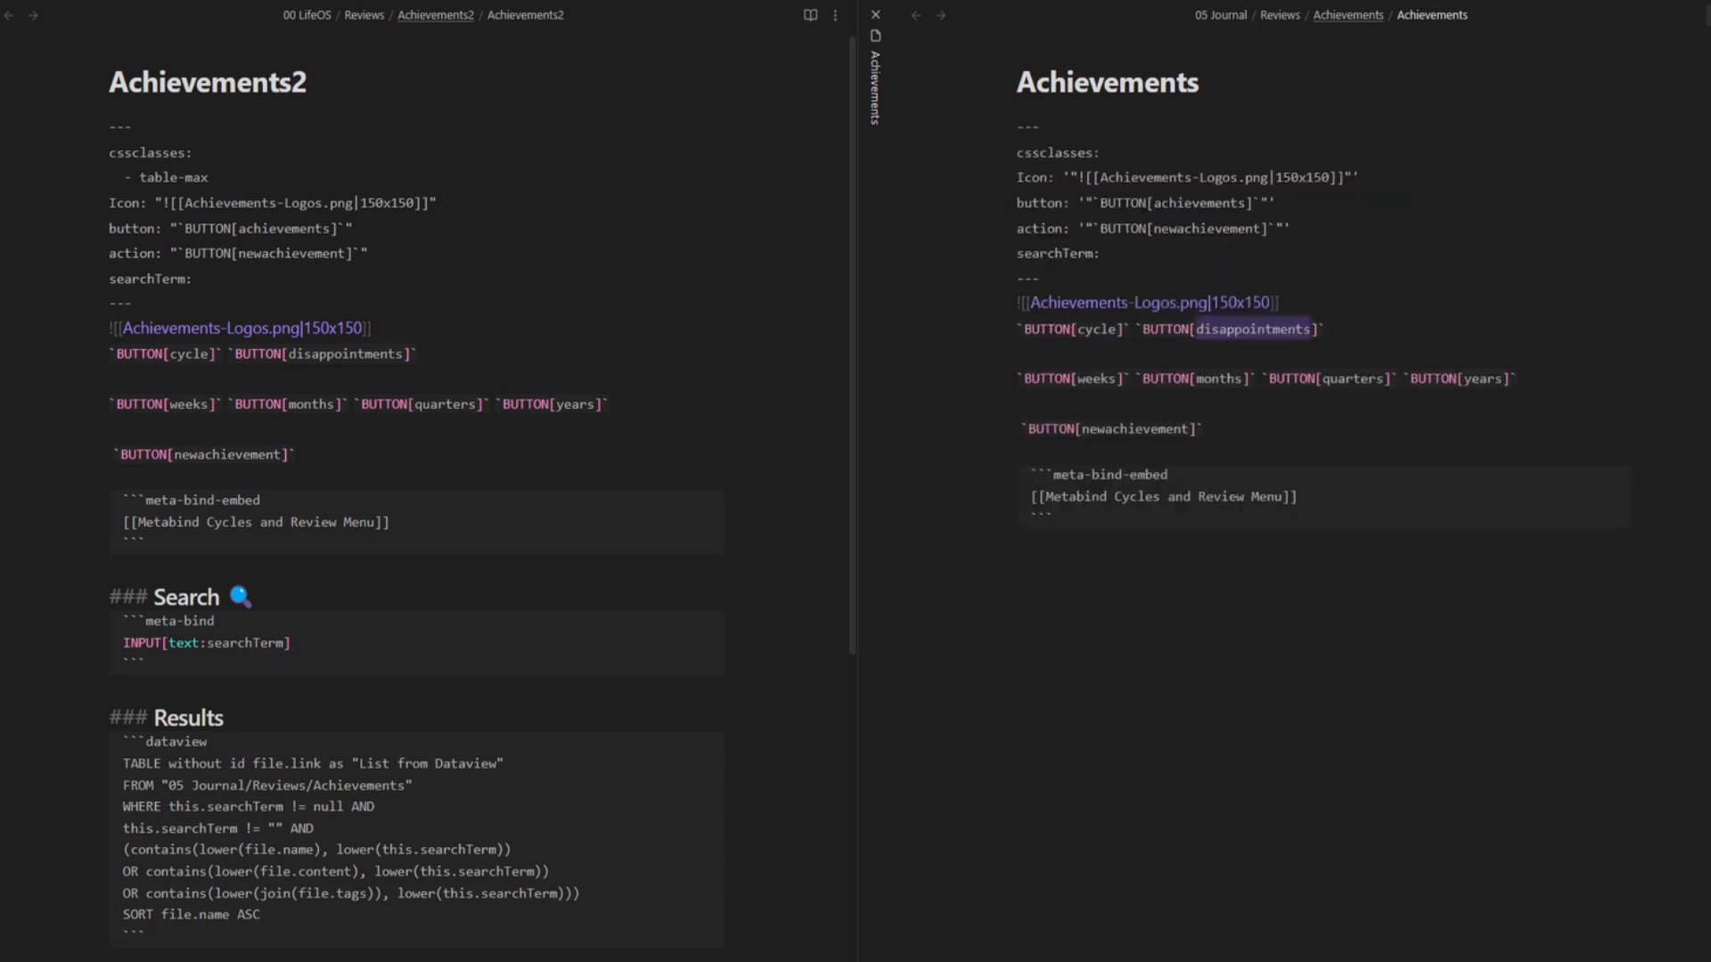
double_click(1097, 377)
double_click(1228, 376)
left_click(1370, 378)
double_click(1370, 377)
double_click(1484, 377)
double_click(1136, 430)
- Open the Metabind Cycles and Review Menu note from 06 Toolkit/Snippets/MetaBindEmbeds in a split beside Achievements, in source mode
mouse_move(1045, 497)
left_mouse_down()
mouse_move(1295, 498)
mouse_move(1046, 497)
left_mouse_up()
key("ctrl+c")
key("ctrl+o")
key("ctrl+v")
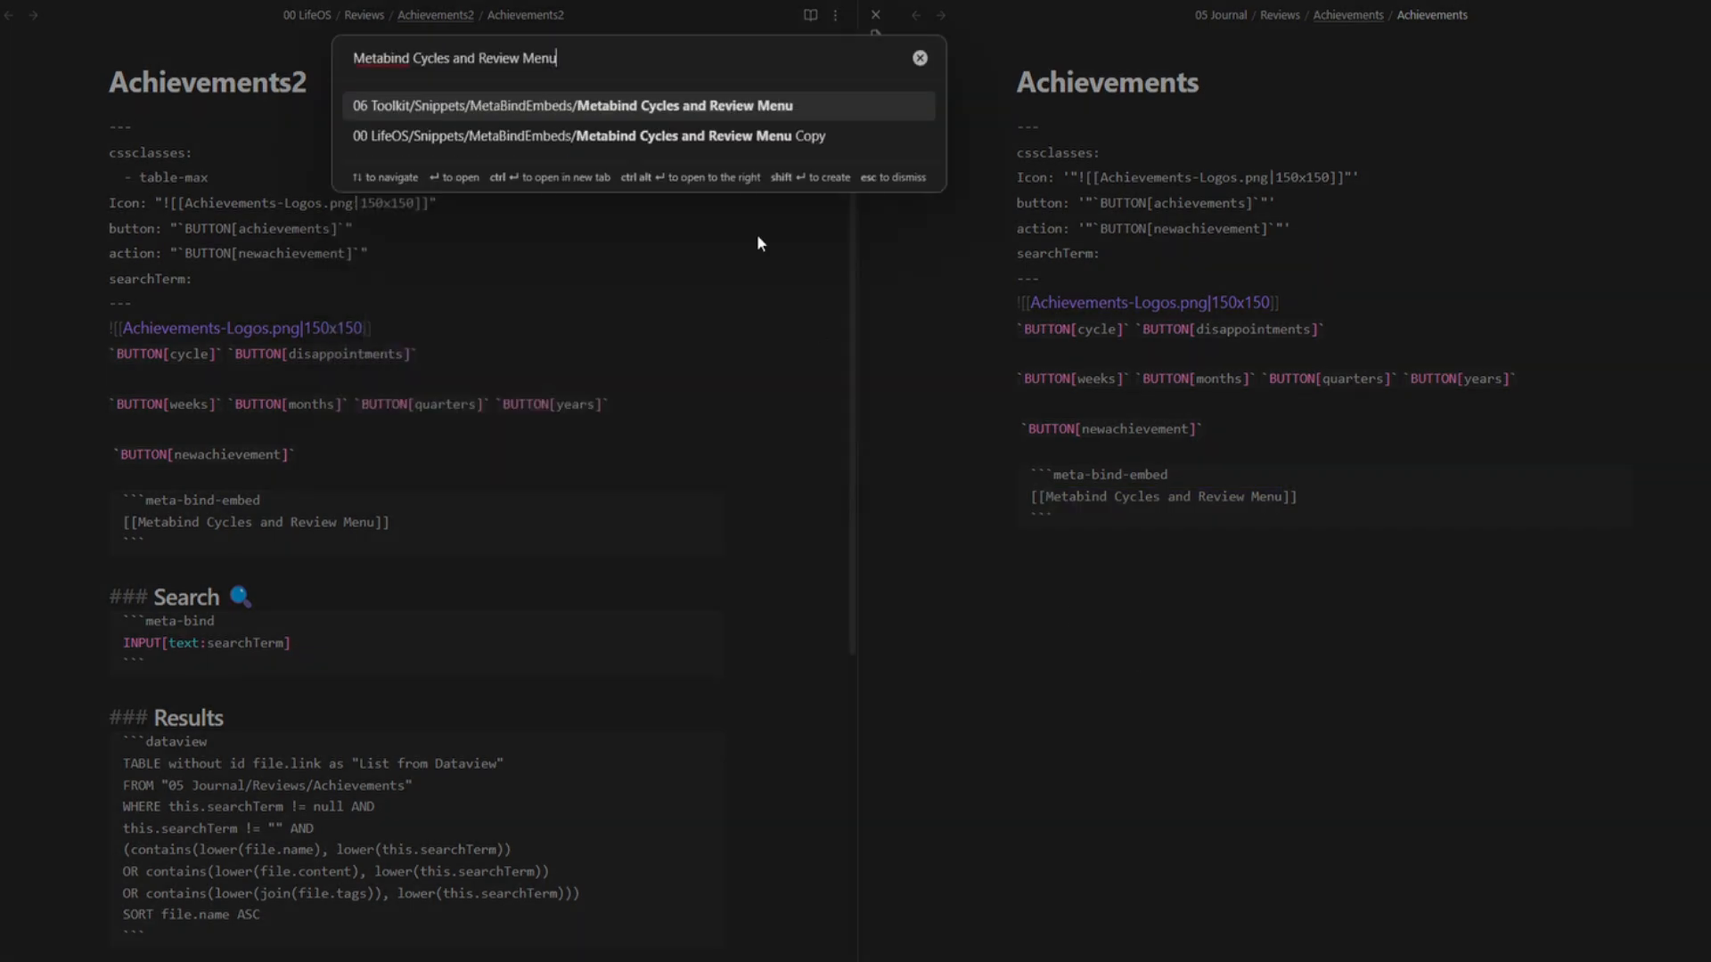
key("ctrl+alt+Return")
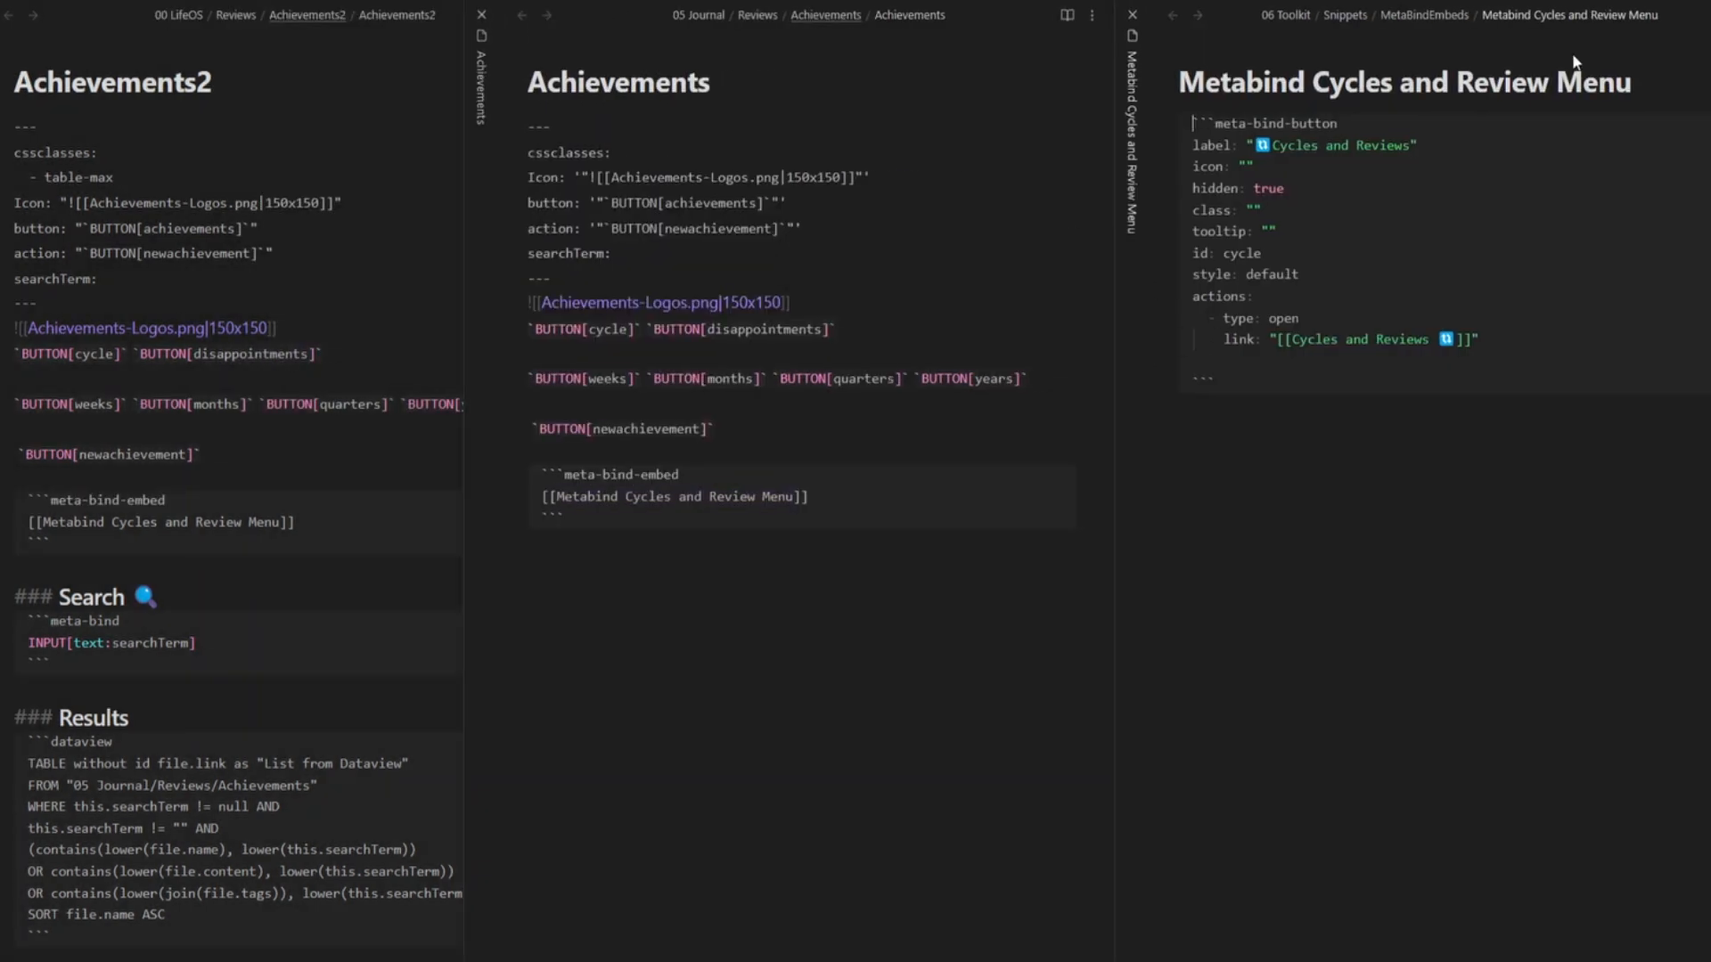
right_click(1648, 35)
left_click(1659, 83)
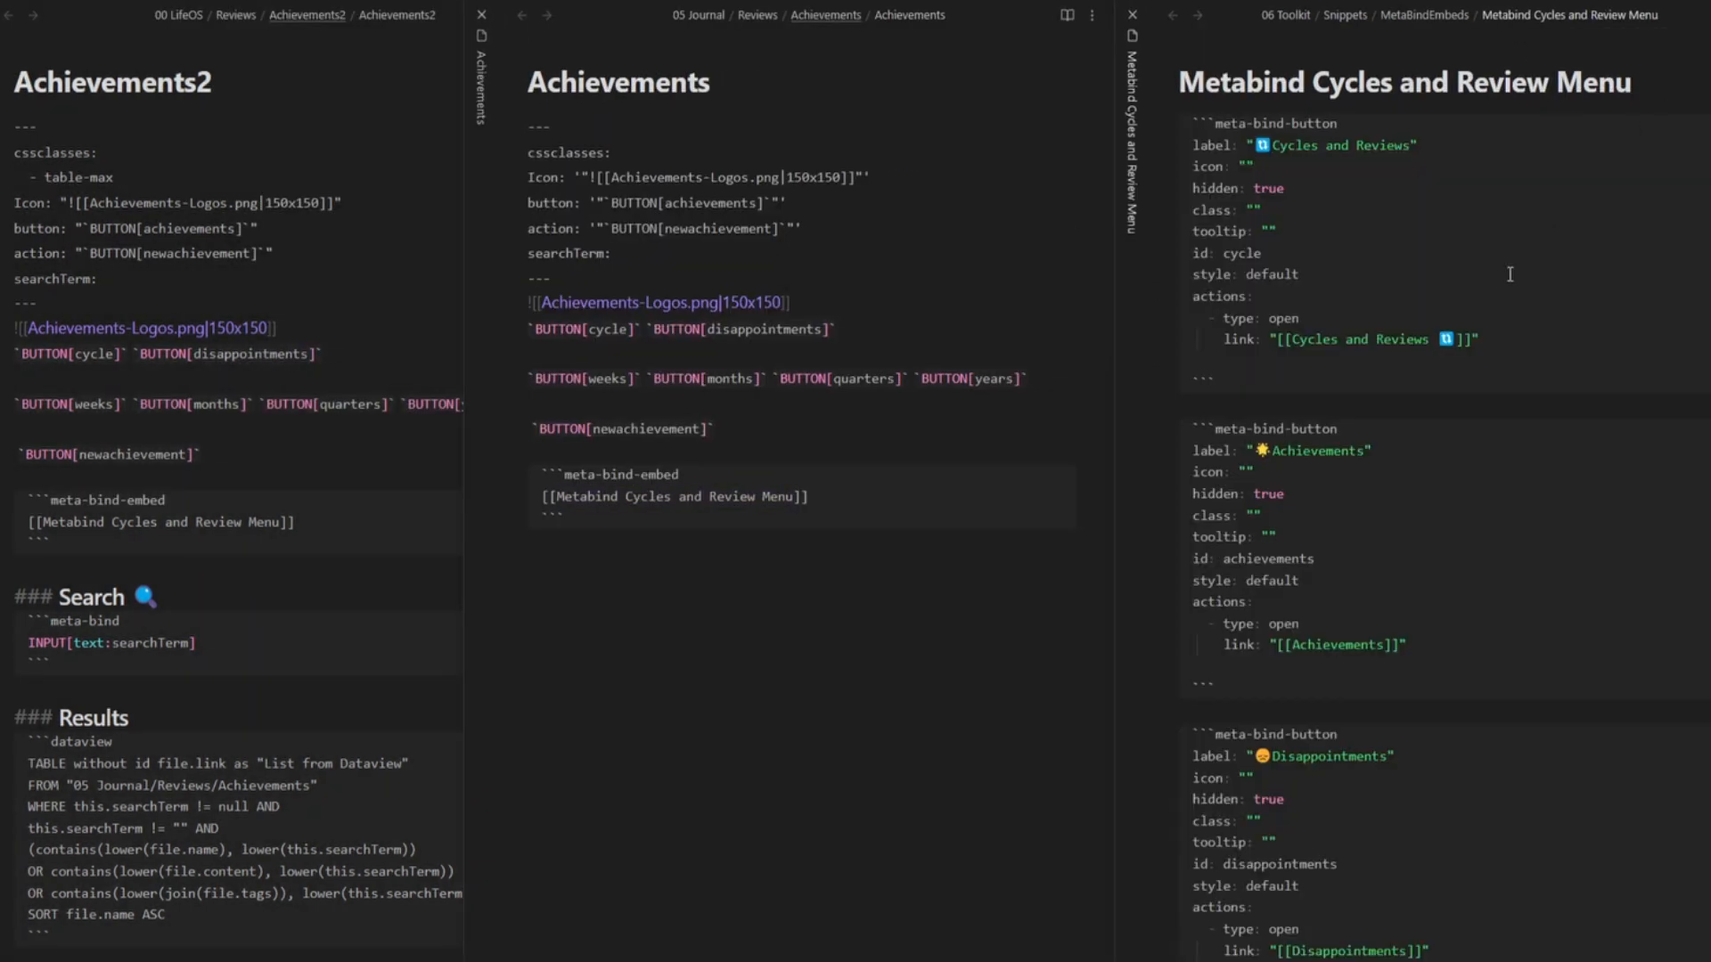
- Add a Weeks button block with ID weeks below the Disappointments block, linking to the Weeks note in 05 Journal/Reviews
scroll(1284, 682, "down", 2)
double_click(613, 380)
left_click(1363, 599)
scroll(1364, 599, "up", 3)
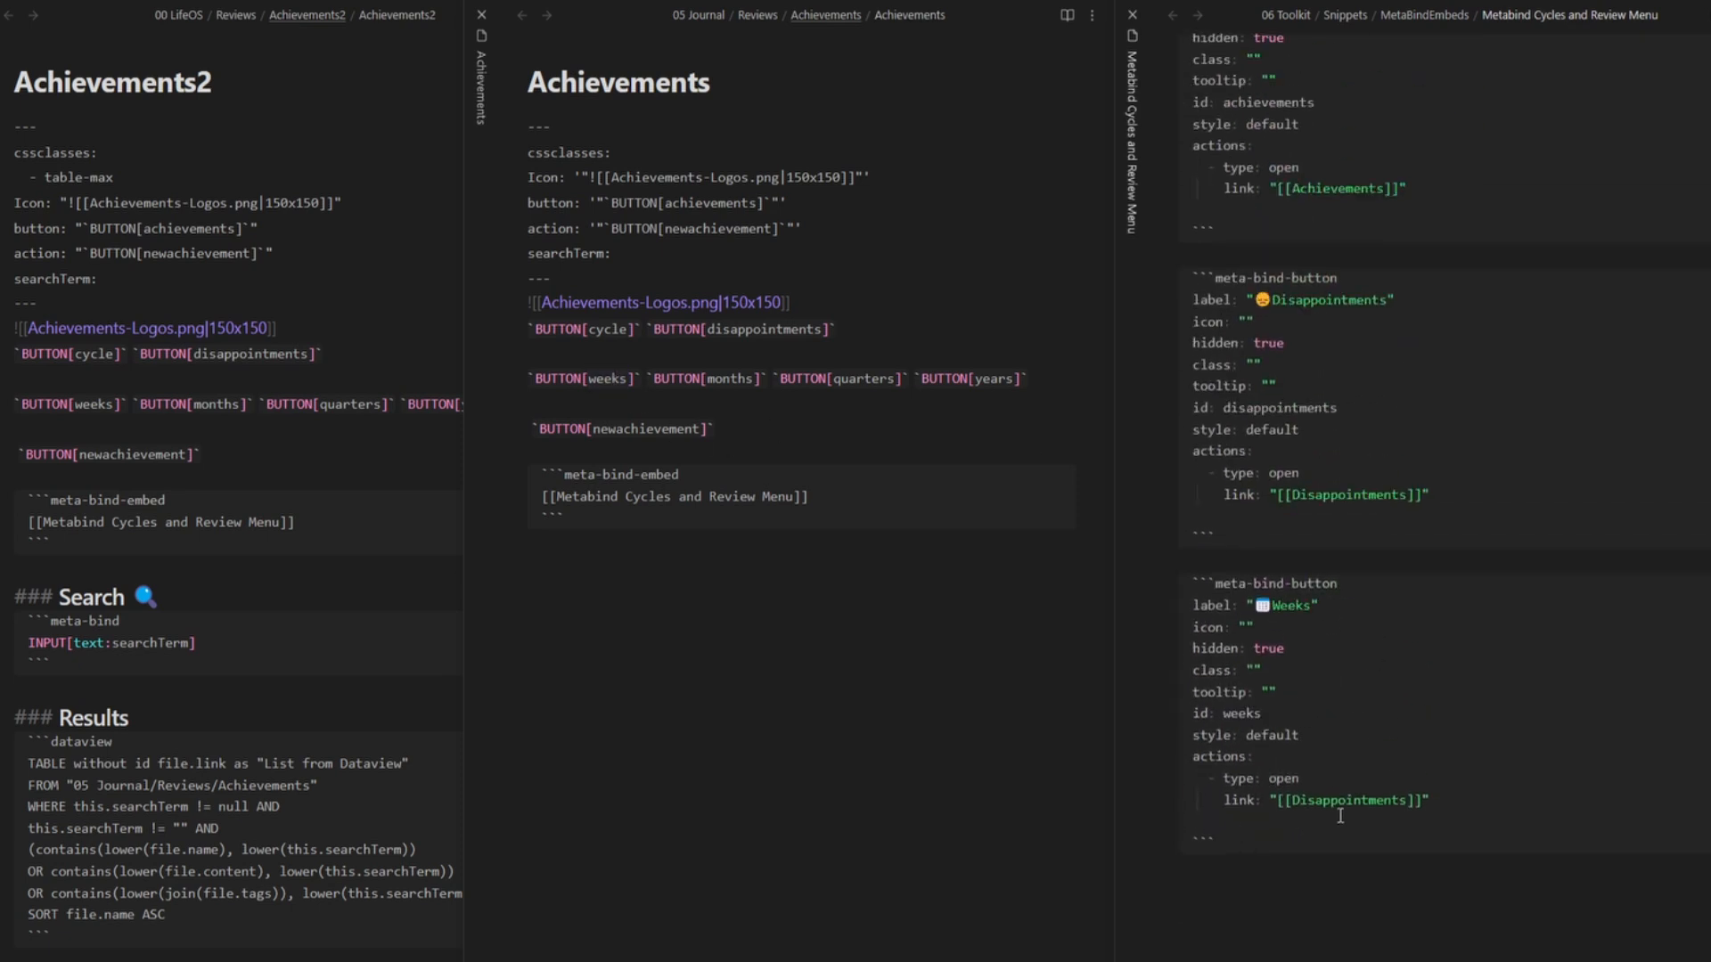
double_click(1340, 809)
type("Wee")
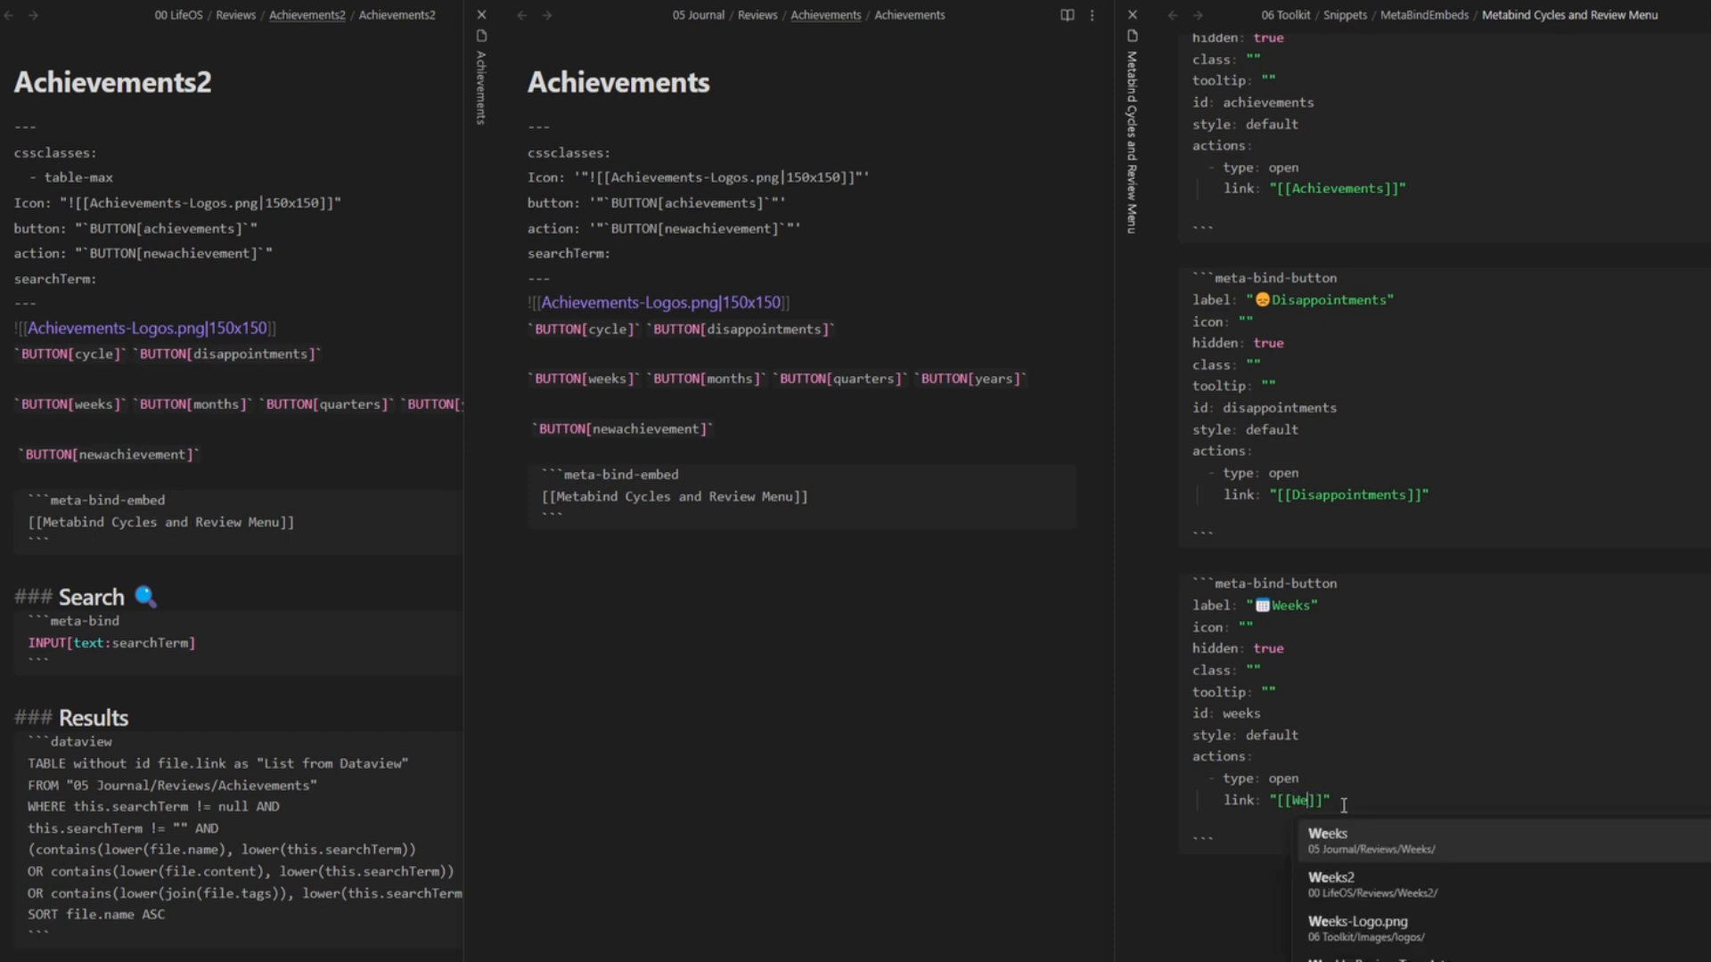
left_click(1410, 847)
left_click(1341, 932)
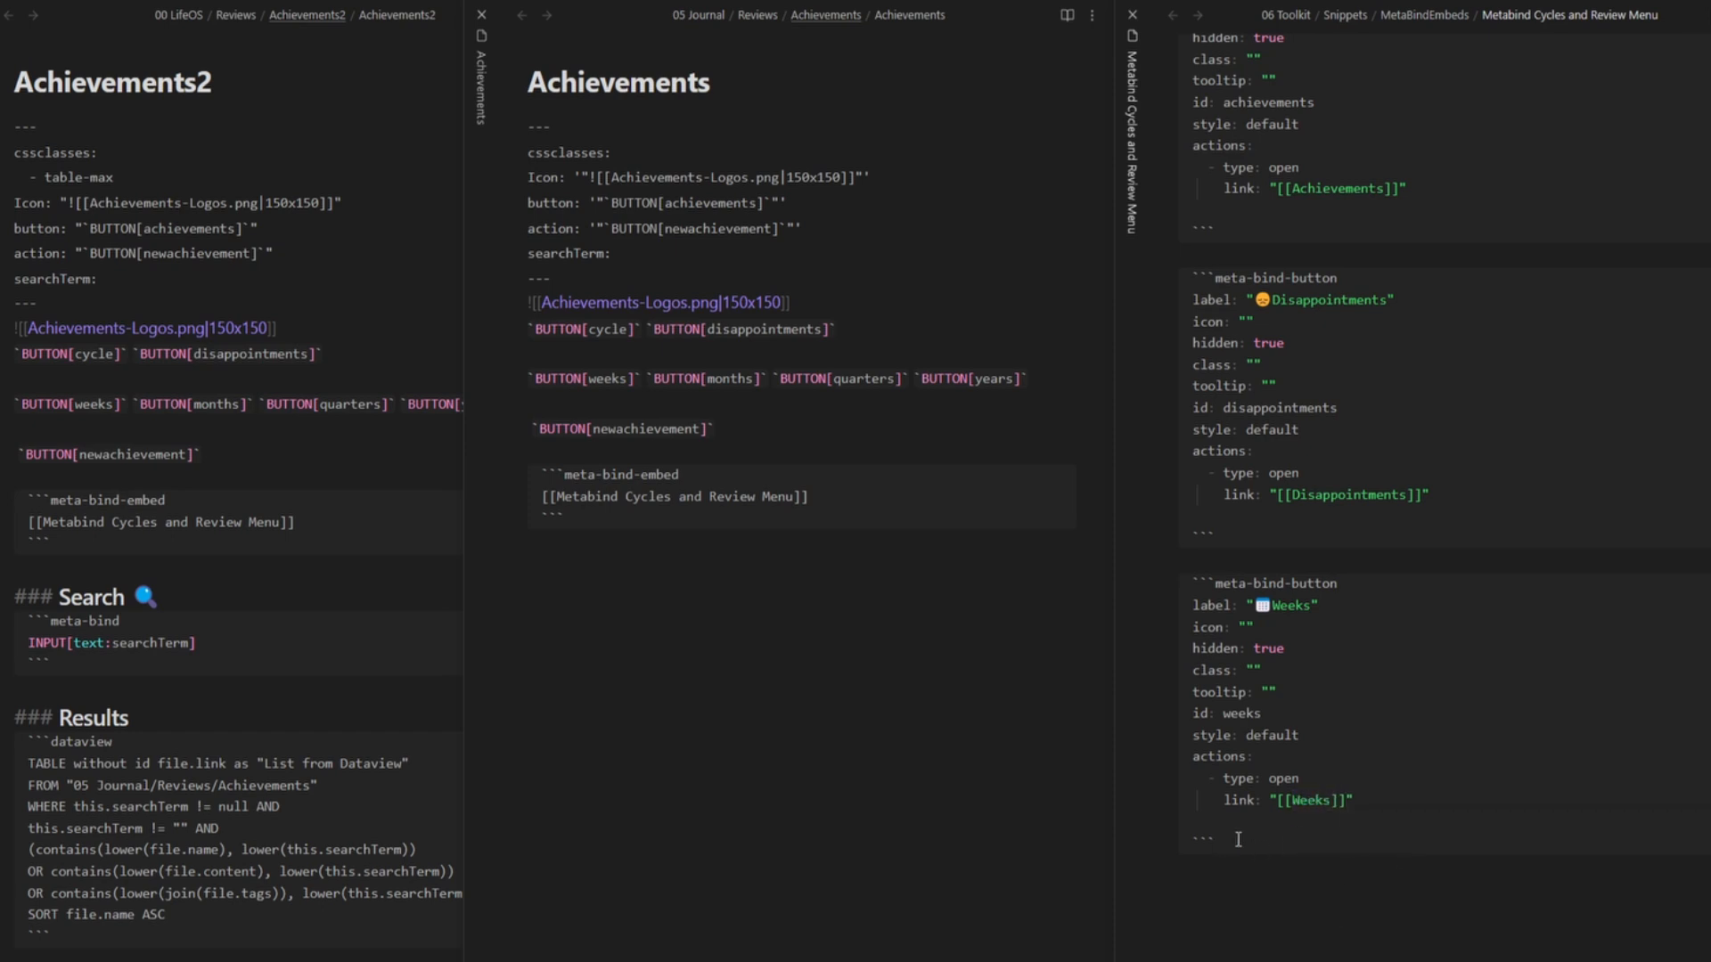
- Duplicate the Weeks button block at the end of the Metabind Cycles and Review Menu note
scroll(1237, 839, "down", 2)
left_click_drag(1226, 673, 1159, 393)
left_click(1228, 805)
key("Return")
key("Return")
key("ctrl+v")
- Change the duplicated Weeks block's label to Months, its ID to months and its link to the Months note
double_click(1290, 728)
type("Months")
double_click(1257, 842)
type("months")
double_click(1306, 922)
type("Month")
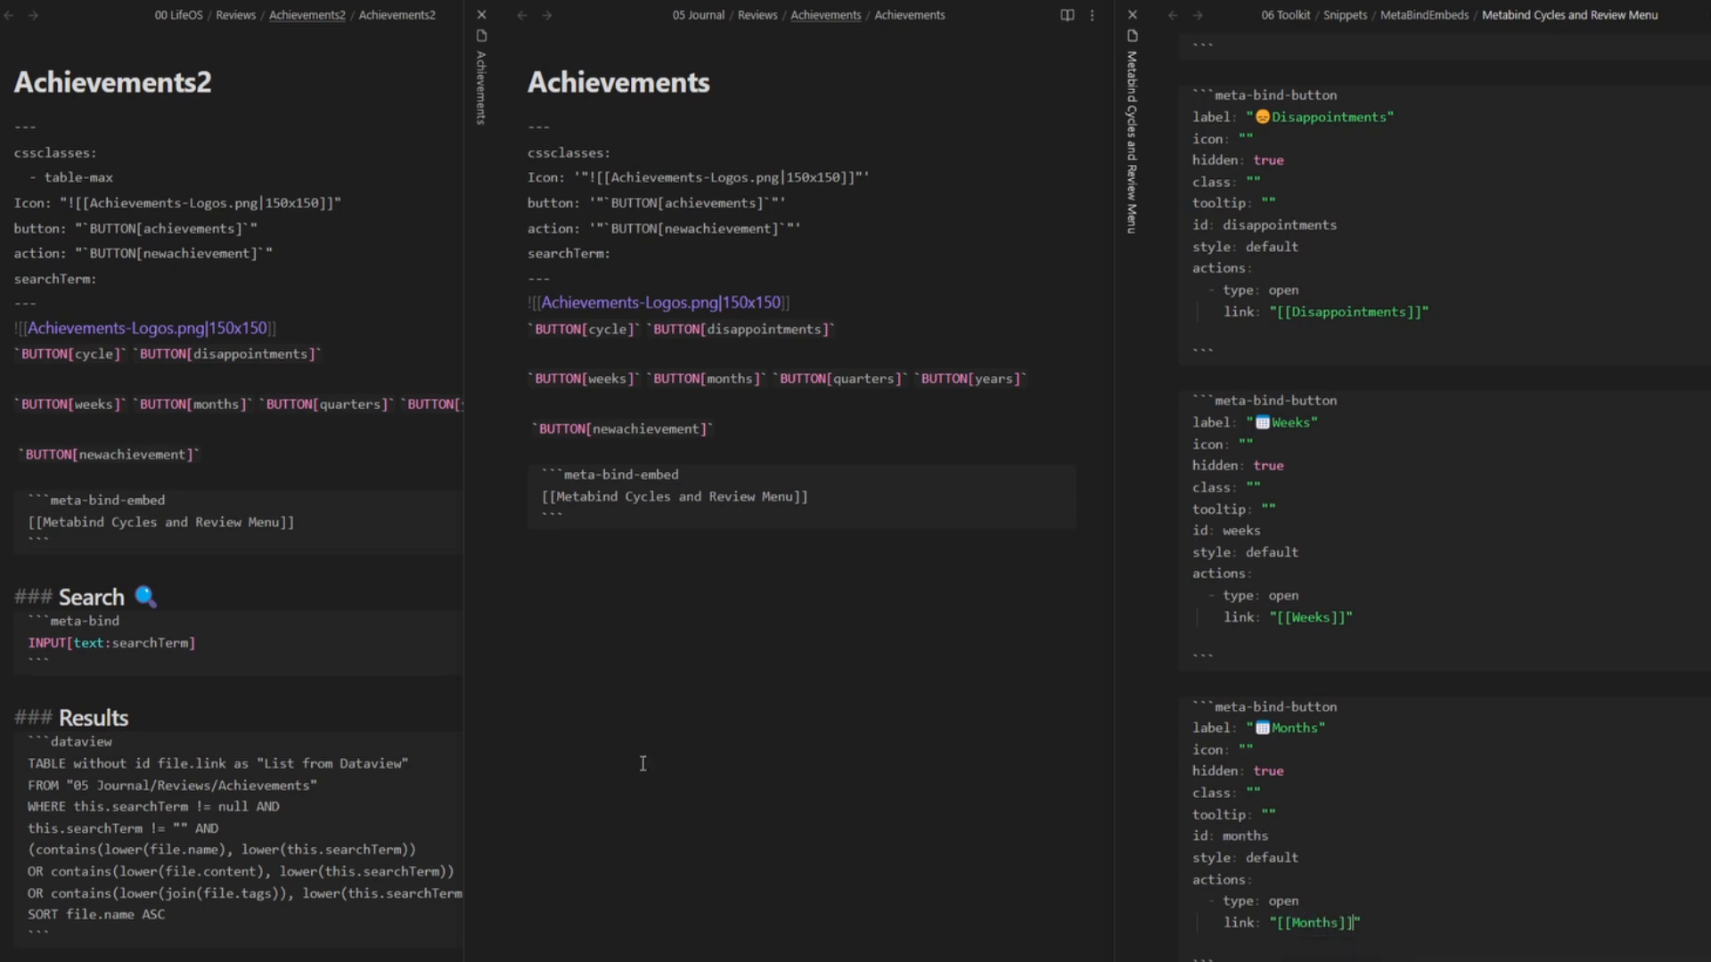
- Compare the Weeks and Months link targets with the matching notes in 05 Journal/Reviews
scroll(183, 685, "down", 3)
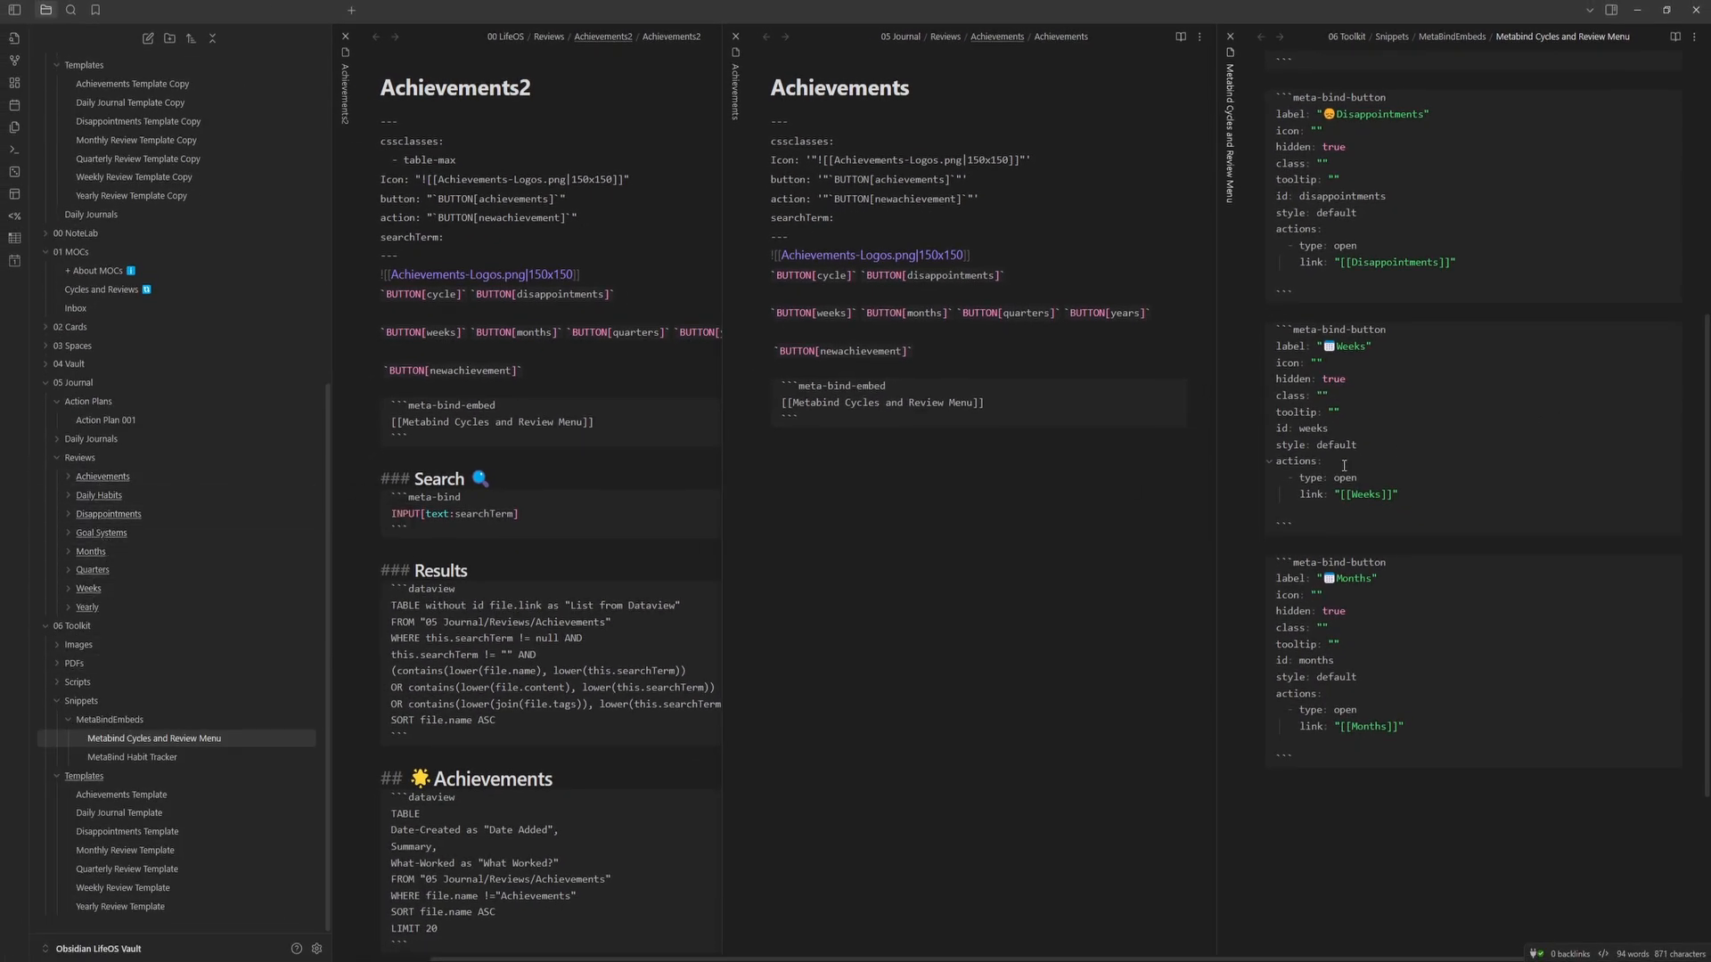
double_click(1369, 496)
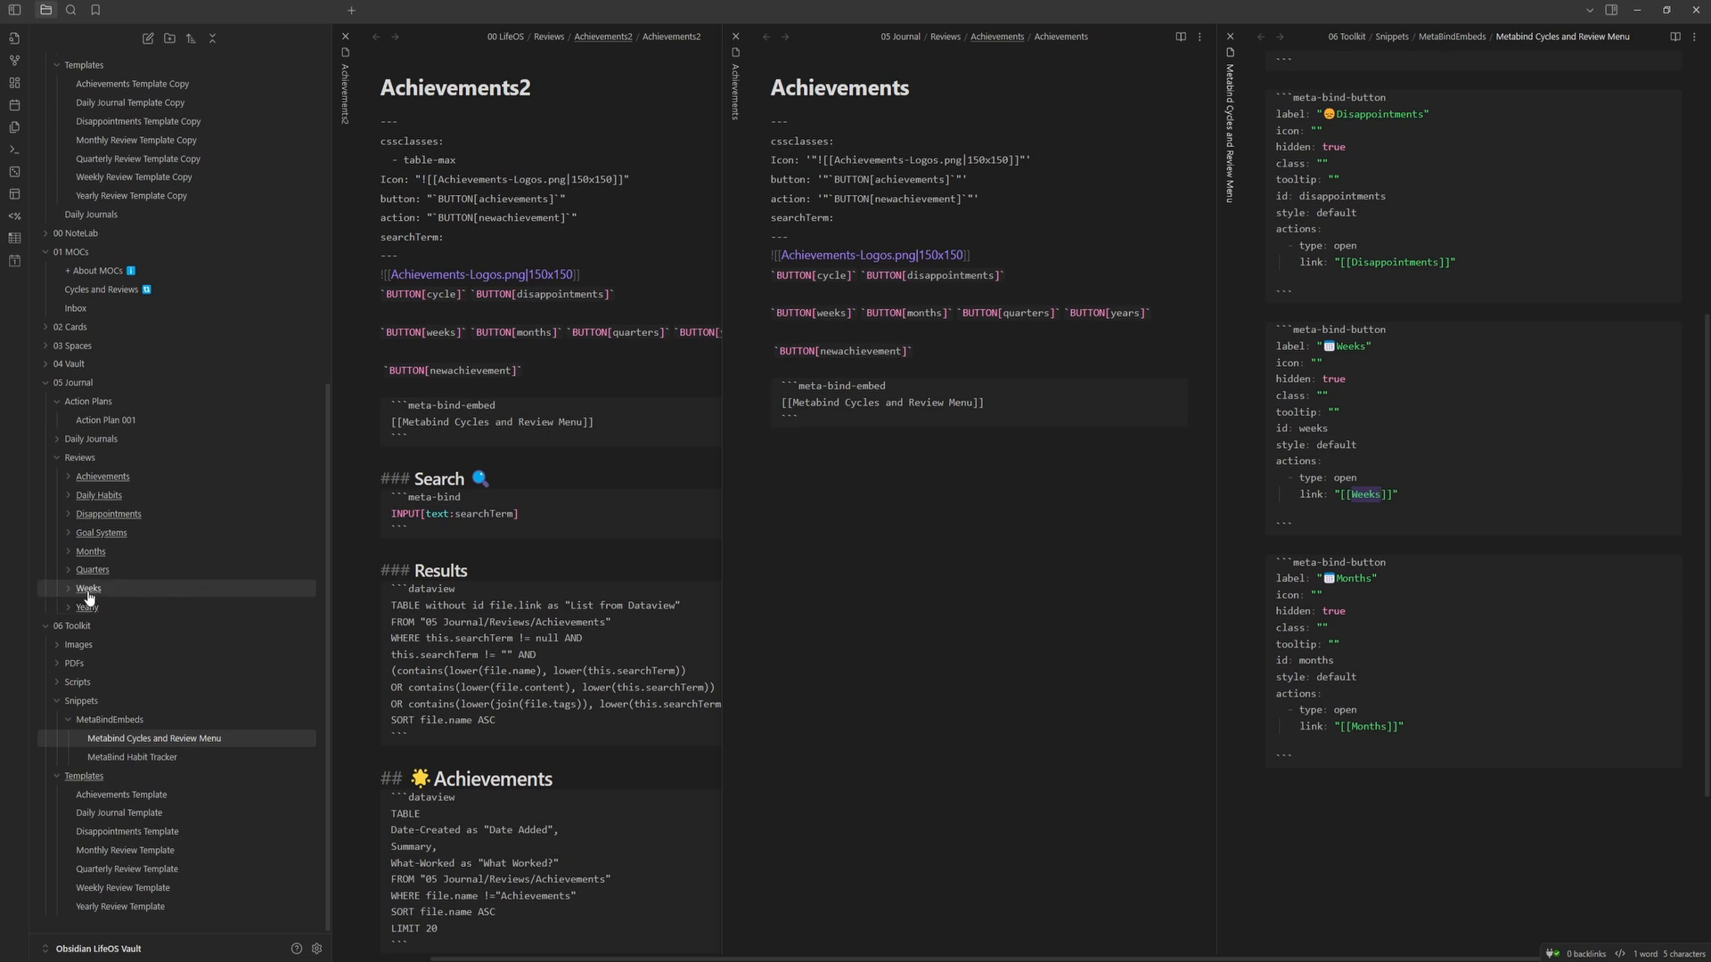
double_click(1374, 729)
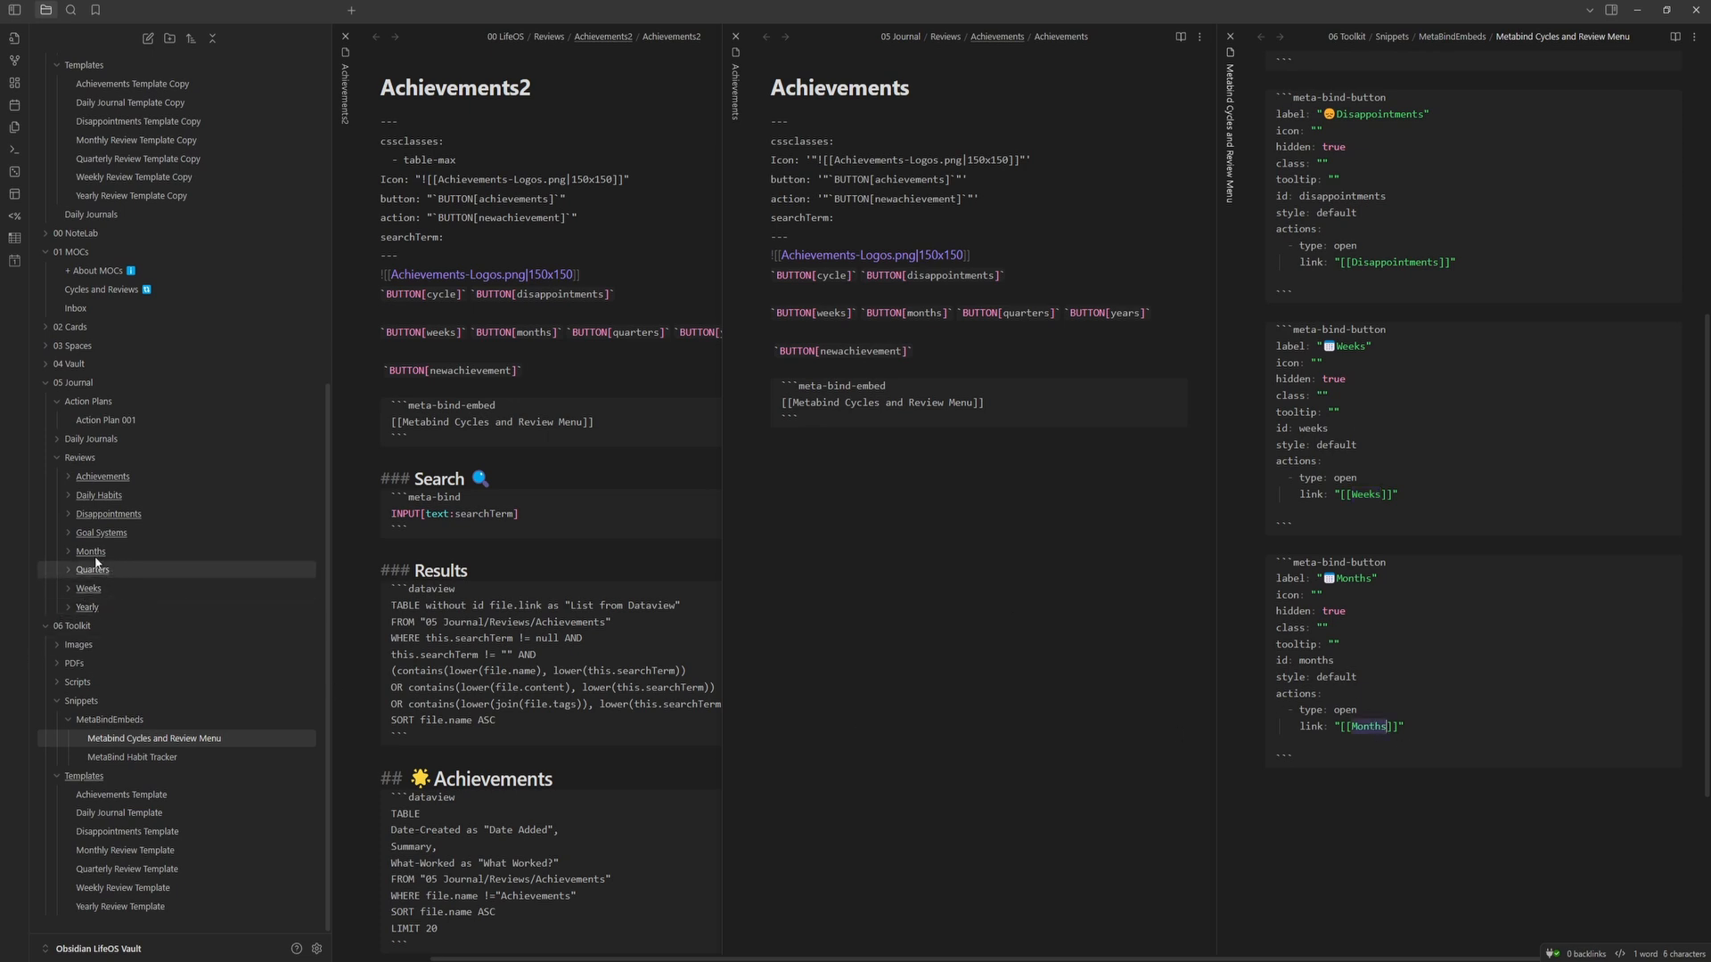
- Duplicate the Months button block at the end of the Metabind Cycles and Review Menu note
double_click(1027, 313)
left_click_drag(1333, 811, 1200, 552)
left_click(1332, 812)
key("Return")
key("Return")
key("ctrl+v")
- Link the duplicated Months block to the Quarters note in 05 Journal/Reviews and label it Quarters
scroll(1330, 811, "down", 3)
double_click(1377, 636)
type("Qua")
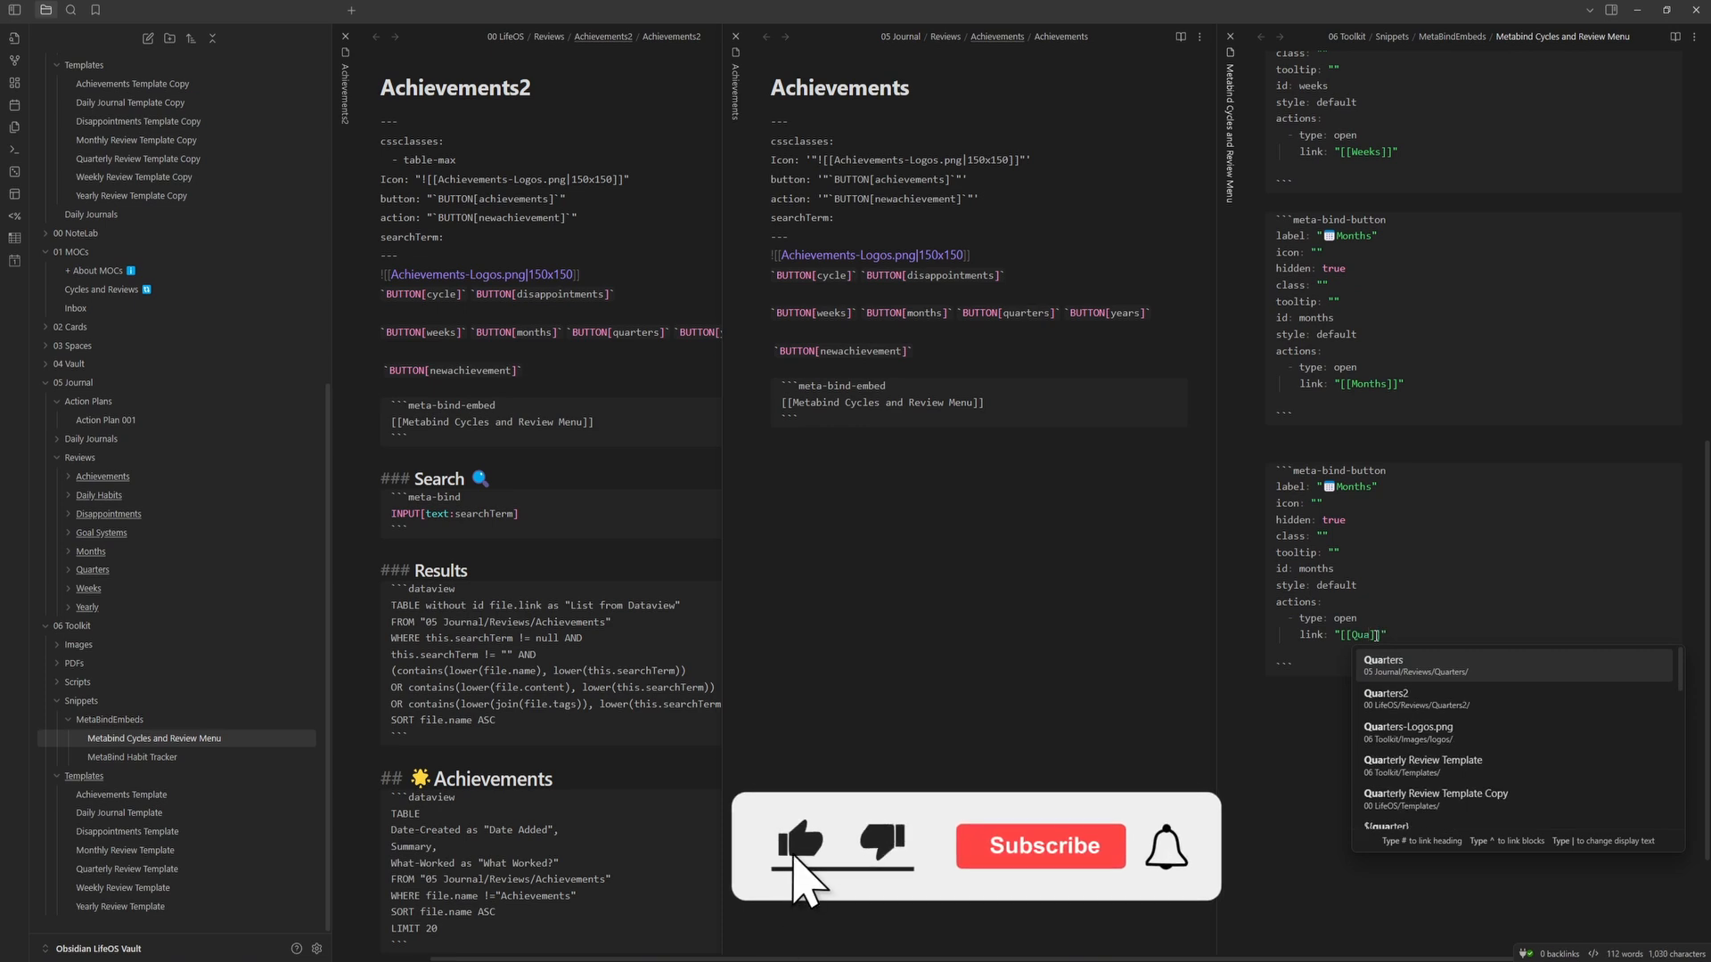
key("Return")
double_click(1353, 487)
type("Quarters")
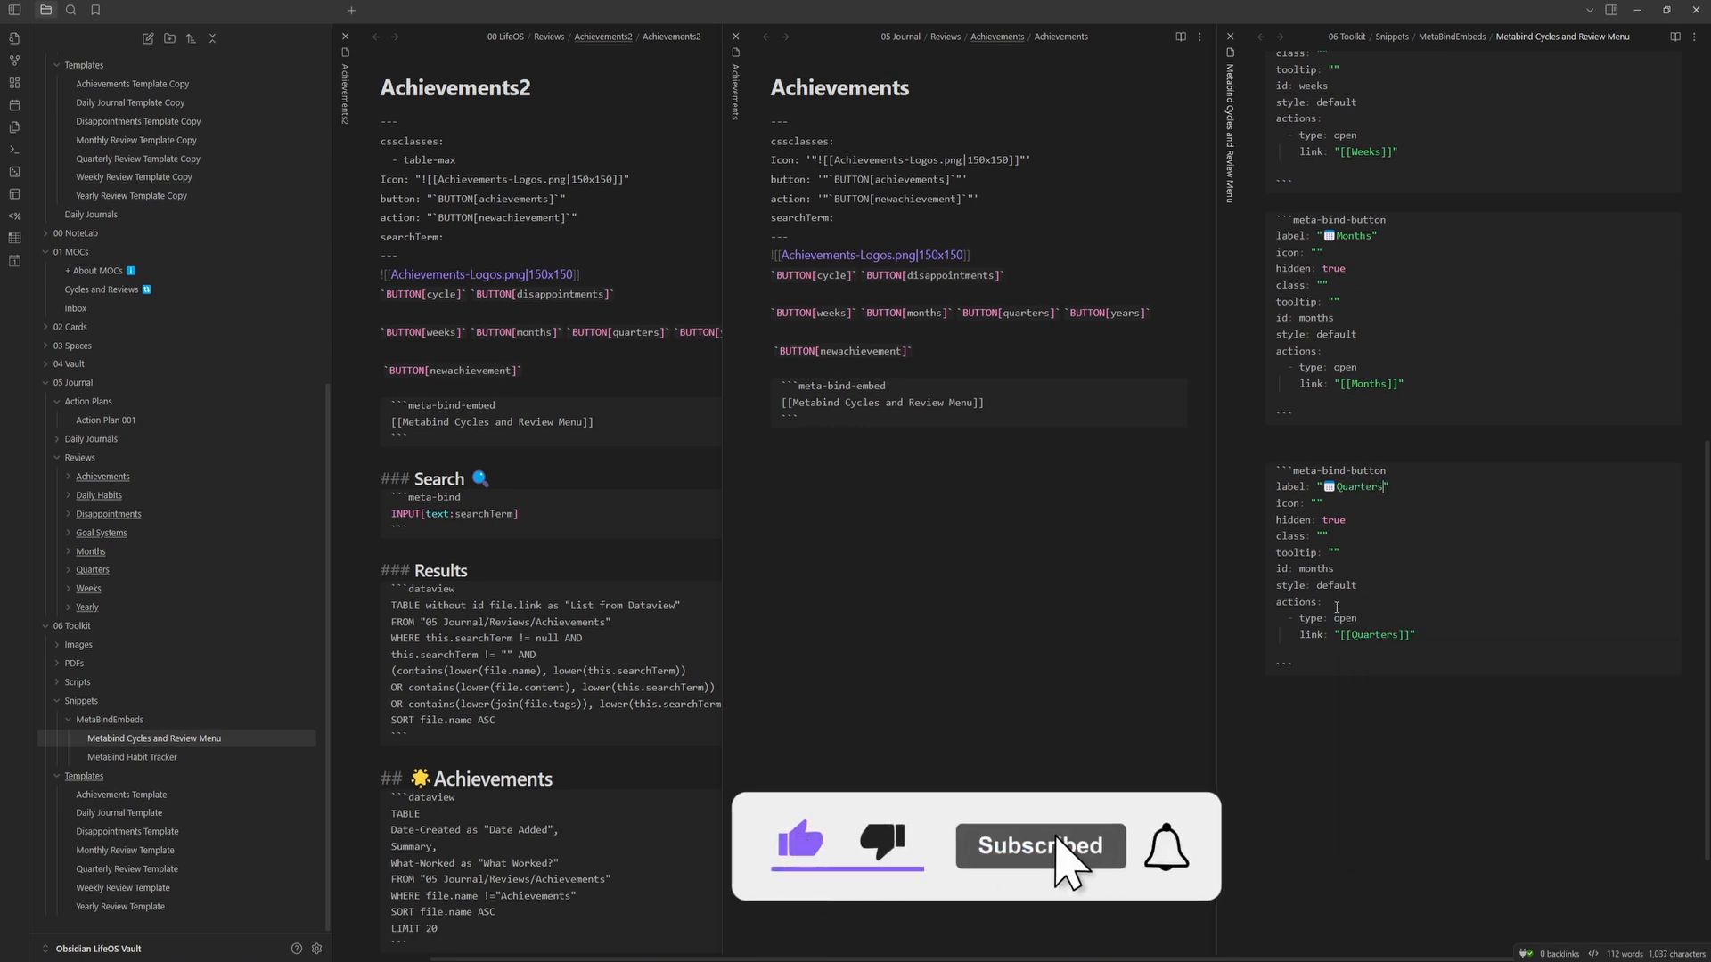
- Duplicate the Quarters button block at the end of the Metabind Cycles and Review Menu note
left_click_drag(1322, 666, 1260, 465)
left_click(1327, 684)
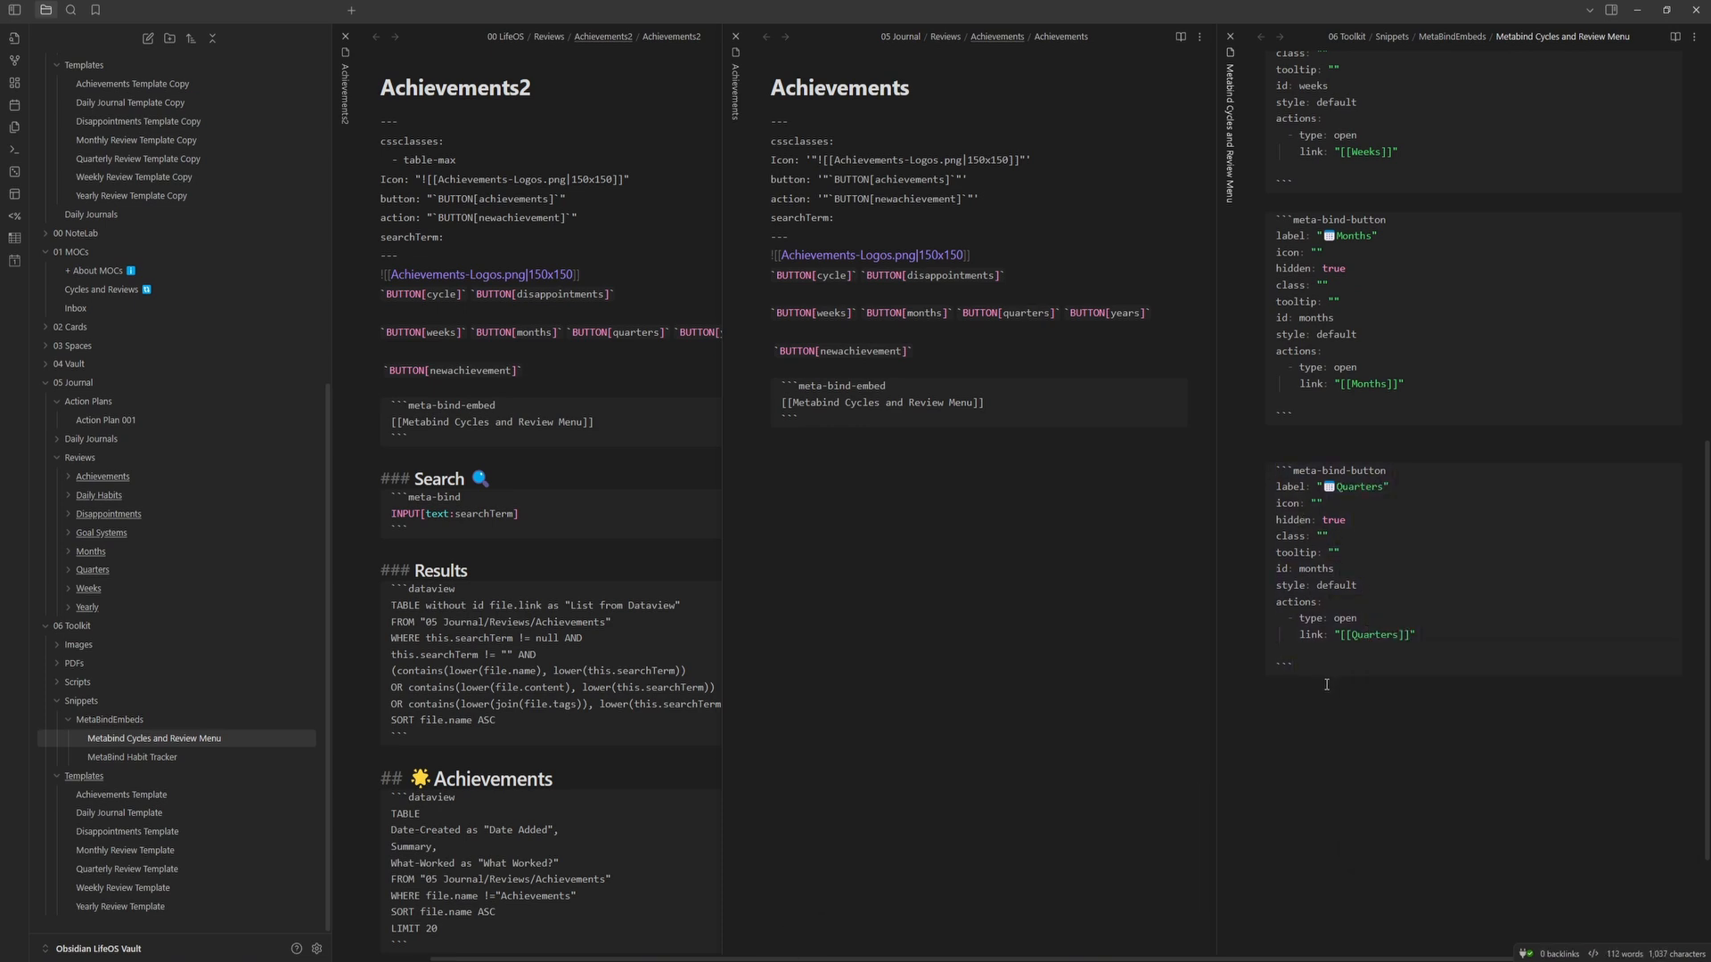
left_click_drag(1327, 684, 1253, 478)
key("ctrl+c")
left_click(1327, 684)
key("Return")
key("Return")
key("ctrl+v")
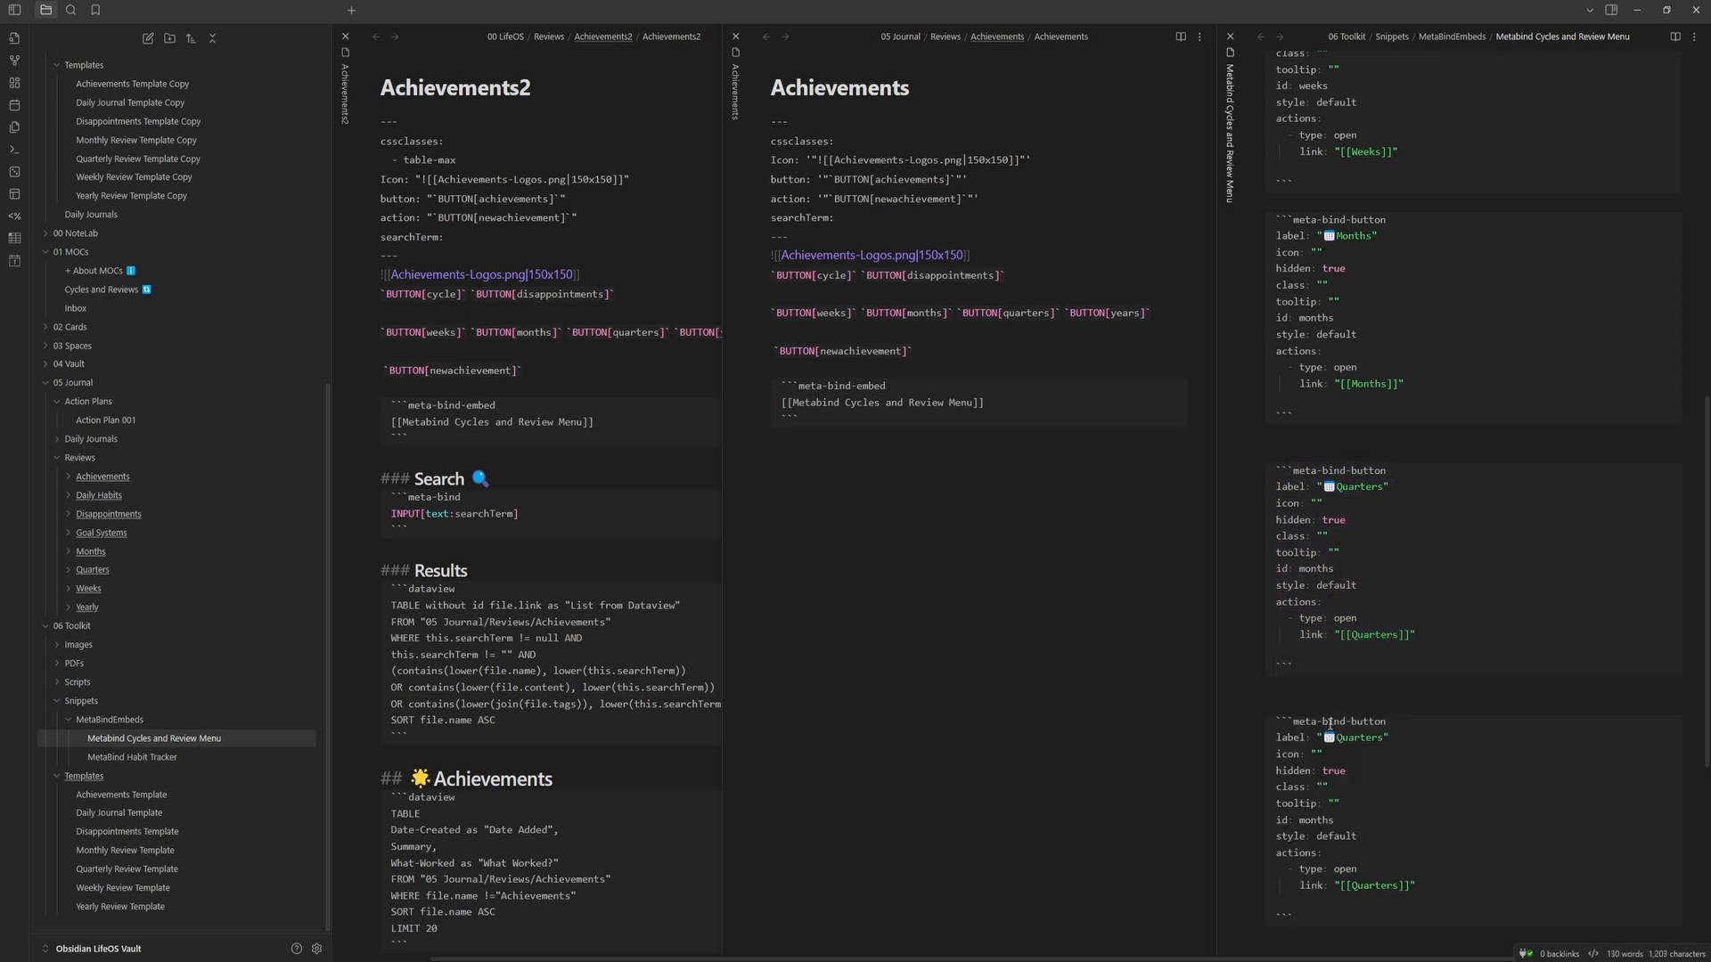
- Change the last button block's ID to years, its label to Yearly and its link to the Yearly note in 05 Journal/Reviews
double_click(1124, 314)
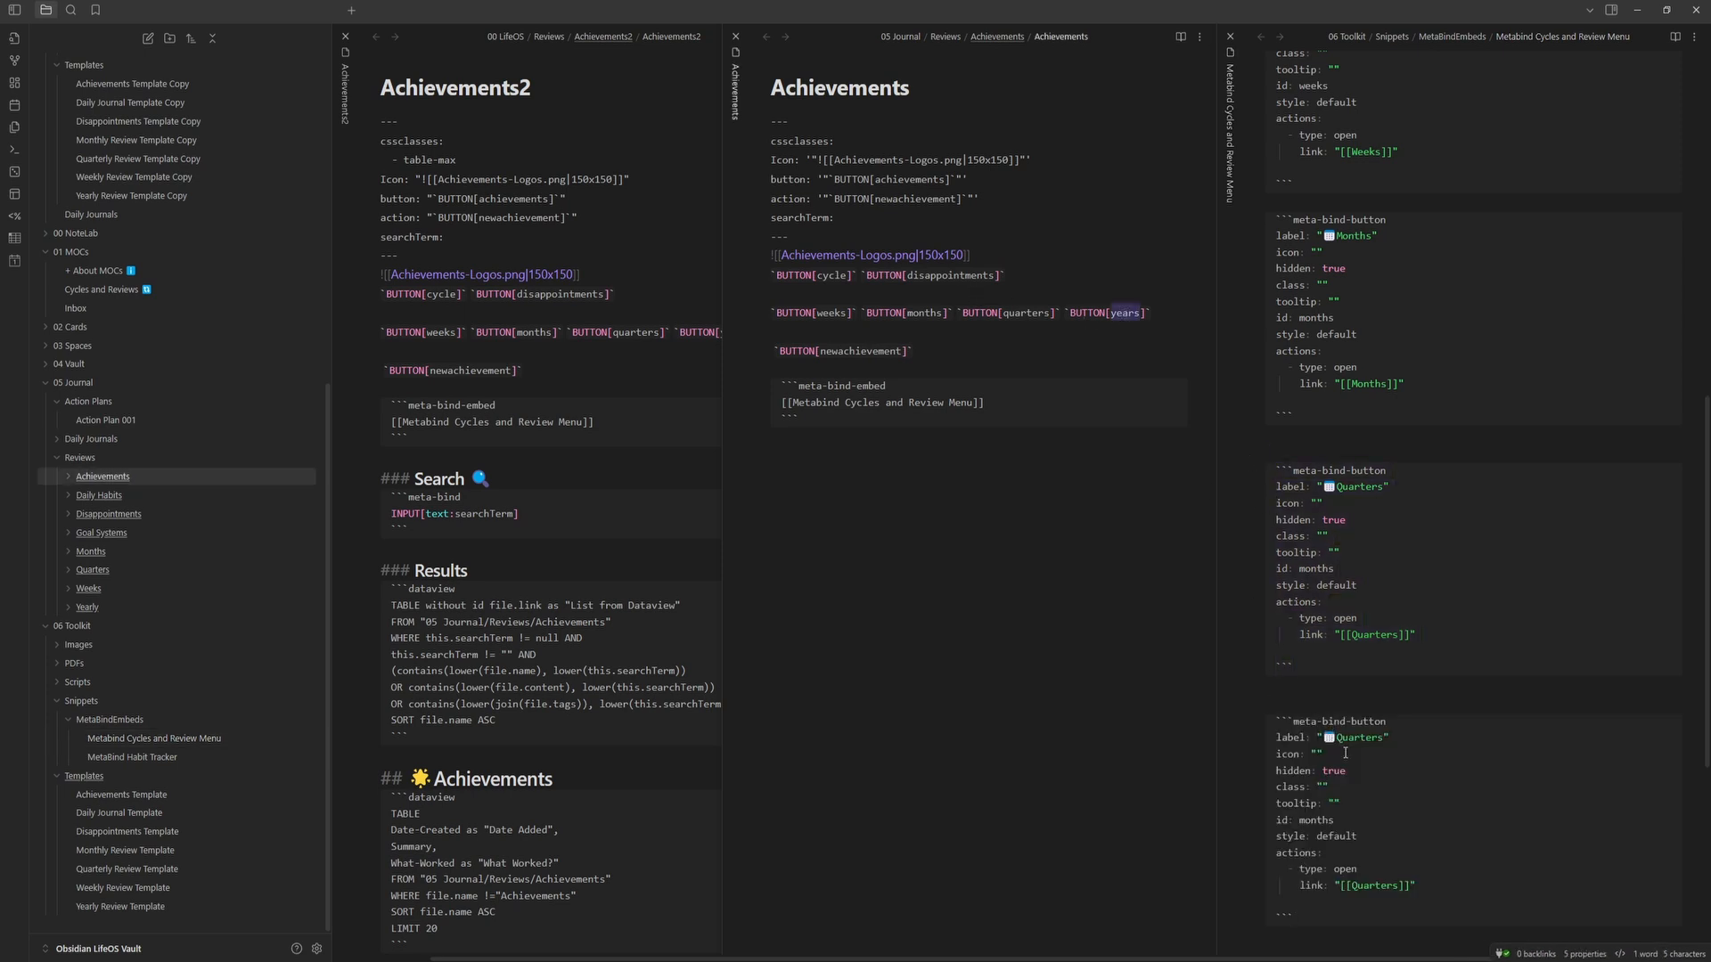
left_click(1343, 837)
double_click(1317, 819)
key("ctrl+v")
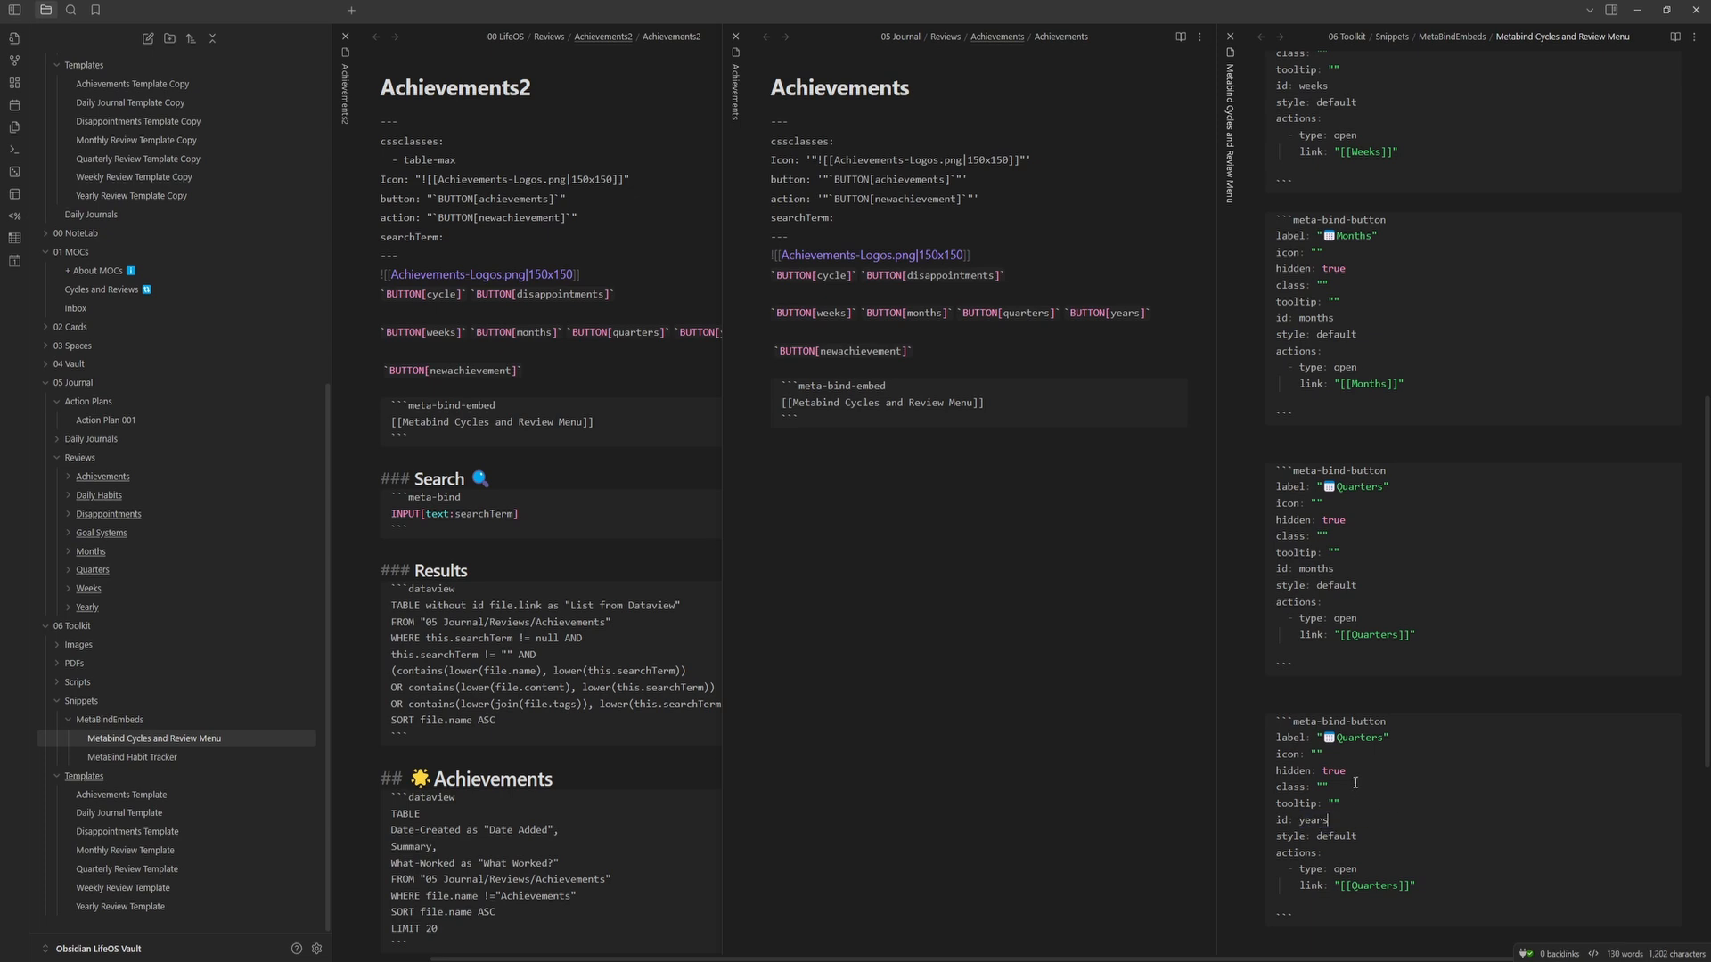
double_click(1353, 738)
type("Yearly")
double_click(1384, 884)
type("Yearl")
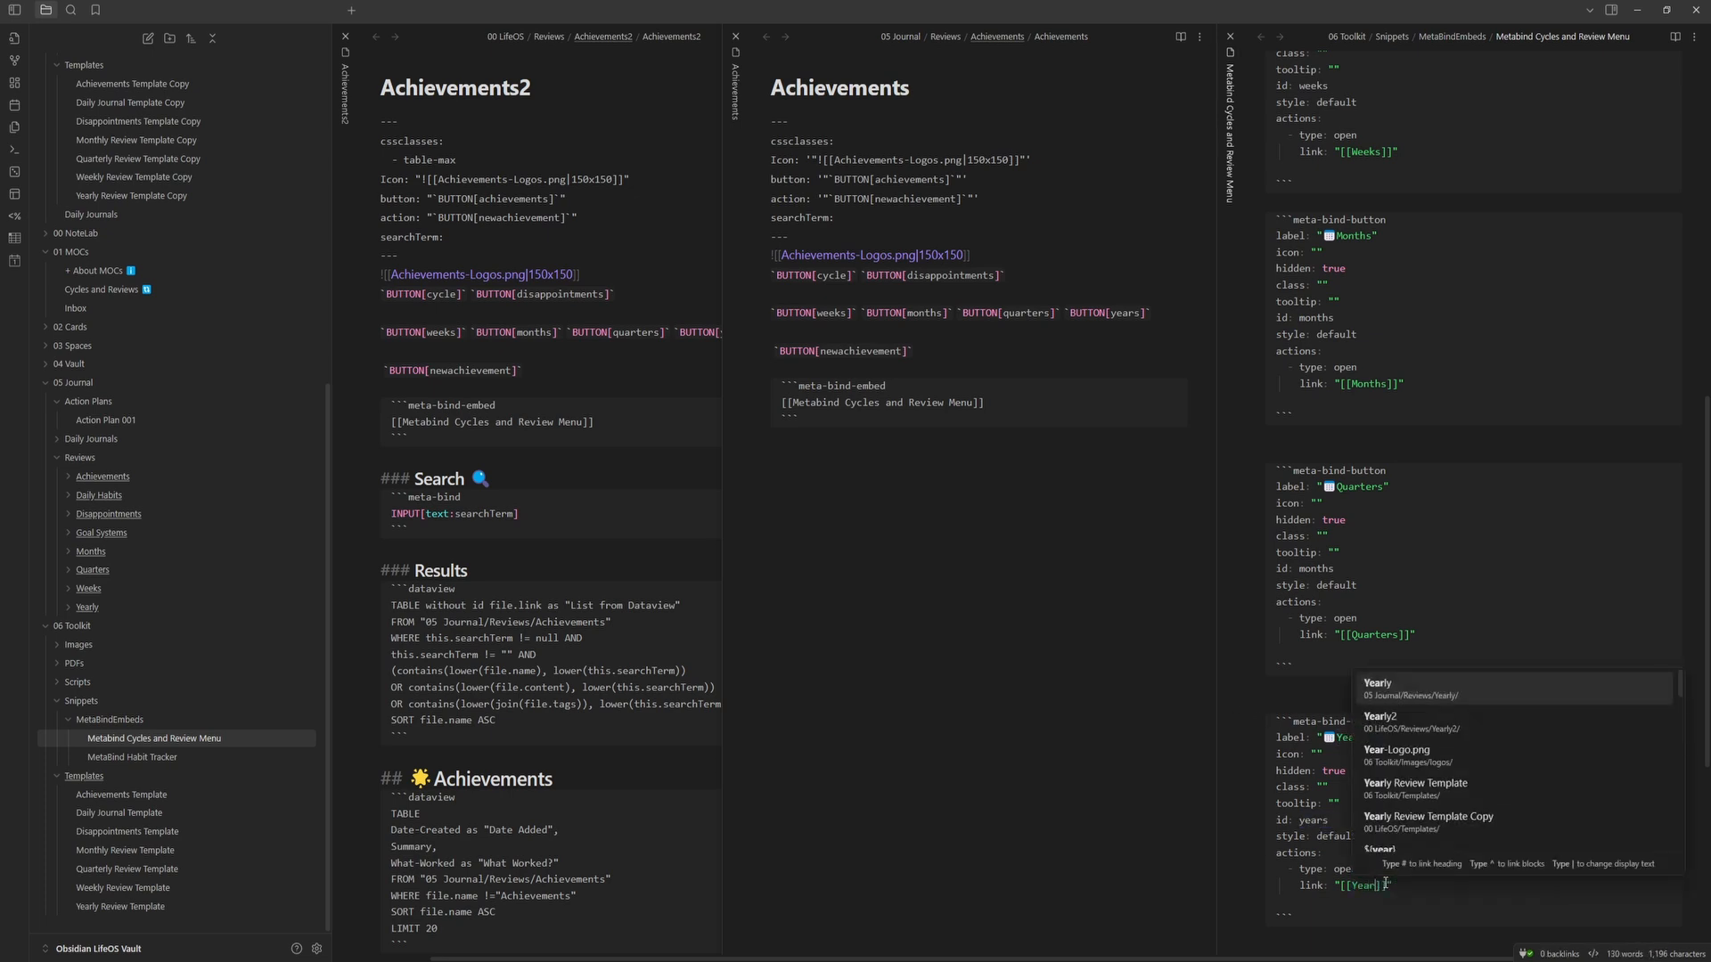
left_click(1525, 686)
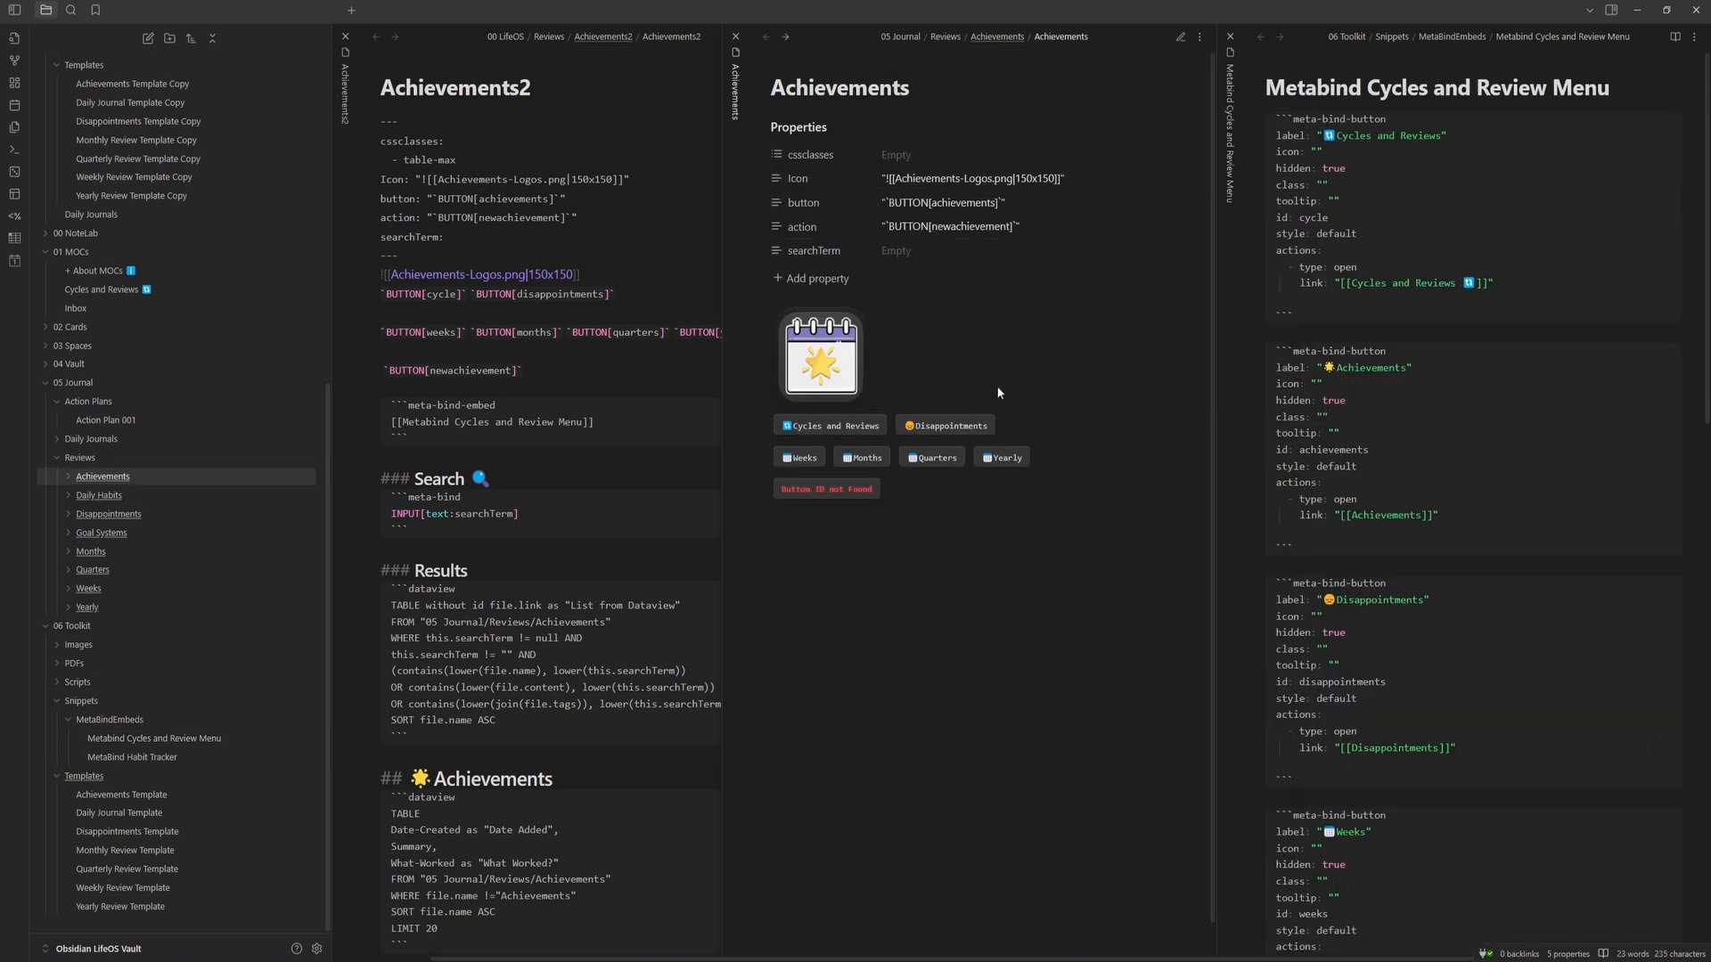
- Check the rendered buttons in Achievements and inspect which button ID the remaining error refers to
scroll(998, 423, "down", 1)
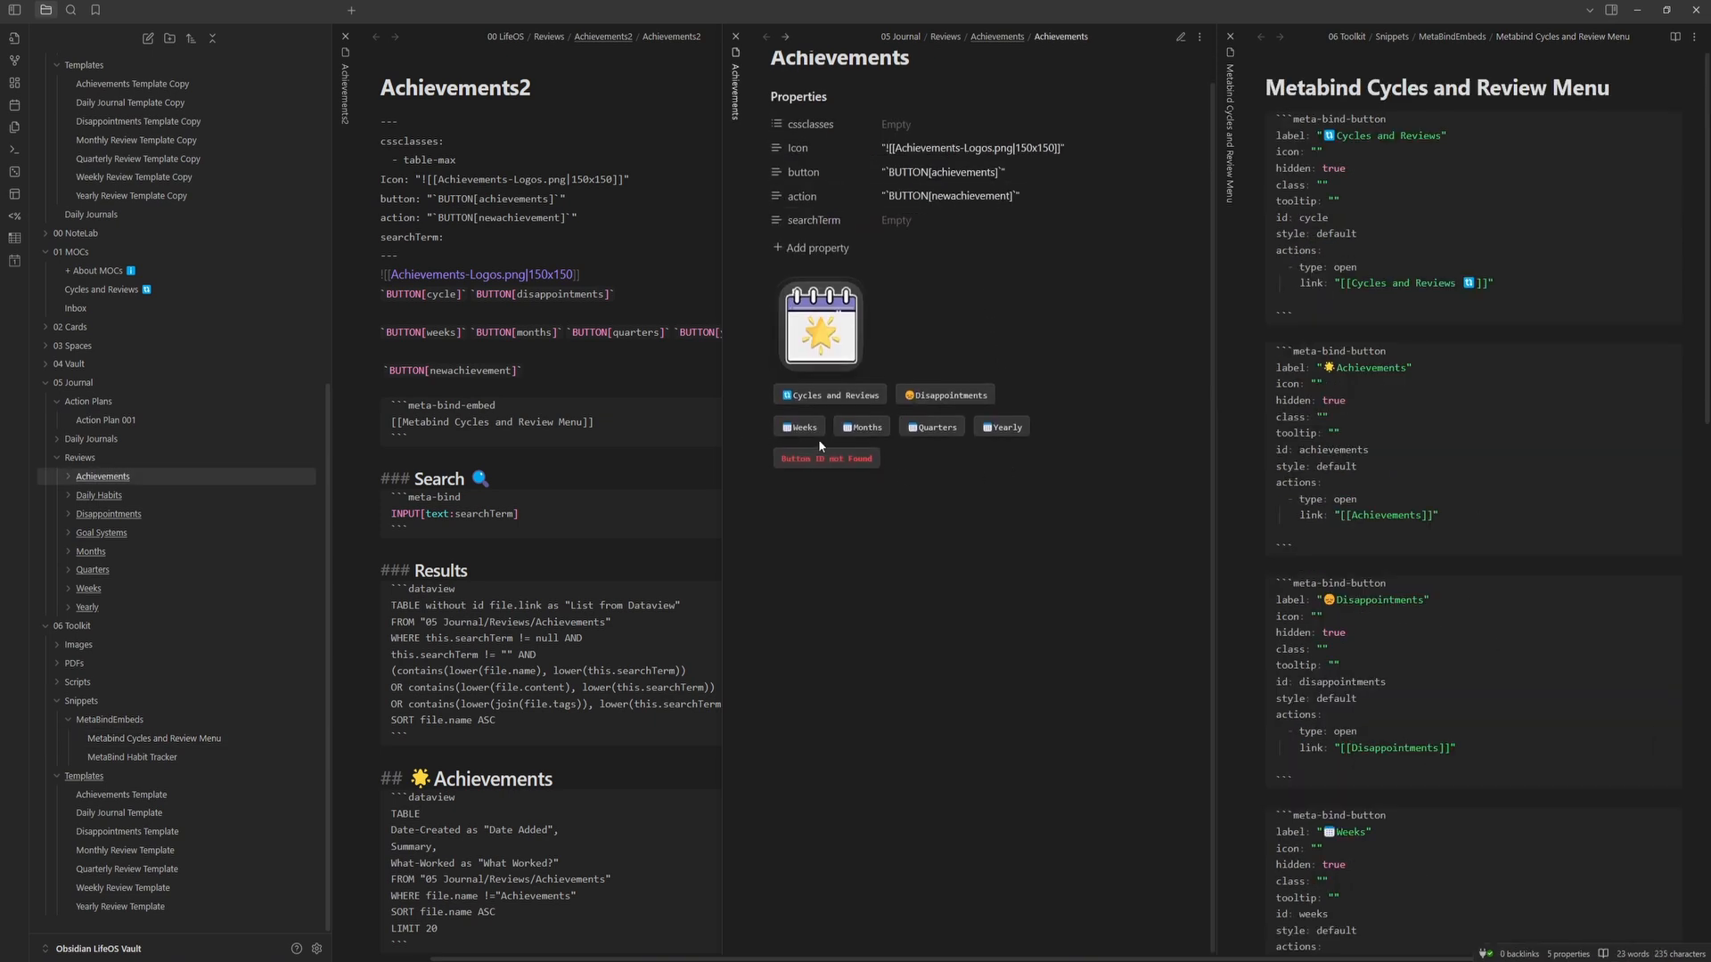
mouse_move(828, 464)
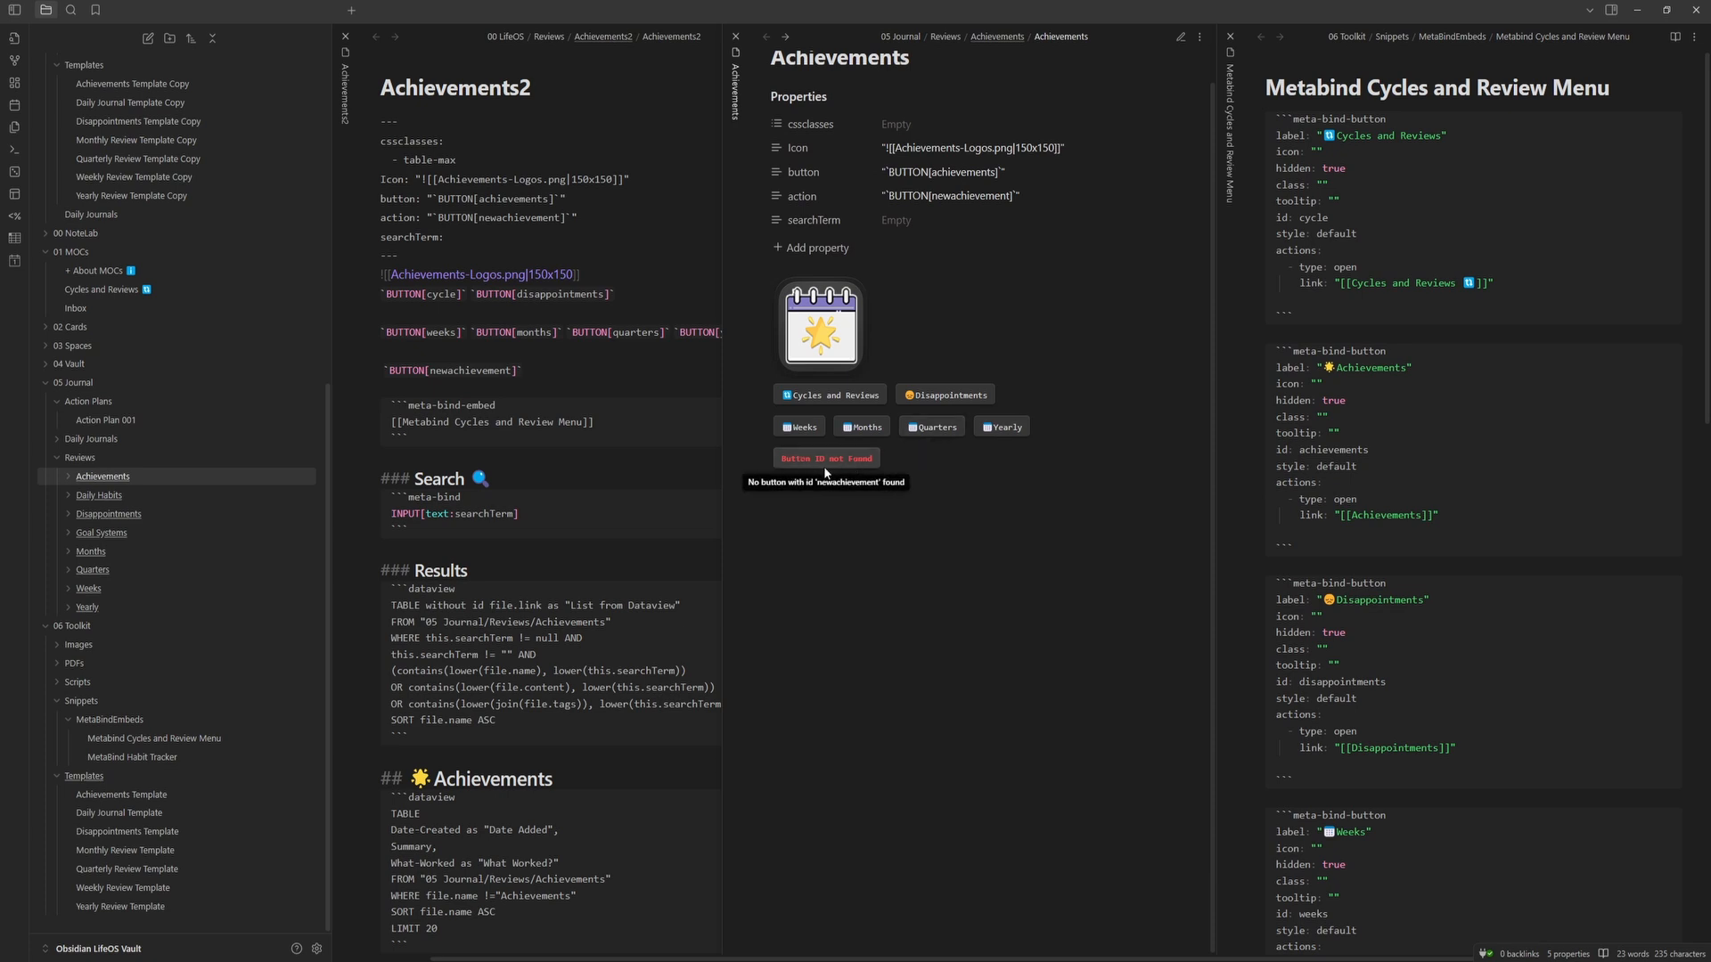
scroll(851, 268, "up", 1)
scroll(857, 321, "down", 1)
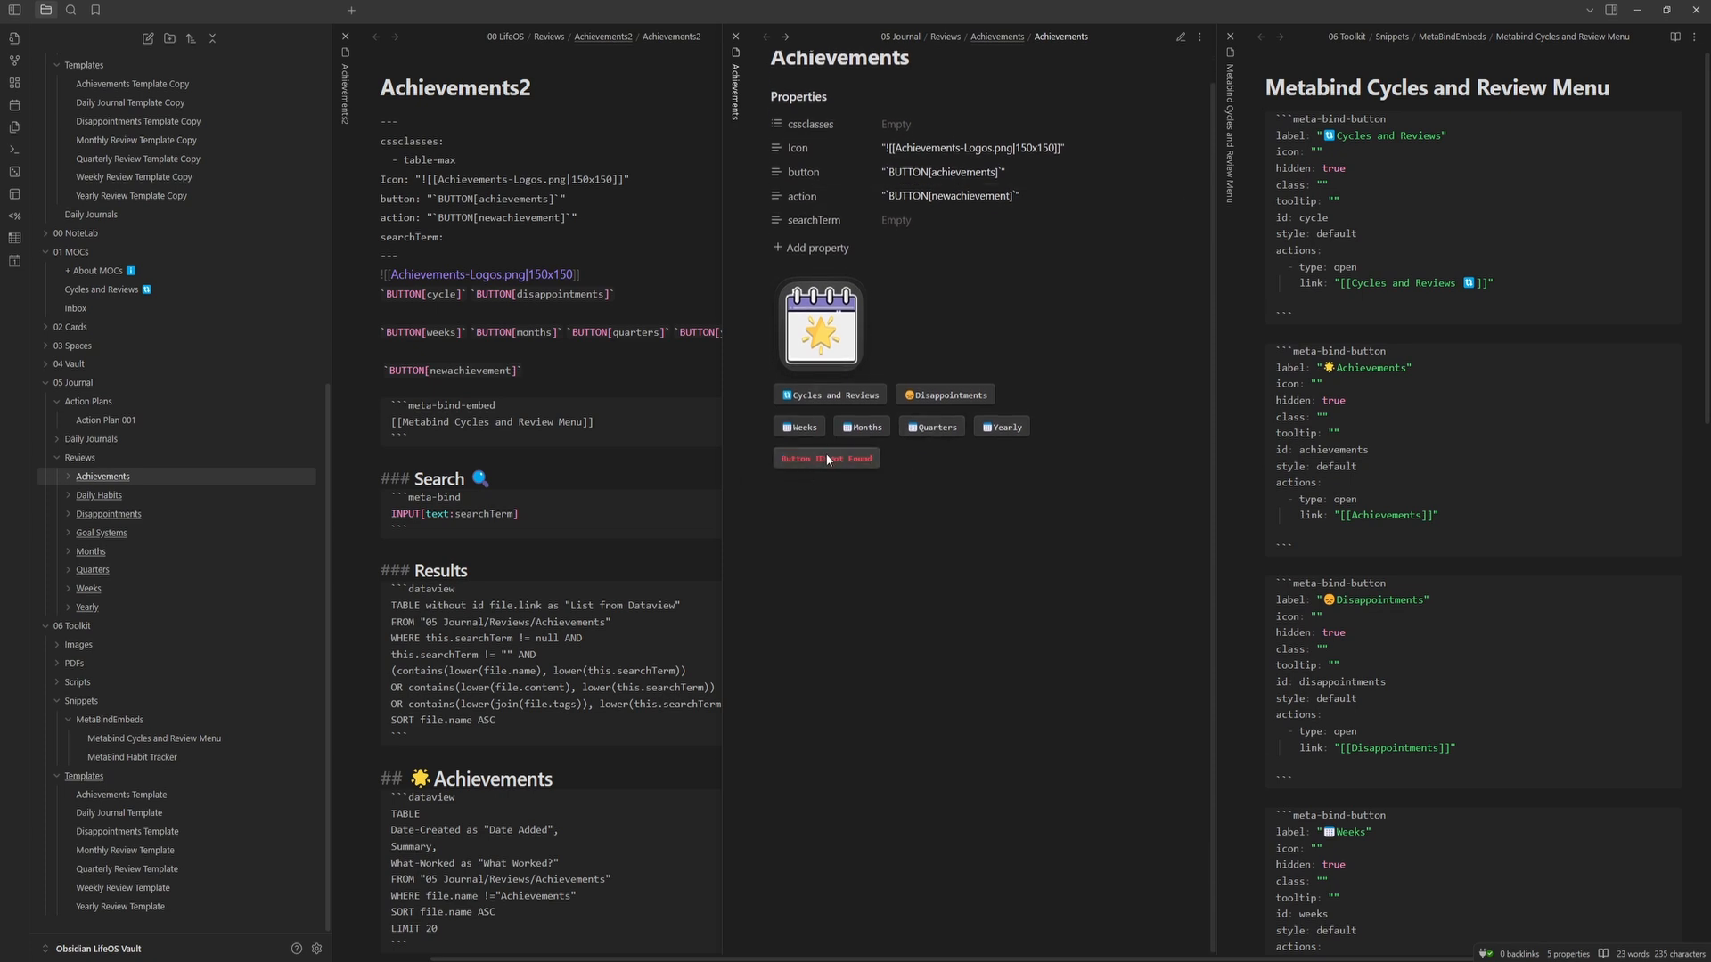
- Start a new Meta Bind button at the end of the Metabind Cycles and Review Menu note, labelled New Achievement with an inbox emoji
scroll(1351, 677, "down", 10)
scroll(1351, 677, "down", 2)
left_click(1335, 556)
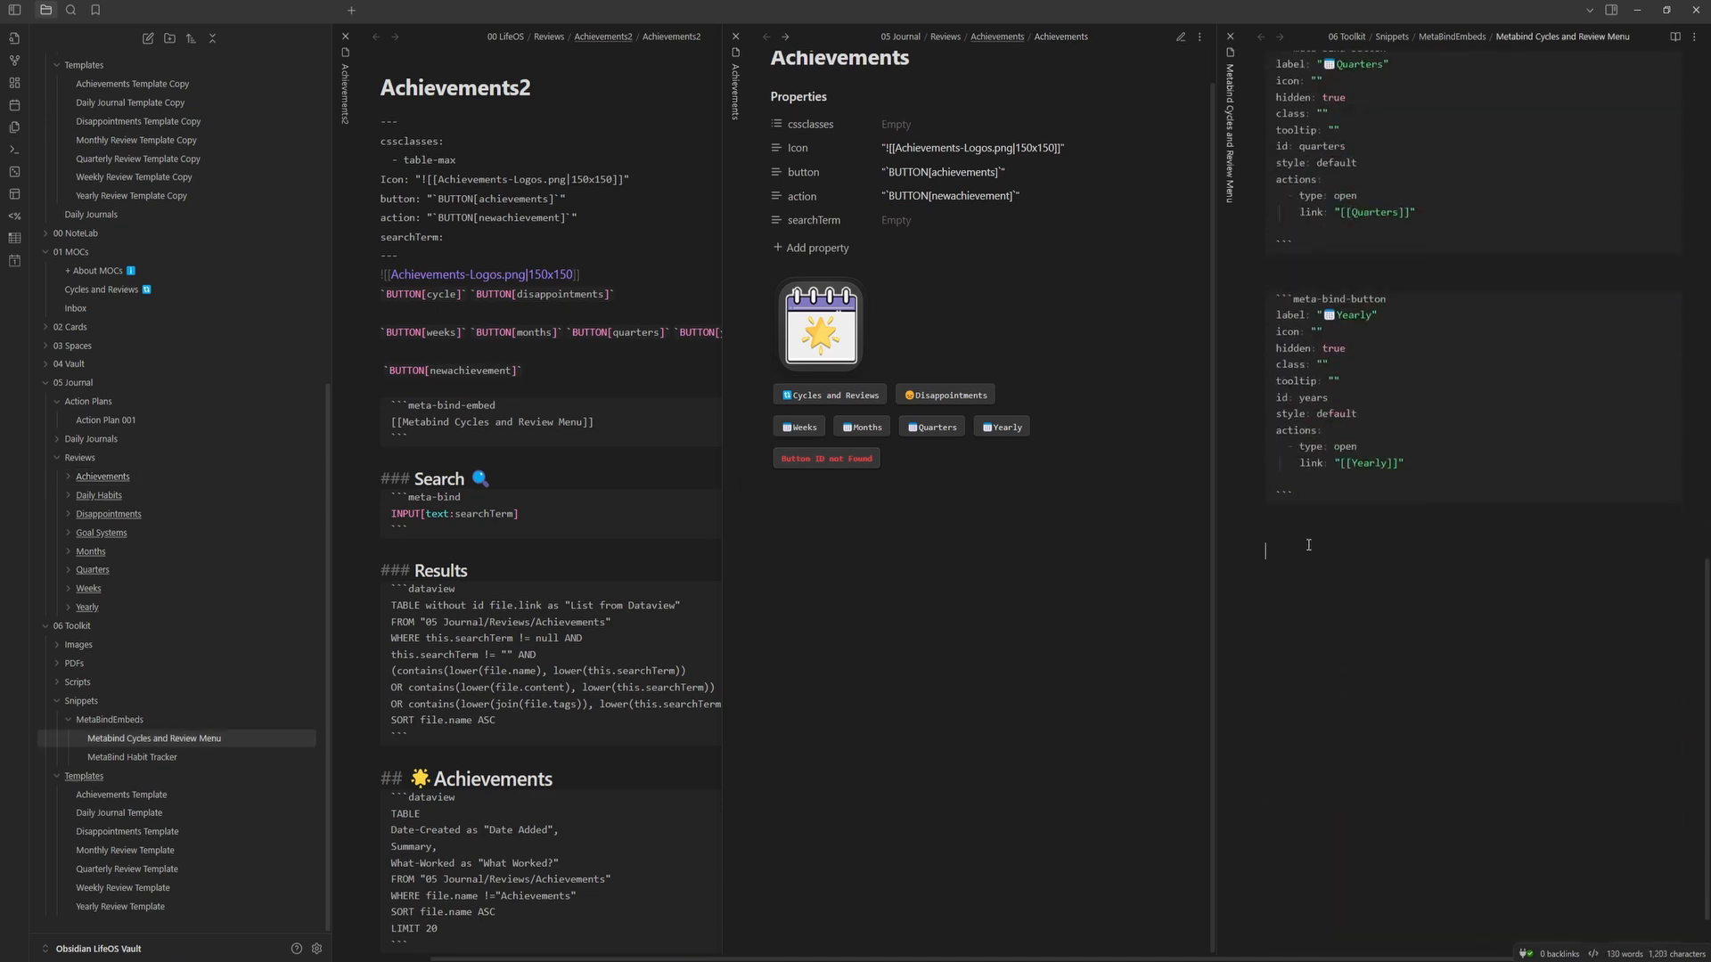
right_click(1294, 532)
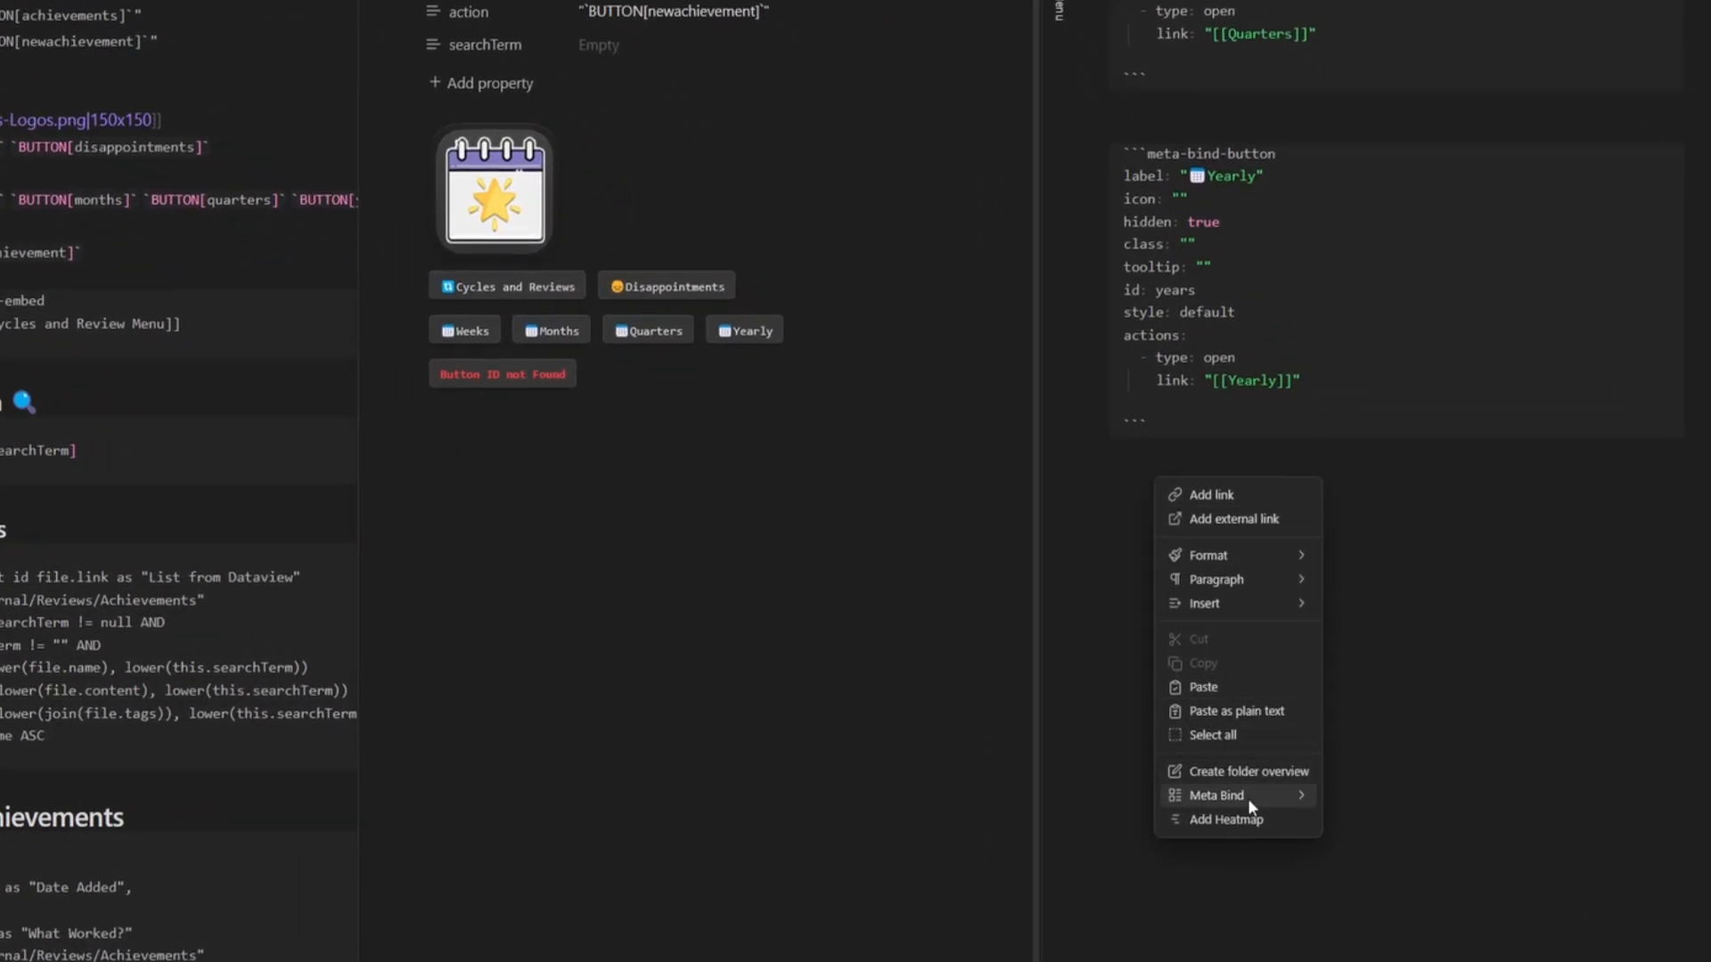
mouse_move(1254, 798)
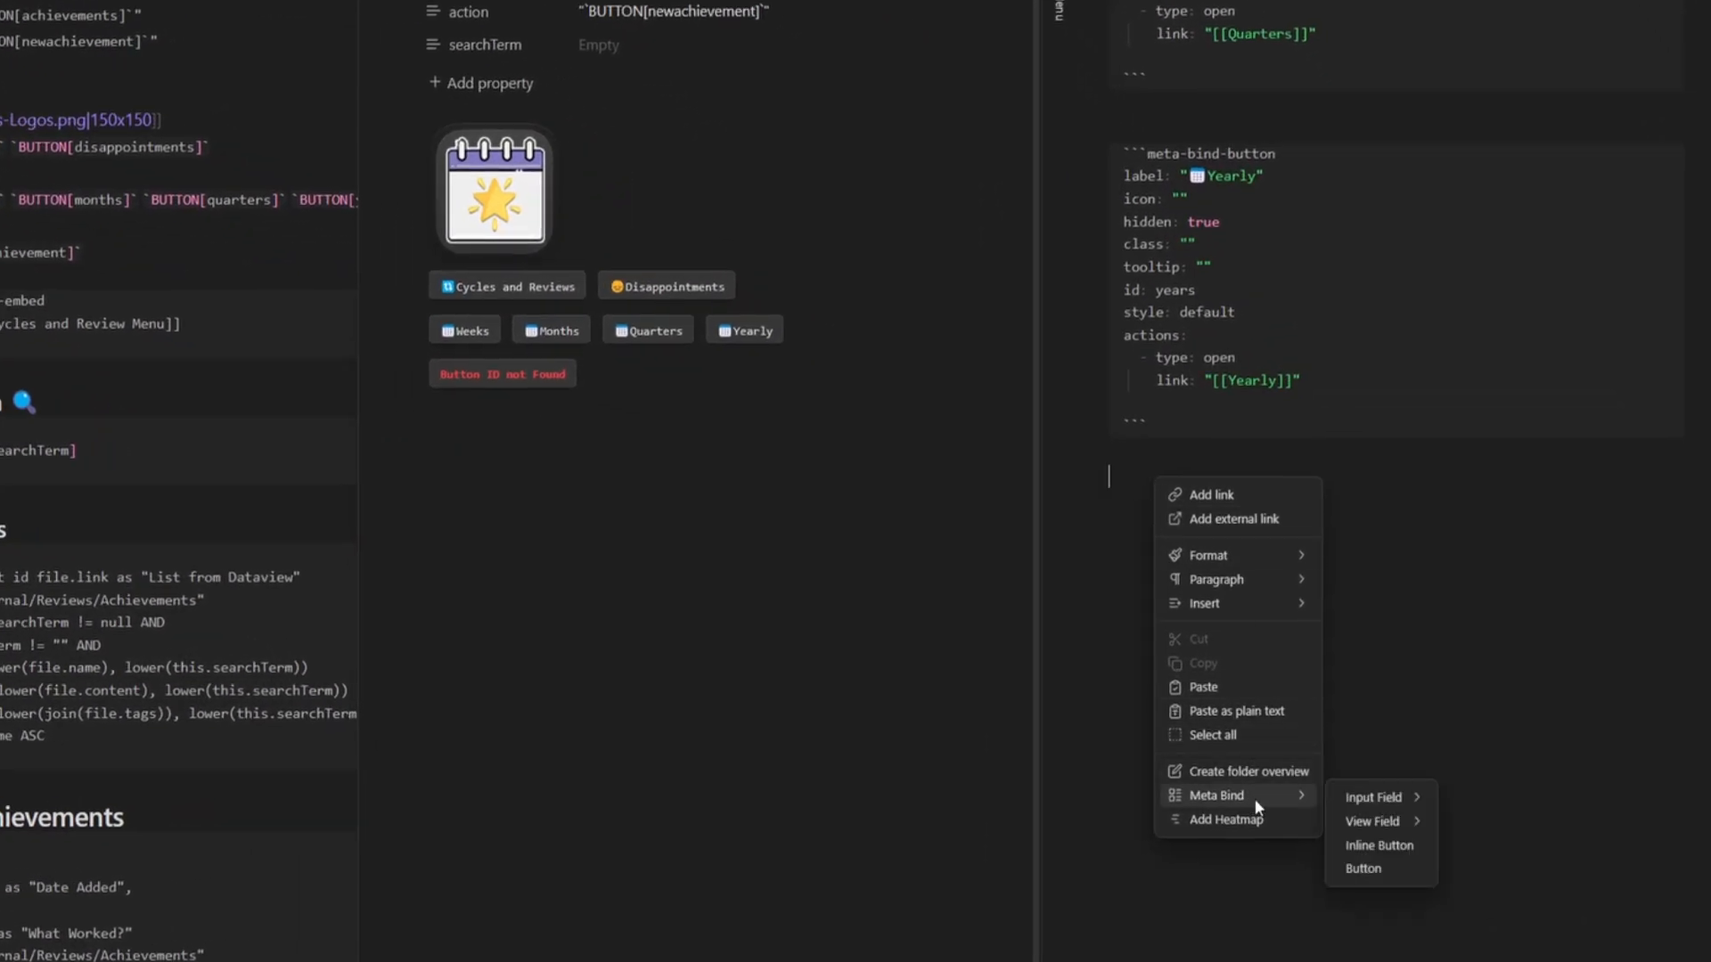
left_click(1394, 855)
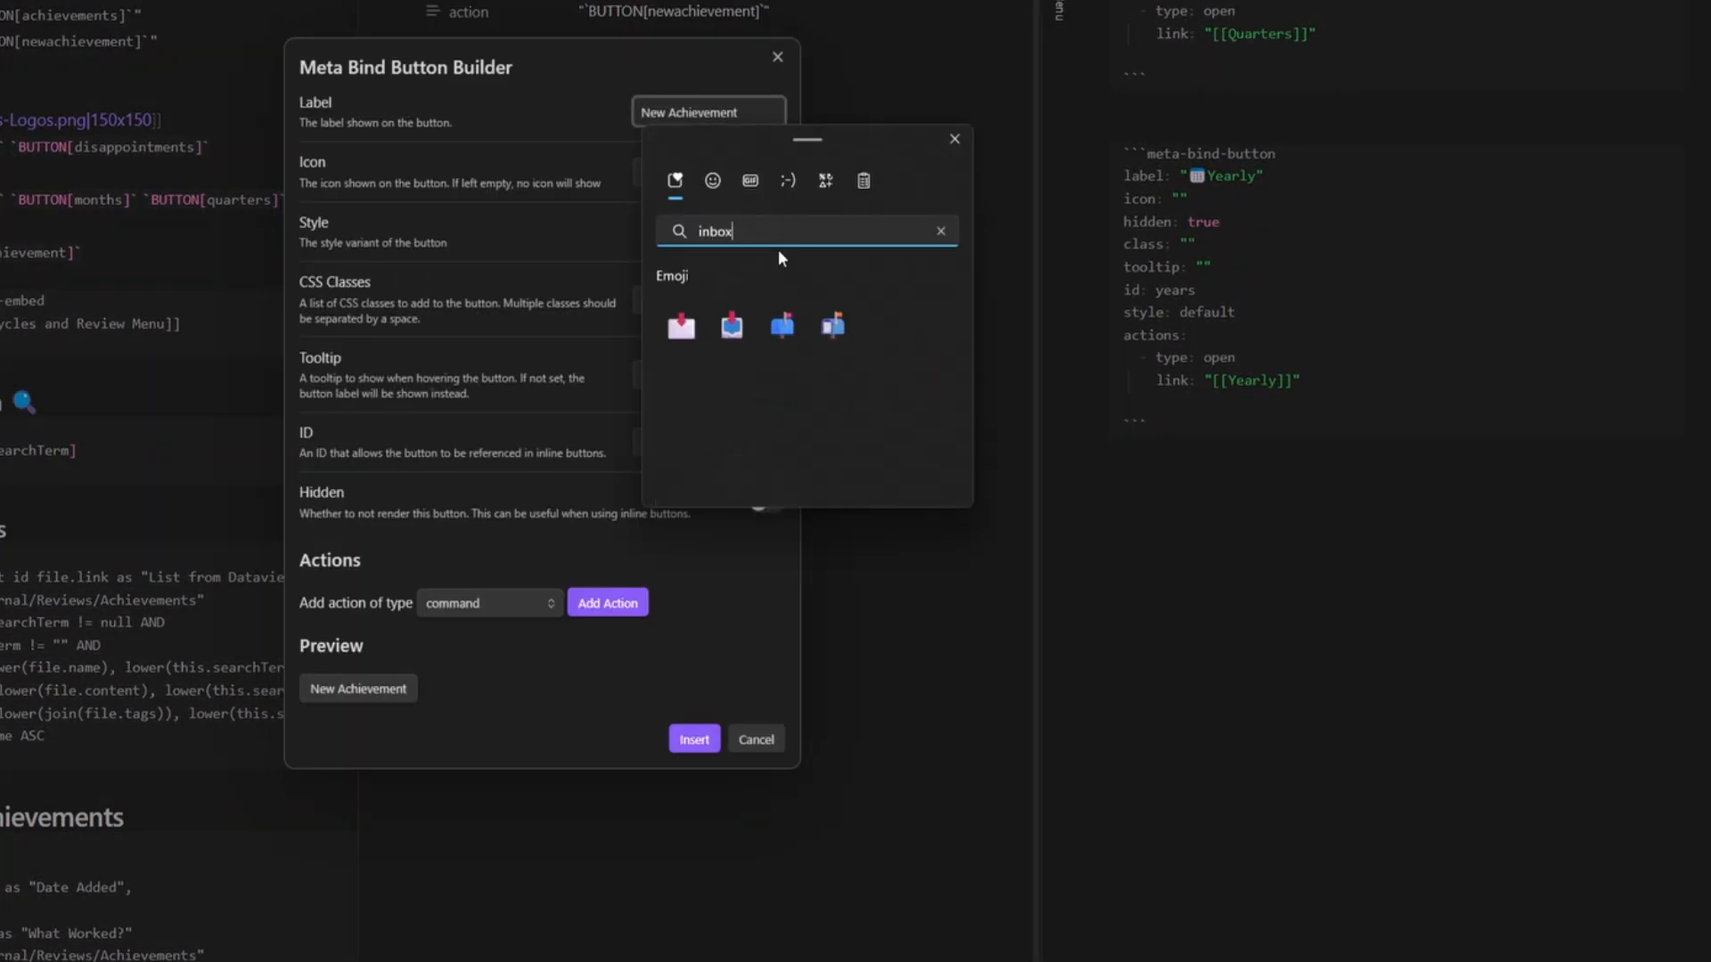
left_click(731, 326)
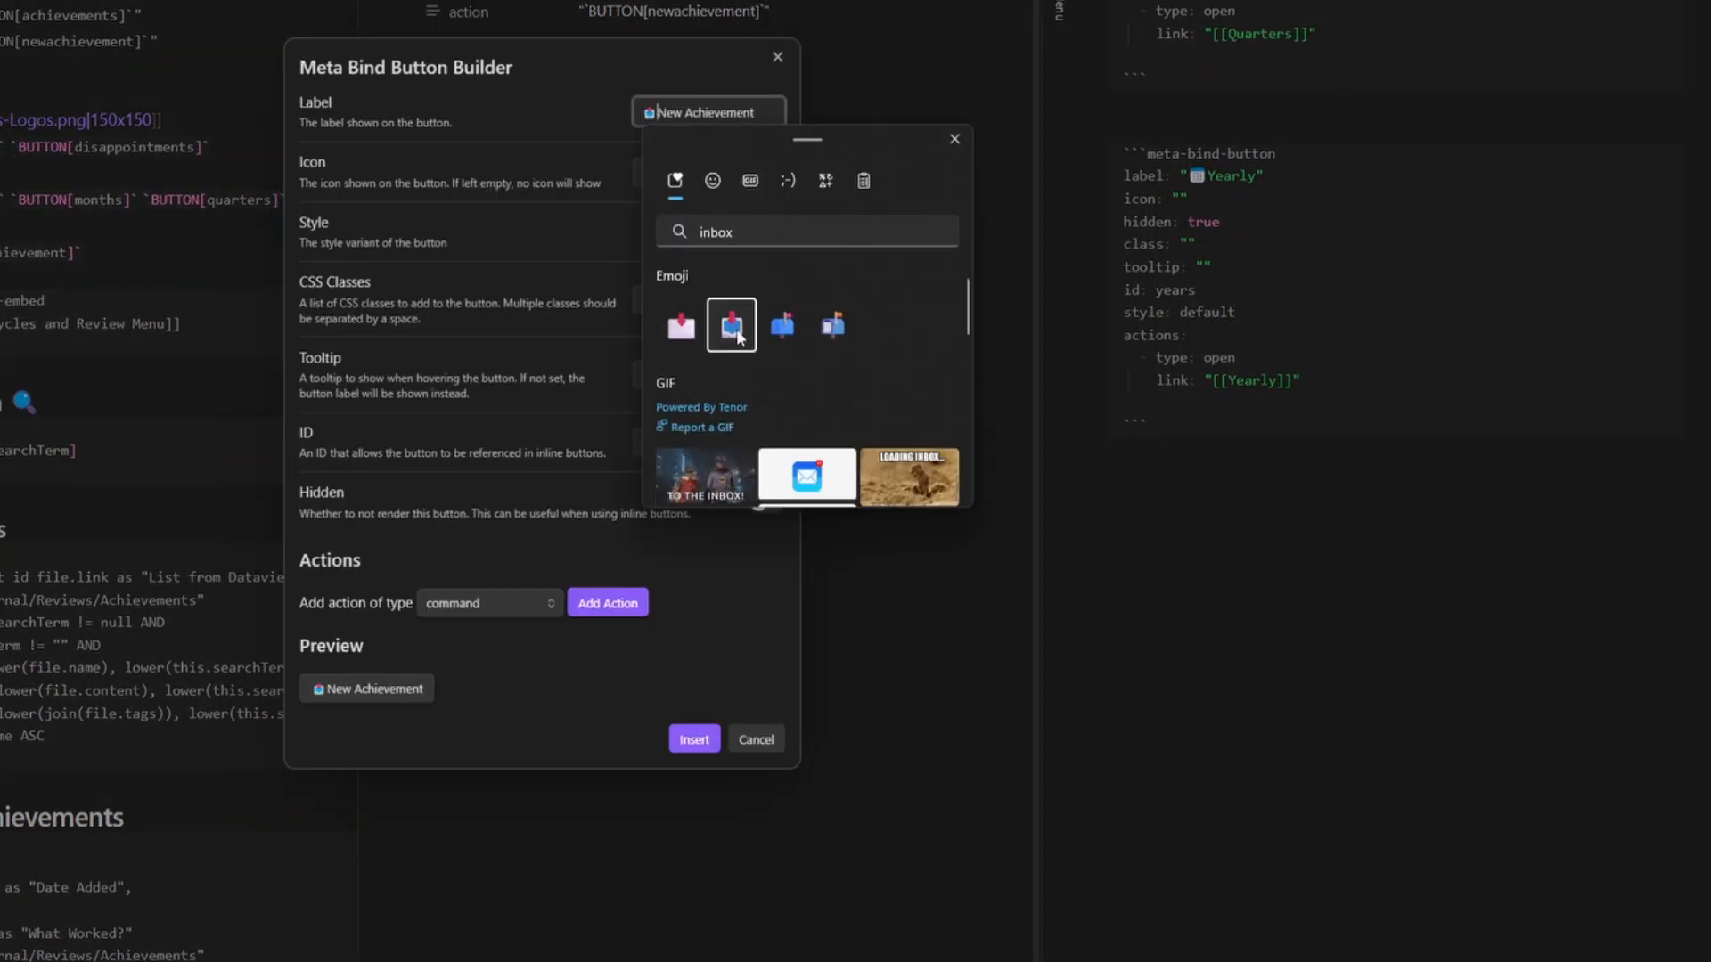
key("Escape")
- Set the new button's ID to newachievement and make it hidden
left_click(656, 441)
type("newachievement")
left_click(768, 502)
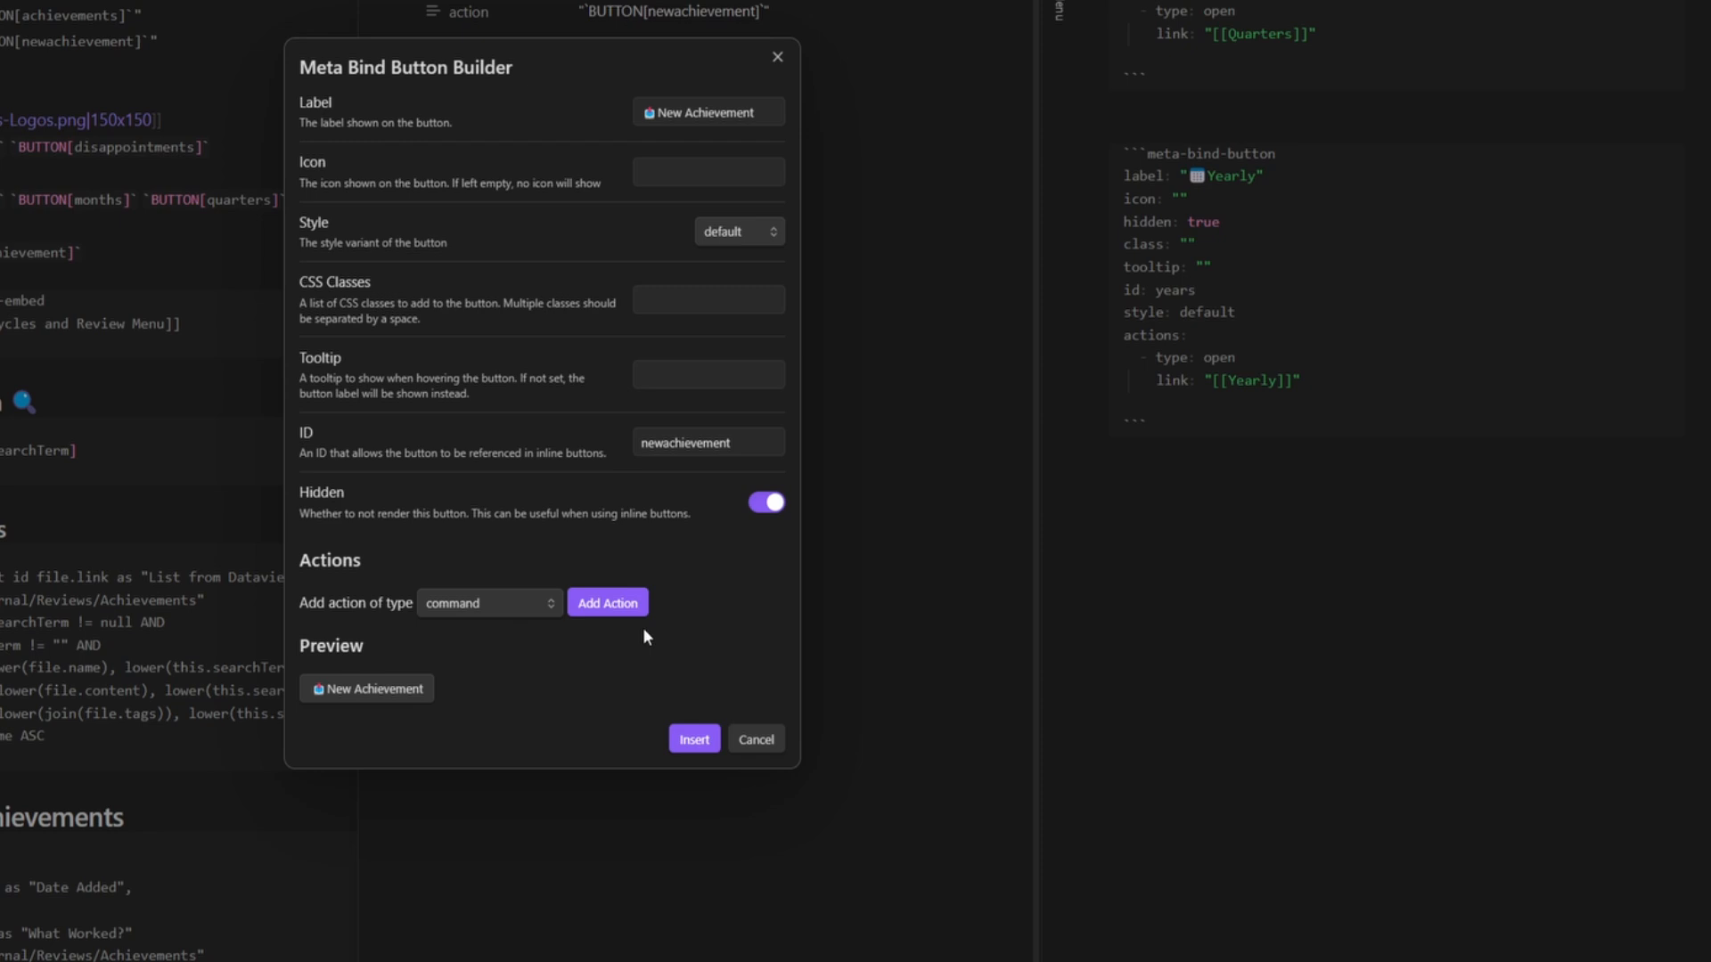
- Add a templaterCreateNote action to the button, using 06 Toolkit/Templates/Achievements Template.md as its template file
left_click(487, 599)
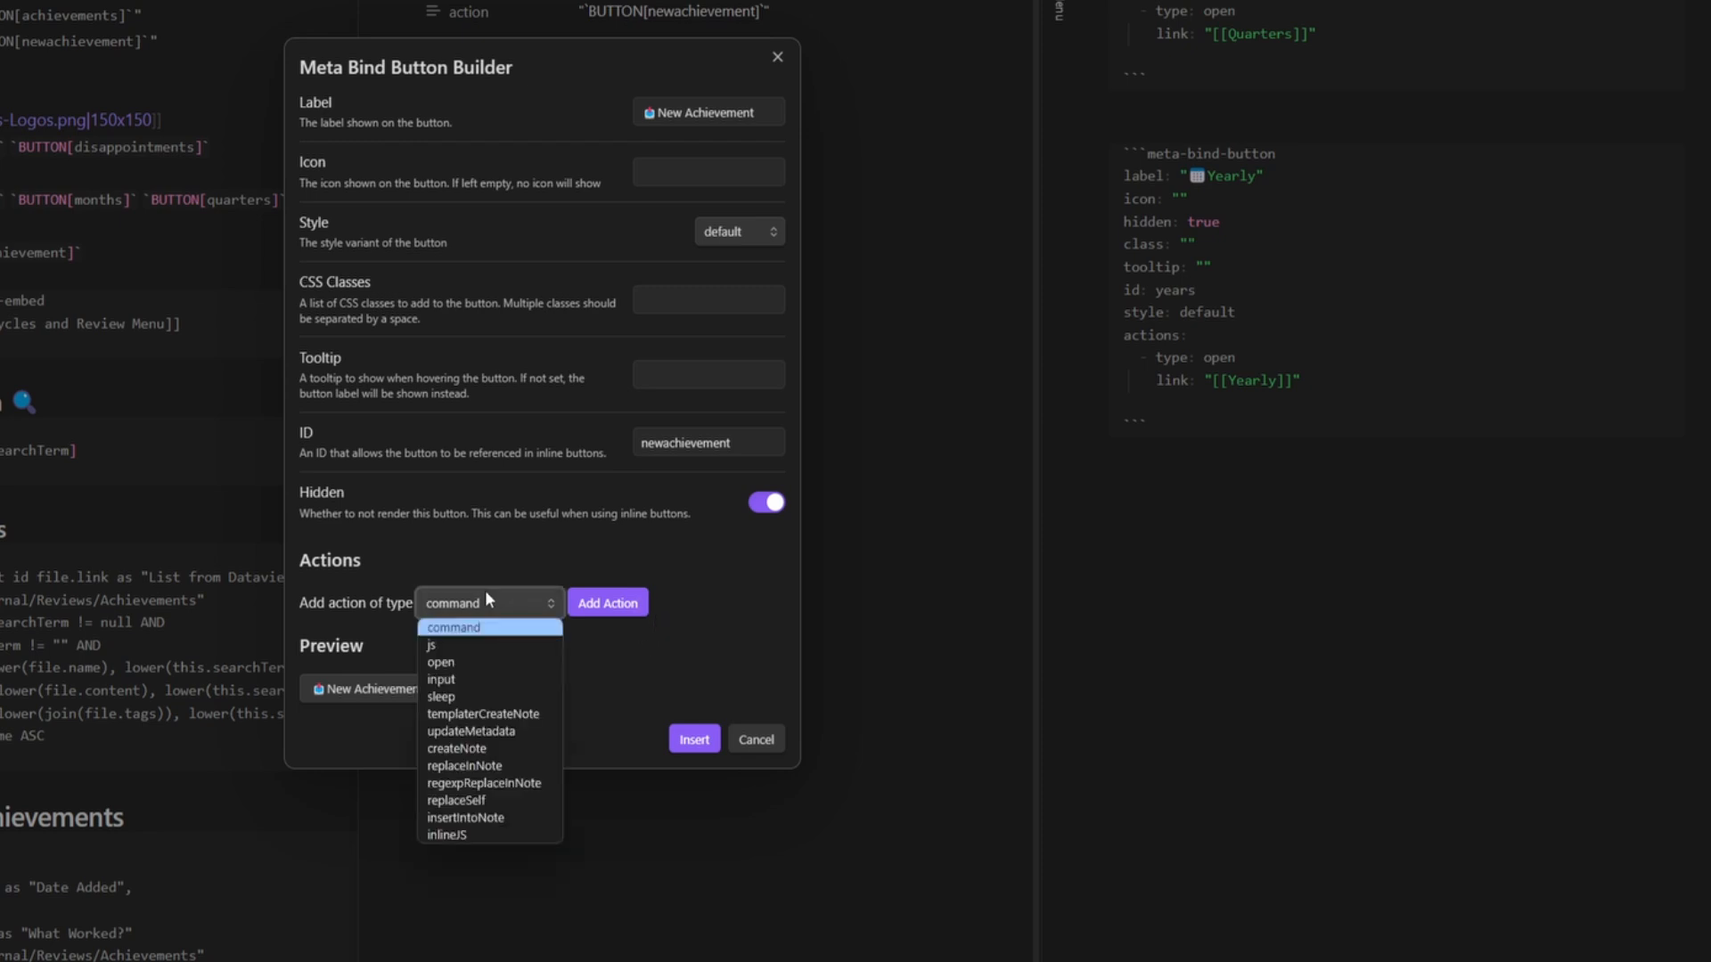
left_click(482, 713)
left_click(608, 603)
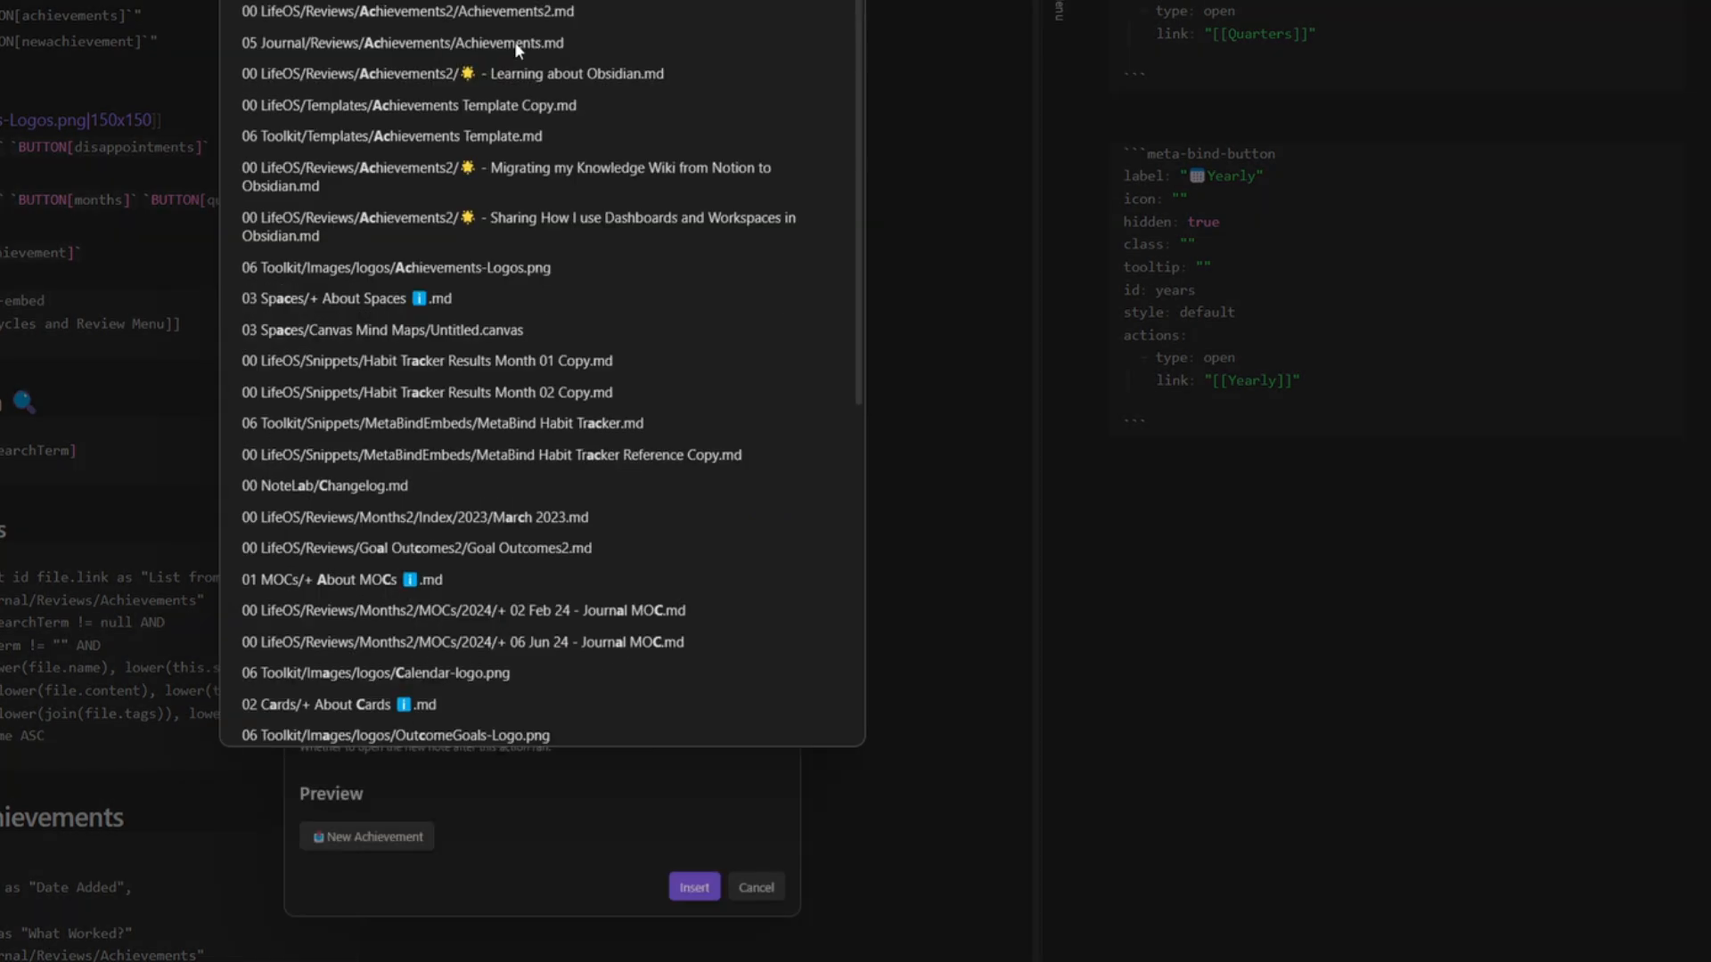
left_click(490, 136)
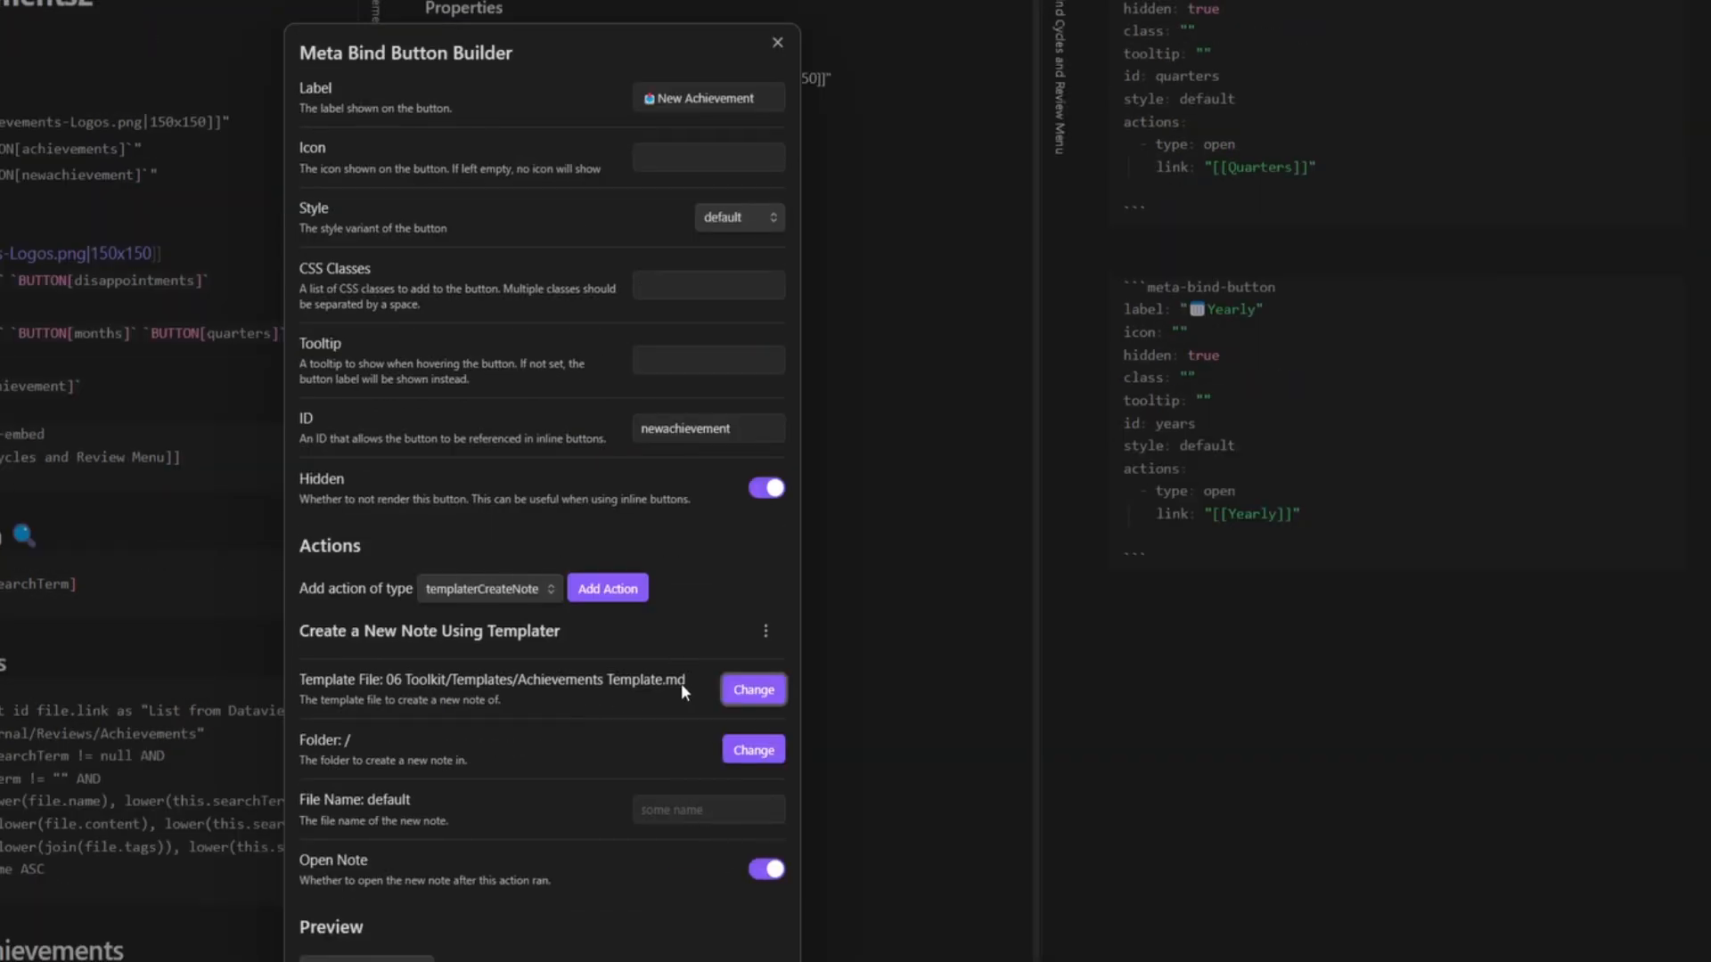
- Set the action's folder to 05 Journal/Reviews/Achievements, leave the file name empty, and insert the button into the note
left_click(741, 753)
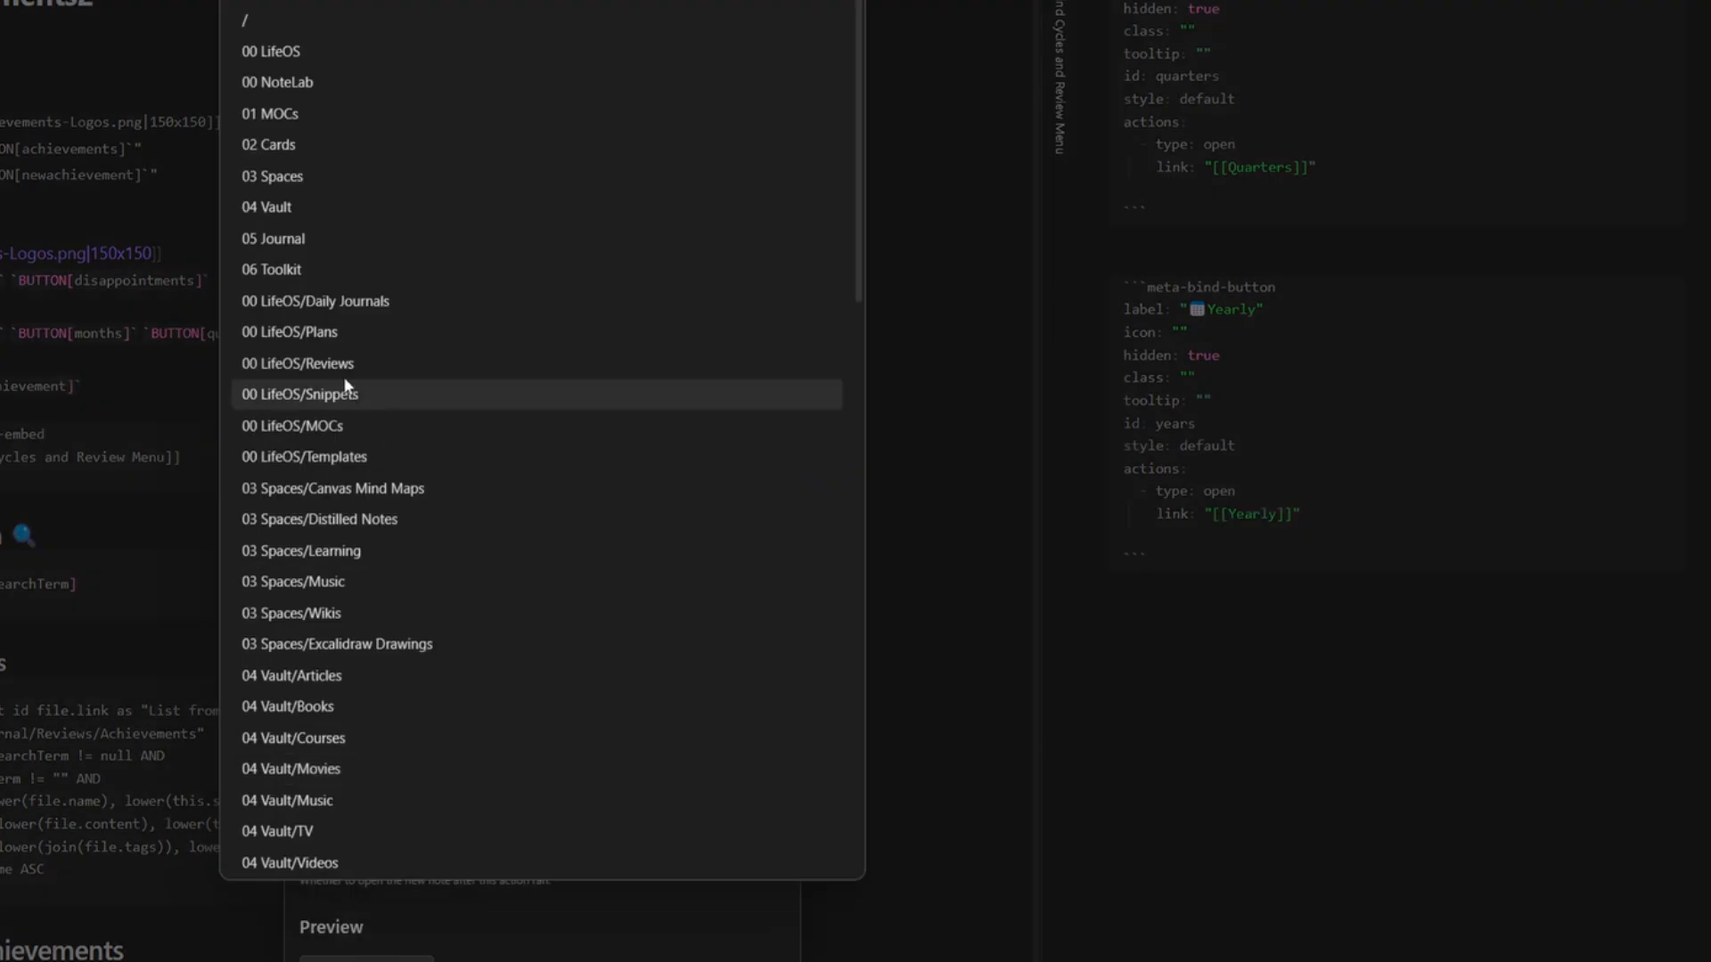
key("Escape")
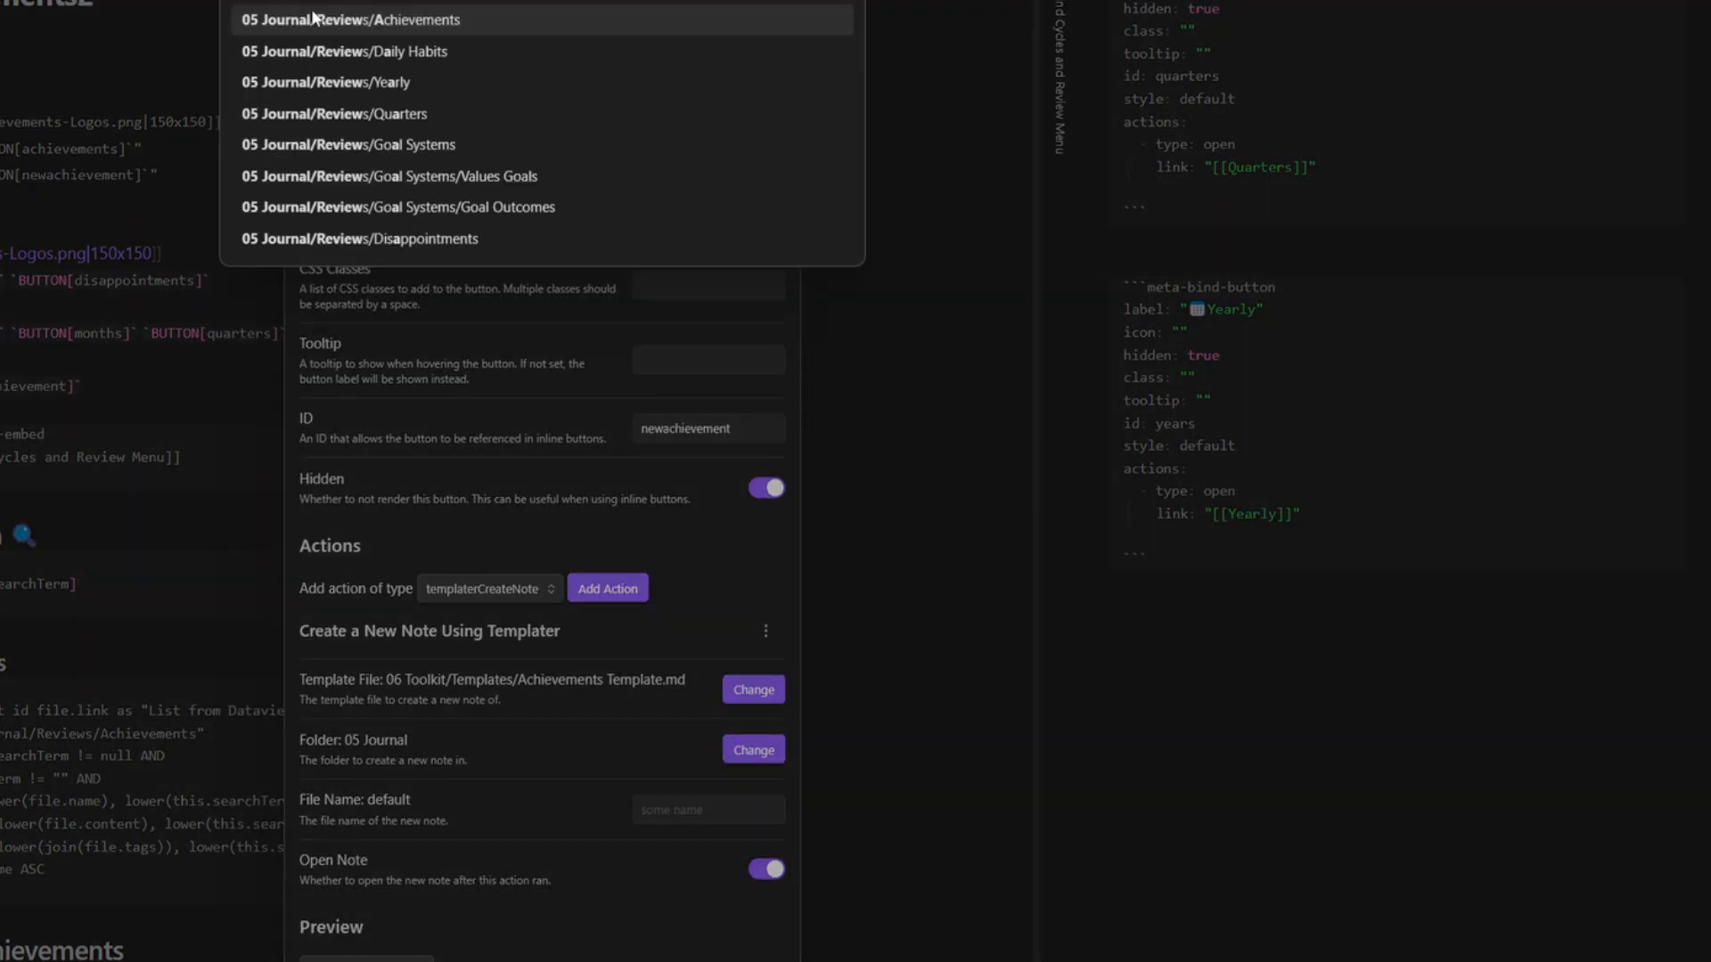
left_click(347, 18)
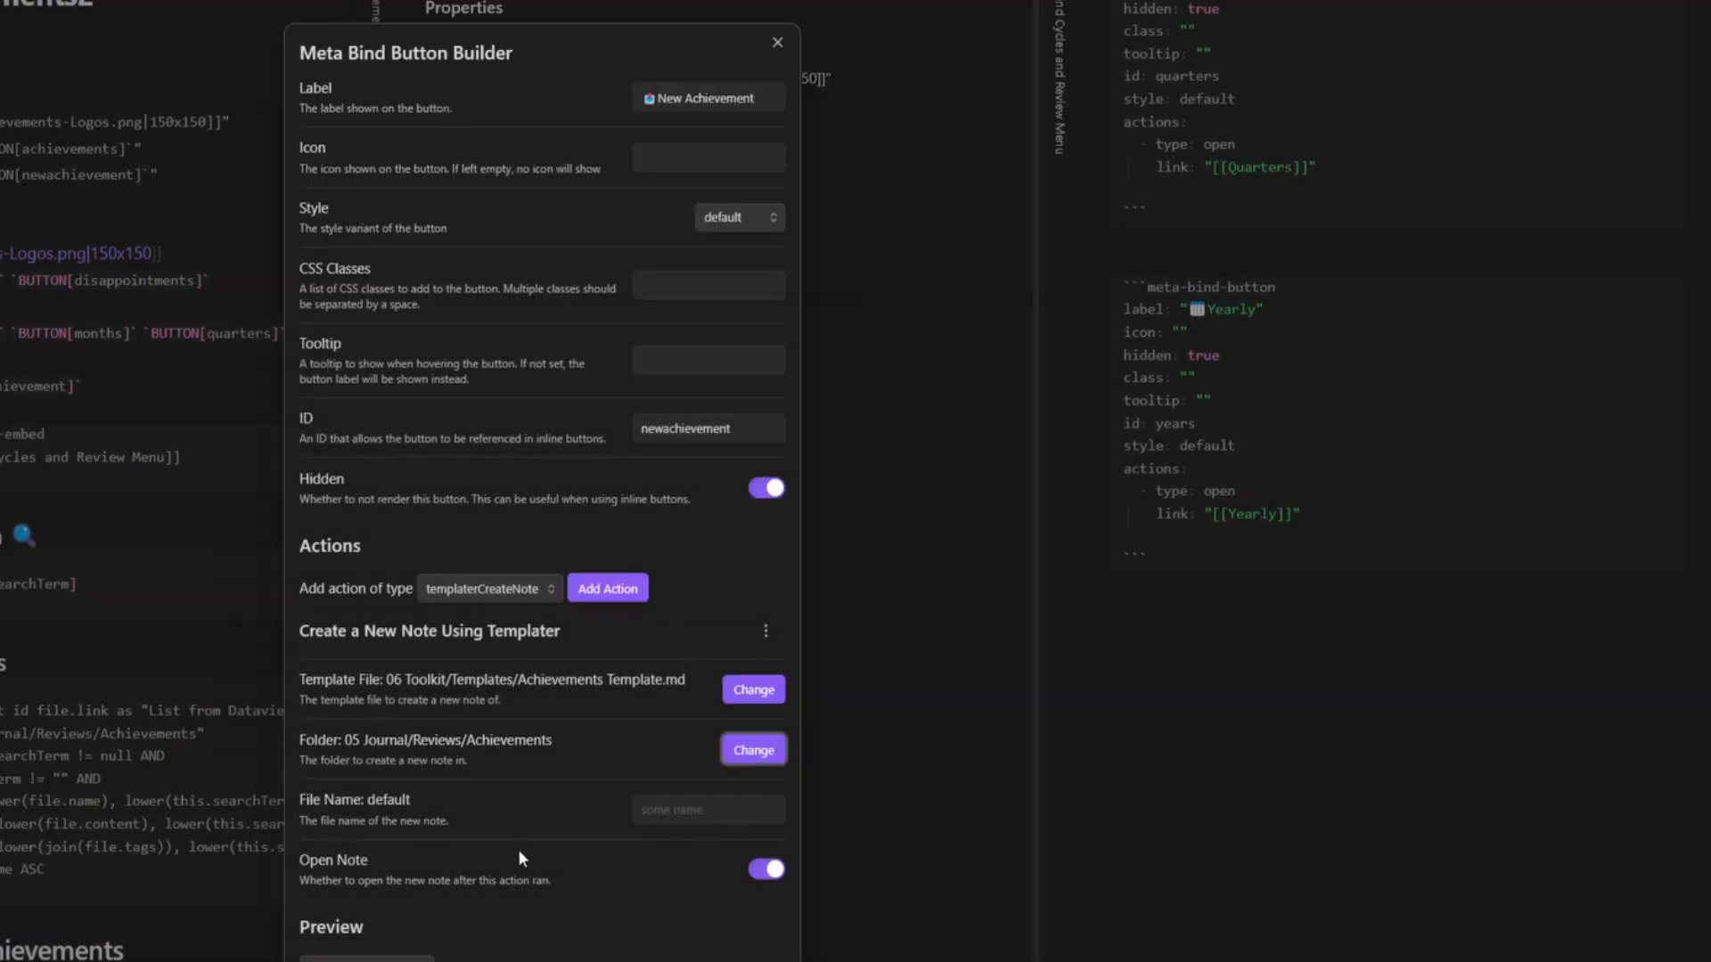
left_click(696, 815)
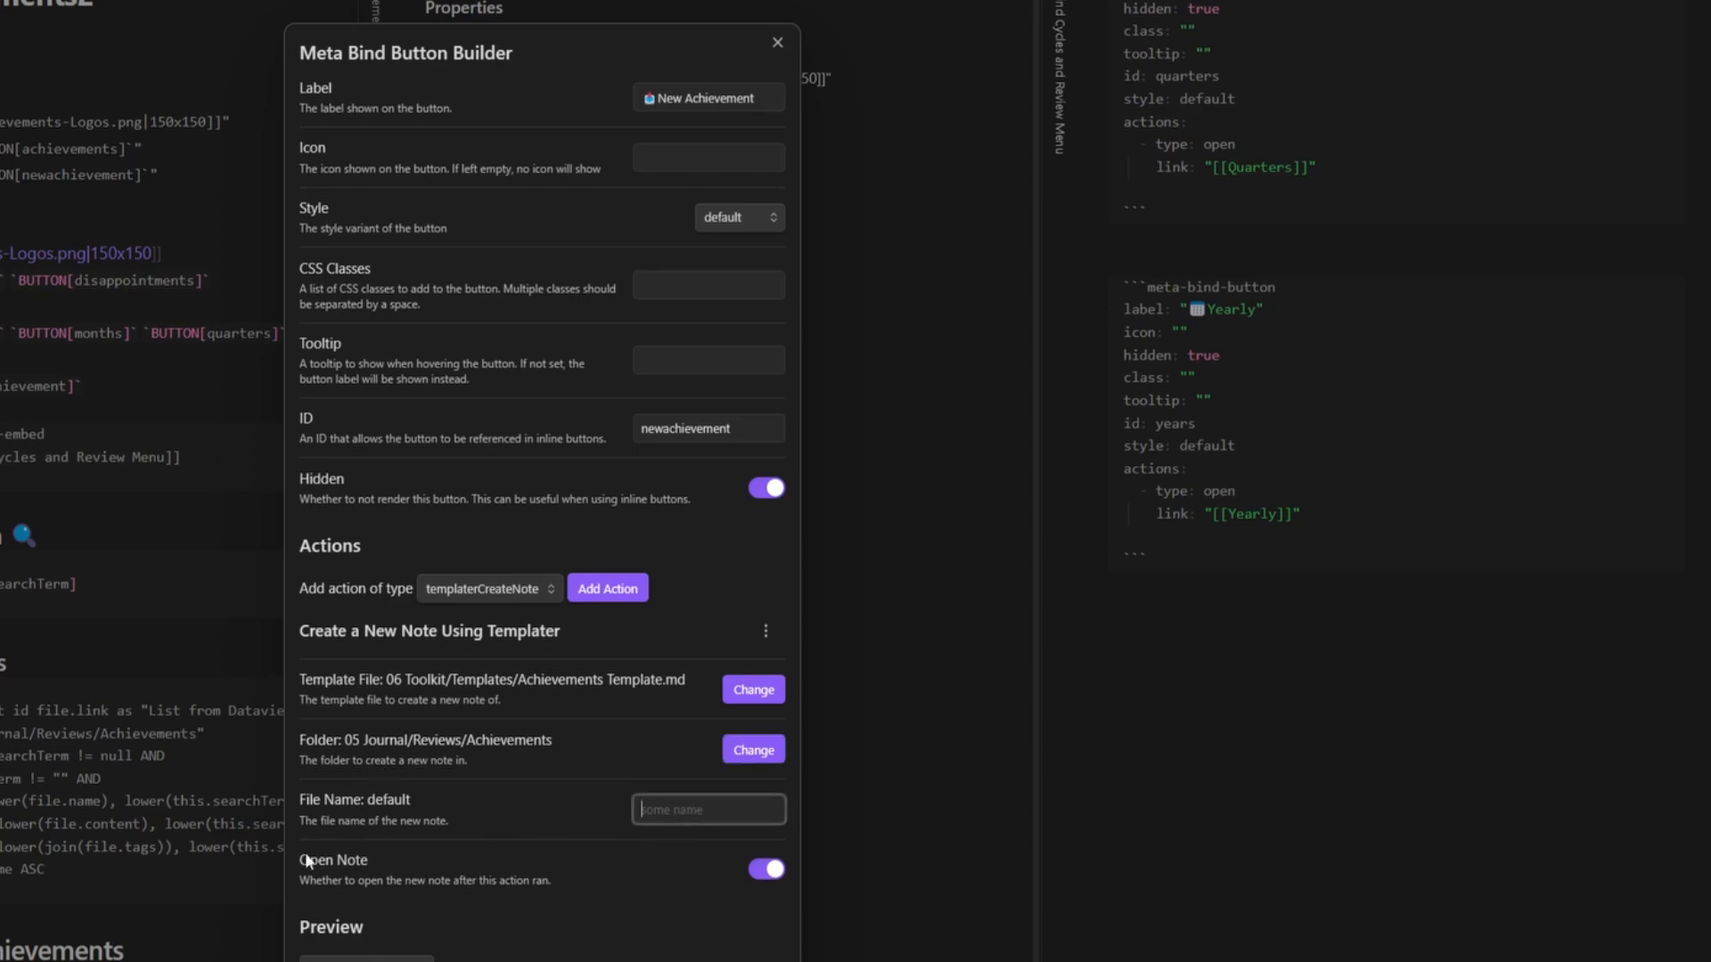
left_click(422, 816)
left_click(699, 961)
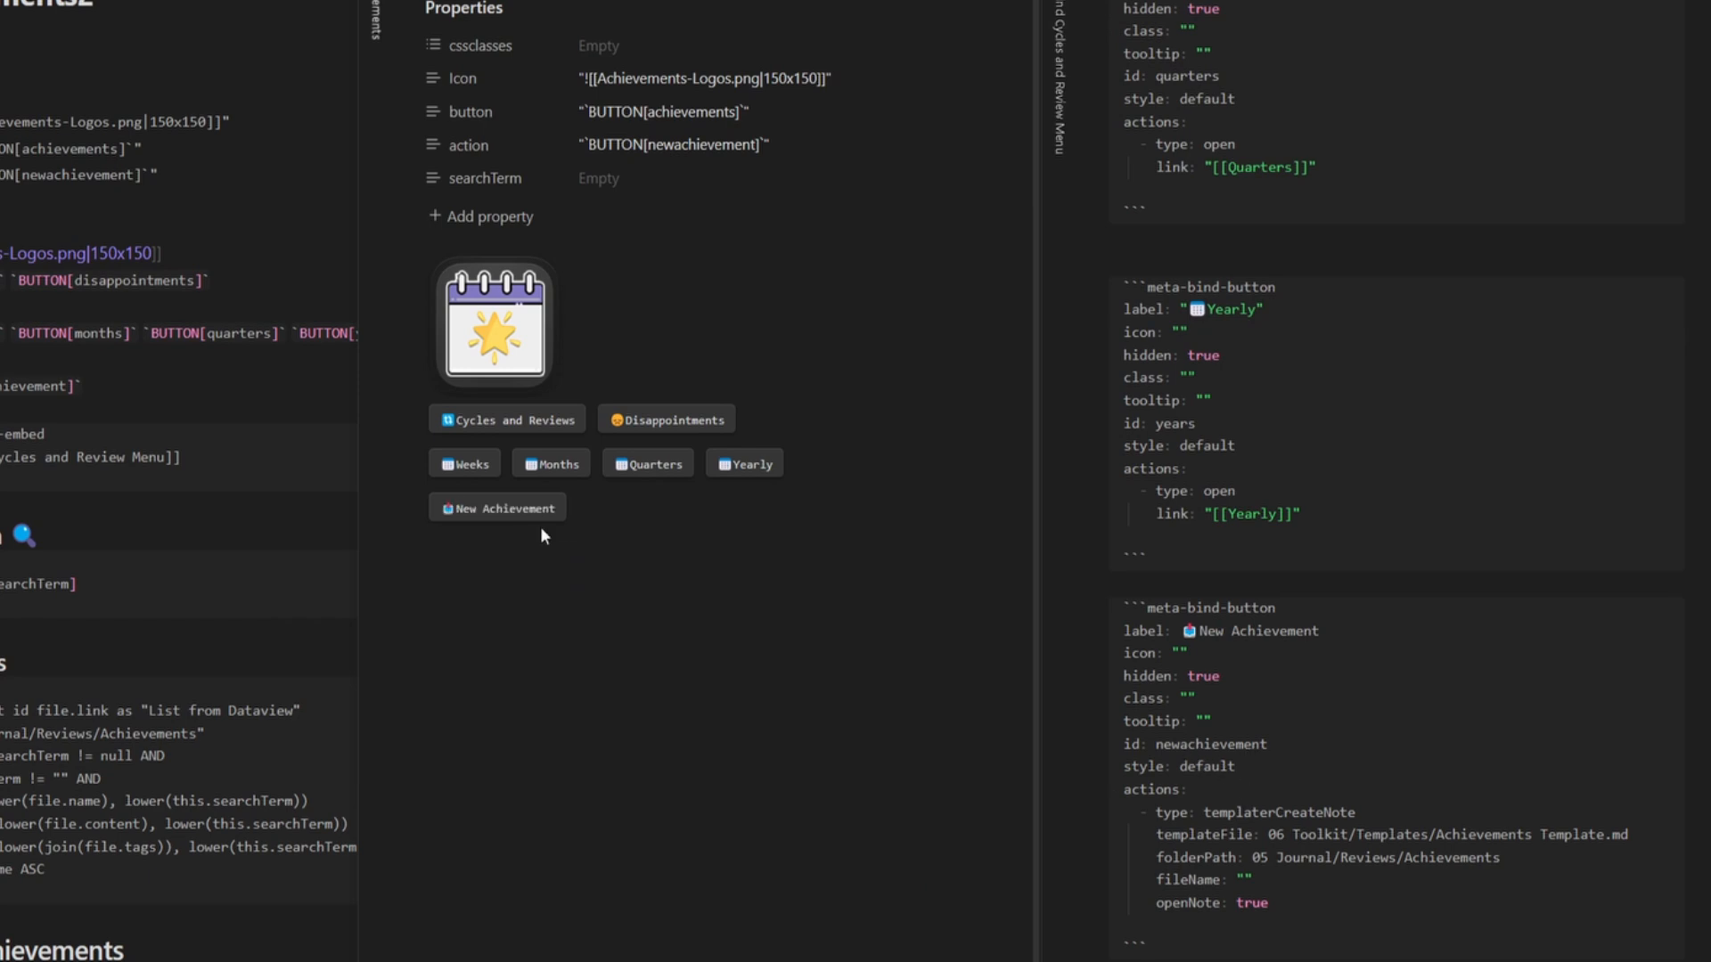
- Create a new achievement note titled "Created first directory" with the New Achievement button in the Achievements note
left_click(533, 521)
type("Created first directoryu")
key("Return")
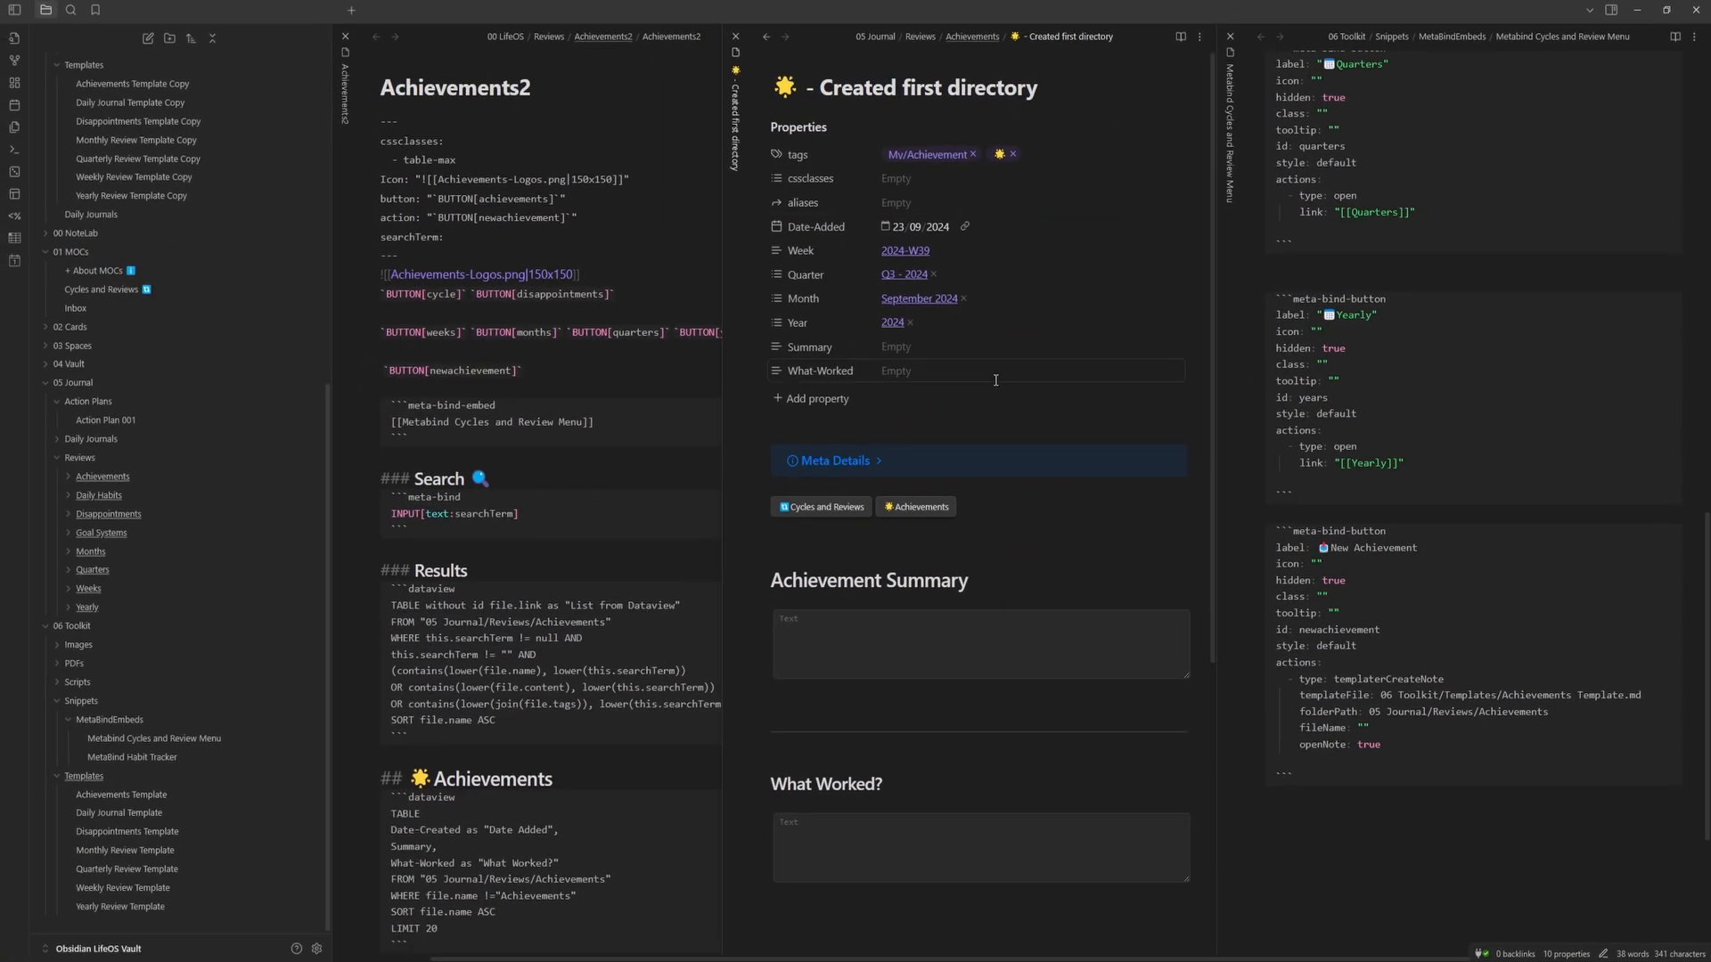
- Test the Achievements and Cycles and Reviews navigation buttons, and return to the Achievements note
left_click(921, 507)
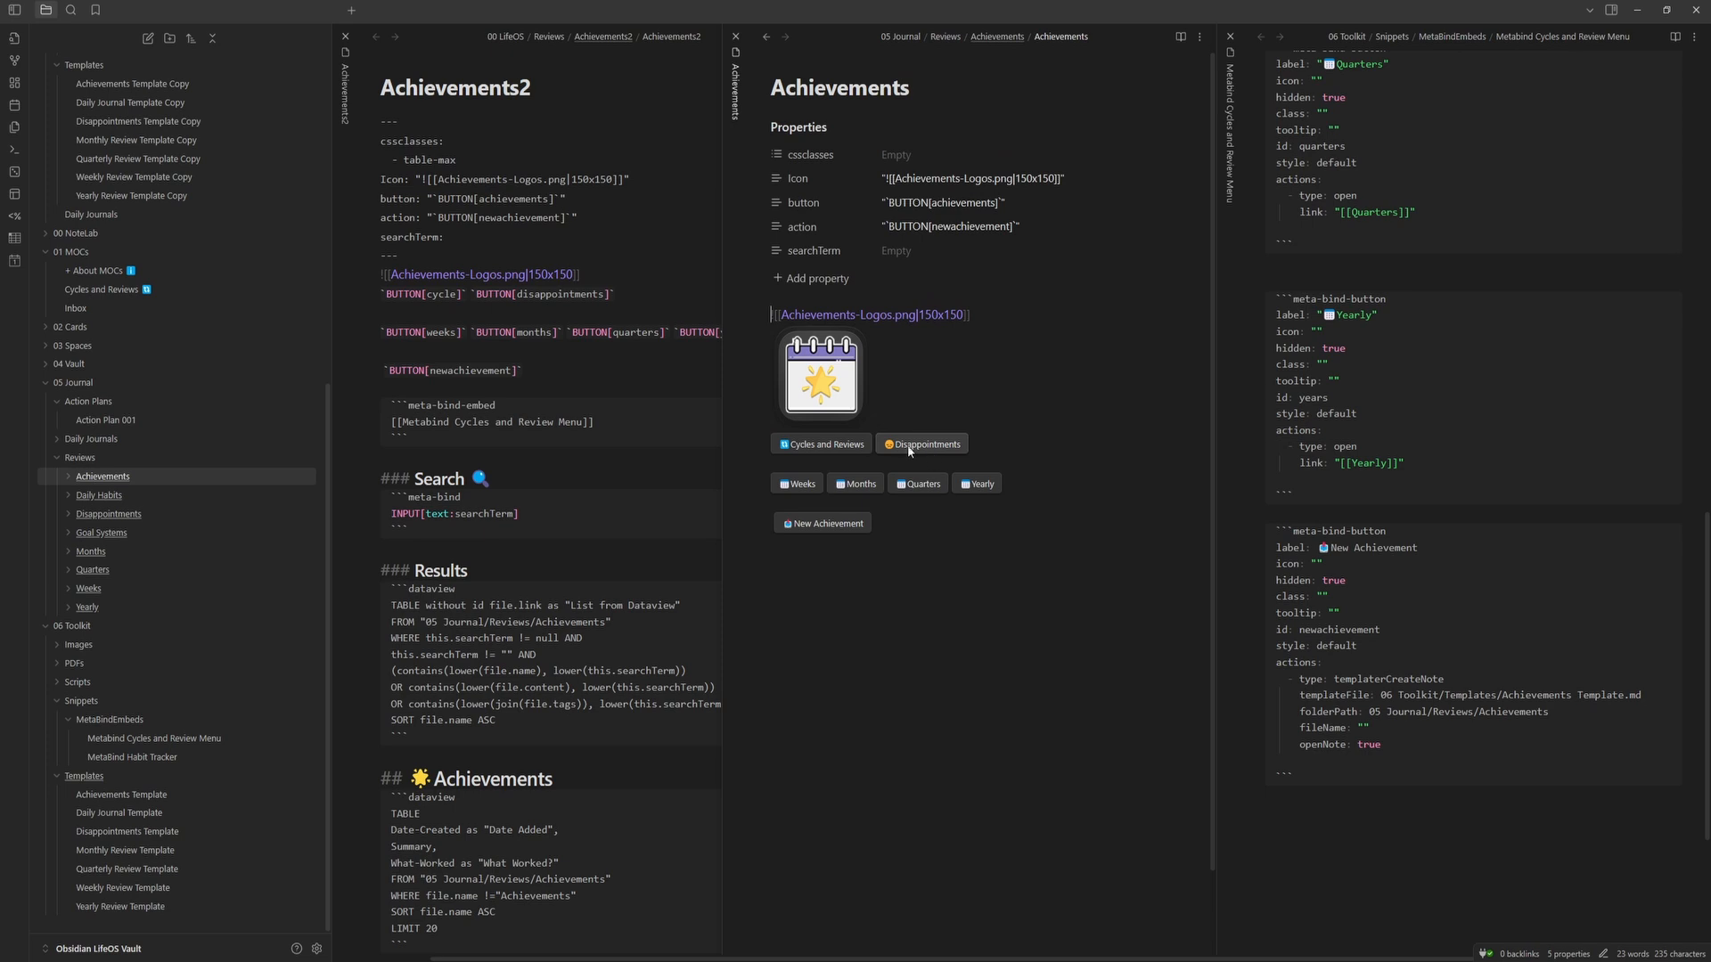
left_click(820, 444)
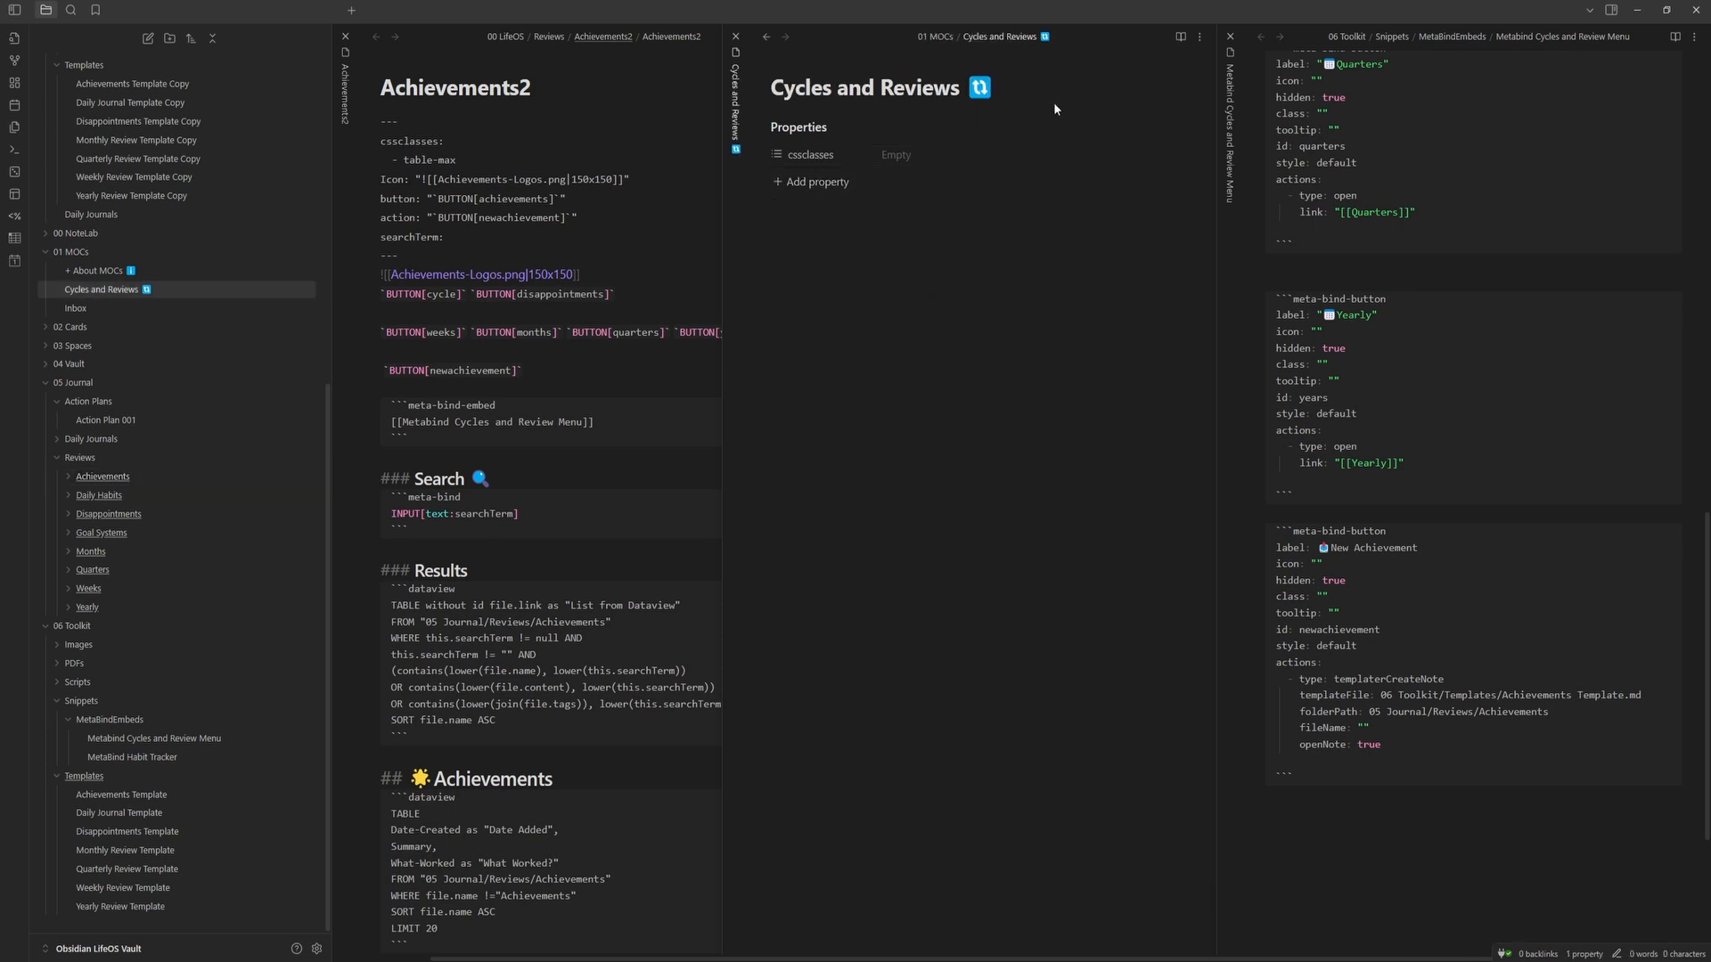
left_click(116, 477)
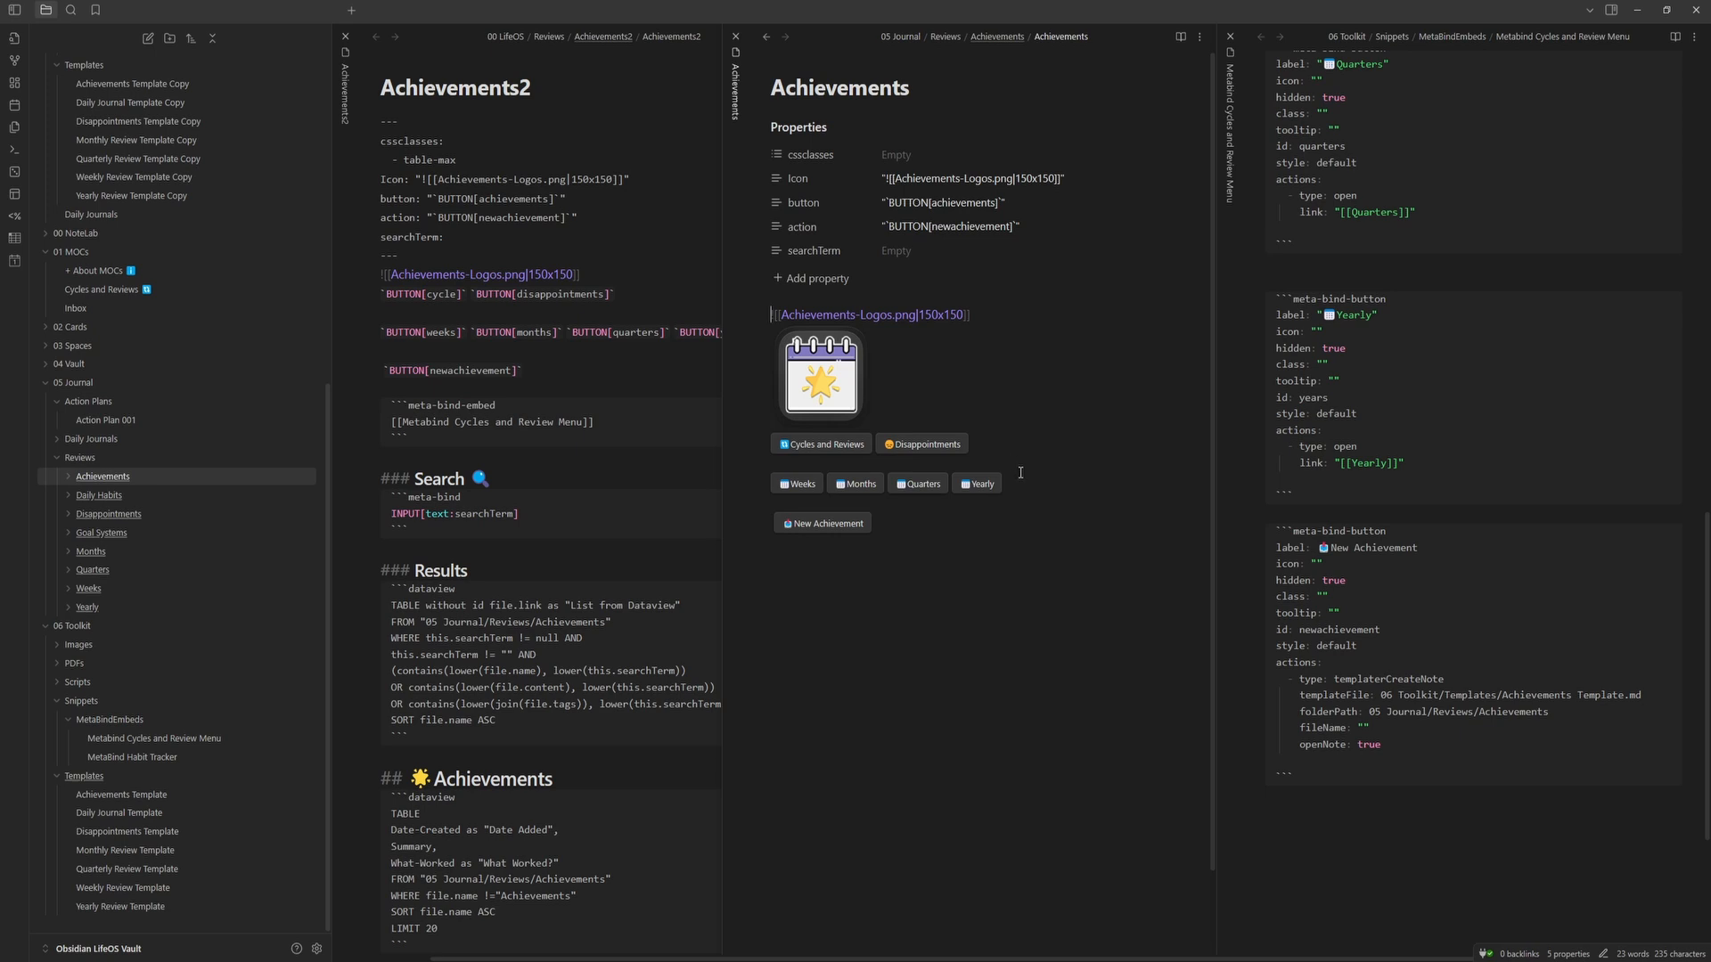
- Copy the Search and Results sections from Achievements2 into the Achievements note below the Metabind Cycles and Review Menu embed
left_click(540, 486)
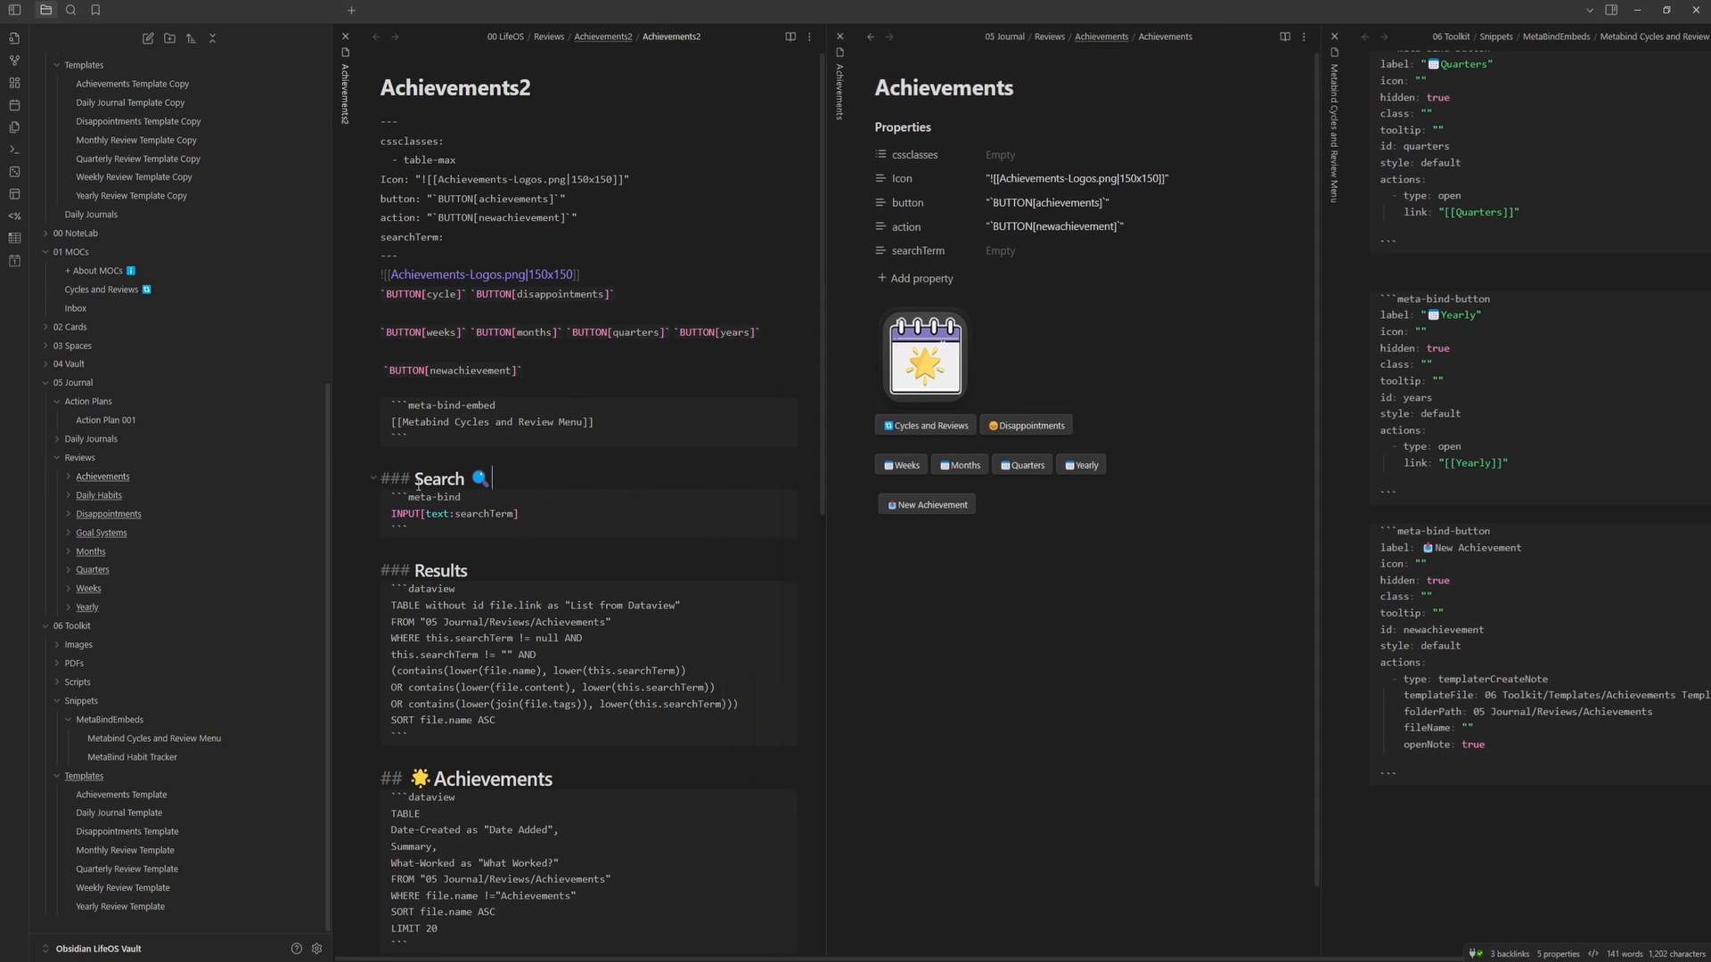
left_click_drag(384, 481, 599, 726)
key("ctrl+c")
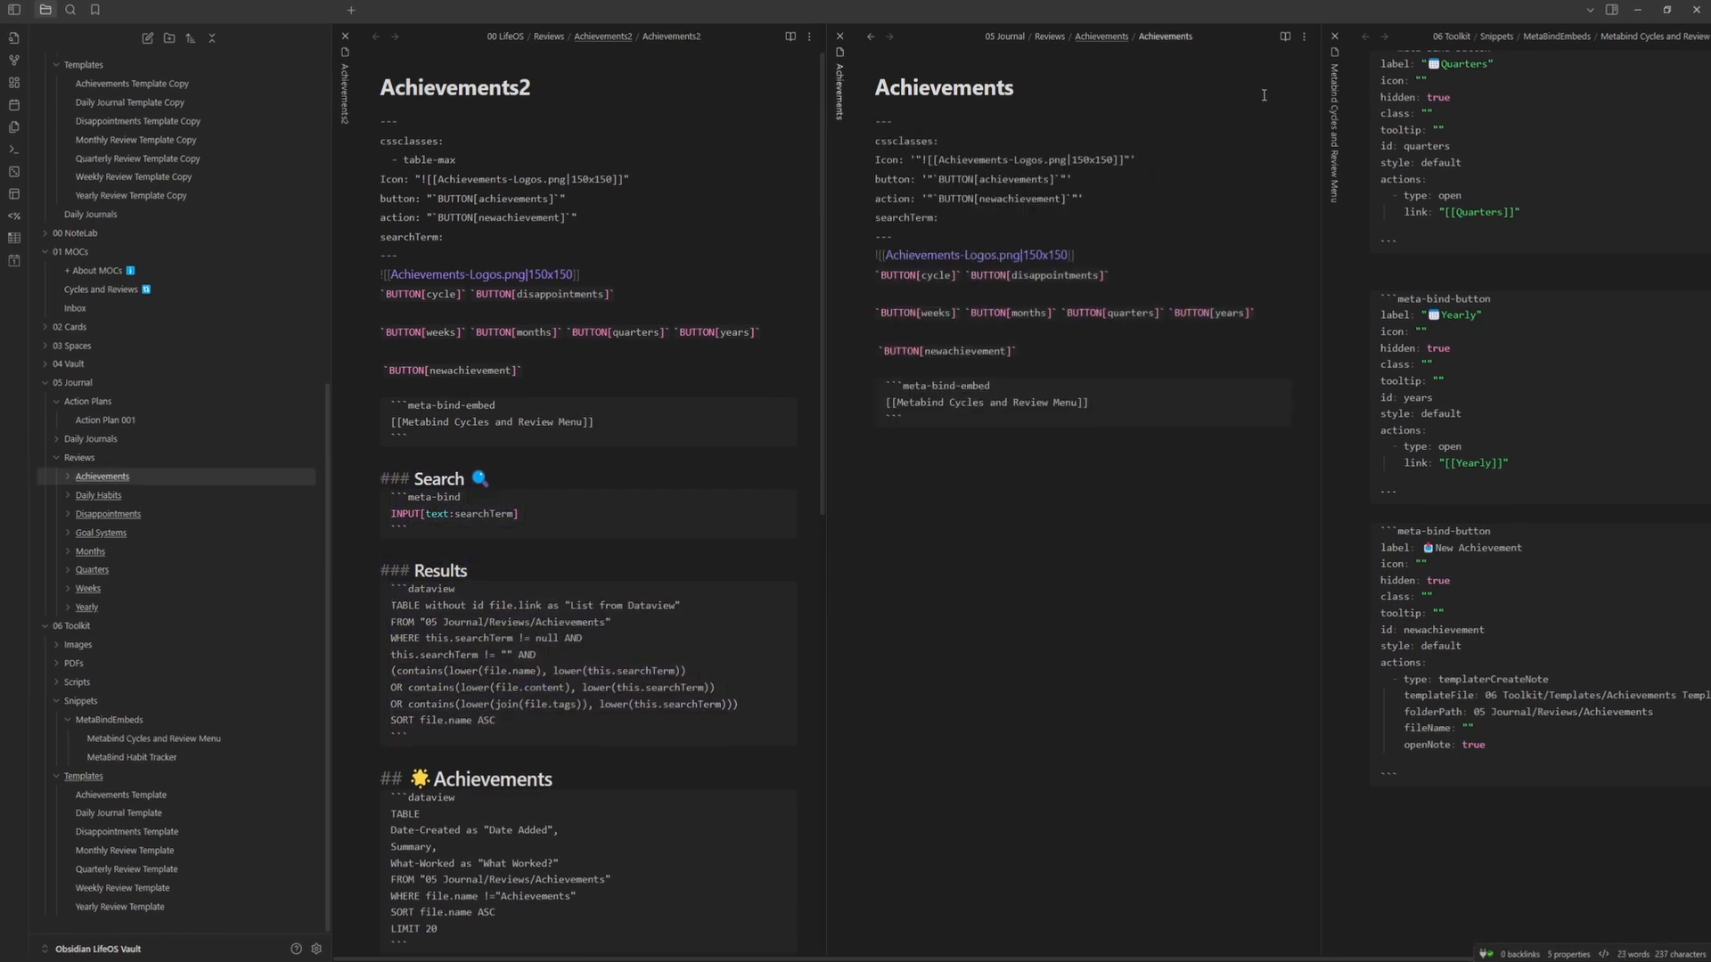
key("Return")
key("ctrl+v")
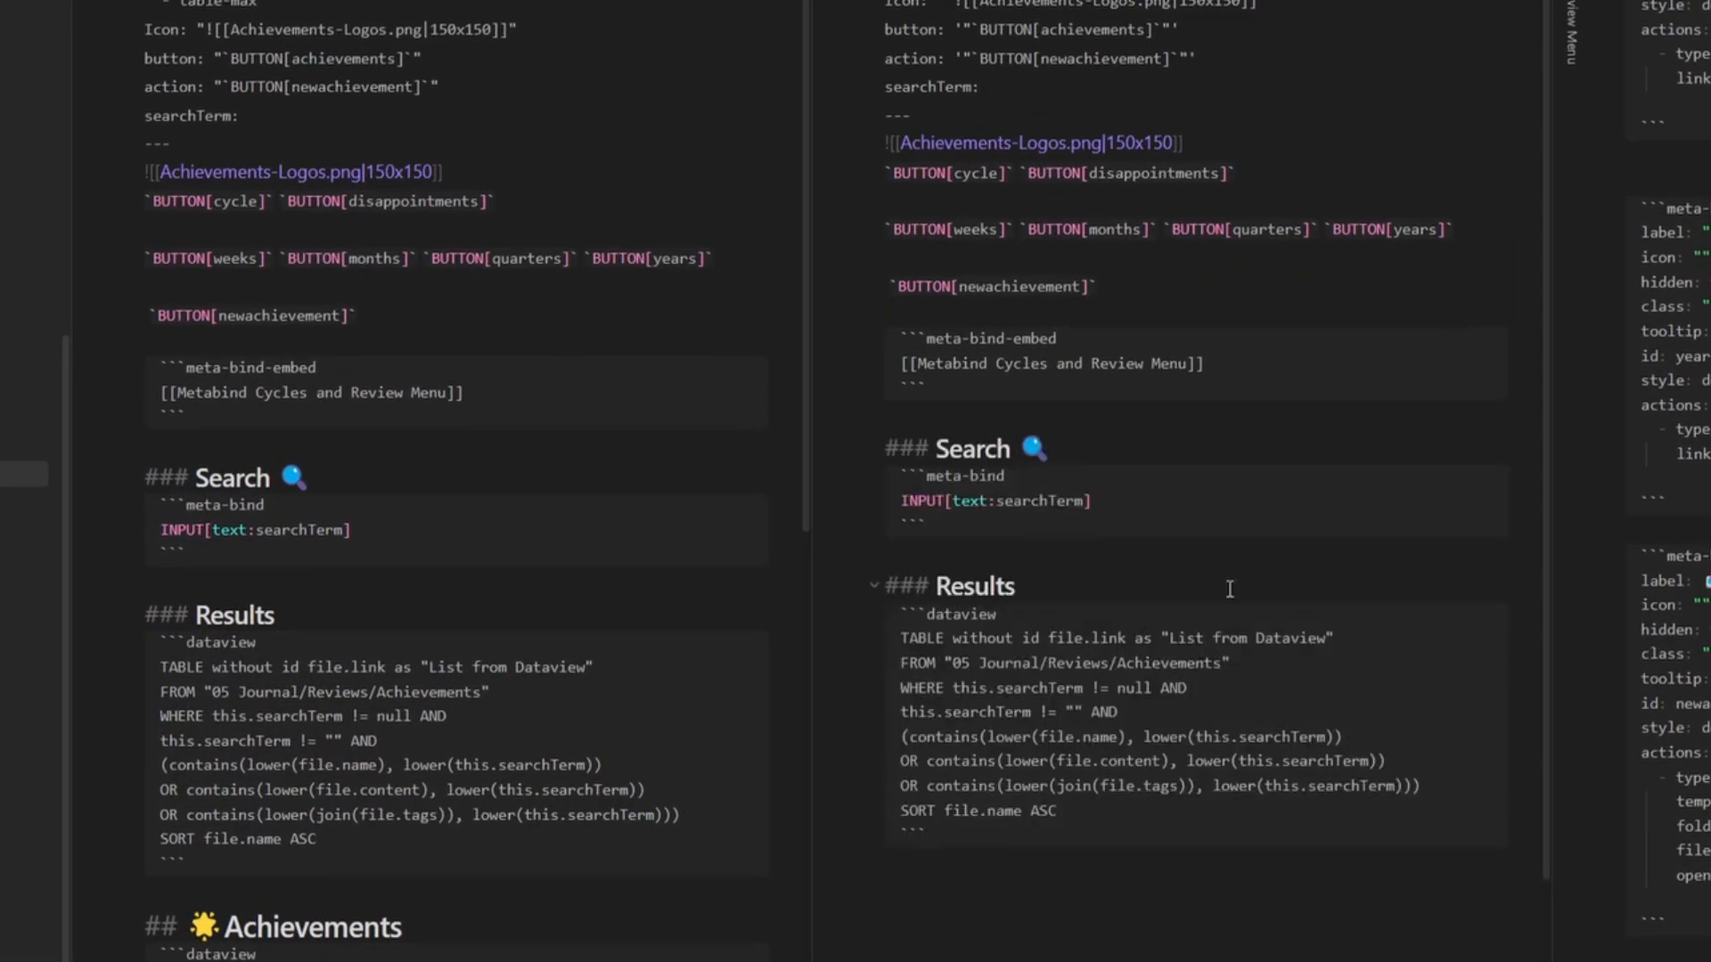
- Examine how the Results query uses searchTerm, the file fields and the Achievements folder path, and preview the rendered note
scroll(1185, 573, "down", 3)
scroll(1167, 486, "up", 2)
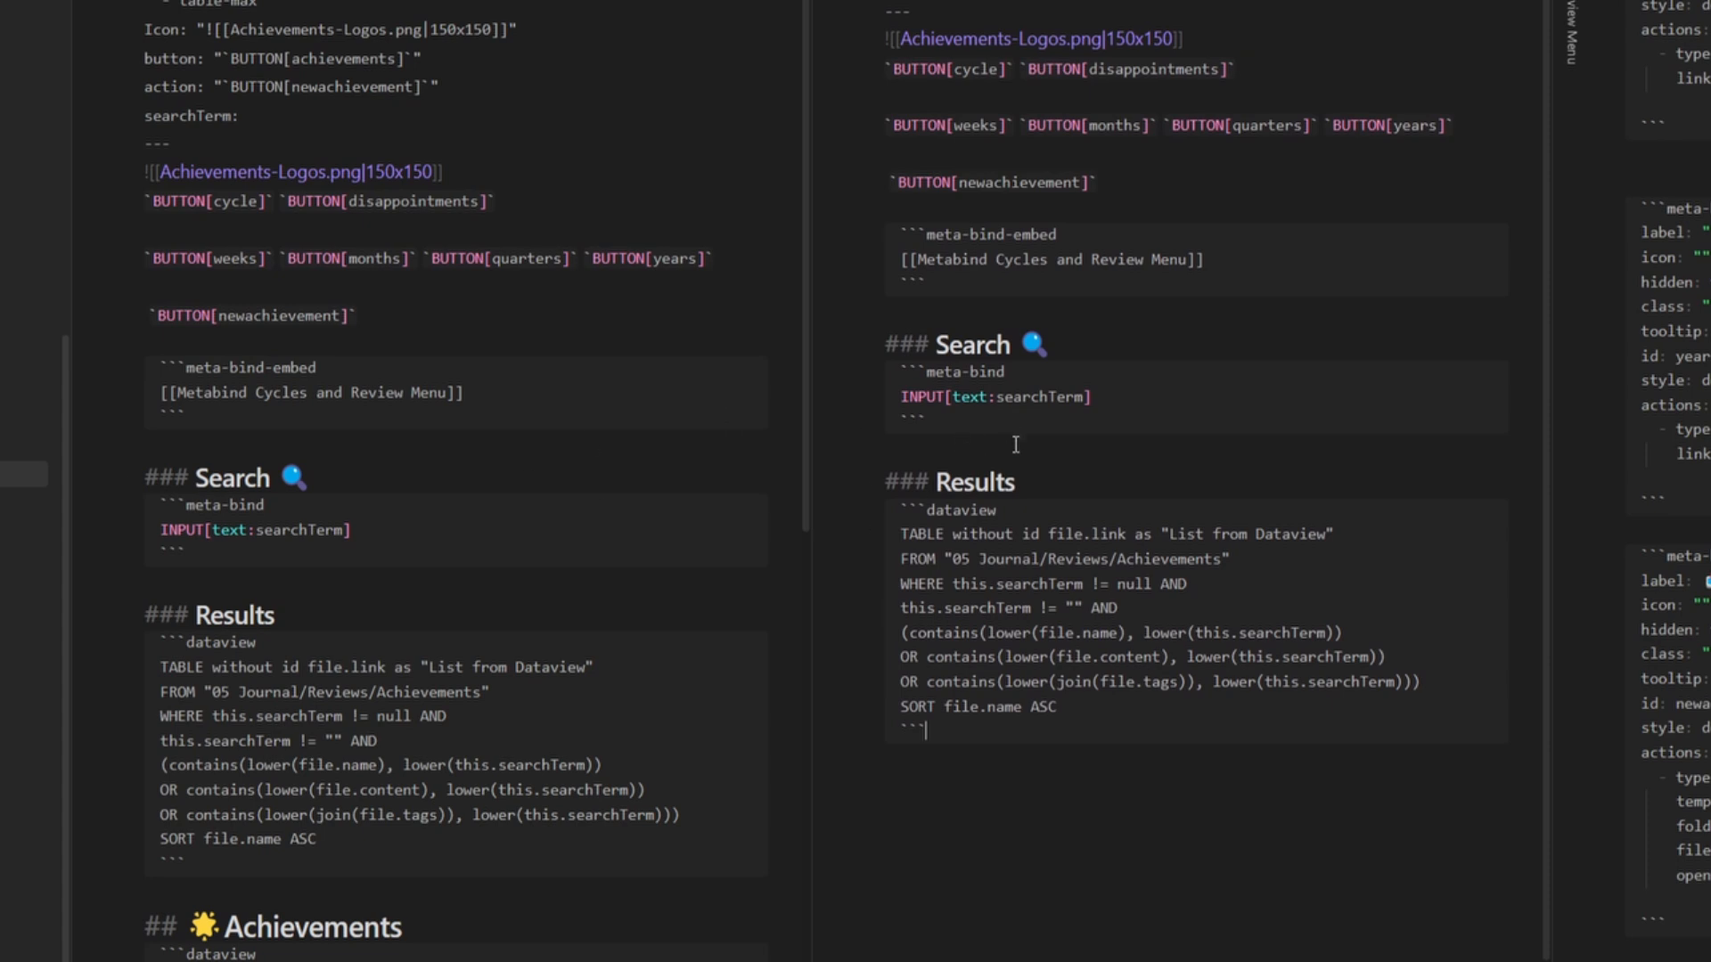
double_click(1046, 403)
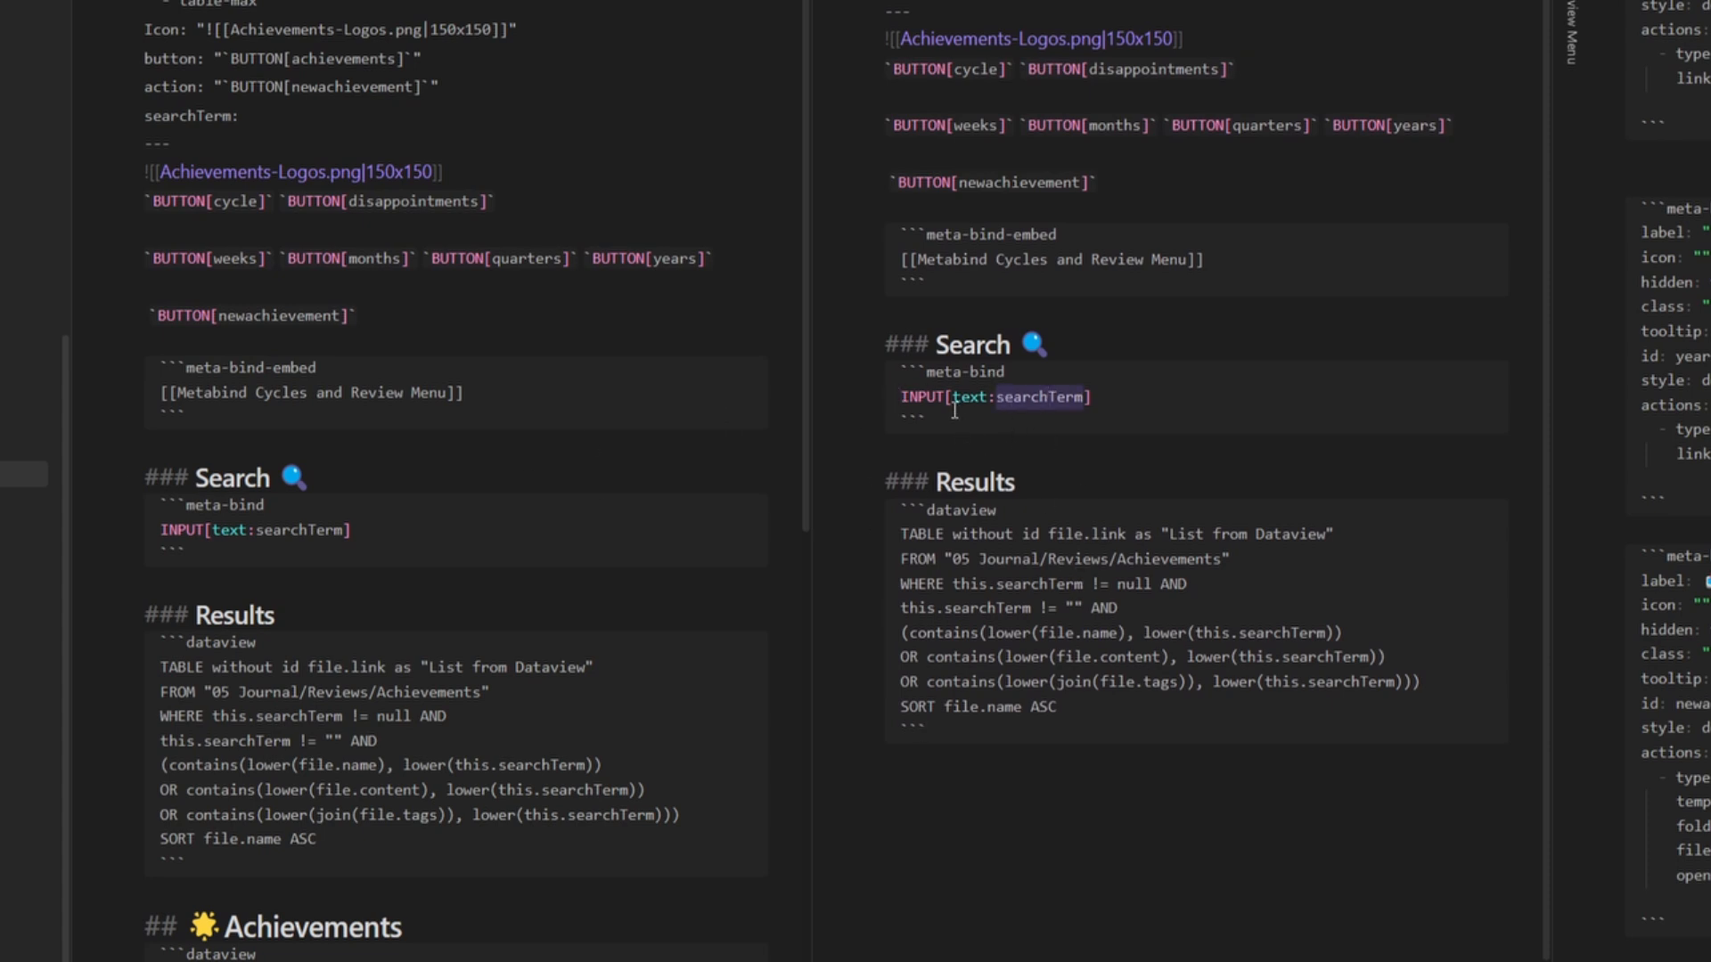
scroll(1038, 415, "up", 1)
left_click(1008, 95)
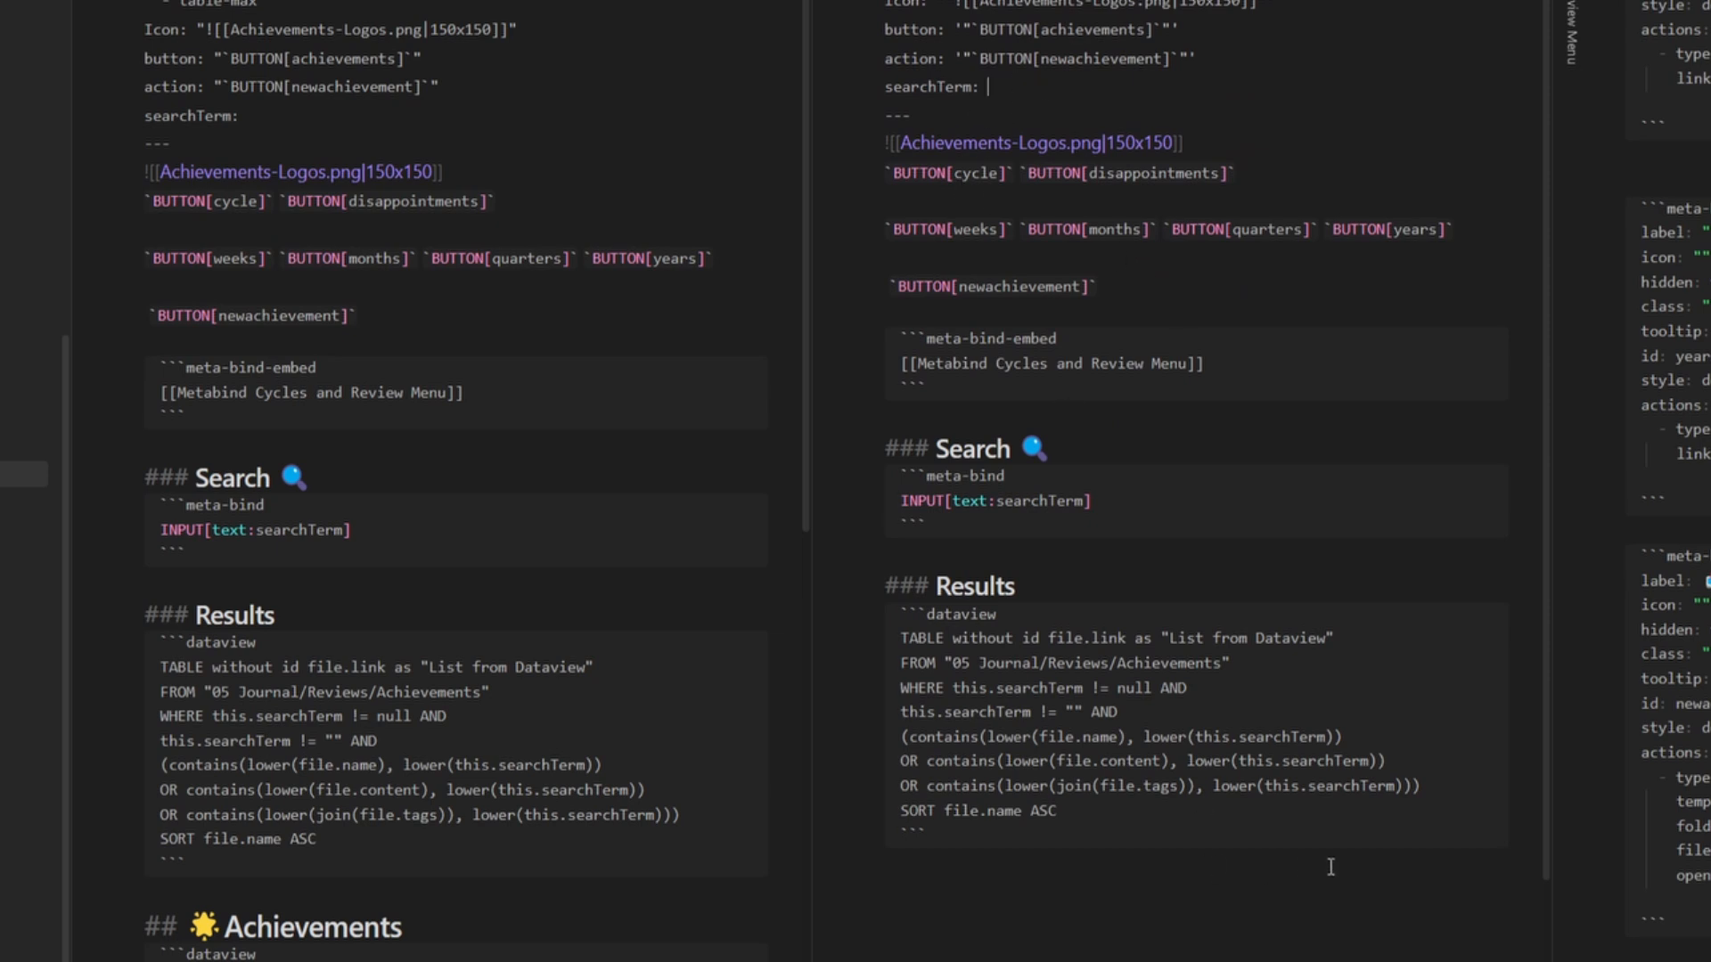
double_click(1352, 786)
double_click(1308, 760)
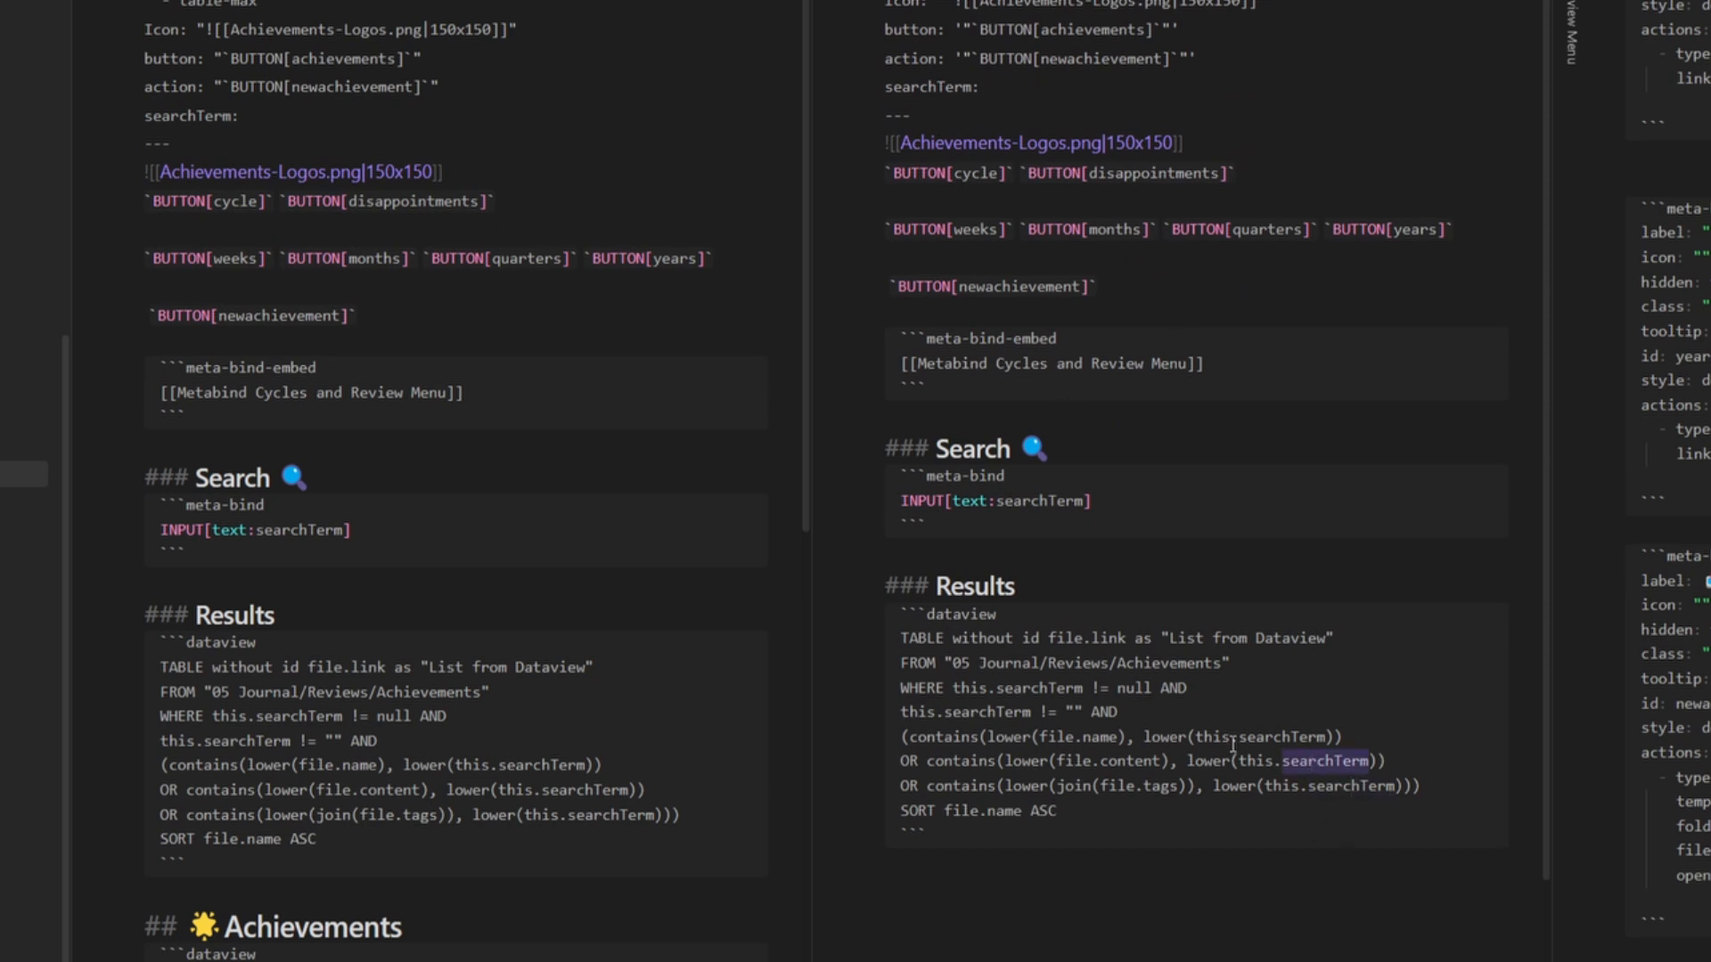
double_click(1098, 737)
double_click(1145, 761)
double_click(1159, 785)
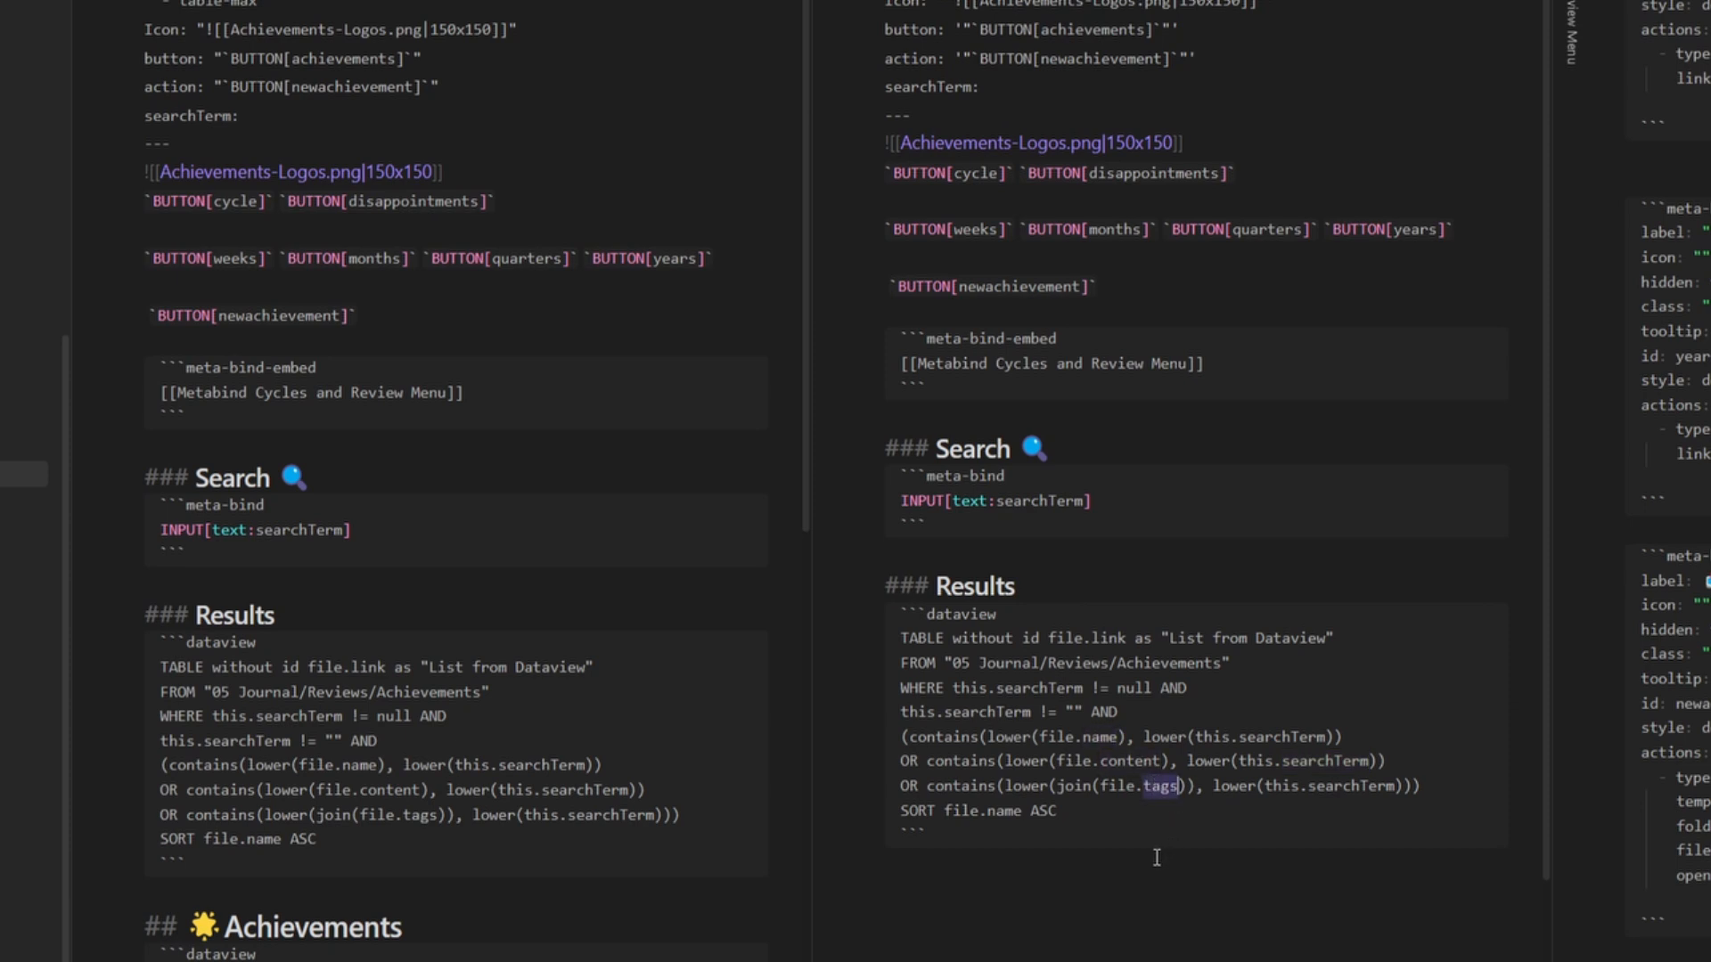
left_click_drag(1217, 664, 952, 663)
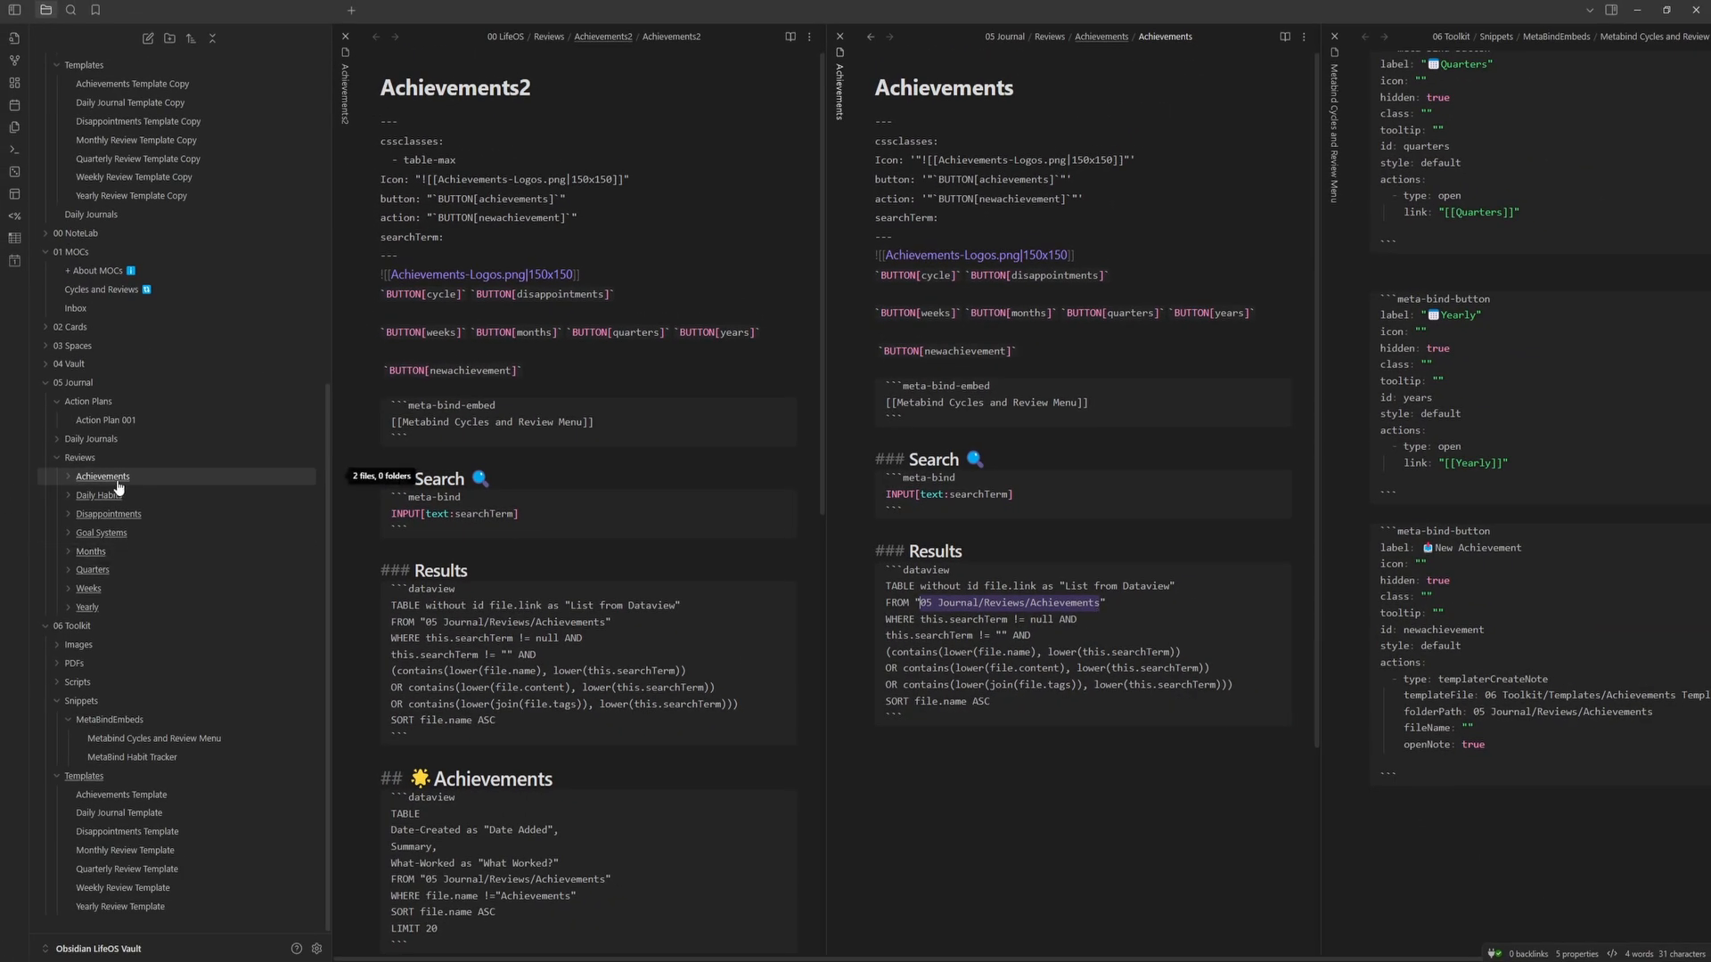
left_click_drag(1189, 702, 1189, 713)
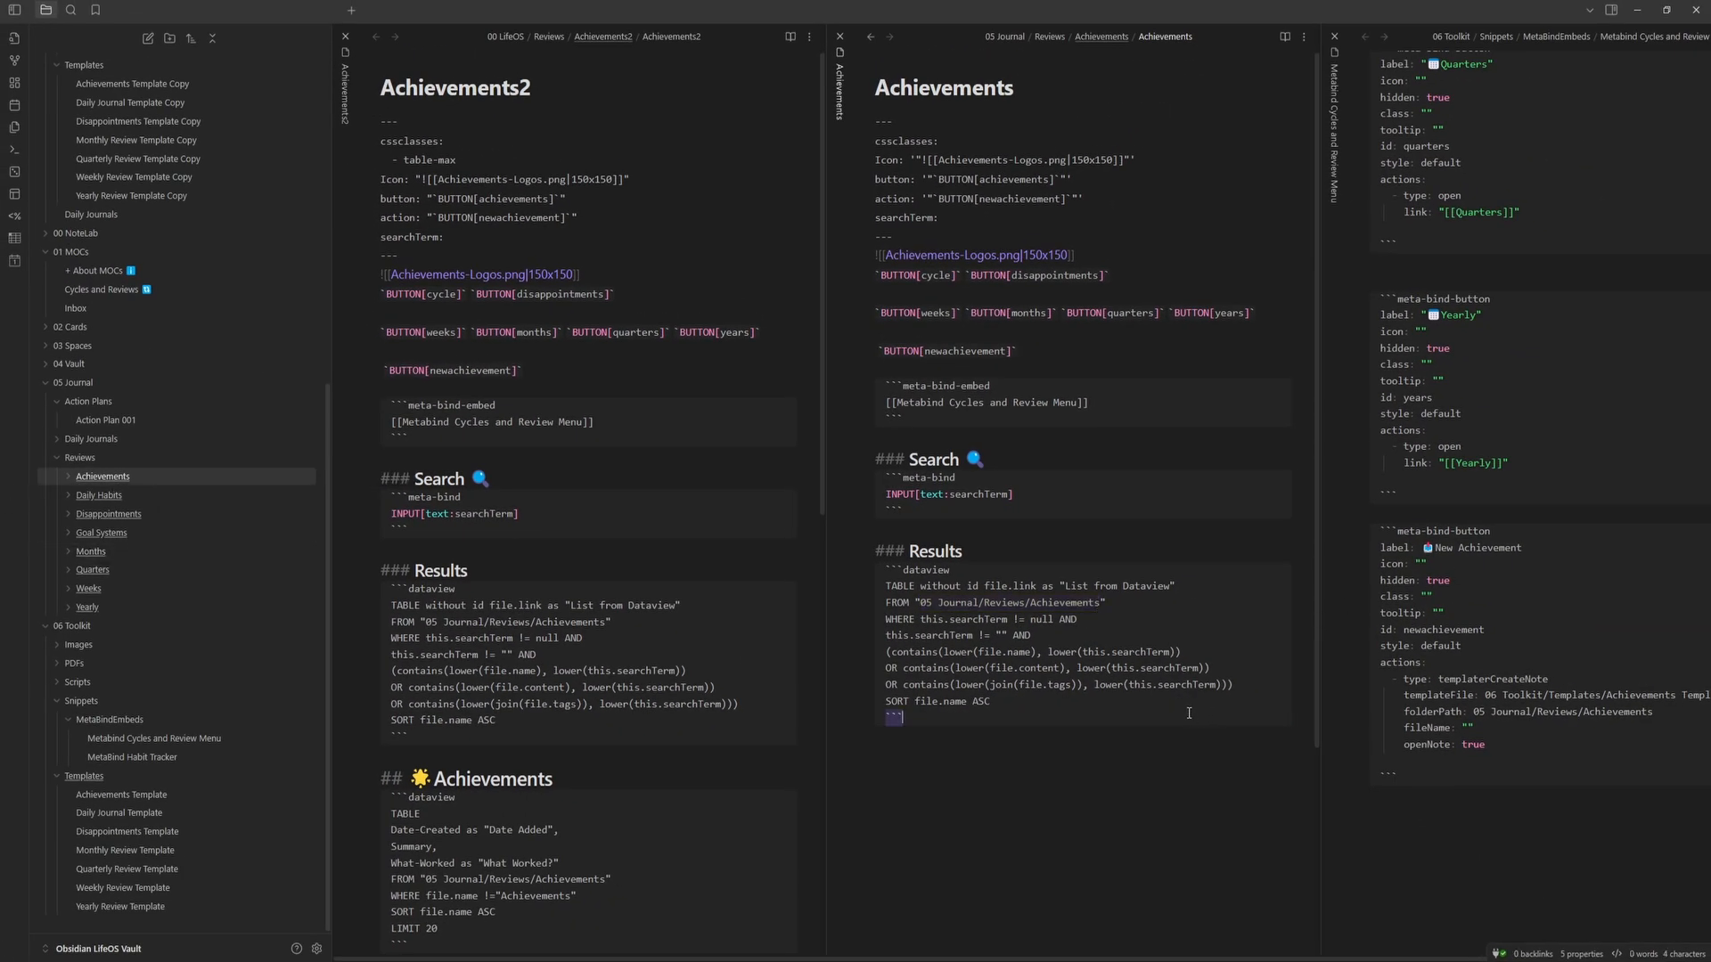
left_click(1283, 37)
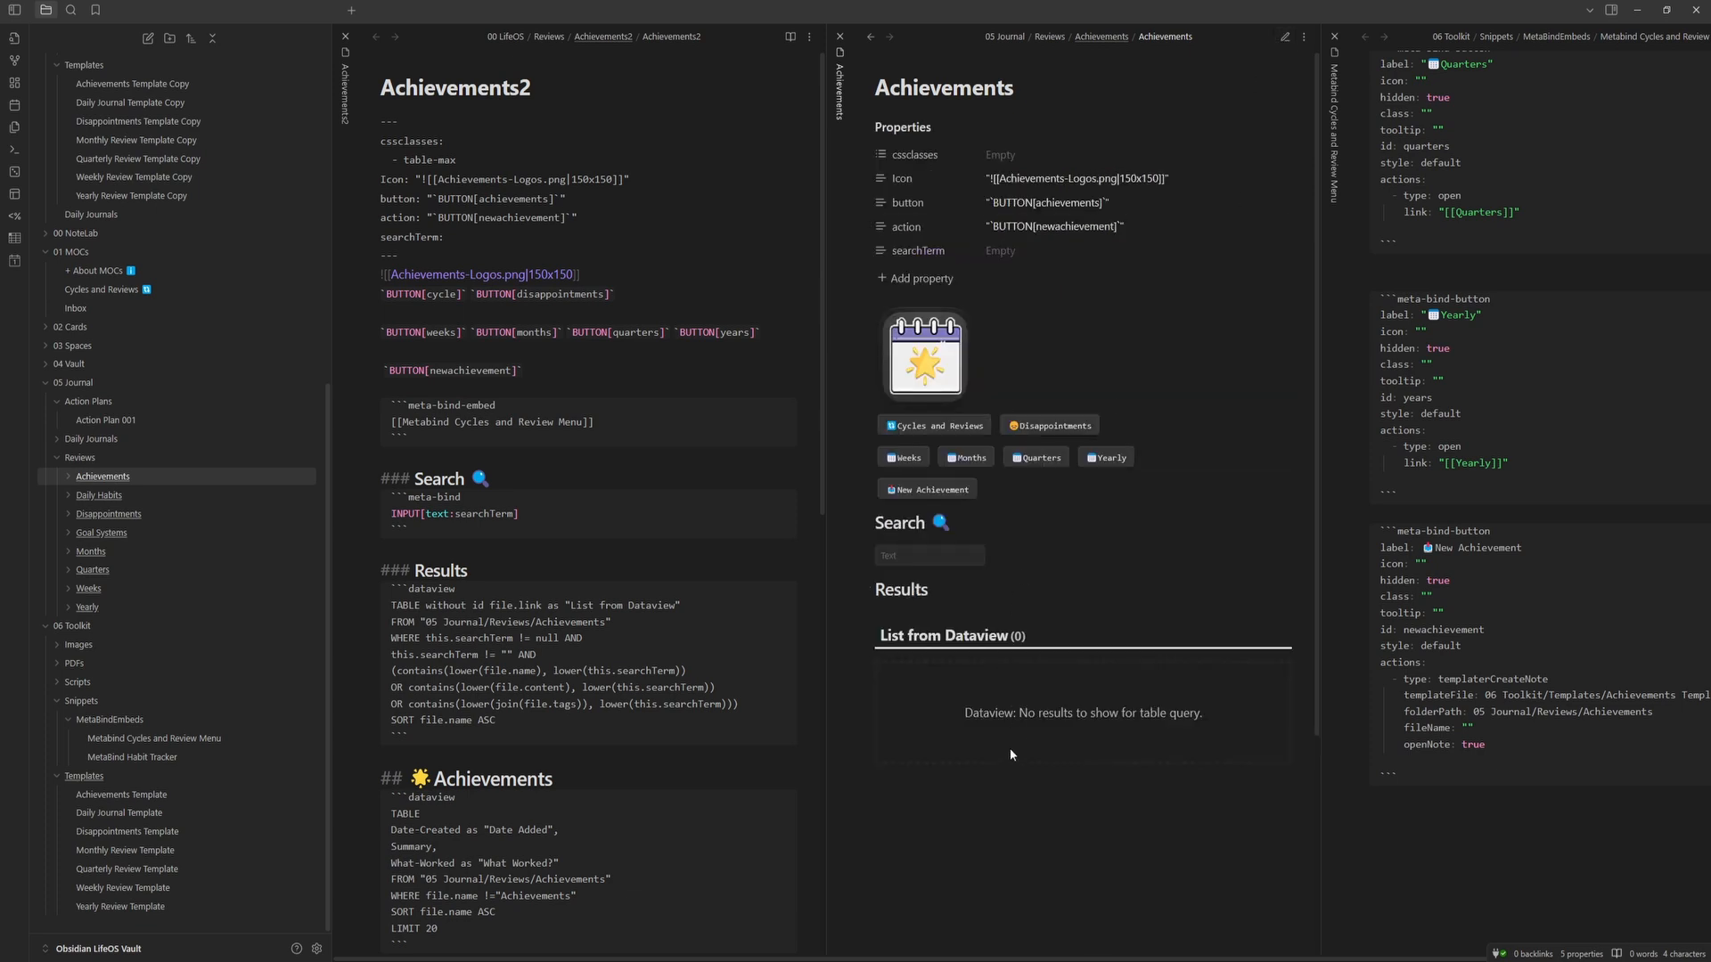
left_click(1284, 37)
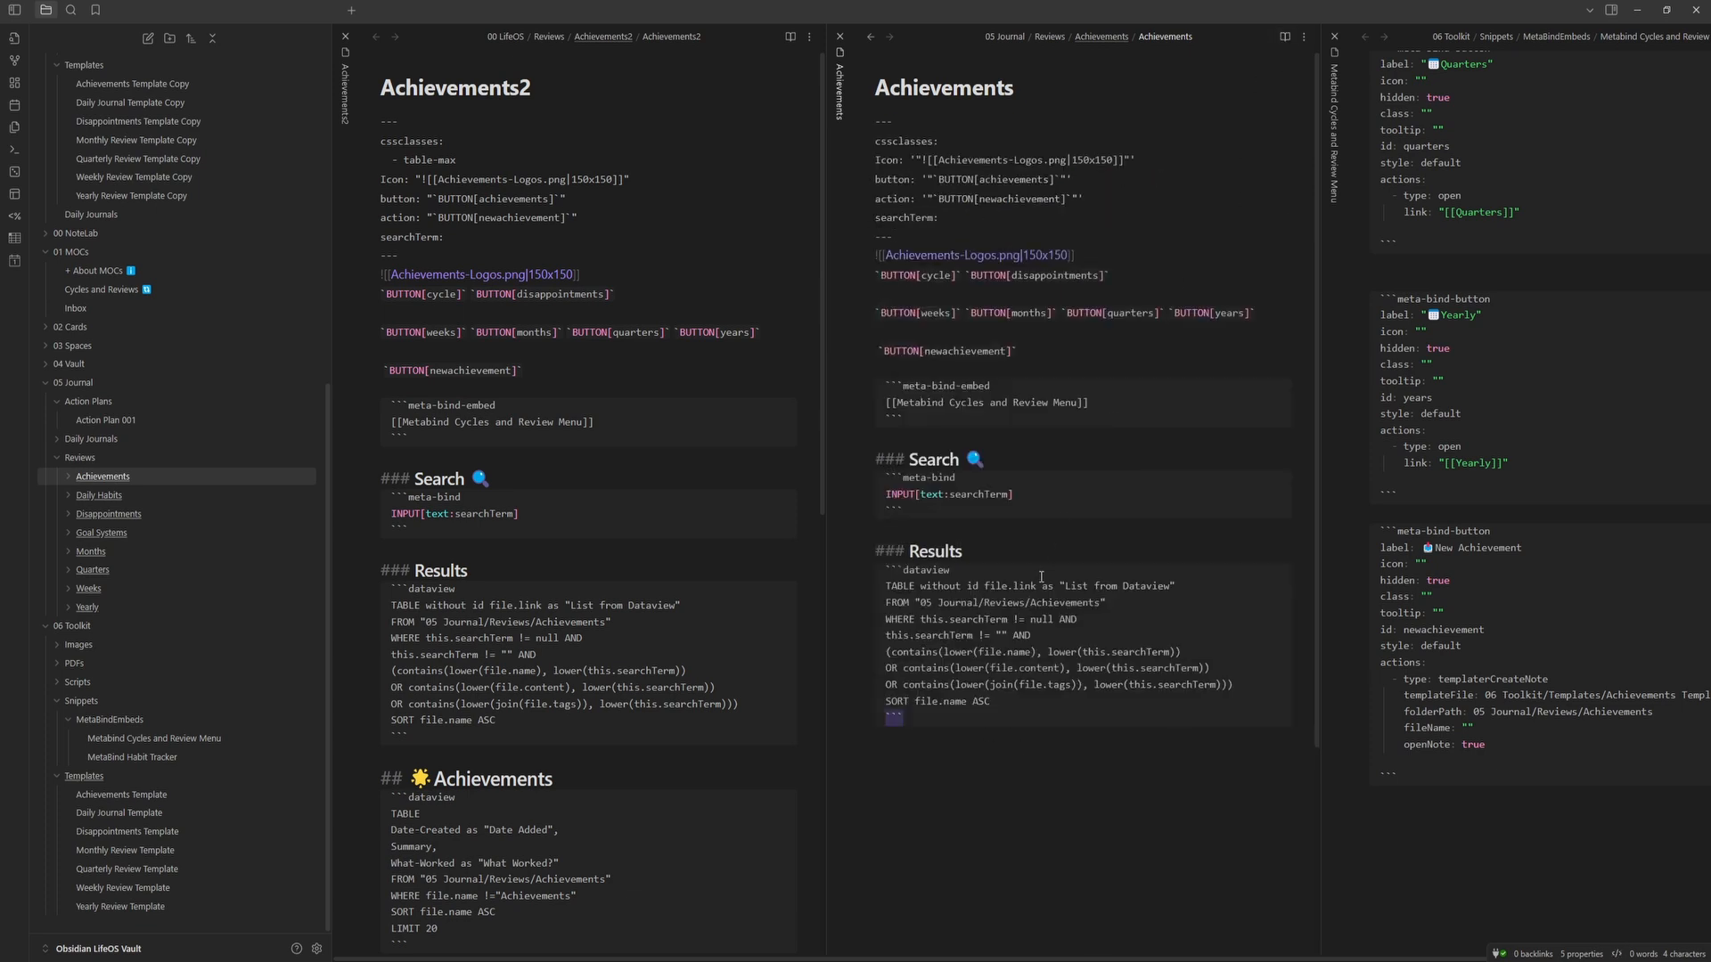
- Add the 🌟 Achievements section with its Dataview table from Achievements2 below the Results query in the Achievements note
left_click(1026, 663)
scroll(638, 686, "down", 3)
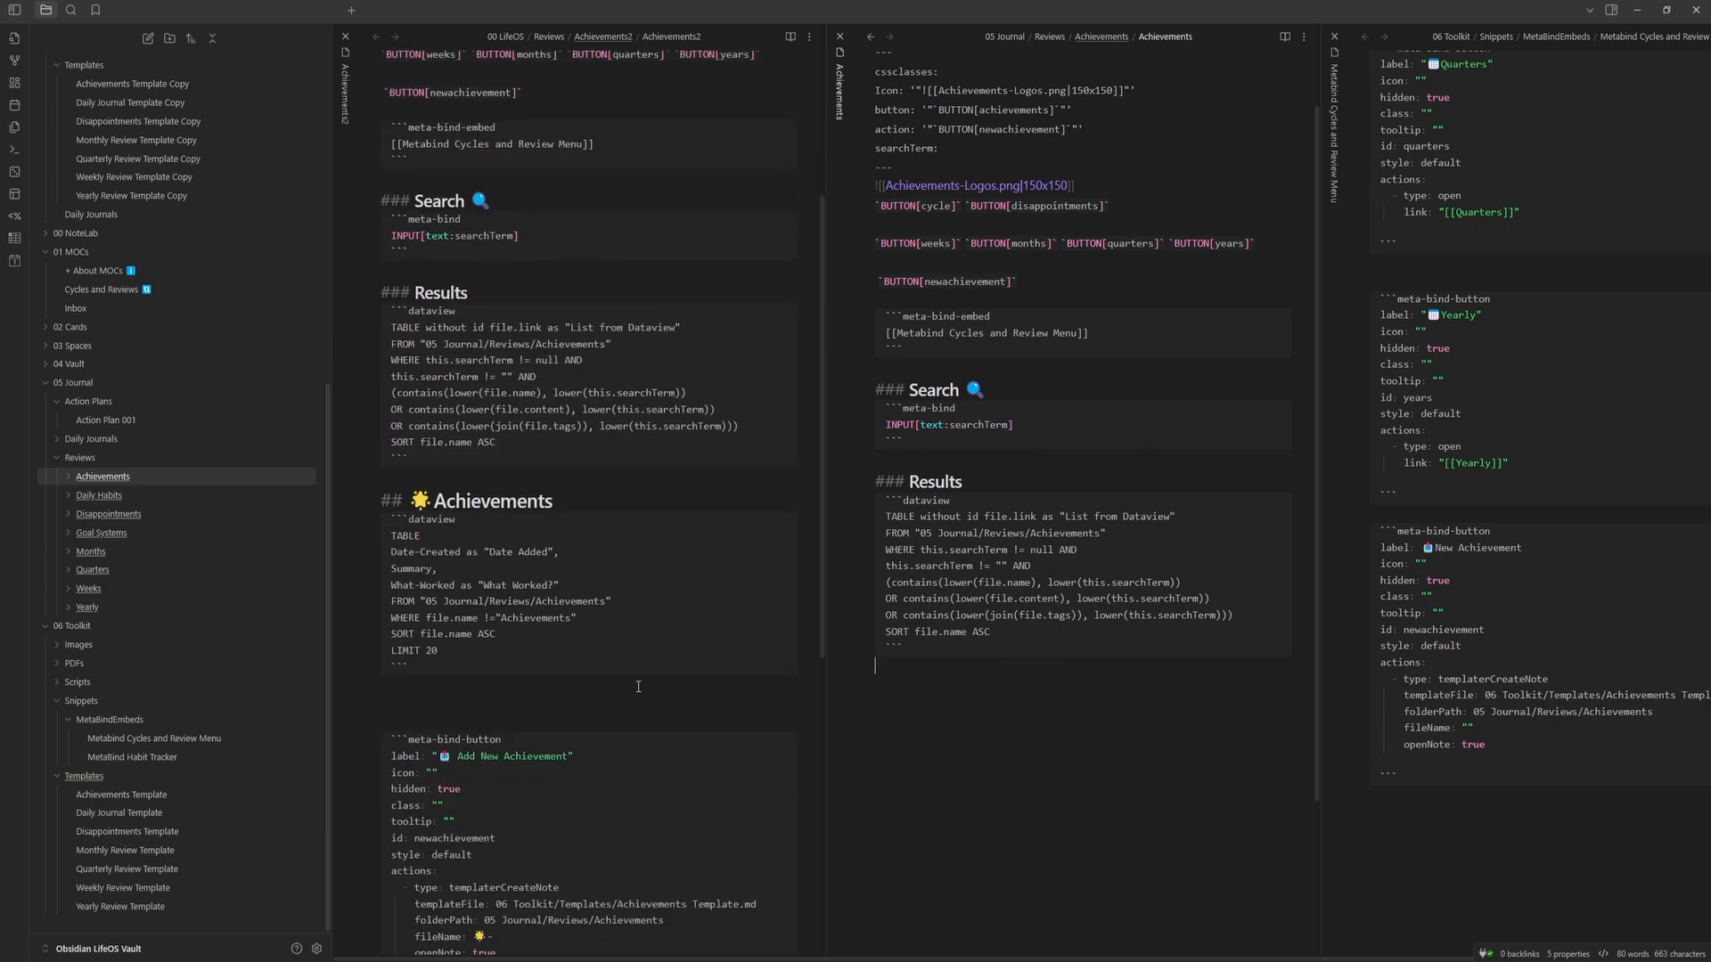
type("## 🌟 Achievements ```dataview TABLE Date-Created as \"Date Added\", Summary, What-Worked as \"What Worked?\" FROM \"05 Journal/Reviews/Achievements\" WHERE file.name !=\"Achievements\" SORT file.name ASC LIMIT 20 ```")
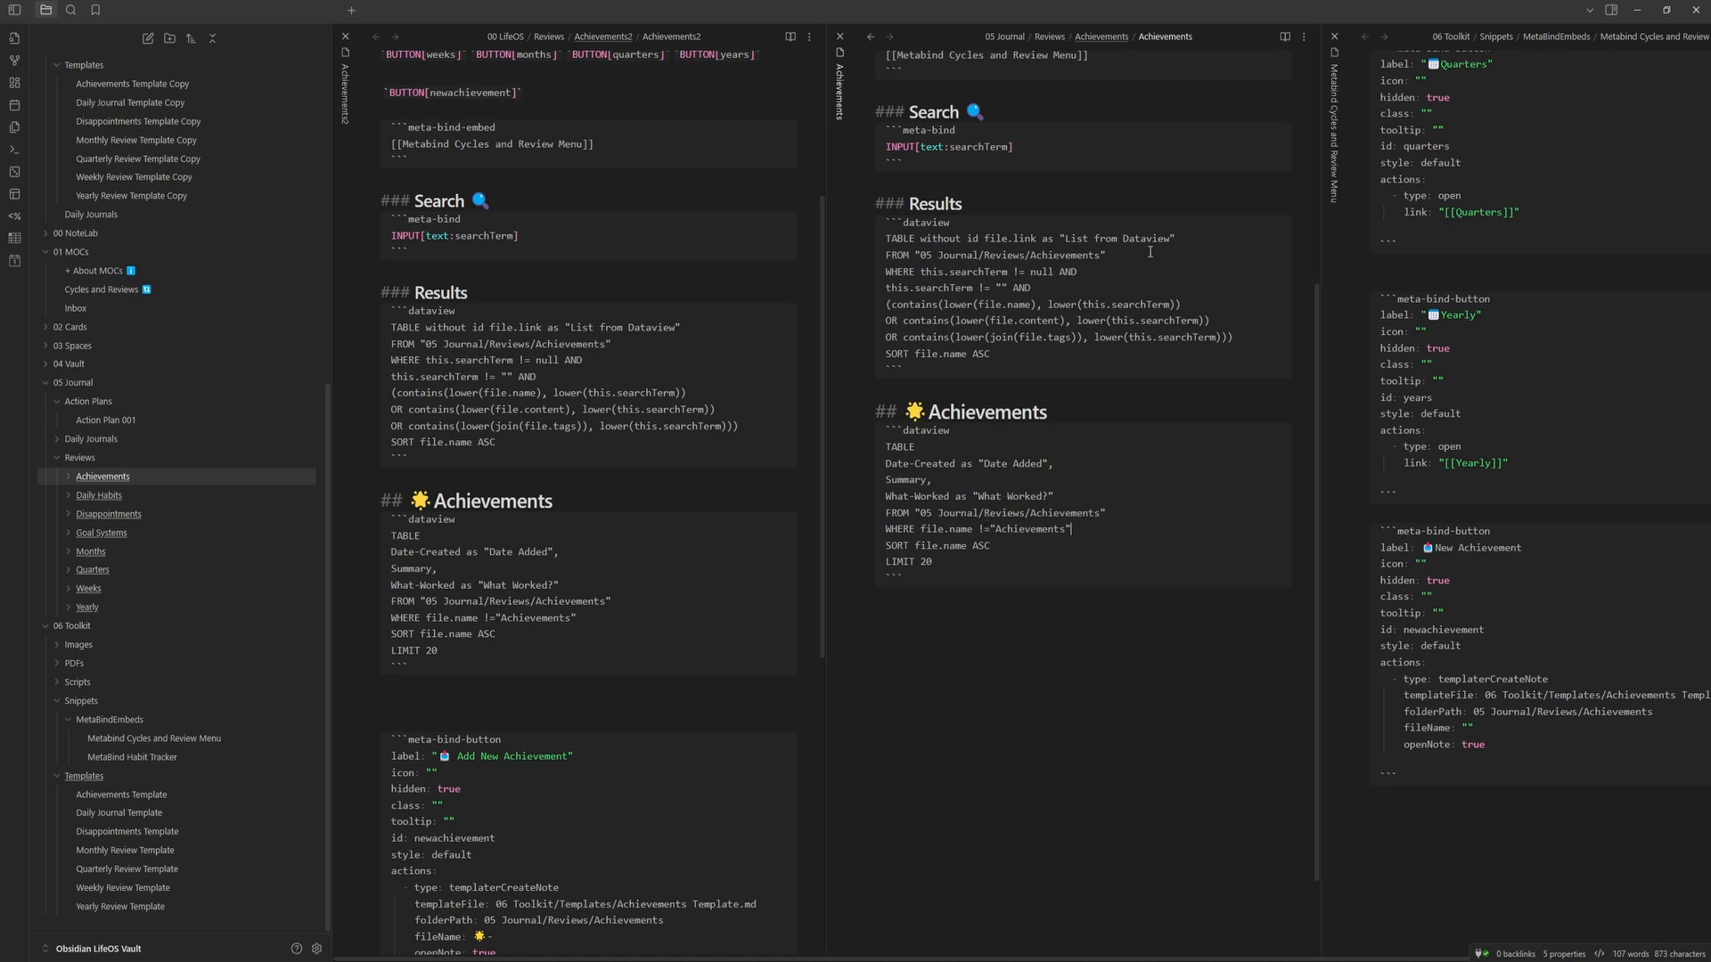
- Preview the Achievements note with its new table, and search the achievements for "created"
left_click(1285, 38)
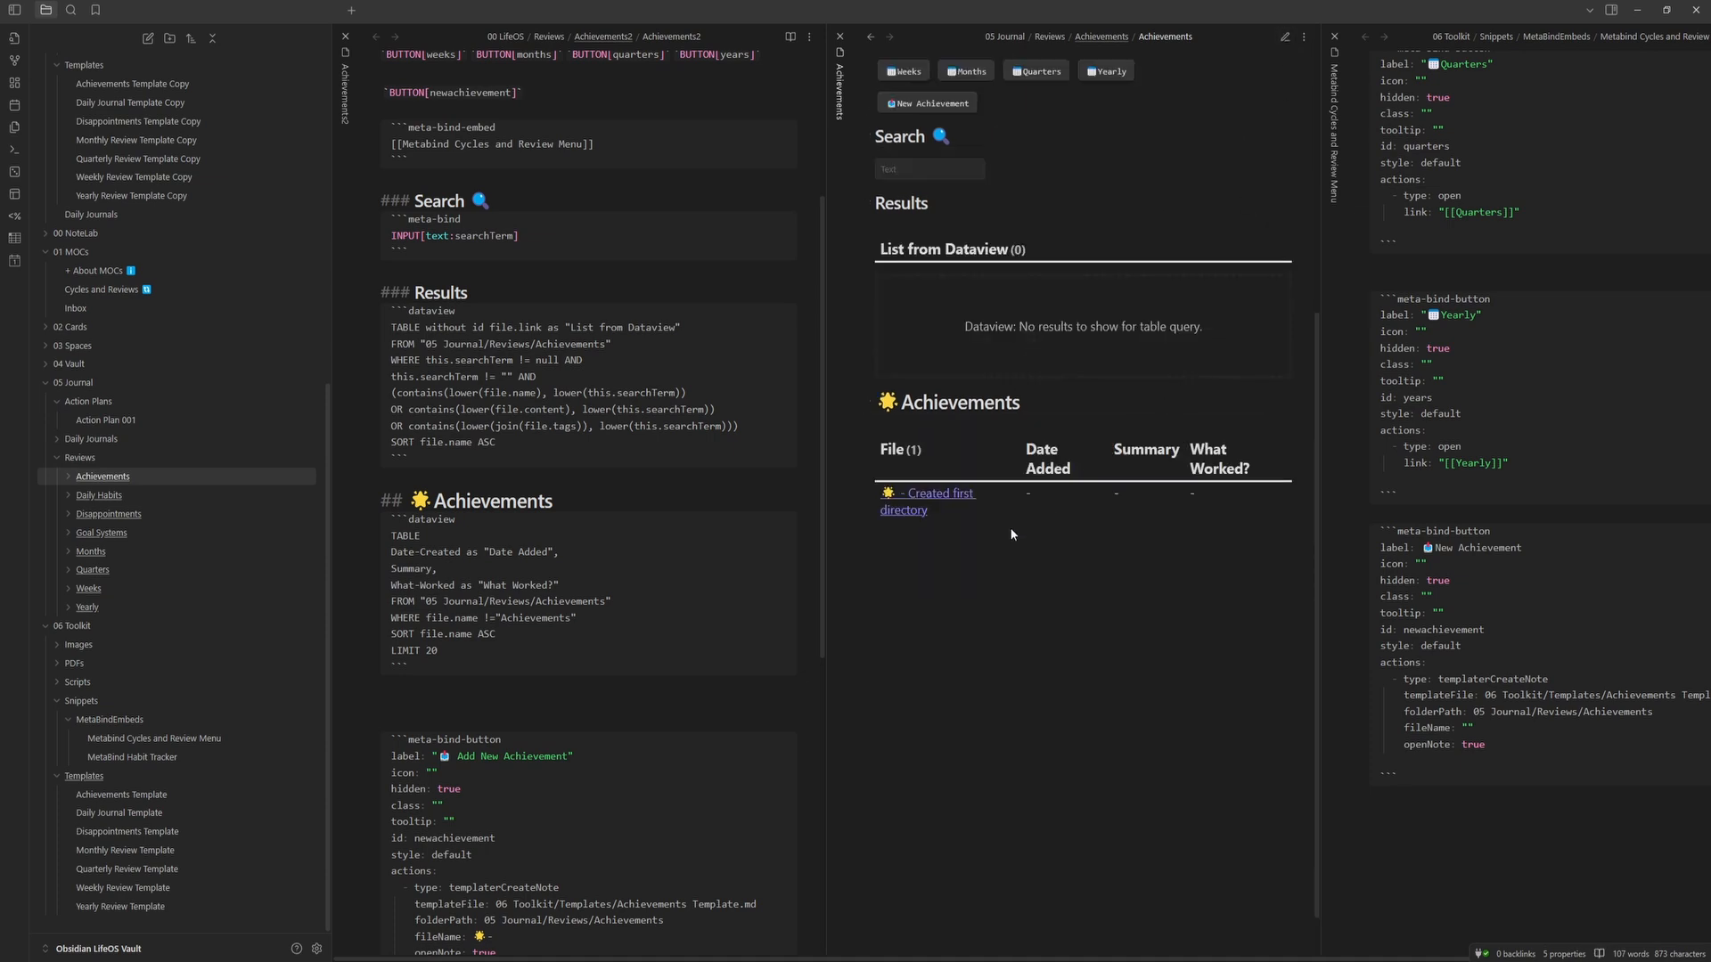
scroll(1026, 570, "up", 3)
mouse_move(935, 718)
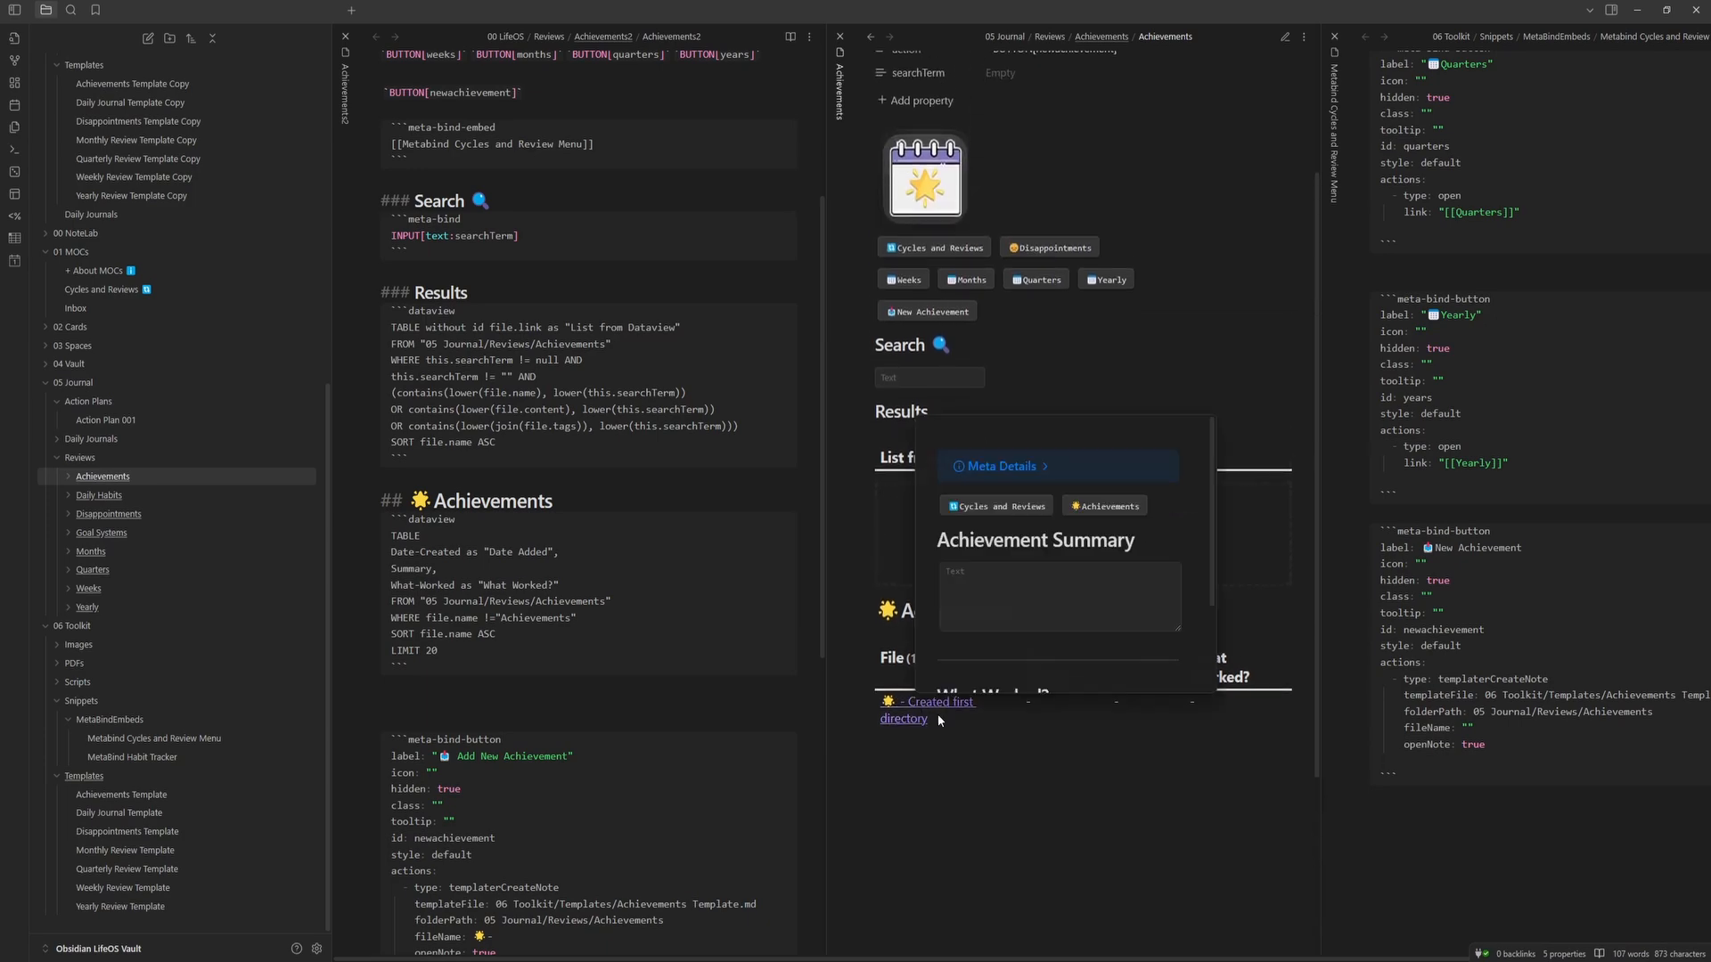
left_click(929, 378)
type("created")
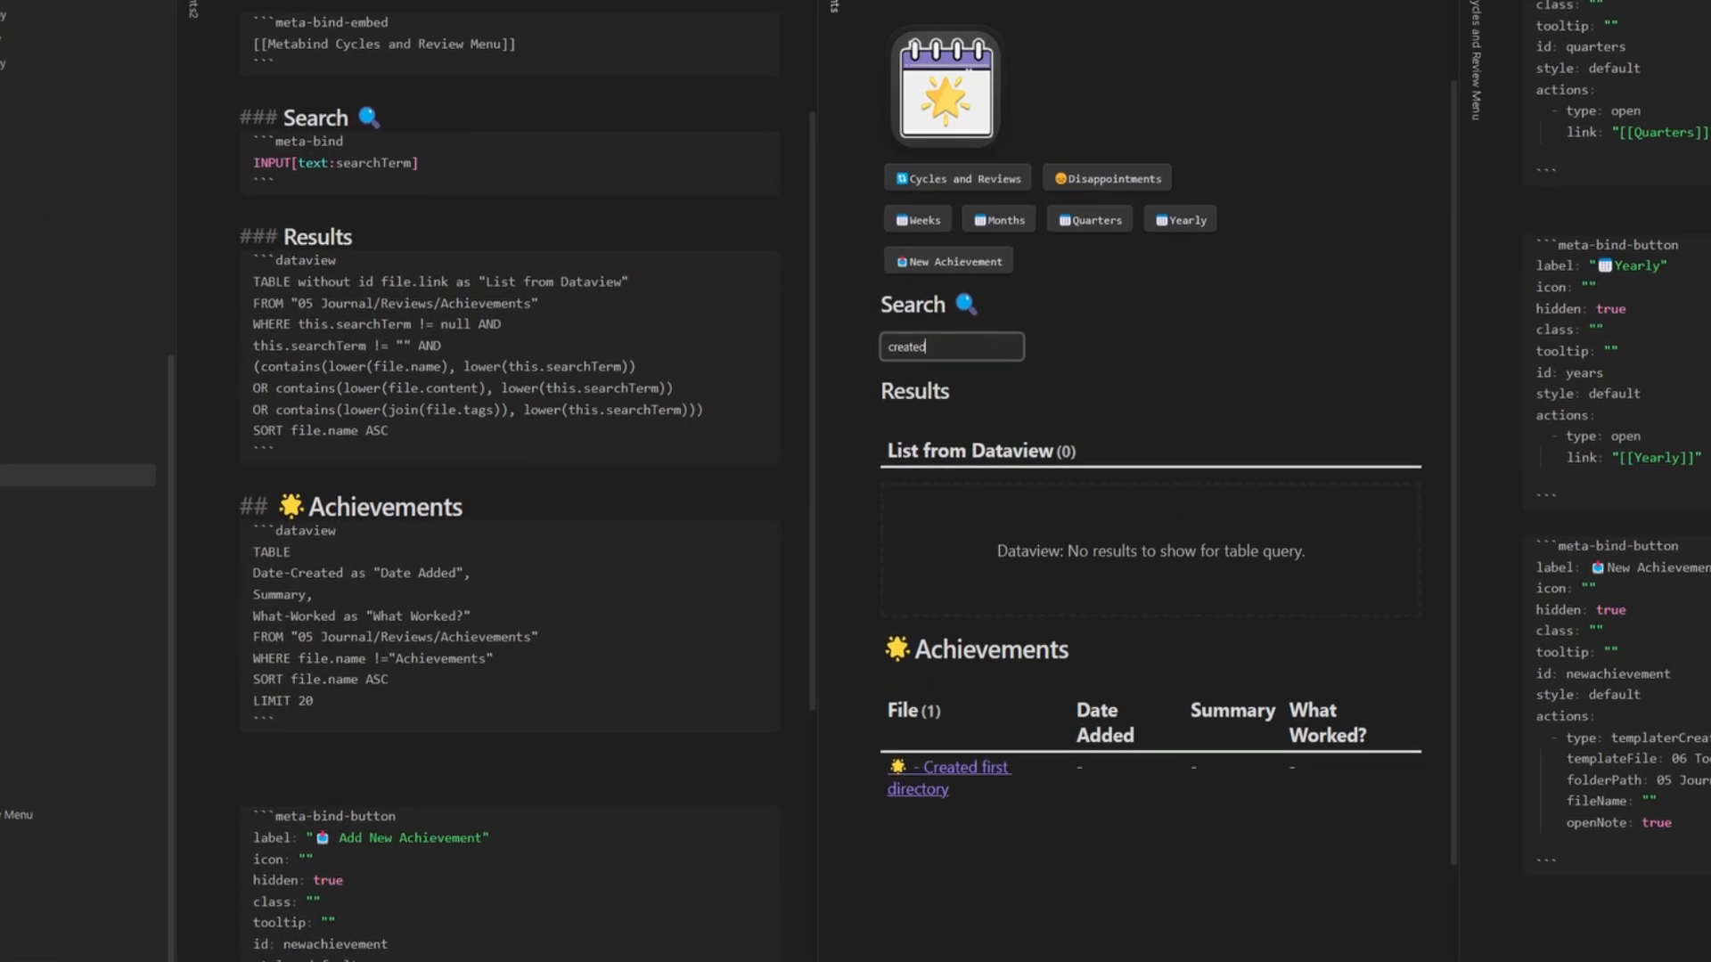
- Clear the search term in the Achievements note
scroll(932, 657, "up", 2)
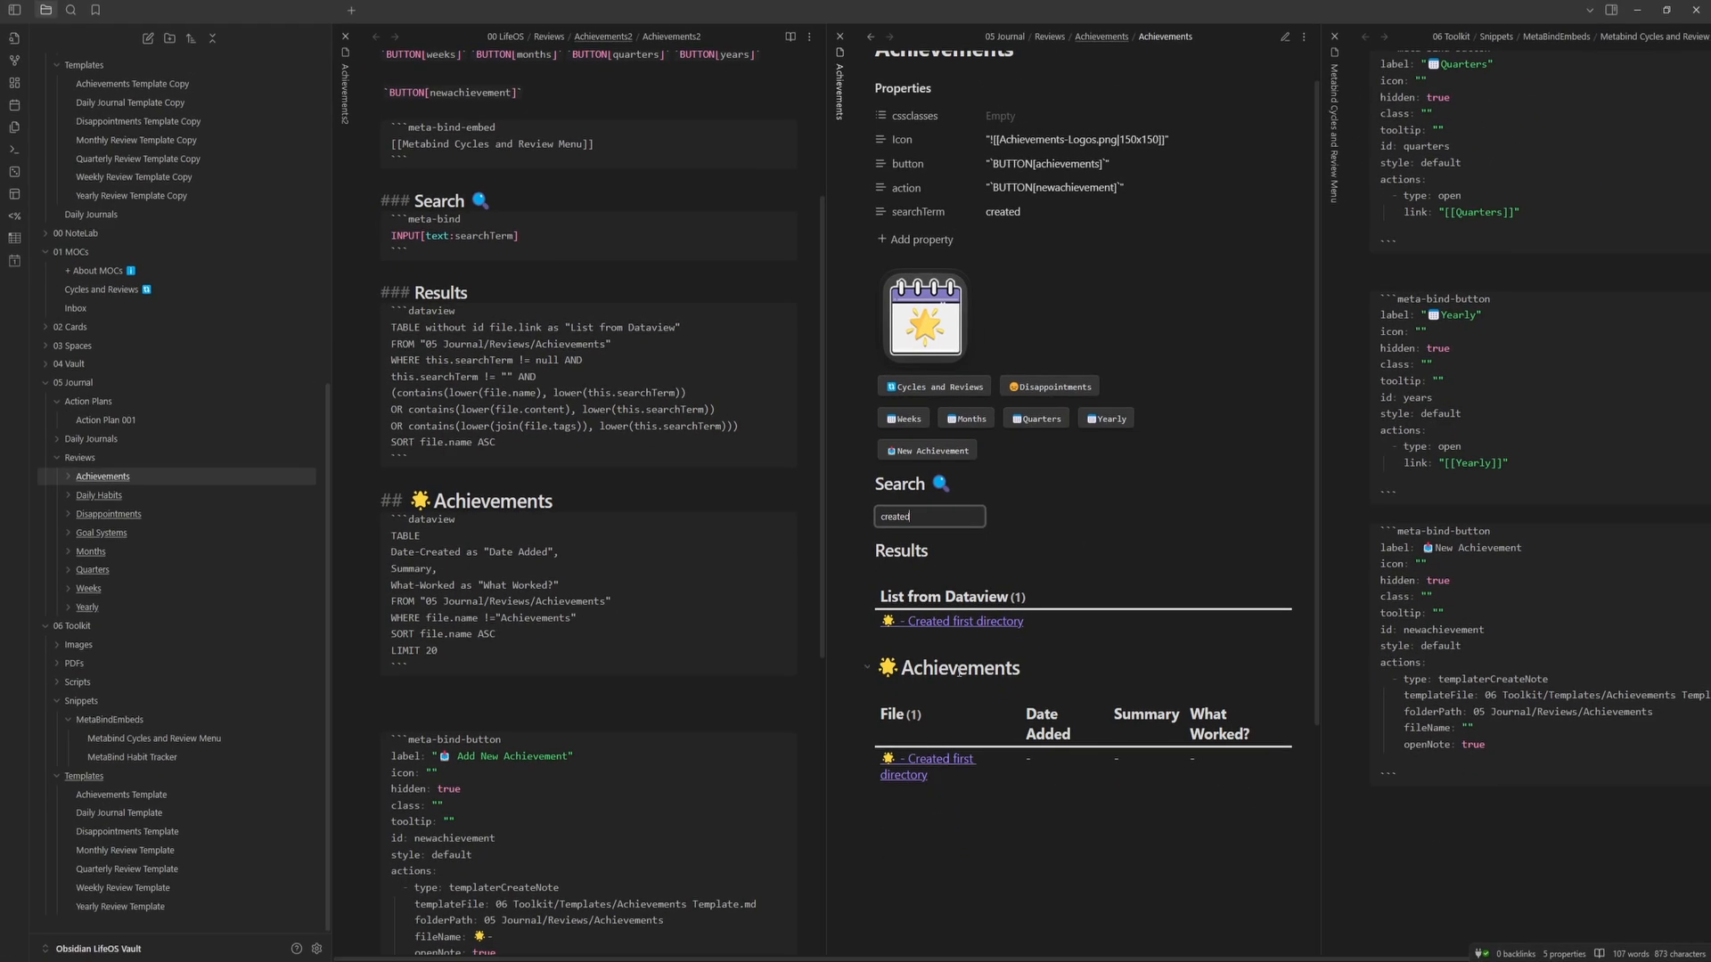
double_click(922, 518)
key("BackSpace")
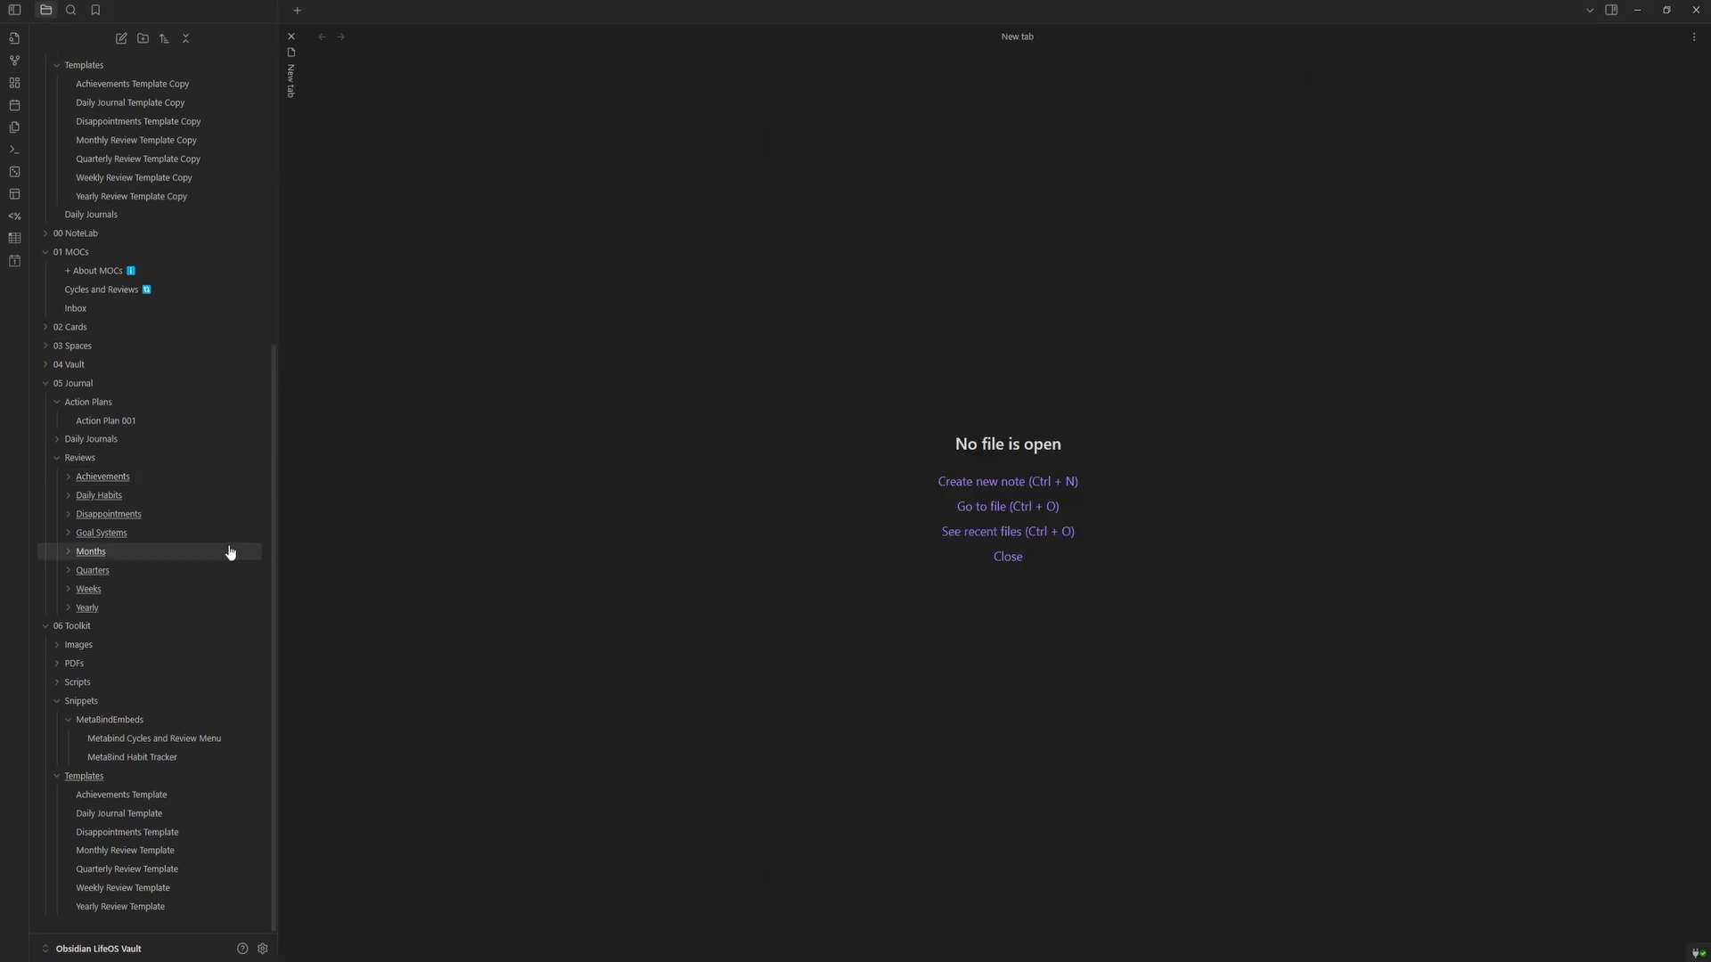
- Open the Achievements note with its properties collapsed, and open Disappointments copy beside it
left_click(109, 517)
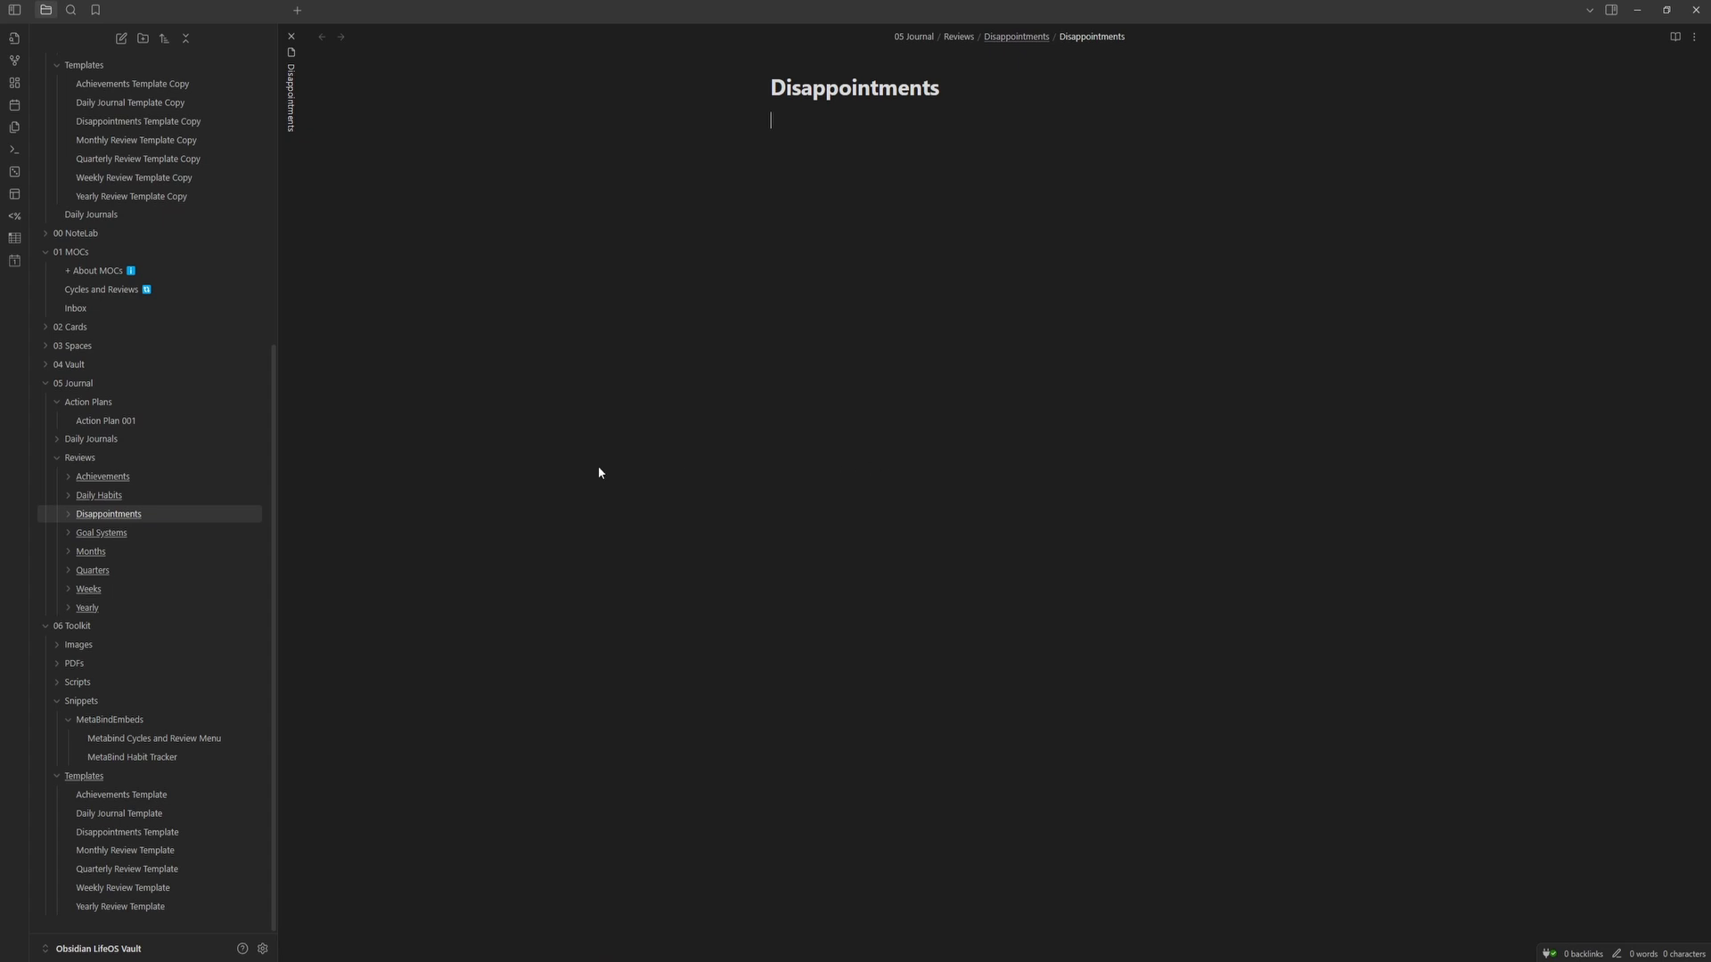
left_click(102, 478)
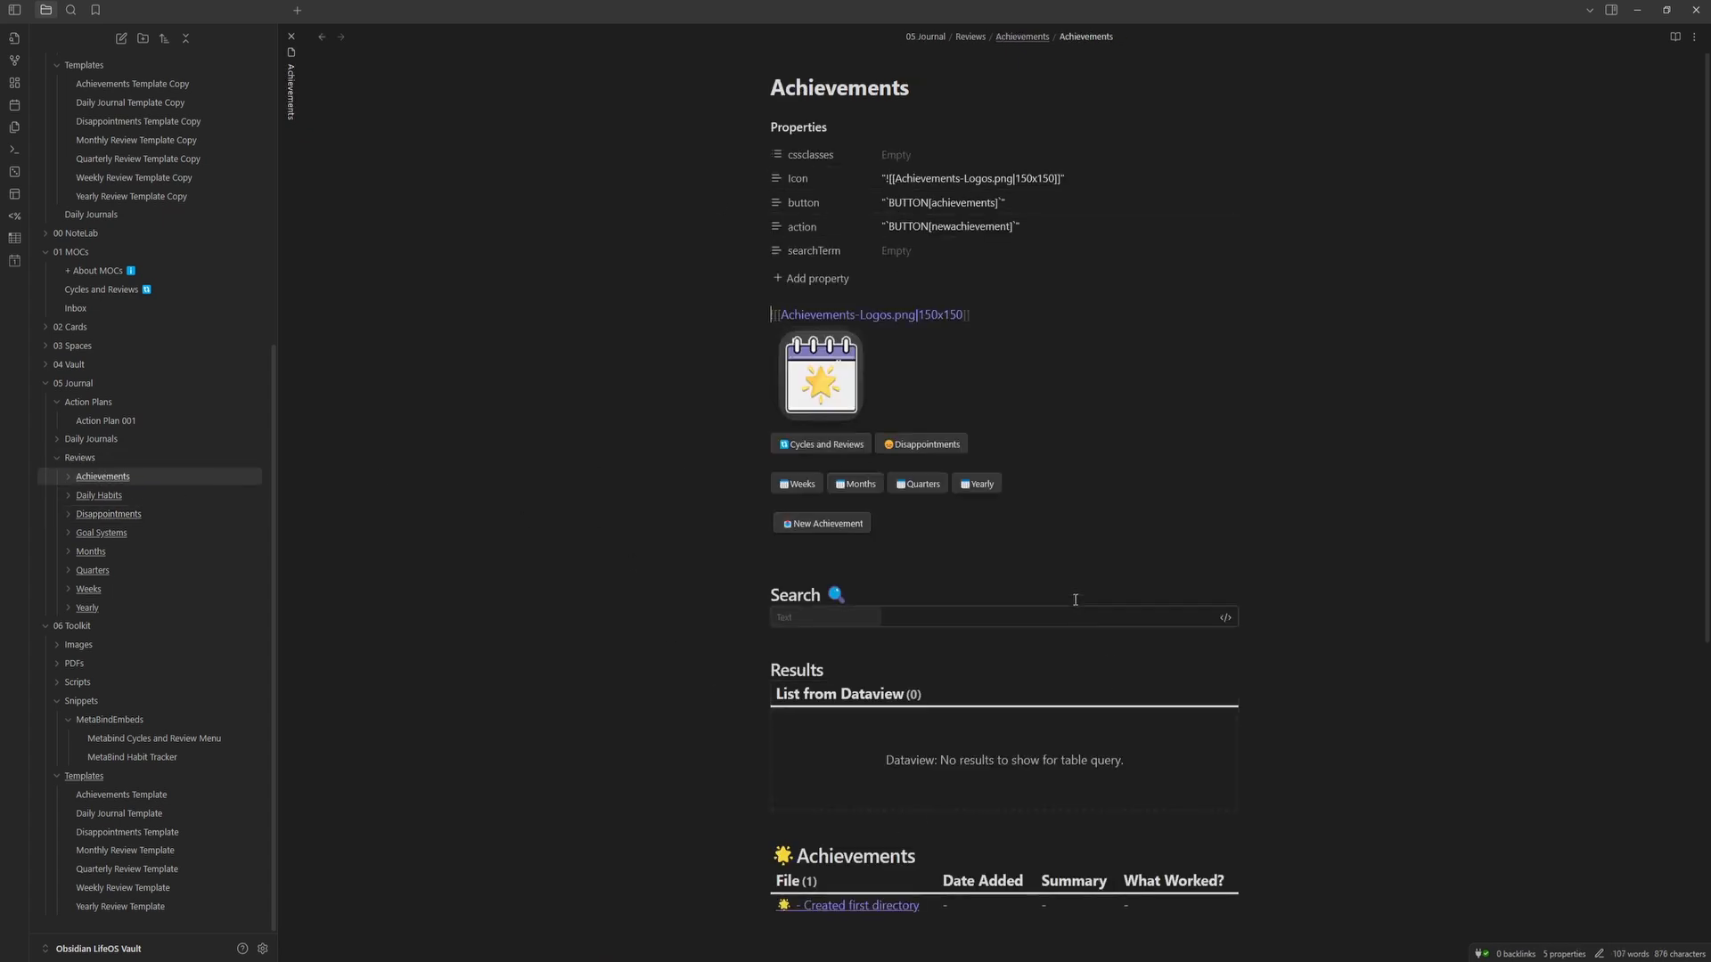
left_click(774, 130)
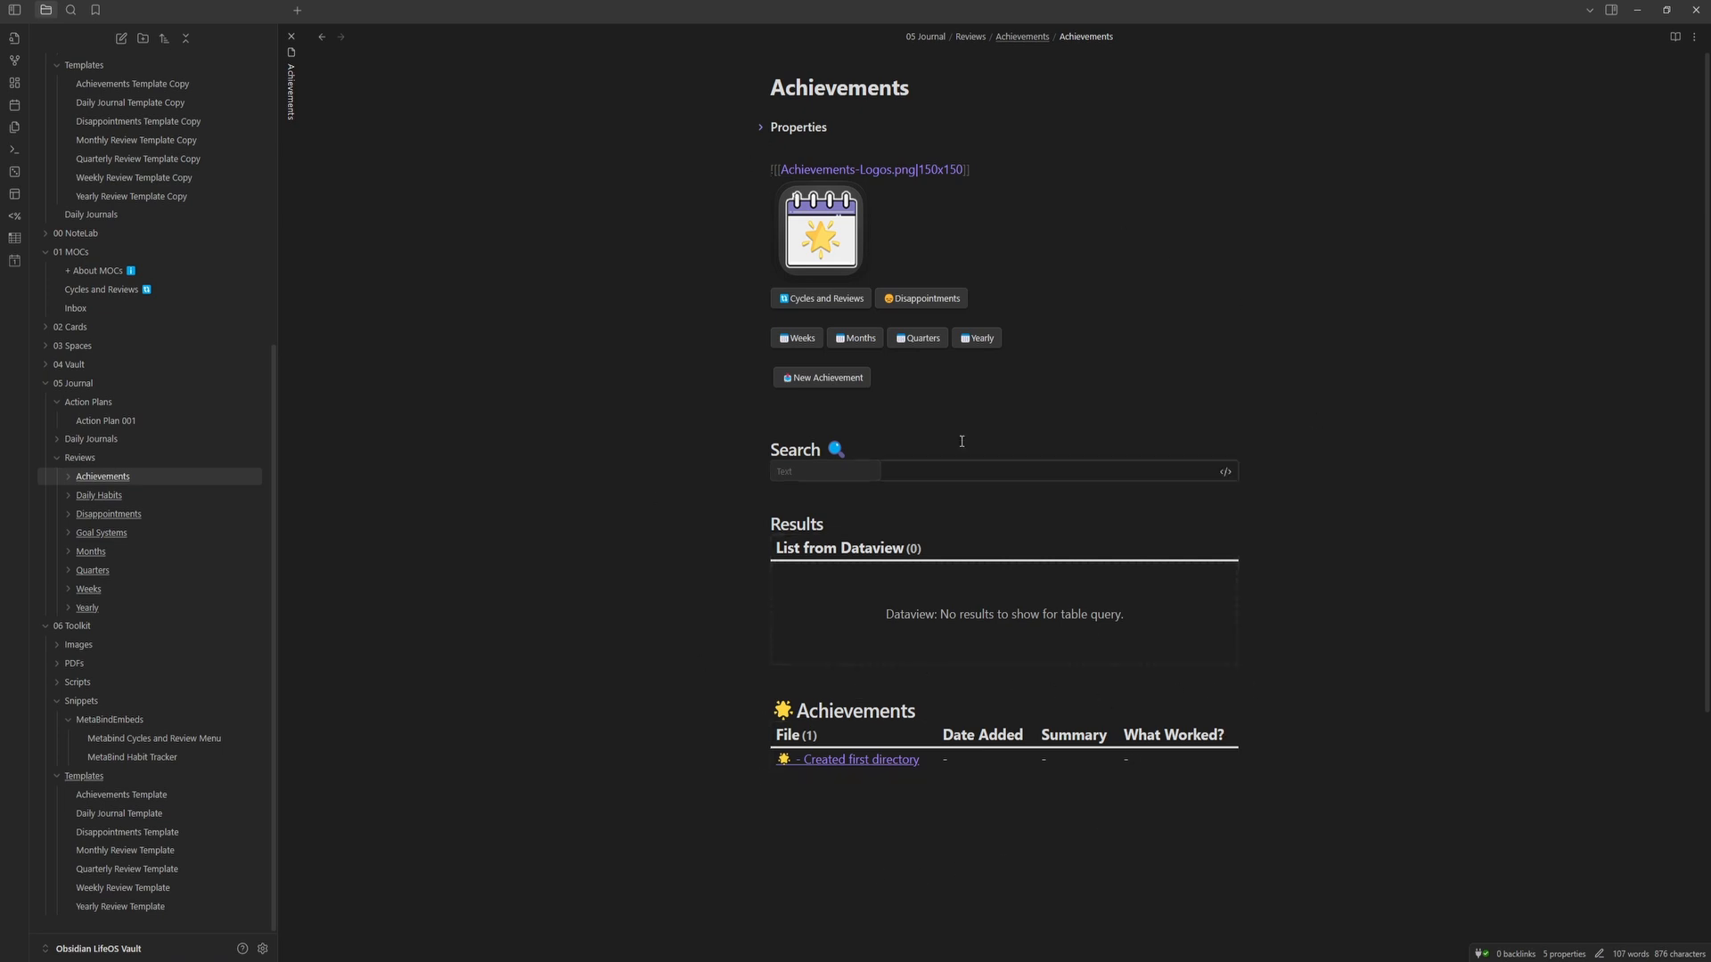
scroll(140, 225, "up", 5)
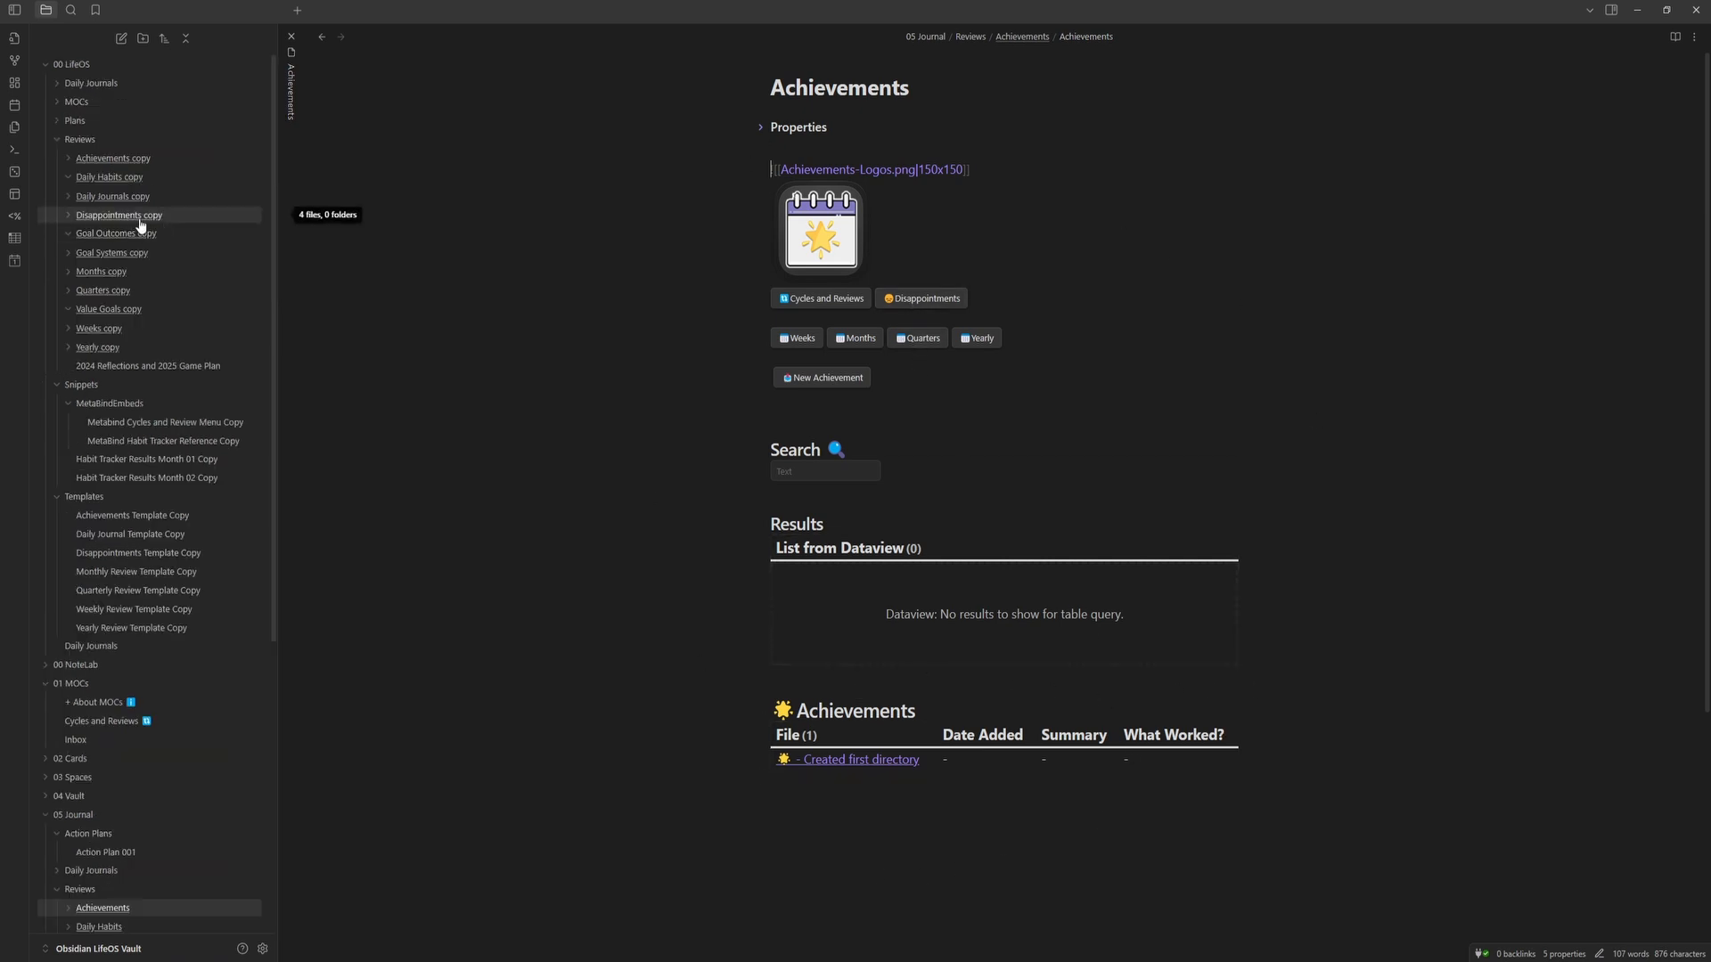
left_click(140, 225)
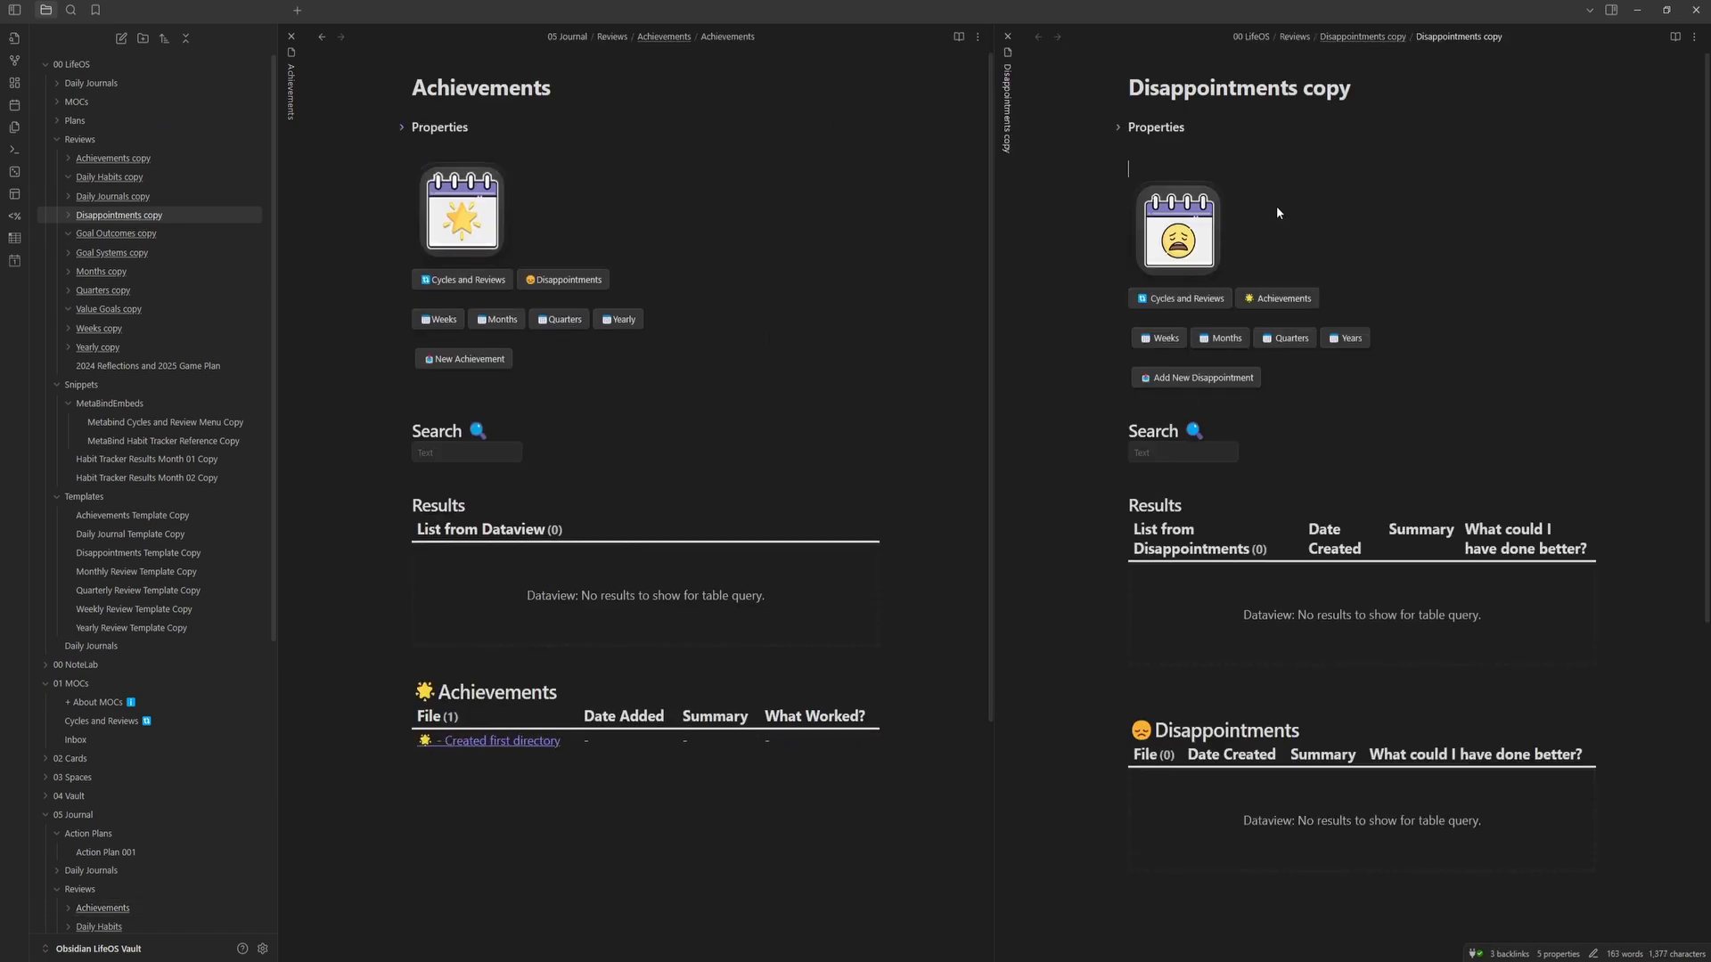
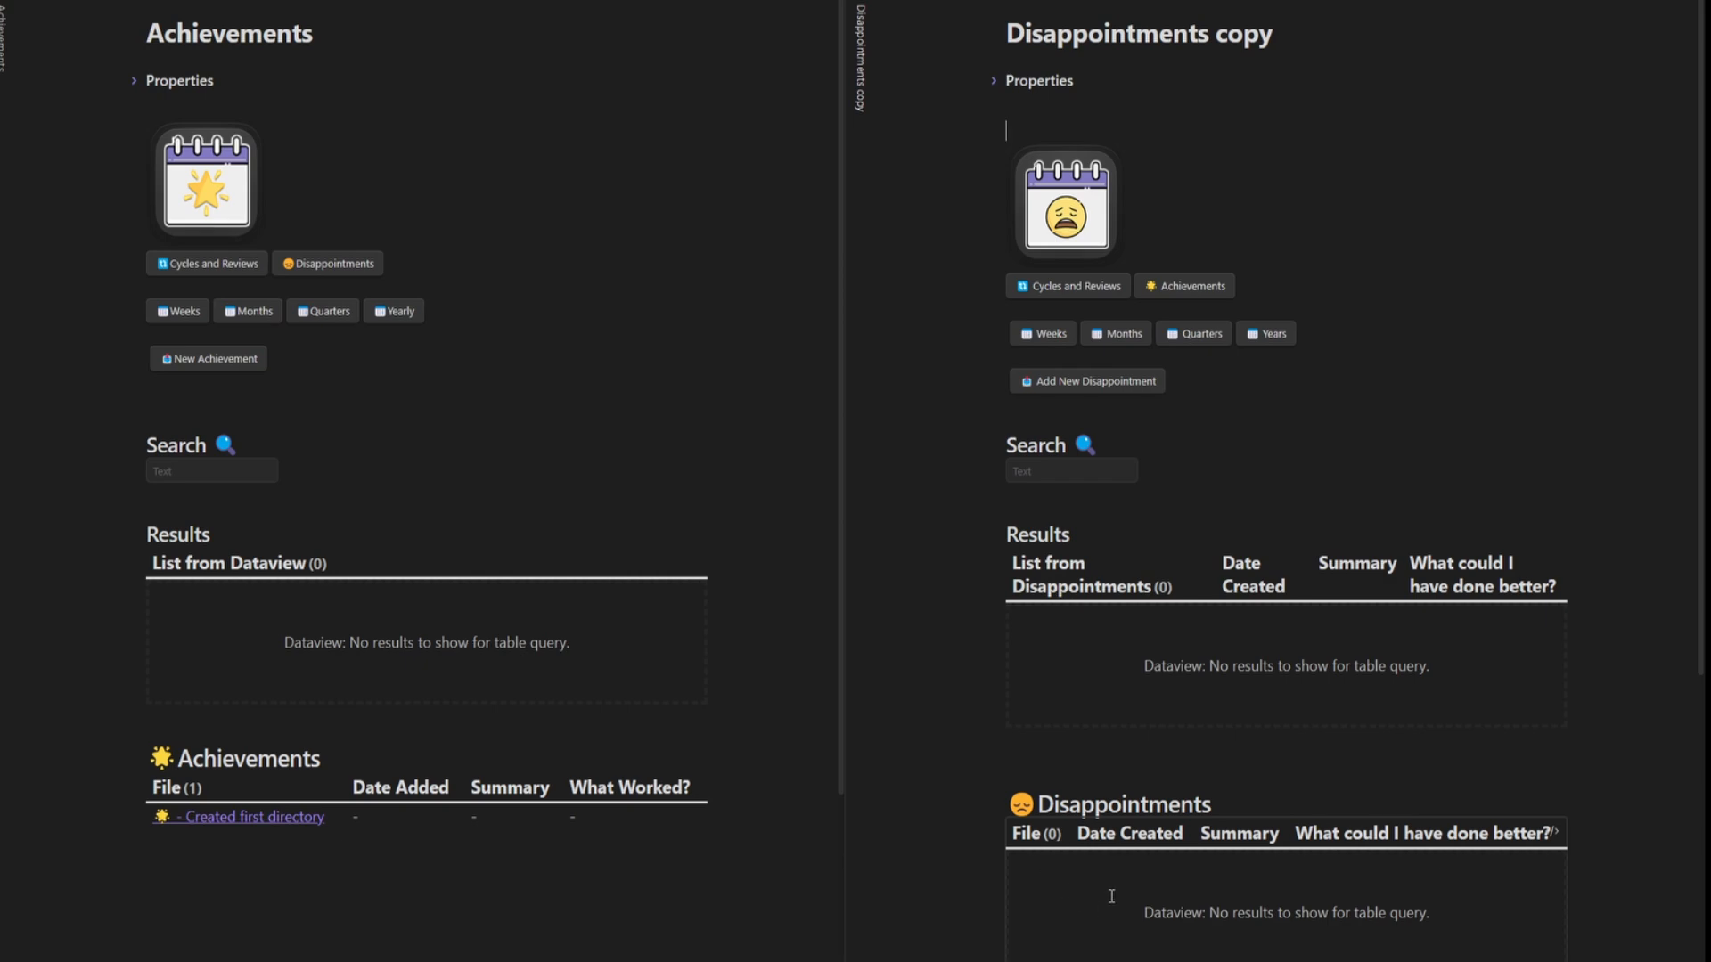
- Copy the entire source of Disappointments copy into the empty Disappointments note under 05 Journal/Reviews
key("ctrl+e")
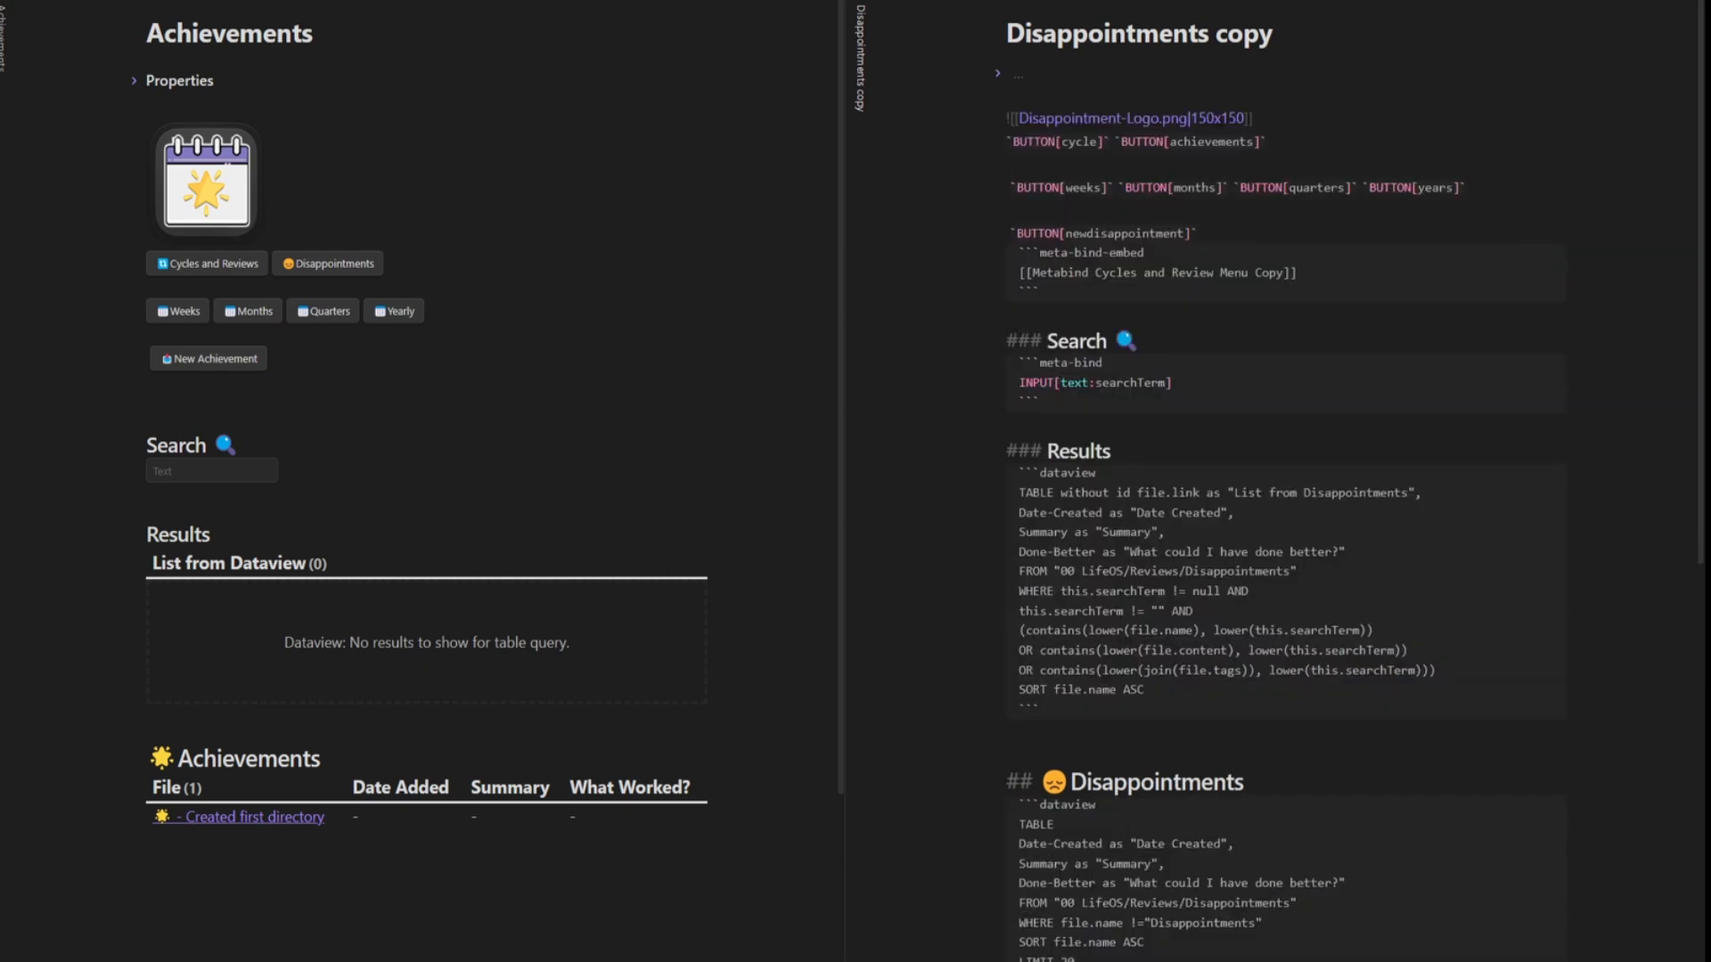
key("ctrl+a")
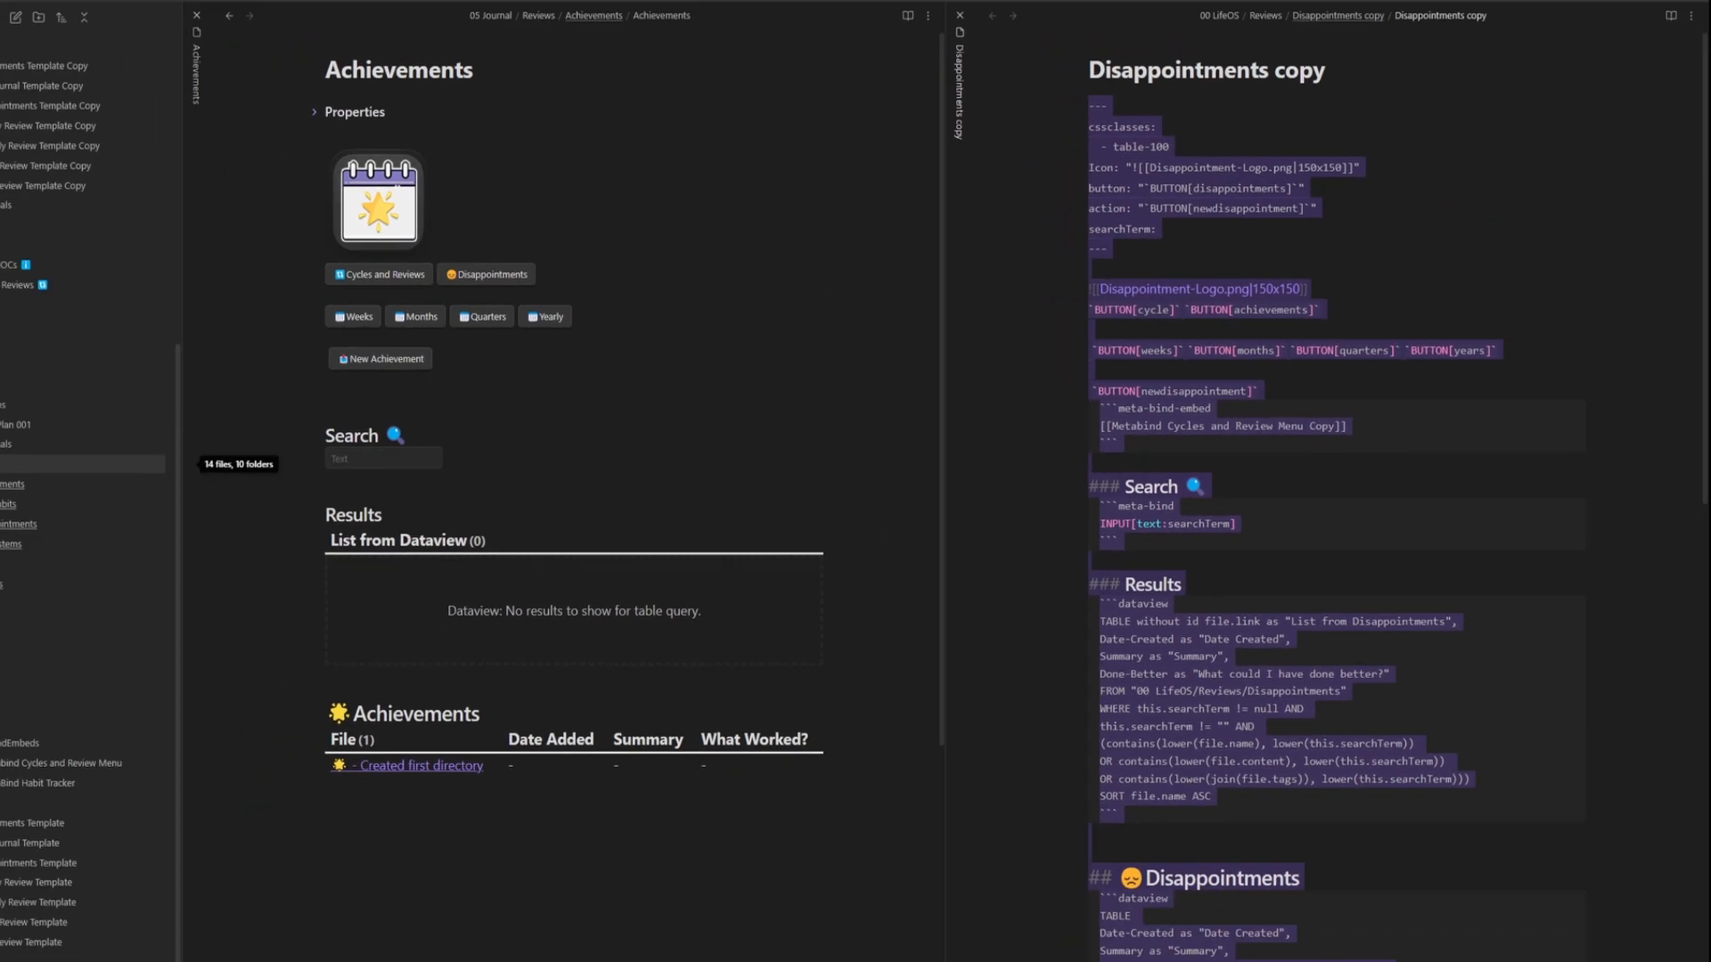
left_click(109, 515)
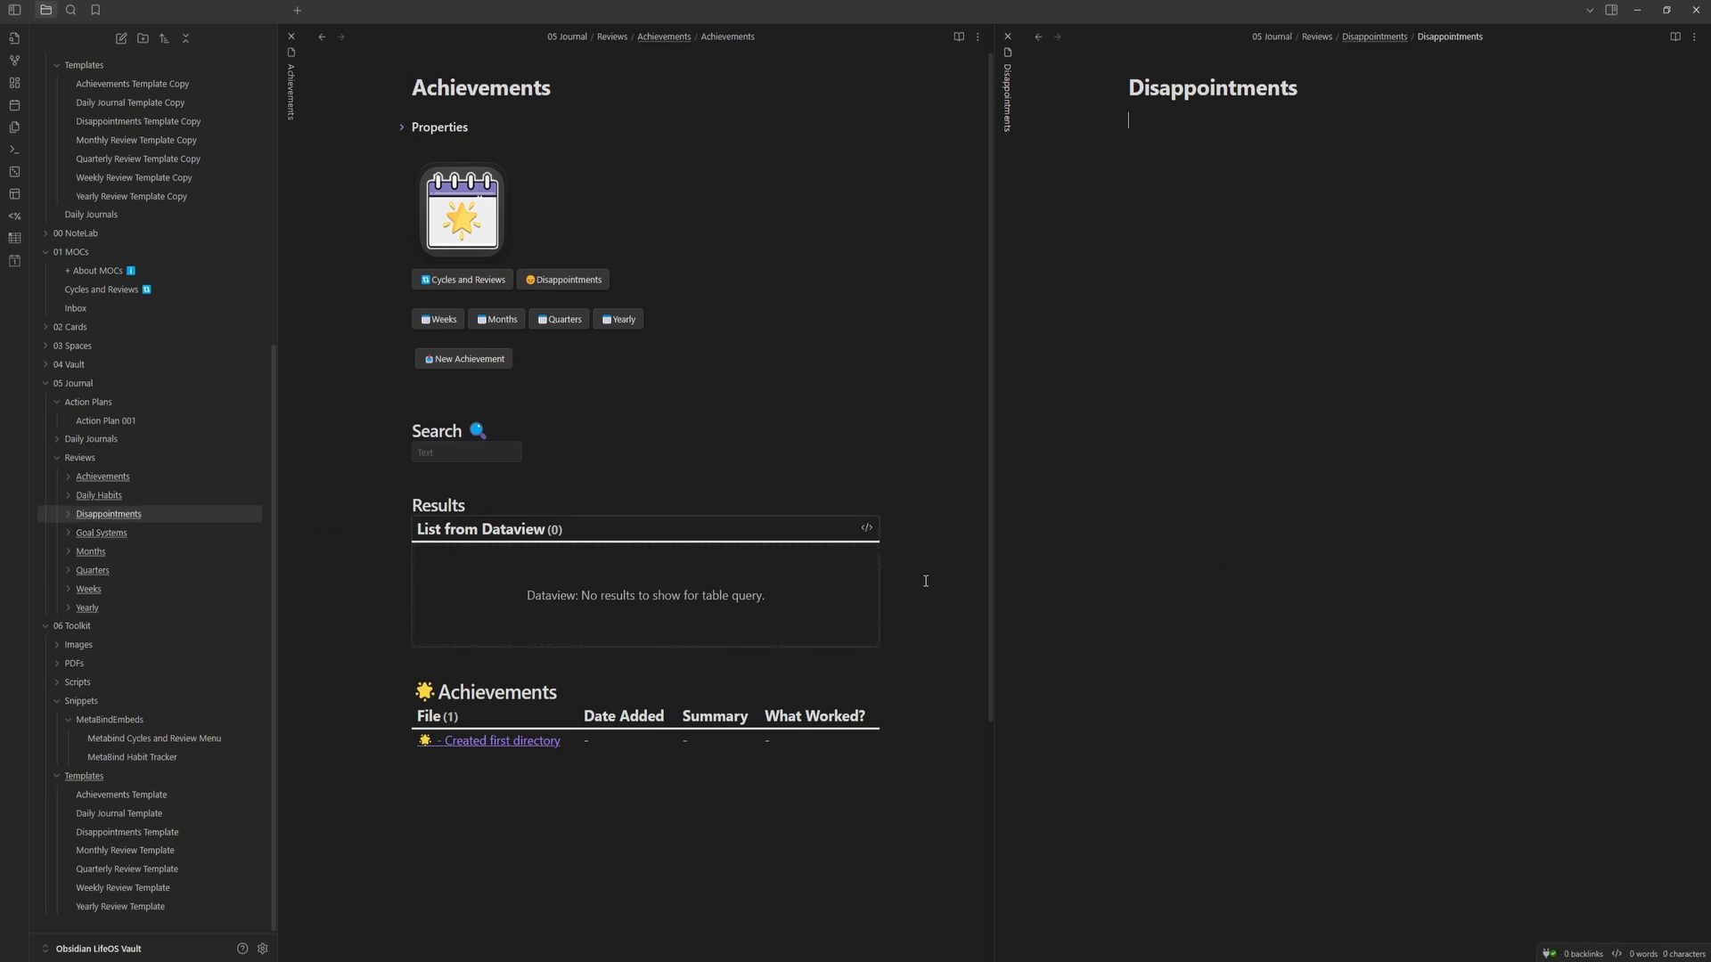
key("ctrl+v")
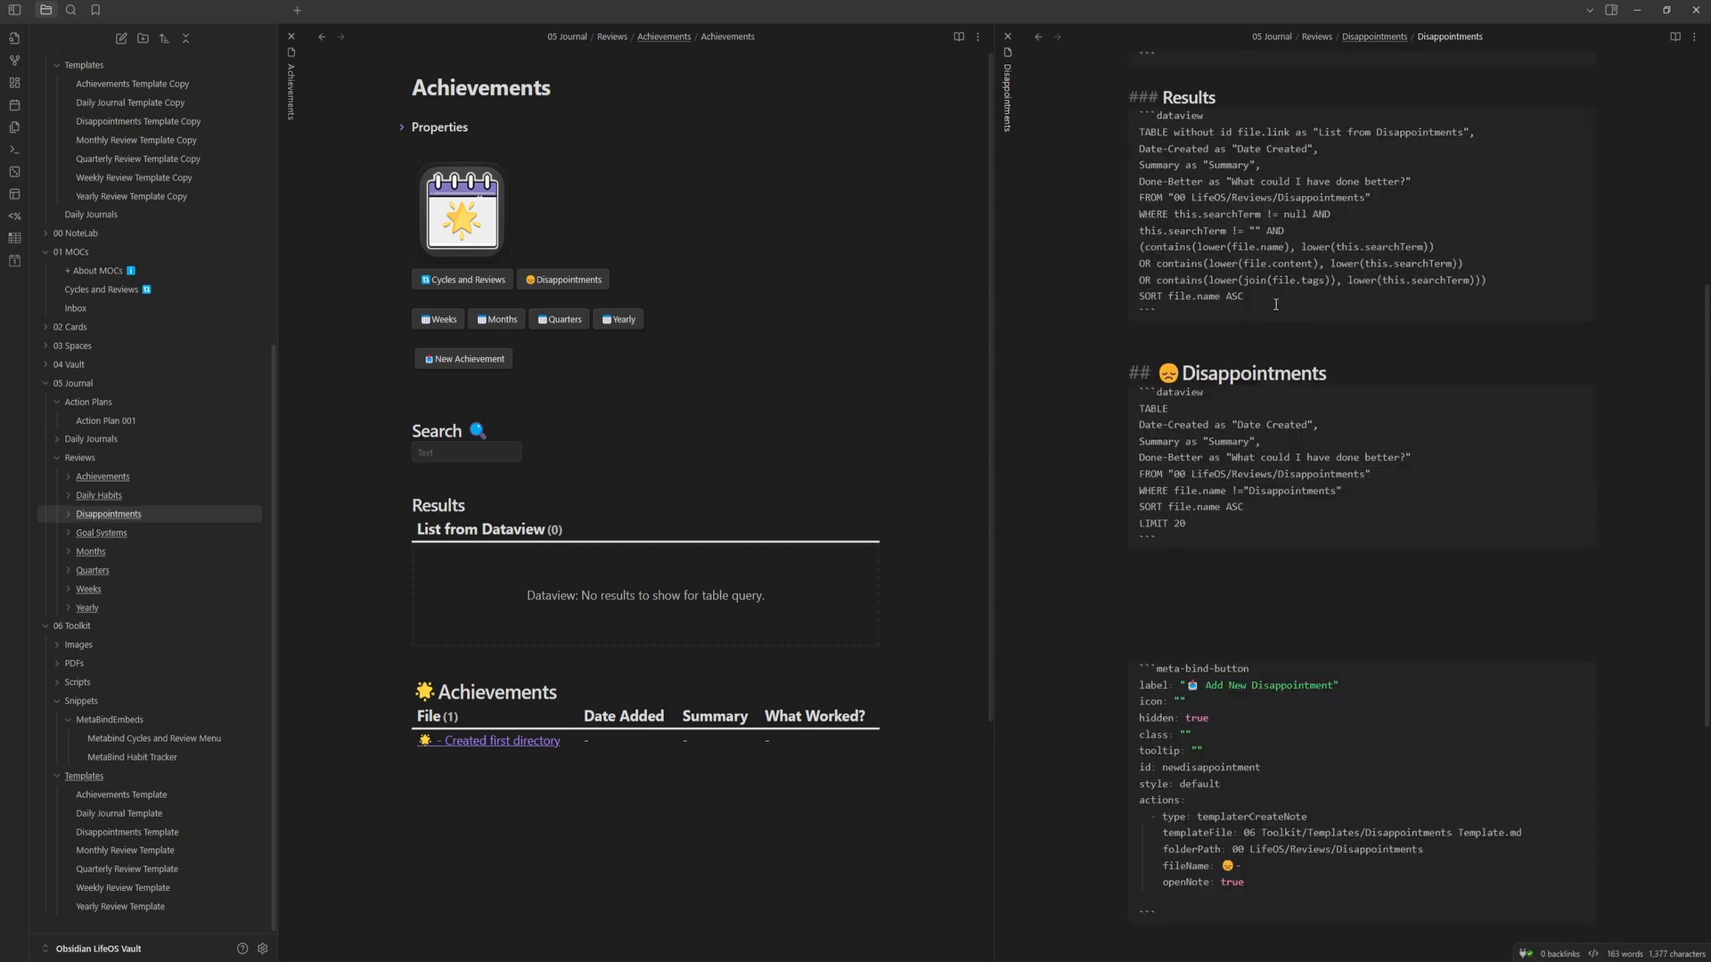
- Change the FROM path to "05 Journal/Reviews/Disappointments" in both the Results and Disappointments queries of the Disappointments note
scroll(1305, 350, "up", 5)
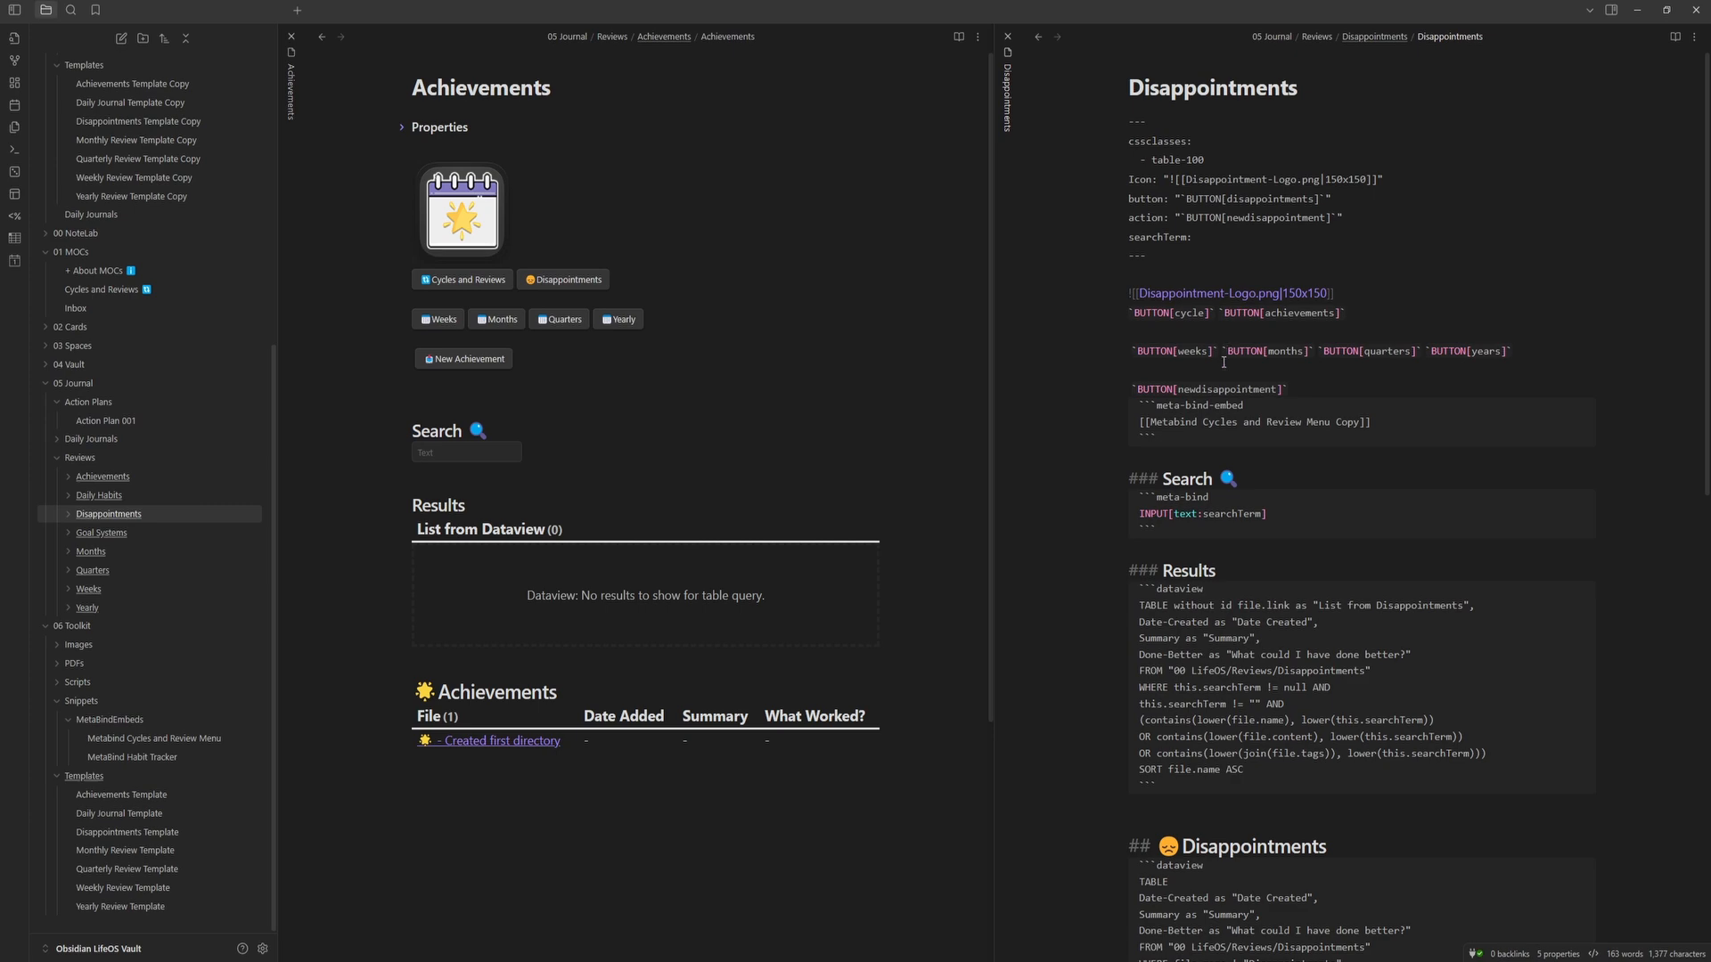
scroll(1226, 441, "down", 3)
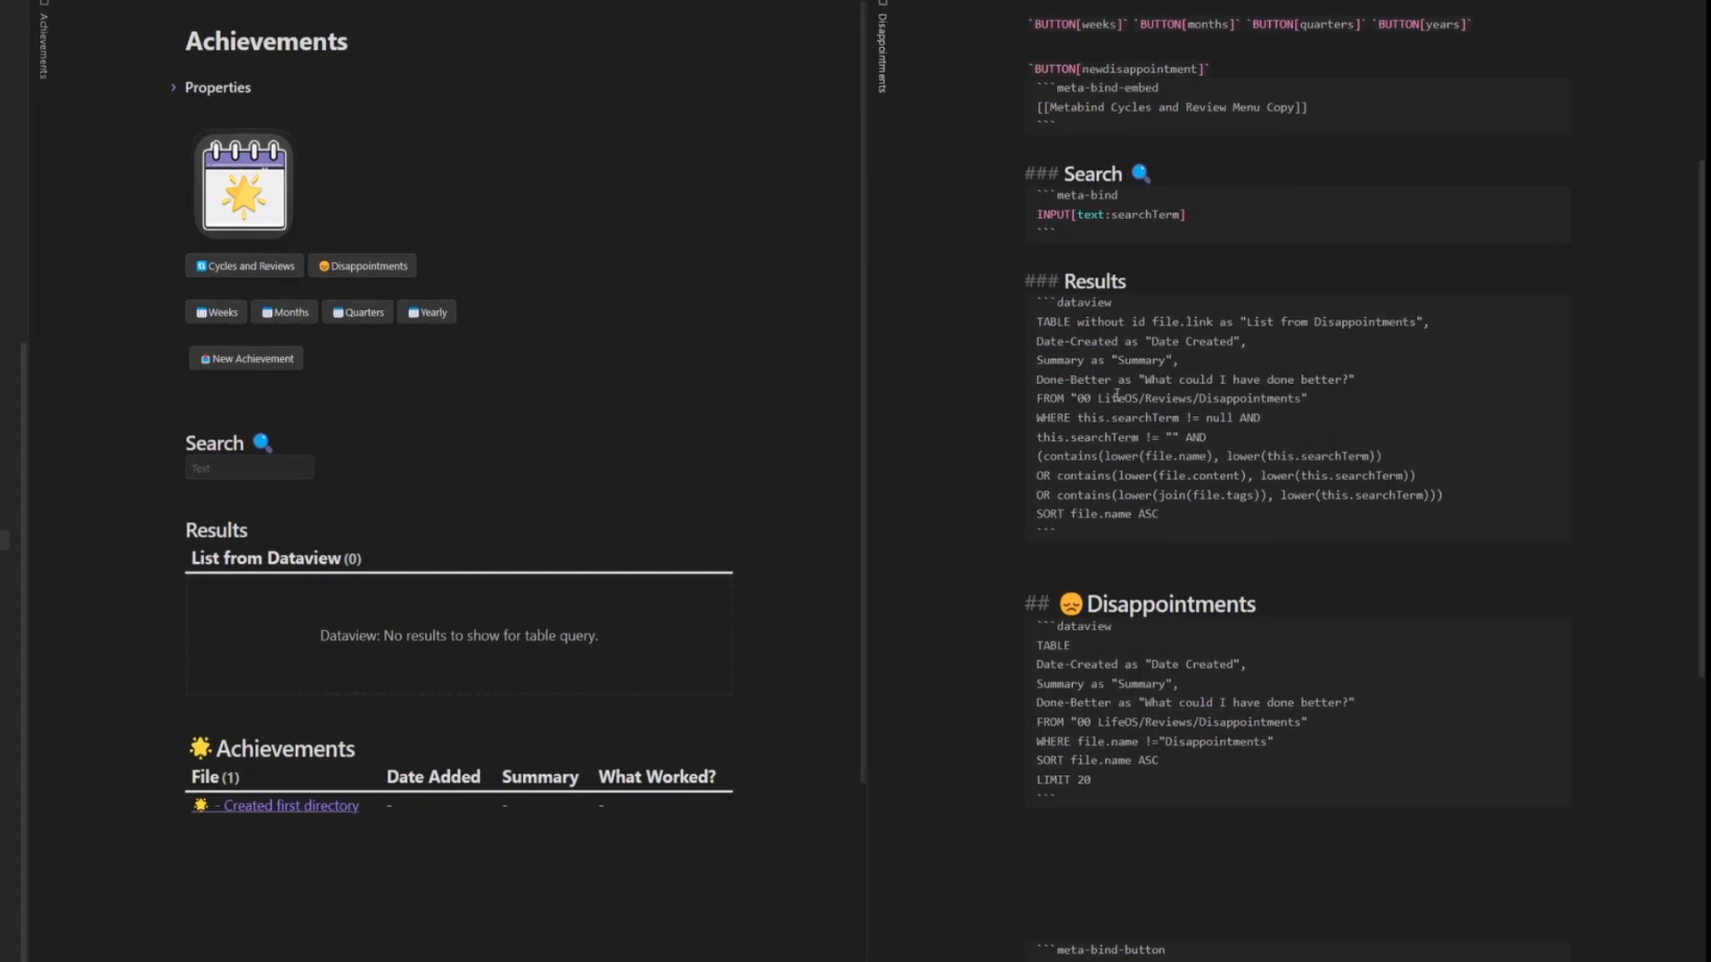
left_click_drag(1126, 400, 1067, 400)
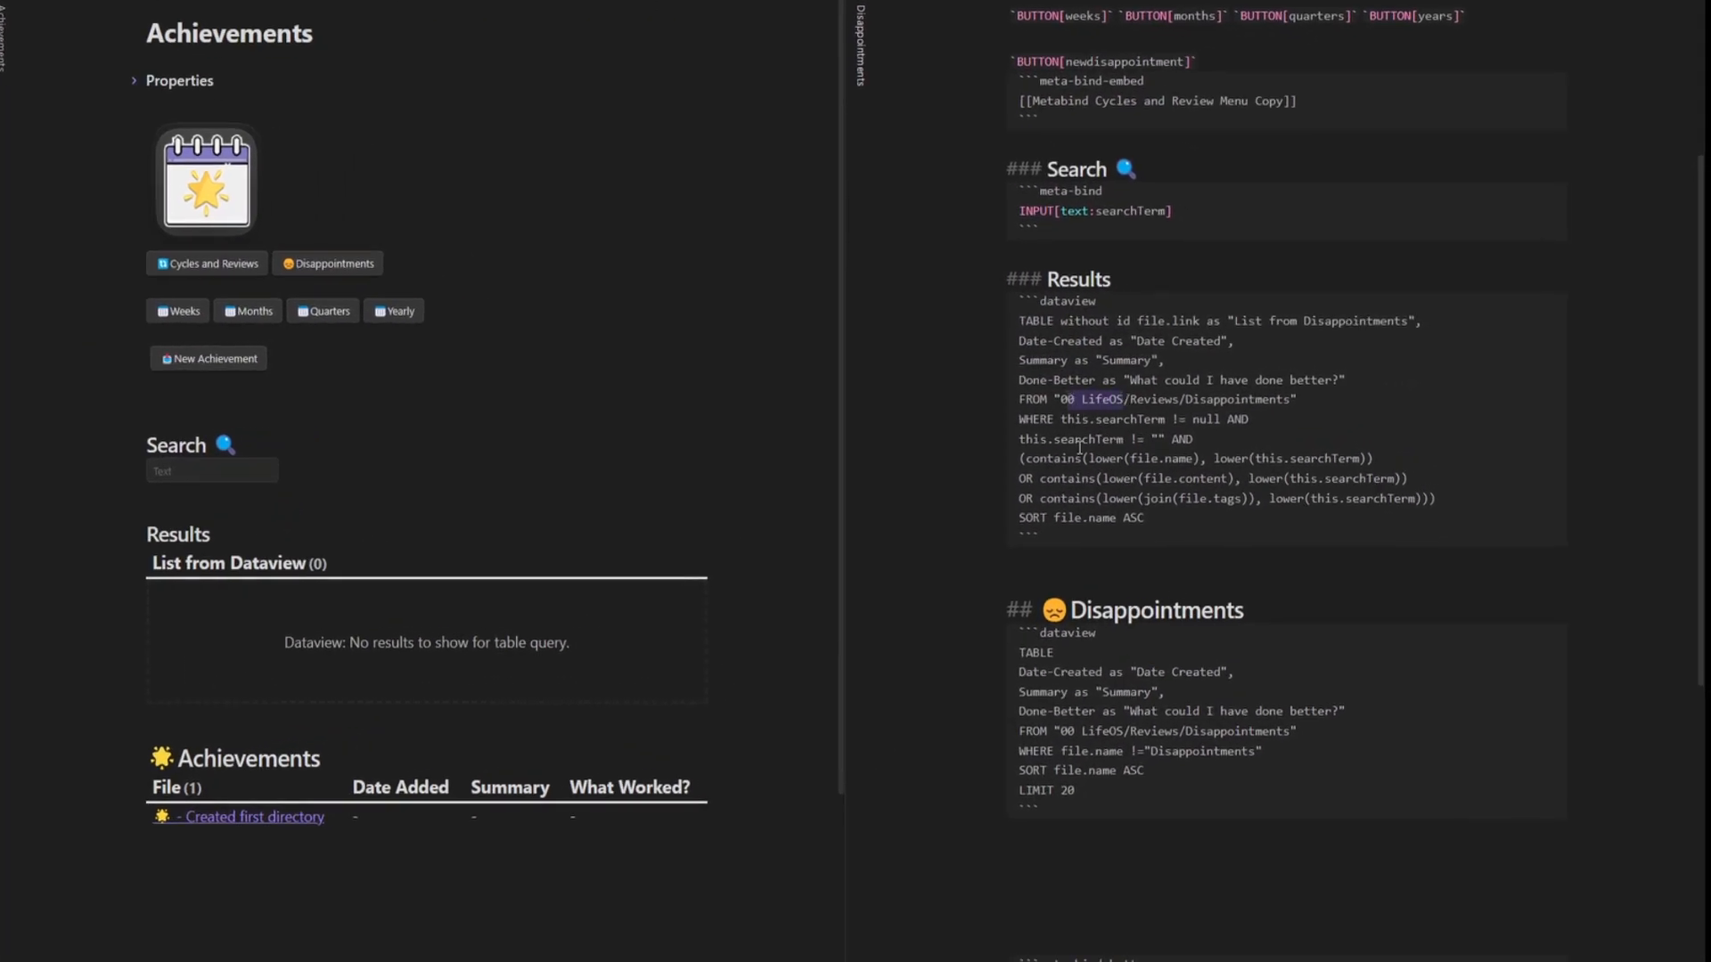
type("5 Journal")
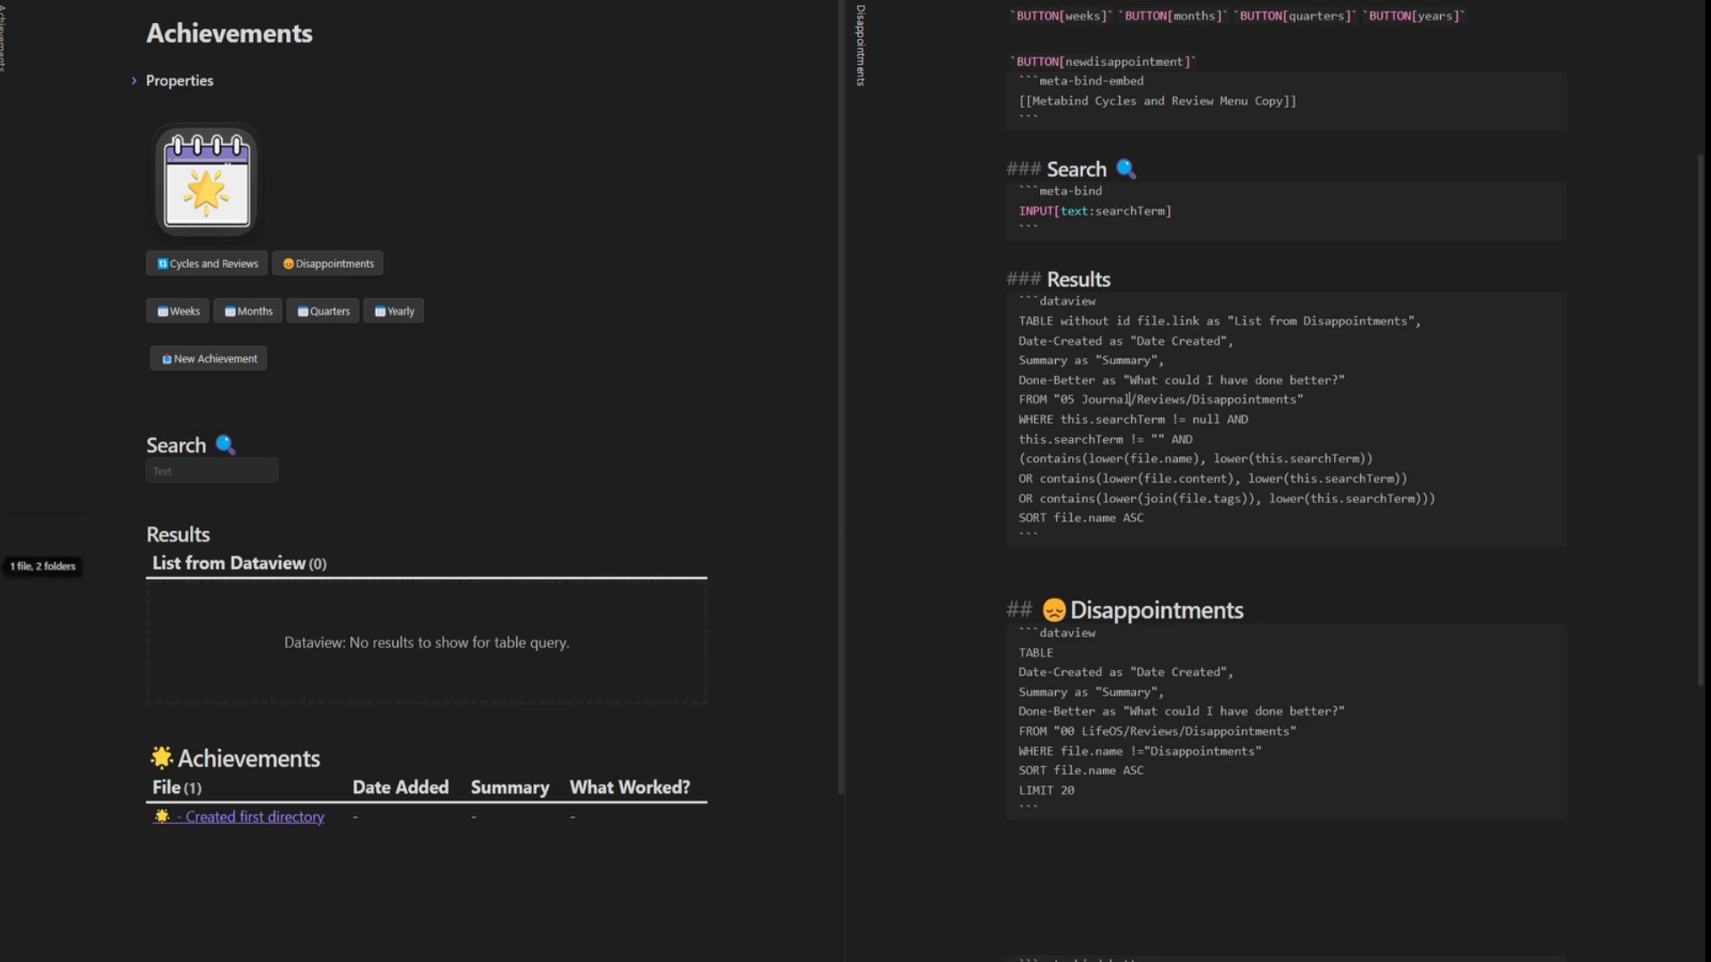
left_click_drag(1303, 399, 981, 401)
key("ctrl+c")
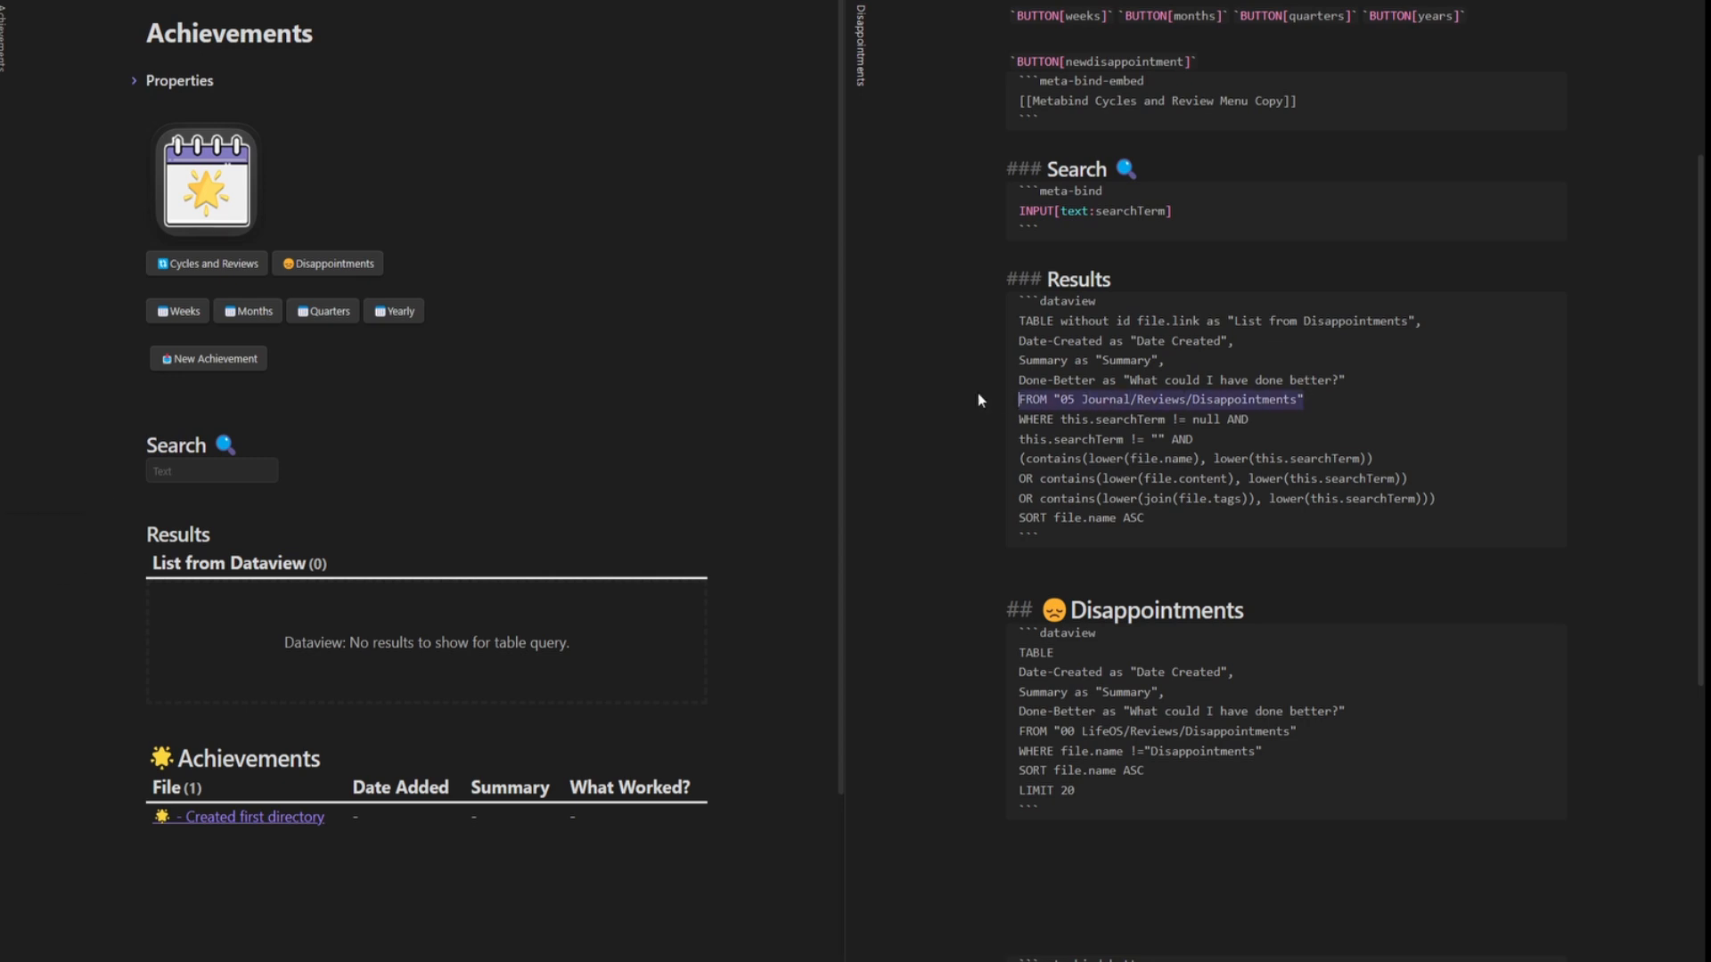
scroll(1098, 557, "down", 2)
left_click_drag(1305, 565, 1017, 565)
key("ctrl+v")
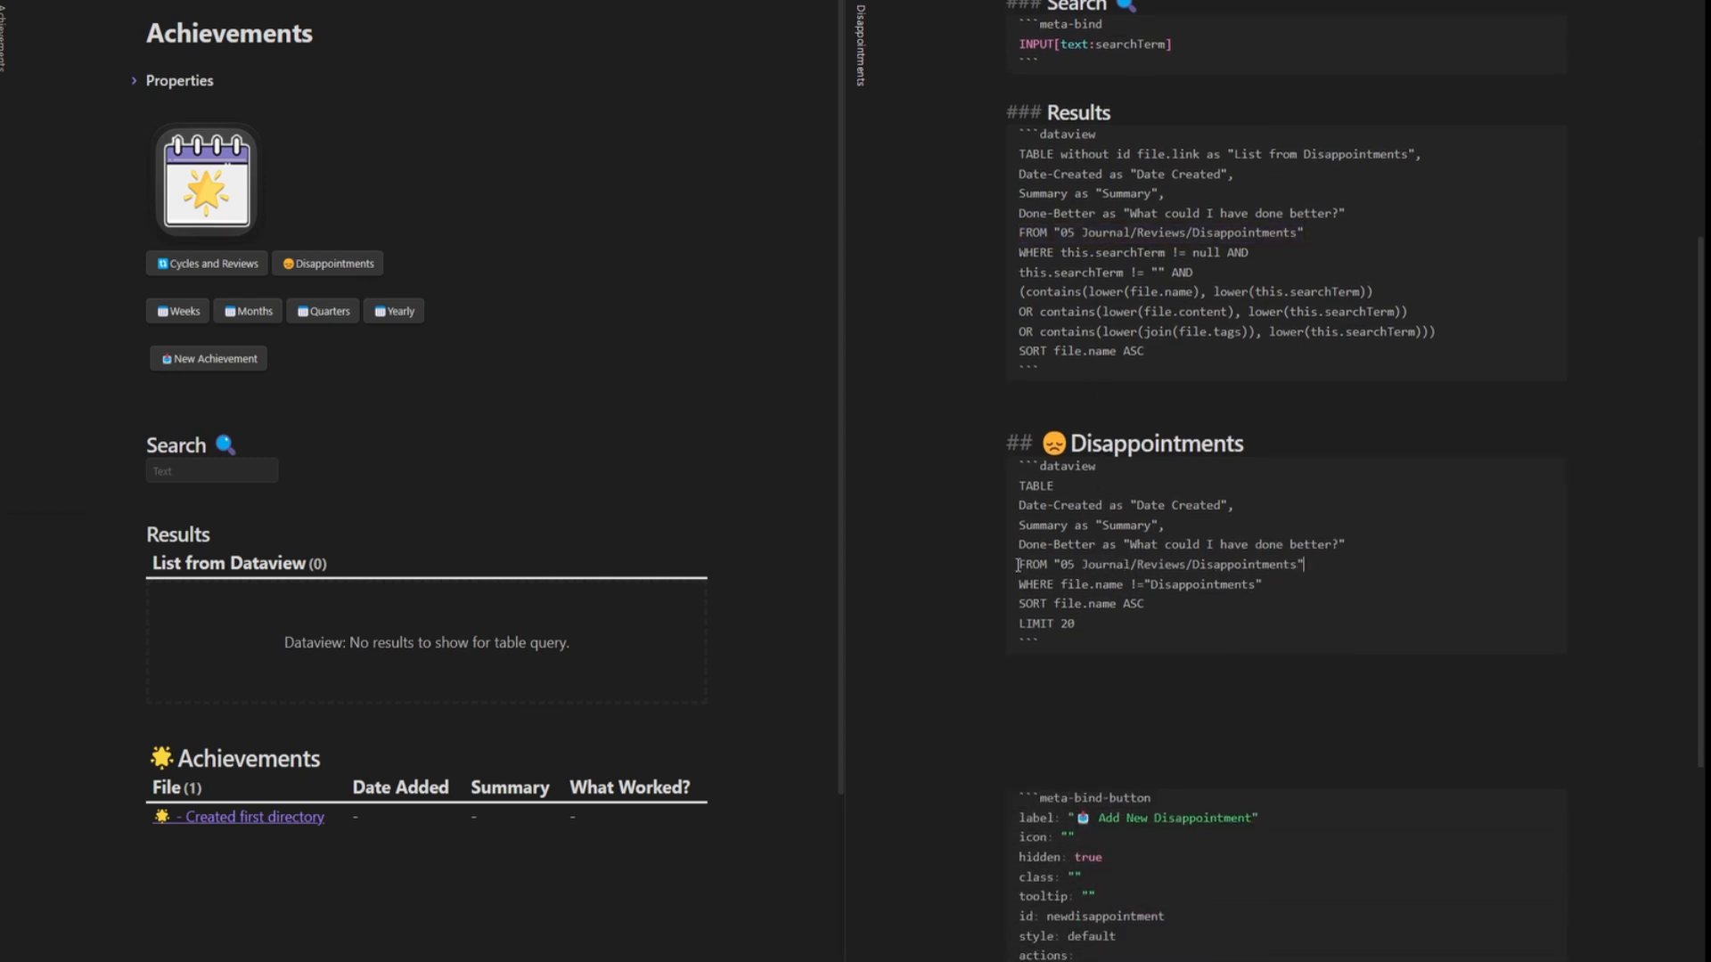
- Set the newdisappointment button's folderPath to 05 Journal/Reviews/Disappointments and point the note's embed to Metabind Cycles and Review Menu
scroll(1209, 597, "down", 4)
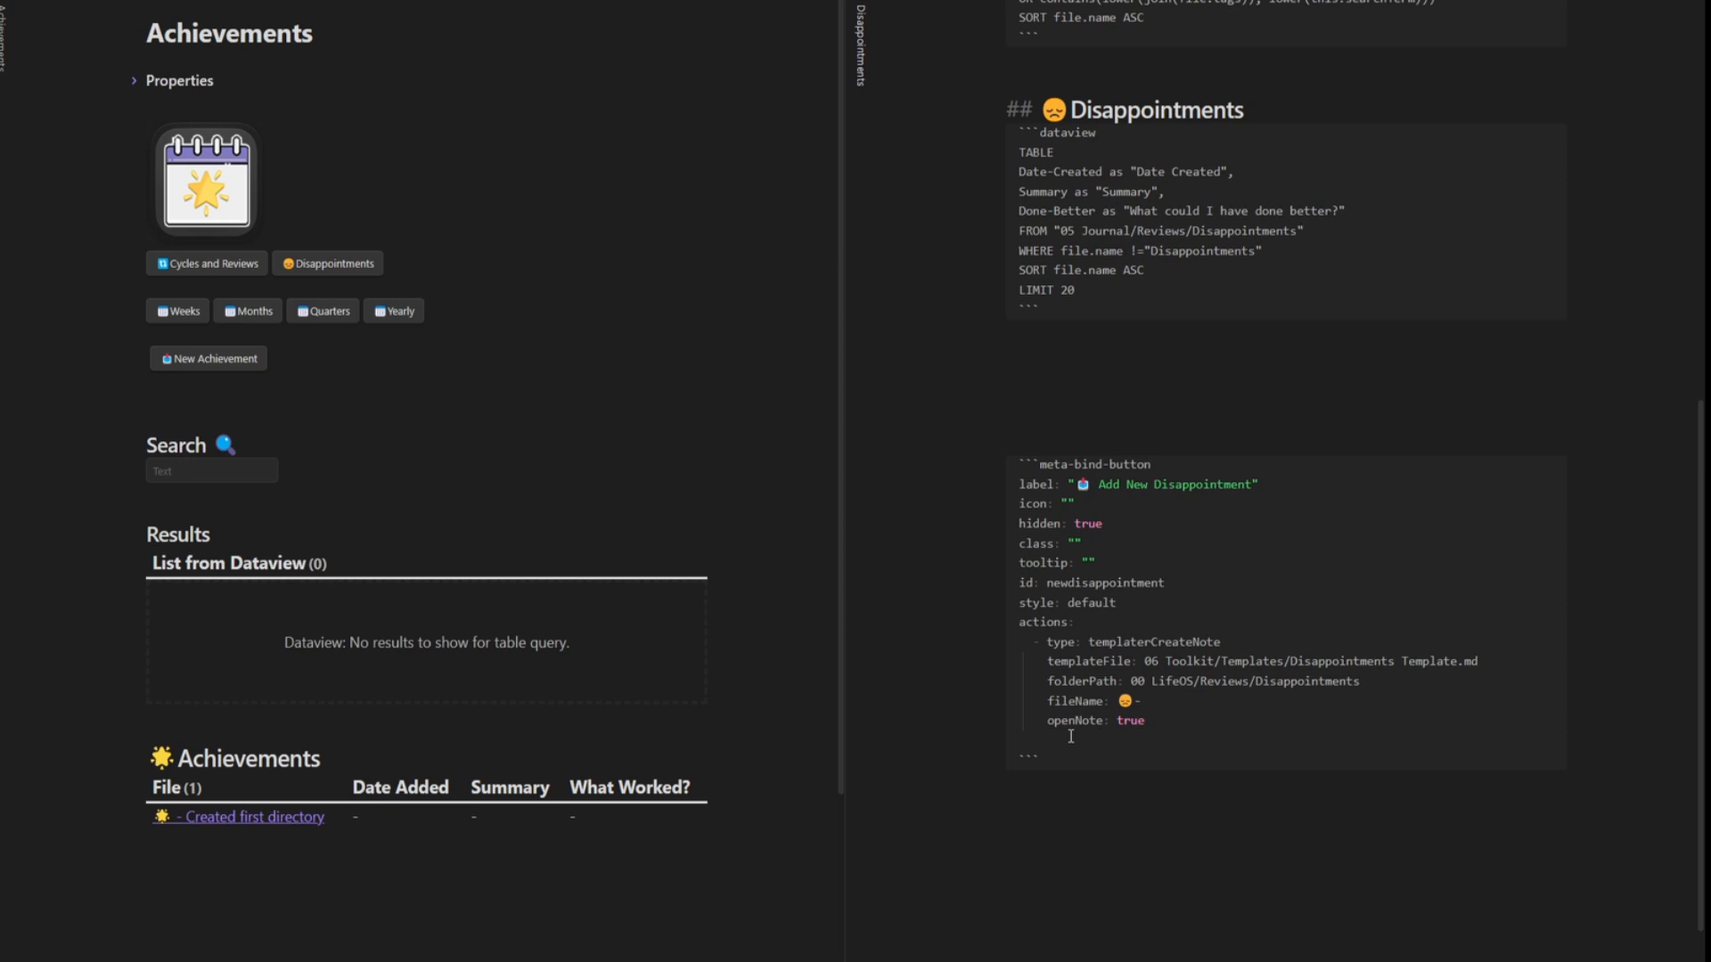
left_click_drag(1129, 681, 1186, 683)
type("05 Journal")
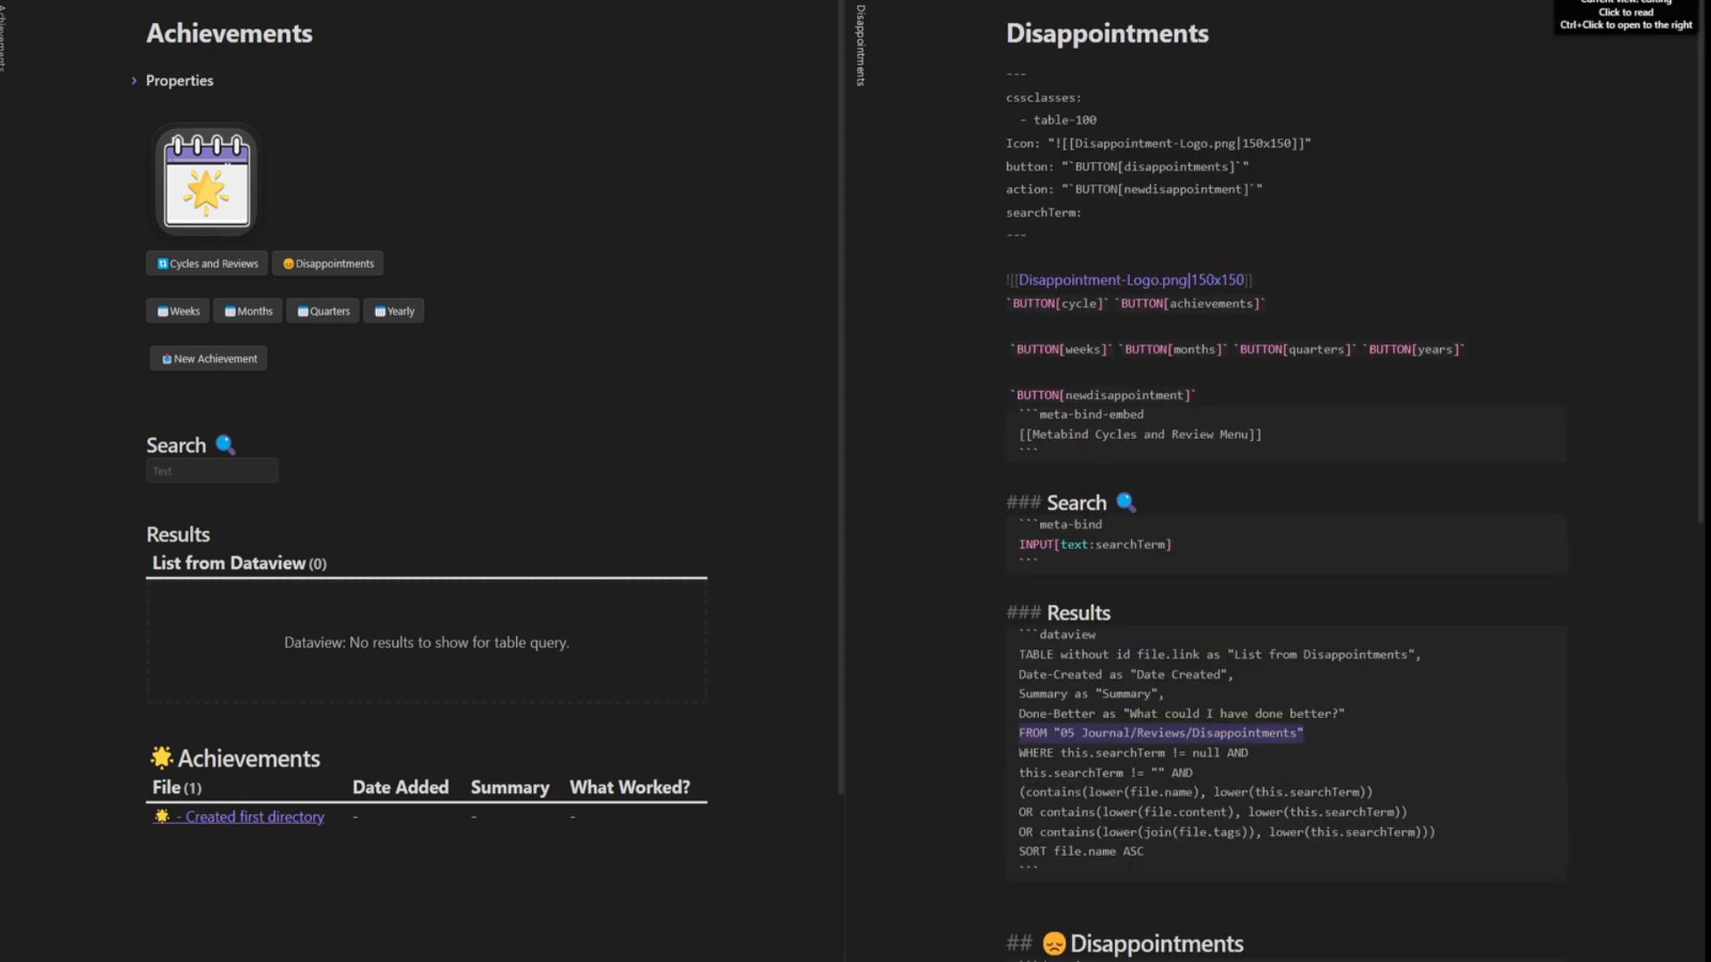
- Preview the Disappointments note with its properties collapsed, and close both open notes
left_click(1627, 1)
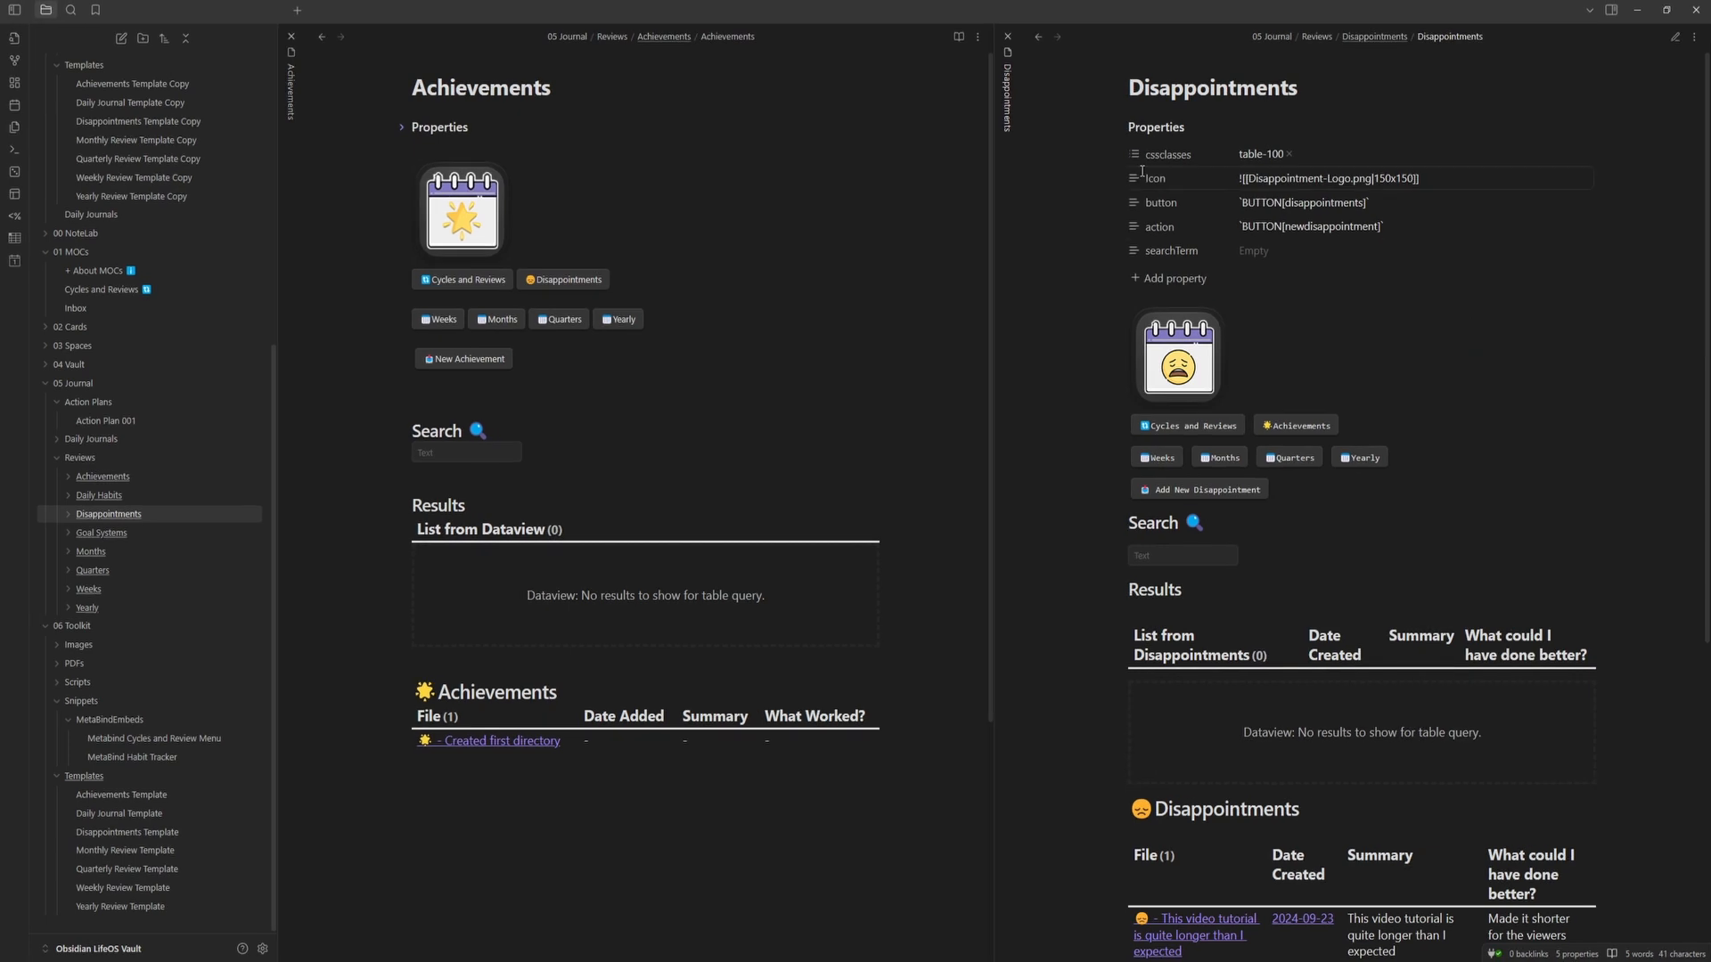
left_click(1119, 127)
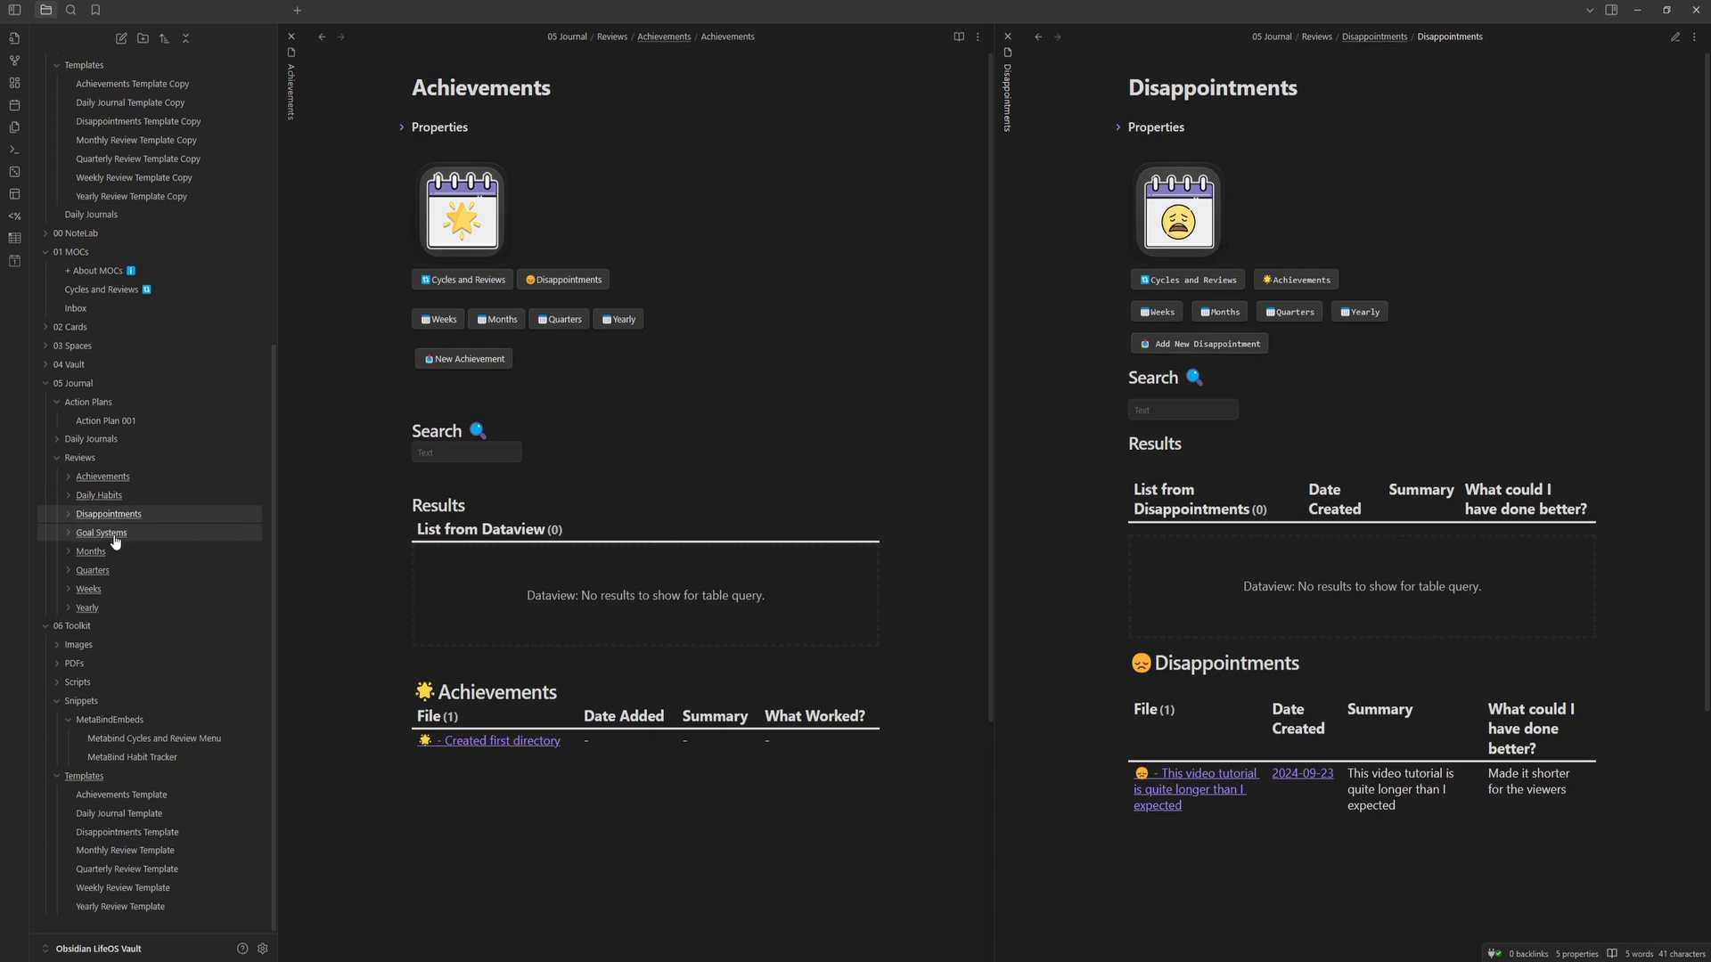
key("ctrl+w")
left_click(292, 37)
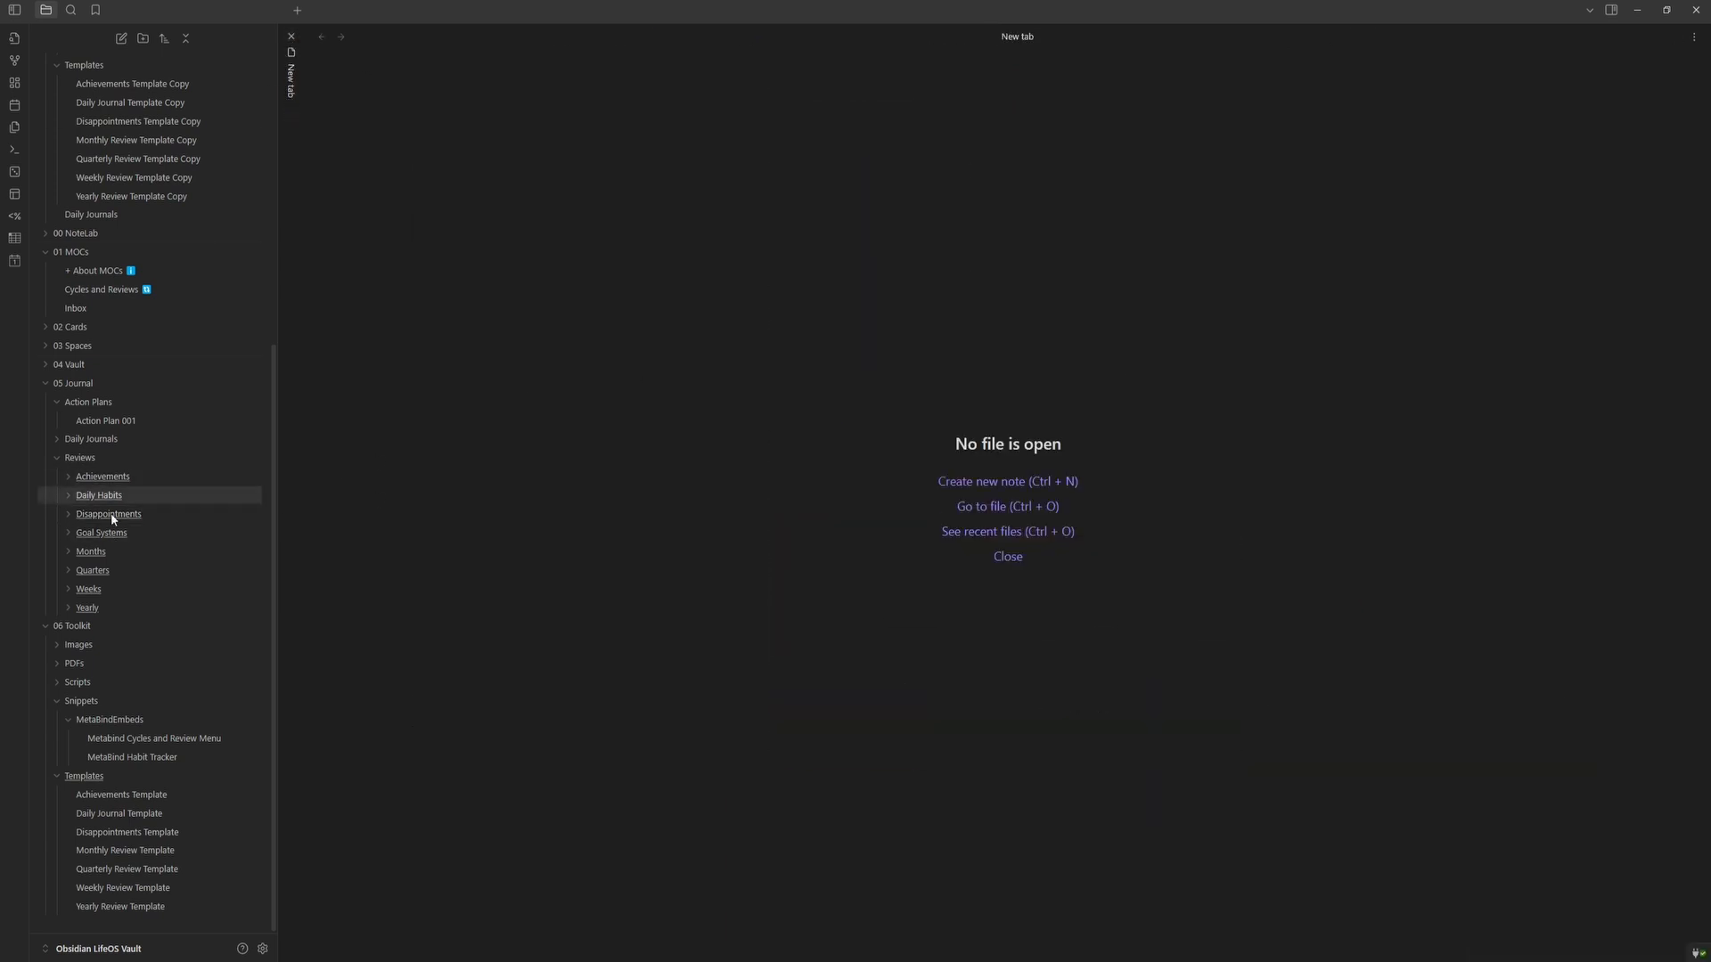
- Open the Goal Systems note under 05 Journal/Reviews with Goal Systems copy beside it
left_click(105, 534)
scroll(161, 307, "up", 5)
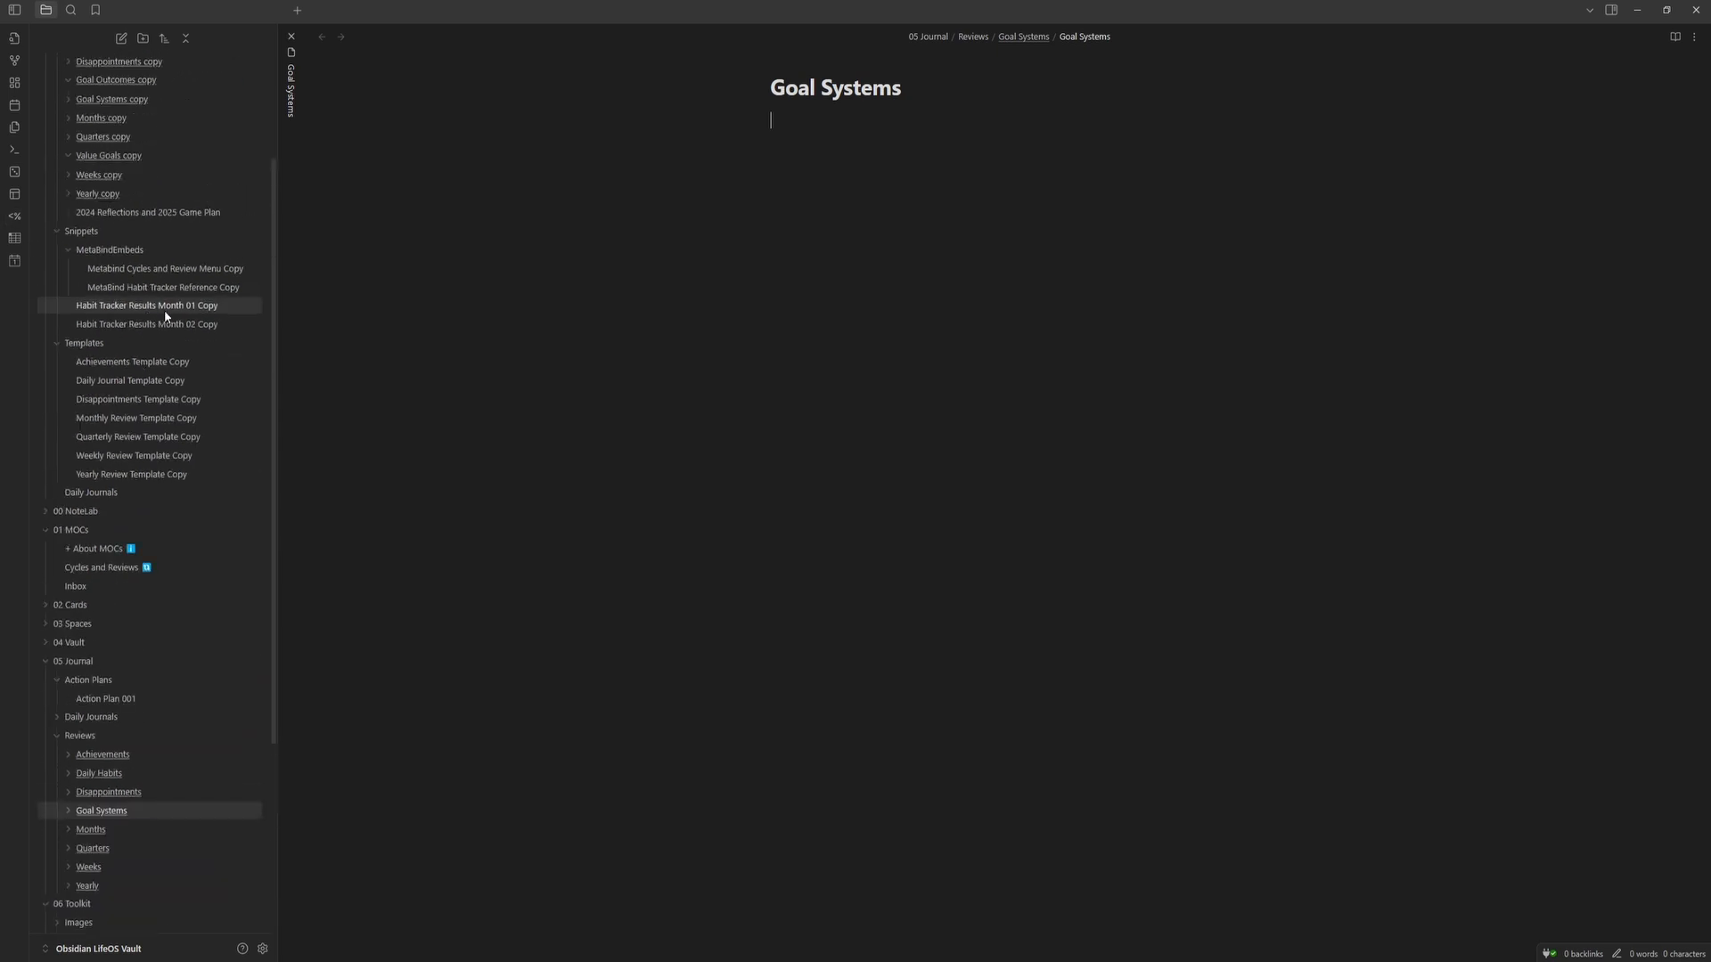
left_click_drag(113, 253, 1373, 480)
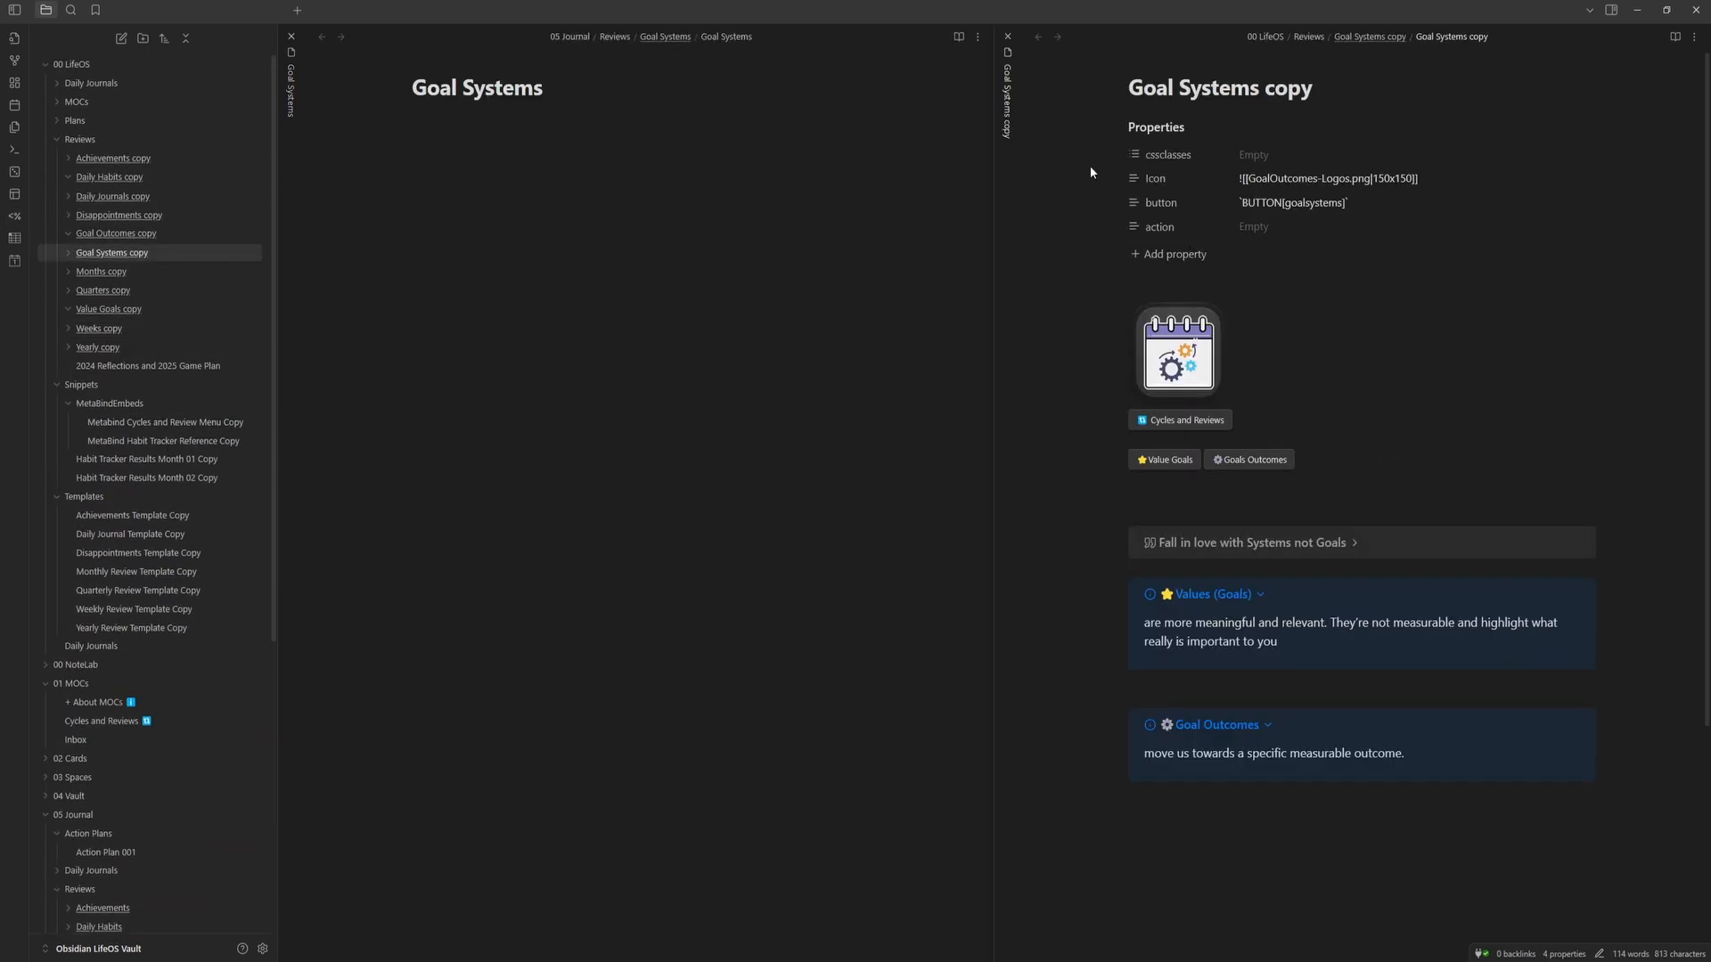
- Examine the buttons, the Fall in love with Systems not Goals quote and the goal callouts in Goal Systems copy
left_click(1121, 127)
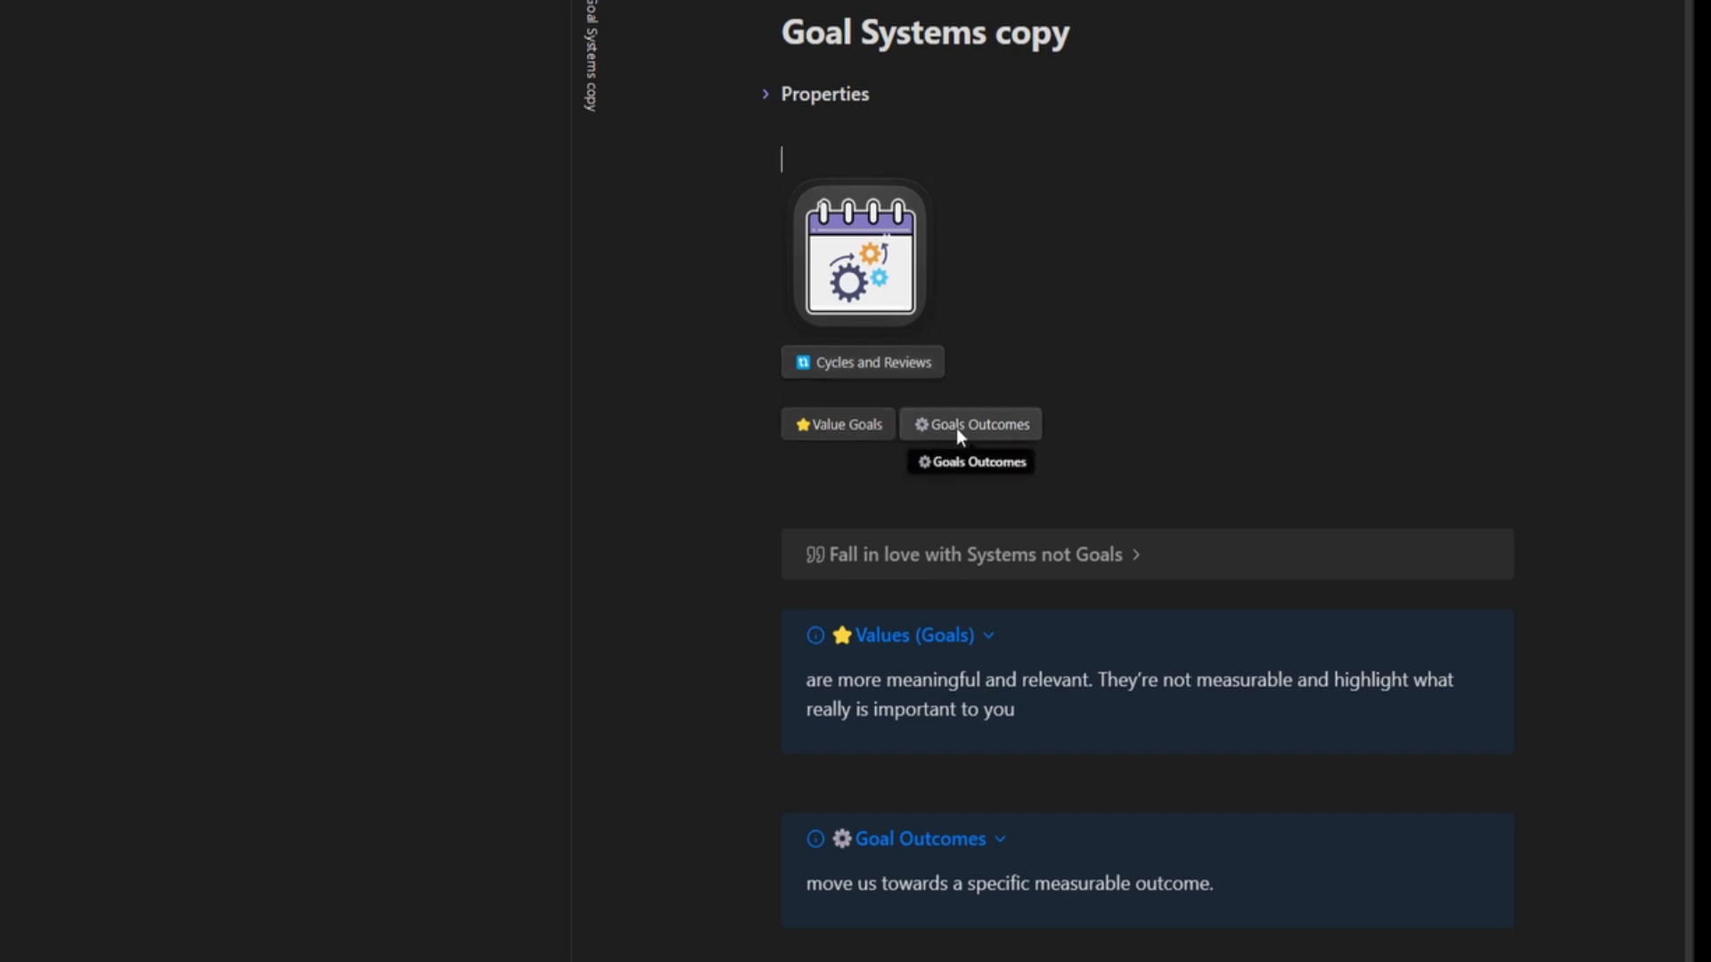
left_click(1135, 556)
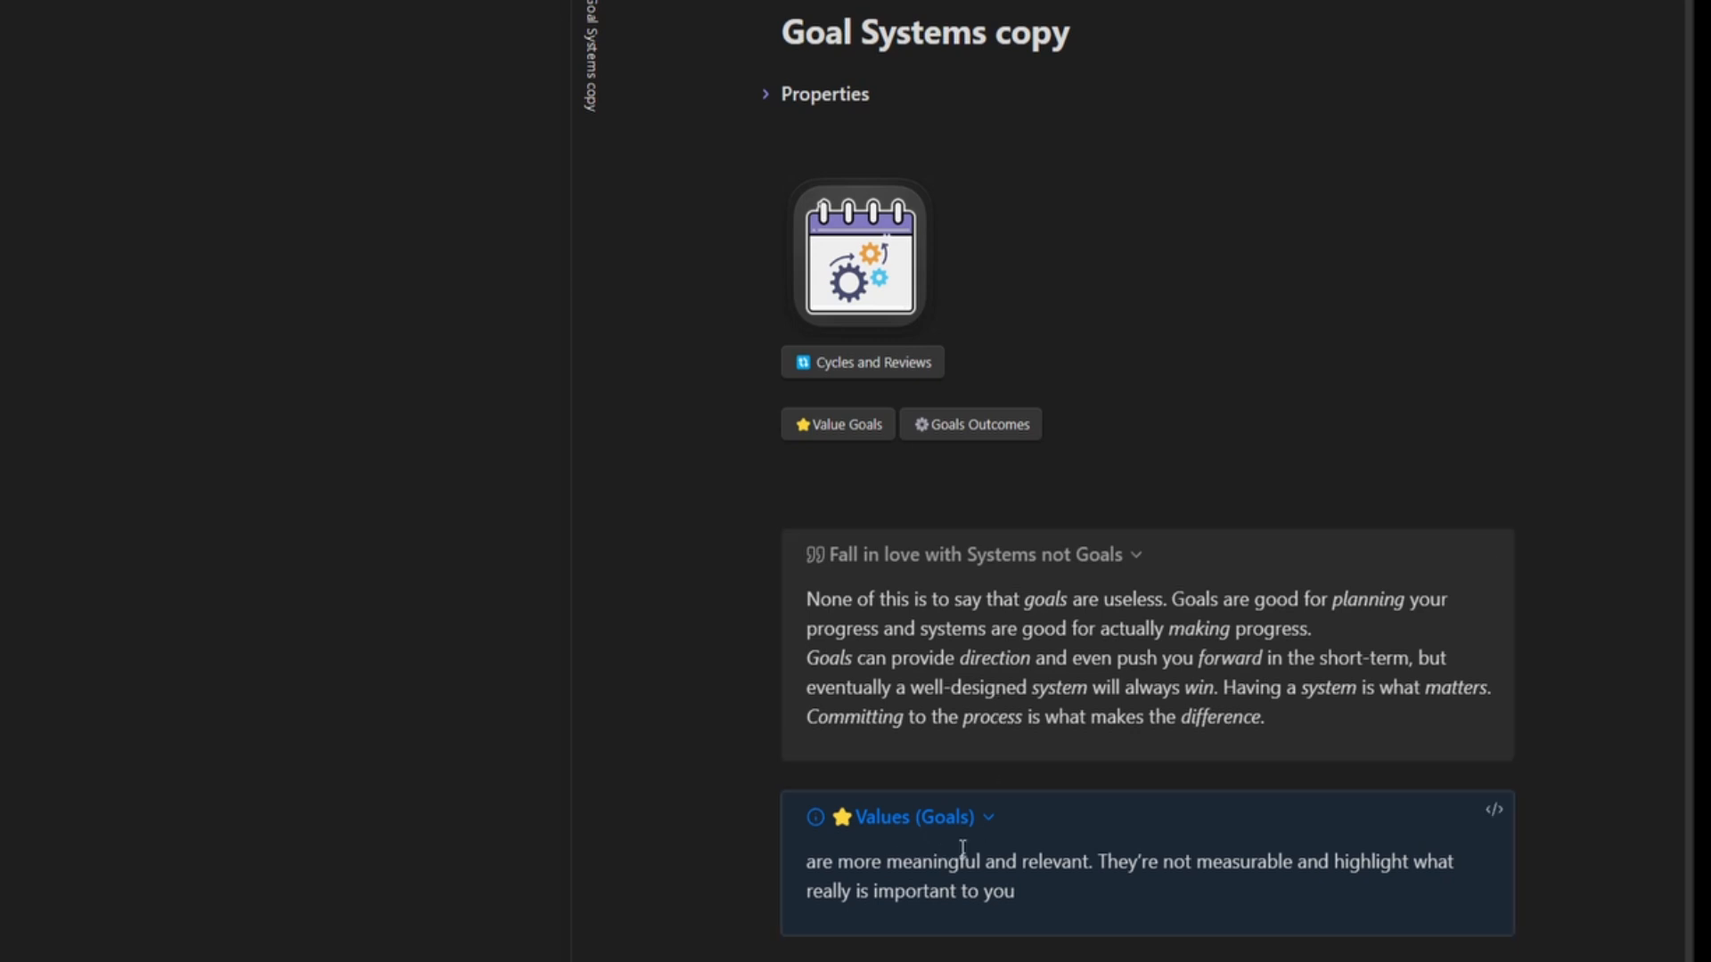
scroll(963, 847, "down", 3)
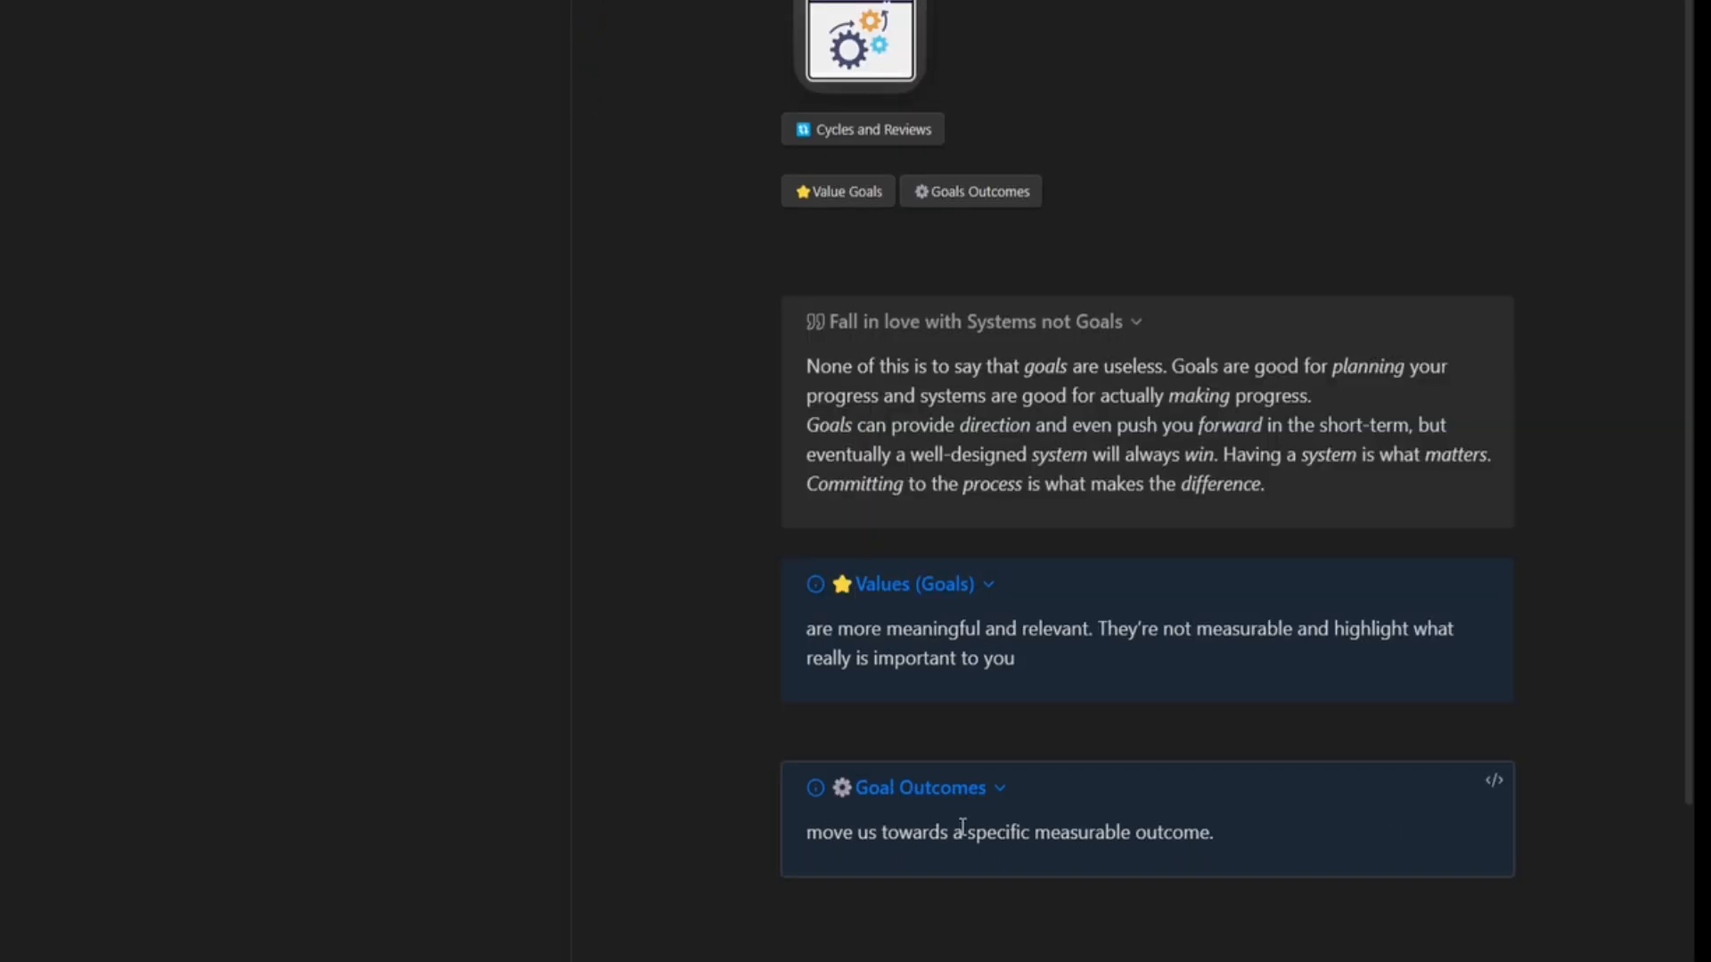
- Copy the entire source of Goal Systems copy into the empty Goal Systems note
key("ctrl+e")
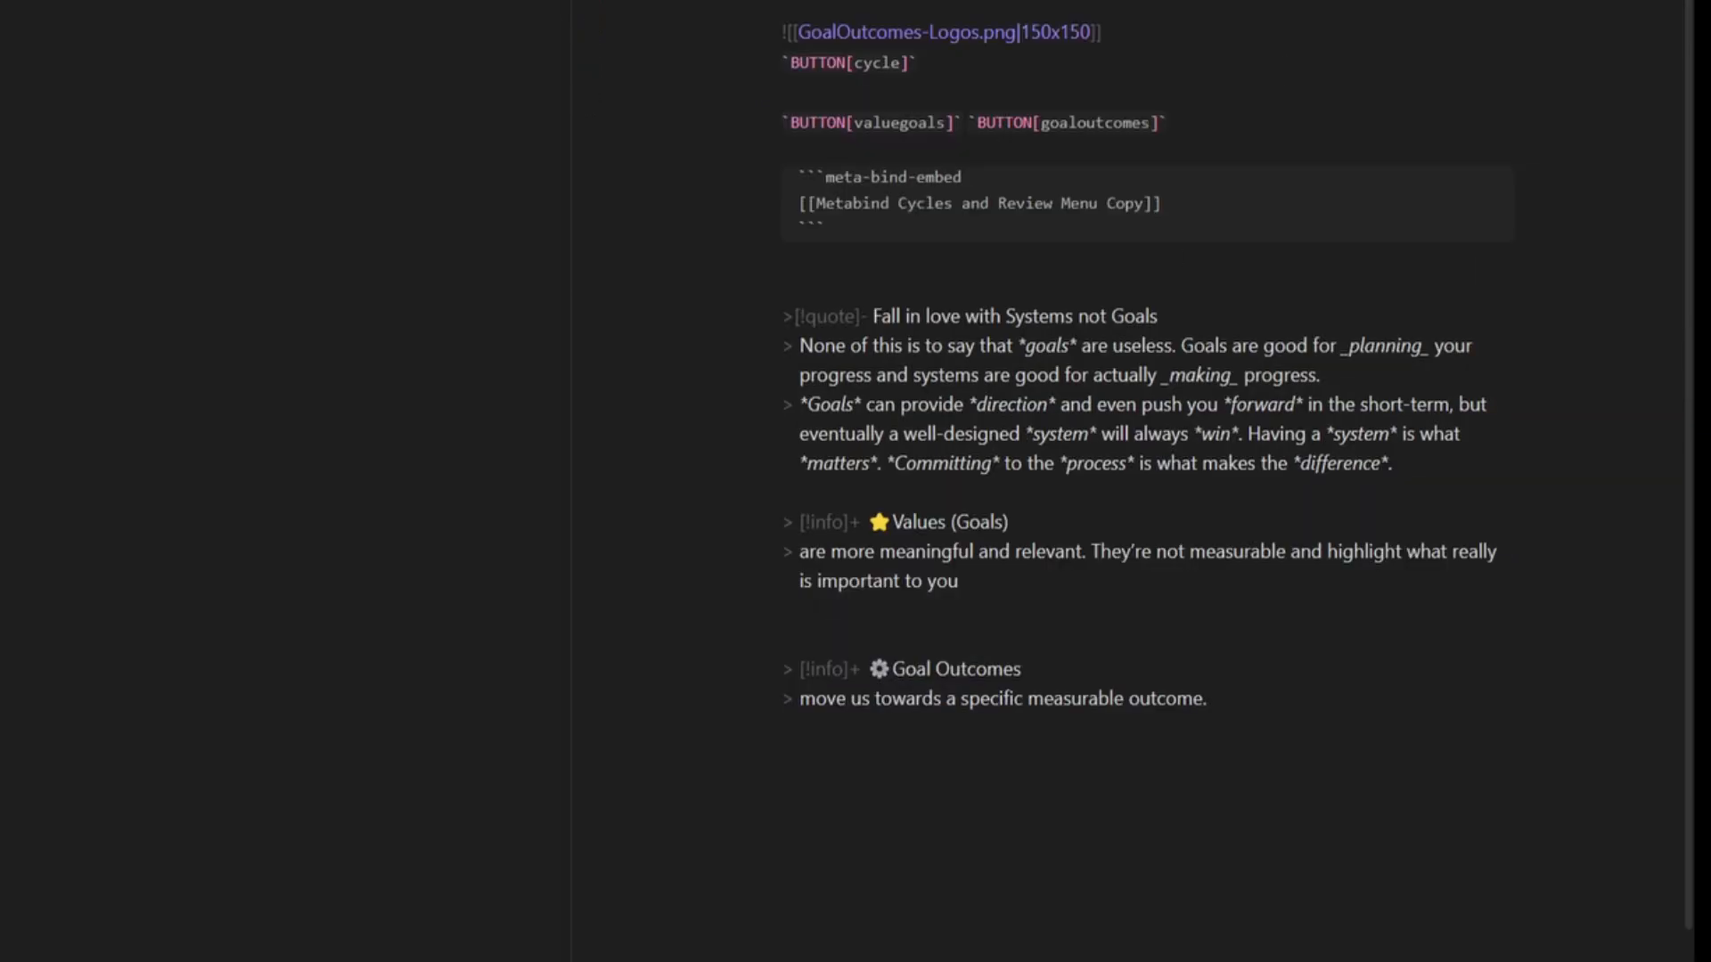
key("ctrl+a")
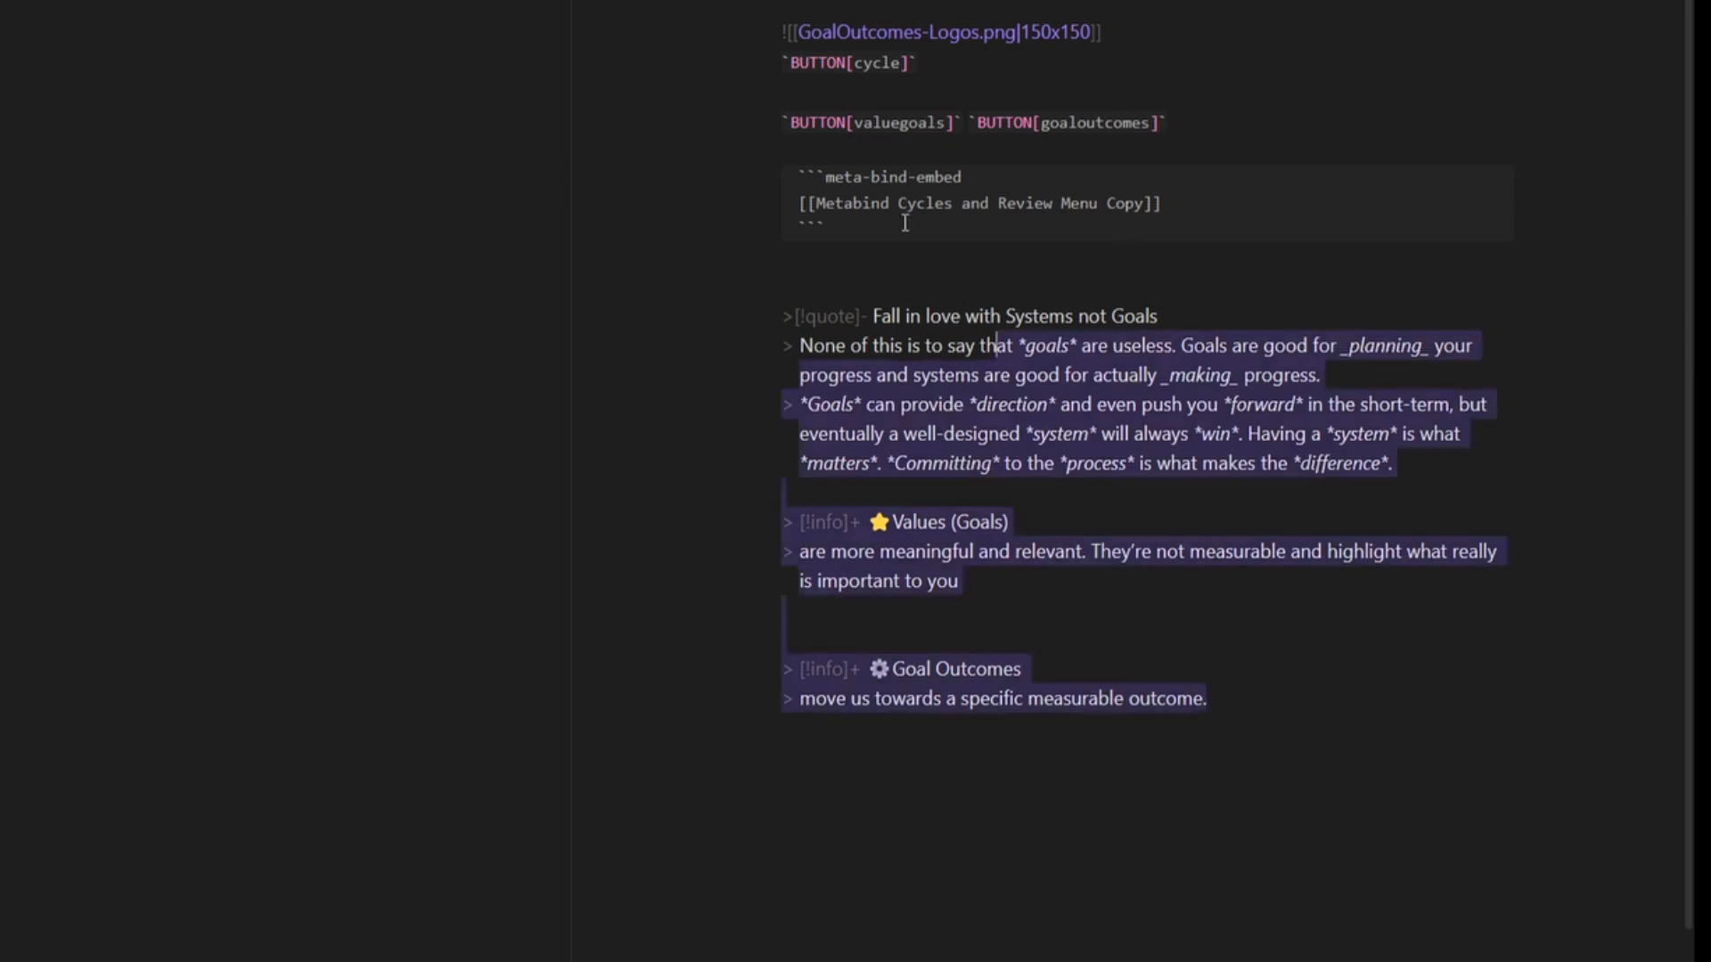
left_click(32, 100)
type("--- cssclasses: Icon: \"![[GoalOutcomes-Logos.png|150x150]]\" button: \"`BUTTON[goalsystems]`\" action: ---  ![[GoalOutcomes-Logos.png|150x150]] `BUTTON[cycle]`  `BUTTON[valuegoals]` `BUTTON[goaloutcomes]`  ```meta-bind-embed [[Metabind Cycles and Review Menu Copy]] ```   >[!quote]- Fall in love with Systems not Goals > None of this is to say that *goals* are useless. Goals are good for _planning_ your progress and systems are good for actually _making_ progress. > *Goals* can provide *direction* and even push you *forward* in the short-term, but eventually a well-designed *system* will always *win*. Having a *system* is what *matters*. *Committing* to the *process* is what makes the *difference*.  > [!info]+ ⭐Values (Goals) > are more meaningful and relevant. They’re not measurable and highlight what really is important to you   > [!info]+ ⚙Goal Outcomes > move us towards a specific measurable outcome.")
- Change the embed link in the Goal Systems note's source to Metabind Cycles and Review Menu, and preview the note
left_click(980, 37)
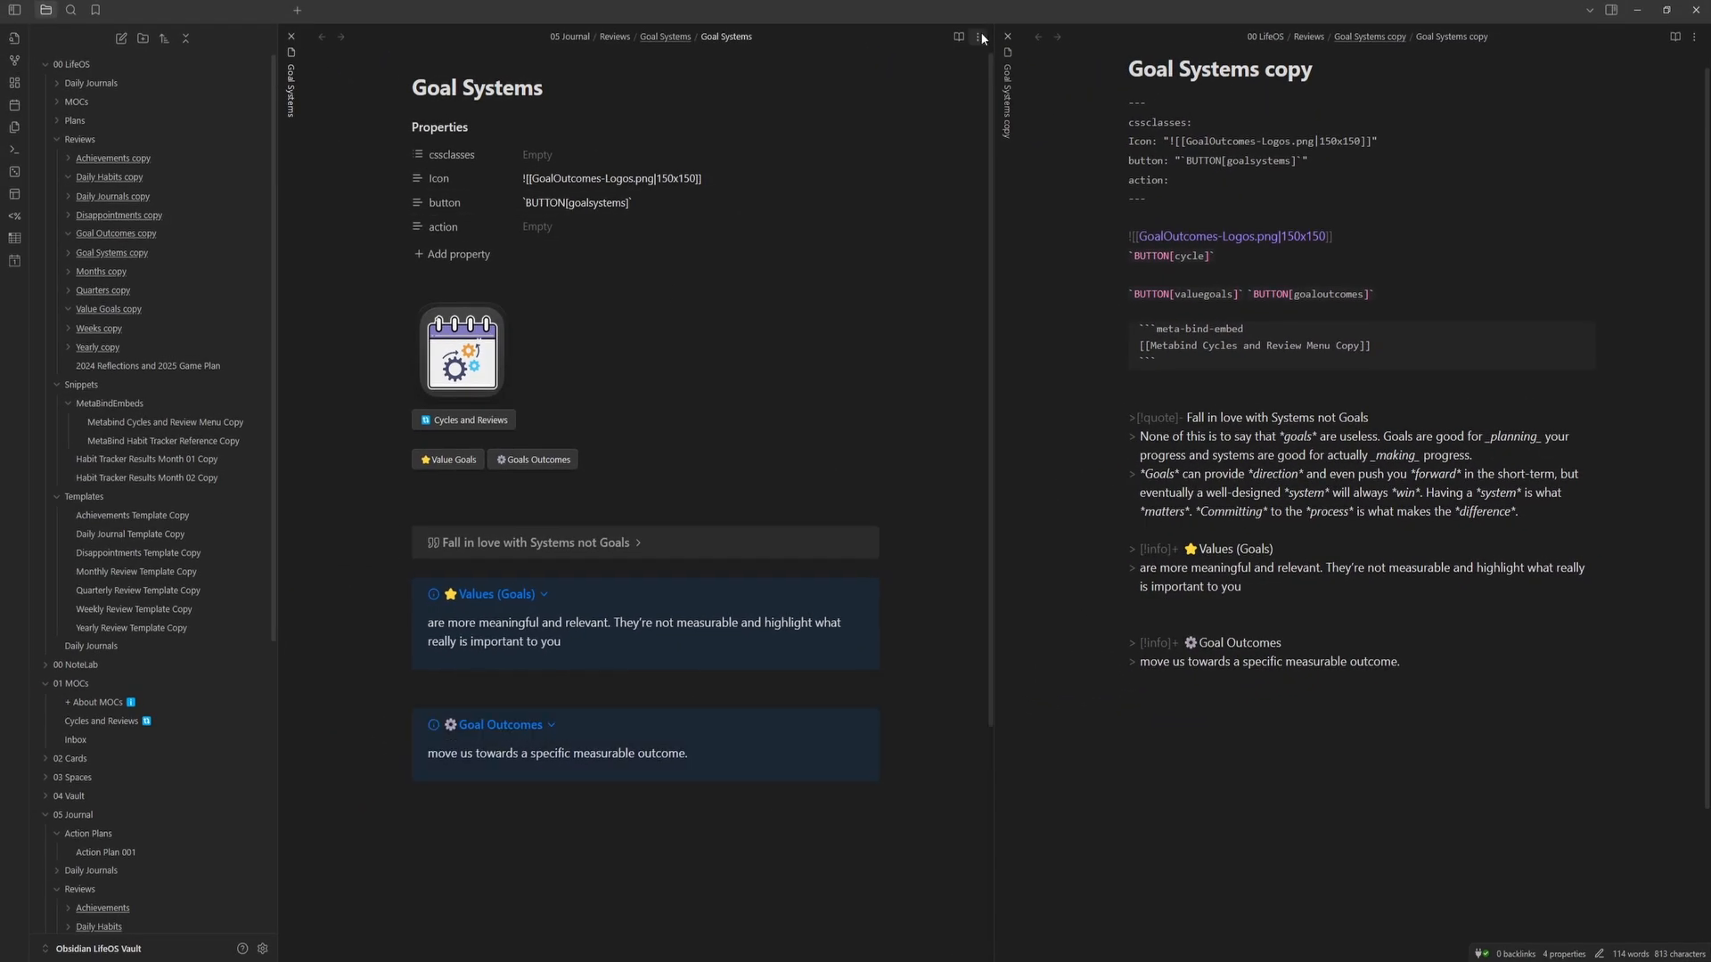
left_click(922, 95)
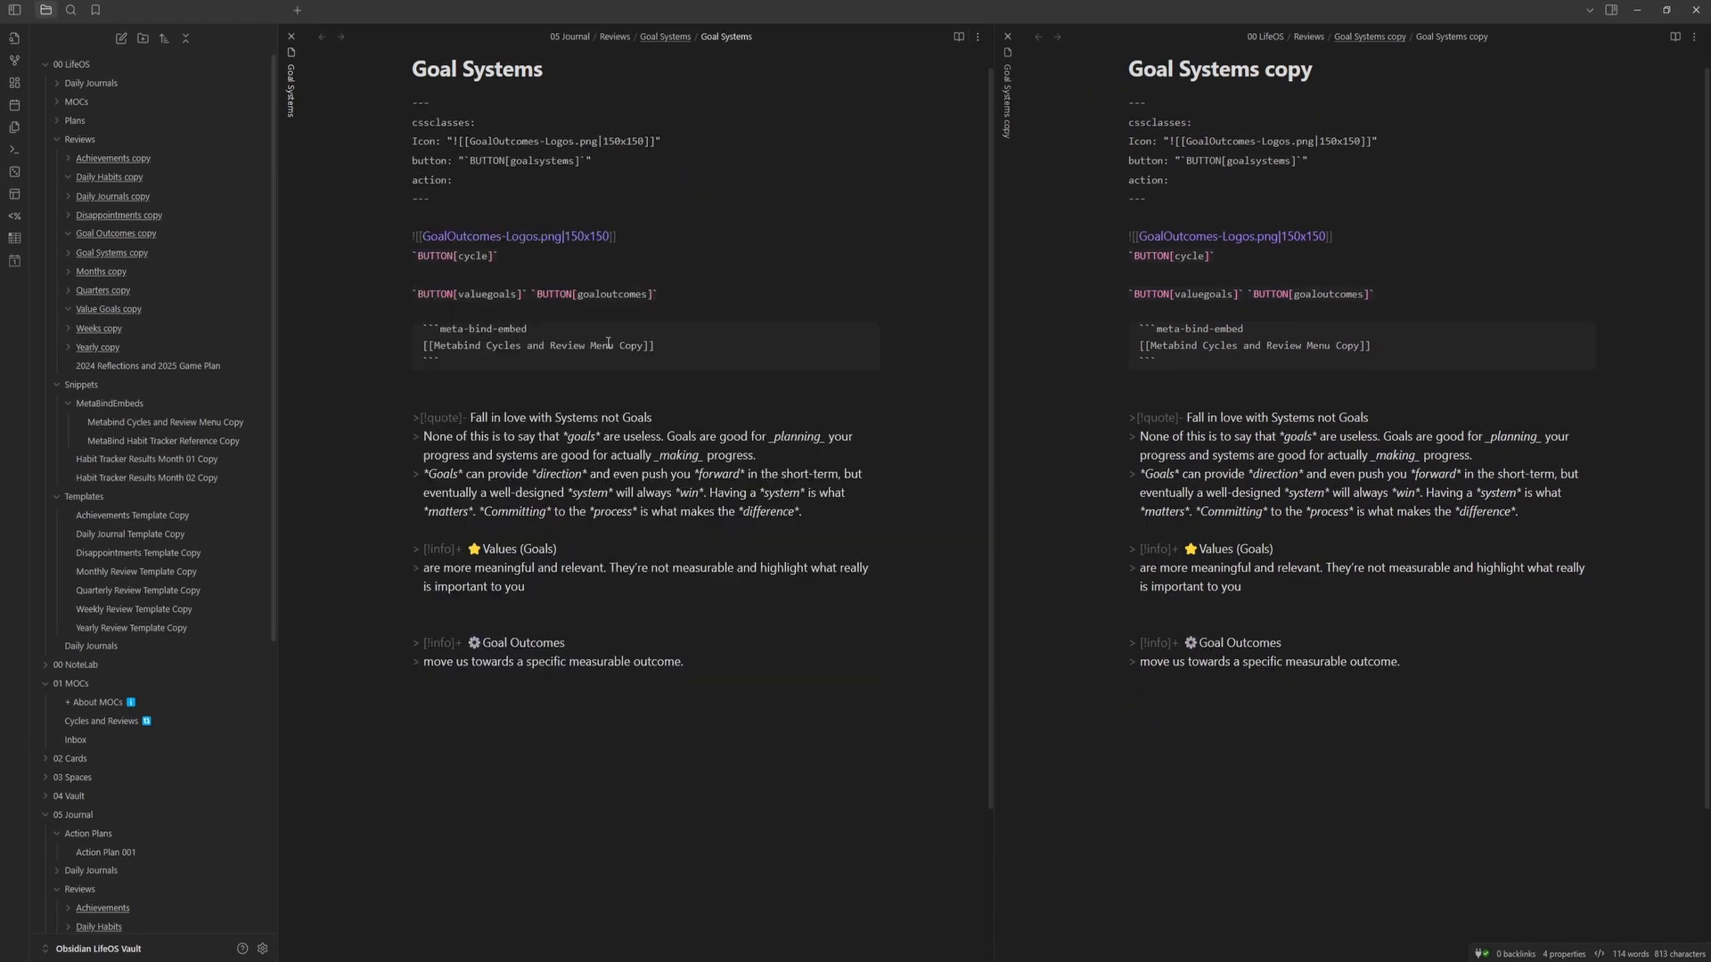
key("BackSpace")
key("BackSpace")
key("BackSpace")
key("BackSpace")
key("BackSpace")
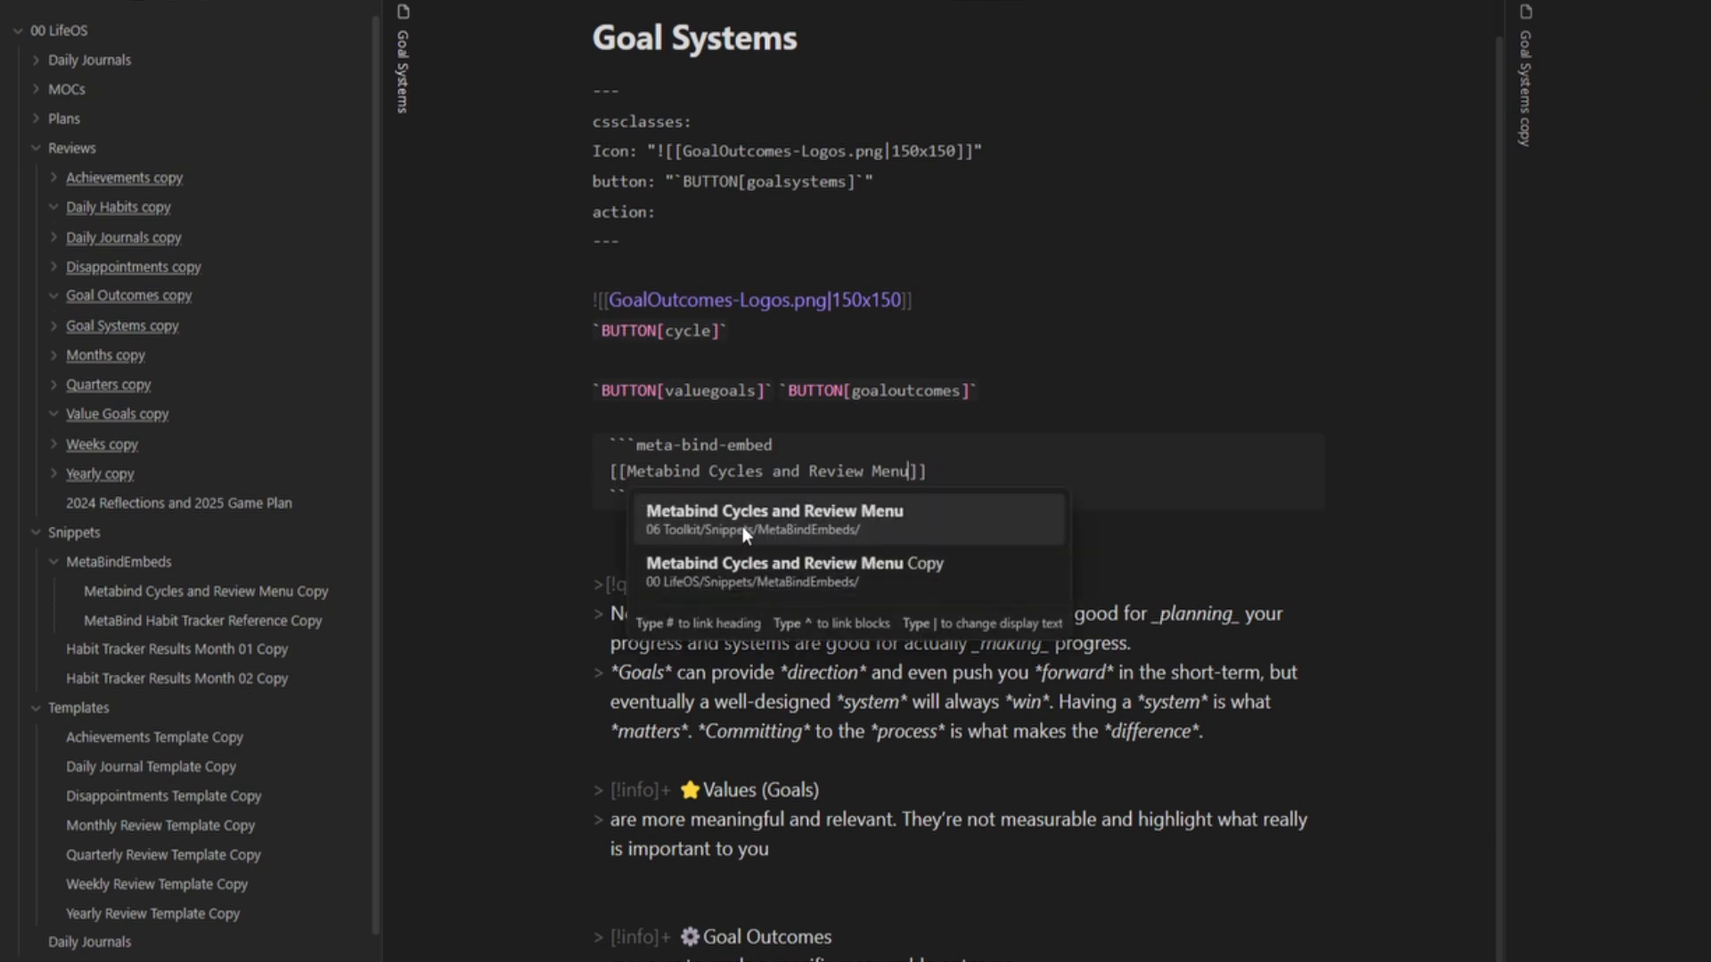
left_click(847, 526)
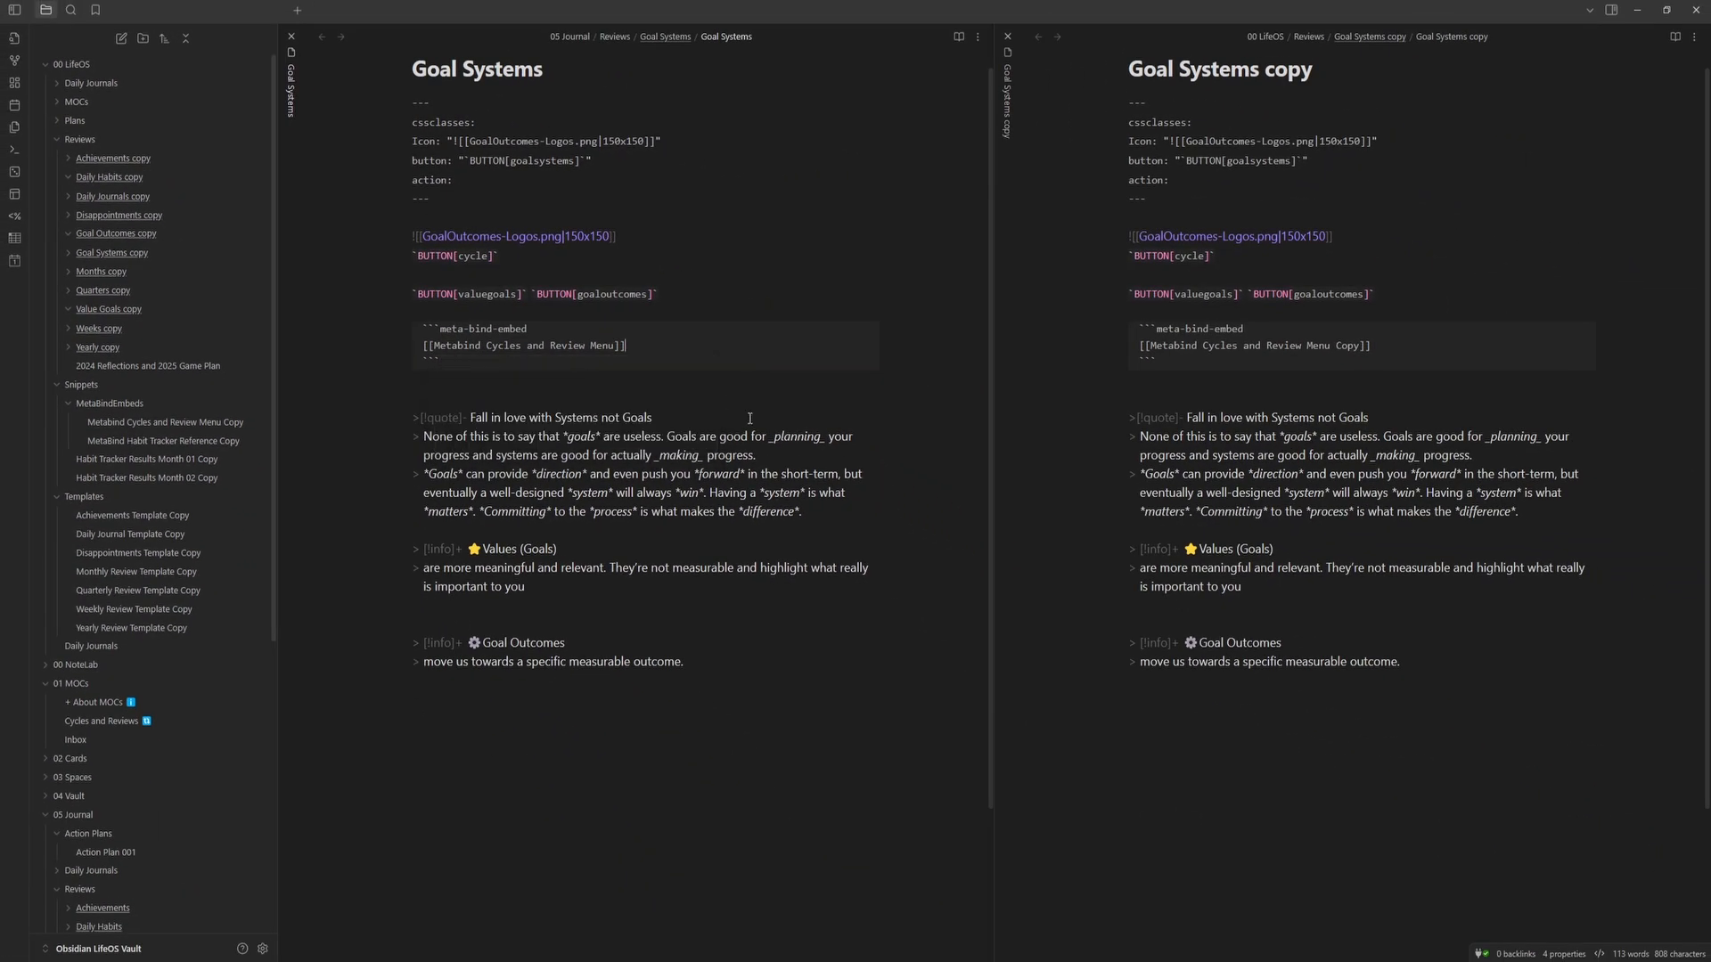
left_click(959, 36)
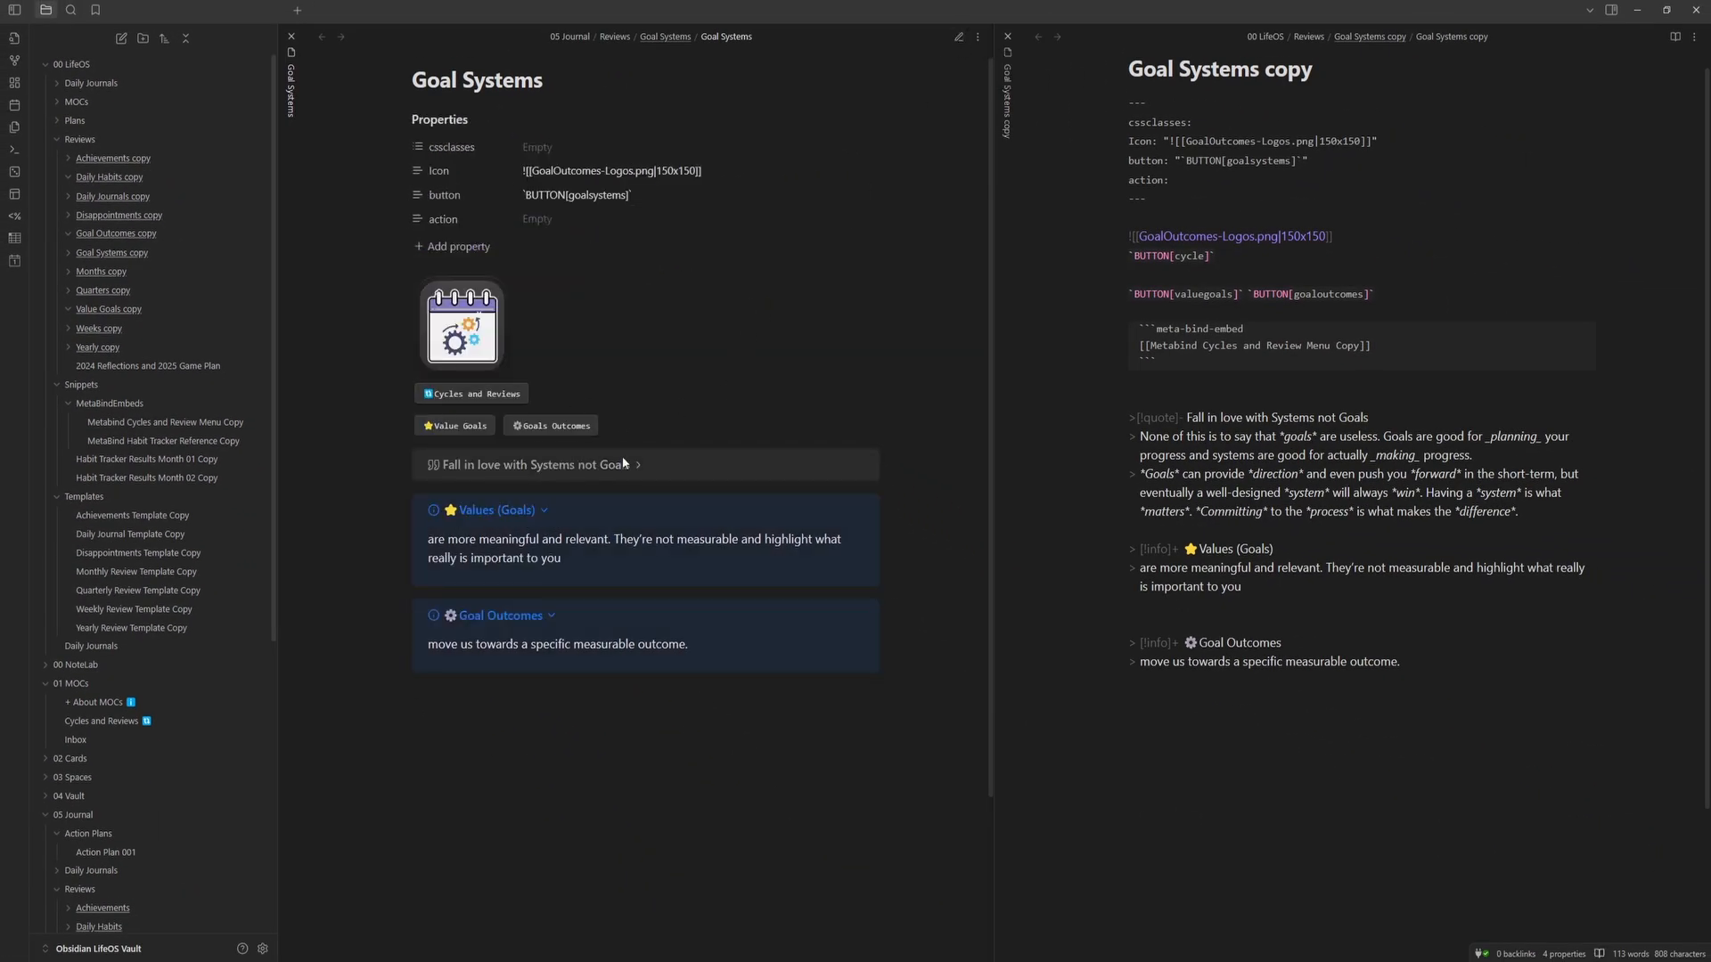
- Close both notes, then reopen Goal Systems under 05 Journal/Reviews with Goal Systems copy from 00 LifeOS/Reviews beside it
left_click(1006, 35)
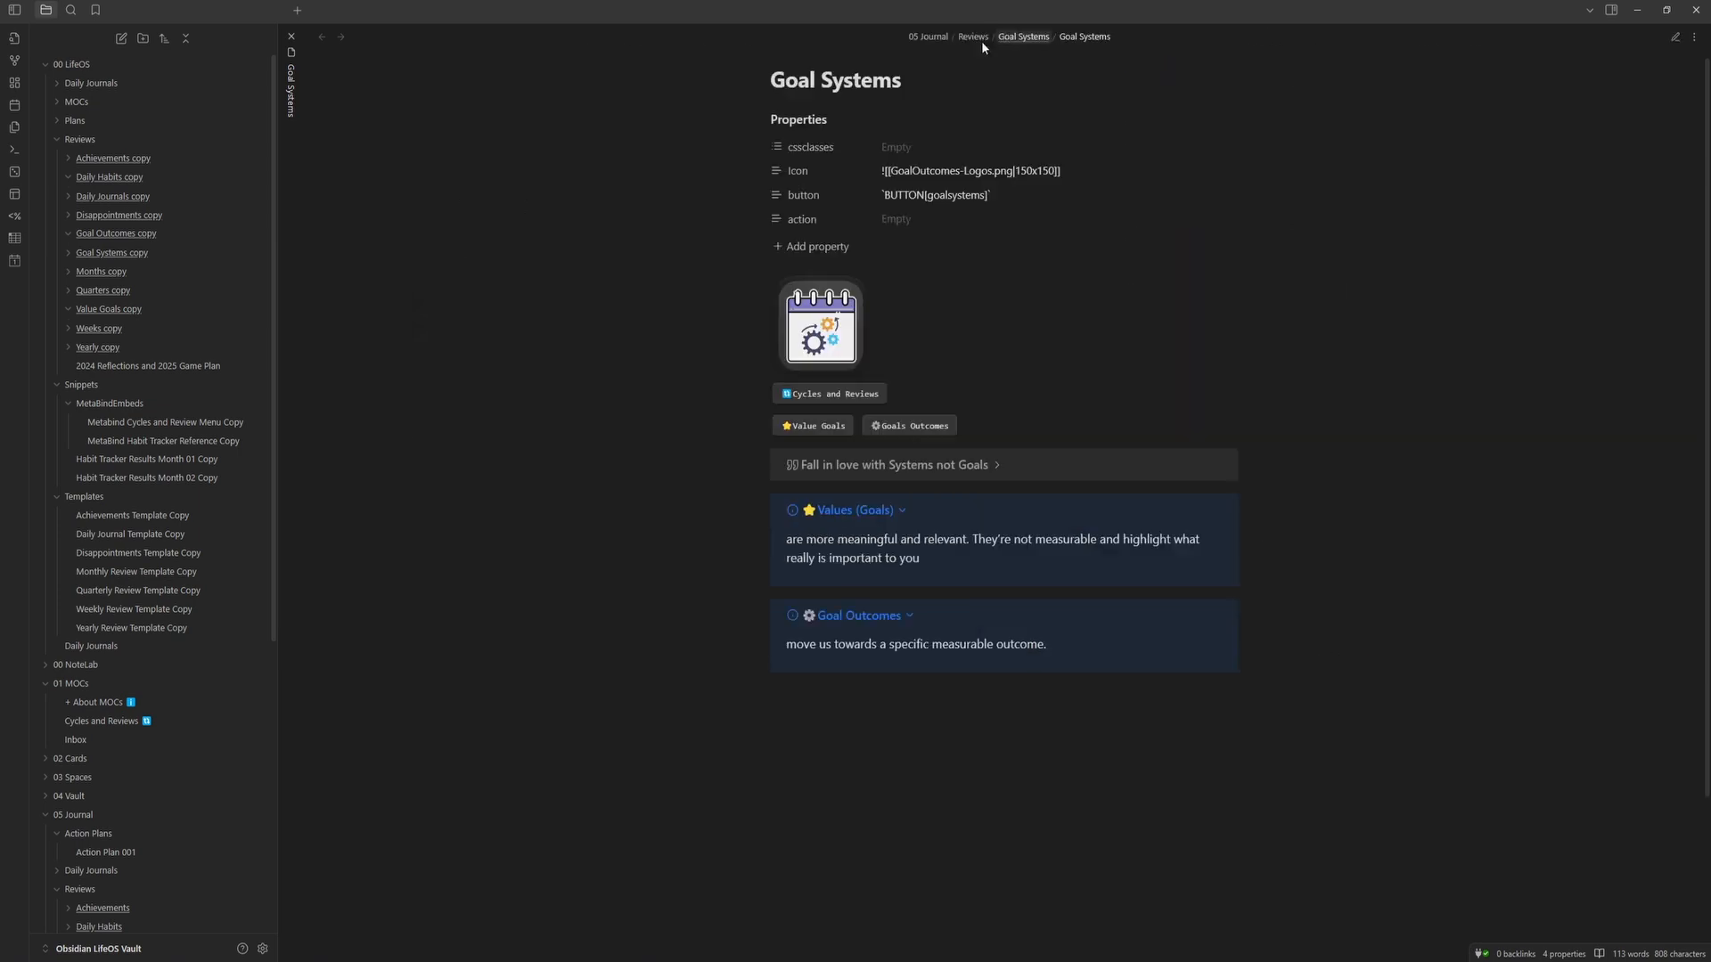
left_click(291, 37)
scroll(77, 490, "down", 5)
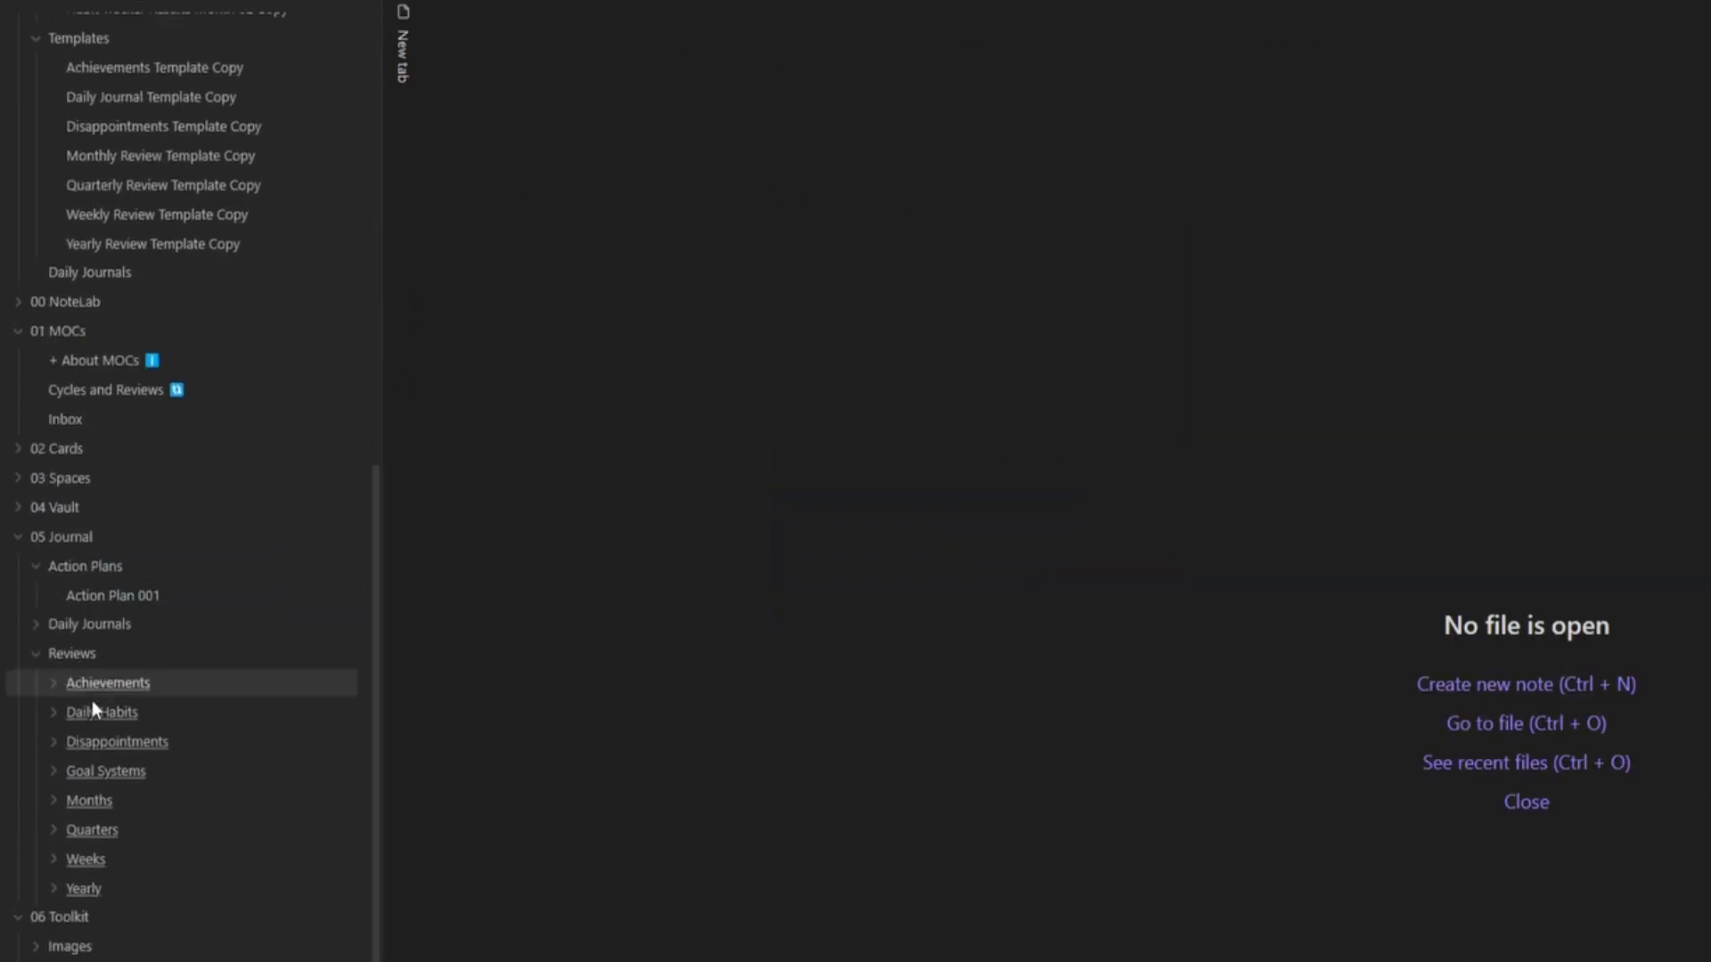
left_click(111, 765)
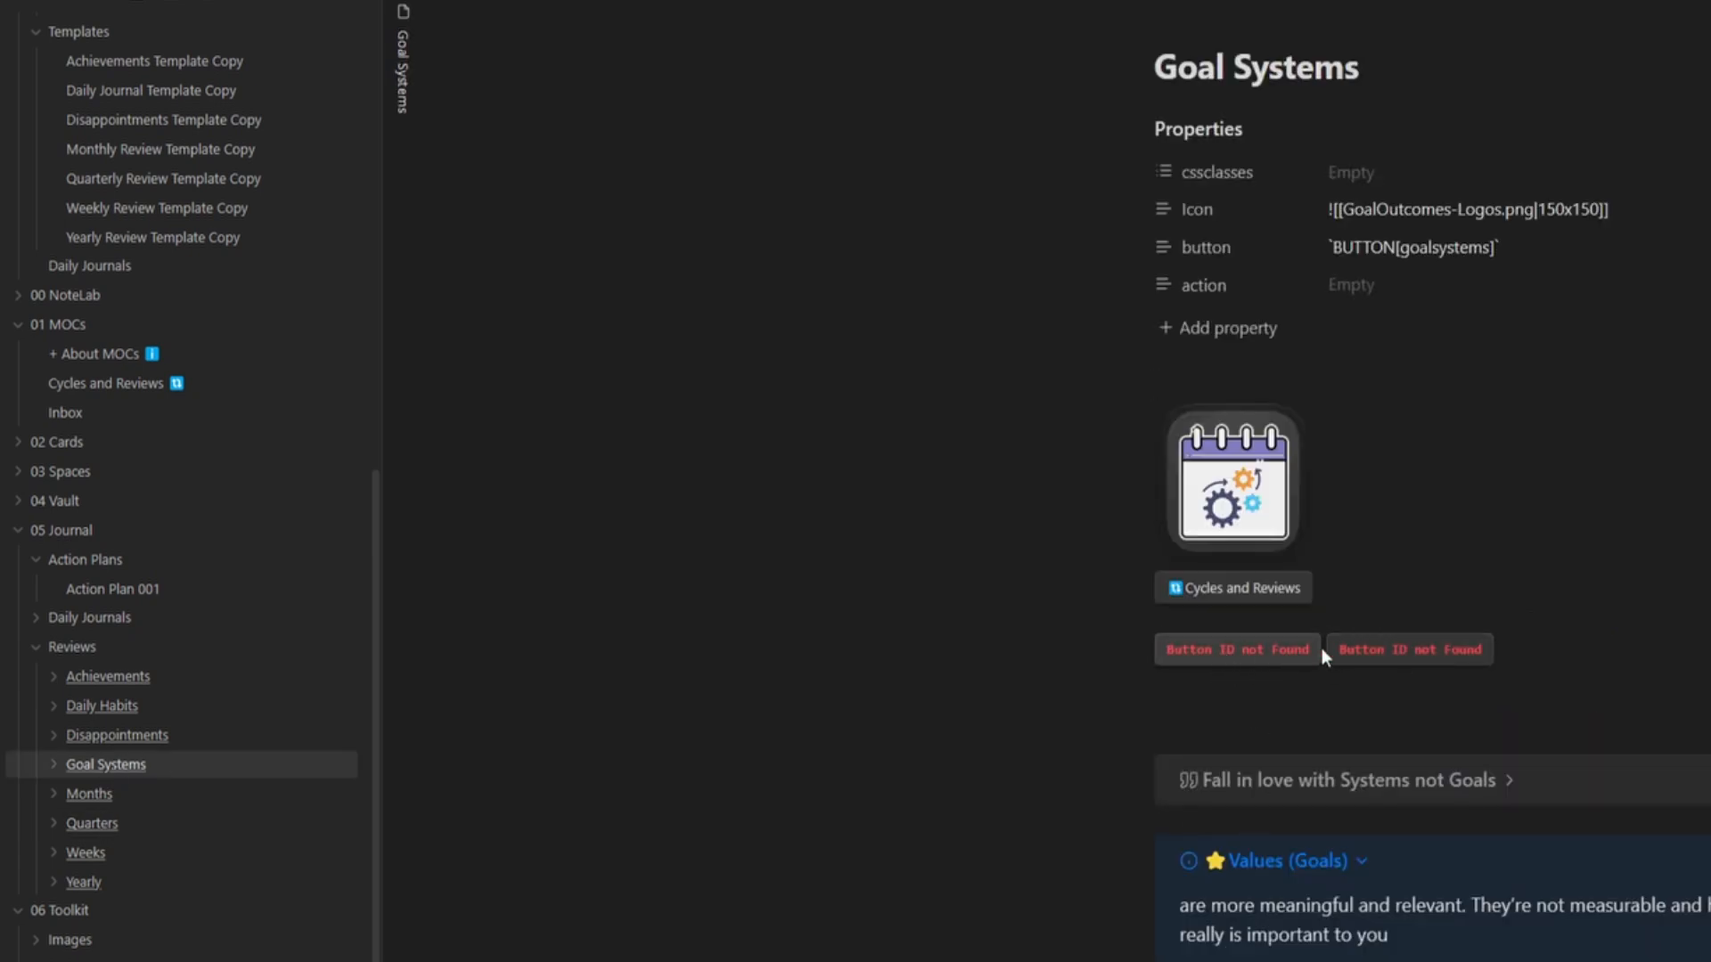
scroll(240, 401, "up", 5)
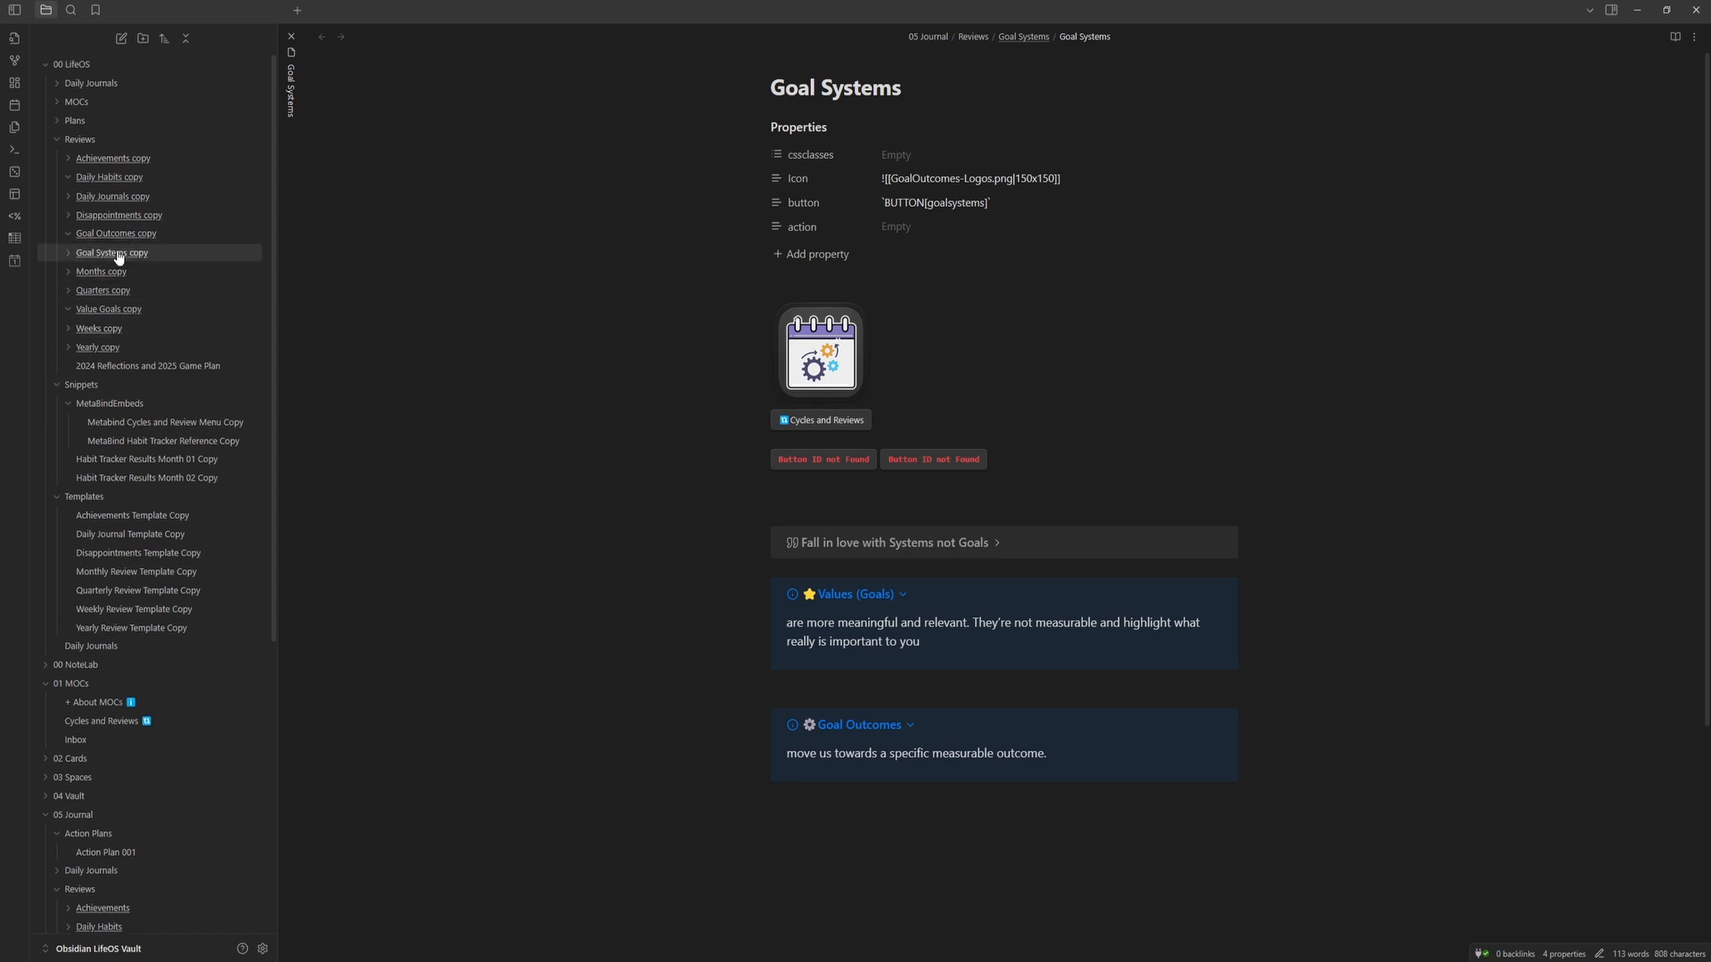
left_click(112, 253, "ctrl+alt")
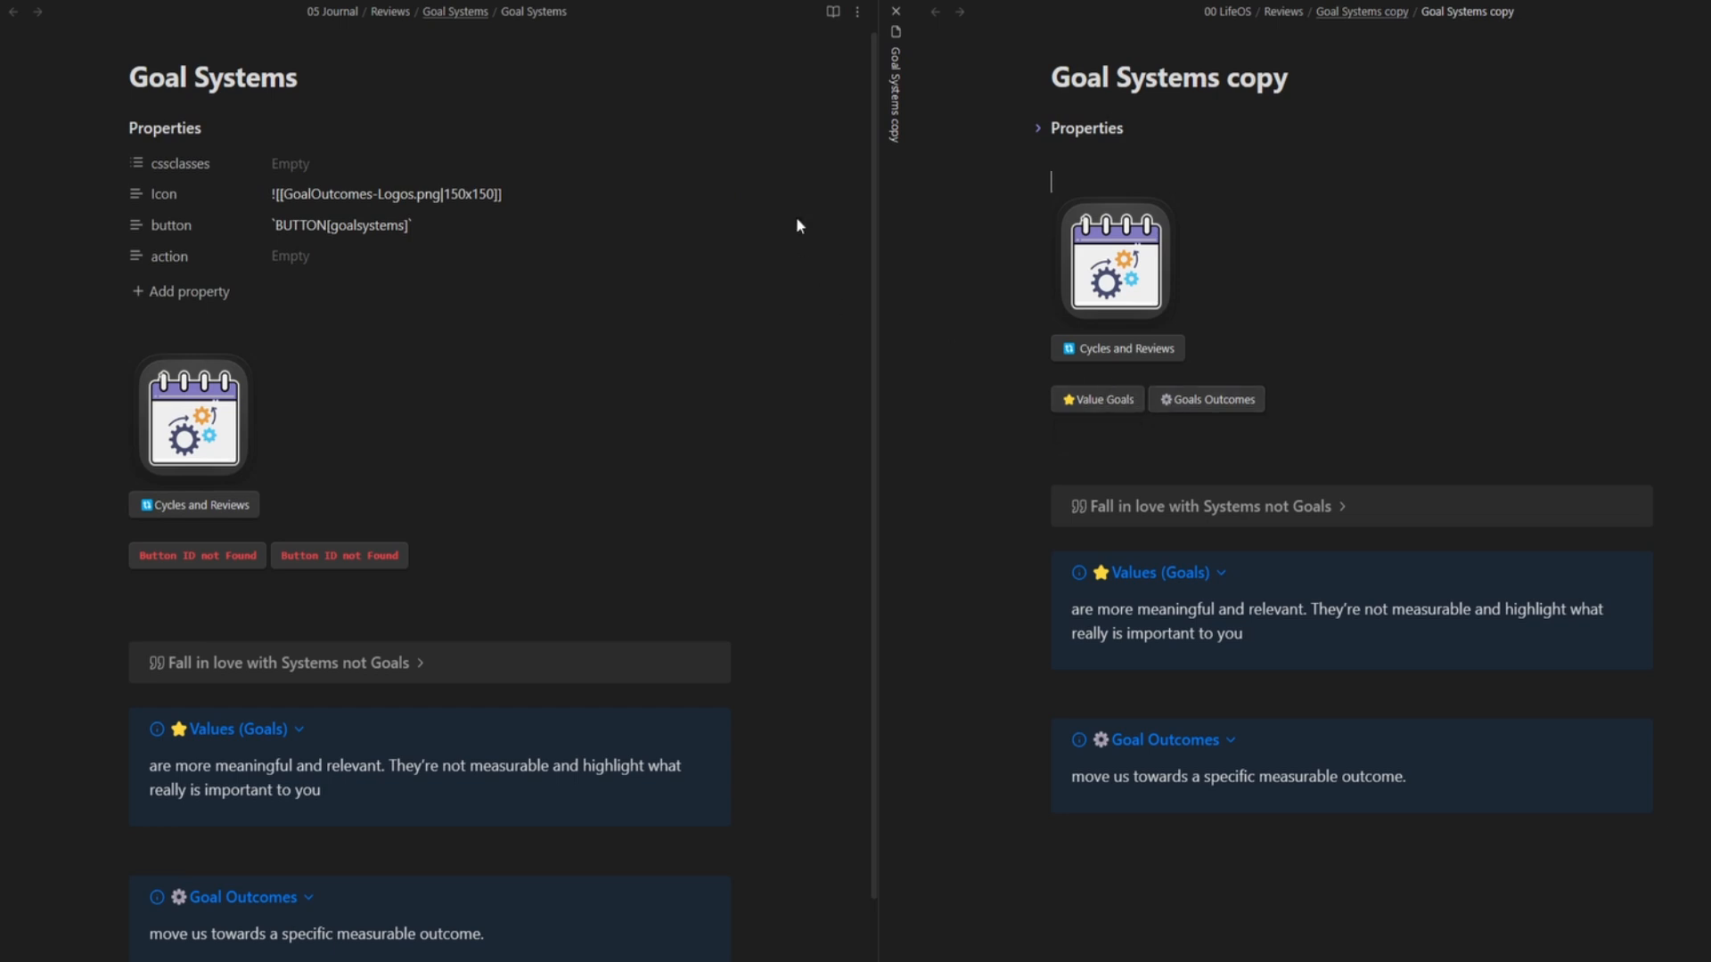
- Show the Goal Systems note in source mode and open its embedded note Metabind Cycles and Review Menu in a split pane
left_click(854, 13)
left_click(757, 85)
left_click_drag(389, 410, 158, 410)
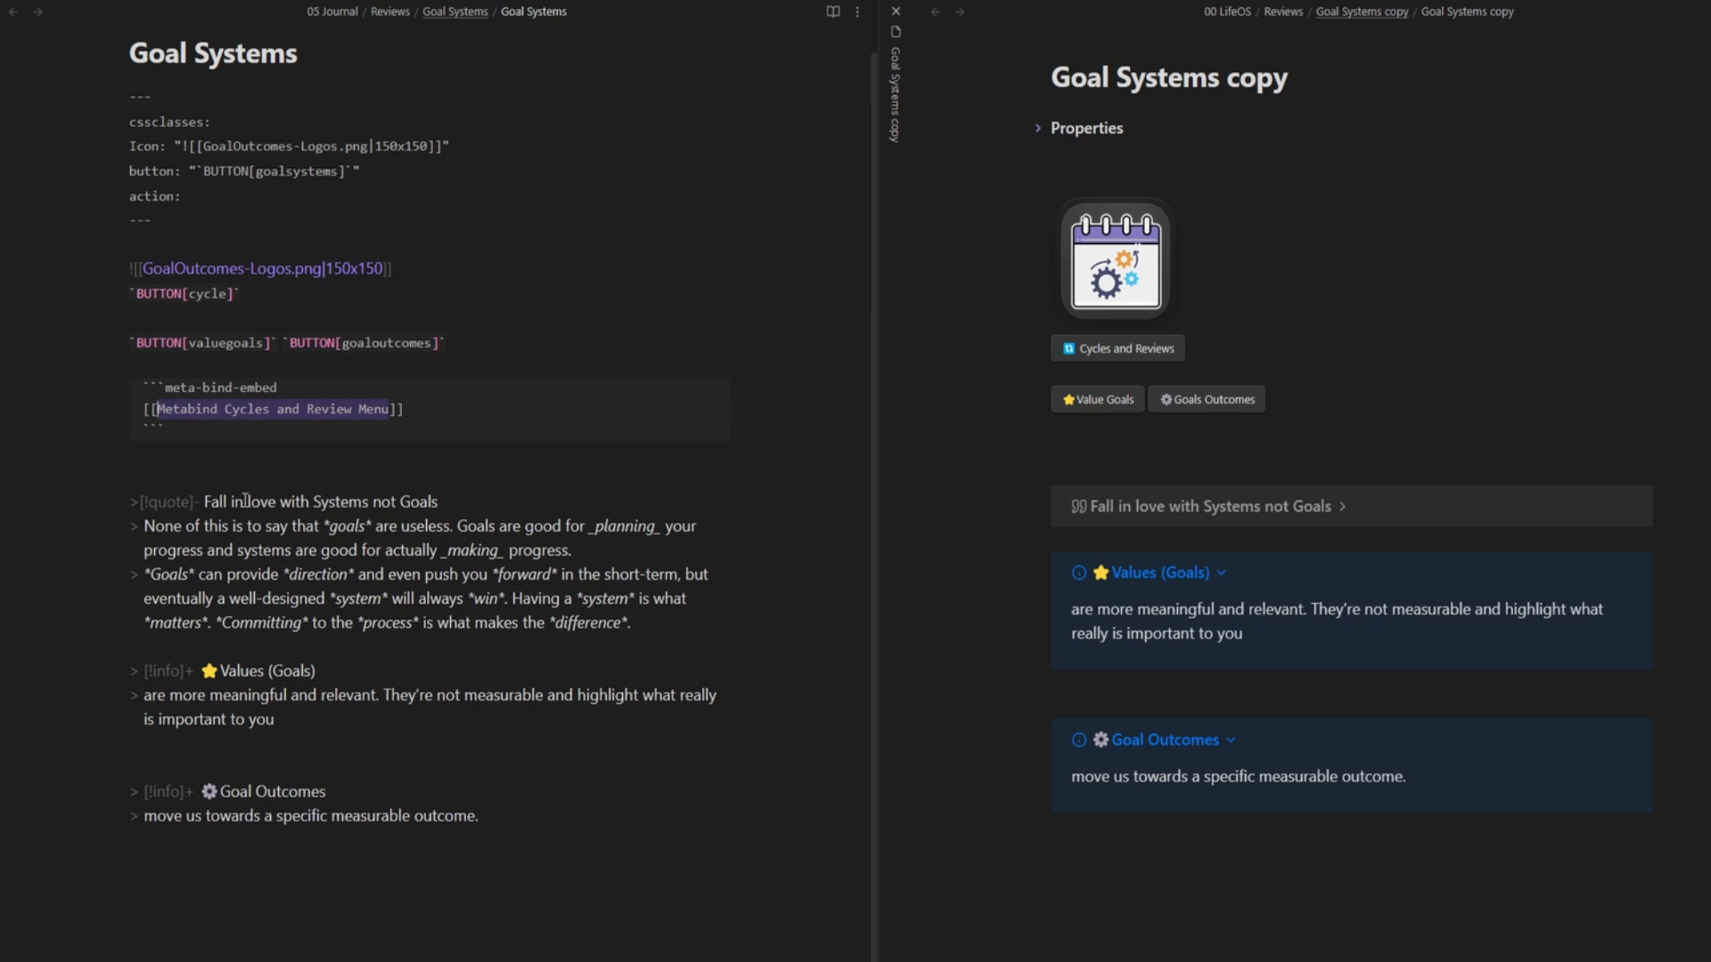
key("ctrl+c")
key("ctrl+o")
key("ctrl+v")
key("ctrl+alt+Return")
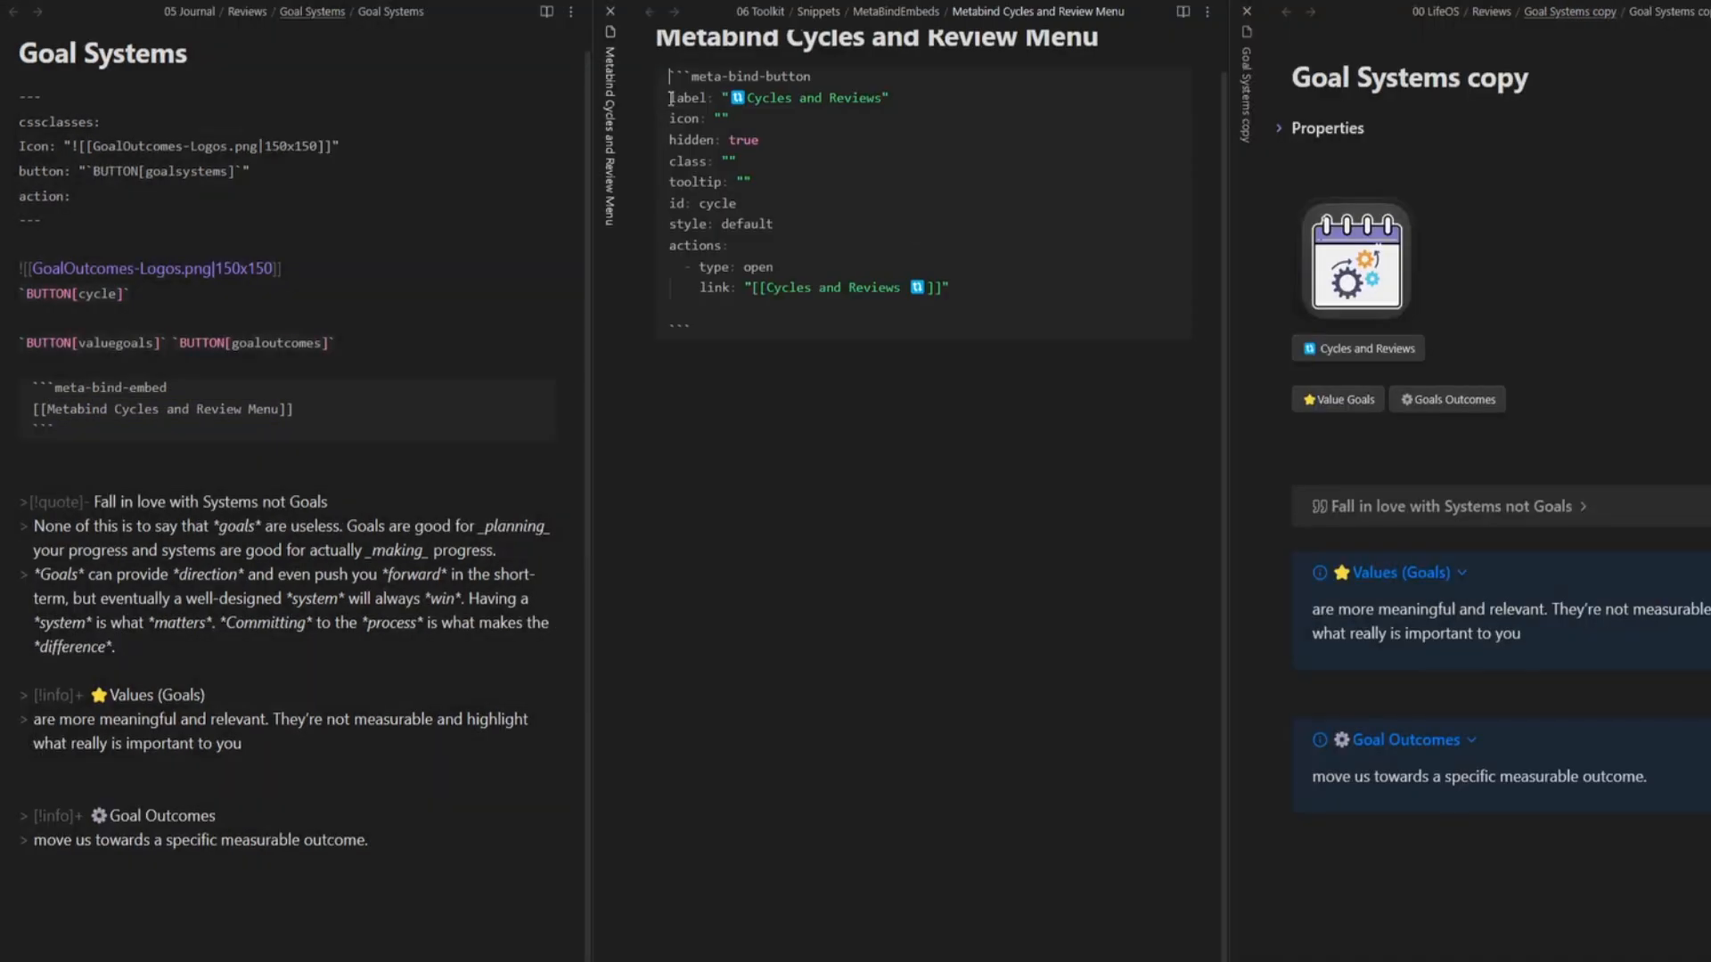
- Show Metabind Cycles and Review Menu in source mode and go to the end of its button definitions
scroll(1180, 59, "up", 1)
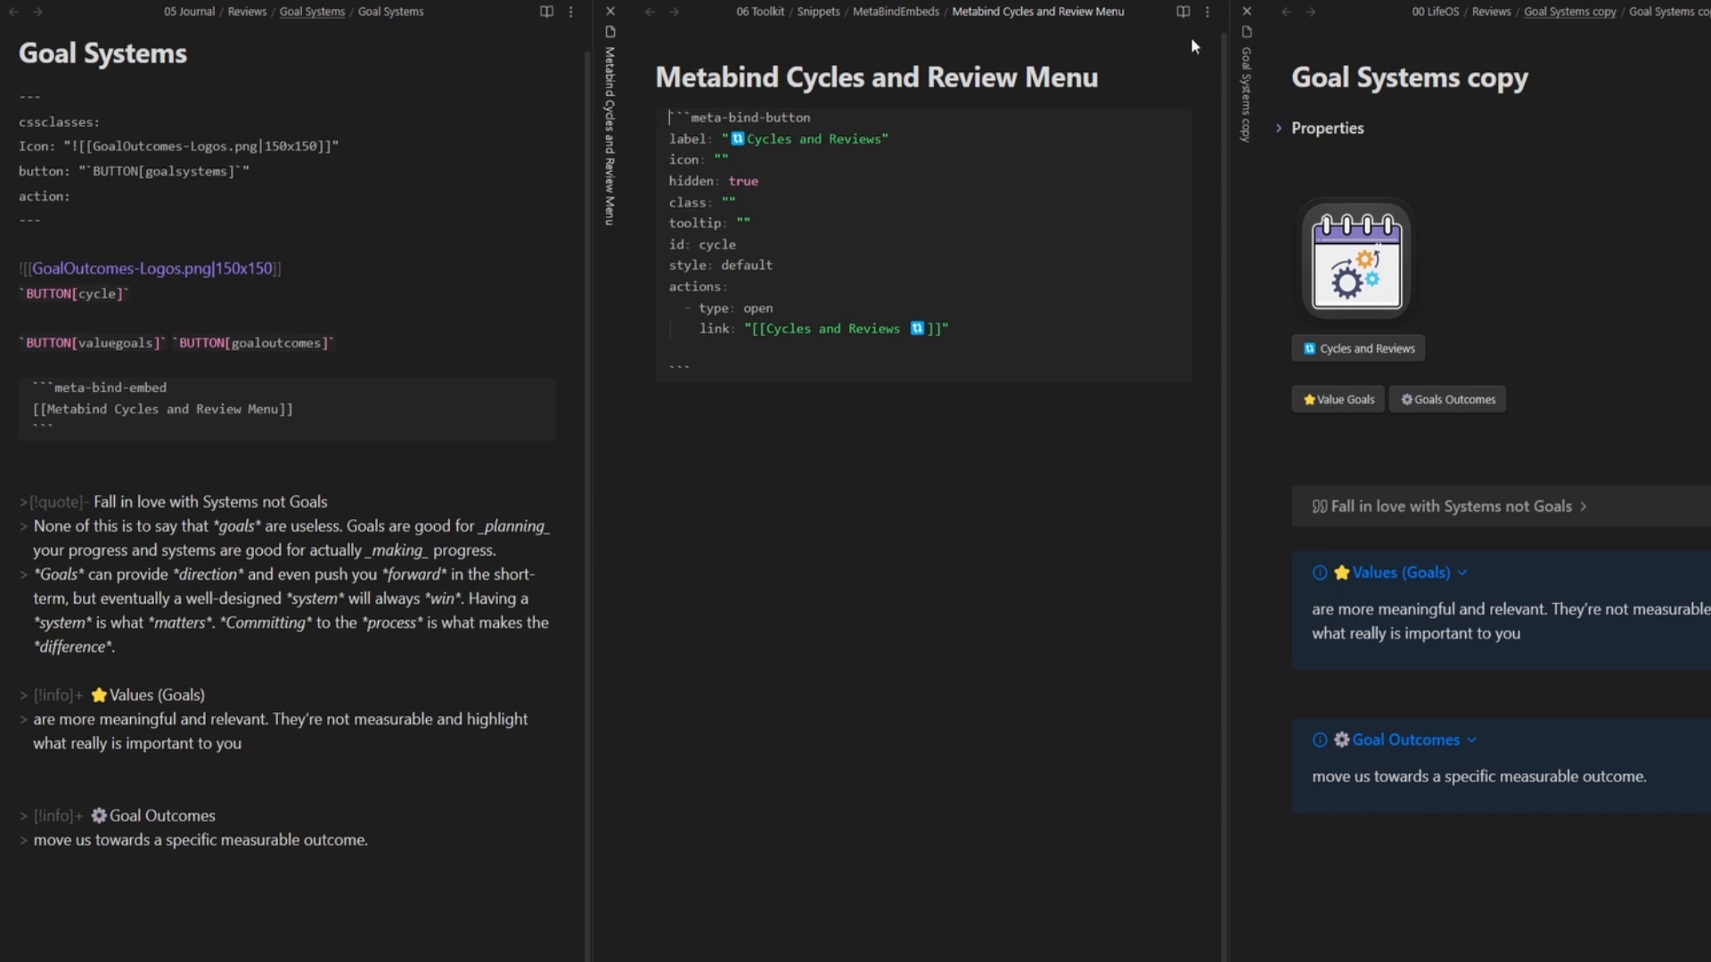
left_click(1208, 12)
left_click(1146, 85)
scroll(838, 642, "down", 20)
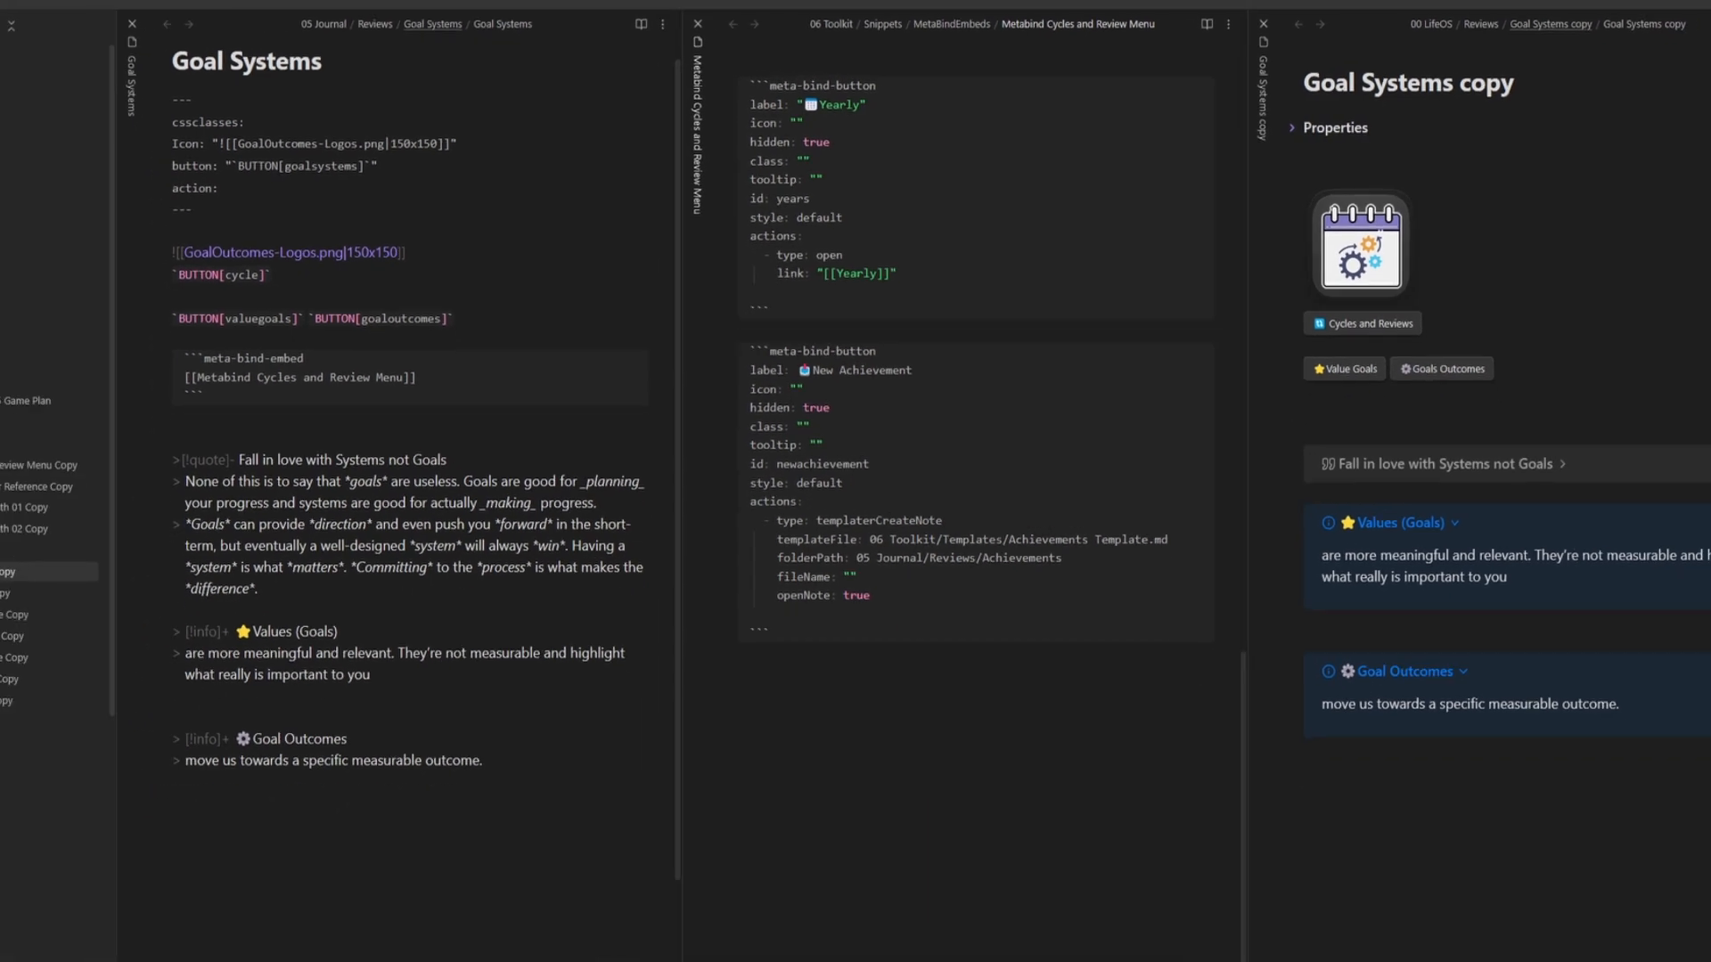
- Create a folder note for Values Goals under 05 Journal/Reviews/Goal Systems and return the pane to Metabind Cycles and Review Menu
scroll(109, 543, "down", 5)
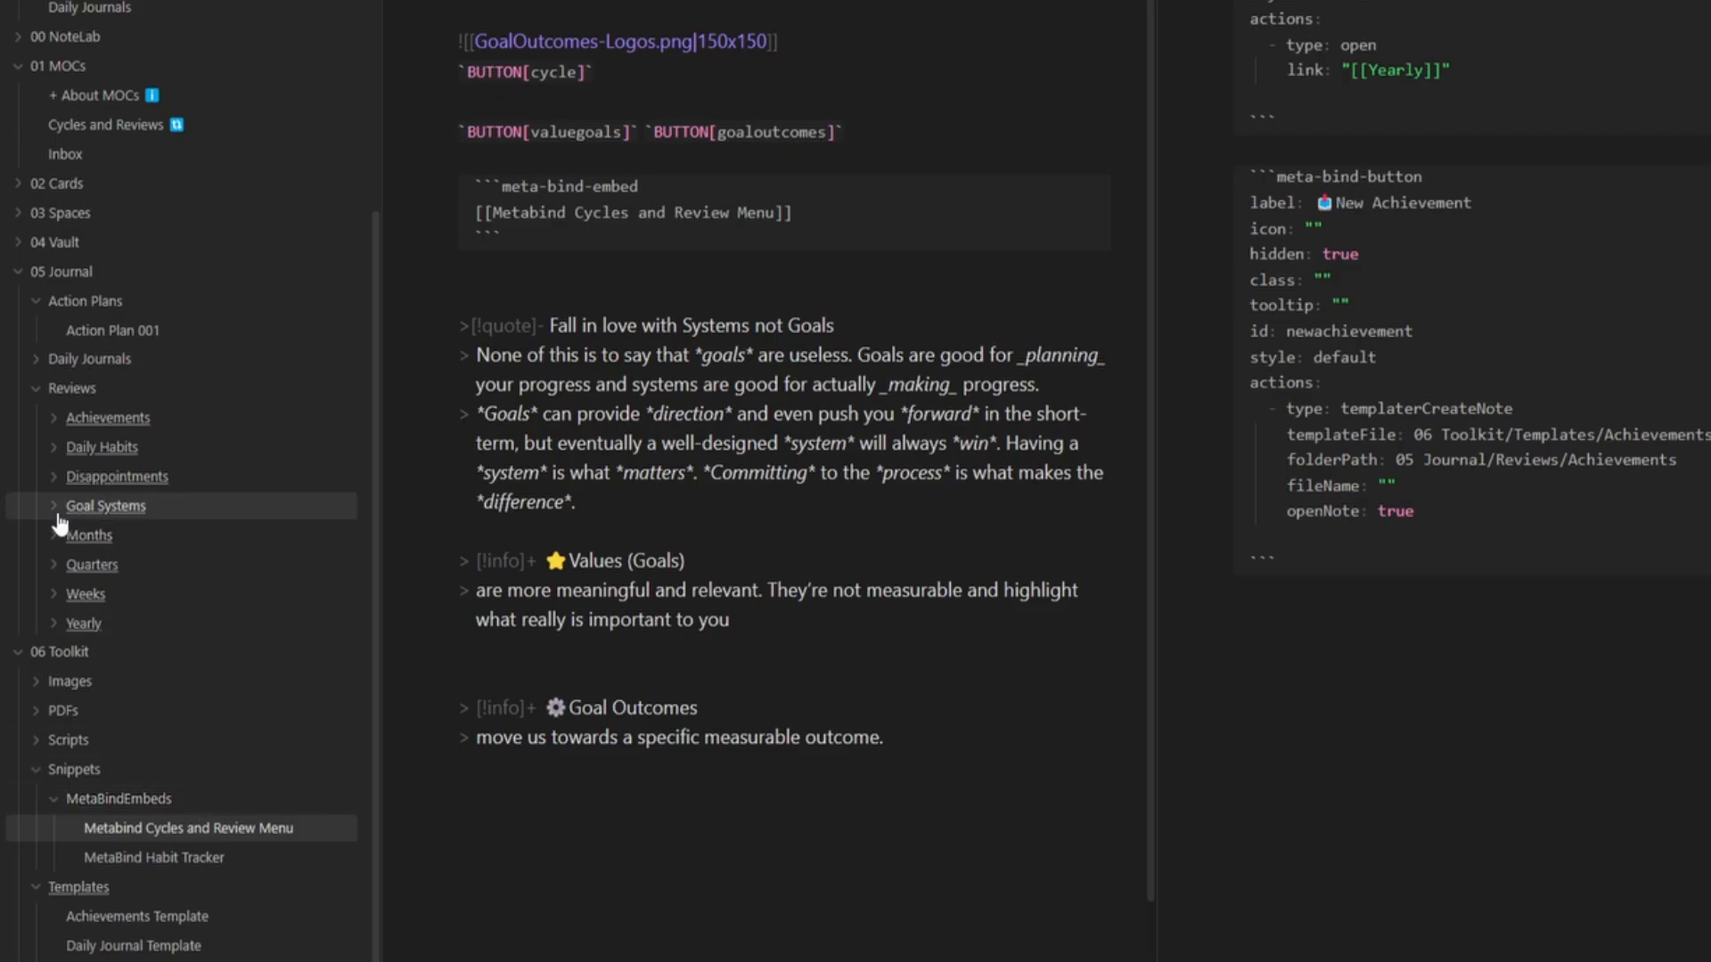
left_click(58, 515)
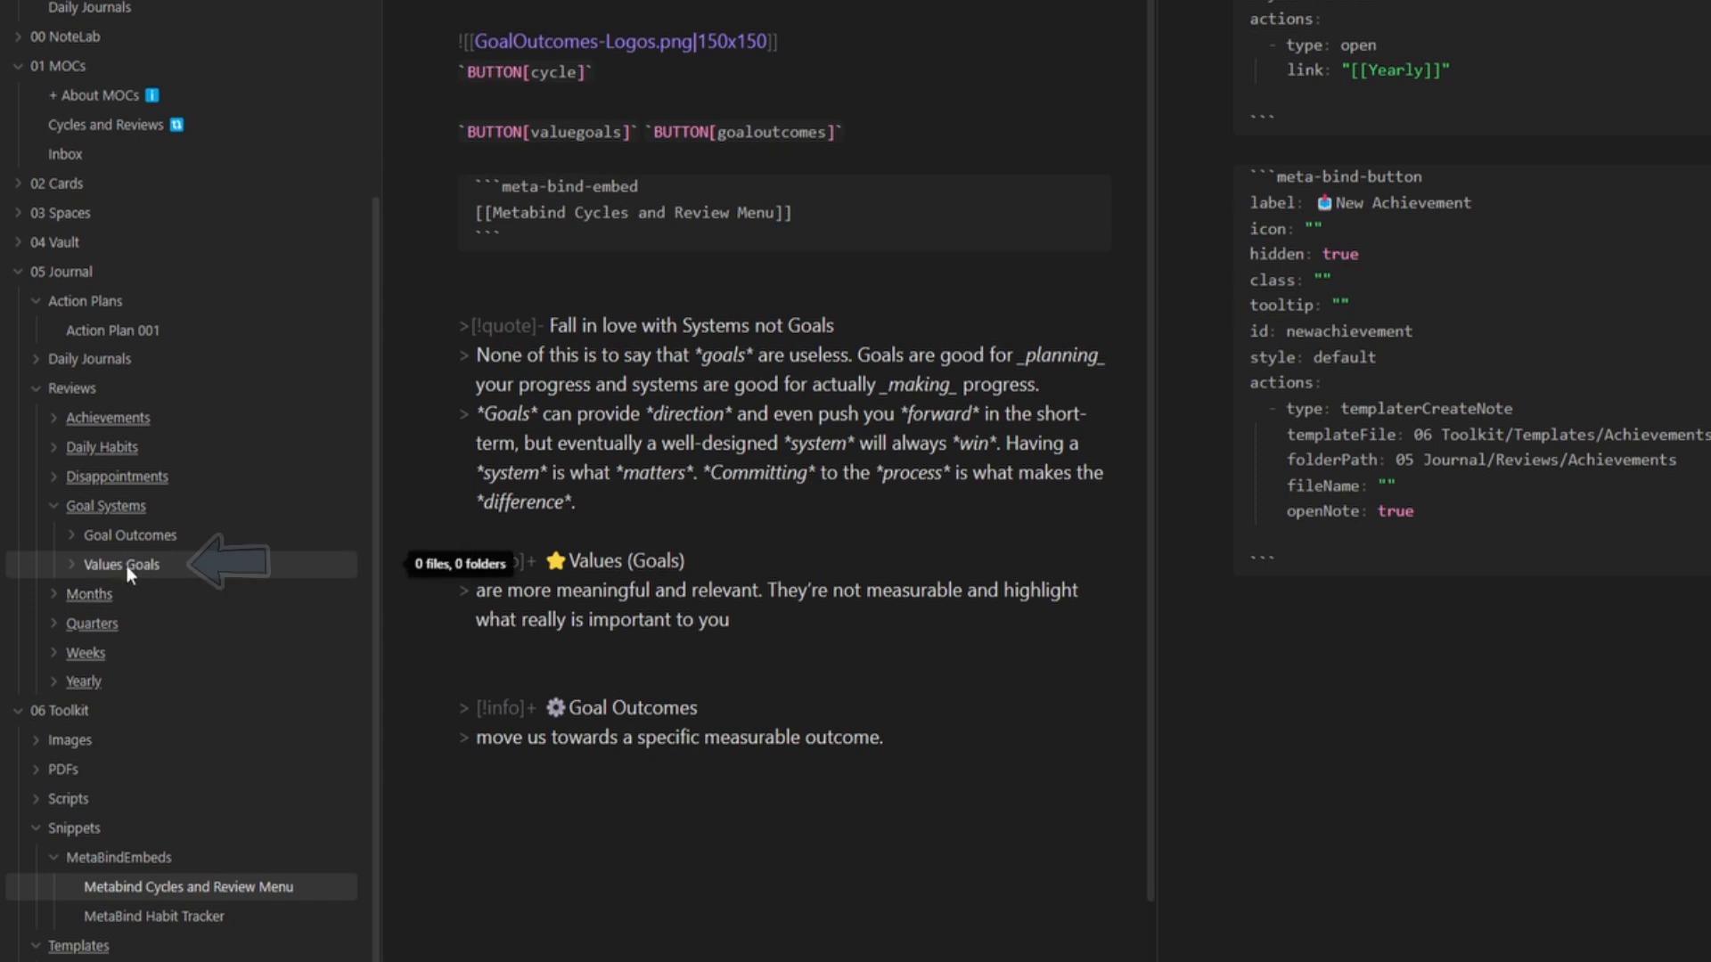
right_click(132, 565)
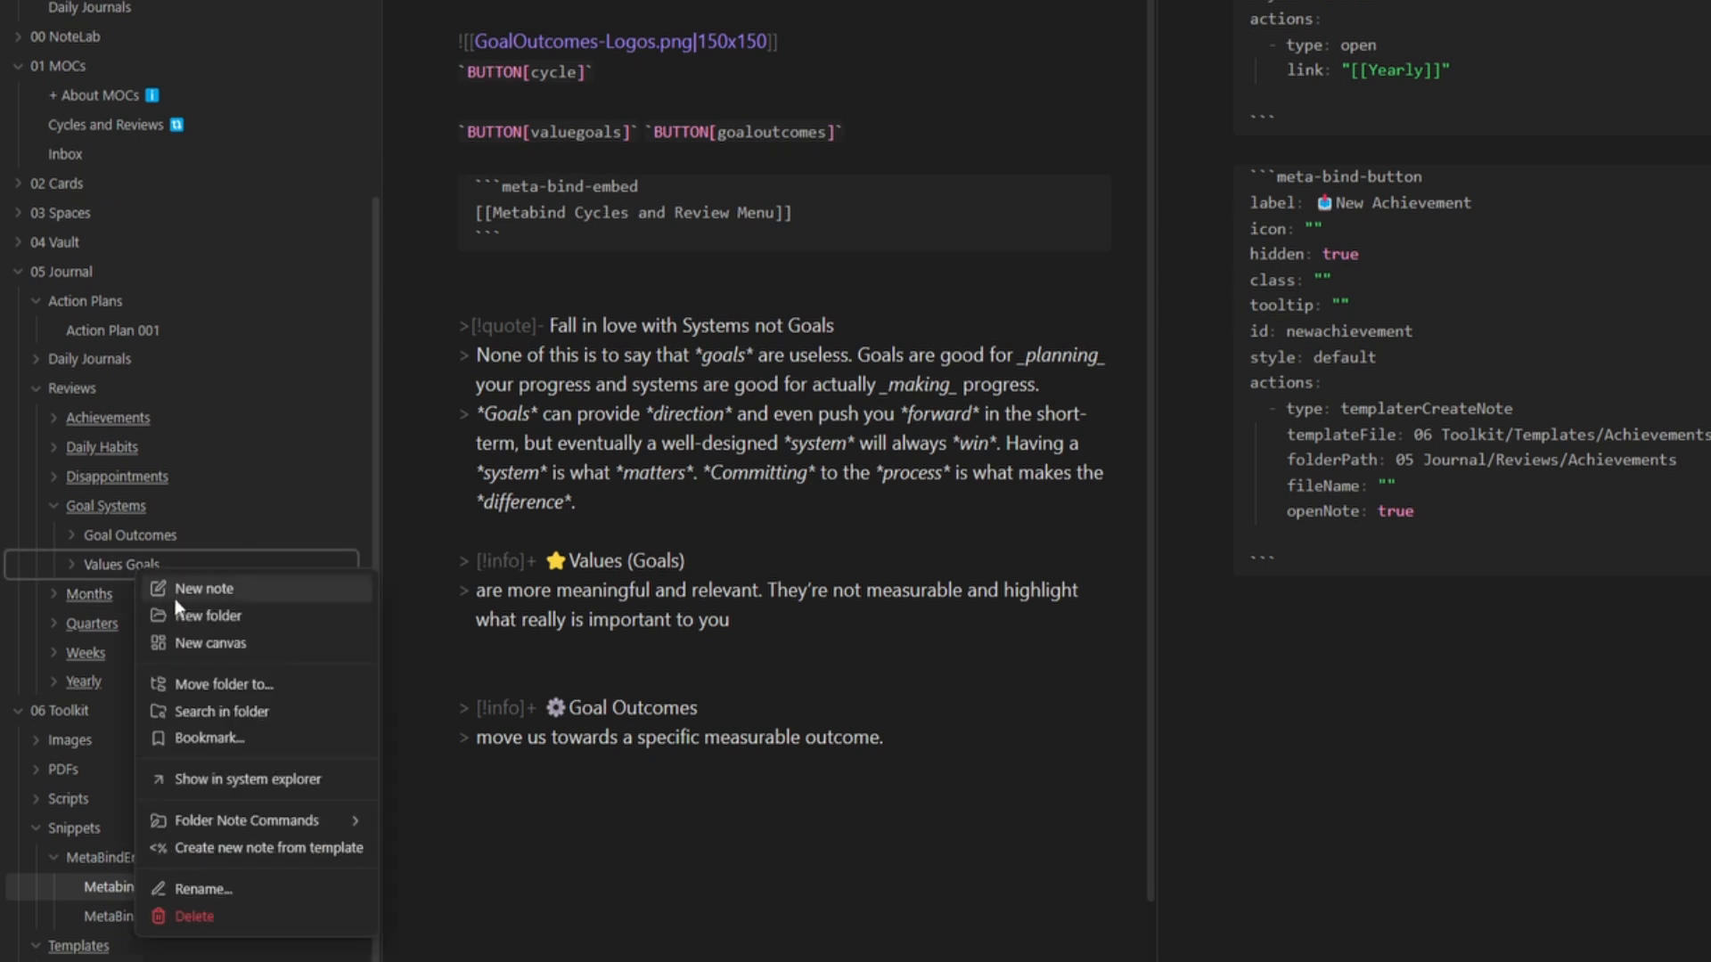
mouse_move(282, 827)
left_click(451, 854)
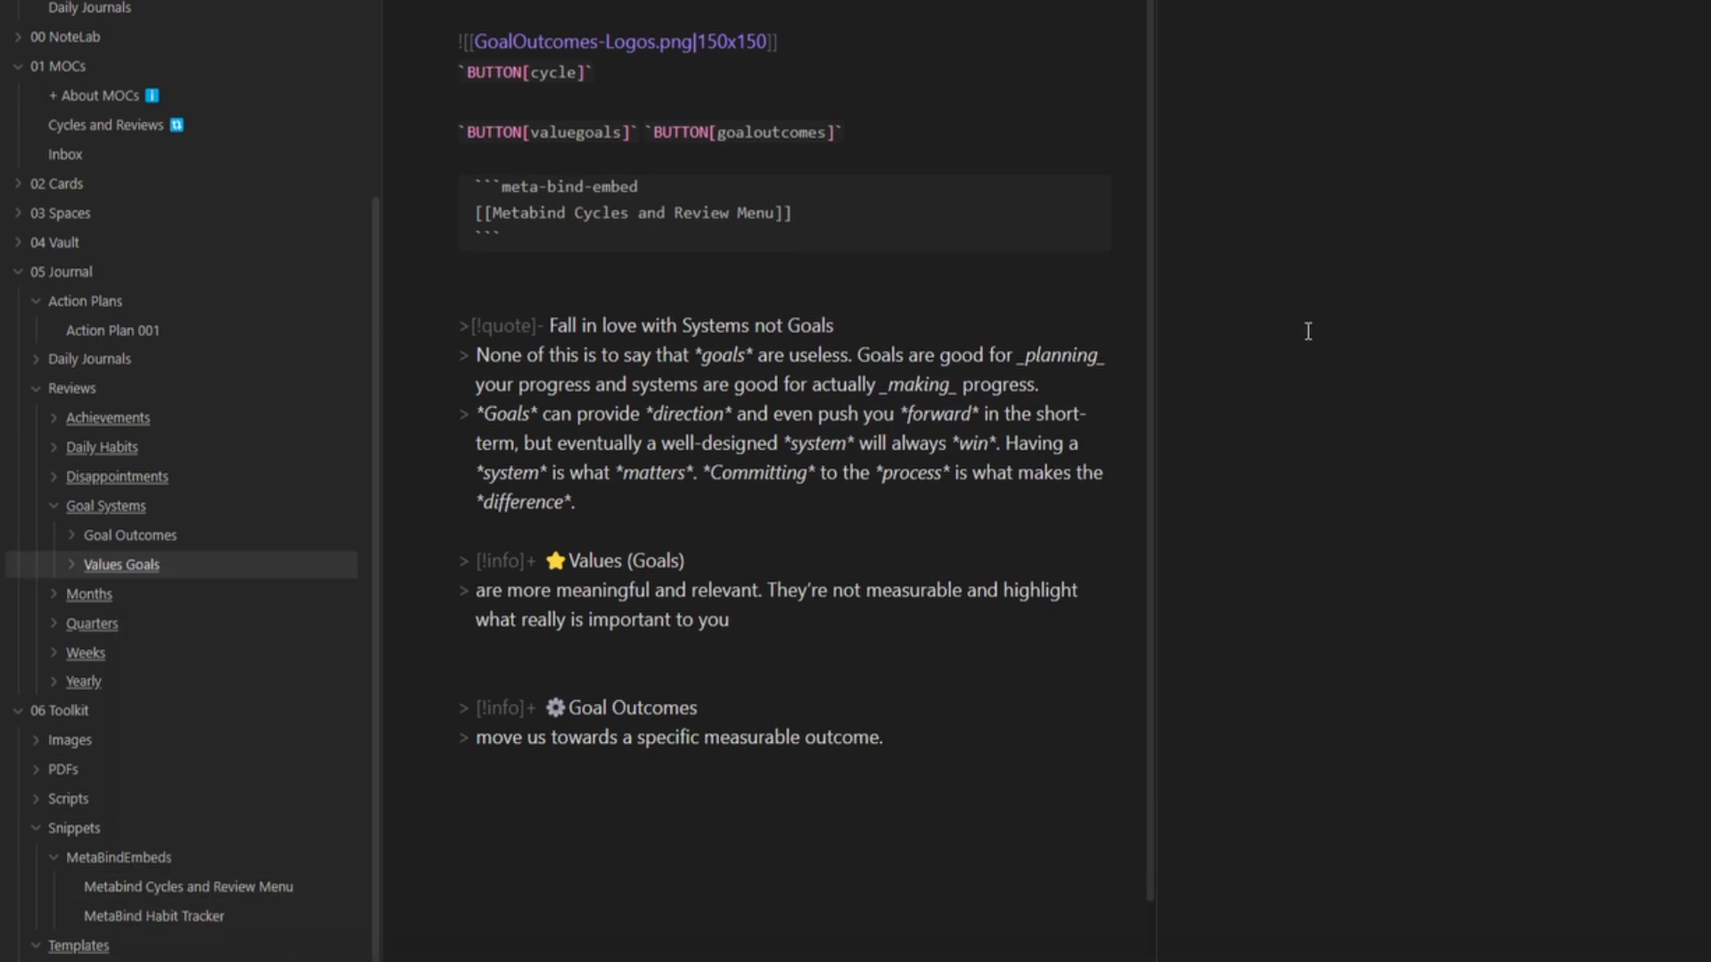
left_click(816, 39)
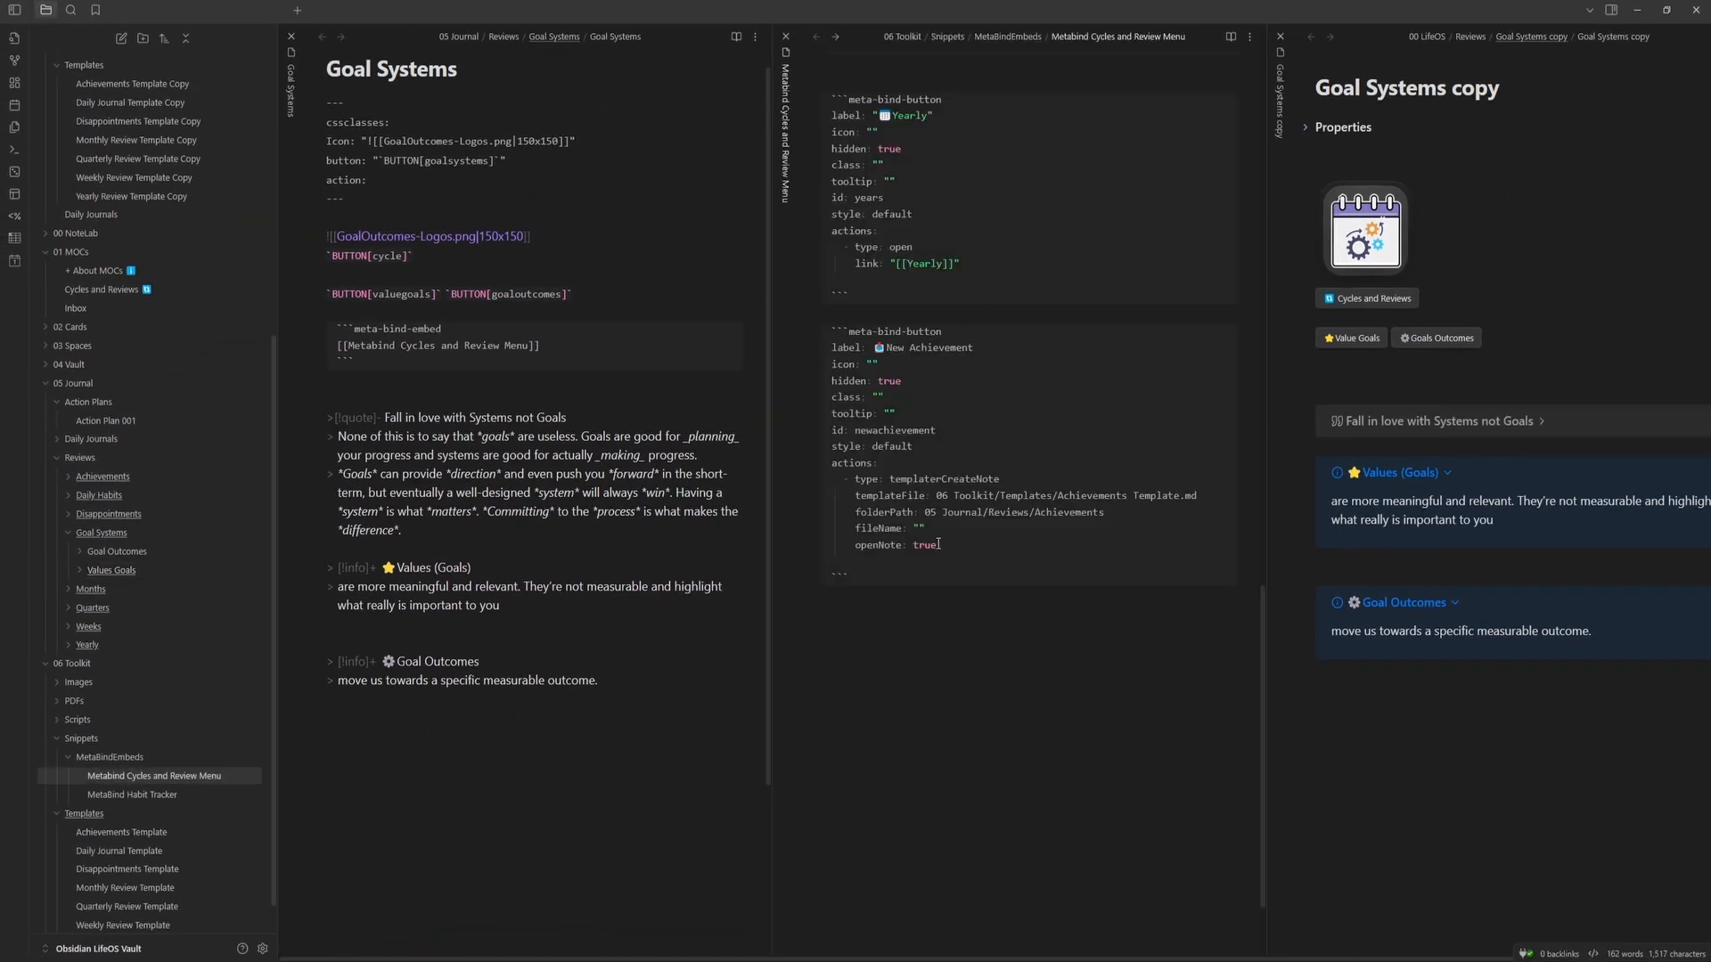
- Create a folder note for the Goal Outcomes folder under 05 Journal/Reviews/Goal Systems
right_click(113, 551)
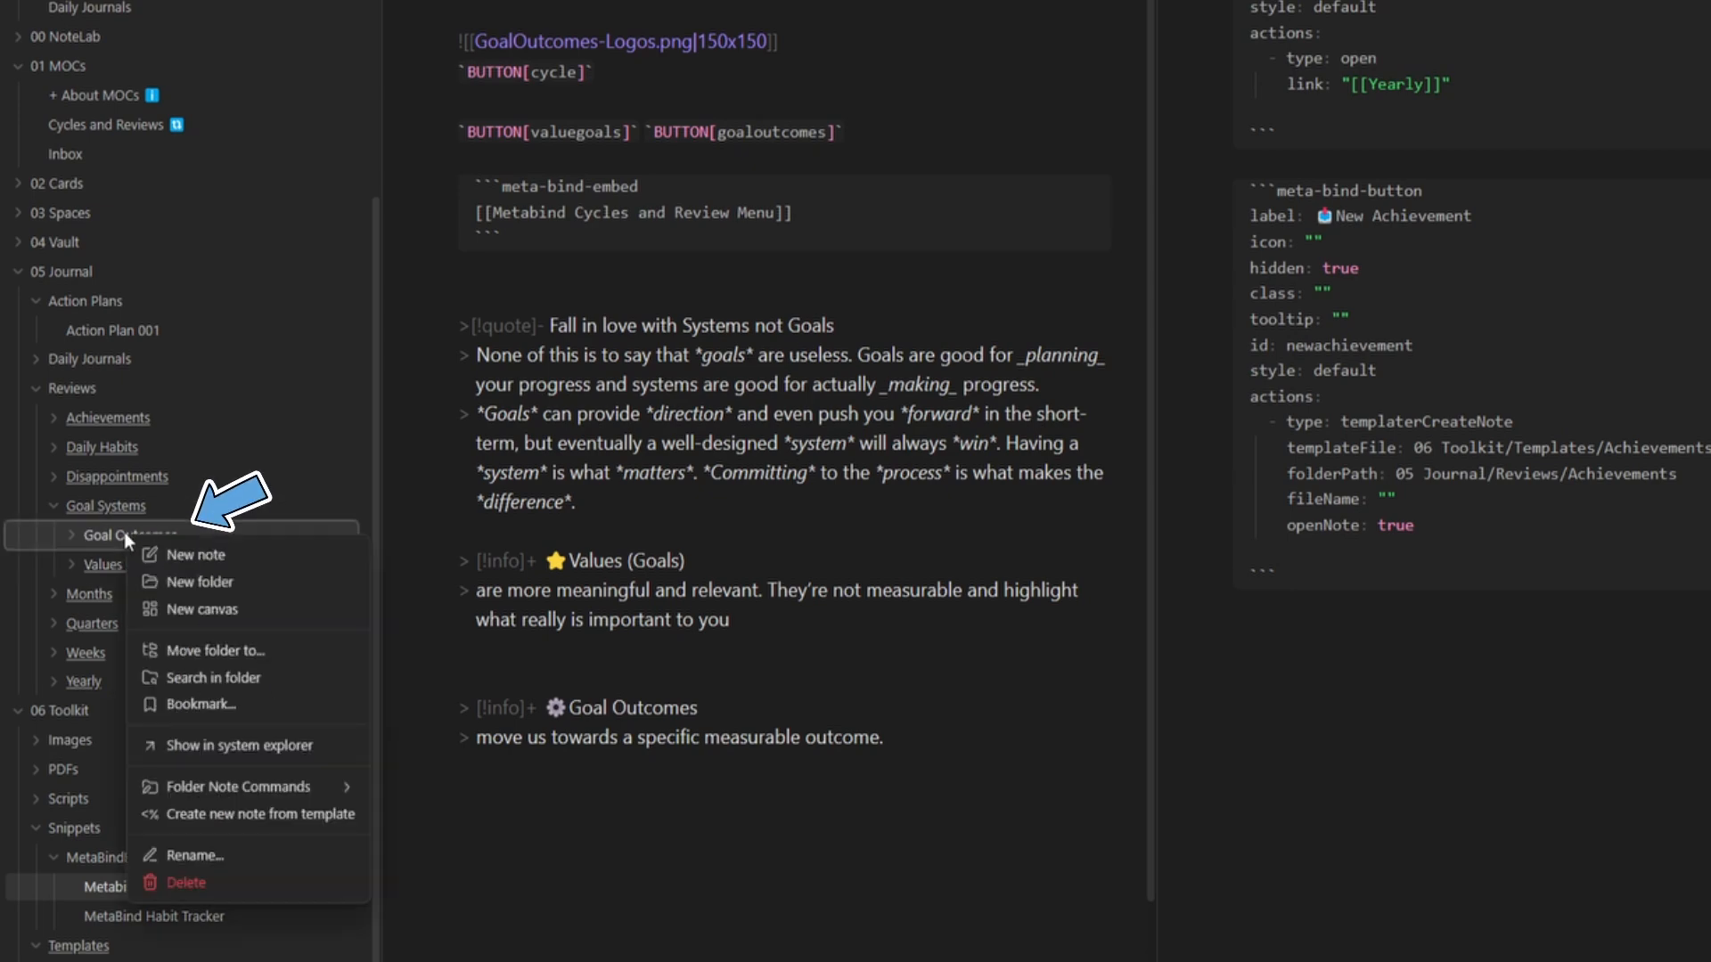
mouse_move(302, 789)
left_click(450, 817)
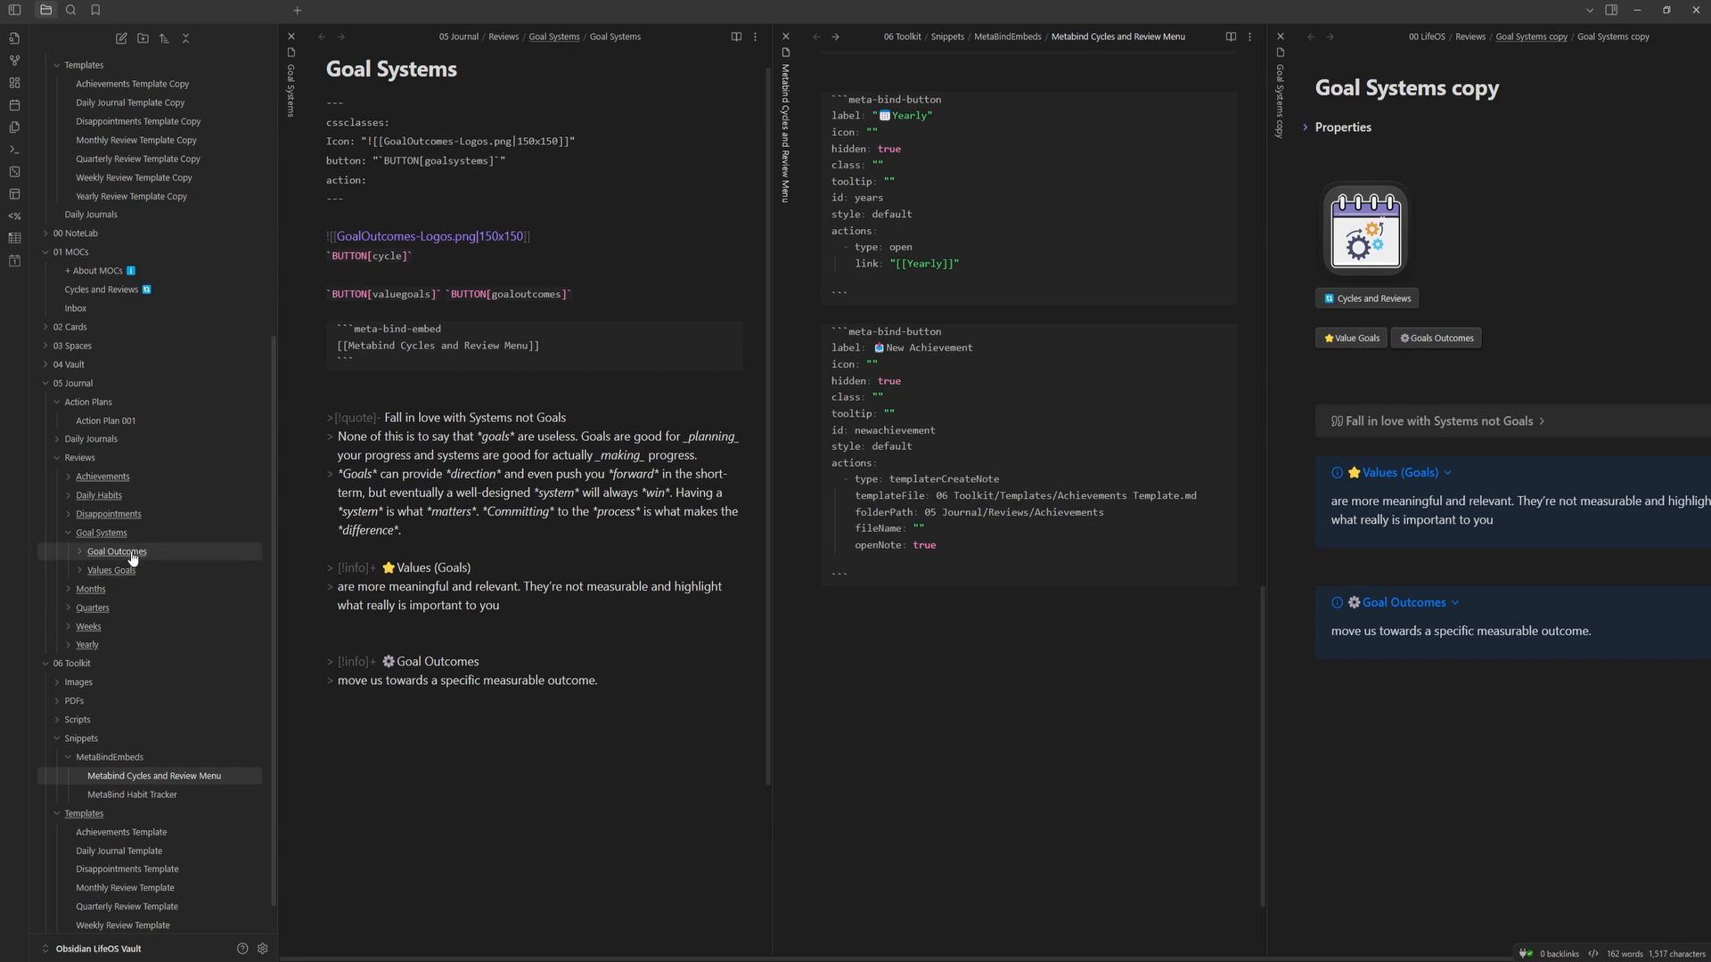
- Check the button IDs valuegoals and goaloutcomes in the Goal Systems note's source
double_click(394, 295)
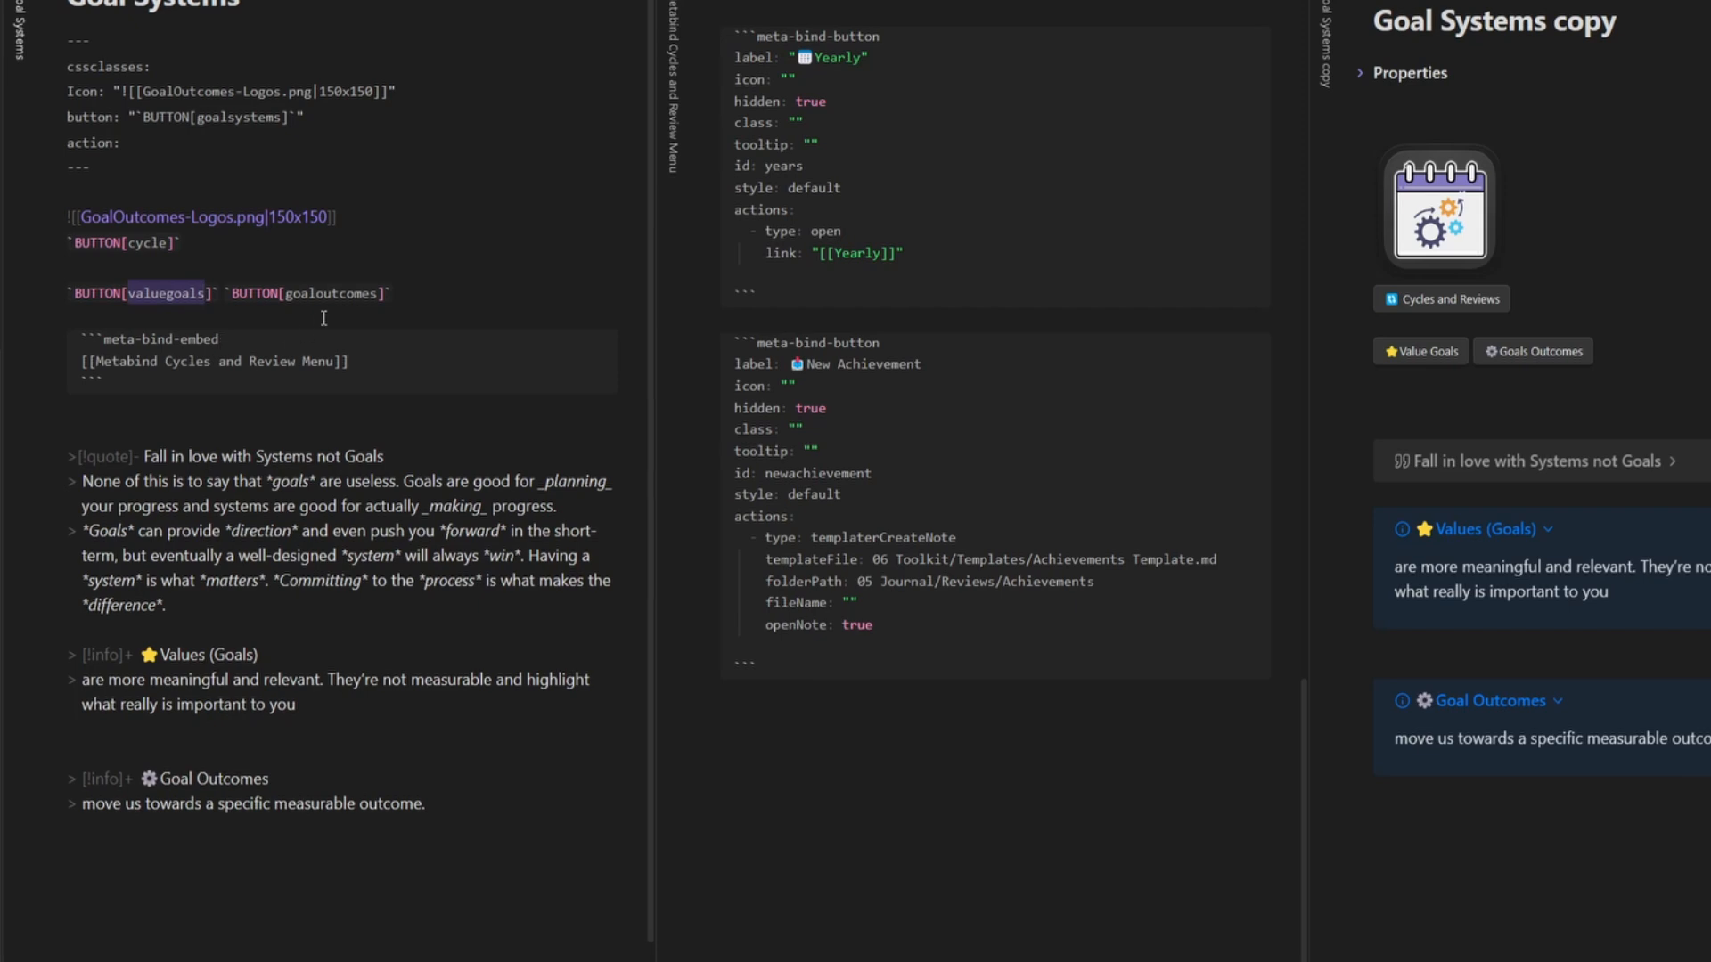
double_click(339, 295)
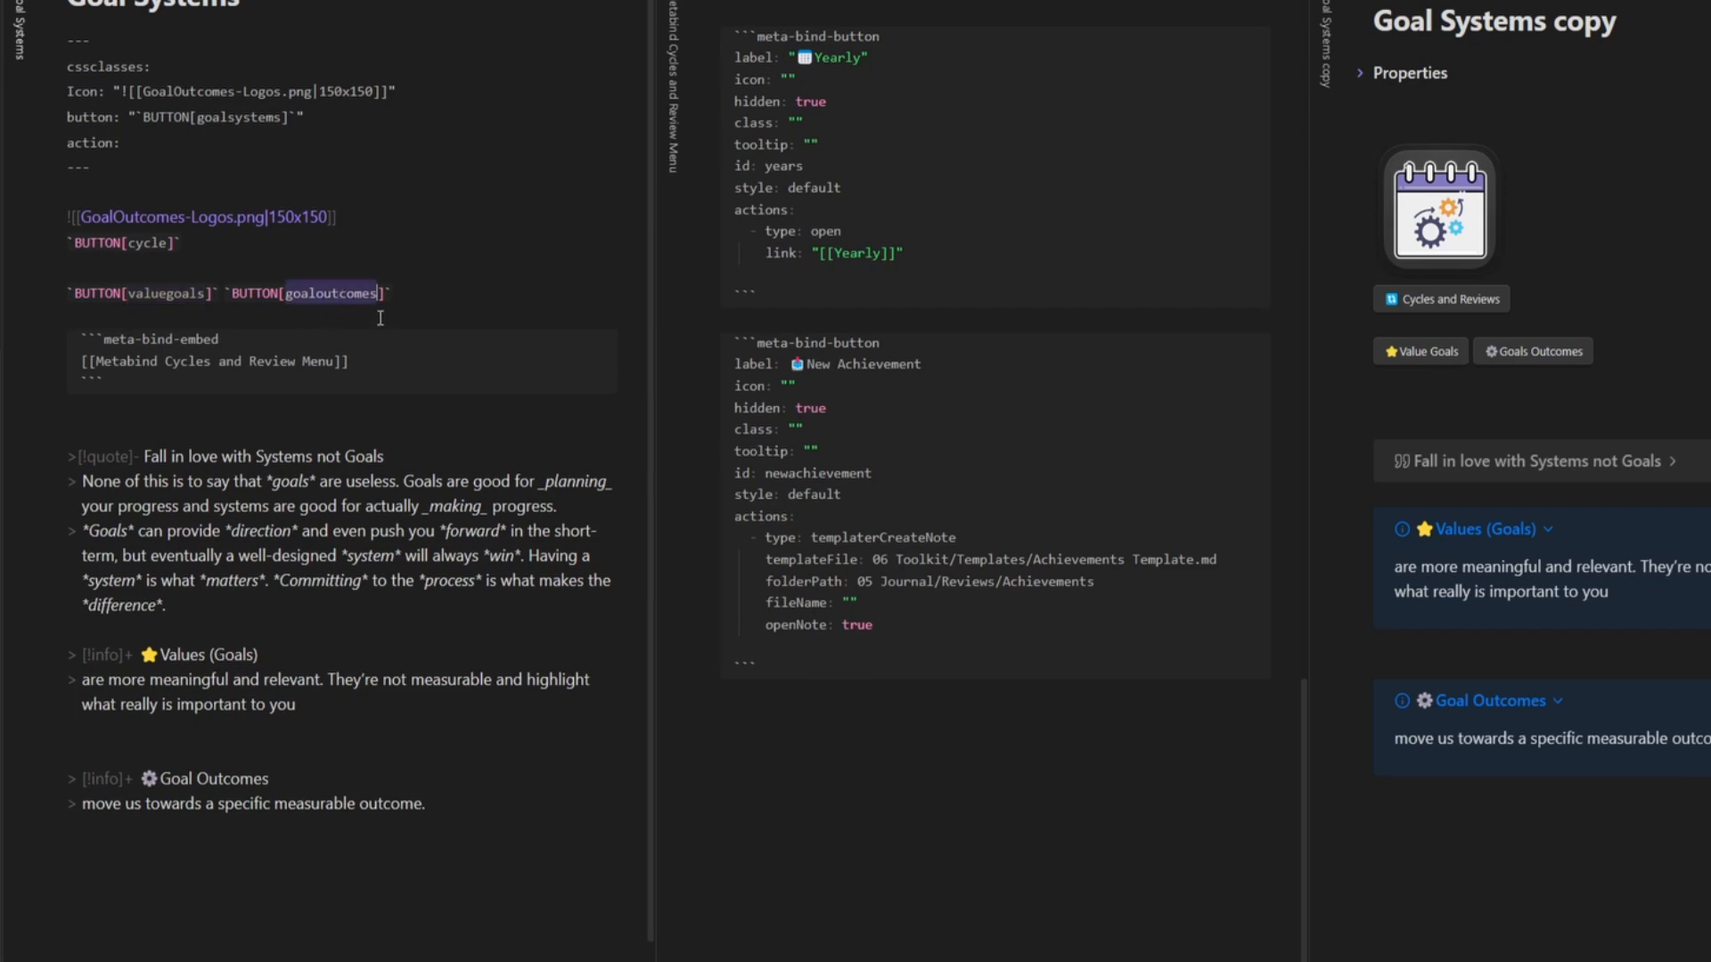
- Duplicate the Yearly meta-bind-button block below the New Achievement block in the Metabind Cycles and Review Menu note
left_click(820, 753)
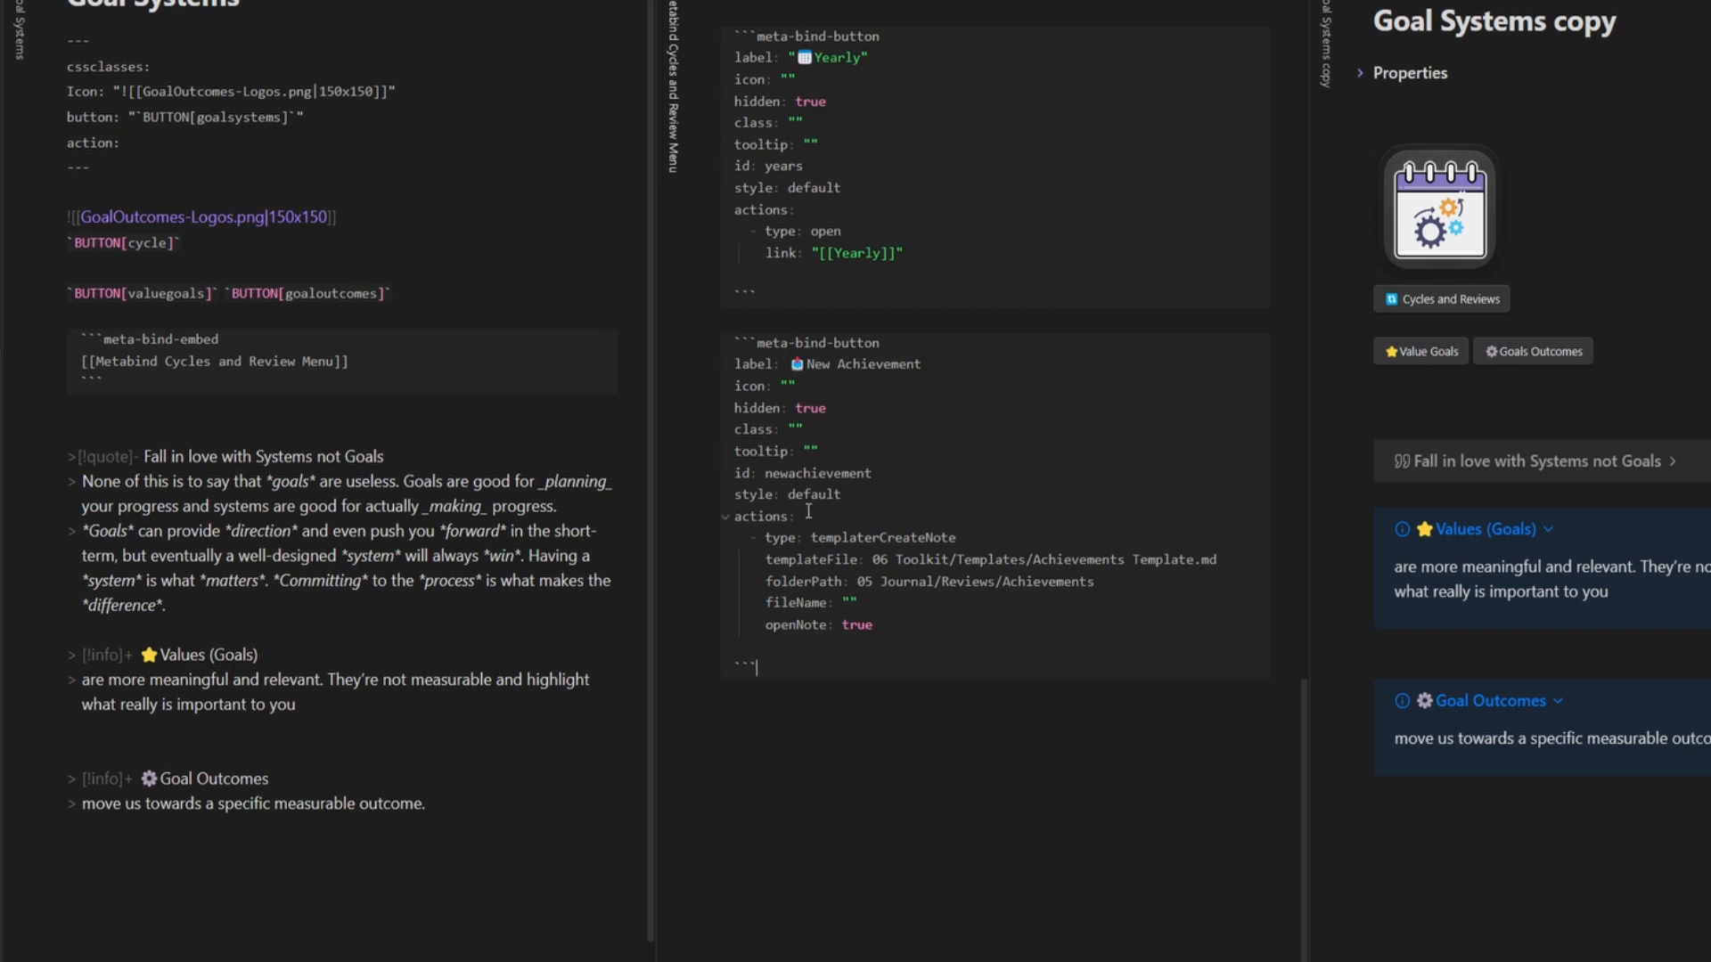
left_click_drag(782, 302, 698, 37)
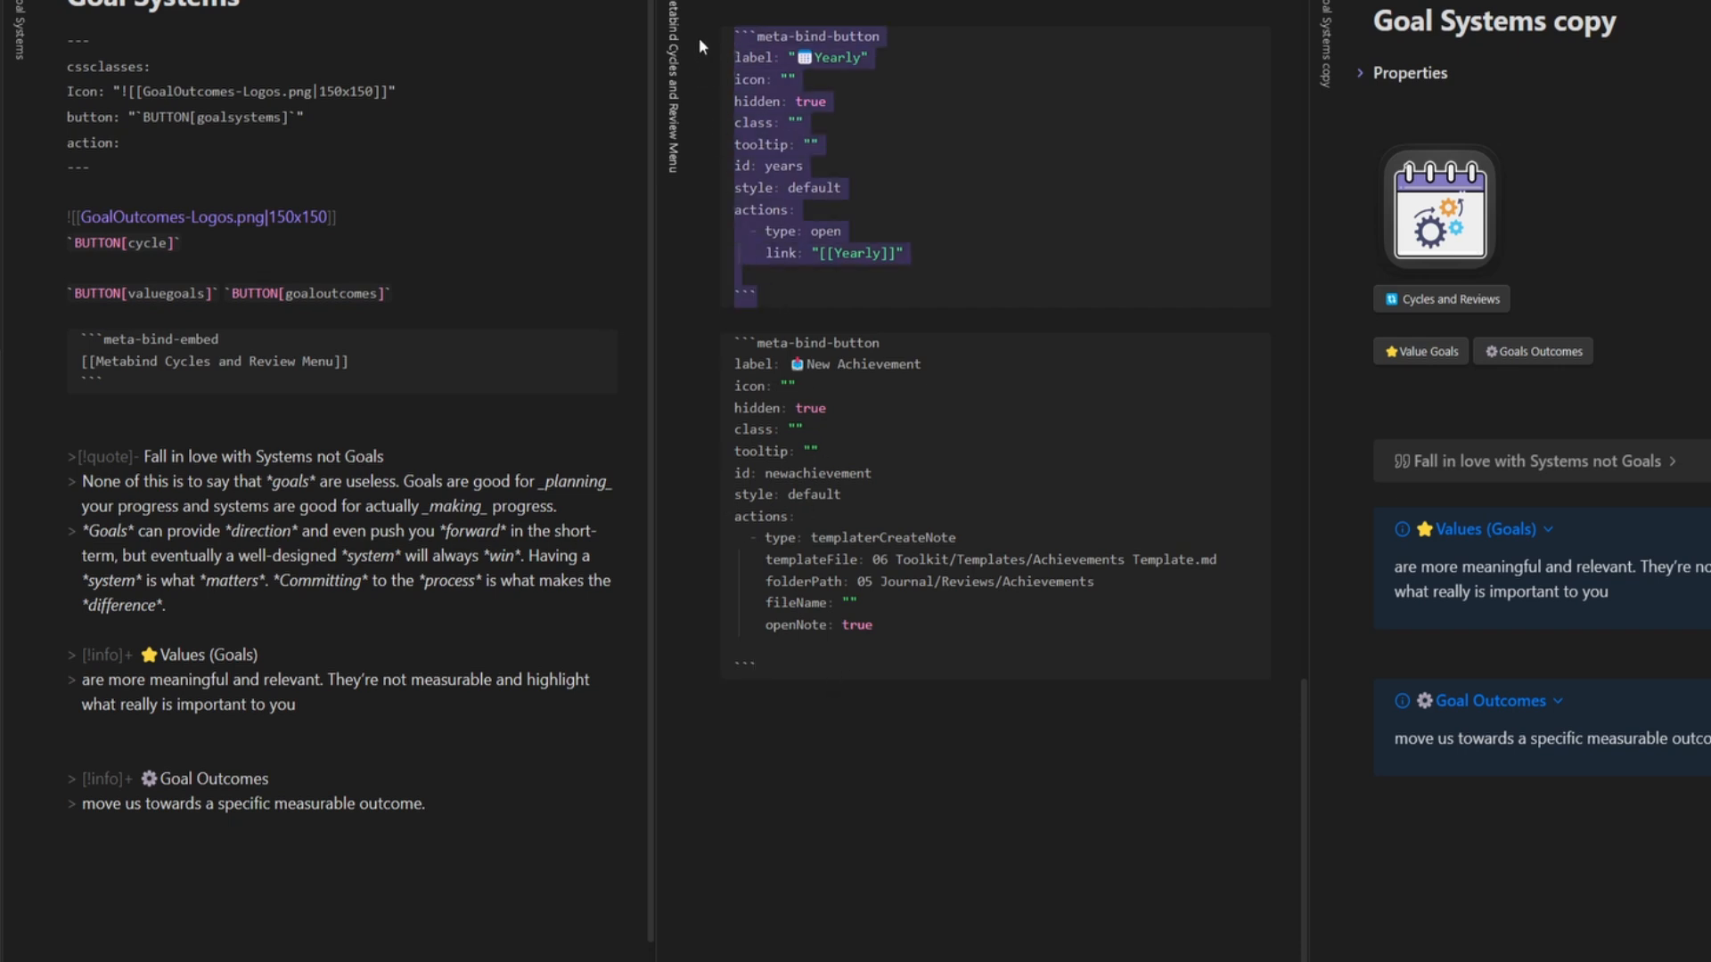
left_click(833, 720)
key("Return")
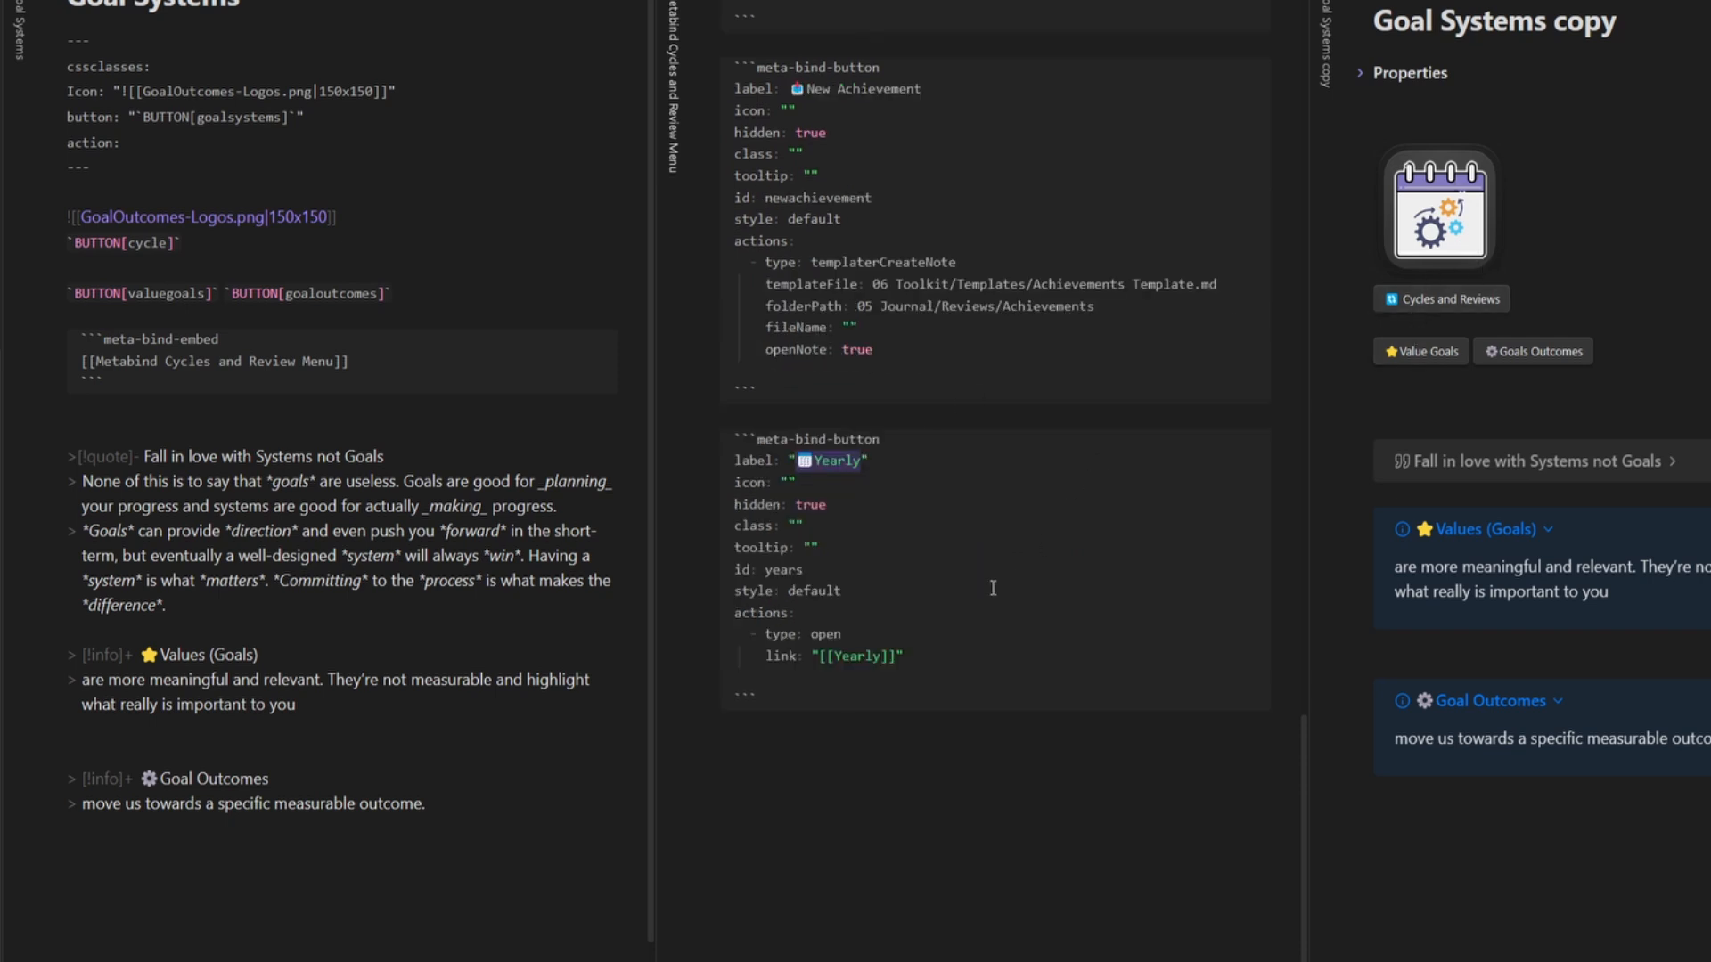
- Change the duplicated button's label to "⭐Value Goals", including the star emoji
key("super+period")
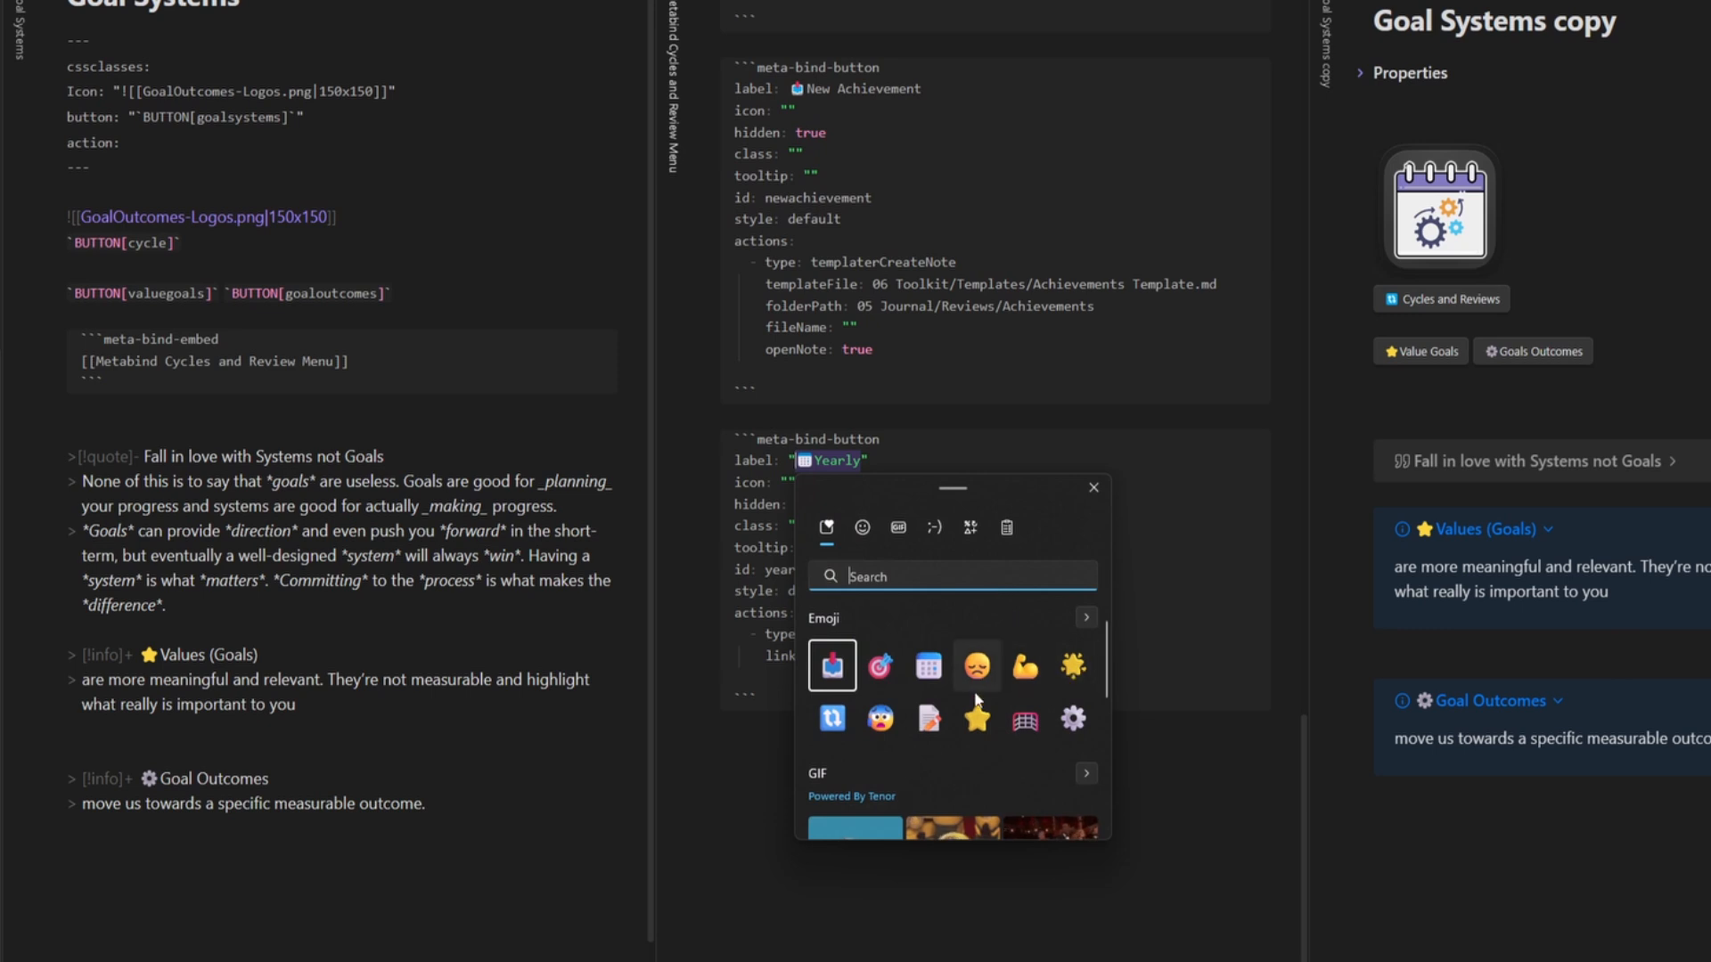
left_click(978, 718)
type("Va")
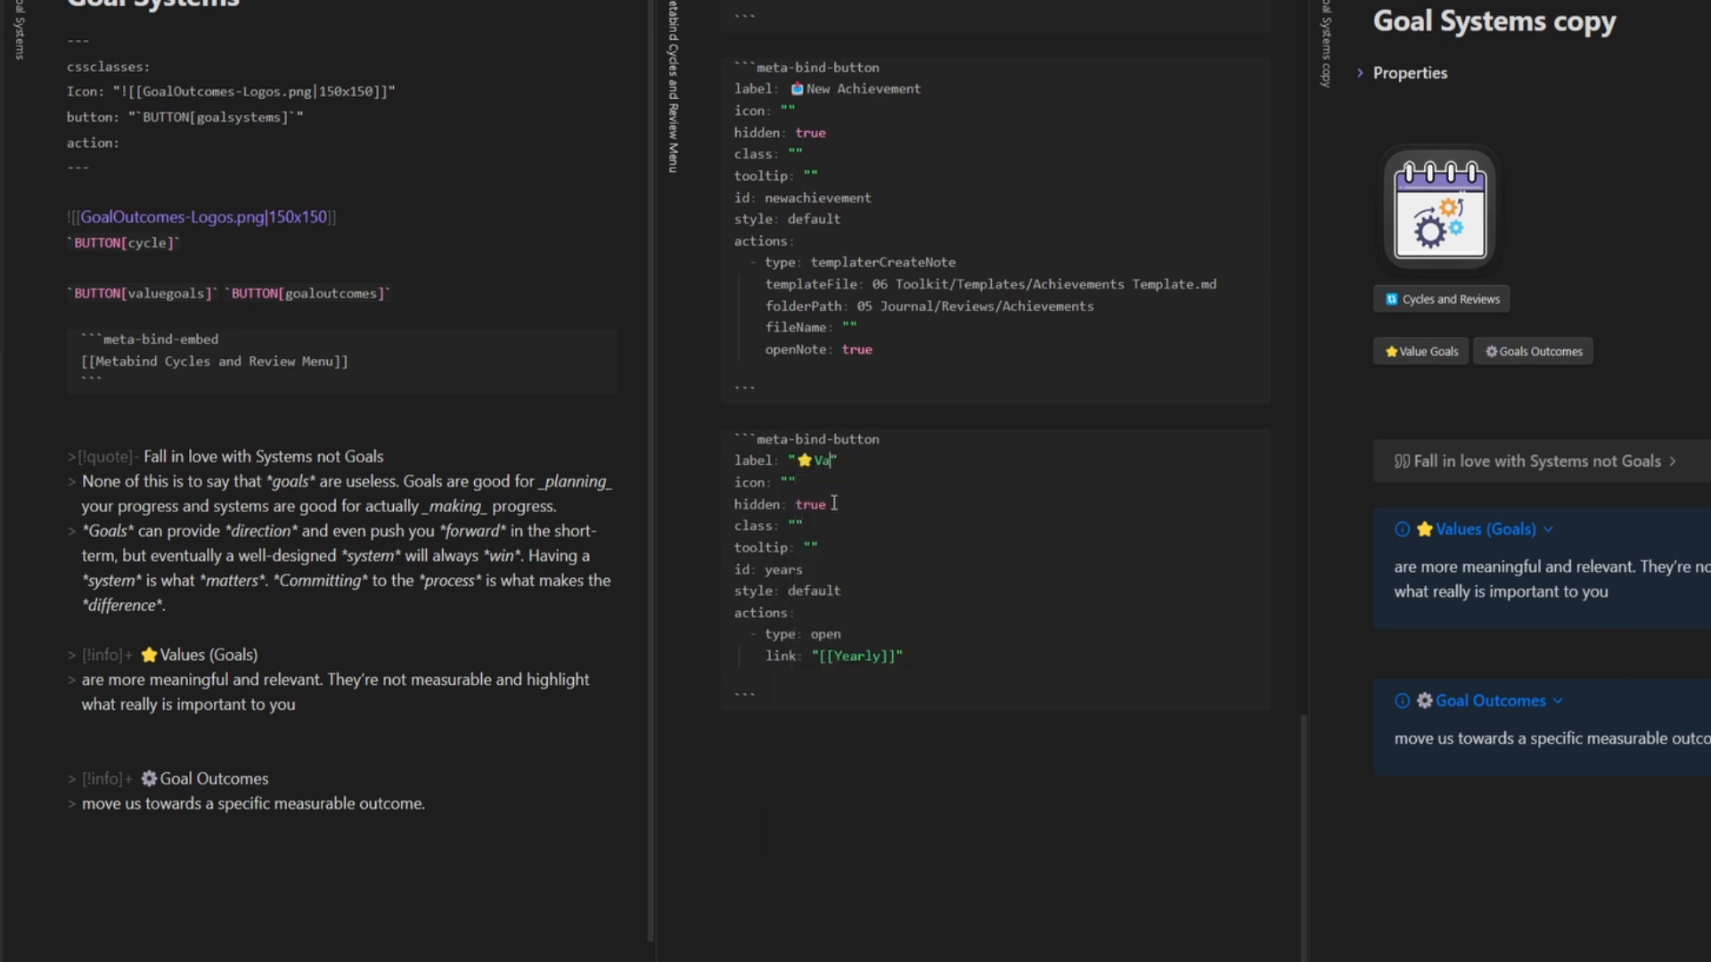
type("lue Goal")
type("s")
- Set the Value Goals button's id to valuegoals, copied from the Goal Systems note, and its link to the Values Goals note
double_click(166, 293)
key("ctrl+c")
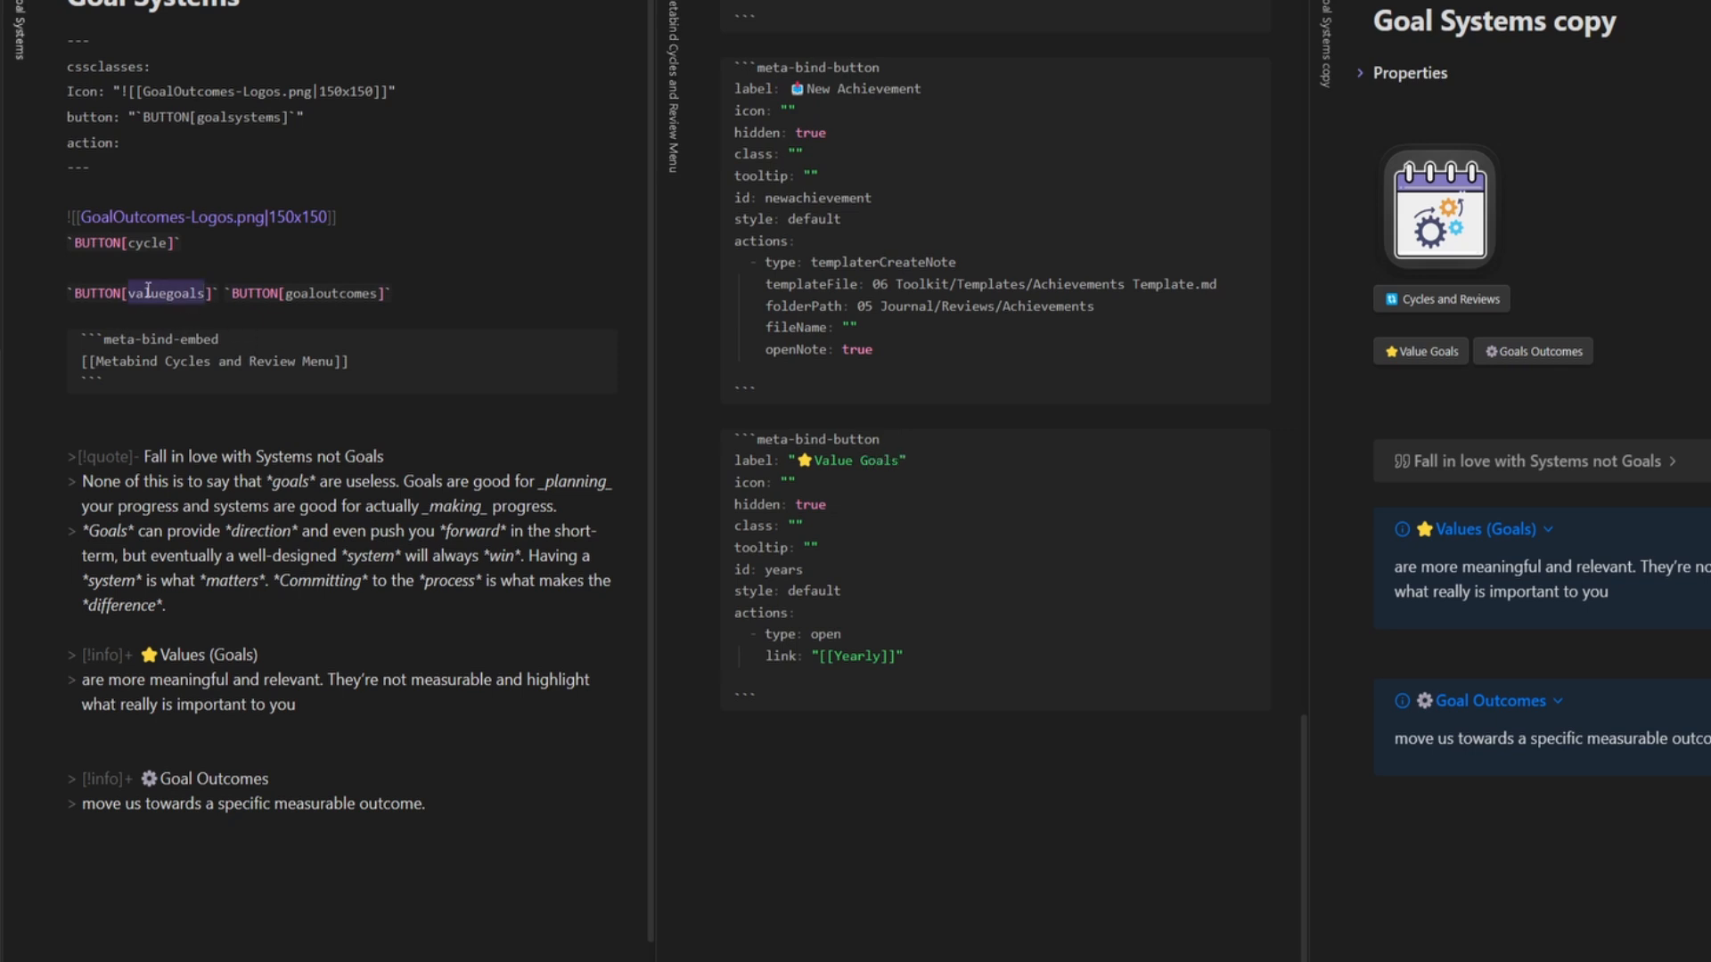
double_click(795, 575)
key("ctrl+v")
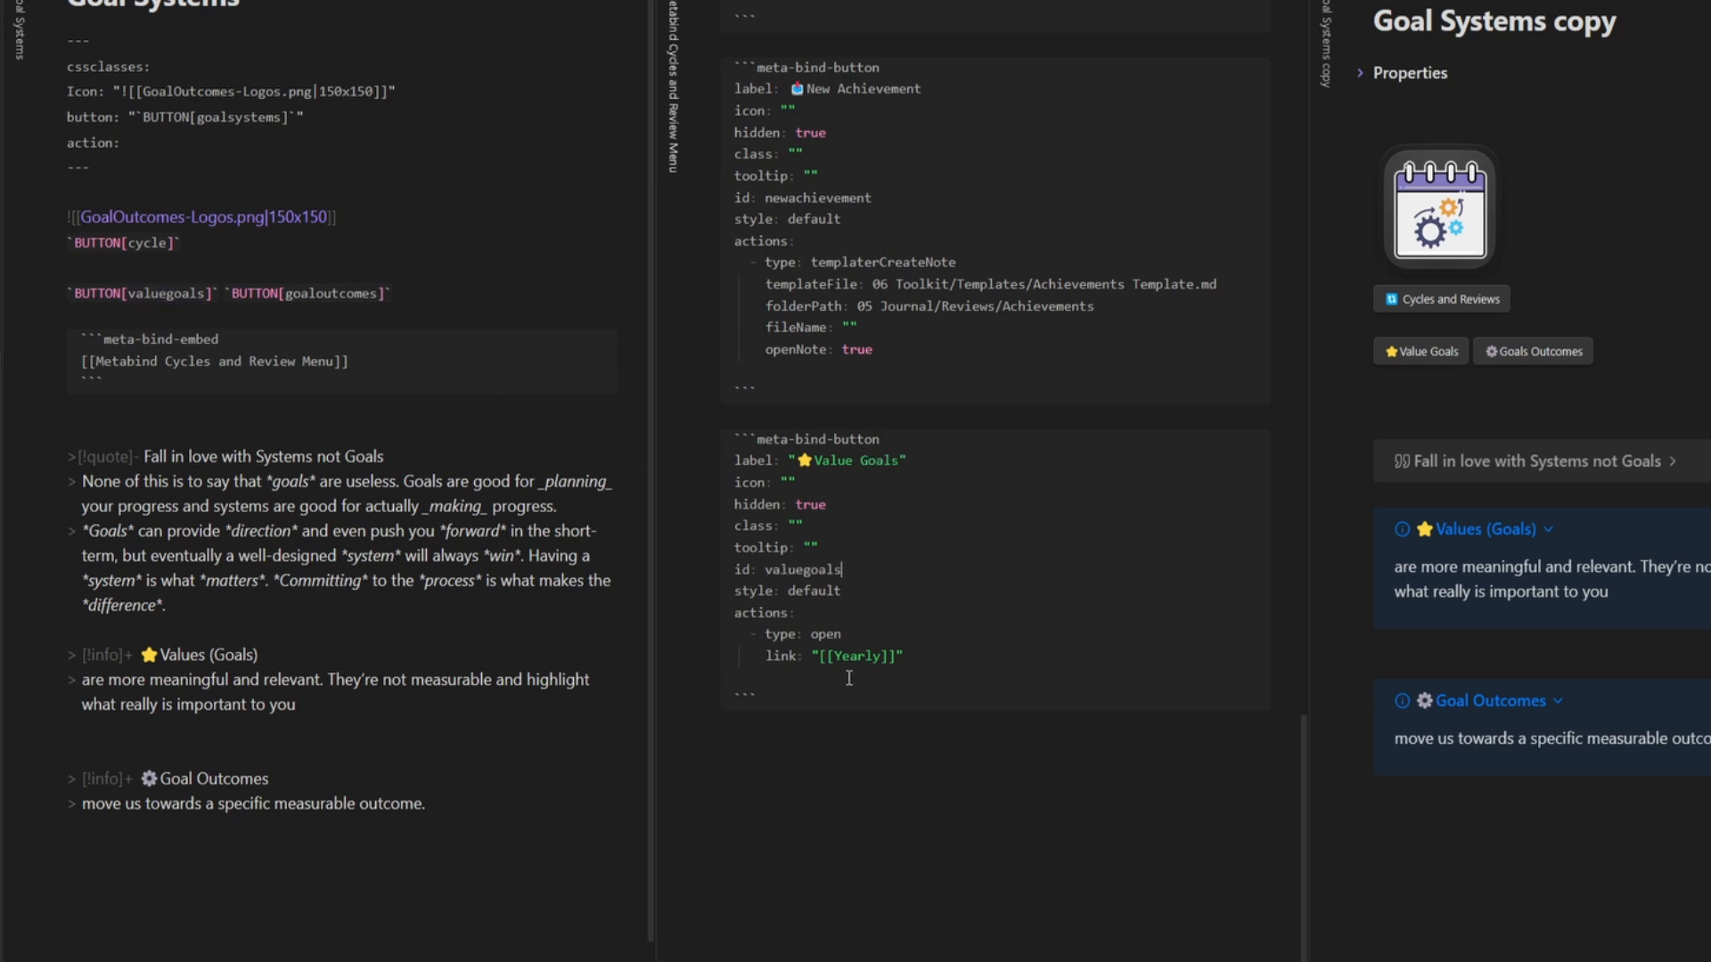
double_click(843, 657)
type("Va")
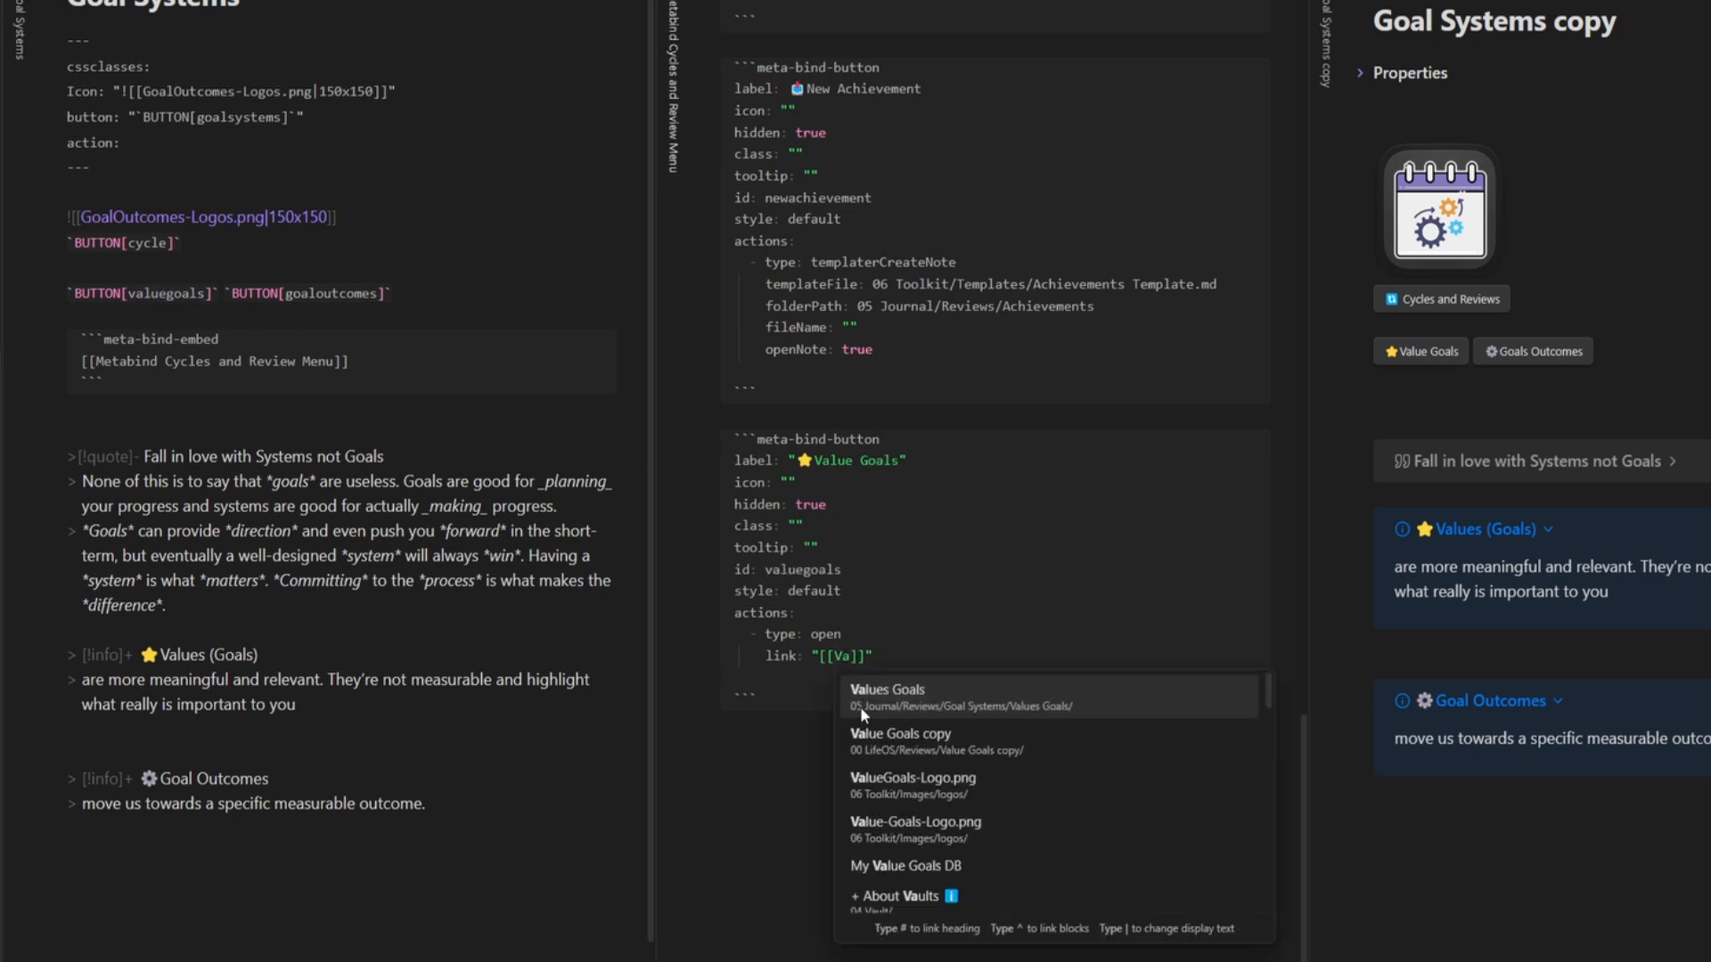
left_click(935, 709)
- Duplicate the Value Goals button block below itself and label the copy "⚙️Goal Outcomes" with the gear emoji
left_click_drag(917, 697, 725, 432)
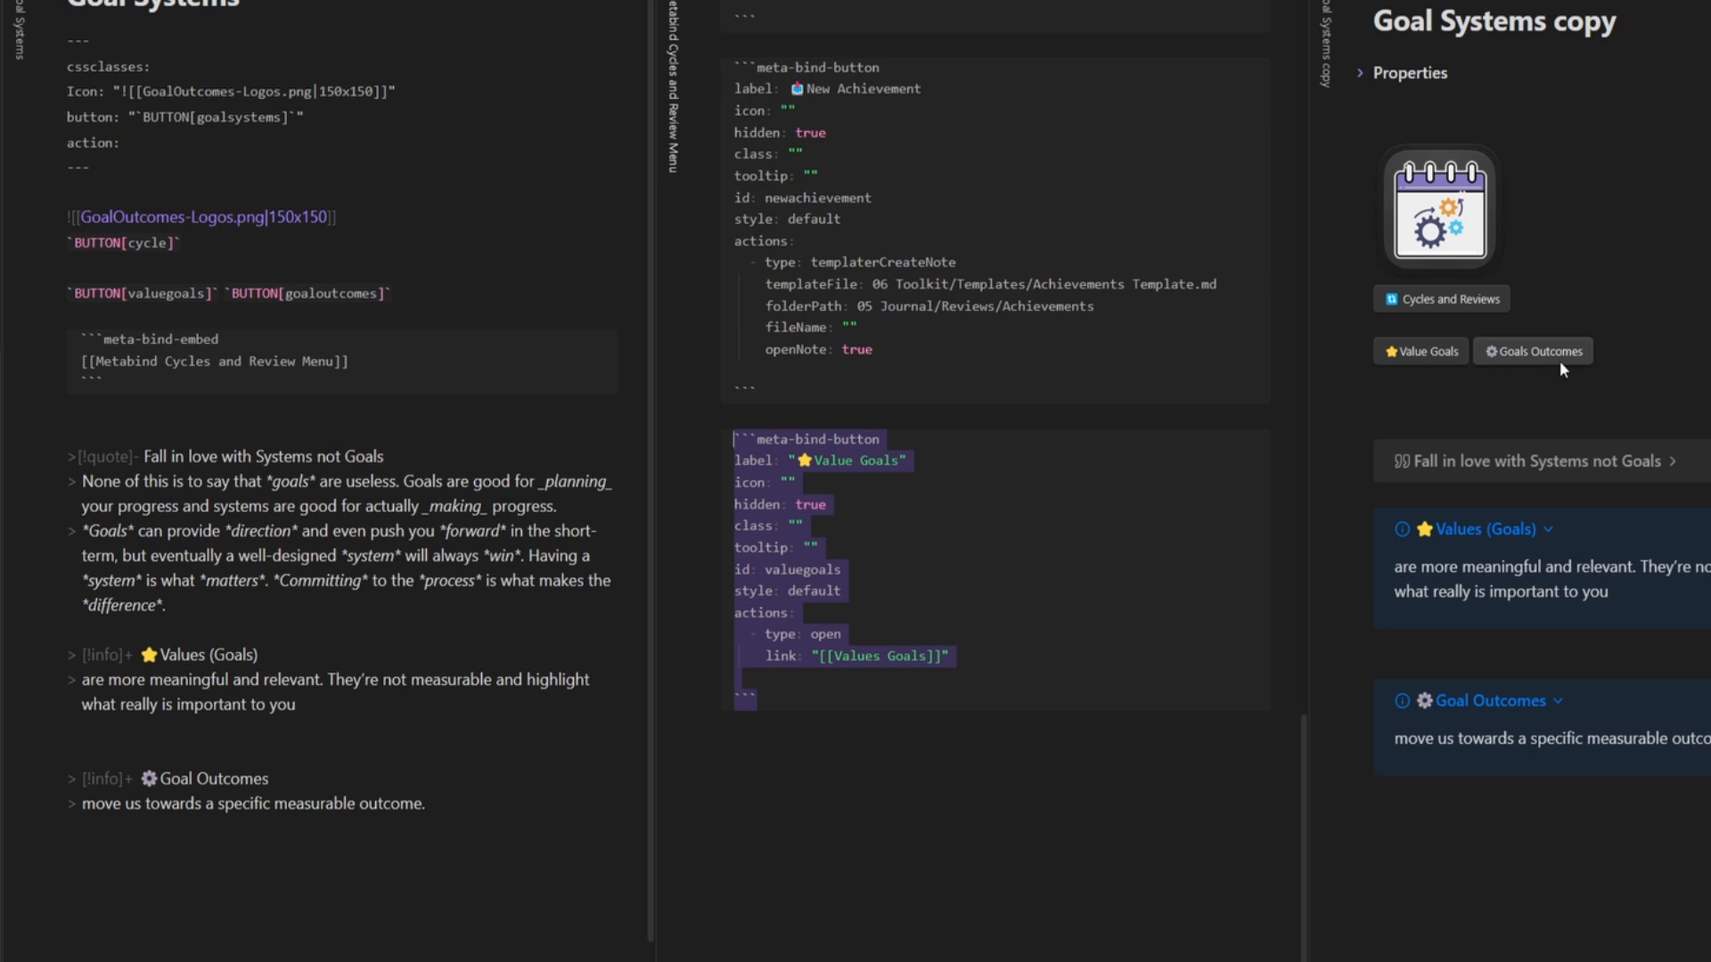
left_click(983, 737)
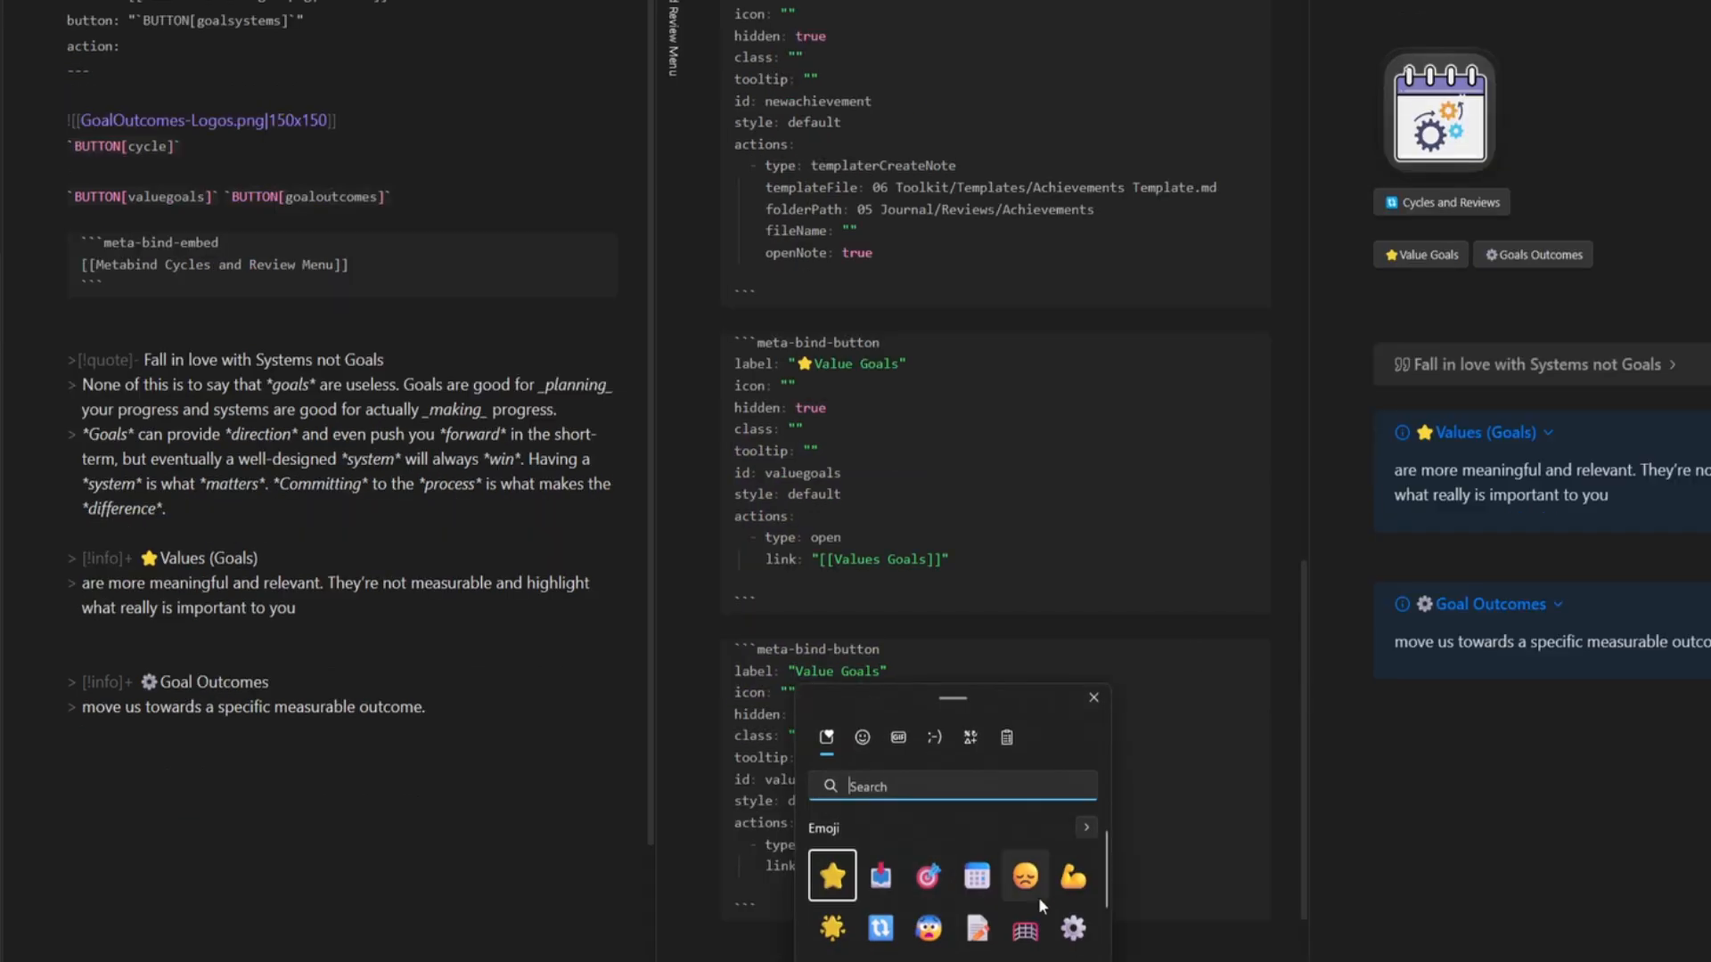
left_click(1039, 897)
type("utcomes")
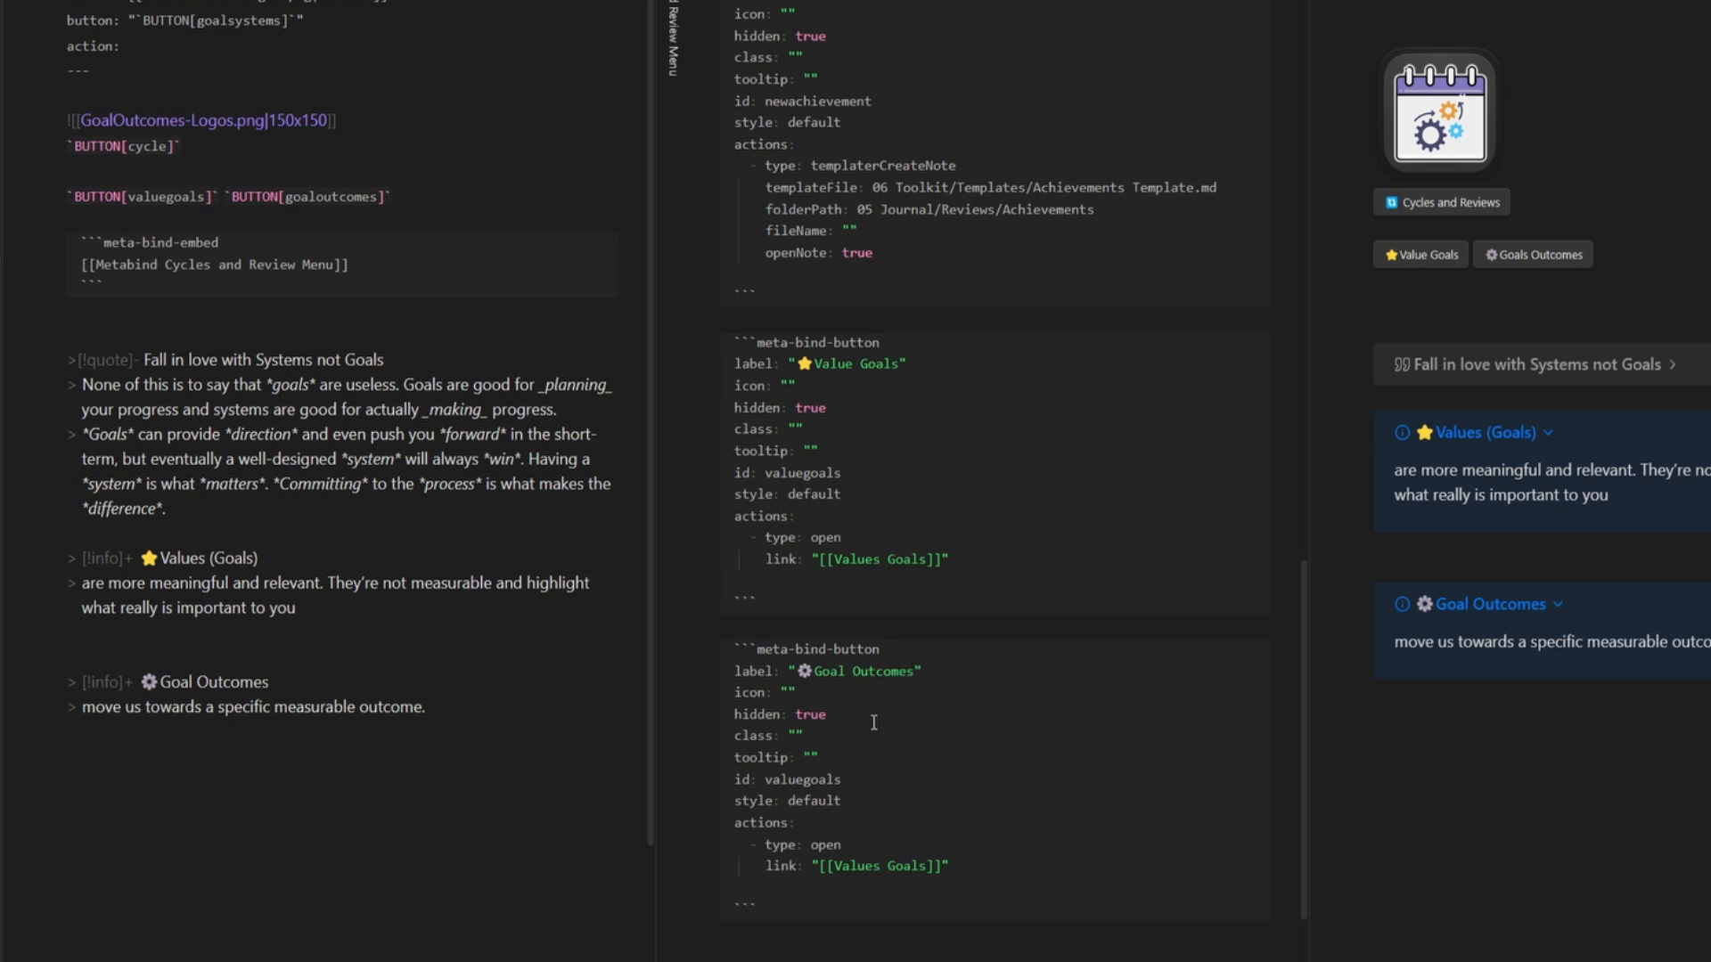
- Set the Goal Outcomes button's id to goaloutcomes and link it to the Goal Outcomes note under 05 Journal
double_click(813, 780)
type("goaloutcomes")
double_click(880, 868)
type("Goal")
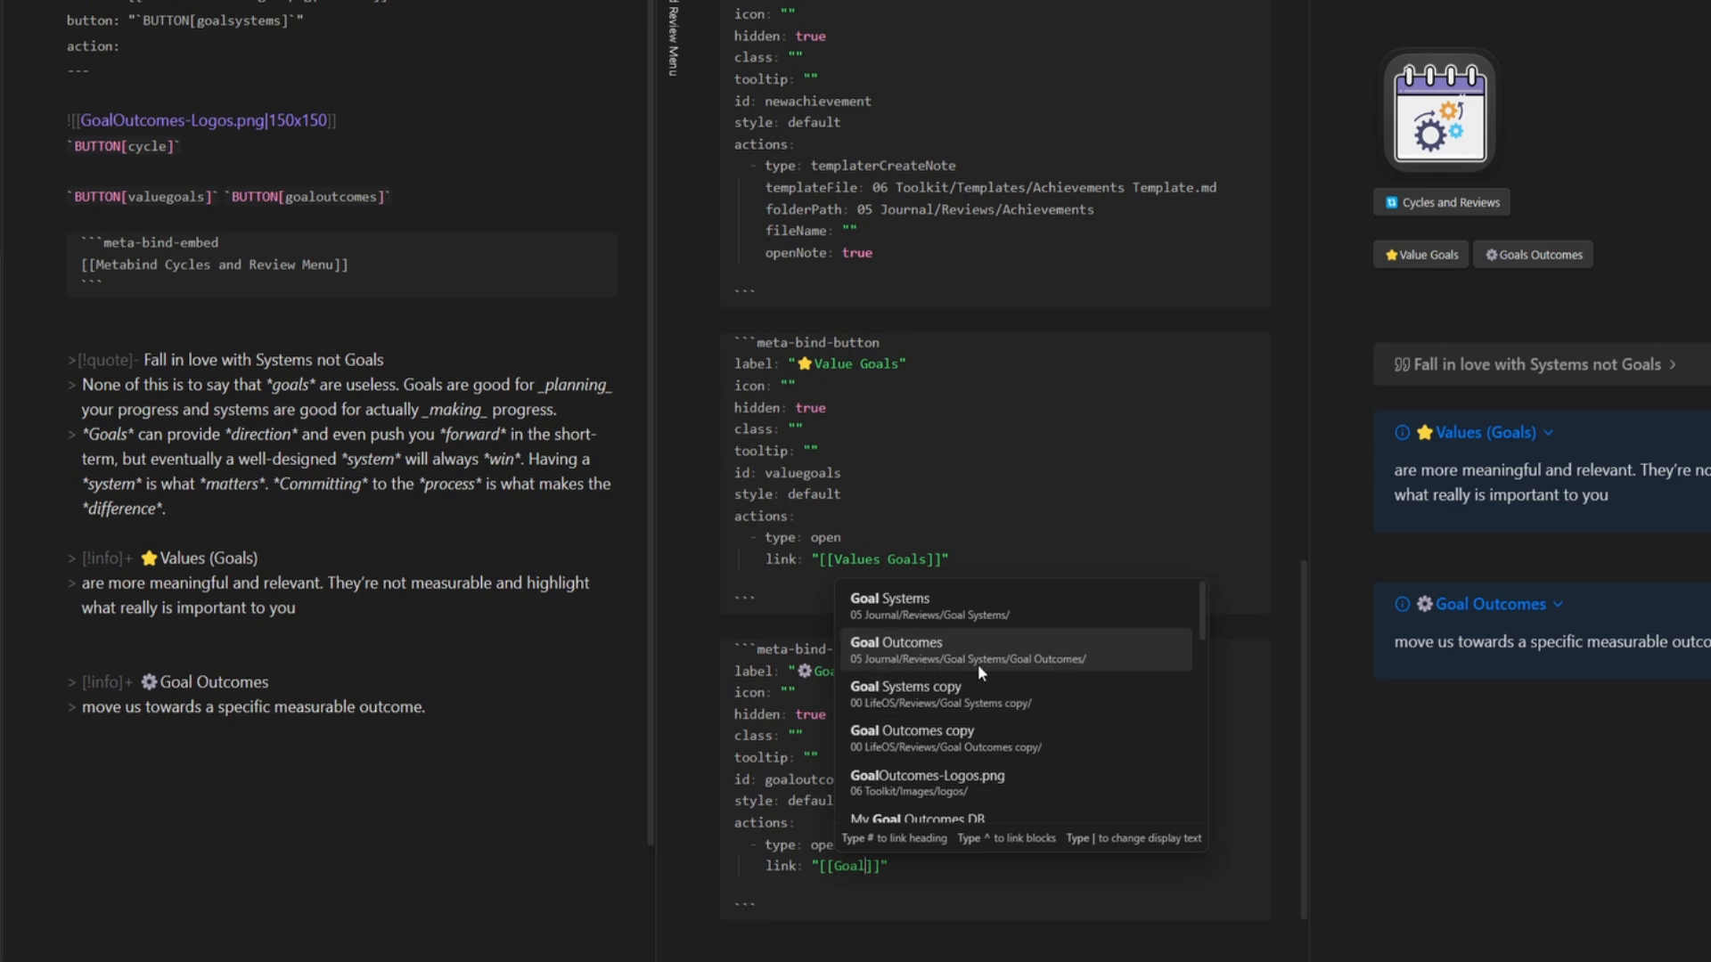
left_click(1041, 659)
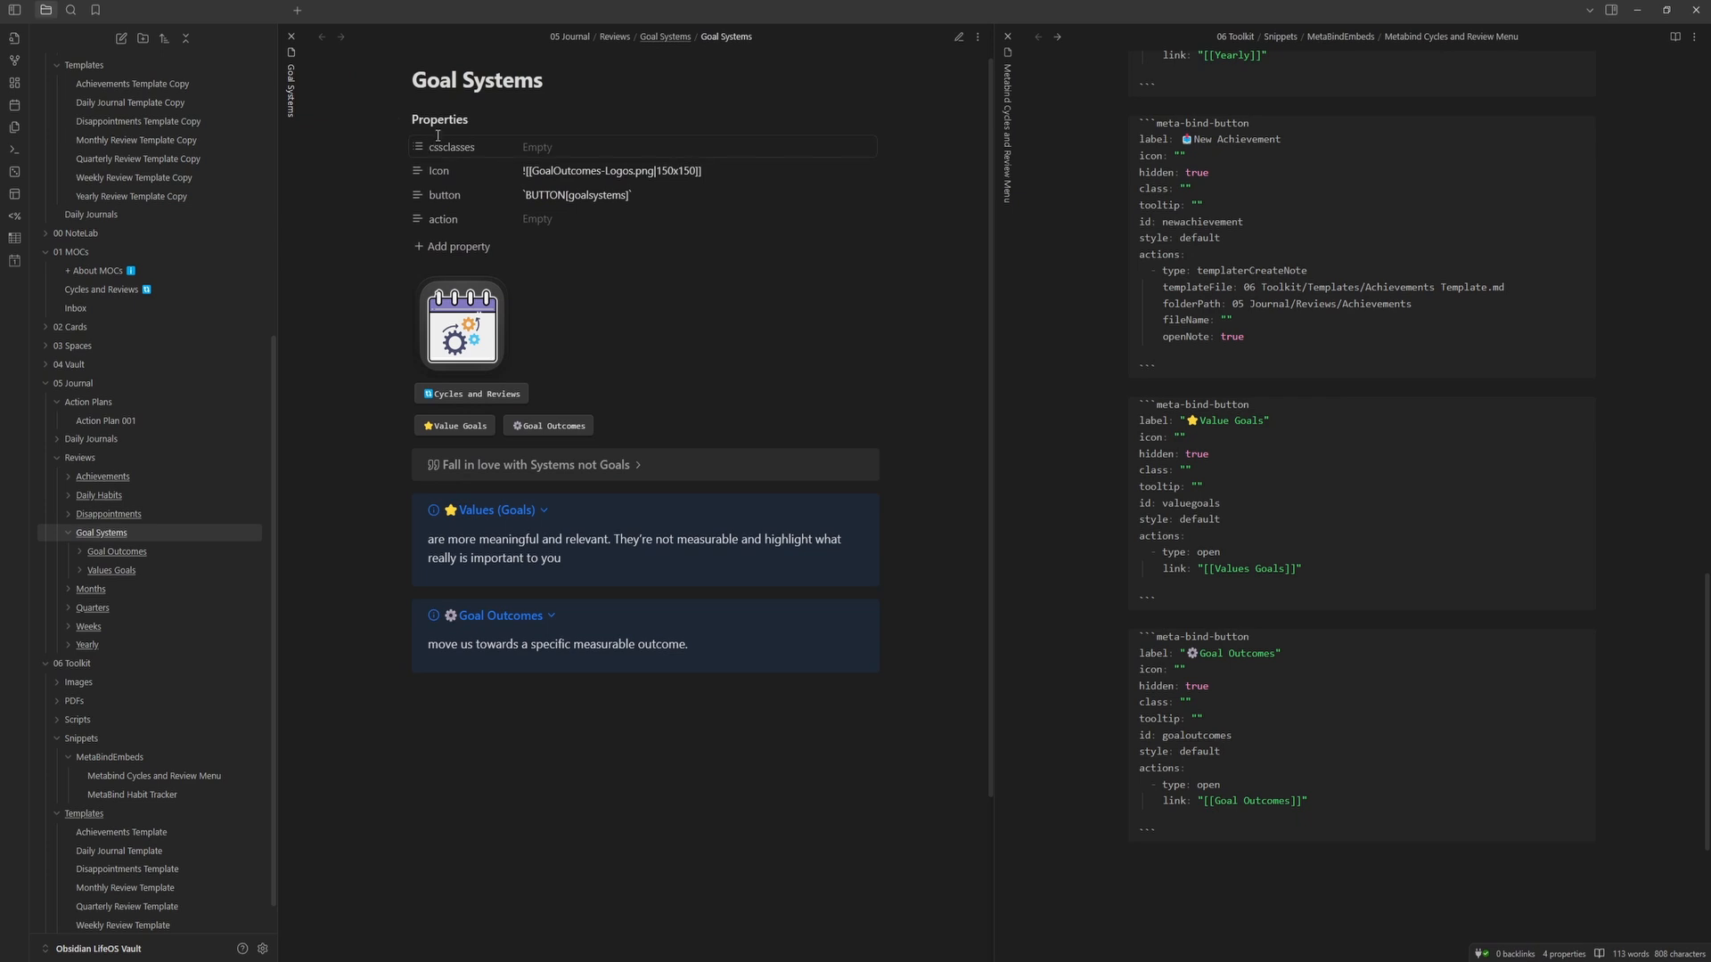
- Test the Value Goals and Goal Outcomes buttons in the Goal Systems note, returning to it between them
left_click(468, 427)
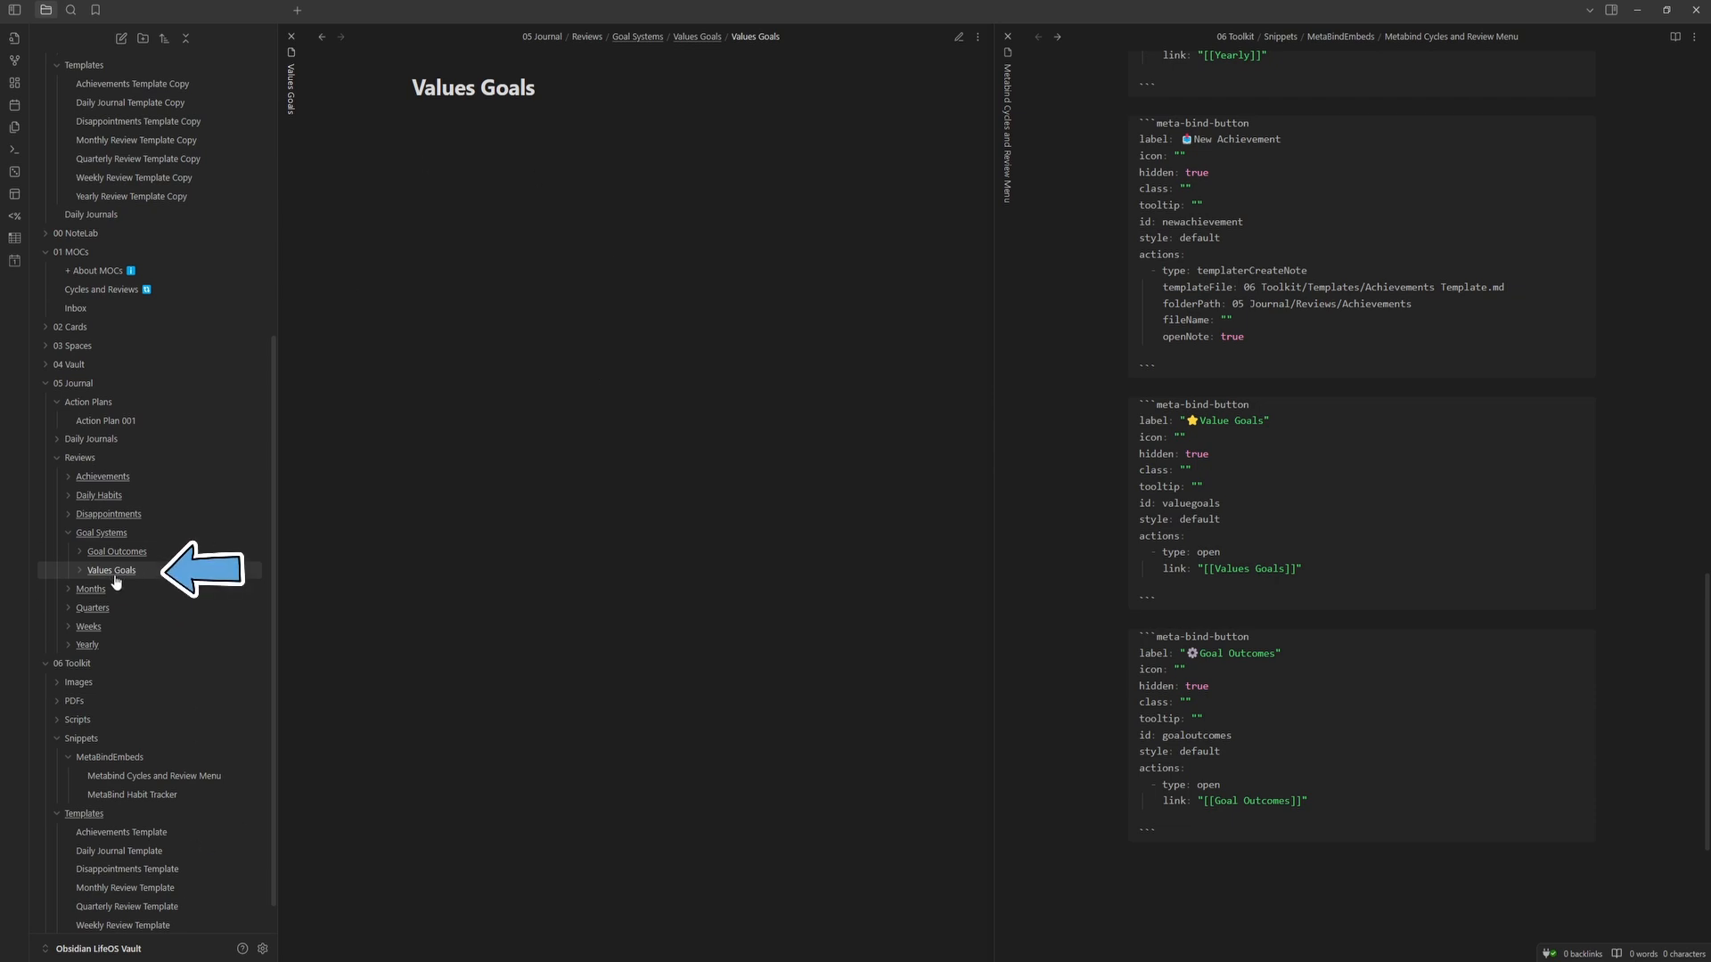
left_click(322, 36)
left_click(547, 428)
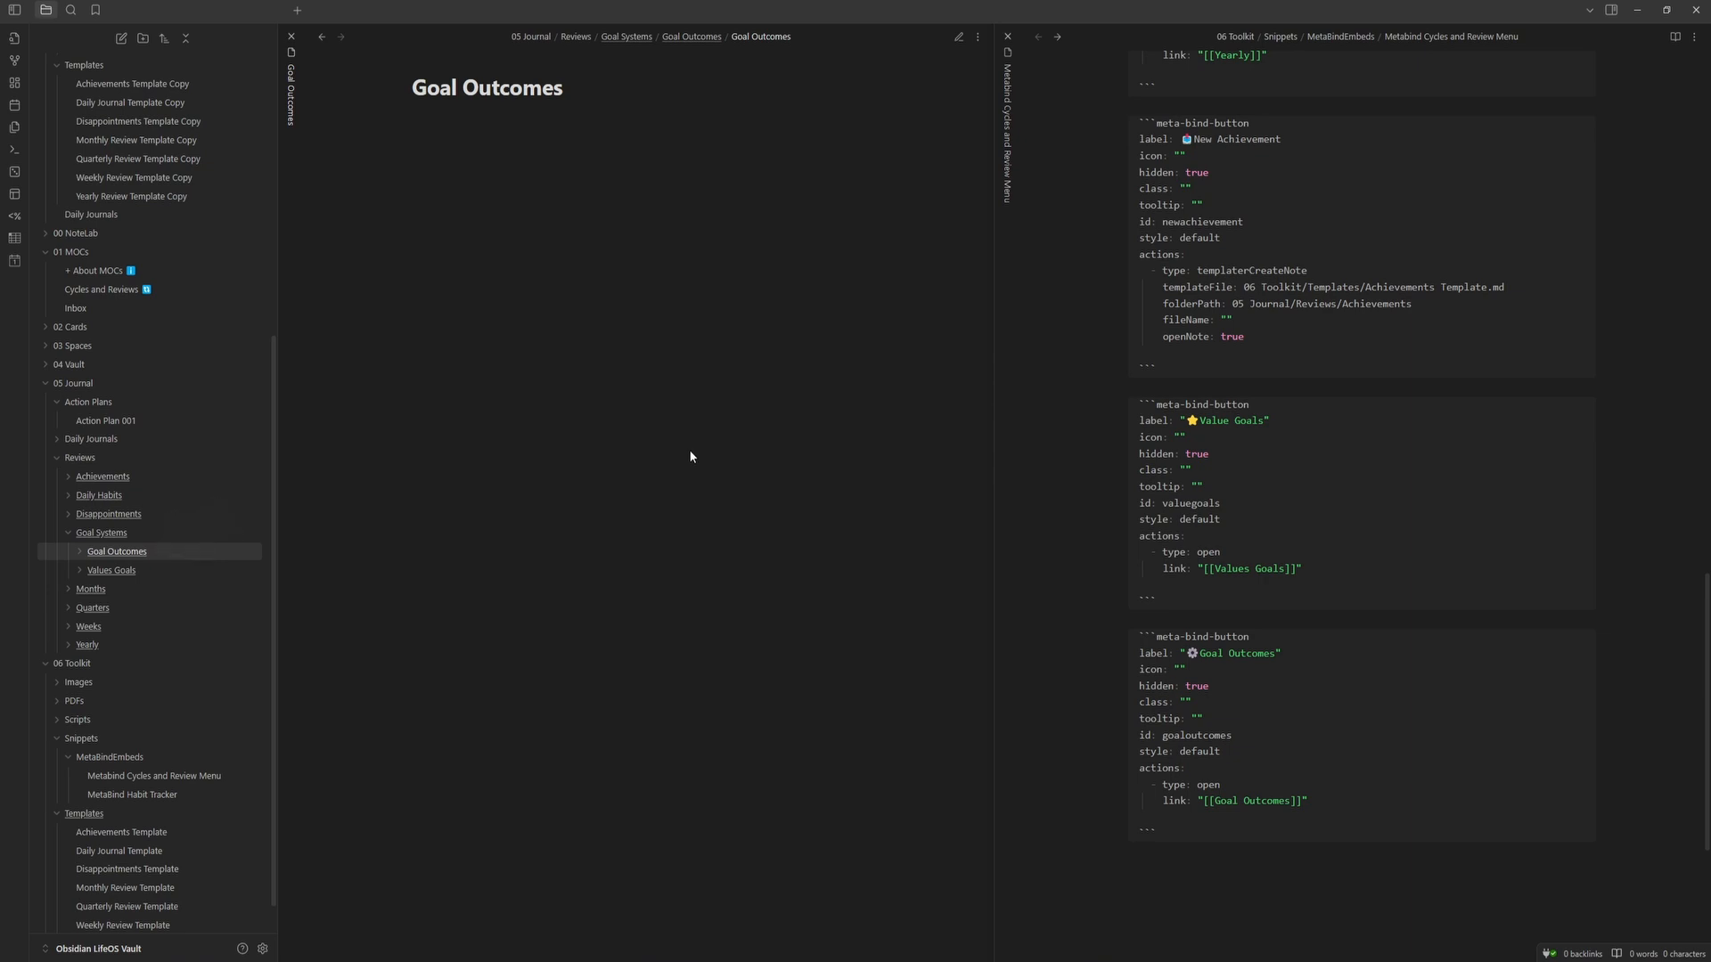
- Open the Goal Outcomes copy note beside the empty Goal Outcomes note and examine its properties, buttons and sections
scroll(169, 281, "up", 5)
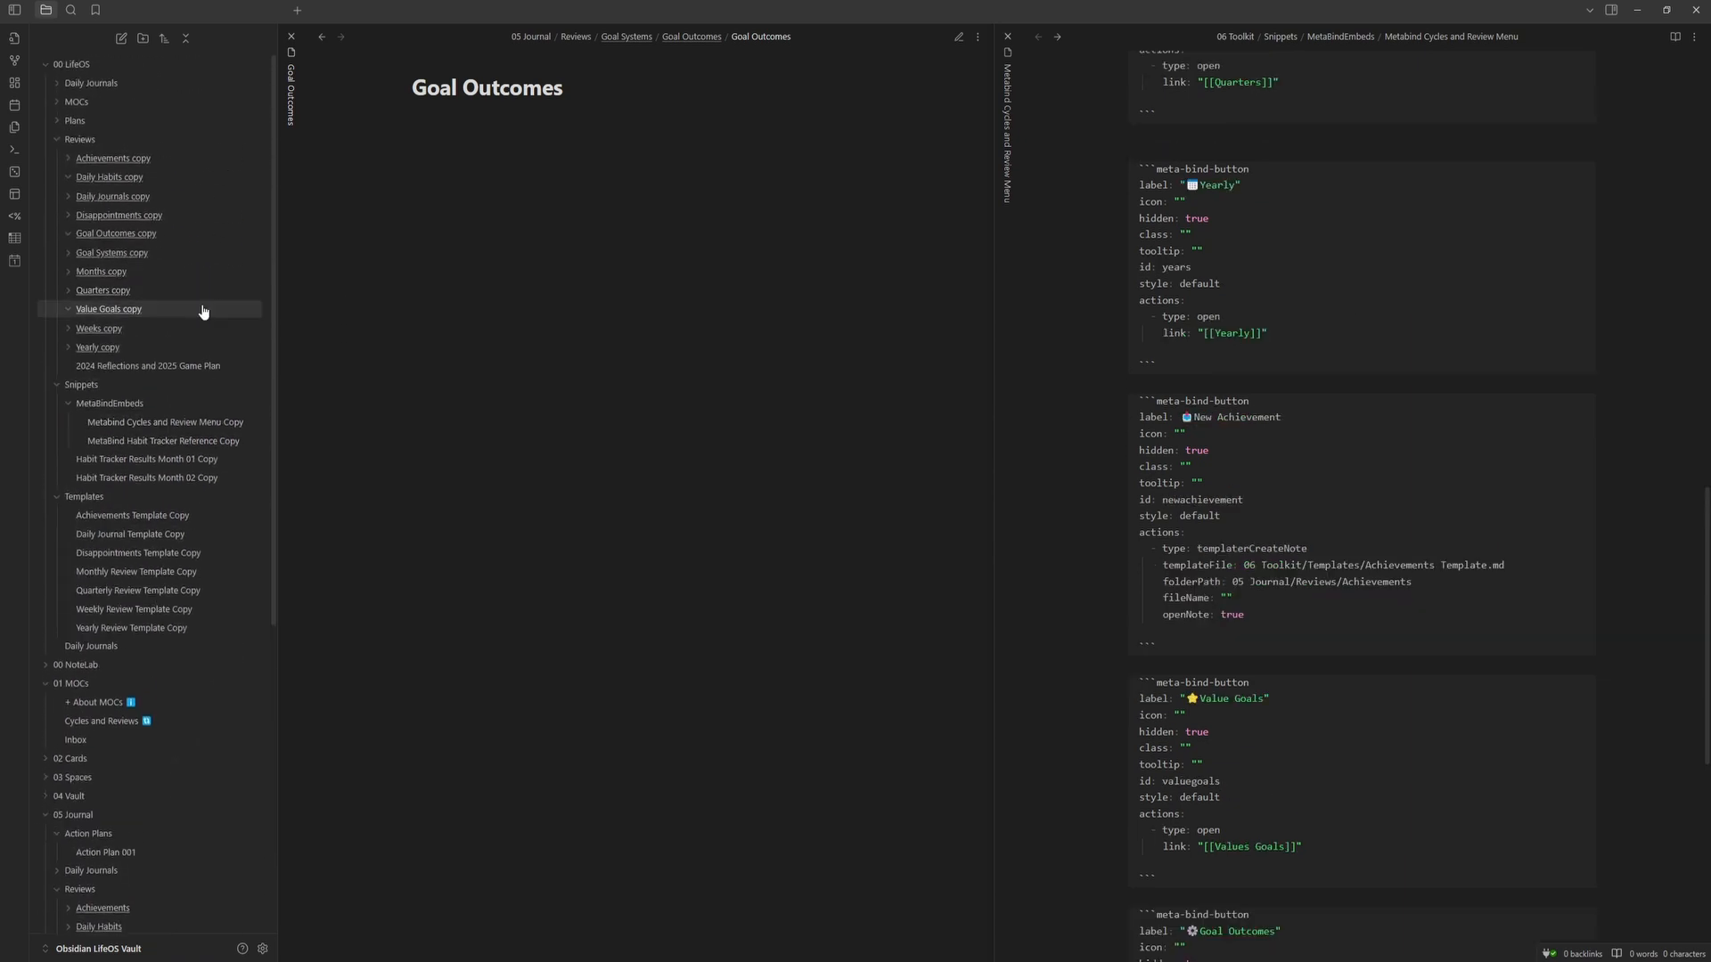
left_click(117, 237)
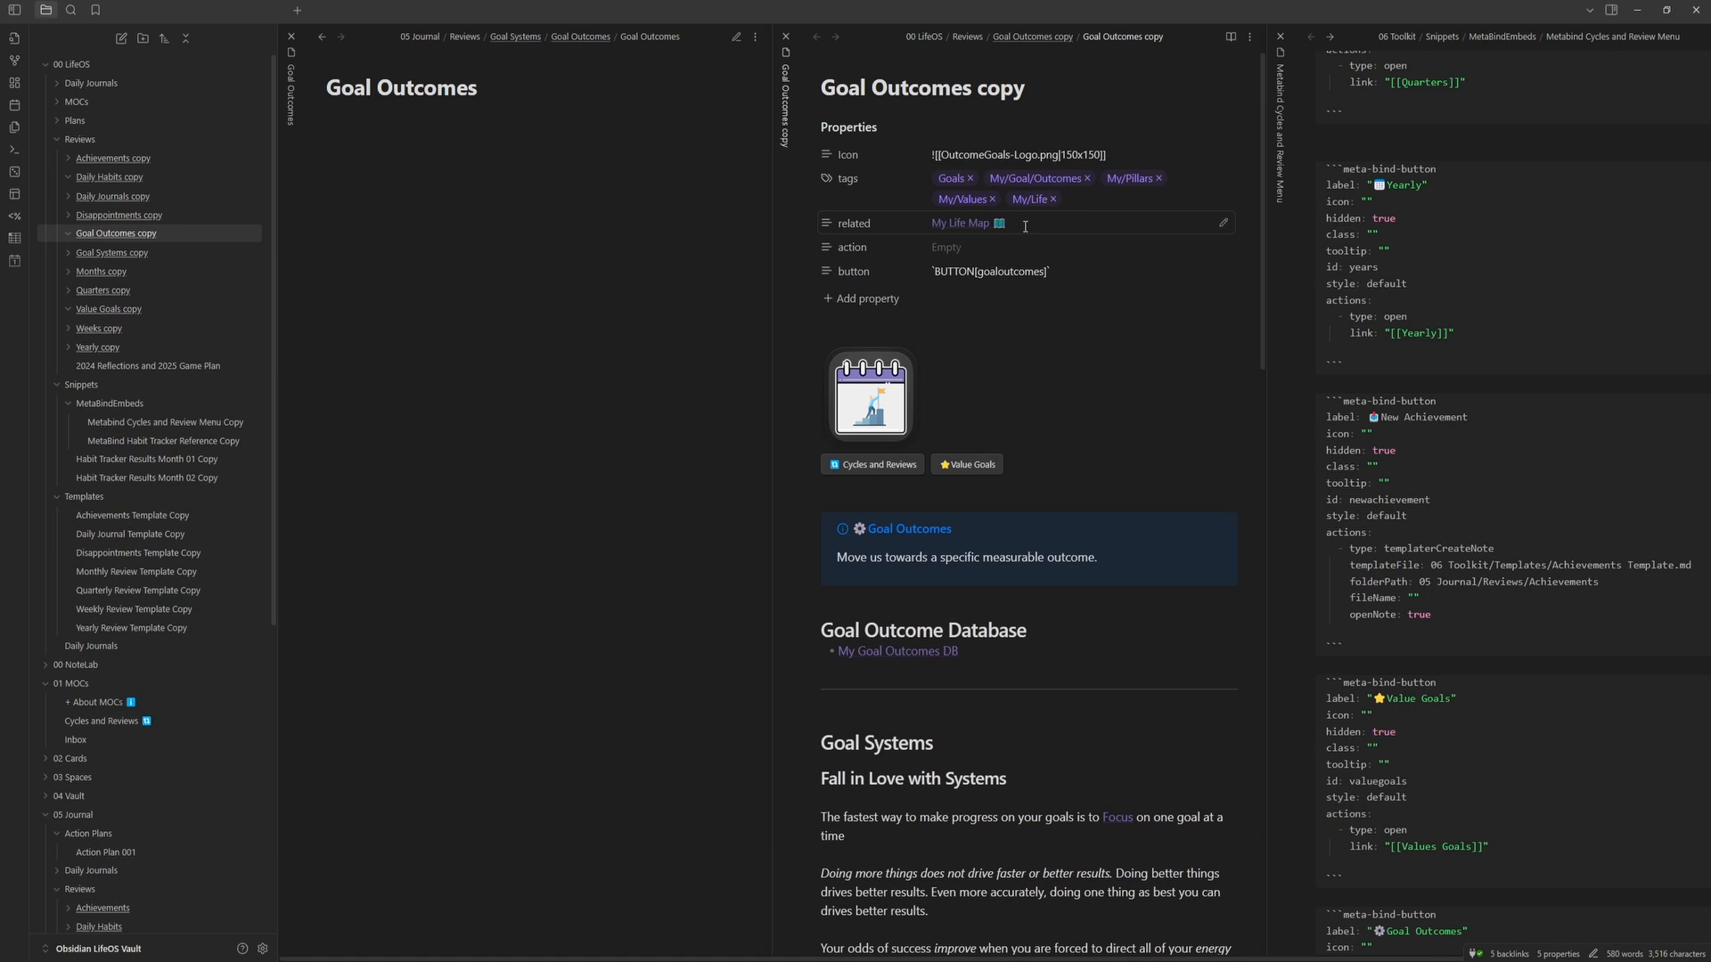
scroll(998, 474, "down", 3)
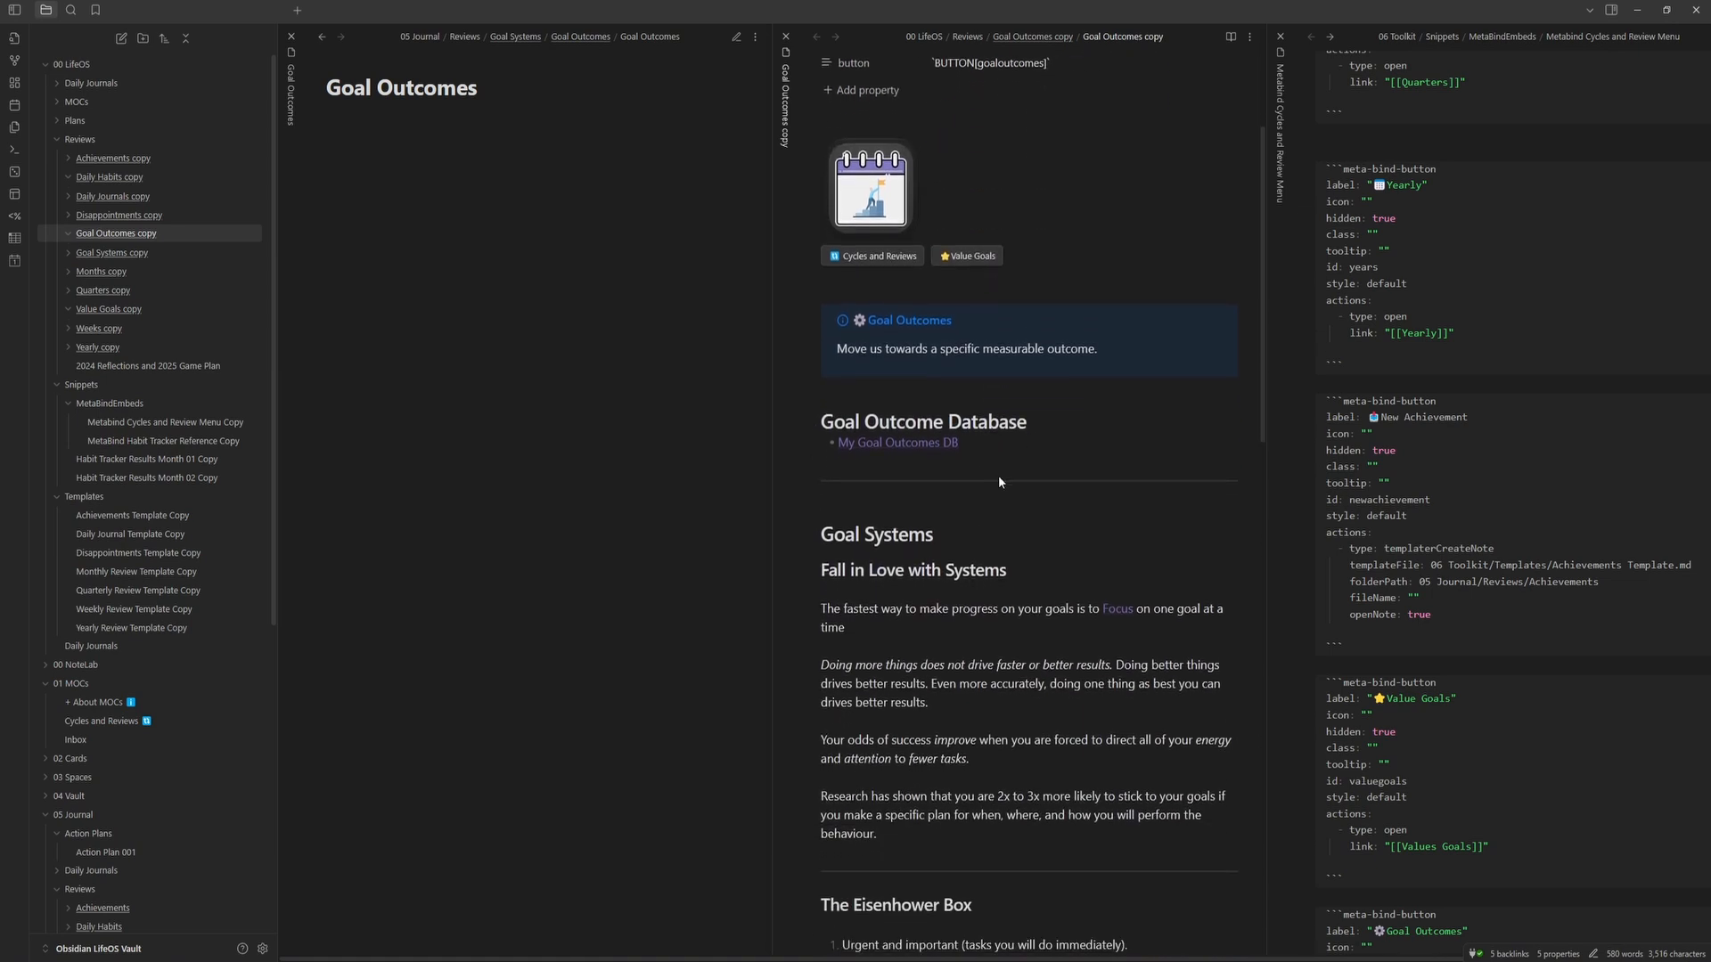
scroll(1073, 439, "up", 3)
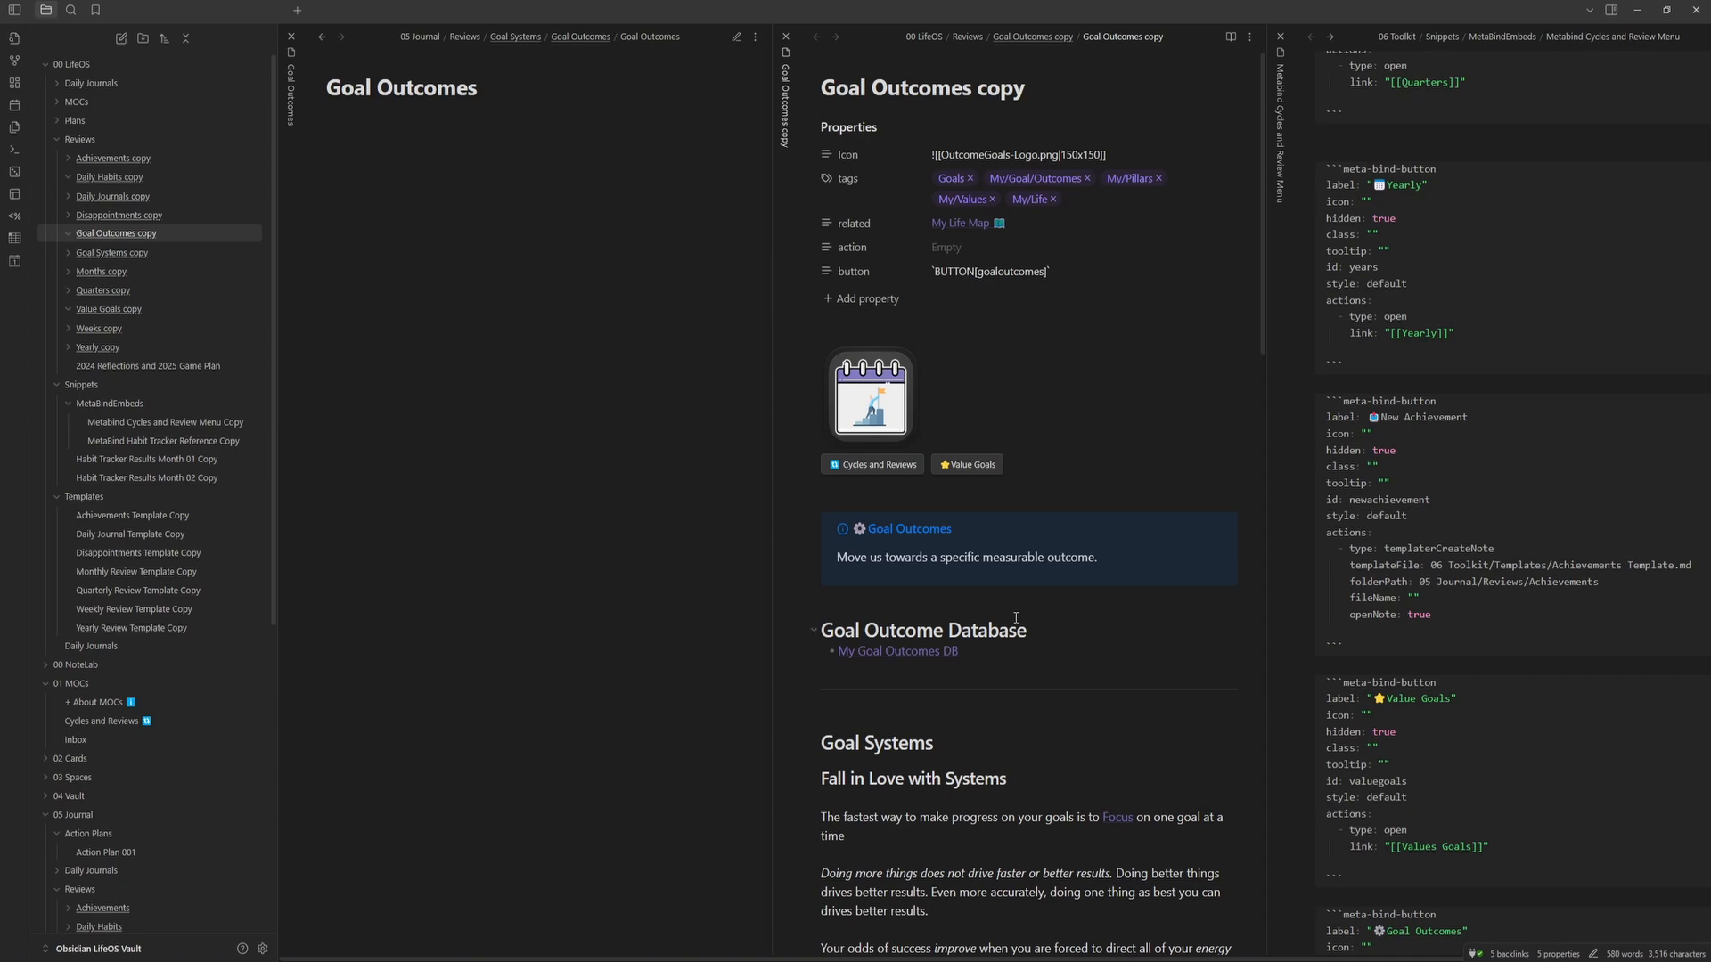
scroll(1016, 617, "down", 4)
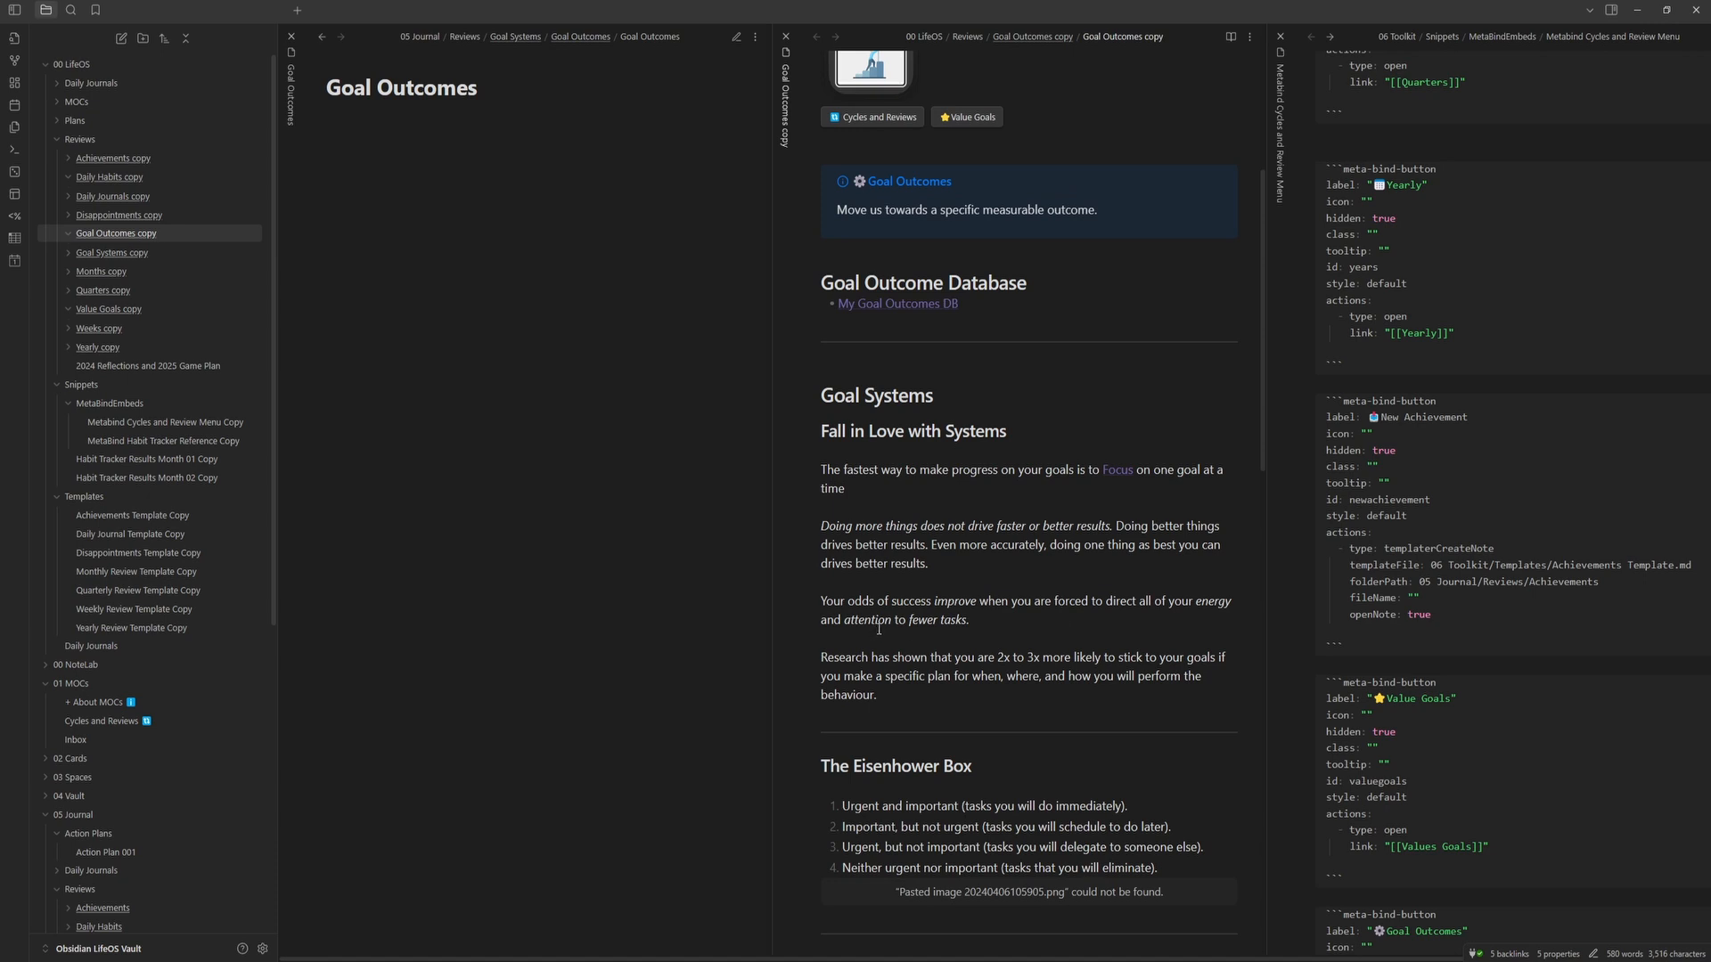
scroll(1028, 492, "up", 4)
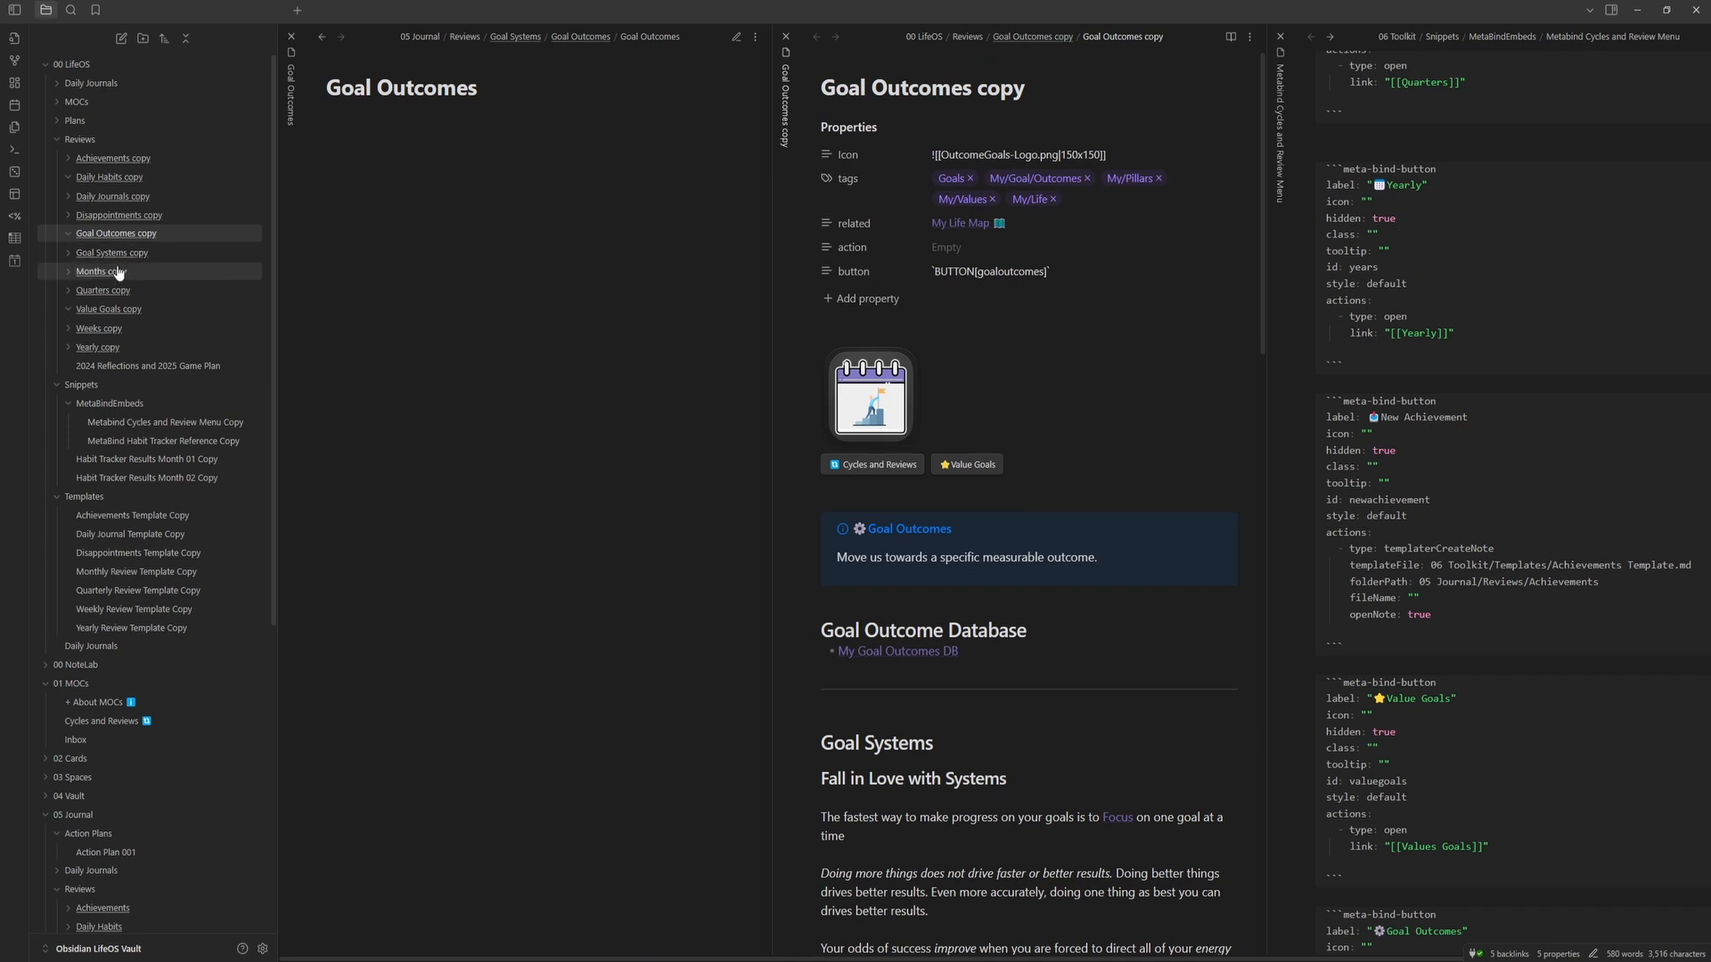
- Open the Value Goals copy note and examine its database links, Important Values list and Goal Systems sections
left_click(104, 309)
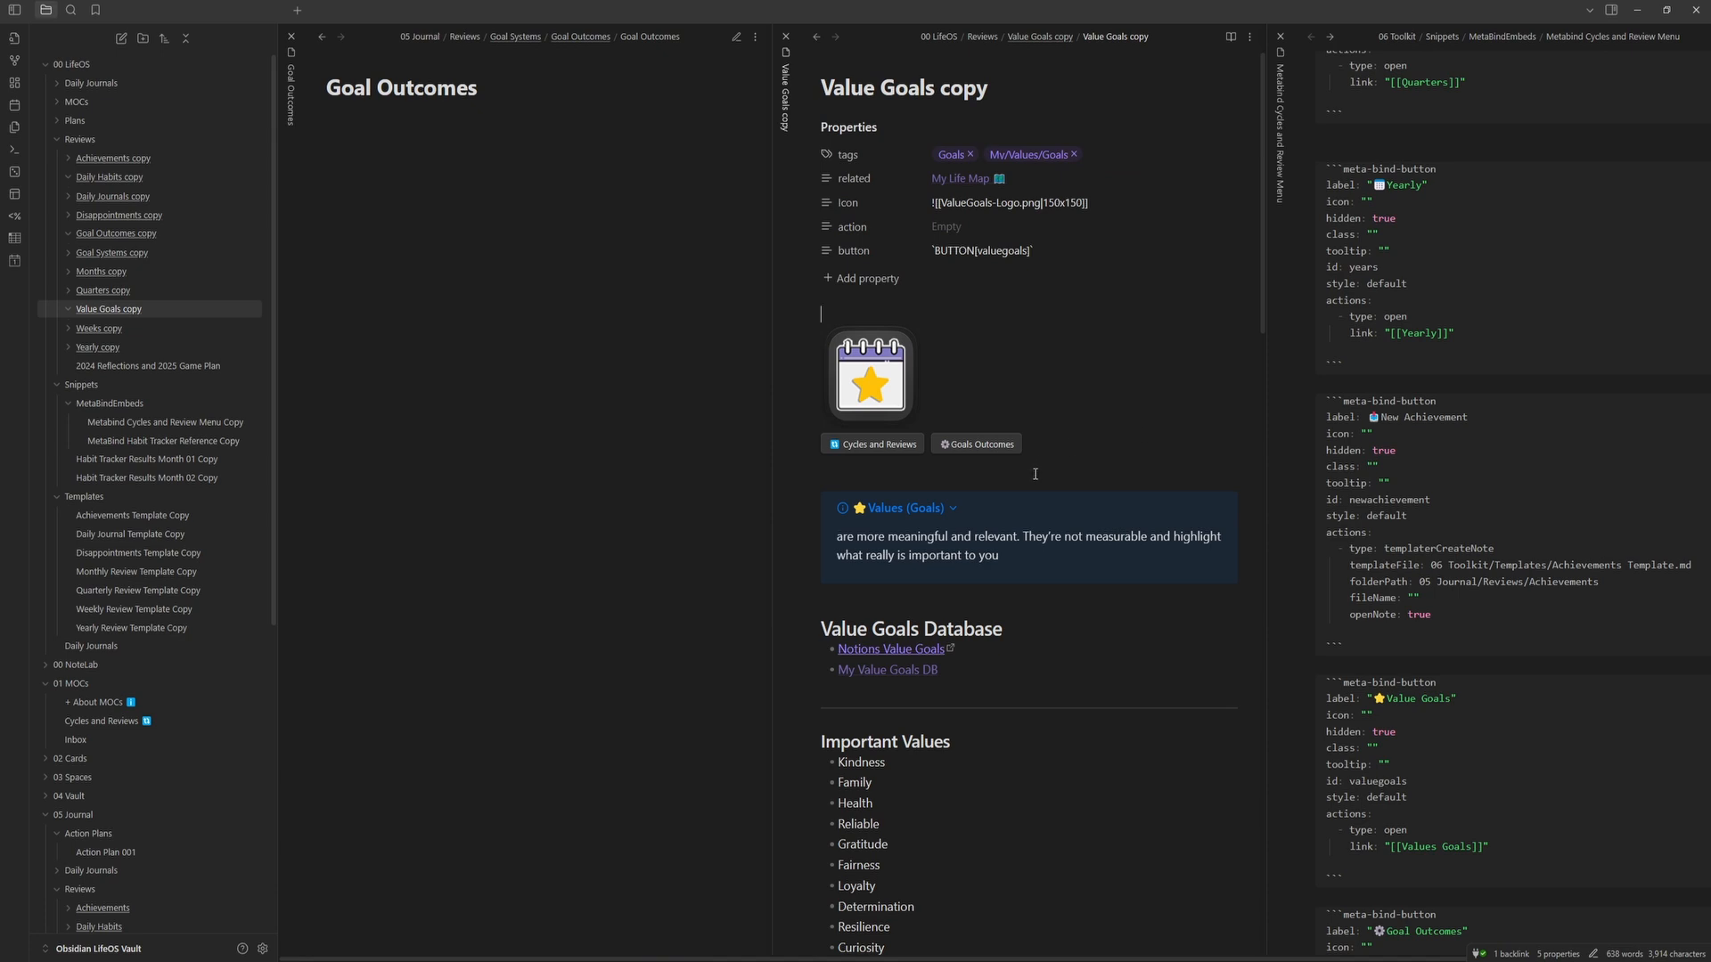
left_click(1050, 334)
scroll(1010, 617, "down", 3)
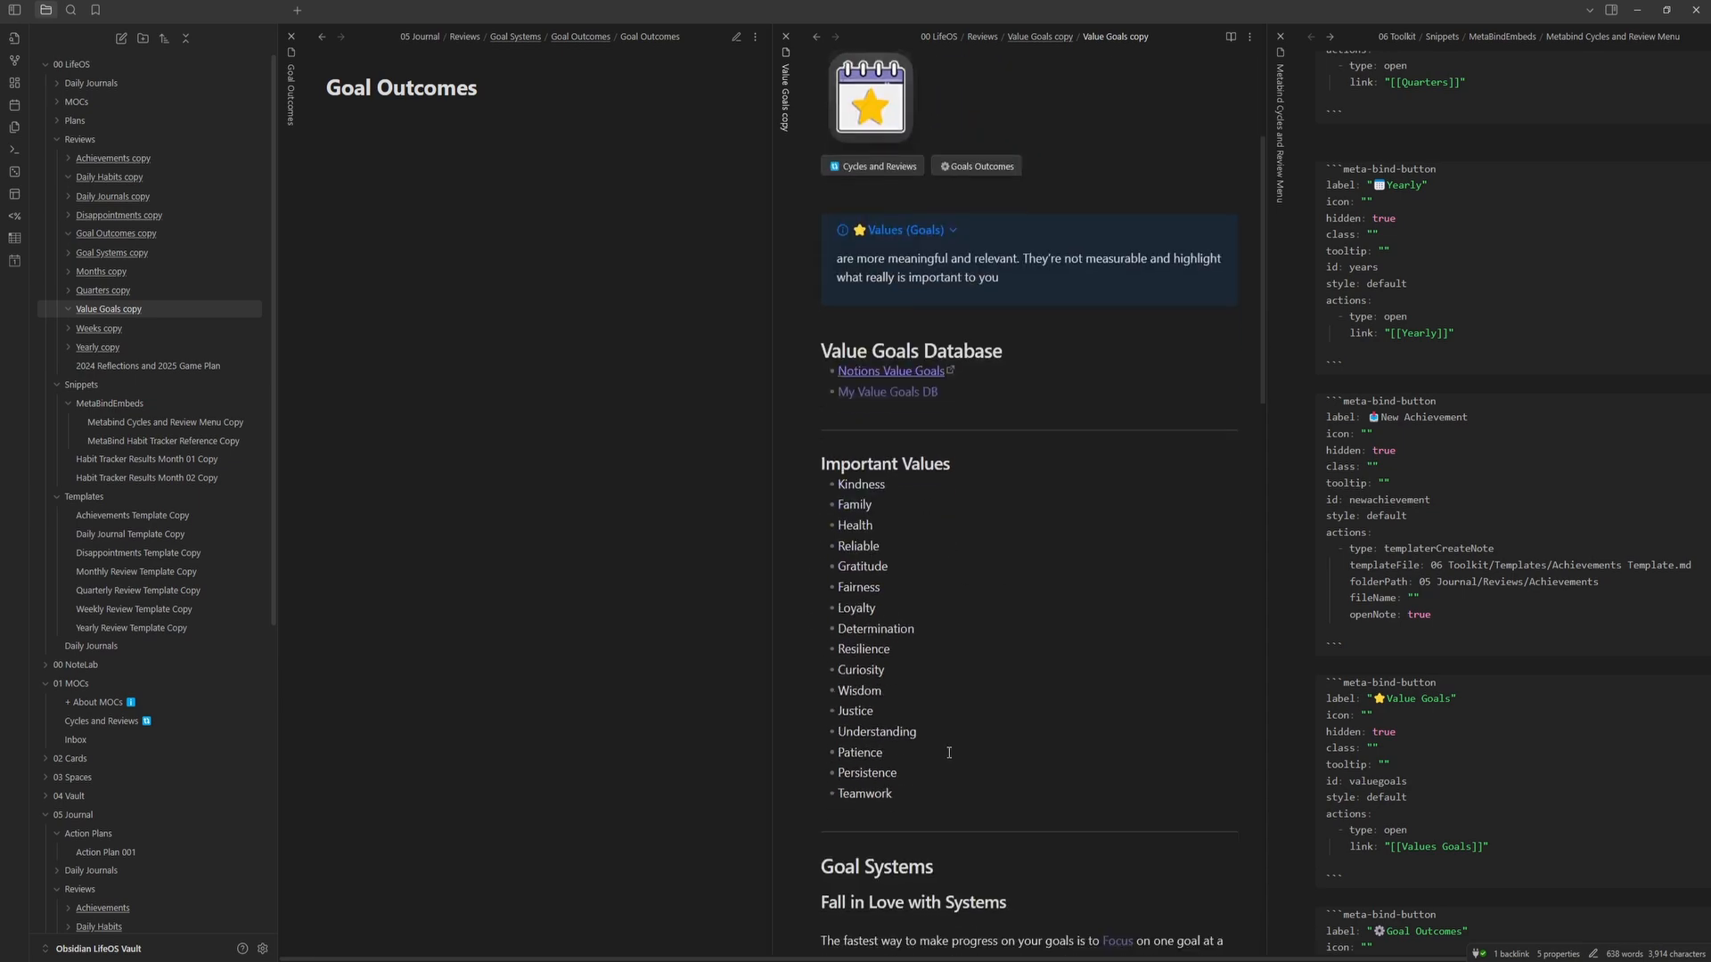
left_click_drag(929, 797, 804, 474)
left_click(1012, 610)
scroll(1012, 613, "down", 7)
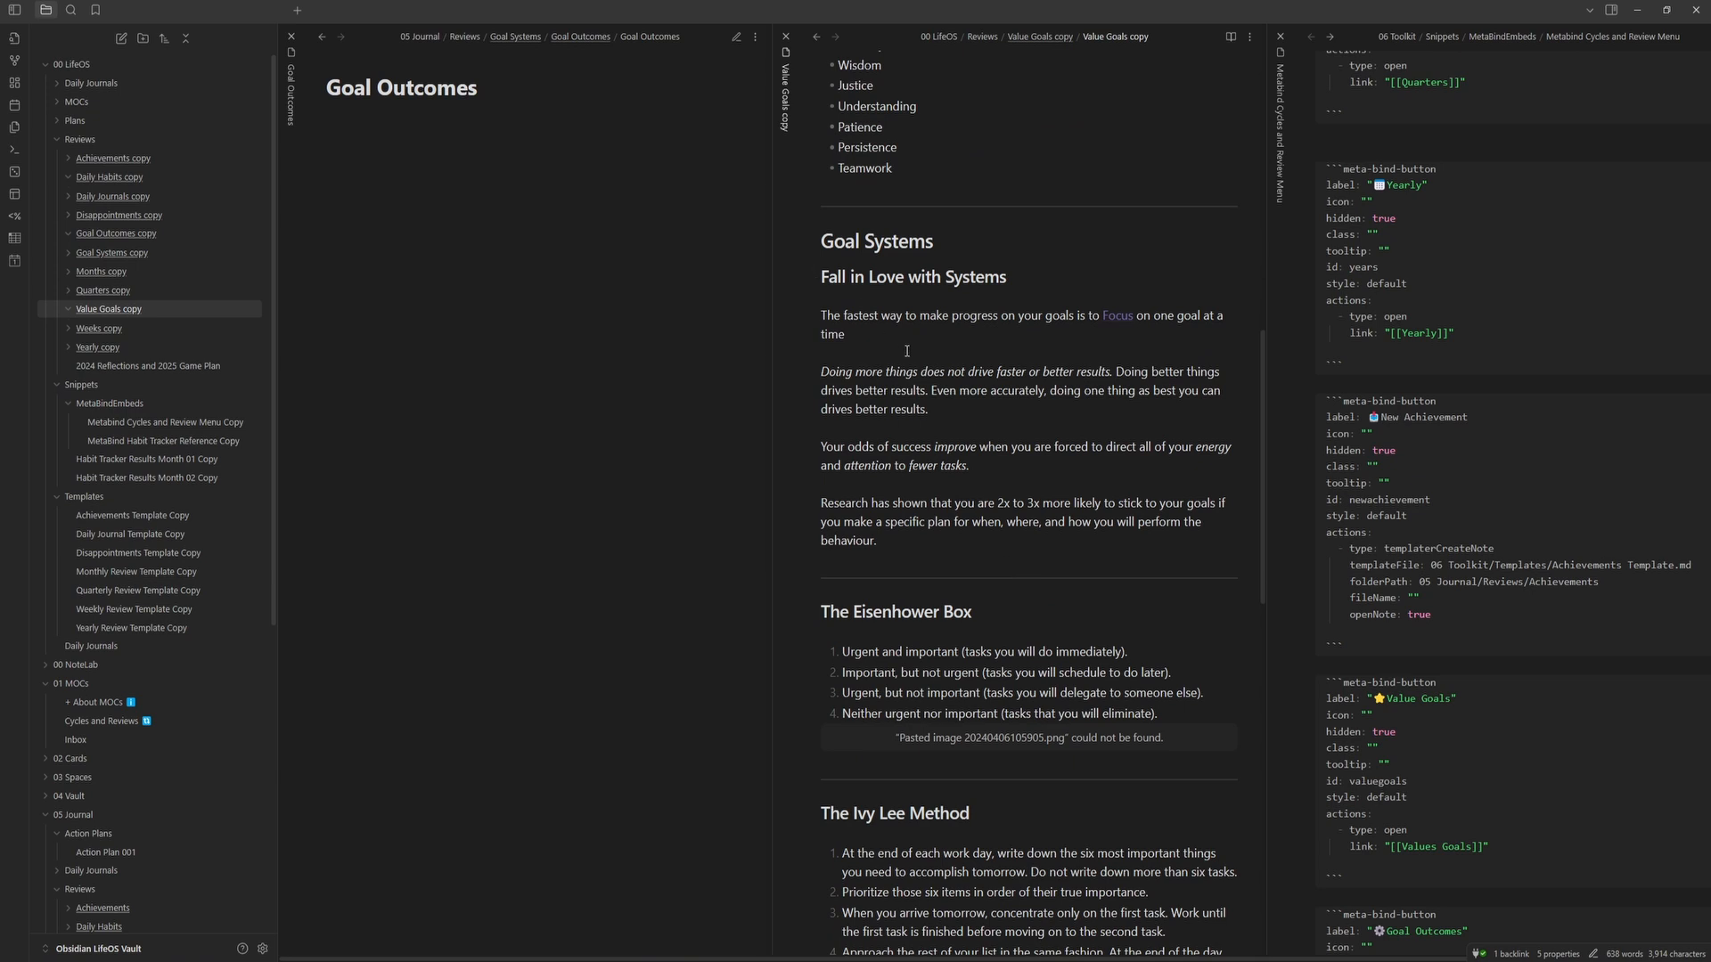
scroll(939, 740, "up", 10)
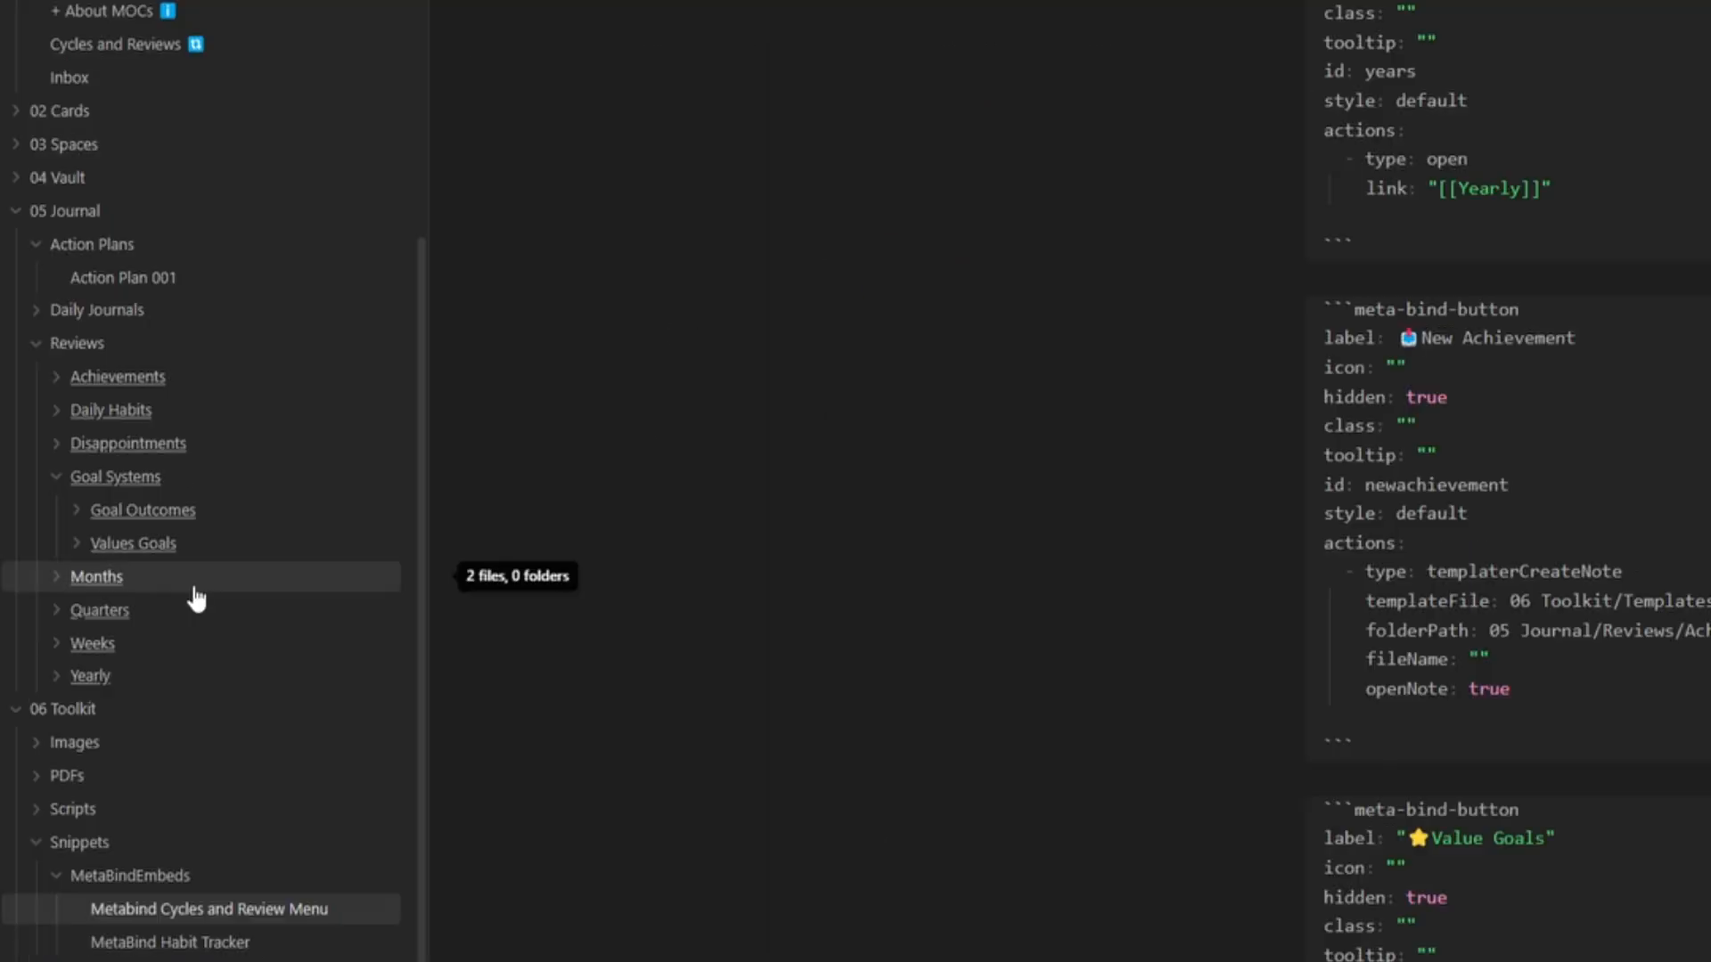
- Create a folder note for the Daily Journals folder under 05 Journal
right_click(114, 310)
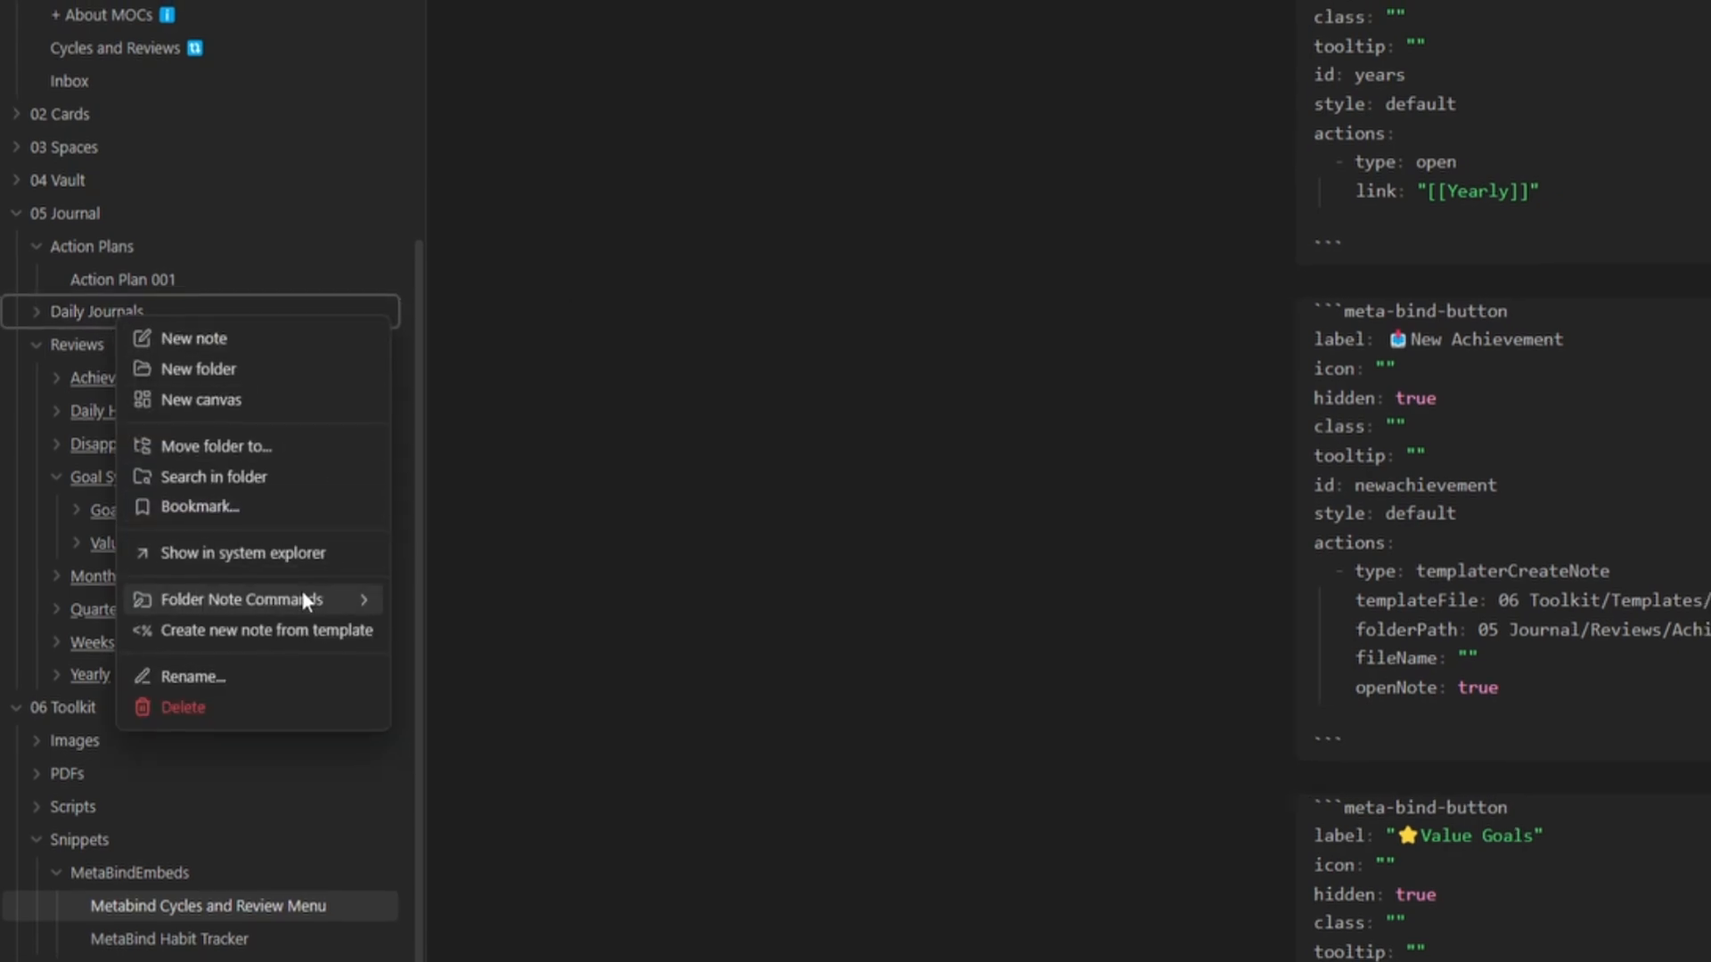
mouse_move(302, 595)
left_click(381, 592)
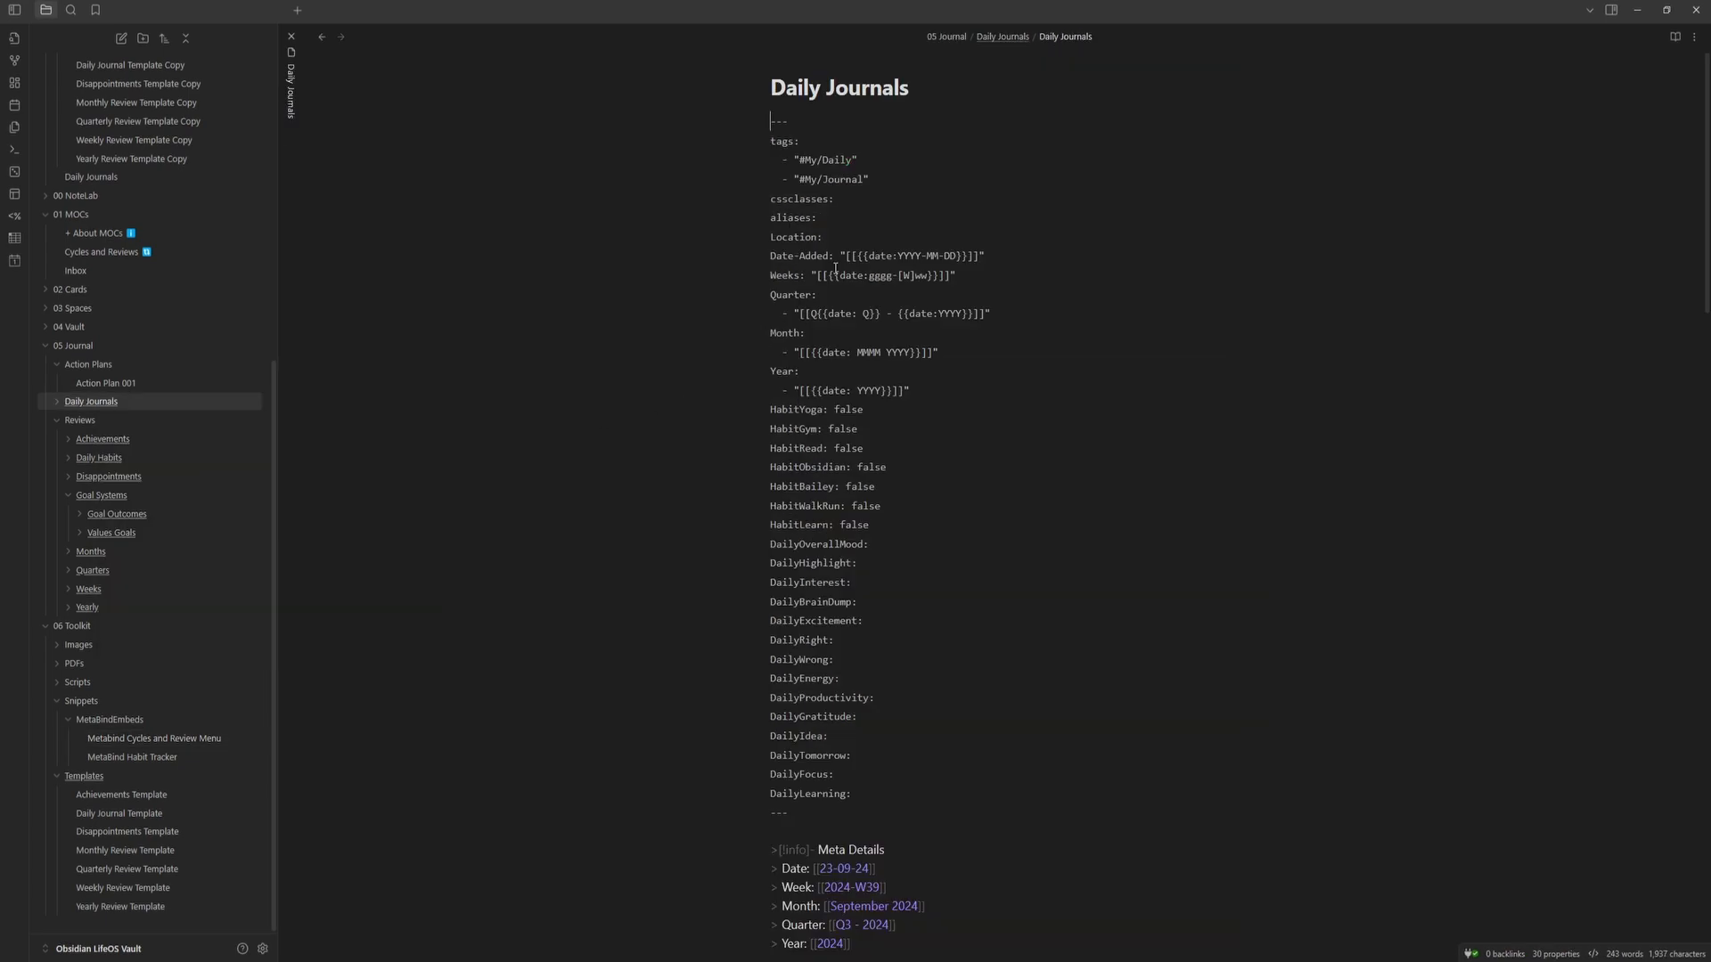
- Look over the template content in the Daily Journals folder note and delete all of it
scroll(827, 392, "down", 15)
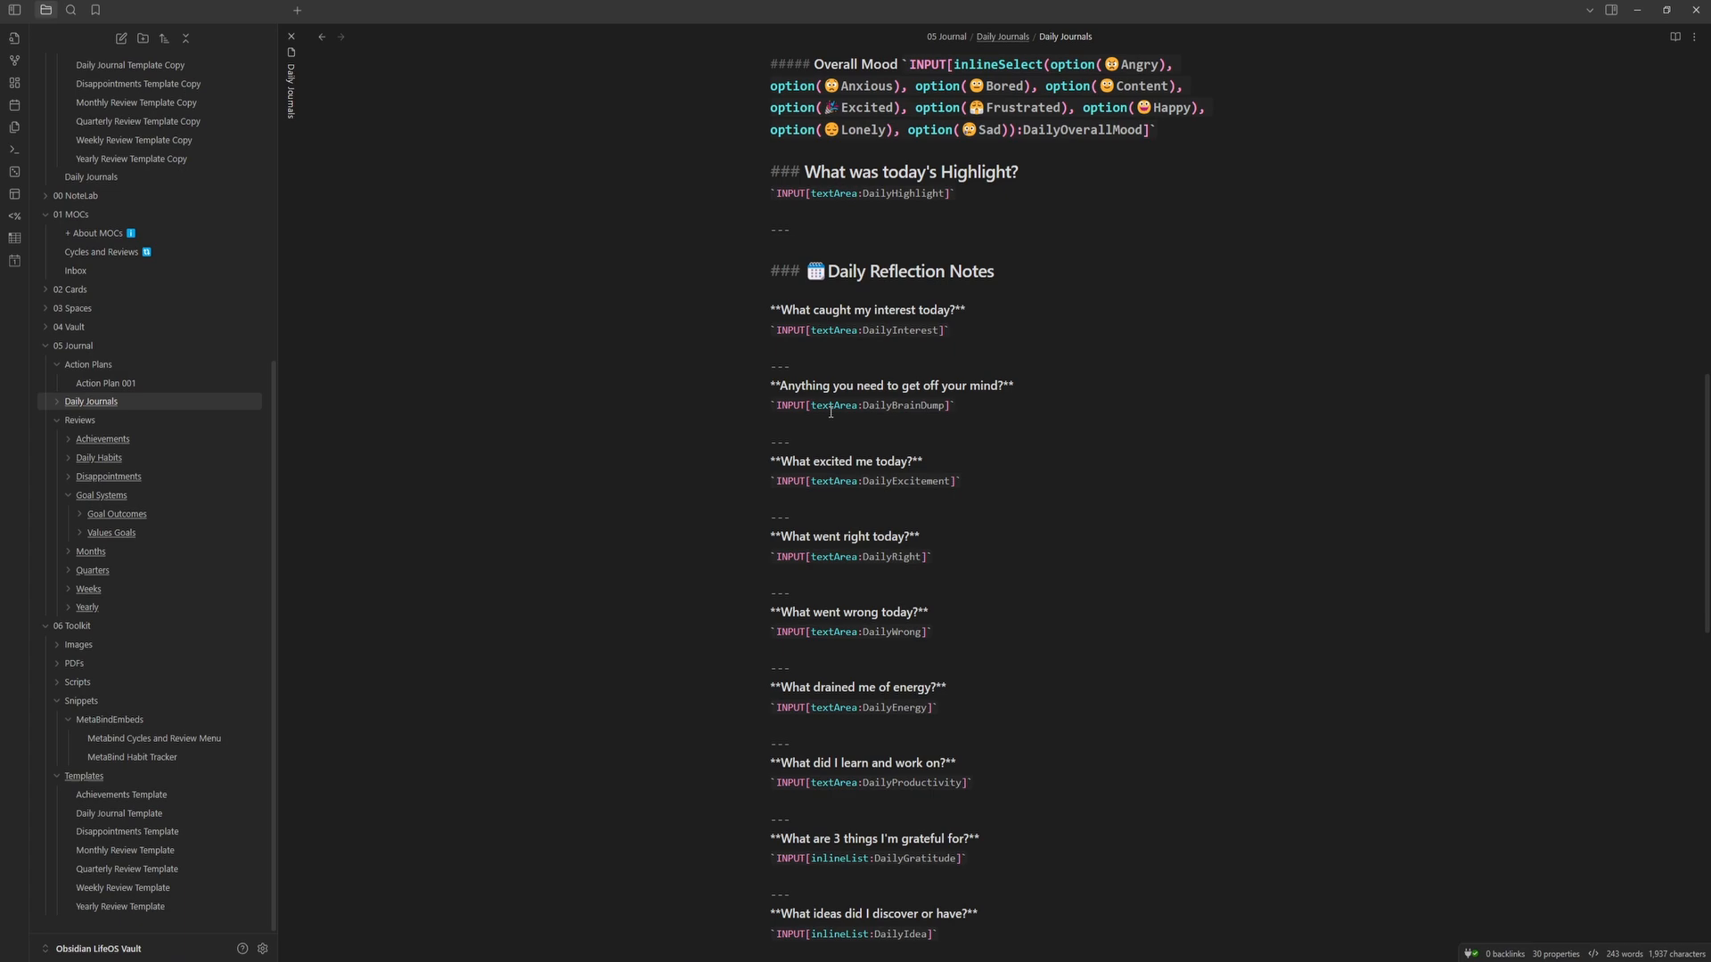
scroll(830, 412, "up", 15)
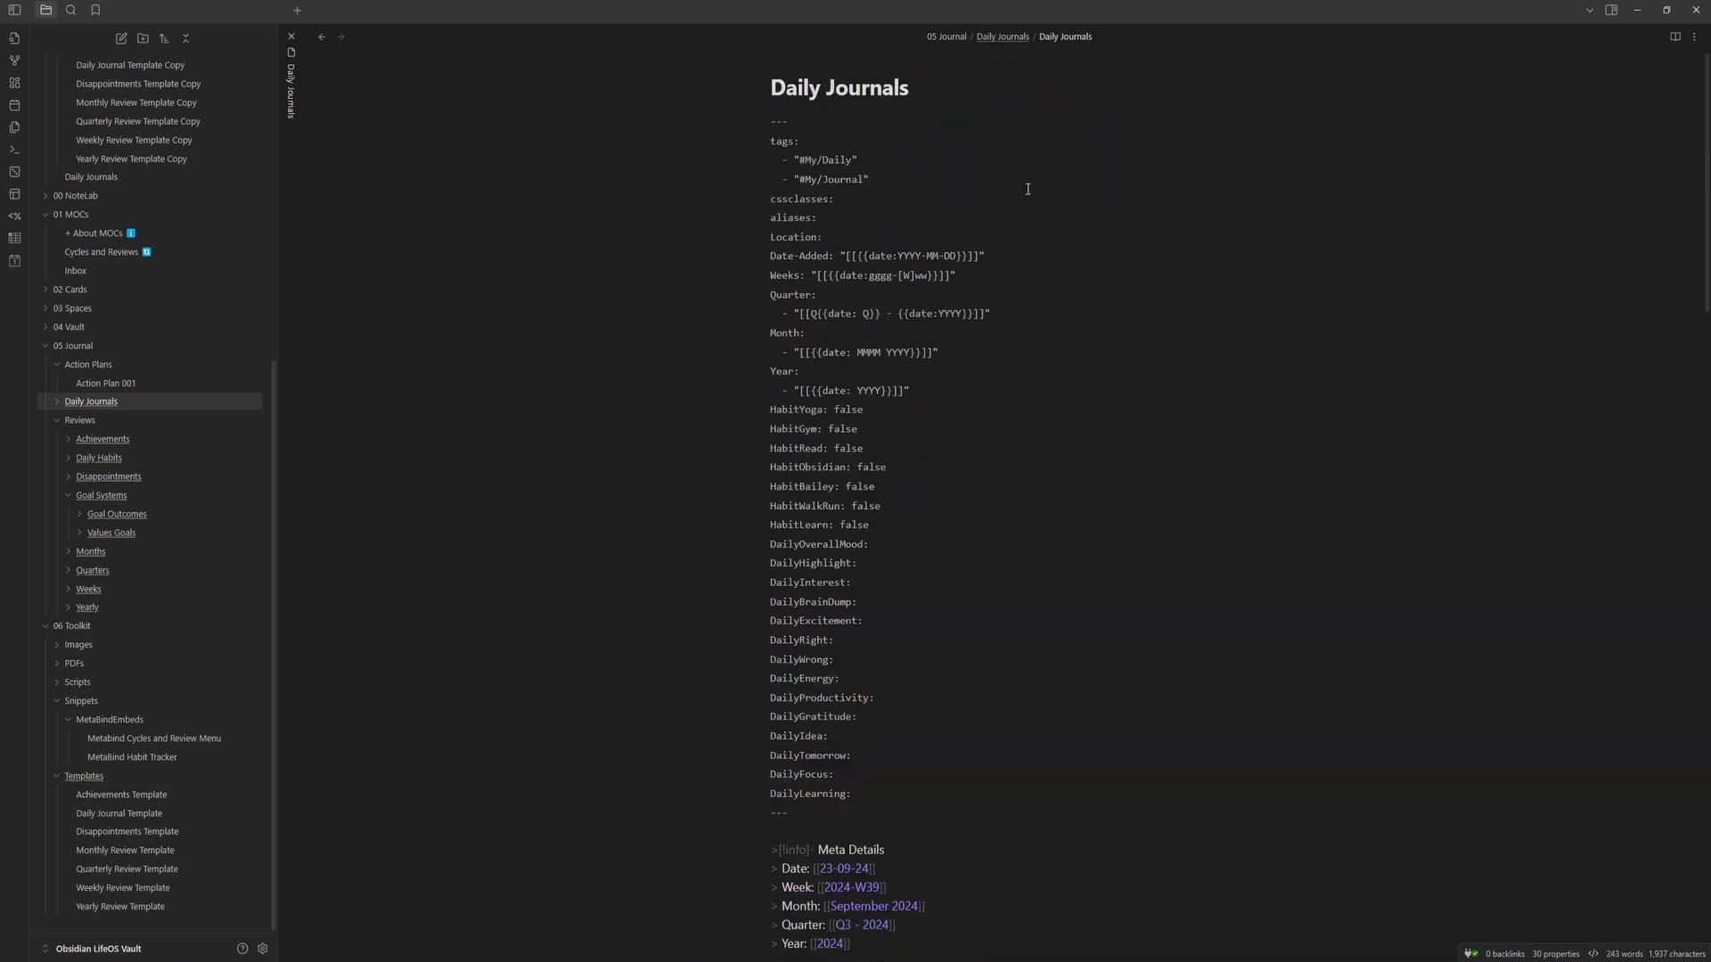
key("ctrl+a")
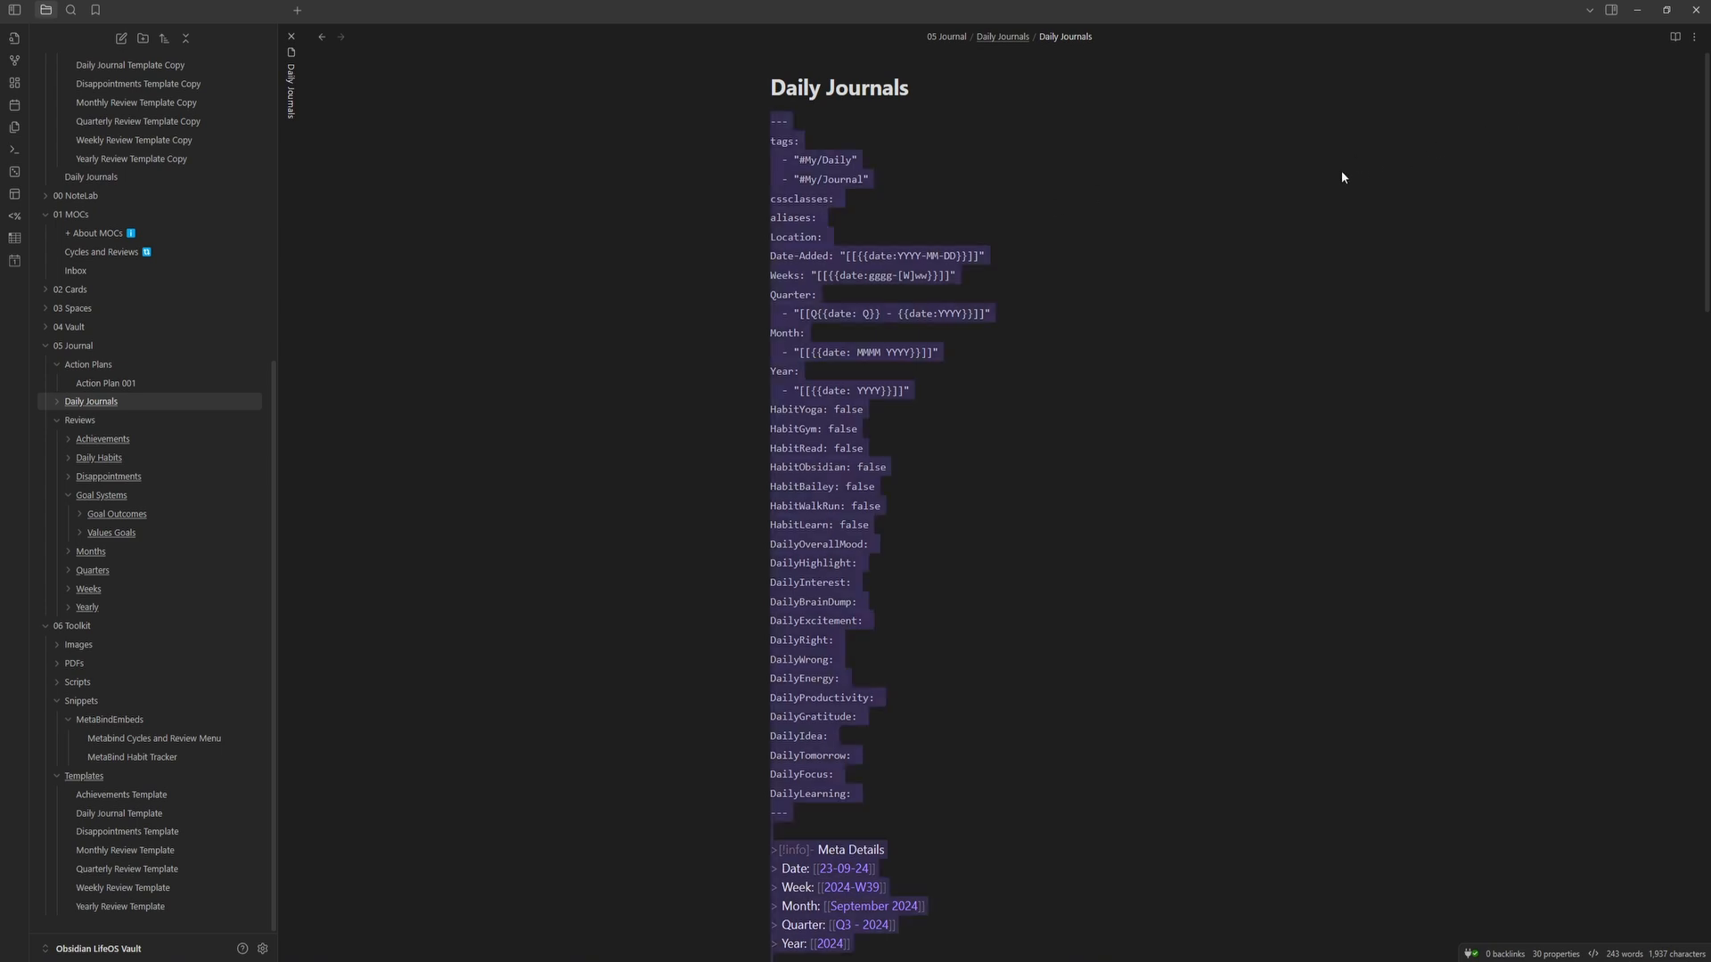
key("BackSpace")
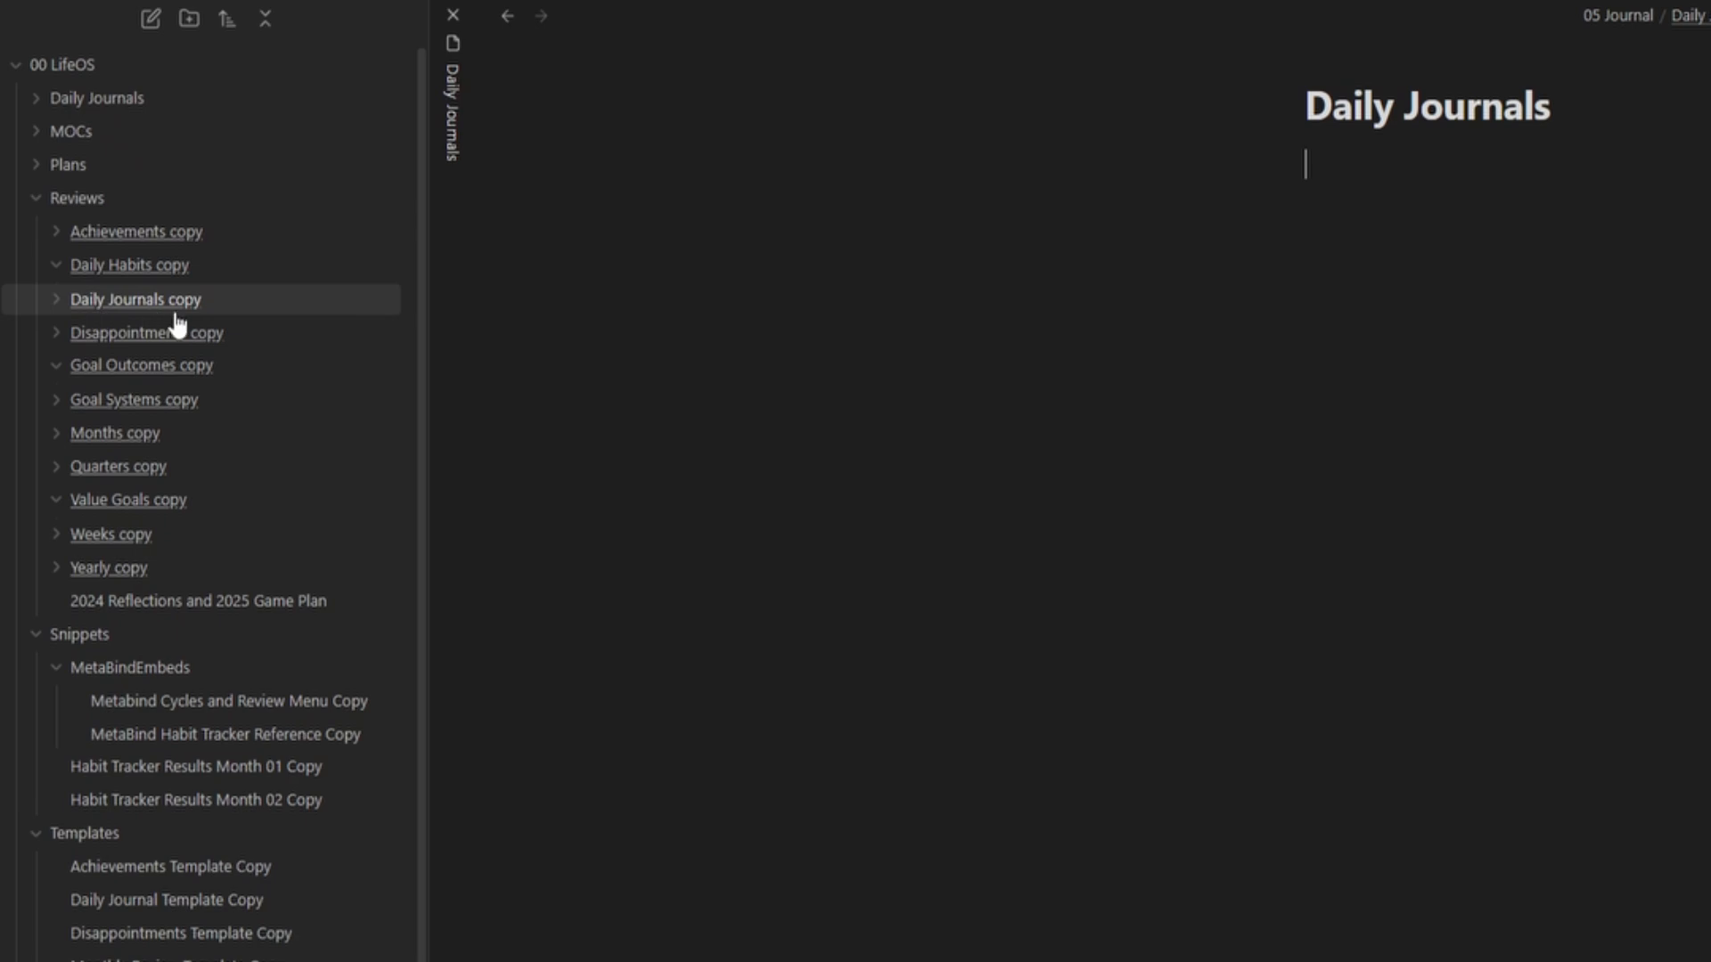
- Open the Daily Journals copy note beside Daily Journals and examine its buttons, month filter options and the filter's source code
left_click(152, 302, "ctrl+alt")
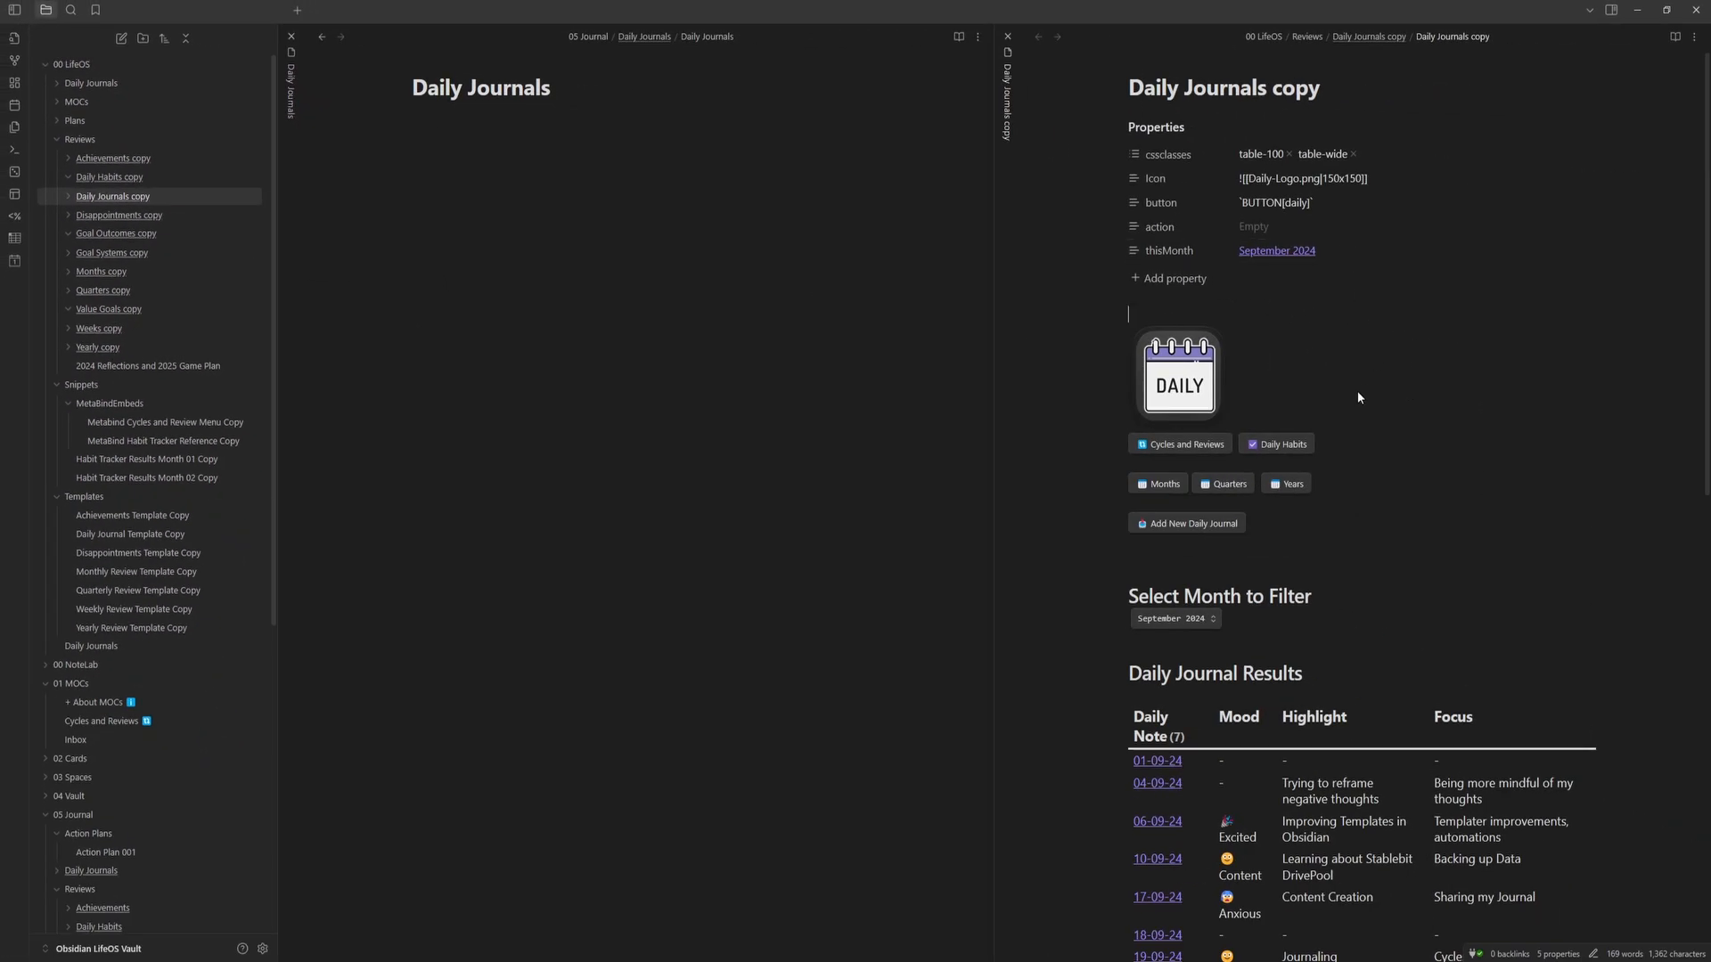
scroll(1356, 392, "down", 2)
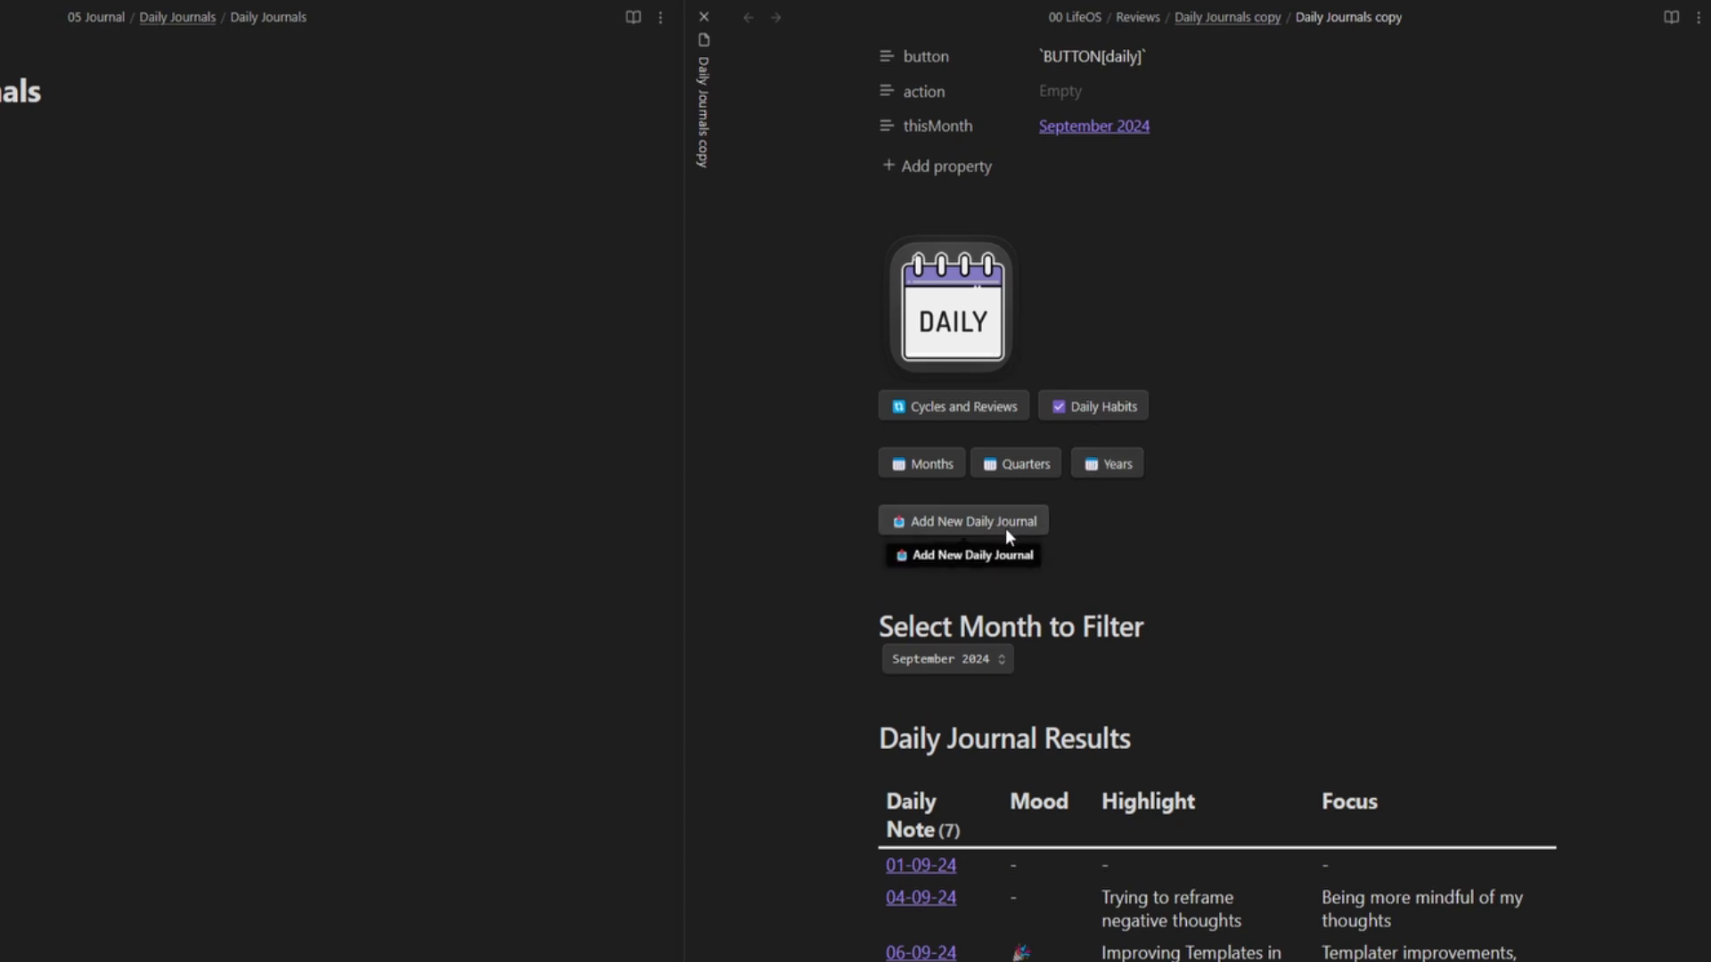
left_click(968, 661)
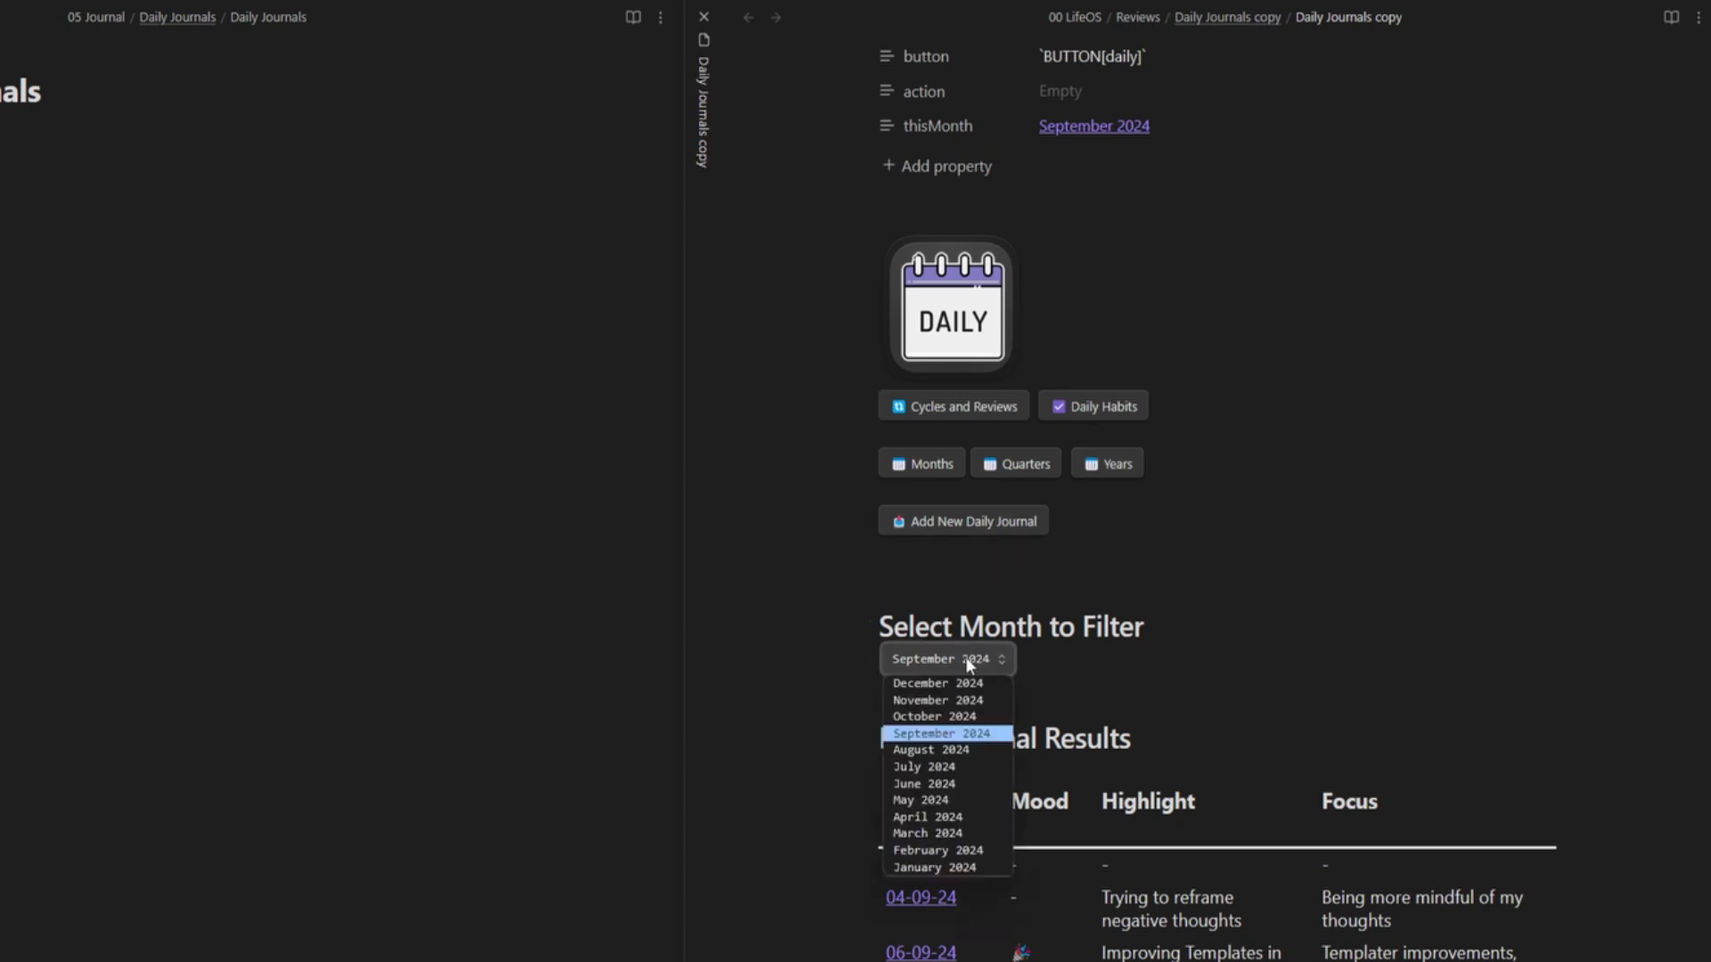
left_click(1280, 652)
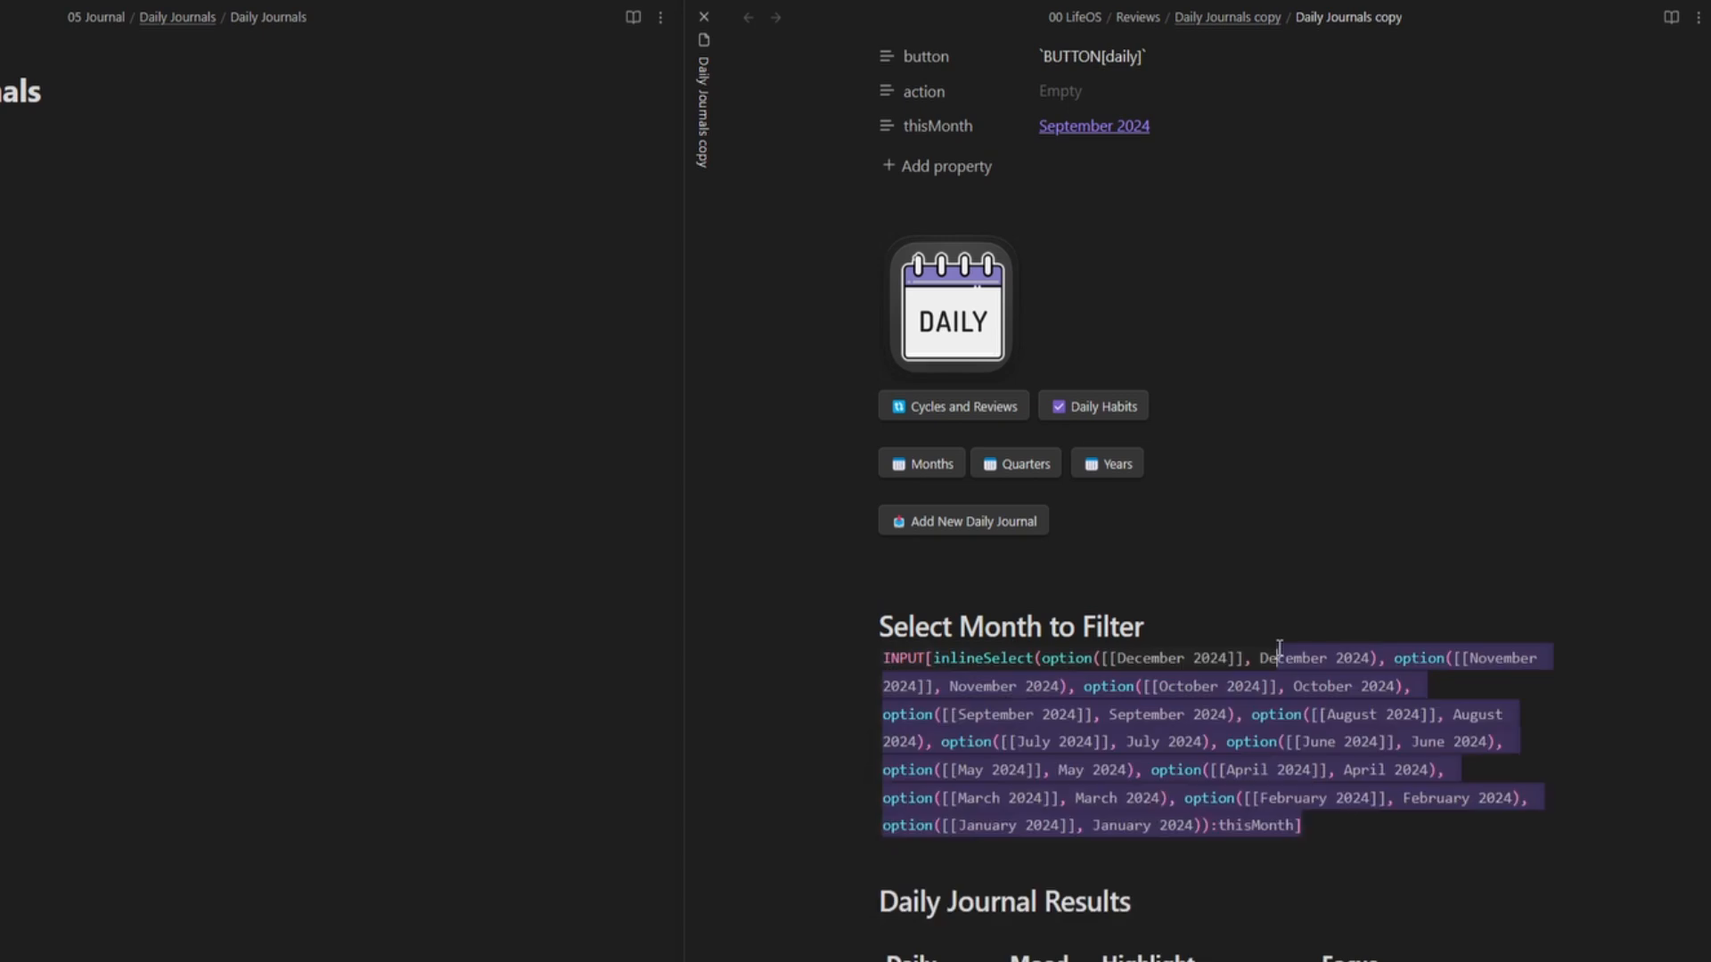
- Show the Daily Journals copy note in source mode and examine its month filter and Daily Journal Results query
left_click(1155, 737)
scroll(1149, 744, "down", 2)
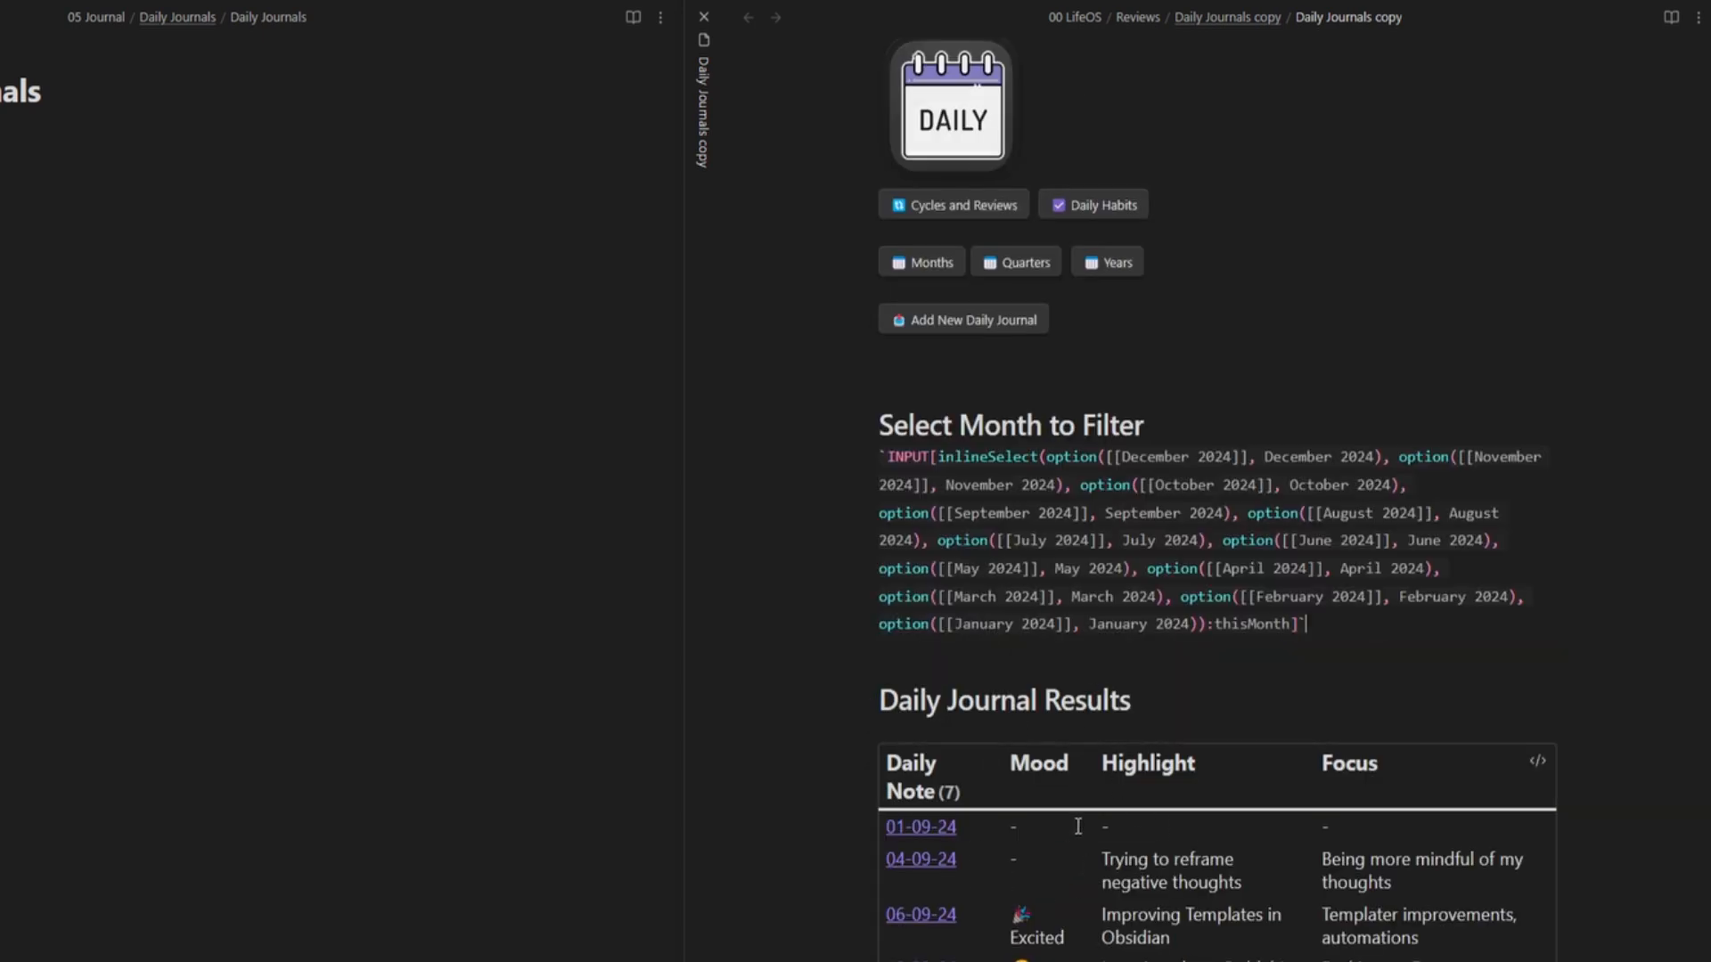
scroll(1081, 829, "up", 3)
left_click(1698, 17)
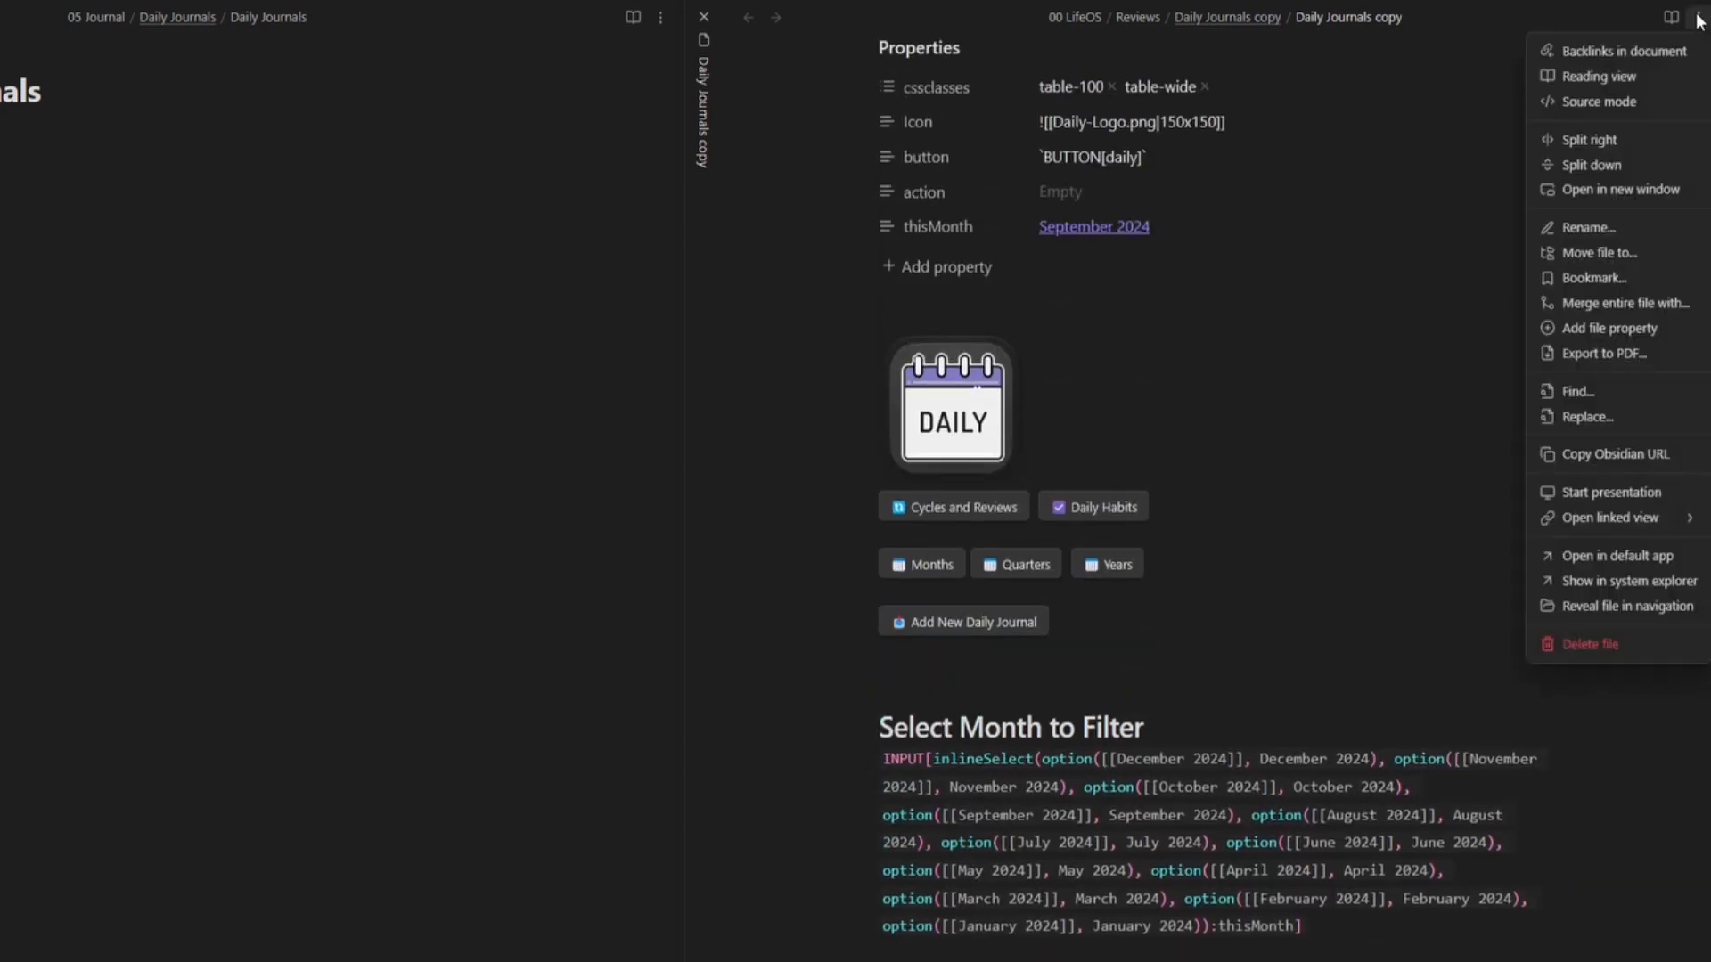
left_click(1586, 100)
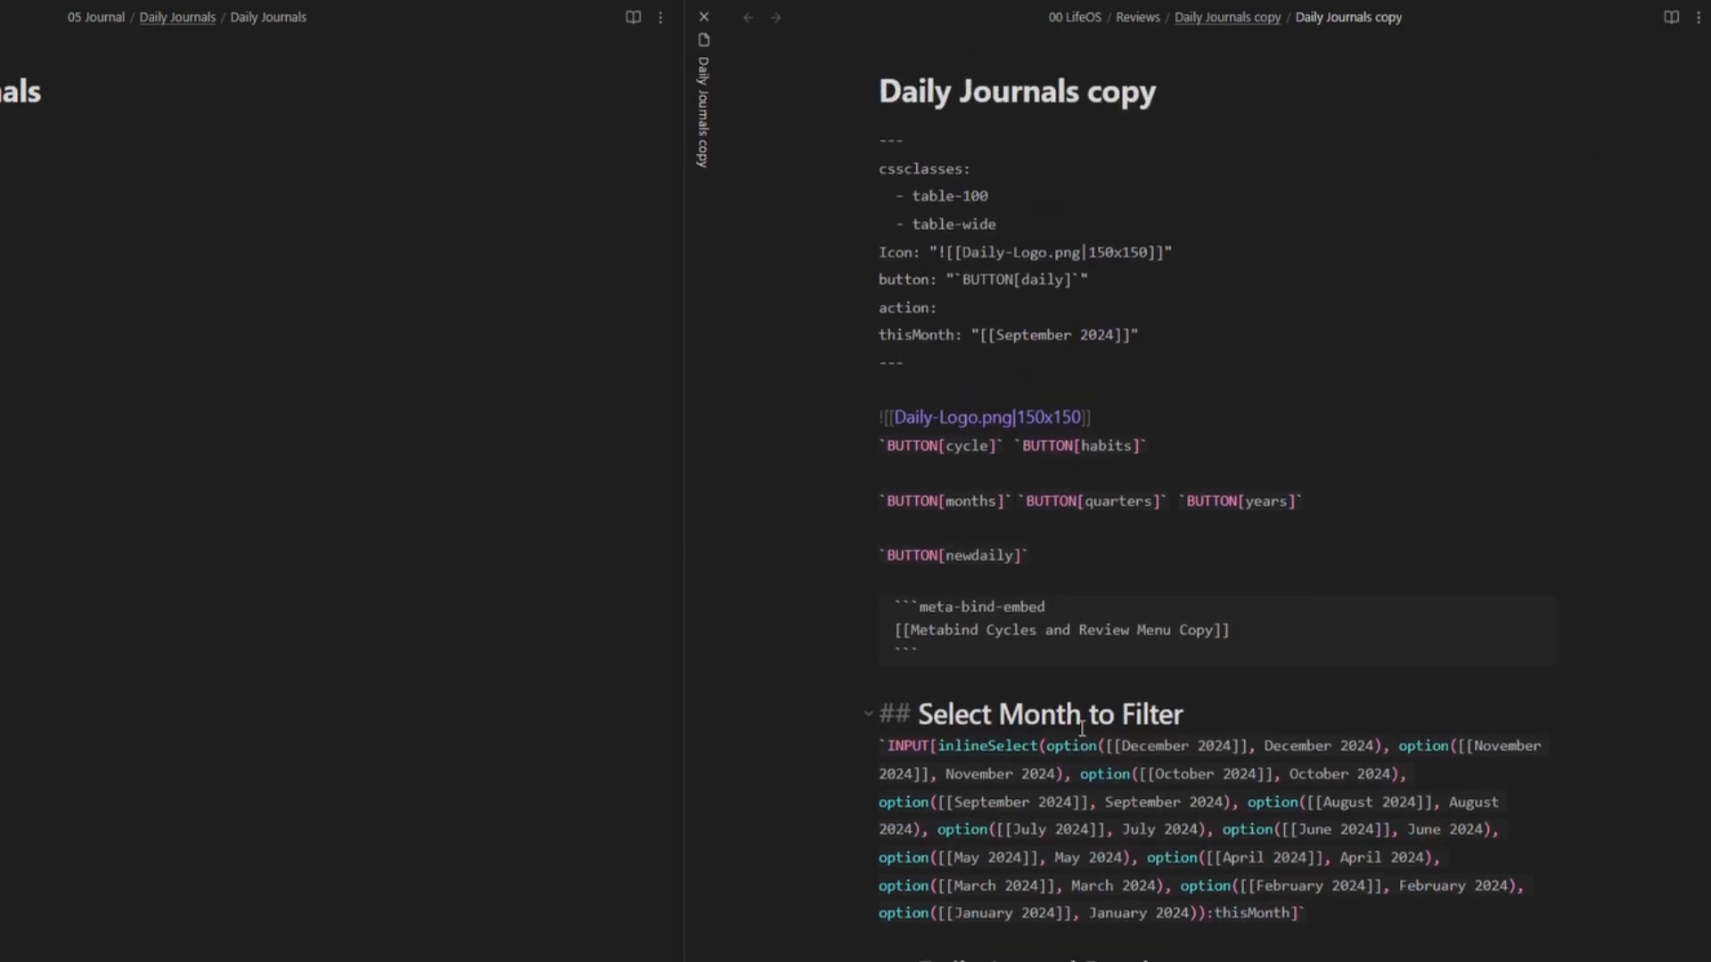
scroll(1113, 936, "down", 3)
scroll(1120, 887, "down", 2)
scroll(1121, 887, "down", 1)
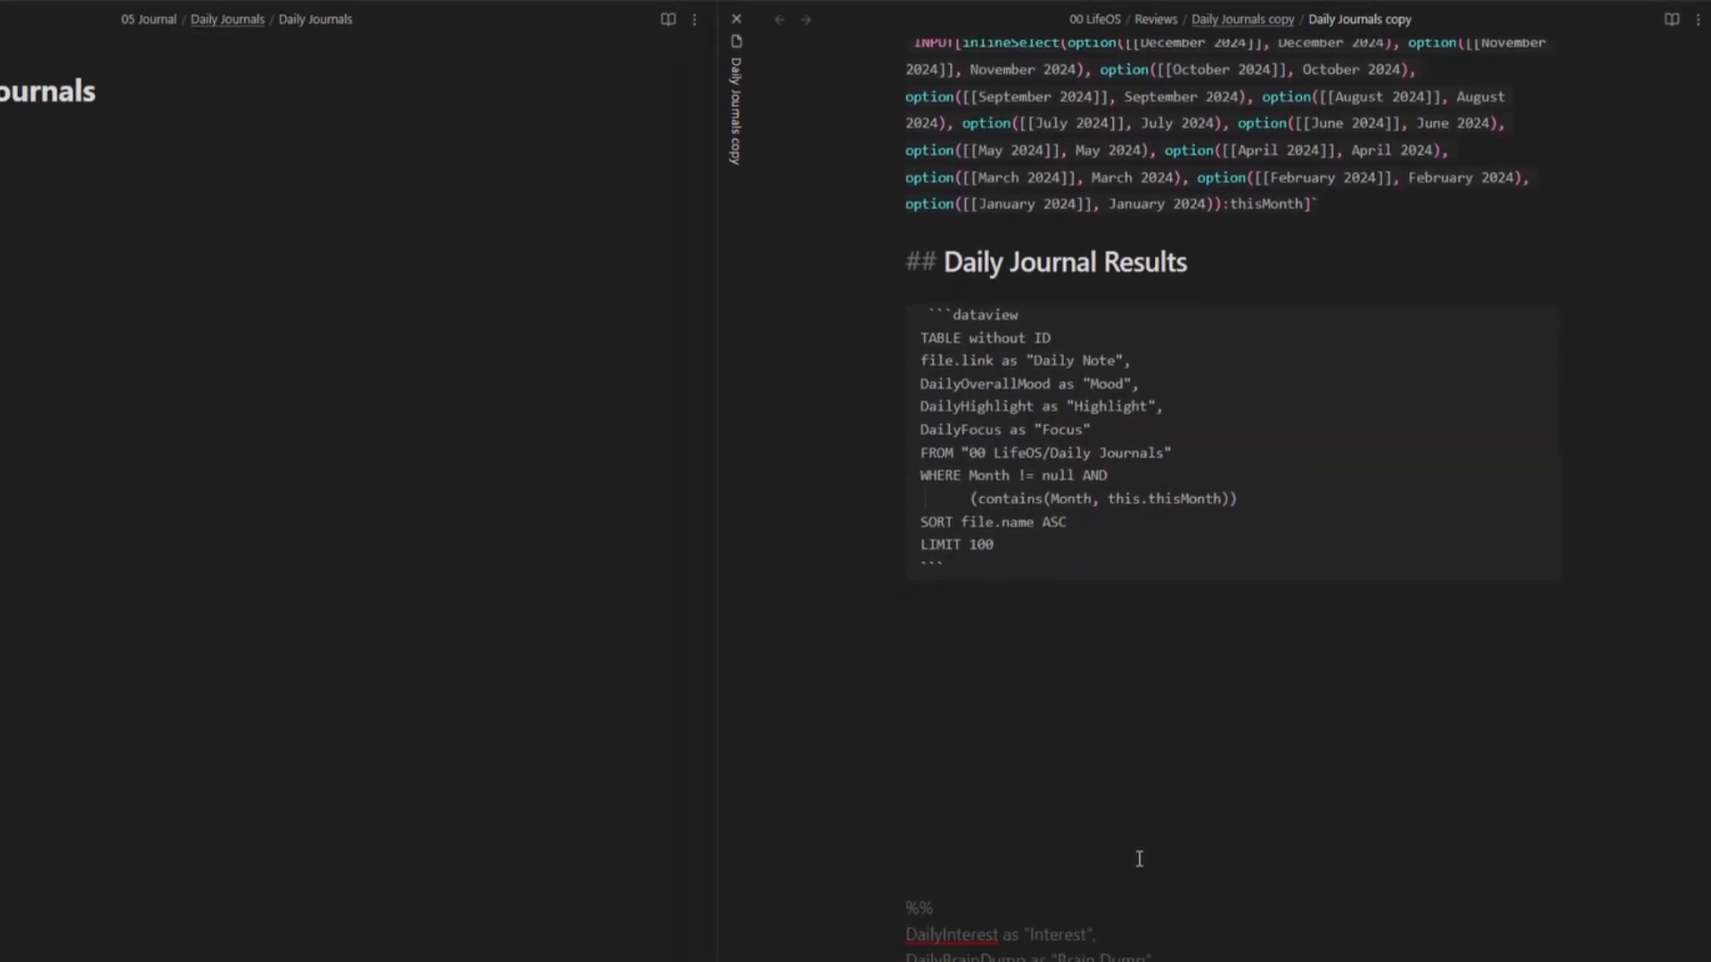
- Copy the source of the Daily Journals copy note, from the frontmatter through the dataview block, into the empty Daily Journals note
scroll(1114, 898, "up", 7)
left_click_drag(1211, 913, 1110, 123)
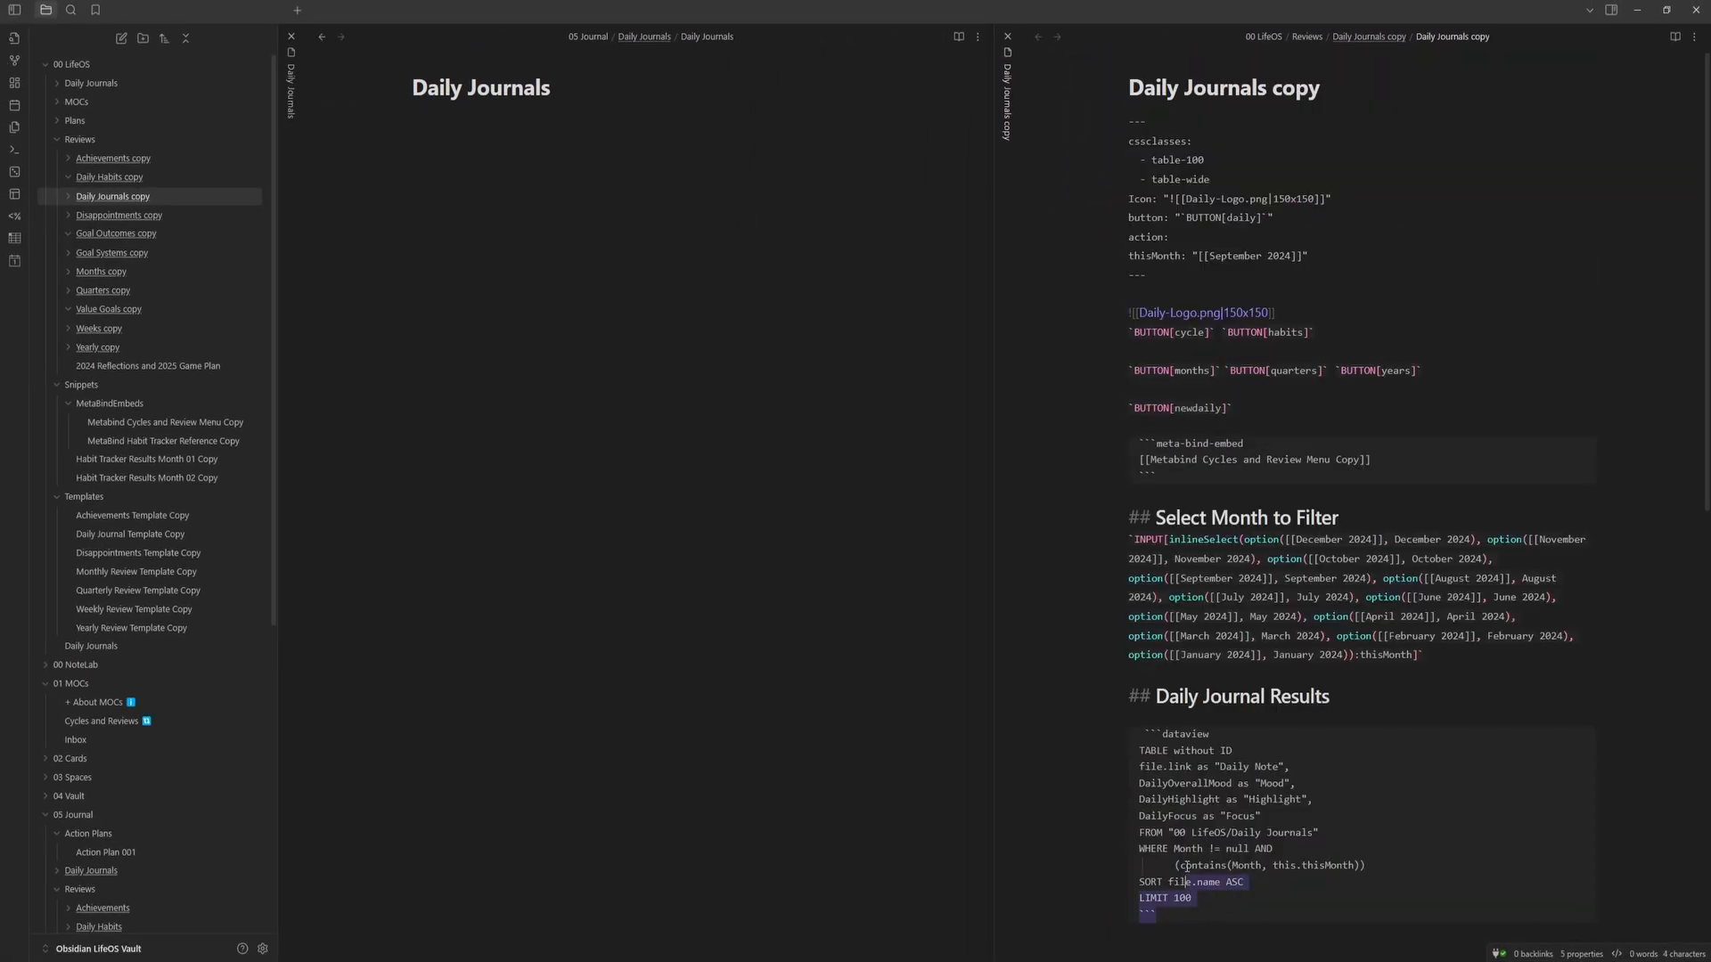
key("ctrl+c")
left_click(644, 147)
key("ctrl+v")
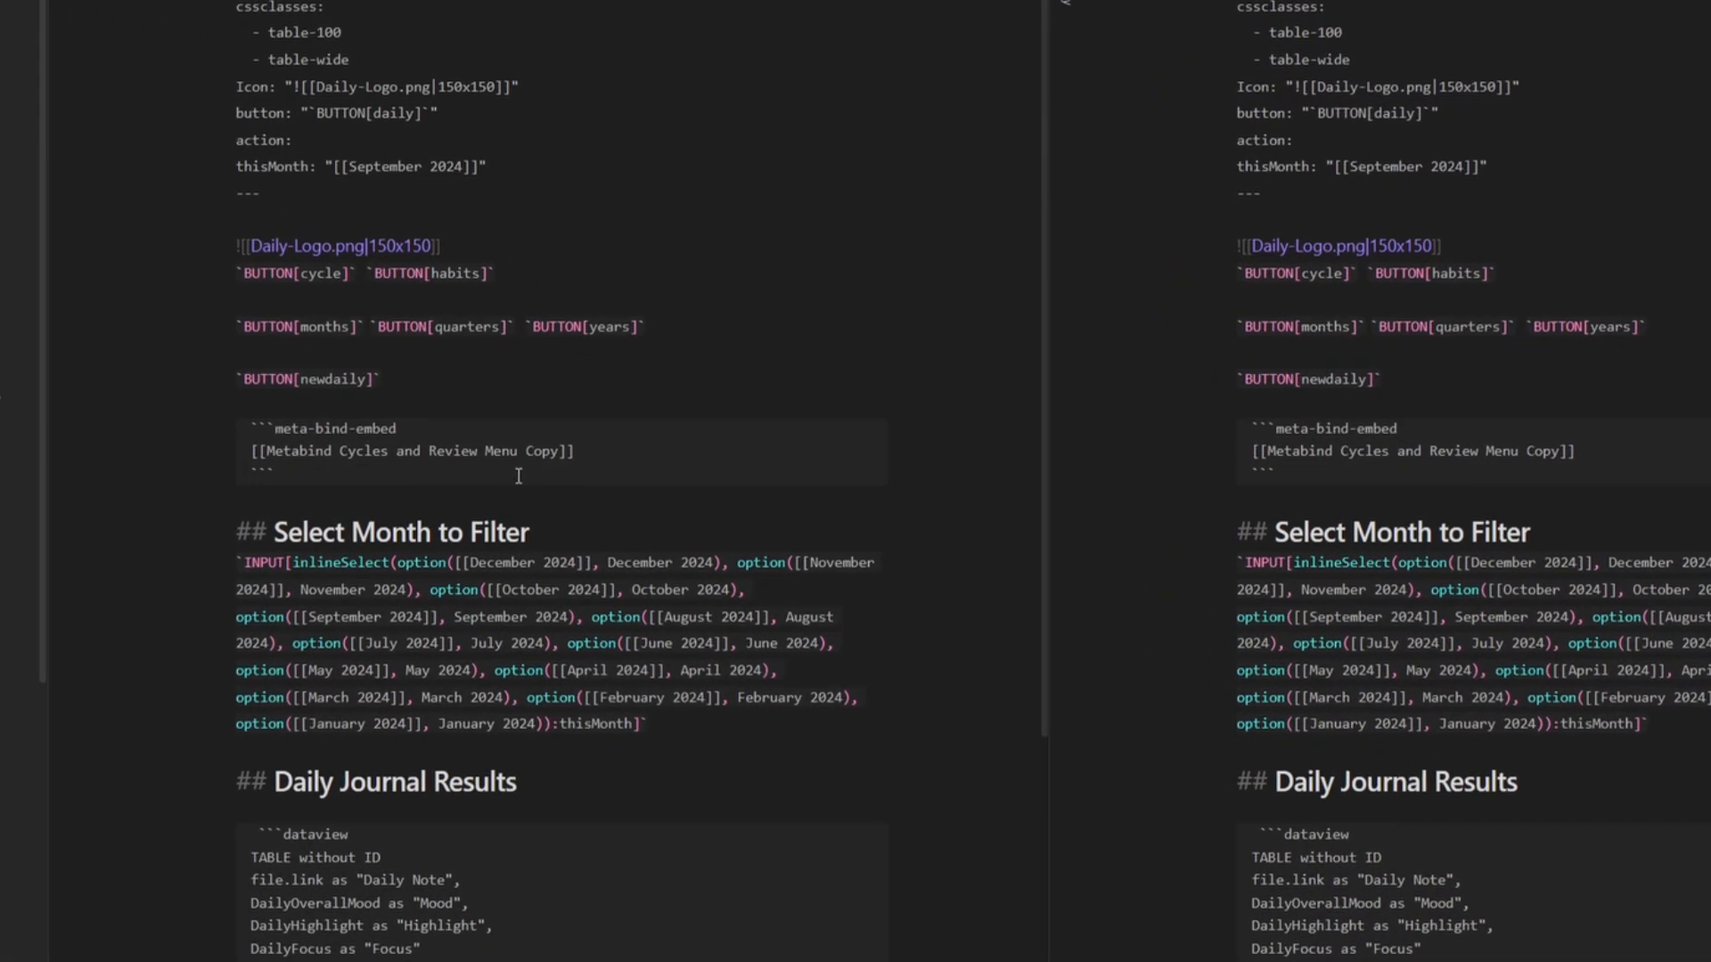
- Change the meta-bind-embed link in Daily Journals to the Metabind Cycles and Review Menu note in 06 Toolkit
left_click_drag(560, 452, 522, 451)
key("BackSpace")
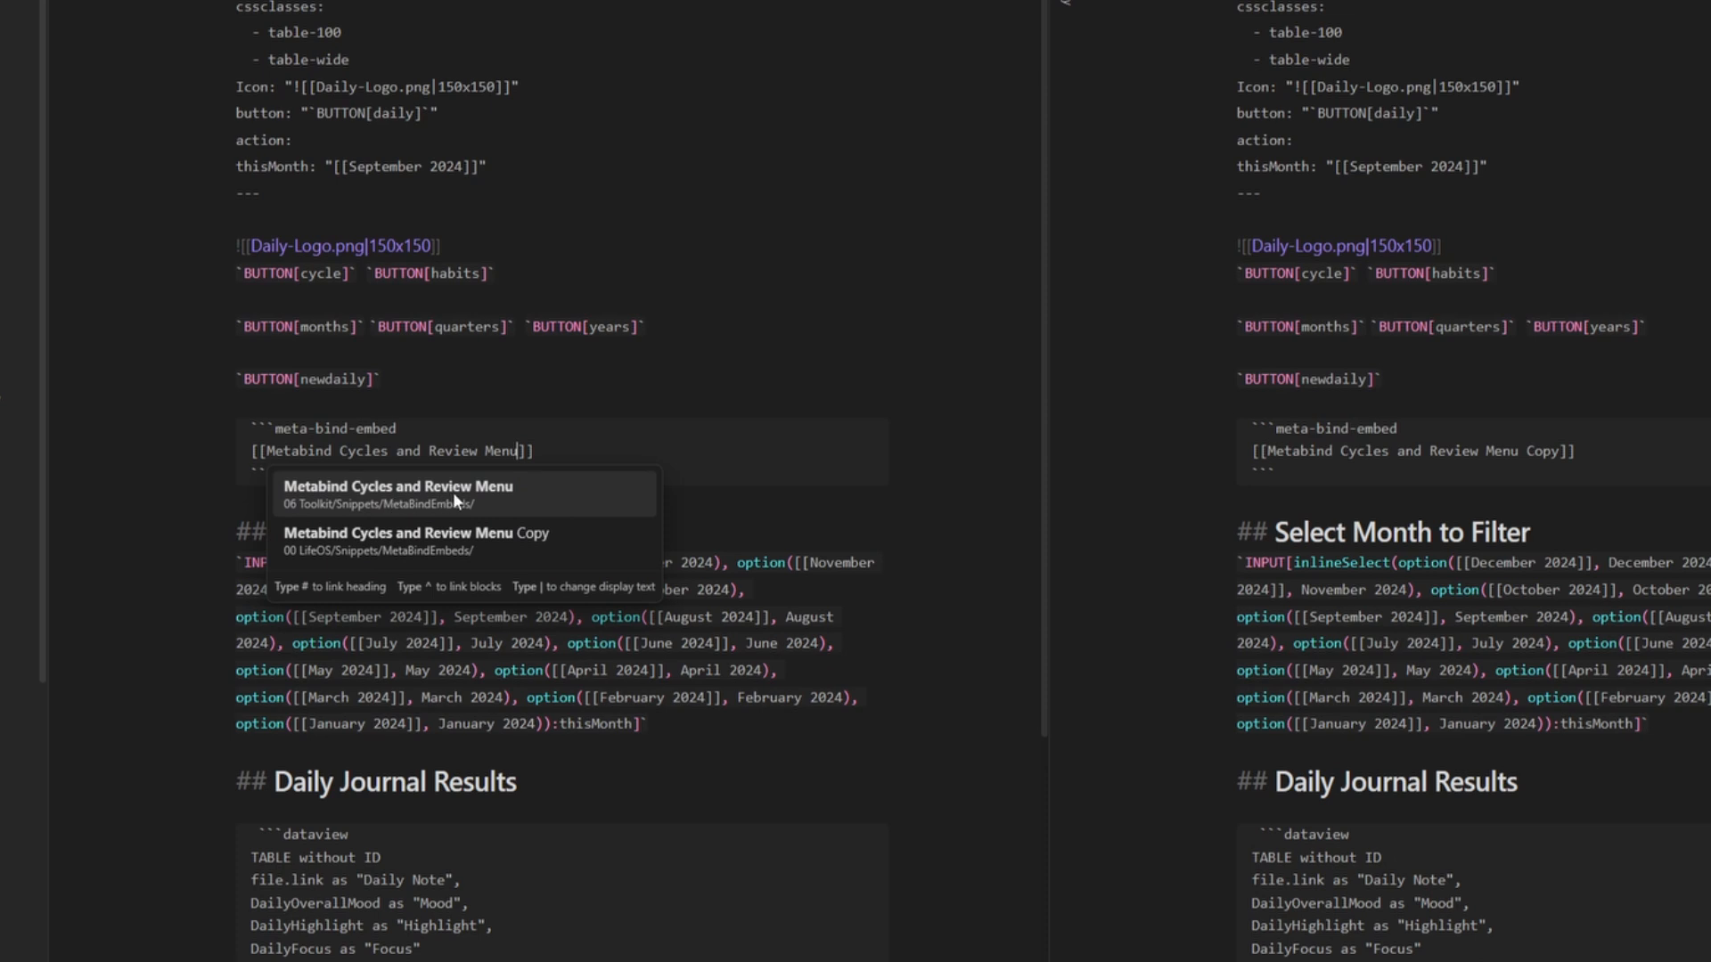
left_click(515, 508)
- Set the dataview query's source to "05 Journal/Daily Journals" and expand that folder to check the path
scroll(458, 706, "down", 2)
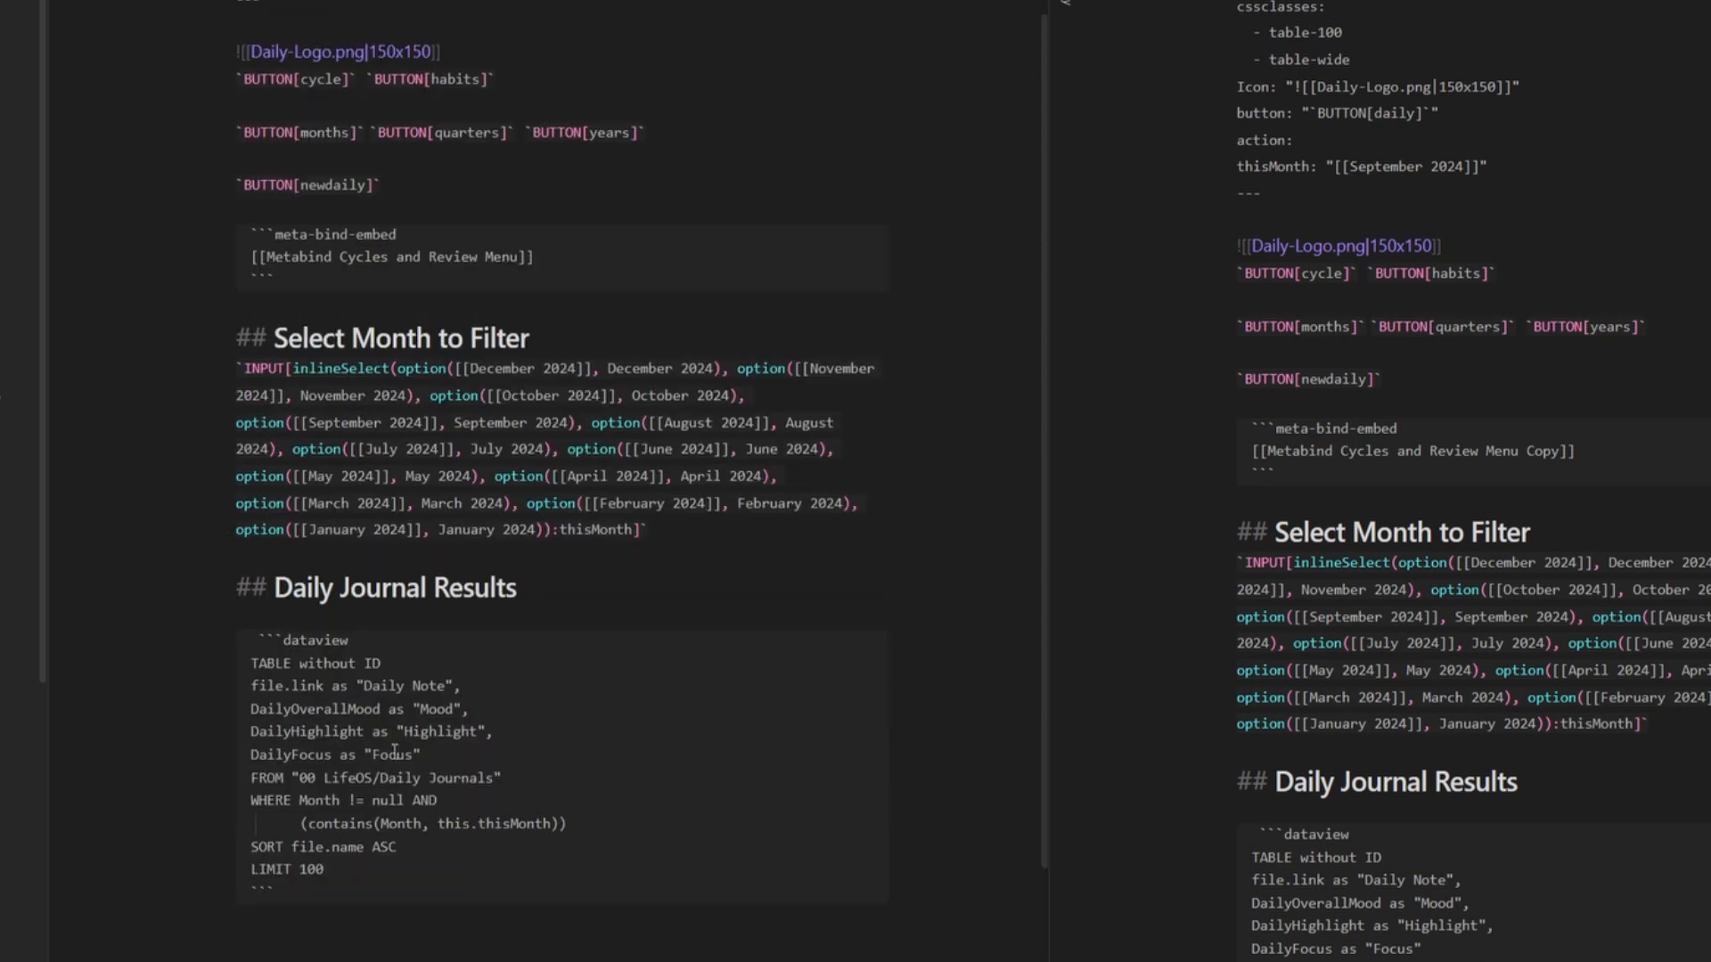
left_click_drag(372, 779, 299, 779)
type("05 Journal")
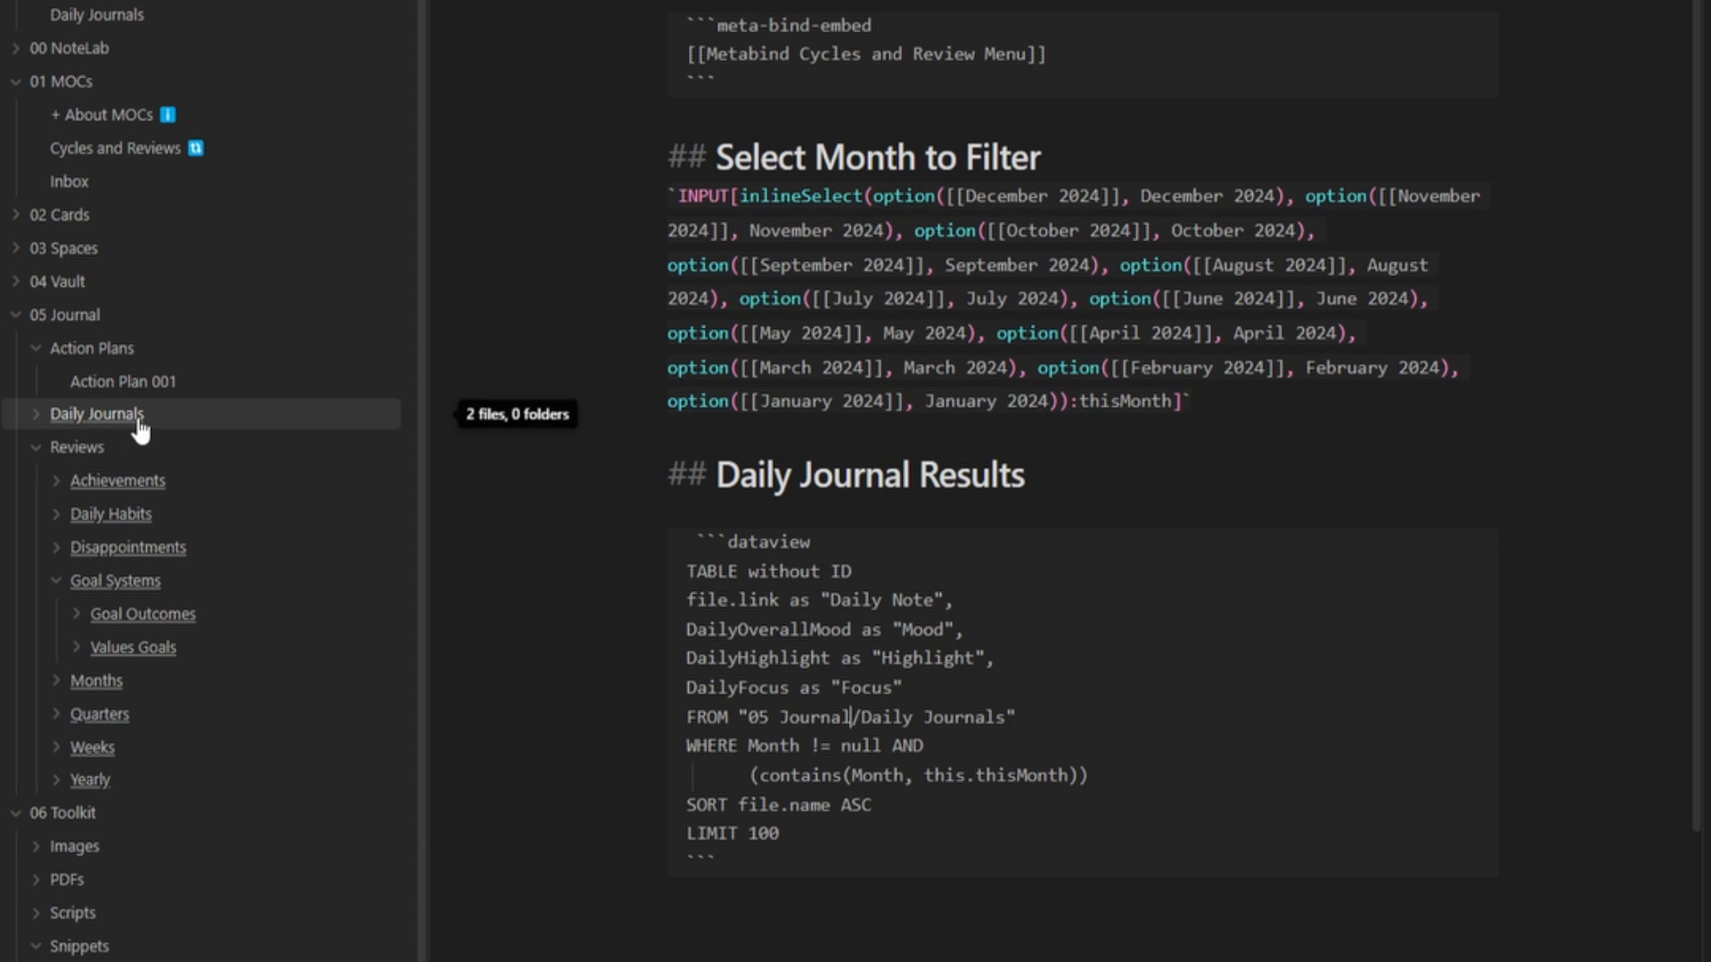
left_click(97, 413)
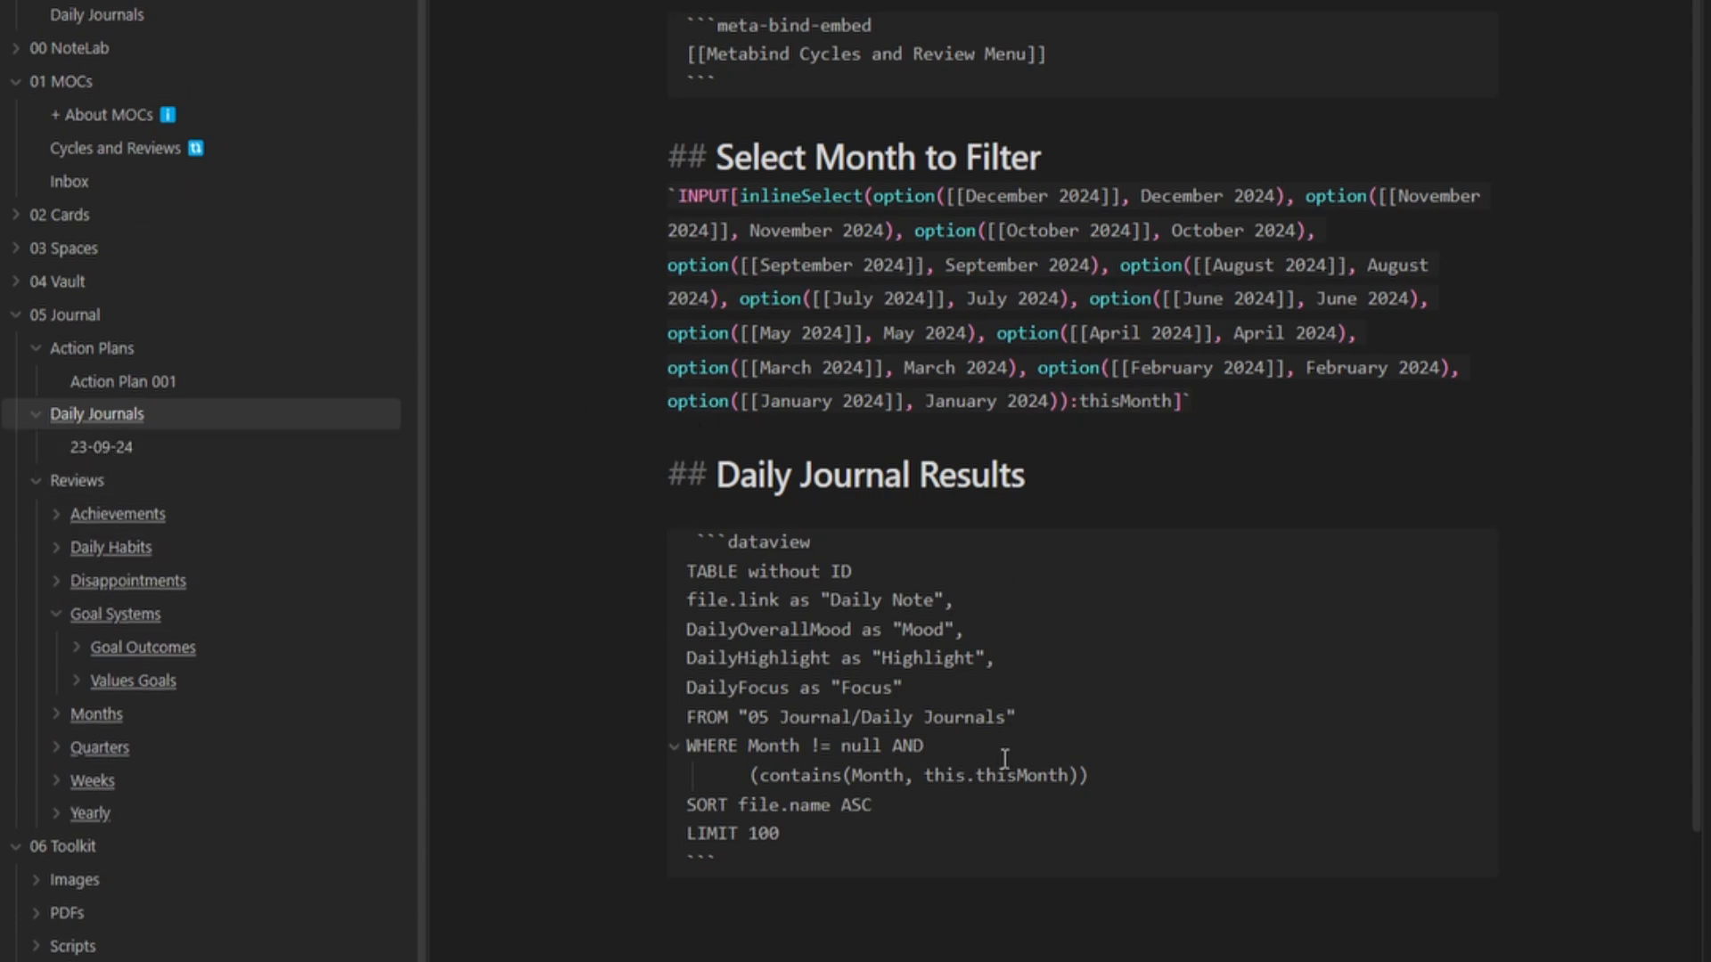
- Preview Daily Journals in reading view, check the 23-09-24 note's properties, and compare the buttons with the rendered Daily Journals copy note
scroll(1078, 720, "up", 3)
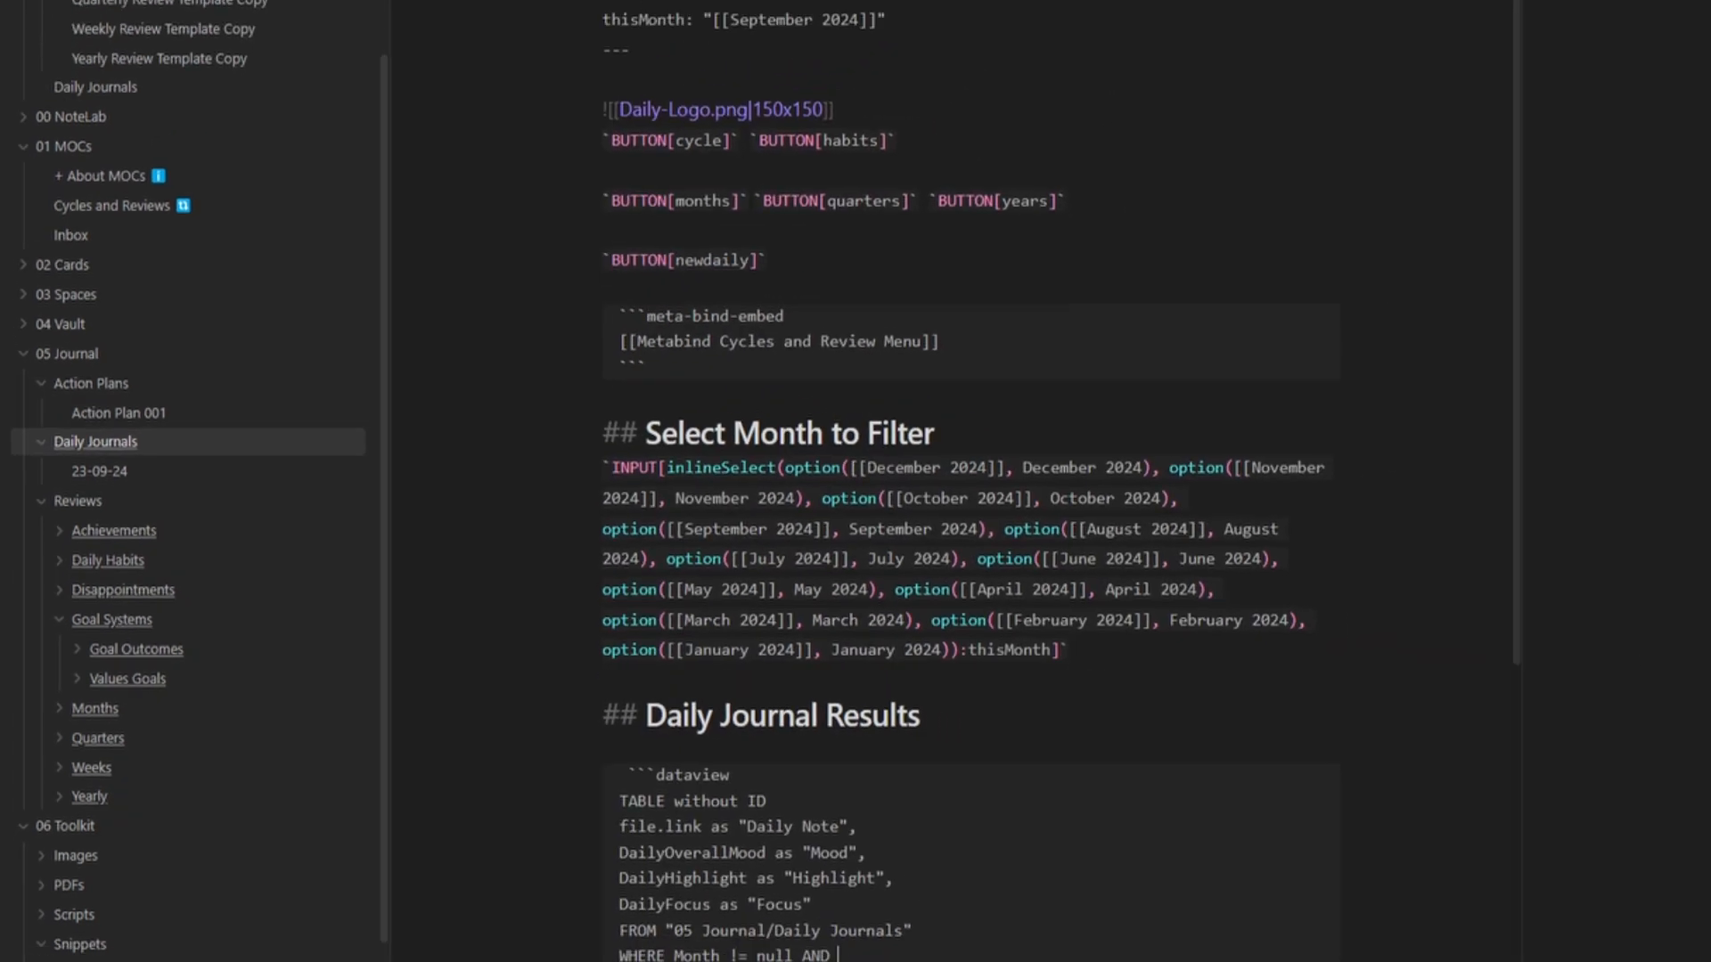
key("ctrl+e")
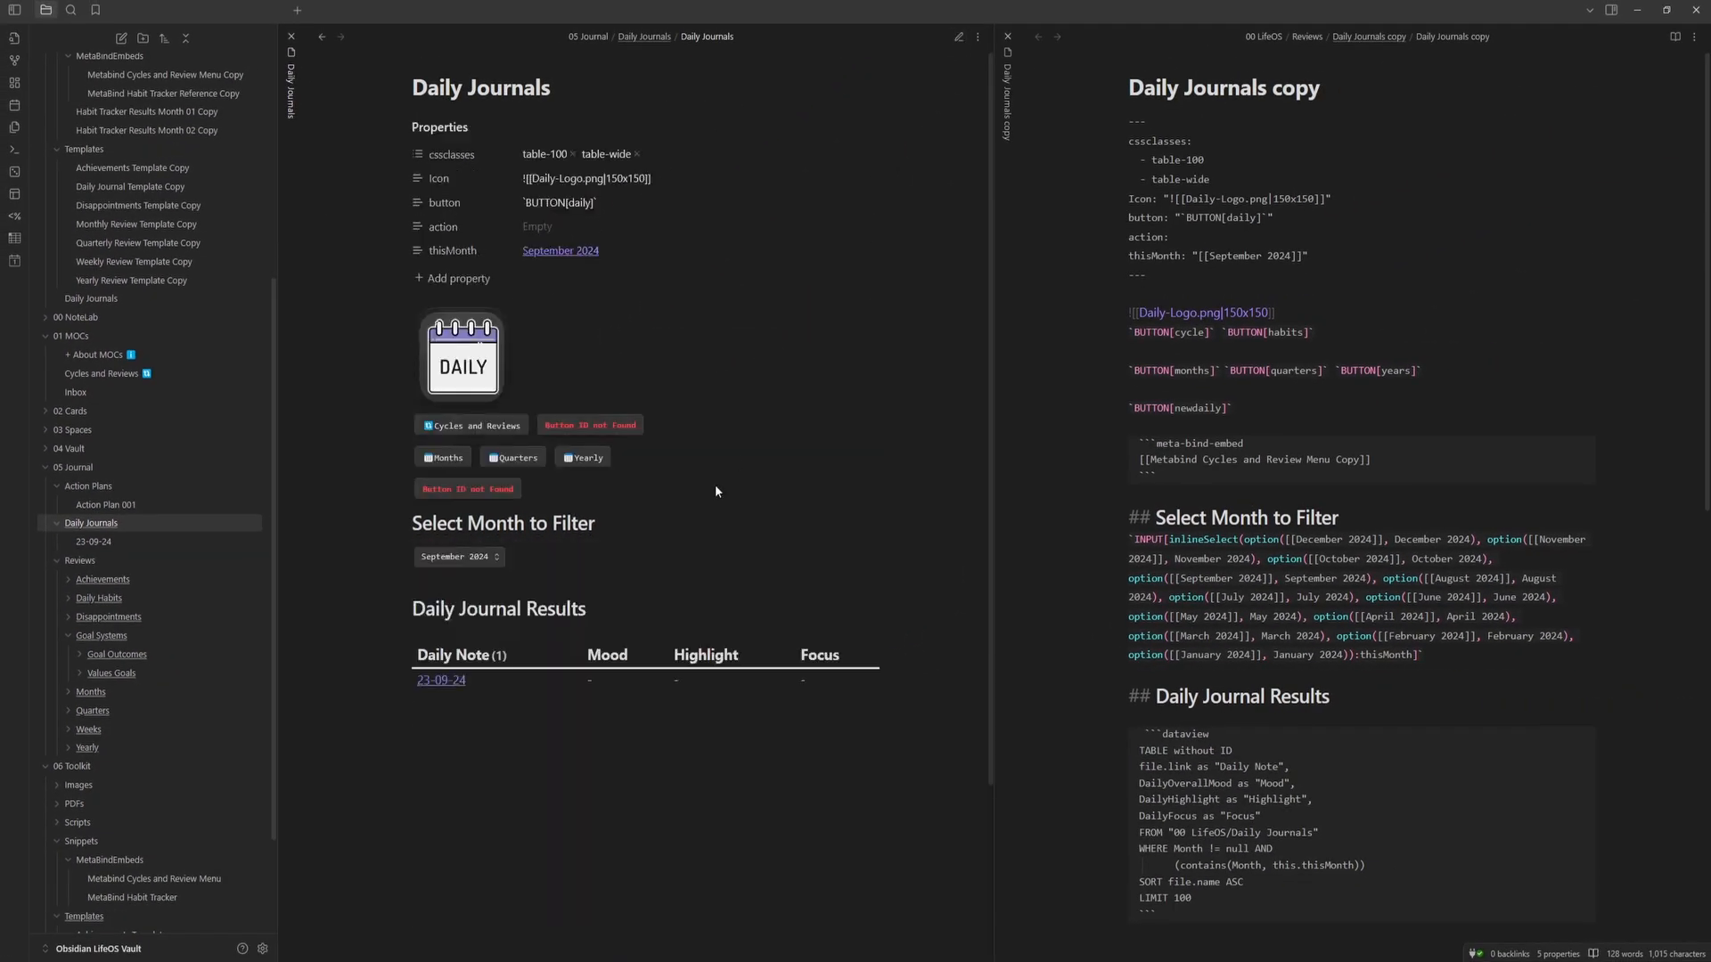
left_click(442, 681, "ctrl+alt")
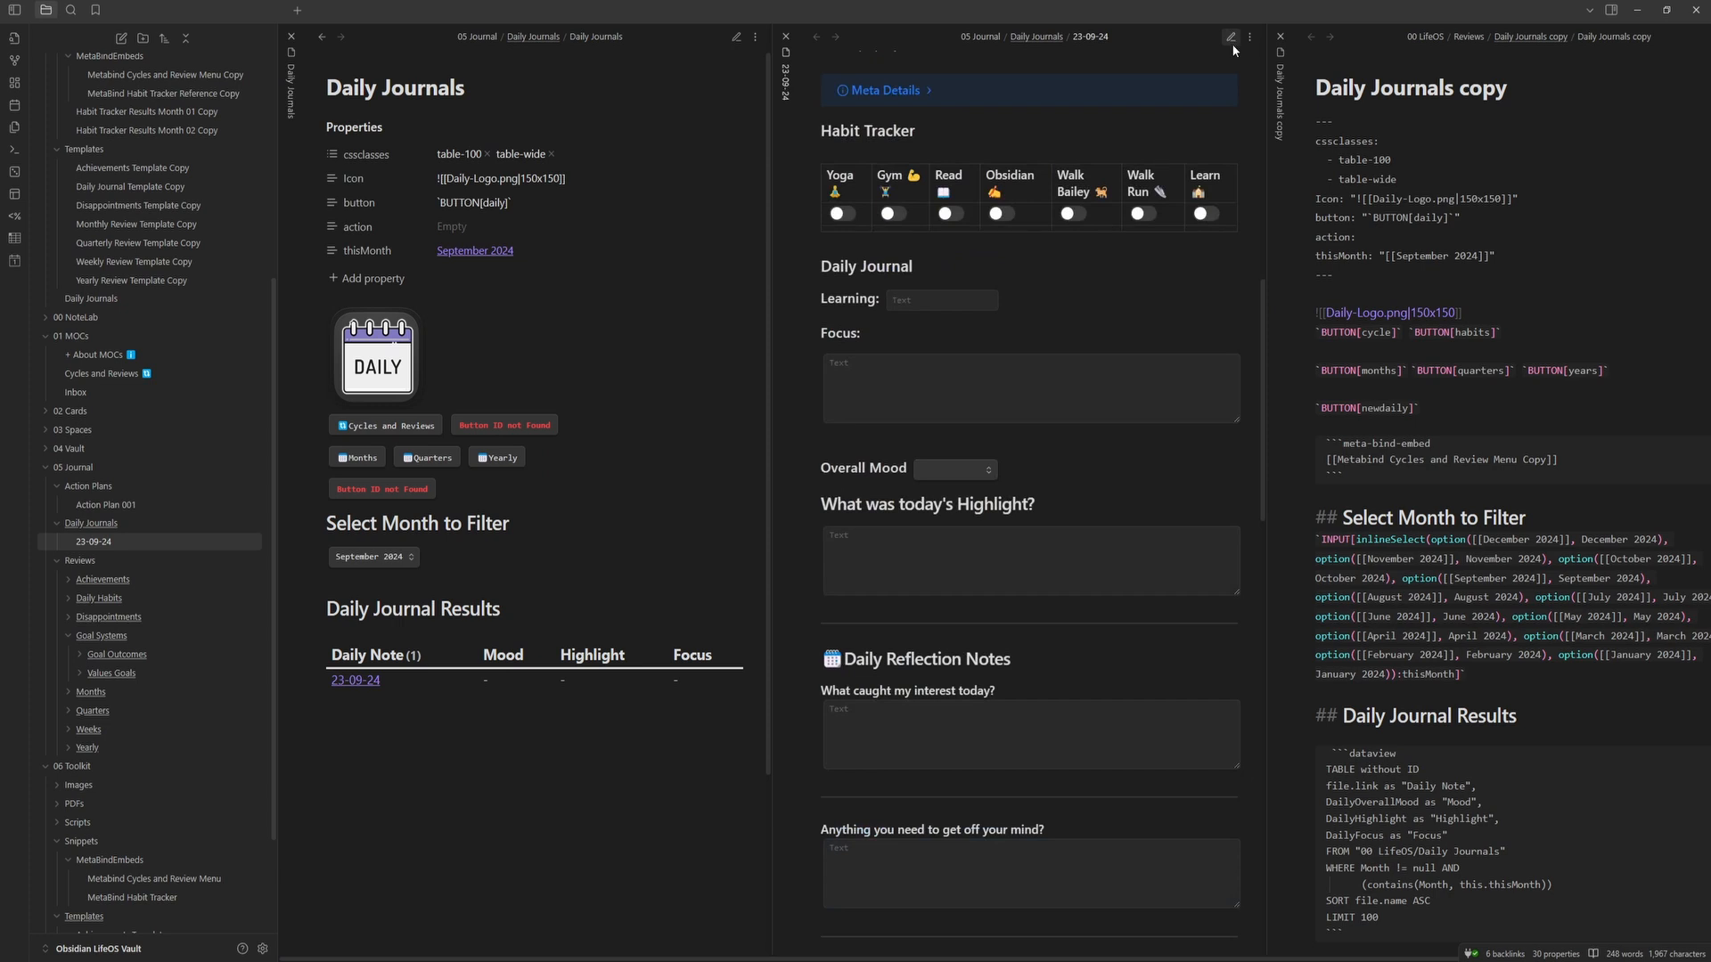
scroll(962, 452, "up", 2)
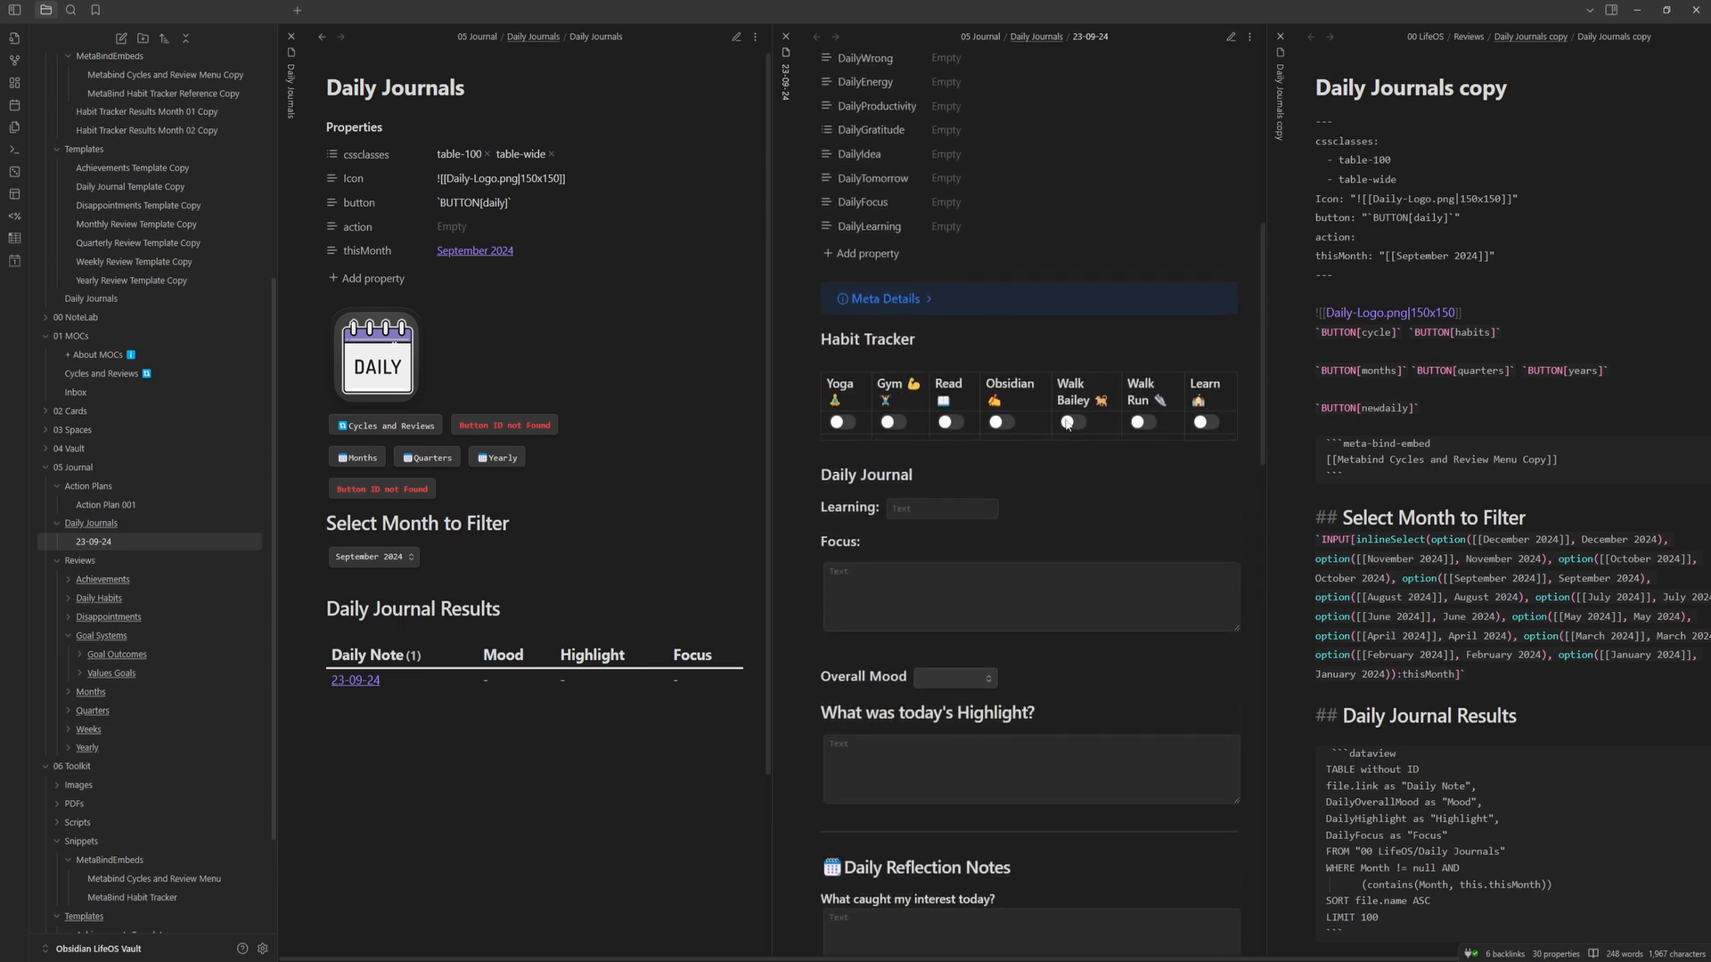
scroll(989, 294, "up", 6)
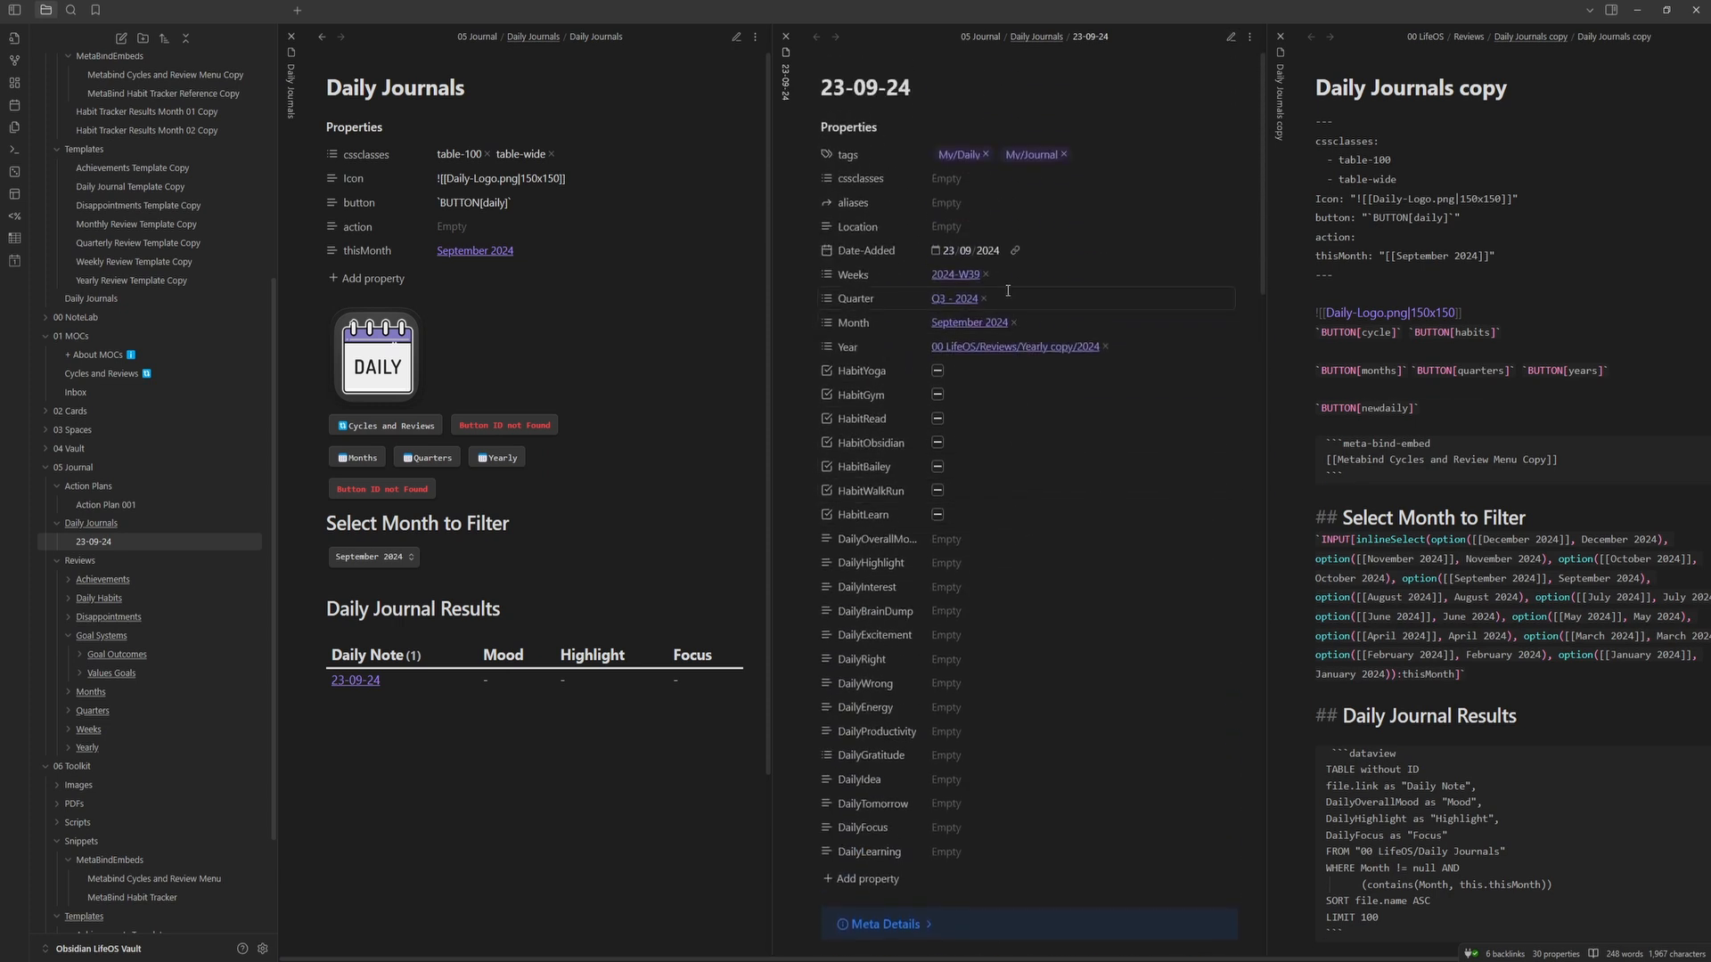
left_click(785, 36)
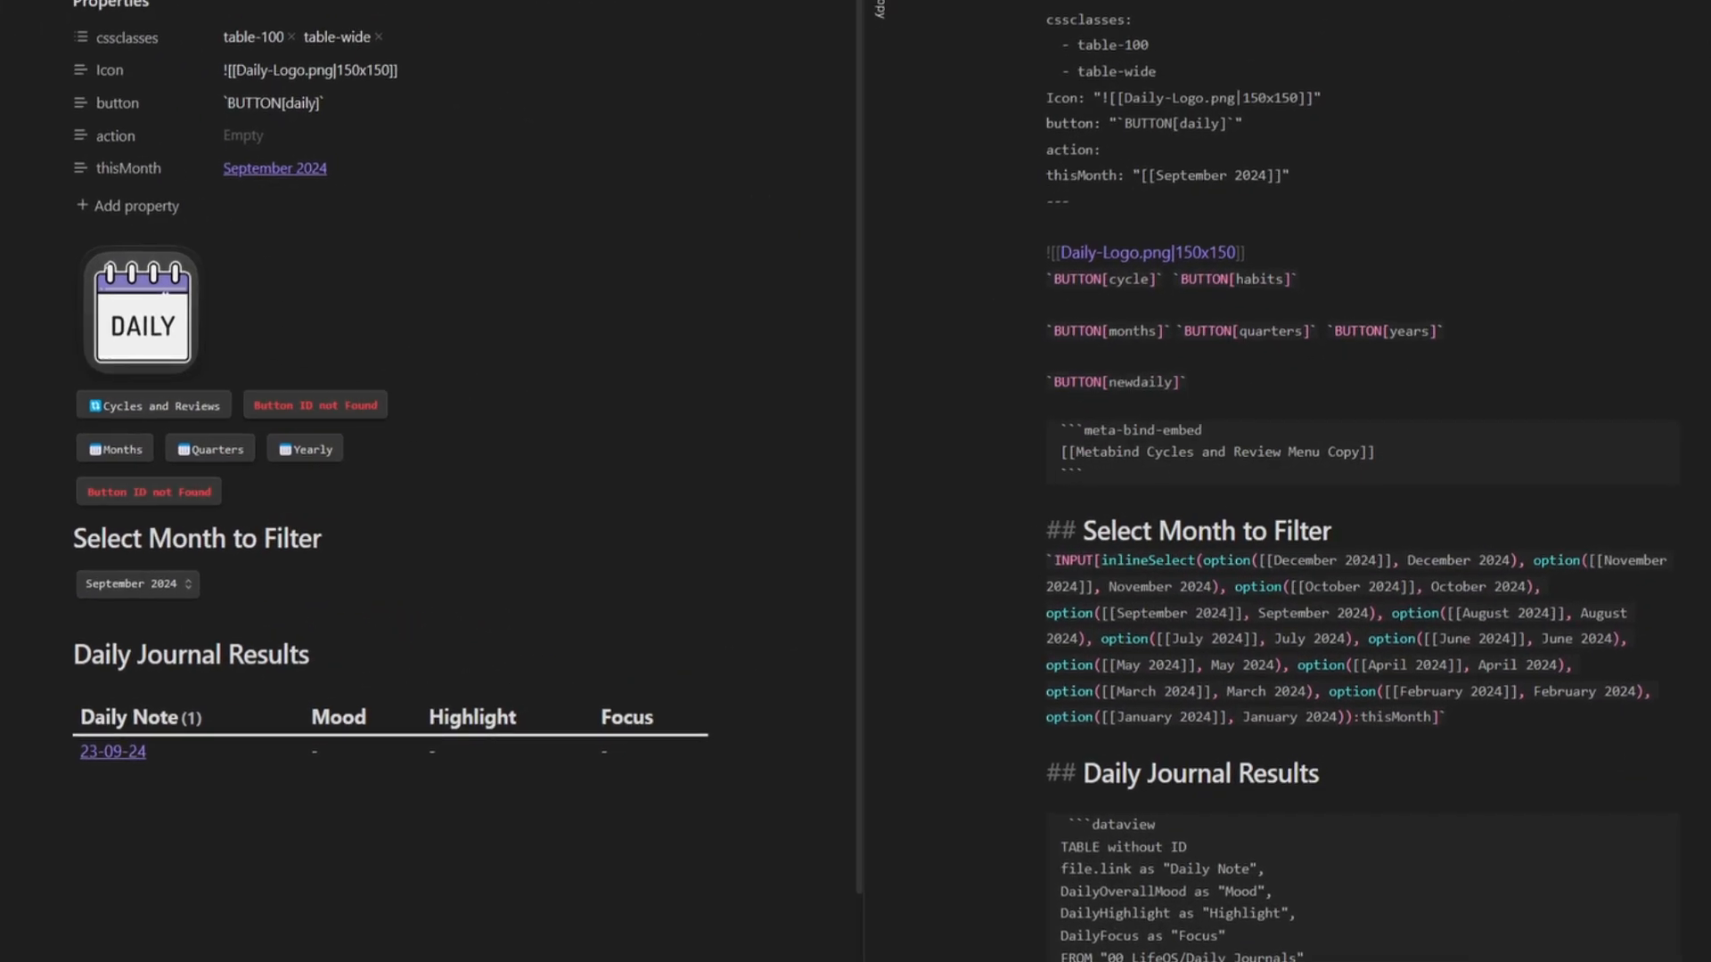
key("ctrl+e")
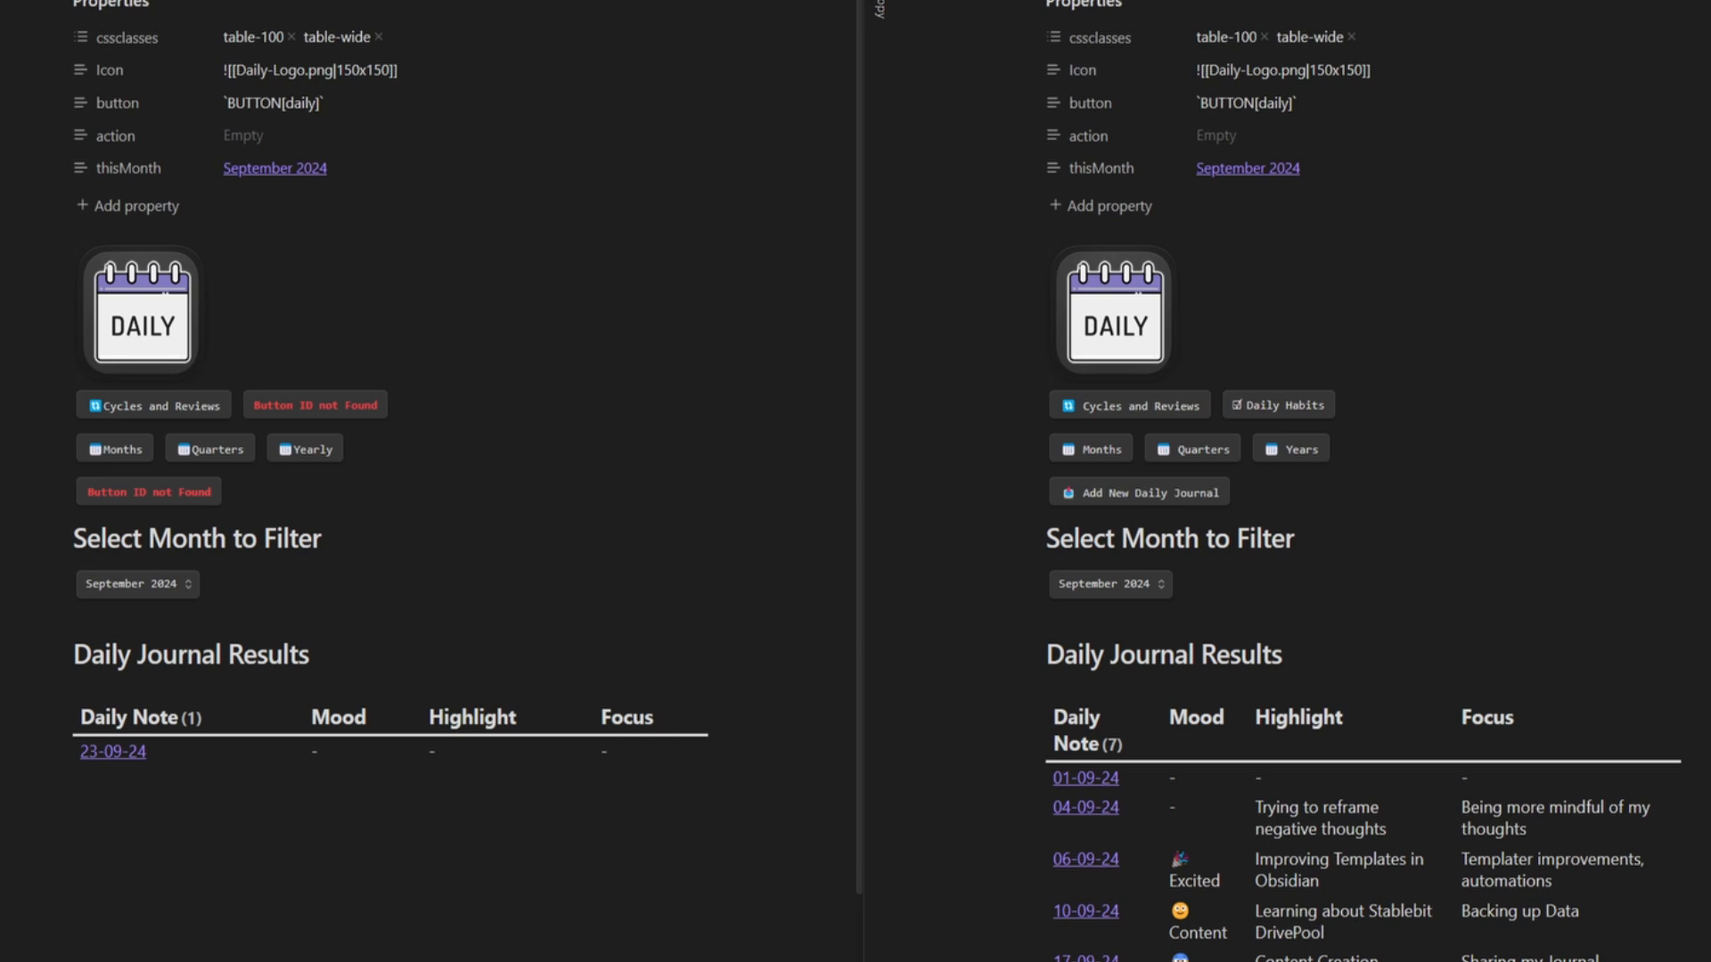
- Return Daily Journals to source mode and open the Metabind Cycles and Review Menu note beside it, also in source mode
key("ctrl+e")
left_click_drag(489, 459, 433, 459)
key("ctrl+o")
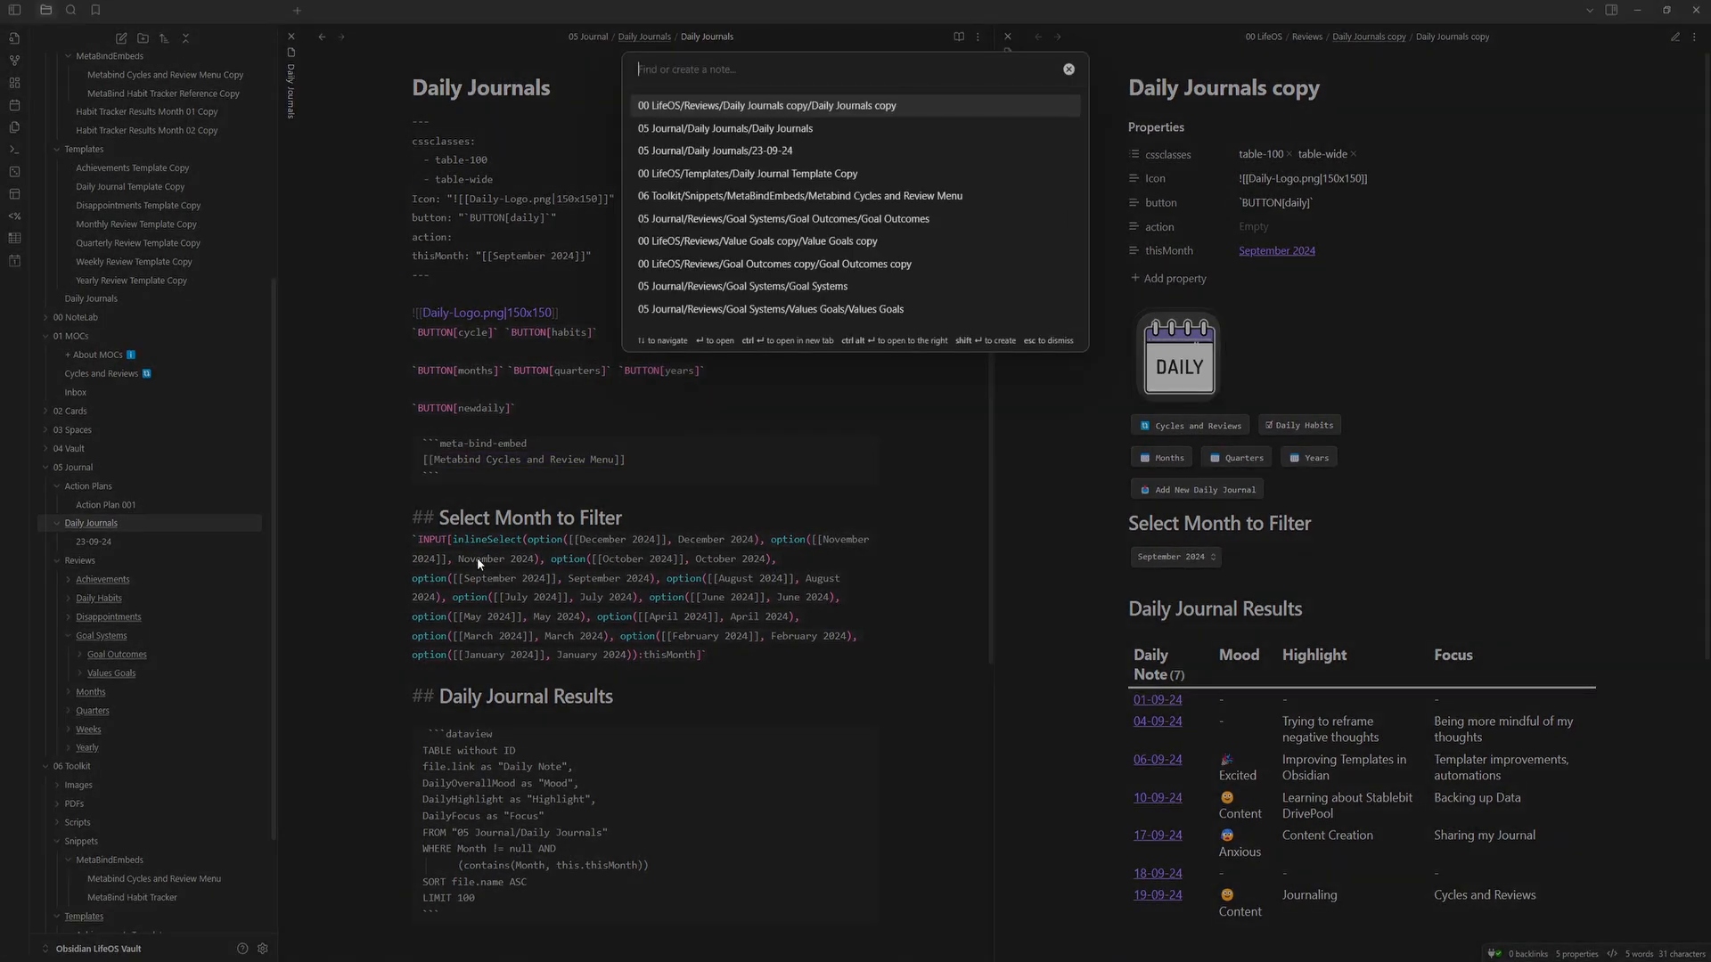
key("ctrl+v")
key("ctrl+alt+Return")
left_click(971, 423)
left_click(1249, 37)
left_click(1198, 85)
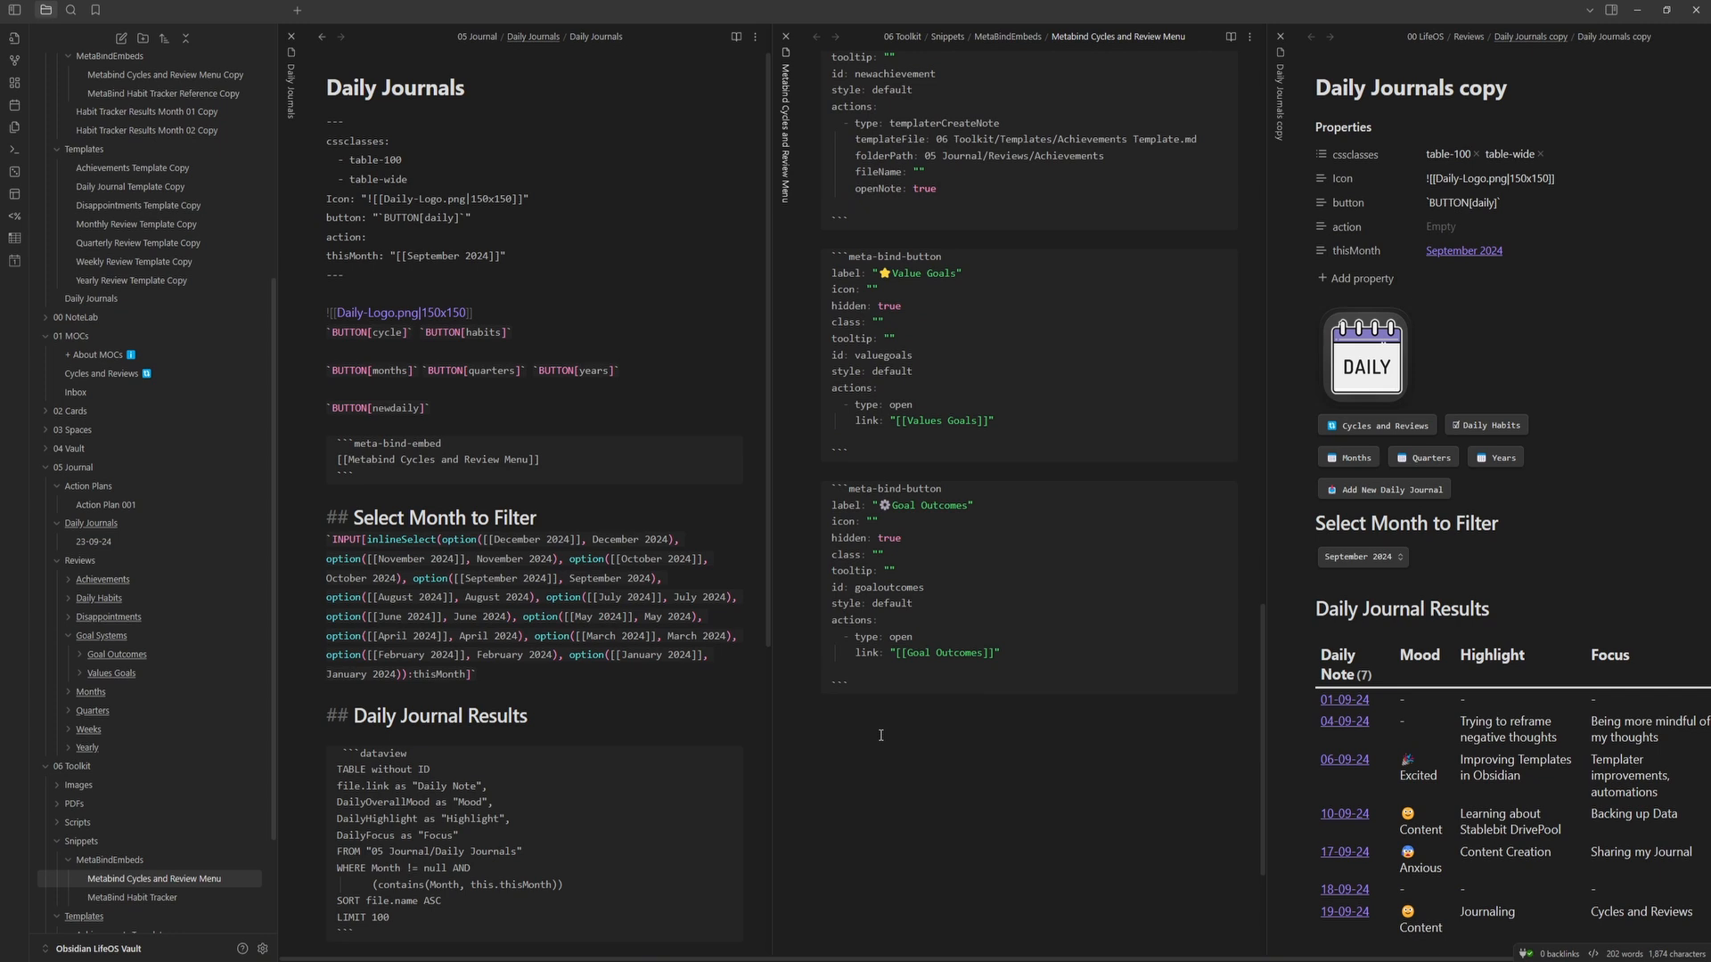
- Duplicate the Value Goals meta-bind-button block below the Goal Outcomes block
scroll(191, 579, "down", 3)
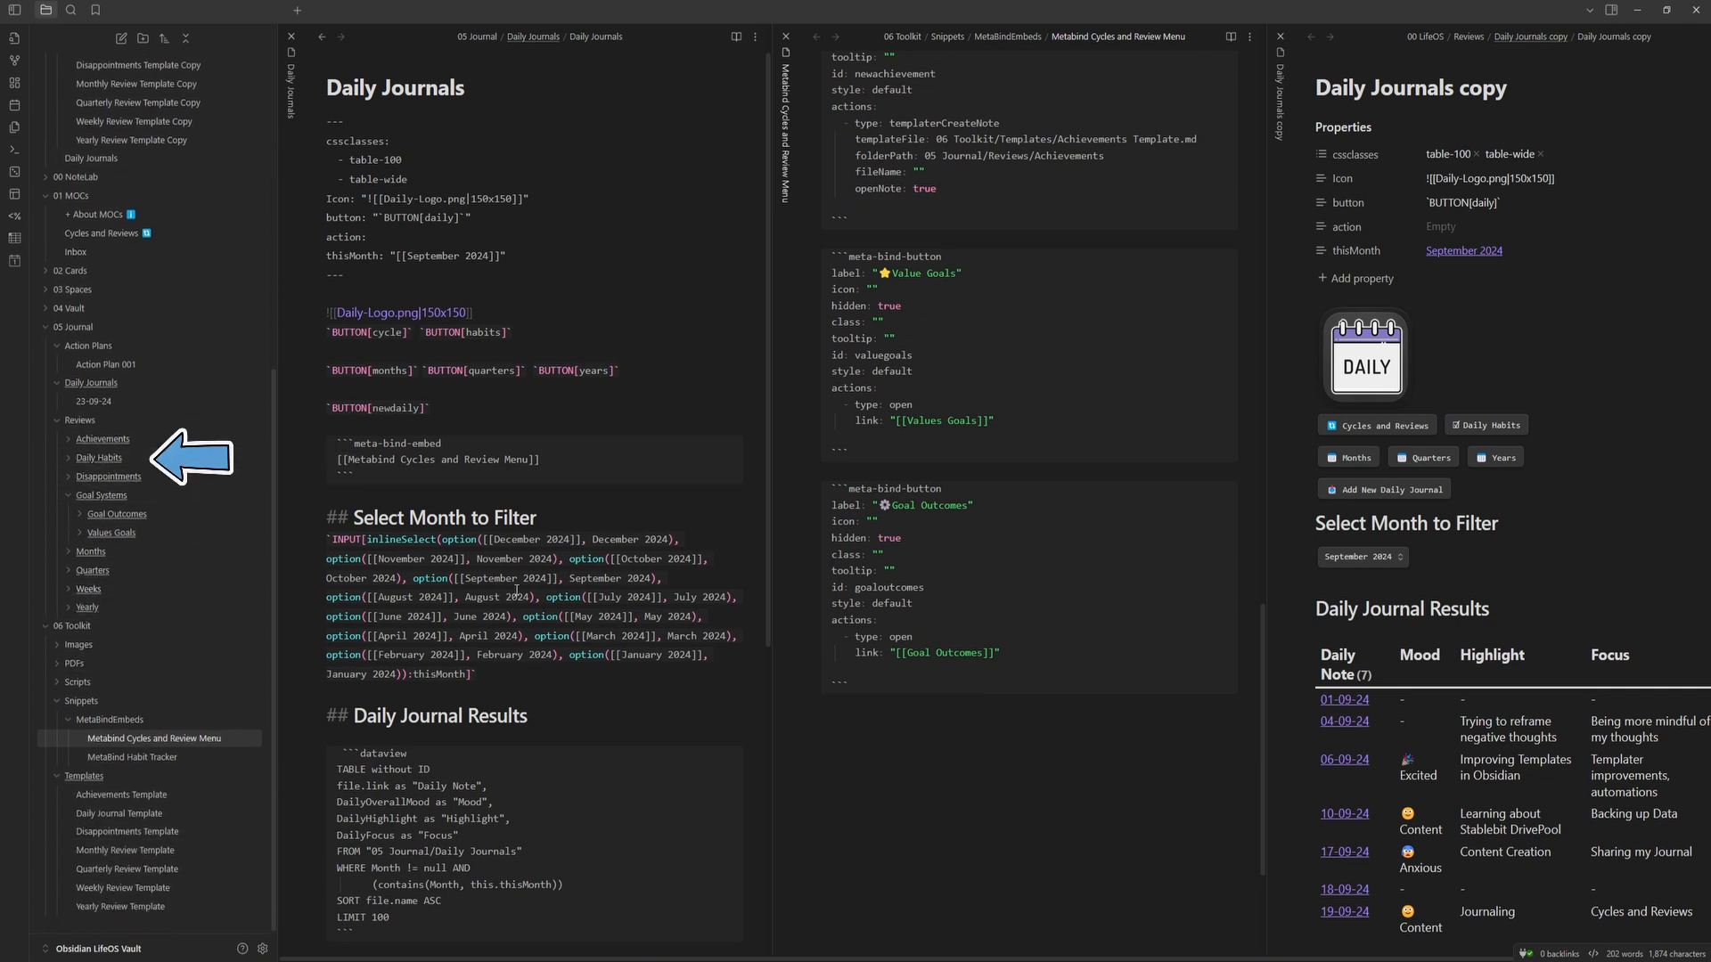
left_click_drag(851, 454, 821, 260)
key("ctrl+c")
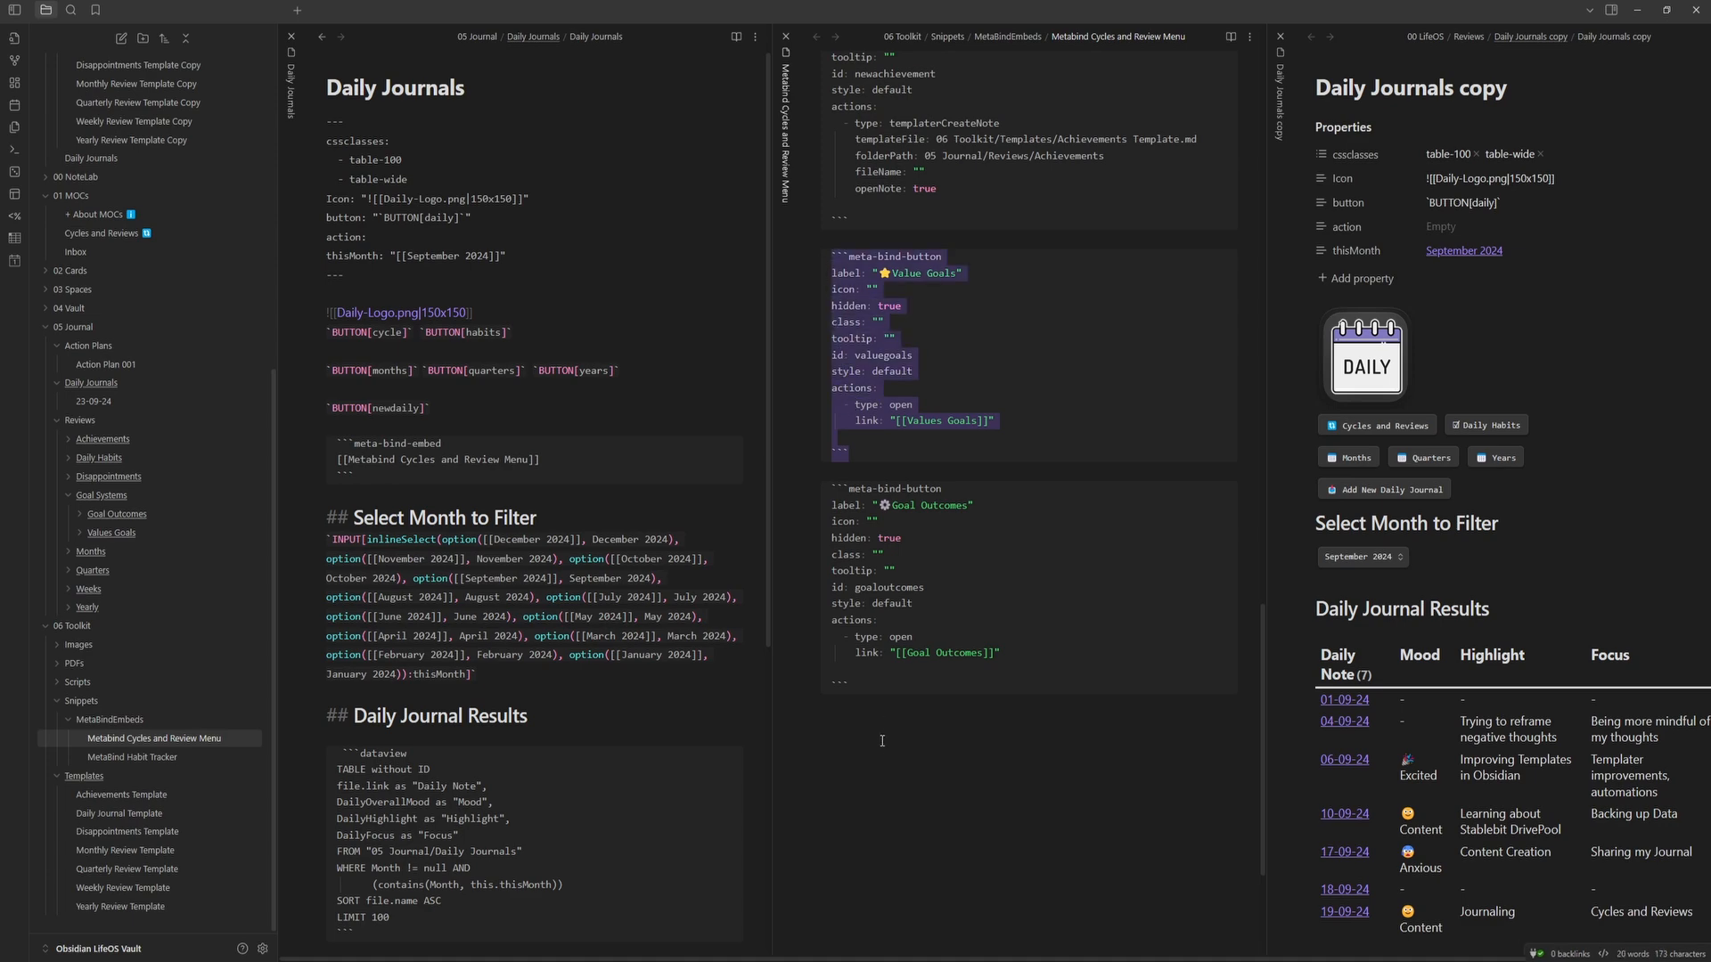
left_click(880, 747)
key("ctrl+v")
- Set the duplicated button's label to "🎯Daily Habits"
left_click_drag(879, 529, 957, 529)
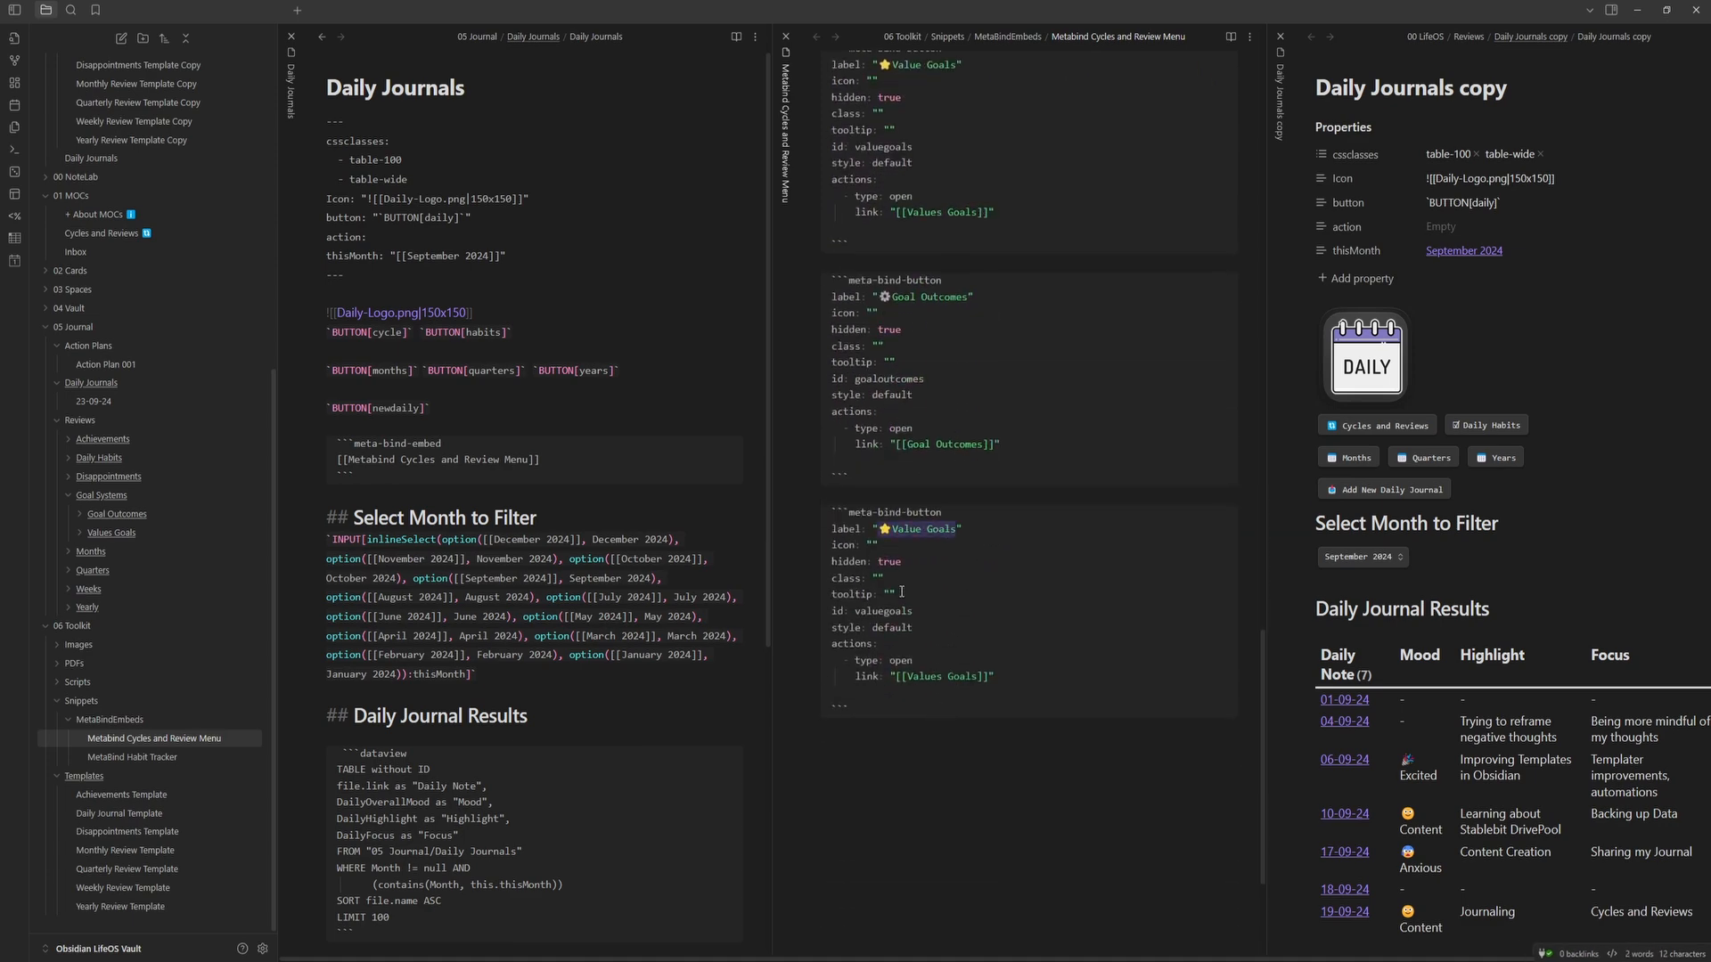
key("super+period")
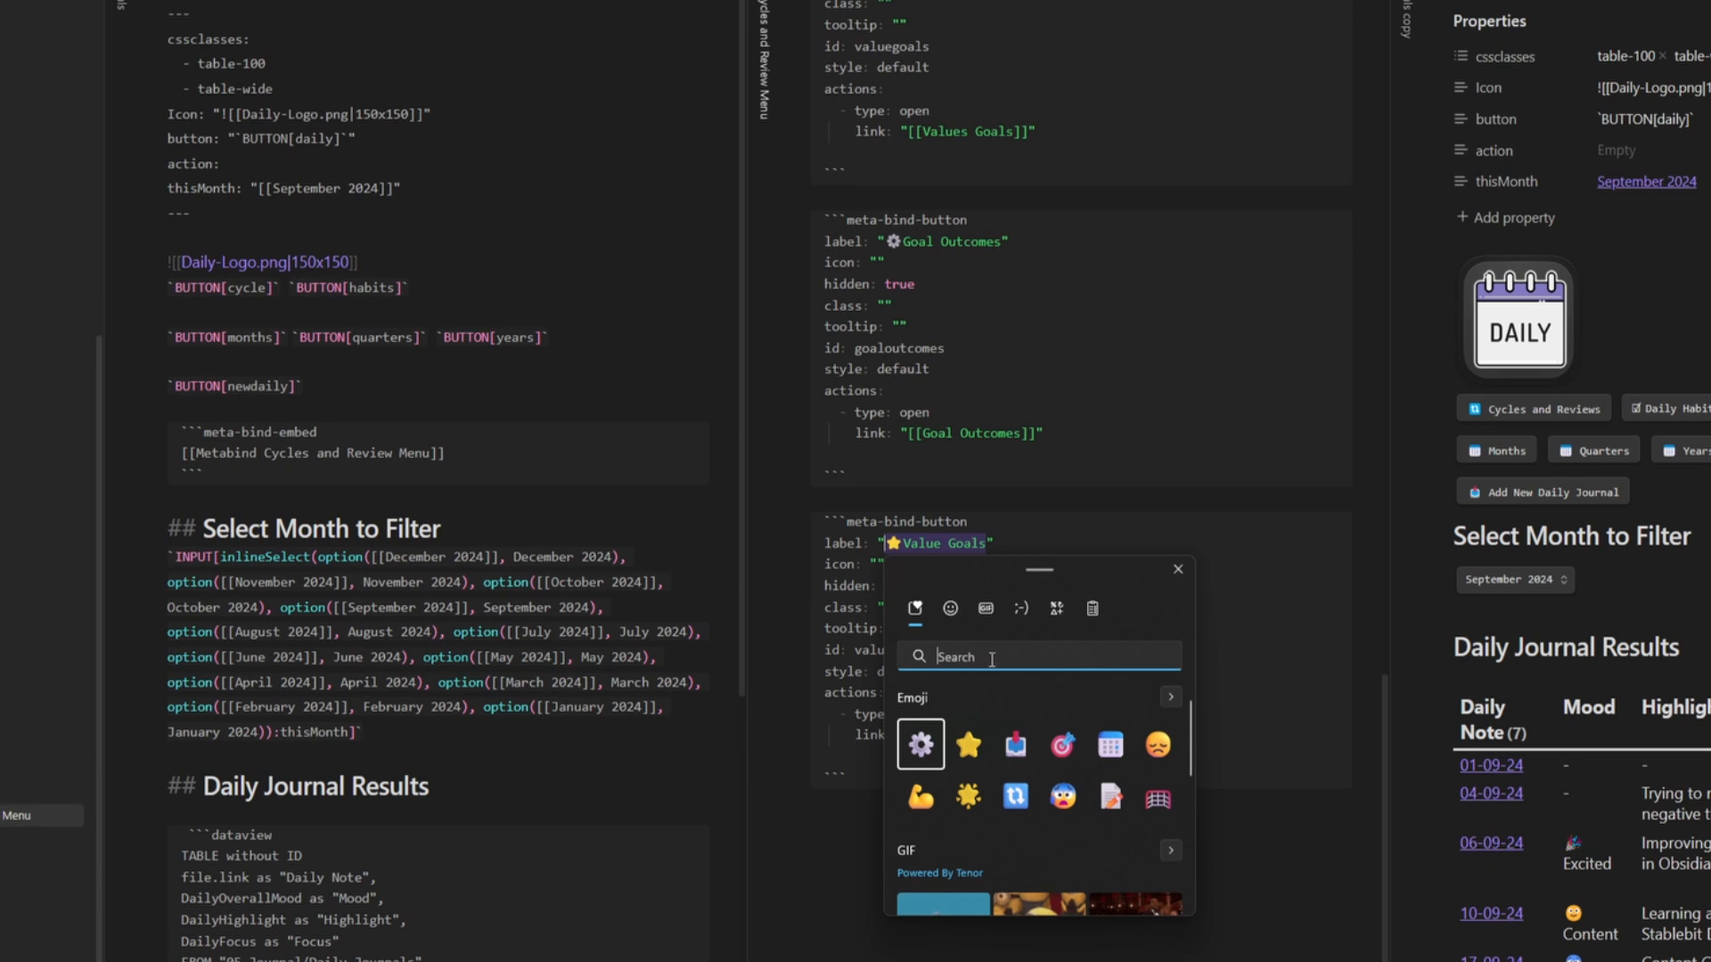
left_click(1062, 745)
key("Escape")
type("Dai")
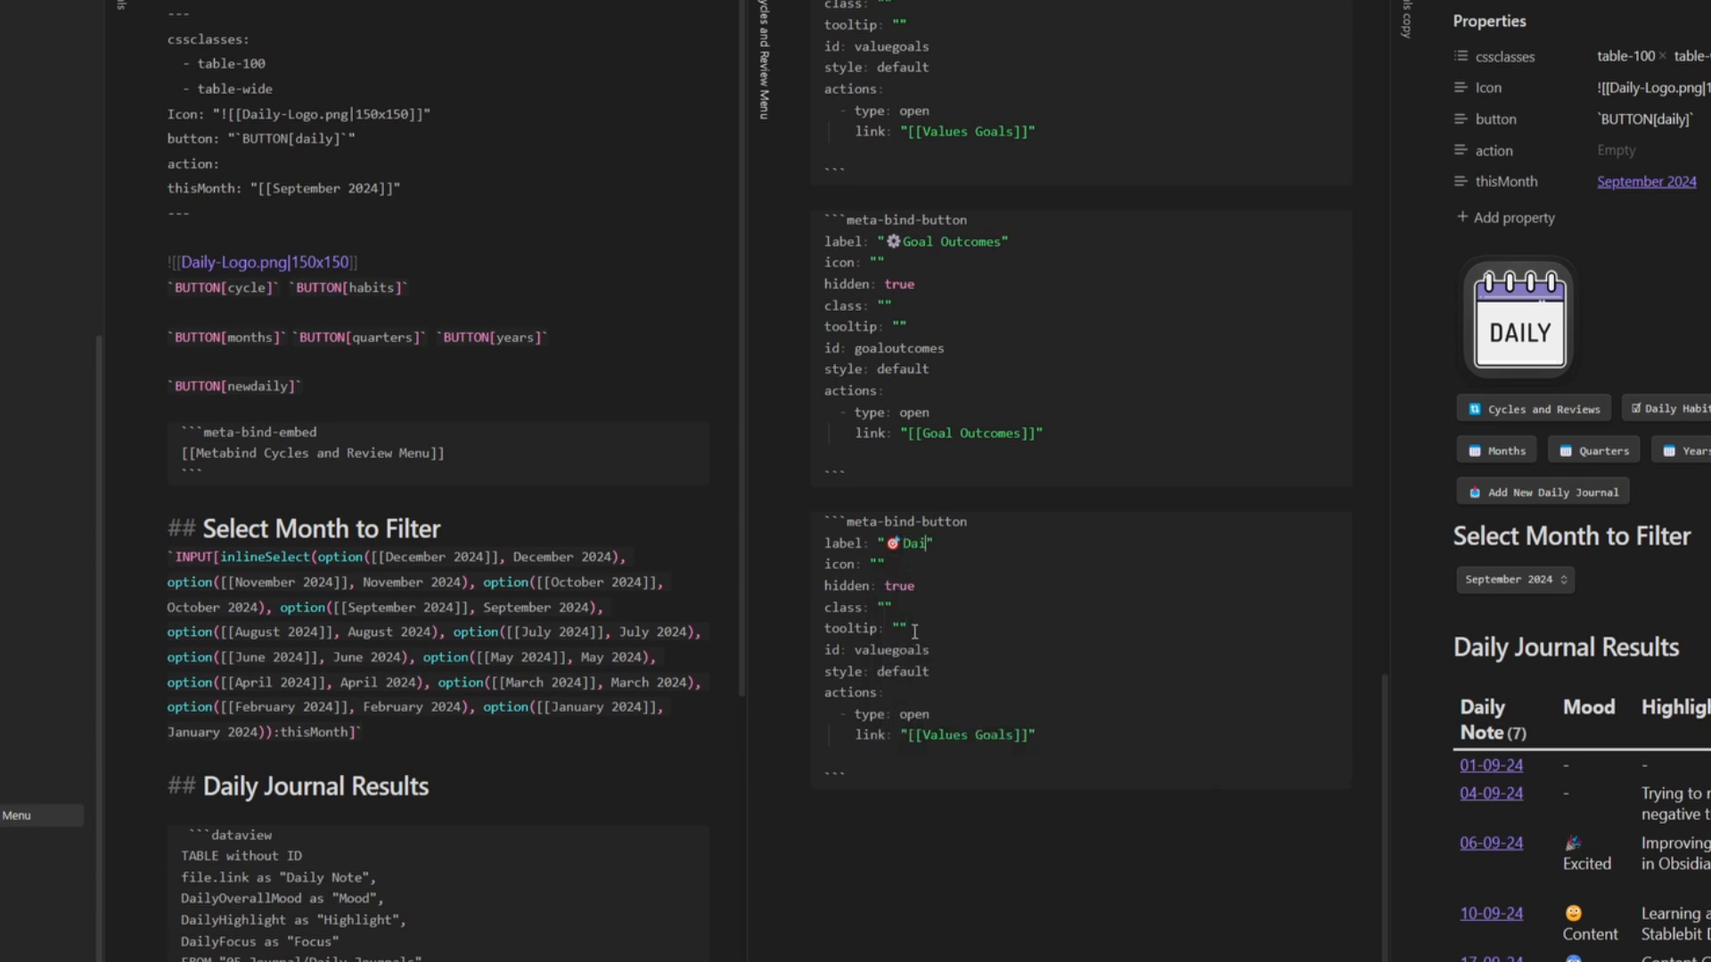
type("ly Habits")
- Set the Daily Habits button's id to habits and its link to [[Daily Habits]]
double_click(905, 649)
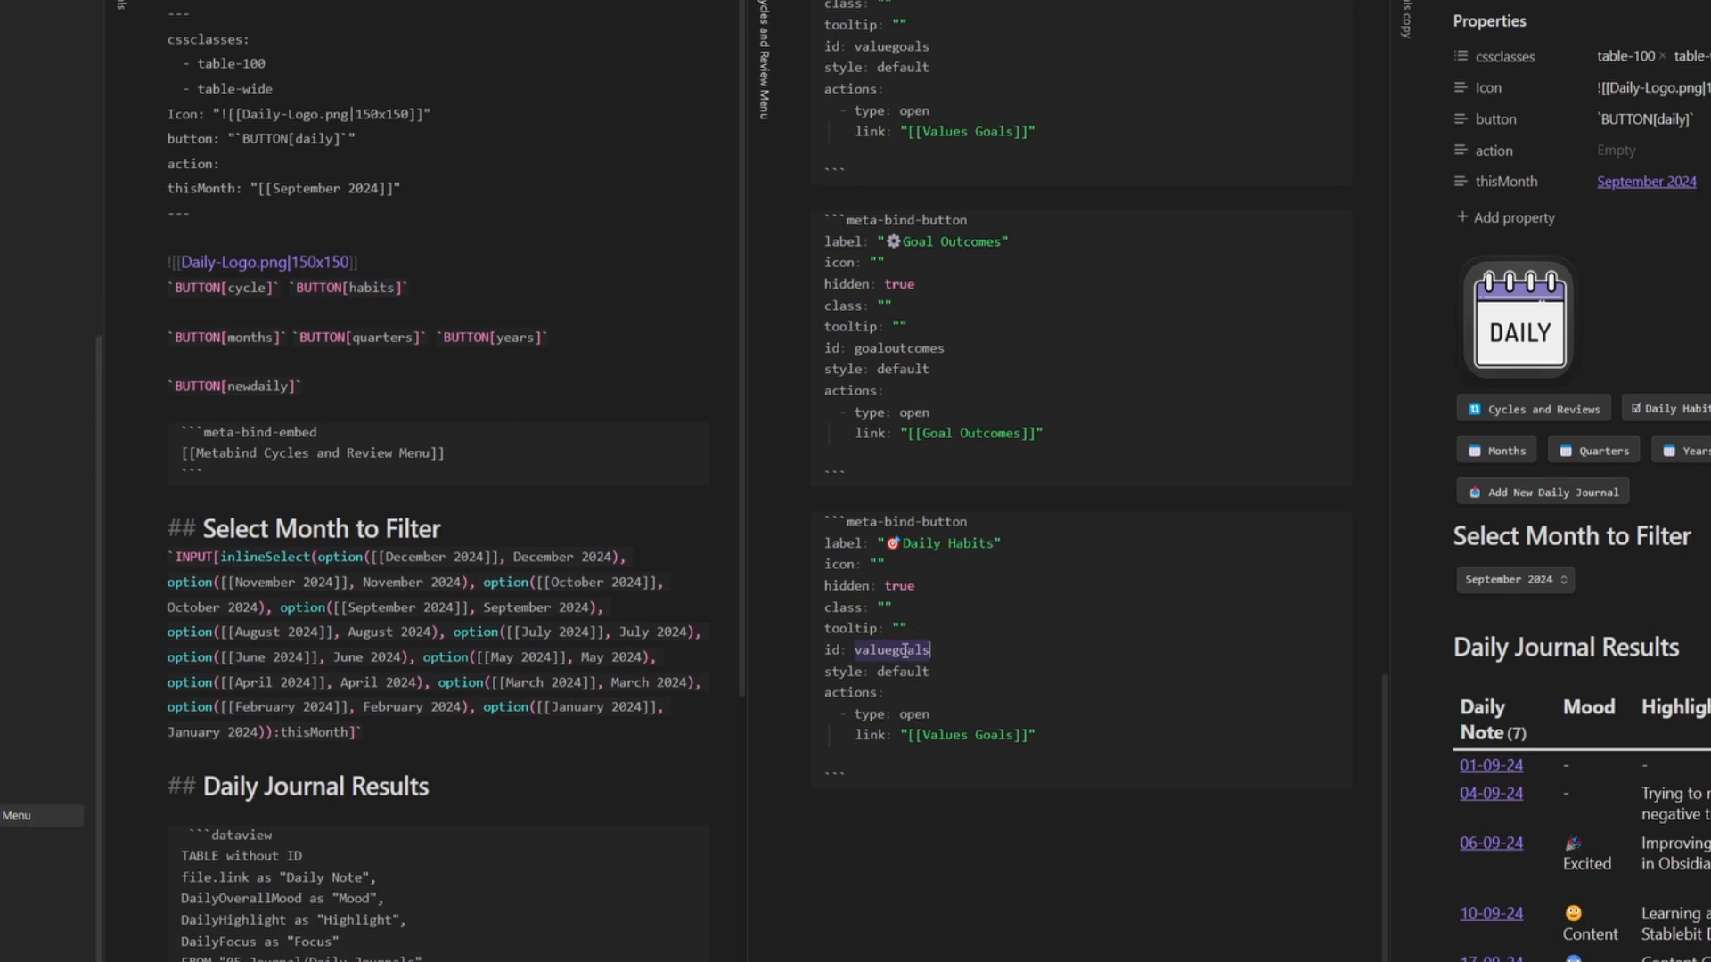
type("habits")
left_click_drag(1014, 738, 931, 738)
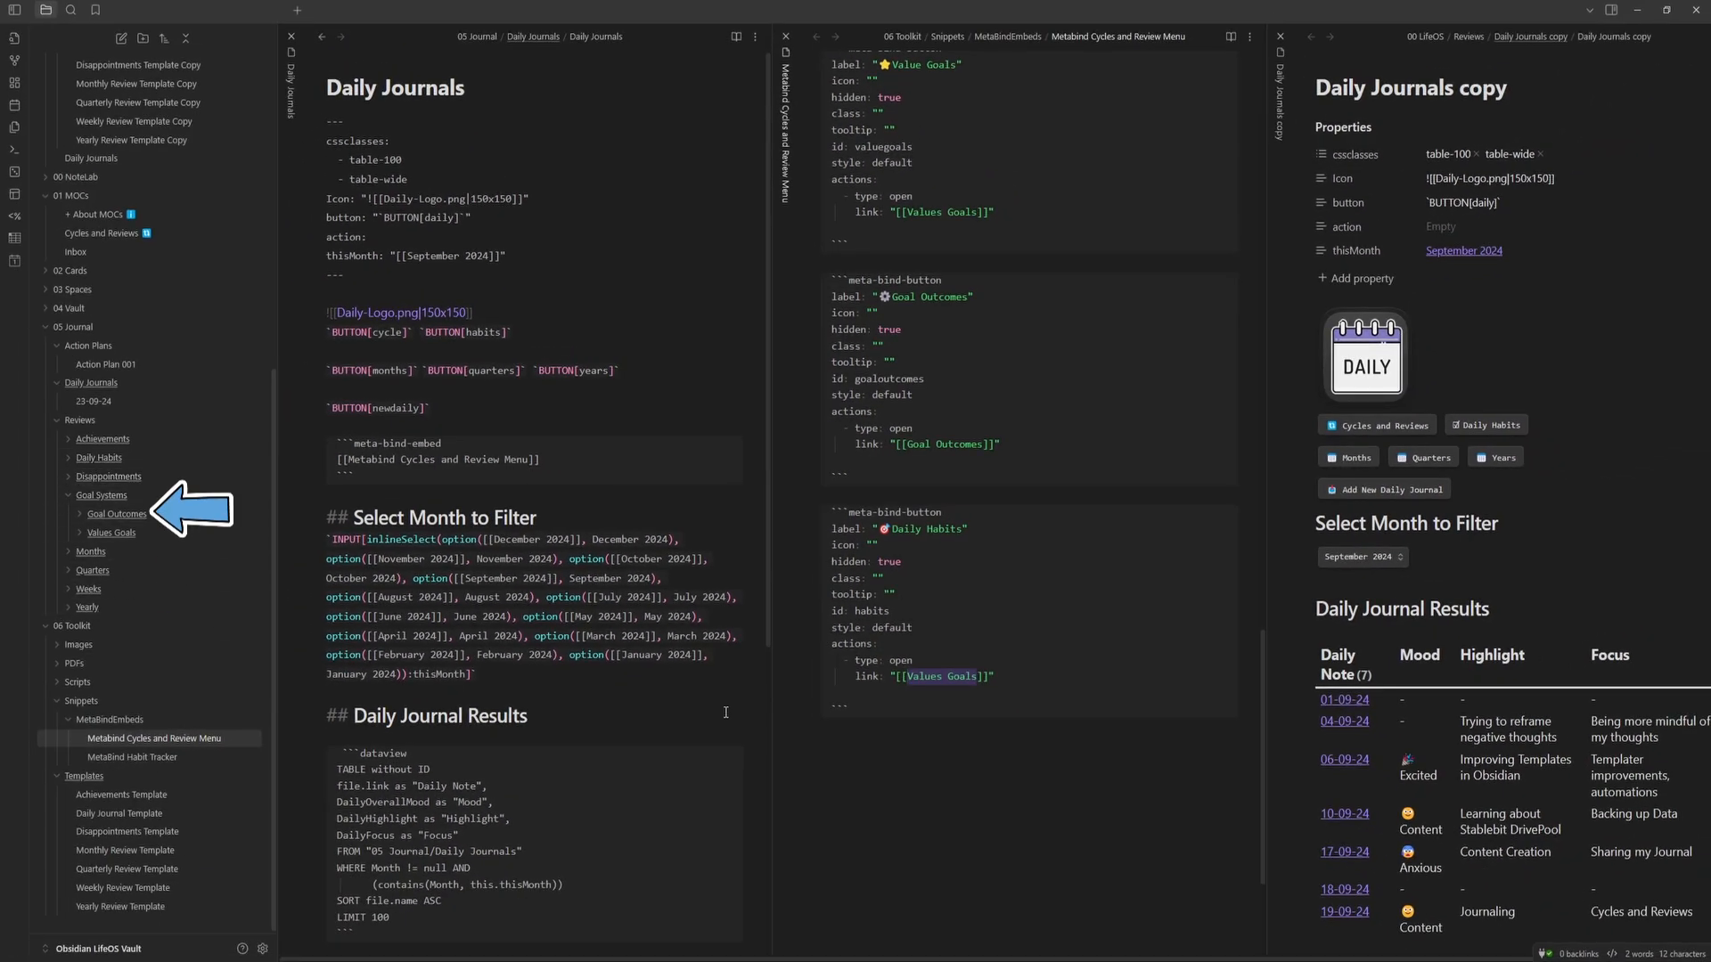
type("Da")
left_click(955, 712)
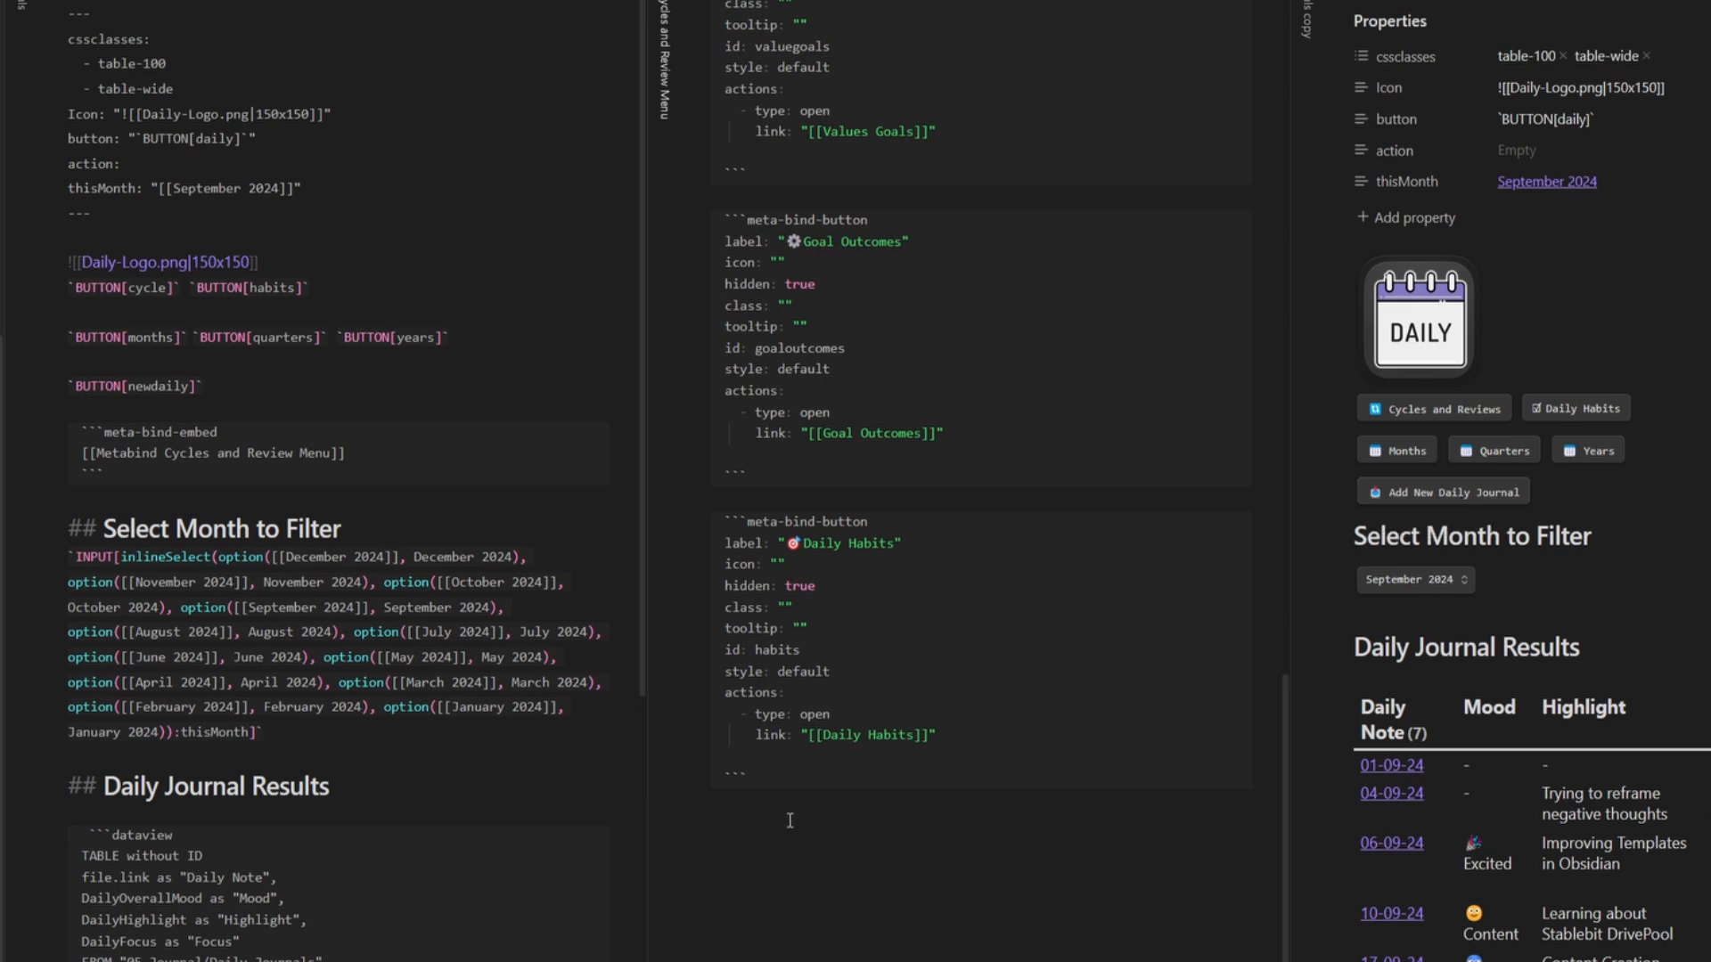
- Start a Meta Bind button below the Daily Habits block, labelled "Add New Daily Journal", with ID newdaily and hidden turned on
scroll(788, 660, "down", 3)
left_click(739, 572)
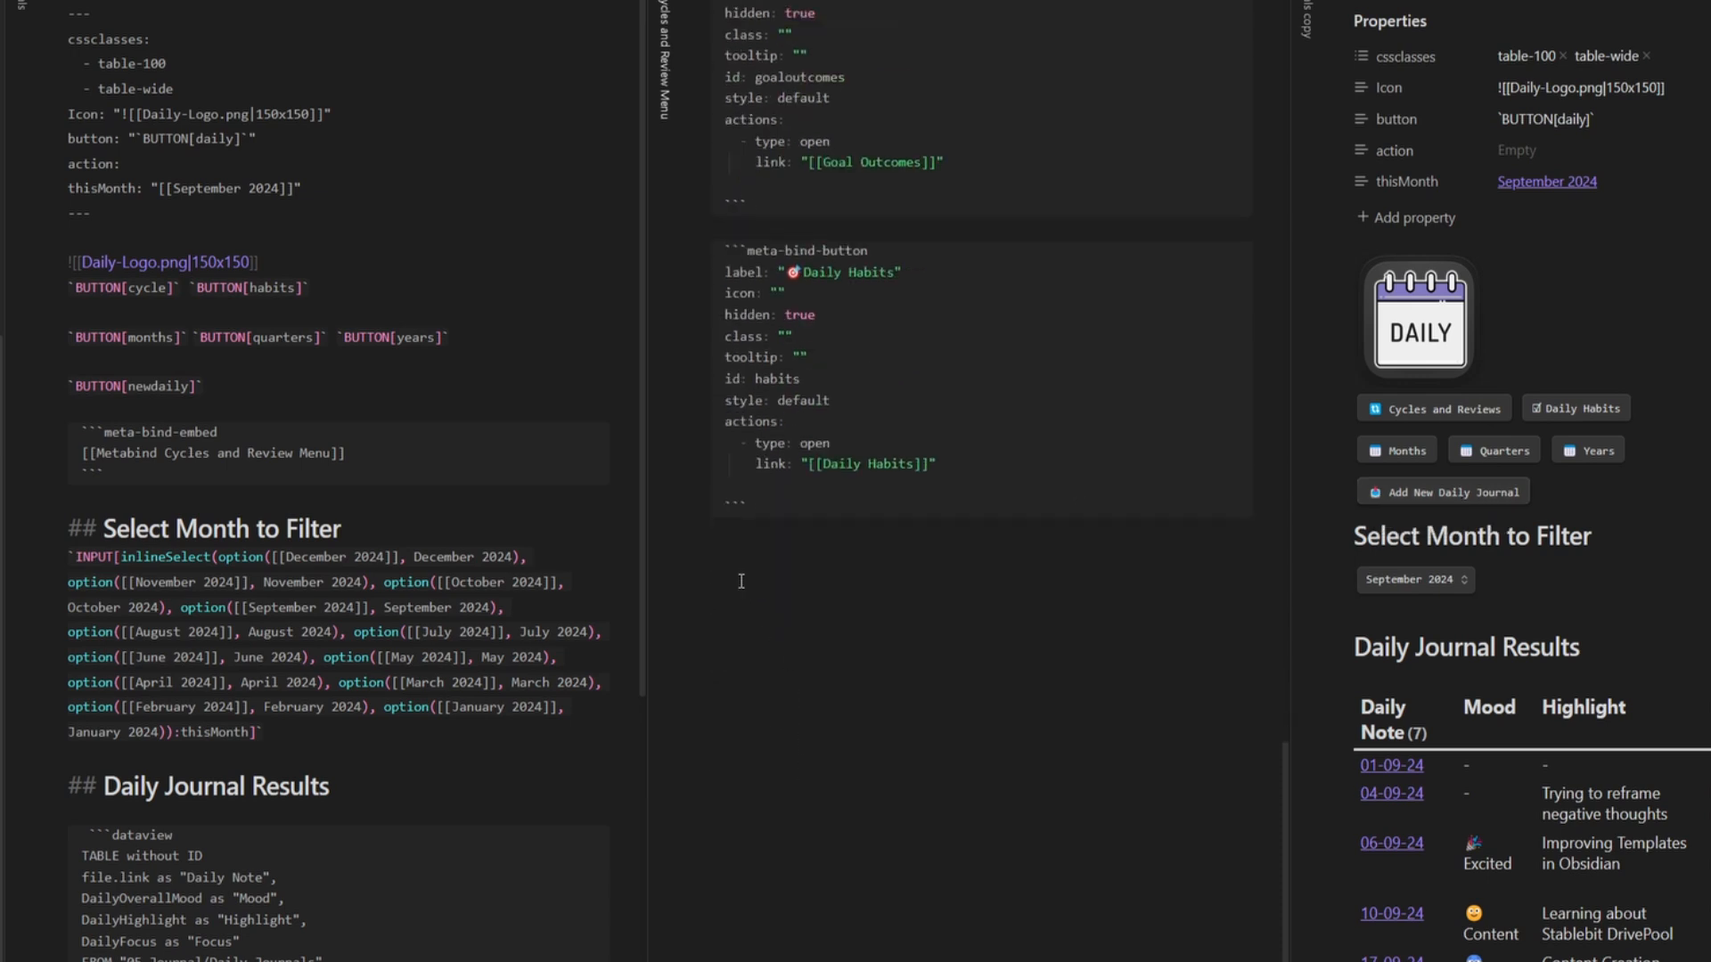
right_click(740, 581)
mouse_move(858, 882)
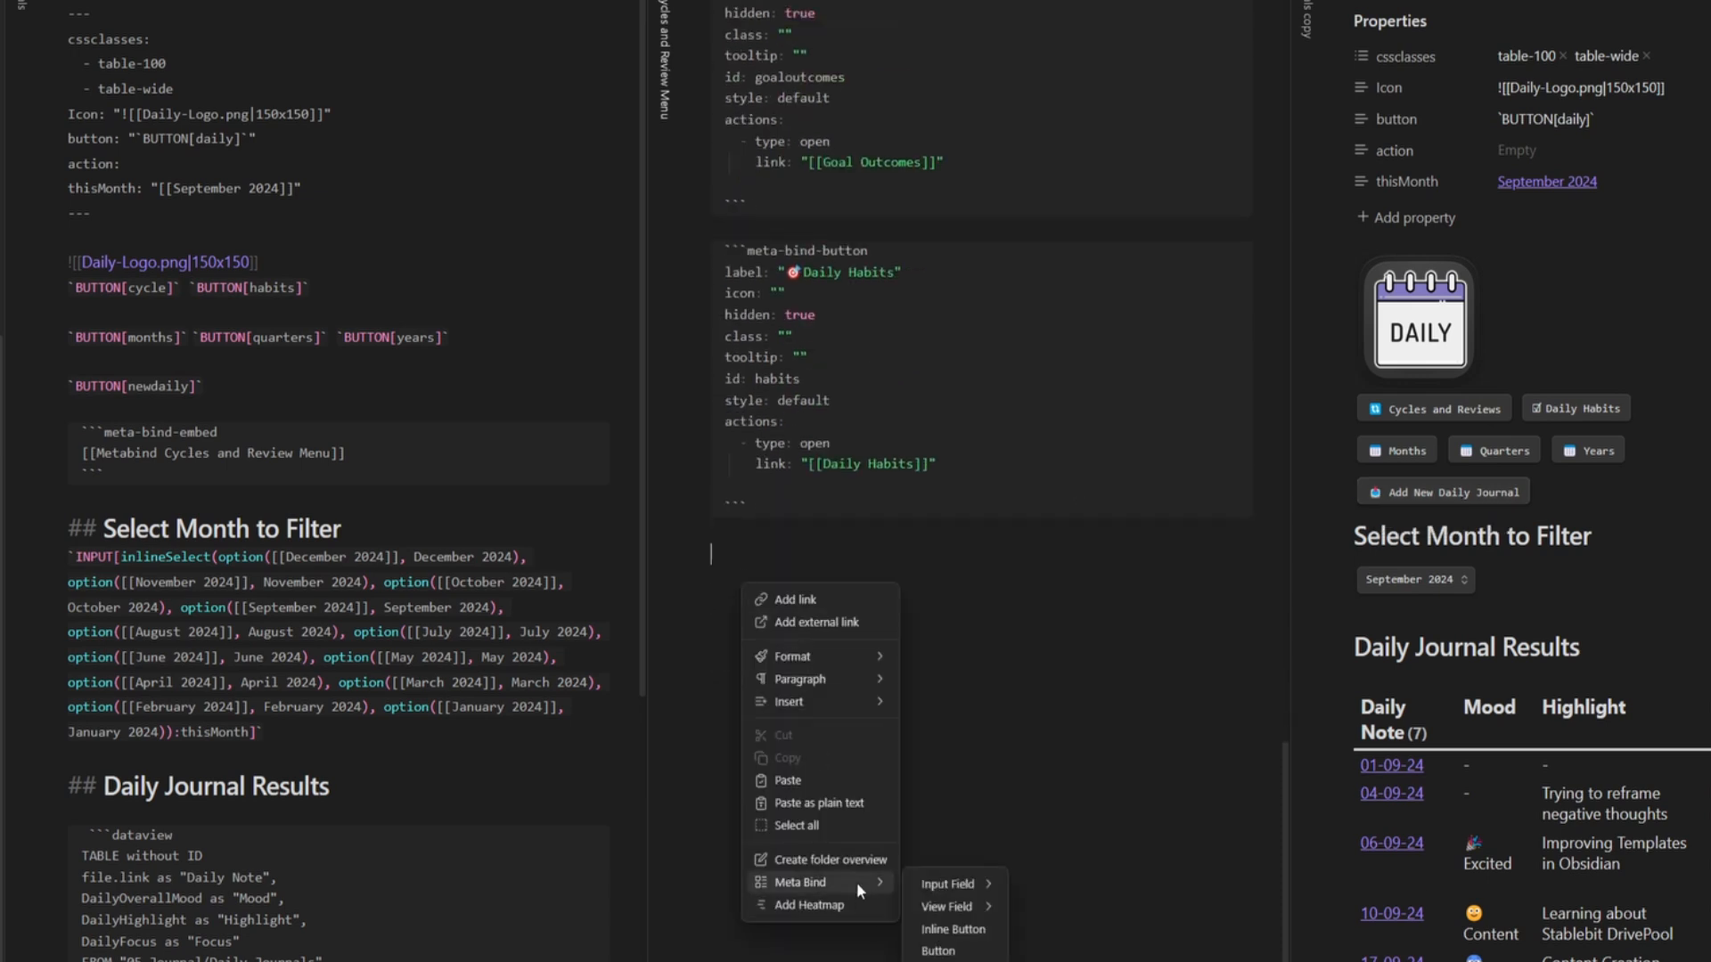
left_click(950, 949)
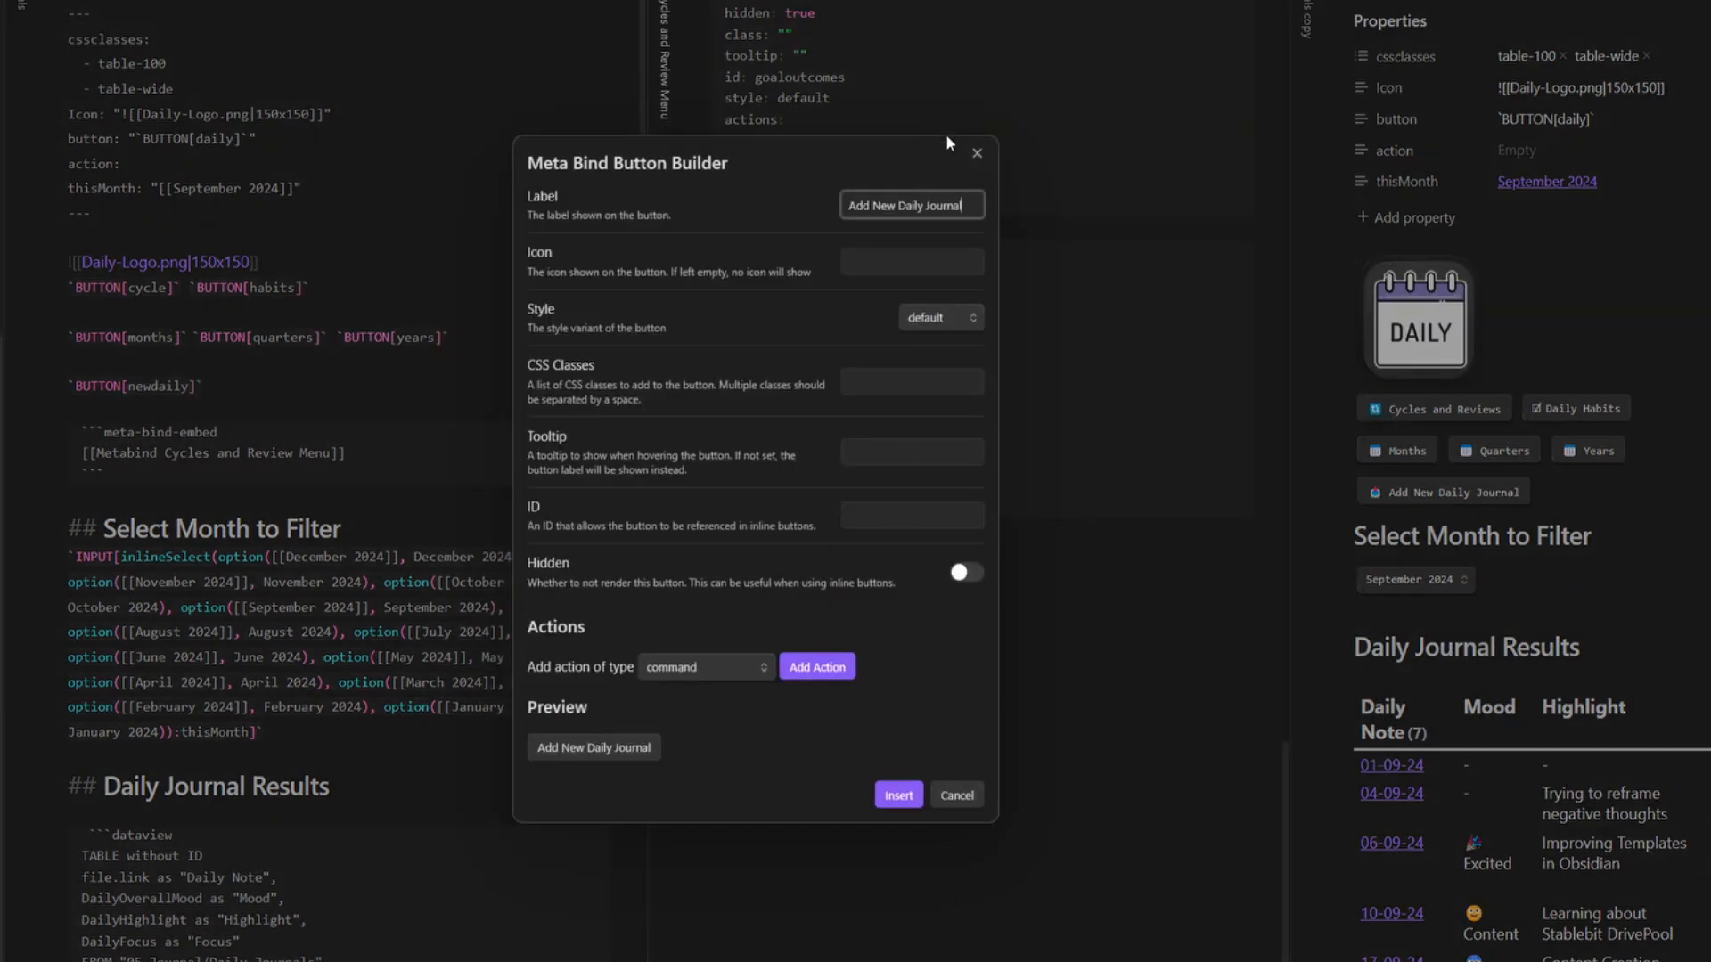
left_click(877, 514)
type("newdaily")
left_click(966, 572)
- Add a command action to the new button that runs periodic-notes:open-daily-note
left_click(817, 668)
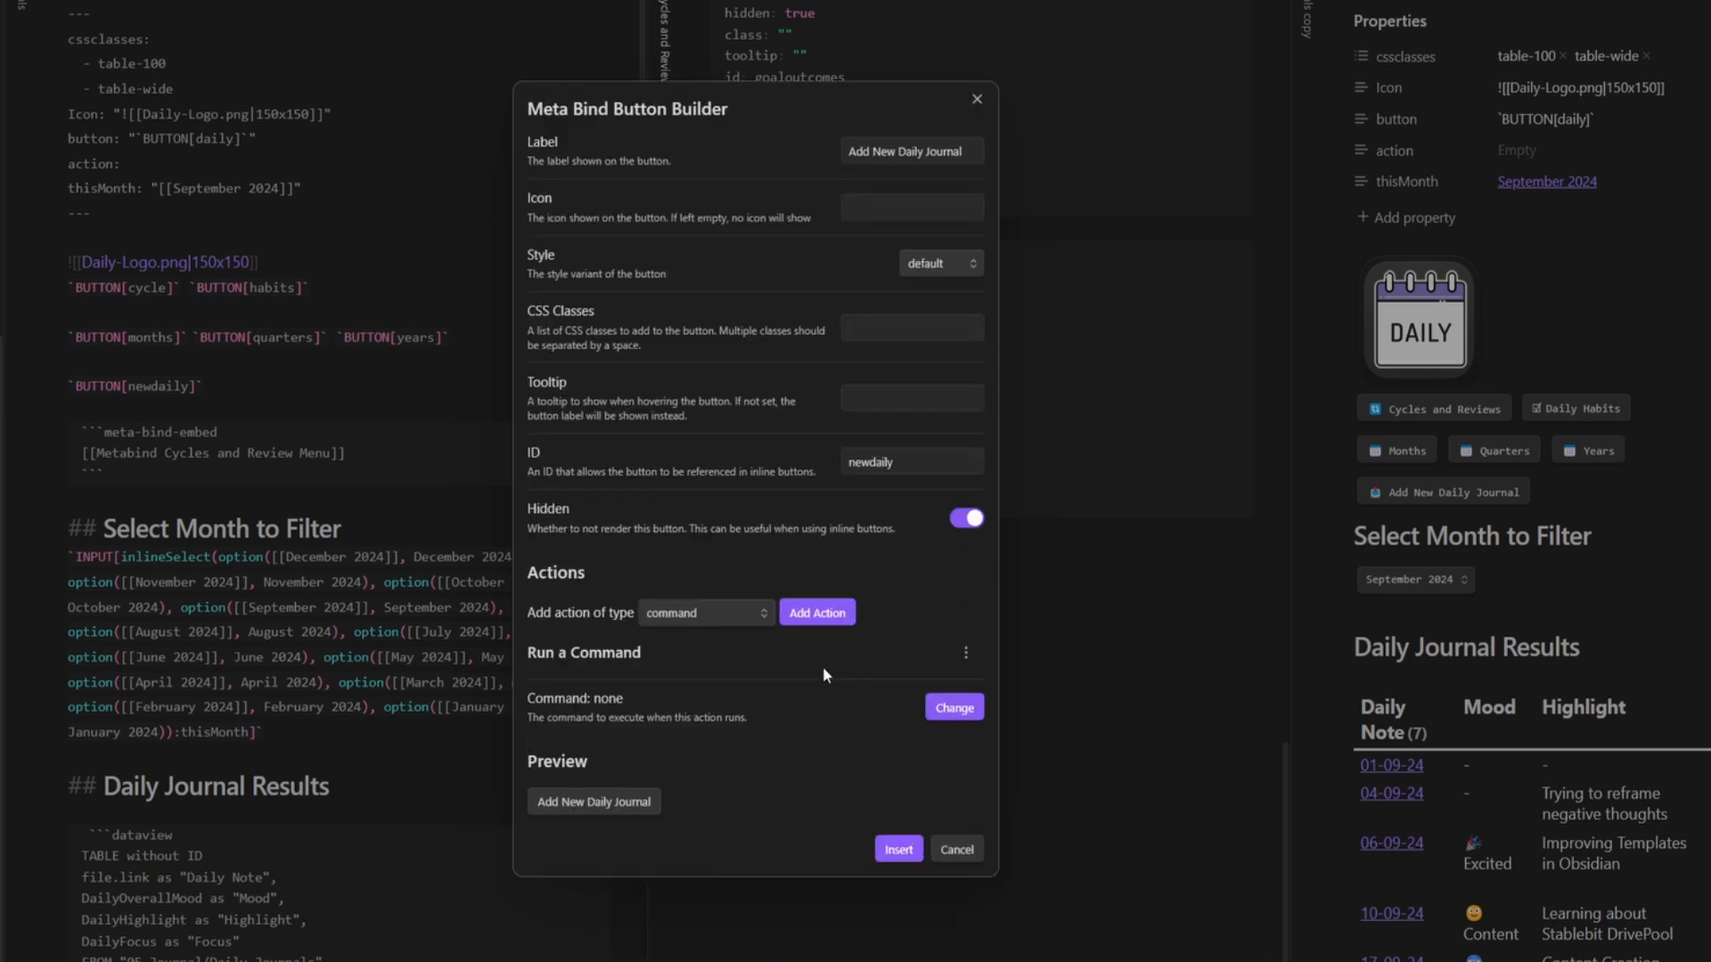
left_click(954, 708)
type("period")
left_click(592, 65)
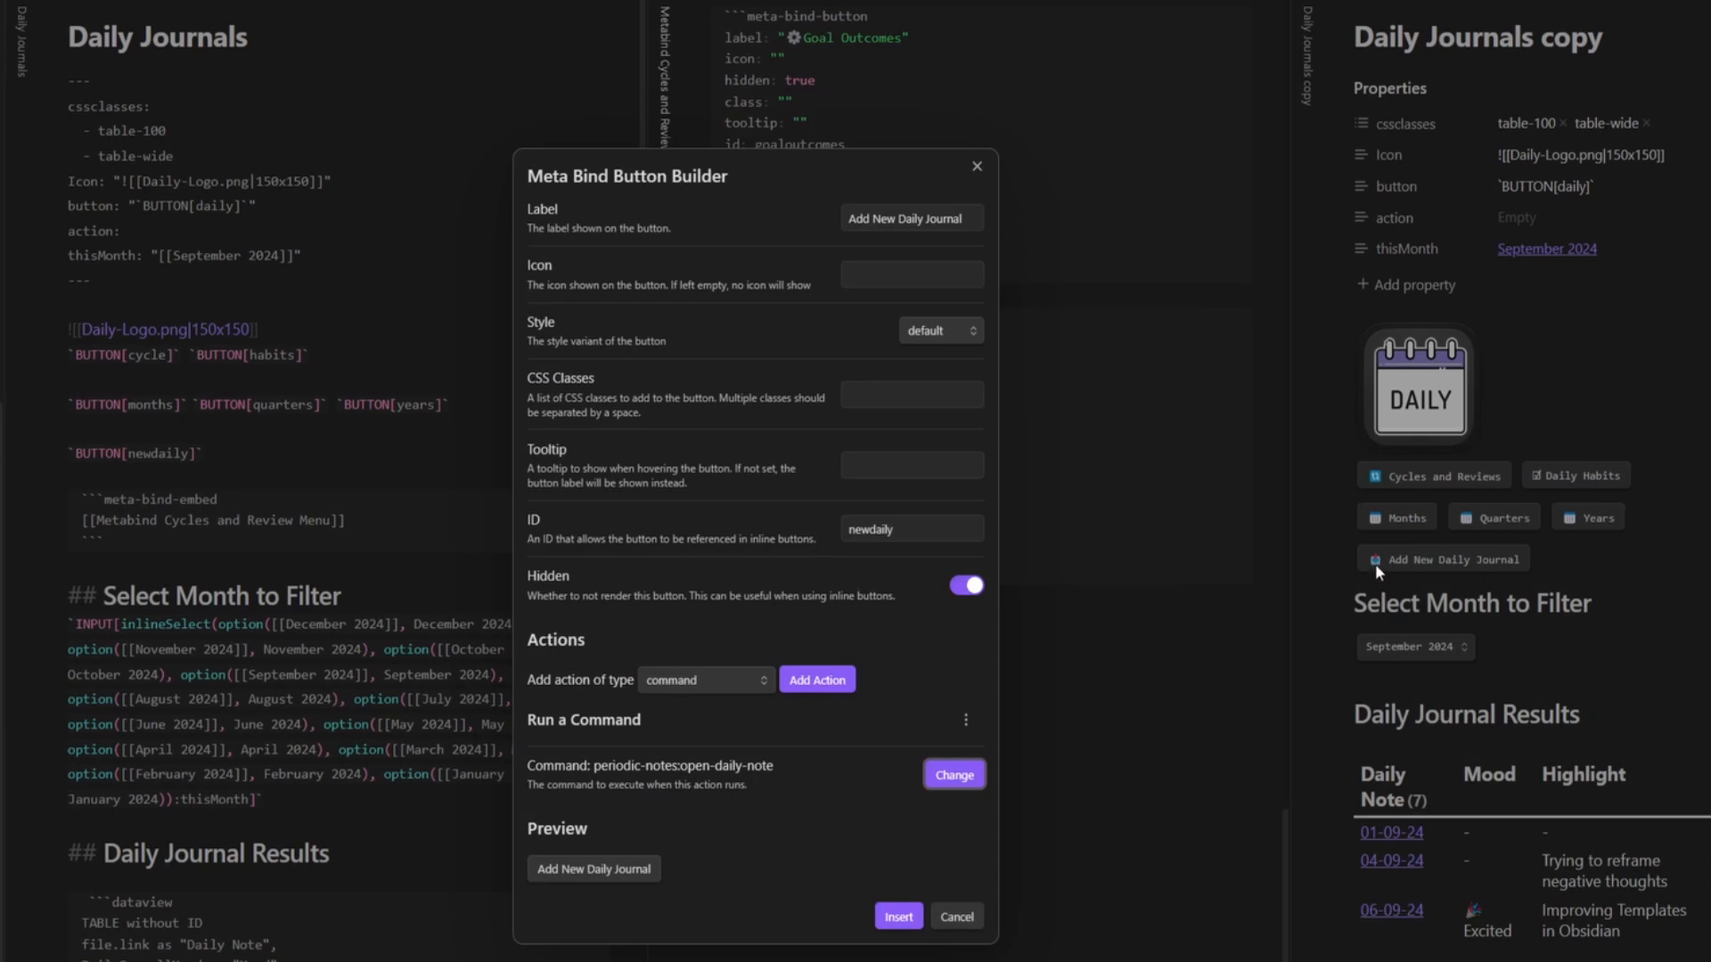
- Insert the inbox tray emoji in front of the "Add New Daily Journal" button label
left_click(845, 219)
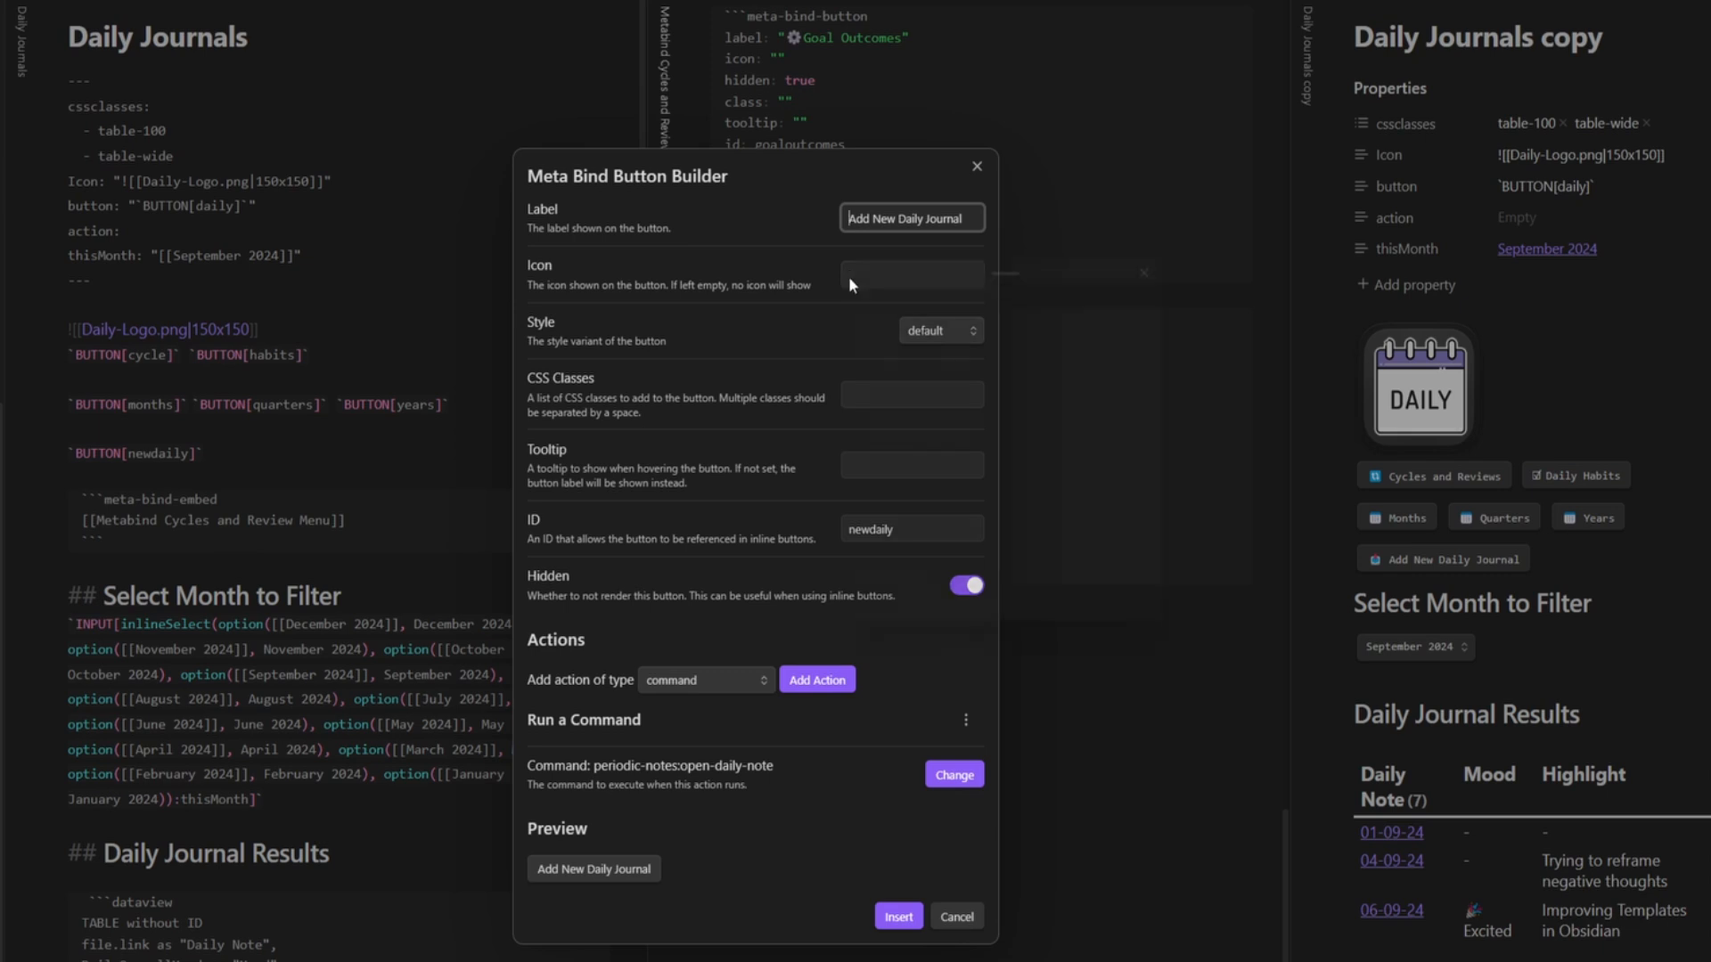
key("super+period")
left_click(1030, 418)
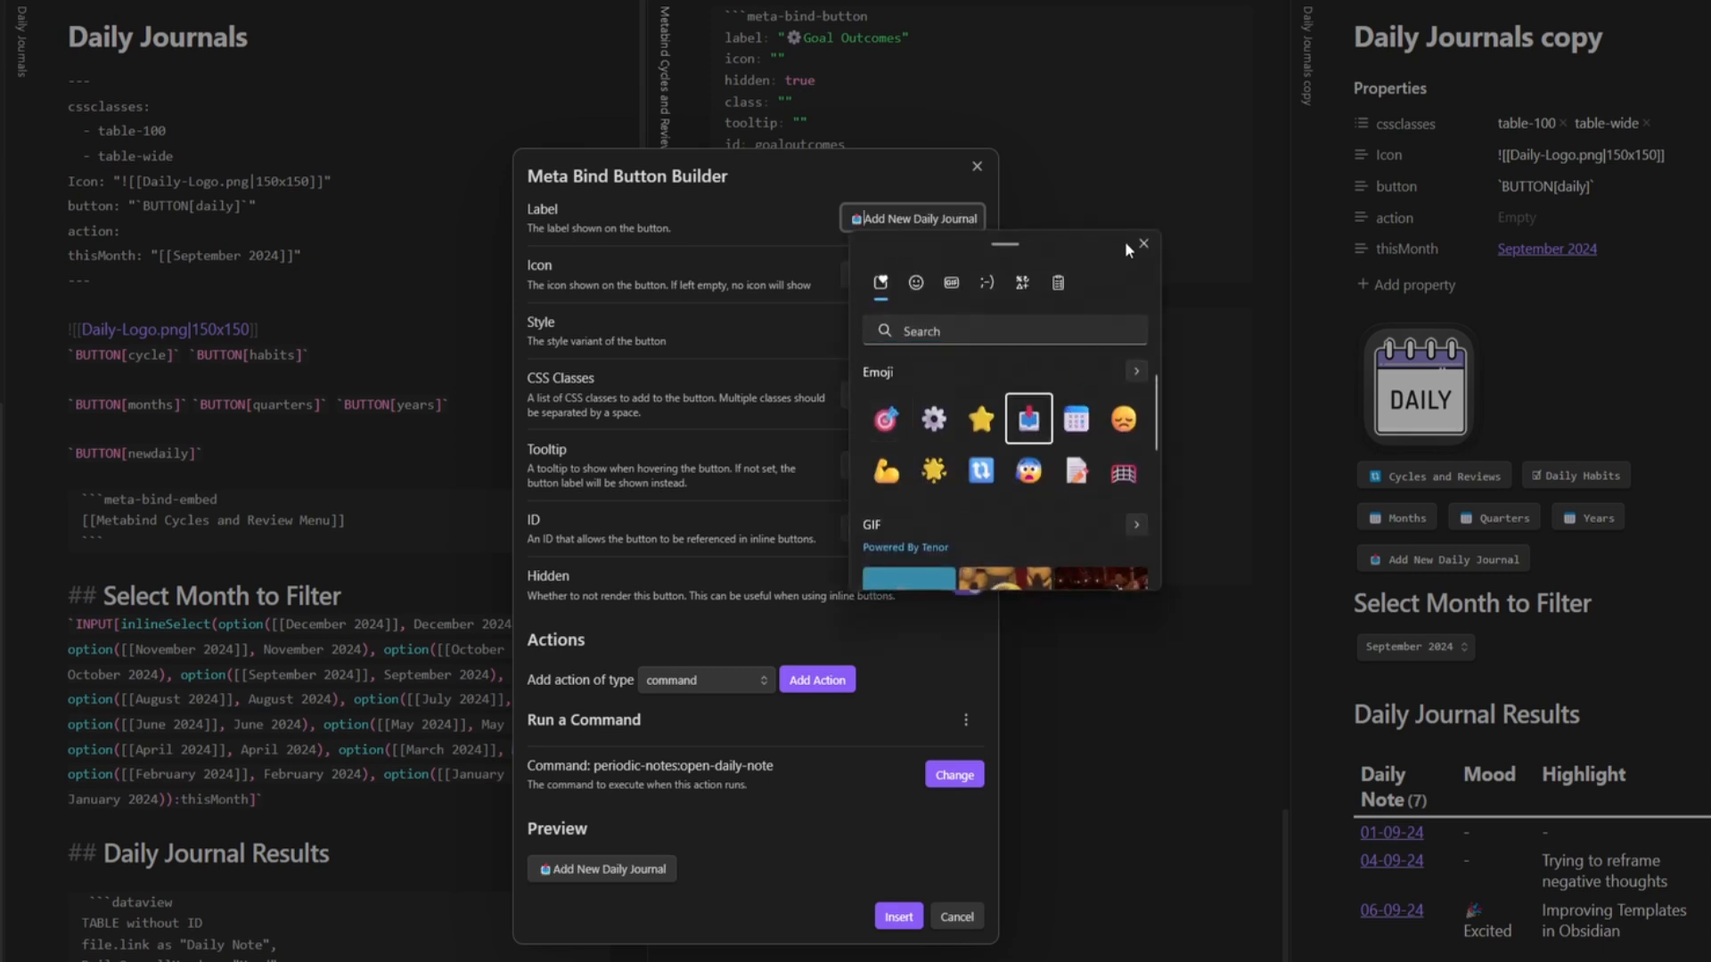
left_click(1143, 243)
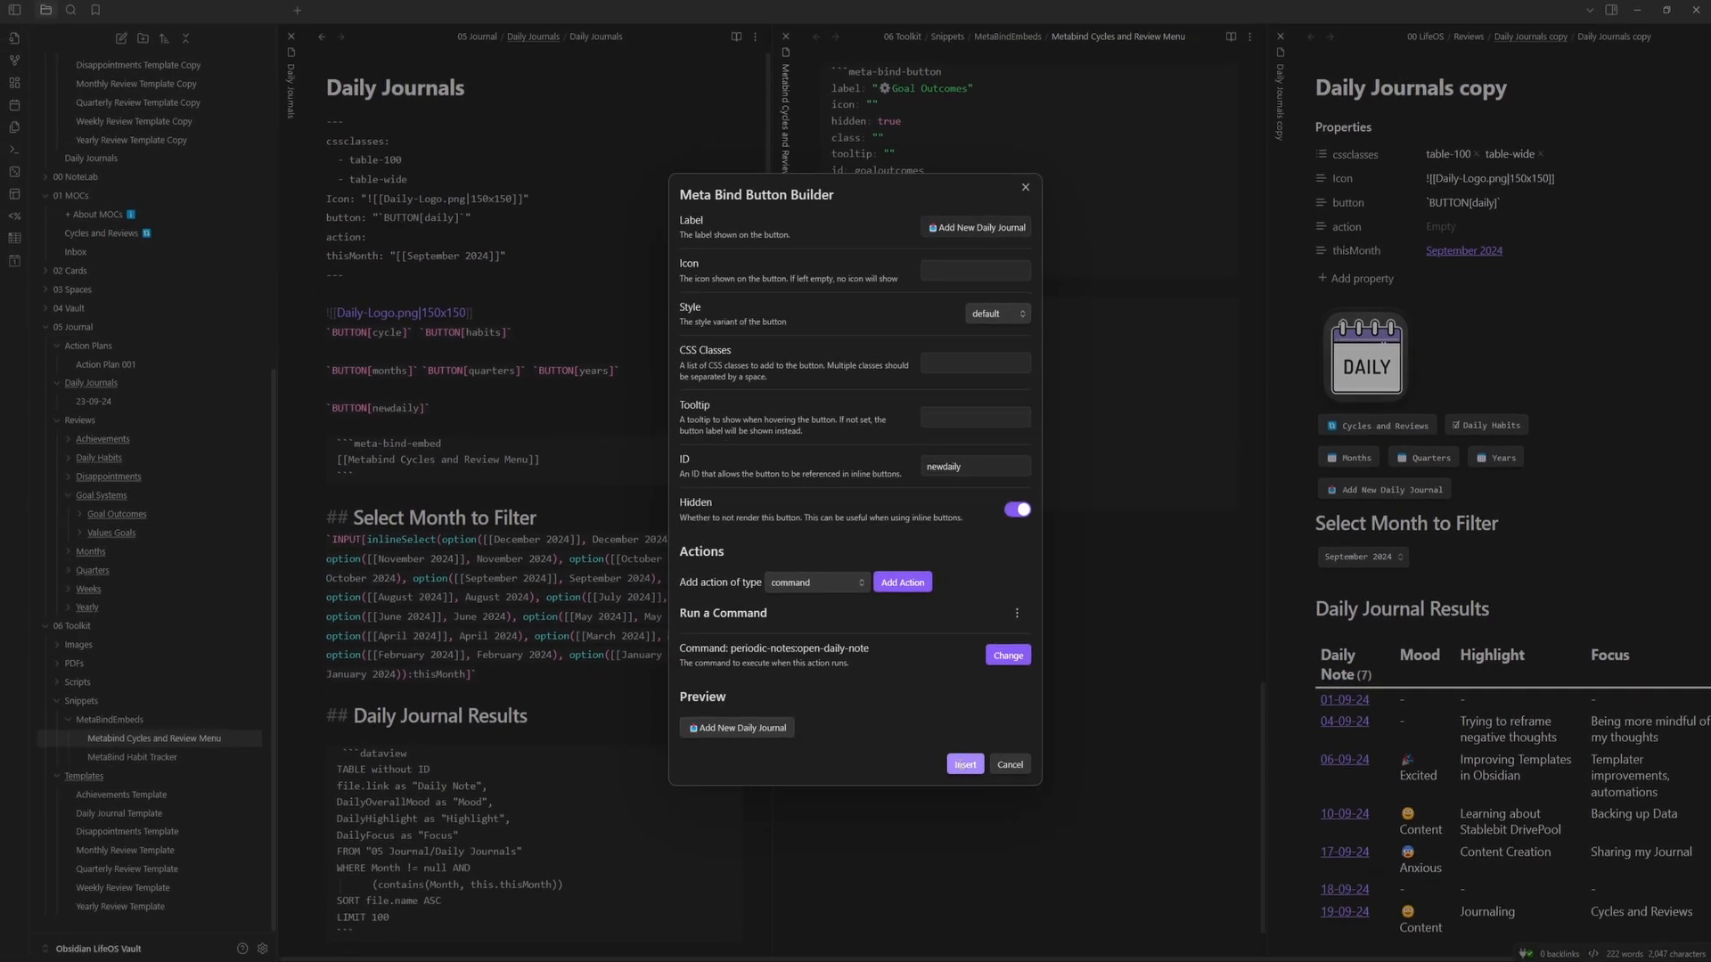
- Insert the Add New Daily Journal button block, then show Daily Journals in reading view and reload it
left_click(963, 766)
left_click(735, 40)
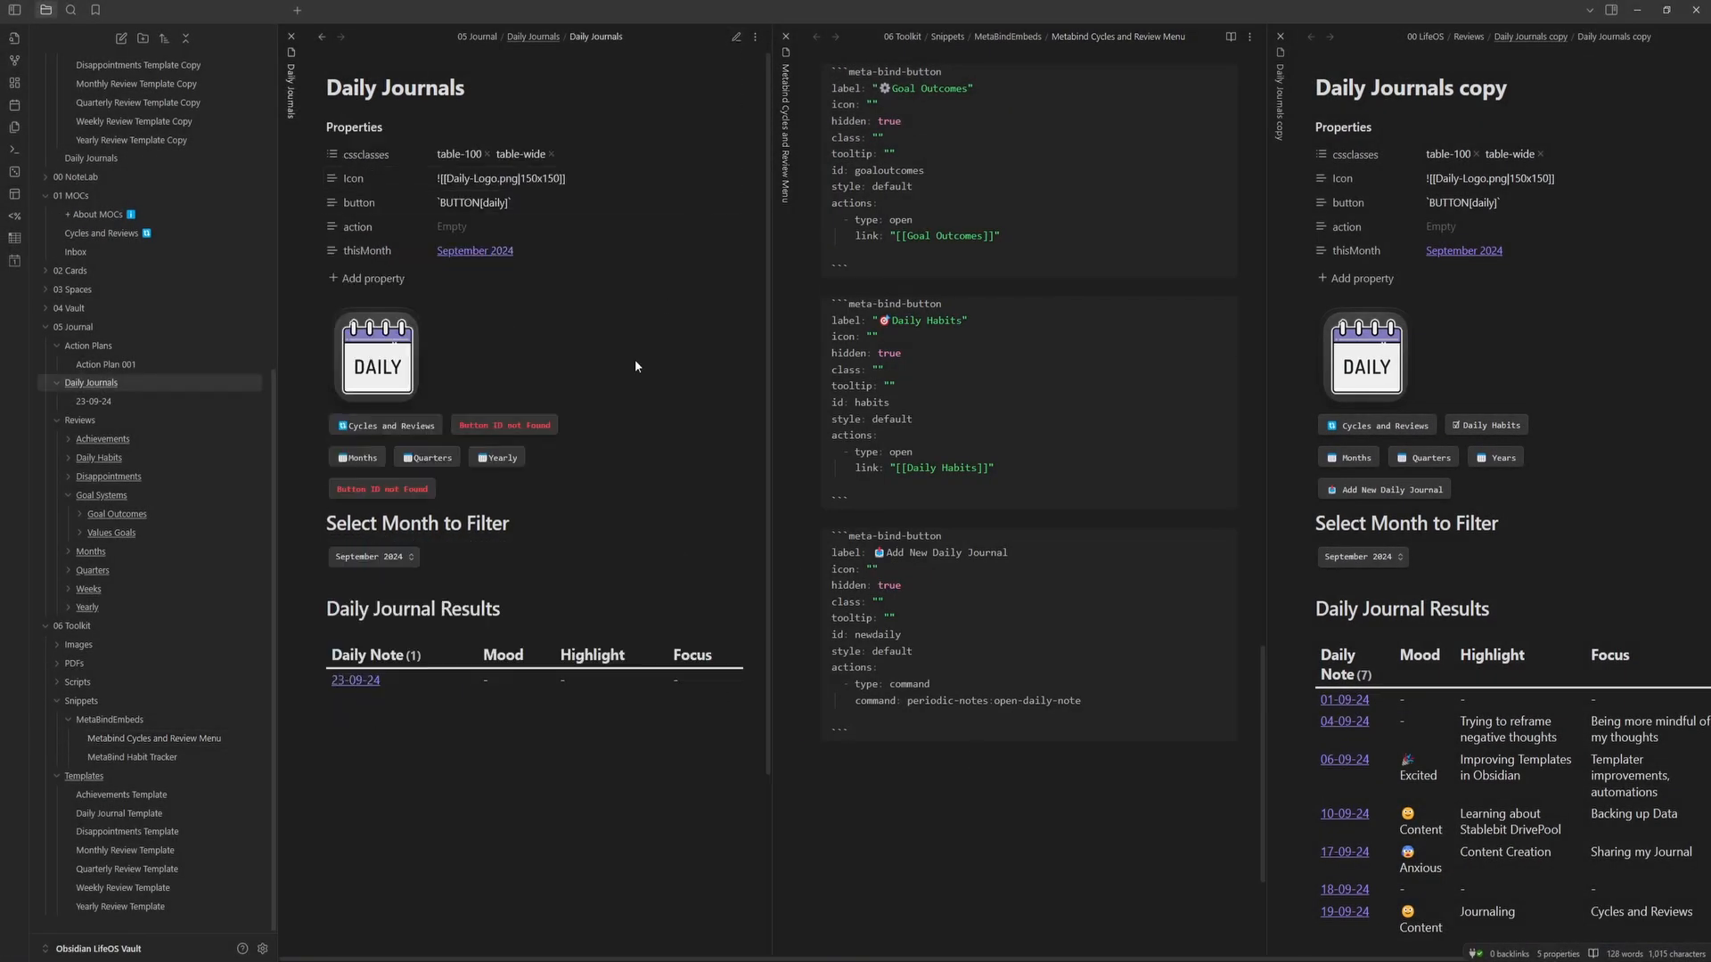
left_click(319, 36)
left_click(340, 37)
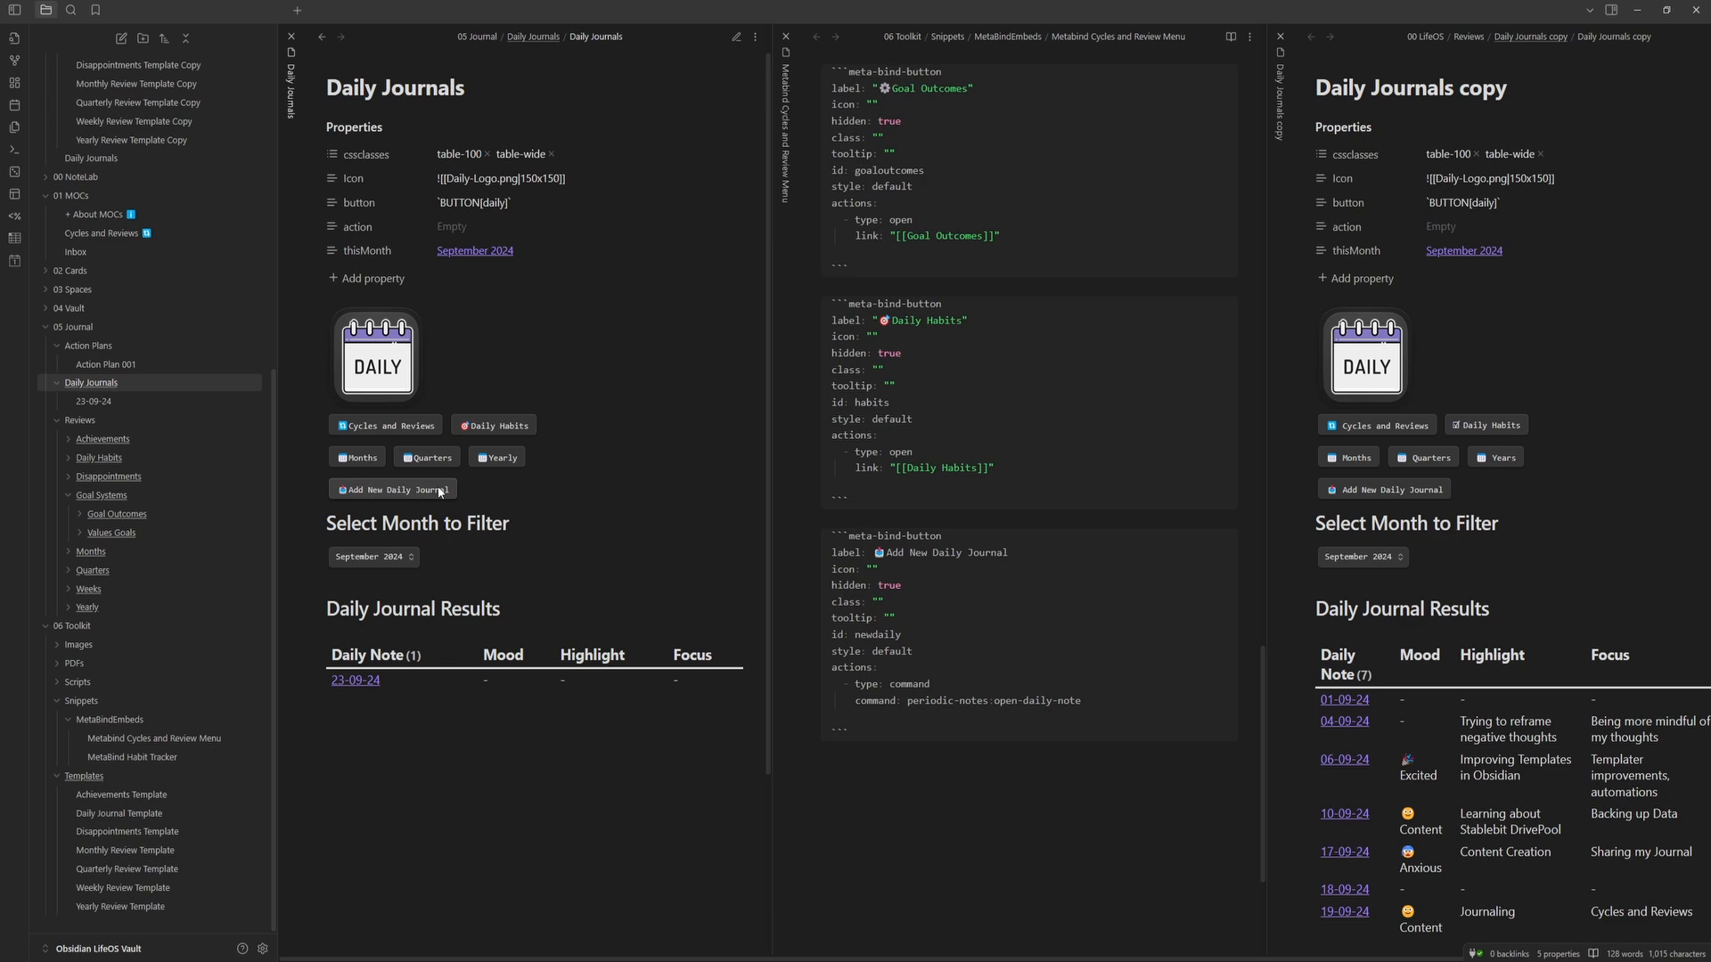
- Examine the Daily Journals source: the inlineSelect month options, the thisMonth binding and the Dataview WHERE clause that filters by month
key("ctrl+e")
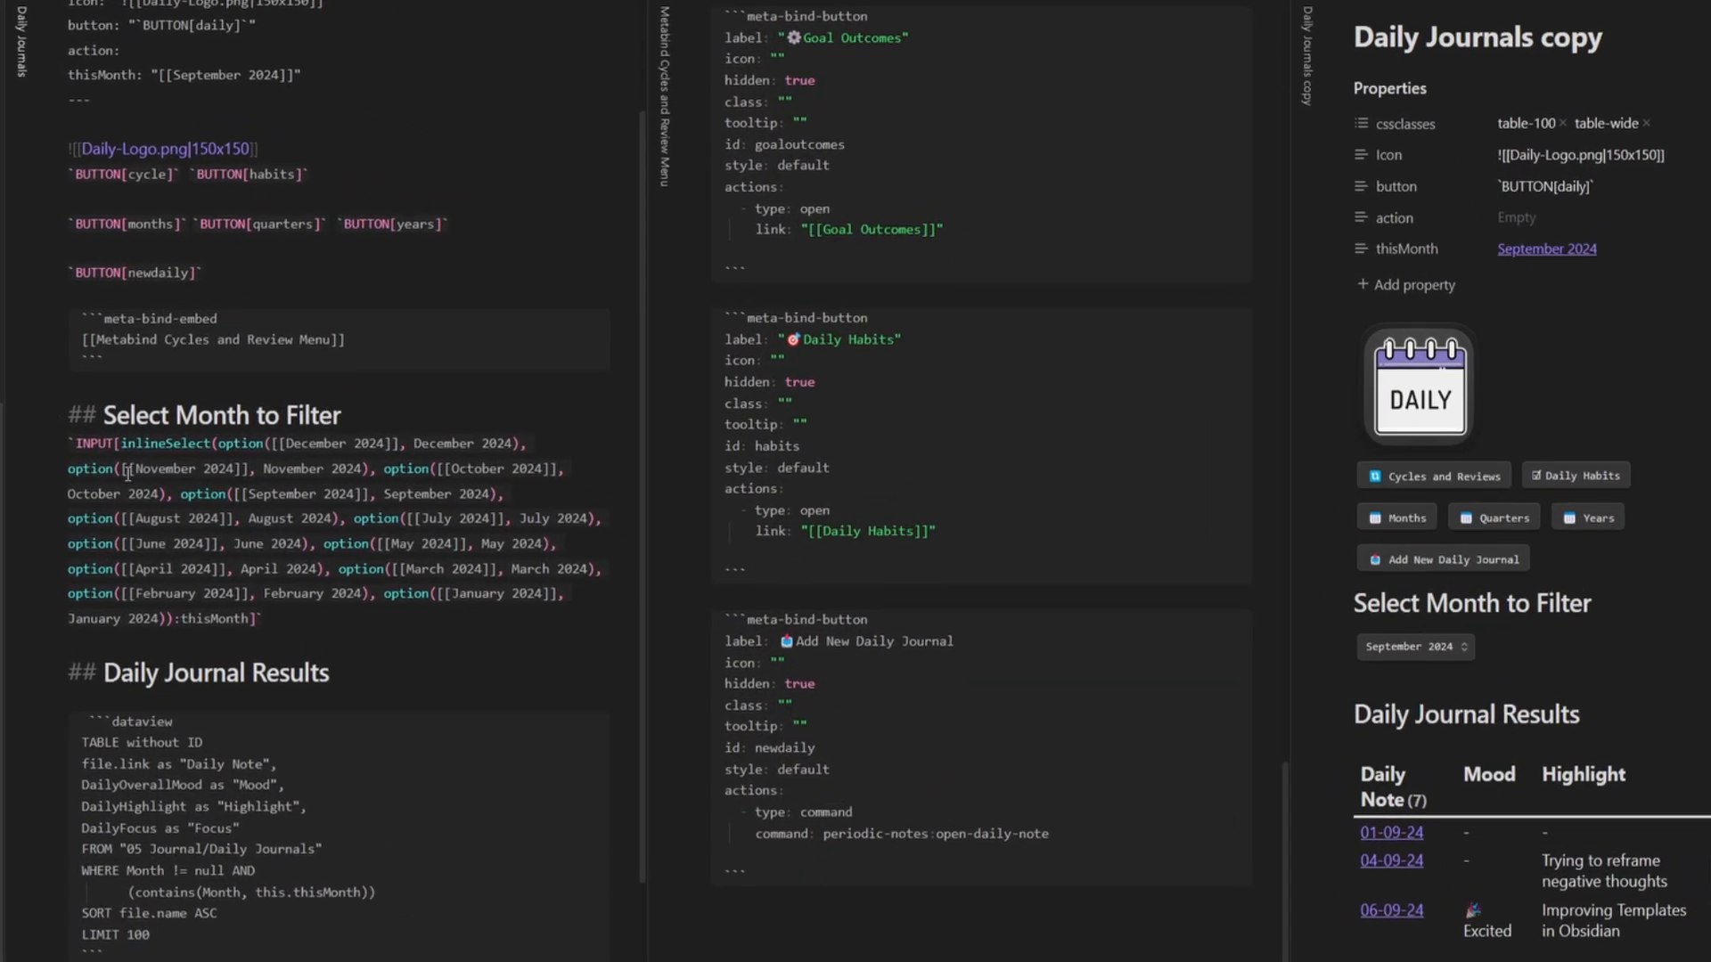
double_click(134, 444)
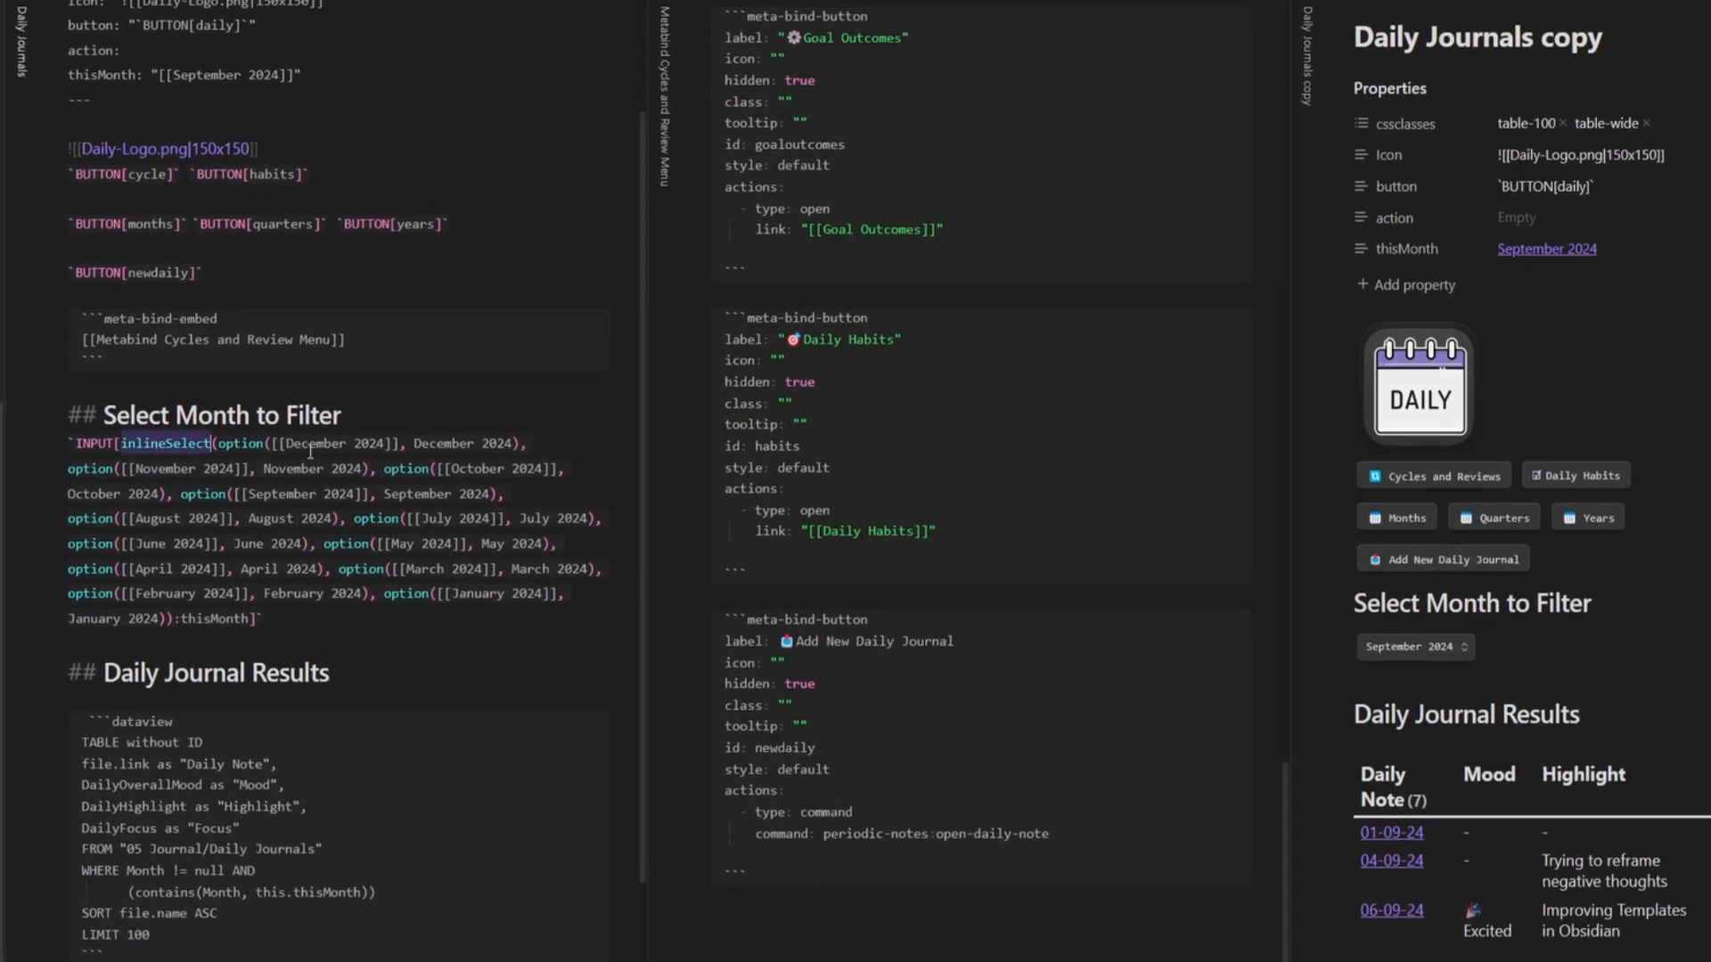
left_click_drag(401, 443, 274, 448)
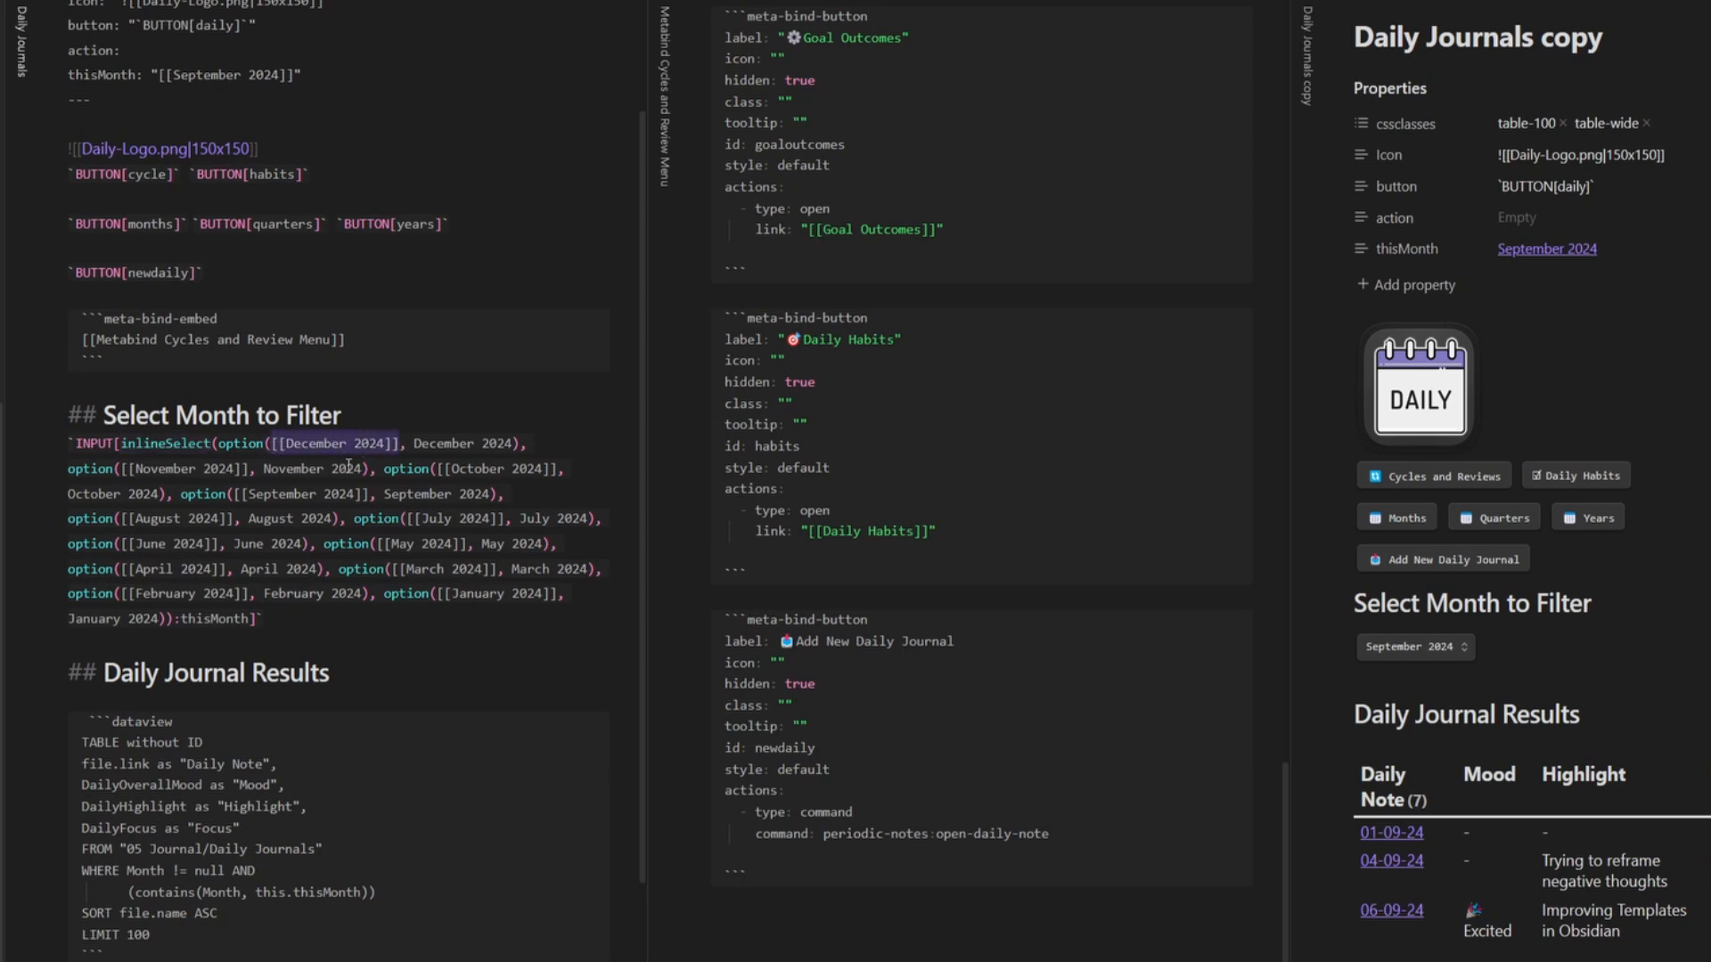
left_click_drag(513, 443, 281, 443)
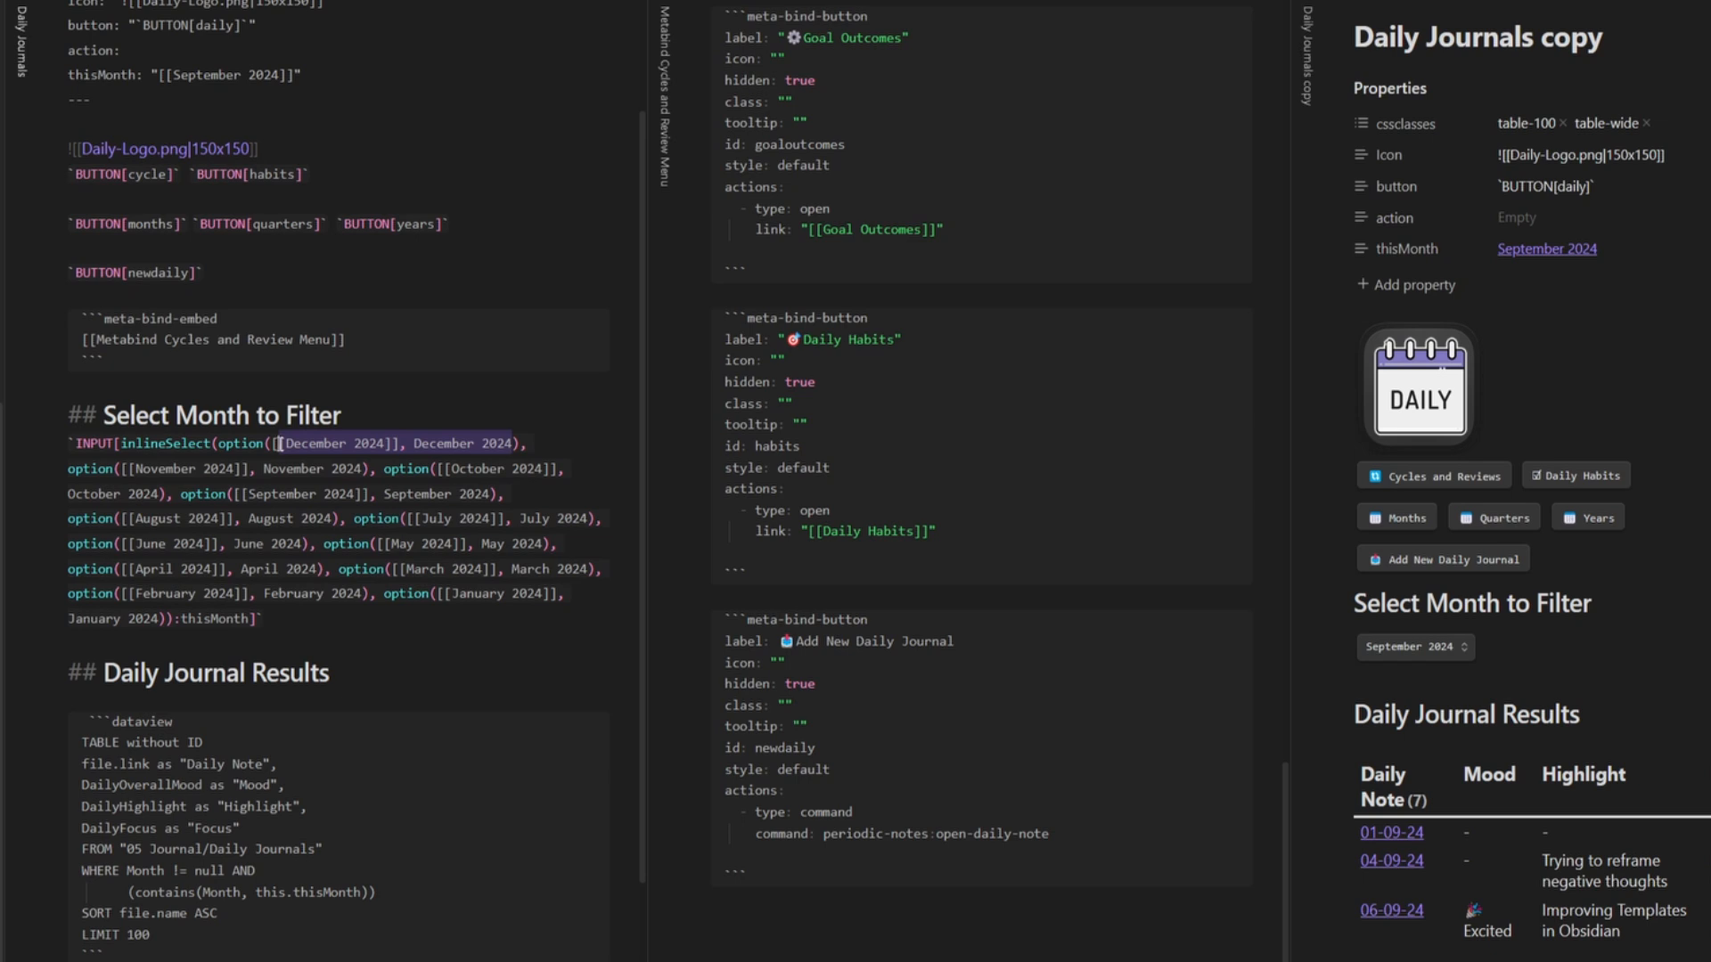
double_click(213, 618)
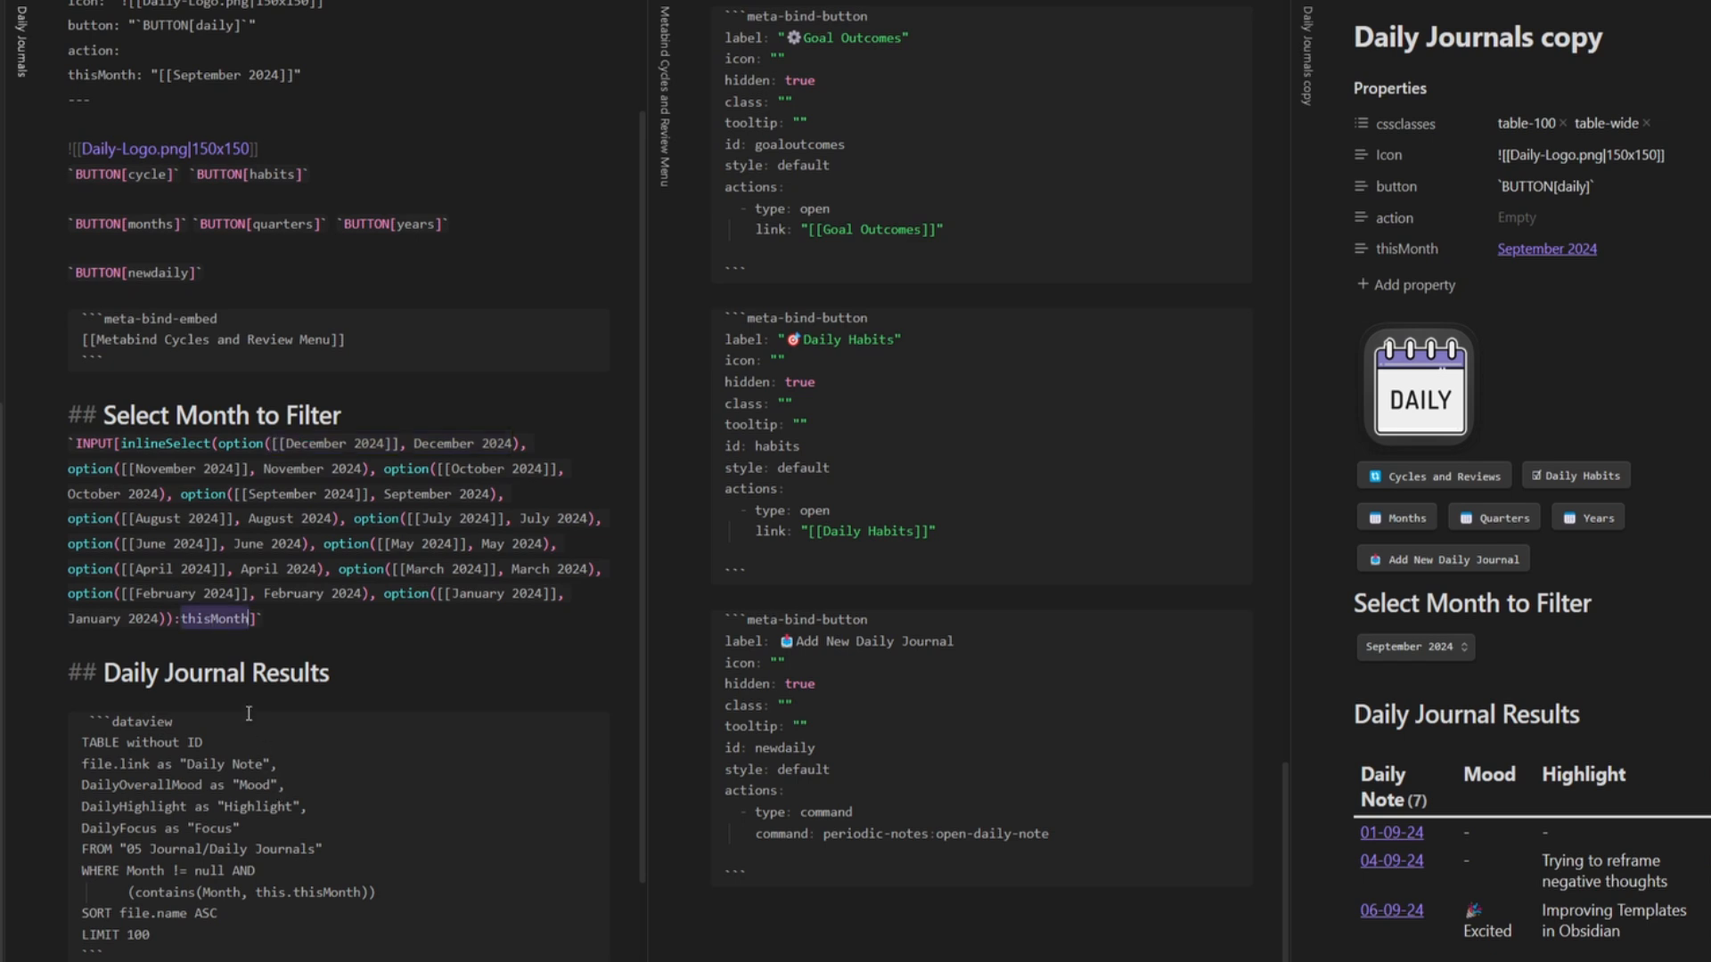
scroll(248, 713, "up", 3)
left_click_drag(314, 257, 153, 257)
scroll(214, 807, "down", 3)
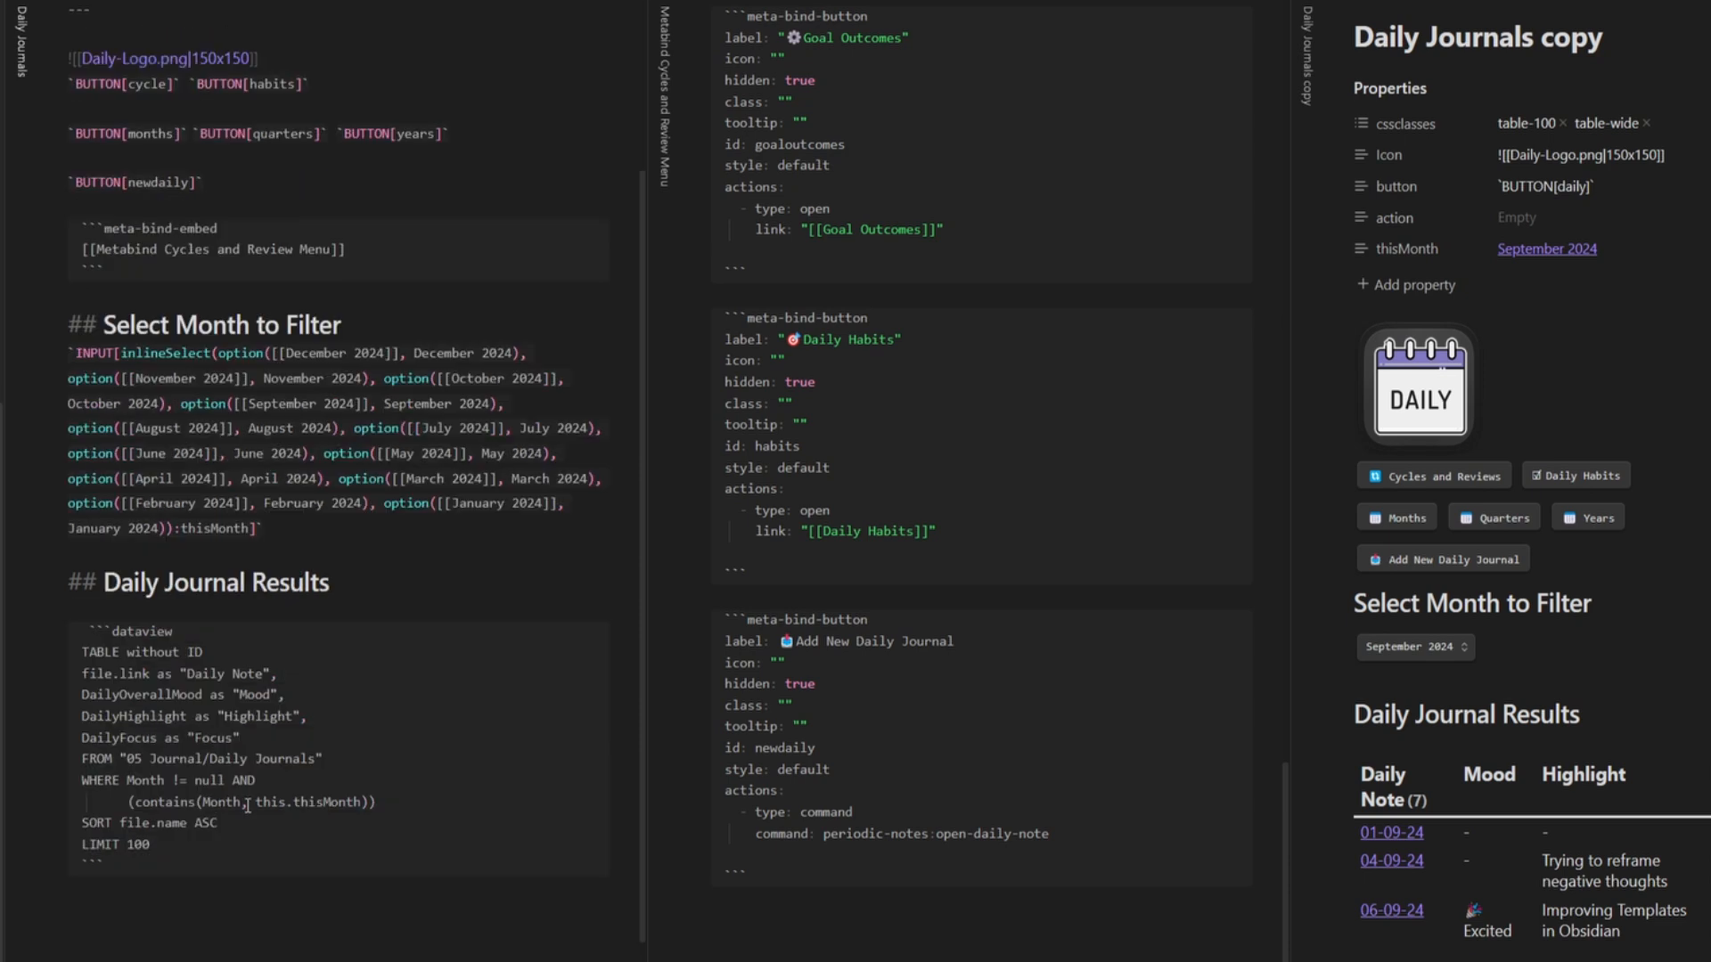
double_click(332, 802)
left_click(413, 804)
left_click_drag(413, 804, 33, 788)
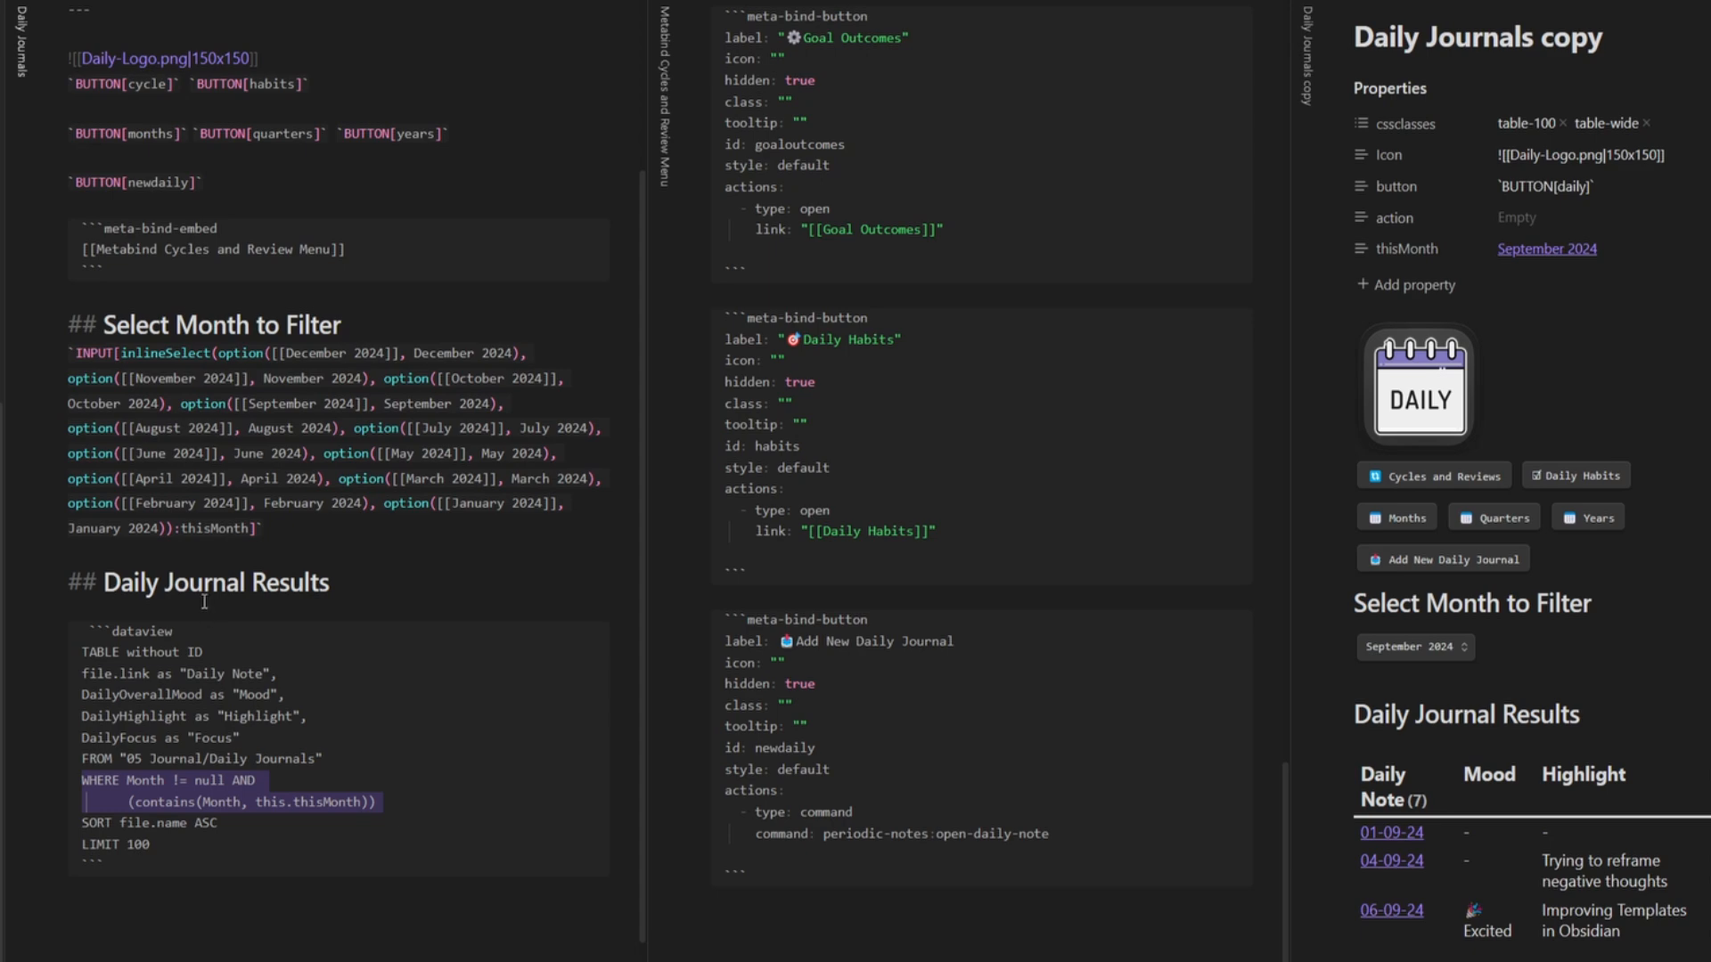
key("ctrl+e")
- Open the Weeks folder note from the 05 Journal reviews, with the Weeks copy note beside it
mouse_move(134, 560)
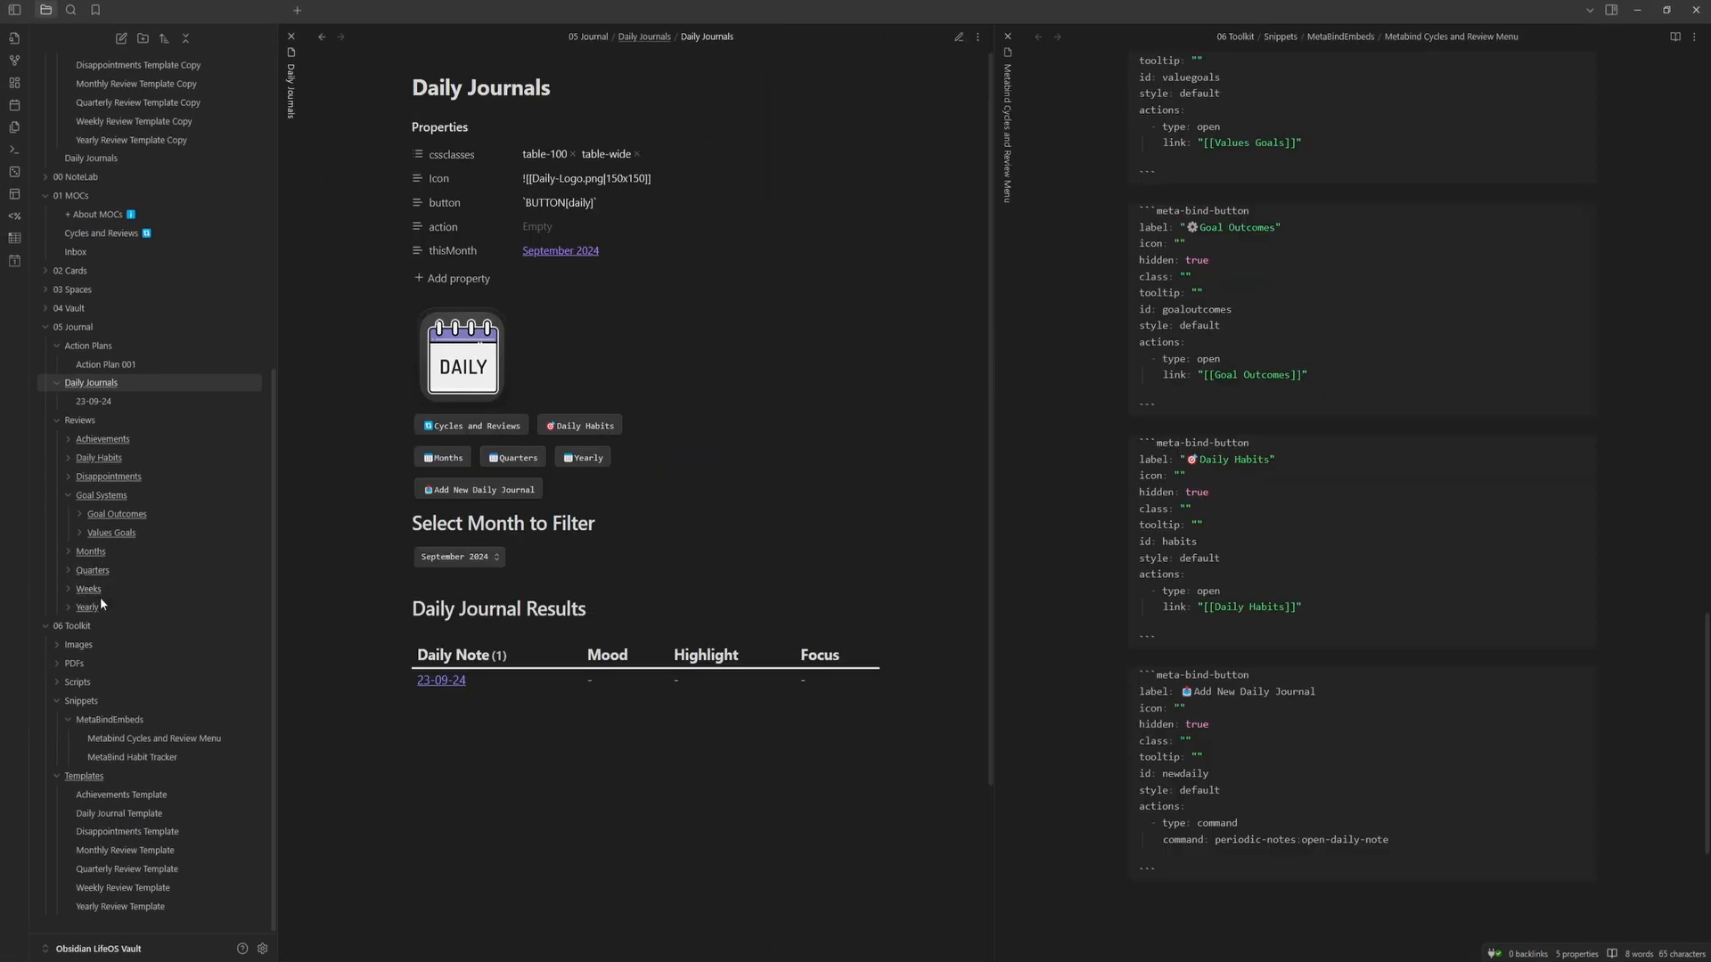
left_click(99, 588)
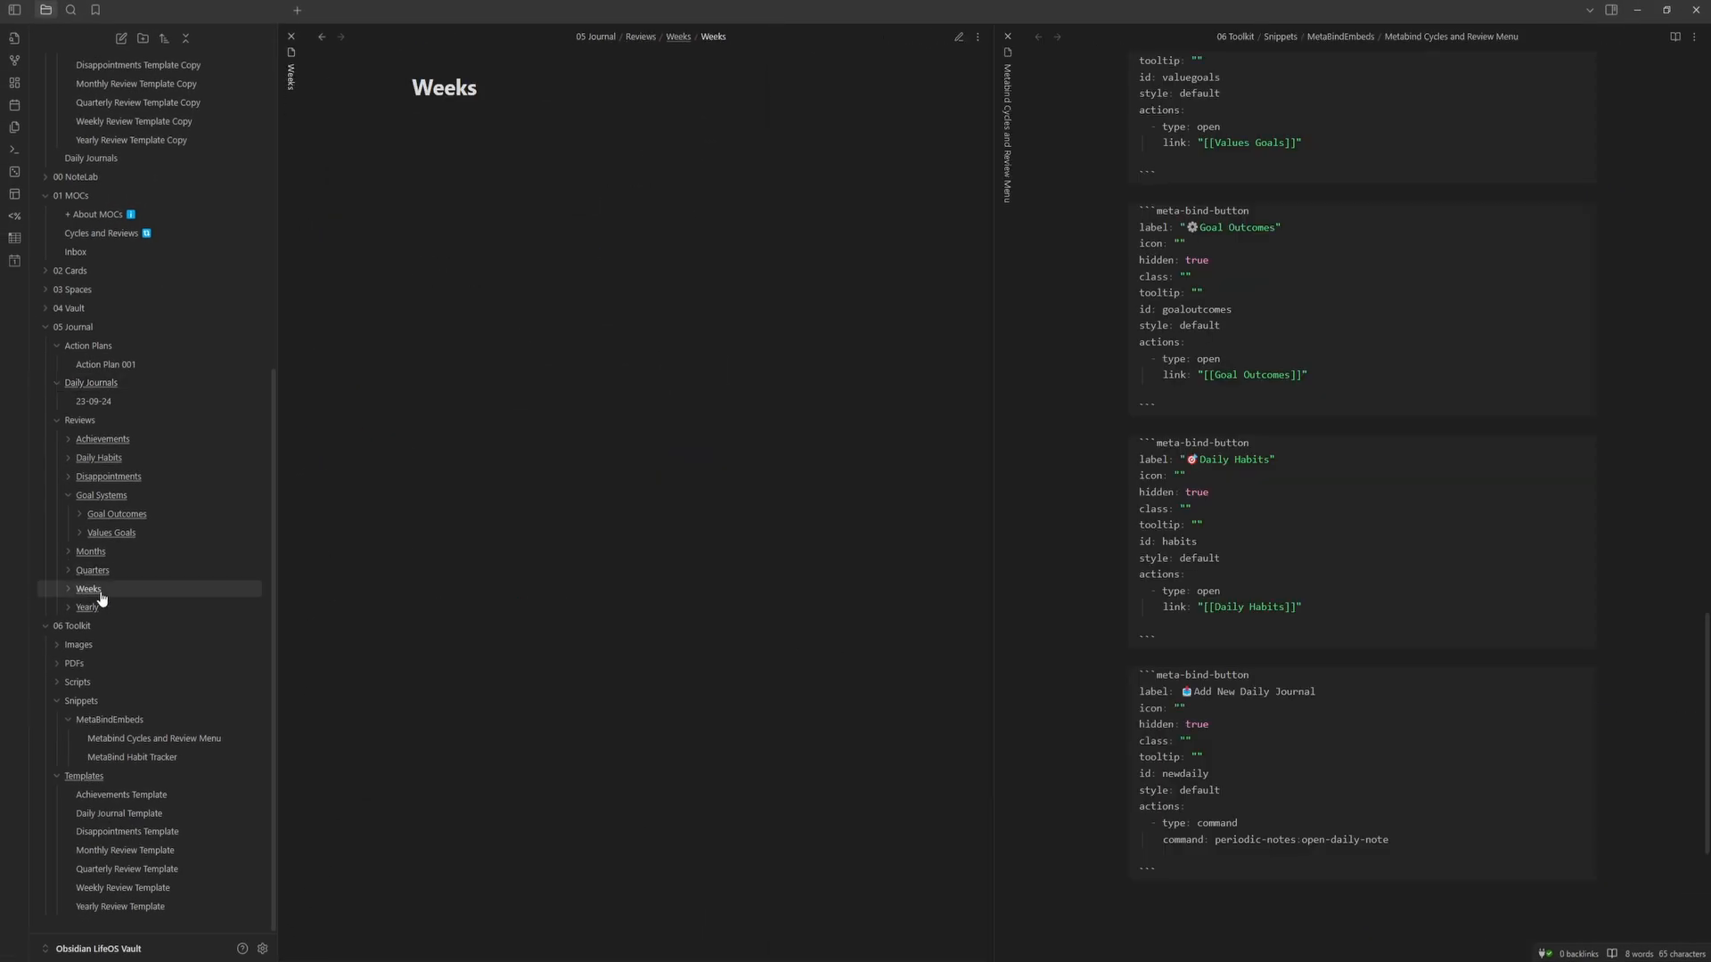
scroll(178, 339, "up", 6)
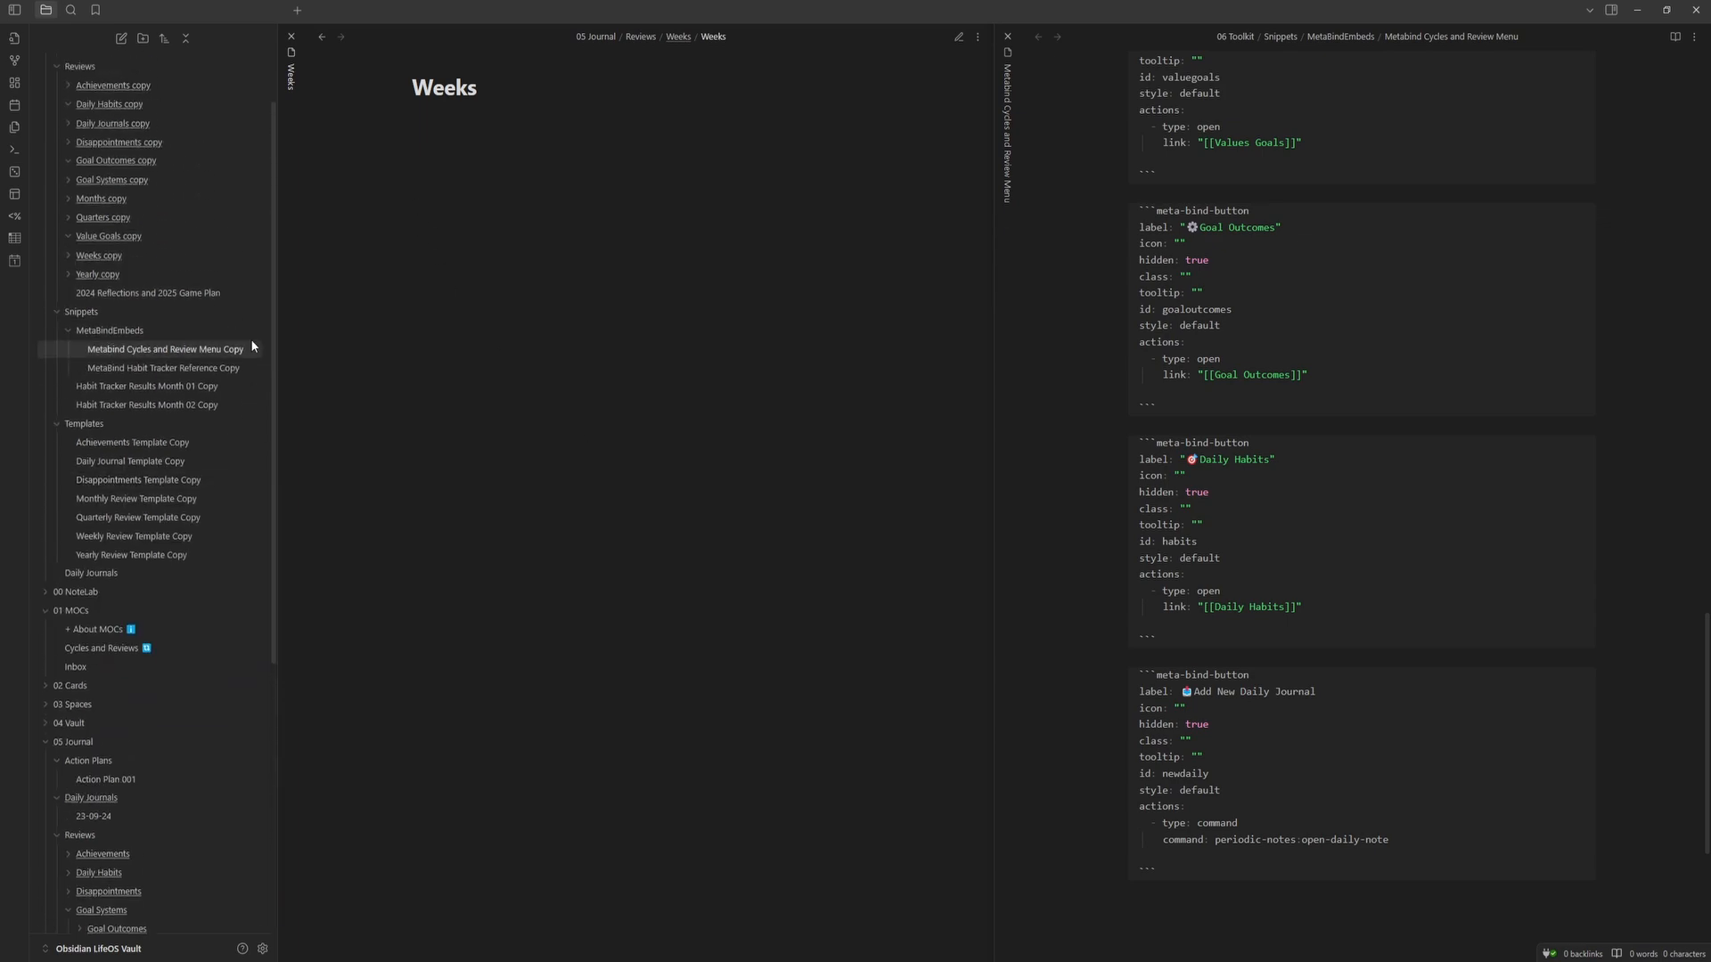
left_click(114, 335, "ctrl+alt")
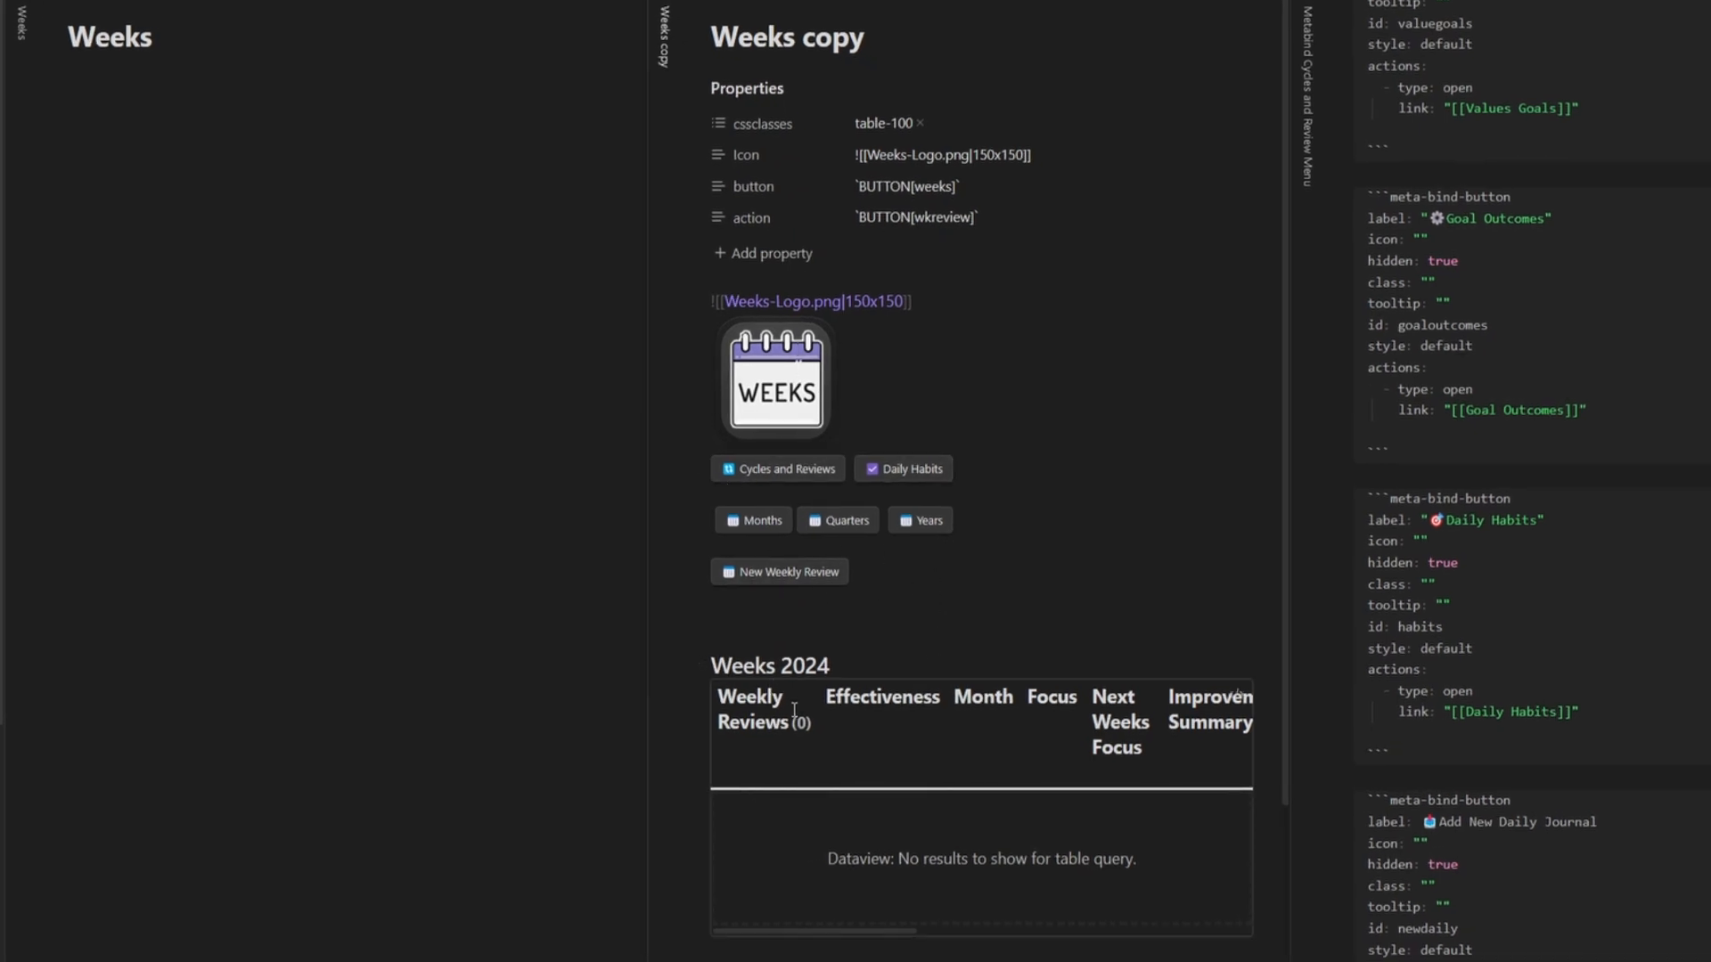
- Copy the entire source of Weeks copy into the Weeks note, with the embed pointing to [[Metabind Cycles and Review Menu]]
left_click_drag(818, 930, 867, 900)
left_click(1265, 14)
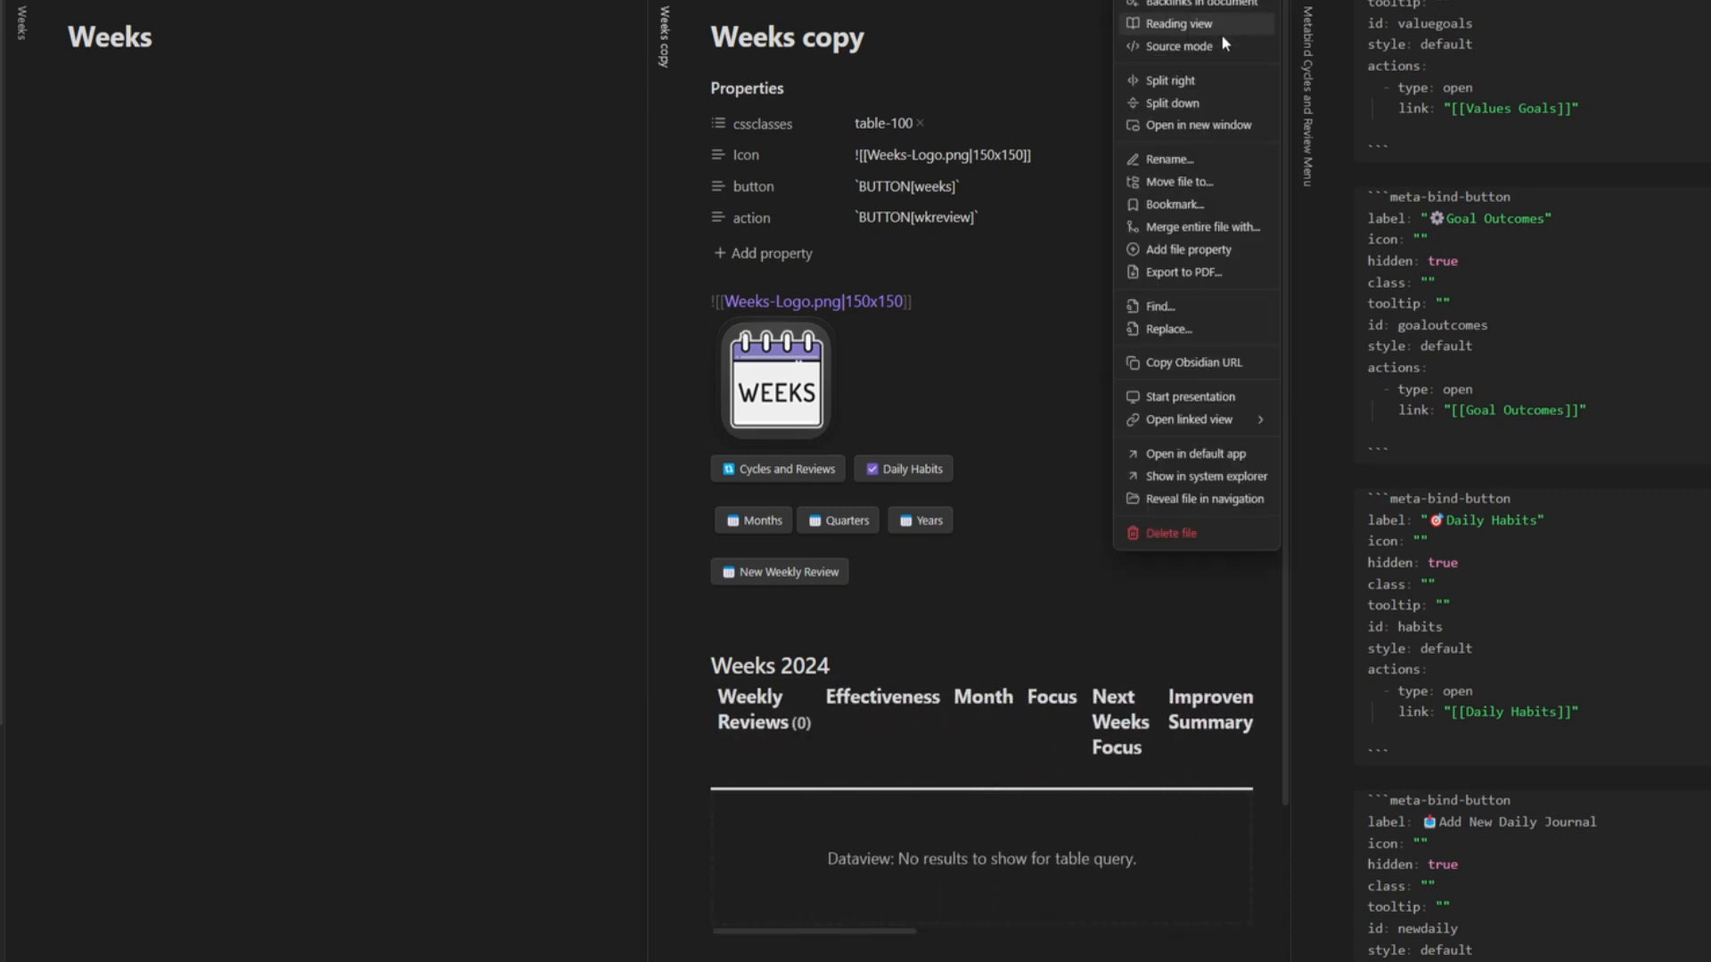
left_click(1214, 44)
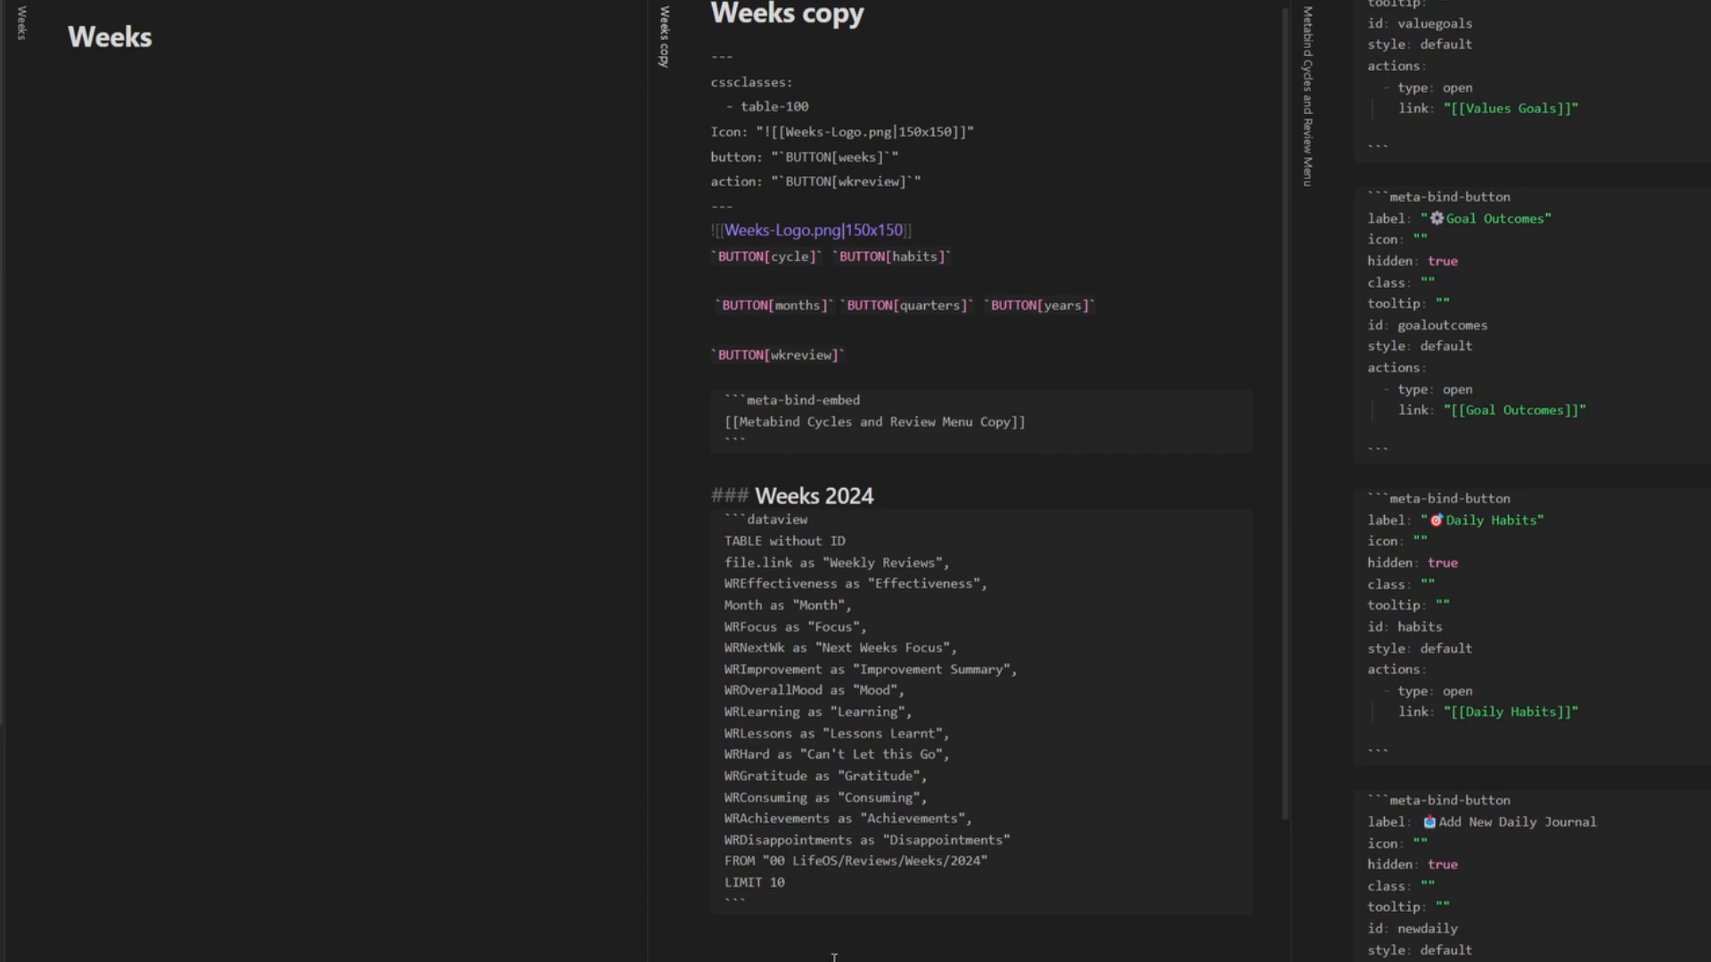
left_click_drag(839, 861, 770, 860)
left_click(808, 927)
key("ctrl+a")
key("ctrl+c")
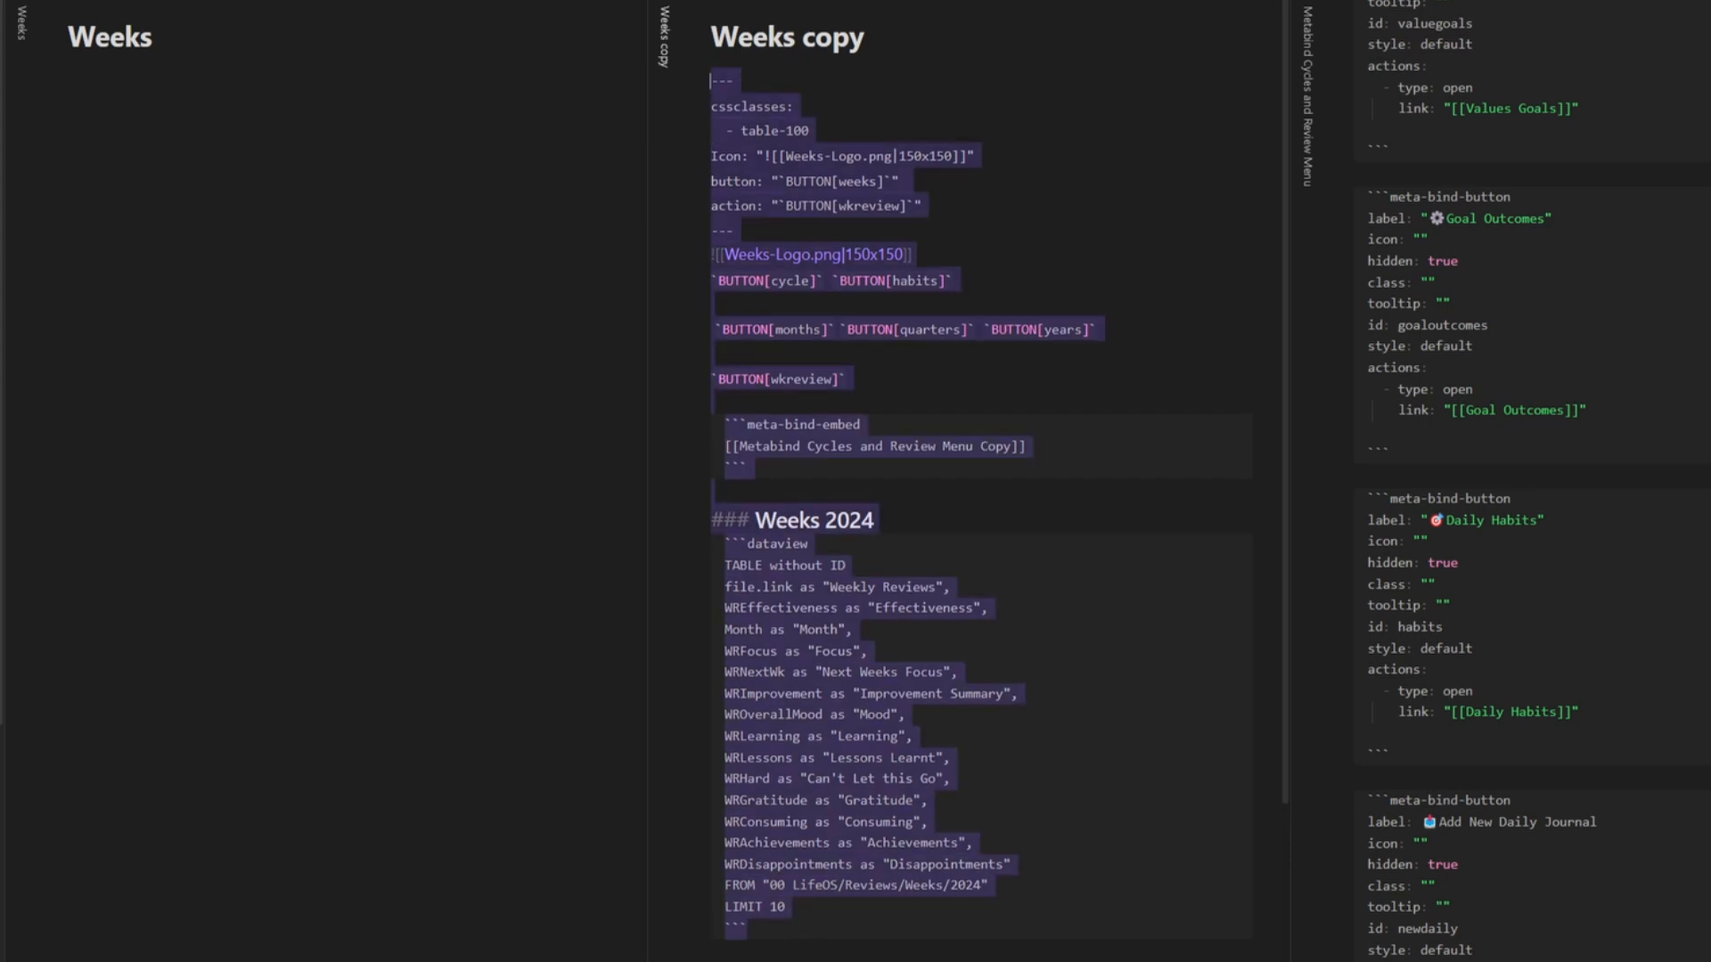
left_click(297, 123)
key("ctrl+v")
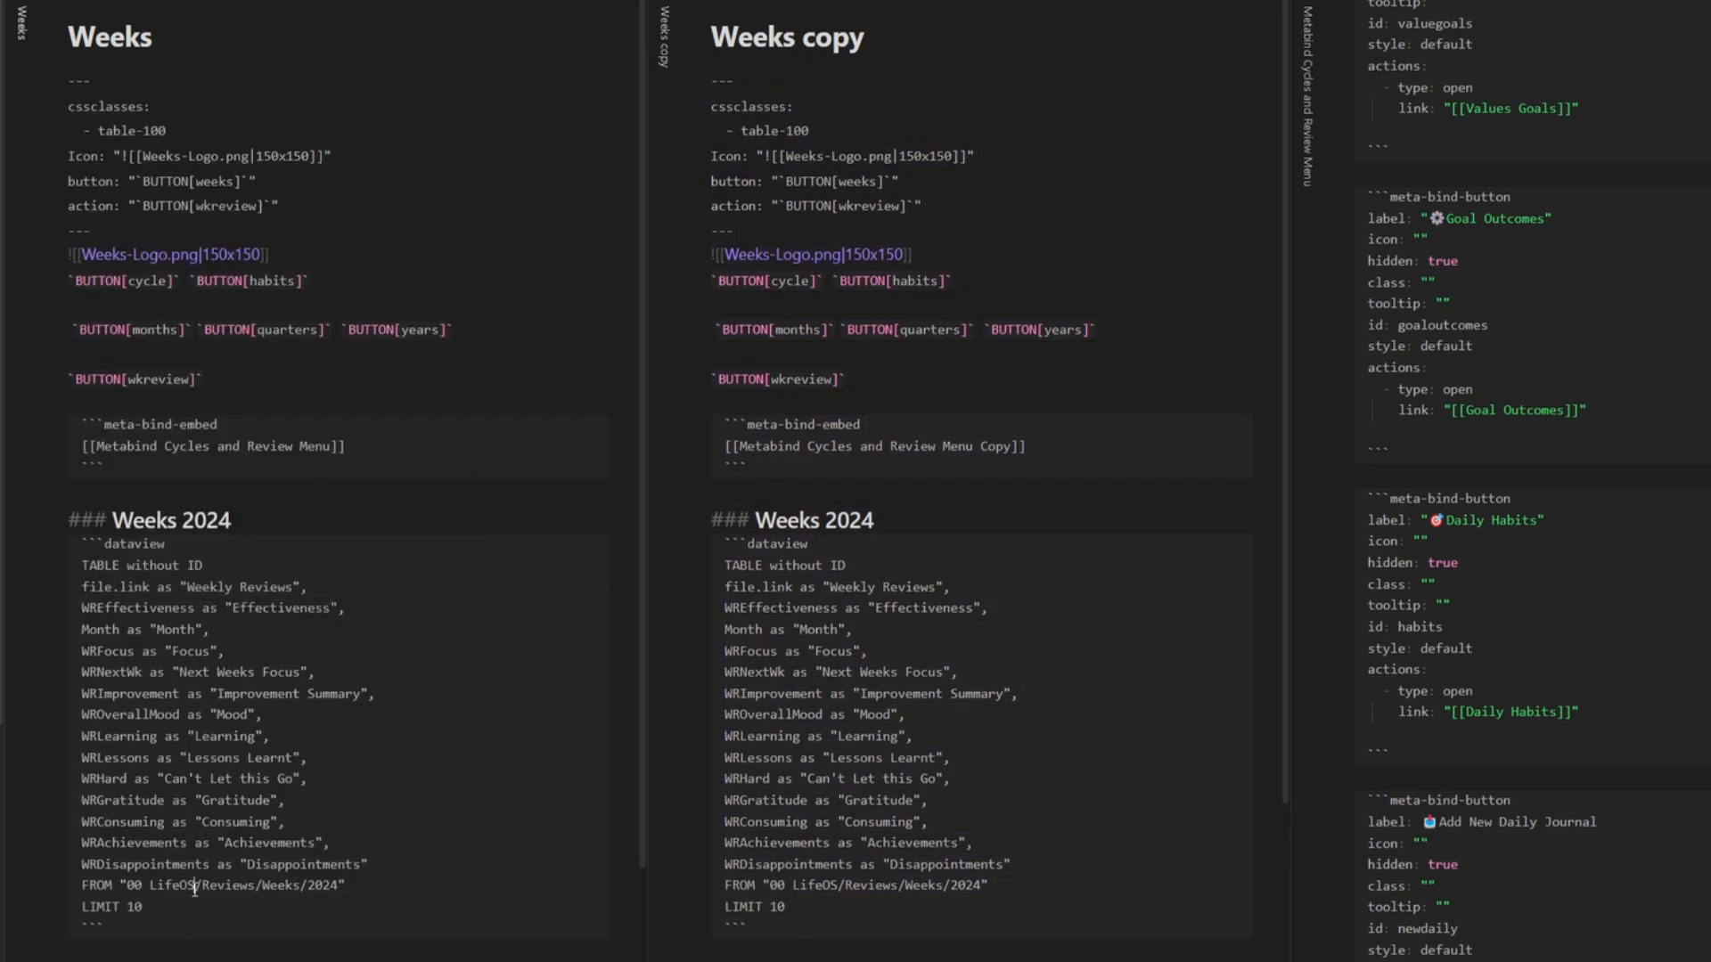
- Set the Weeks Dataview source to "05 Journal/Reviews/Weeks/2024" and show both Weeks notes in reading view
left_click_drag(194, 888, 134, 888)
type("5 Journal")
left_click(404, 938)
key("ctrl+e")
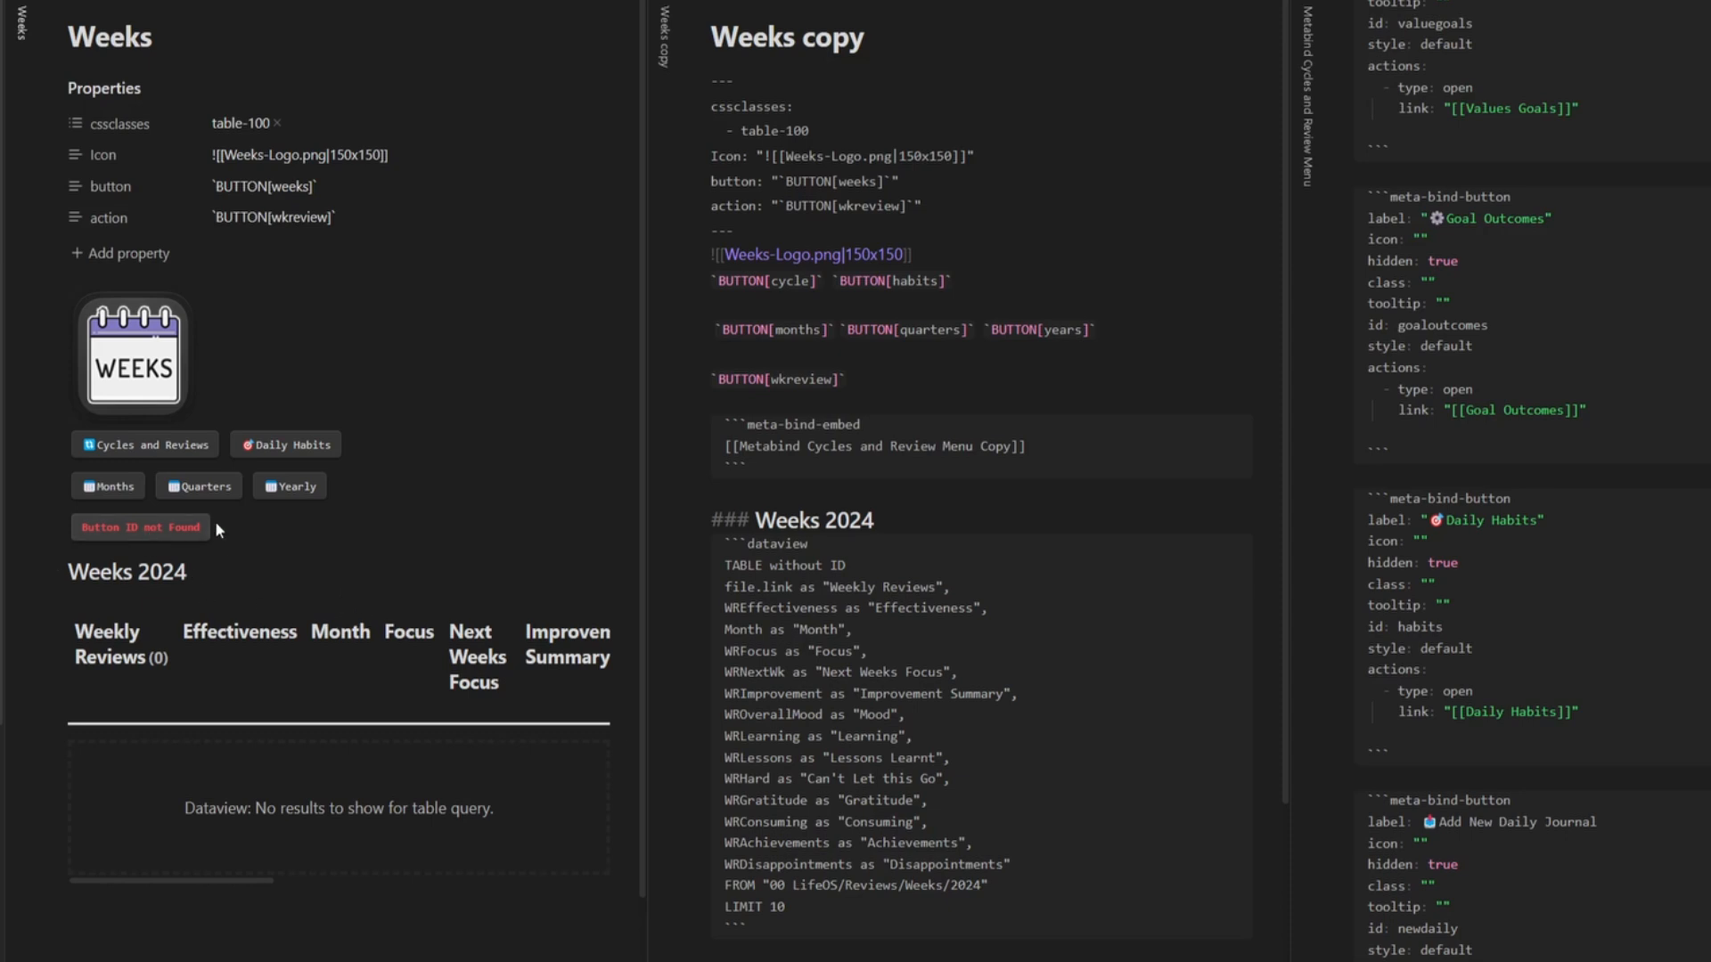
left_click(1221, 1)
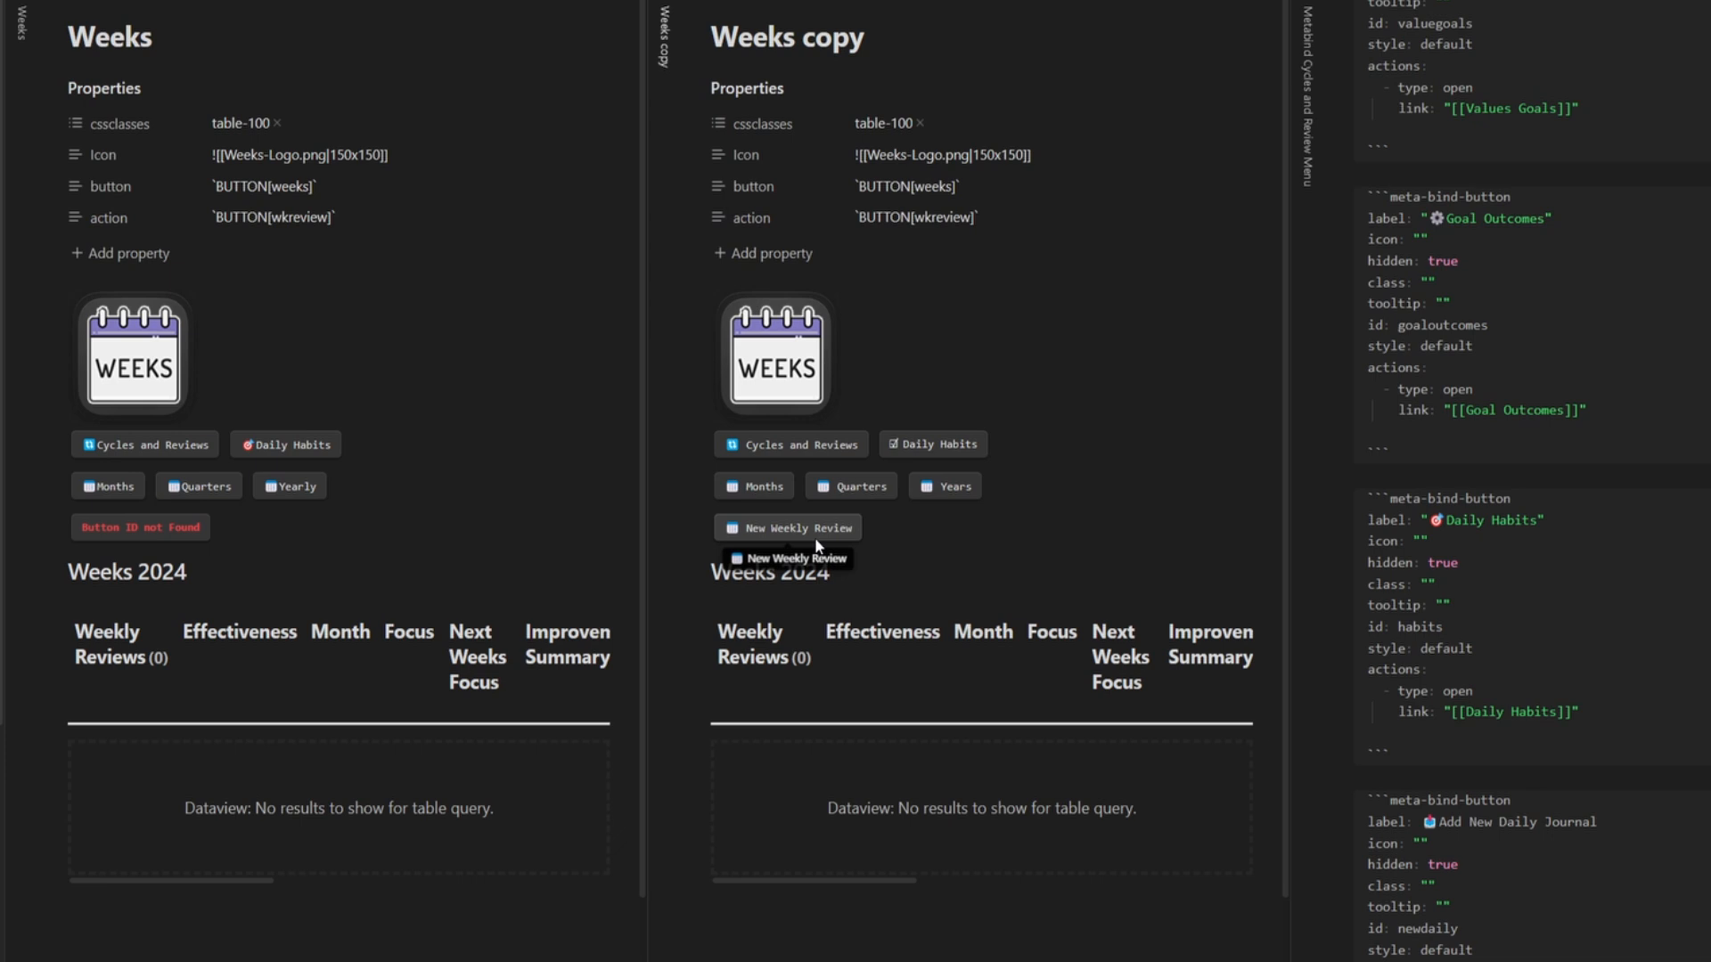
- Show the source of the Weeks note and pick up the button ID wkreview from its last inline button
scroll(1484, 823, "down", 4)
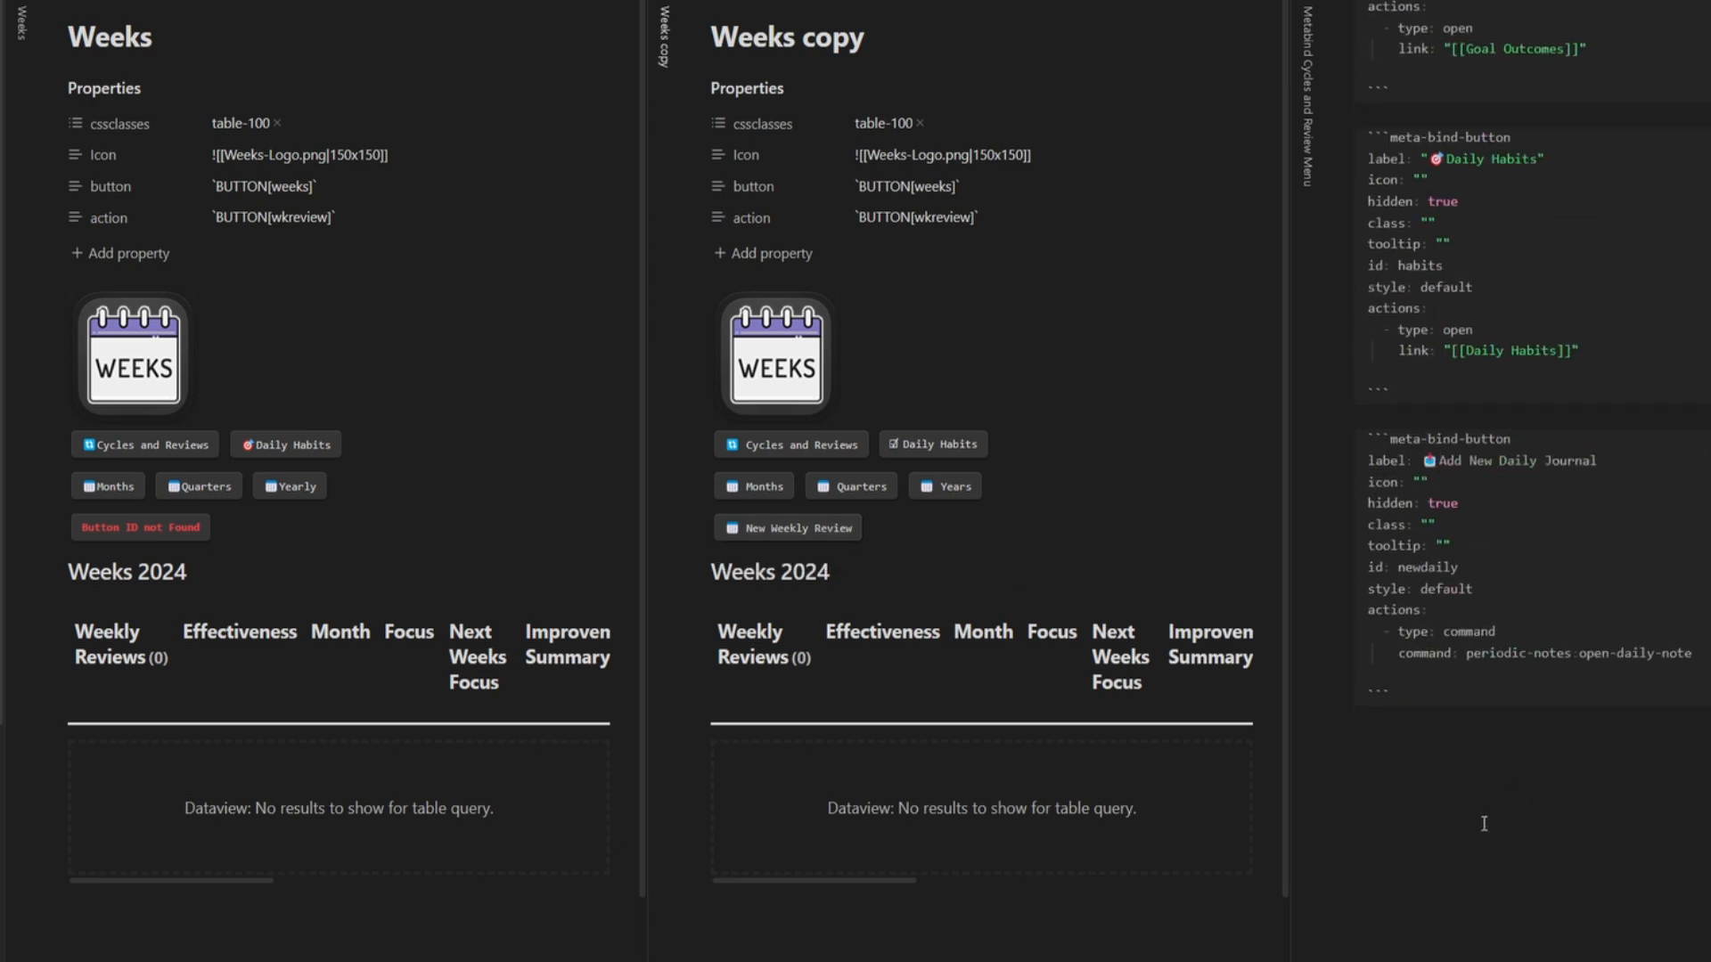
left_click(1434, 701)
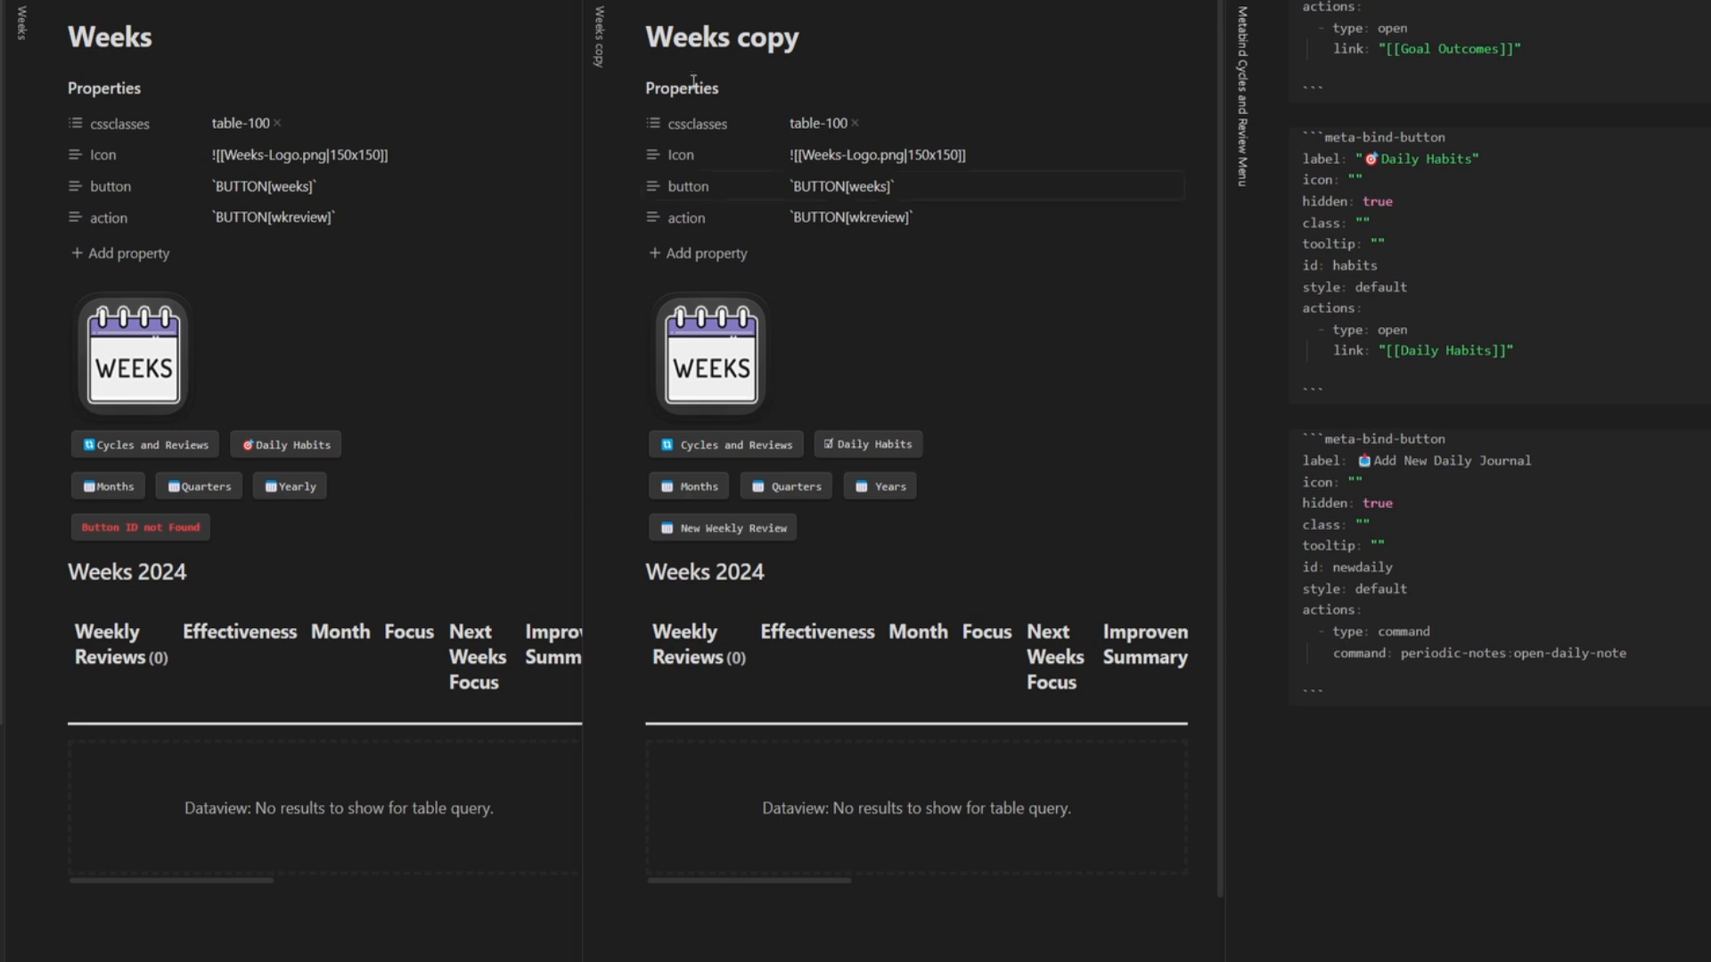
left_click(470, 49)
key("ctrl+e")
double_click(153, 379)
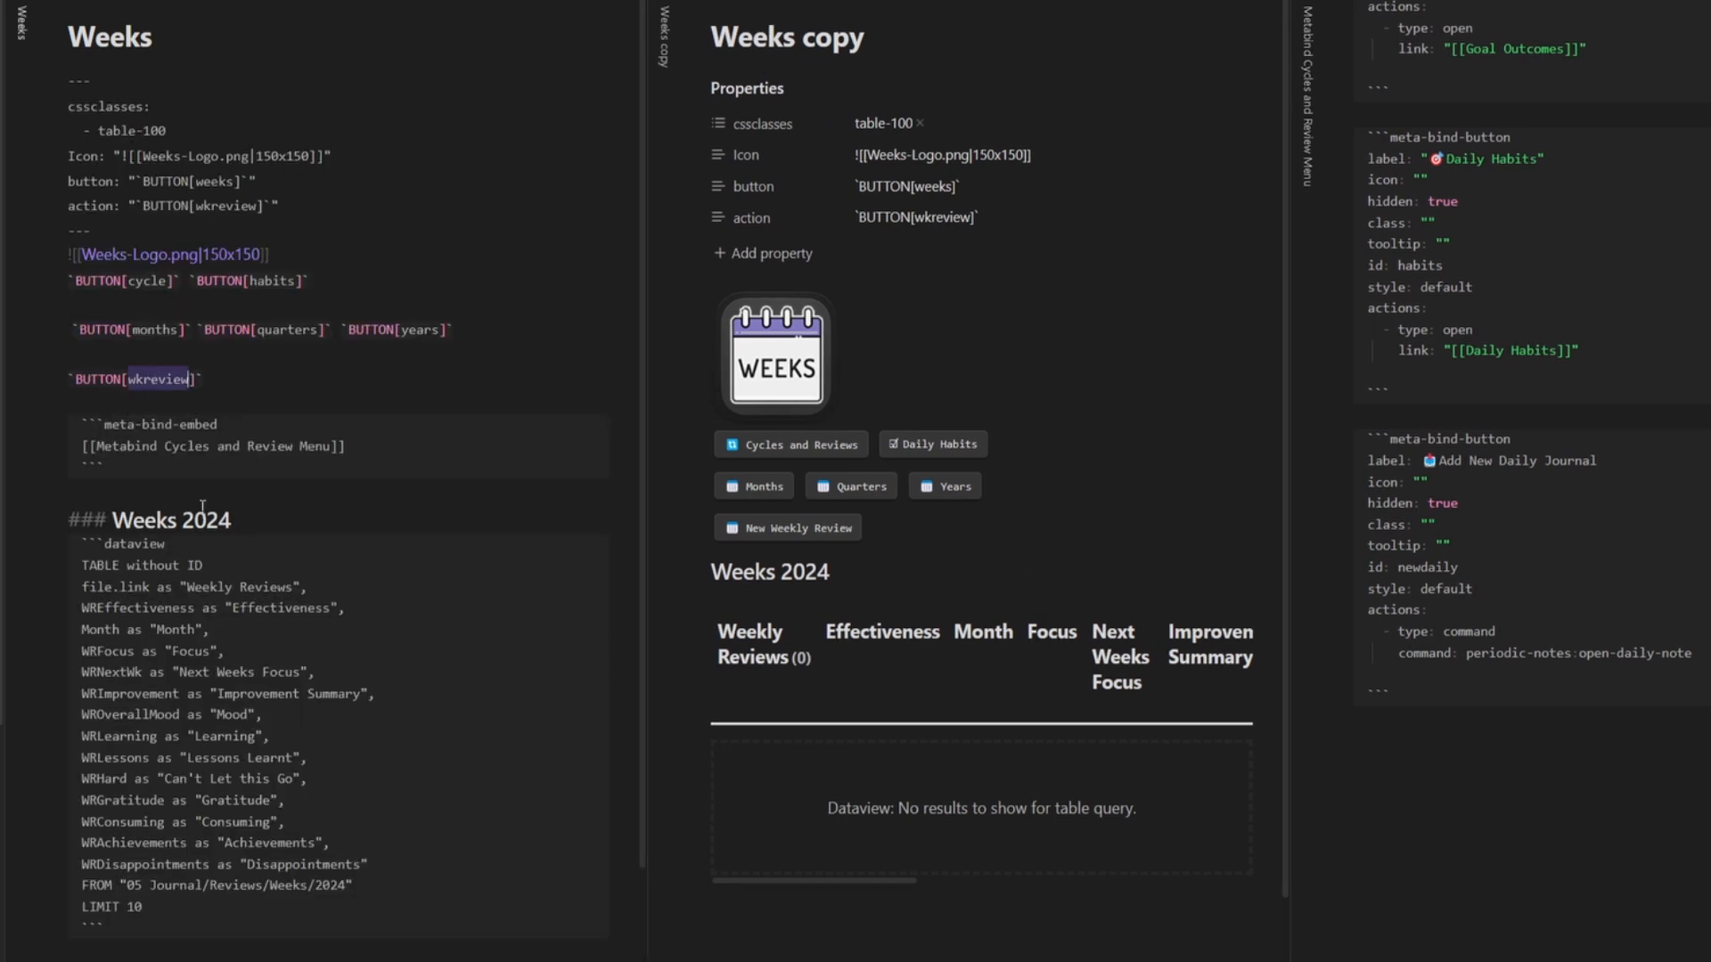
- Start a Meta Bind button below the Add New Daily Journal block, labelled "Add New Weekly Review", with ID wkreview and hidden turned on
left_click(1354, 846)
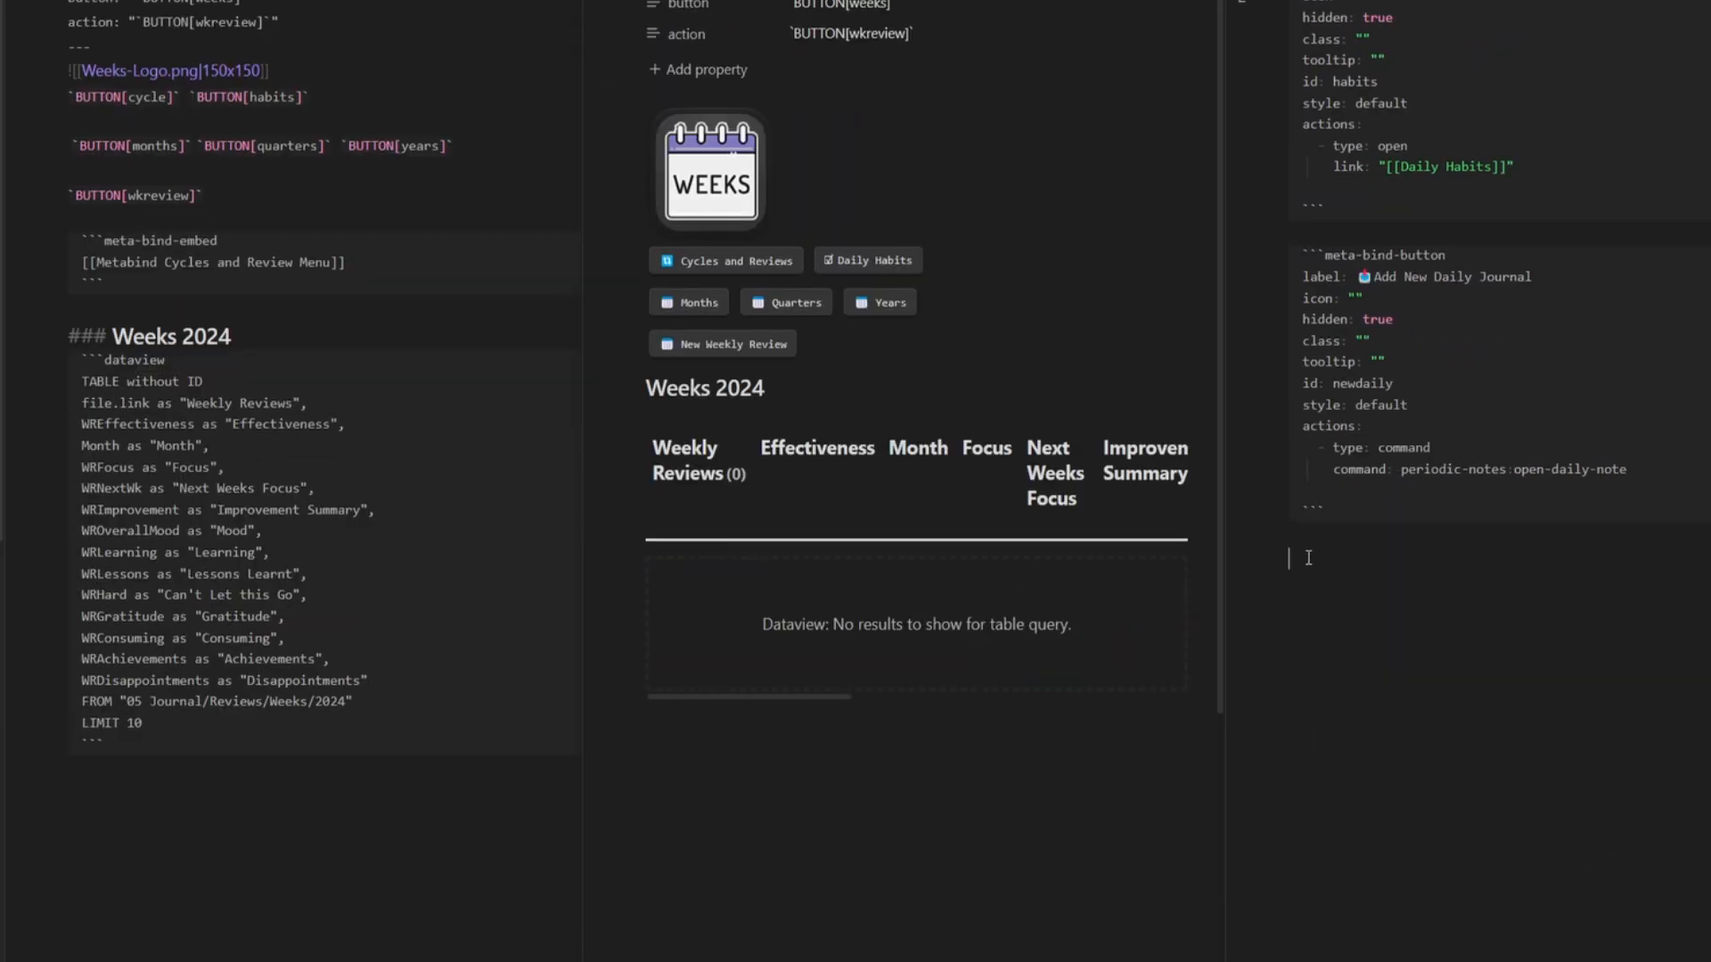
right_click(1308, 558)
mouse_move(1395, 854)
left_click(1513, 917)
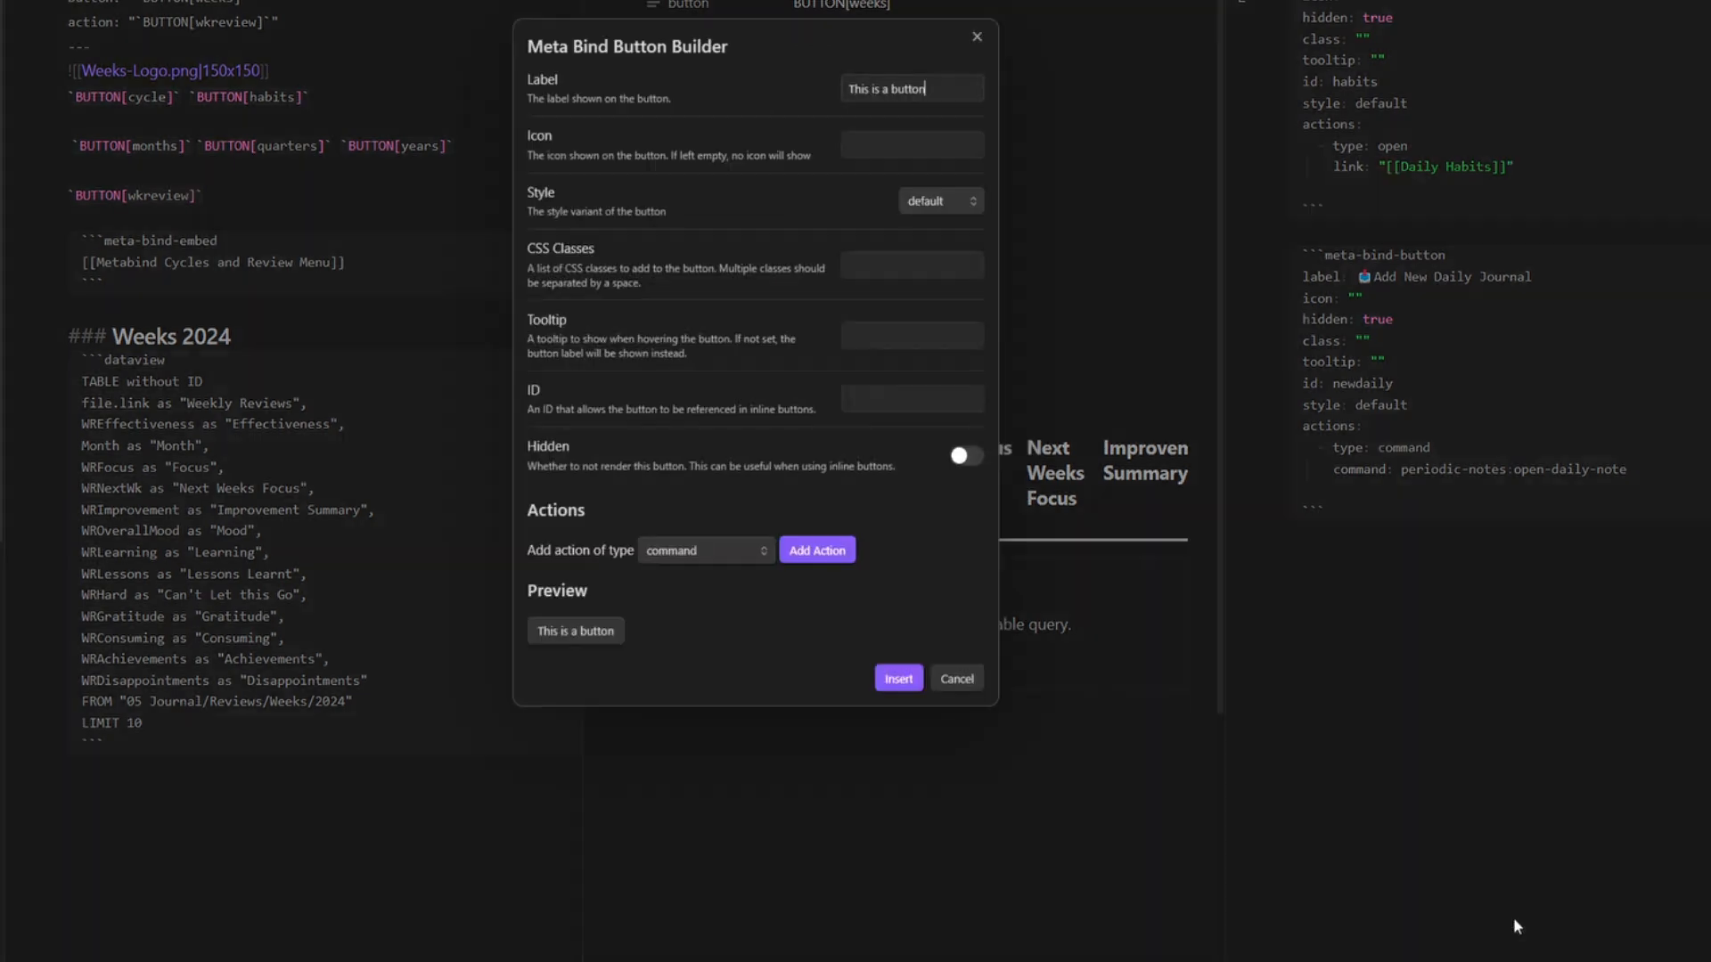
key("ctrl+a")
type("Add New Weekly Review")
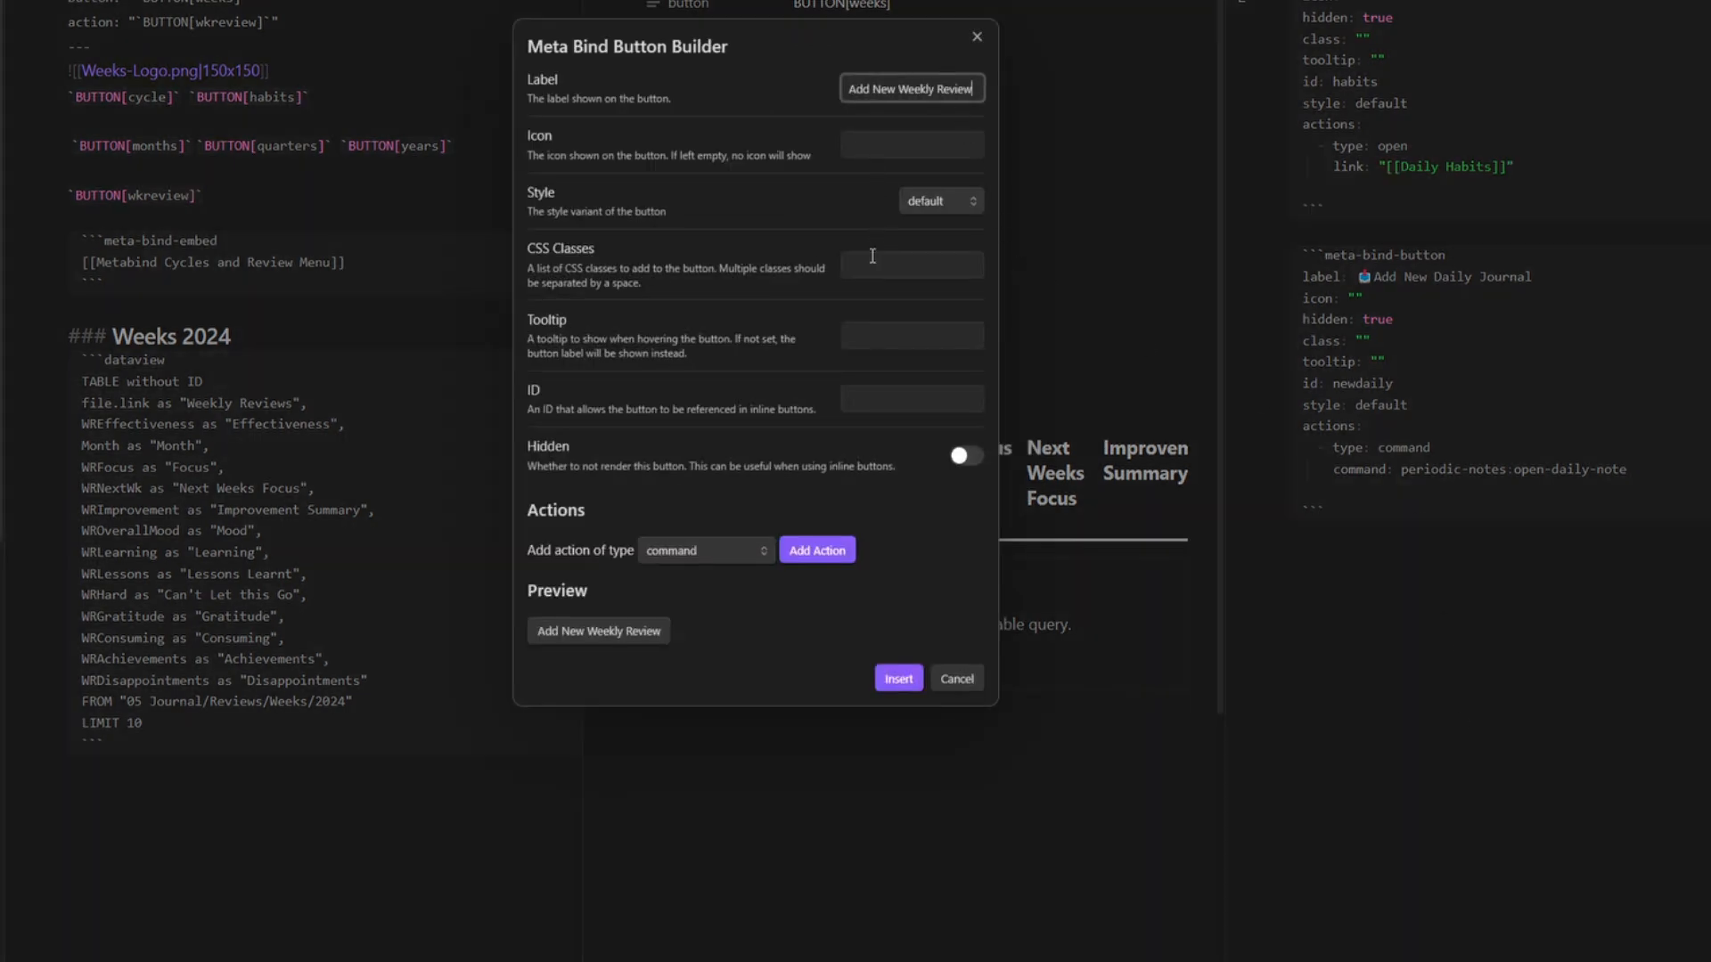
left_click(845, 388)
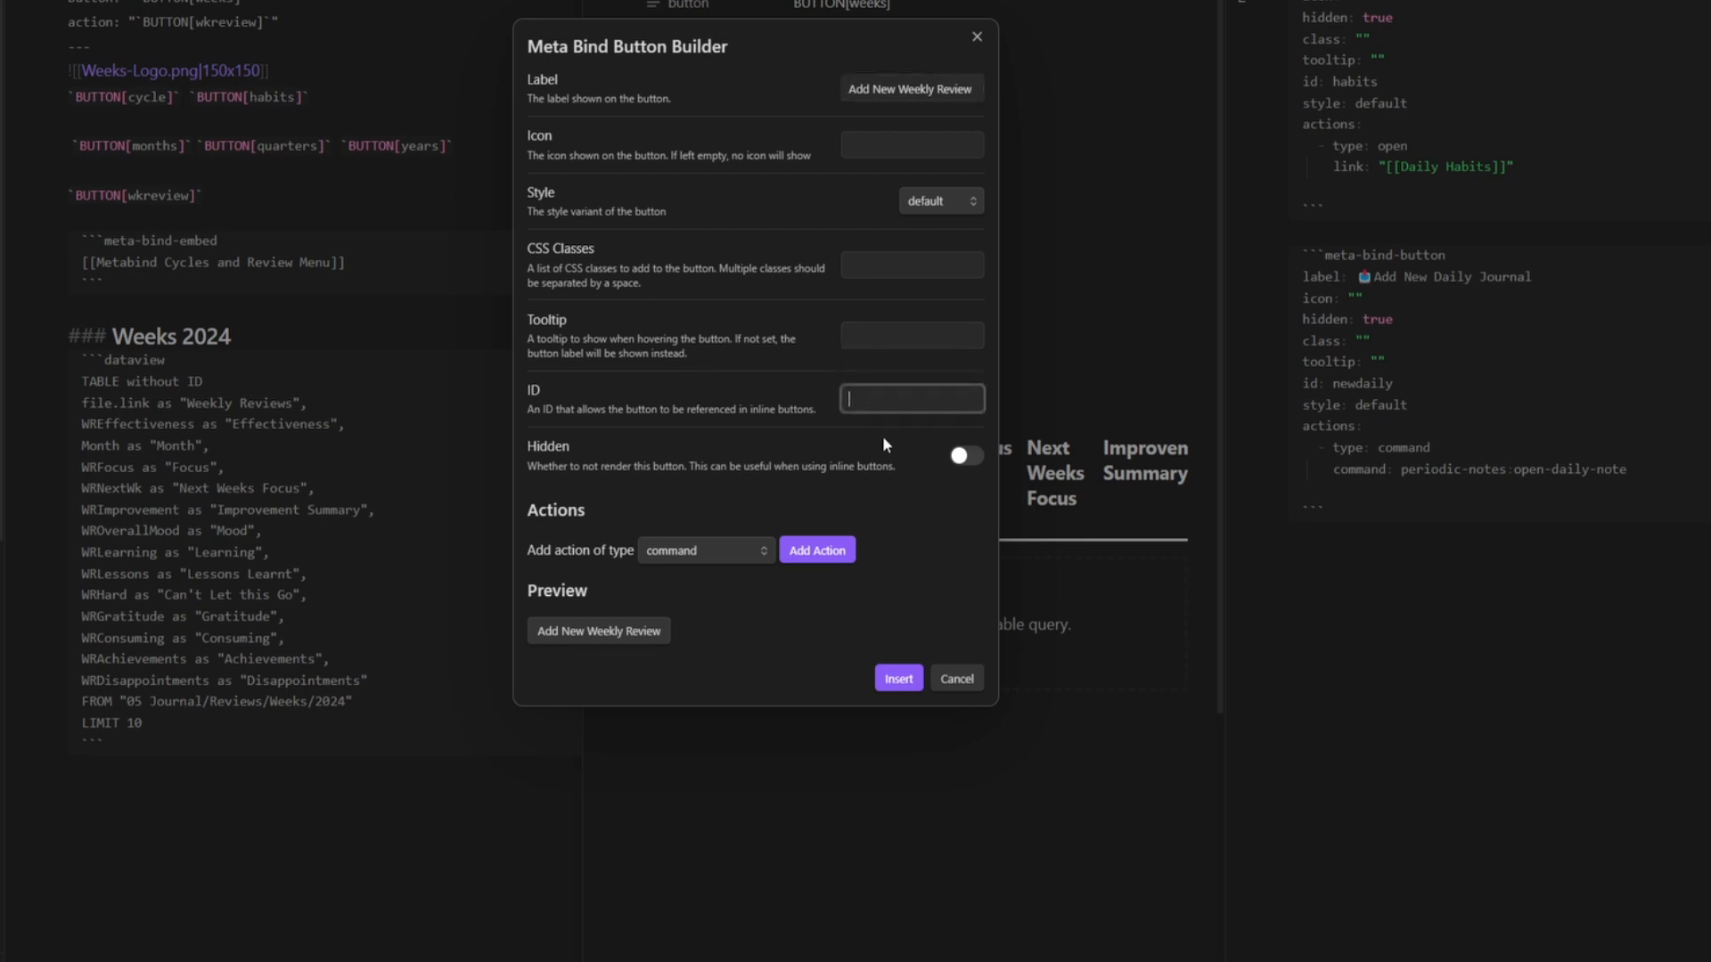
left_click(965, 455)
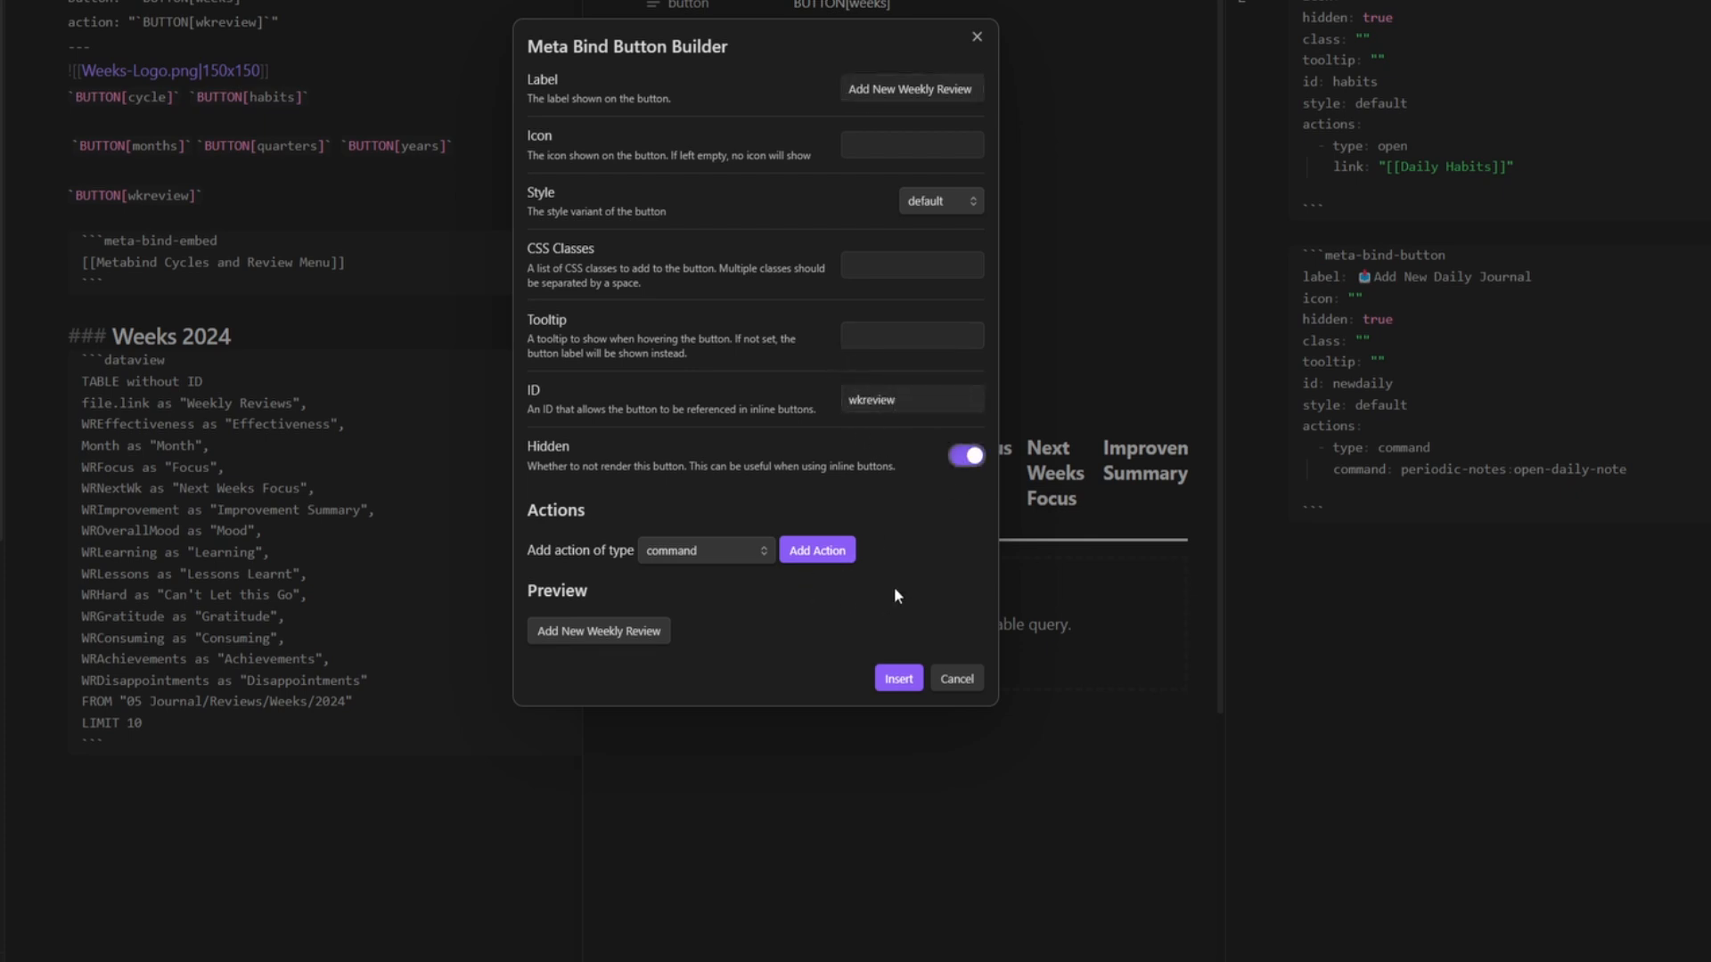
- Add a command action to the weekly review button that runs periodic-notes:open-weekly-note
left_click(840, 556)
left_click(1008, 656)
type("period")
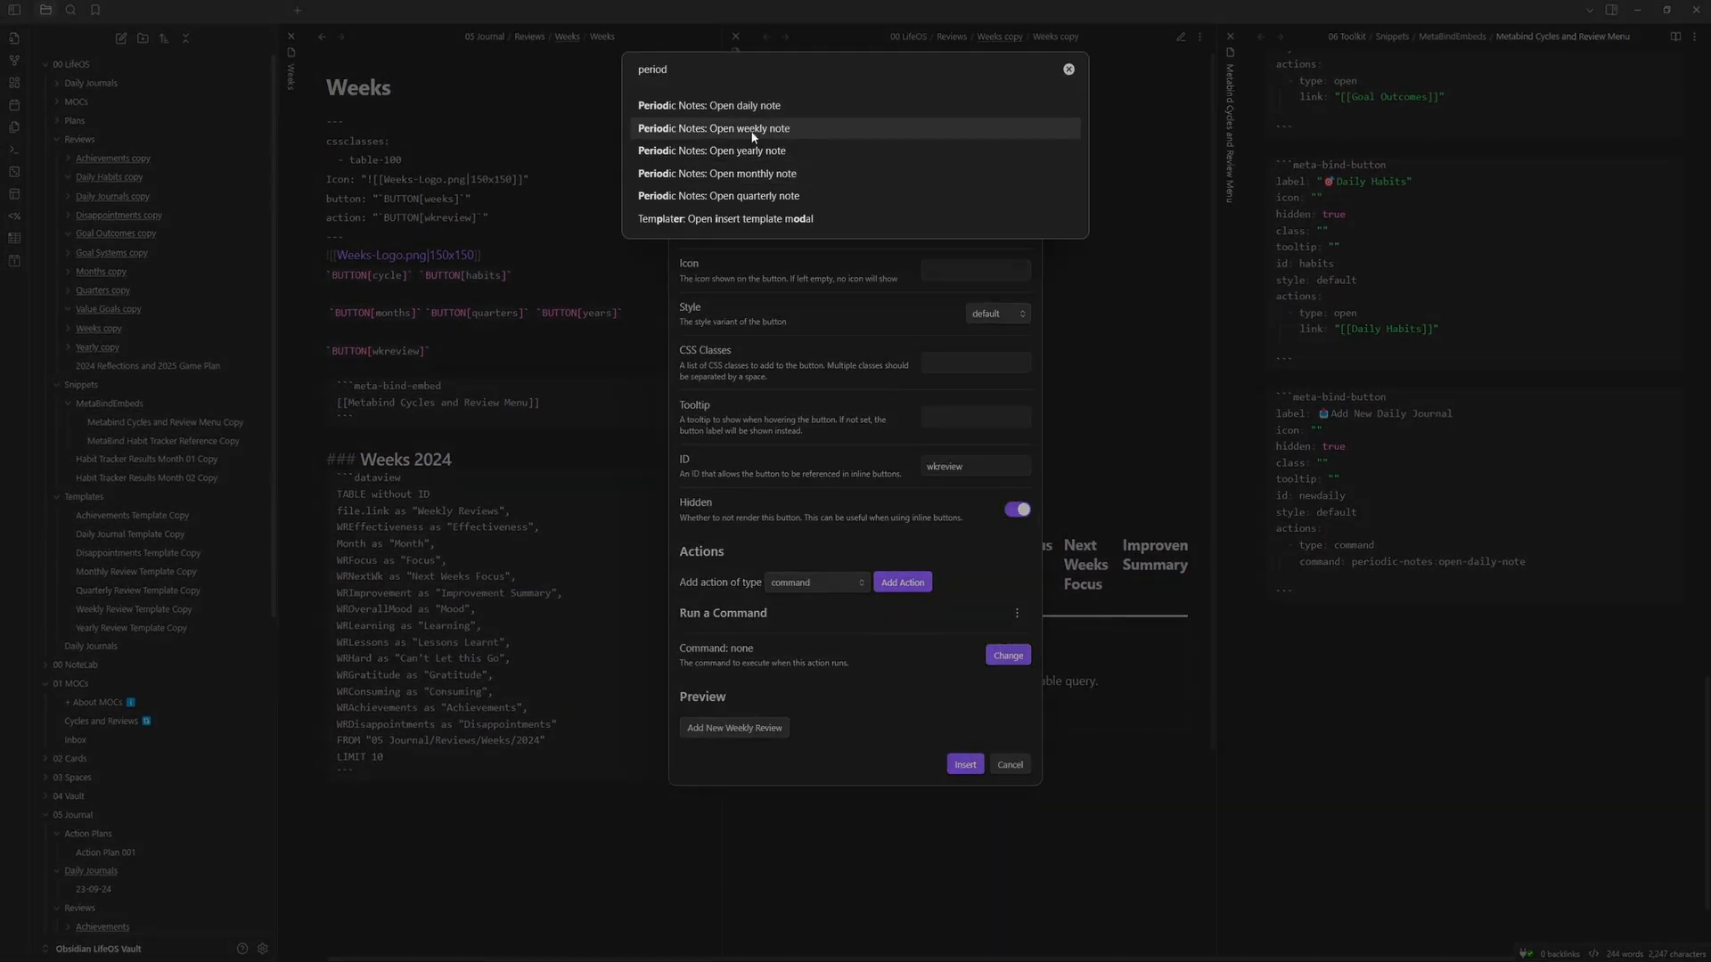
left_click(754, 131)
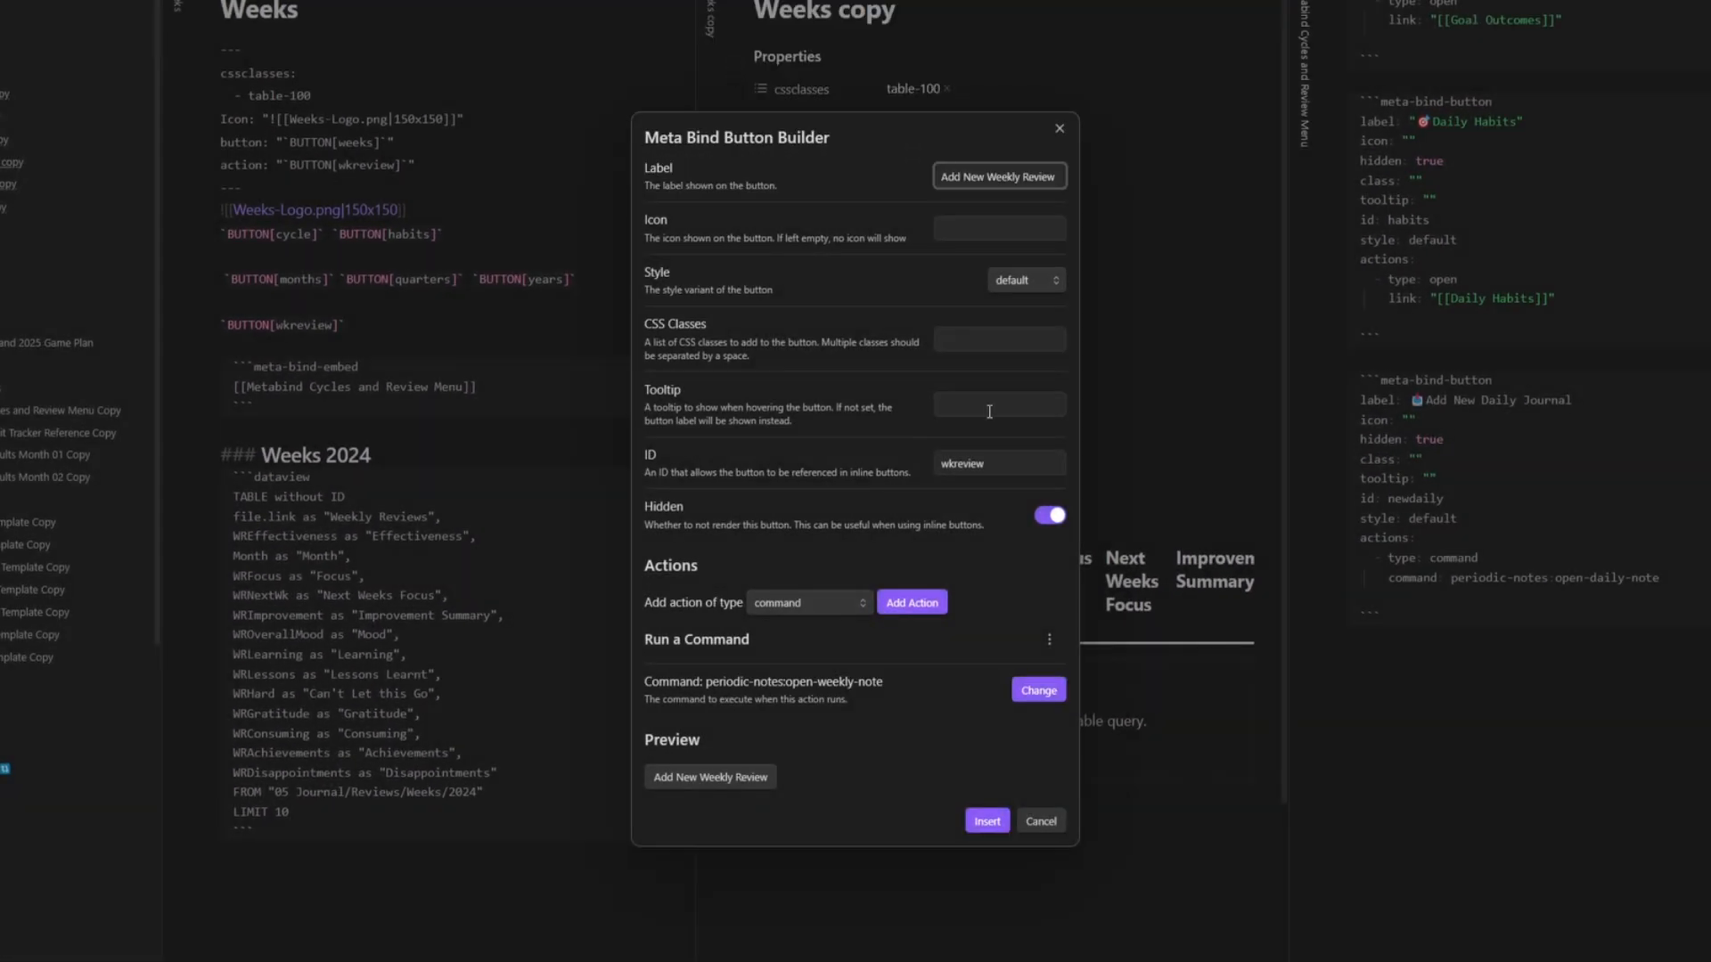
- Put the inbox tray emoji in front of the "Add New Weekly Review" label and insert the button block
key("super+period")
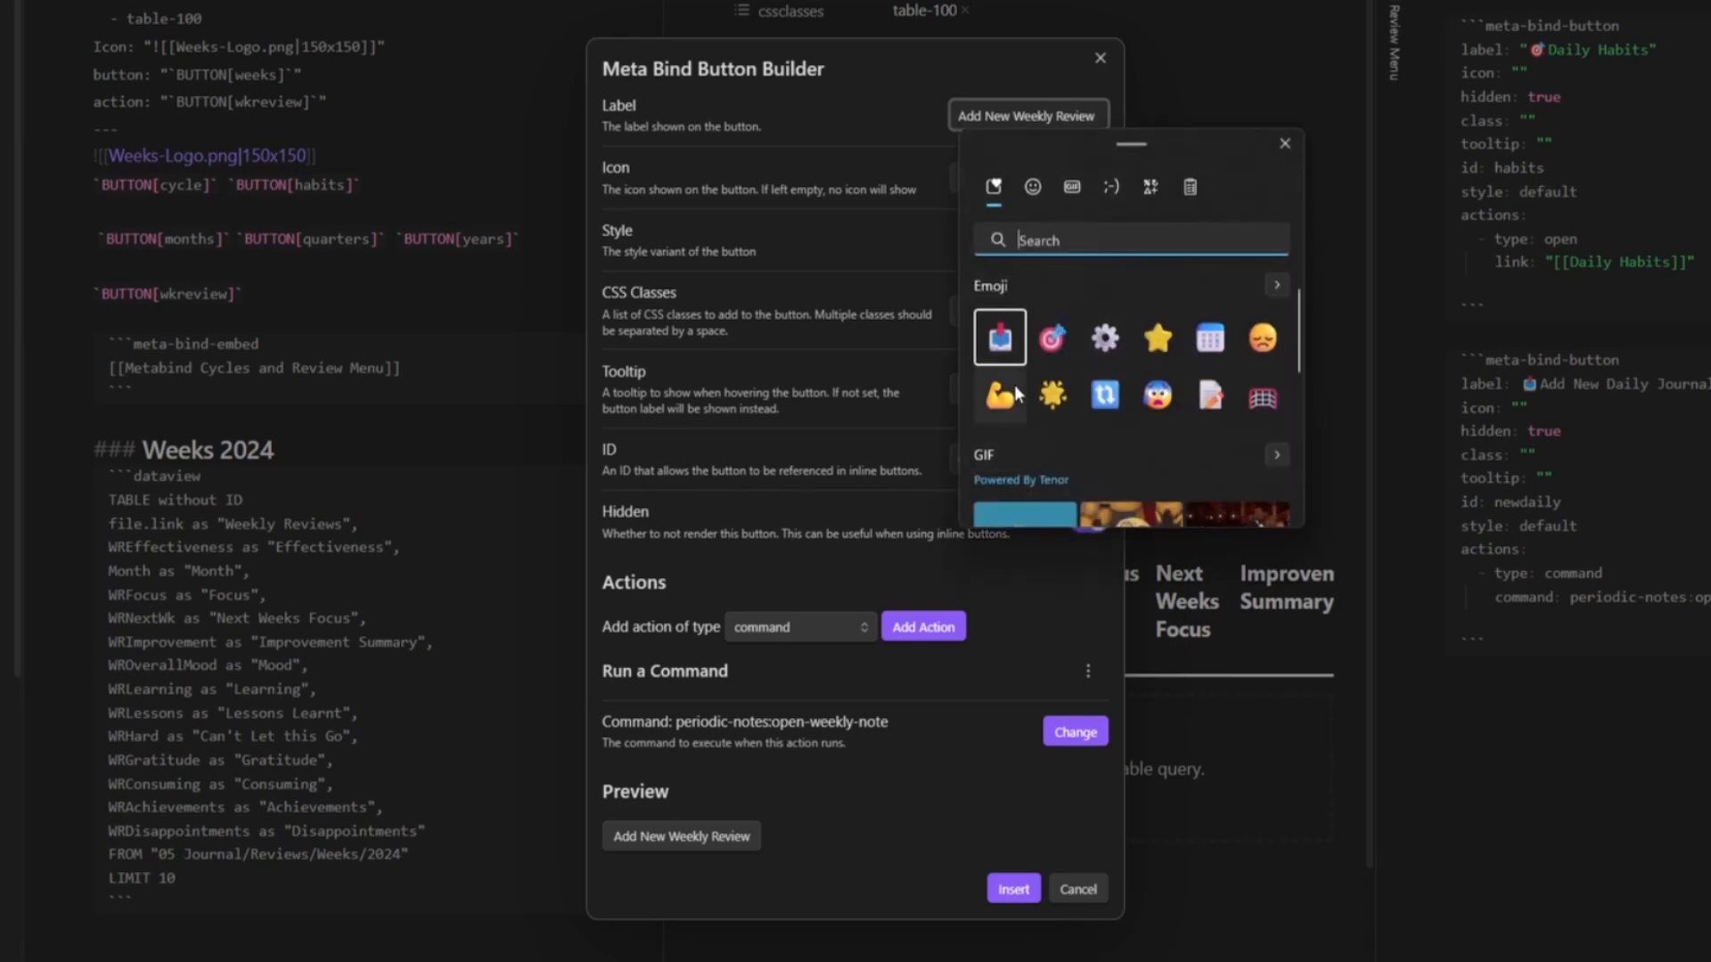
left_click(1009, 346)
left_click(1284, 144)
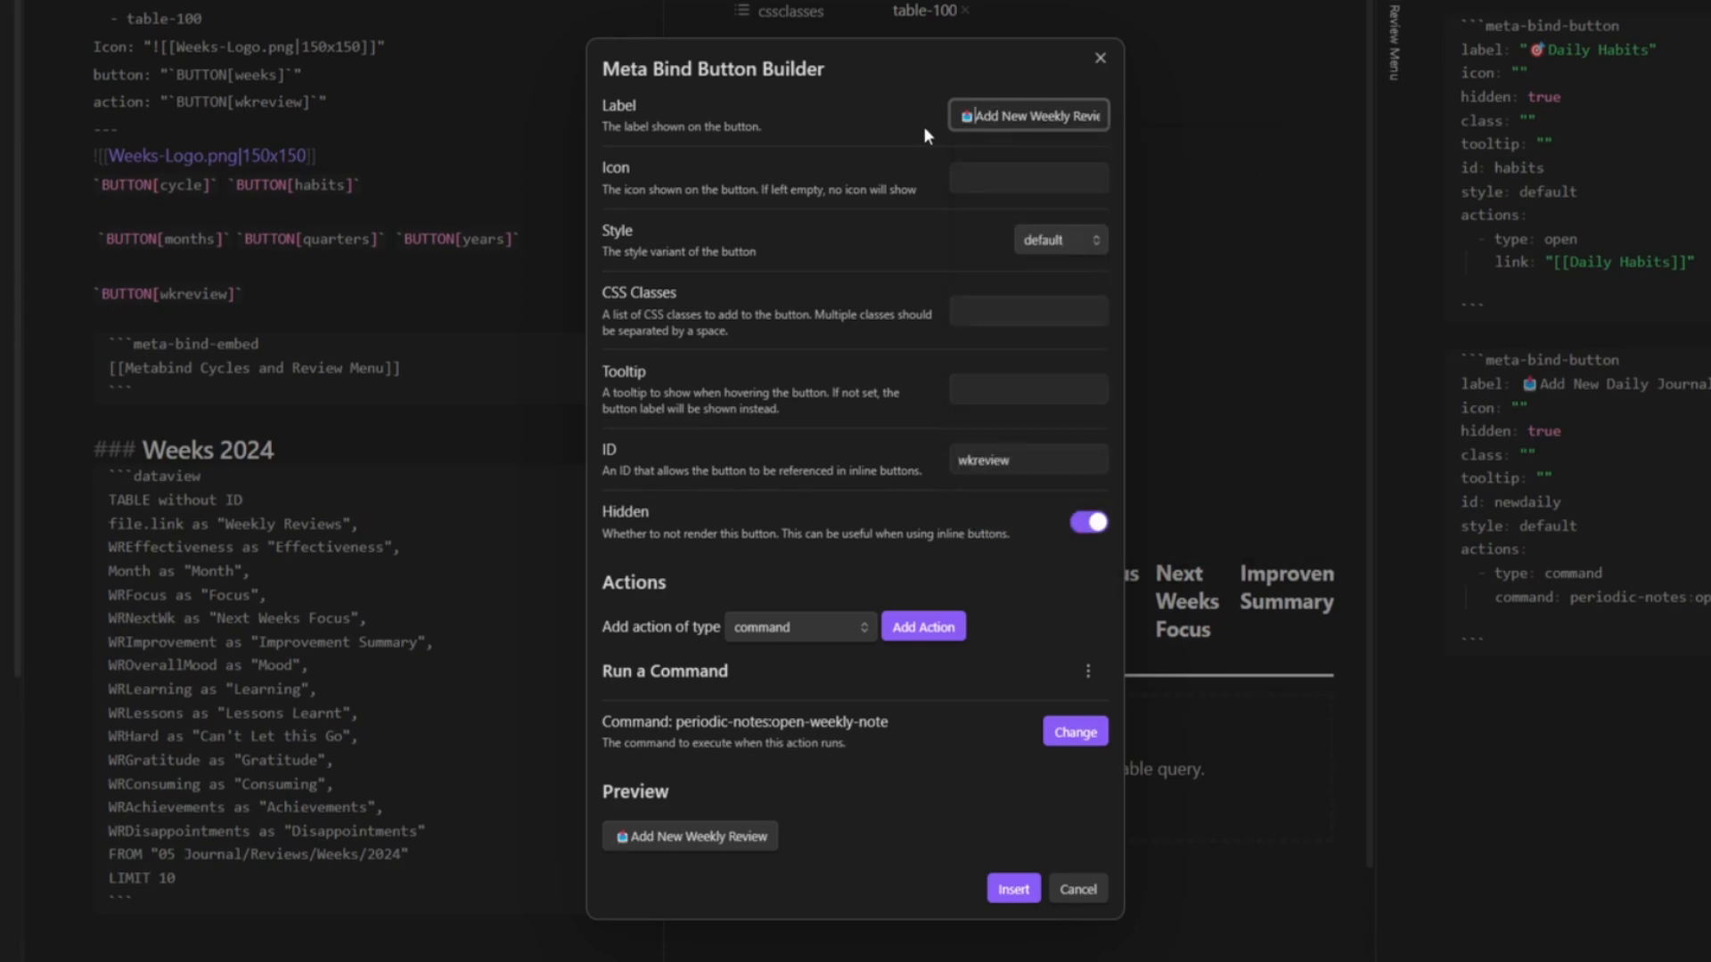
left_click(1013, 889)
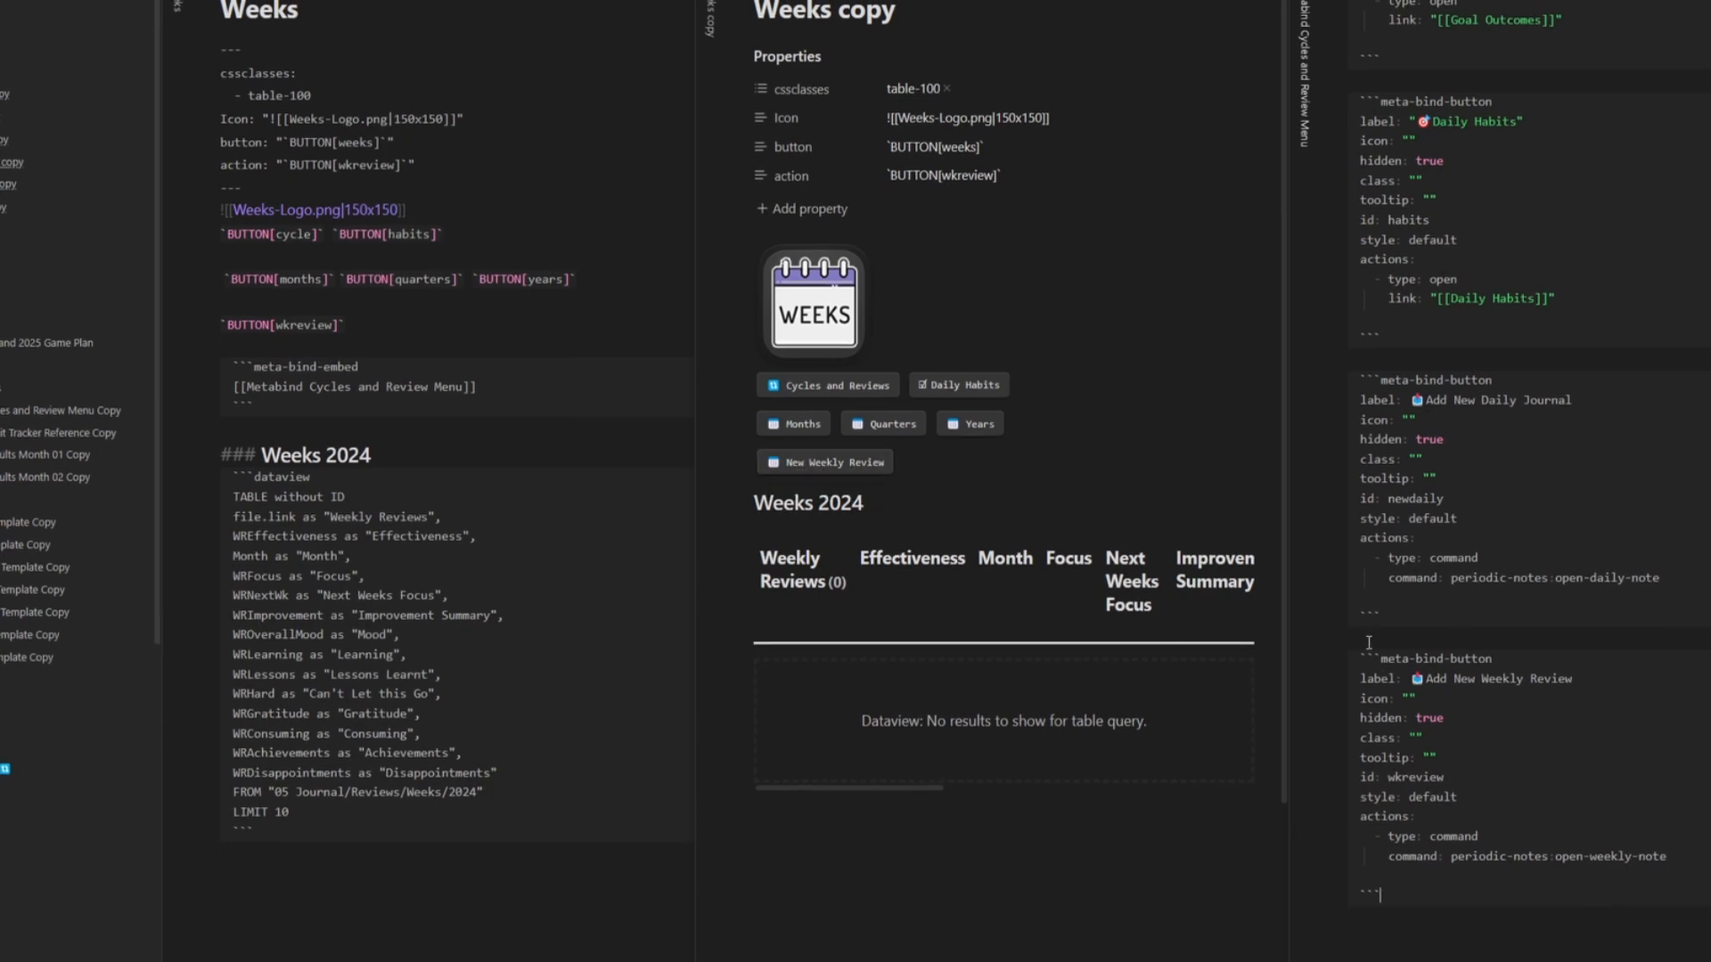
- Show the Weeks note in reading view and reload it to check the Add New Weekly Review button
double_click(1437, 401)
double_click(1436, 678)
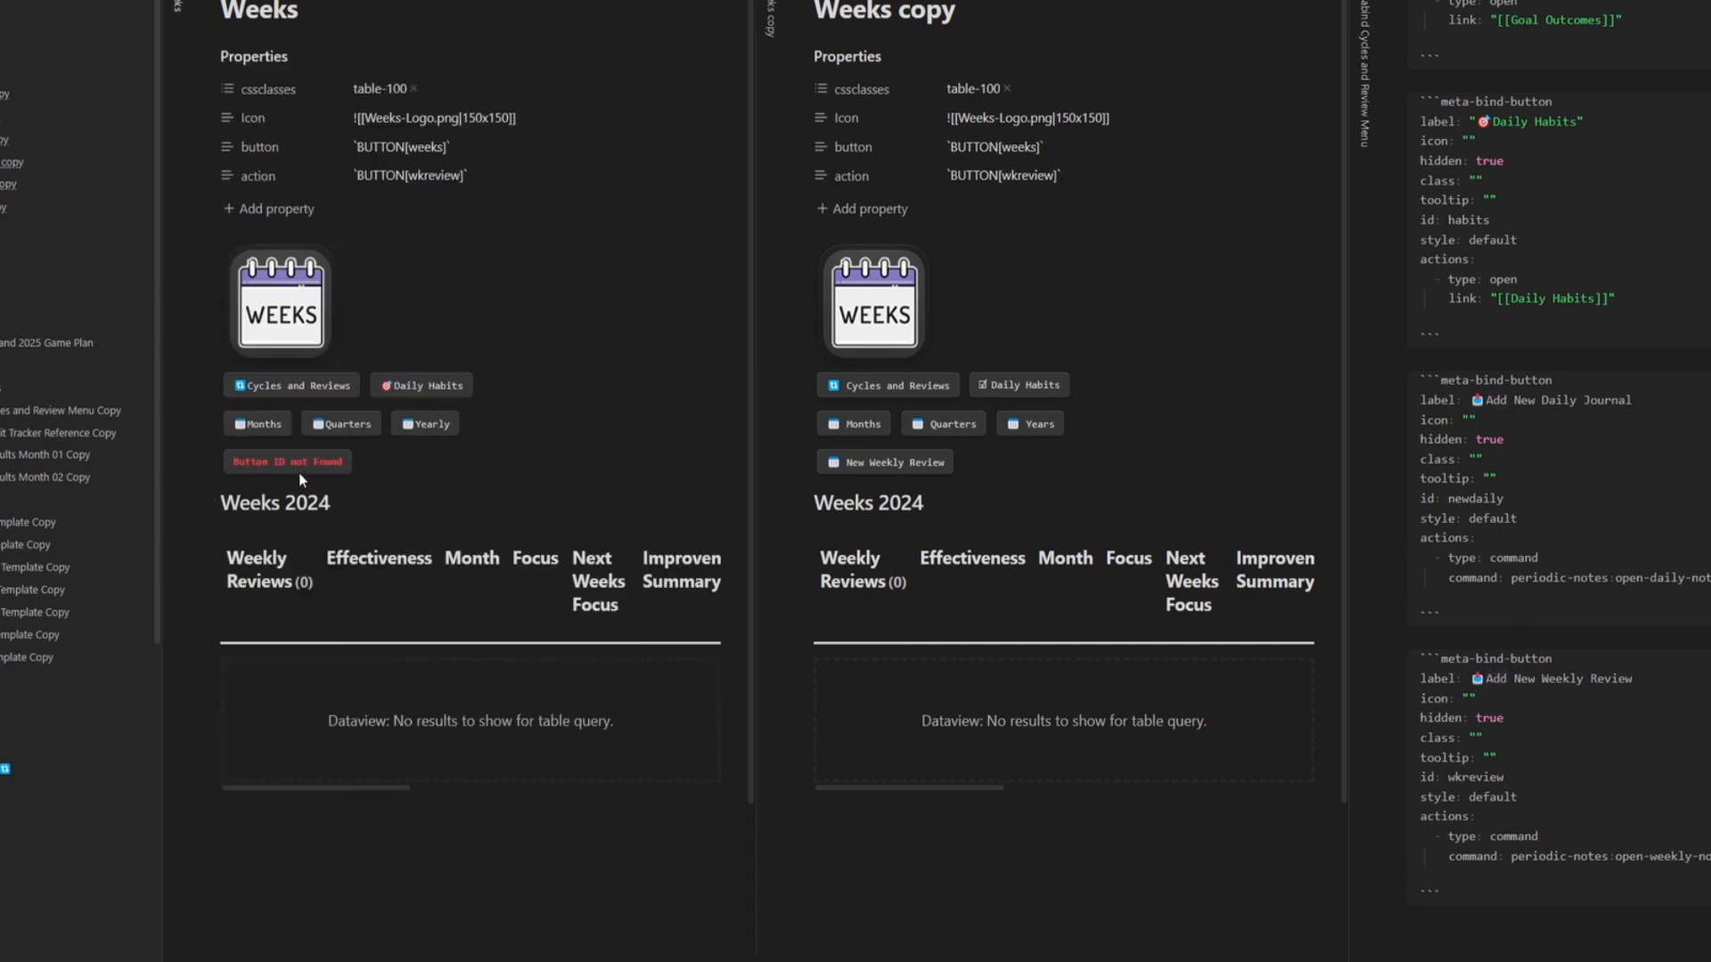
key("ctrl+alt+Left")
key("ctrl+alt+Right")
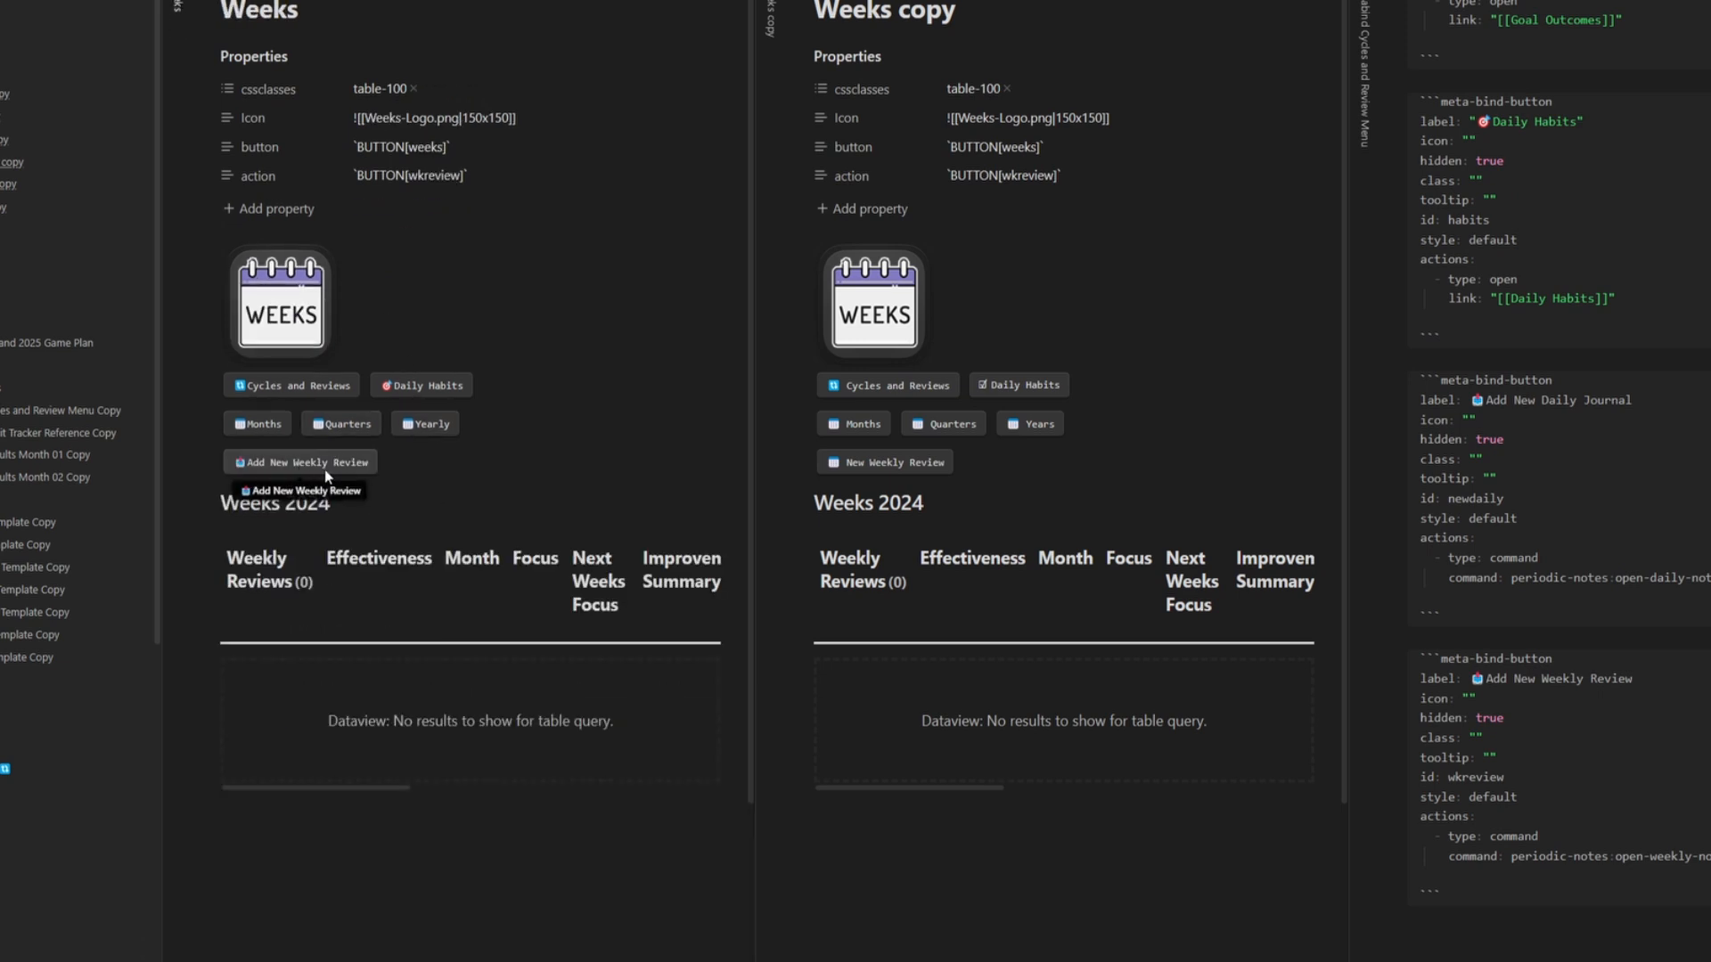
left_click(331, 469)
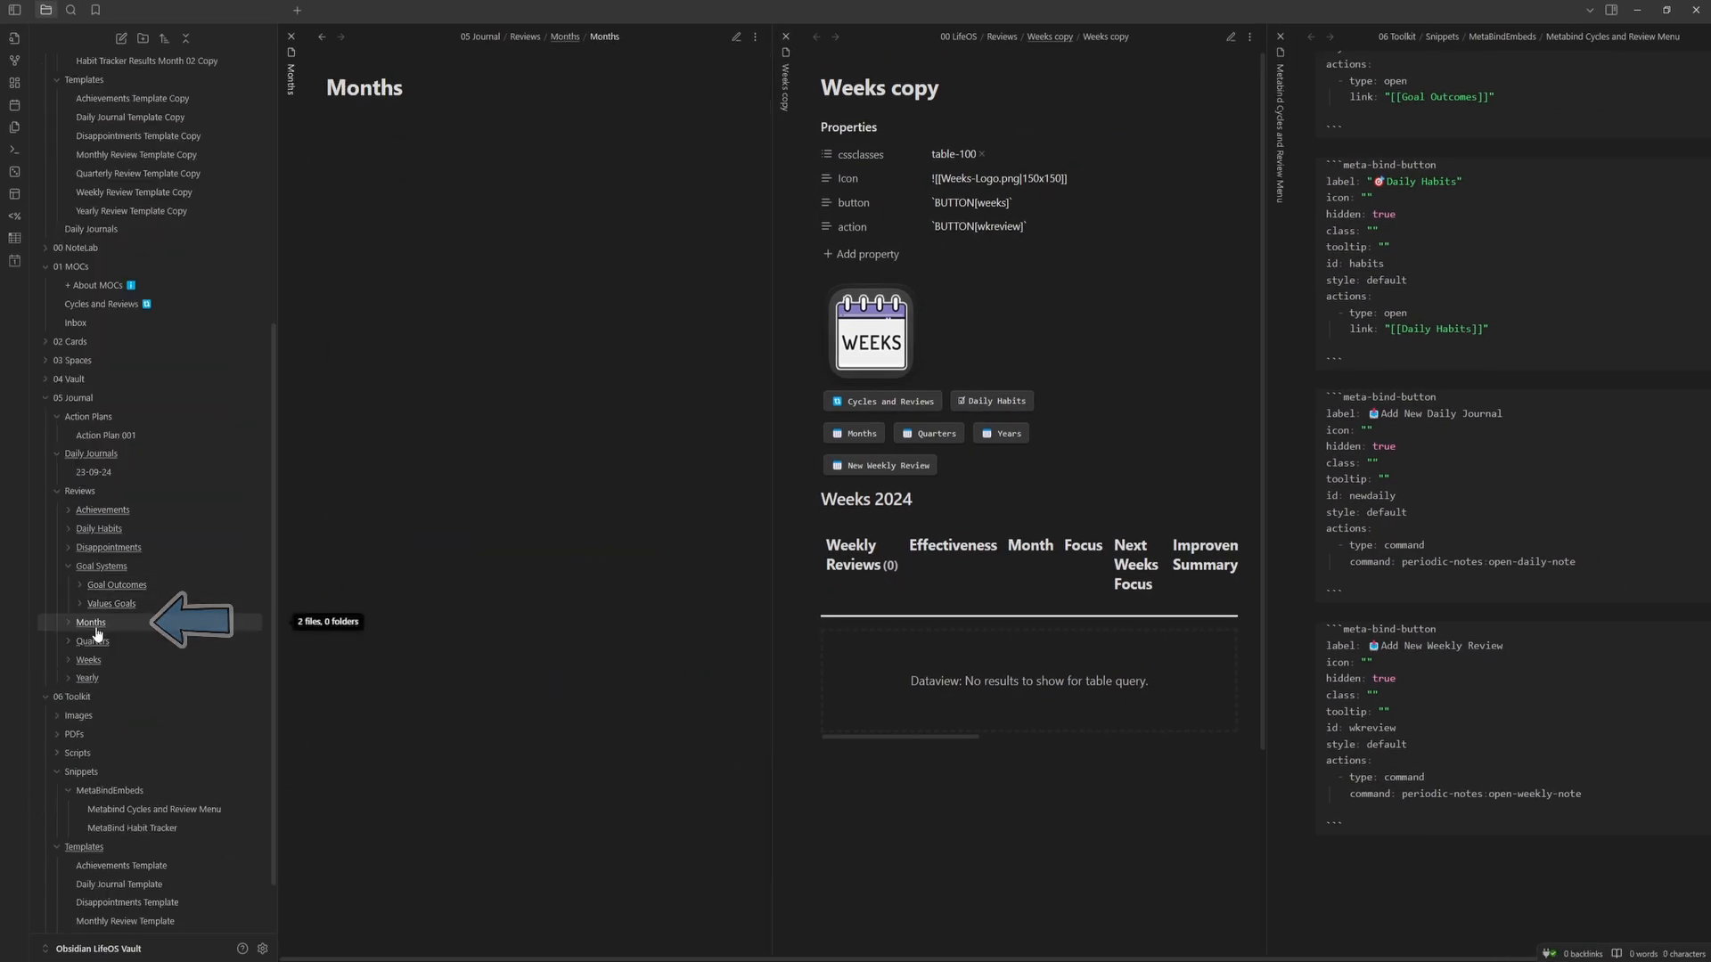
- Open the Months copy note in the reference pane and copy its full source into the empty Months note
left_click(1057, 227)
scroll(178, 212, "up", 3)
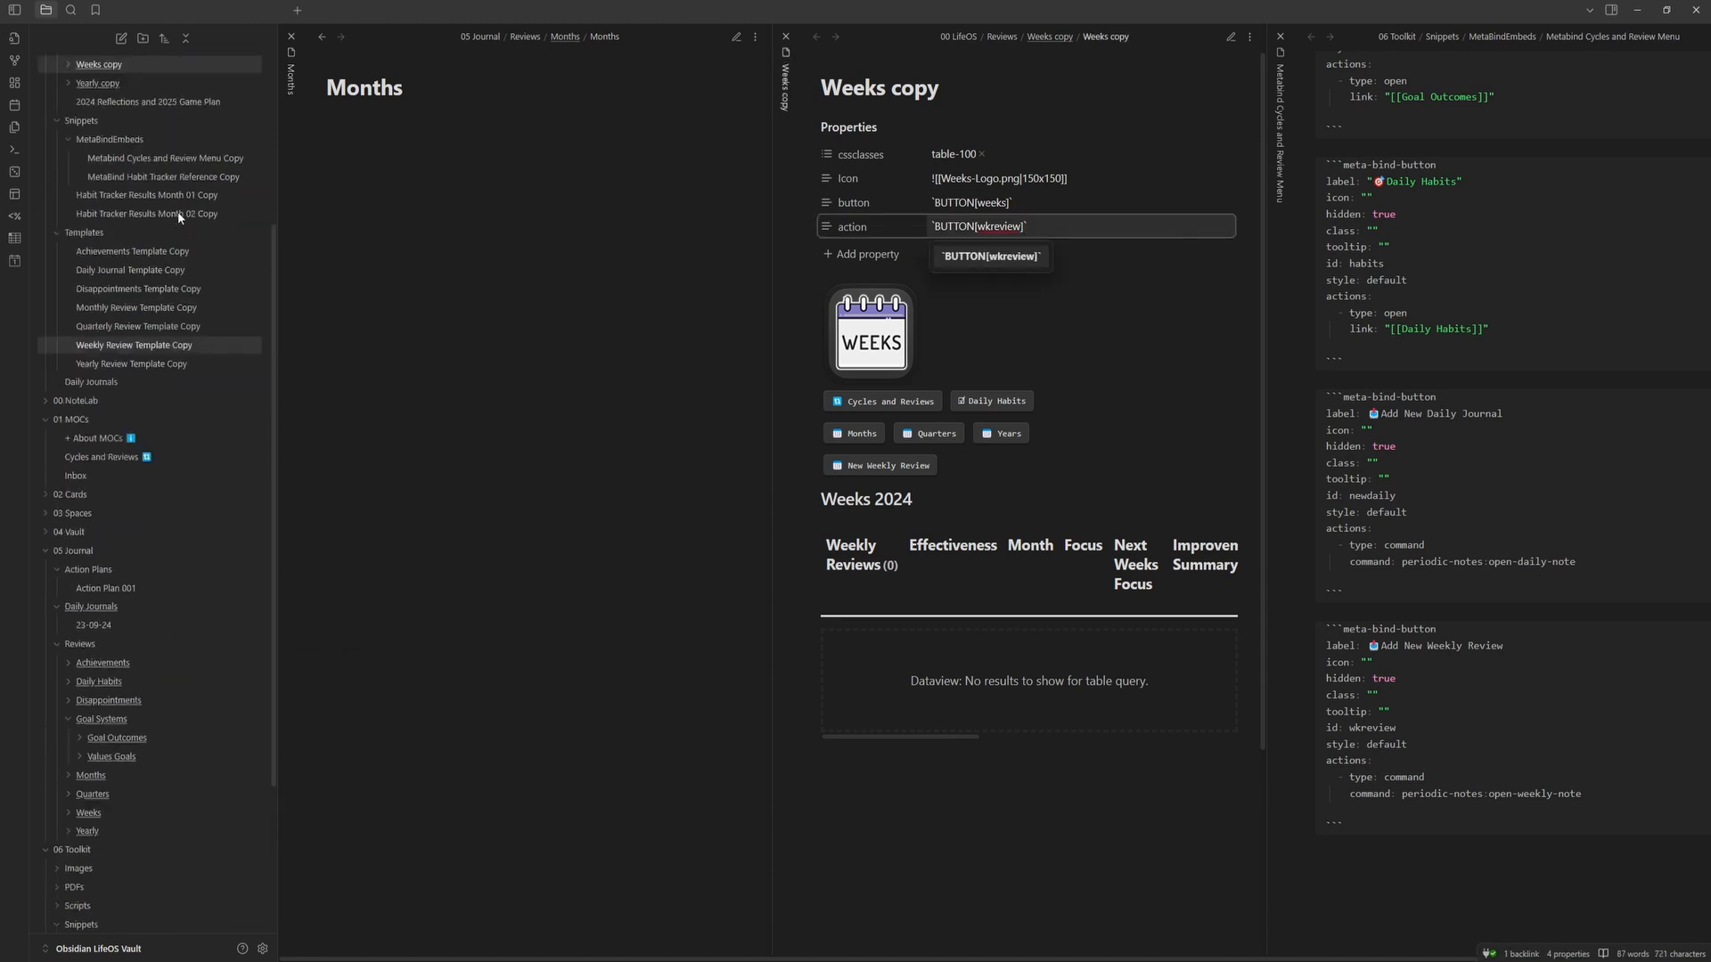
scroll(156, 440, "up", 4)
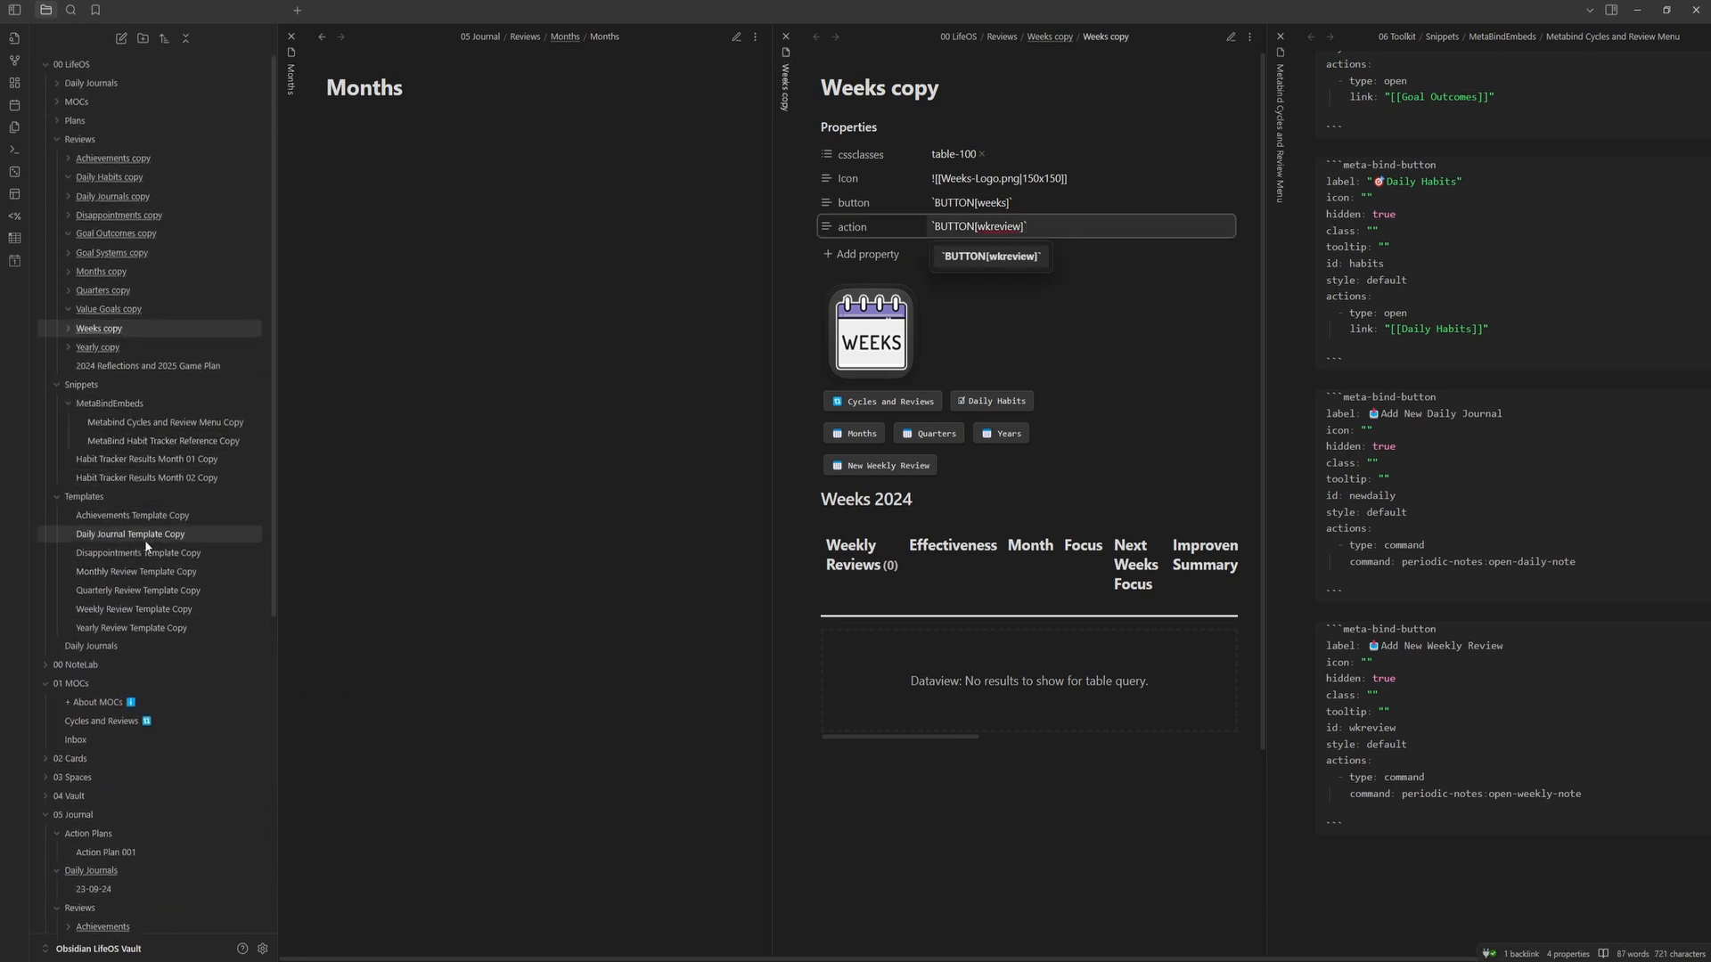
left_click(98, 278)
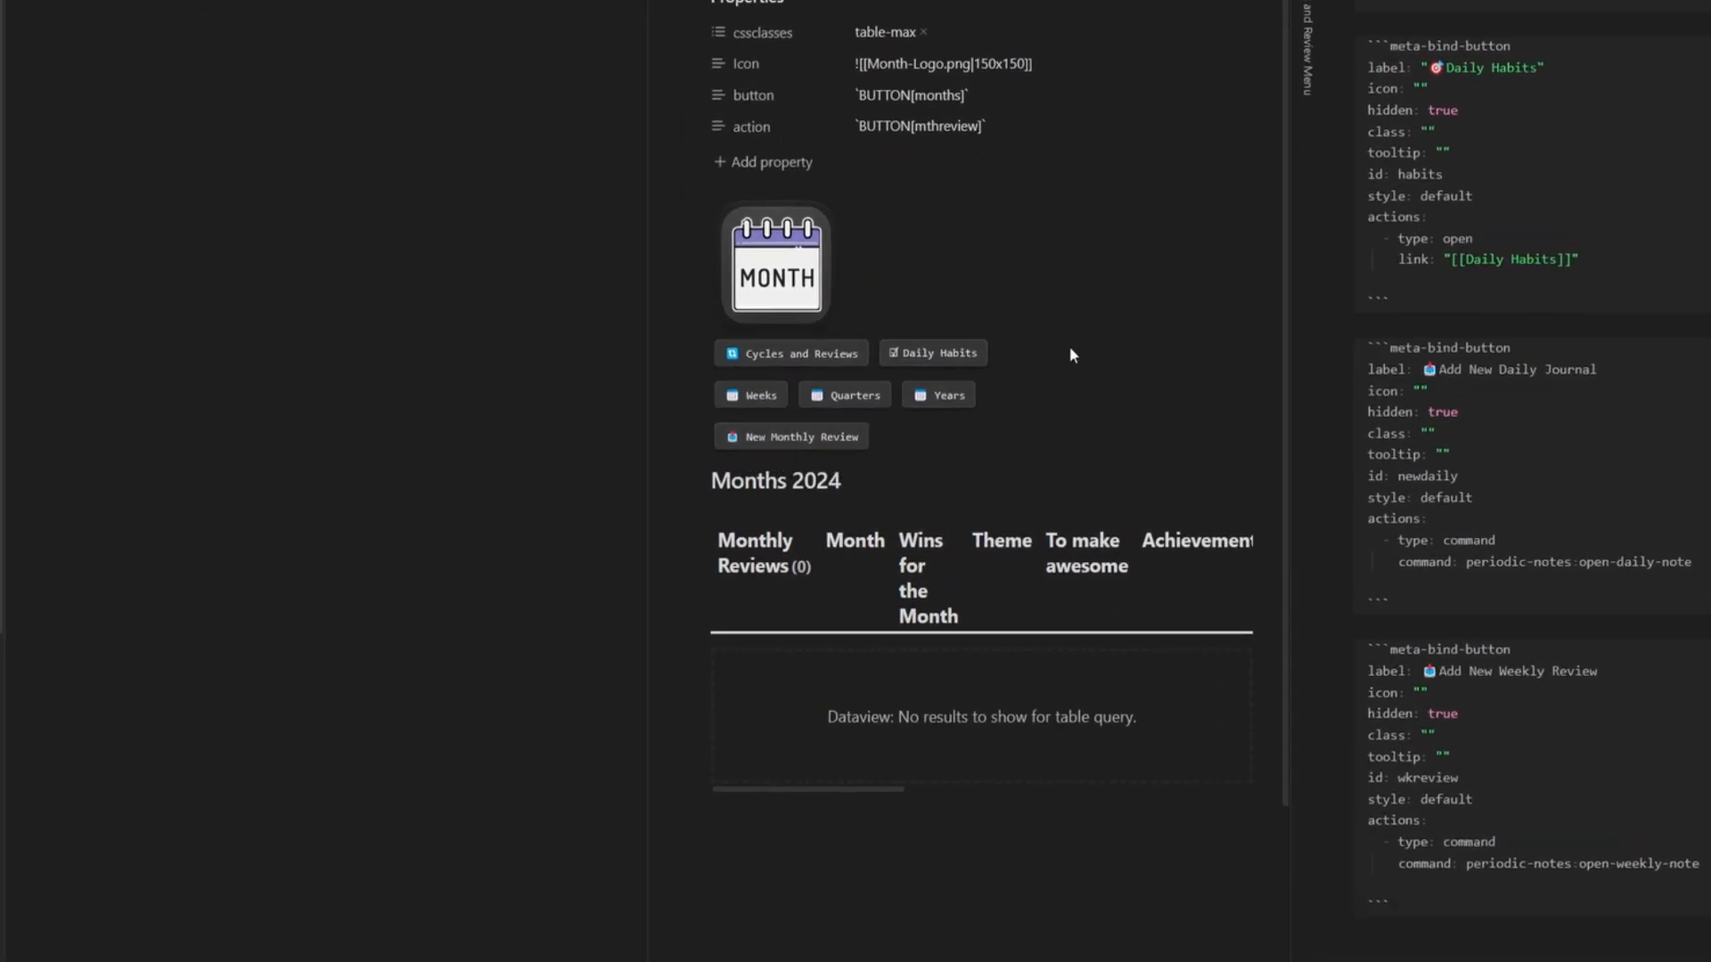
key("ctrl+e")
key("ctrl+a")
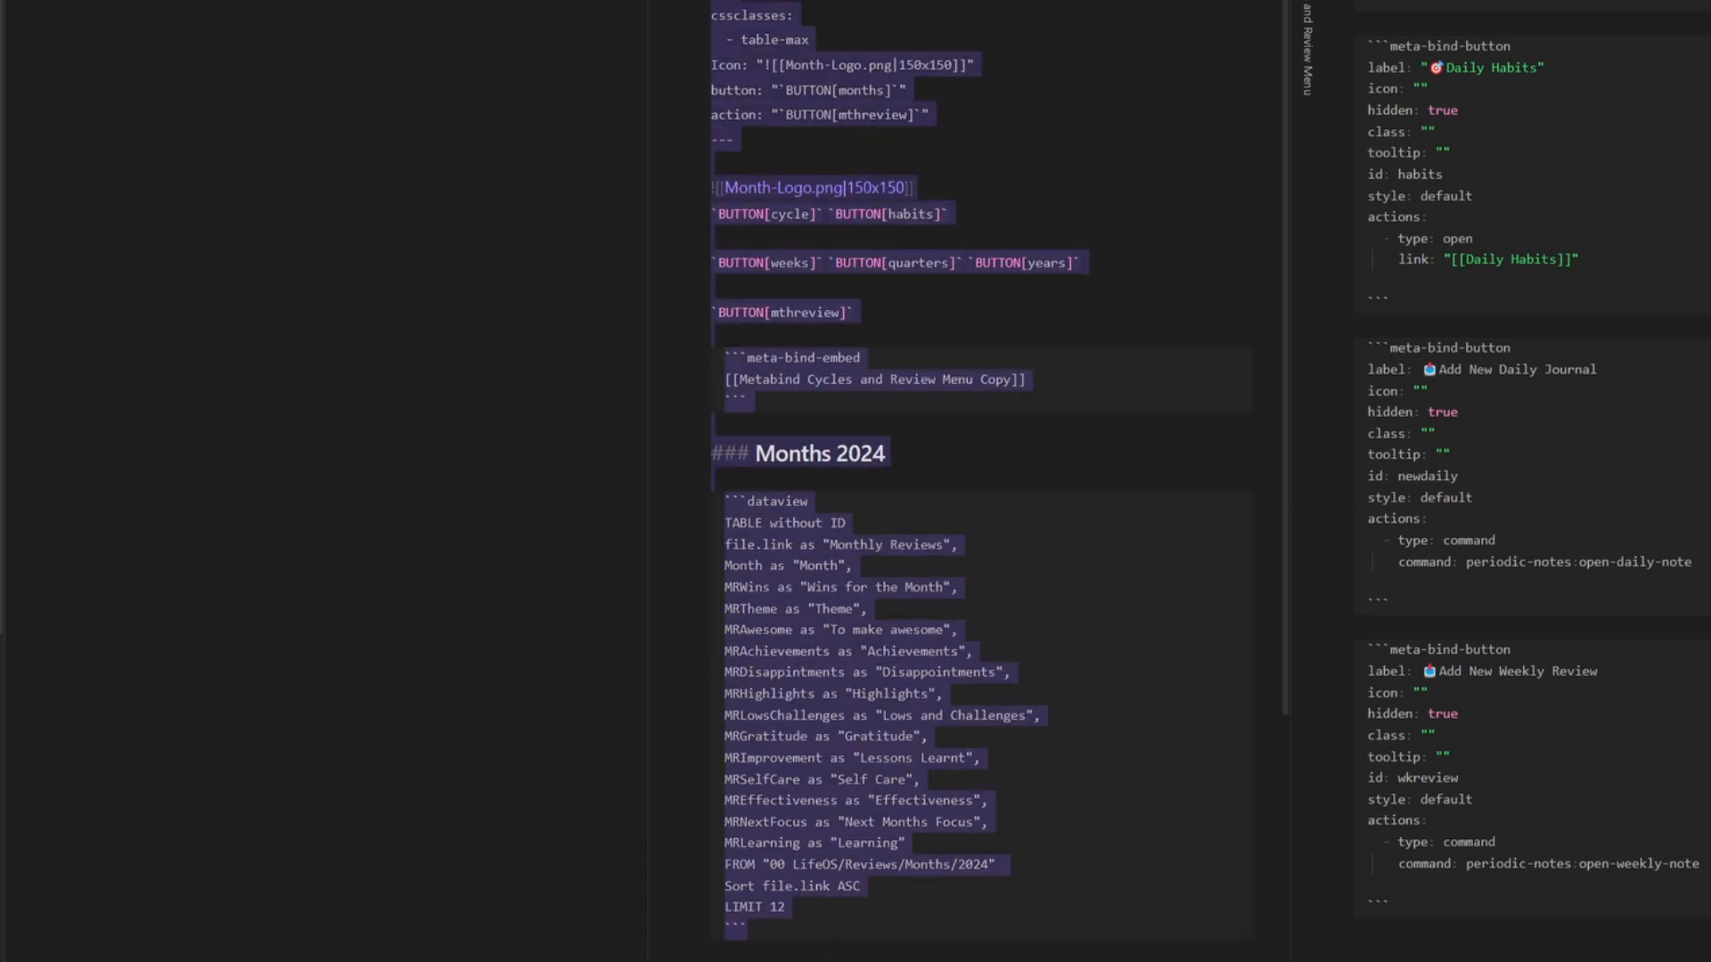
left_click(307, 92)
key("ctrl+v")
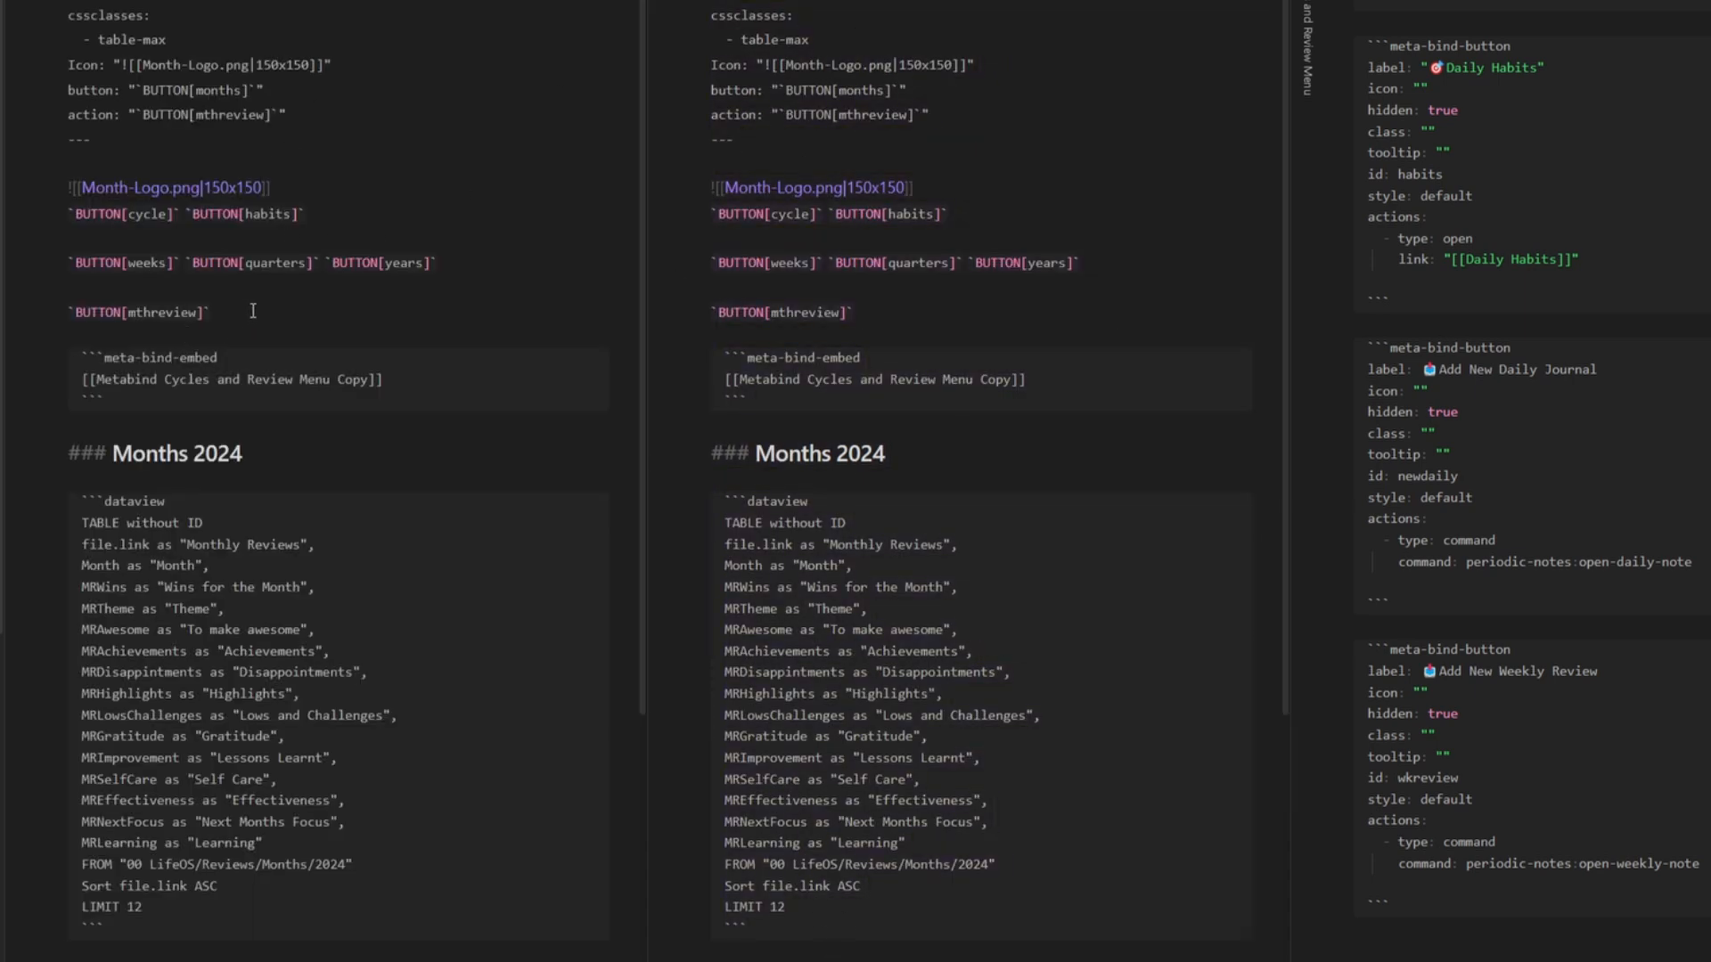
- Change the Months note's meta-bind embed link to [[Metabind Cycles and Review Menu]]
left_click(363, 379)
left_click_drag(369, 381, 331, 380)
key("BackSpace")
- Set the Months note's Dataview source to "05 Journal/Reviews/Months" and show the note in reading view
left_click_drag(135, 865, 194, 868)
type("4")
key("BackSpace")
type("5 Lournal")
double_click(343, 866)
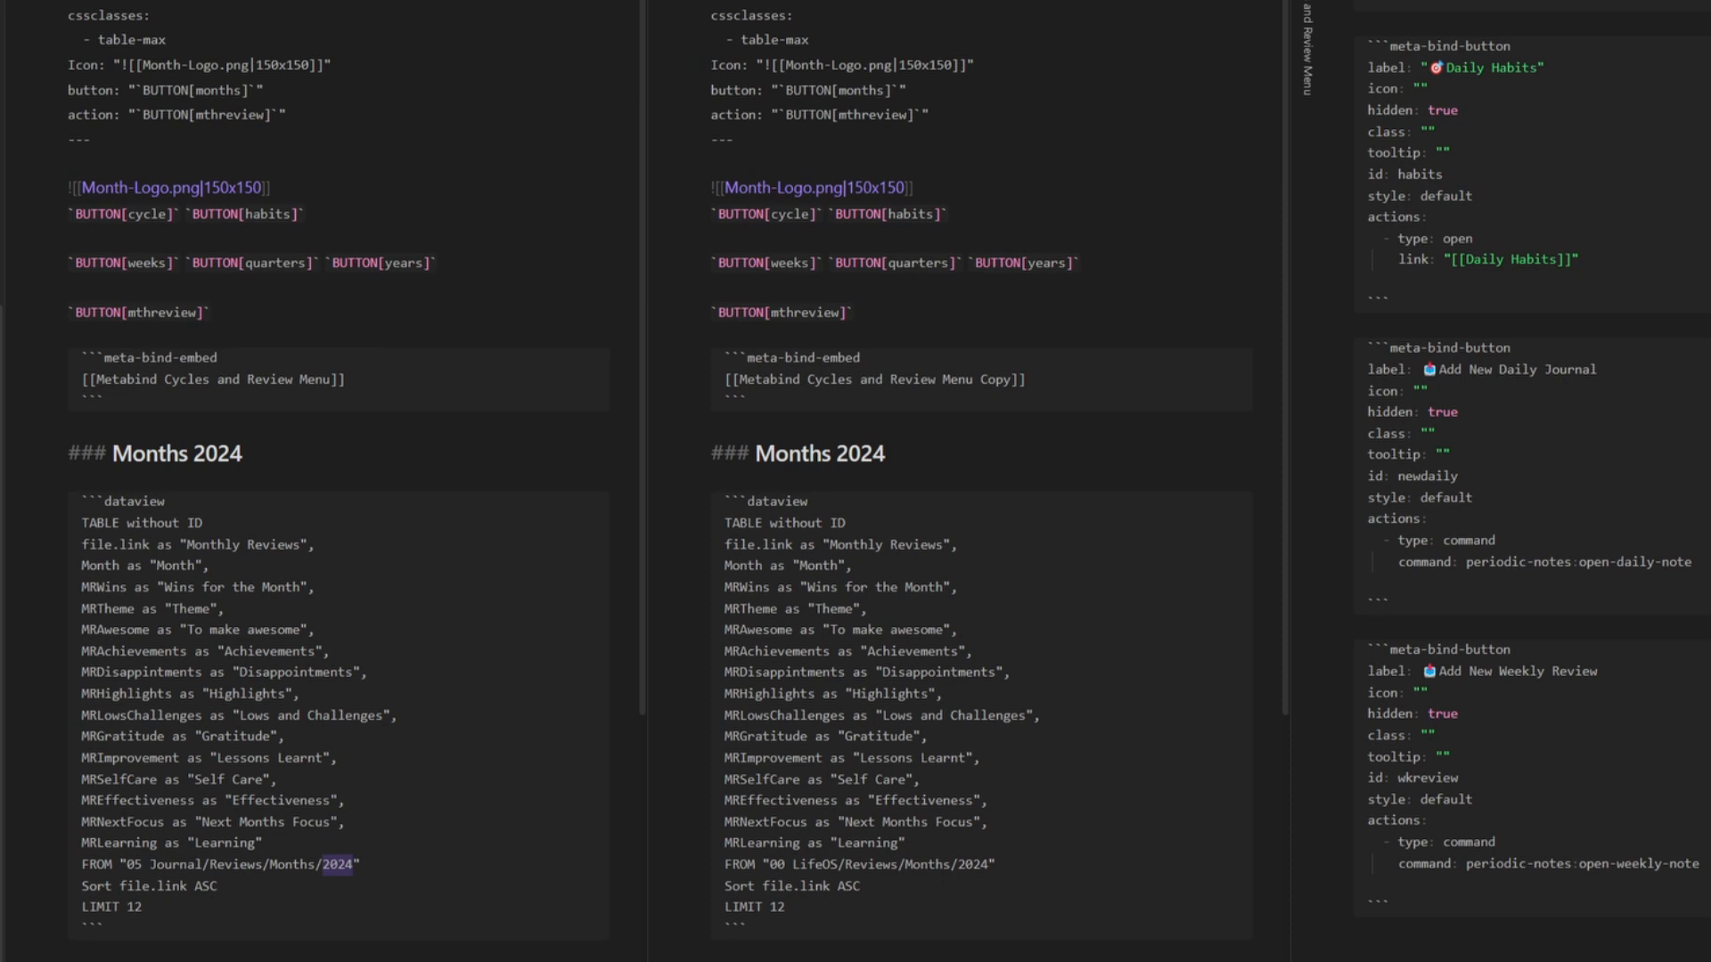
key("BackSpace")
key("ctrl+e")
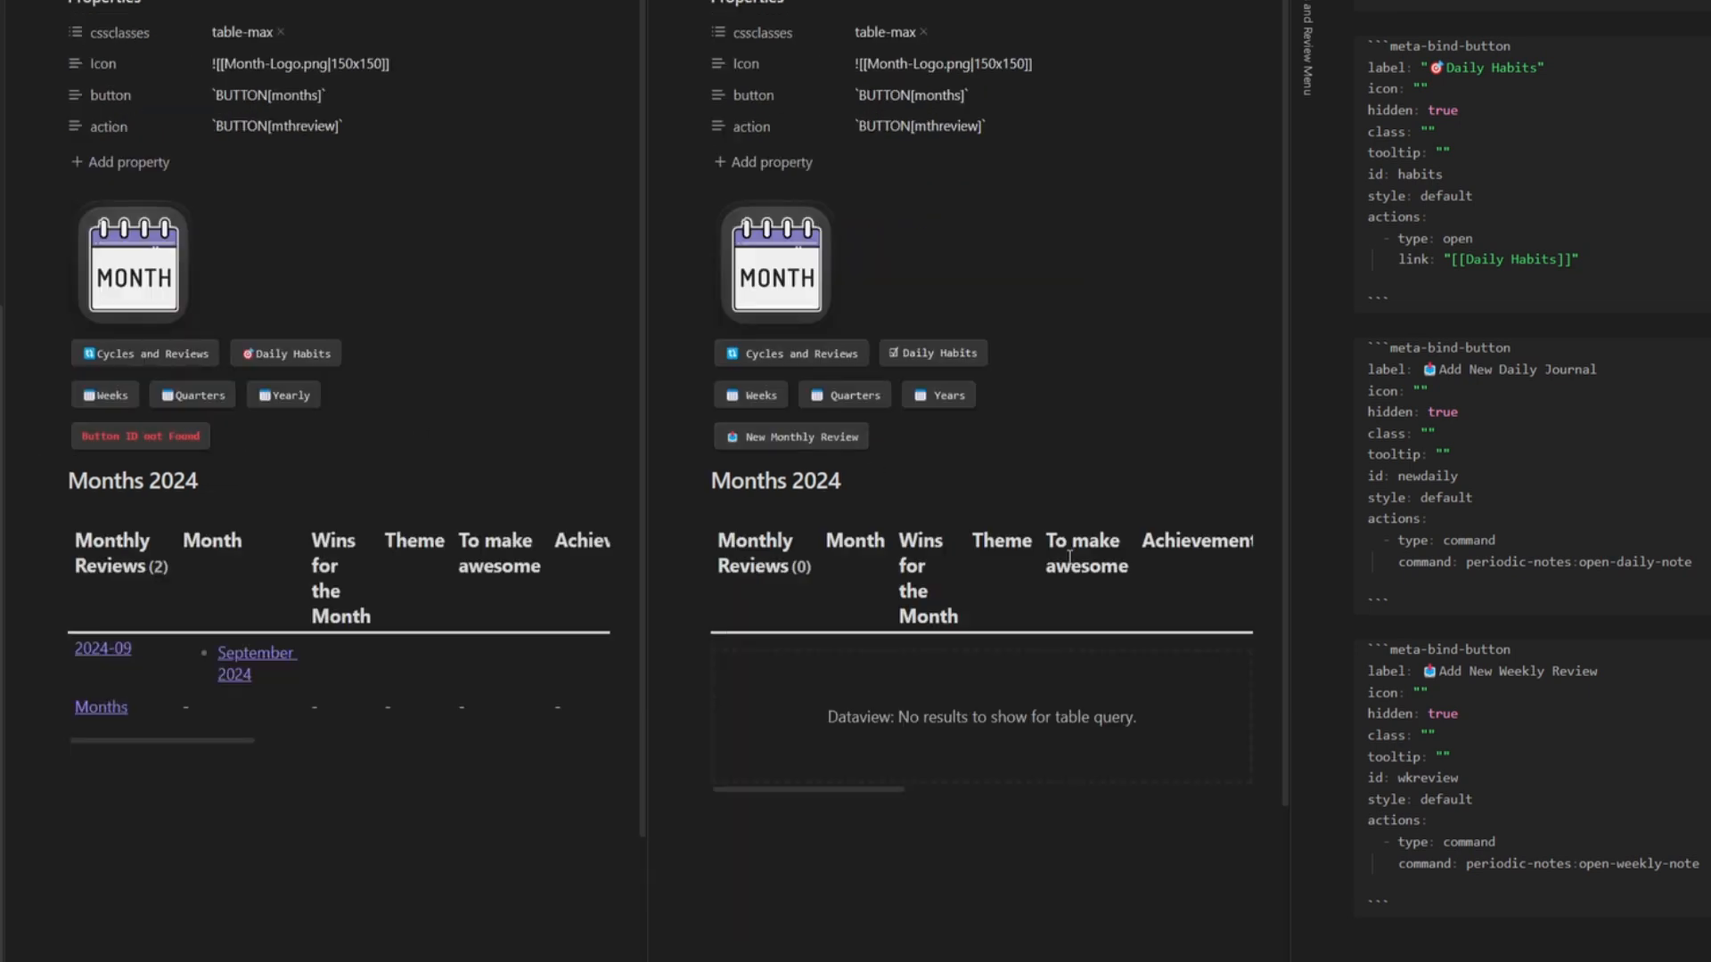
- Start a Meta Bind button below the weekly review block, labelled "Add New Monthly Review", with ID mthreview and hidden turned on
scroll(1515, 534, "down", 2)
left_click_drag(1327, 729, 1290, 470)
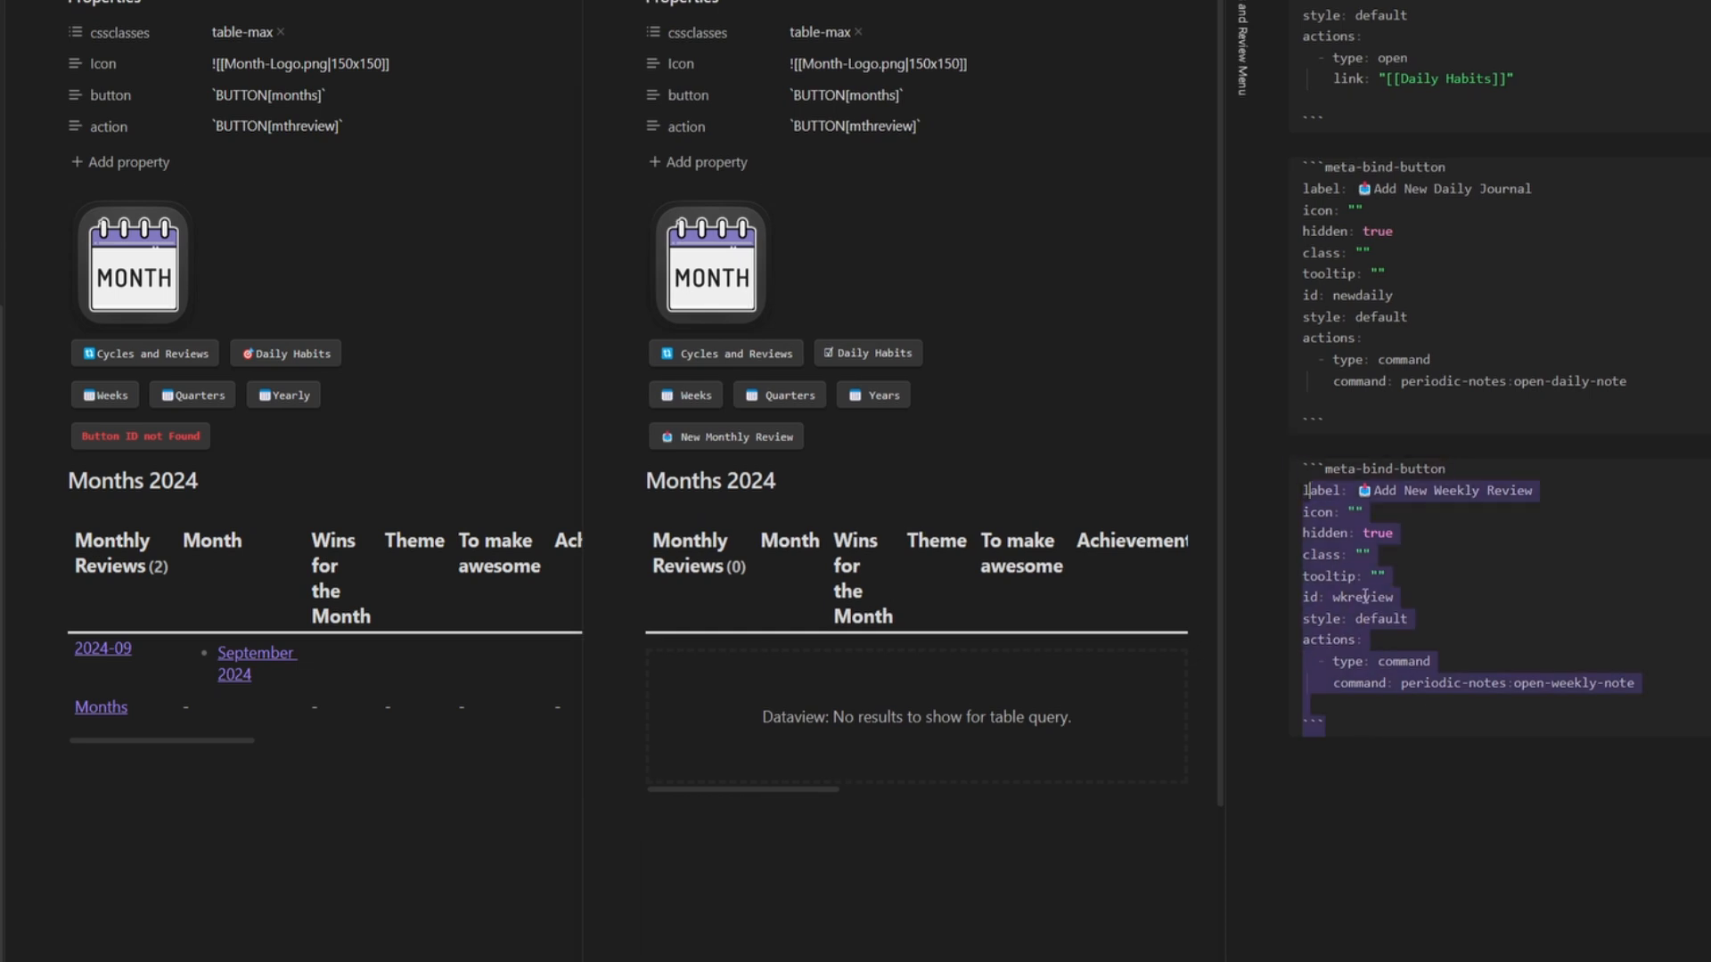
left_click(1434, 713)
scroll(1404, 743, "down", 2)
right_click(1326, 599)
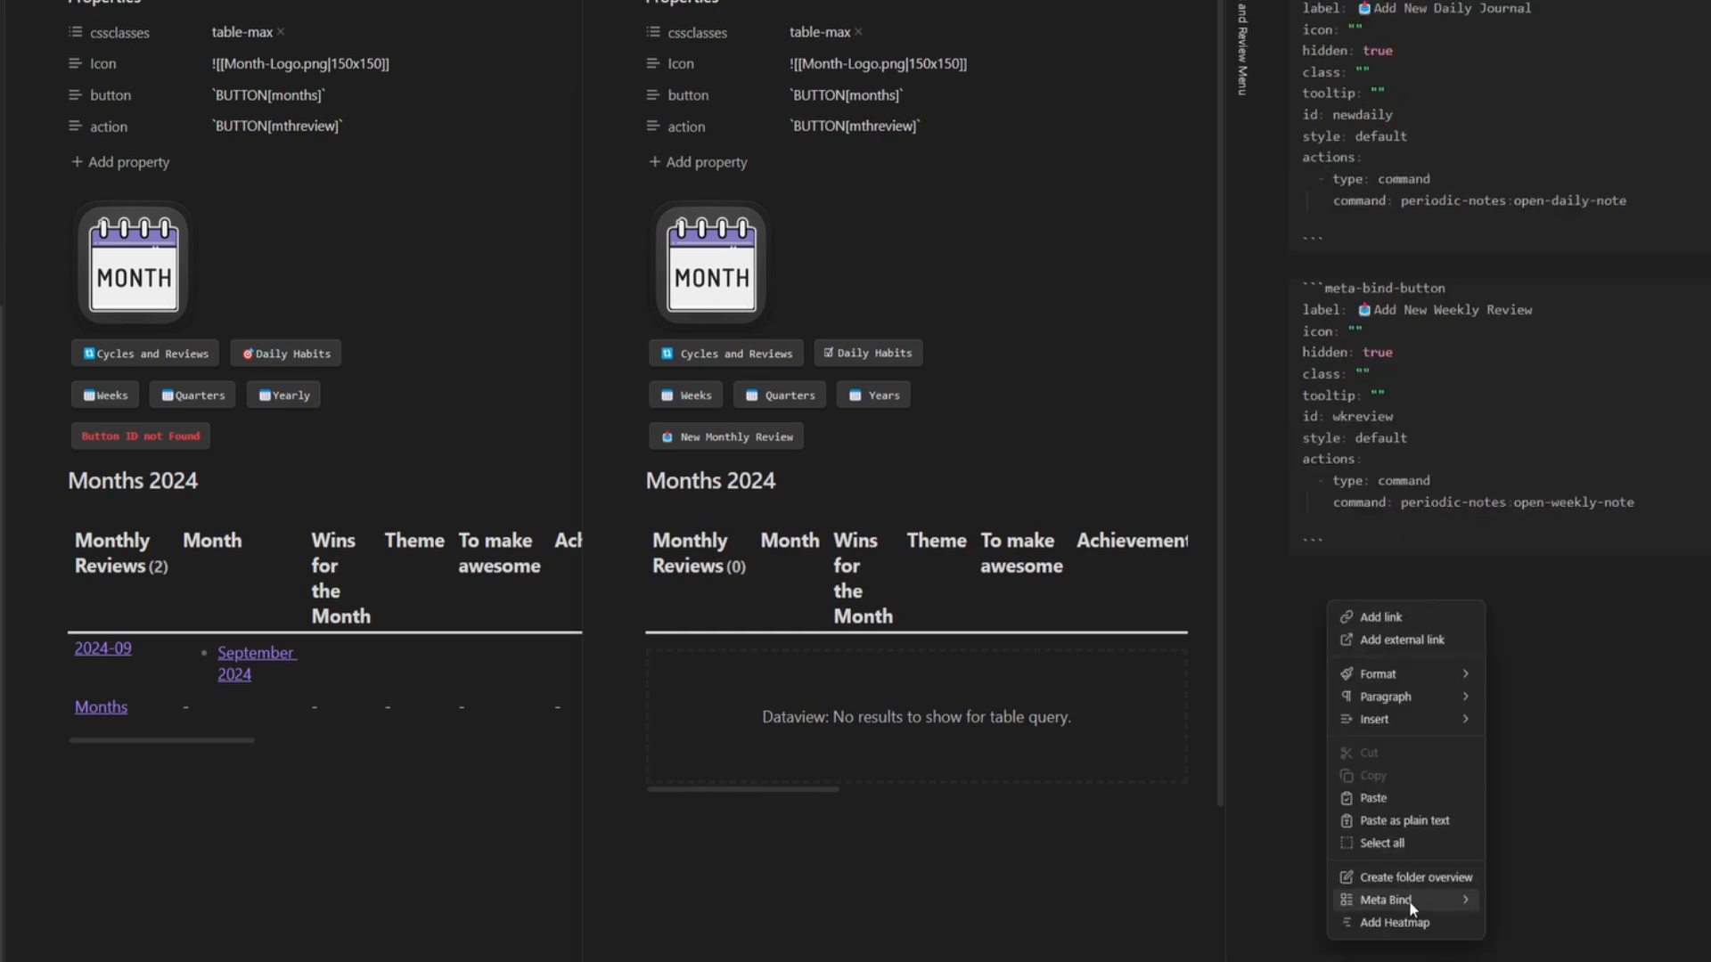
mouse_move(1415, 902)
left_click(1528, 942)
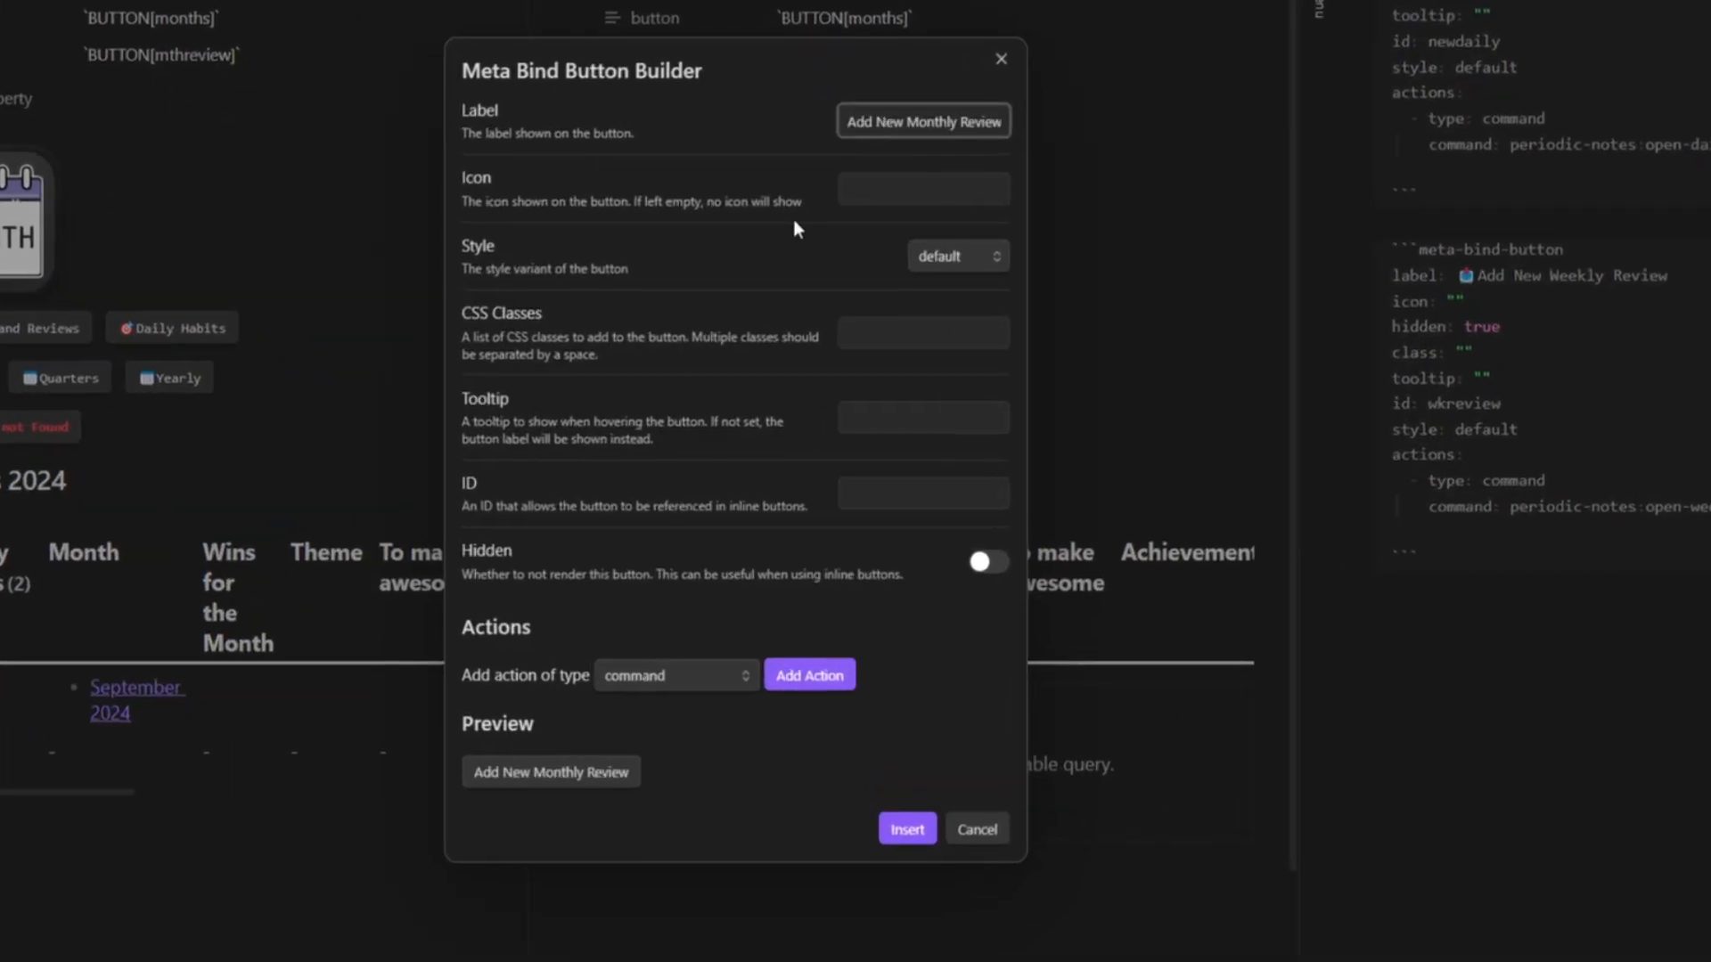
left_click(946, 488)
type("mthrevi")
type("e")
key("BackSpace")
type("view")
left_click(982, 566)
- Add a command action to the monthly review button that runs periodic-notes:open-monthly-note
left_click(795, 680)
left_click(966, 720)
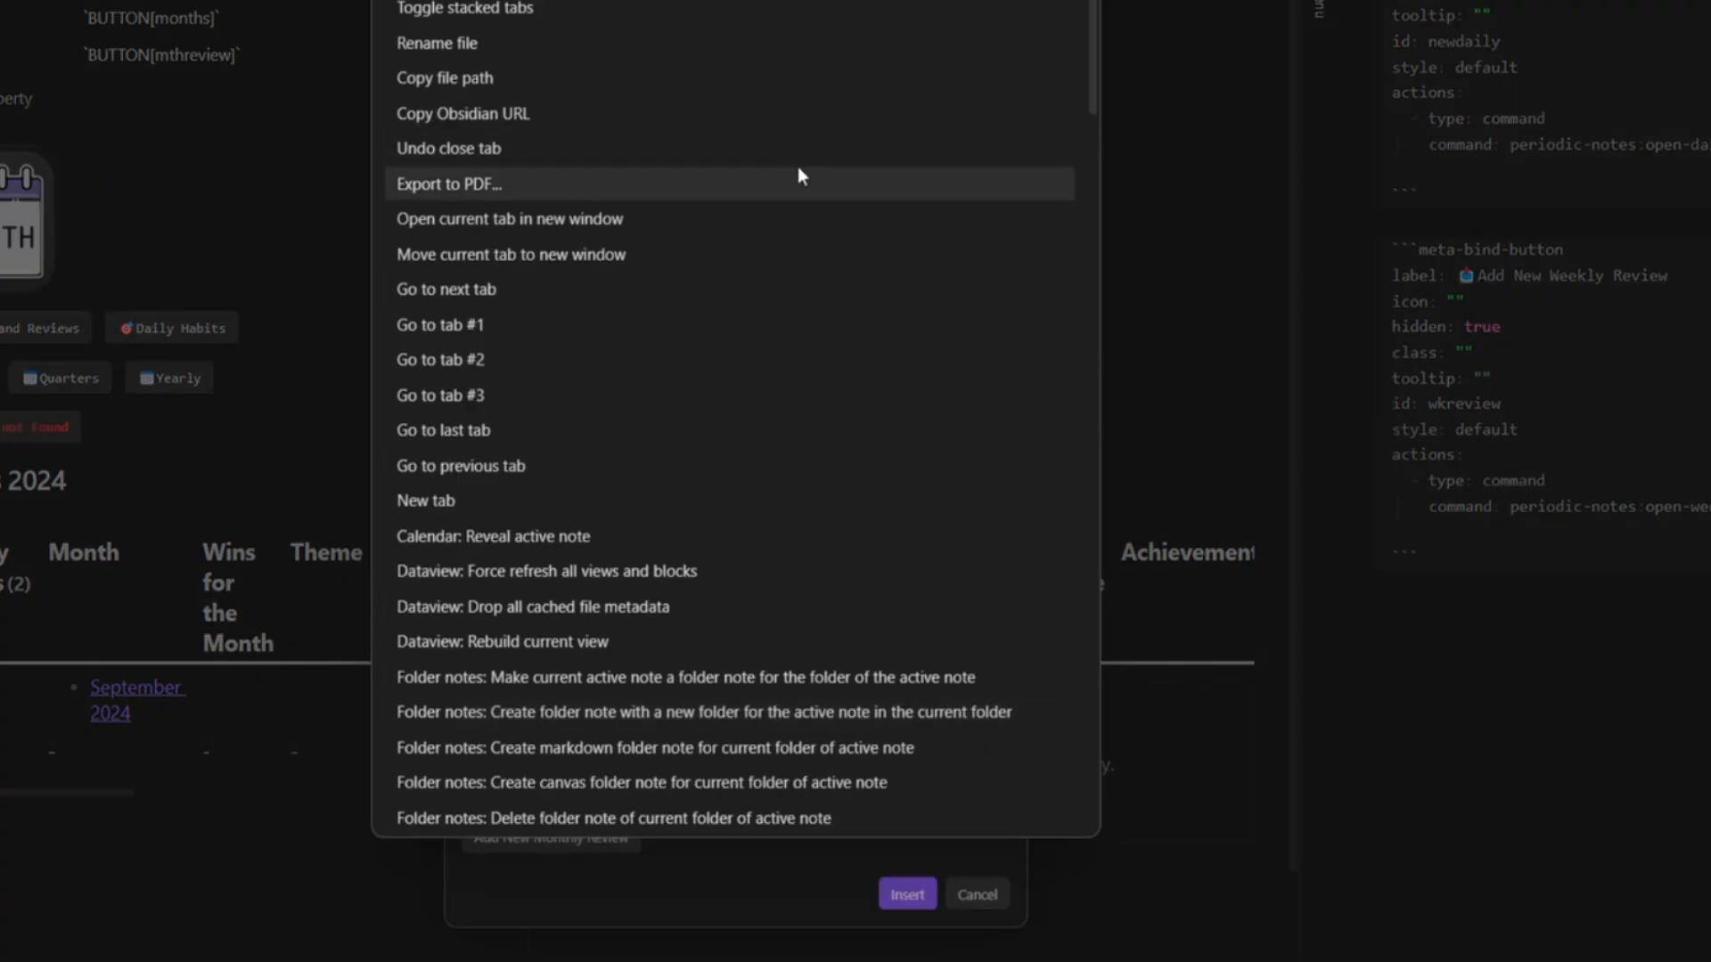
type("perio")
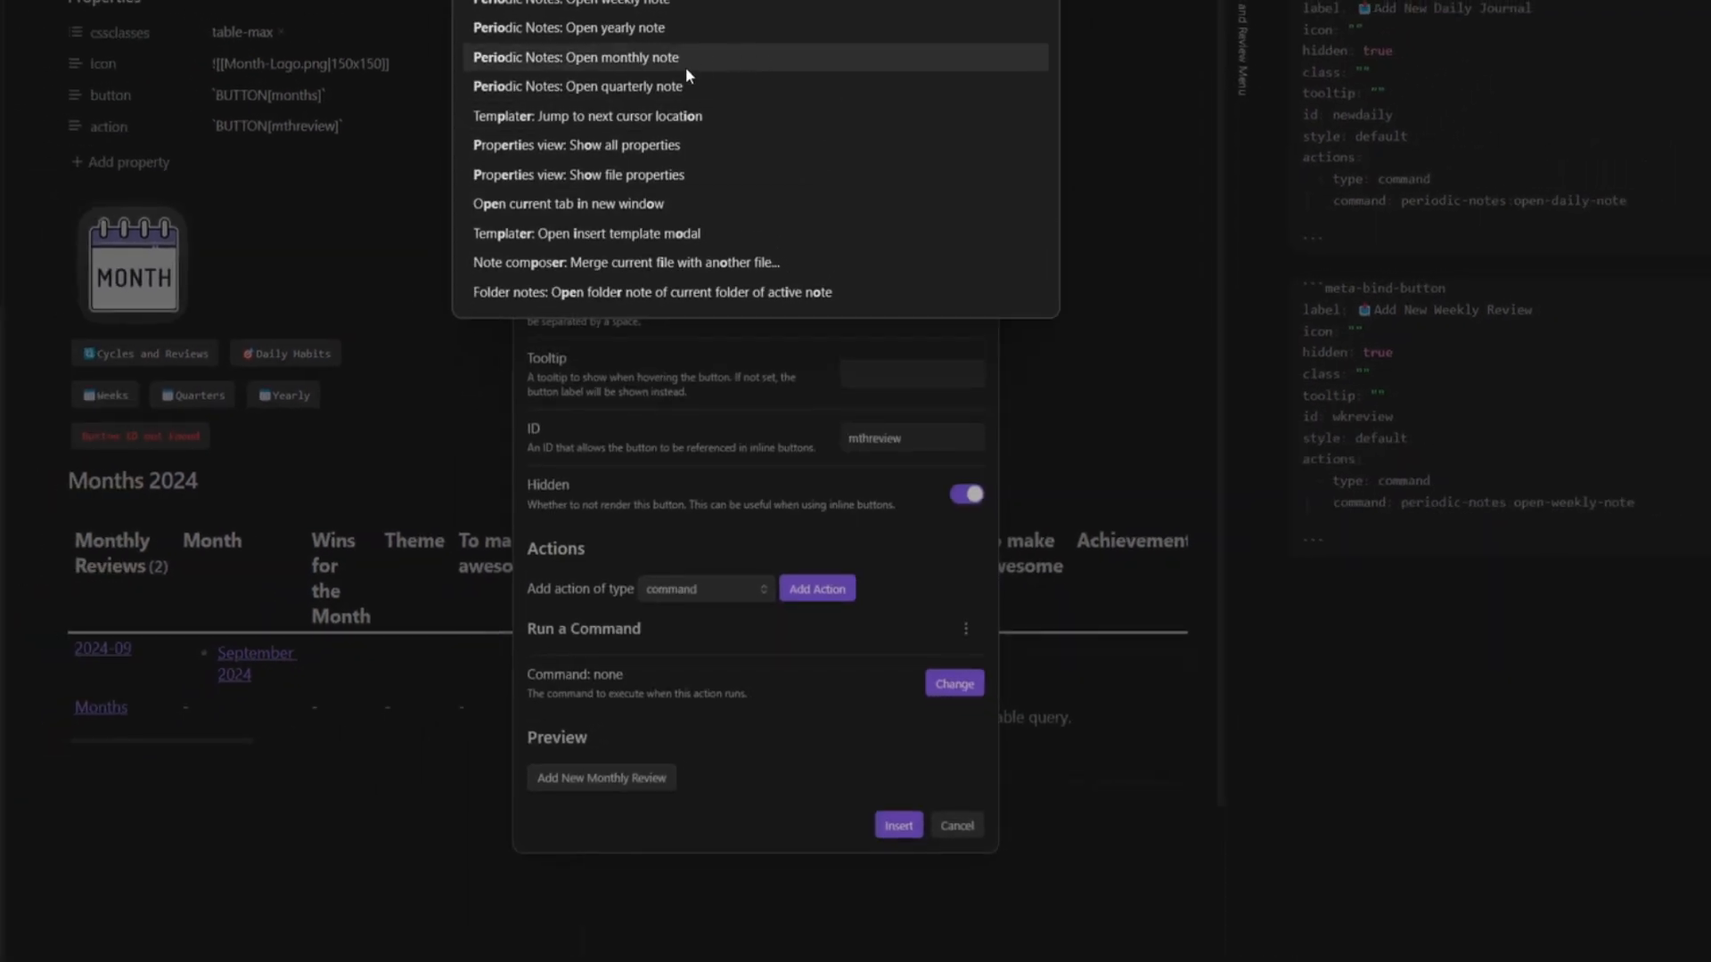
left_click(686, 64)
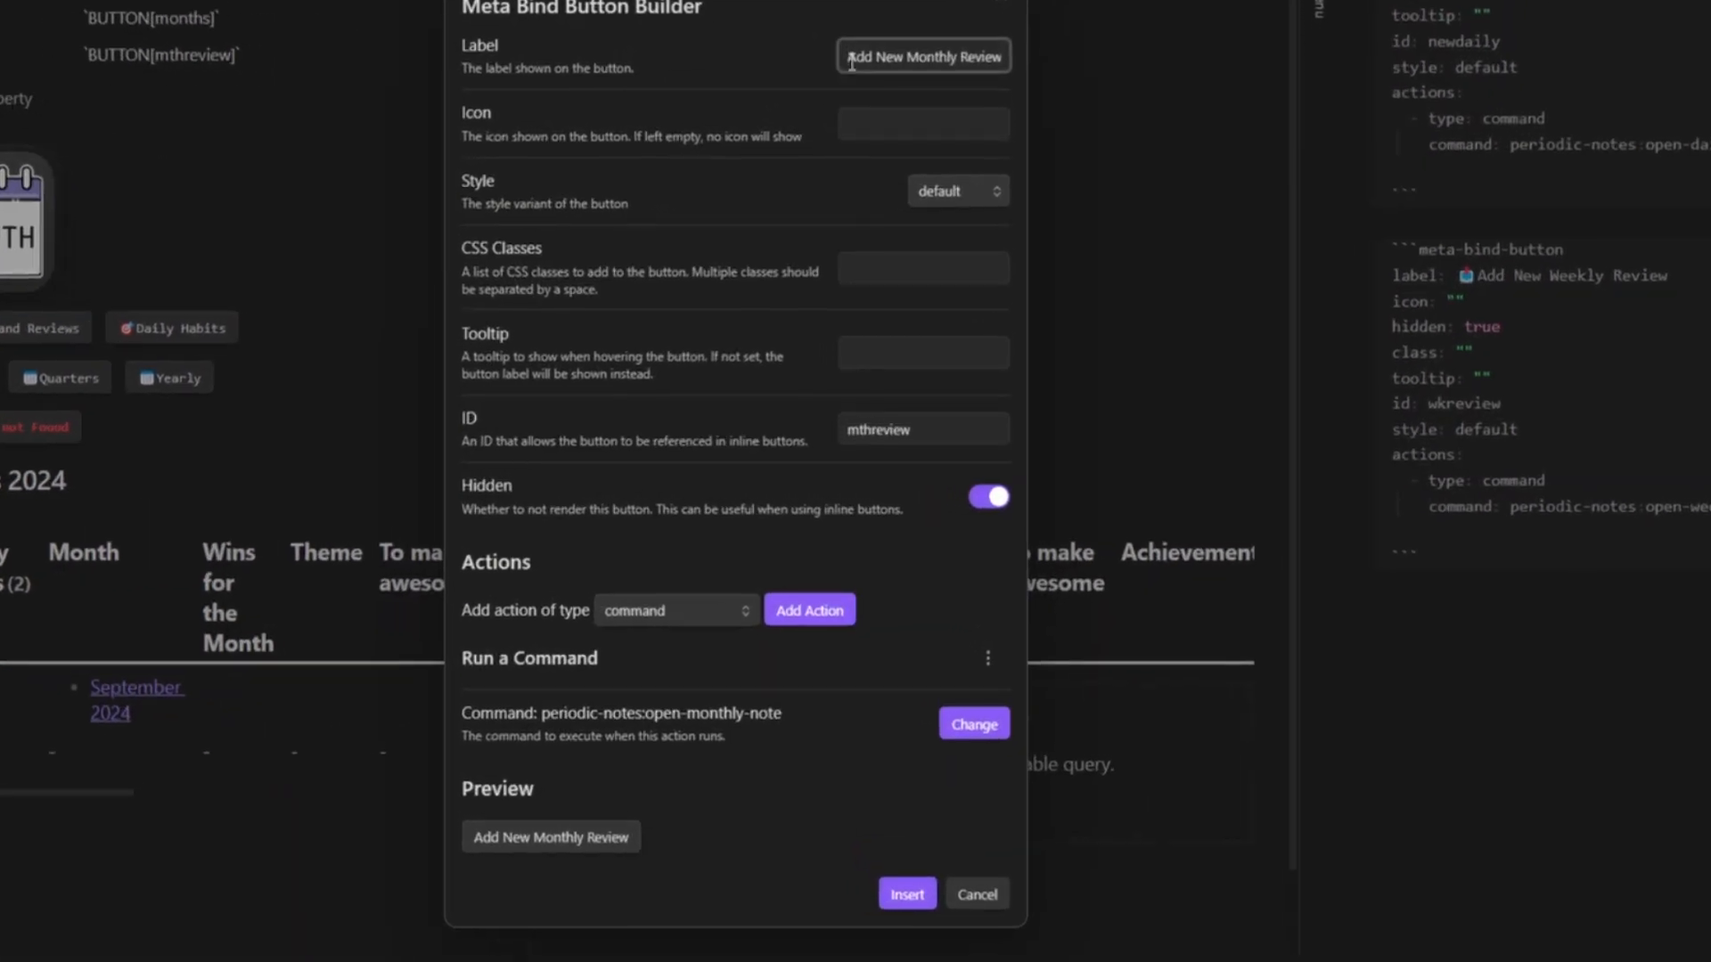
- Put the inbox tray emoji in front of the "Add New Monthly Review" label and insert the button block
key("super+period")
left_click(892, 297)
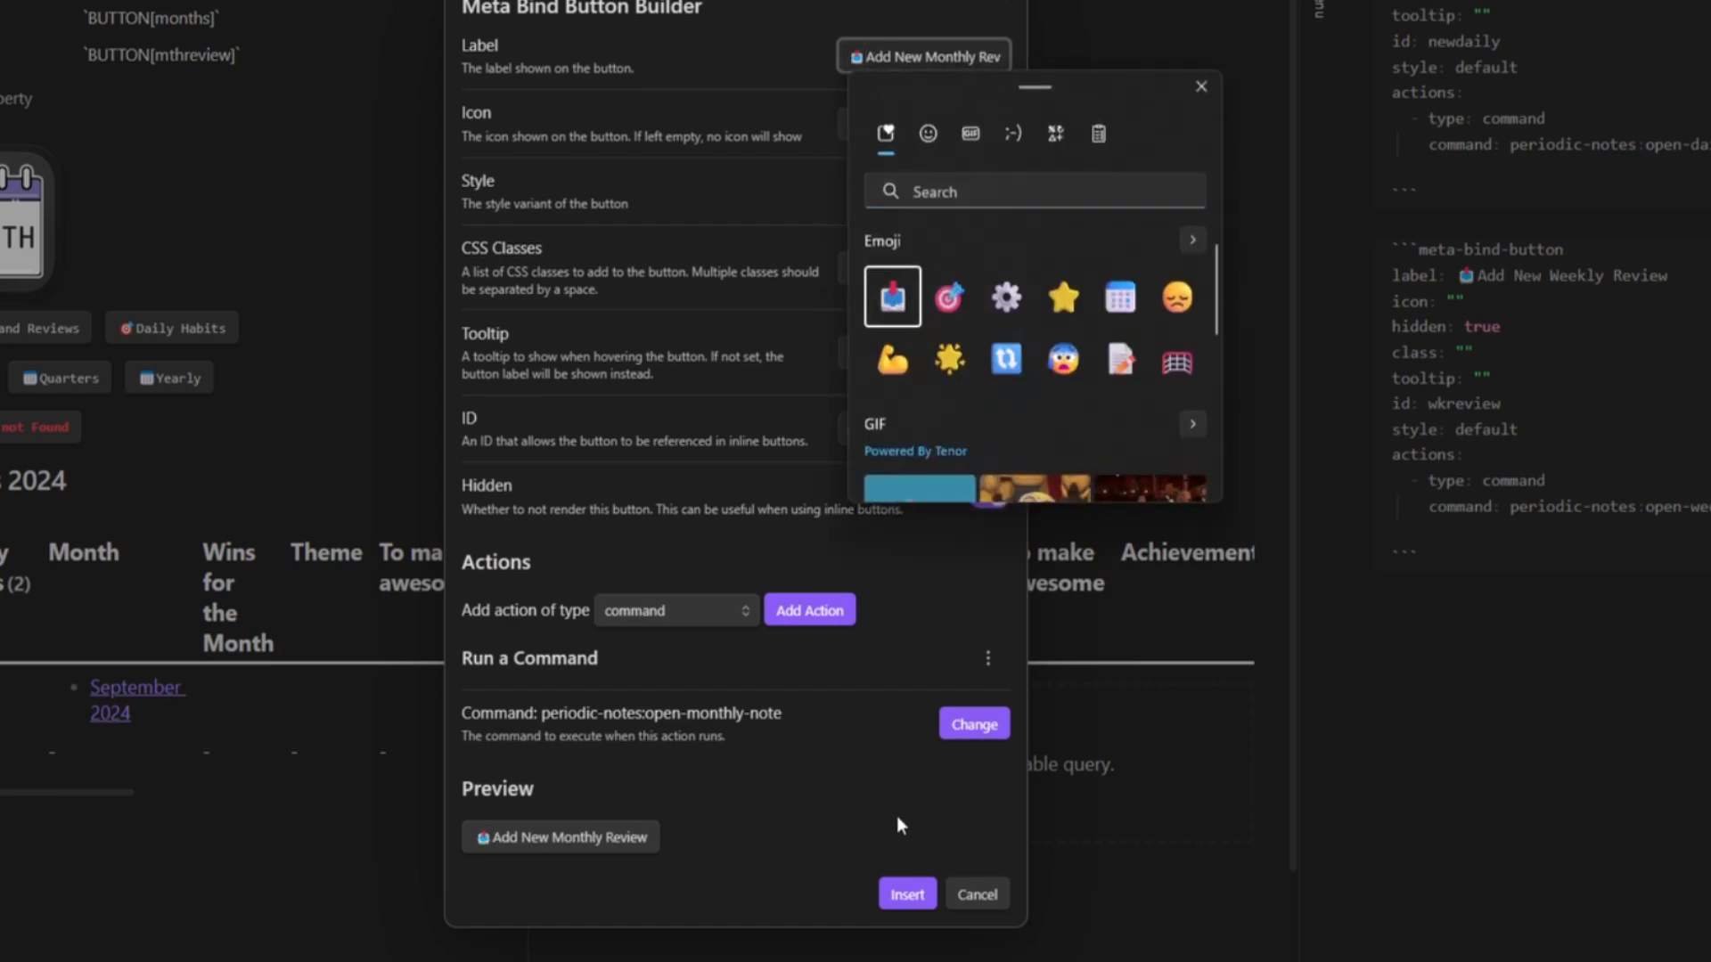
left_click(907, 895)
- Show the Months note in reading view and reload it to check the Add New Monthly Review button
left_click(737, 37)
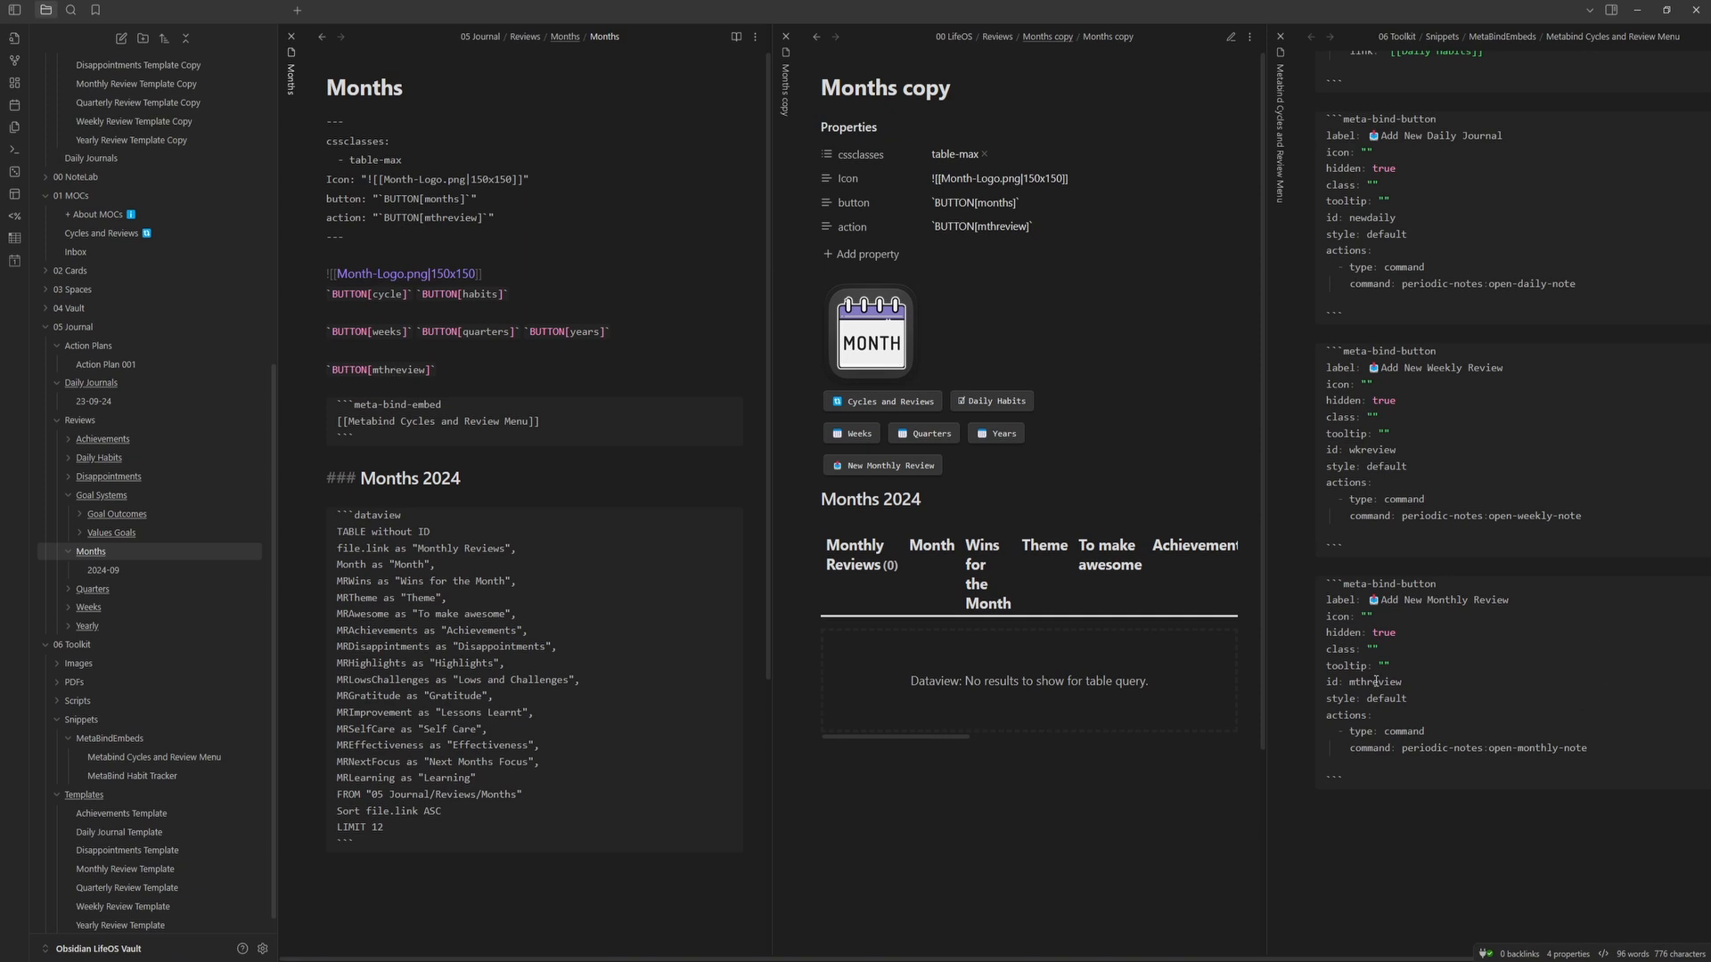
key("ctrl+e")
left_click(321, 37)
left_click(340, 37)
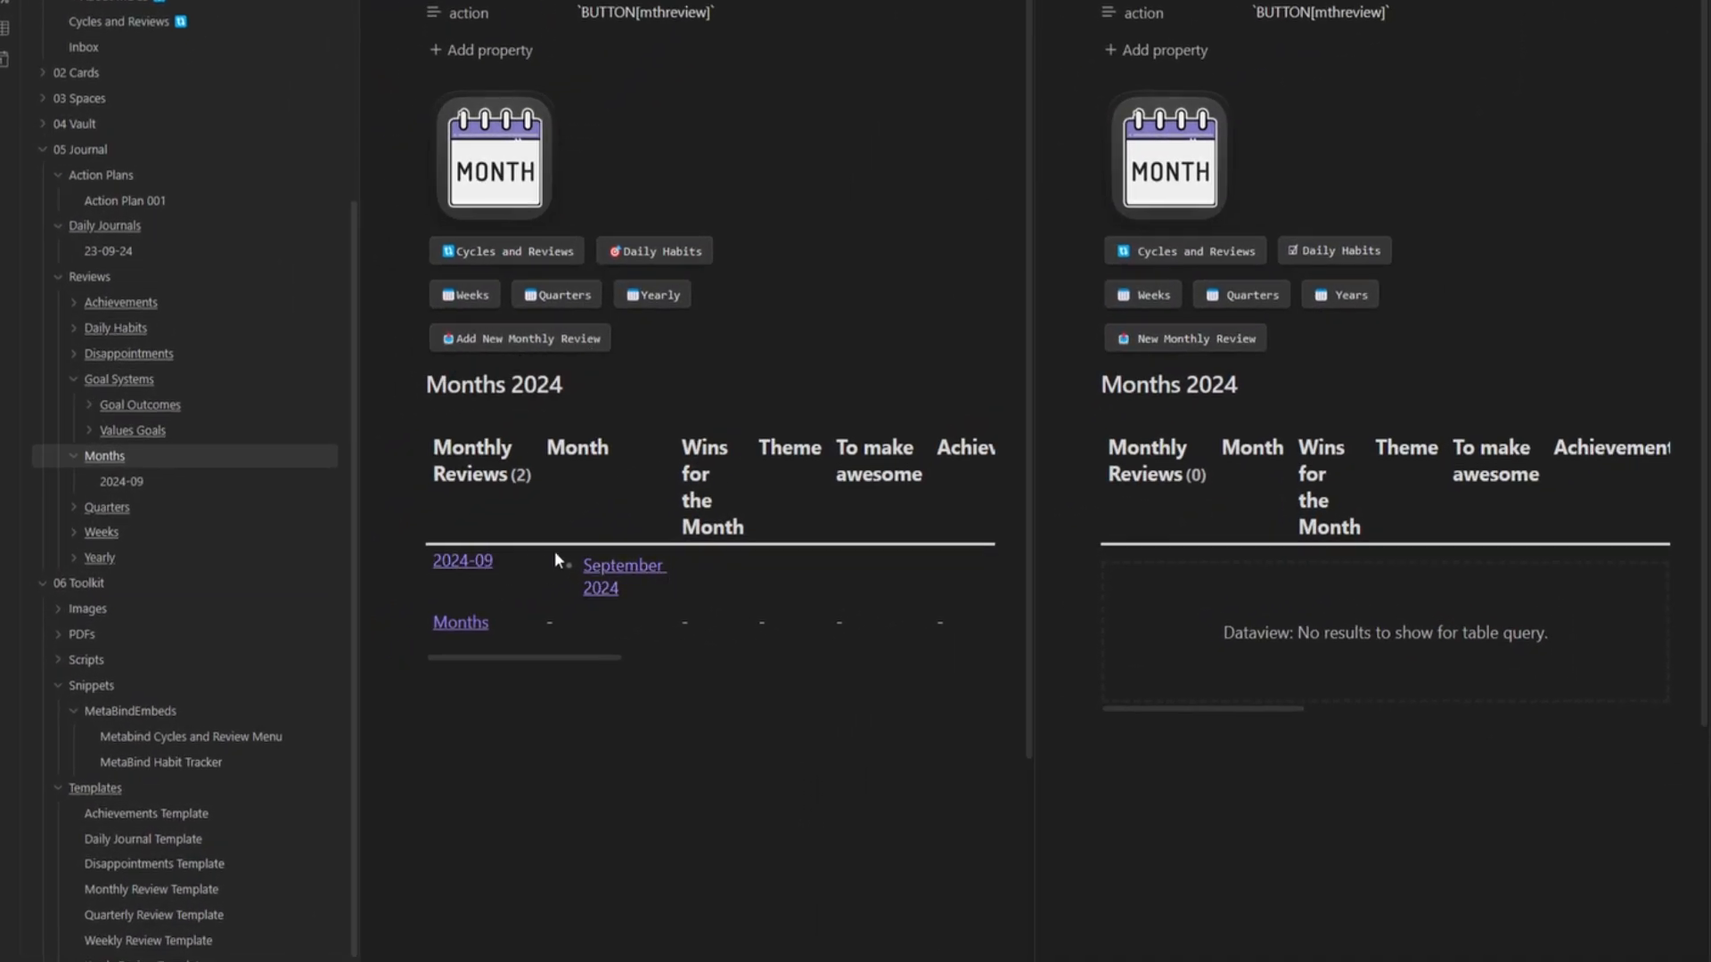
- Add the line WHERE file.name != "Months" to the Months note's Dataview query and return to reading view
mouse_move(464, 636)
key("ctrl+e")
left_click(703, 788)
key("Return")
type("WHERE file.name =")
key("BackSpace")
type("!= \"Months\"")
key("ctrl+e")
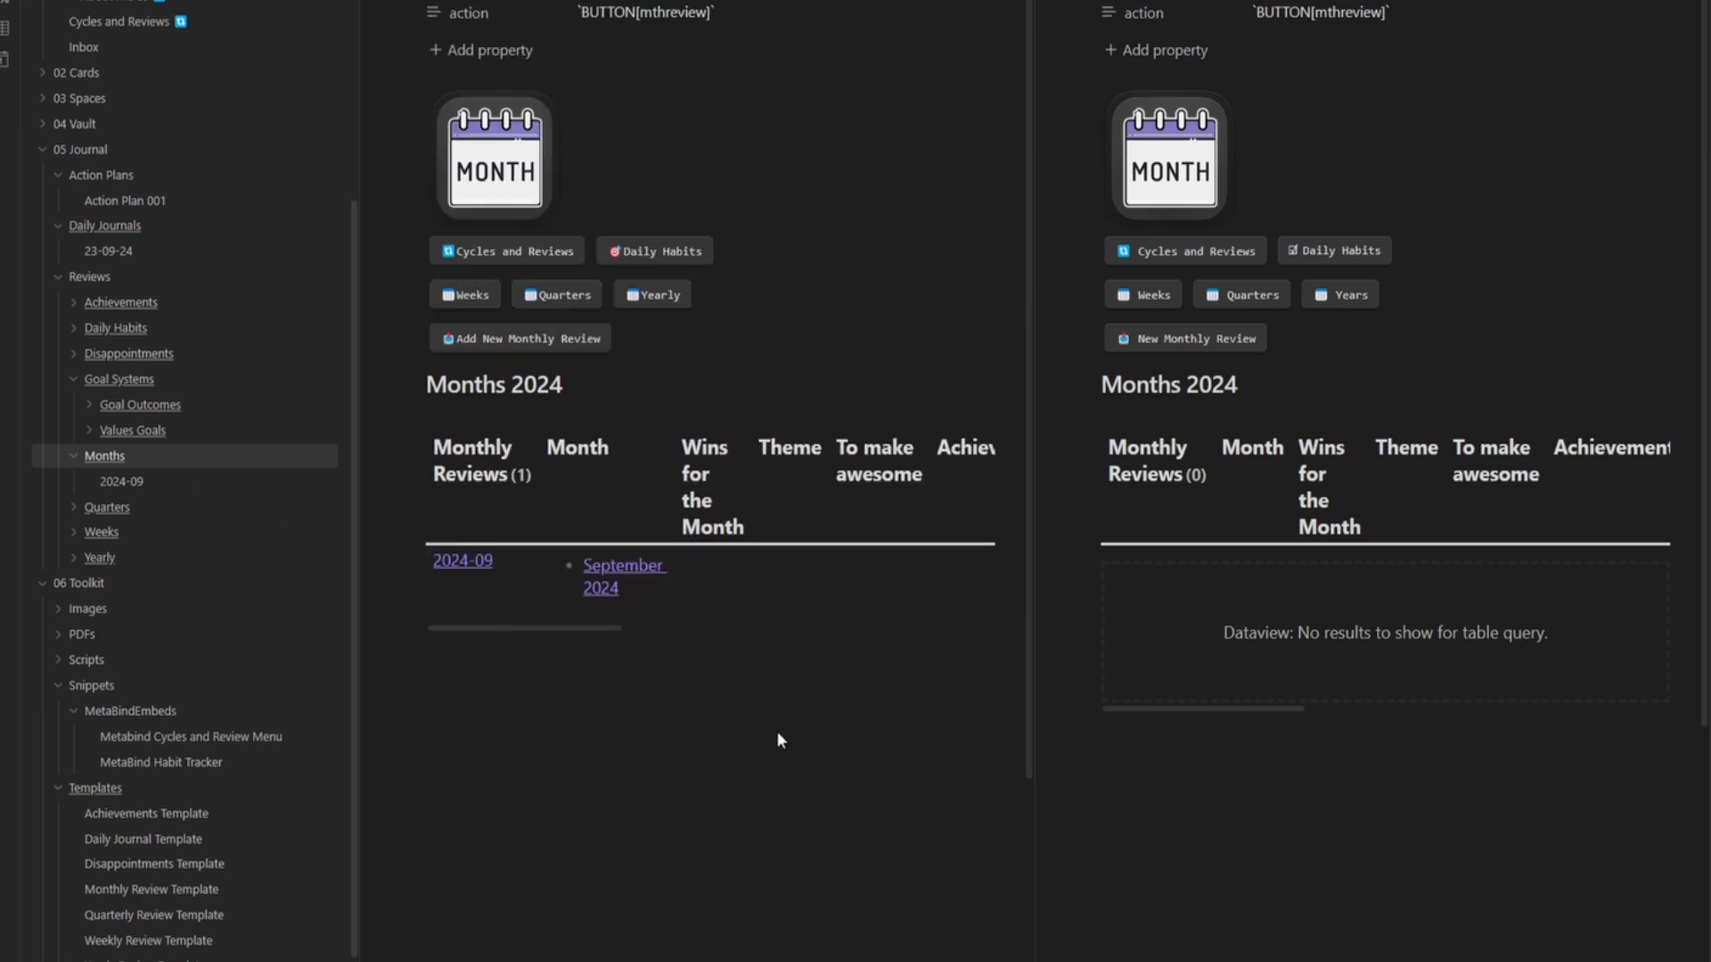
- Open the Quarters note beside Quarters copy and copy the full source of Quarters copy into it
left_click(116, 508)
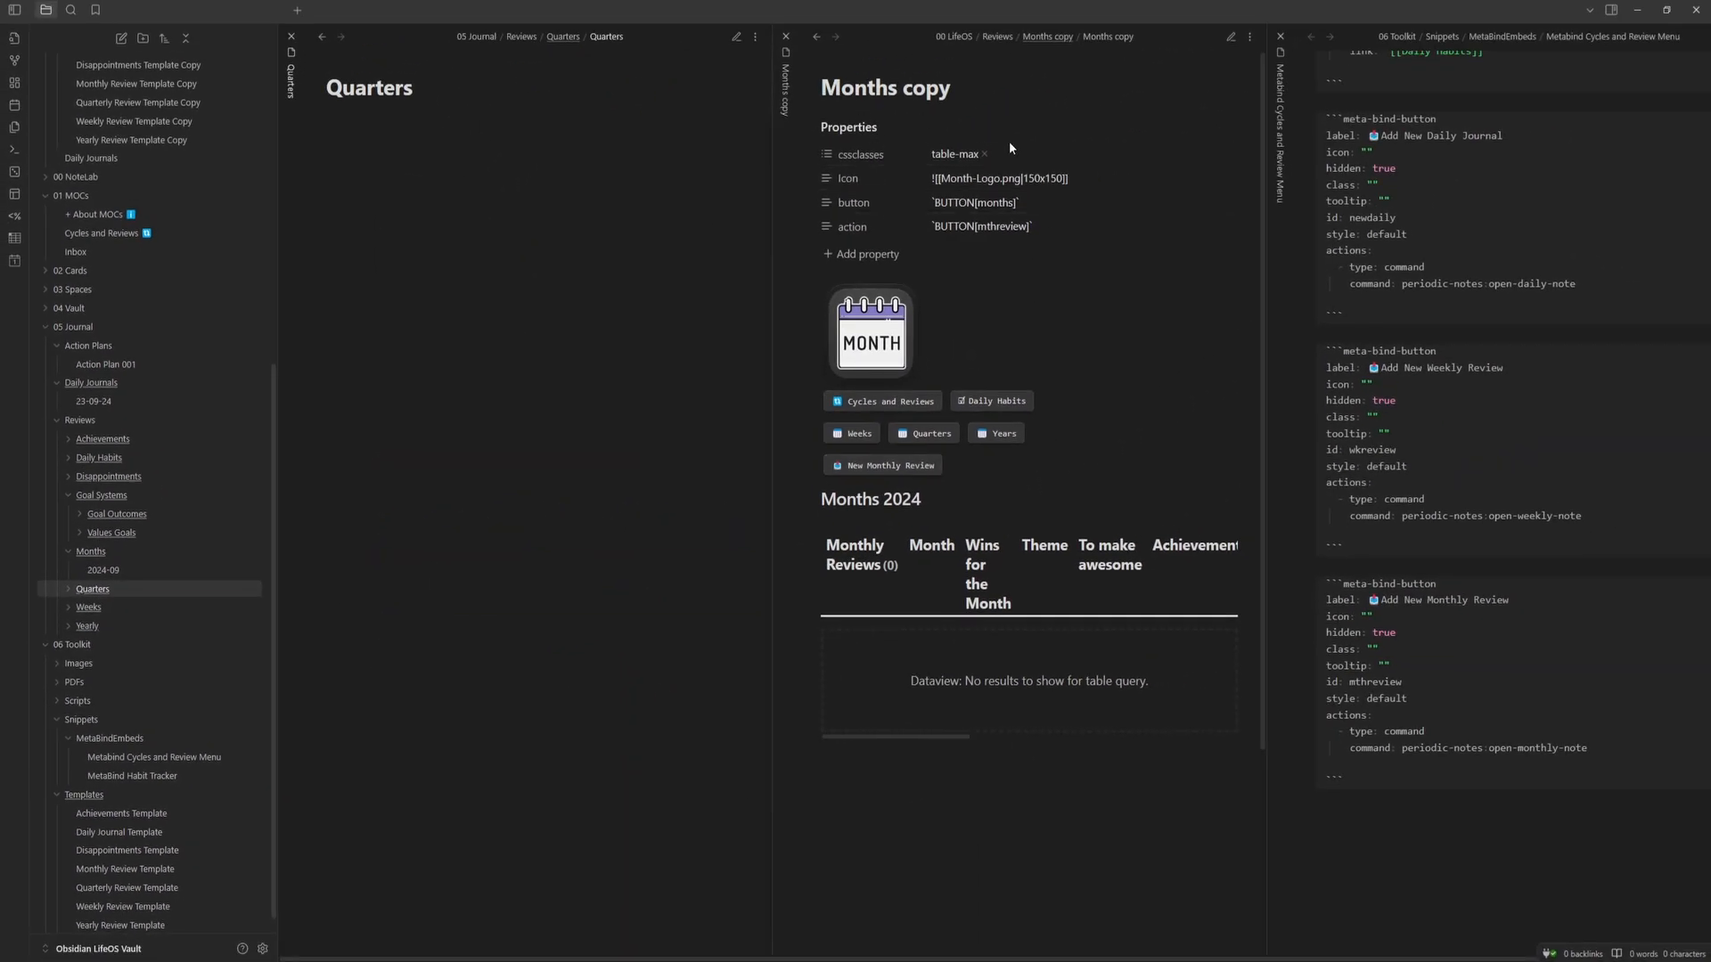
left_click(1045, 369)
scroll(152, 236, "up", 10)
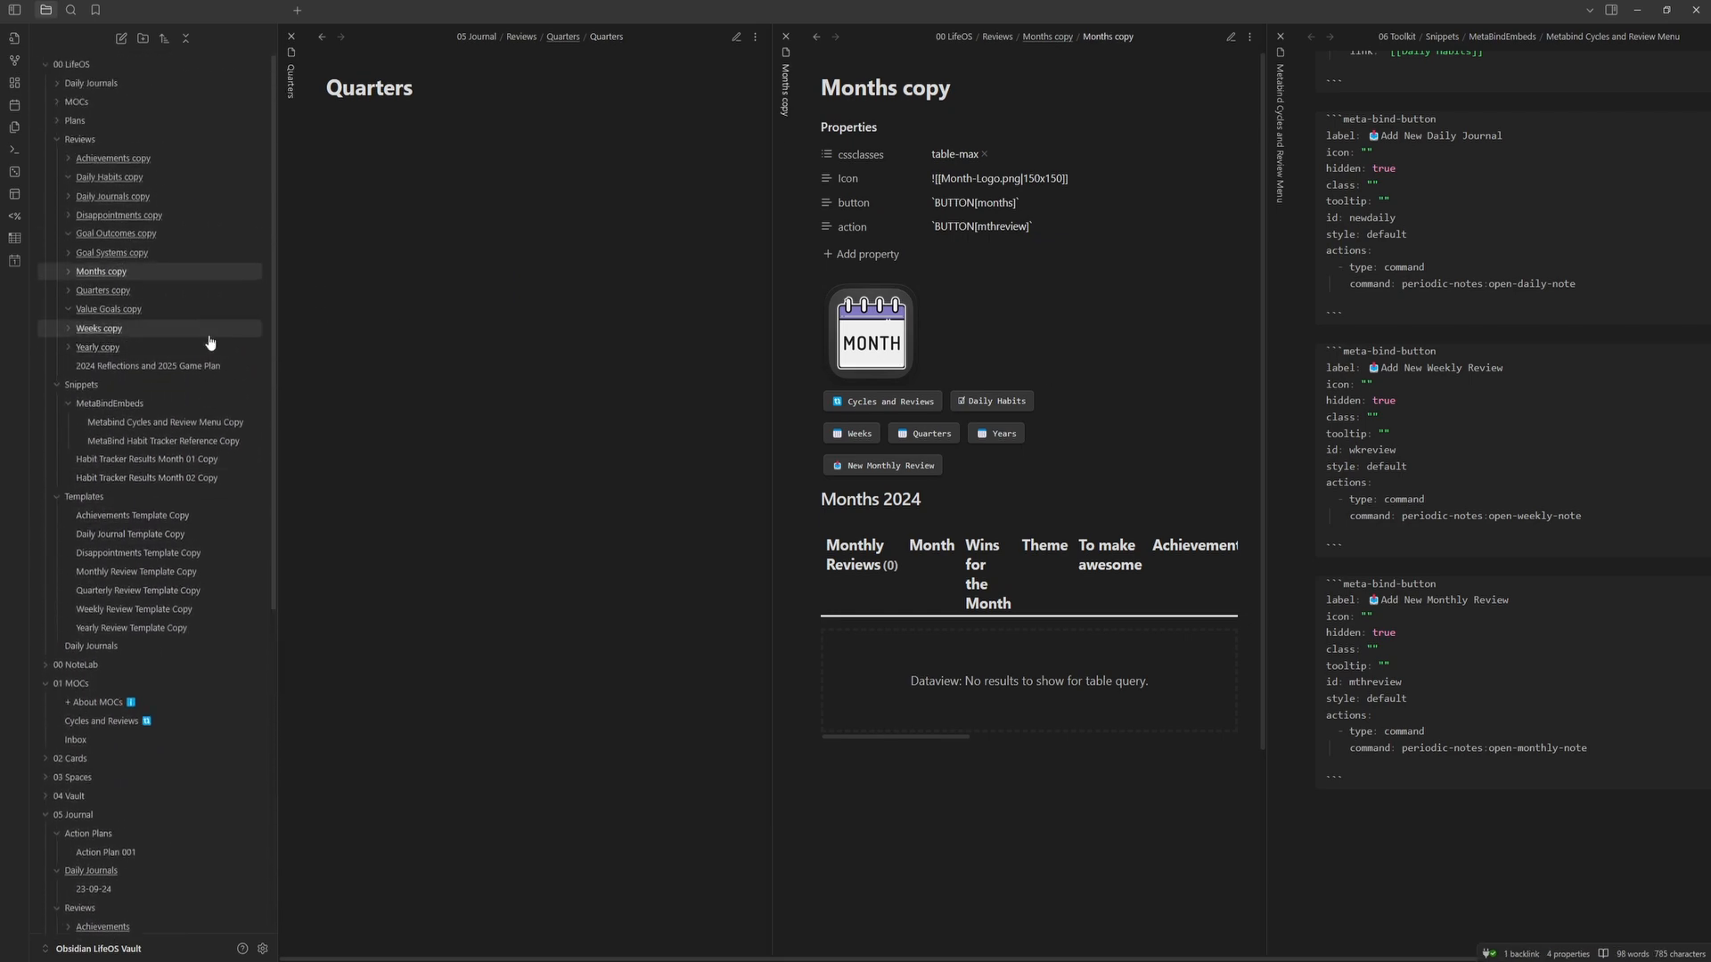
left_click(118, 291)
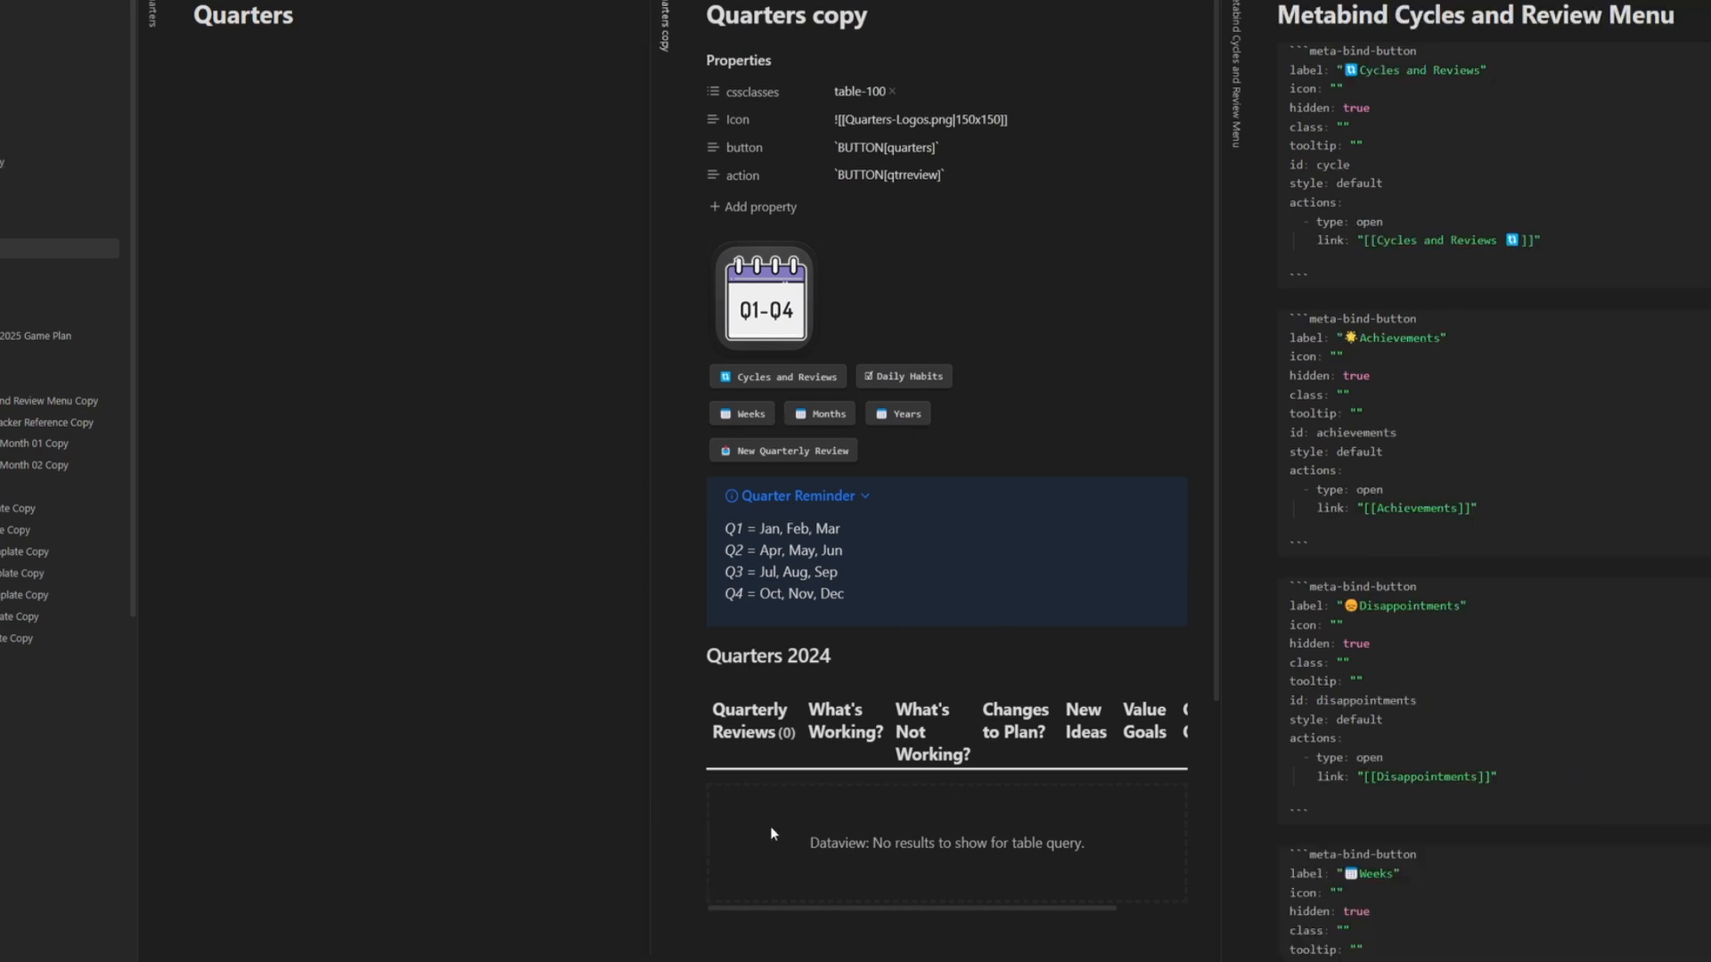
key("ctrl+e")
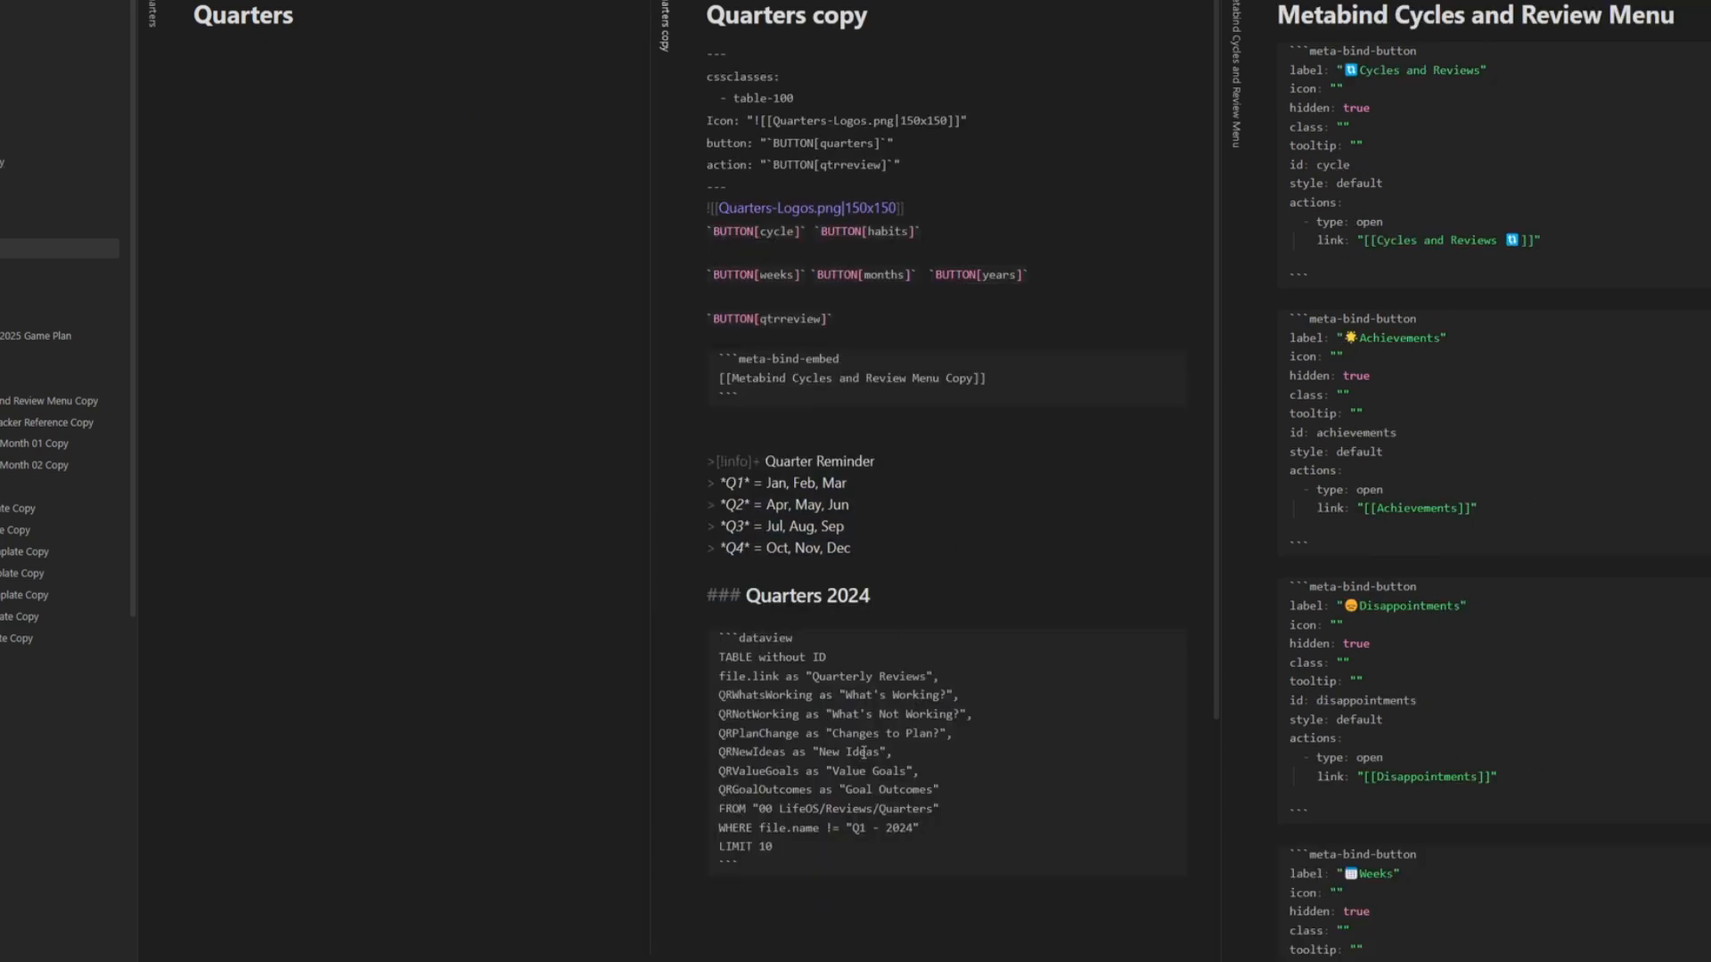
left_click_drag(802, 858, 651, 41)
key("ctrl+c")
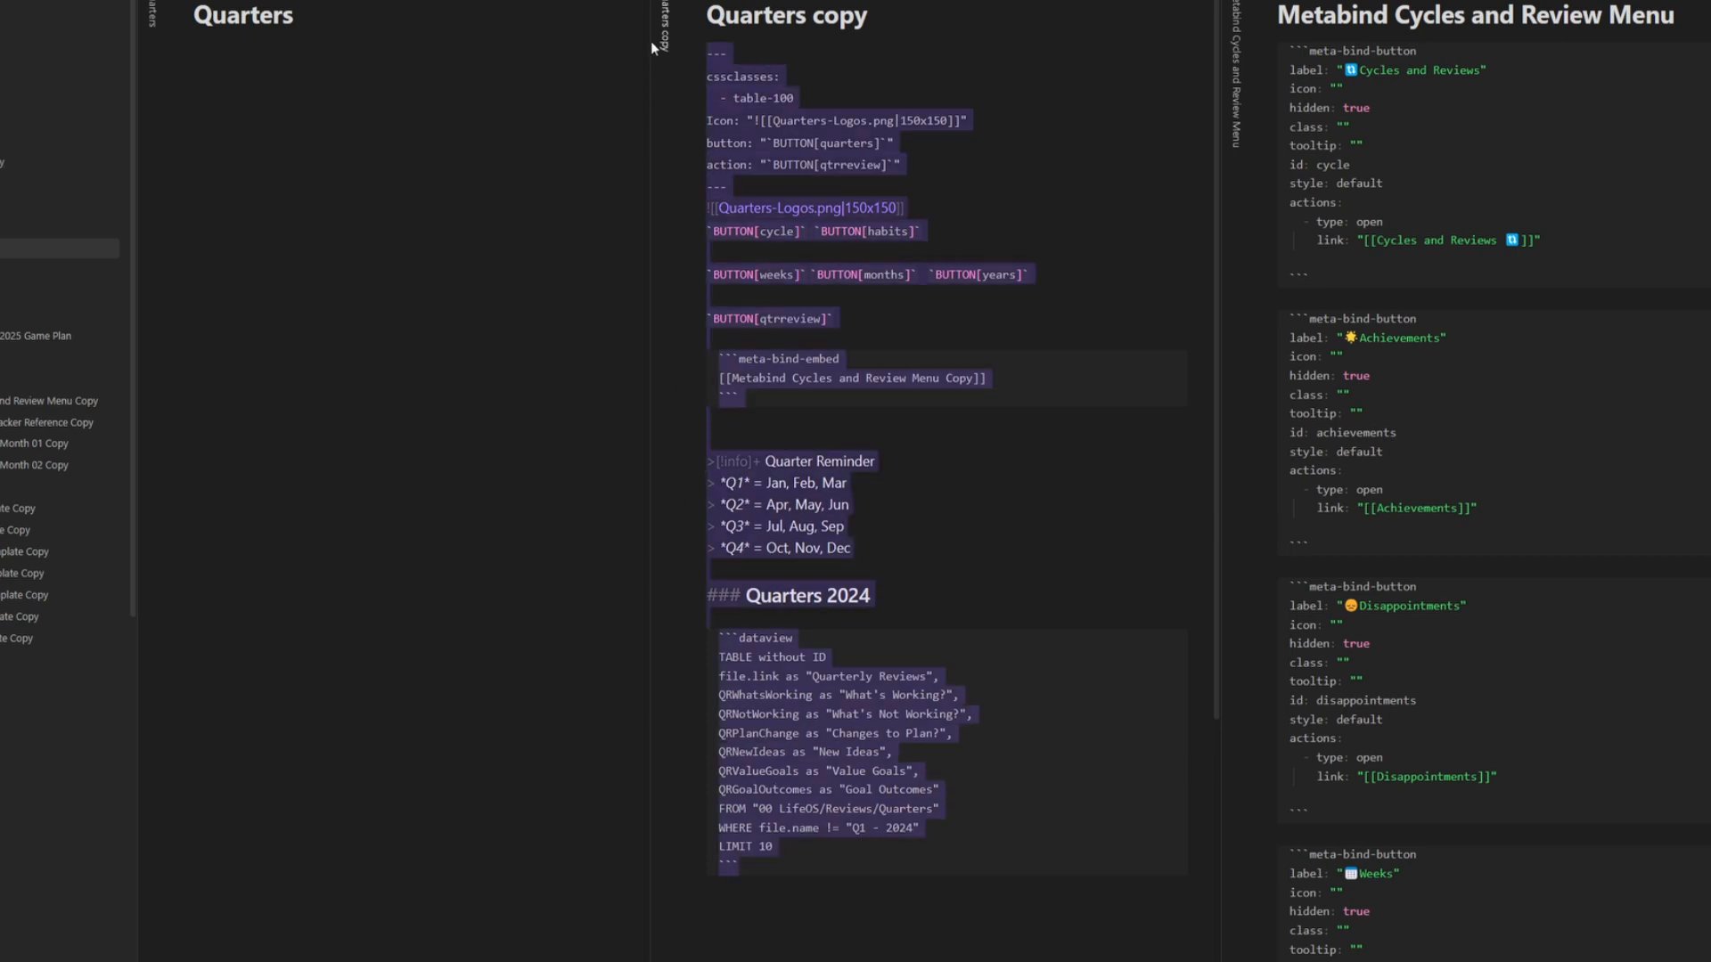
left_click(513, 77)
key("ctrl+v")
- In the Quarters note, link the embed to [[Metabind Cycles and Review Menu]] and set the Dataview source to "05 Journal/Reviews/Quarters"
left_click_drag(460, 381, 427, 381)
key("BackSpace")
left_click(380, 570)
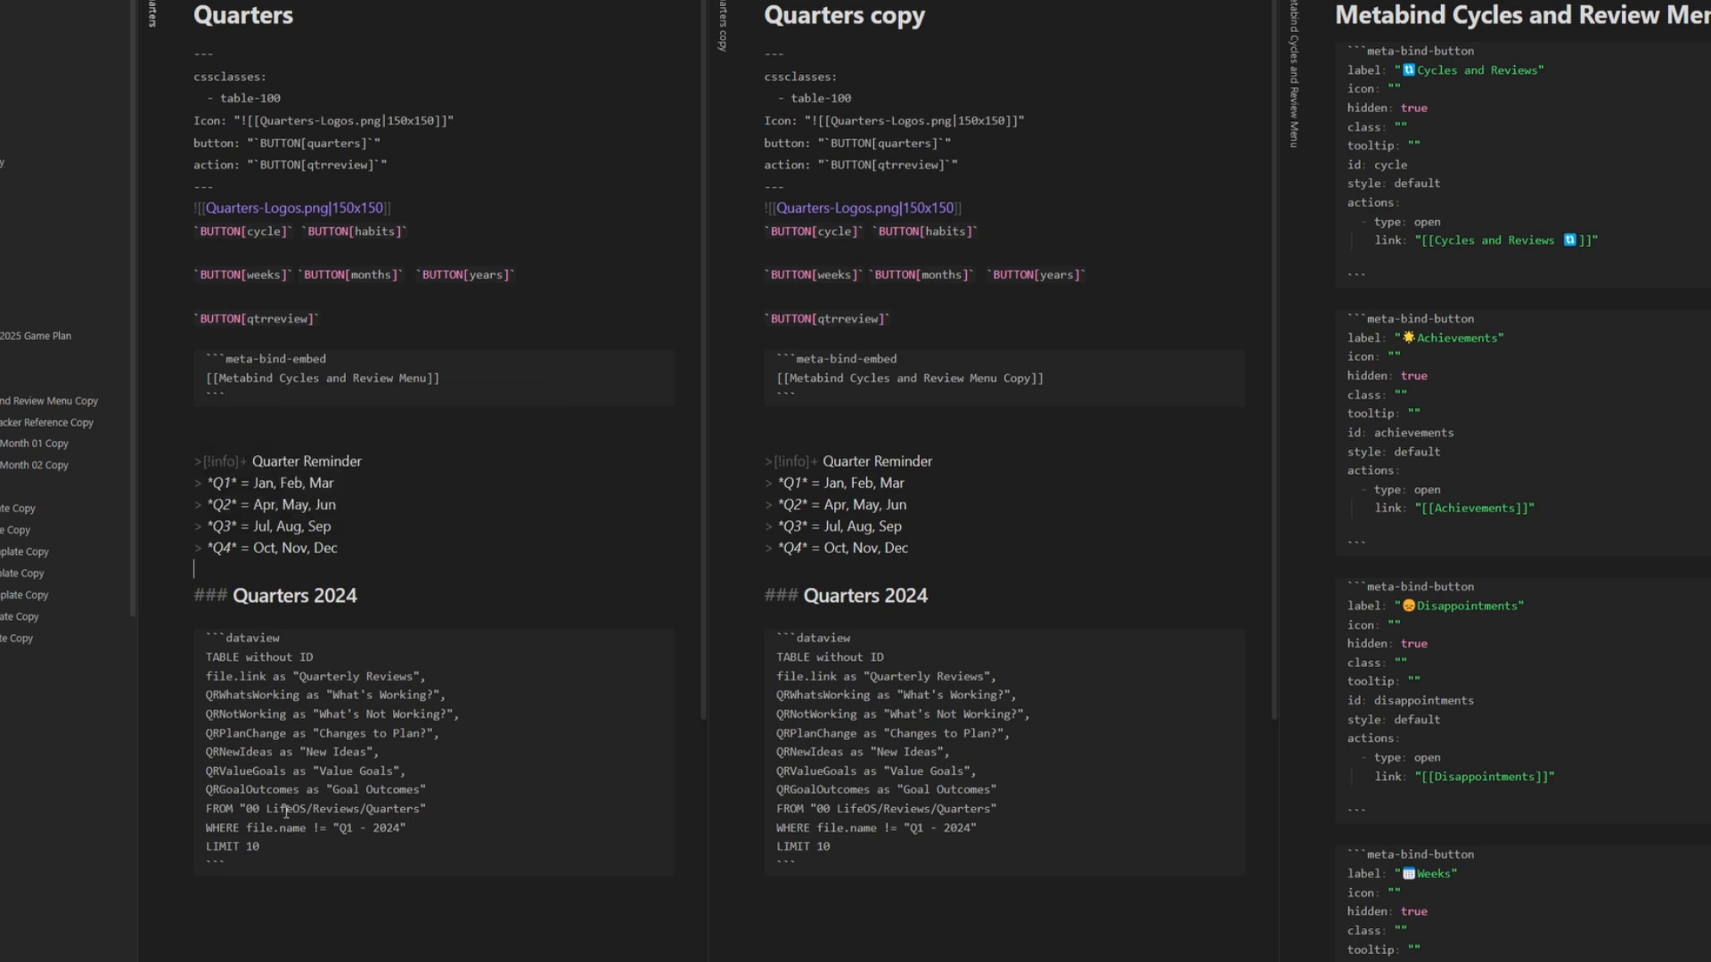
left_click_drag(309, 811, 244, 813)
key("ctrl+e")
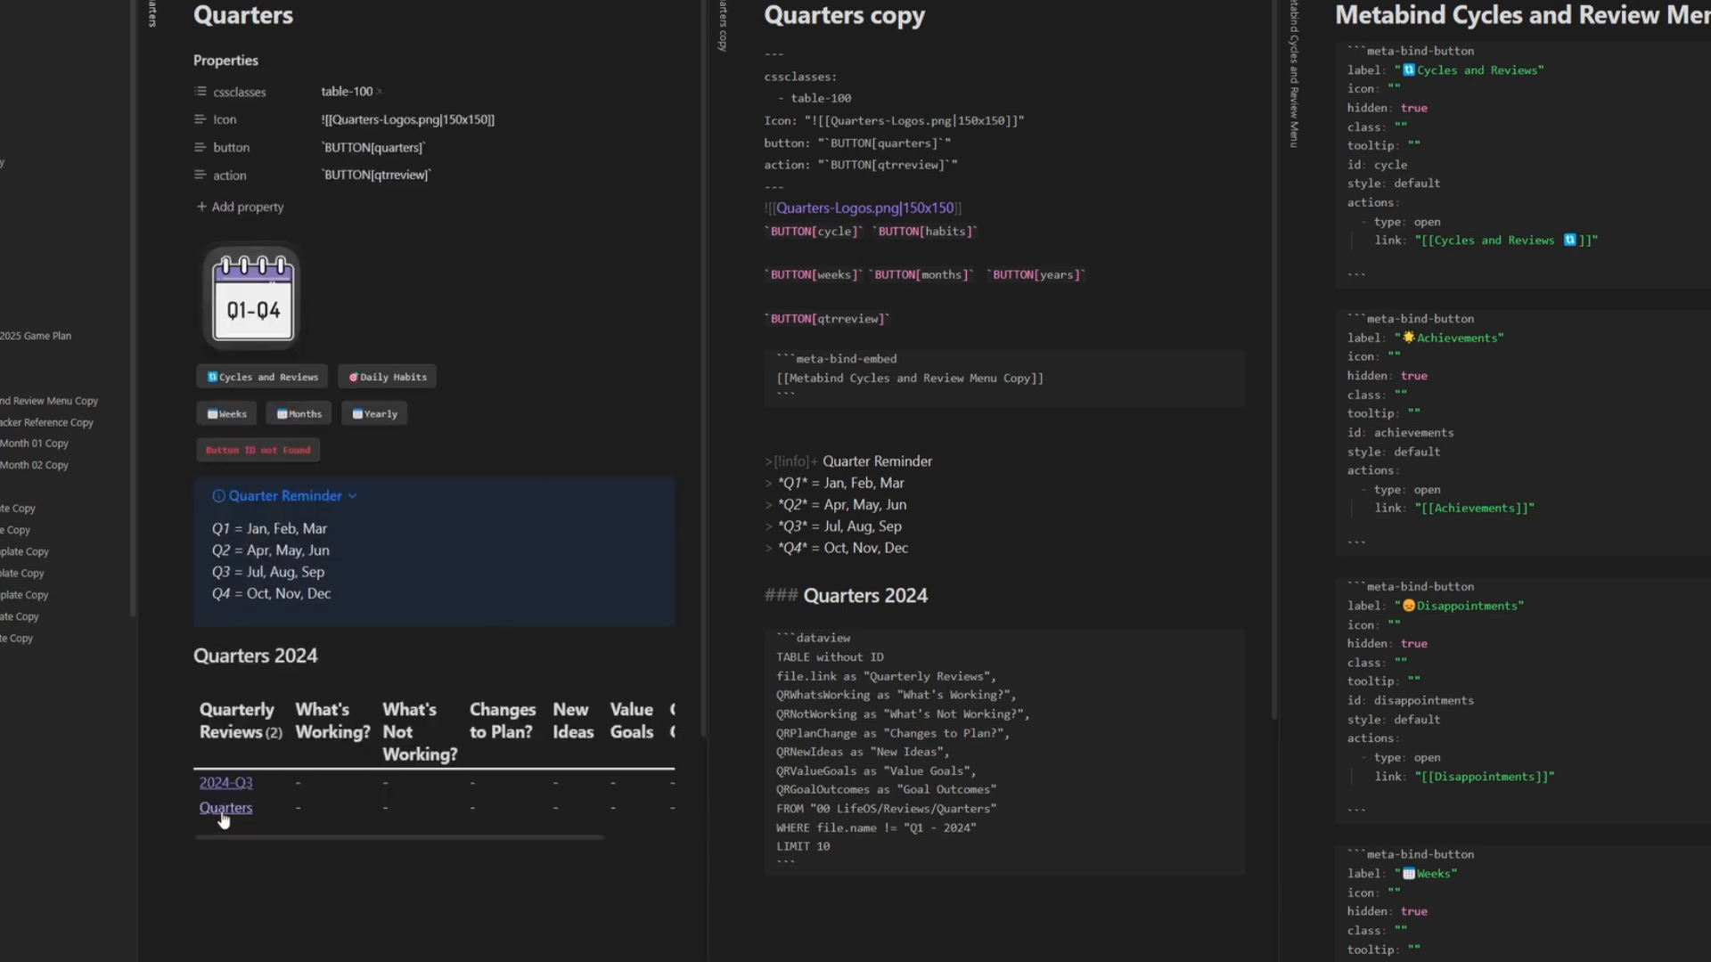
- Change the Quarters query's filter to WHERE file.name != "Quarters" and show the note in reading view
mouse_move(217, 812)
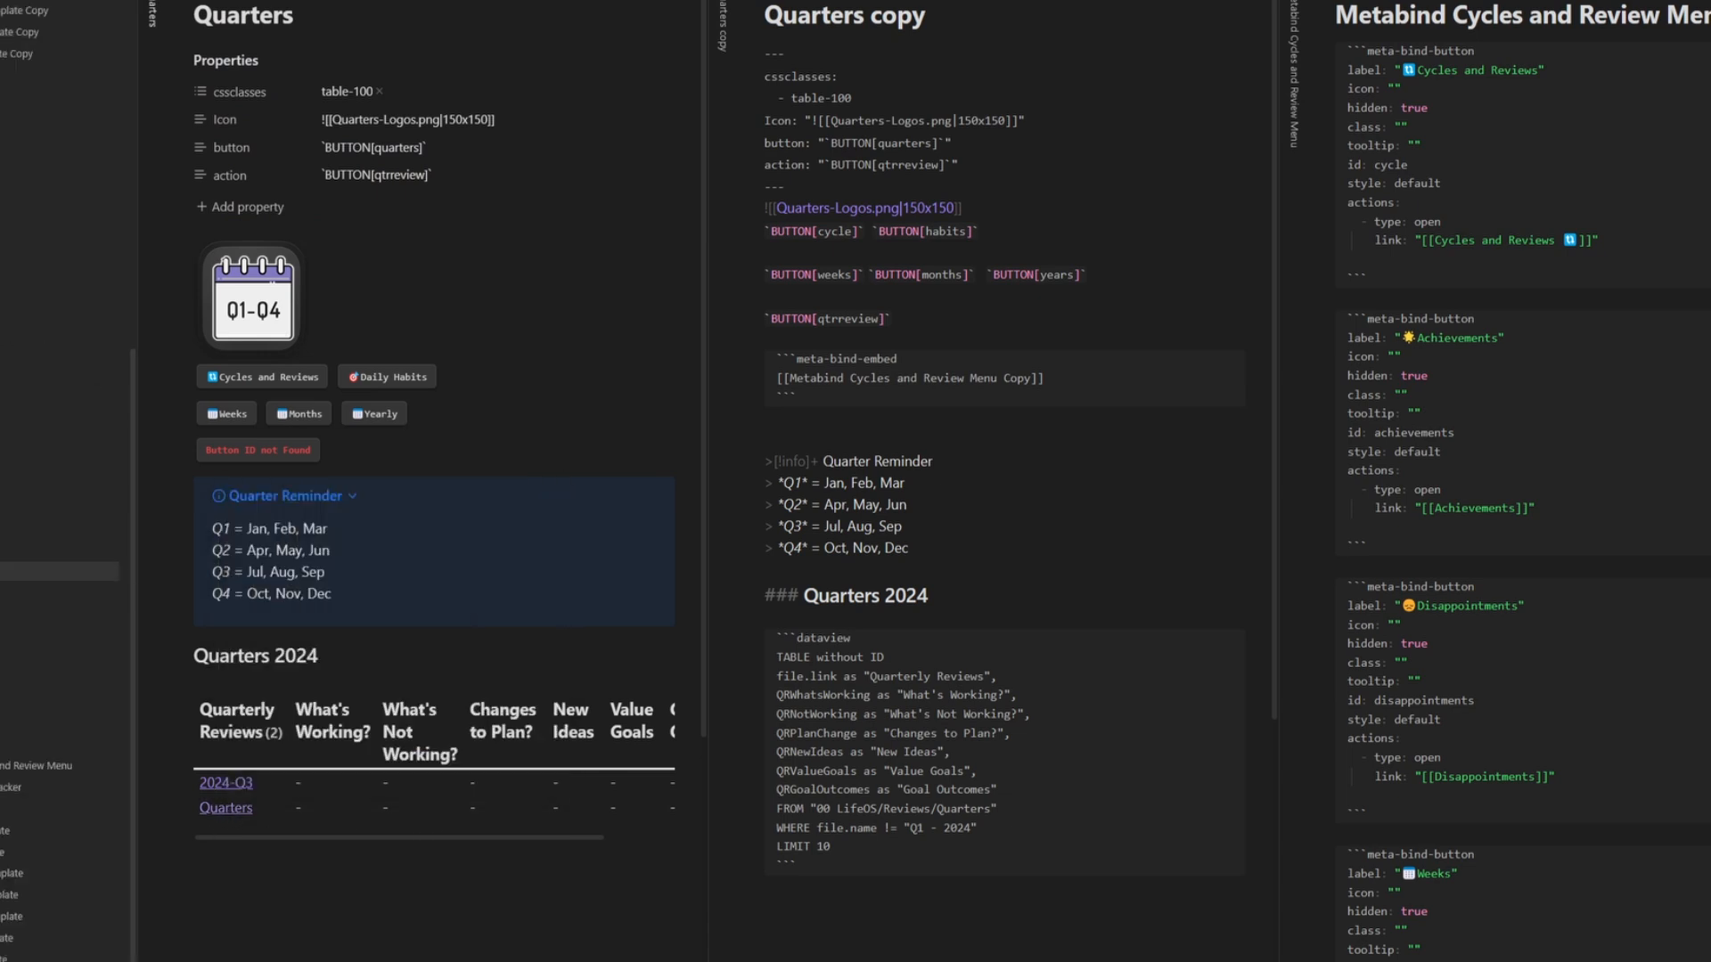
key("ctrl+e")
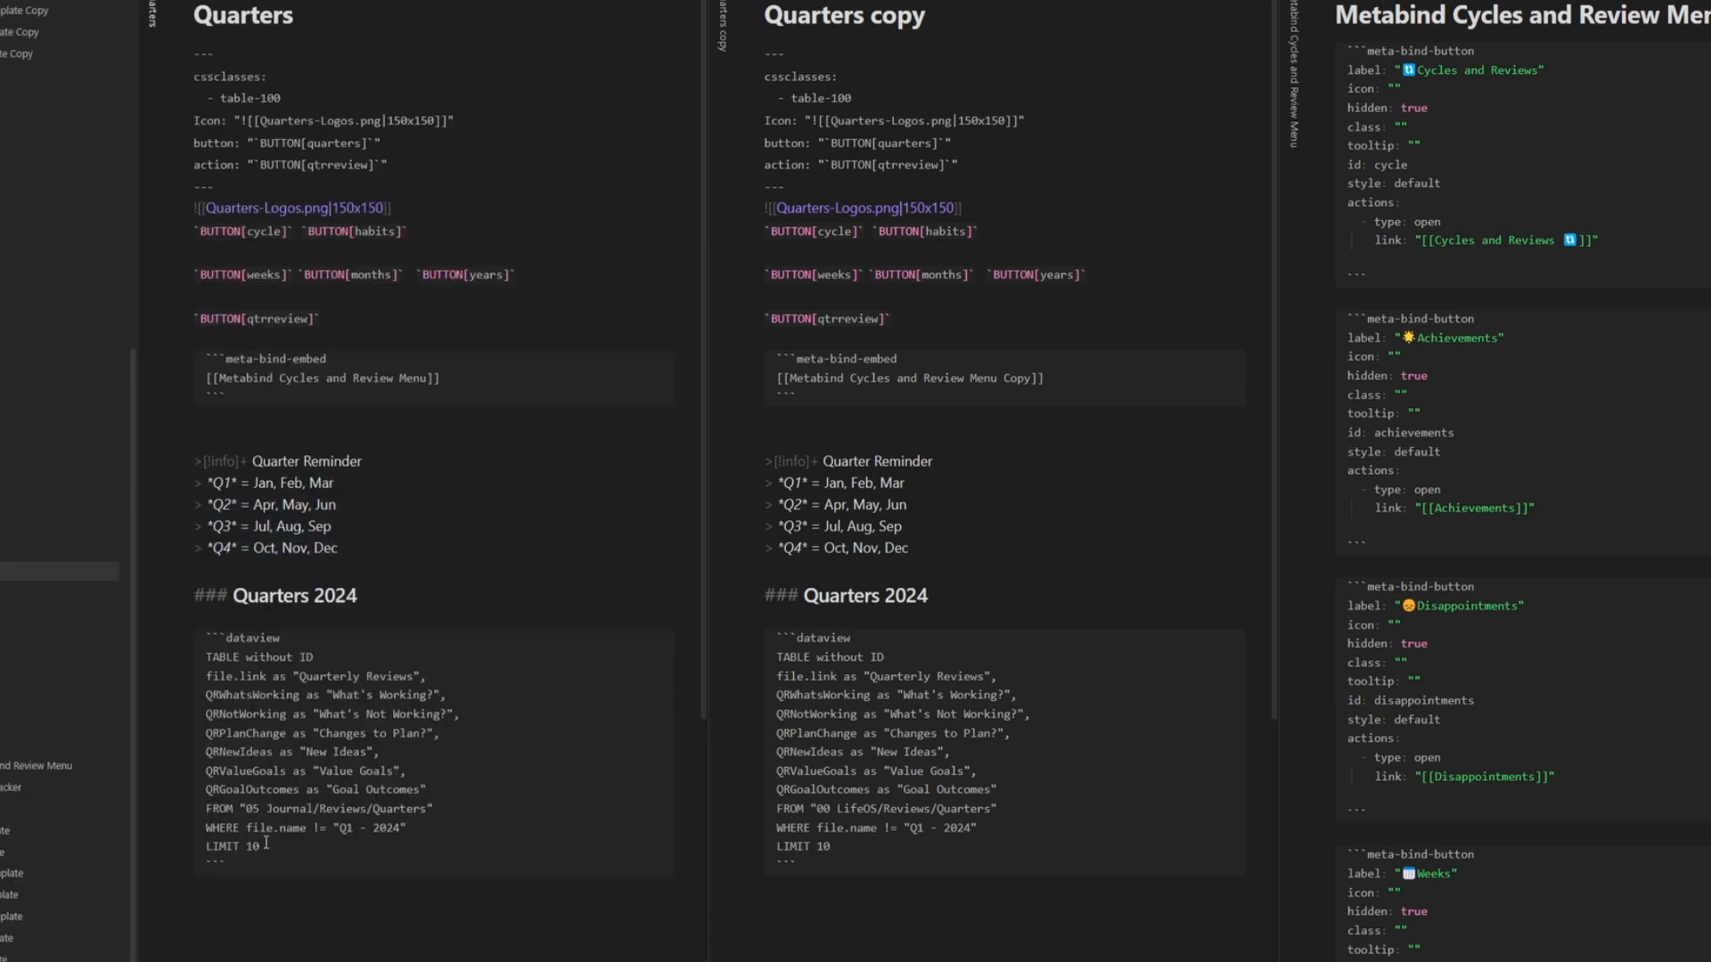
key("Left")
key("BackSpace")
key("BackSpace")
key("BackSpace")
key("BackSpace")
key("BackSpace")
key("BackSpace")
key("BackSpace")
key("BackSpace")
type("au")
key("BackSpace")
key("BackSpace")
type("uarters")
key("ctrl+e")
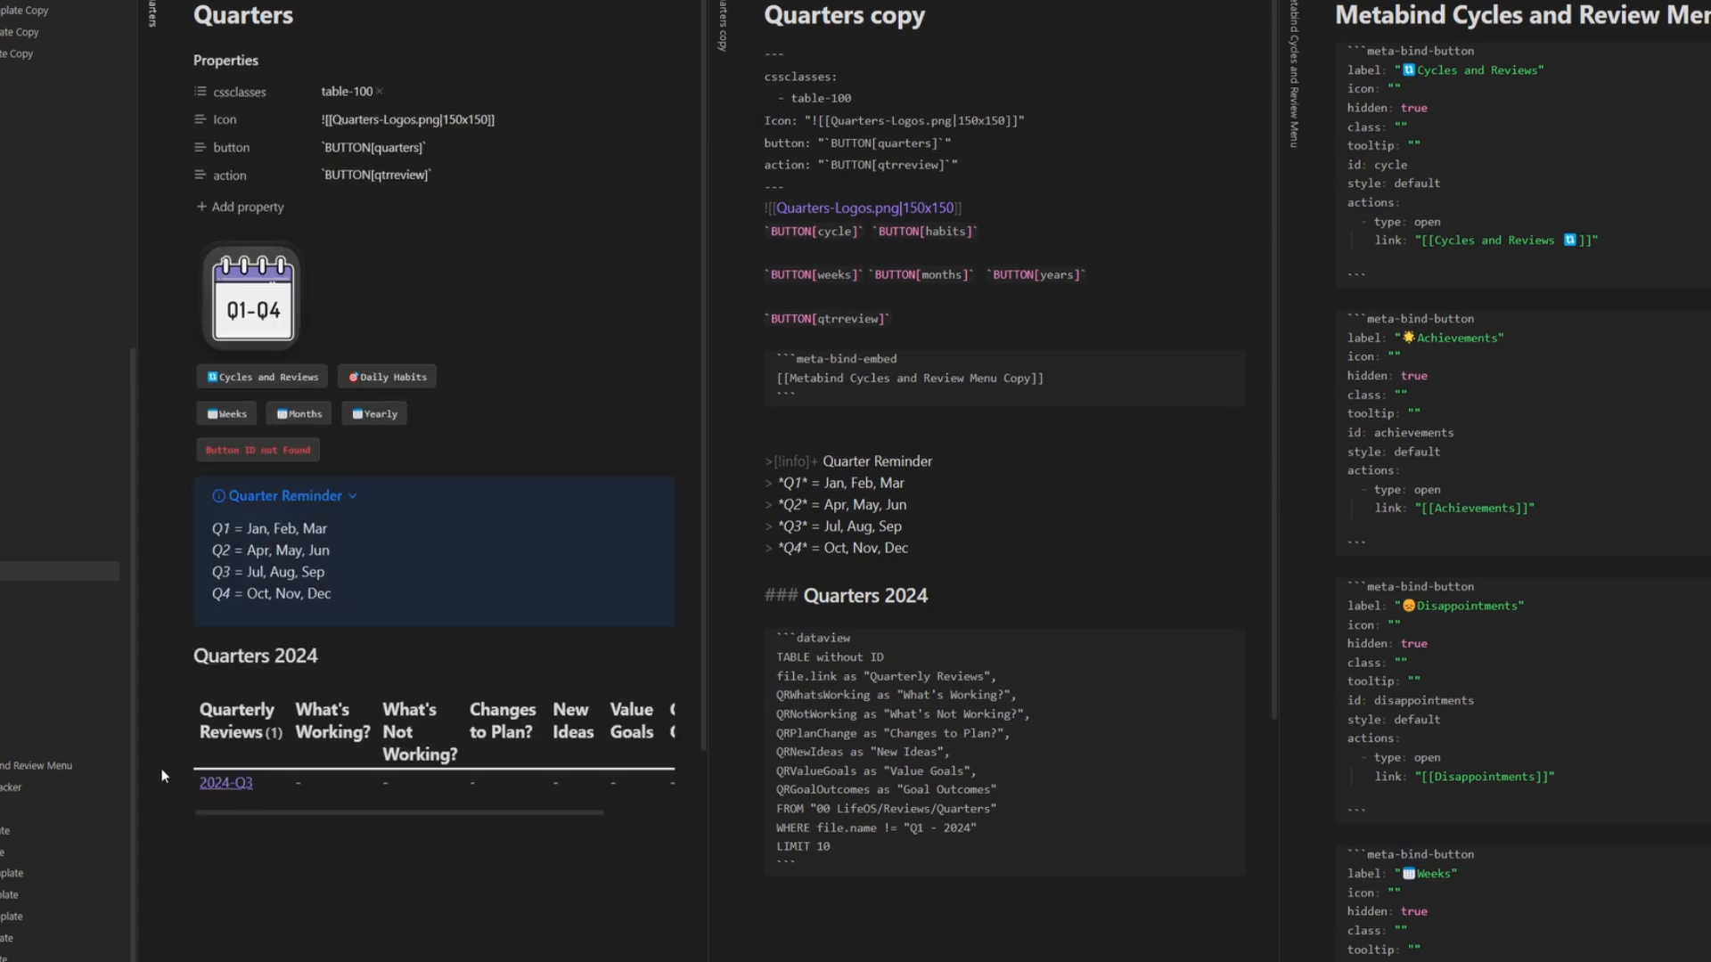
- Start a Meta Bind button below the Add New Monthly Review block and set its ID to qtrreview
key("ctrl+e")
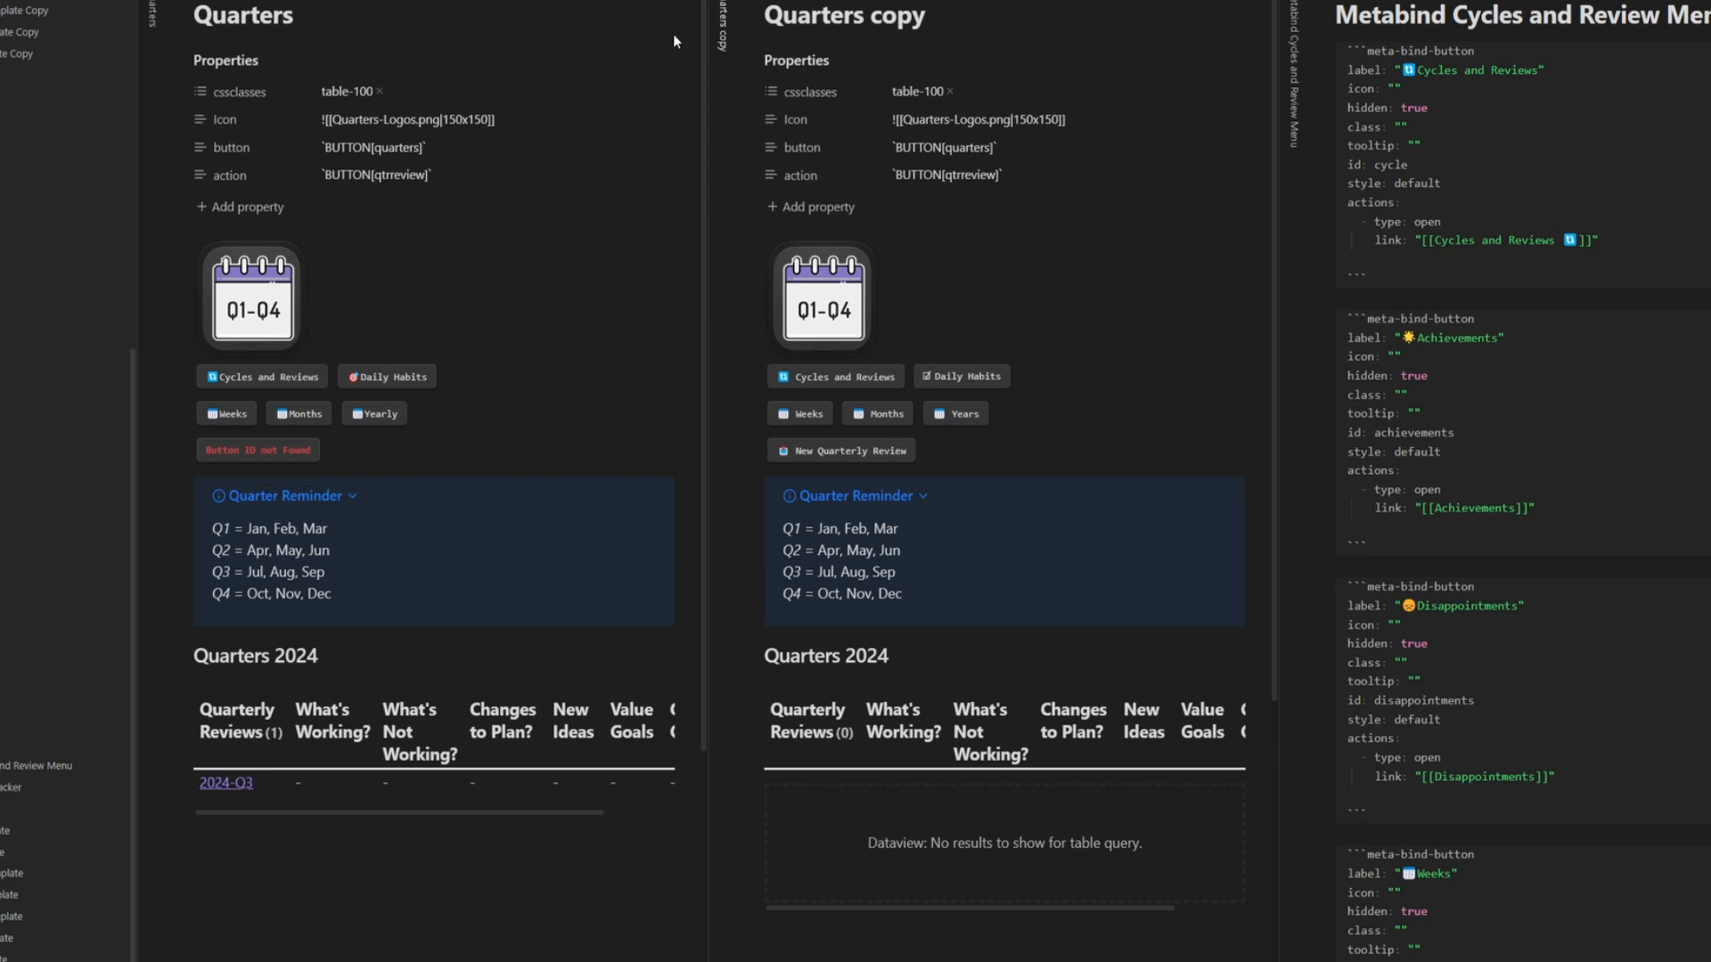
key("ctrl+e")
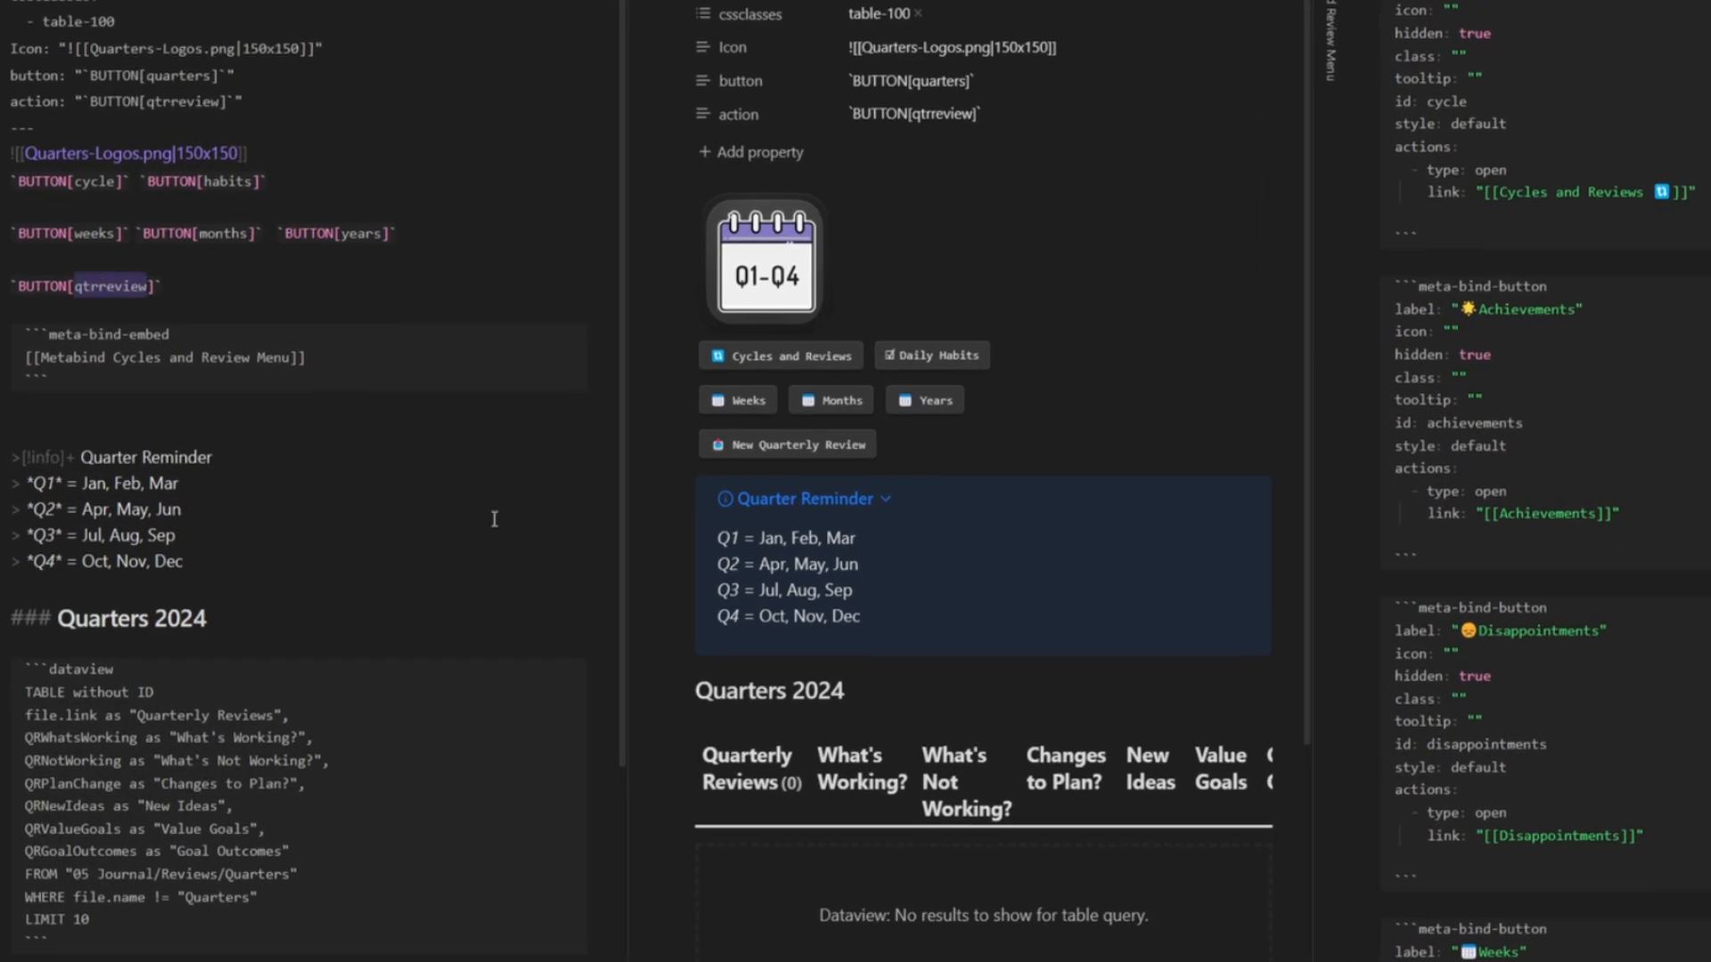
scroll(1557, 833, "down", 15)
scroll(1557, 833, "down", 15)
scroll(1519, 710, "down", 6)
scroll(1520, 710, "right", 1)
right_click(1551, 532)
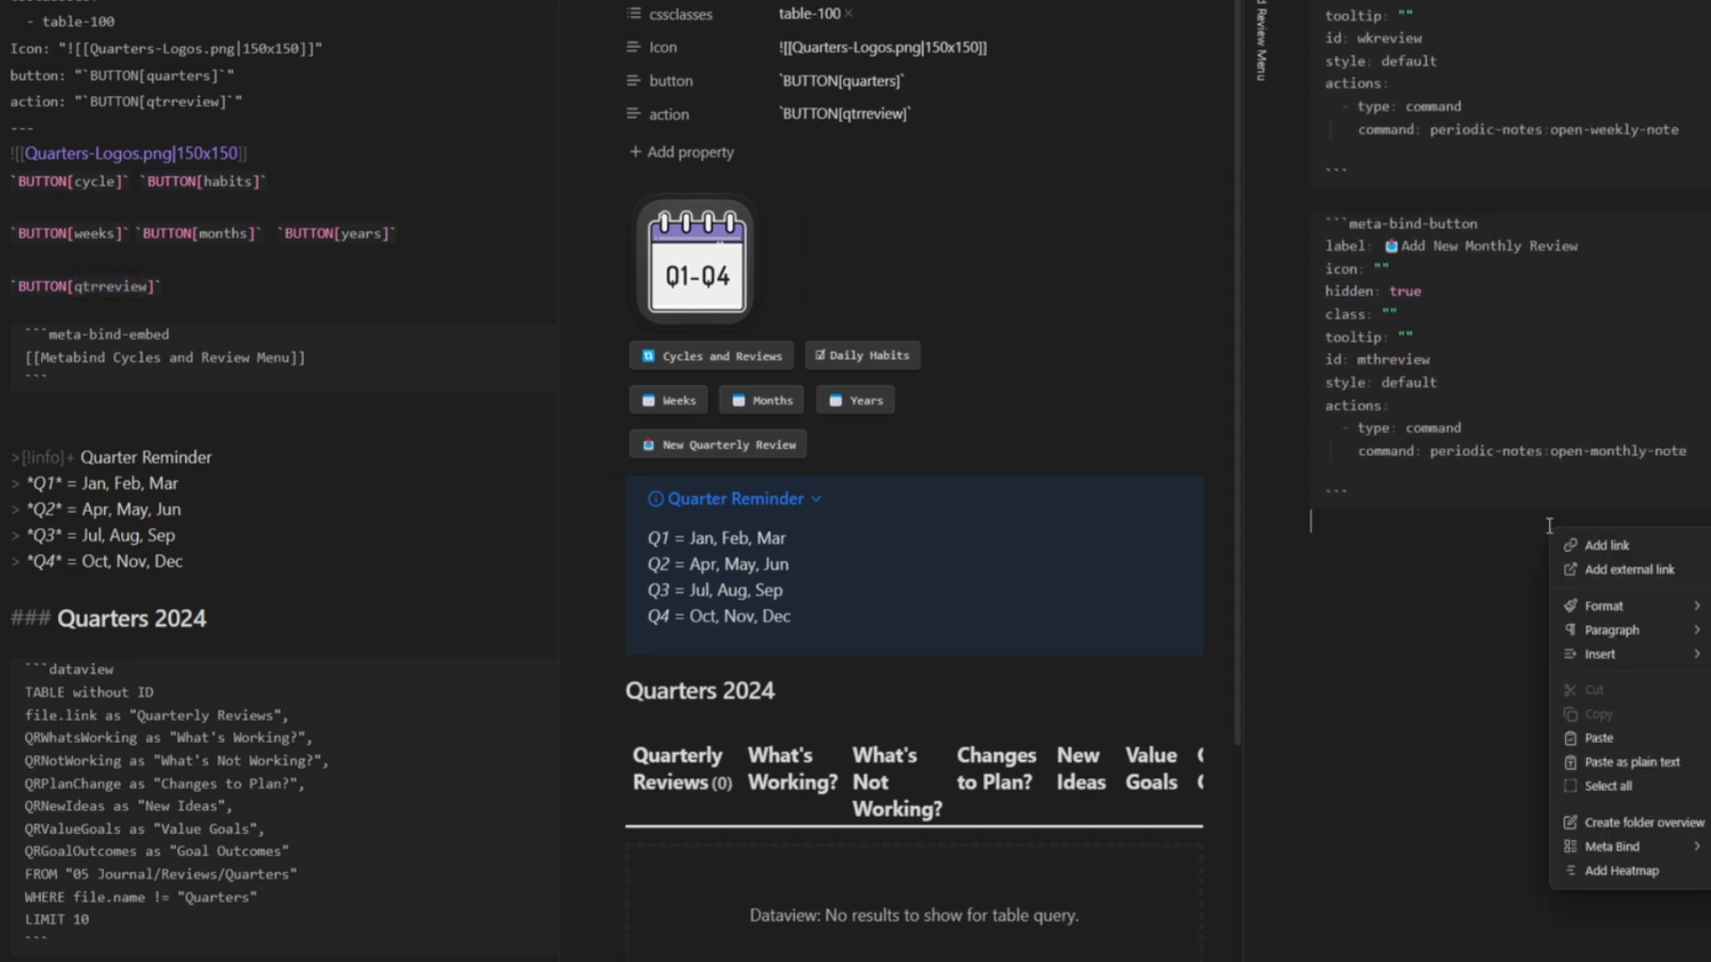
right_click(1368, 550)
mouse_move(1458, 866)
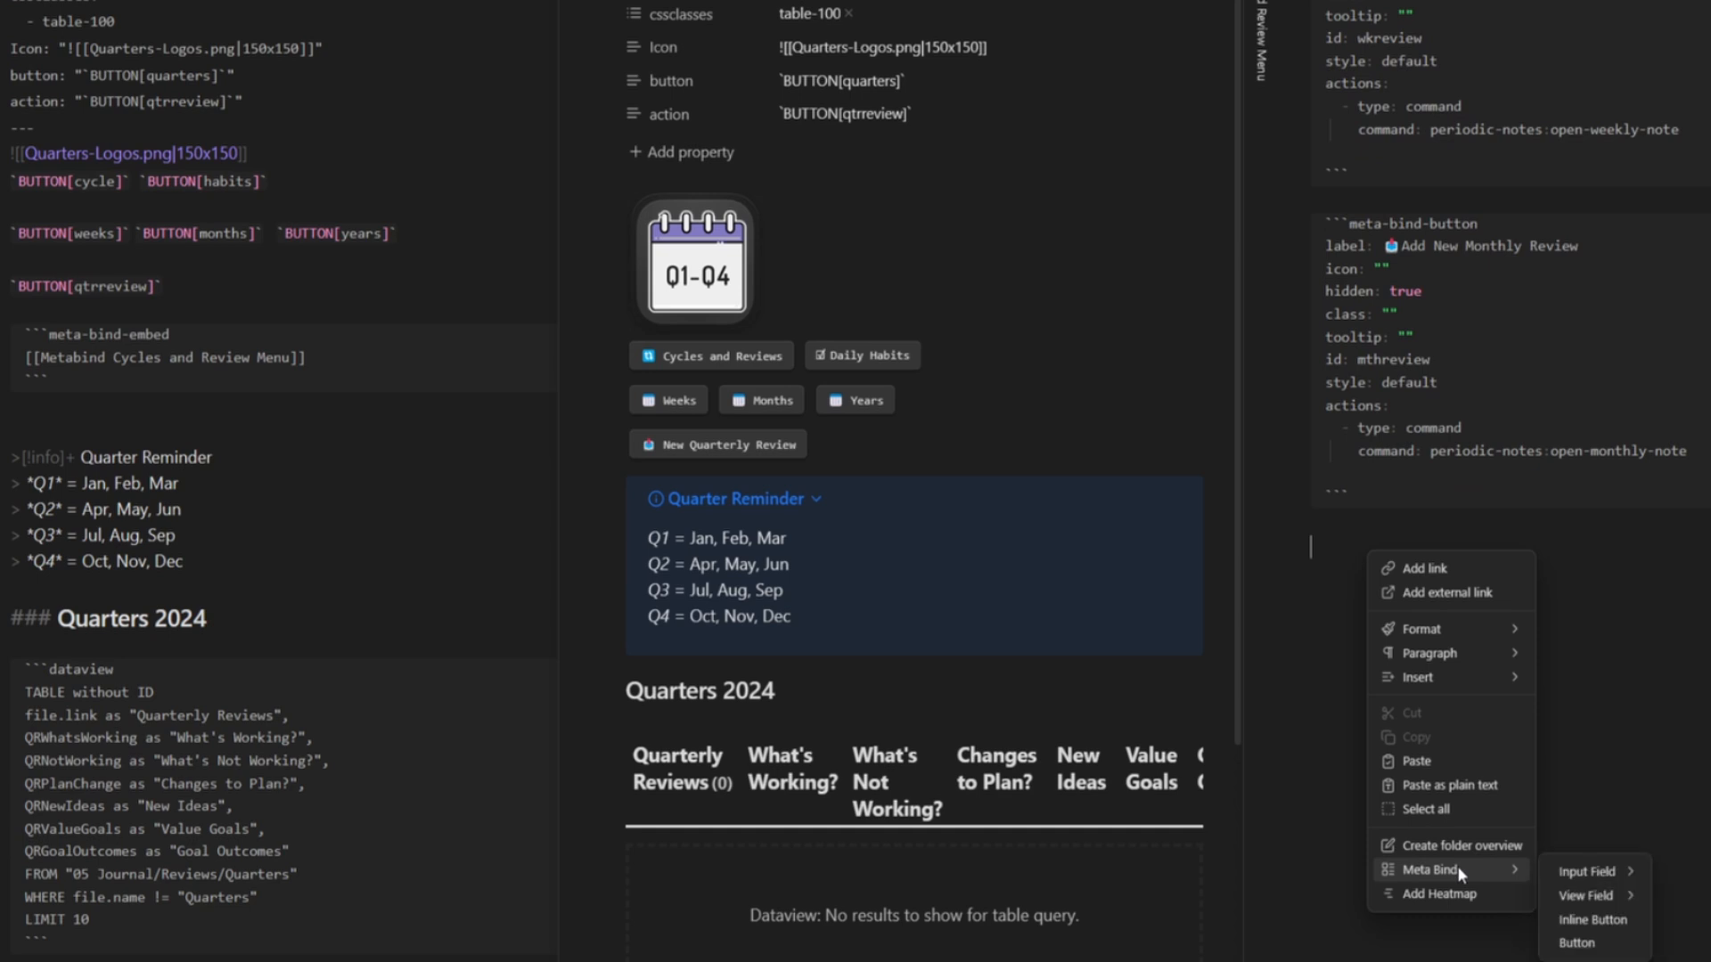
left_click(1596, 938)
left_click(909, 503)
type("qtrreview")
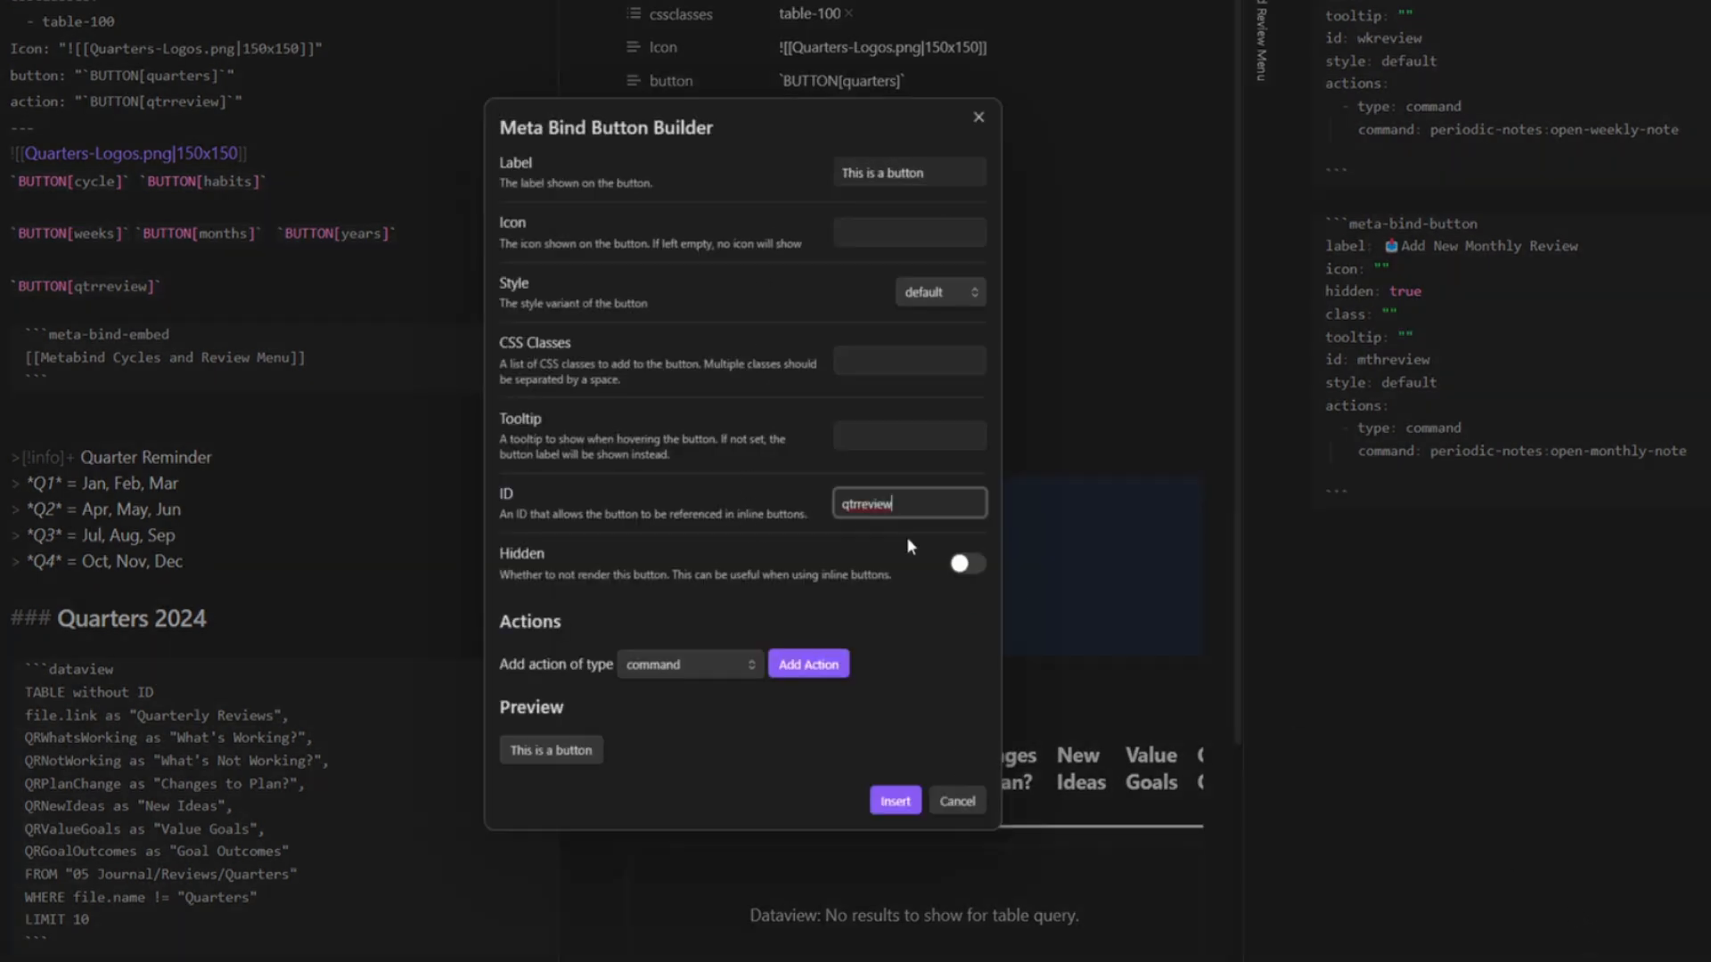
- Label the quarterly button "Add New Quarterly Review" with the inbox tray emoji in front
left_click_drag(844, 173, 931, 173)
type("Add New Quarterly Review")
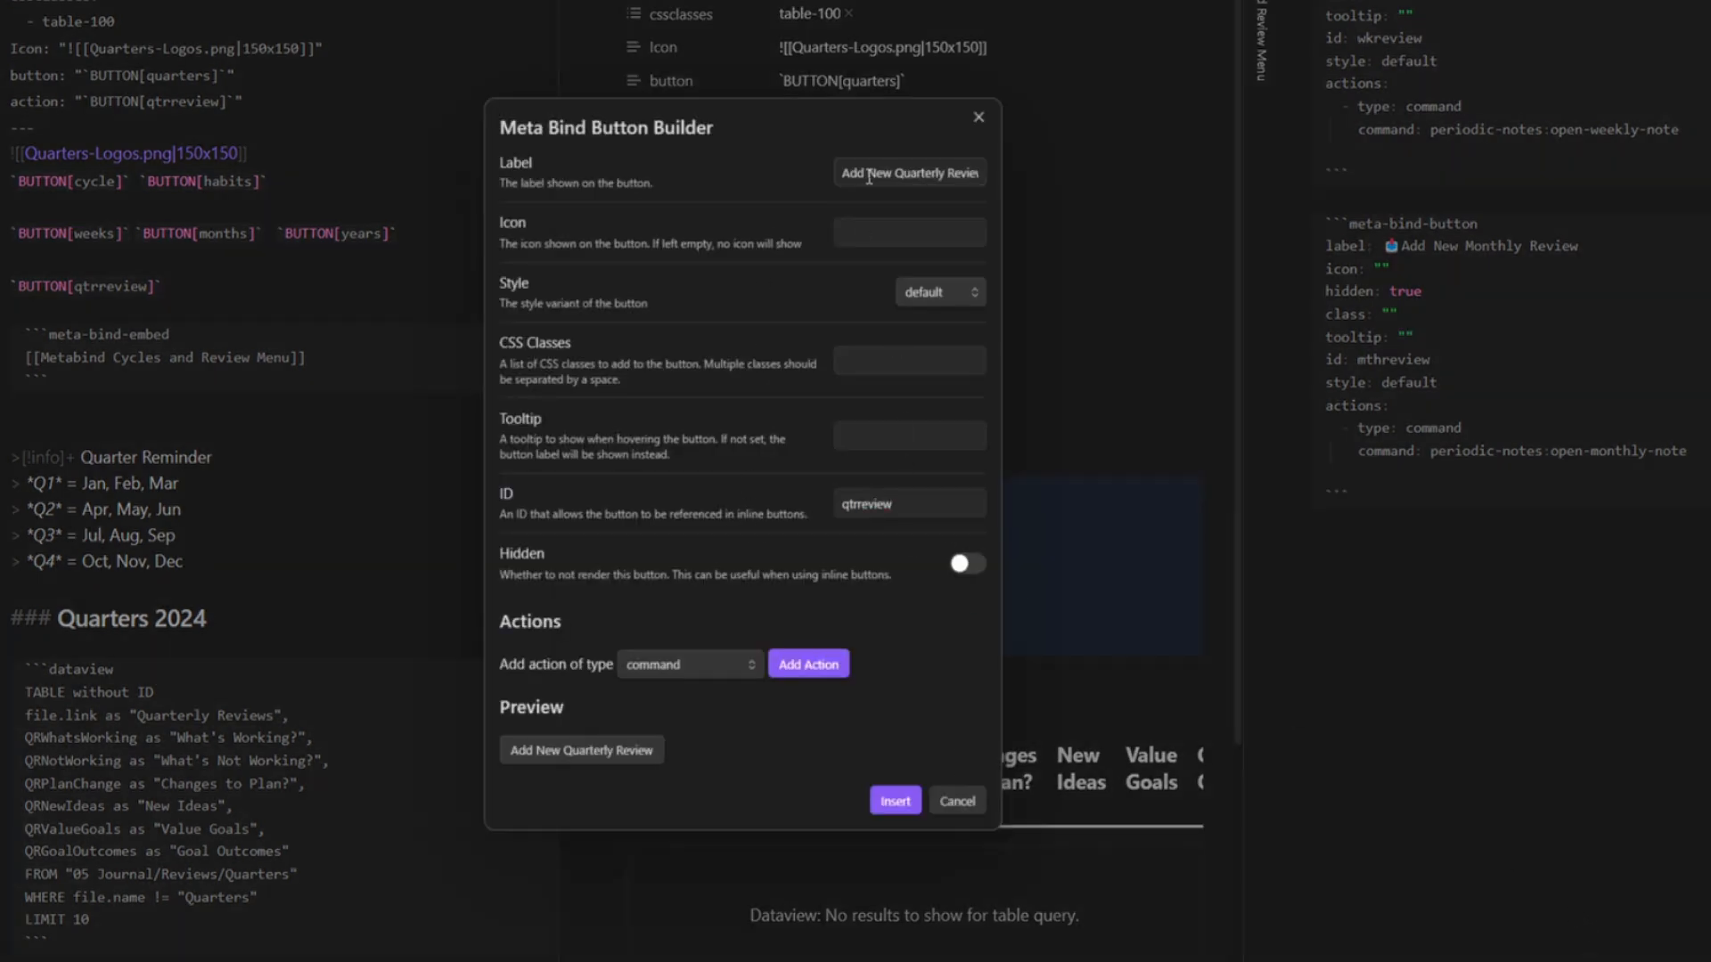
left_click(842, 173)
key("super+period")
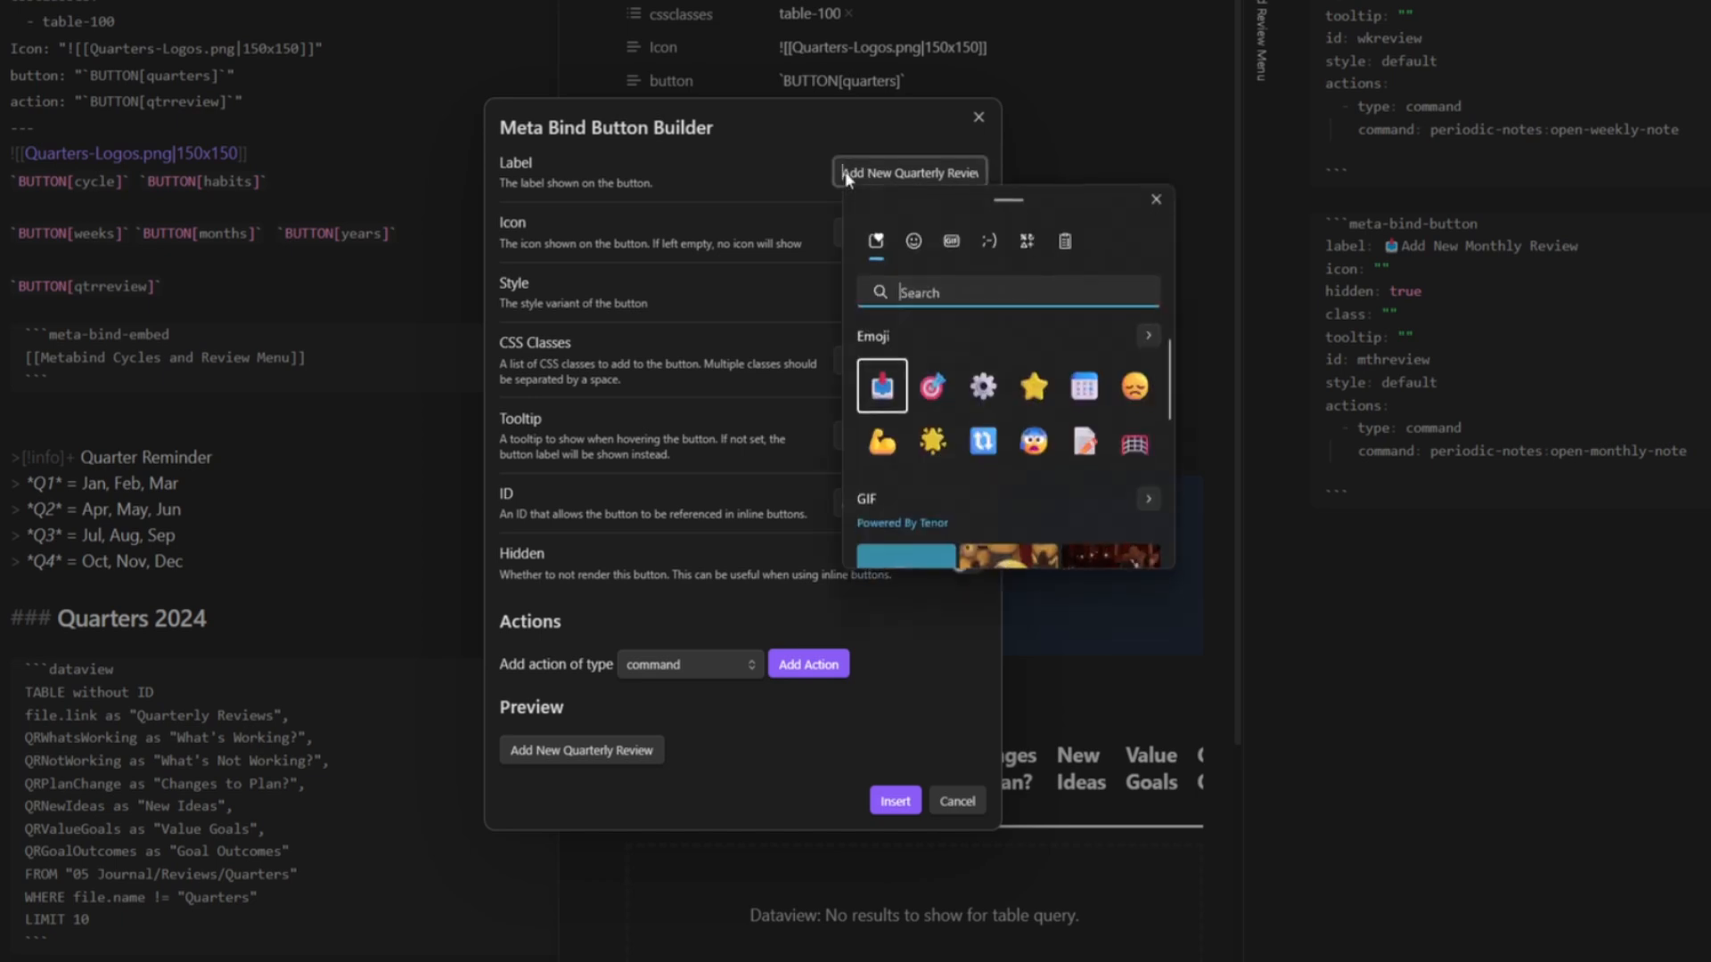
left_click(882, 386)
key("Escape")
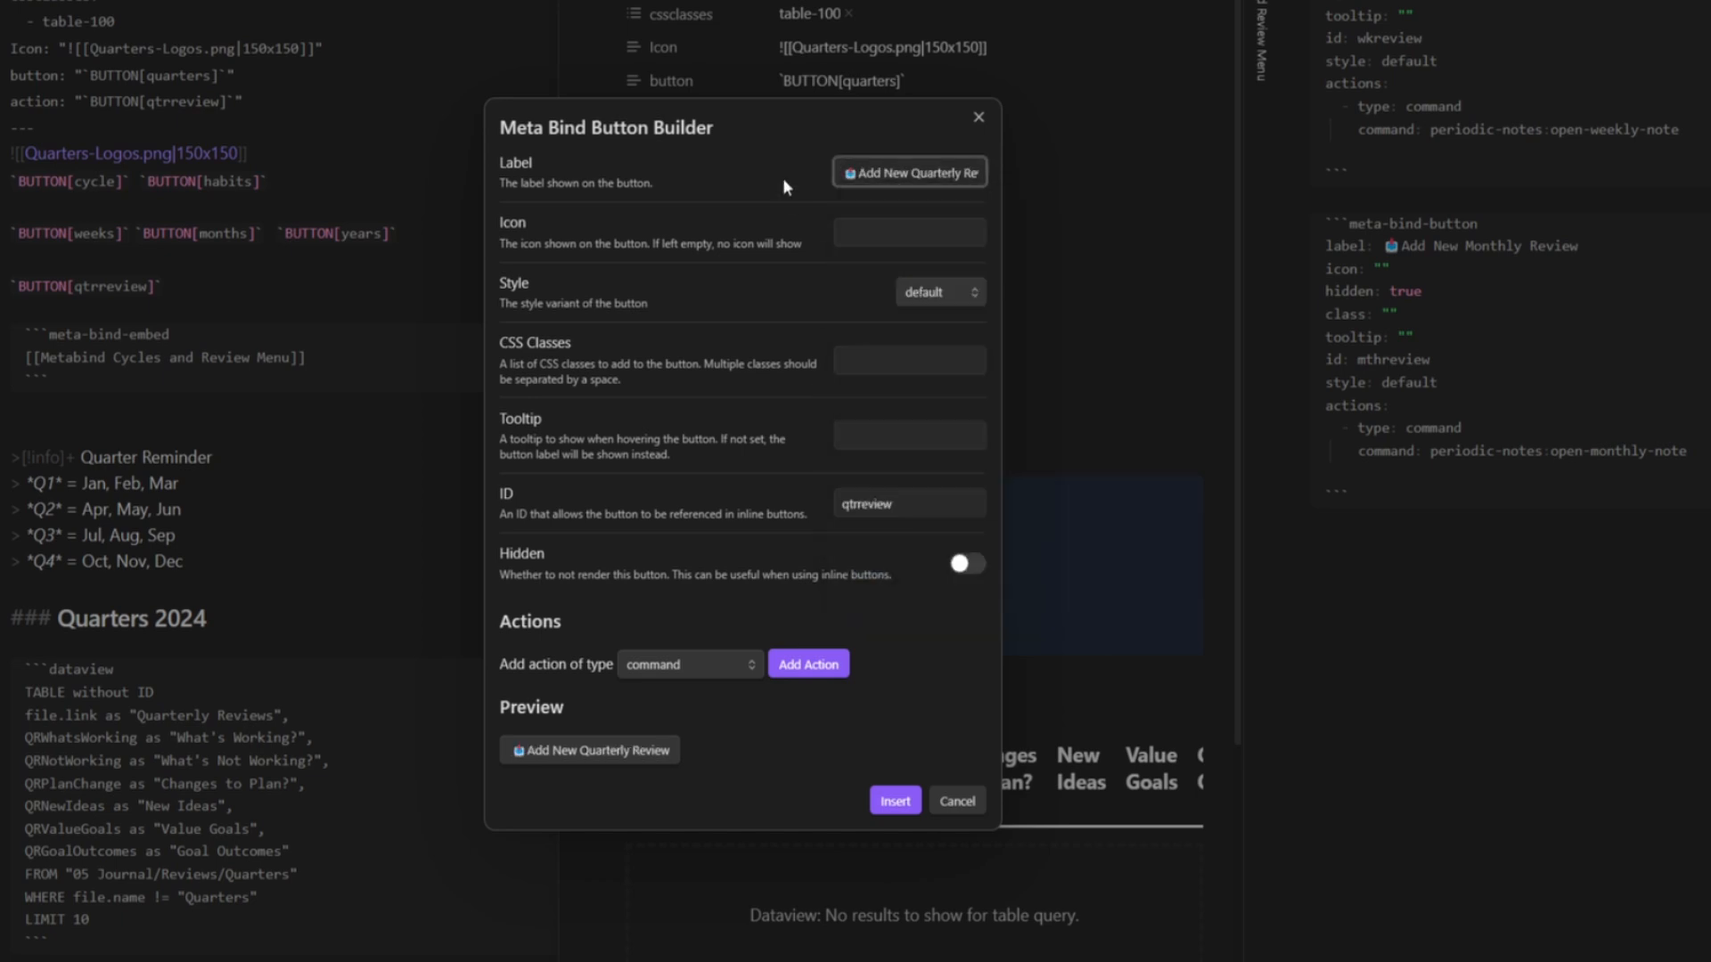
- Give the quarterly button a command action that runs Periodic Notes: Open monthly note, and insert the button into the note
left_click(807, 664)
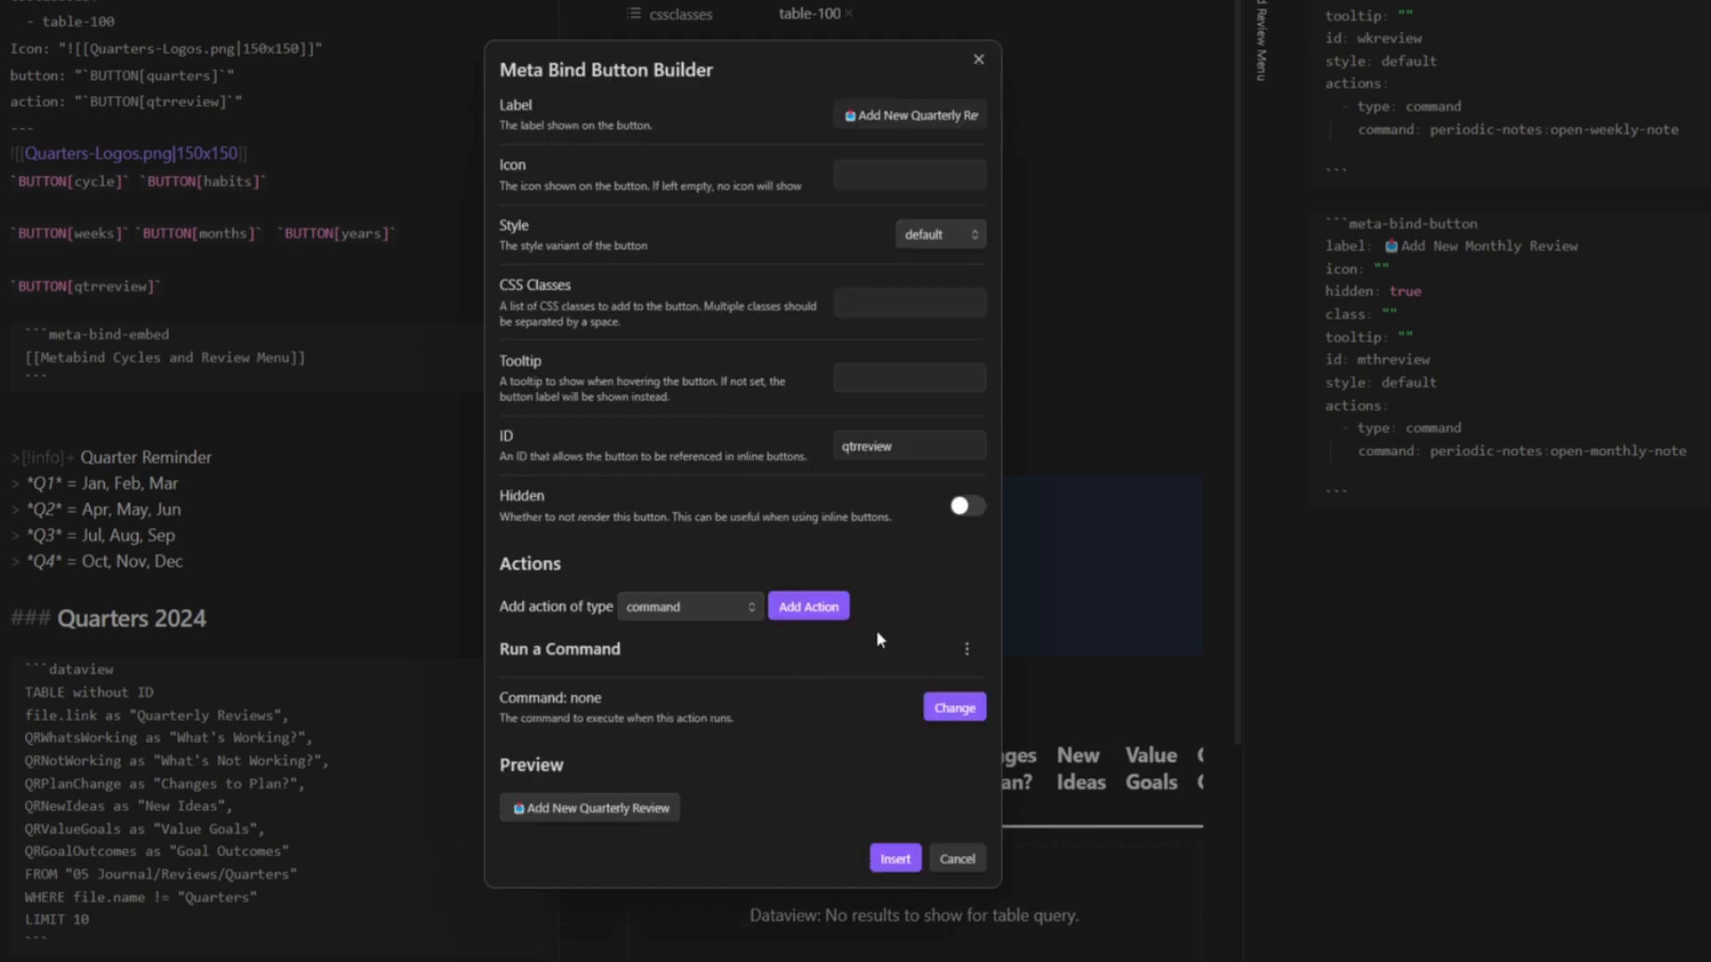
left_click(949, 704)
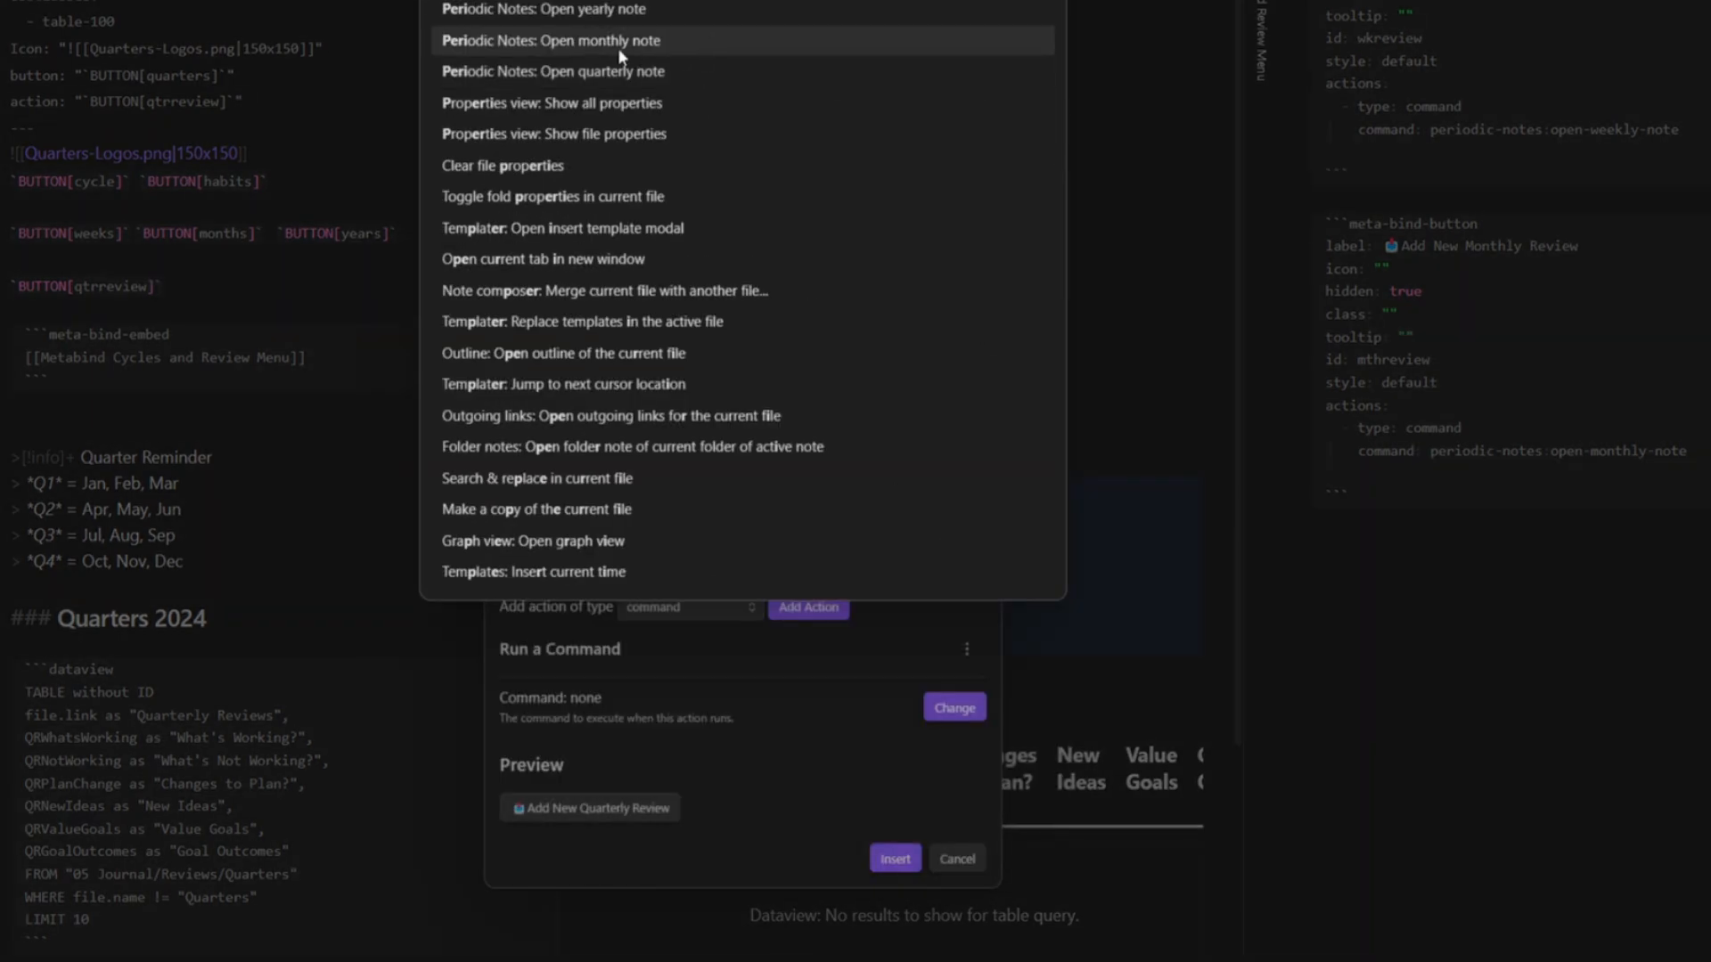
left_click(617, 42)
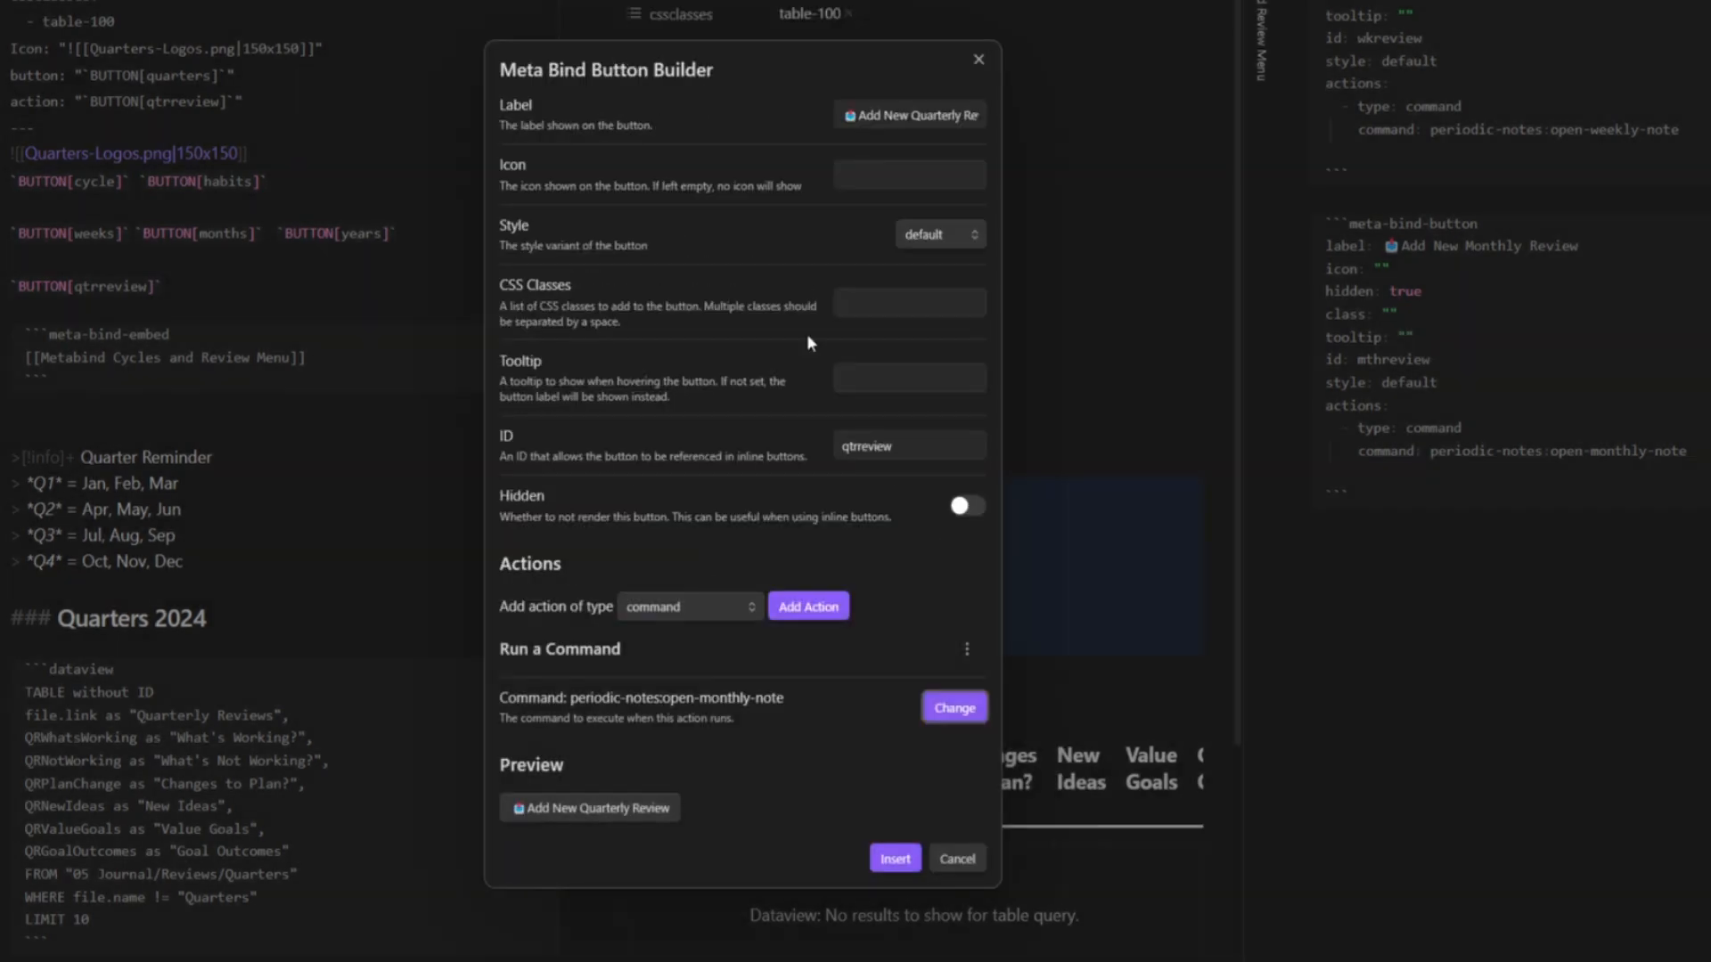
left_click(895, 859)
- Set hidden to true in the Add New Quarterly Review button block, reusing the value from the monthly block
double_click(1406, 292)
key("ctrl+c")
left_click(1420, 623)
double_click(1414, 617)
key("ctrl+v")
double_click(1405, 615)
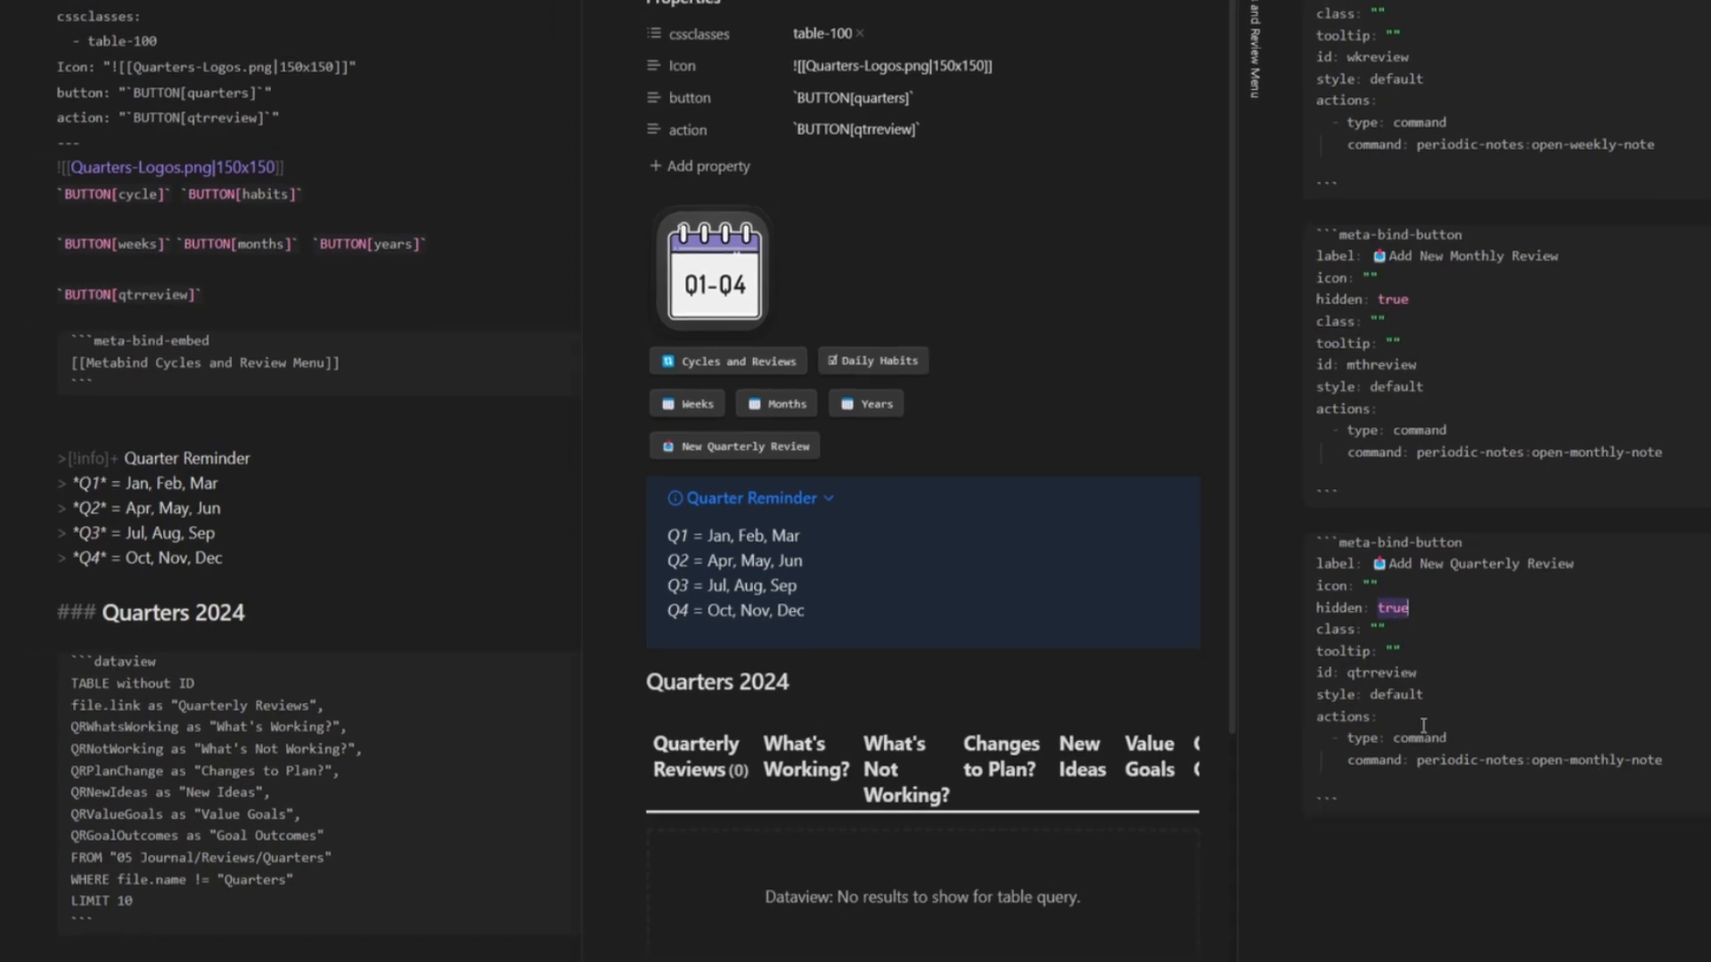
left_click(1434, 809)
- Show the Quarters note in reading view and reload it by opening Months and returning to Quarters
left_click(654, 2)
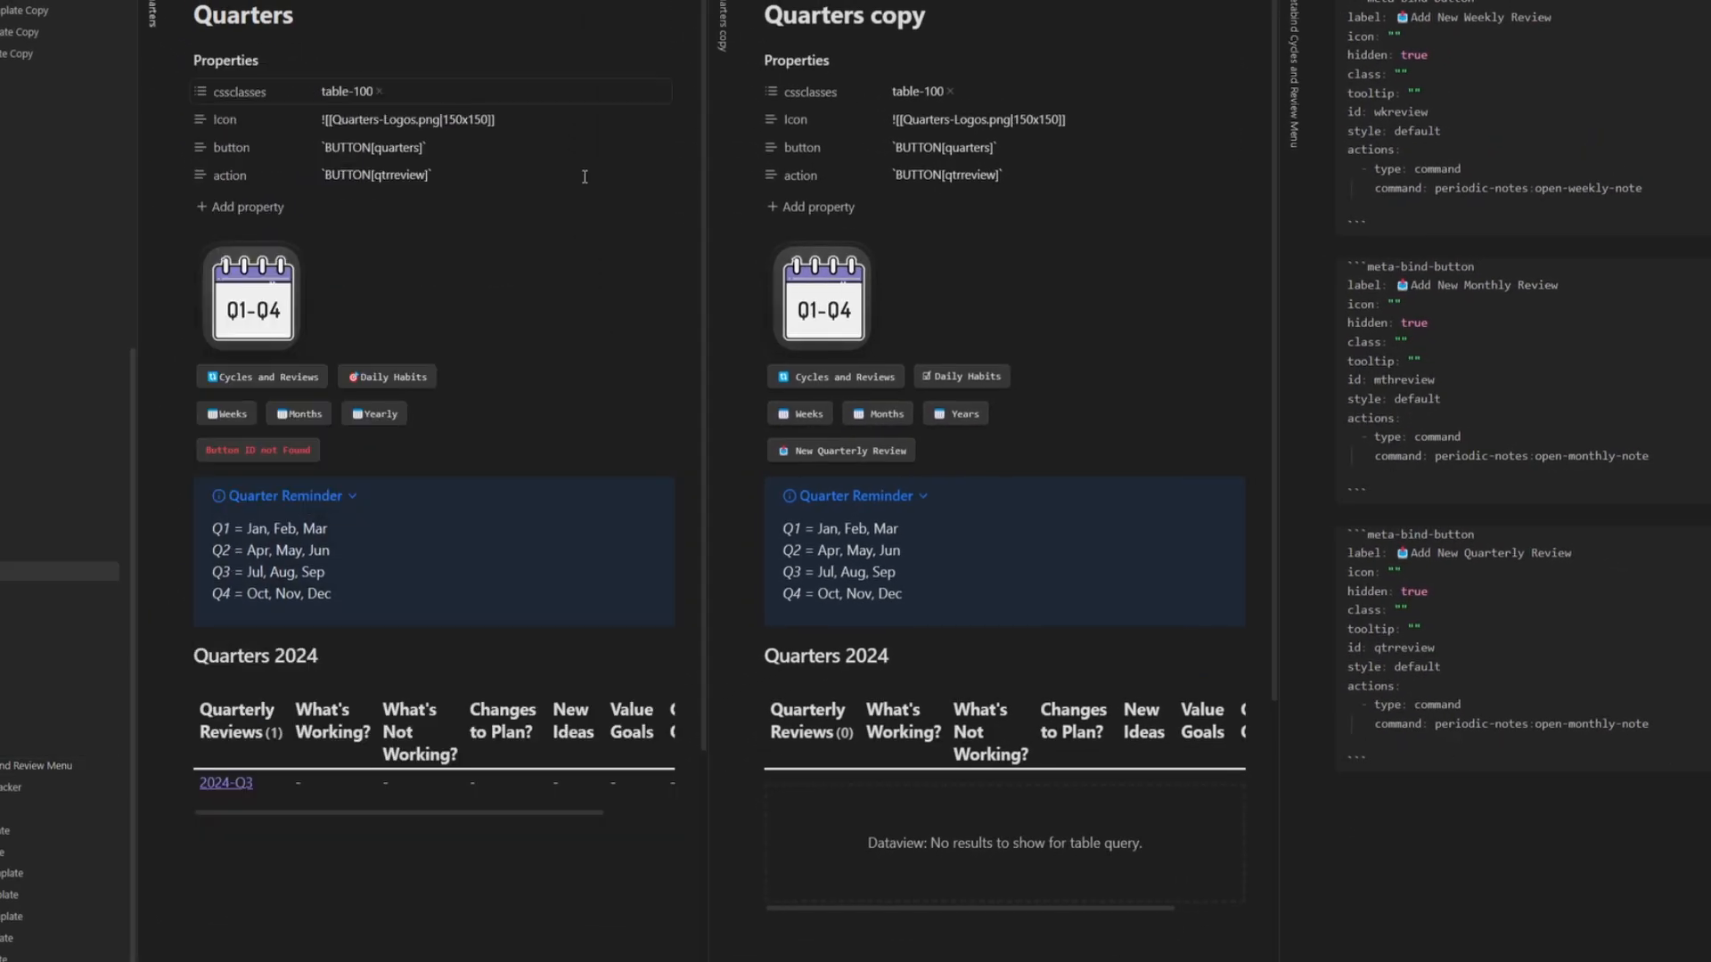
left_click(5, 528)
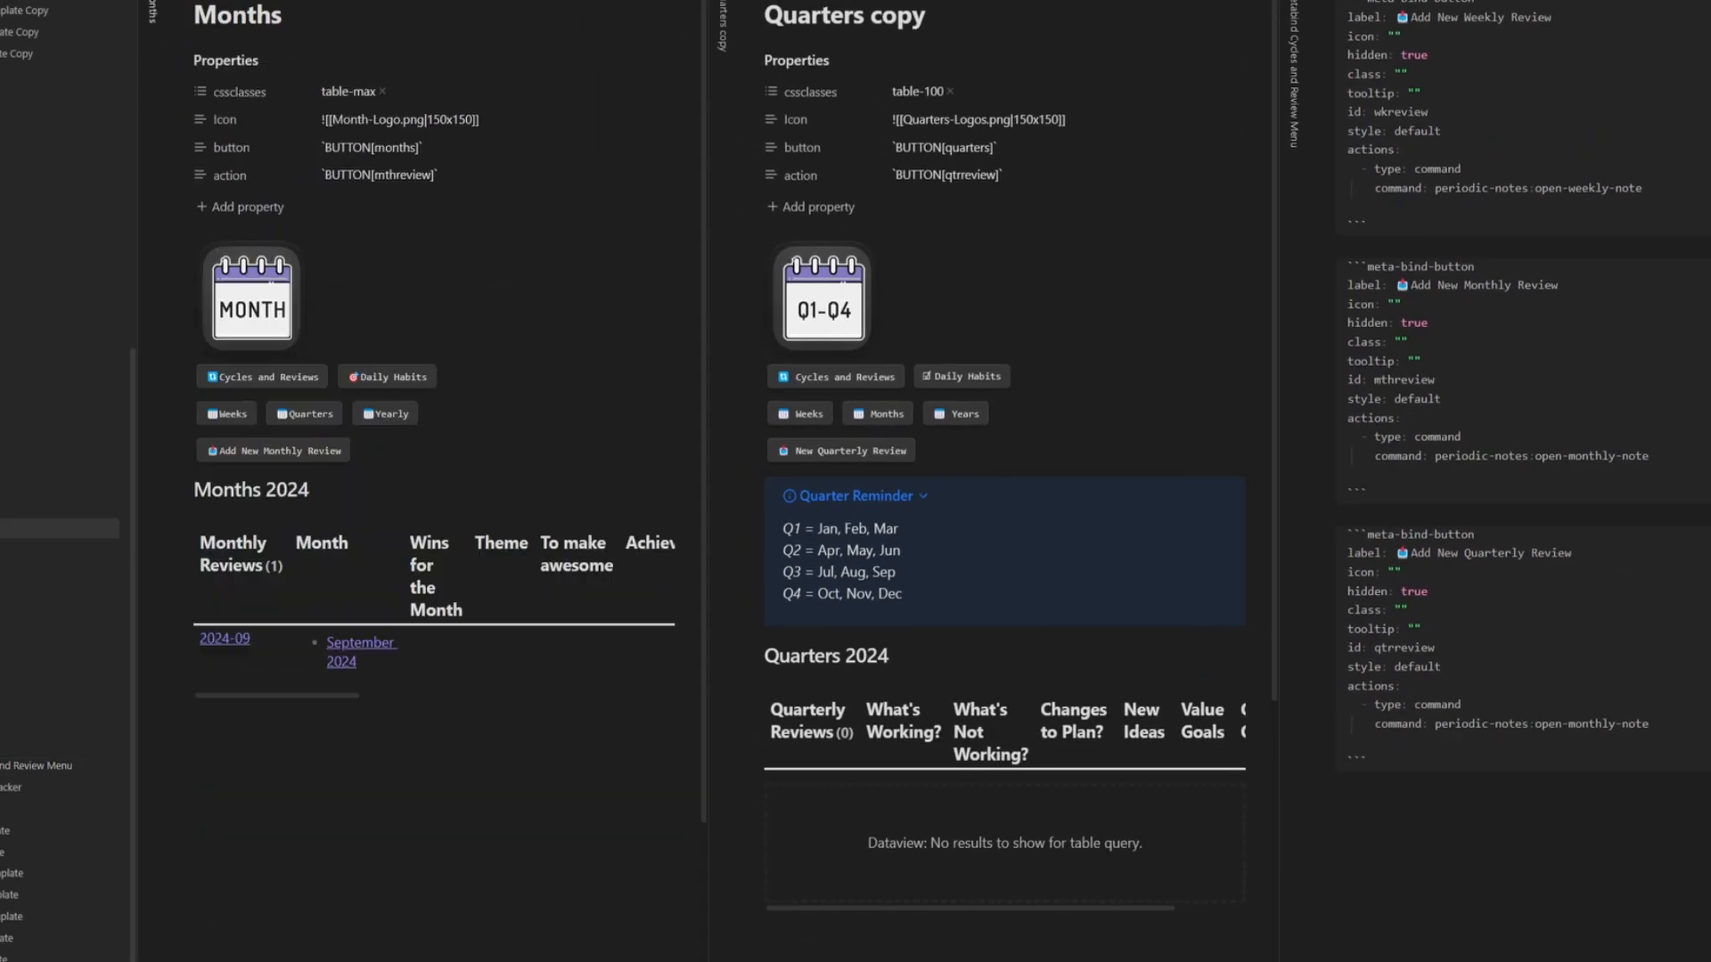
left_click(5, 572)
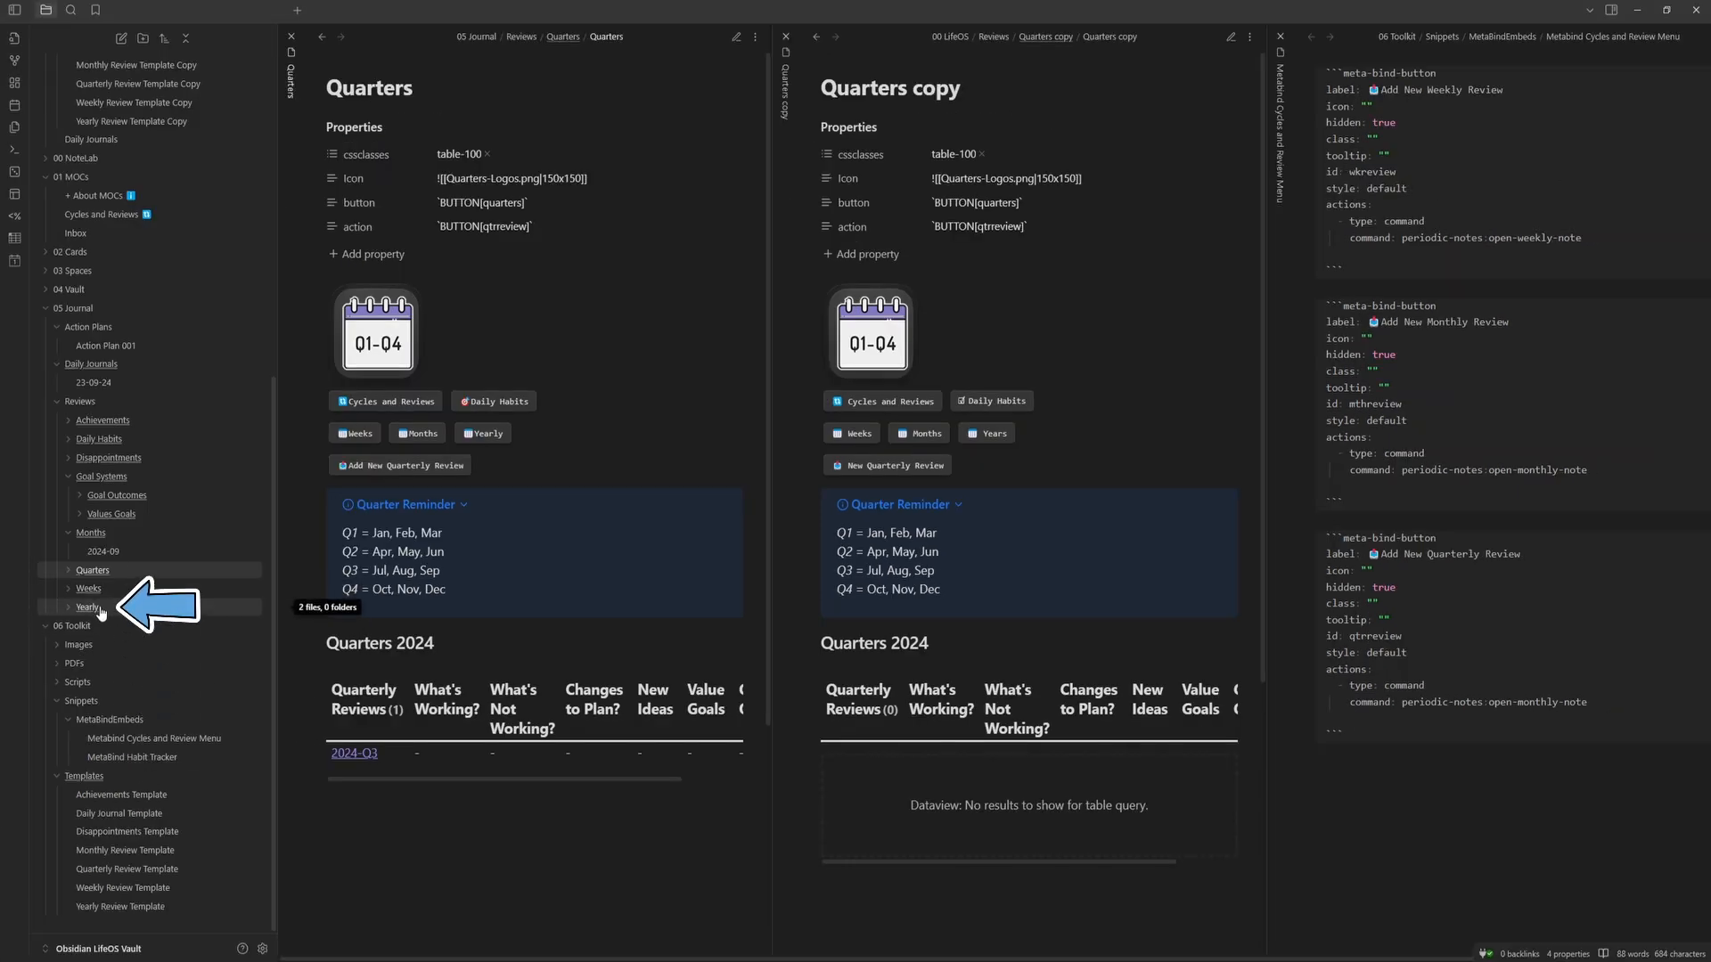
- Open the Yearly folder note beside Yearly copy and fill it with the full source of Yearly copy
left_click(87, 607)
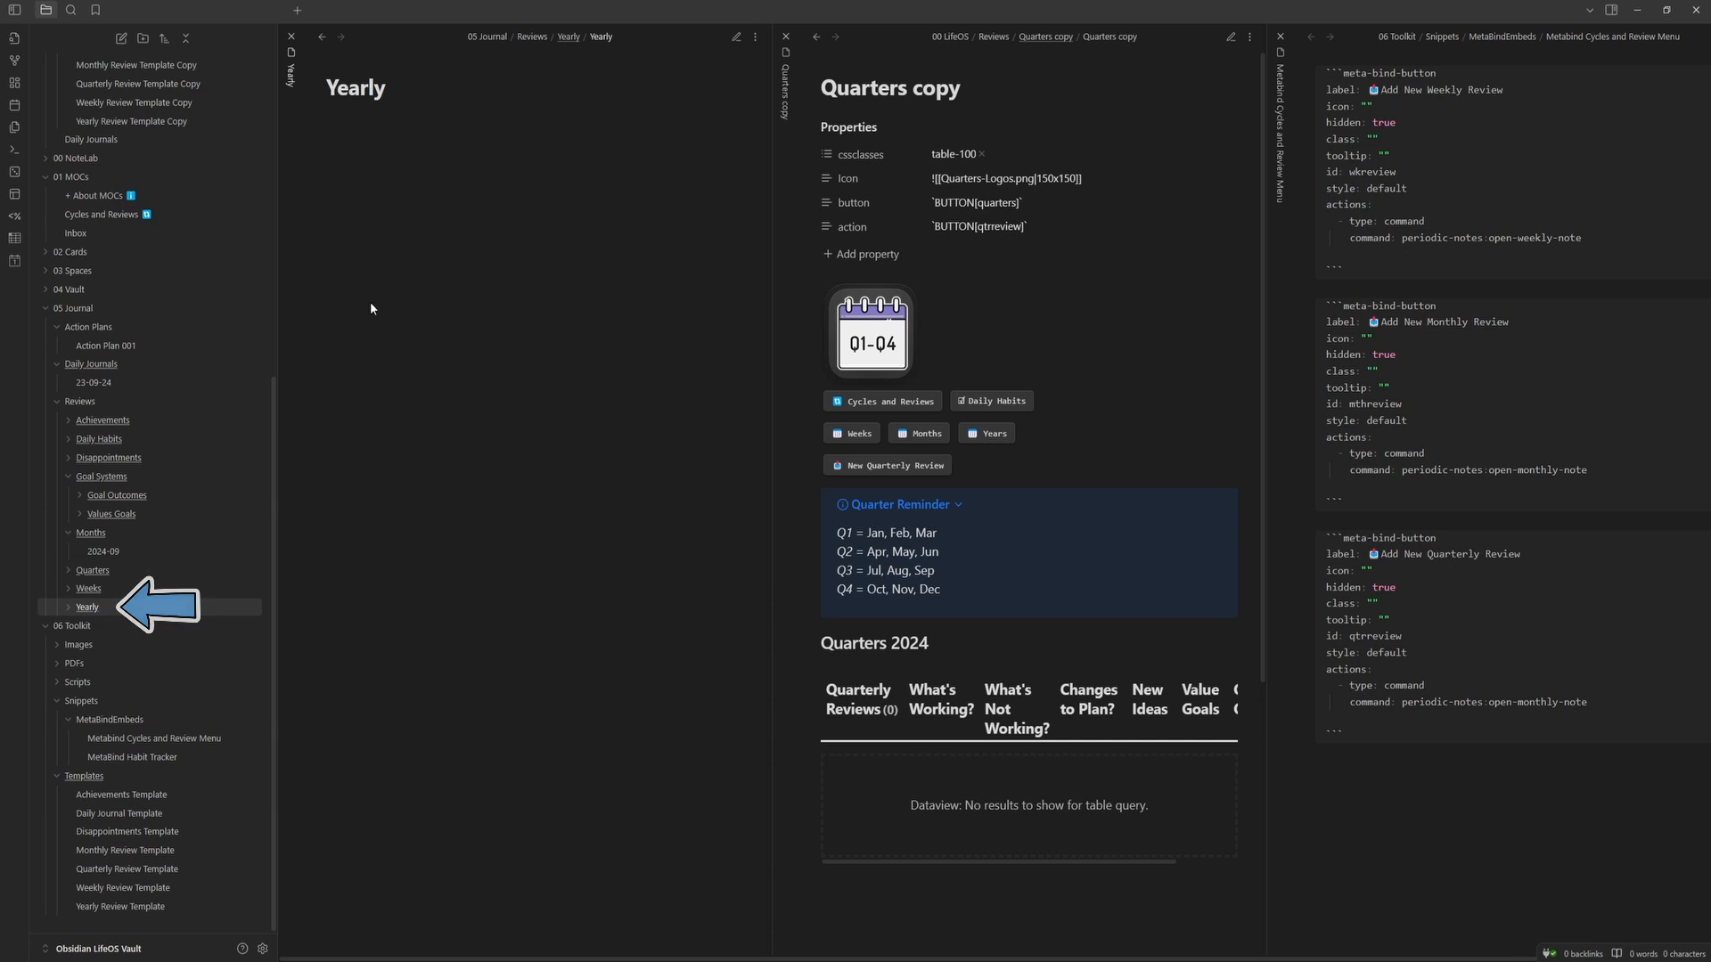
left_click(1135, 317)
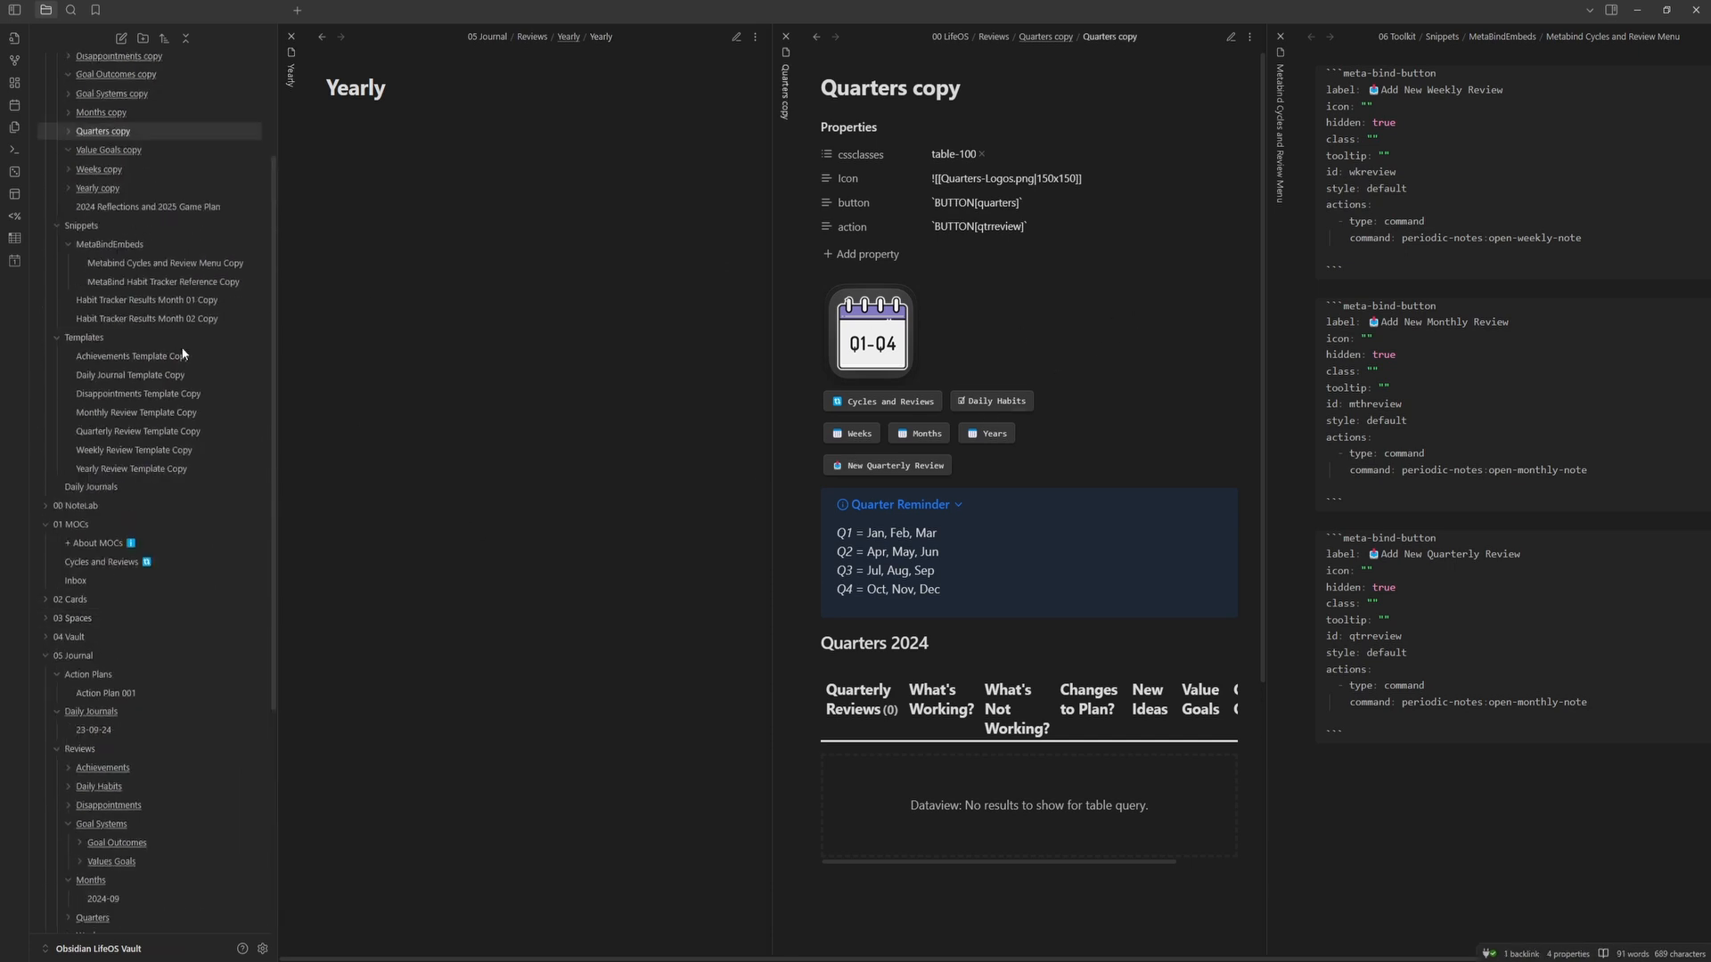
scroll(176, 412, "up", 3)
left_click(105, 347)
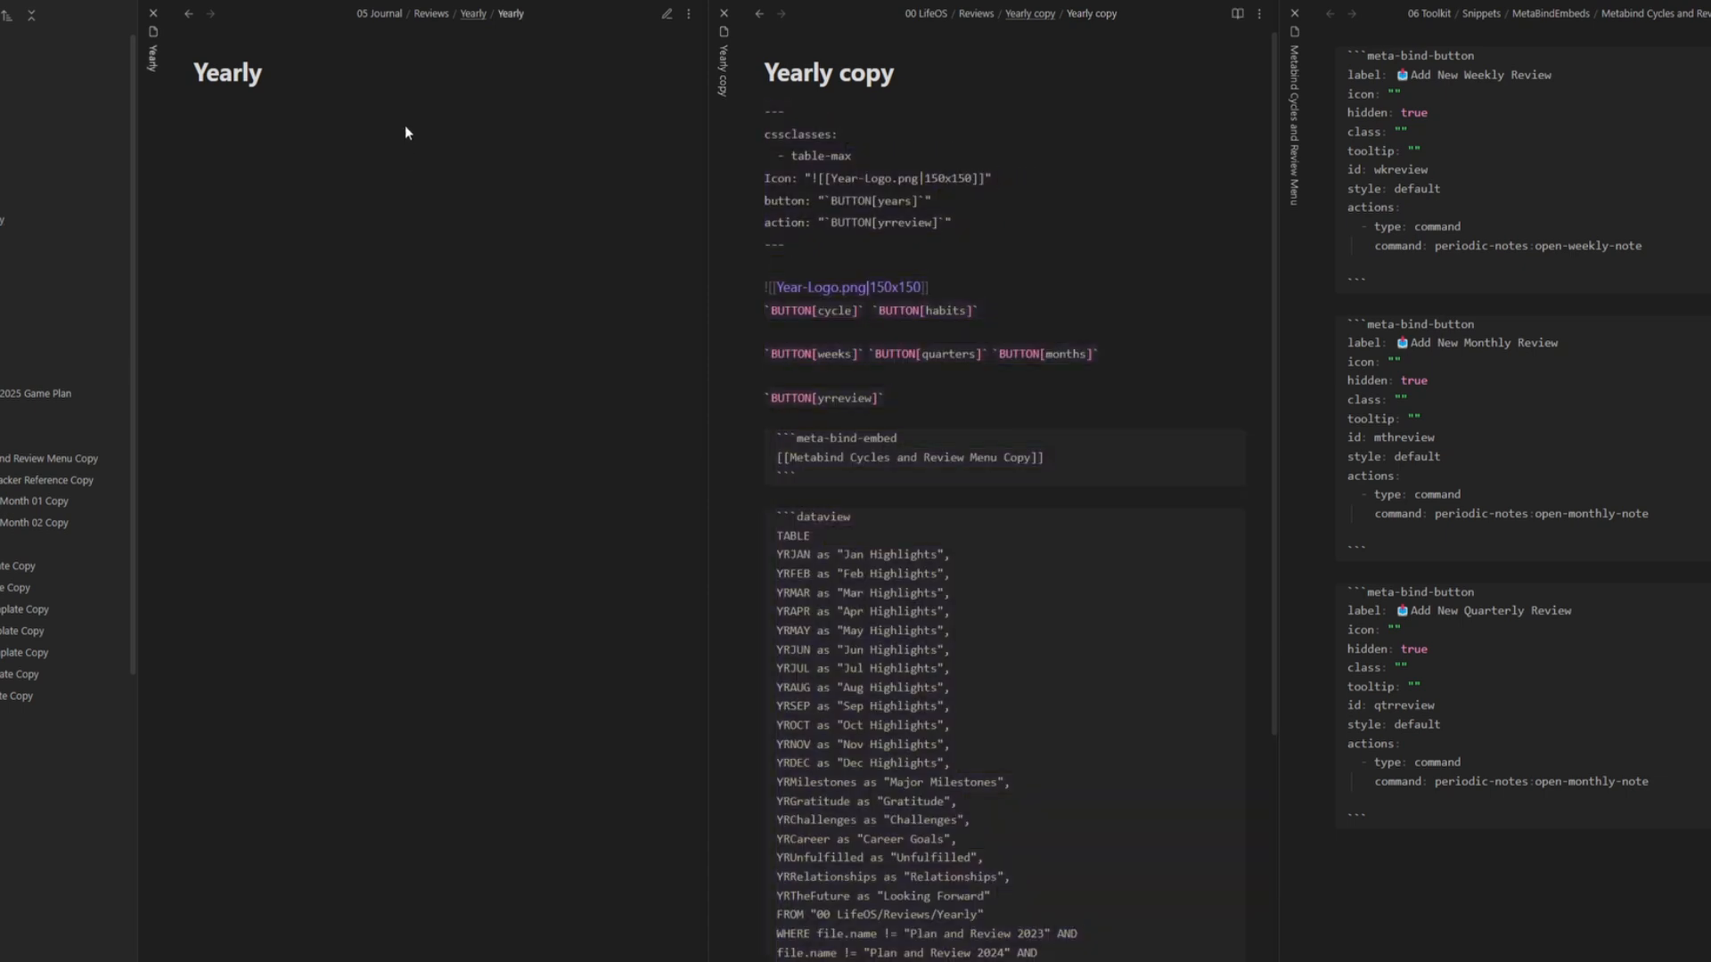
left_click(667, 14)
key("ctrl+e")
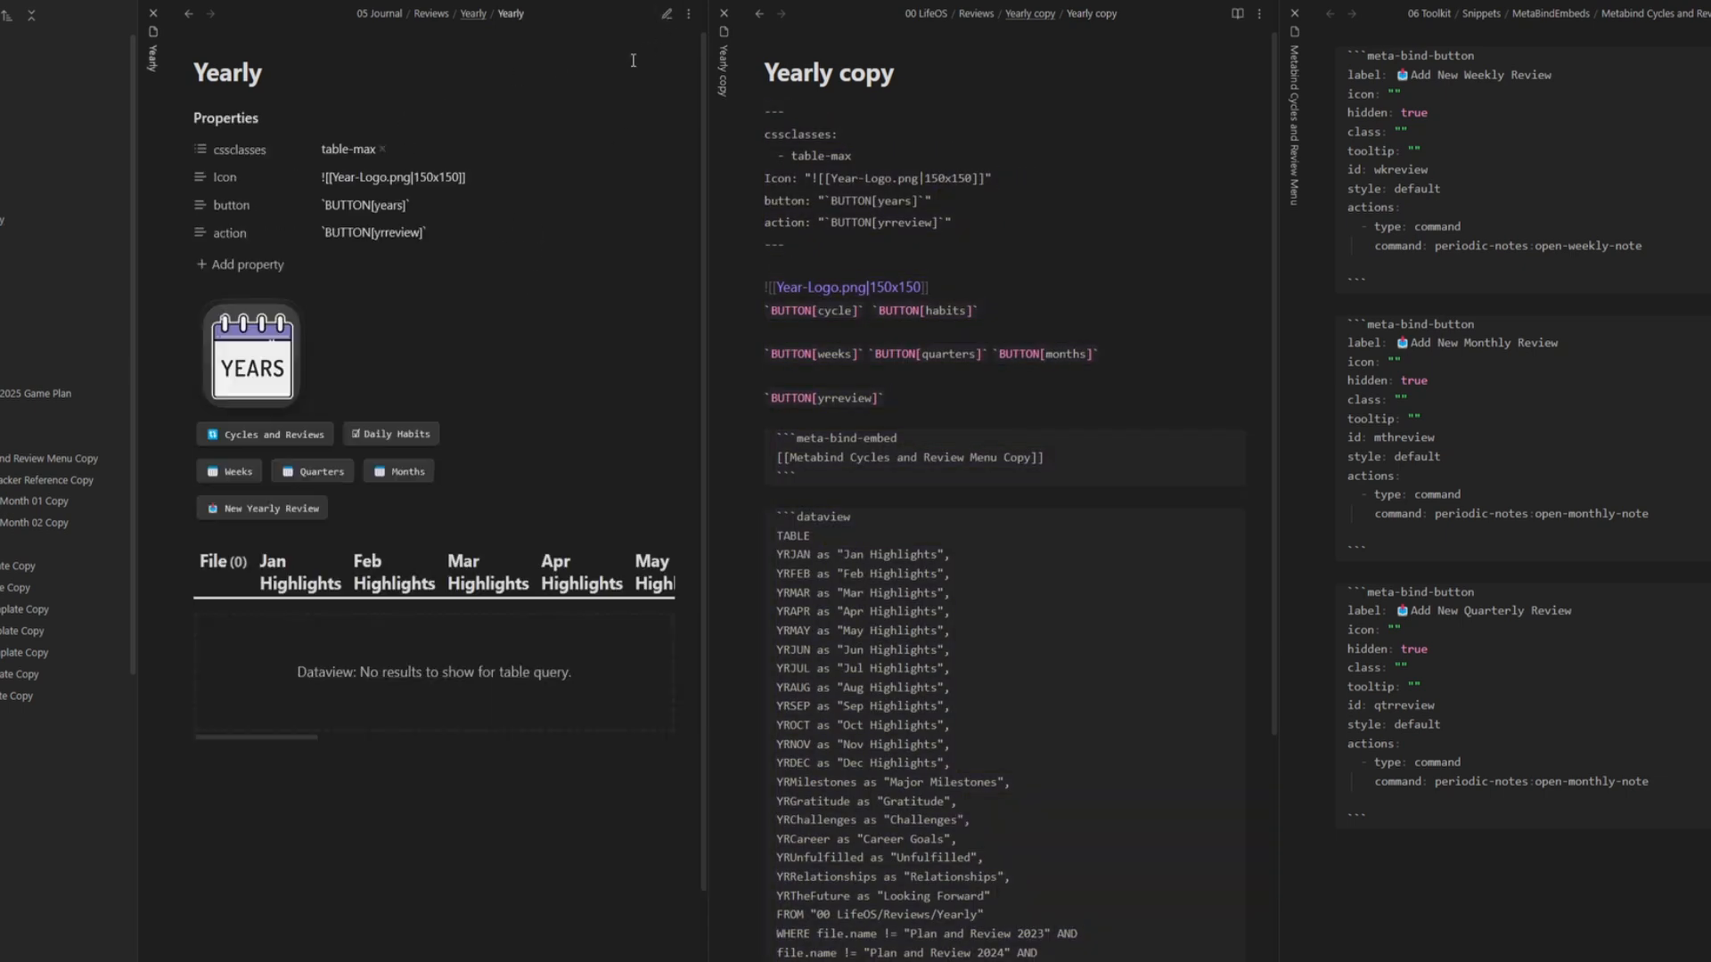
- In the Yearly note's source, link the Meta Bind embed to [[Metabind Cycles and Review Menu]]
key("ctrl+e")
left_click_drag(461, 457, 435, 457)
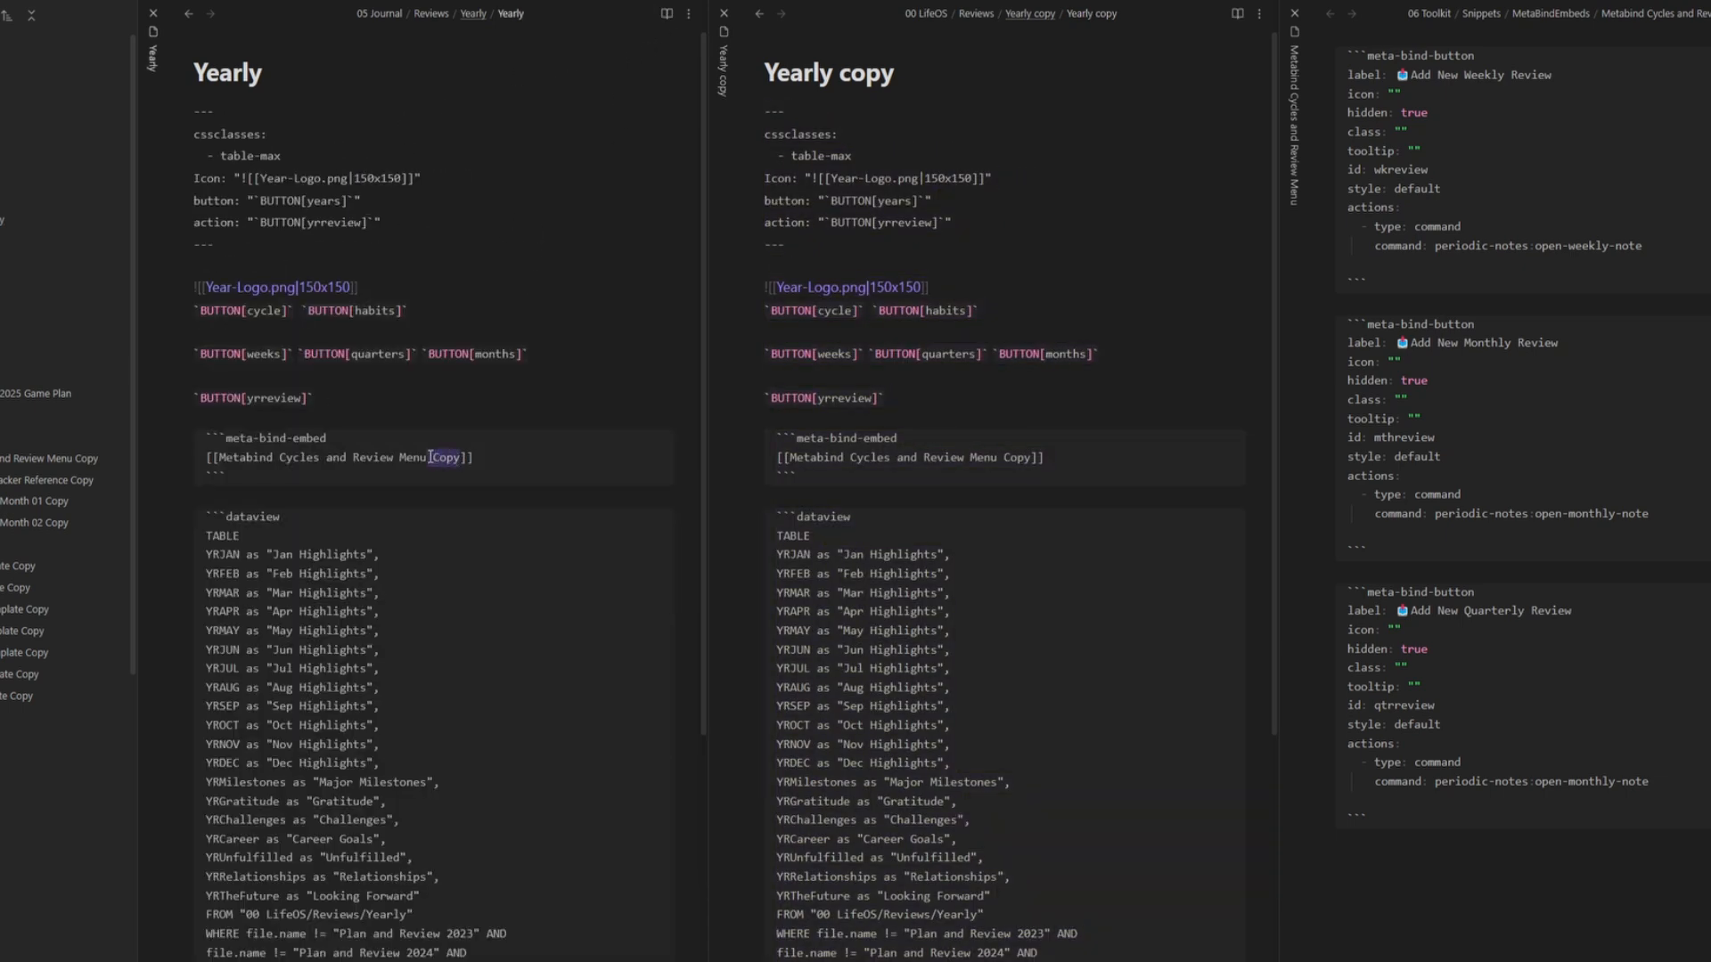
key("BackSpace")
key("BackSpace")
key("Escape")
- Set the Yearly note's Dataview source to "05 Journal/Reviews/Yearly" and show the note in reading view
scroll(423, 729, "down", 3)
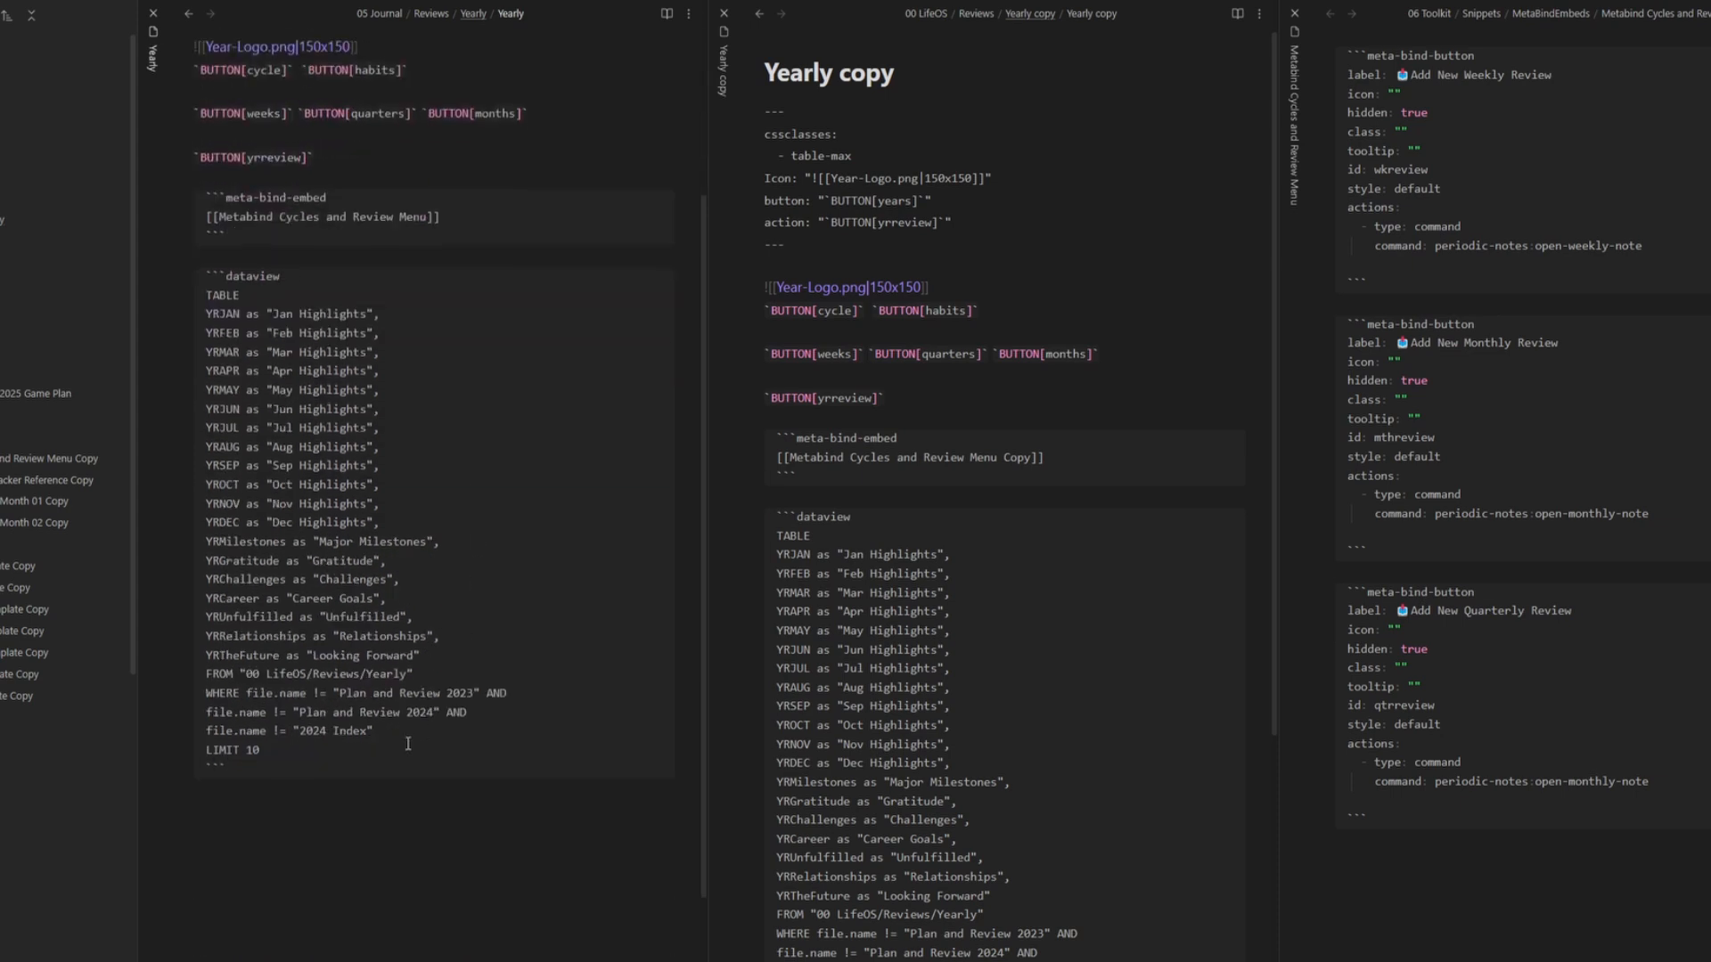
left_click_drag(306, 677, 254, 677)
type("5")
key("ctrl+e")
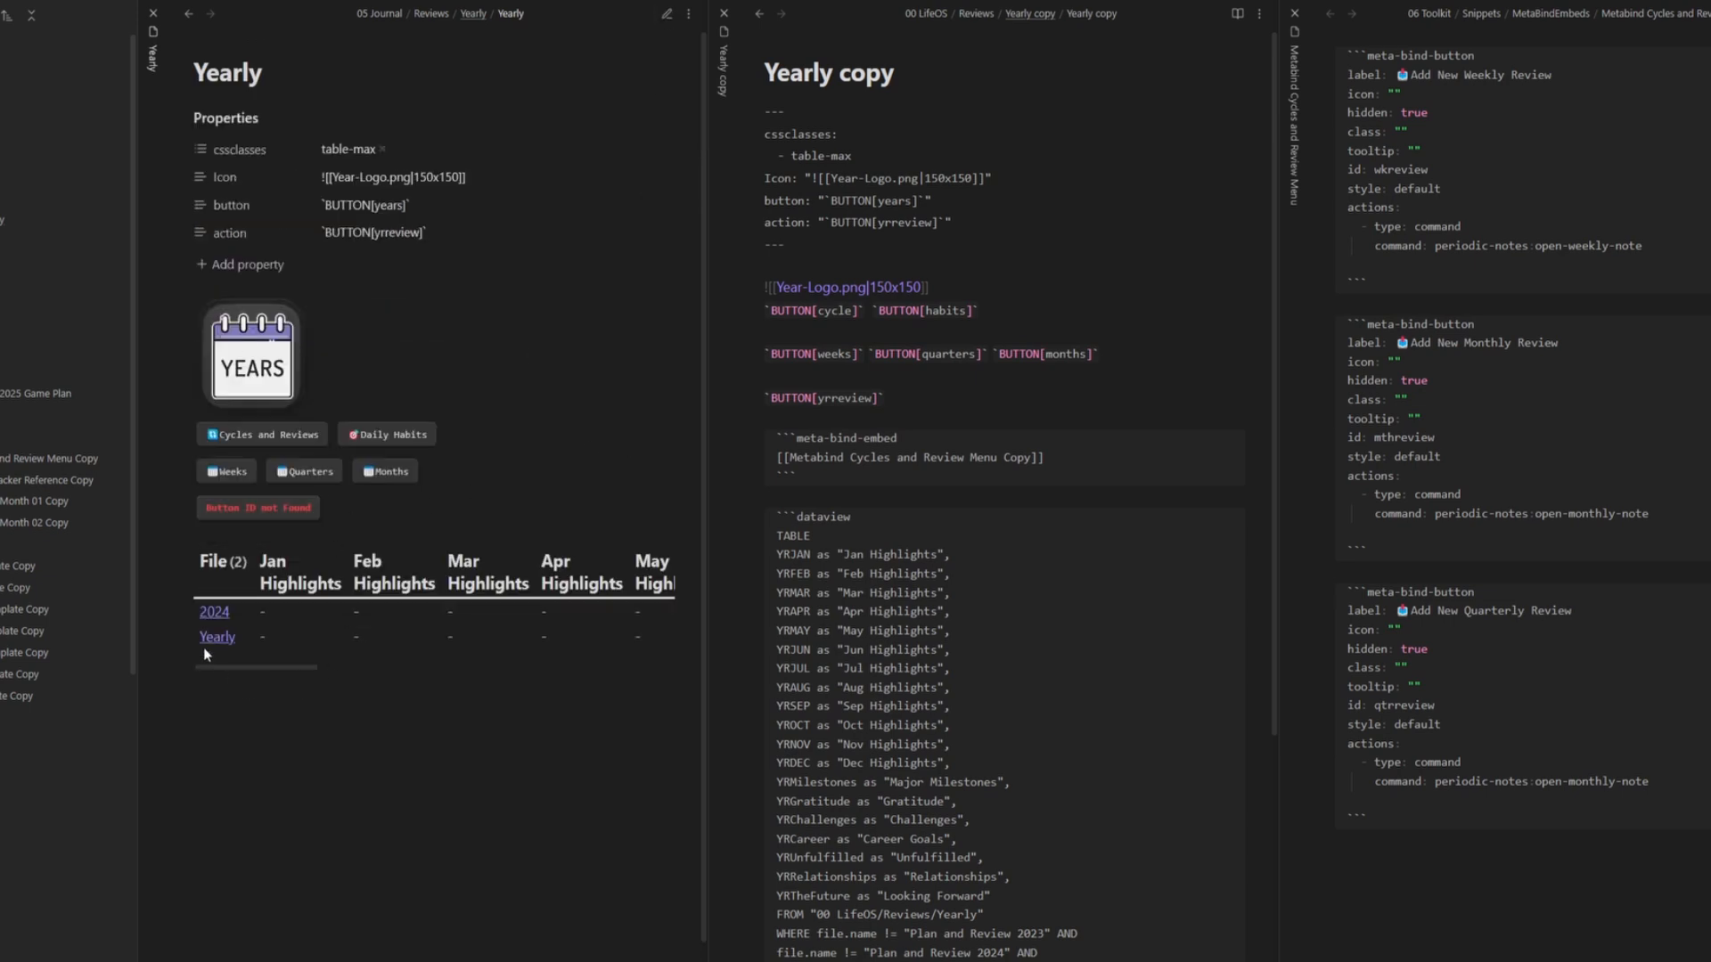
- Edit the Yearly query's filter to leave out the Yearly note itself, and show Yearly and Yearly copy in reading view
mouse_move(217, 638)
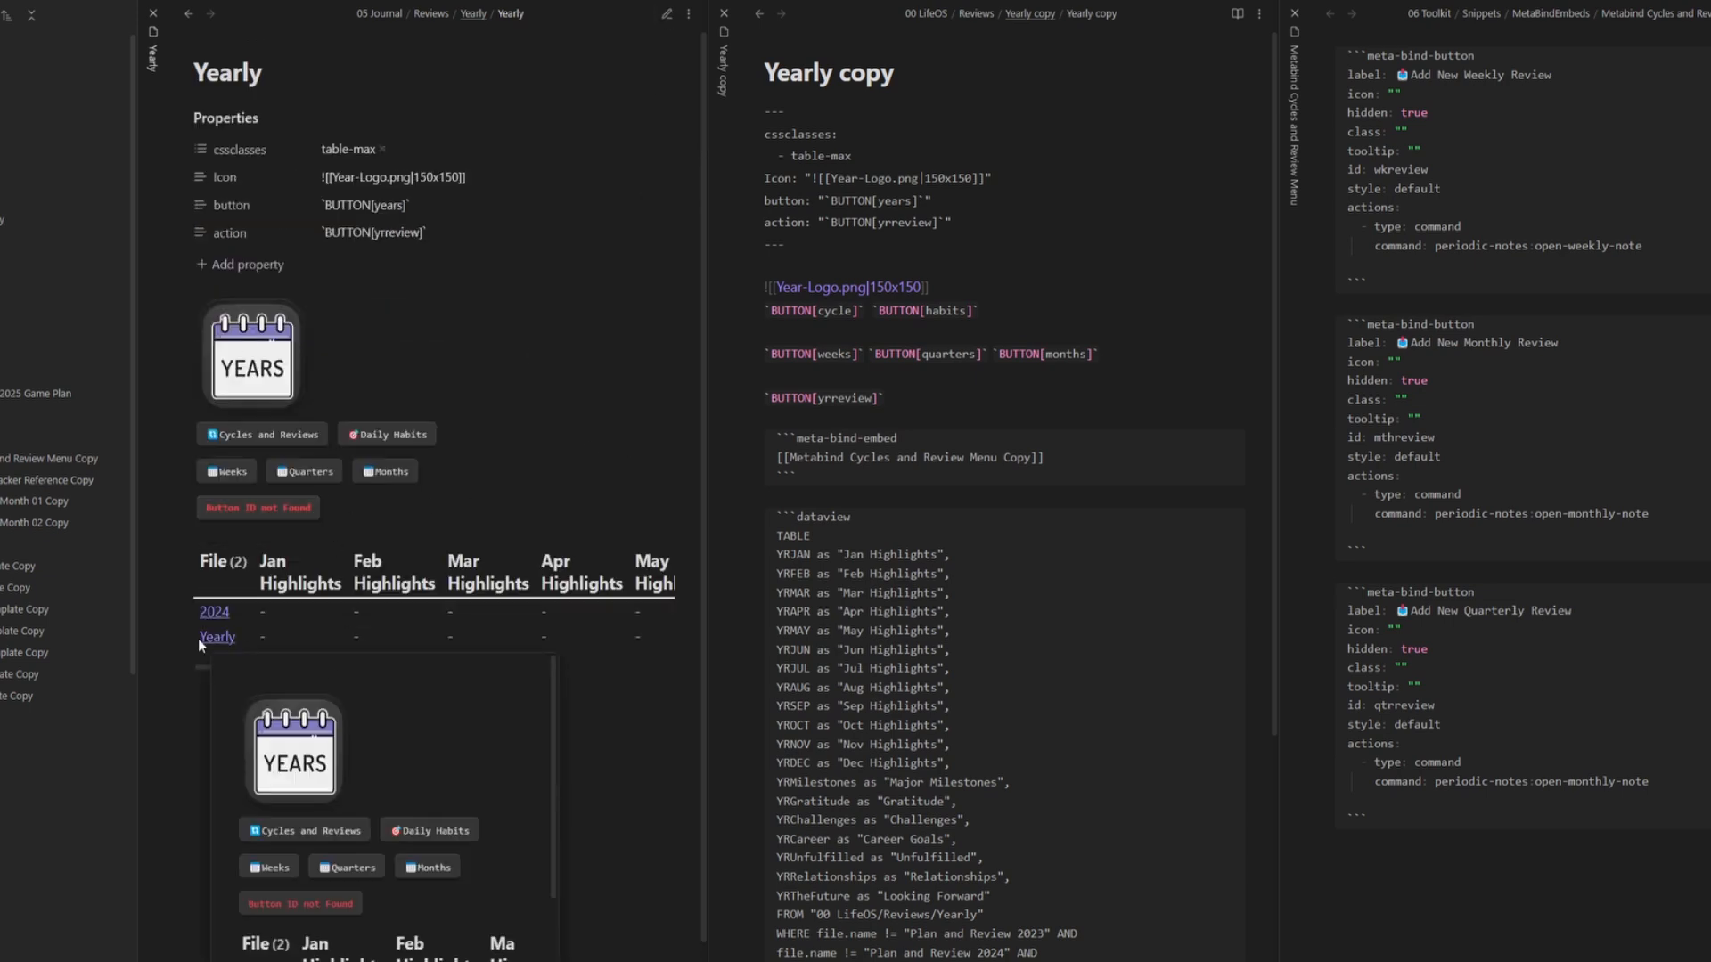
left_click(667, 14)
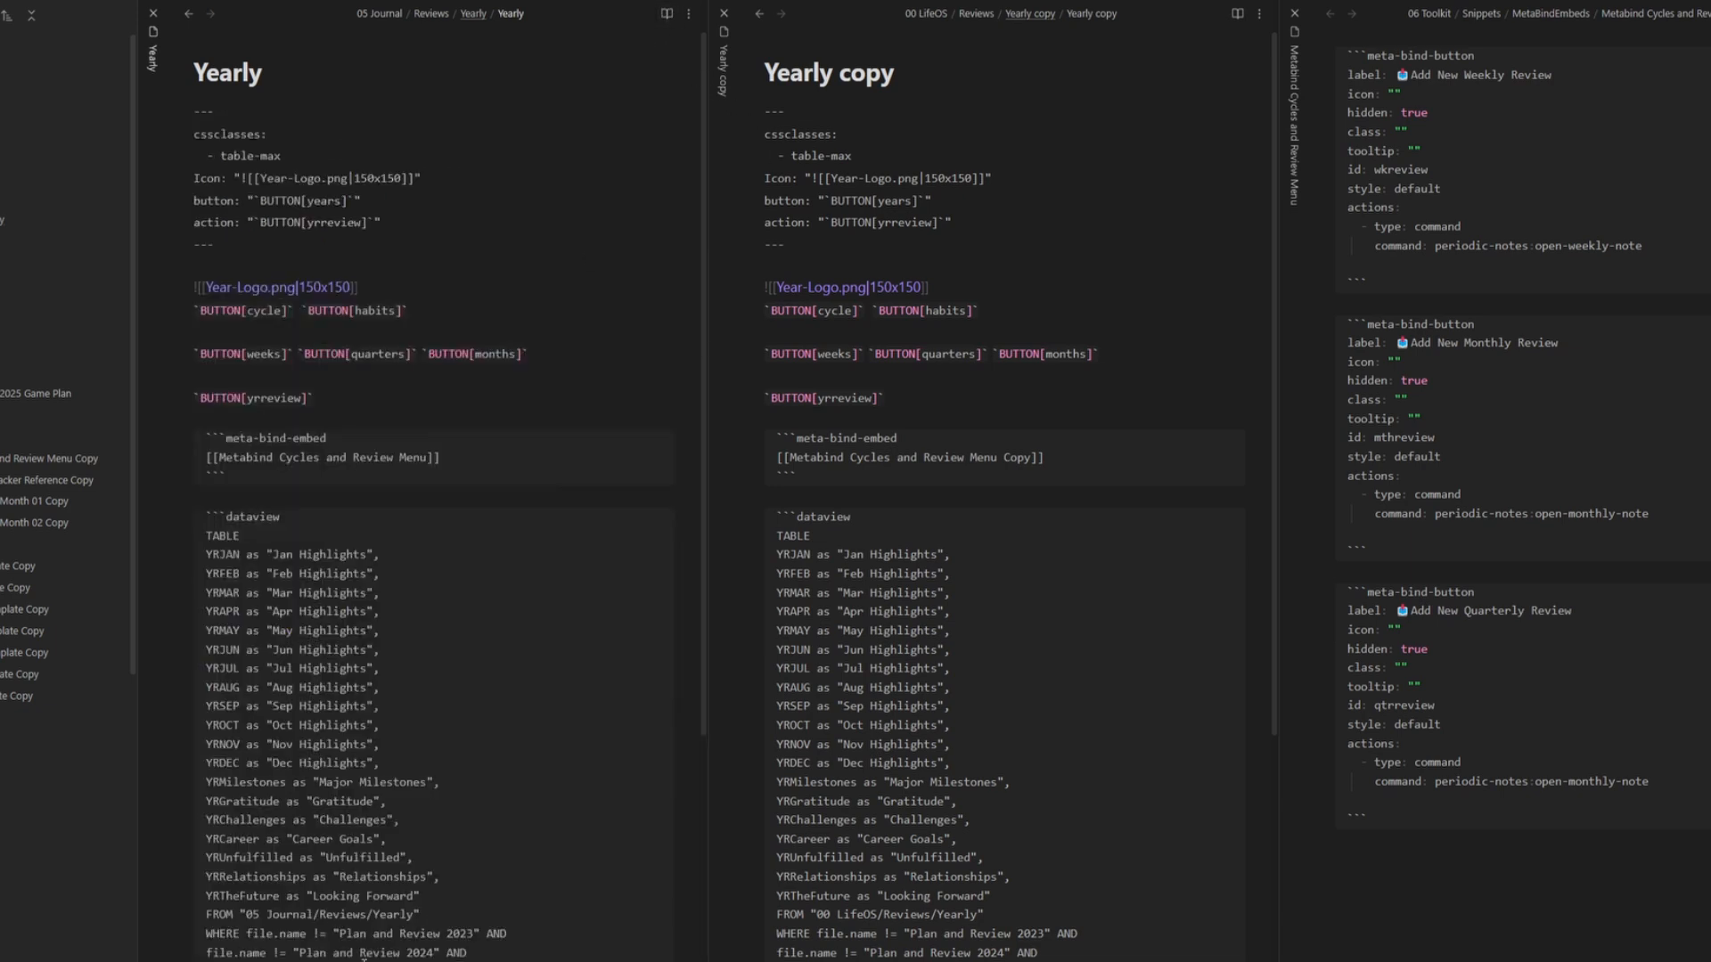
left_click(671, 19)
left_click(1238, 13)
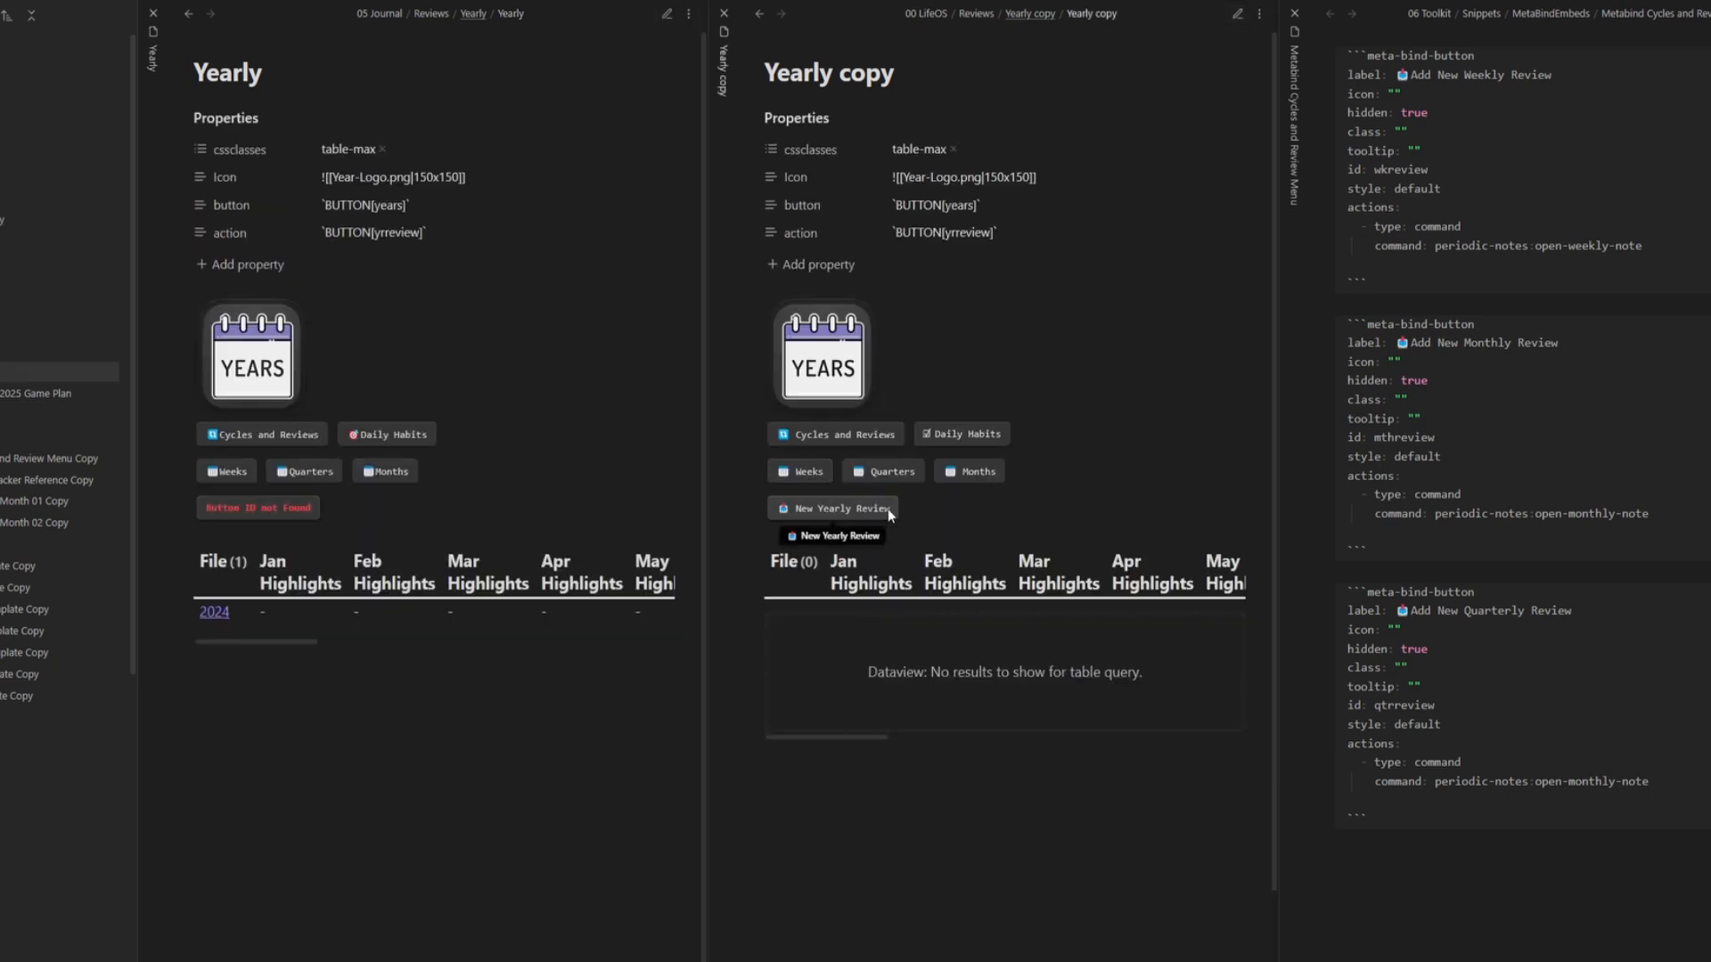
- Copy the yrreview ID from Yearly copy and start a Meta Bind button below the Add New Quarterly Review block
left_click(1482, 808)
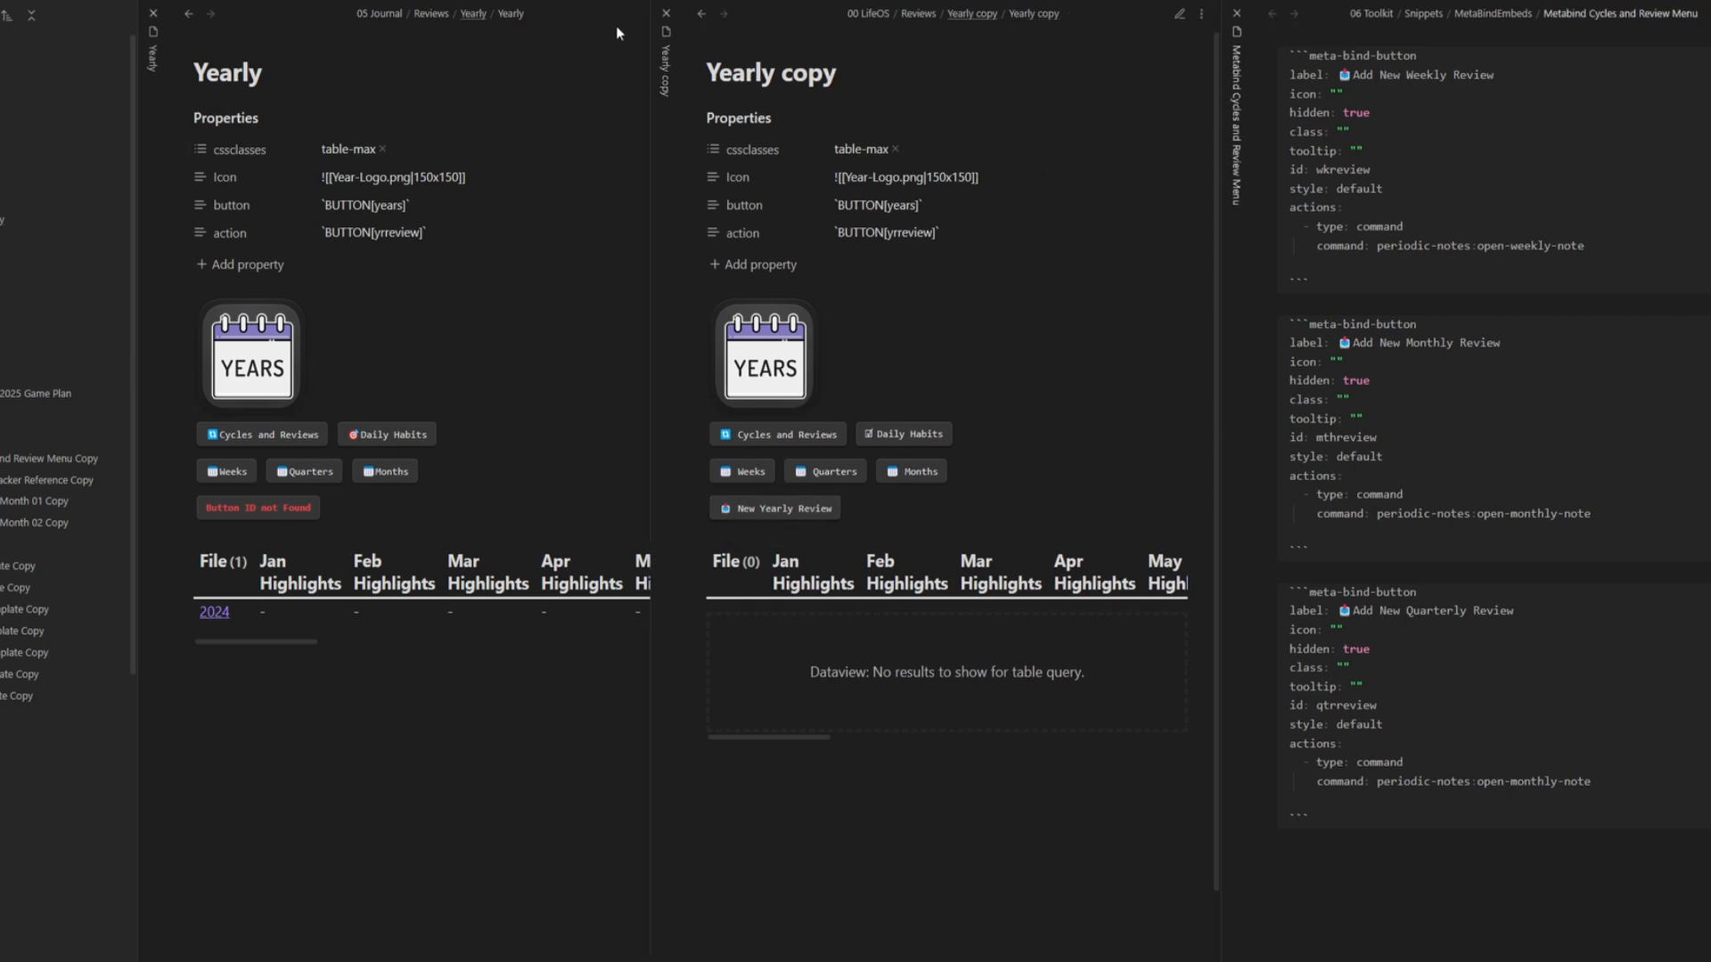
left_click(1176, 16)
double_click(787, 399)
left_click(1367, 917)
right_click(1330, 839)
mouse_move(1417, 932)
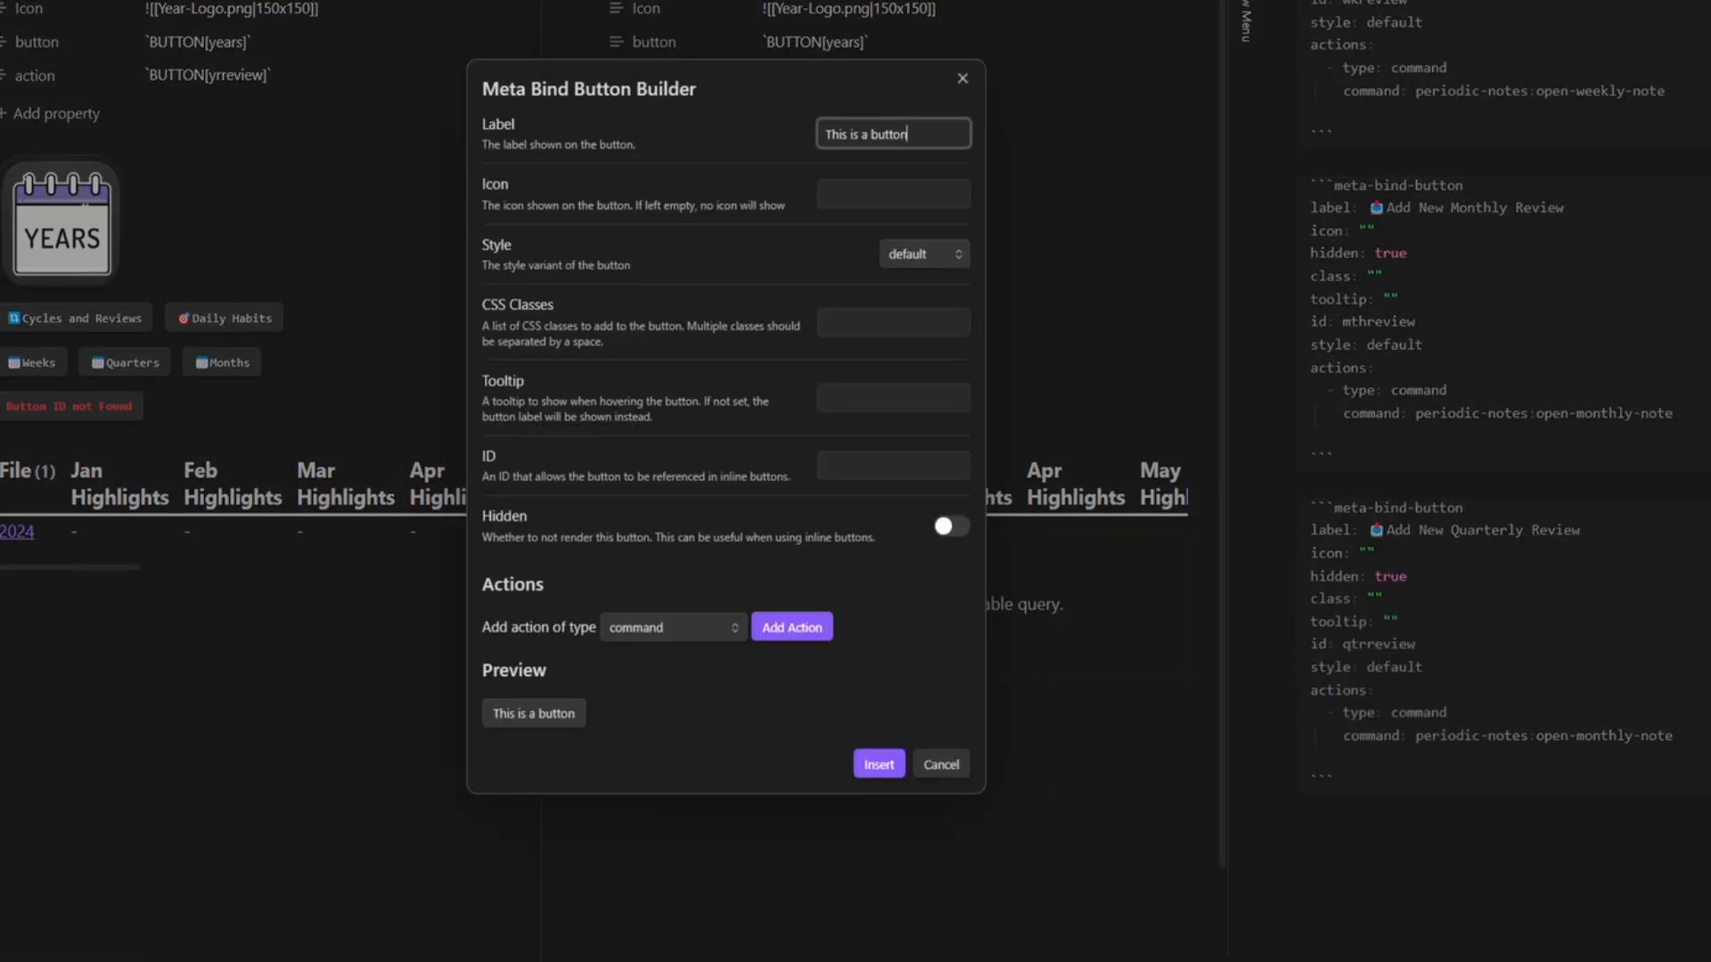
- Label the button "Add New Yearly Review" and set its ID to yrreview
key("ctrl+a")
type("Add New Yearly Review")
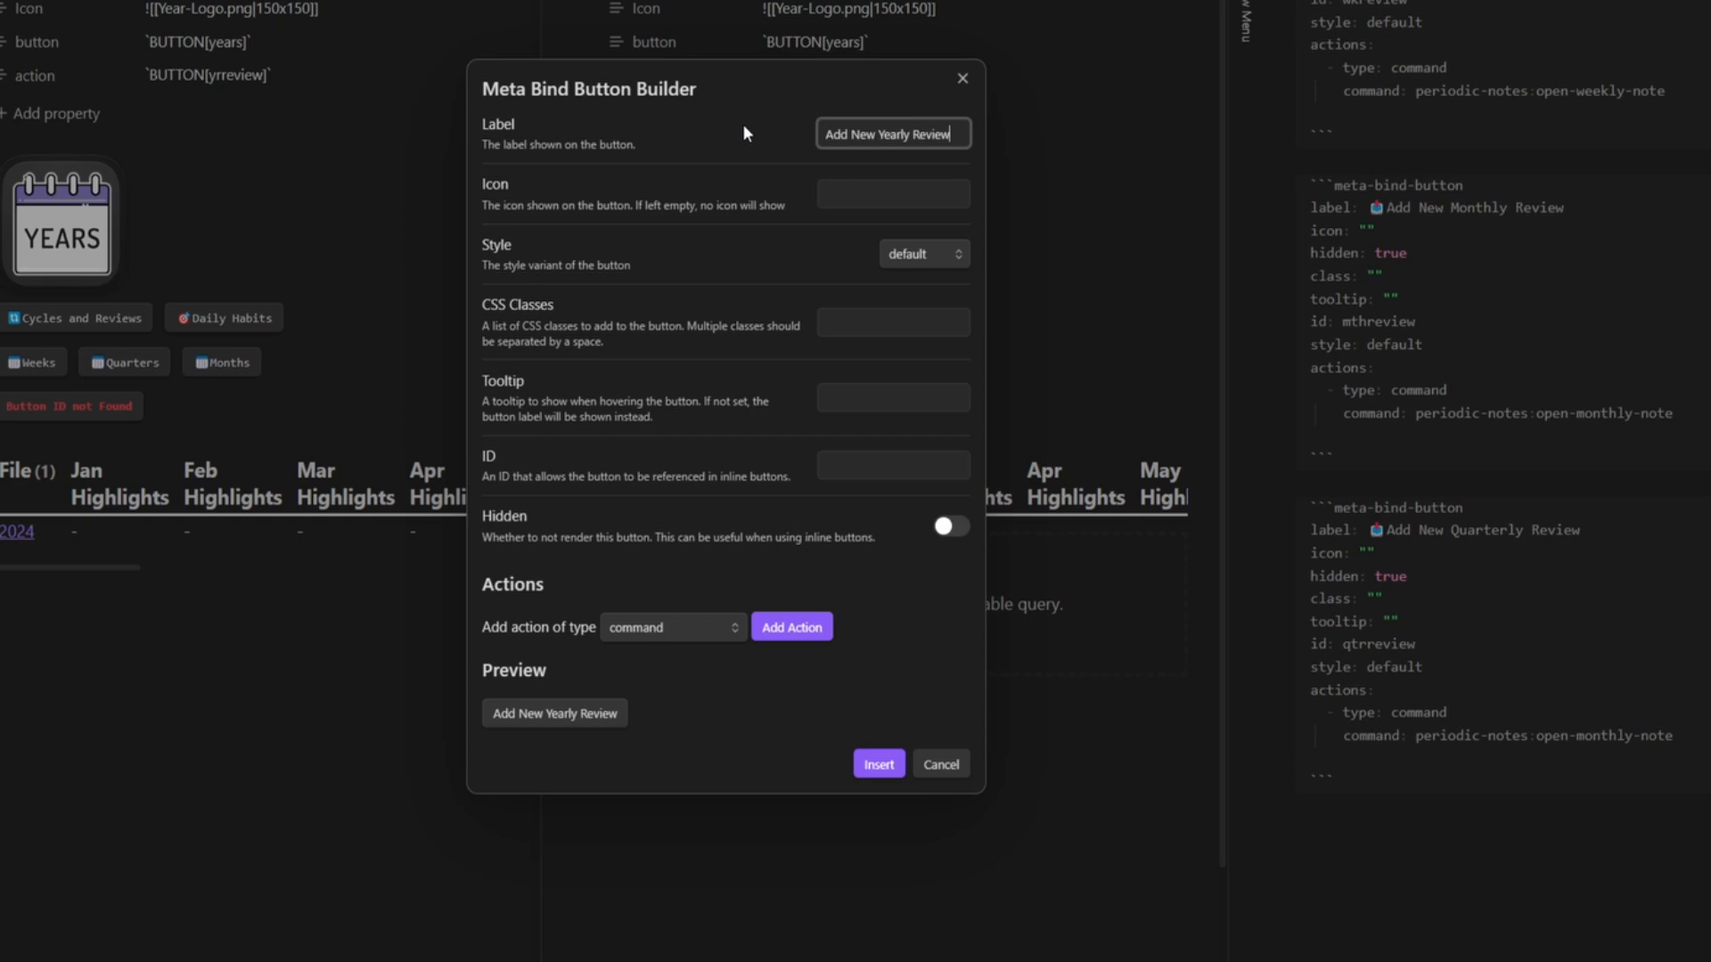
left_click(891, 465)
key("ctrl+v")
- Add a command action to the yearly button that runs Periodic Notes: Open yearly note
left_click(729, 621)
left_click(791, 626)
left_click(939, 664)
type("period")
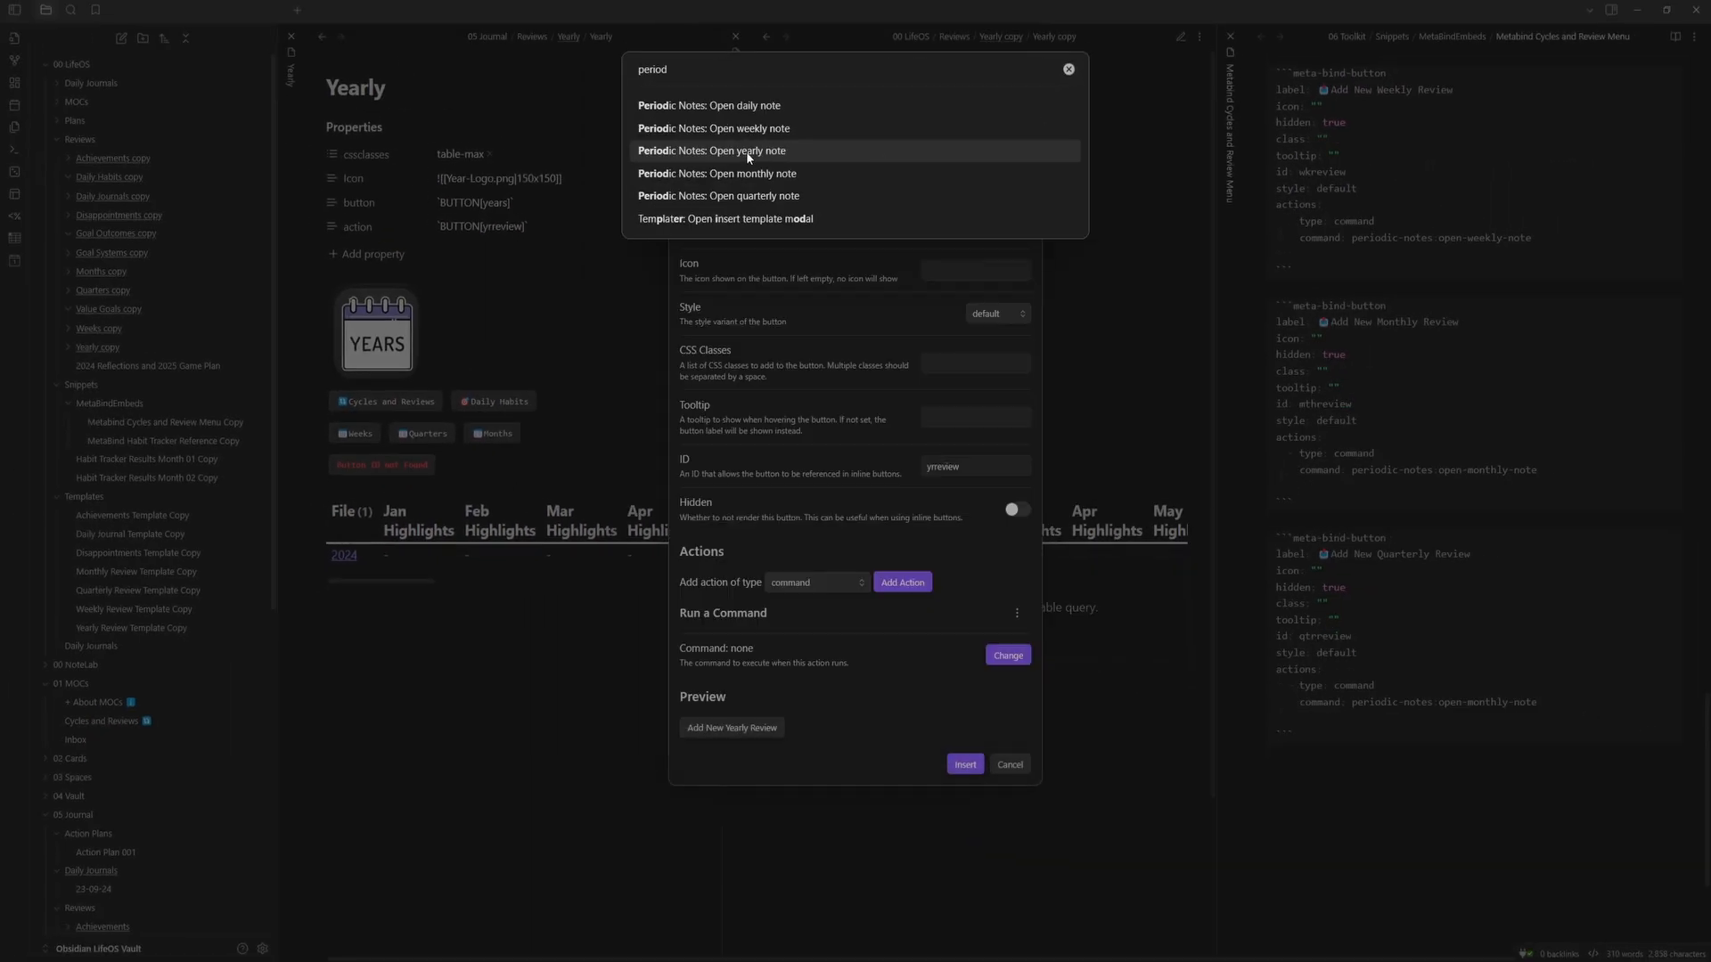
left_click(747, 152)
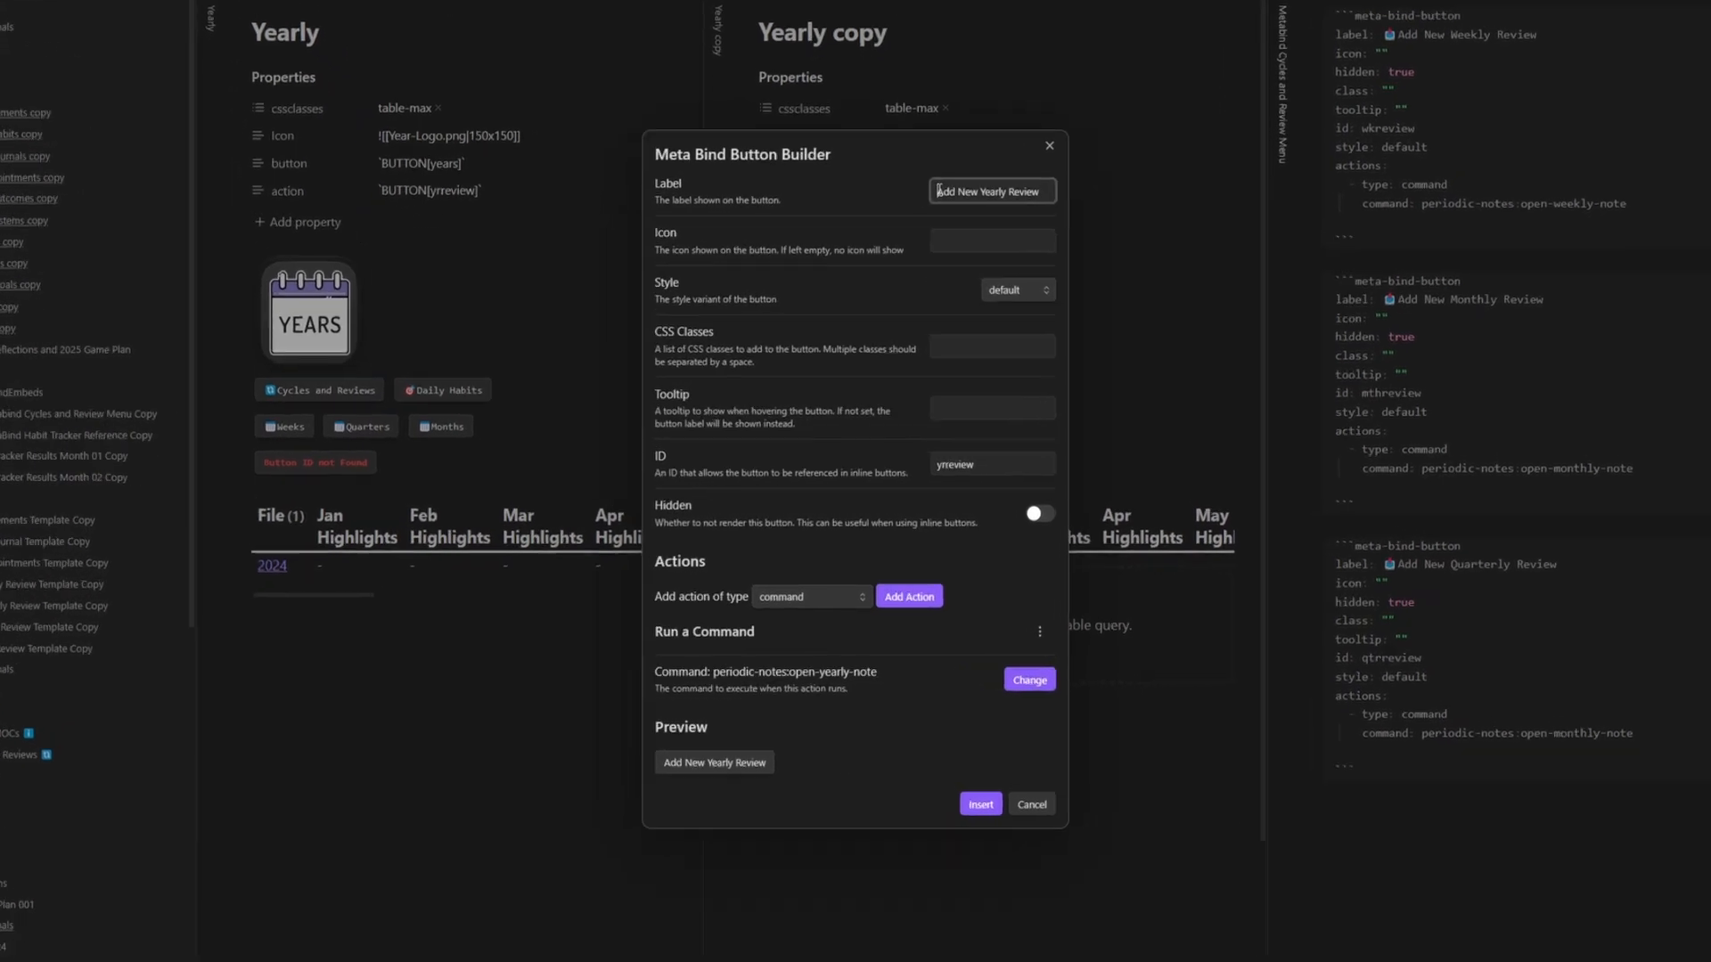
- Put the inbox tray emoji in front of the yearly button's label and insert the button into the note
left_click(930, 227)
key("super+period")
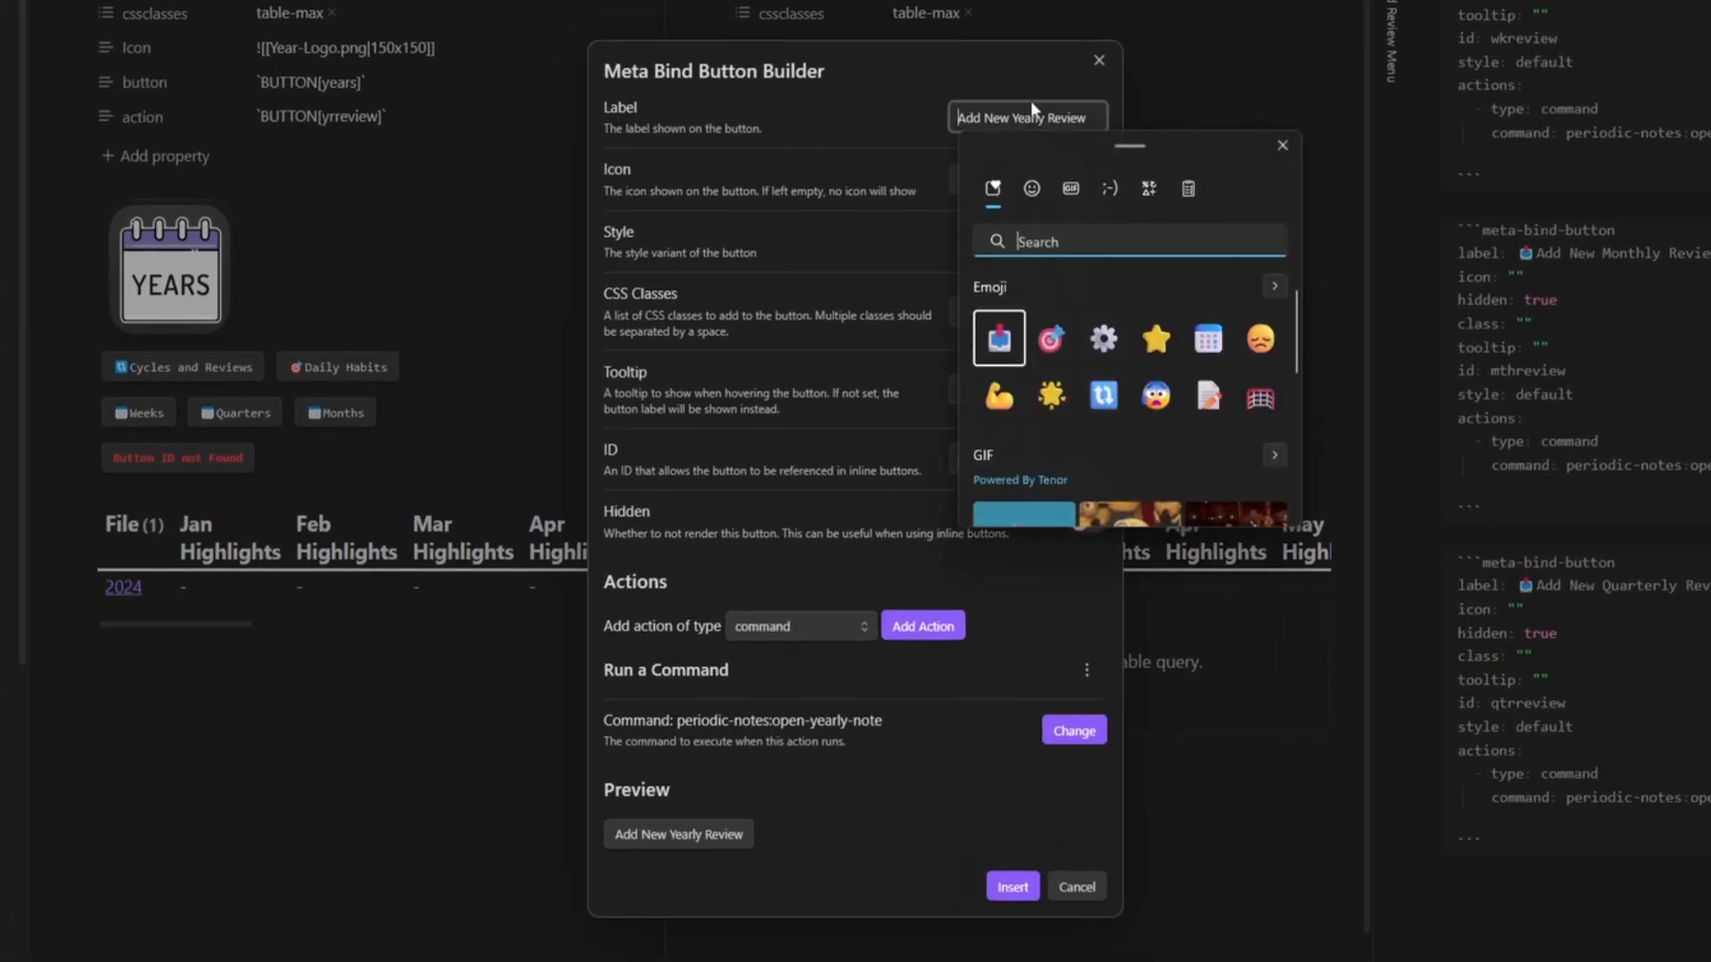
key("Return")
key("Escape")
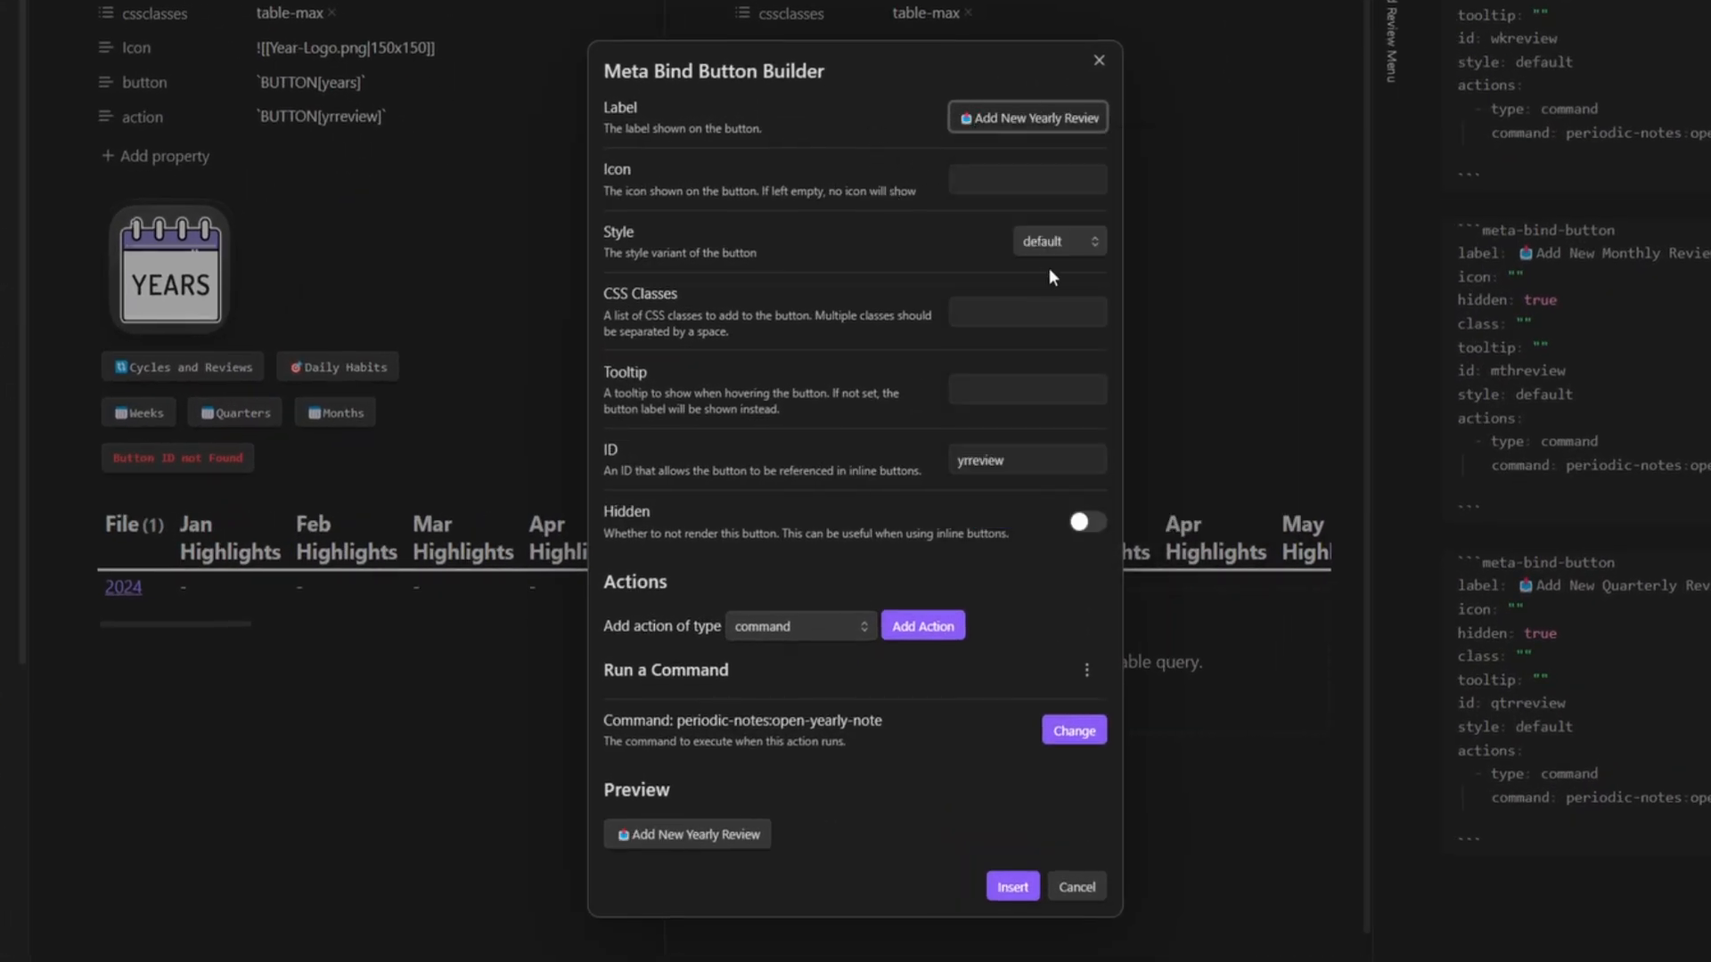
left_click(1012, 886)
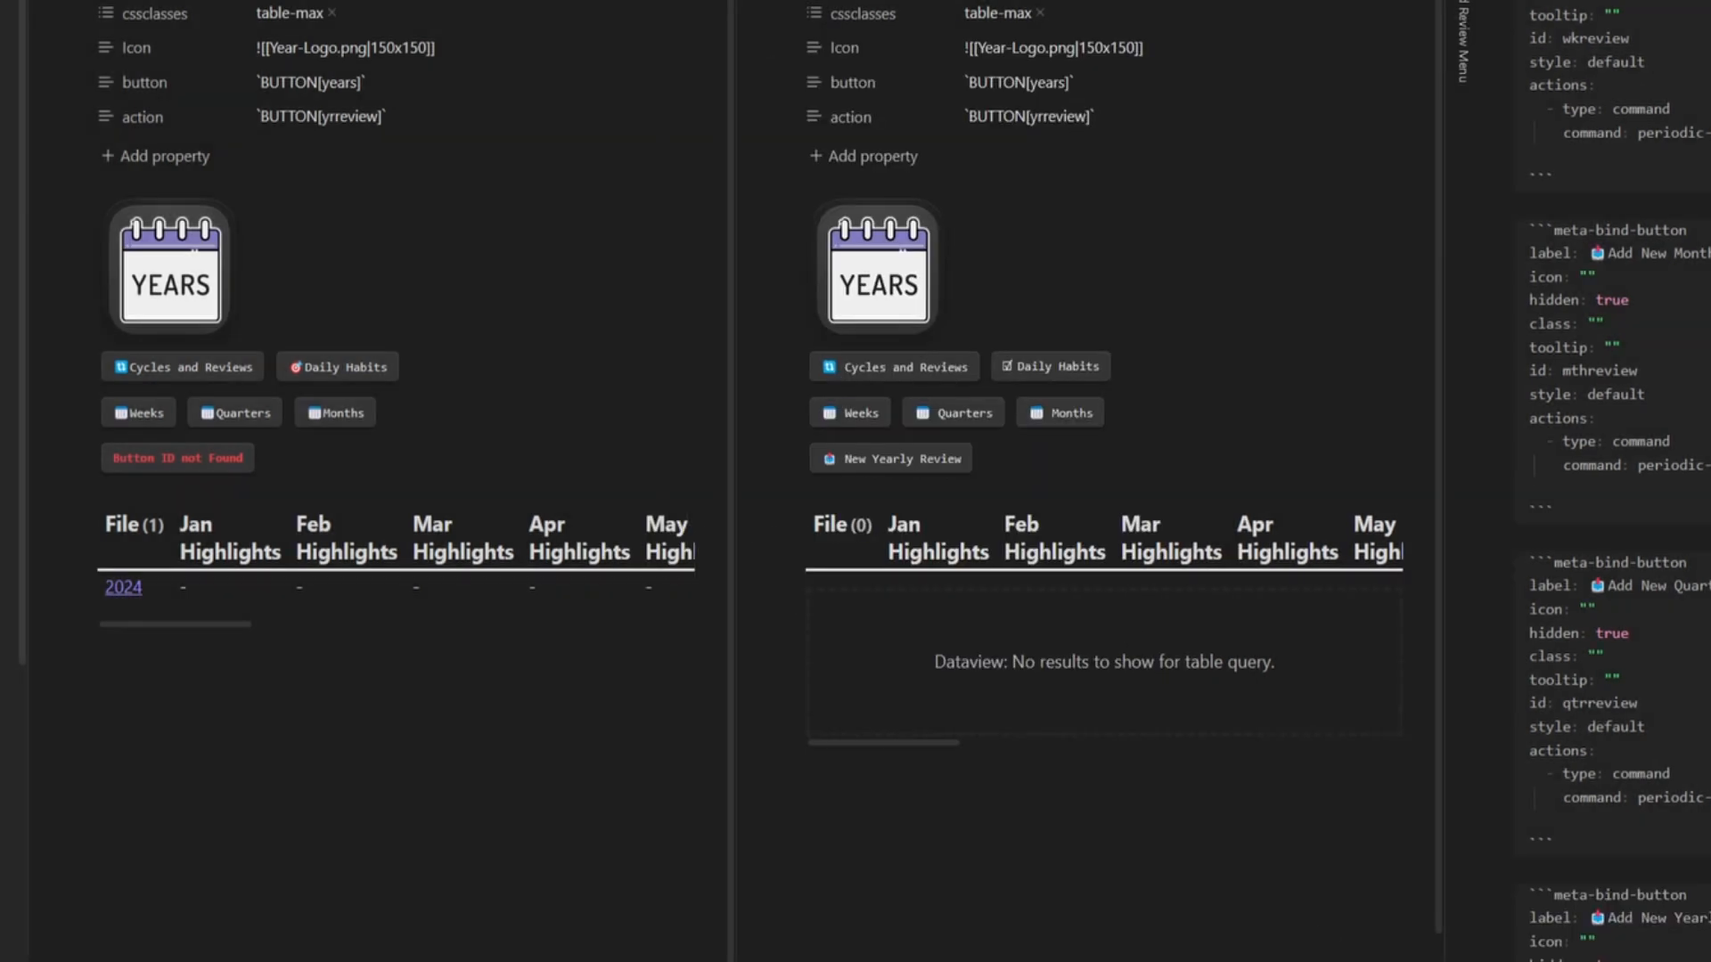
- Set hidden to true in the Add New Yearly Review block and refresh the Yearly note's reading view
key("ctrl+e")
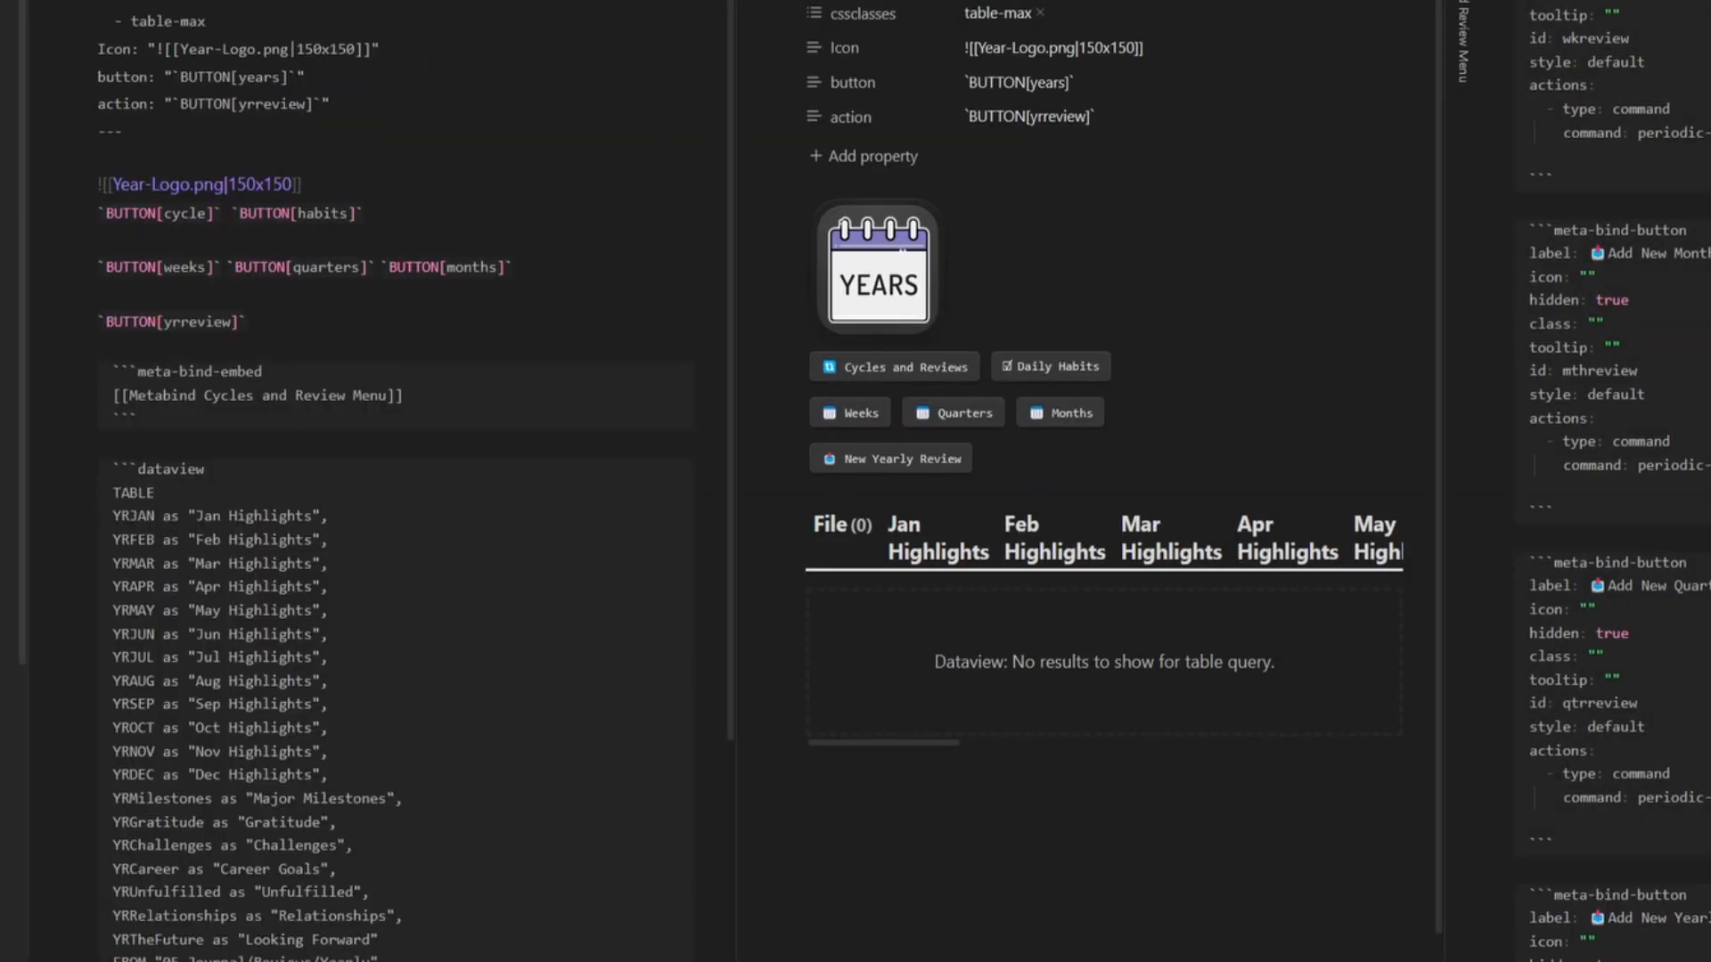
key("ctrl+e")
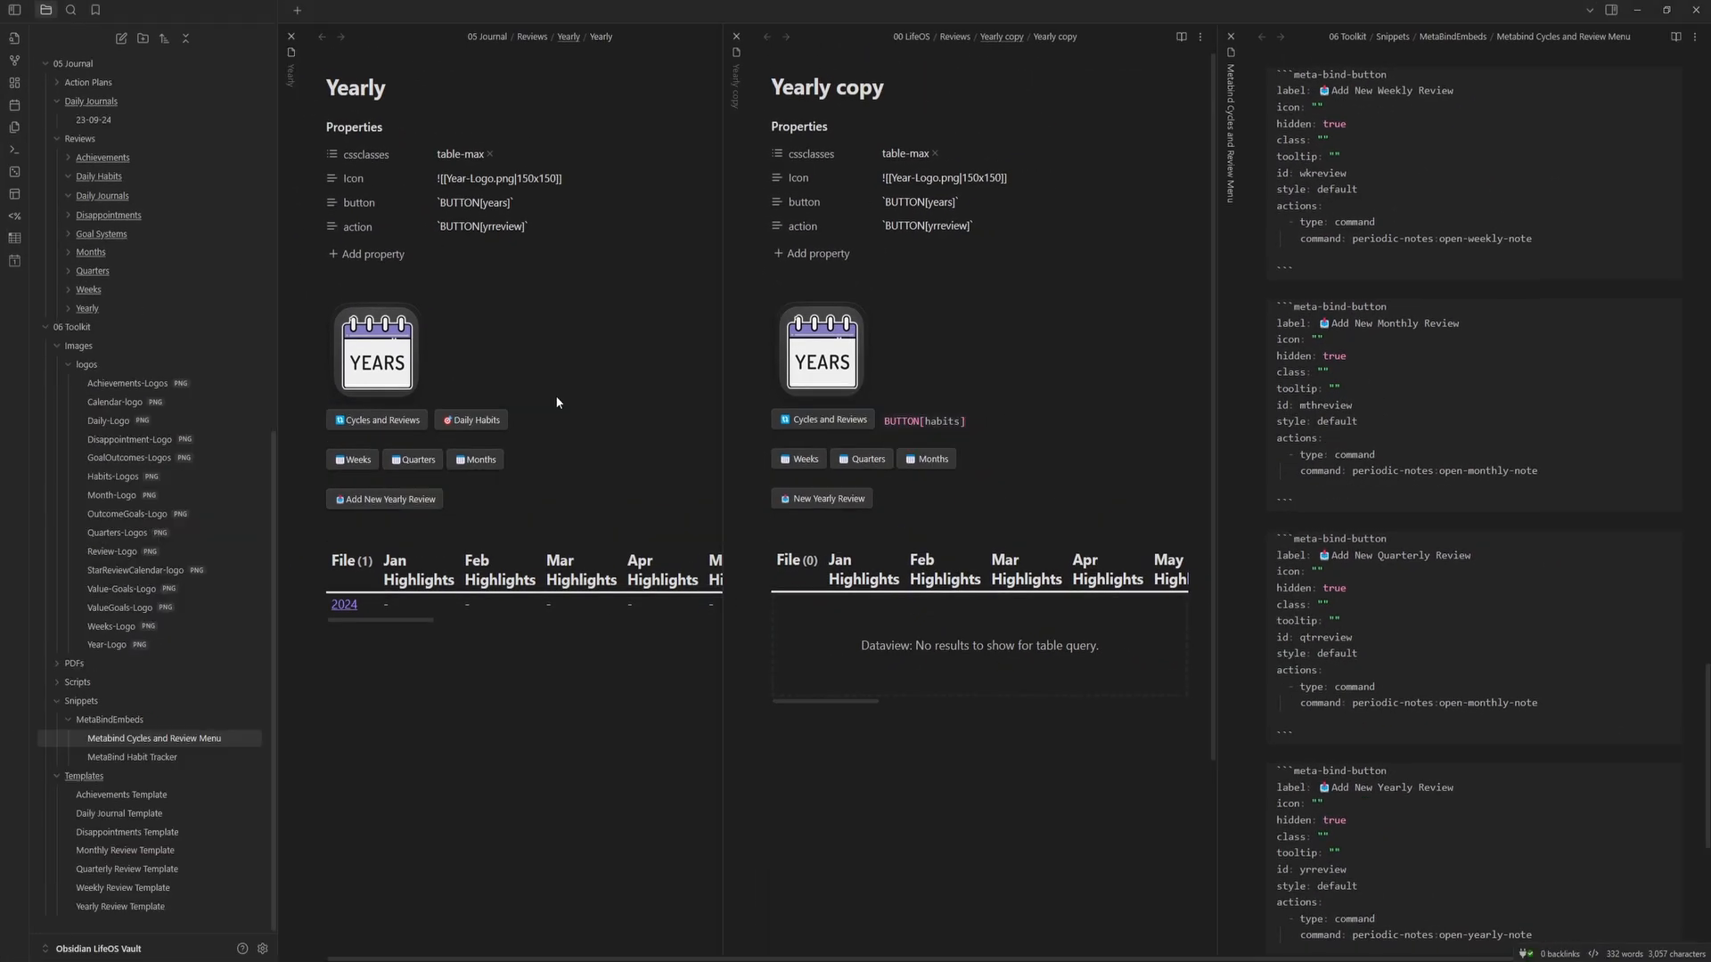
- Open the Daily Habits folder note beside Daily Habits copy and collapse the properties of Daily Habits copy
left_click(106, 183)
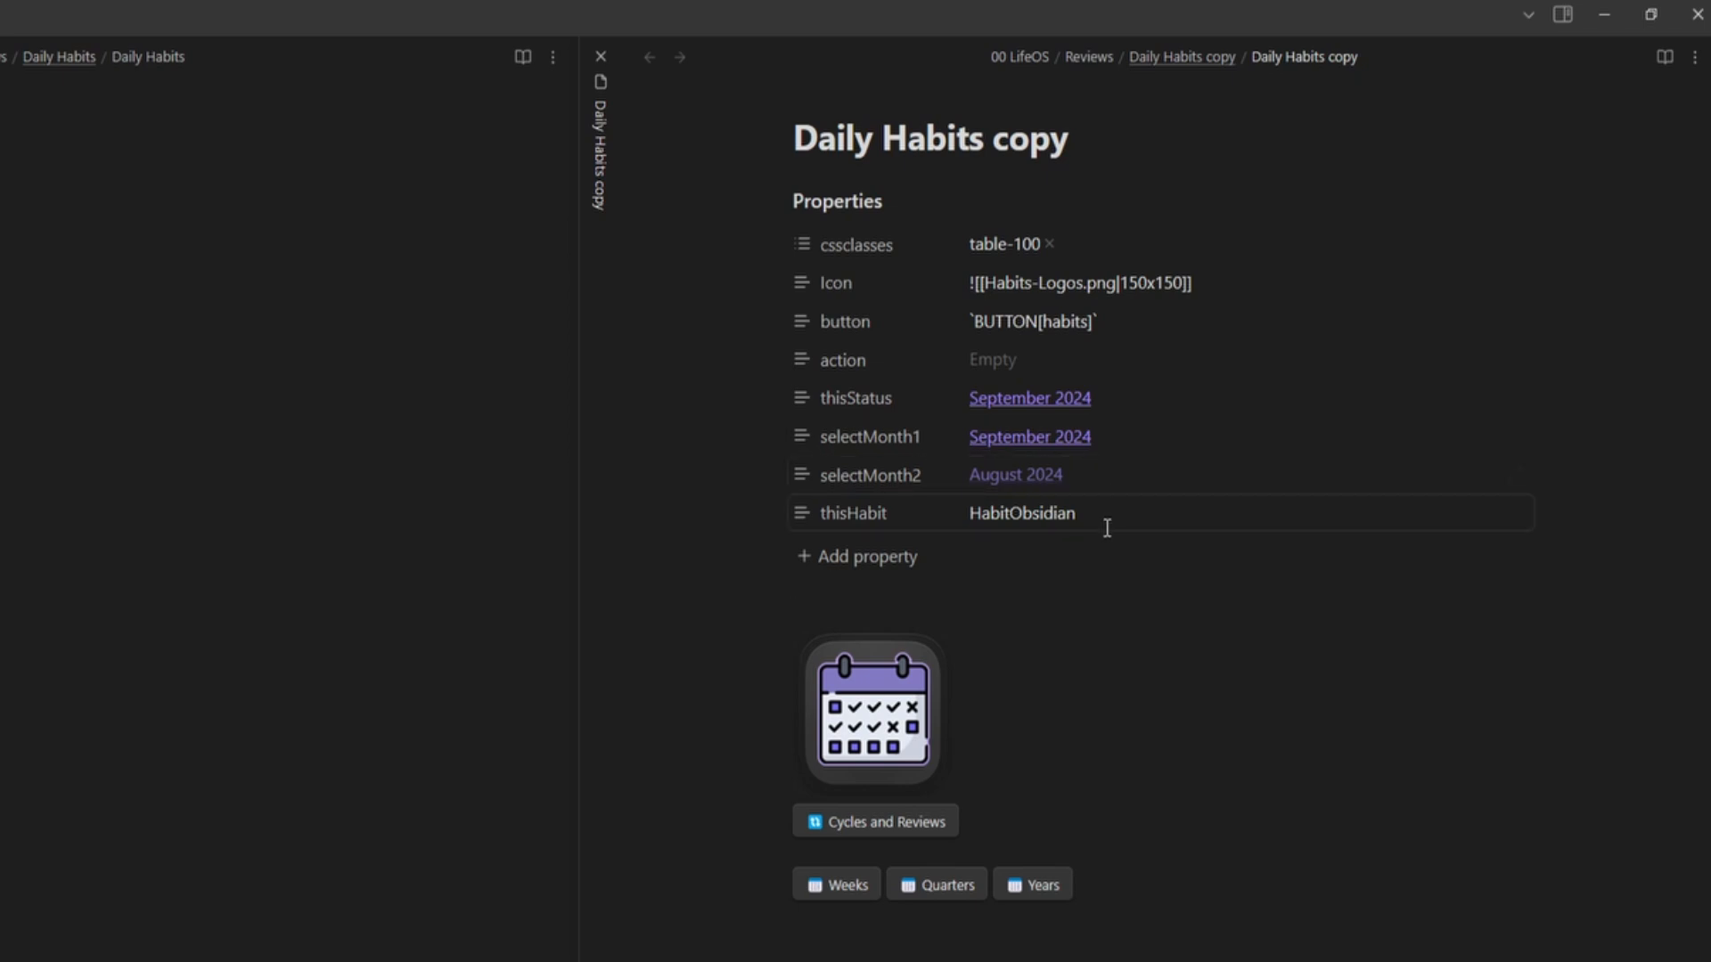
left_click(775, 203)
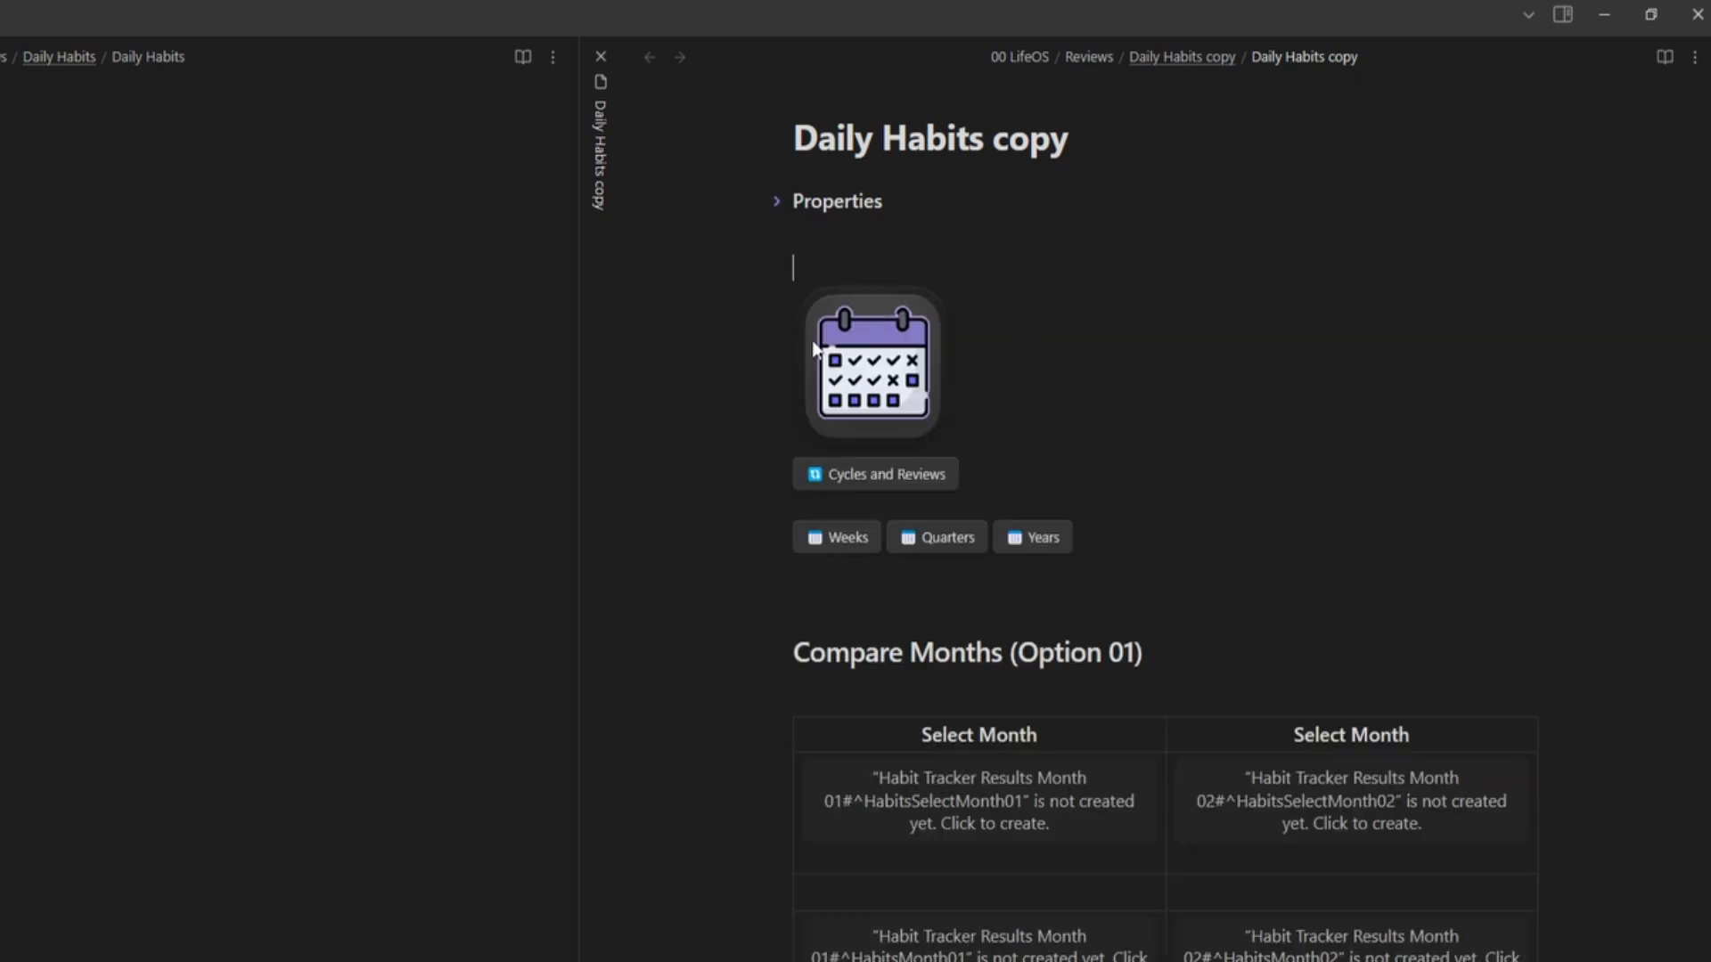
left_click(954, 508)
- Examine the habit tables, month filters and contribution graph options in Daily Habits copy
scroll(1432, 588, "down", 2)
scroll(1703, 588, "down", 3)
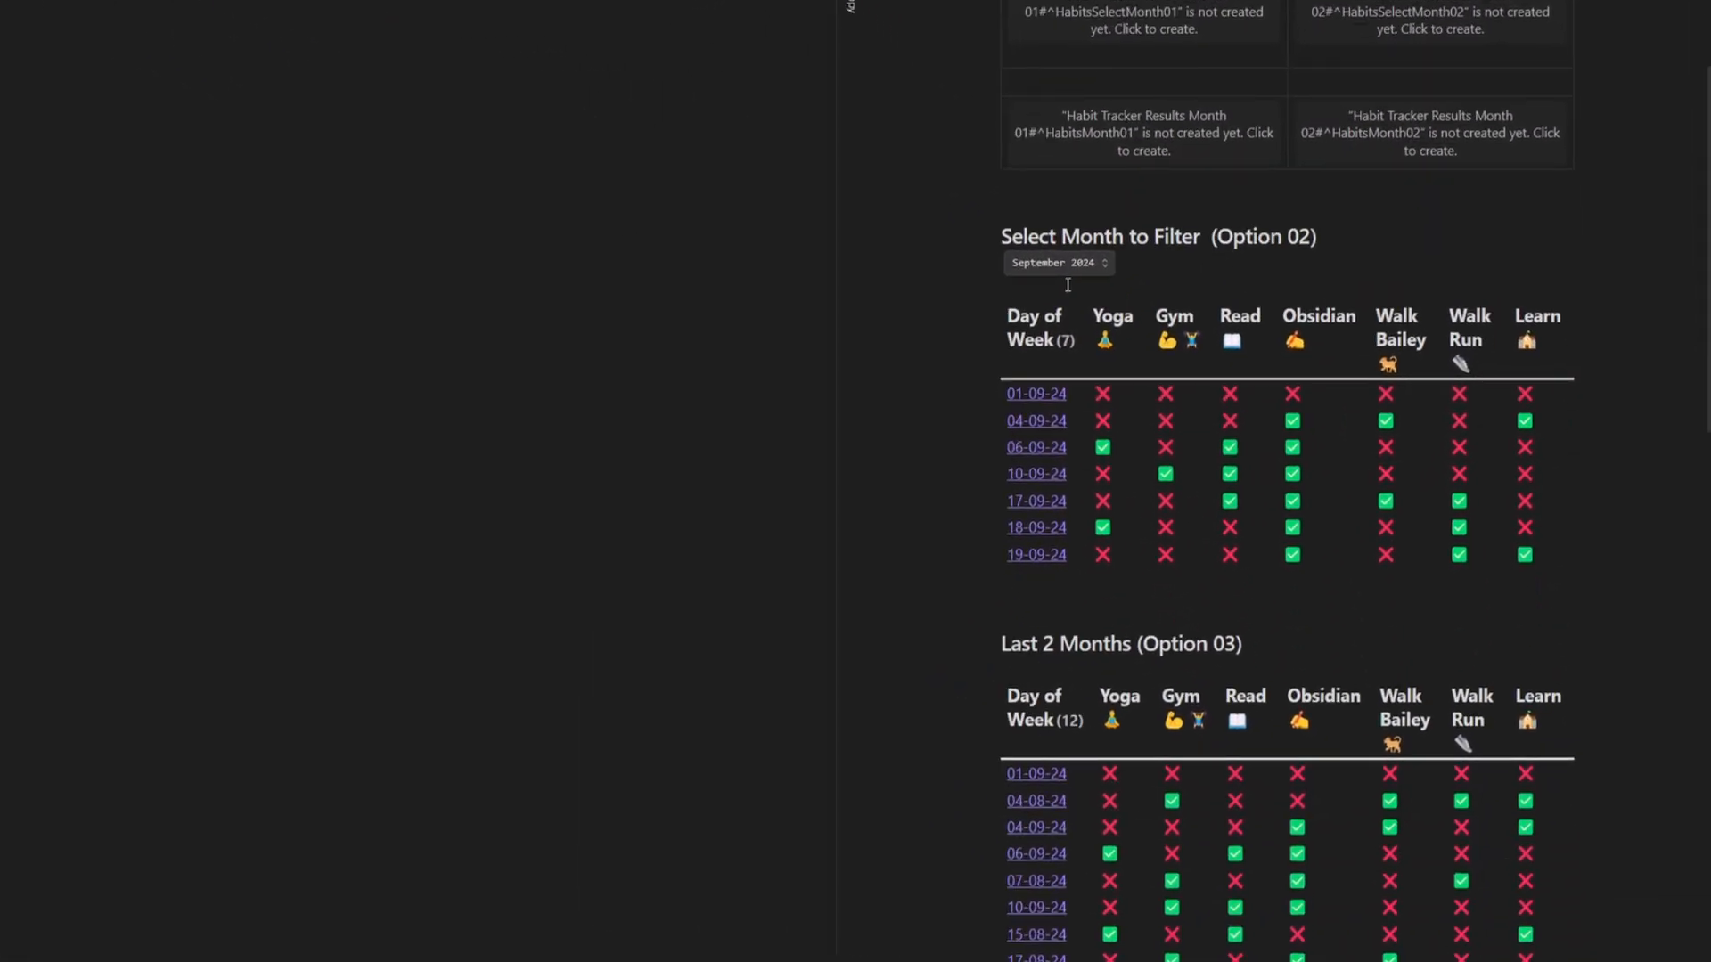
scroll(1158, 356, "down", 4)
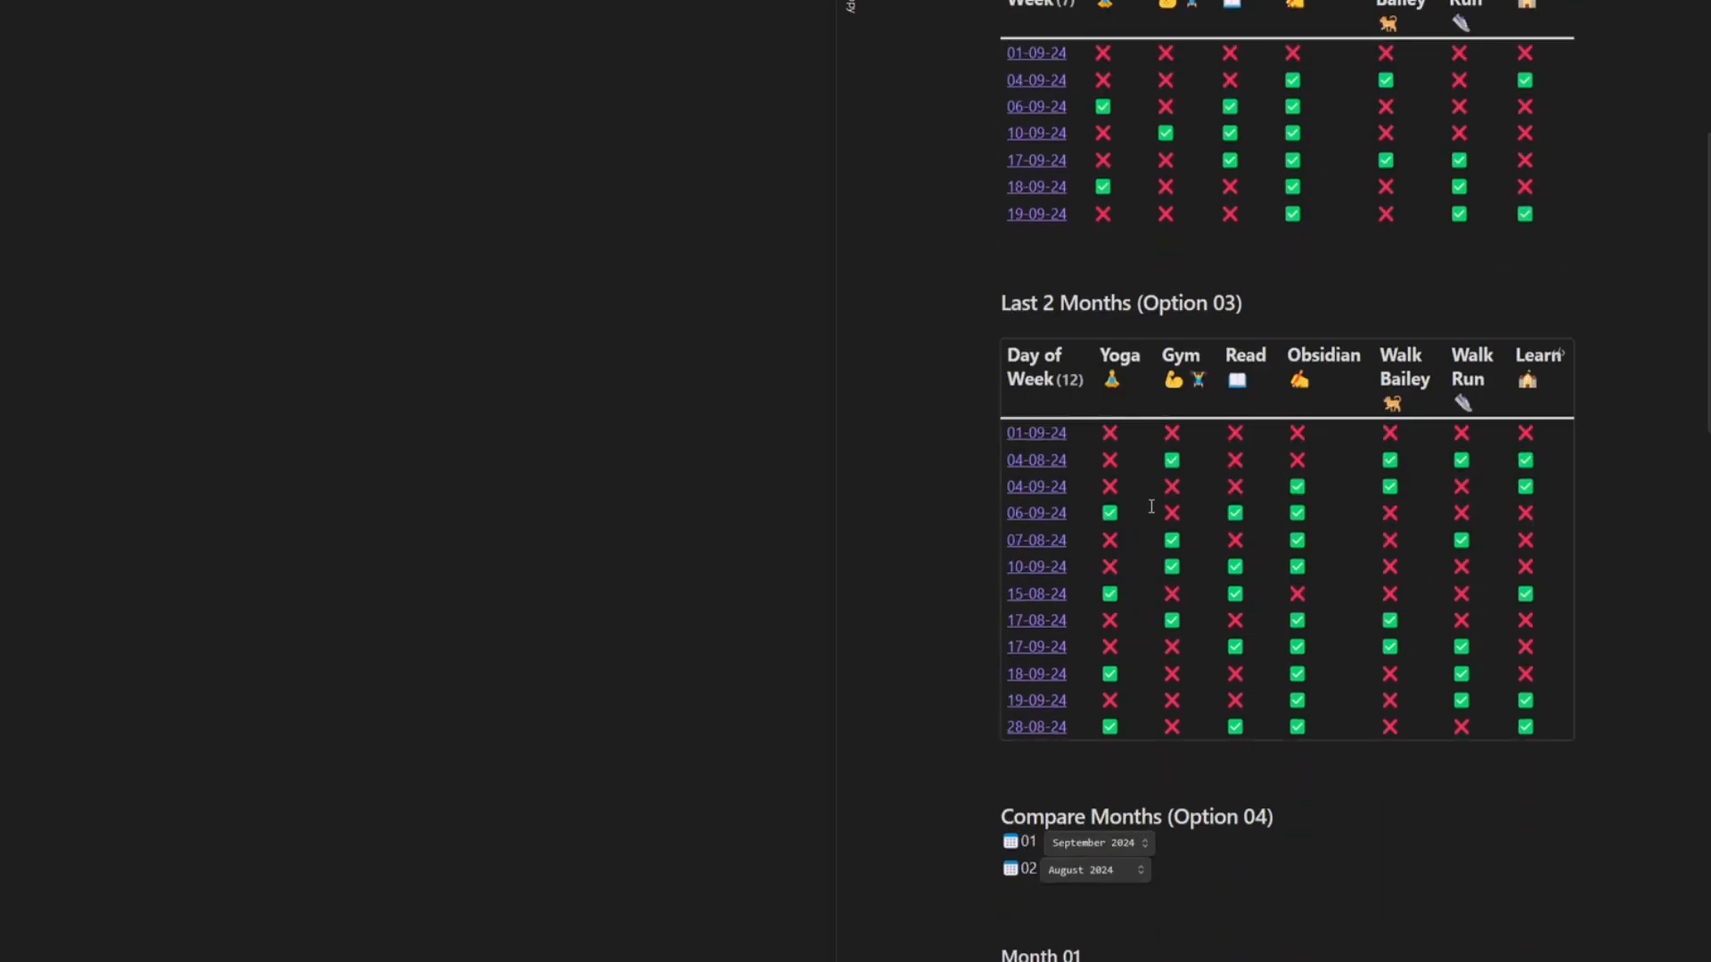
scroll(1151, 507, "down", 8)
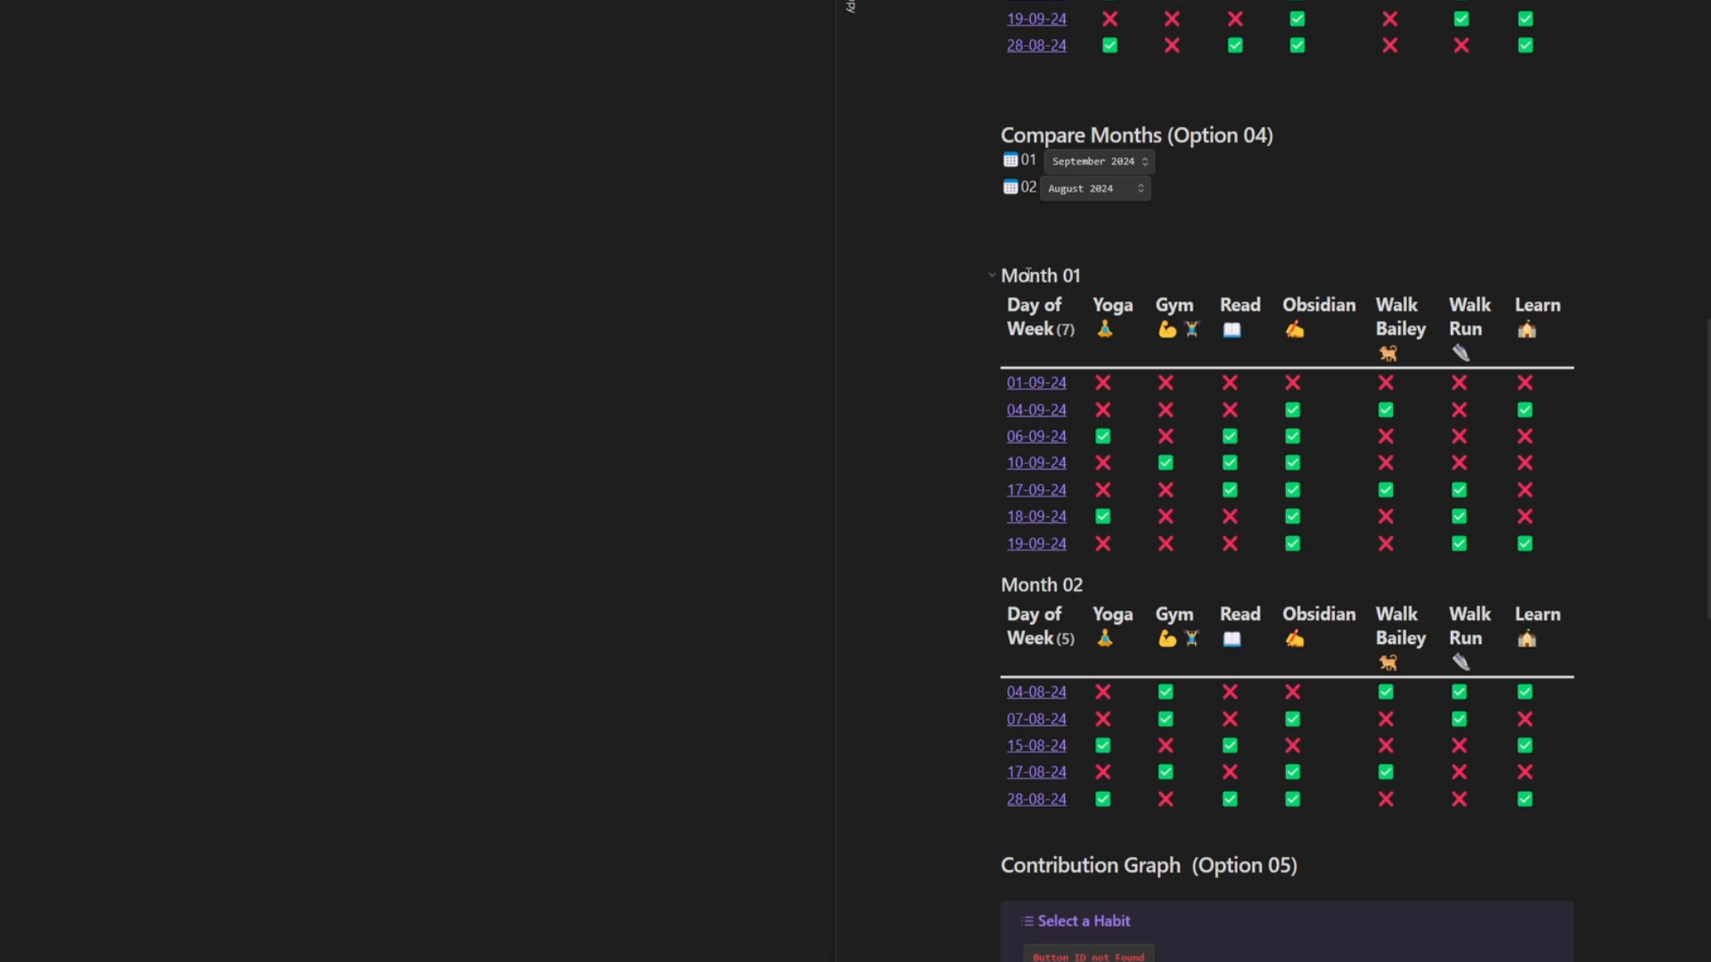
scroll(1062, 596, "down", 6)
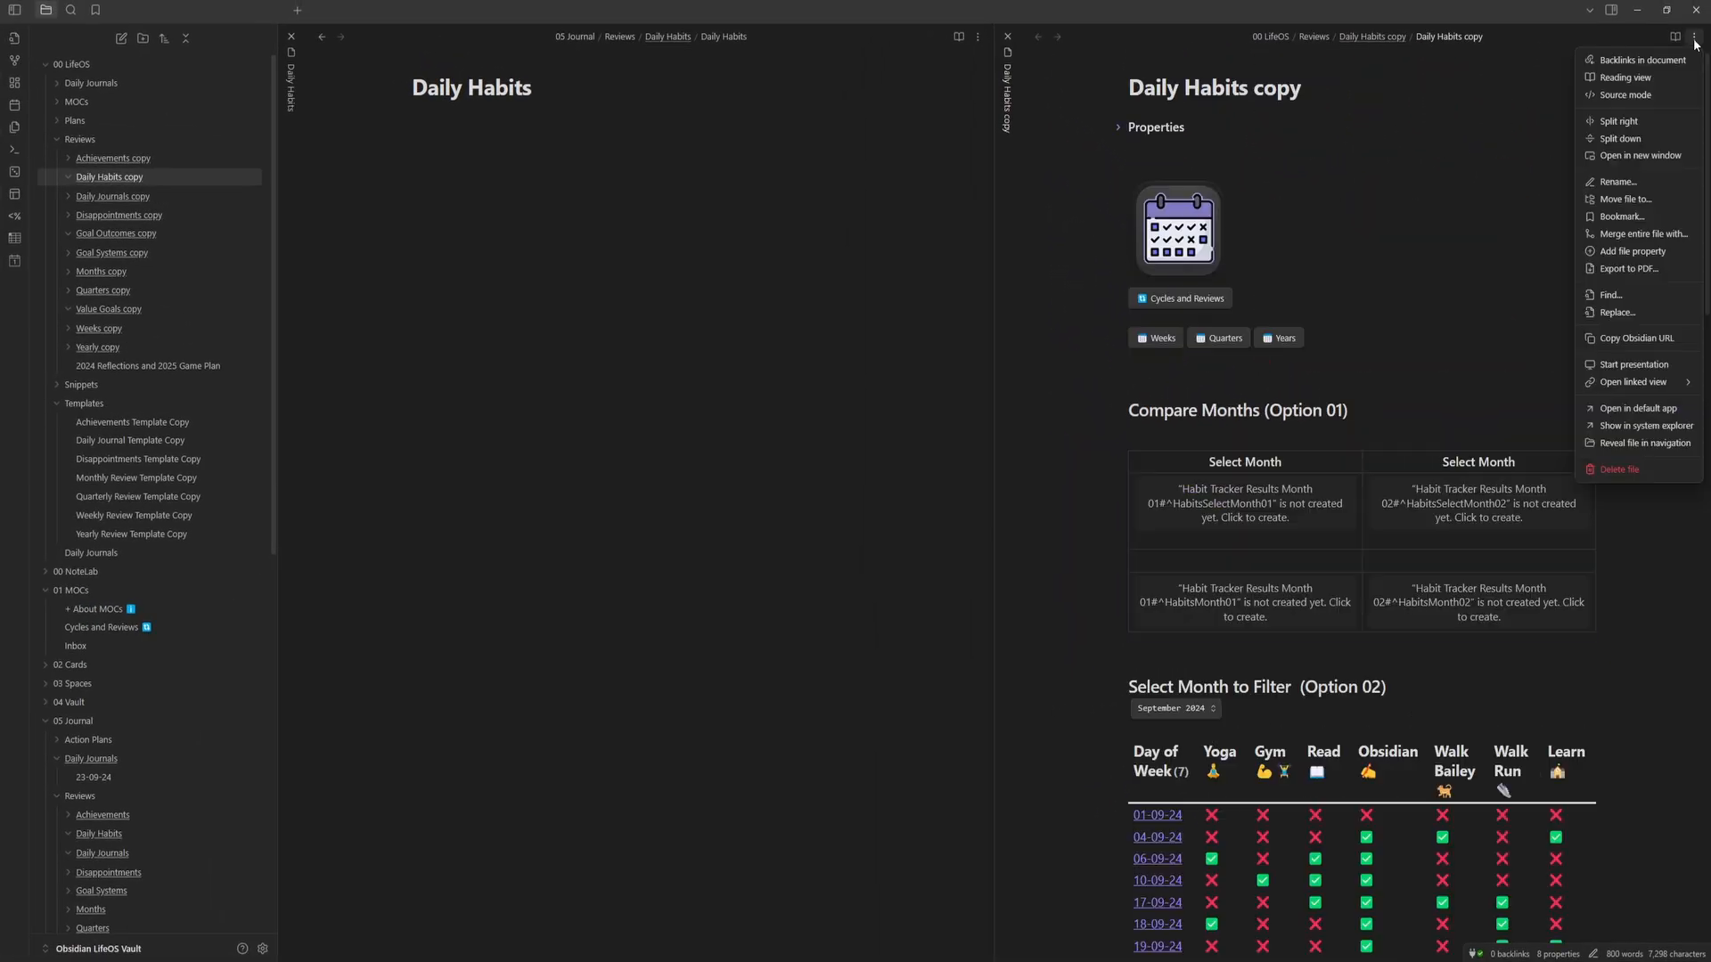
- Show Daily Habits copy in source mode, add a `BUTTON[months]` reference between the weeks and quarters buttons, and check it in reading view
left_click(1627, 94)
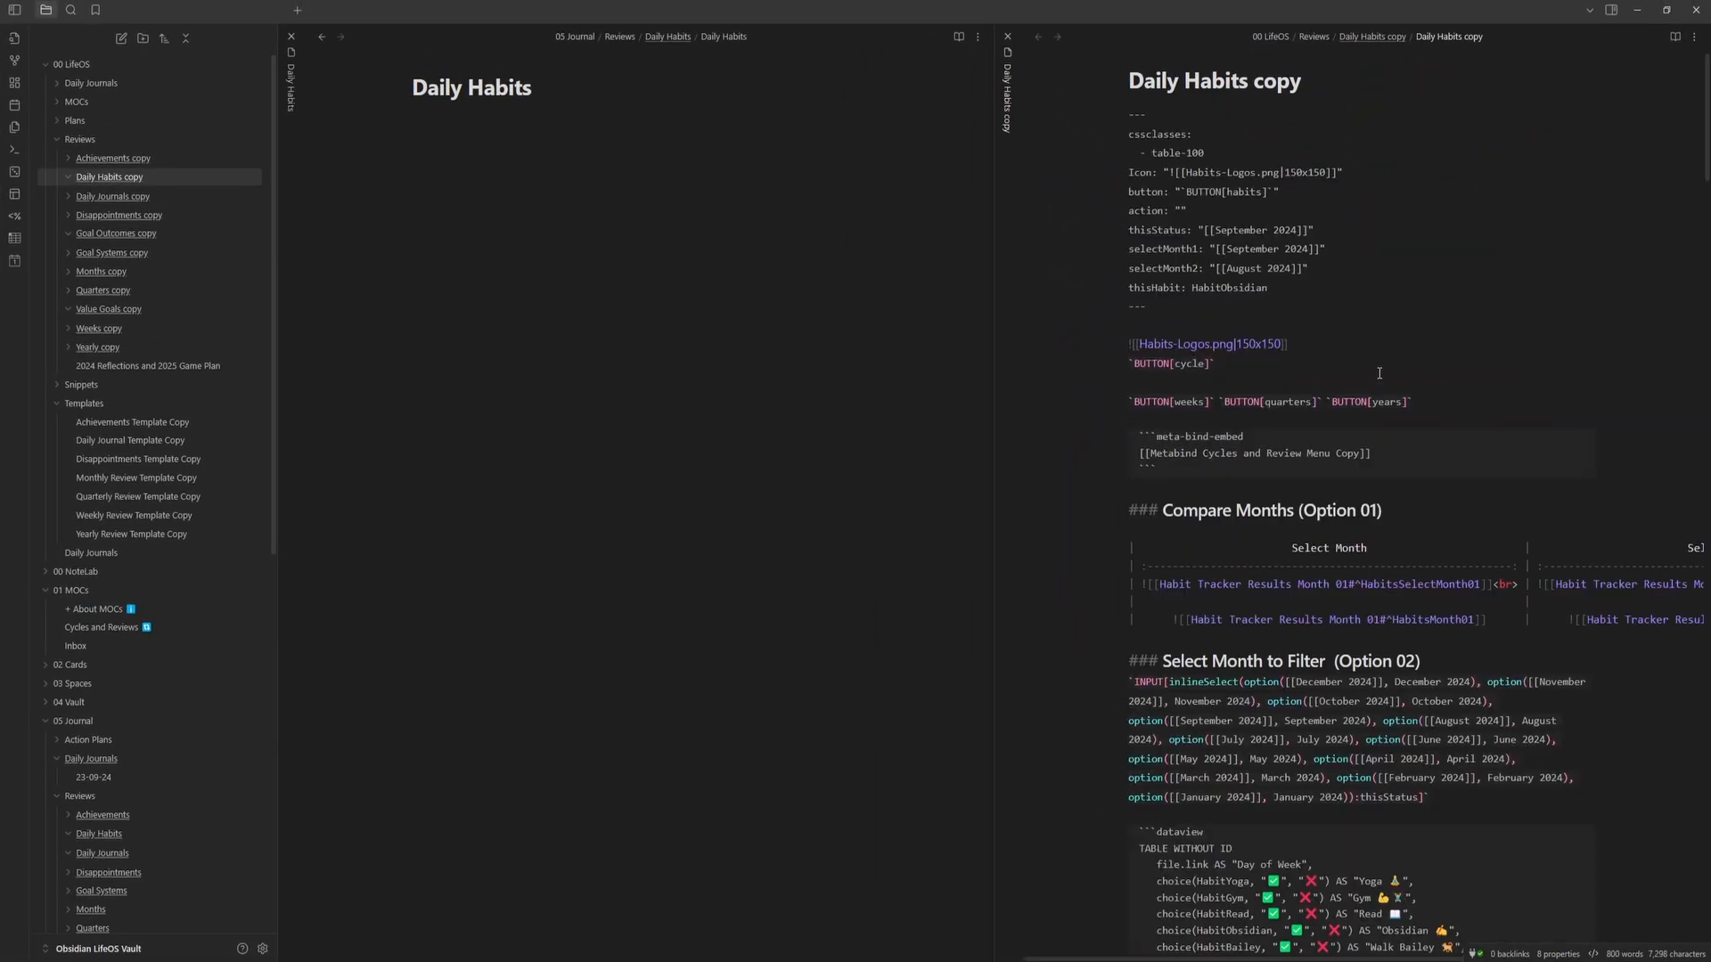
left_click_drag(1326, 409, 1220, 409)
key("ctrl+c")
left_click(944, 645)
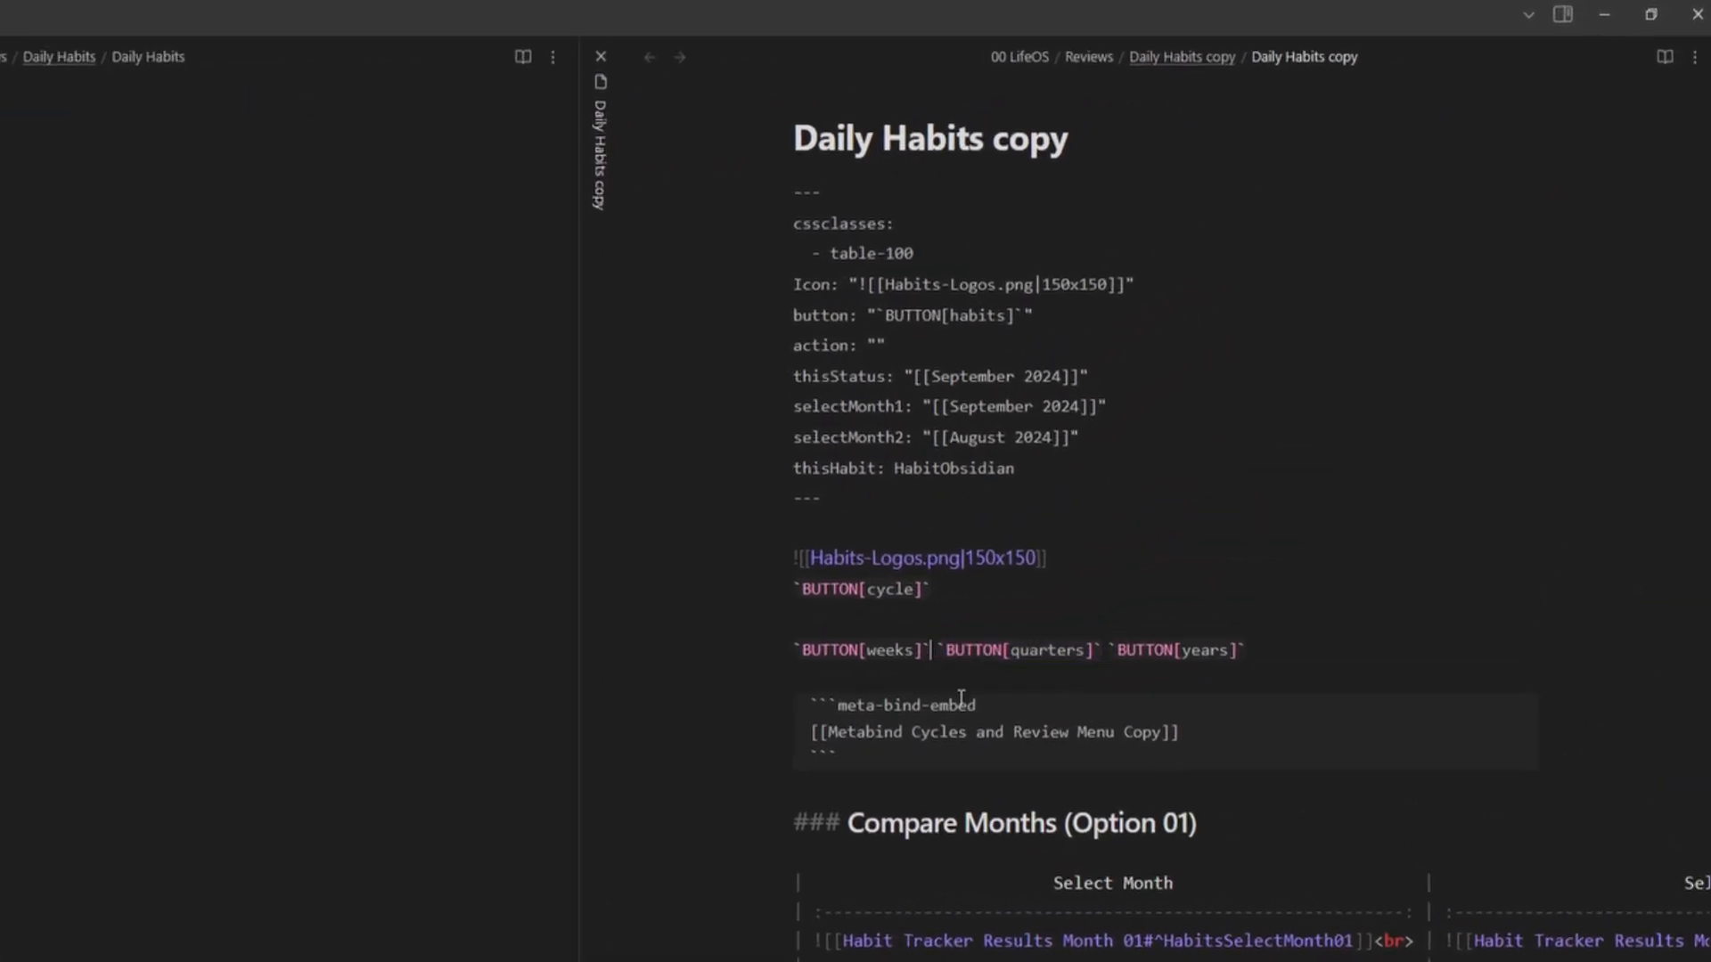
key("ctrl+v")
double_click(1056, 647)
type("months")
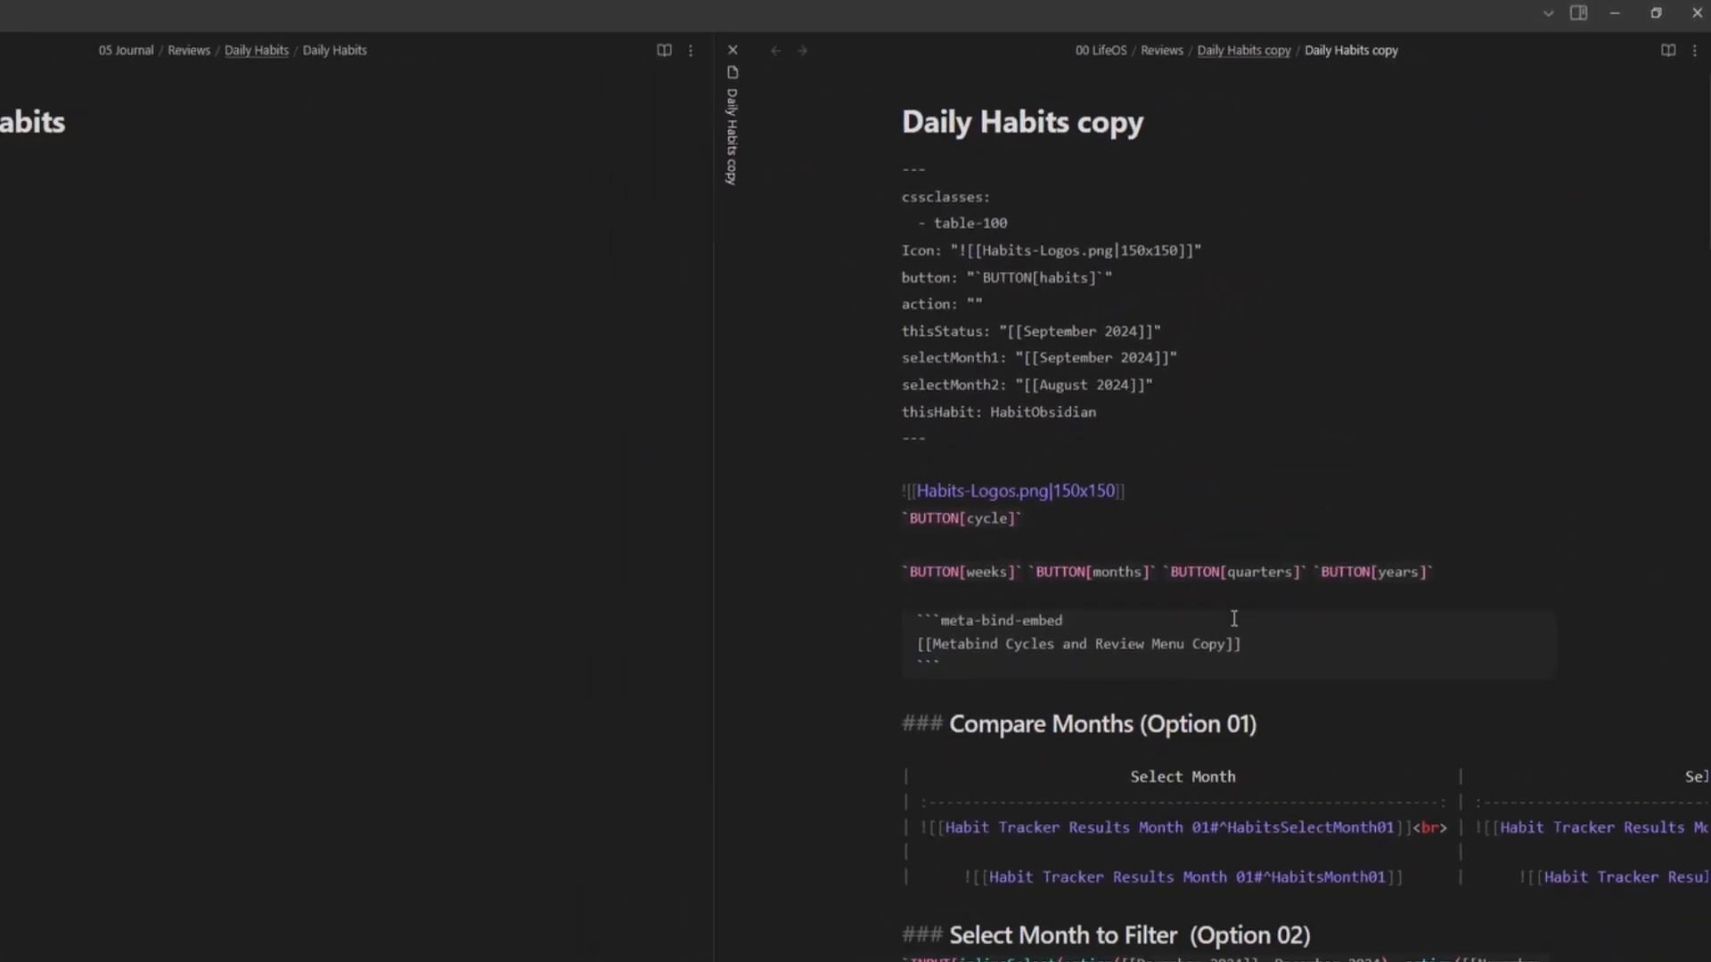
left_click(1665, 56)
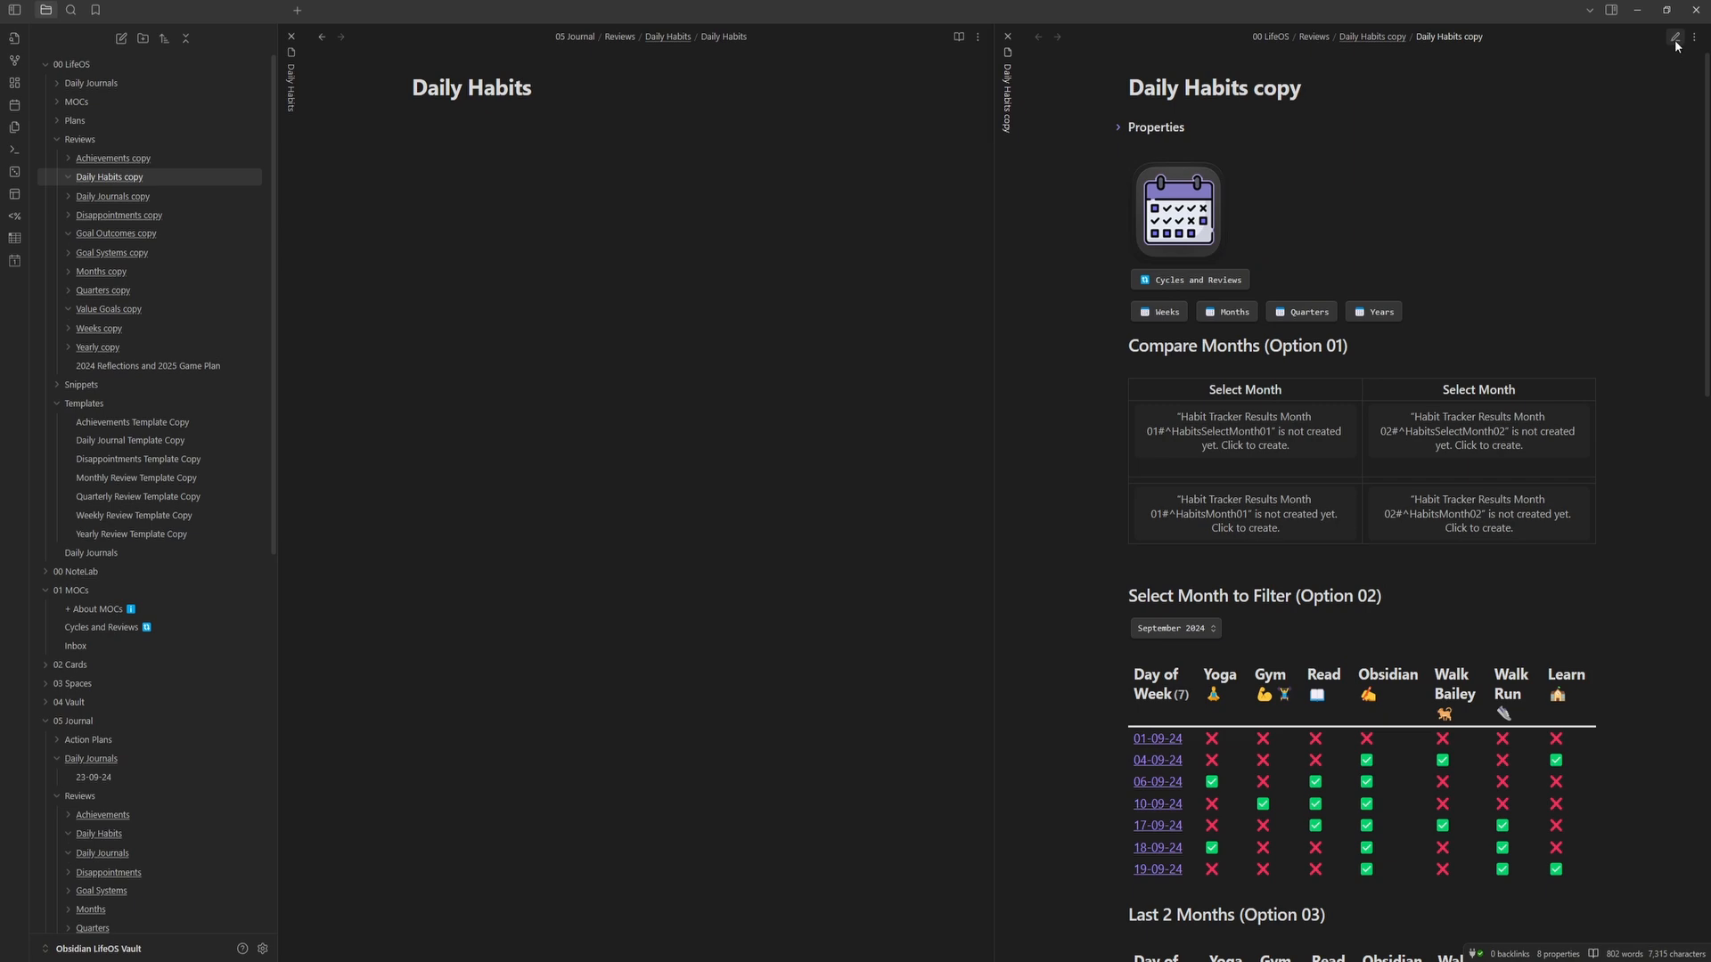
left_click(1675, 39)
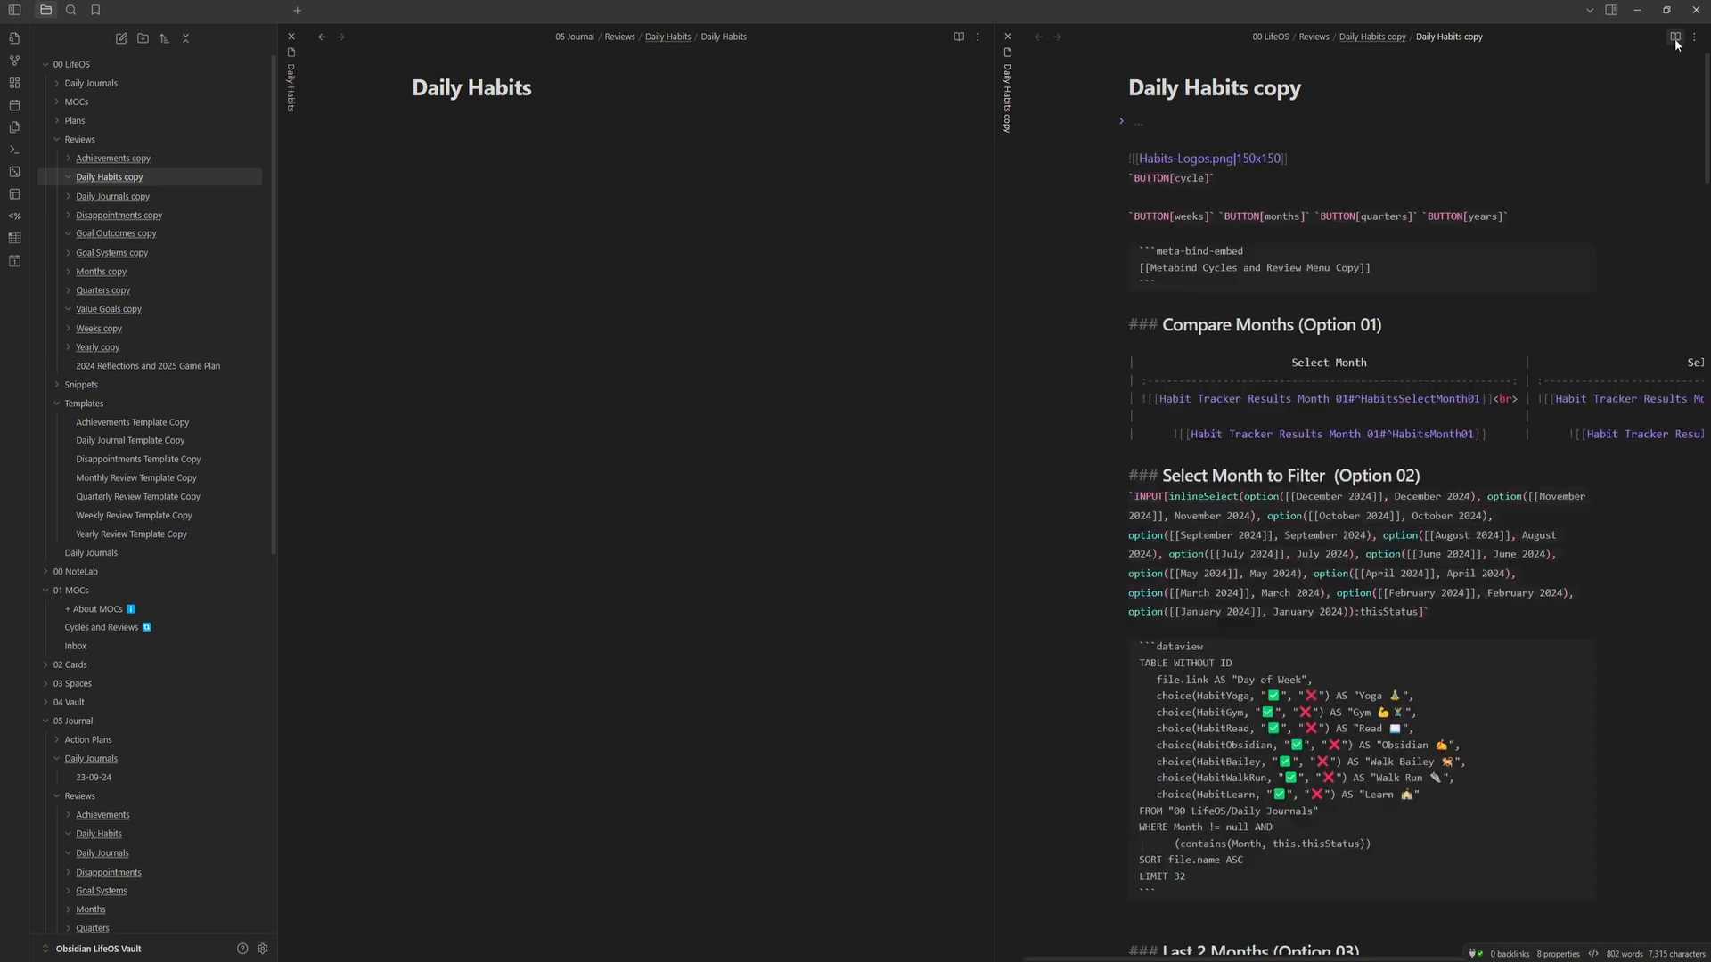
- Open the Habit Tracker Results Month 01 Copy snippet beside Daily Habits copy and look at its month selector
left_click_drag(1163, 324, 1383, 324)
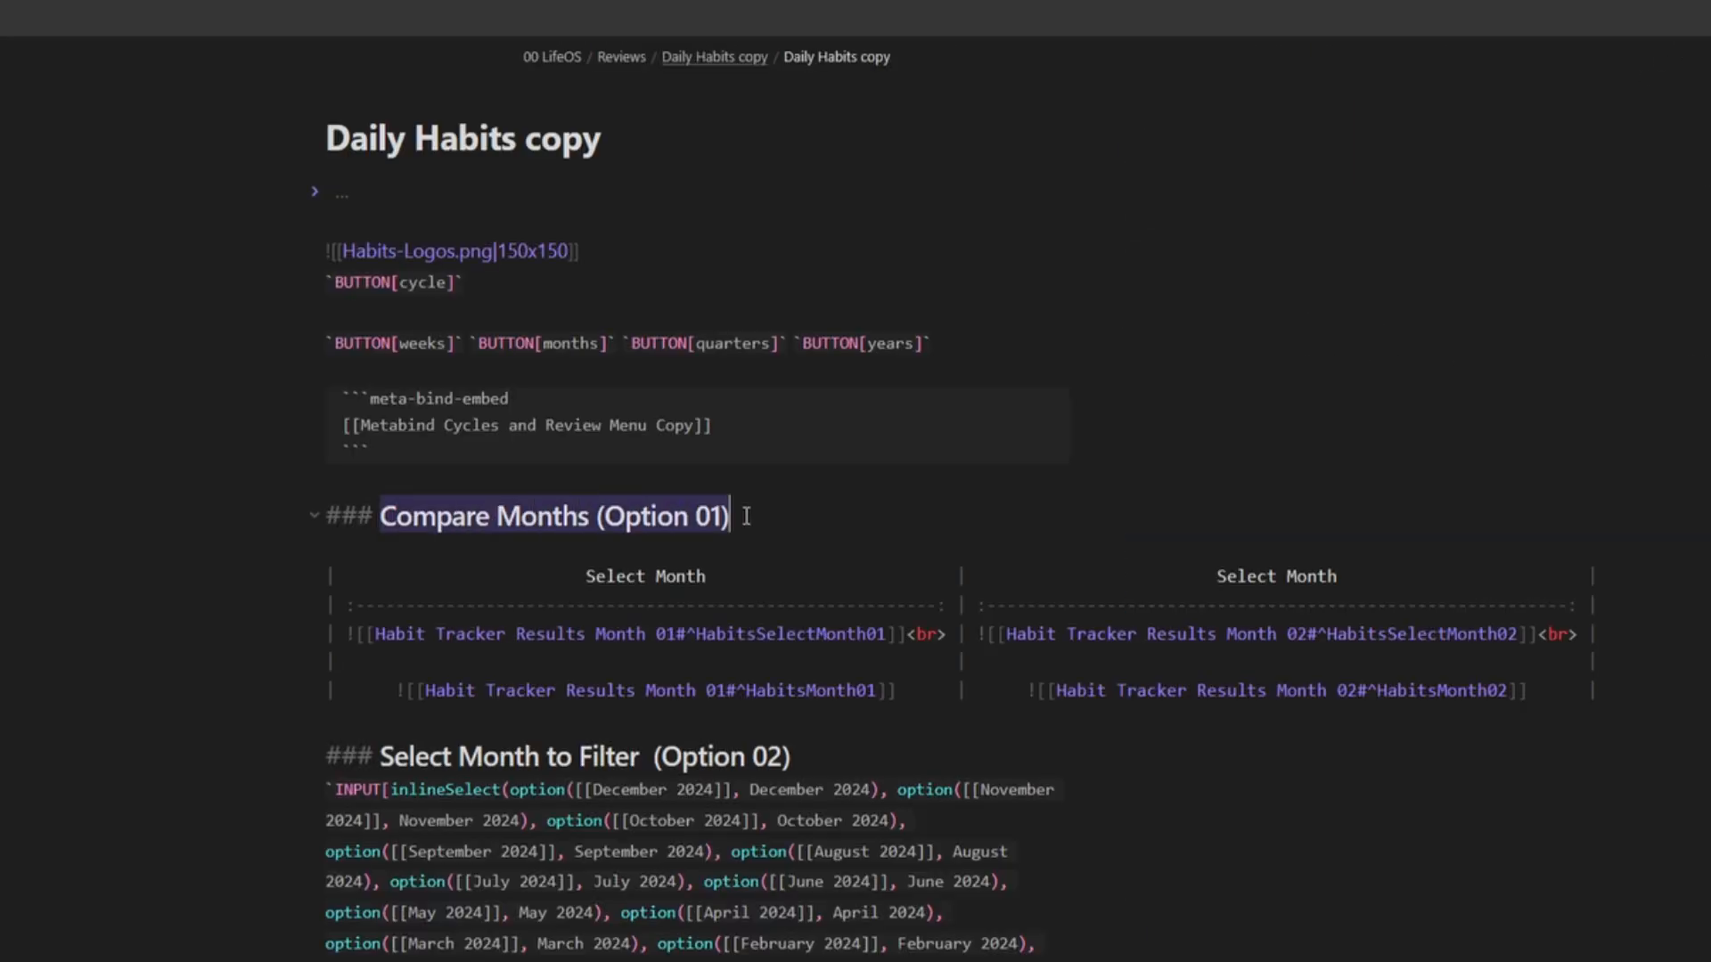
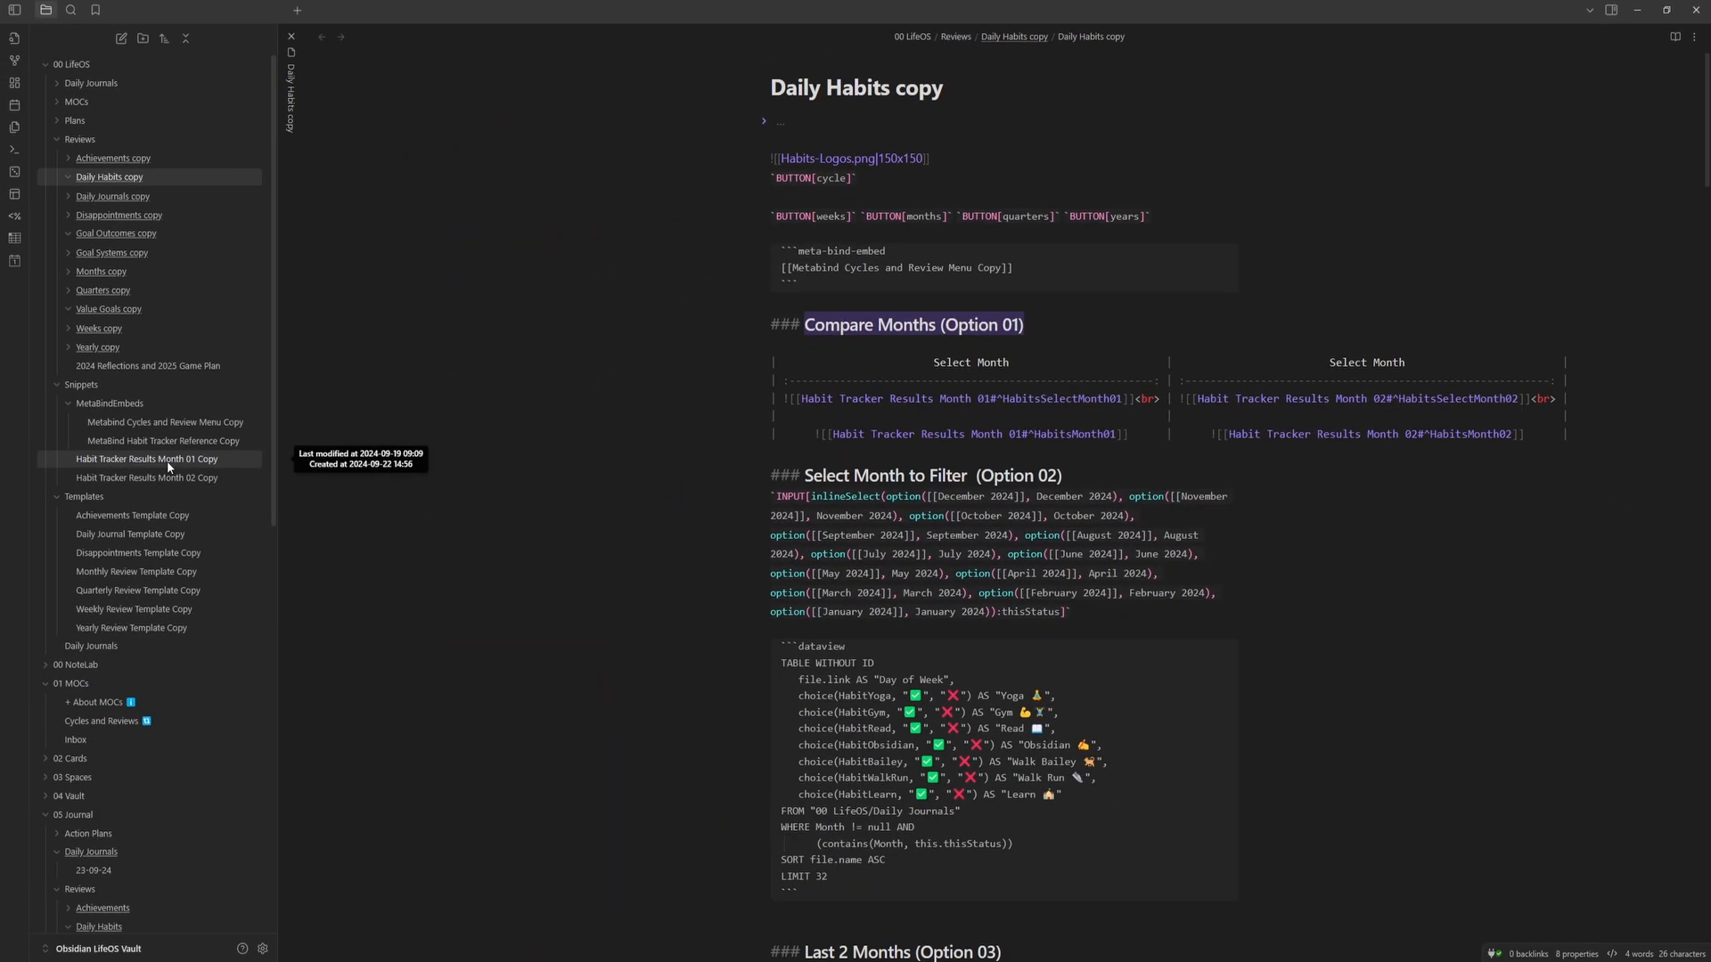
left_click(167, 462, "ctrl+alt")
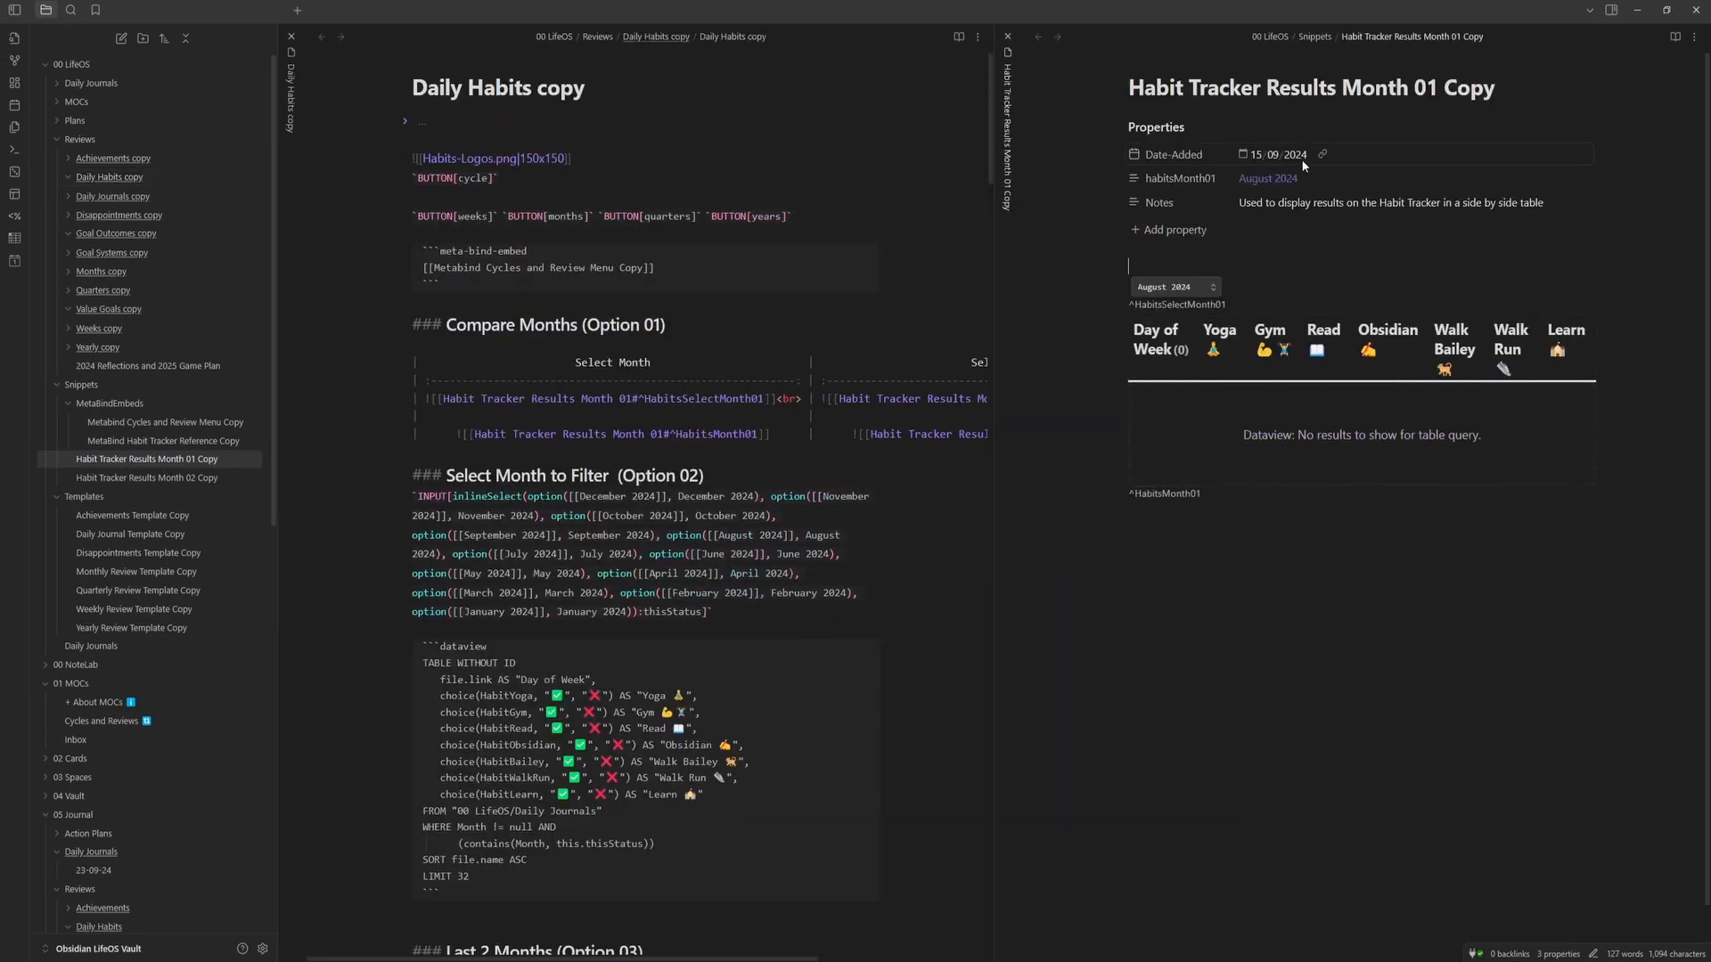
left_click(1178, 286)
left_click(1182, 371)
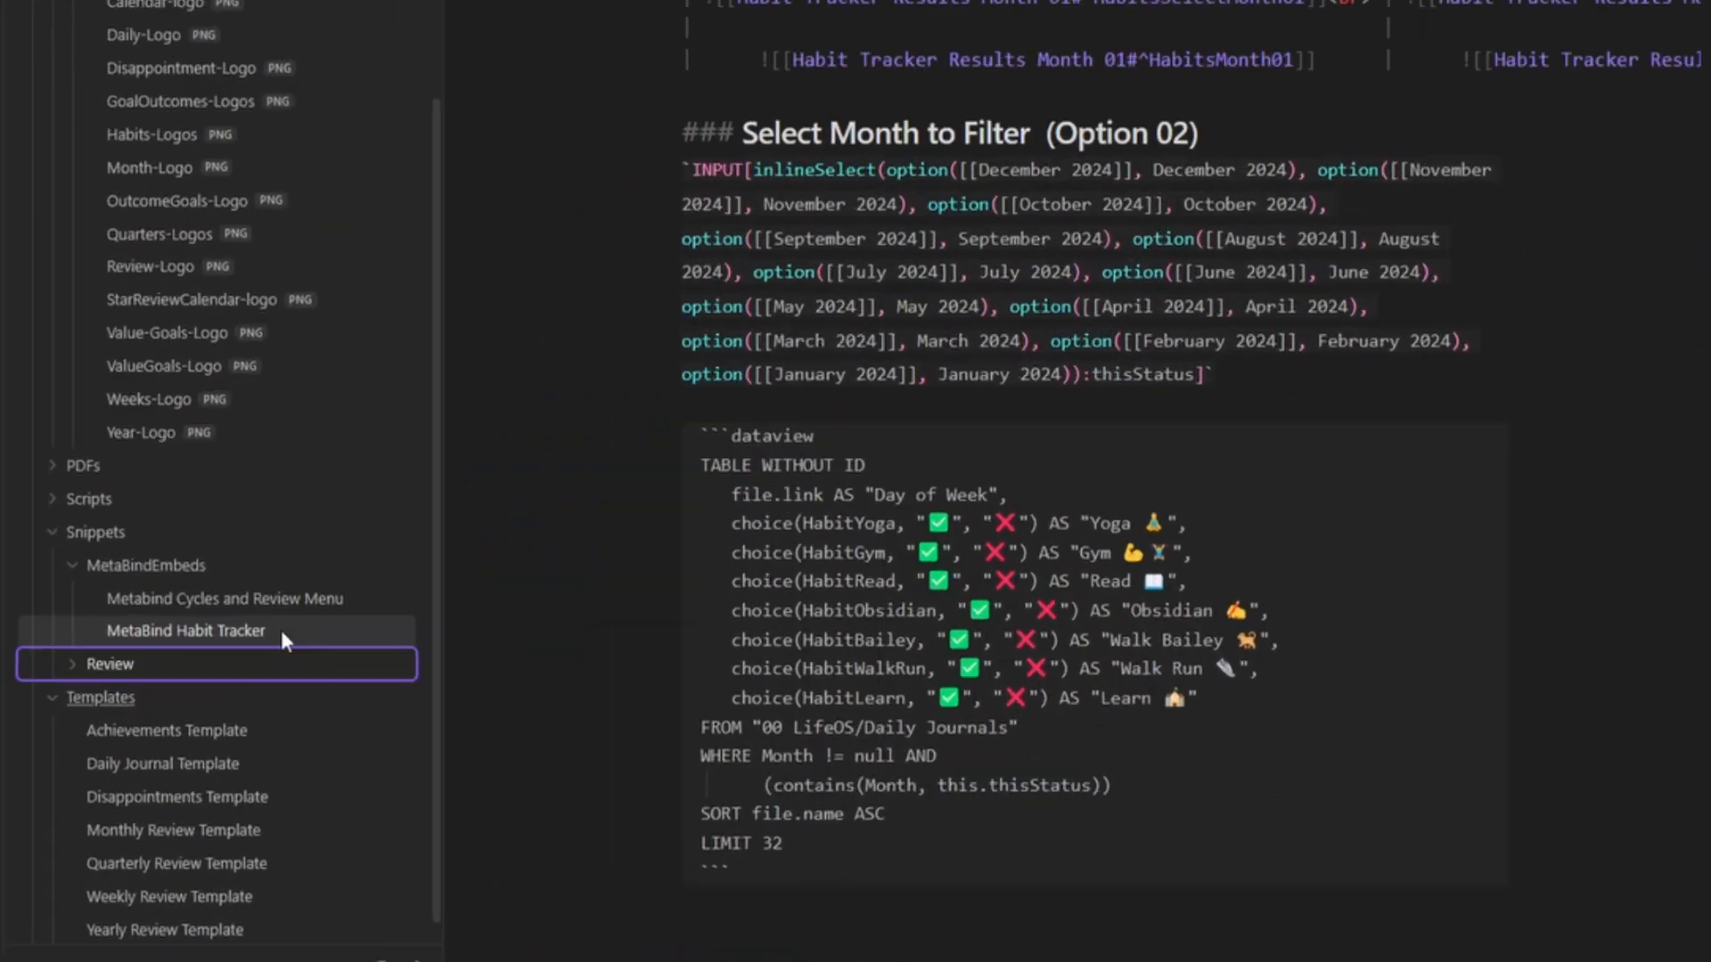
- Finish naming the new folder under Snippets in 06 Toolkit as Reviews and create a note inside it
type("s")
key("Return")
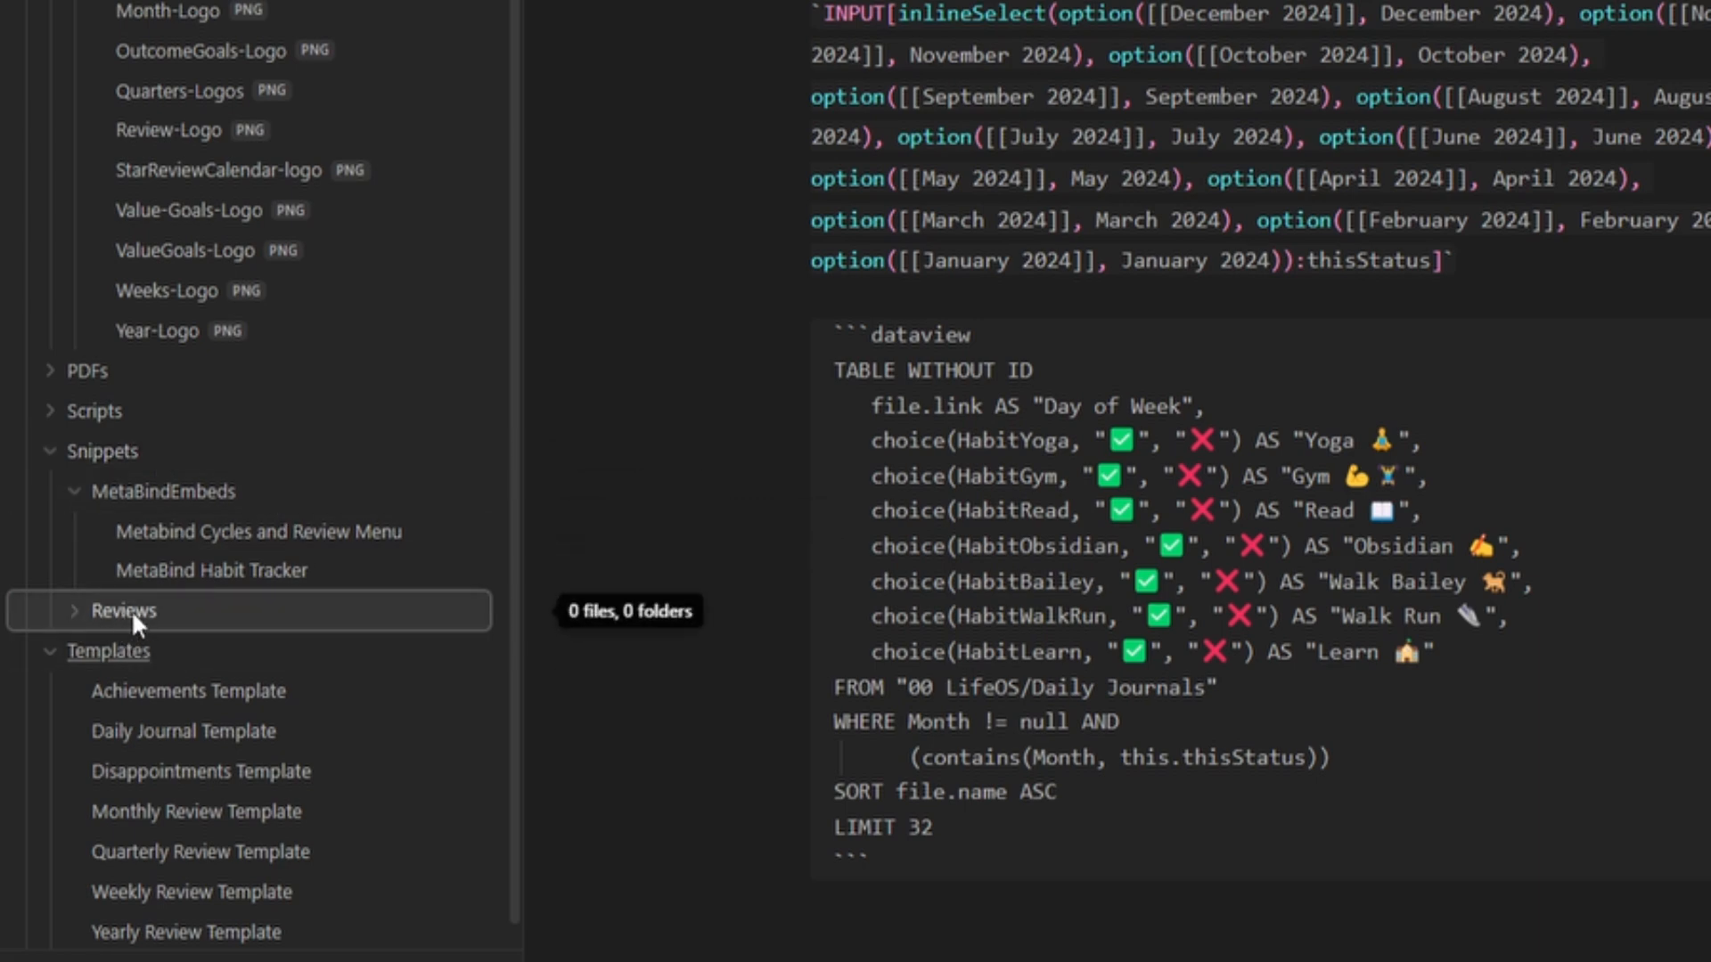
right_click(167, 608)
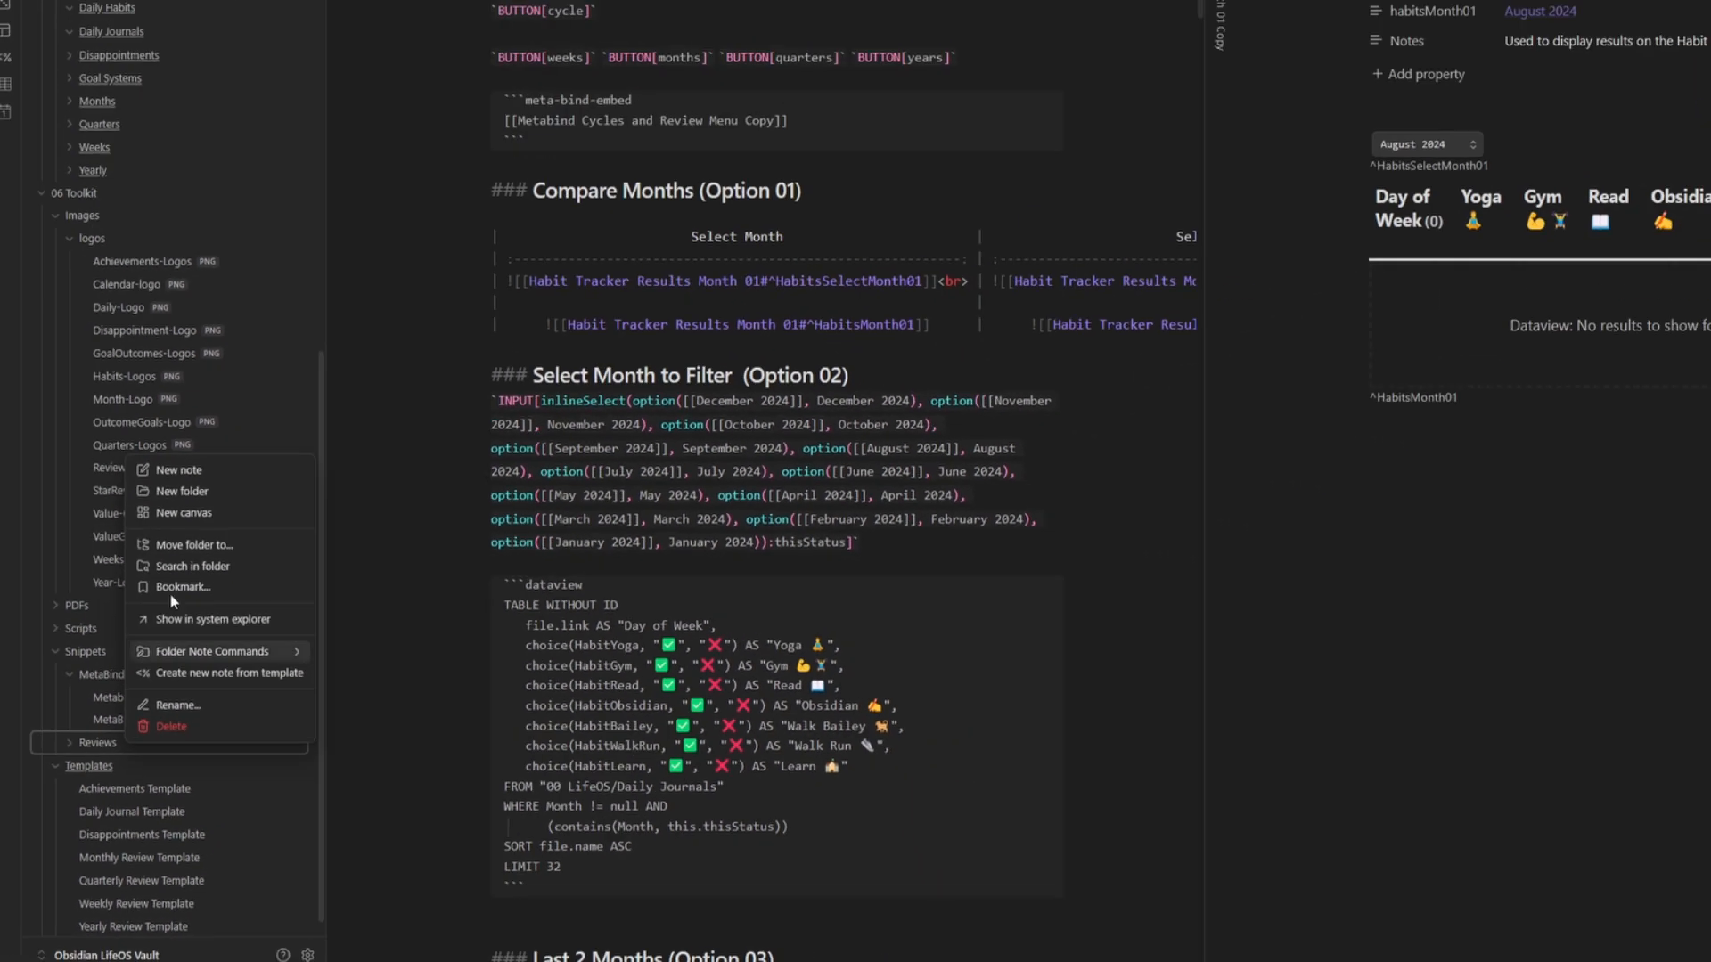
left_click(294, 135)
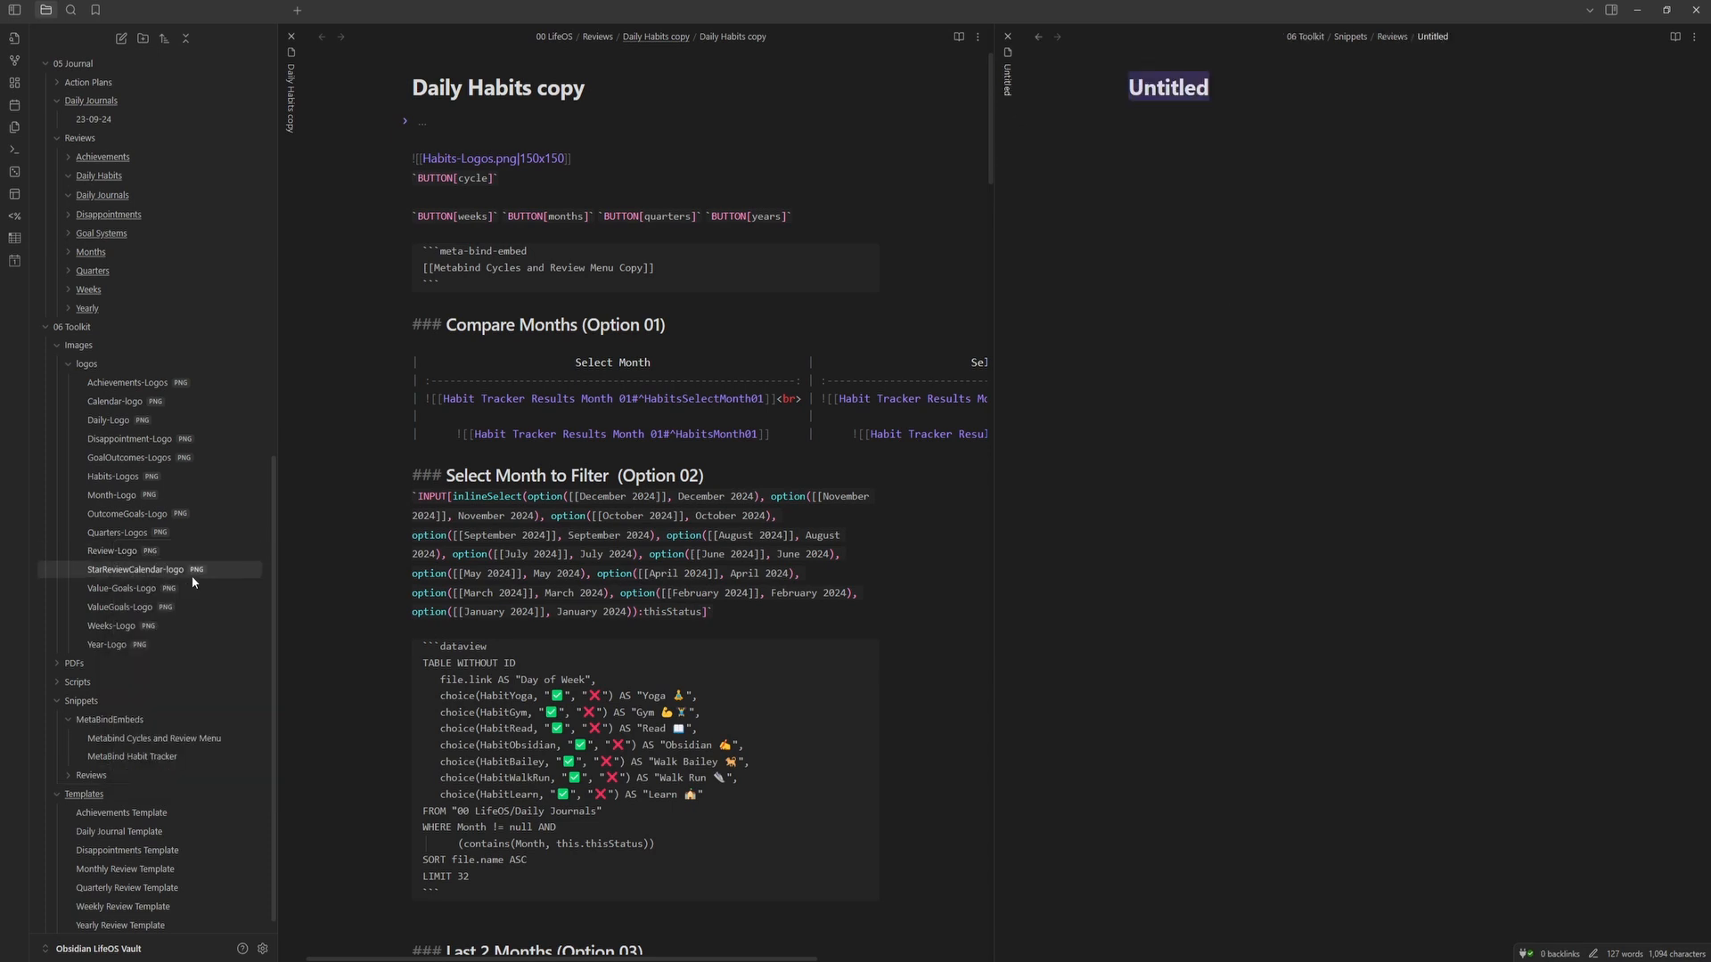
- Return to Habit Tracker Results Month 01 Copy and open the untitled Reviews note in a separate pane beside it
left_click(1039, 37)
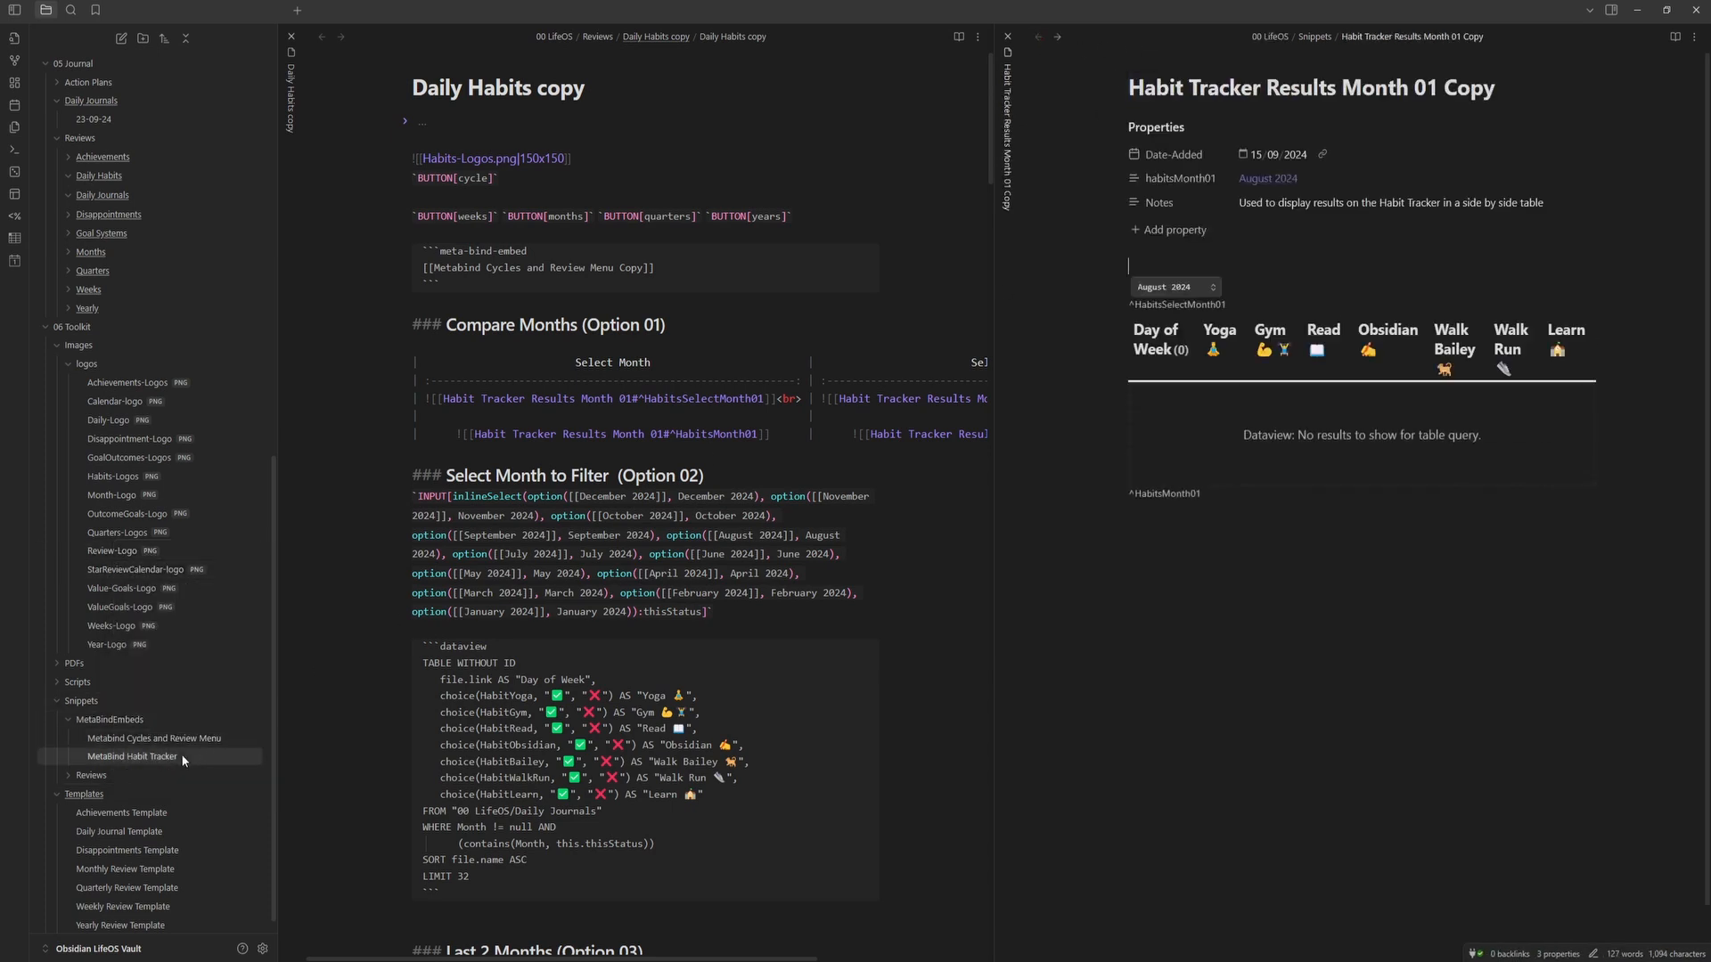
left_click(71, 777)
middle_click(107, 795)
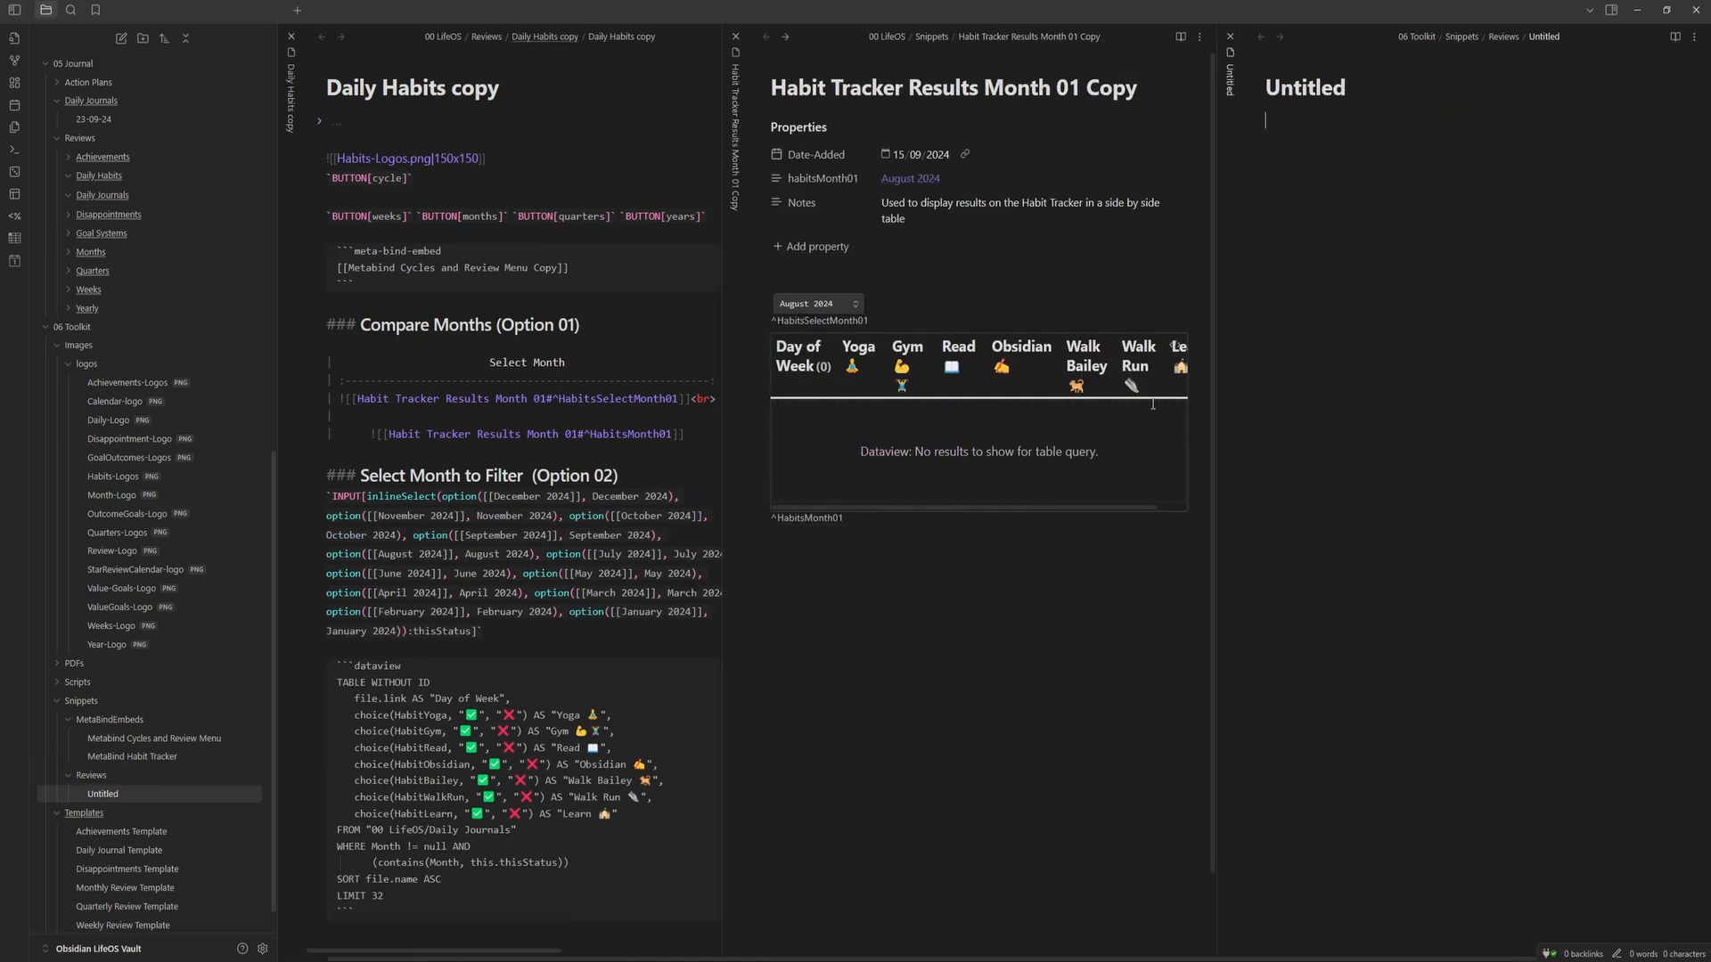
- Rename the untitled note as Habit Tracker Results Month 01, copying the name from the Month 01 Copy title
left_click_drag(1080, 86, 772, 87)
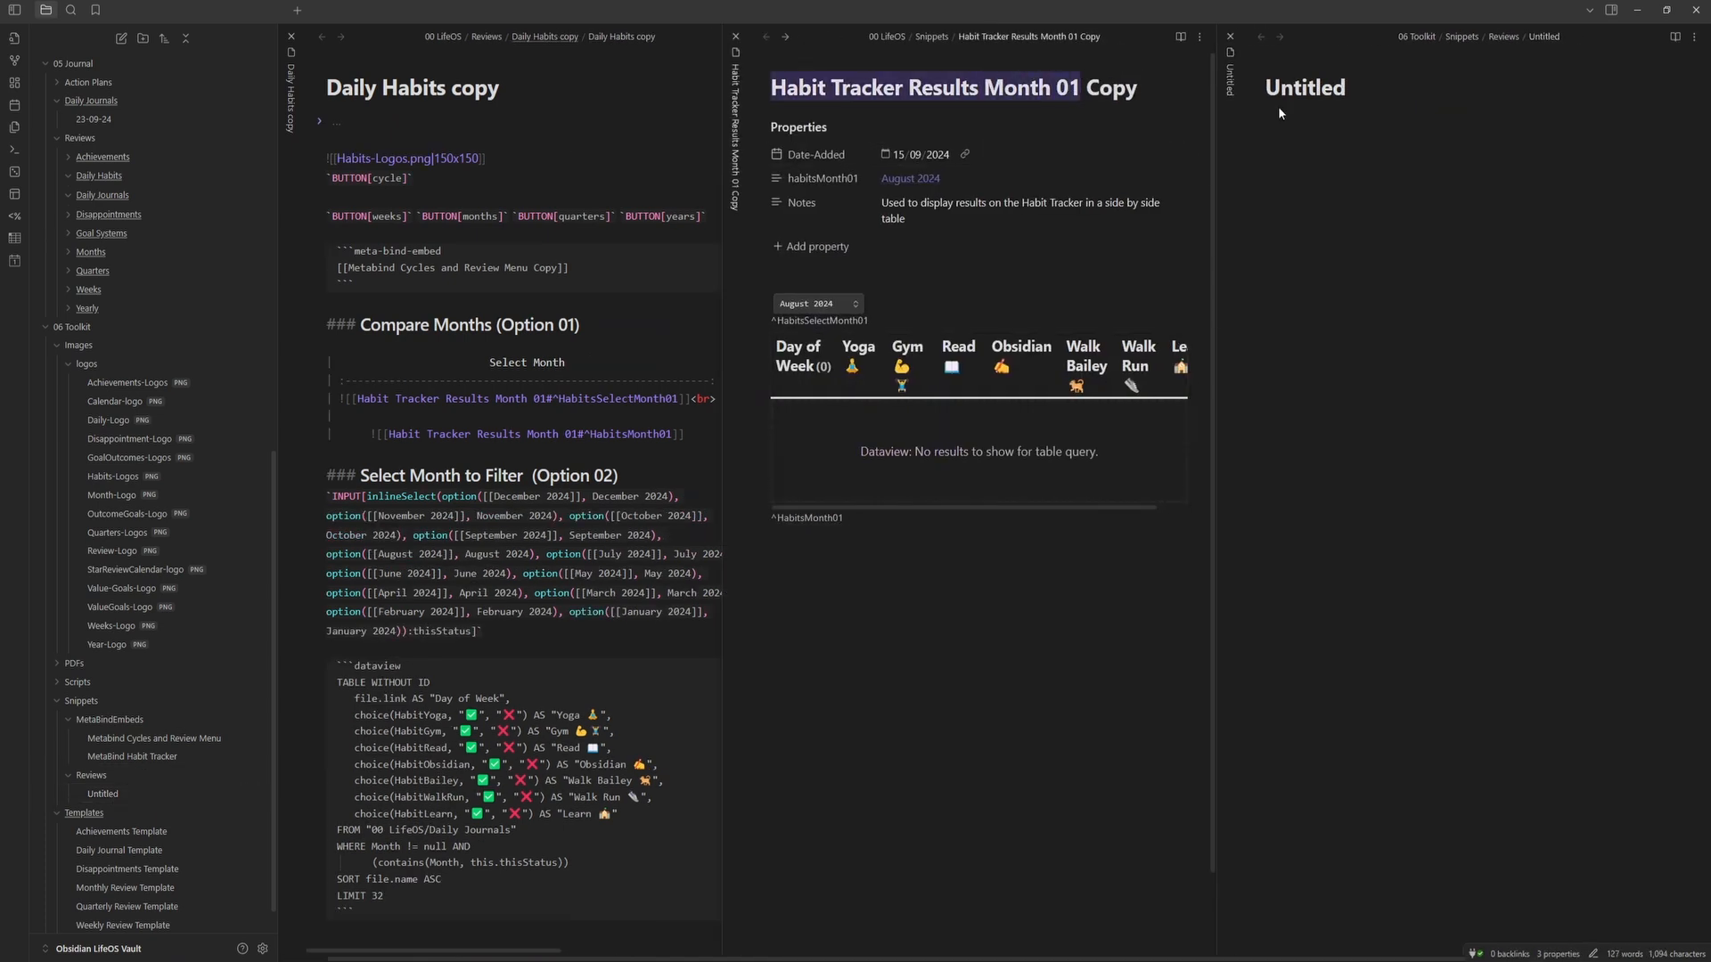
key("ctrl+c")
double_click(1301, 89)
key("ctrl+v")
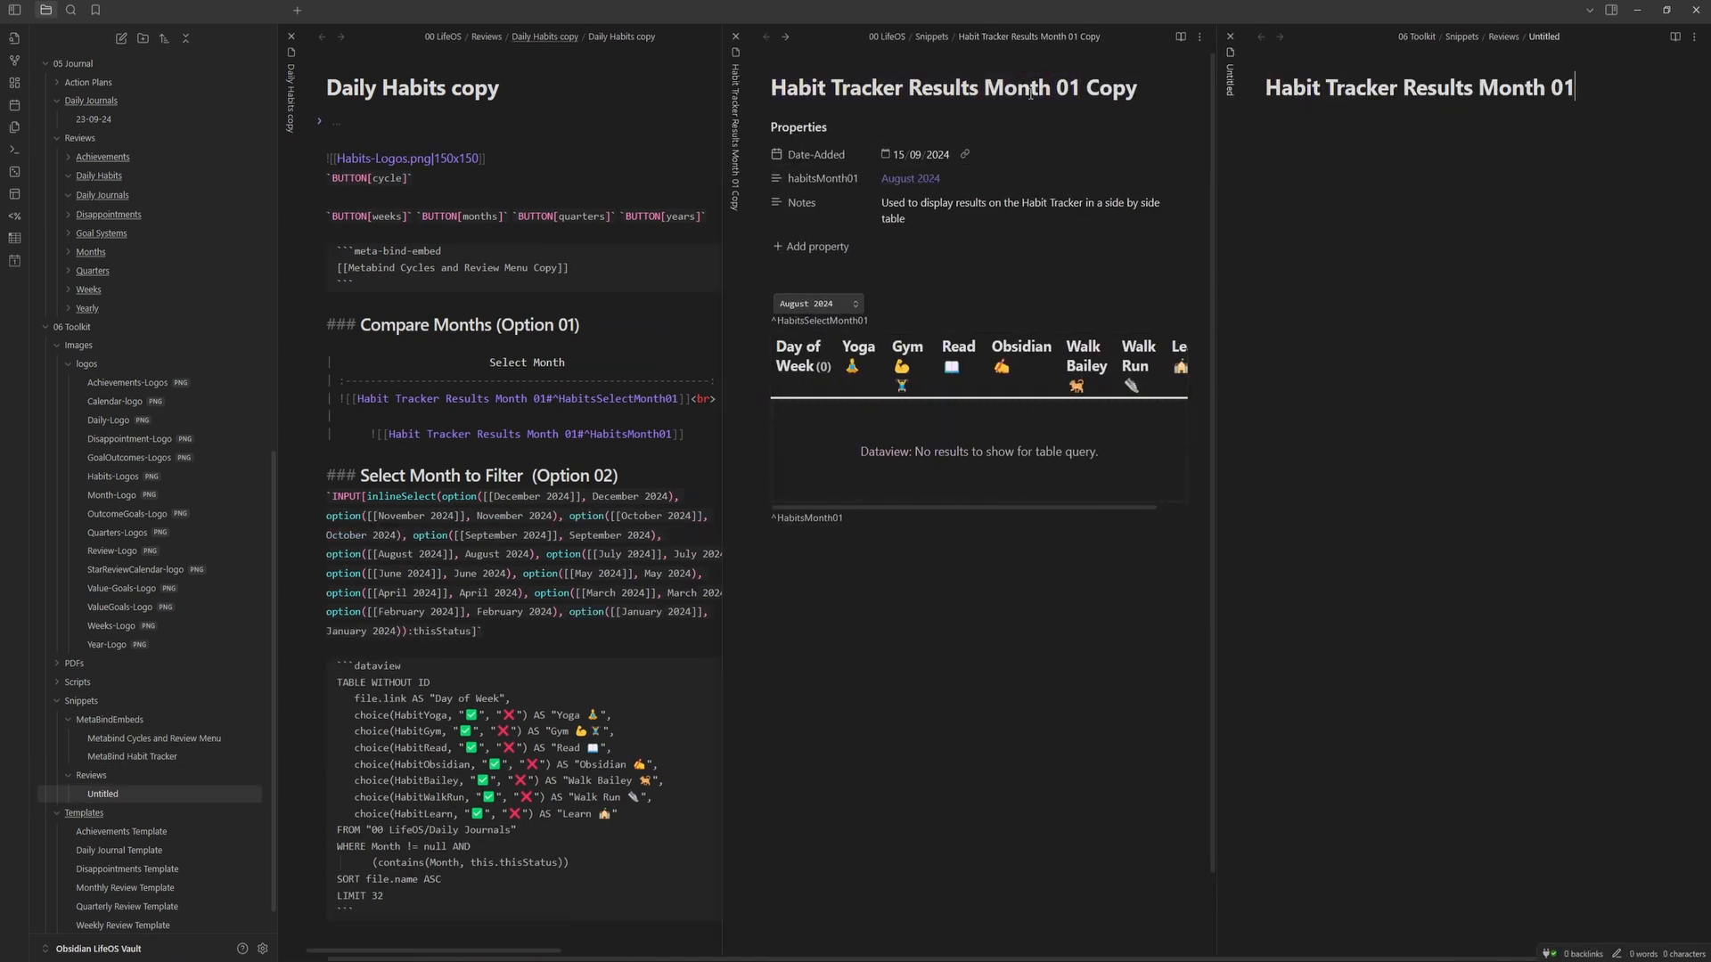
key("Return")
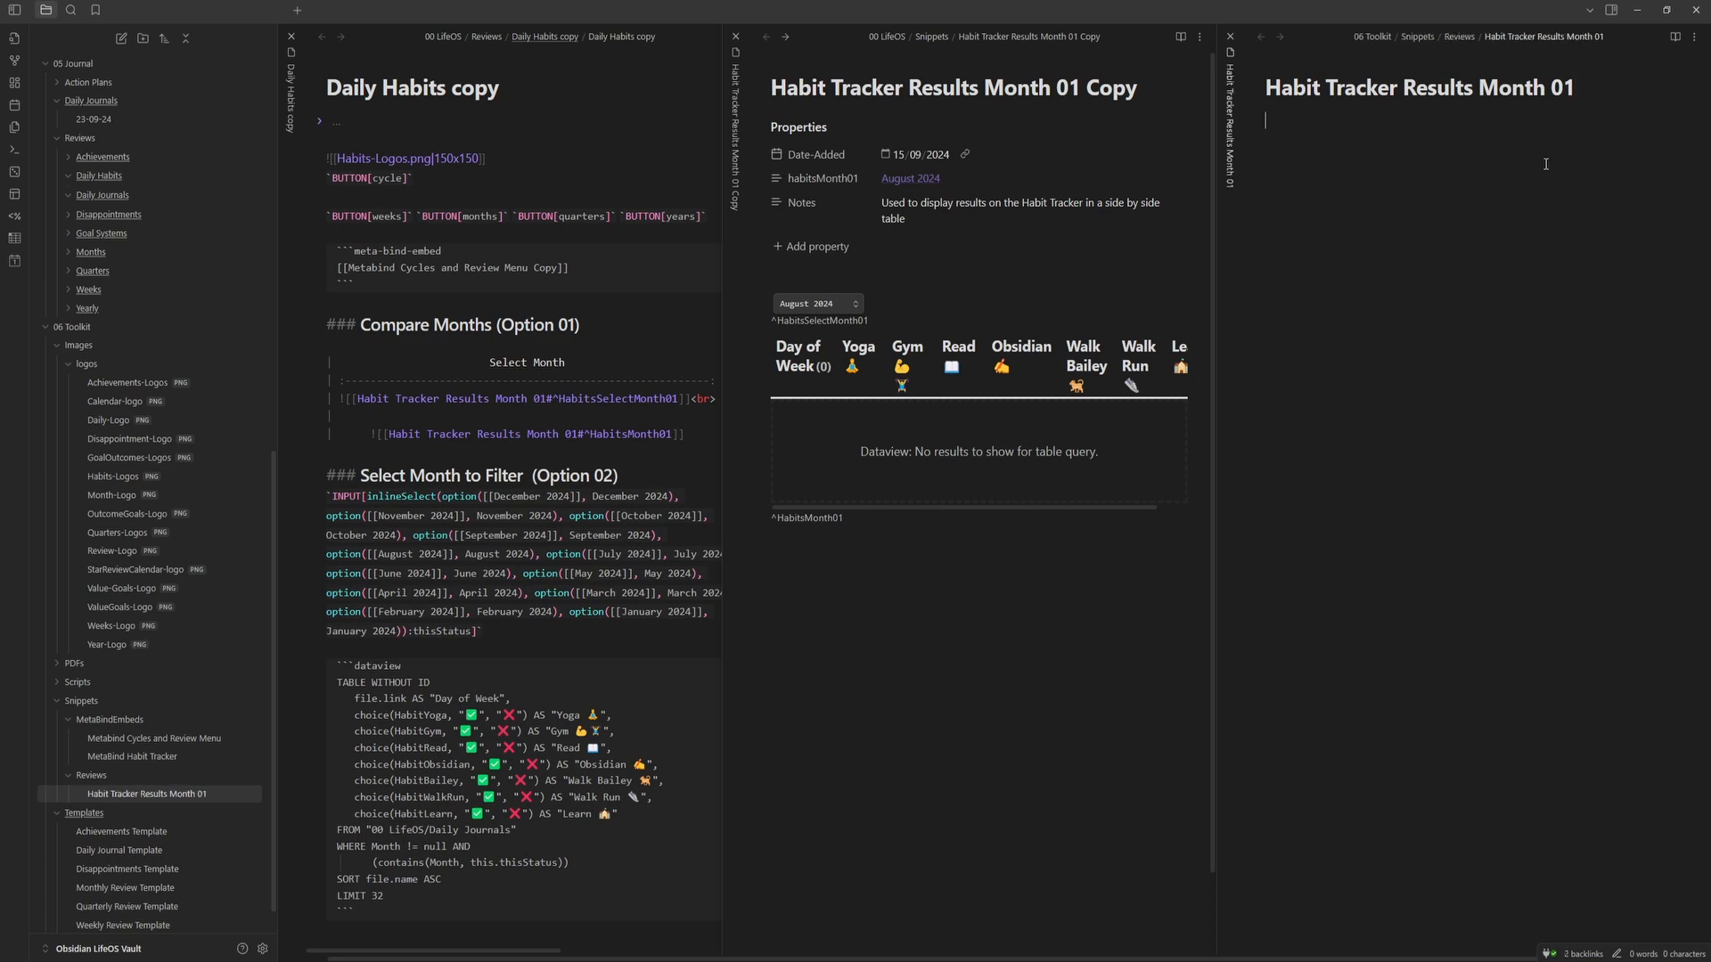
- Show Month 01 Copy in source mode and copy its full contents, properties included, into Habit Tracker Results Month 01
left_click(1199, 37)
left_click(1136, 95)
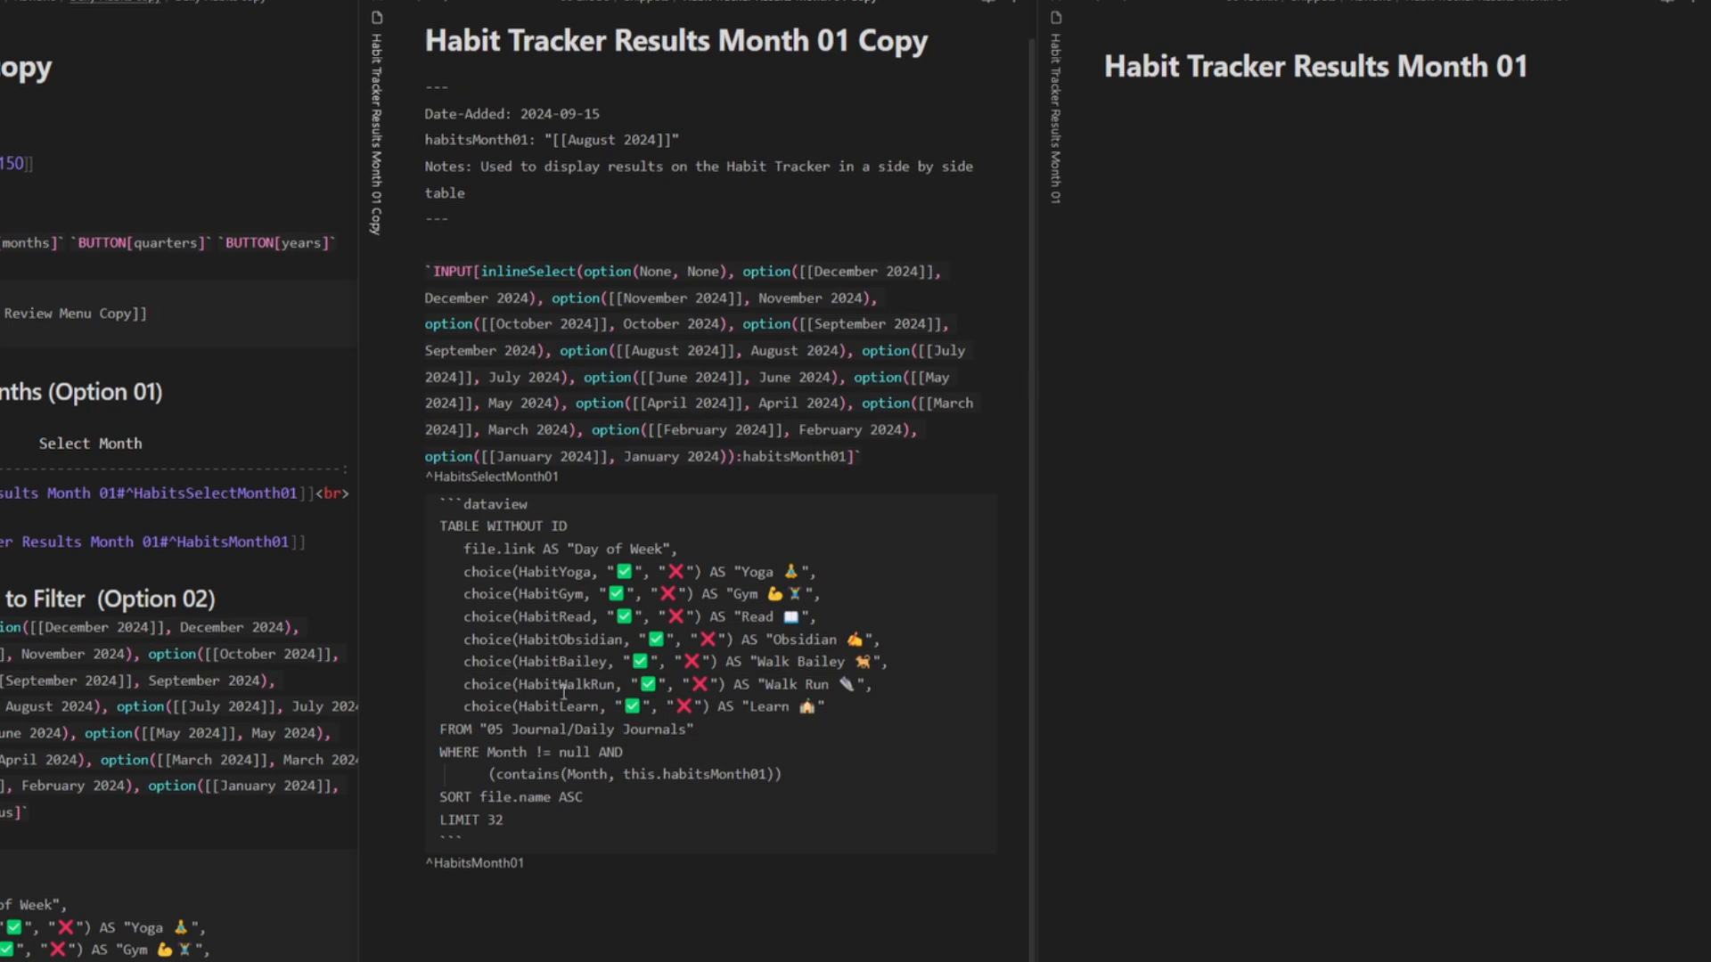
left_click_drag(560, 878, 428, 76)
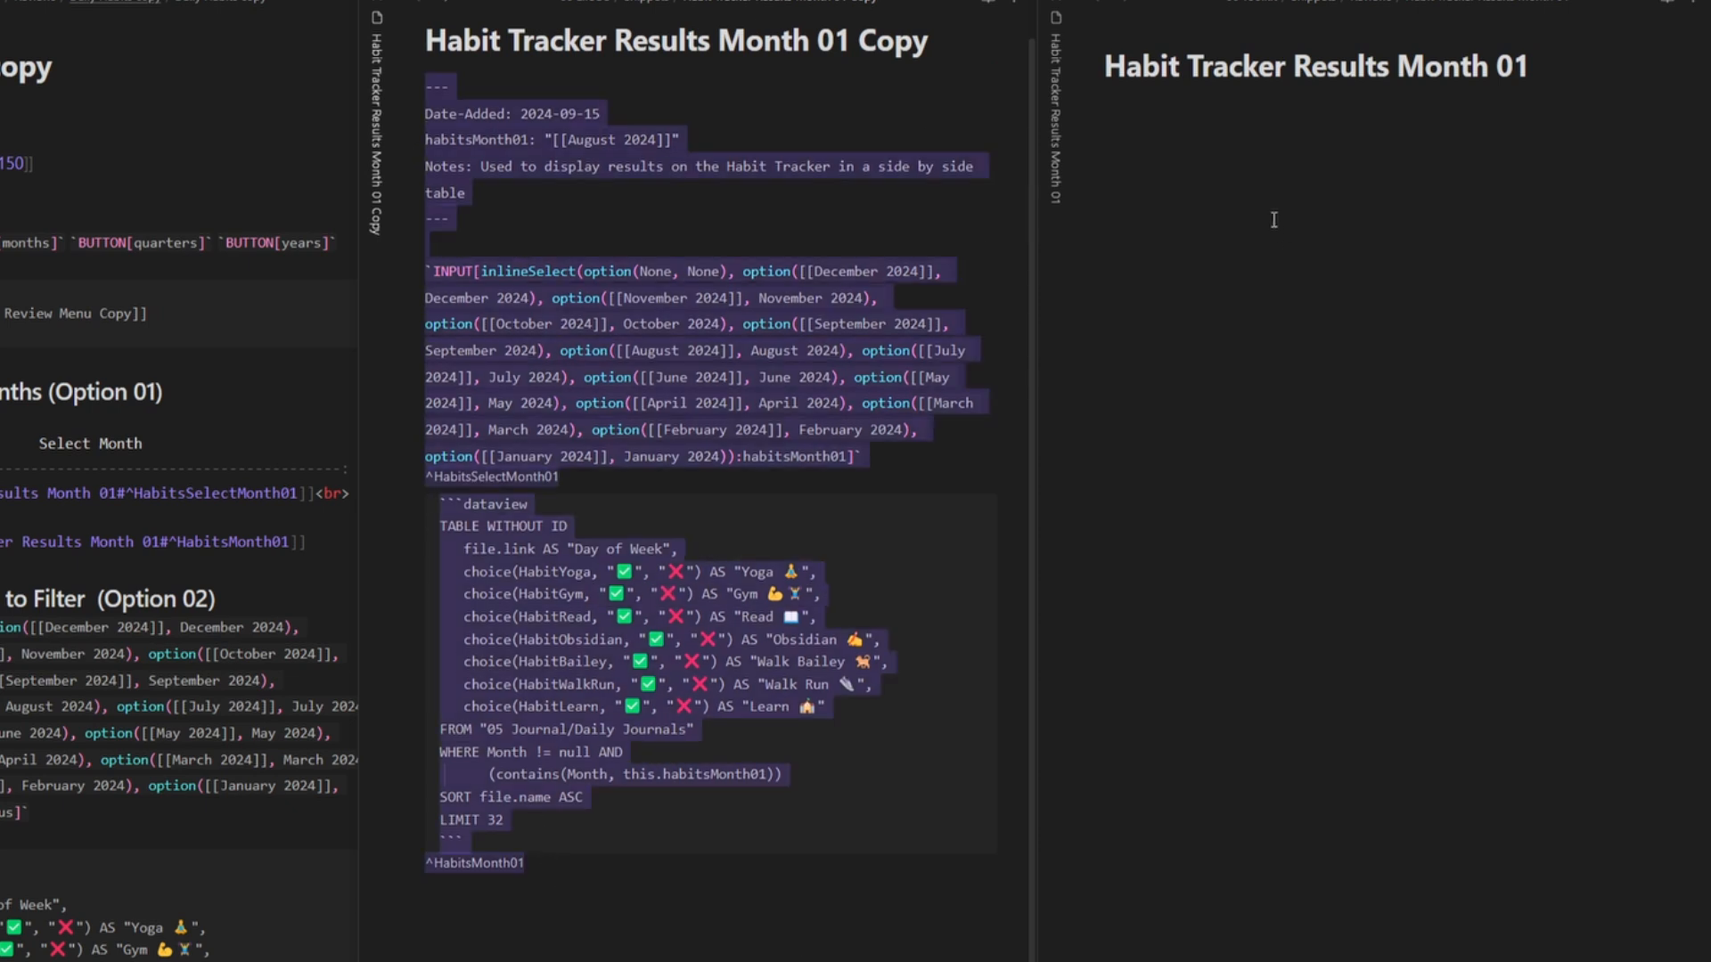
key("ctrl+c")
left_click(1275, 229)
key("ctrl+v")
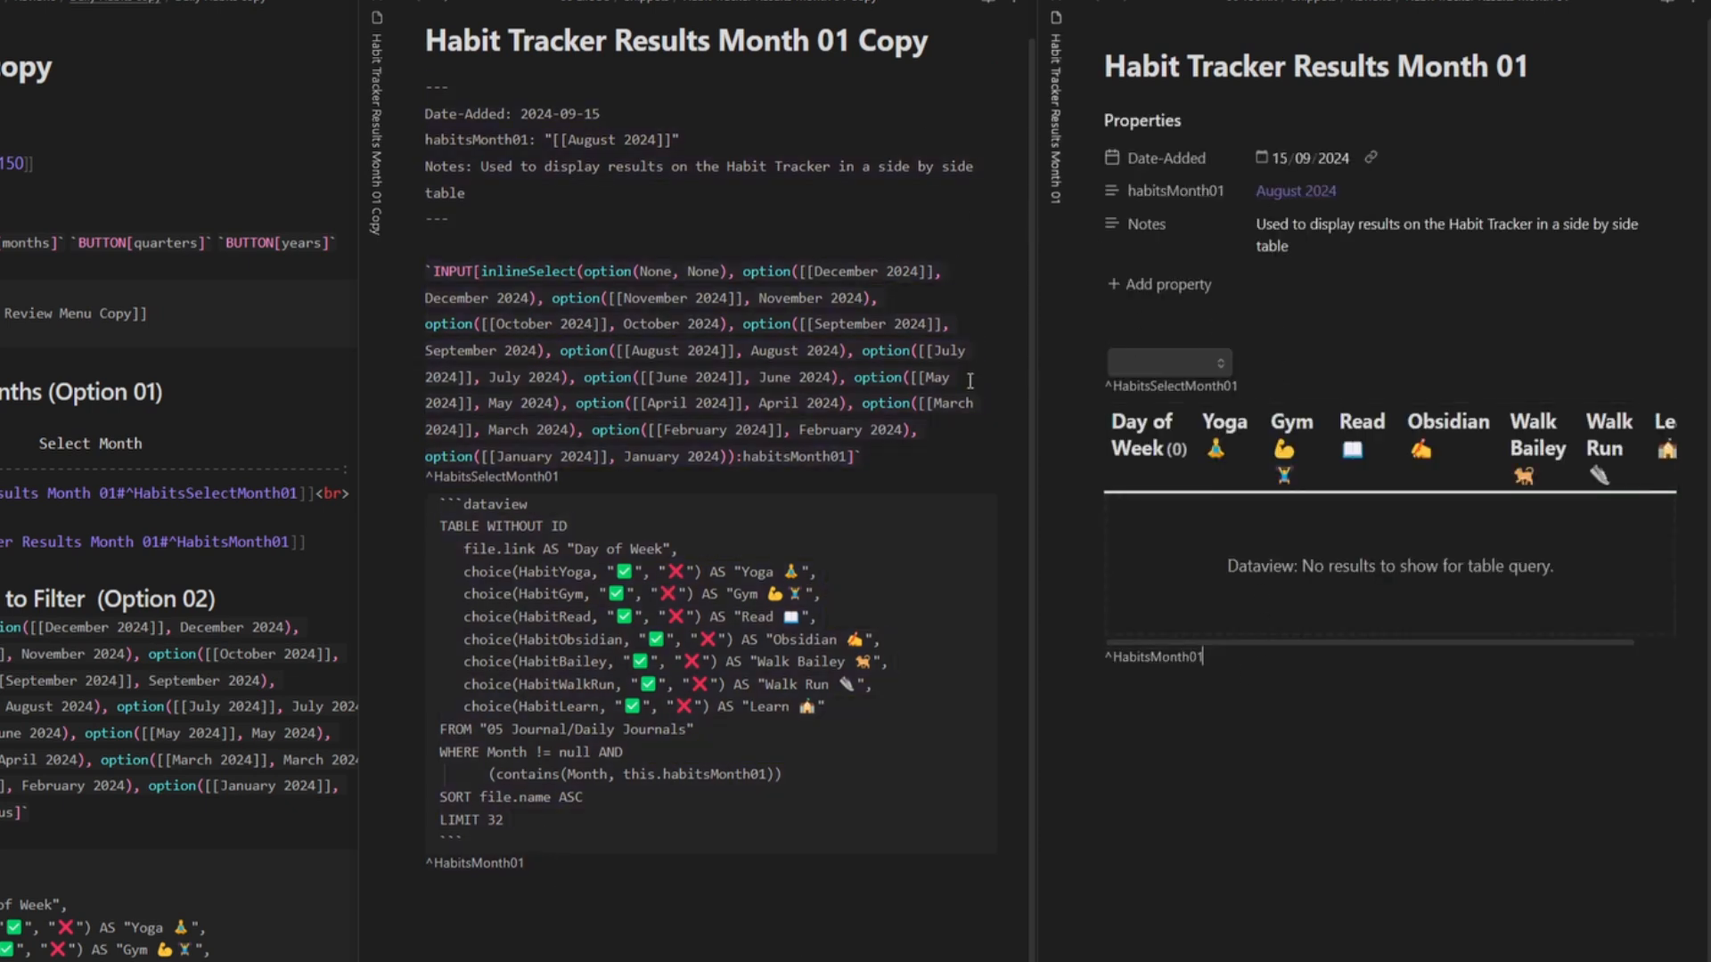
- Examine the month selector's options and the habitsMonth01 property to which it is bound
left_click(1198, 364)
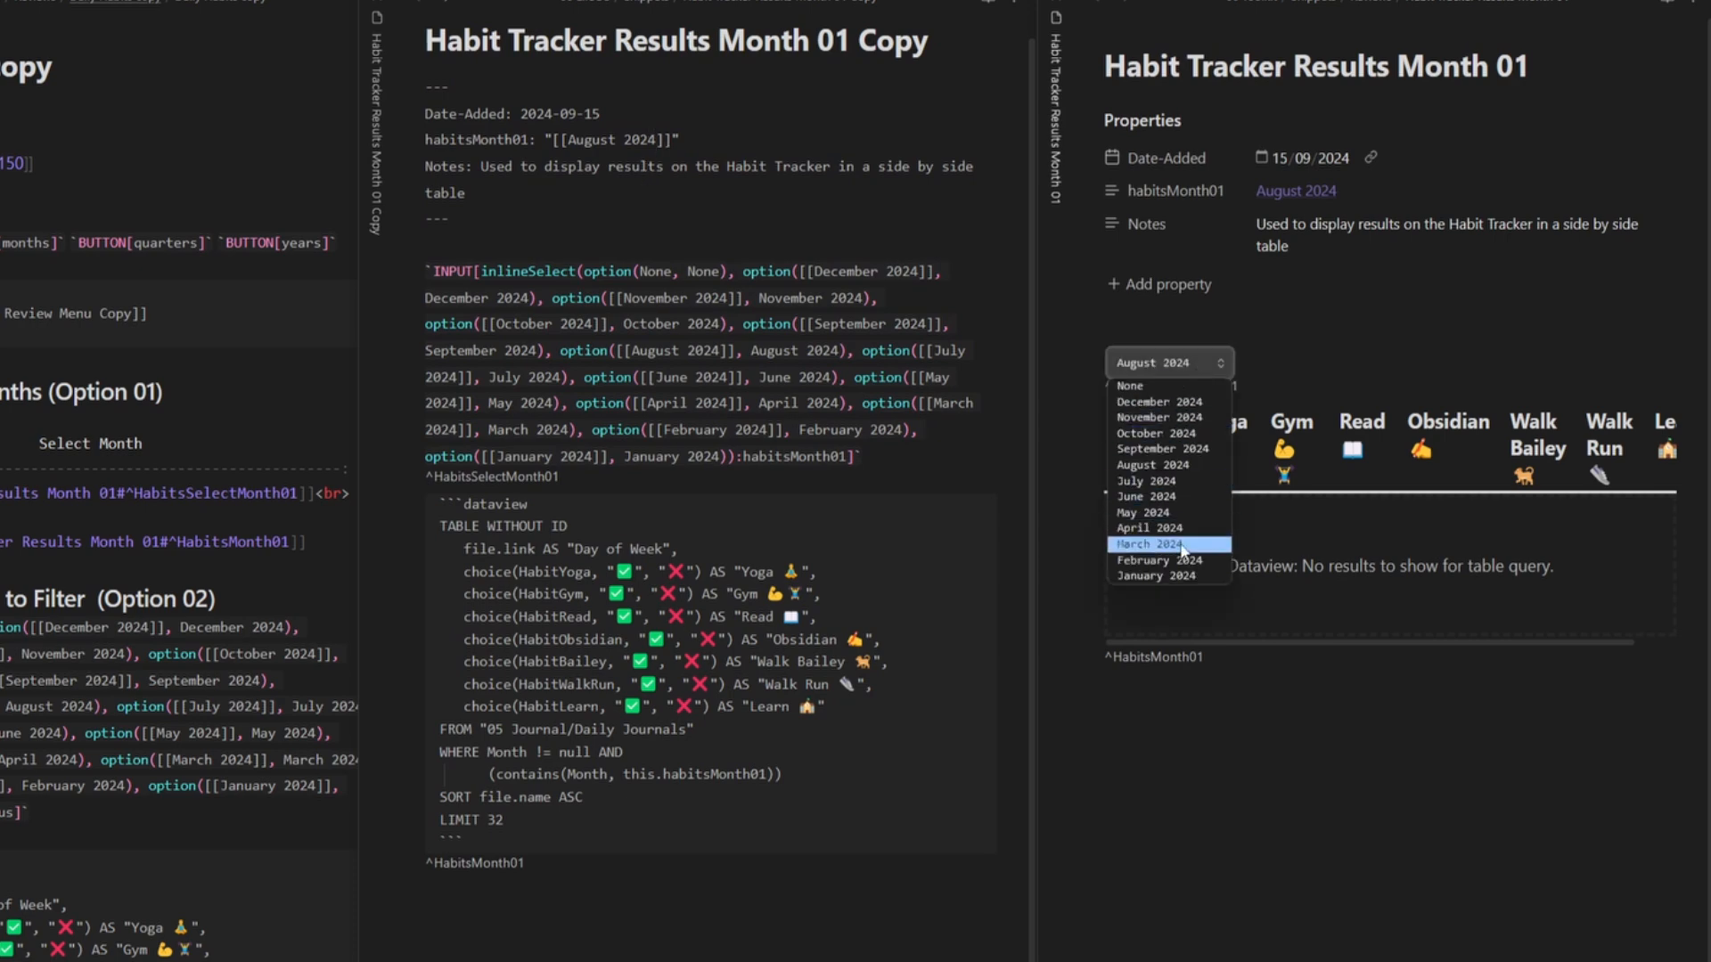
double_click(776, 457)
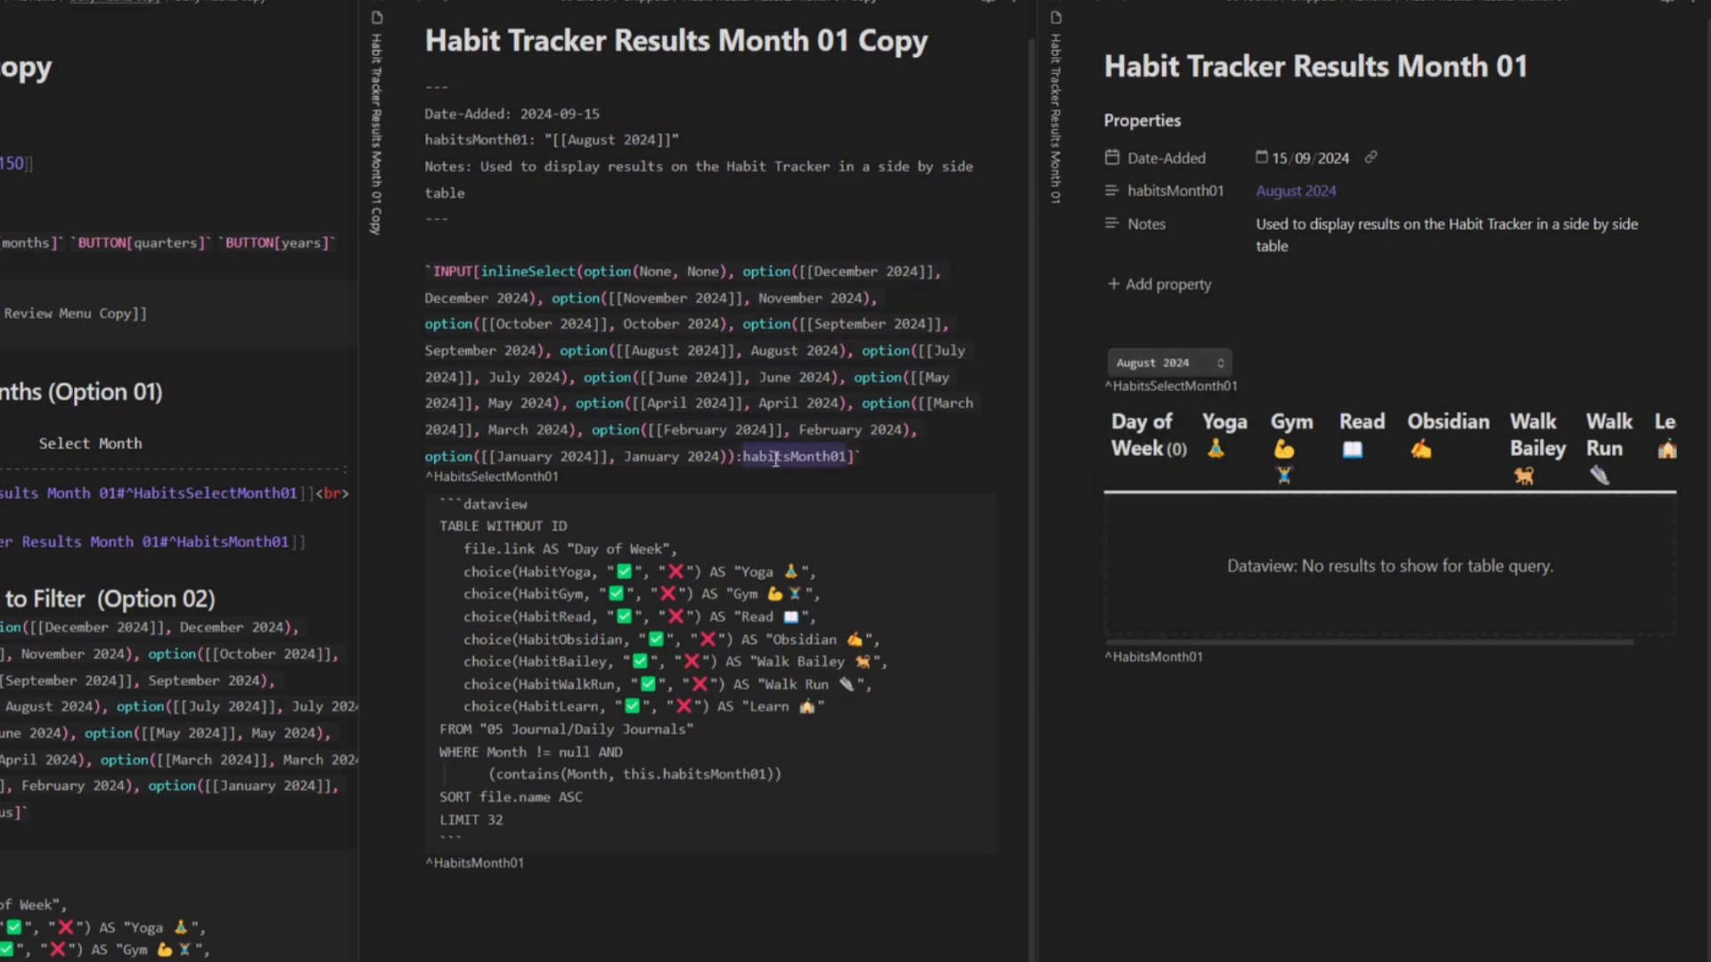
left_click(477, 140)
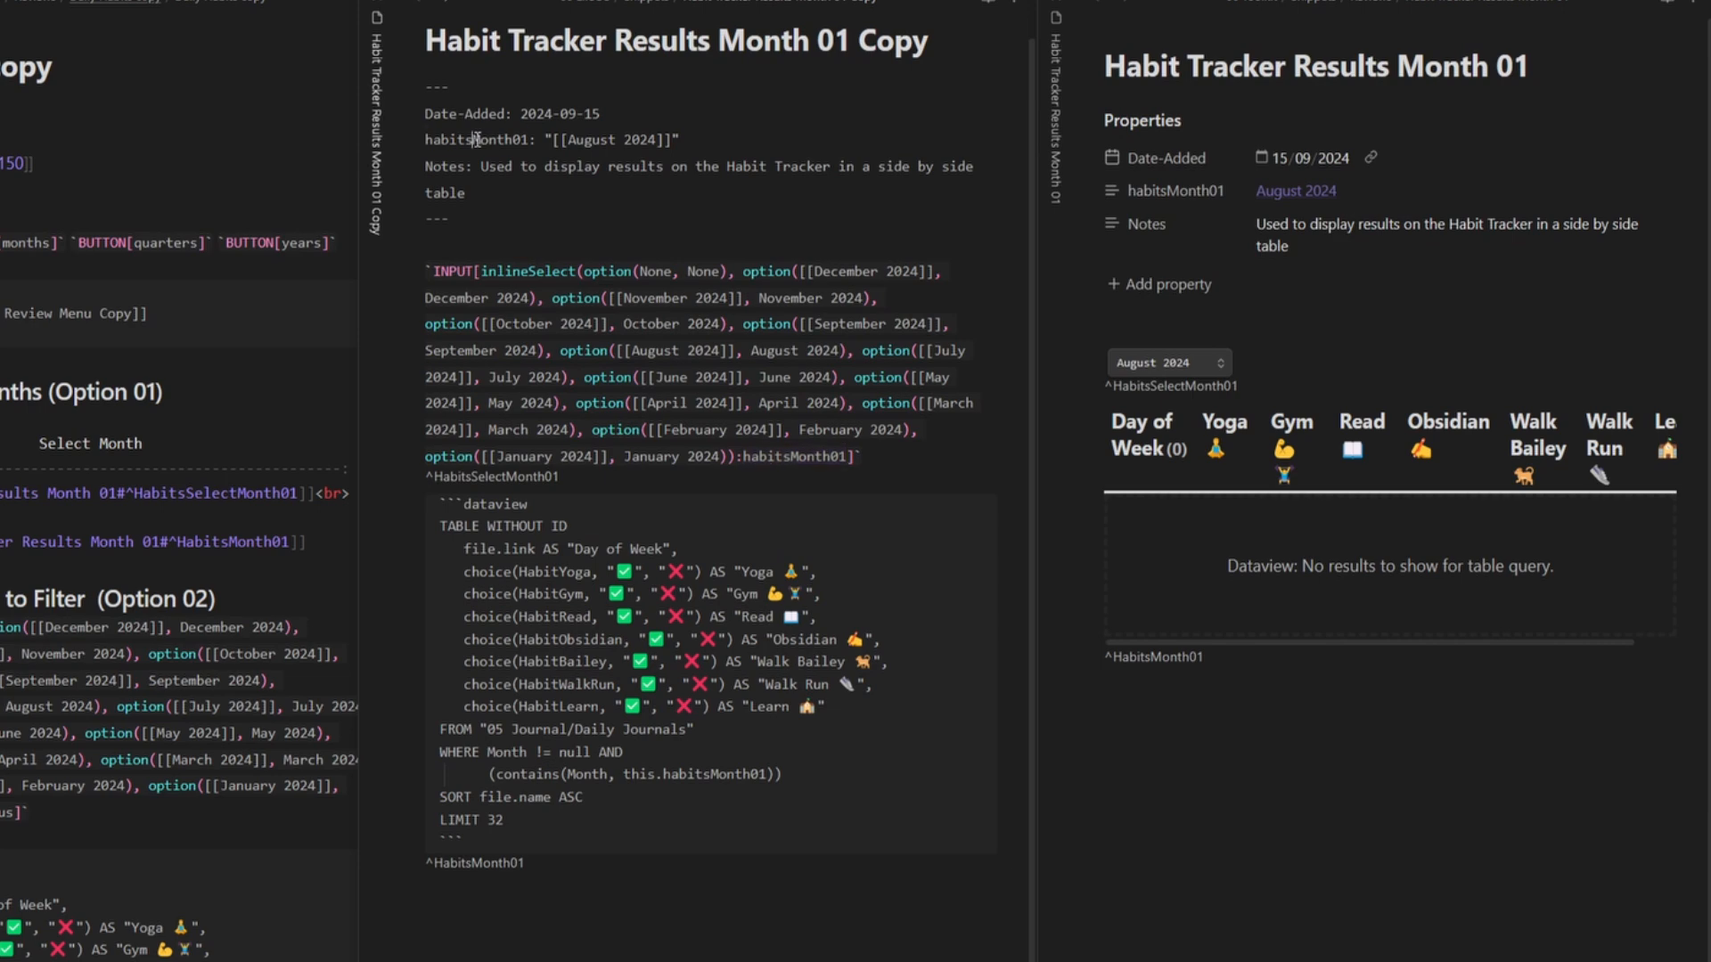
double_click(477, 140)
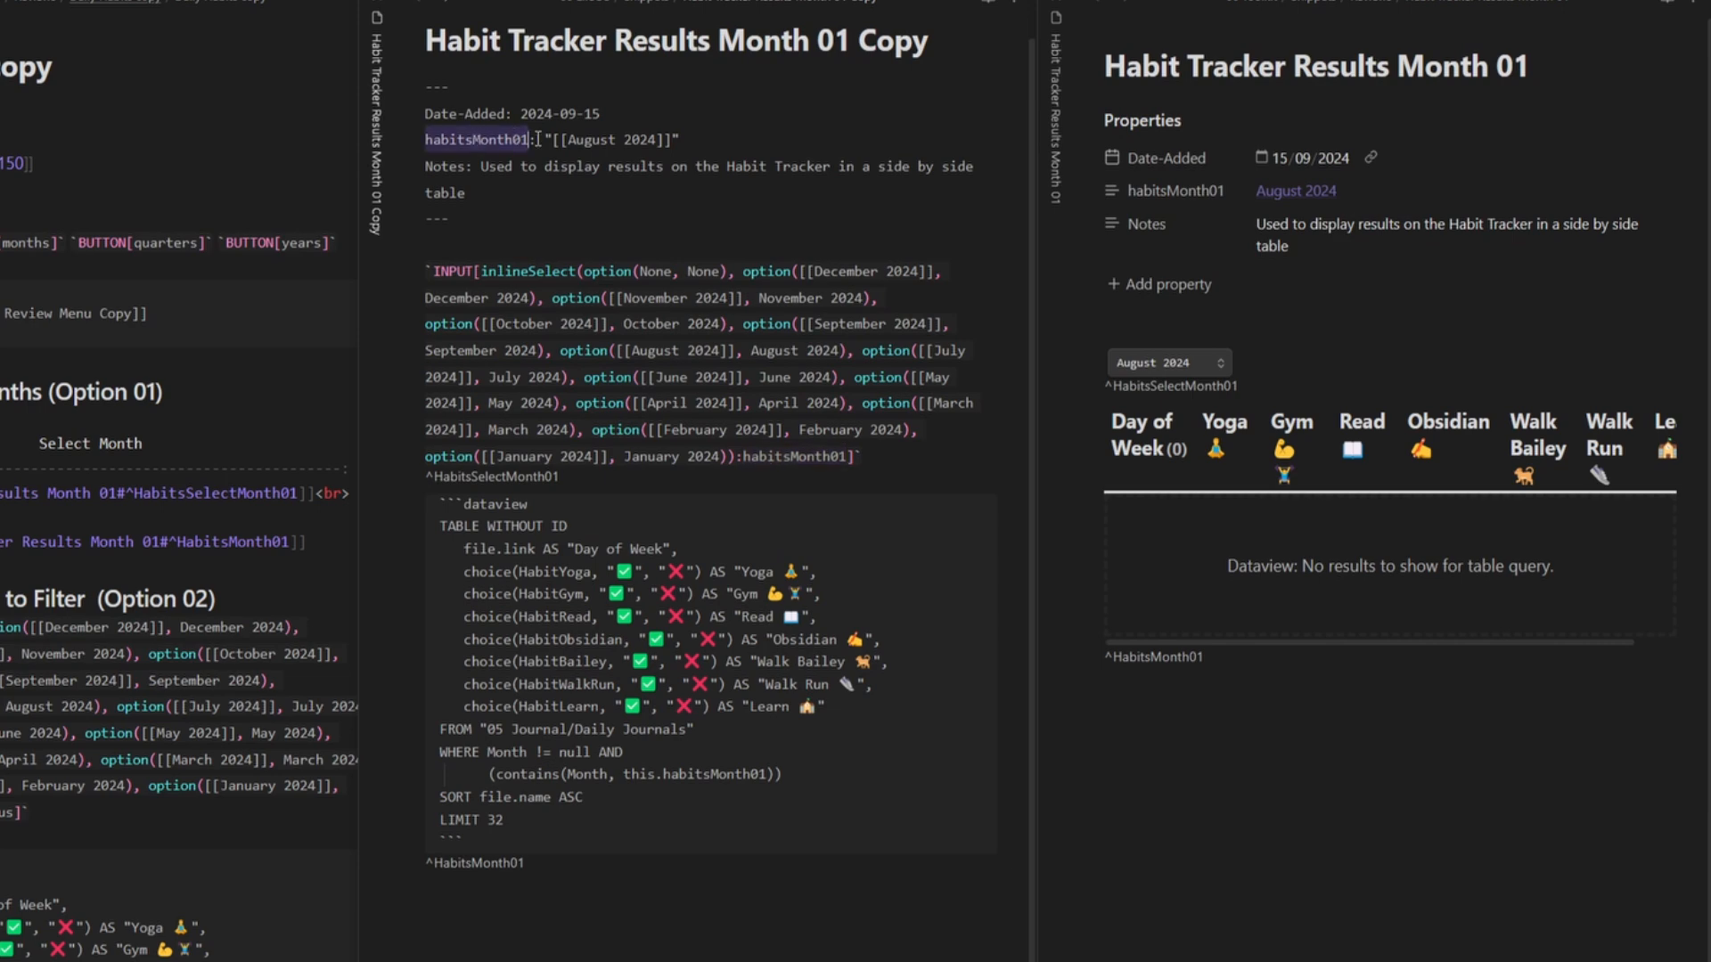
- Clear the habitsMonth01 and Date-Added values in the properties of Habit Tracker Results Month 01 Copy
left_click_drag(682, 140, 545, 139)
key("BackSpace")
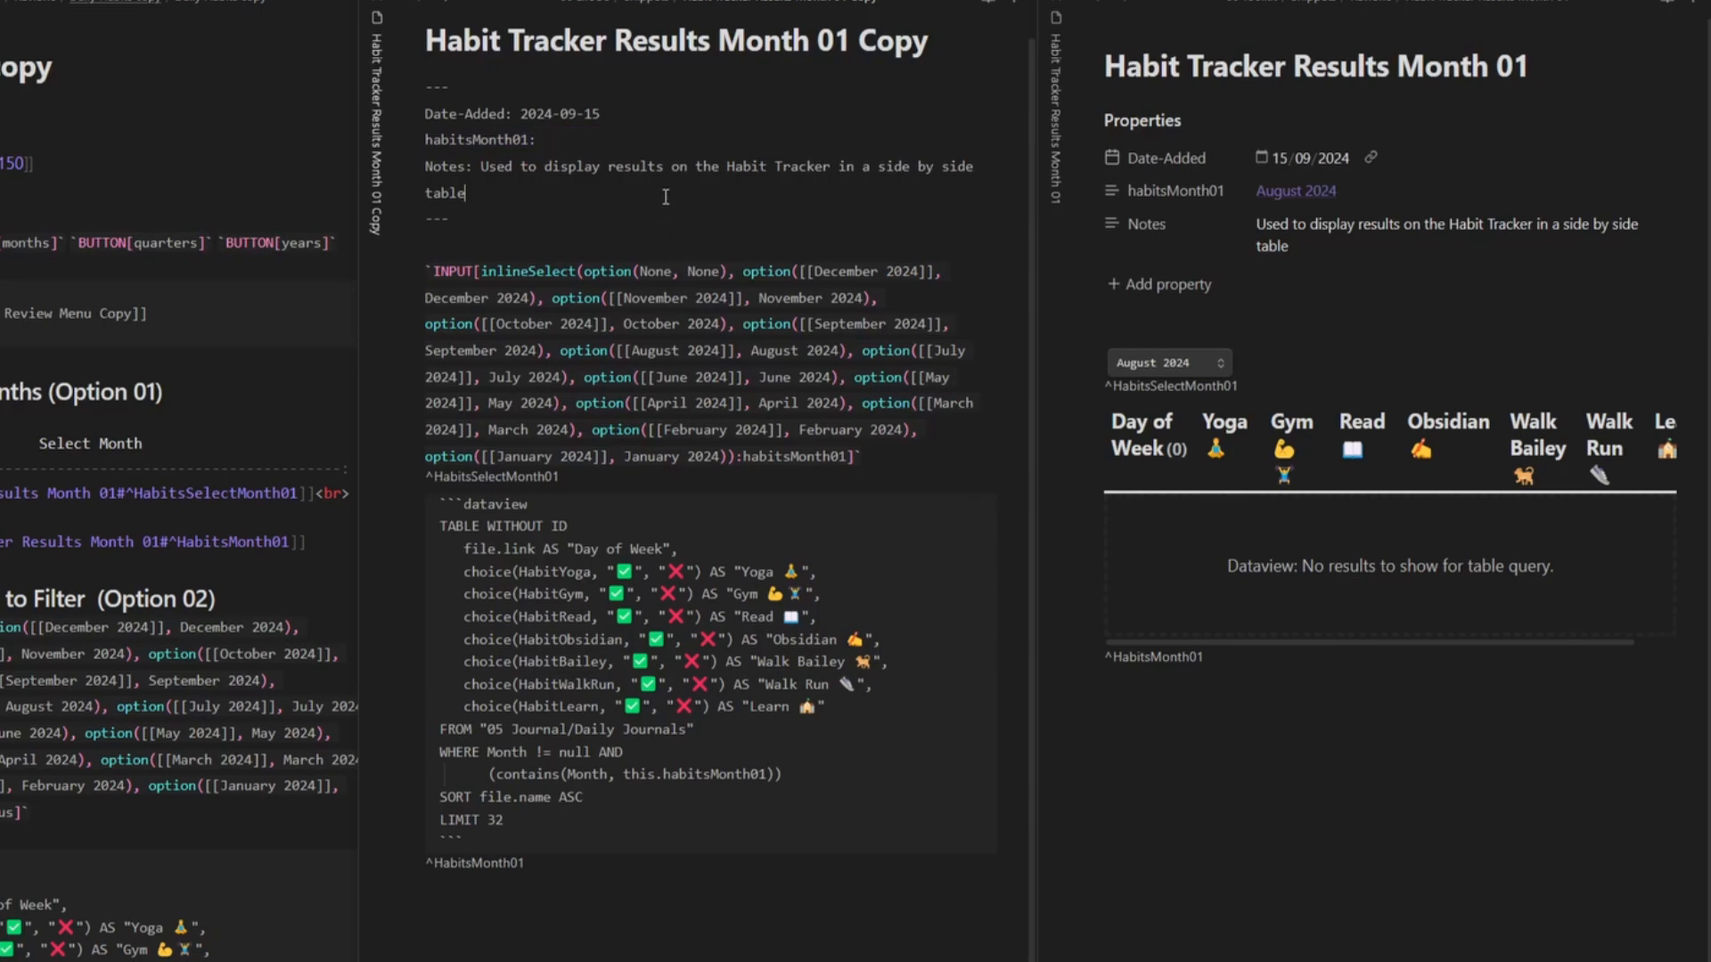
left_click_drag(601, 116, 522, 115)
key("BackSpace")
- Examine the habit choice lines, source folder and habitsMonth01 references in the Month 01 Copy query and selector
left_click_drag(825, 707, 406, 580)
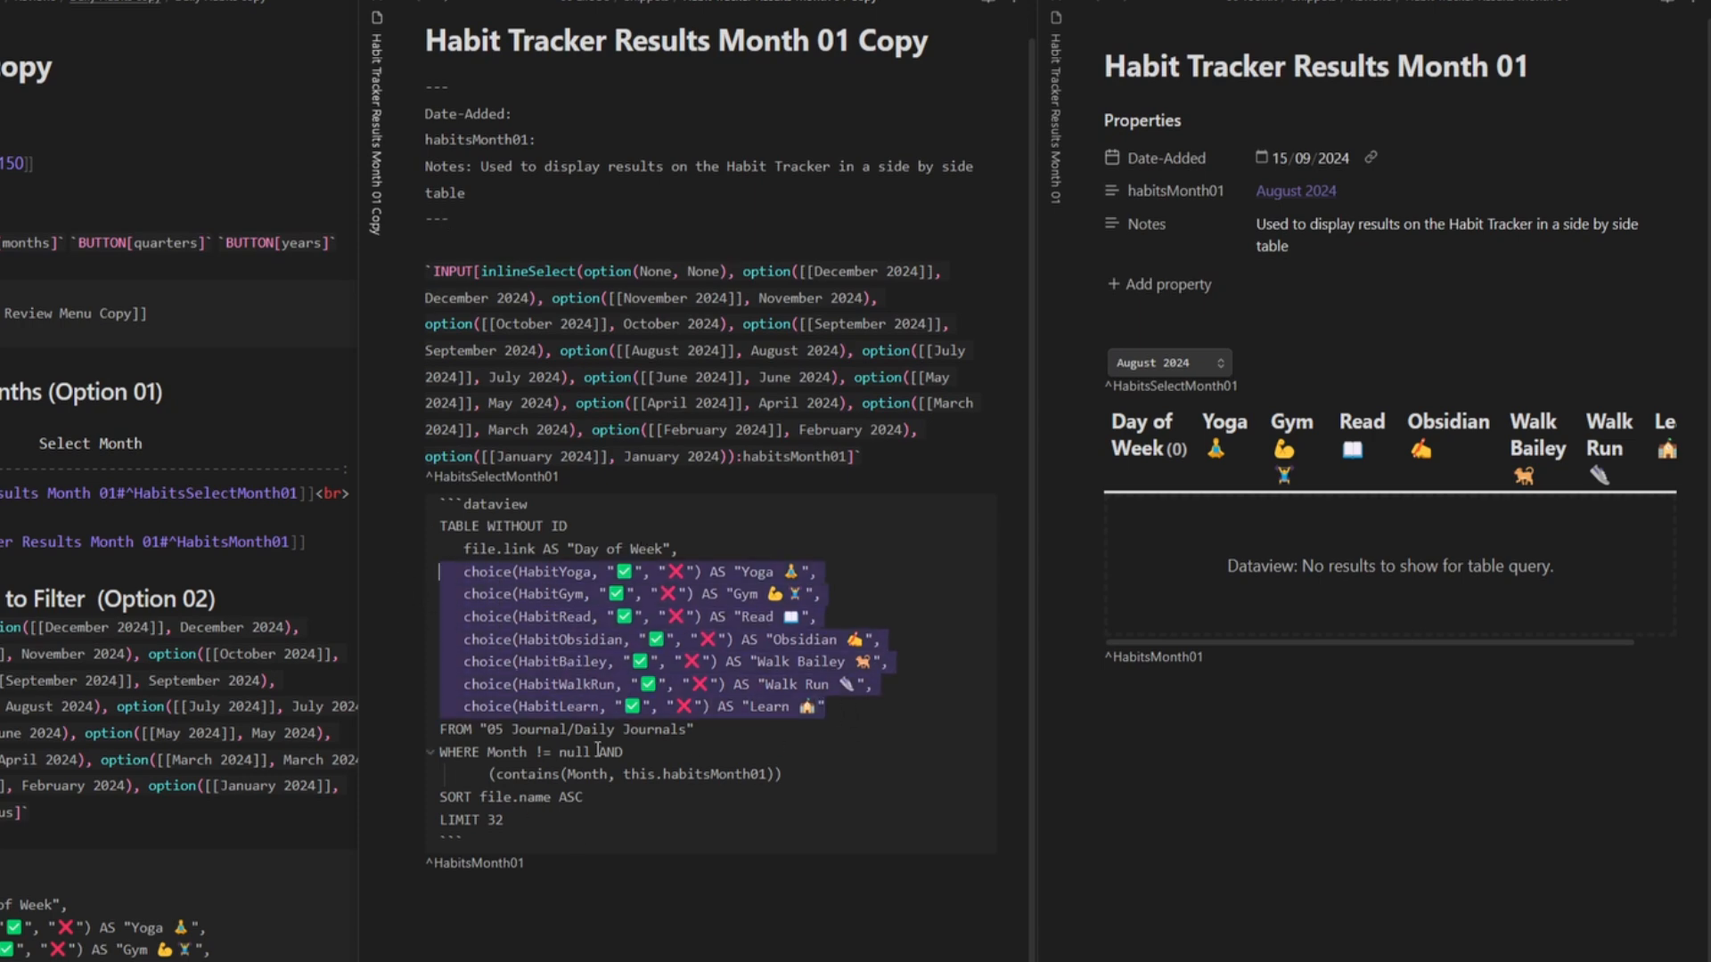
left_click_drag(488, 730, 687, 730)
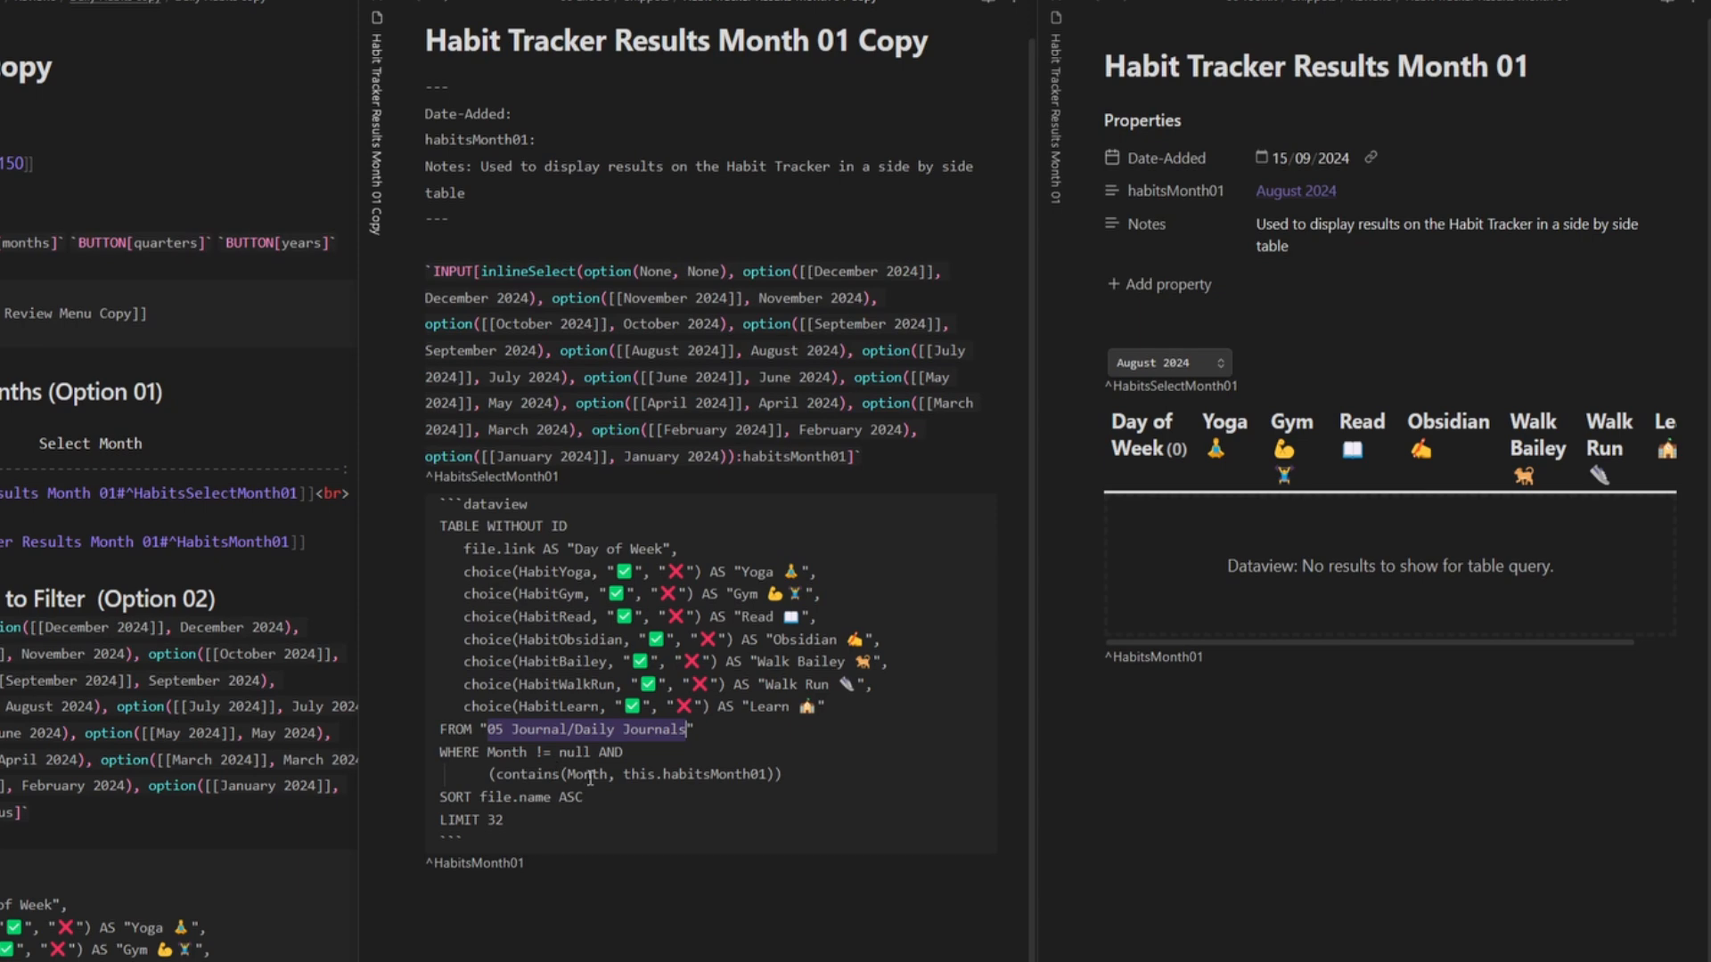
double_click(702, 776)
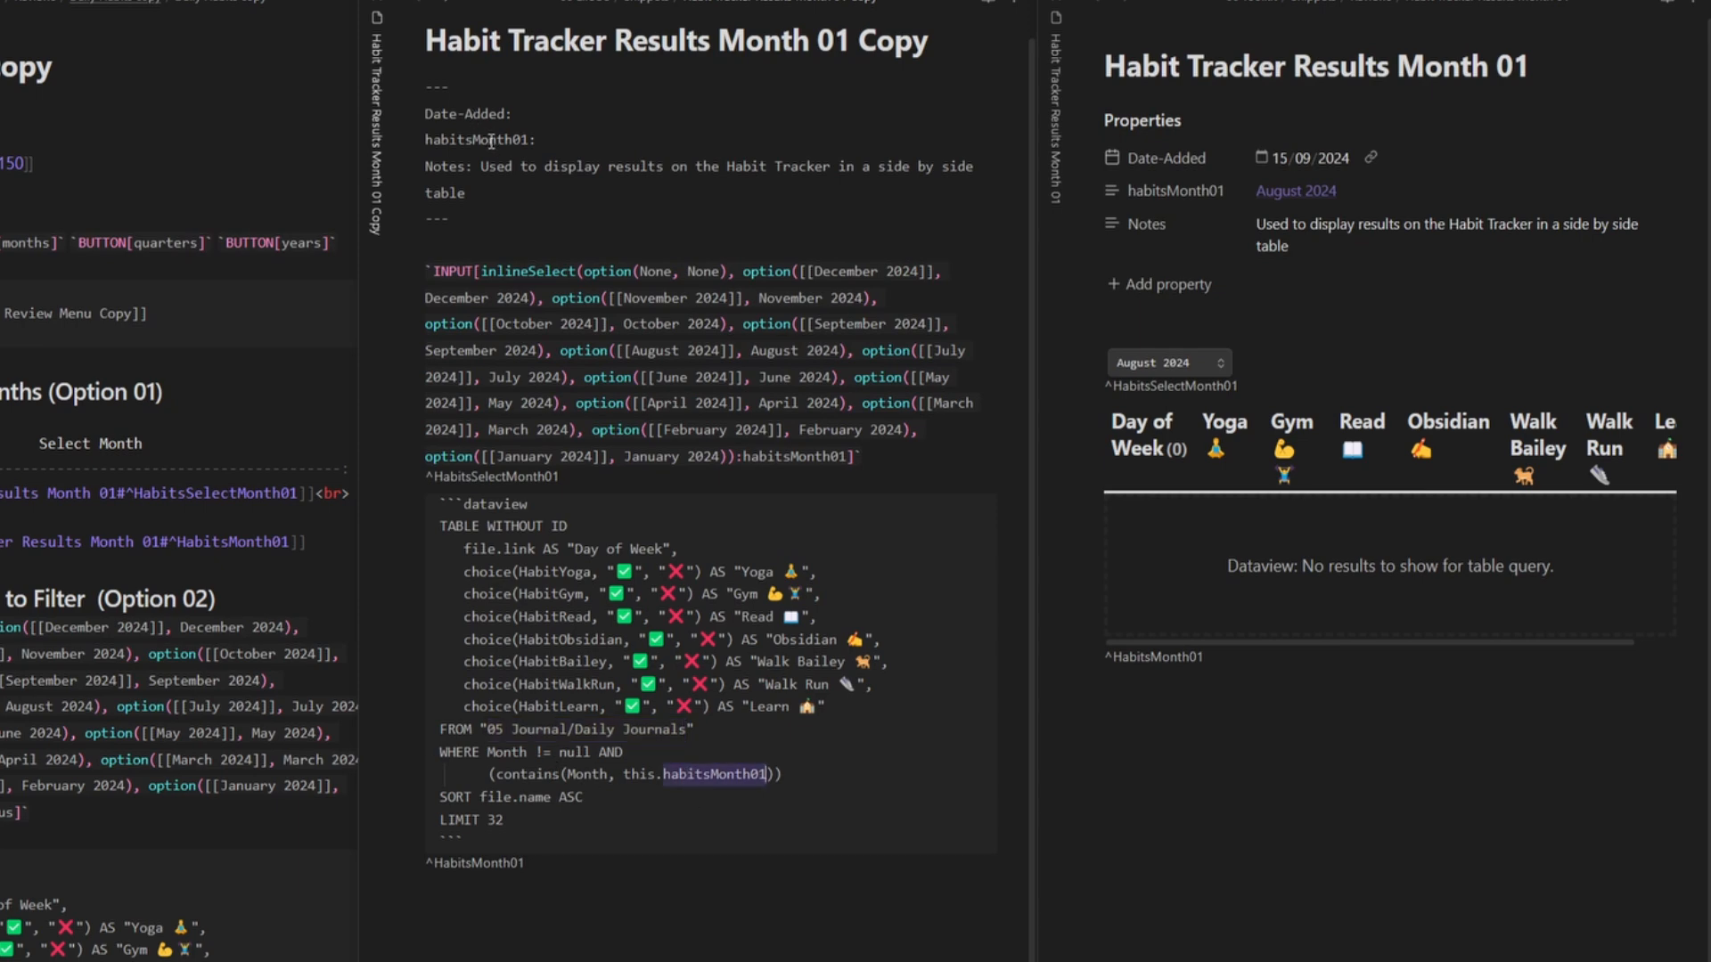
double_click(758, 456)
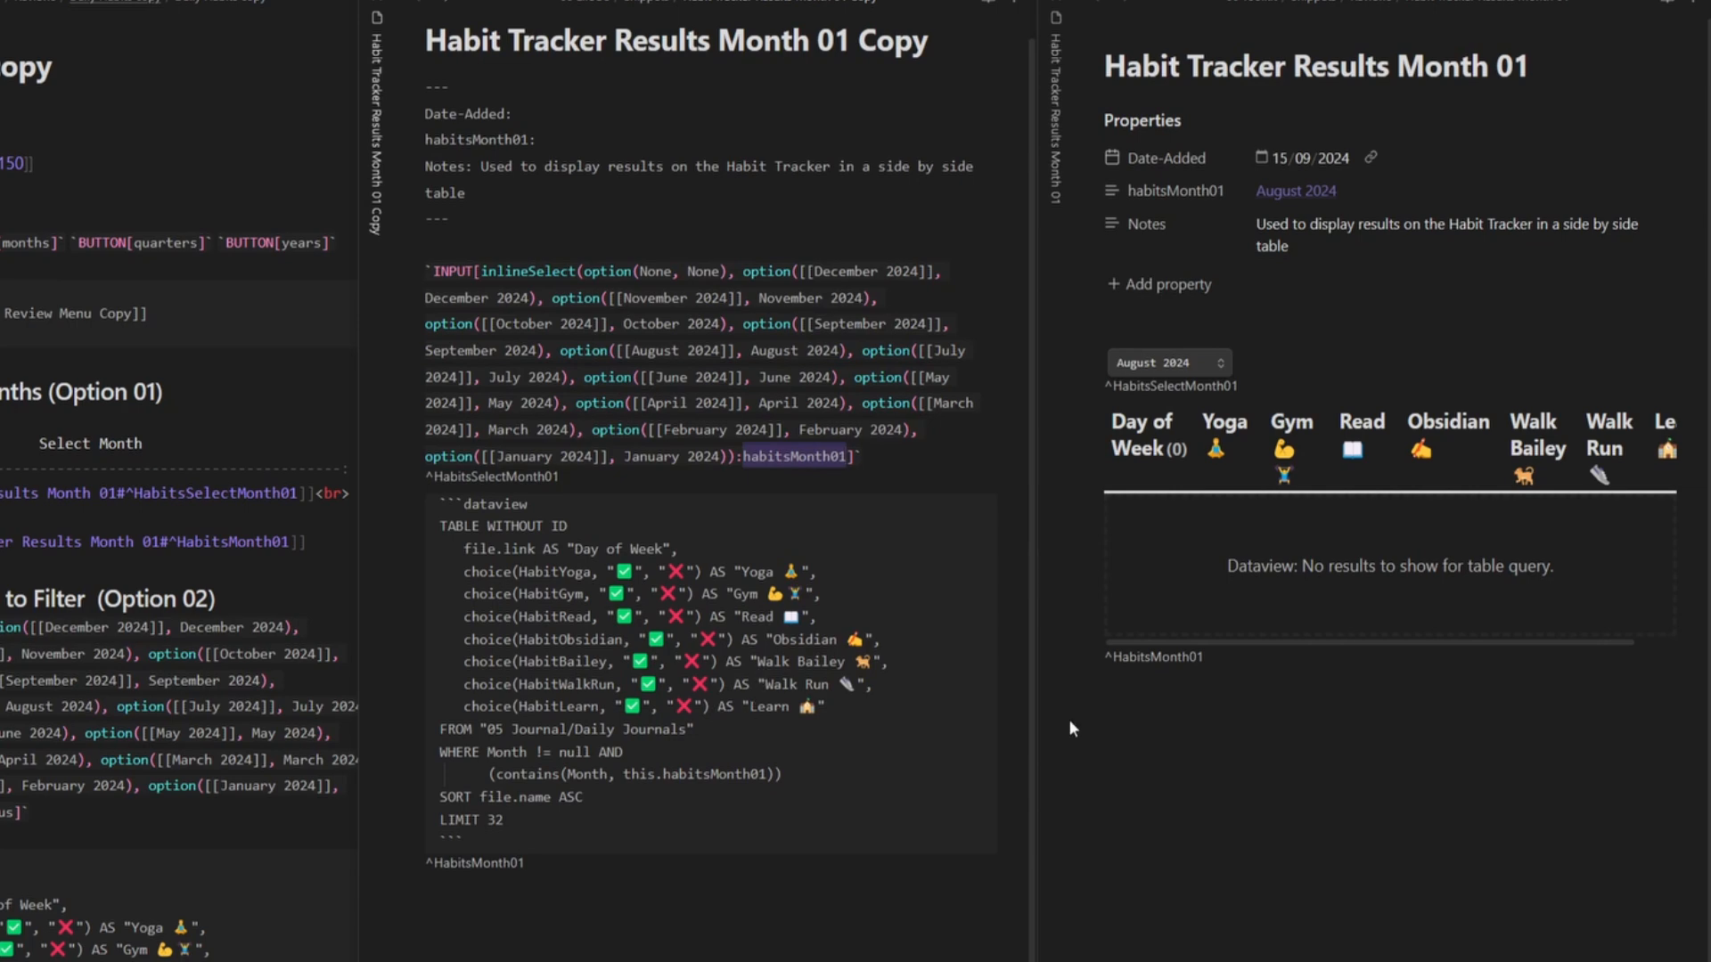
left_click(1302, 705)
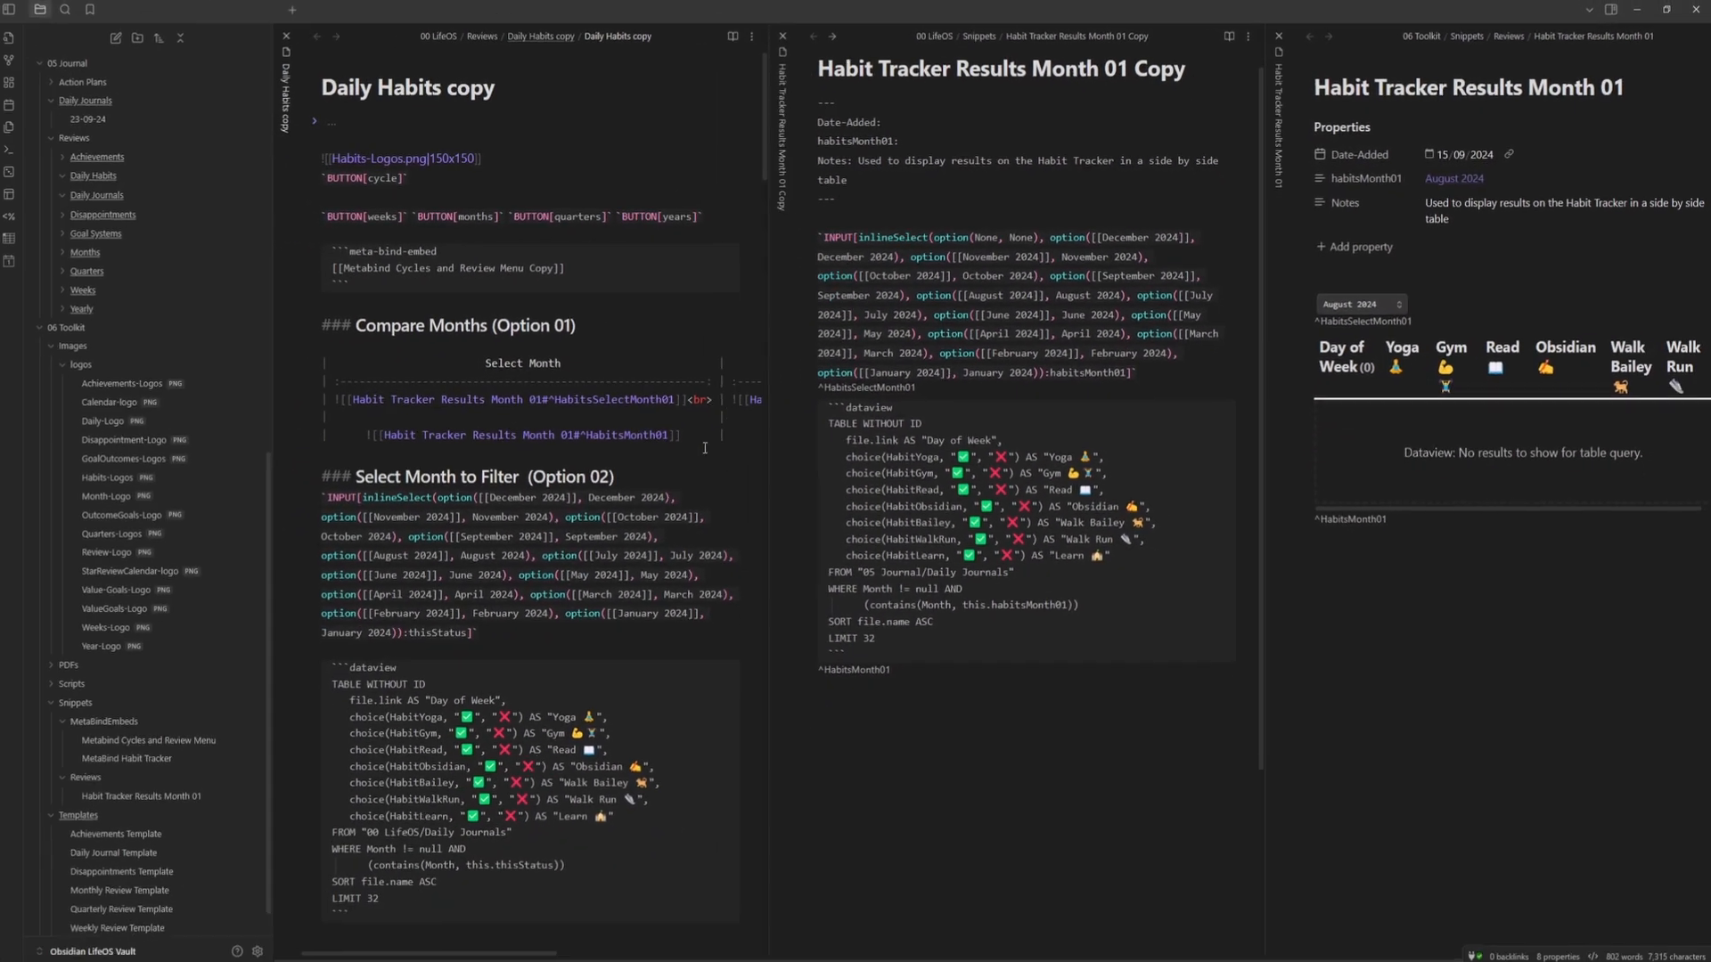
- Duplicate the Habit Tracker Results Month 01 note, rename the duplicate Habit Tracker Results Month 02, and return to Daily Habits copy
left_click_drag(475, 955, 676, 956)
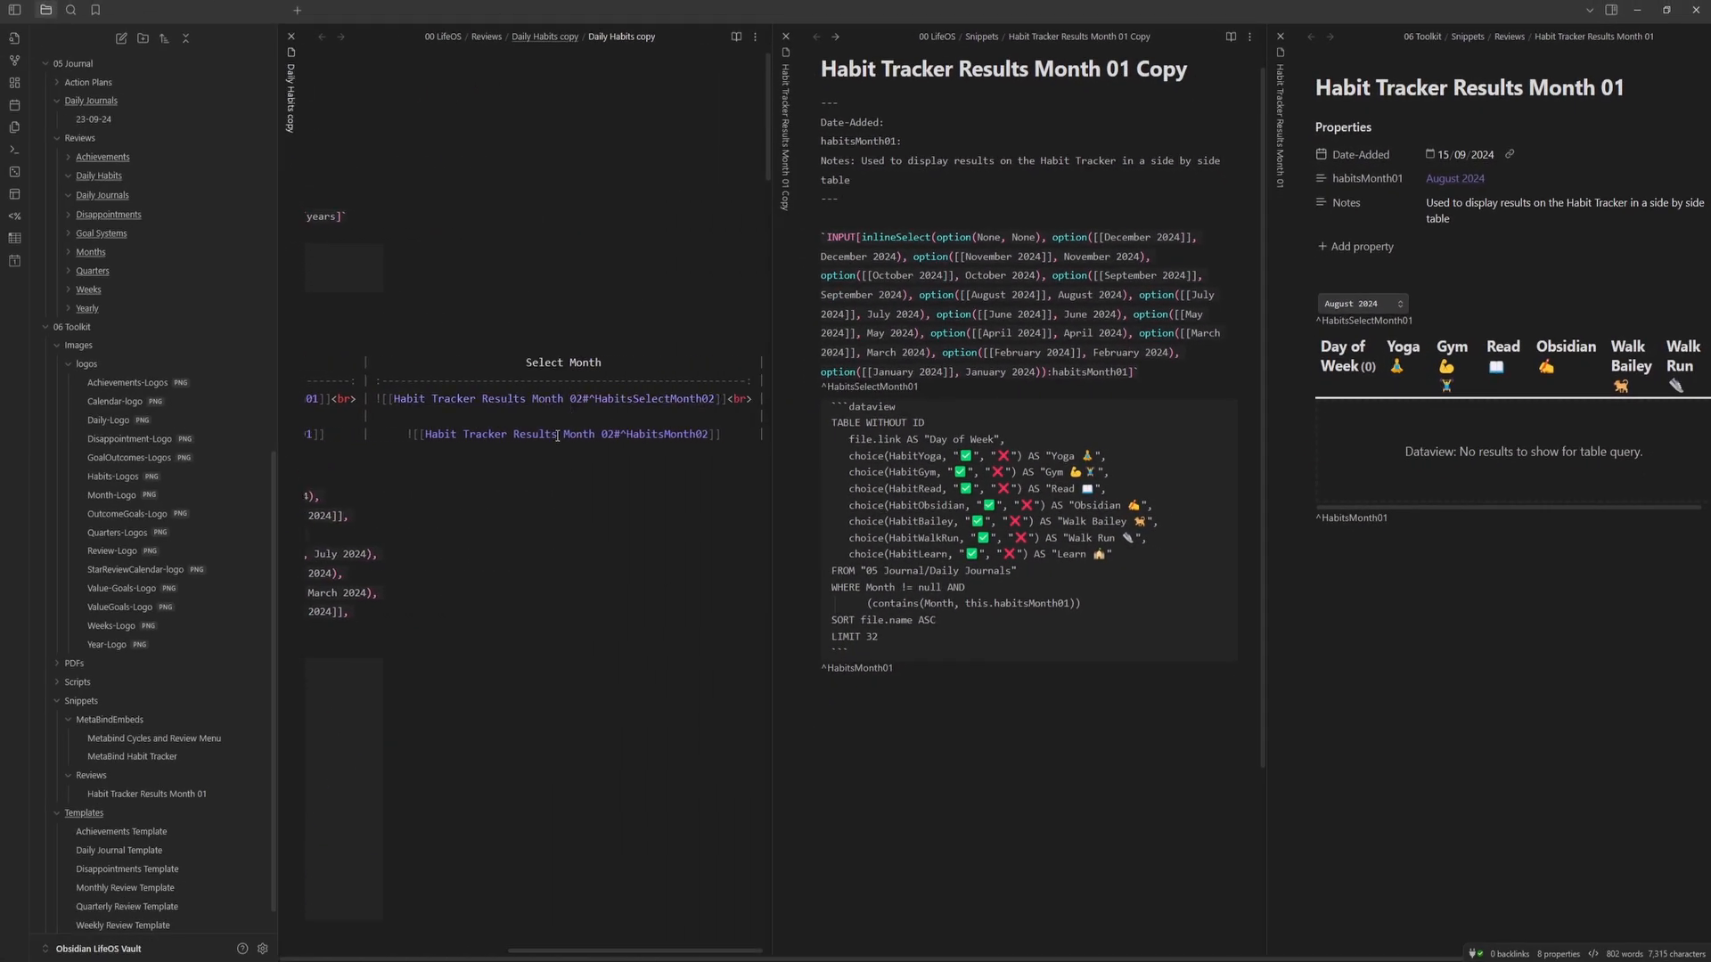
right_click(145, 794)
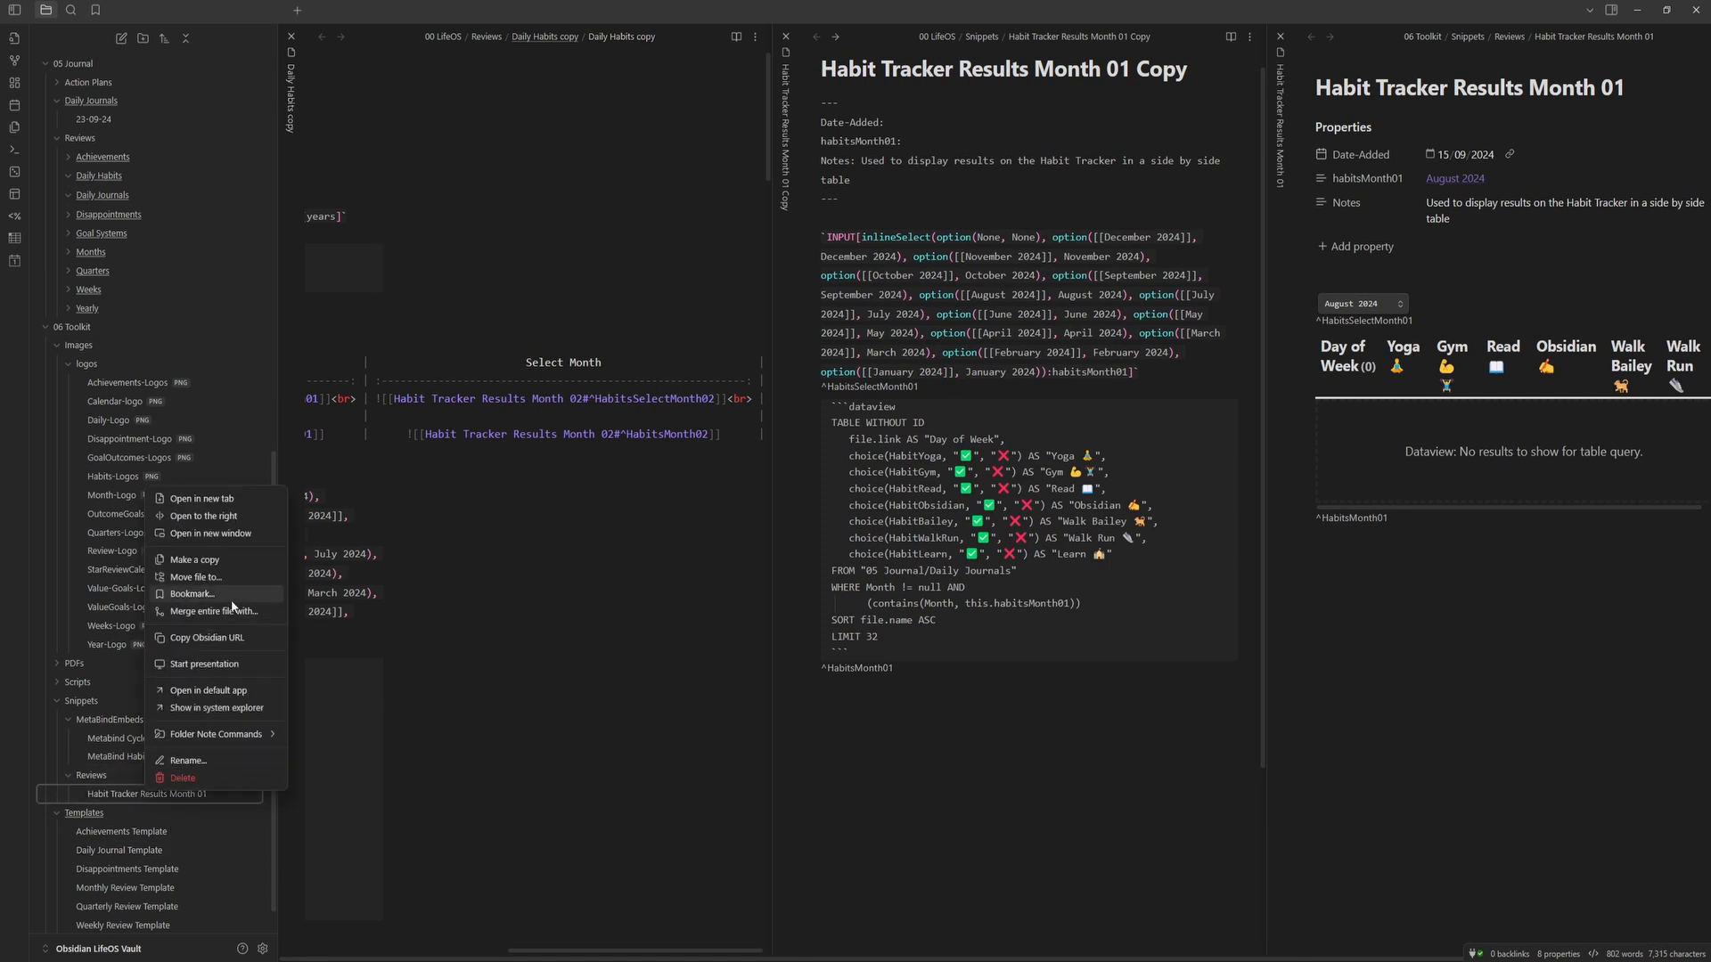
left_click(198, 559)
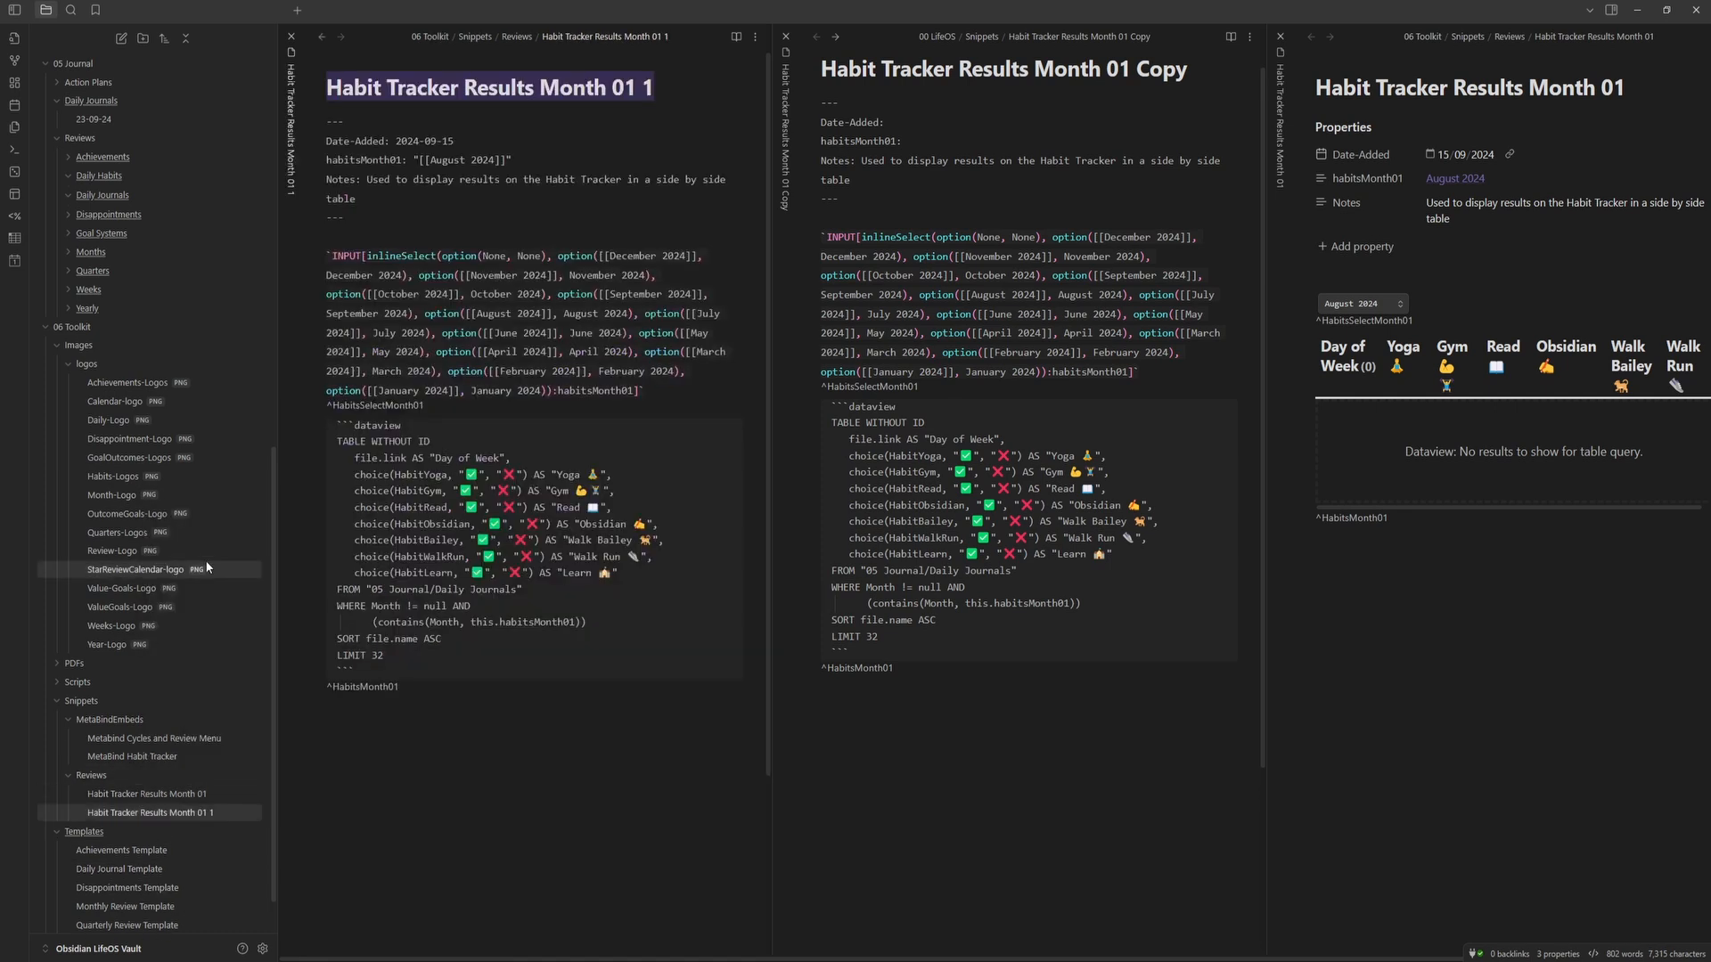
left_click(595, 96)
left_click_drag(624, 89, 663, 88)
type("2")
left_click(438, 126)
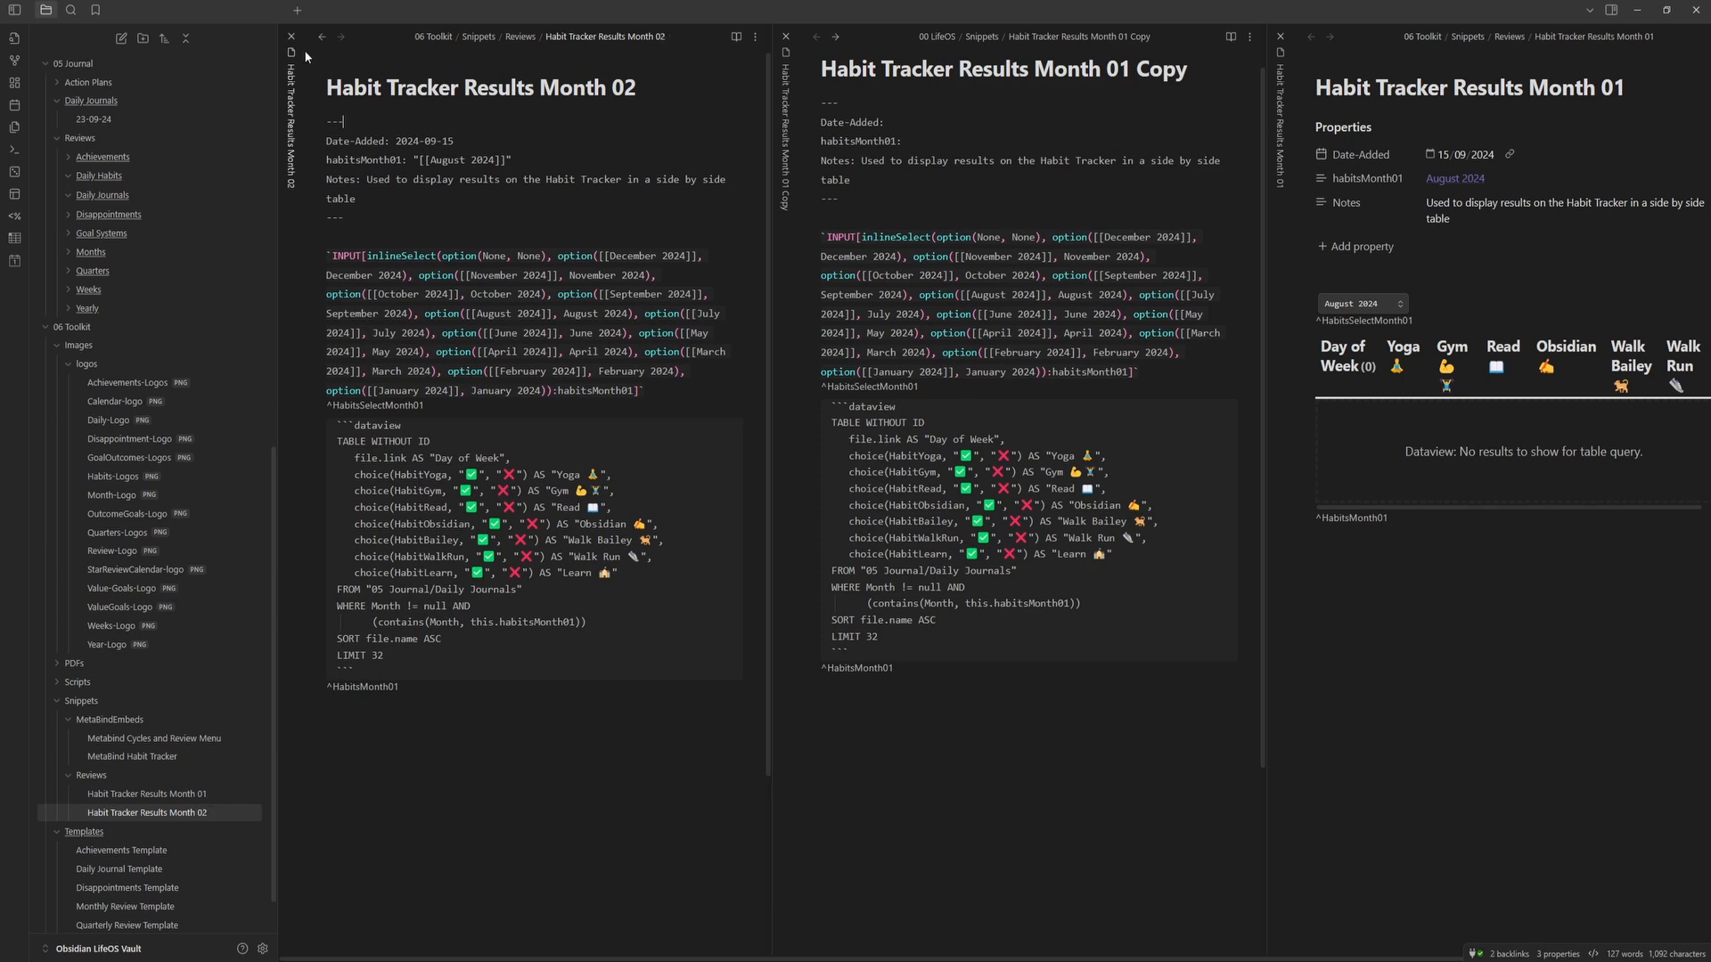
left_click(322, 38)
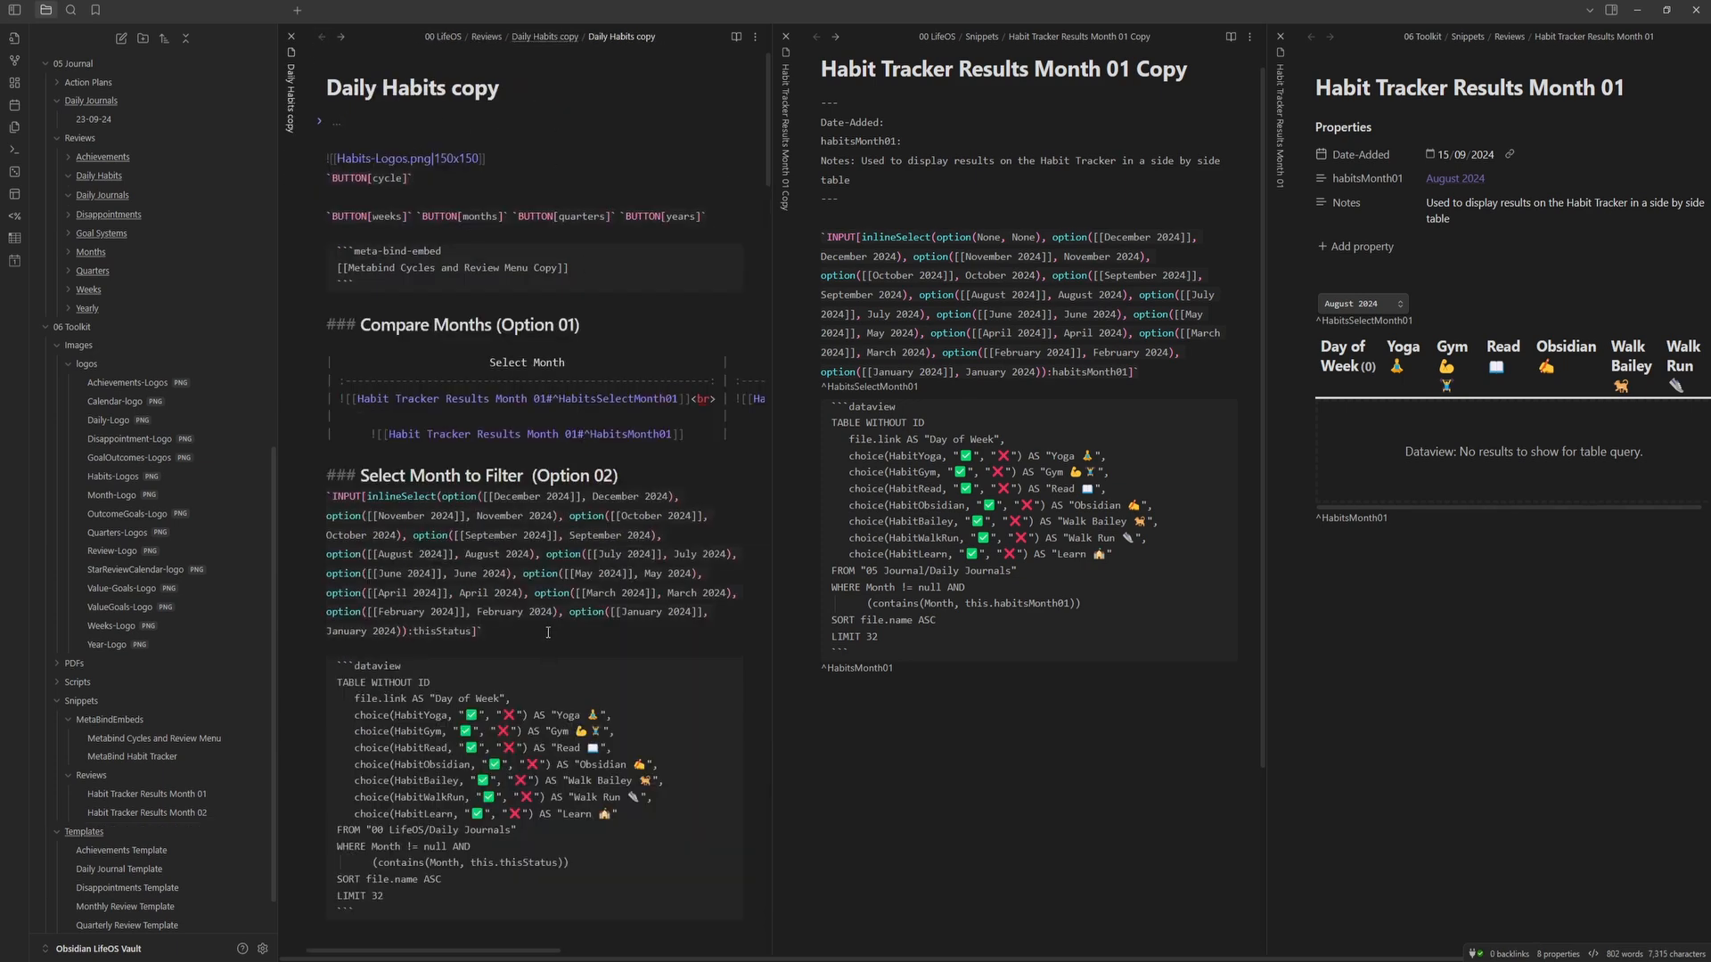
- Open the Habit Tracker Results Month 02 note beside the Month 01 Copy and show it as source text
left_click(1078, 259)
left_click(1408, 267)
left_click(202, 815)
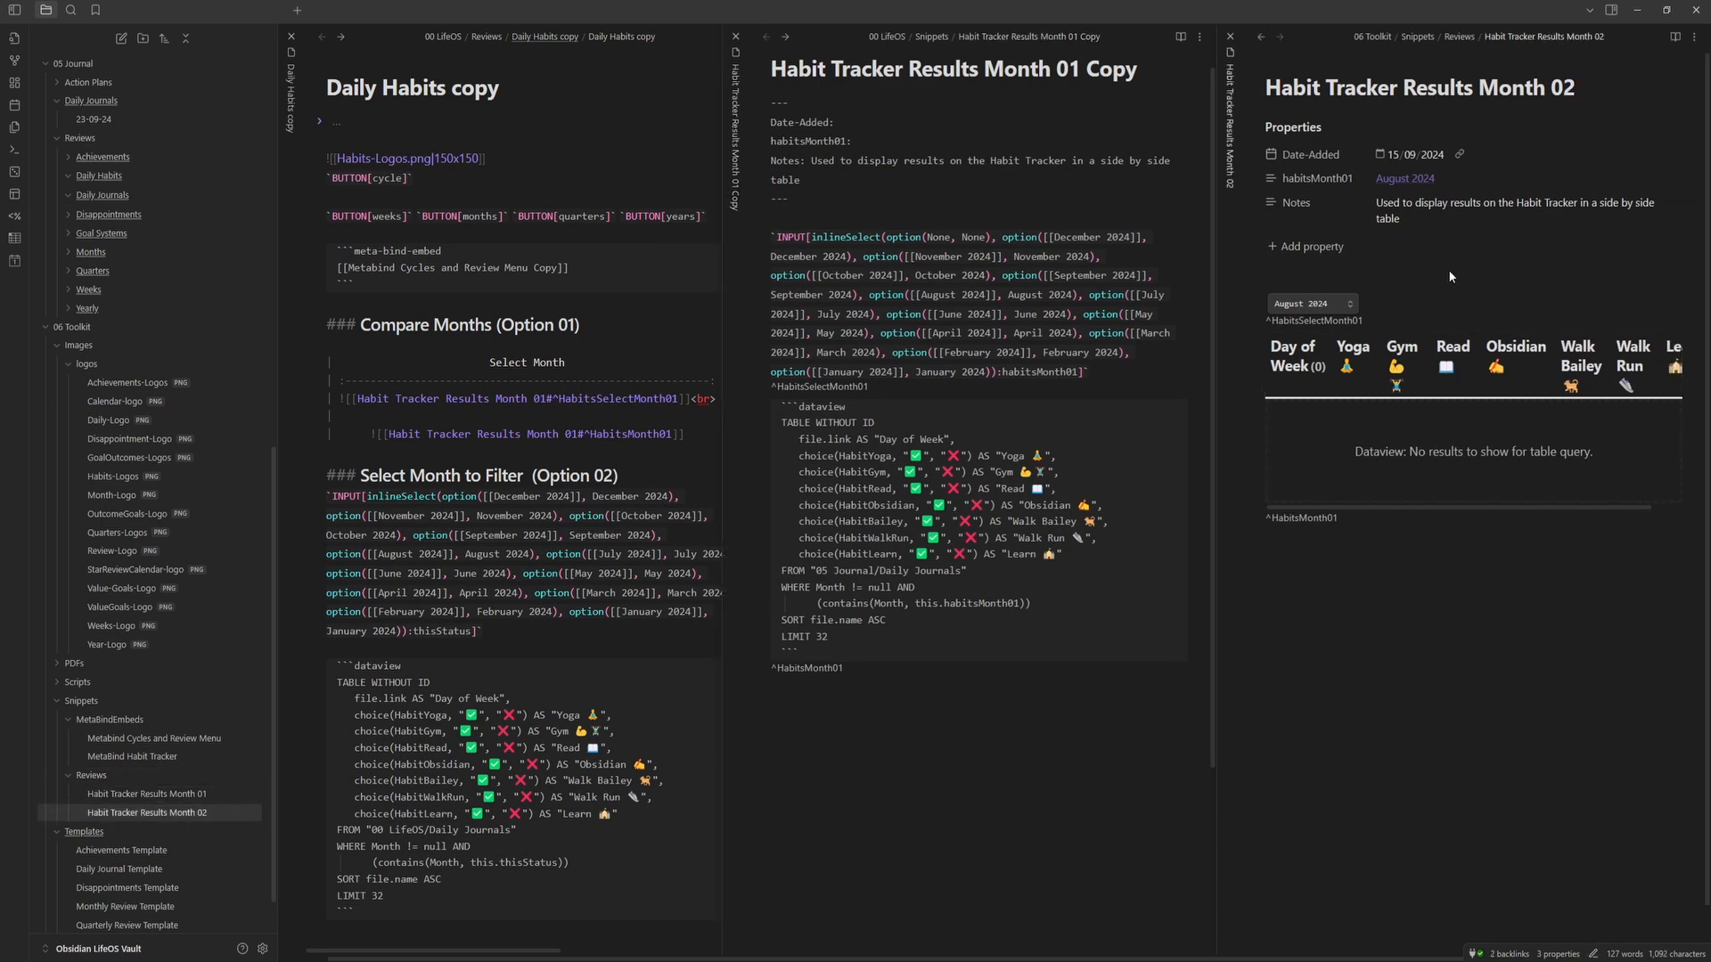
left_click(1693, 36)
left_click(1622, 92)
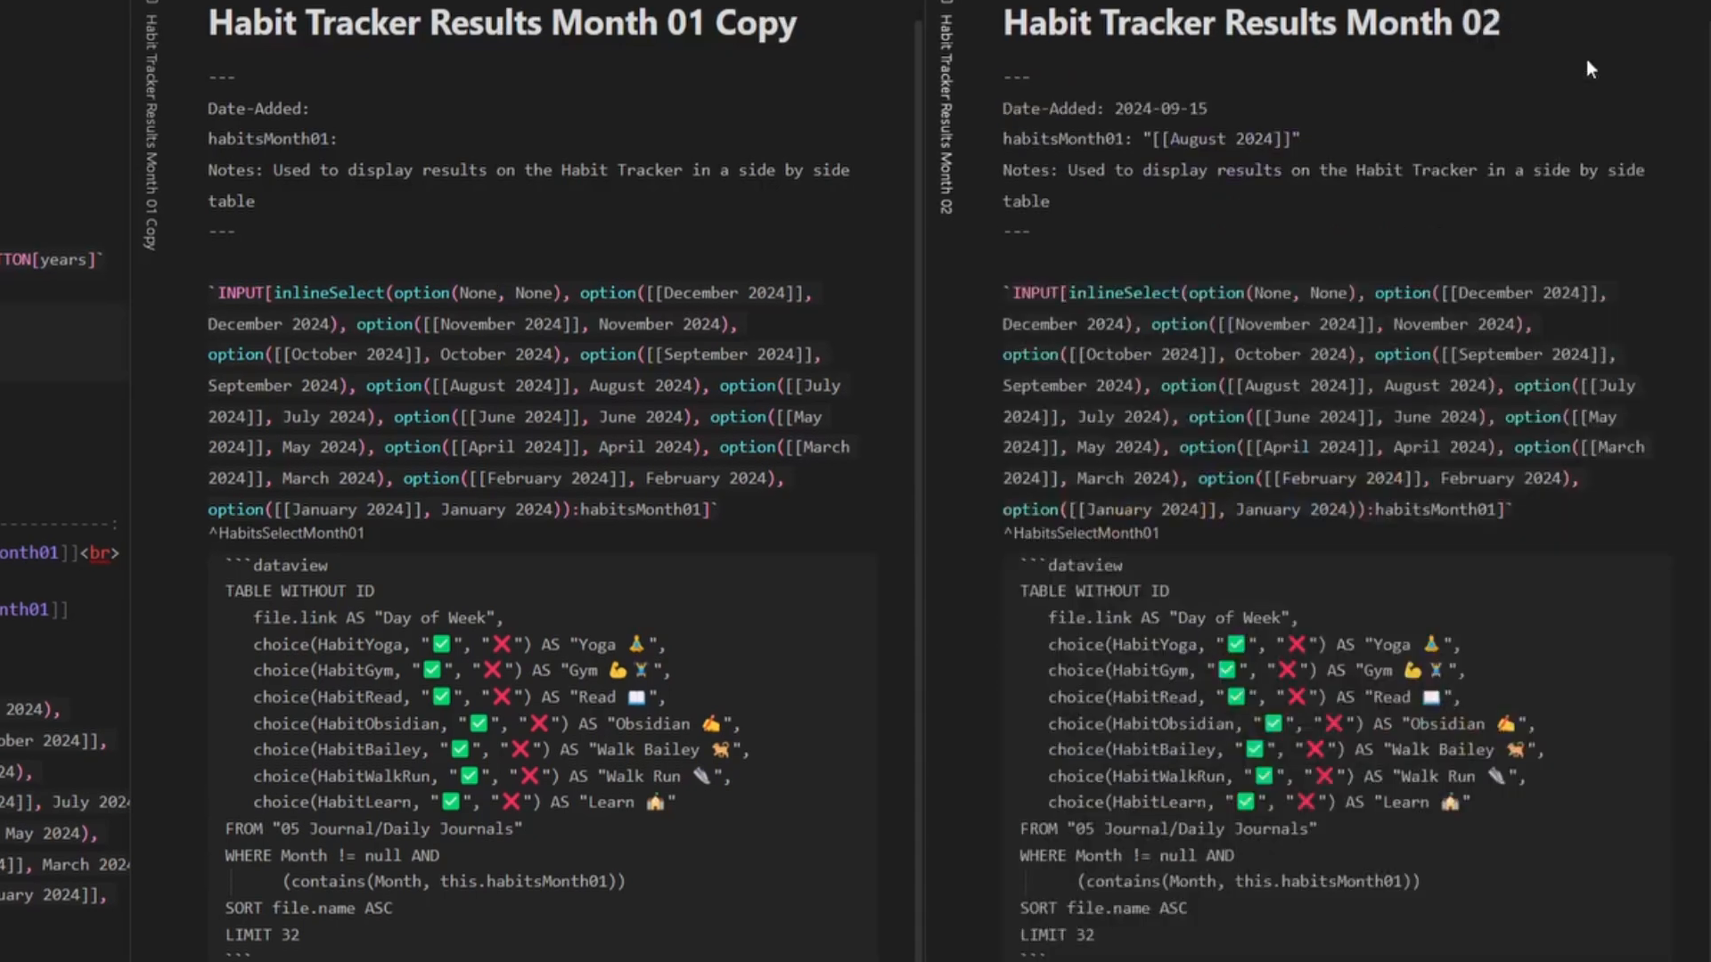
- Clear Month 02's Date-Added and month values, rename habitsMonth01 to habitsMonth02 in the property, selector and query, and rename the selector's block ID to HabitsSelectMonth02
left_click(1127, 138)
key("BackSpace")
type("2")
left_click(1172, 532)
key("BackSpace")
type("2")
left_click(1402, 881)
key("BackSpace")
type("2")
left_click(1501, 510)
key("BackSpace")
type("2")
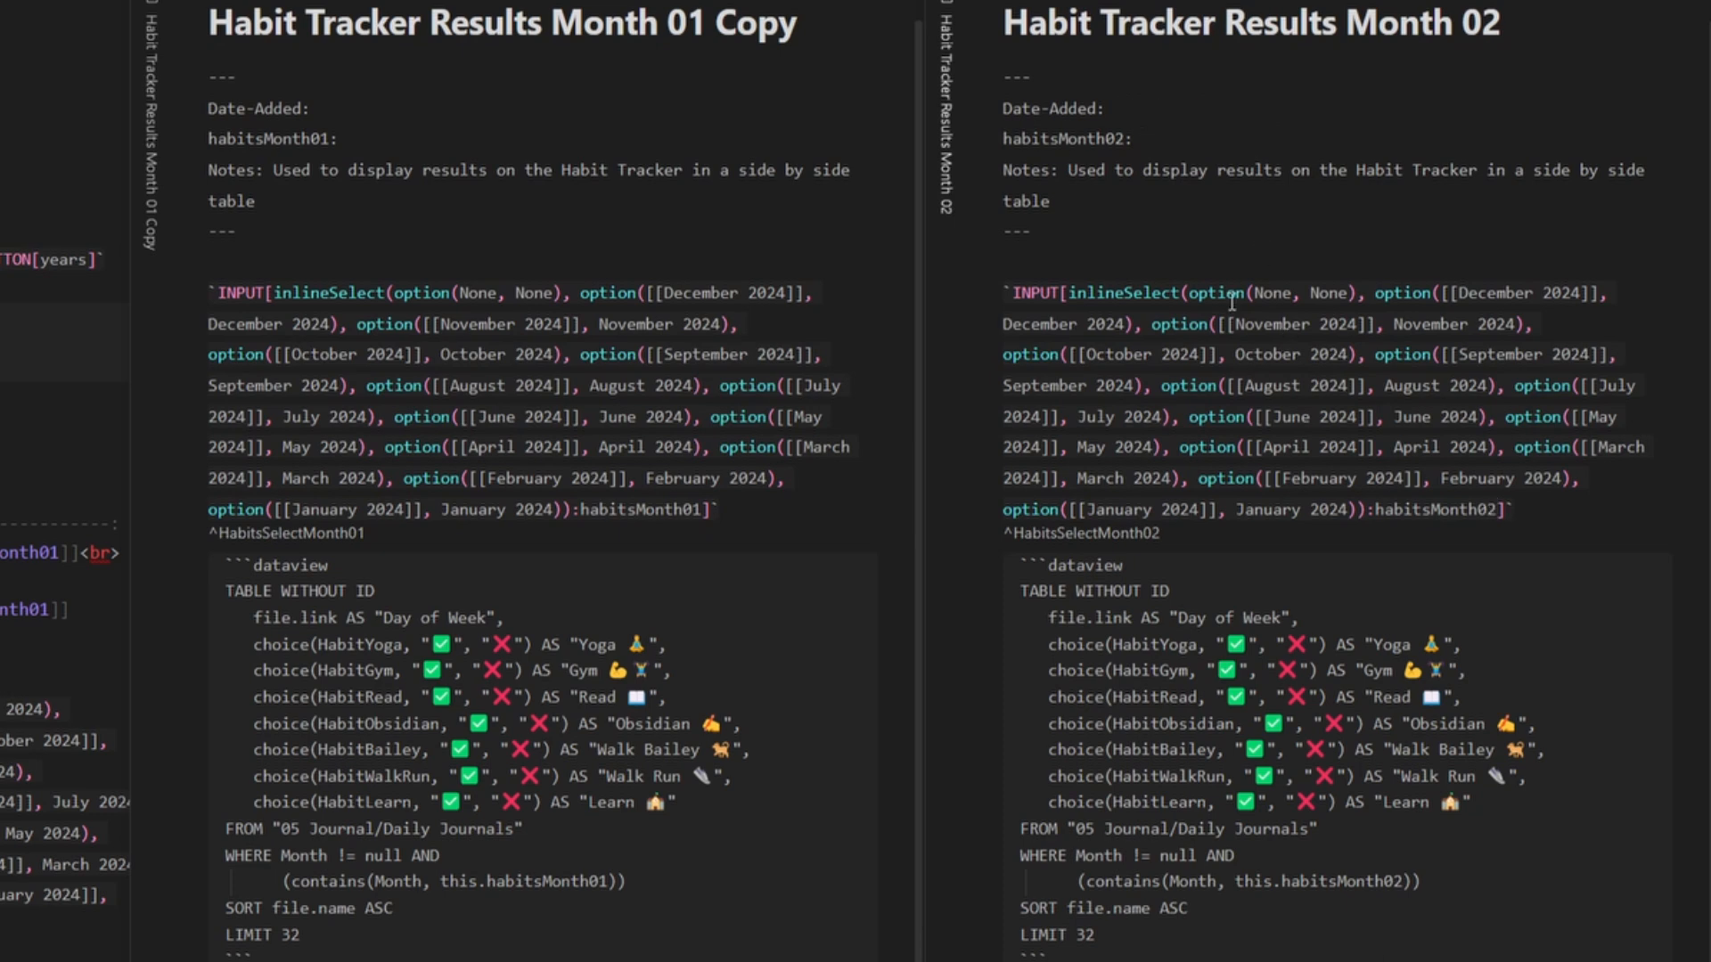
- Show Habit Tracker Results Month 02 as rendered and select September 2024 in its month selector
left_click(1184, 243)
key("ctrl+e")
left_click(1098, 370)
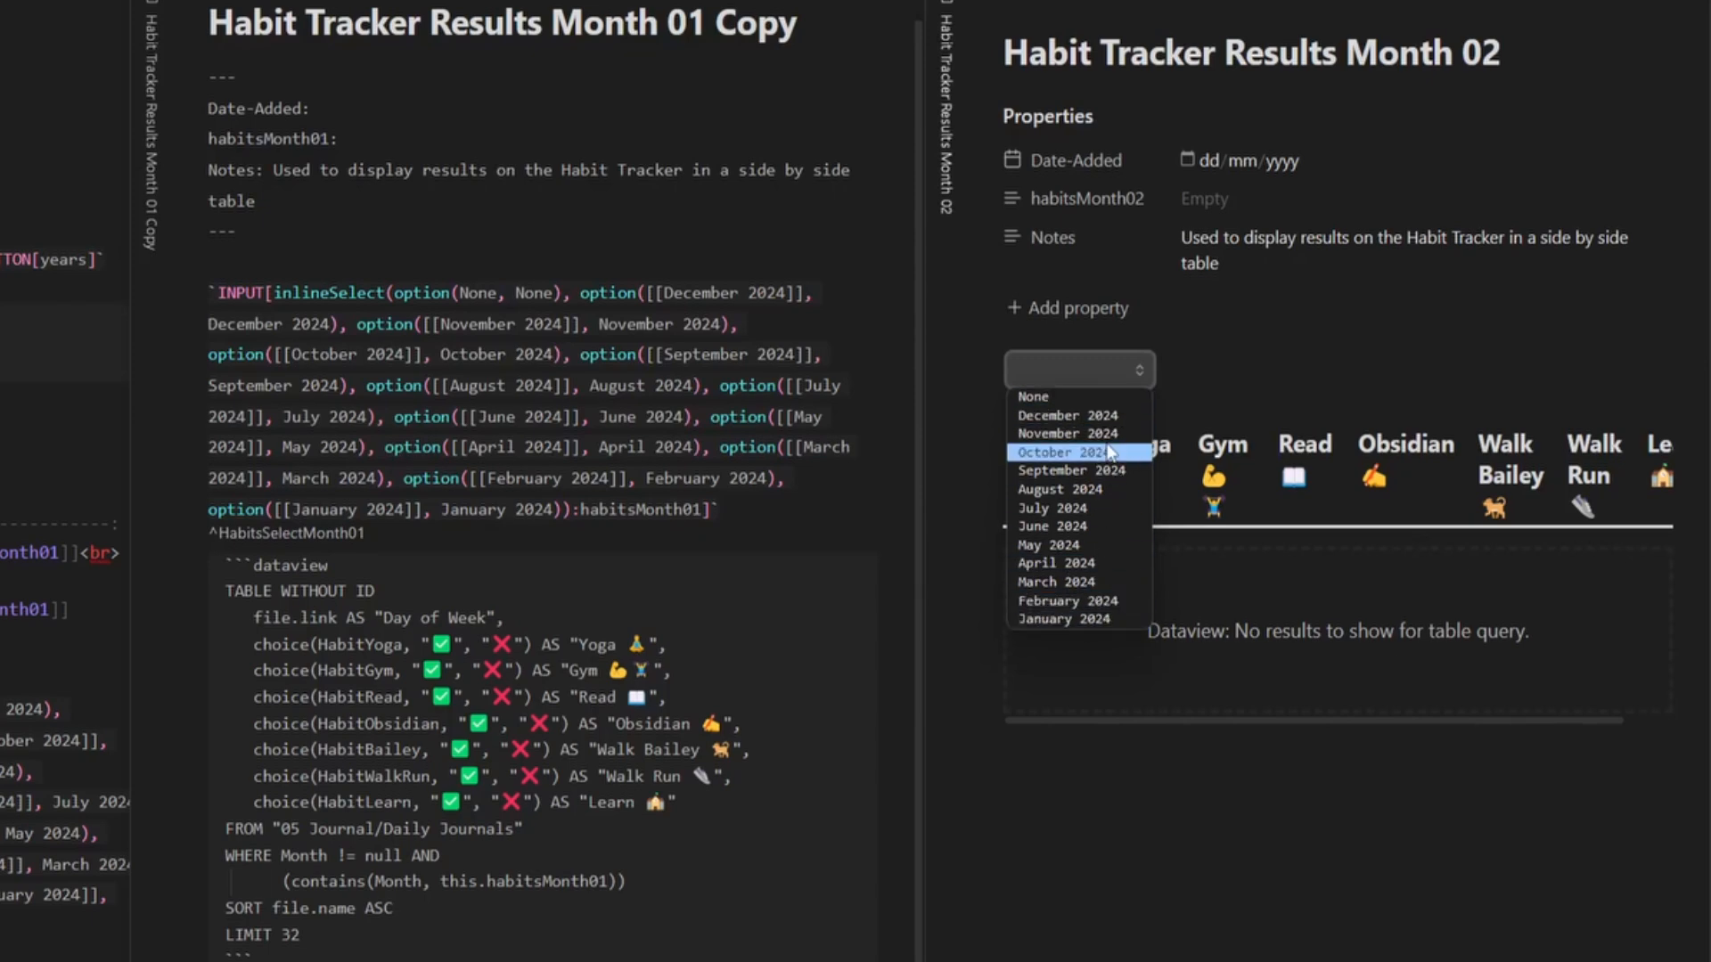
left_click(1096, 477)
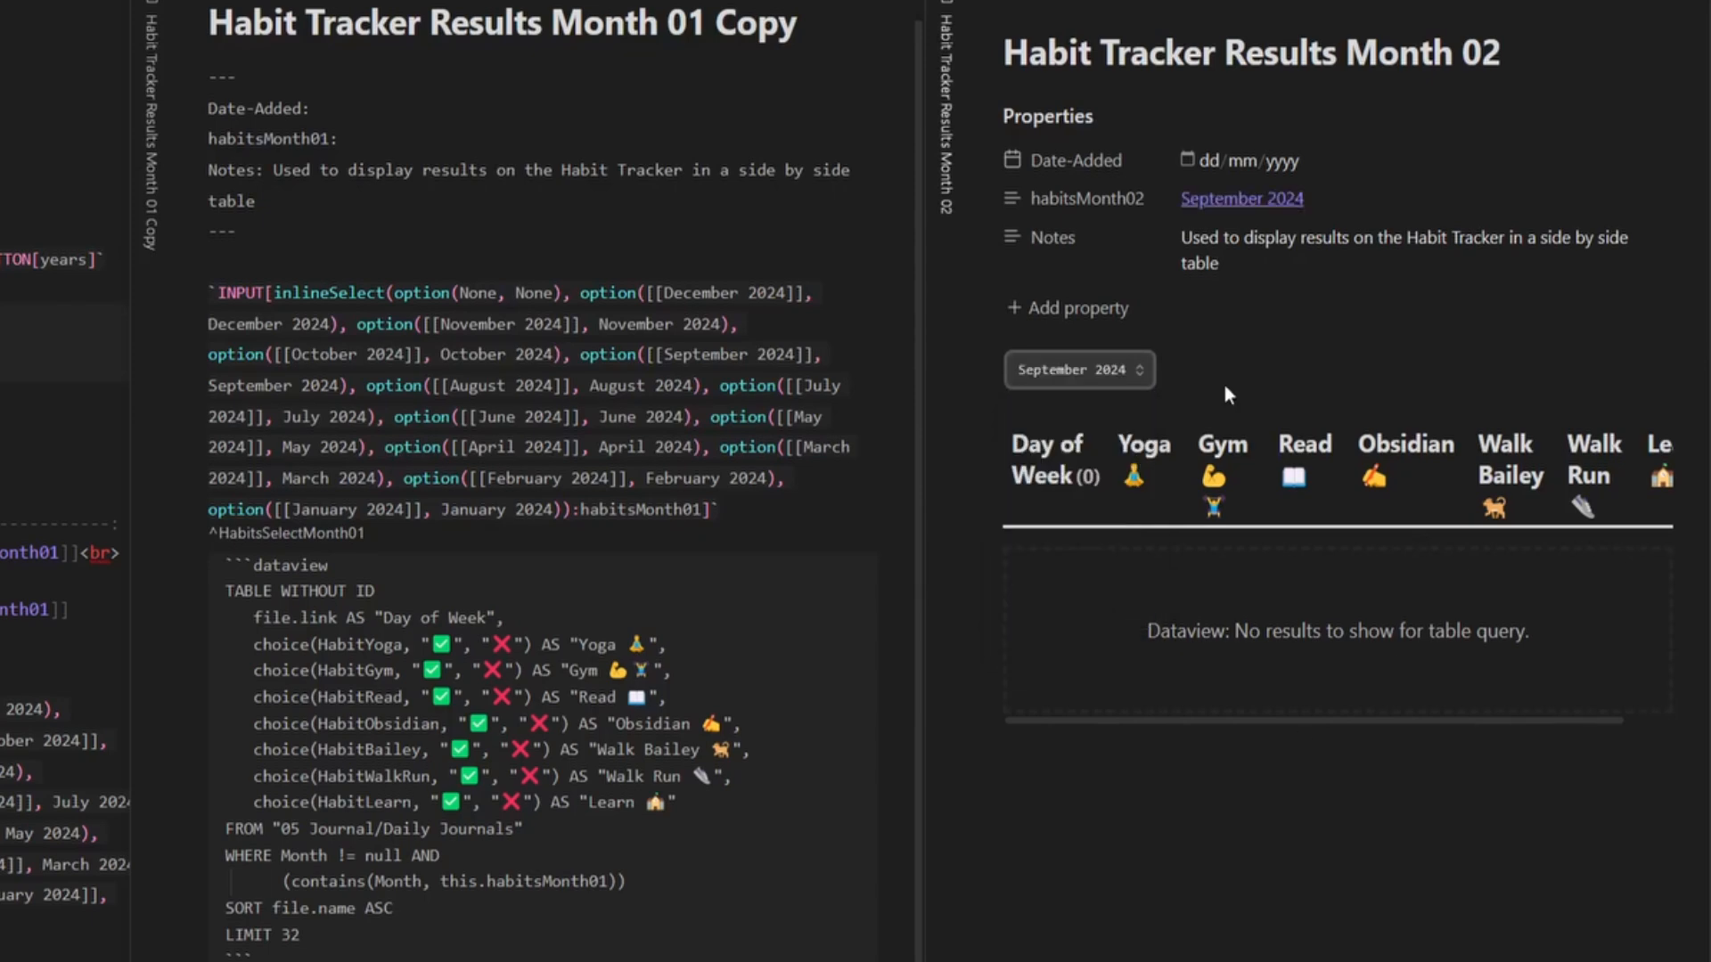
mouse_move(1238, 205)
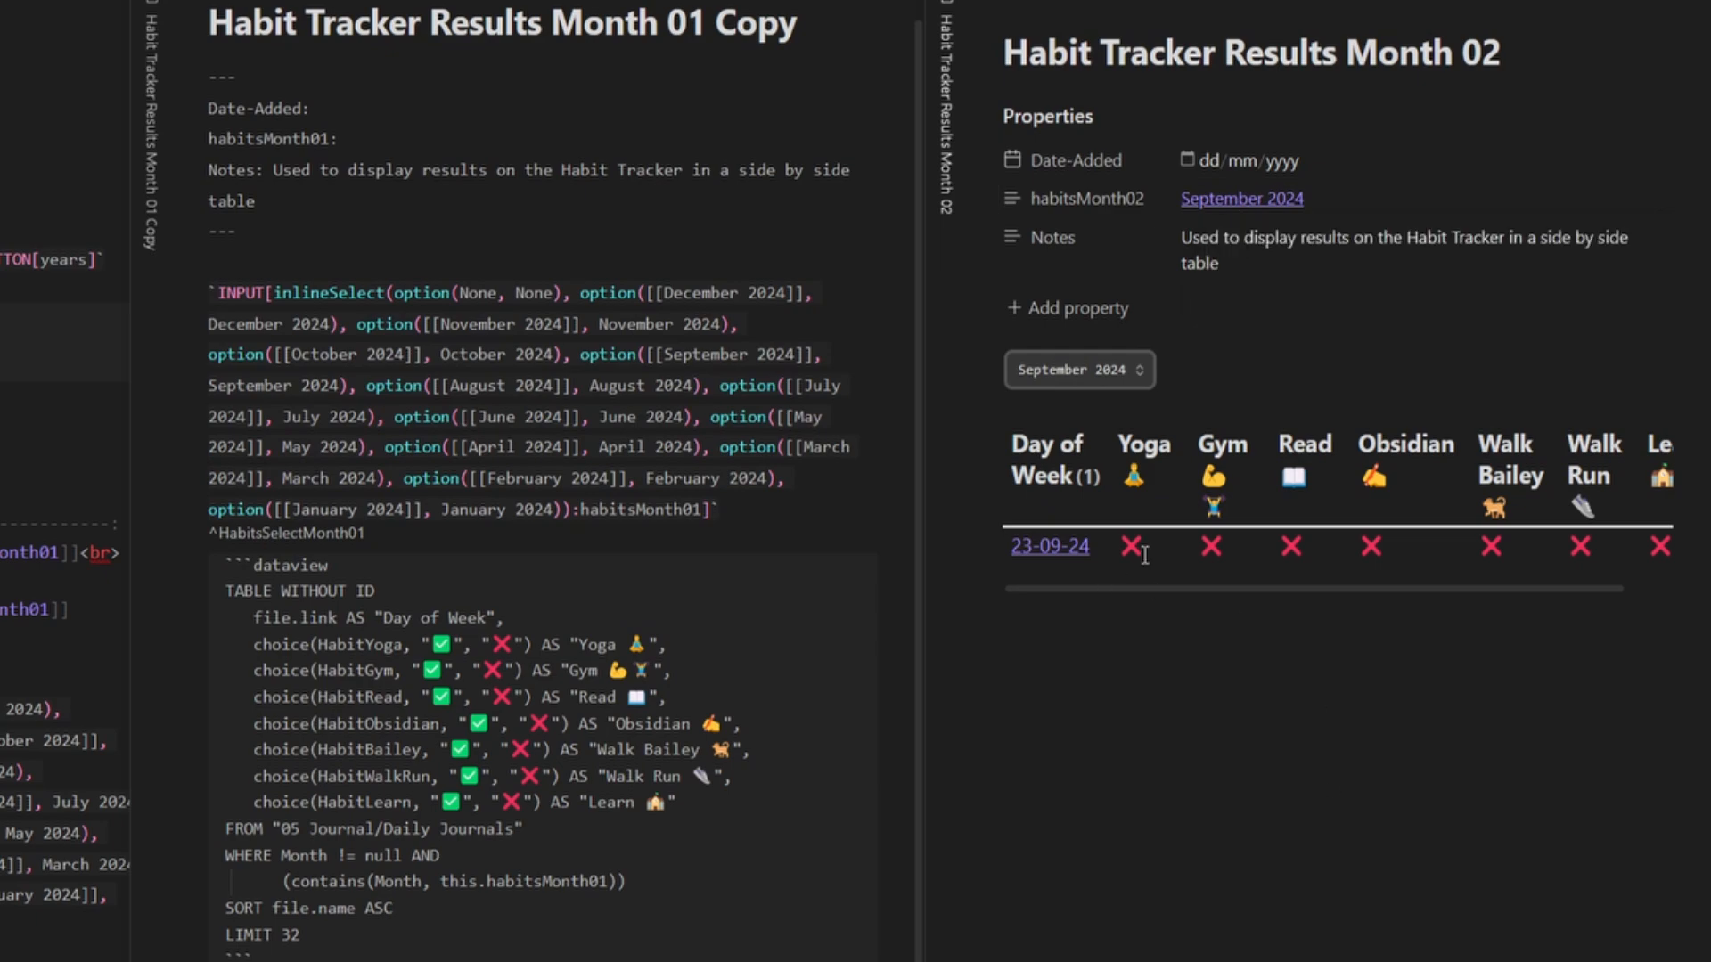
left_click_drag(1167, 589, 1220, 585)
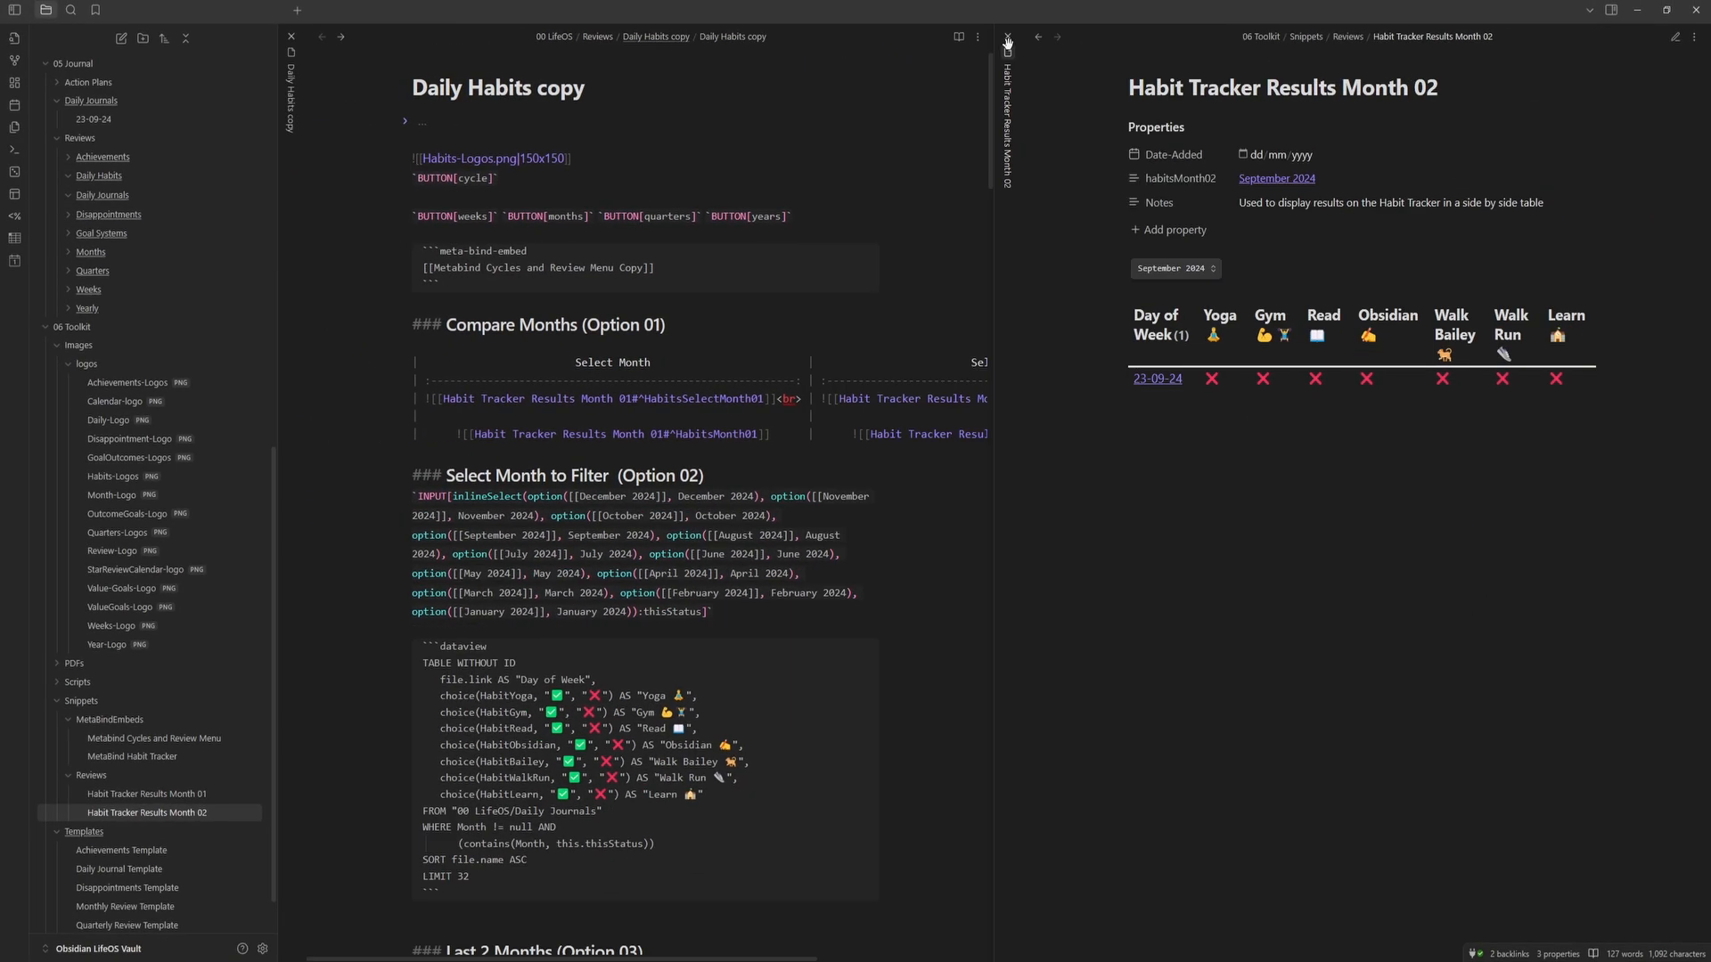
- Copy everything from the properties through the Compare Months (Option 01) table of Daily Habits copy into the empty Daily Habits note
left_click(1008, 37)
scroll(229, 535, "up", 5)
left_click(99, 453)
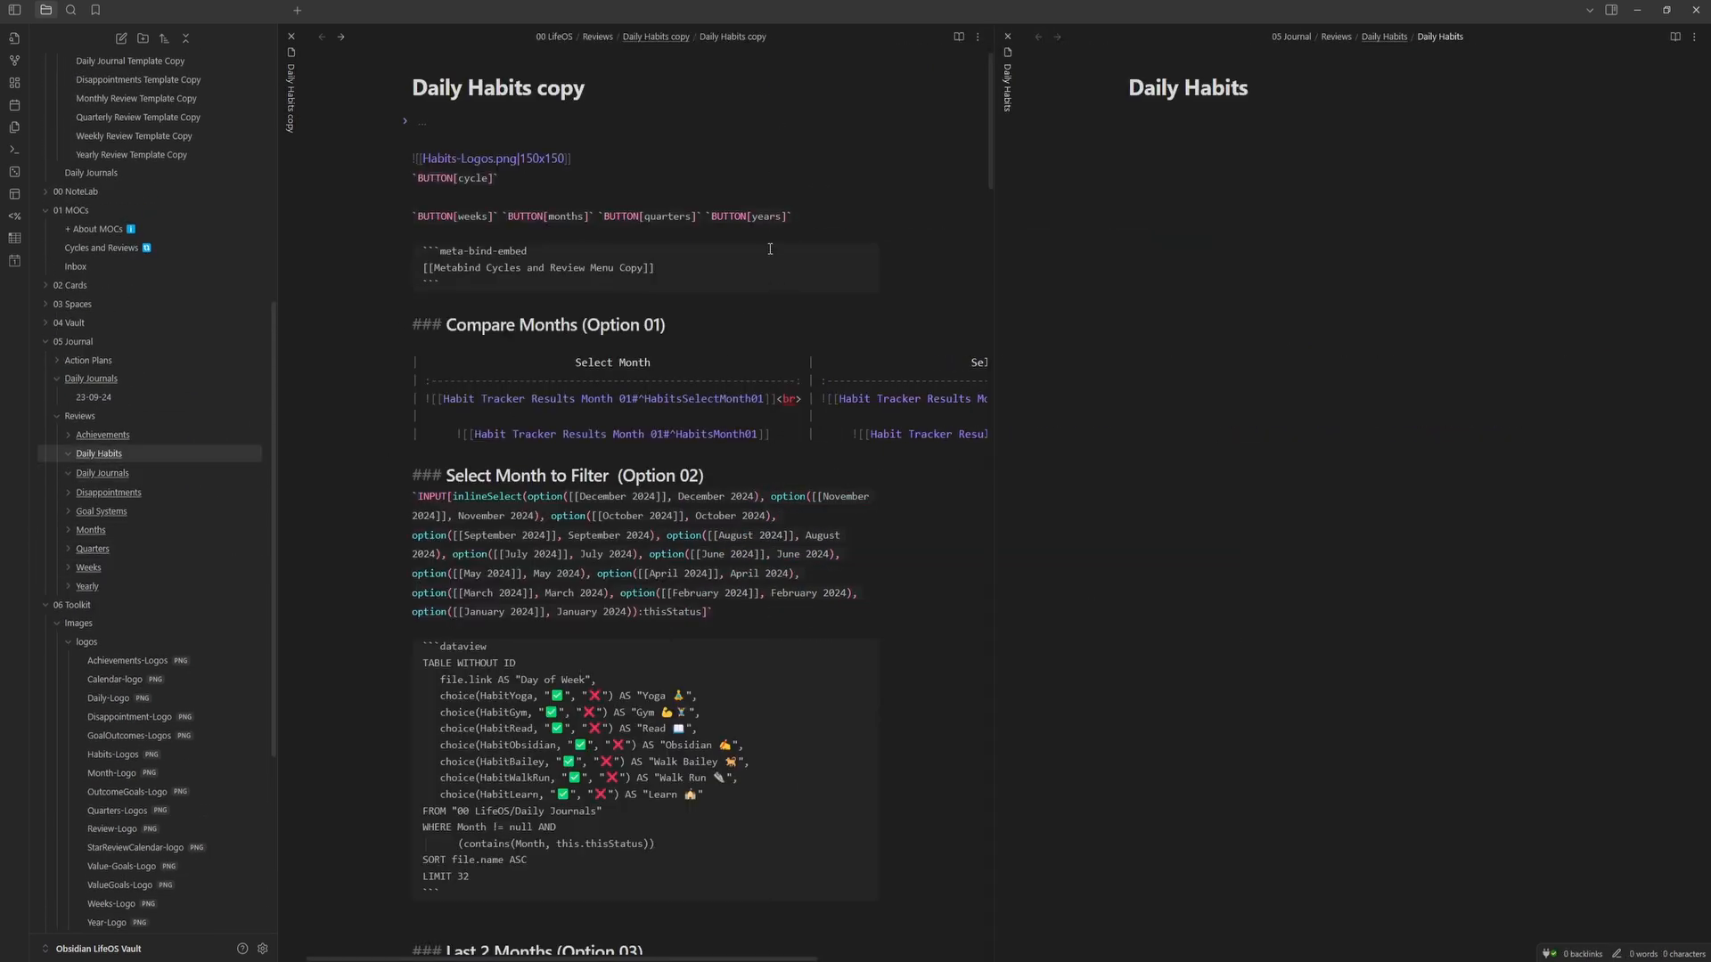
left_click(877, 516)
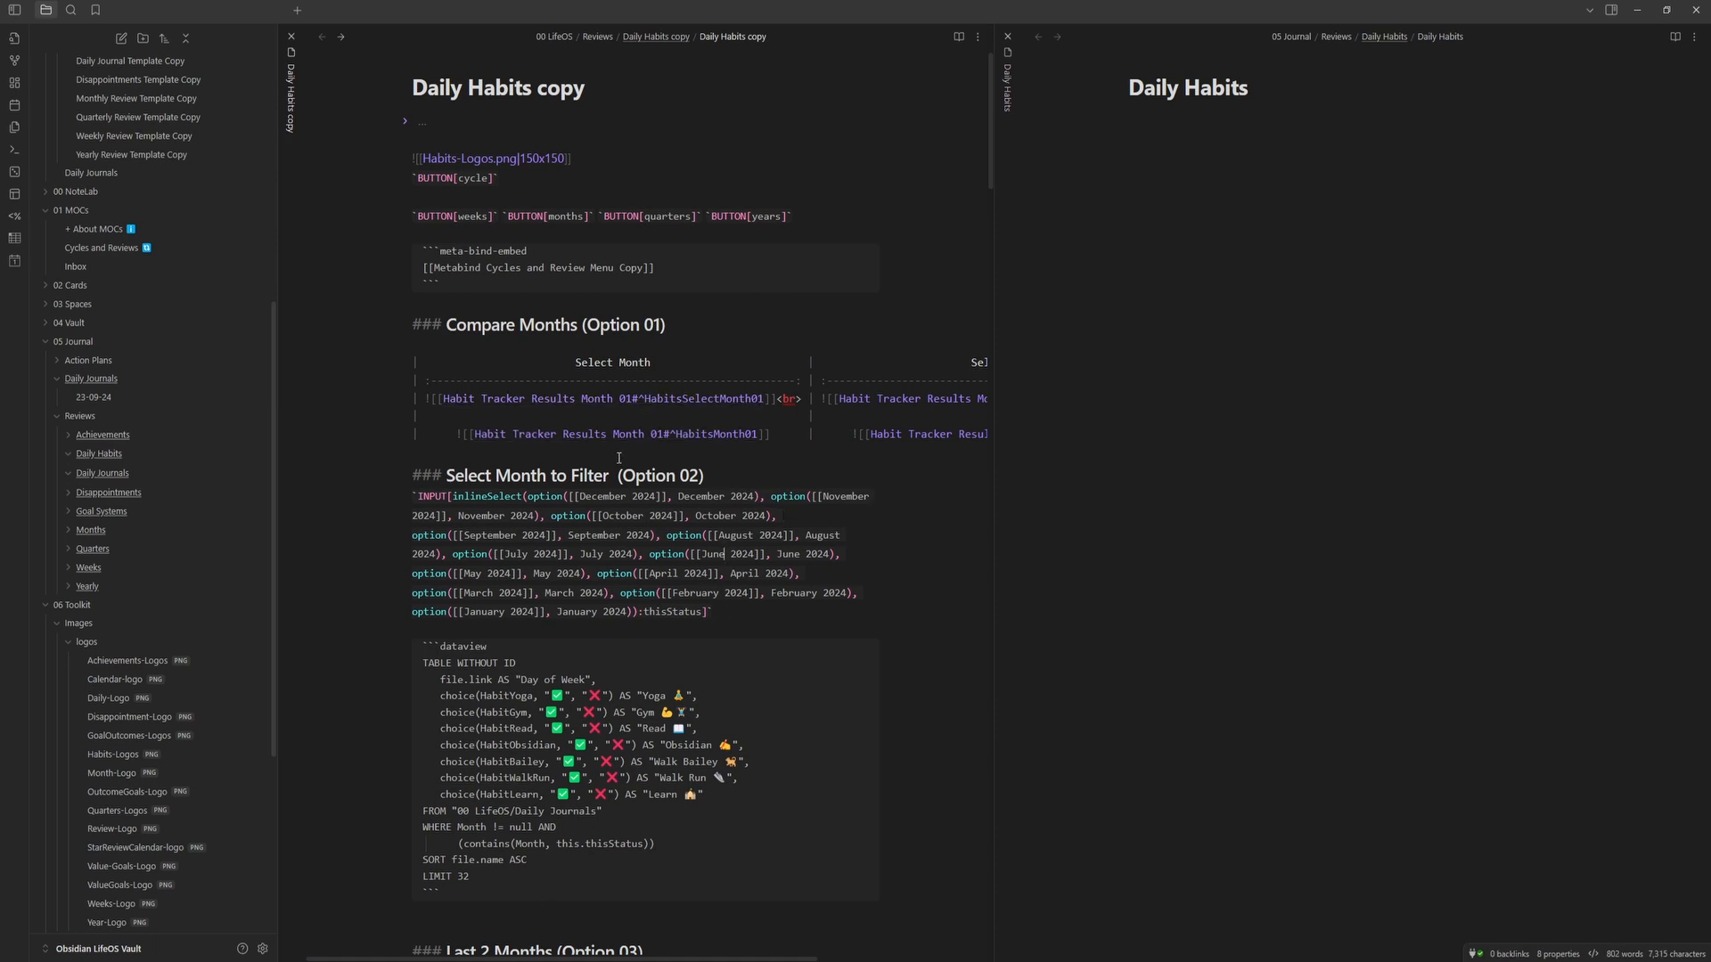
left_click_drag(529, 448, 392, 134)
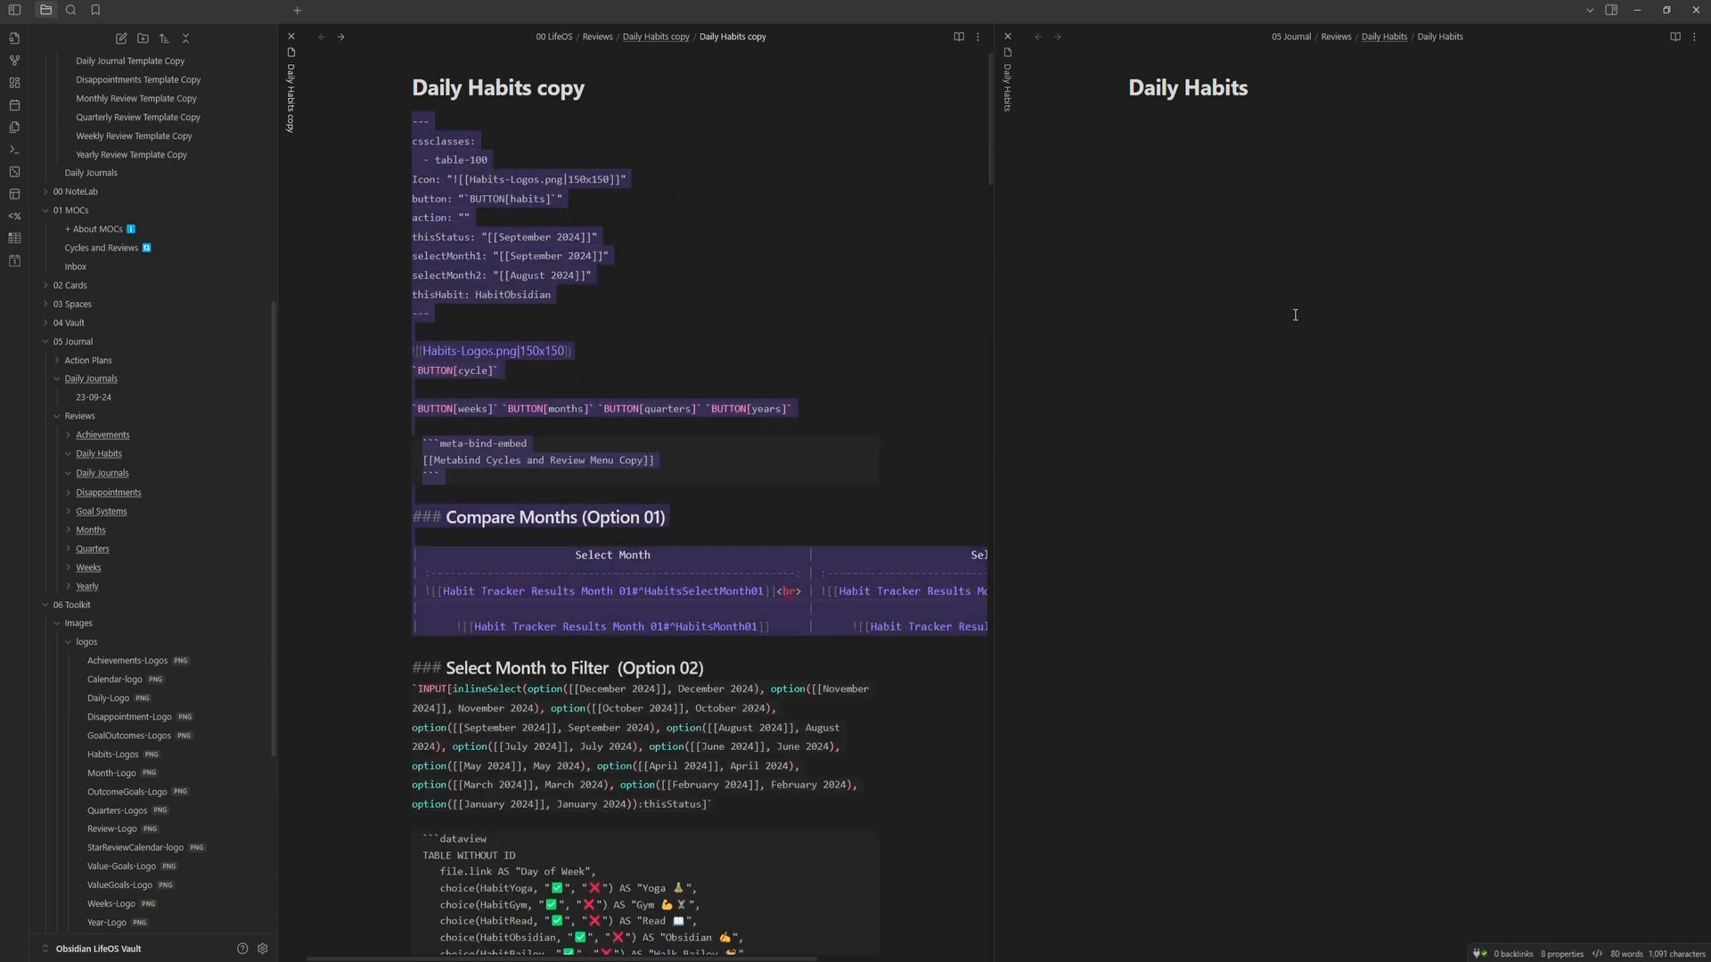
left_click(1328, 164)
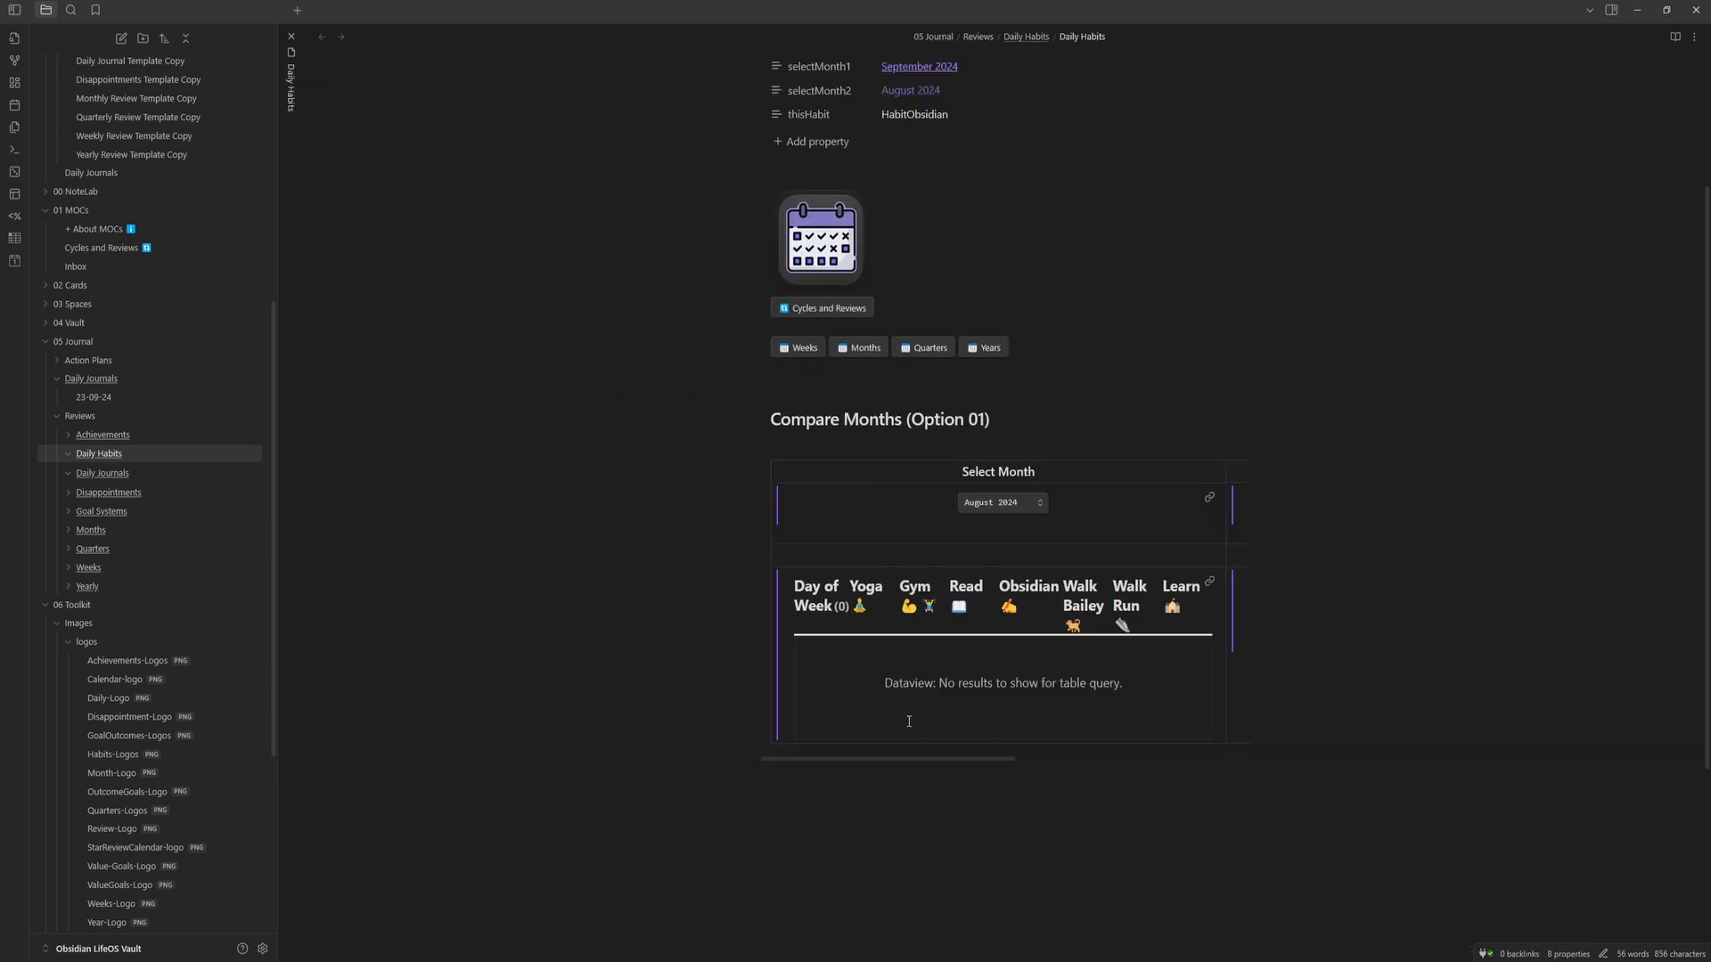
- Select September 2024 in the Compare Months (Option 01) table of Daily Habits and review both month columns
mouse_move(921, 758)
left_mouse_down()
mouse_move(1302, 756)
mouse_move(817, 764)
mouse_move(1244, 764)
mouse_move(888, 759)
left_mouse_up()
left_click_drag(846, 759, 762, 767)
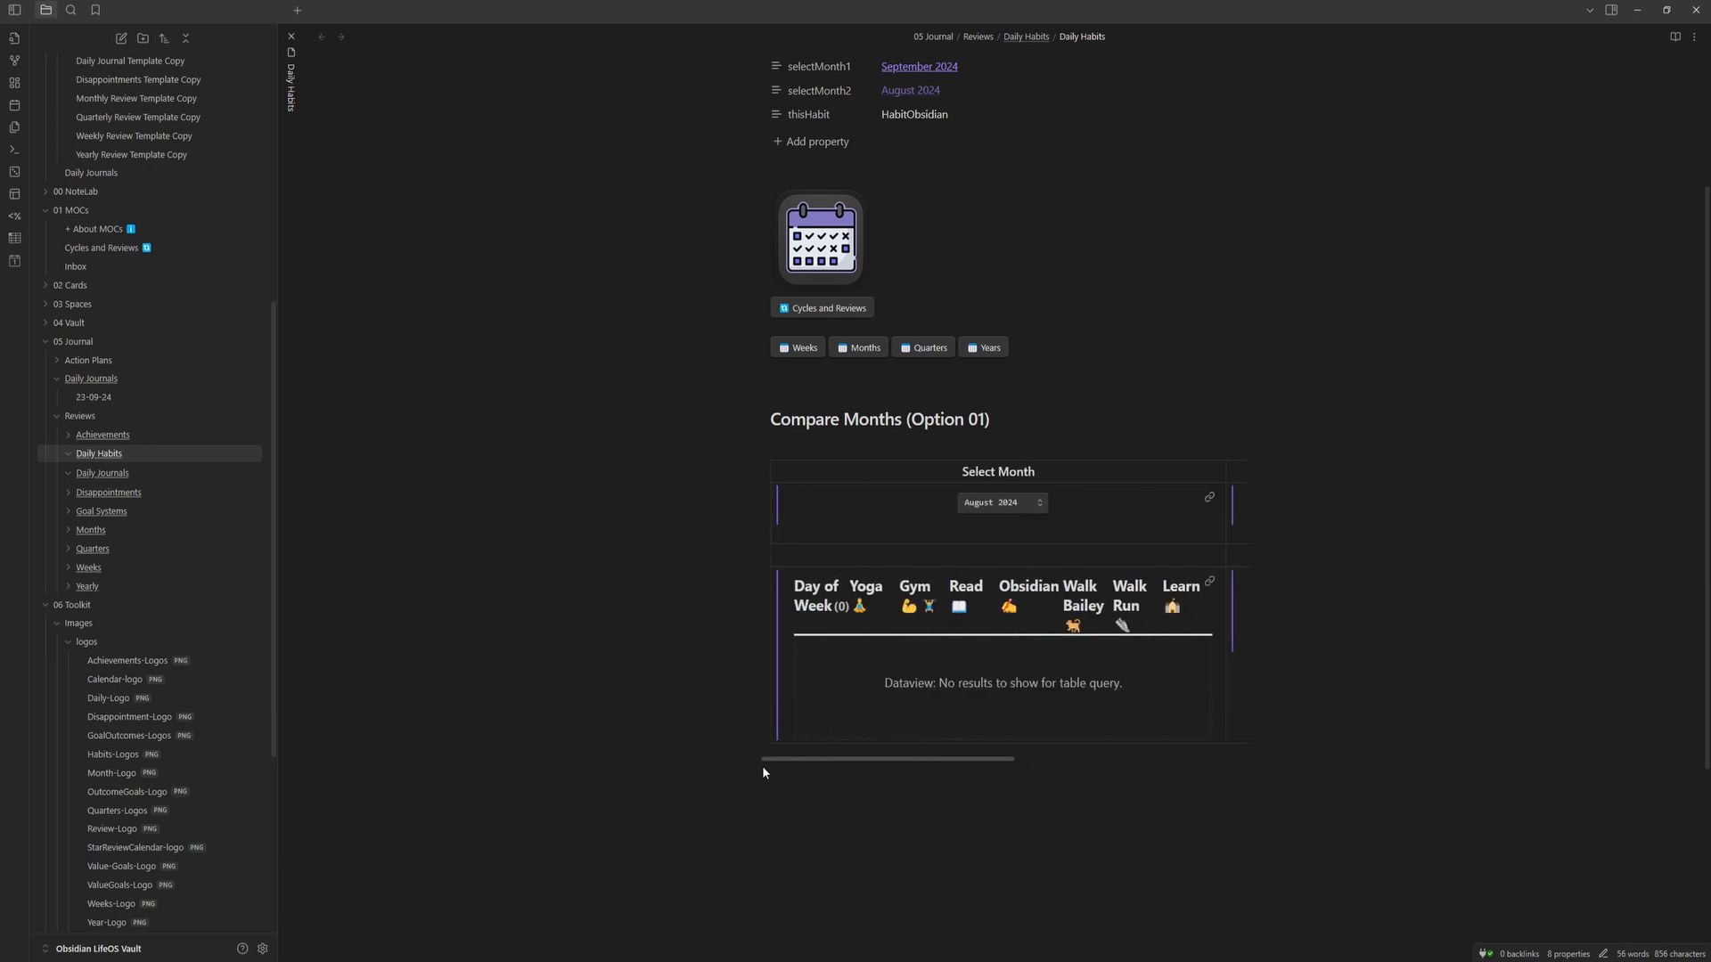
left_click(1014, 506)
left_click(1022, 521)
left_click(1014, 526)
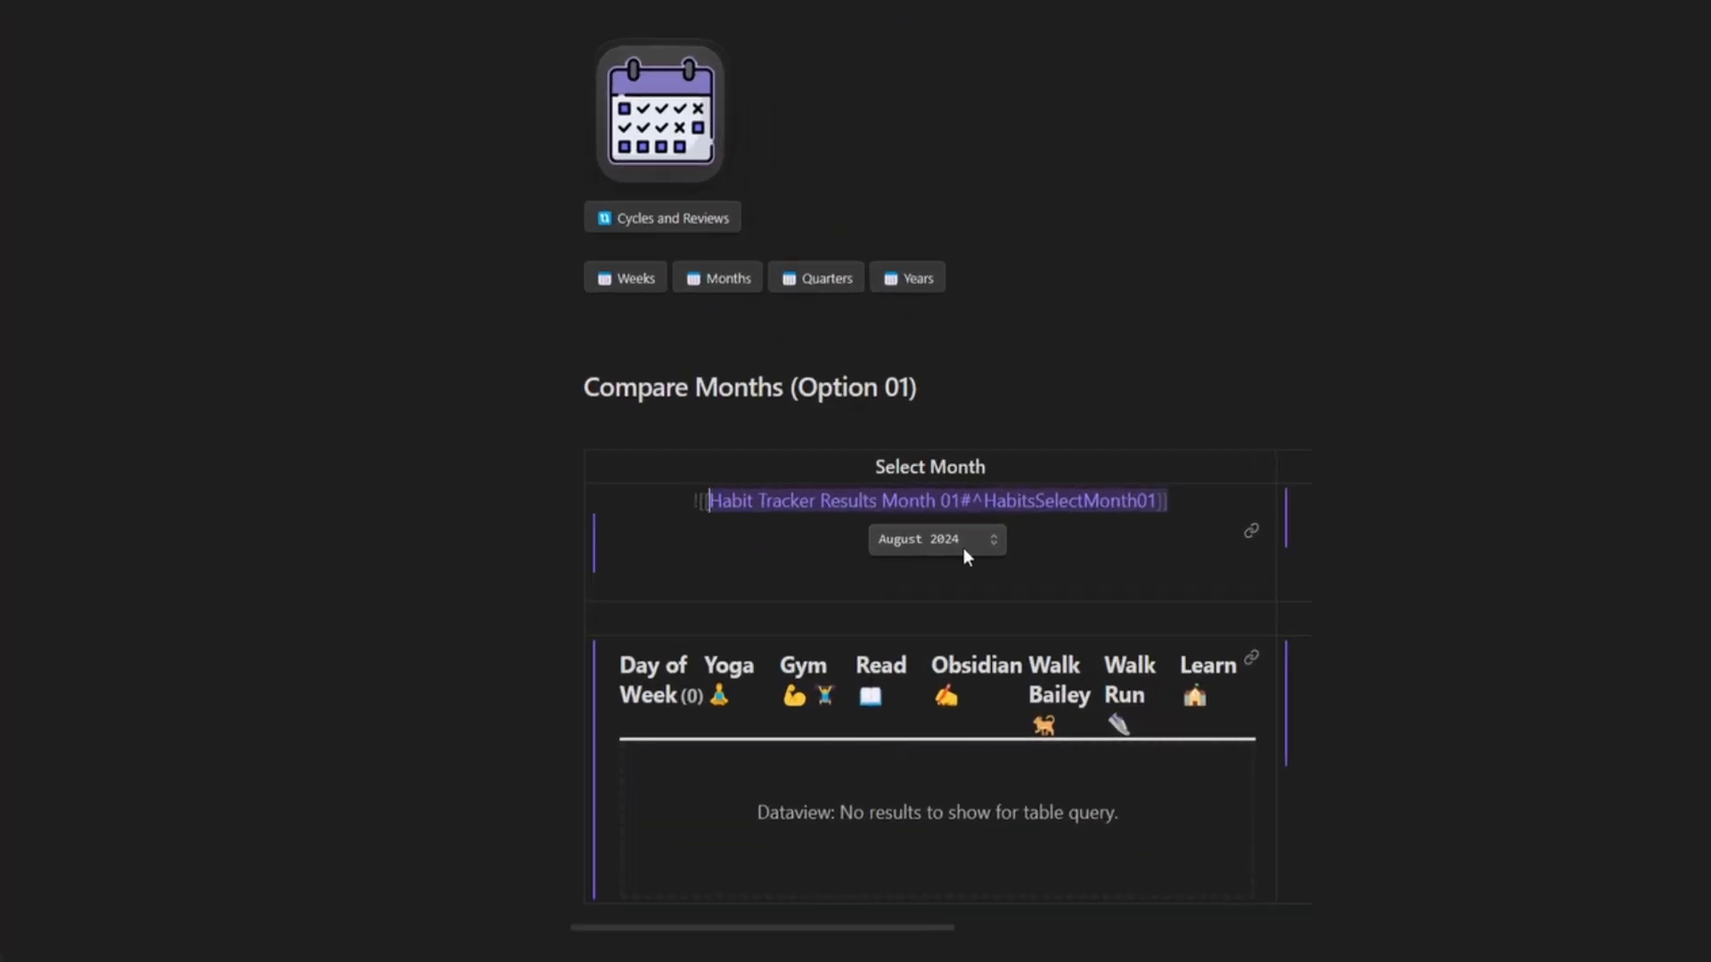
left_click(1310, 421)
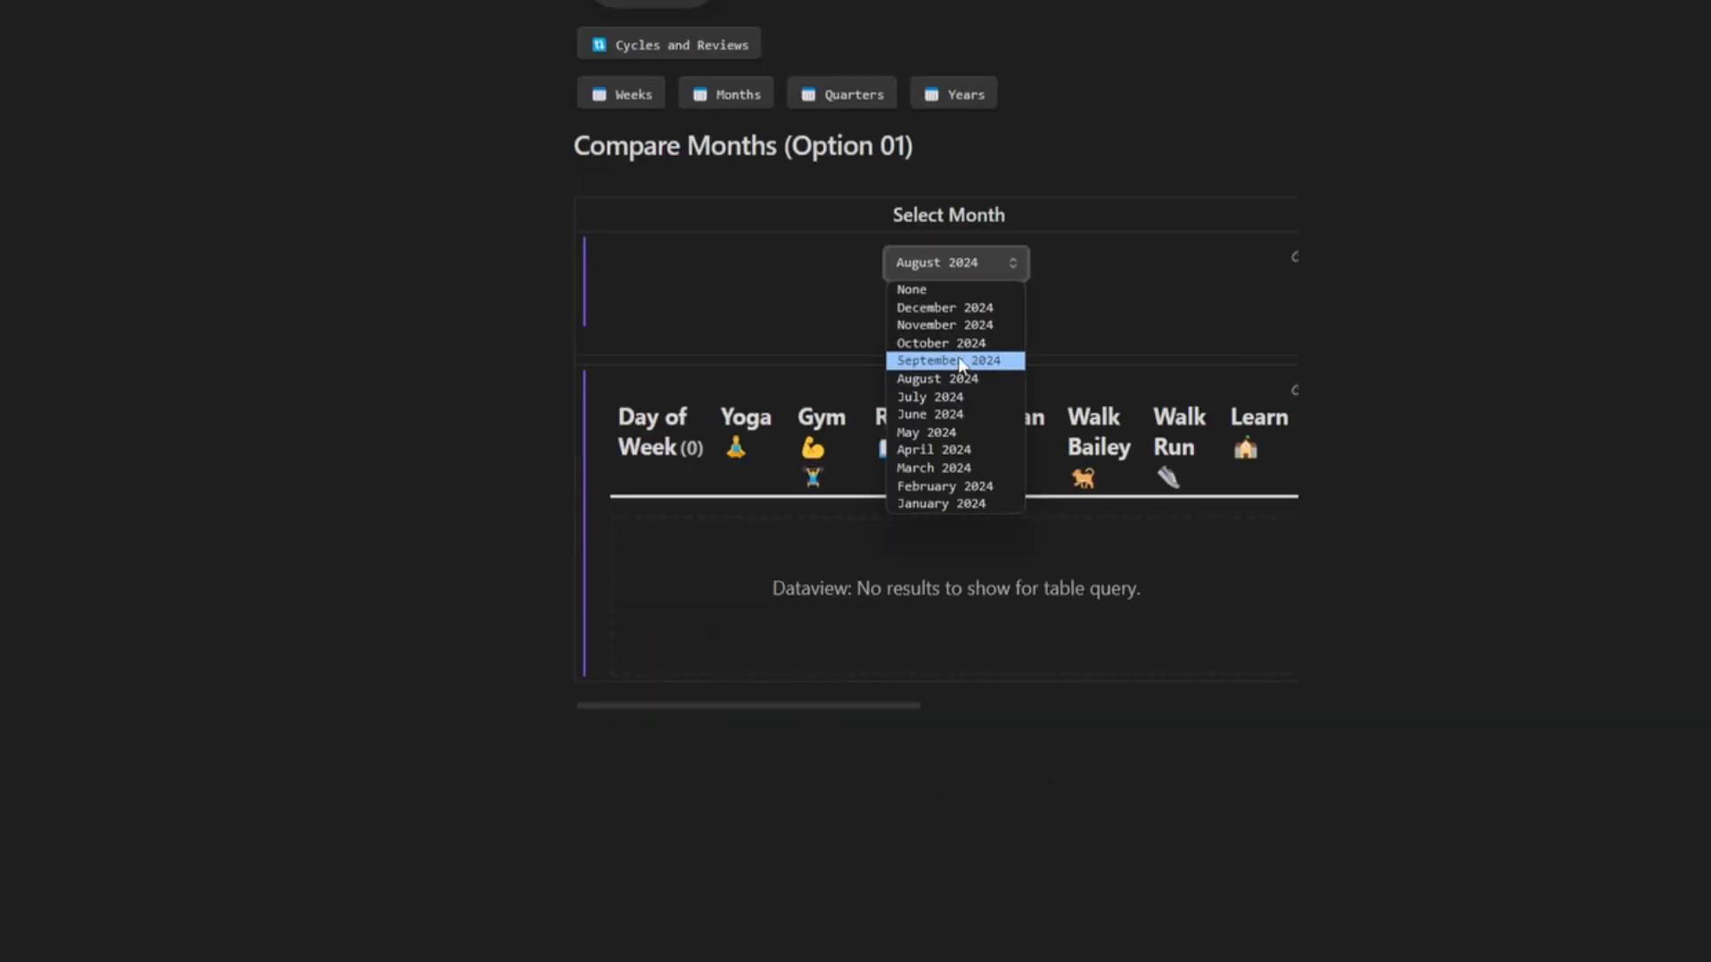
left_click(959, 361)
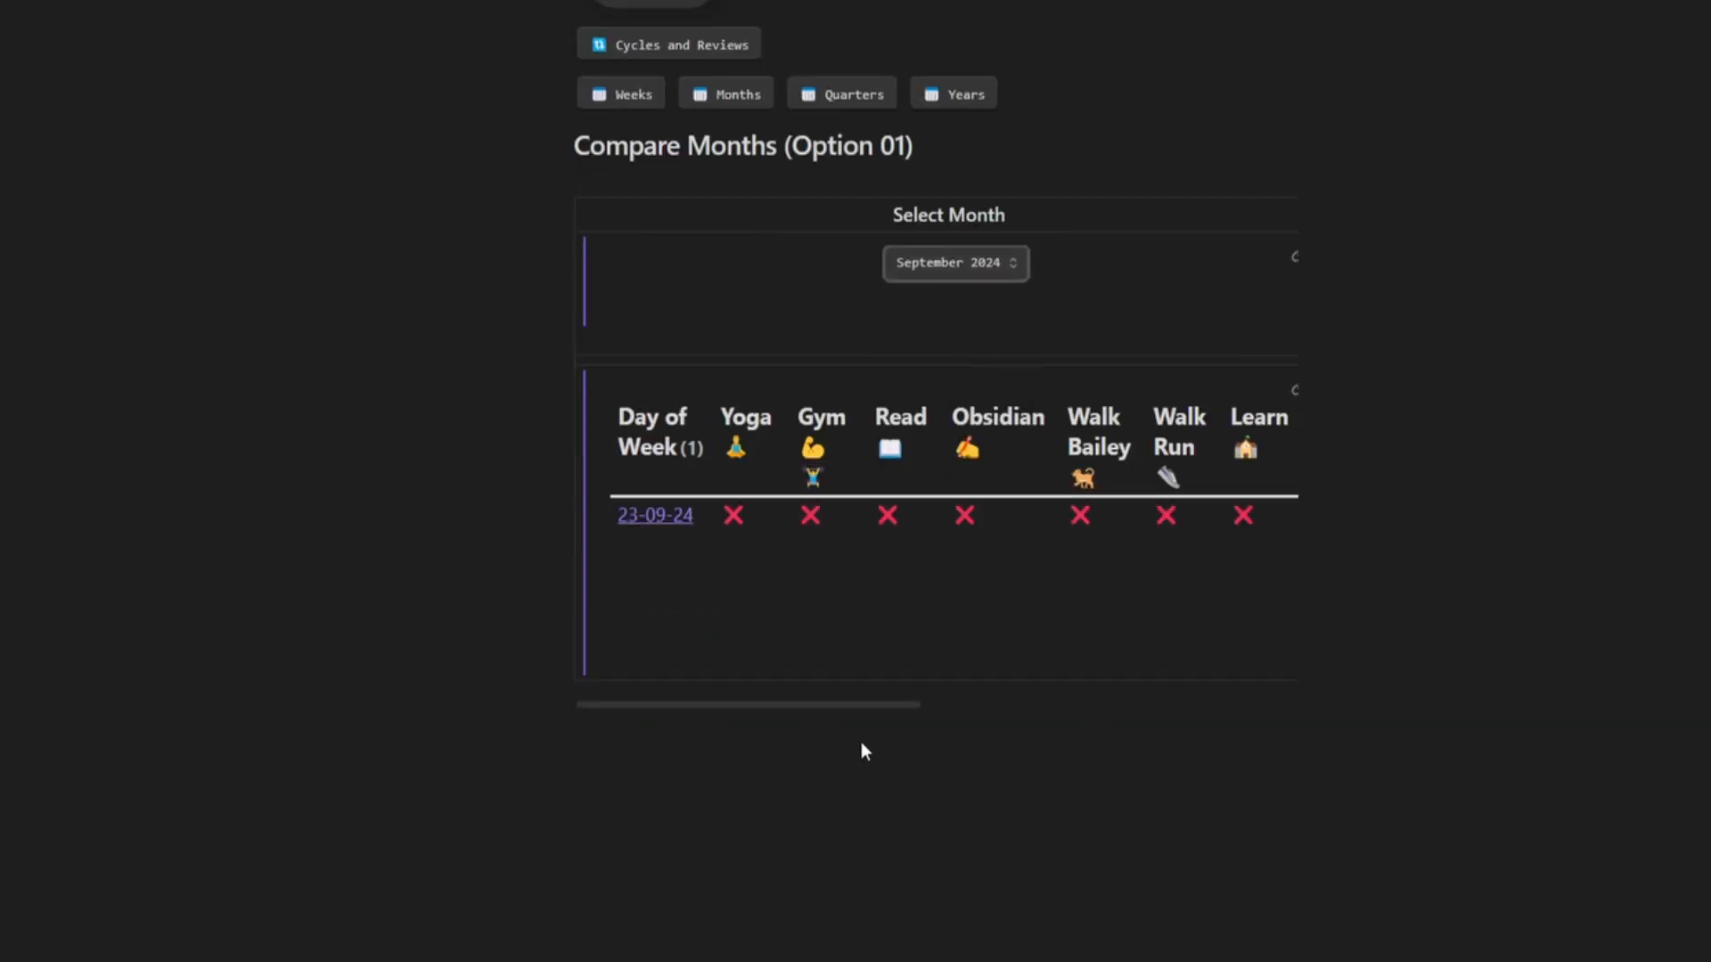
left_click_drag(842, 704, 1358, 696)
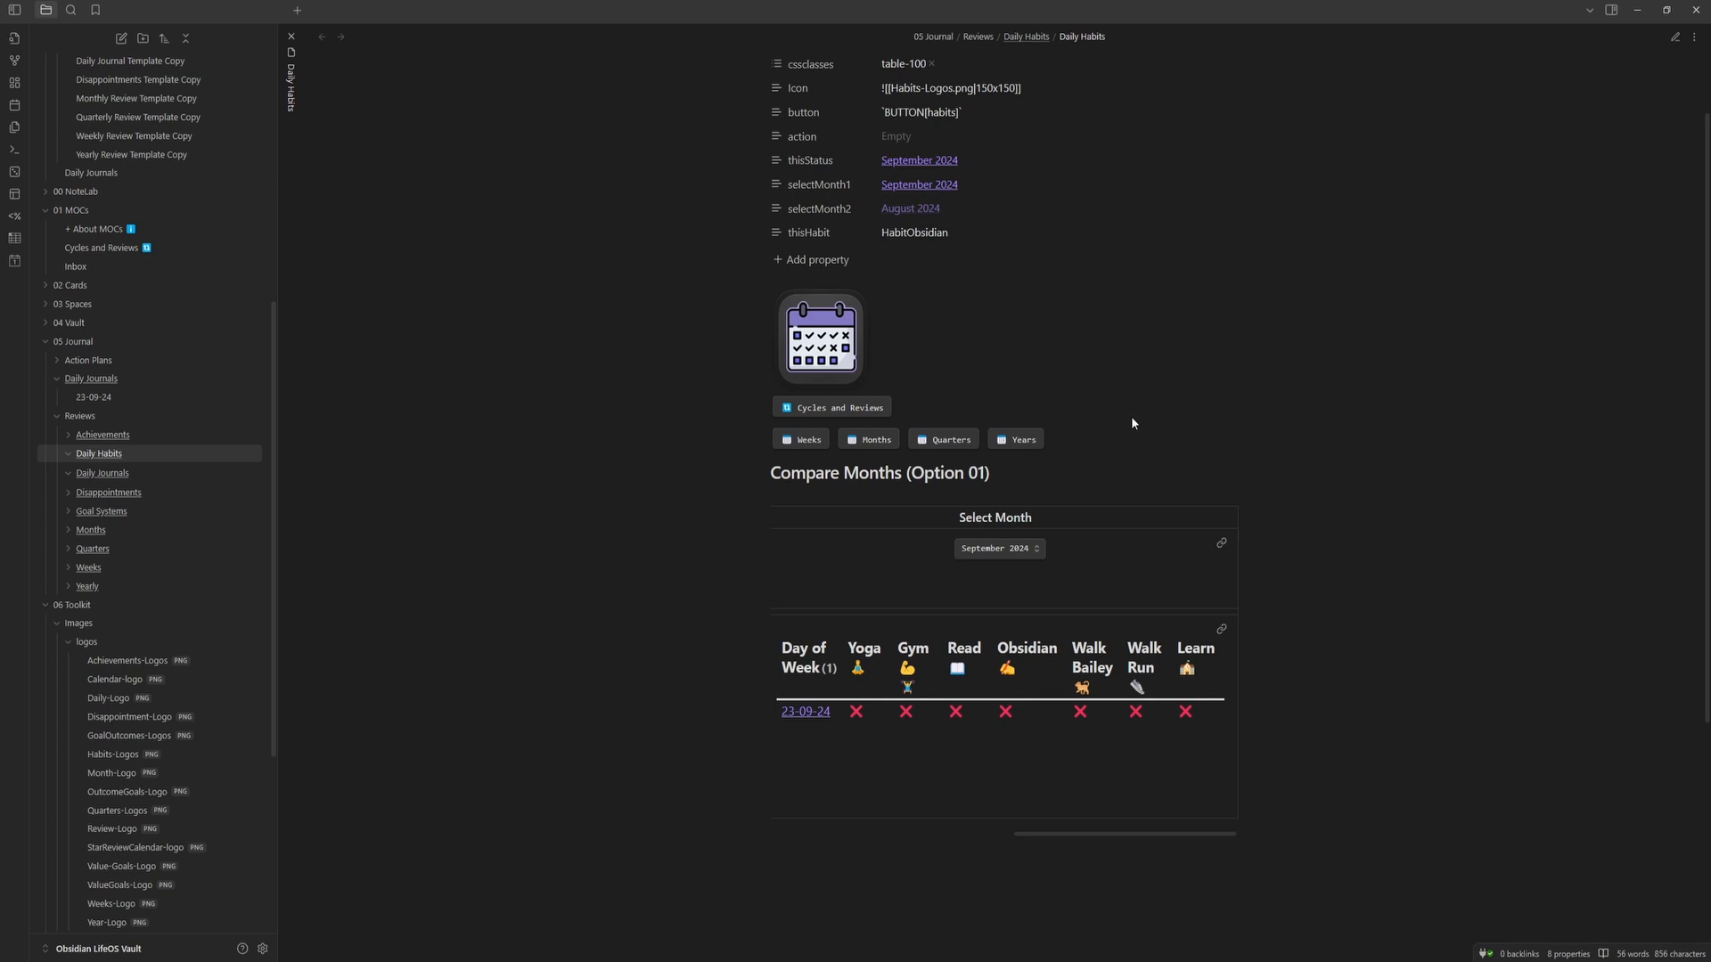
scroll(1131, 415, "up", 2)
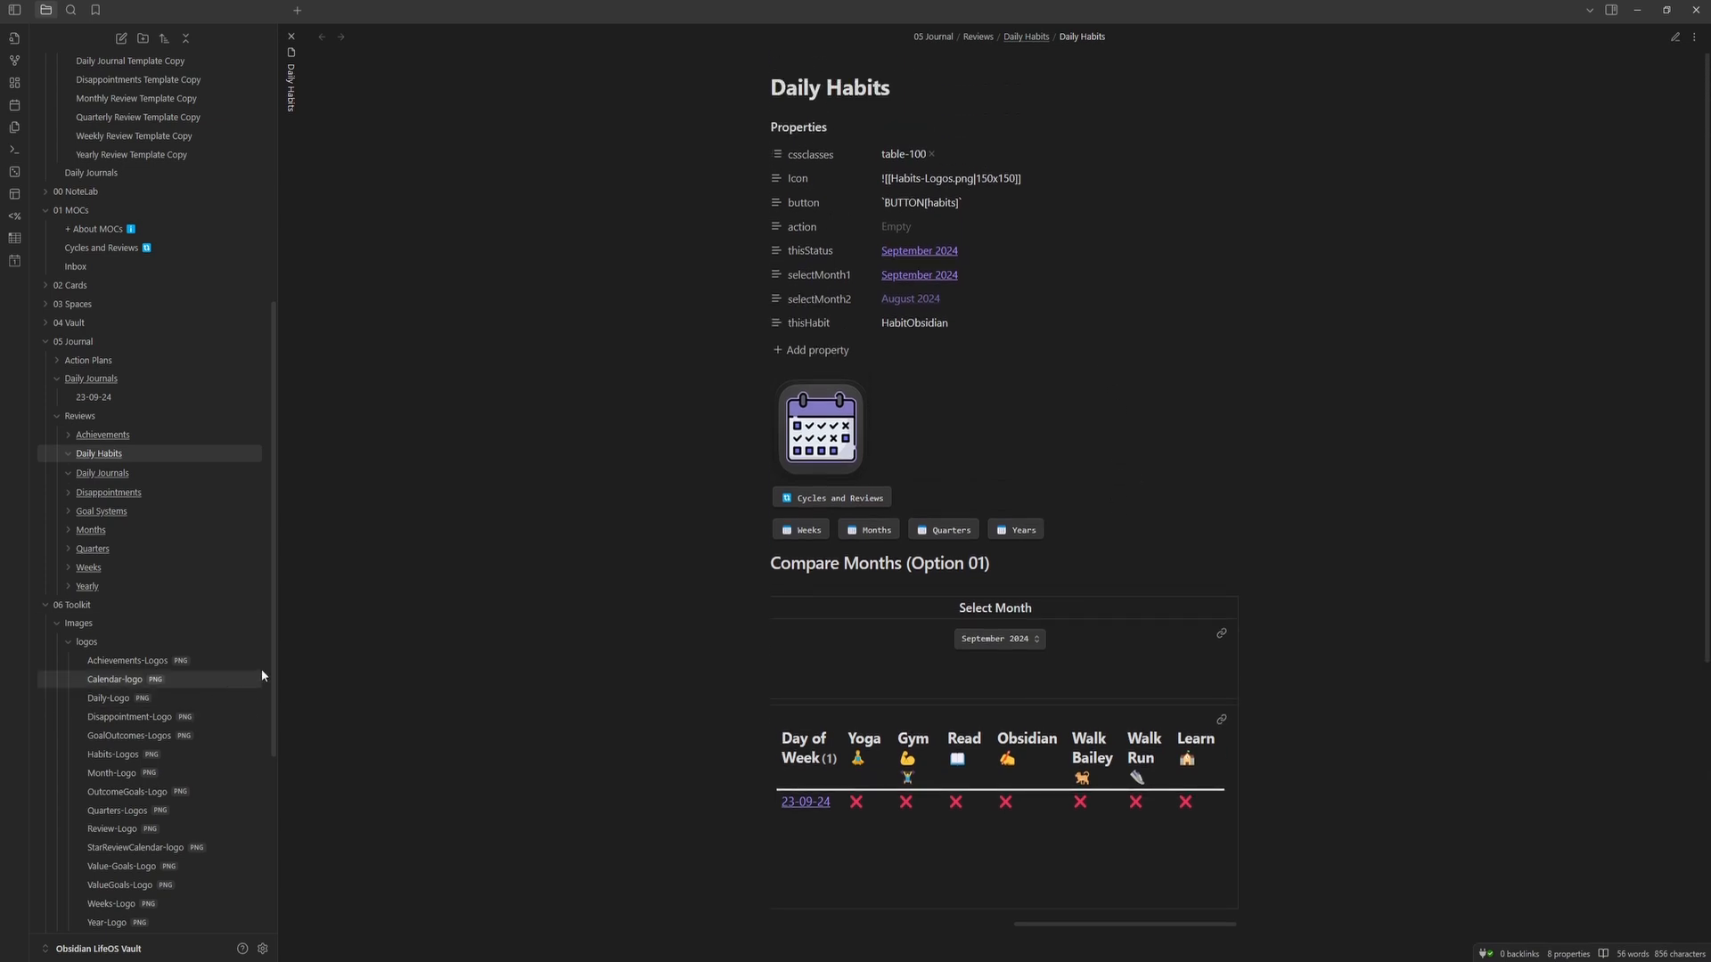
- Open Daily Habits copy beside Daily Habits and show both notes in source mode
scroll(145, 426, "up", 5)
left_click(120, 177, "ctrl")
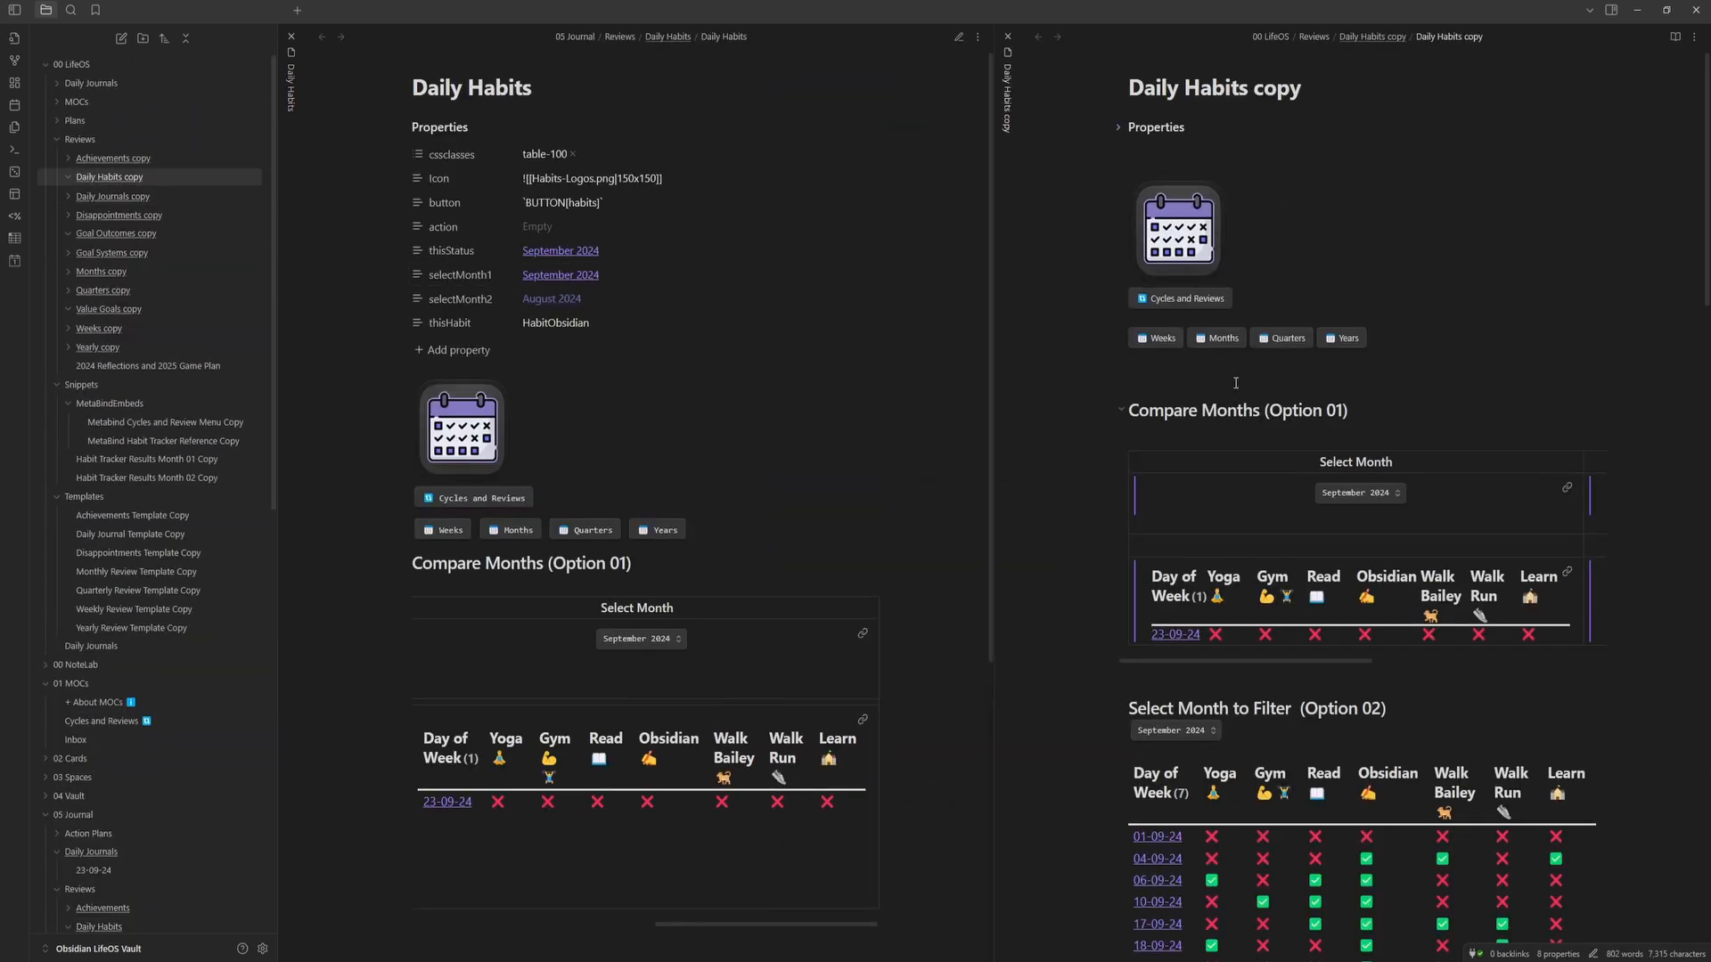
left_click(957, 37)
left_click(978, 37)
left_click(909, 94)
left_click(1694, 36)
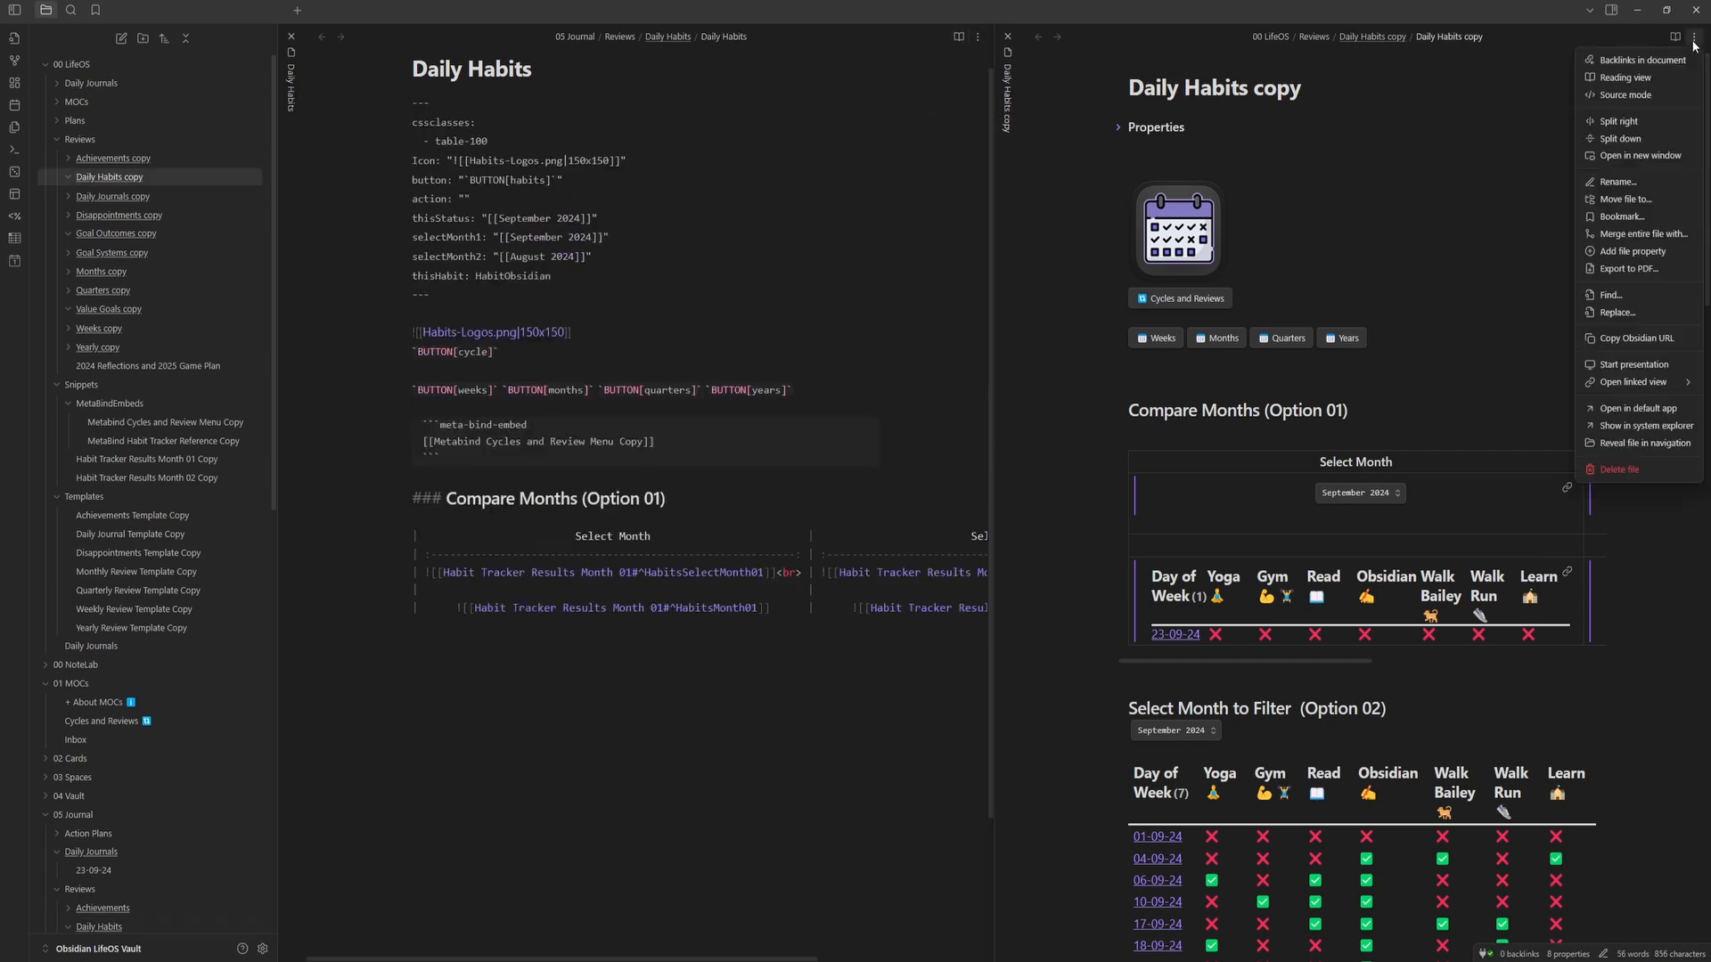
left_click(1626, 94)
- Examine how thisStatus is used in the Option 02 query, the inline month selector and the properties of Daily Habits copy
scroll(1188, 695, "down", 3)
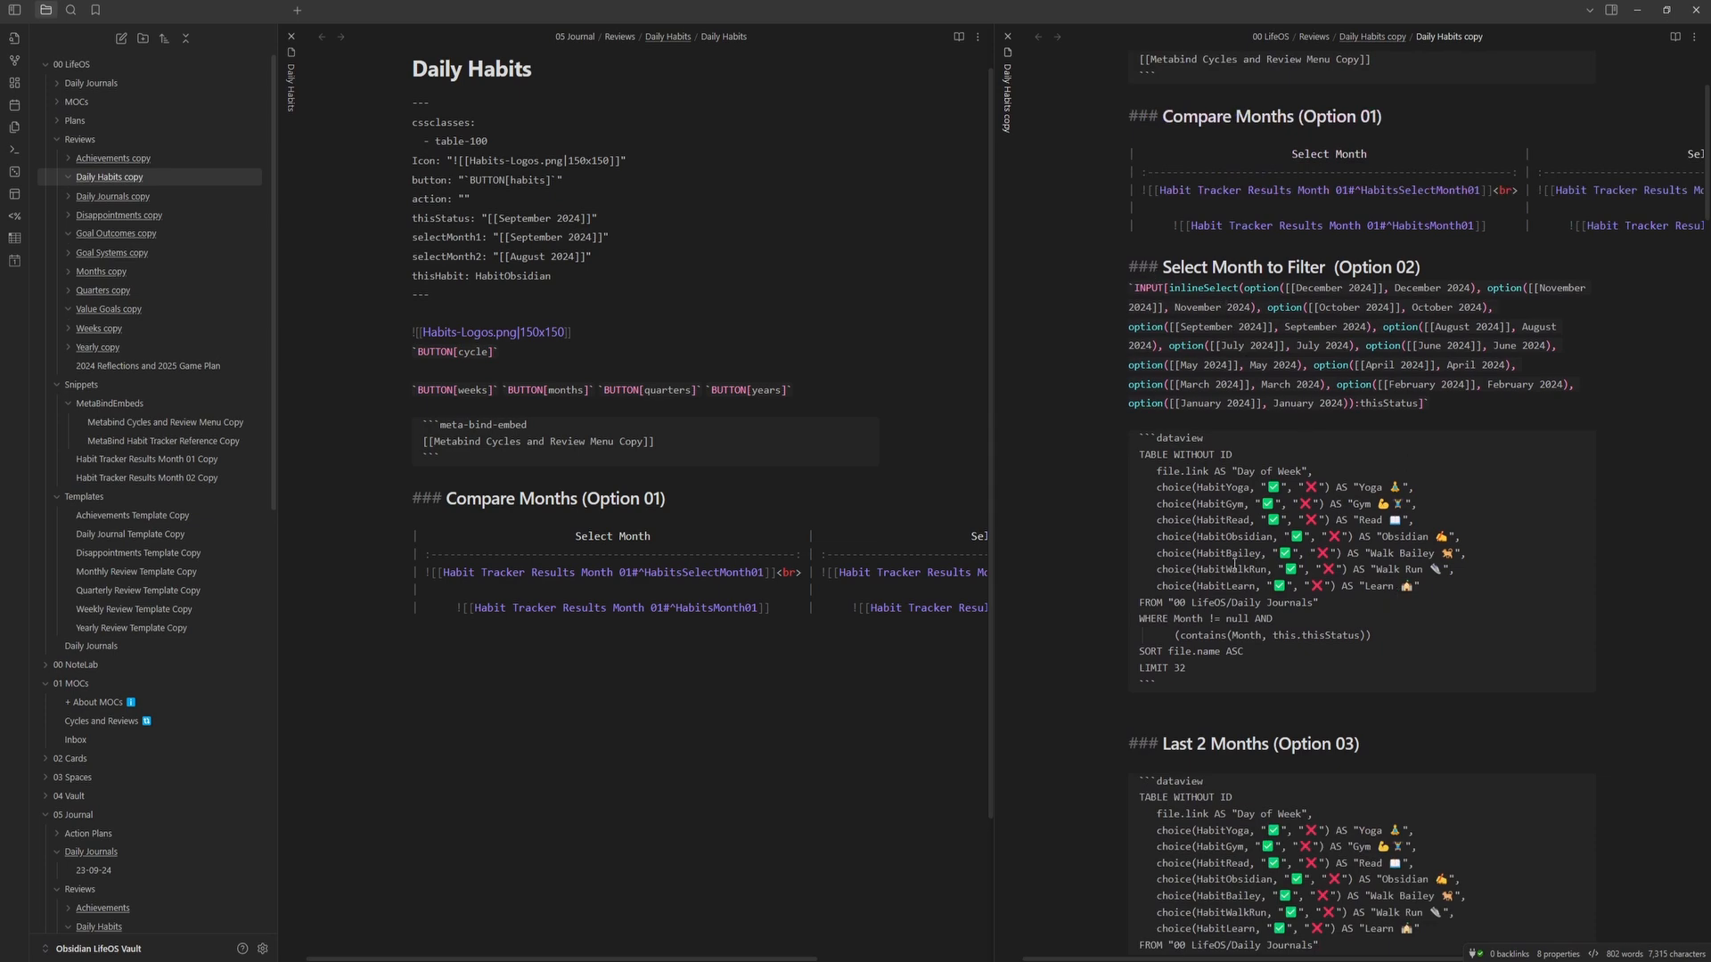
double_click(1332, 635)
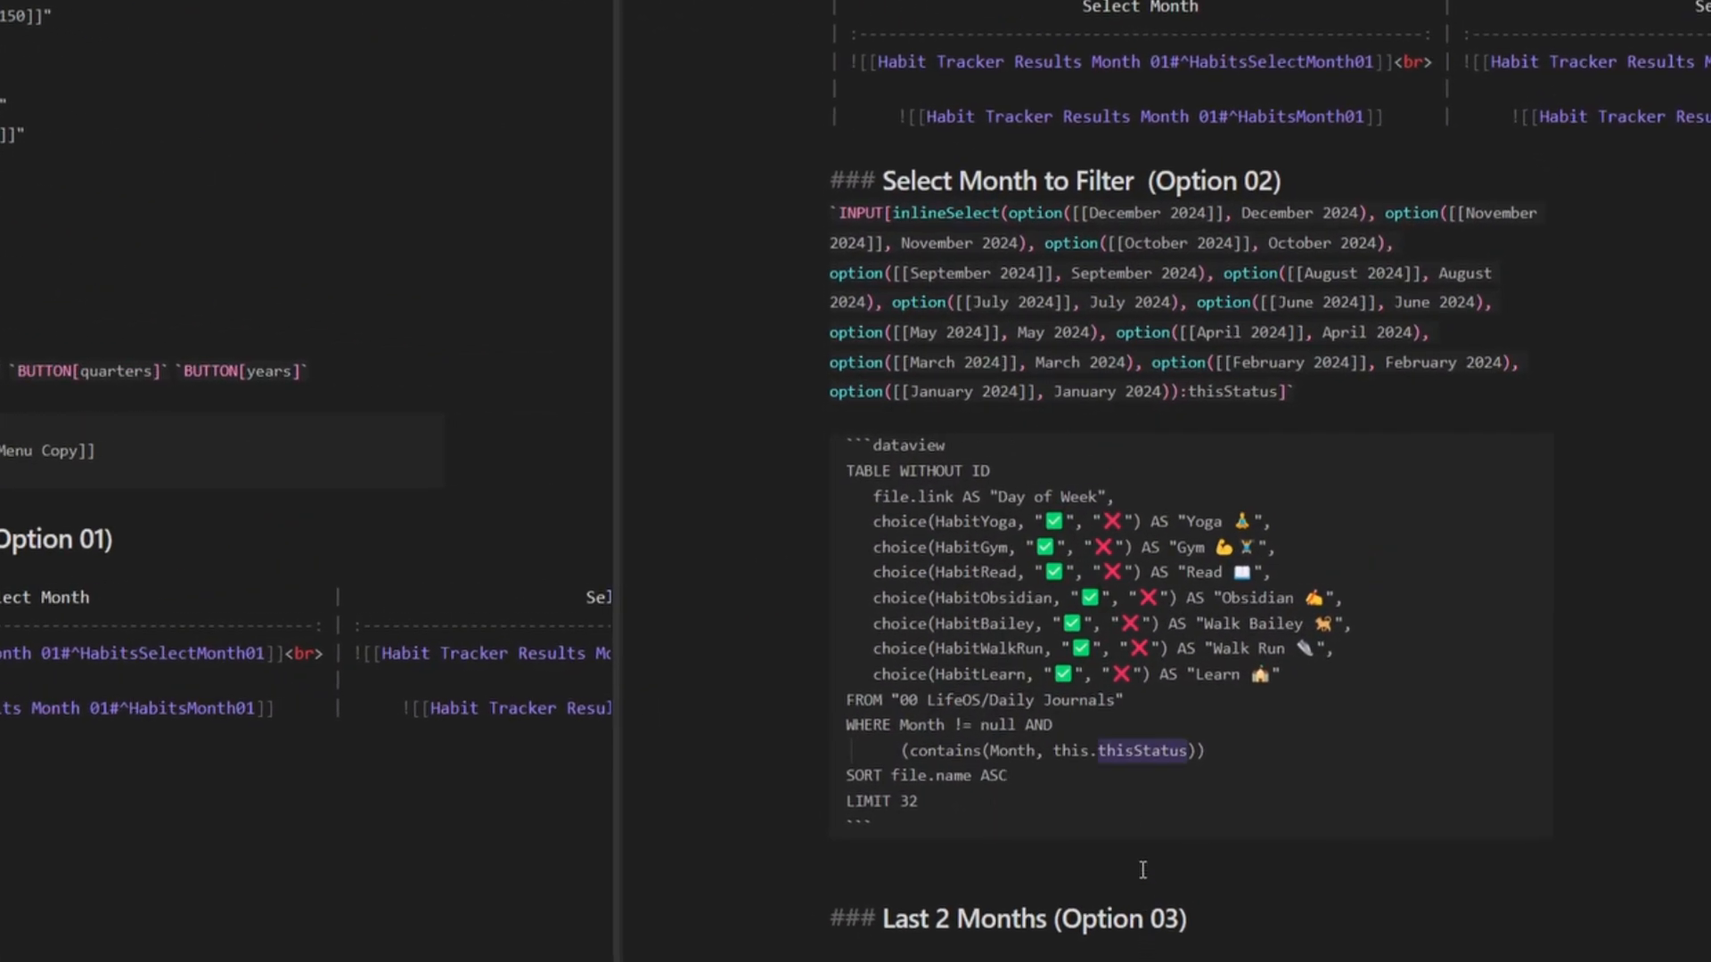
double_click(1235, 393)
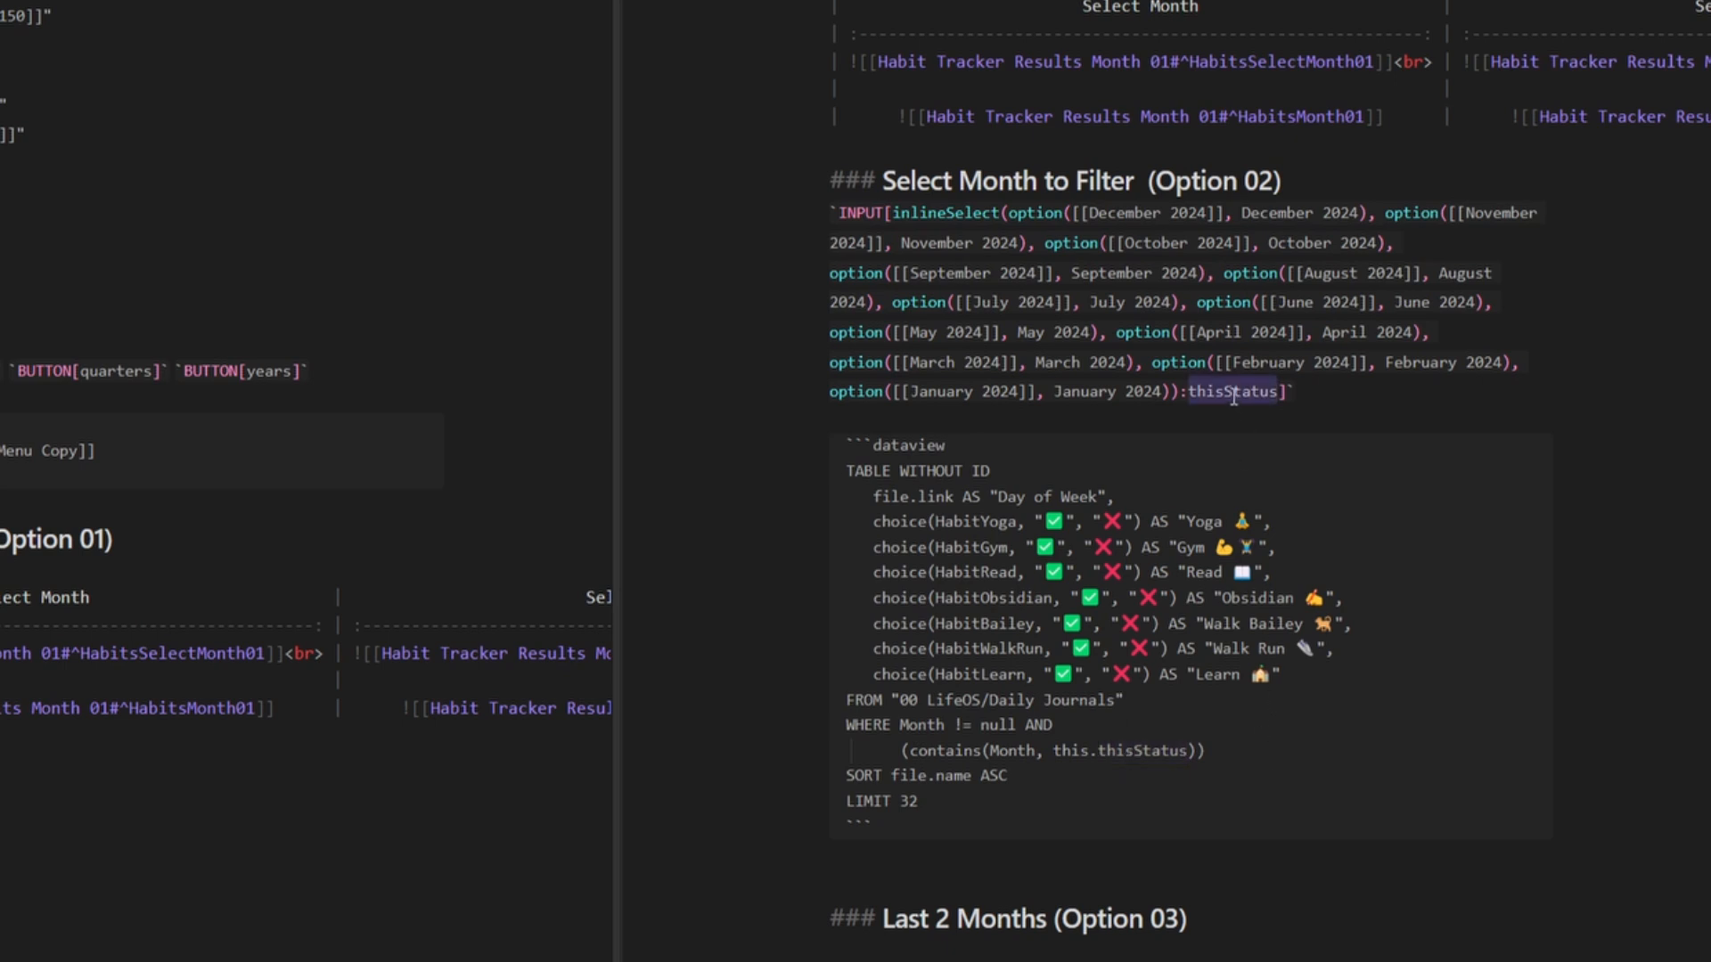
double_click(906, 211)
scroll(980, 214, "up", 4)
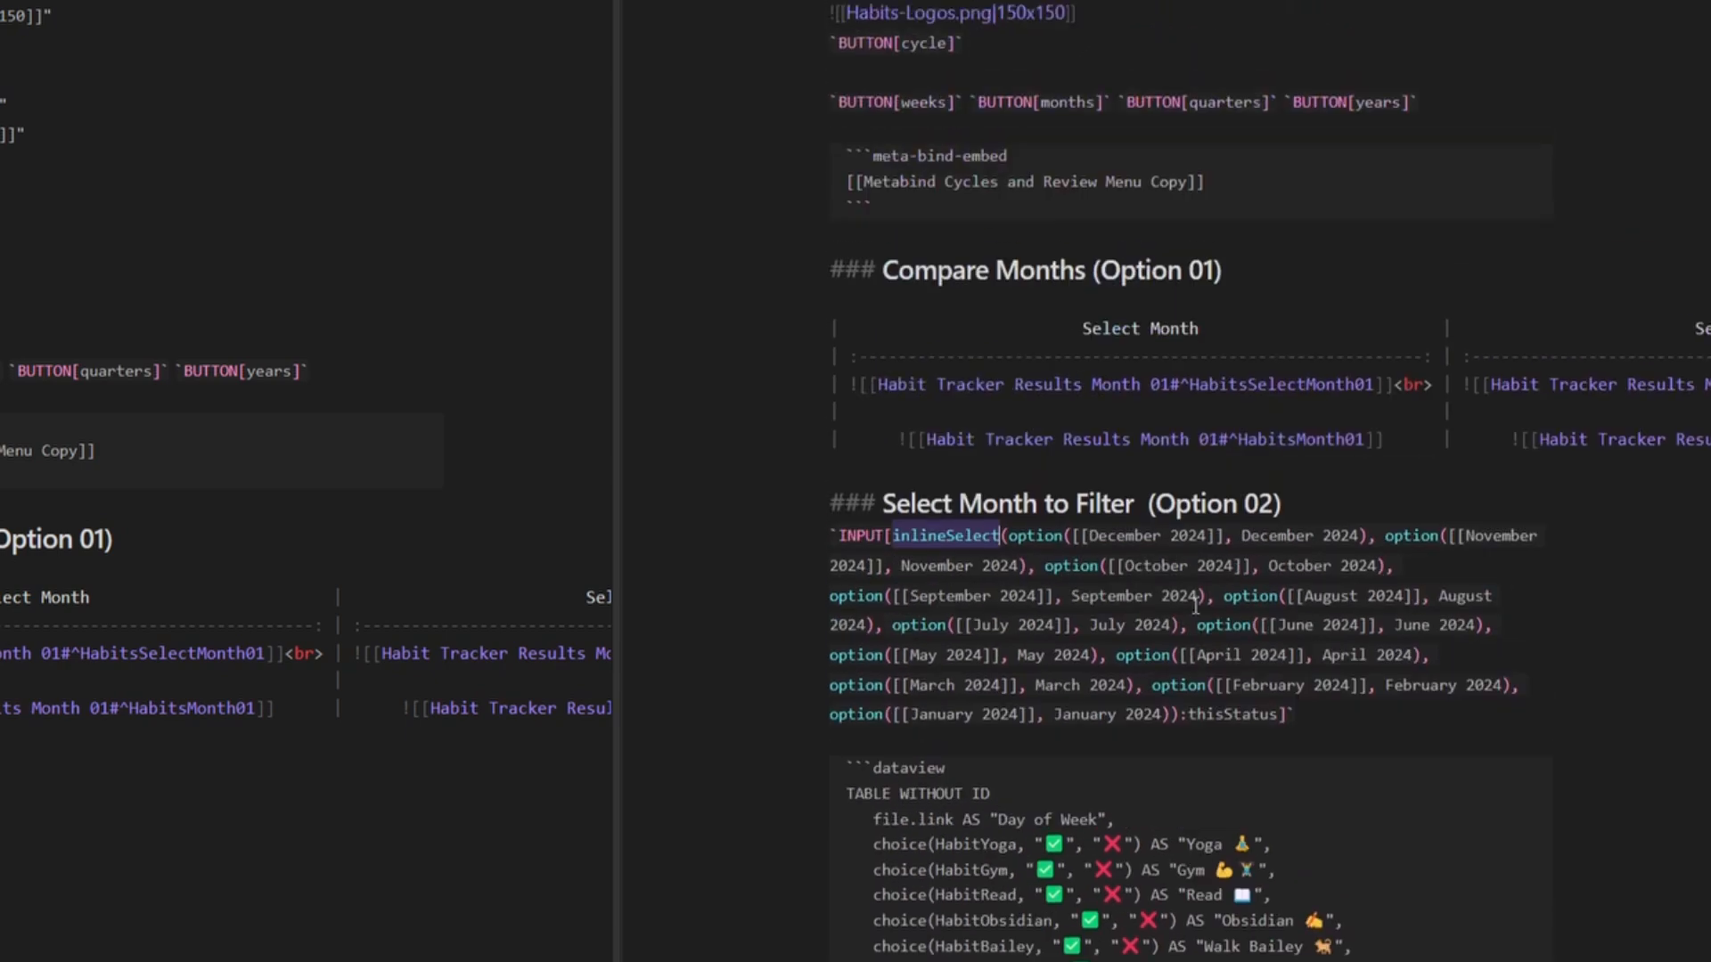
scroll(1024, 137, "up", 3)
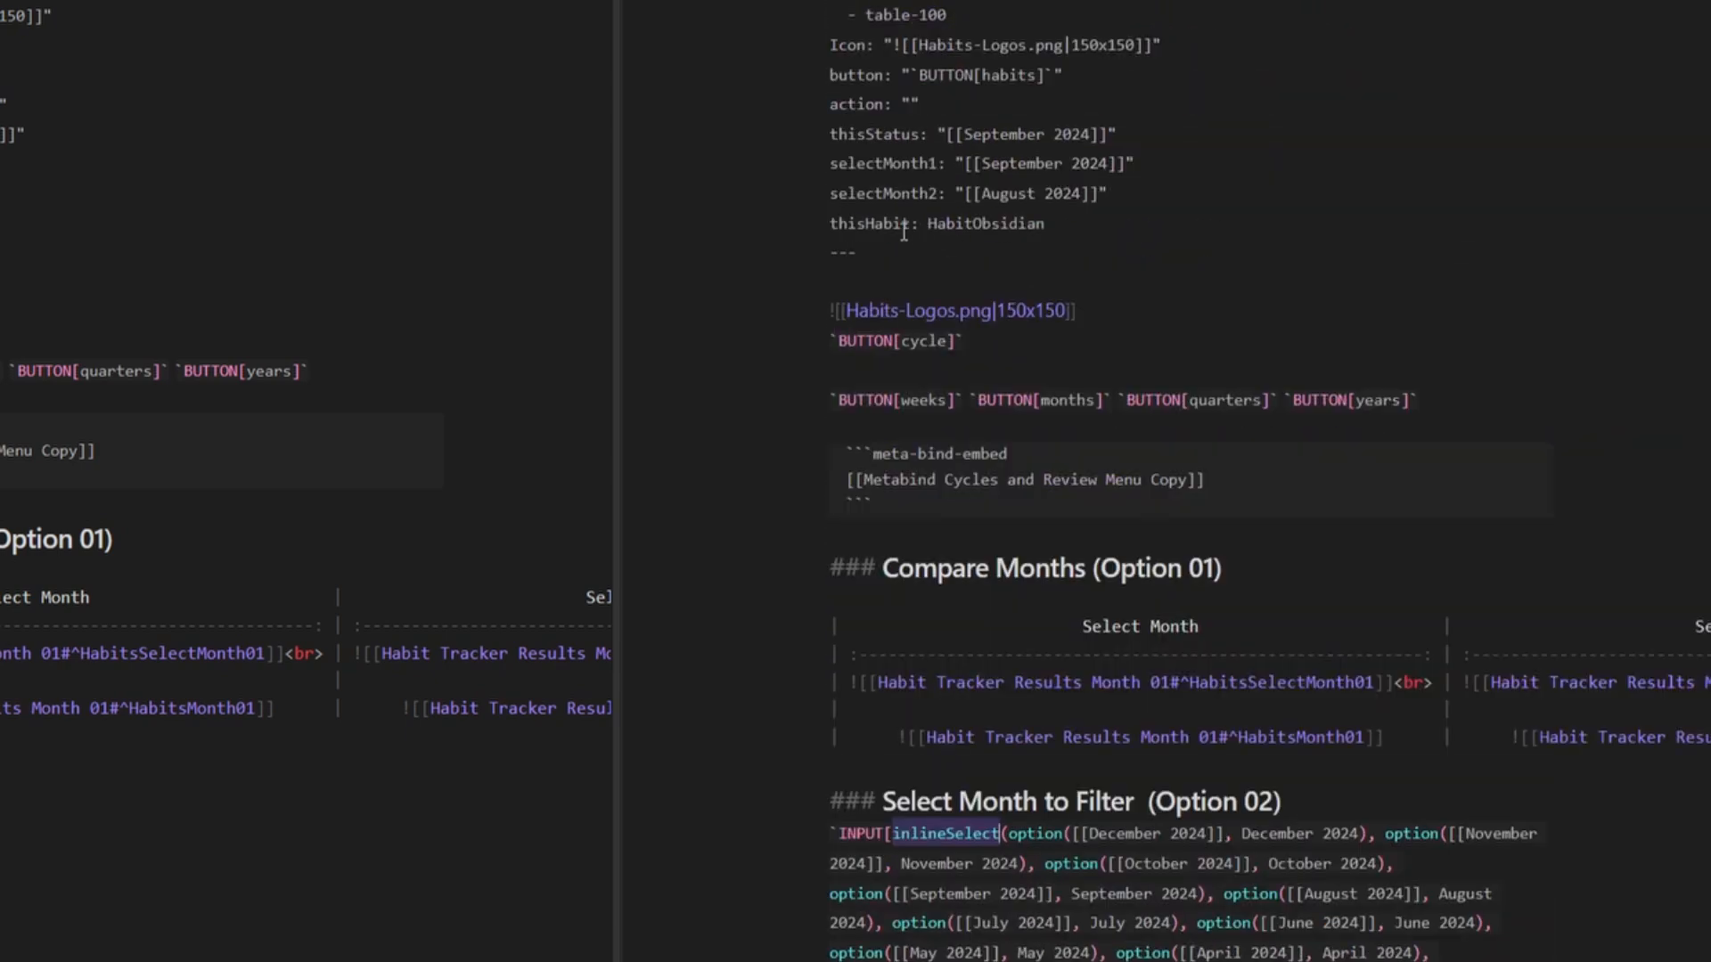
triple_click(985, 134)
left_click_drag(1118, 134, 938, 133)
- Copy the Select Month to Filter (Option 02) section into Daily Habits below Option 01 and check its rendered month selector and table
scroll(1128, 428, "down", 7)
left_click_drag(872, 800, 813, 167)
left_click(212, 828)
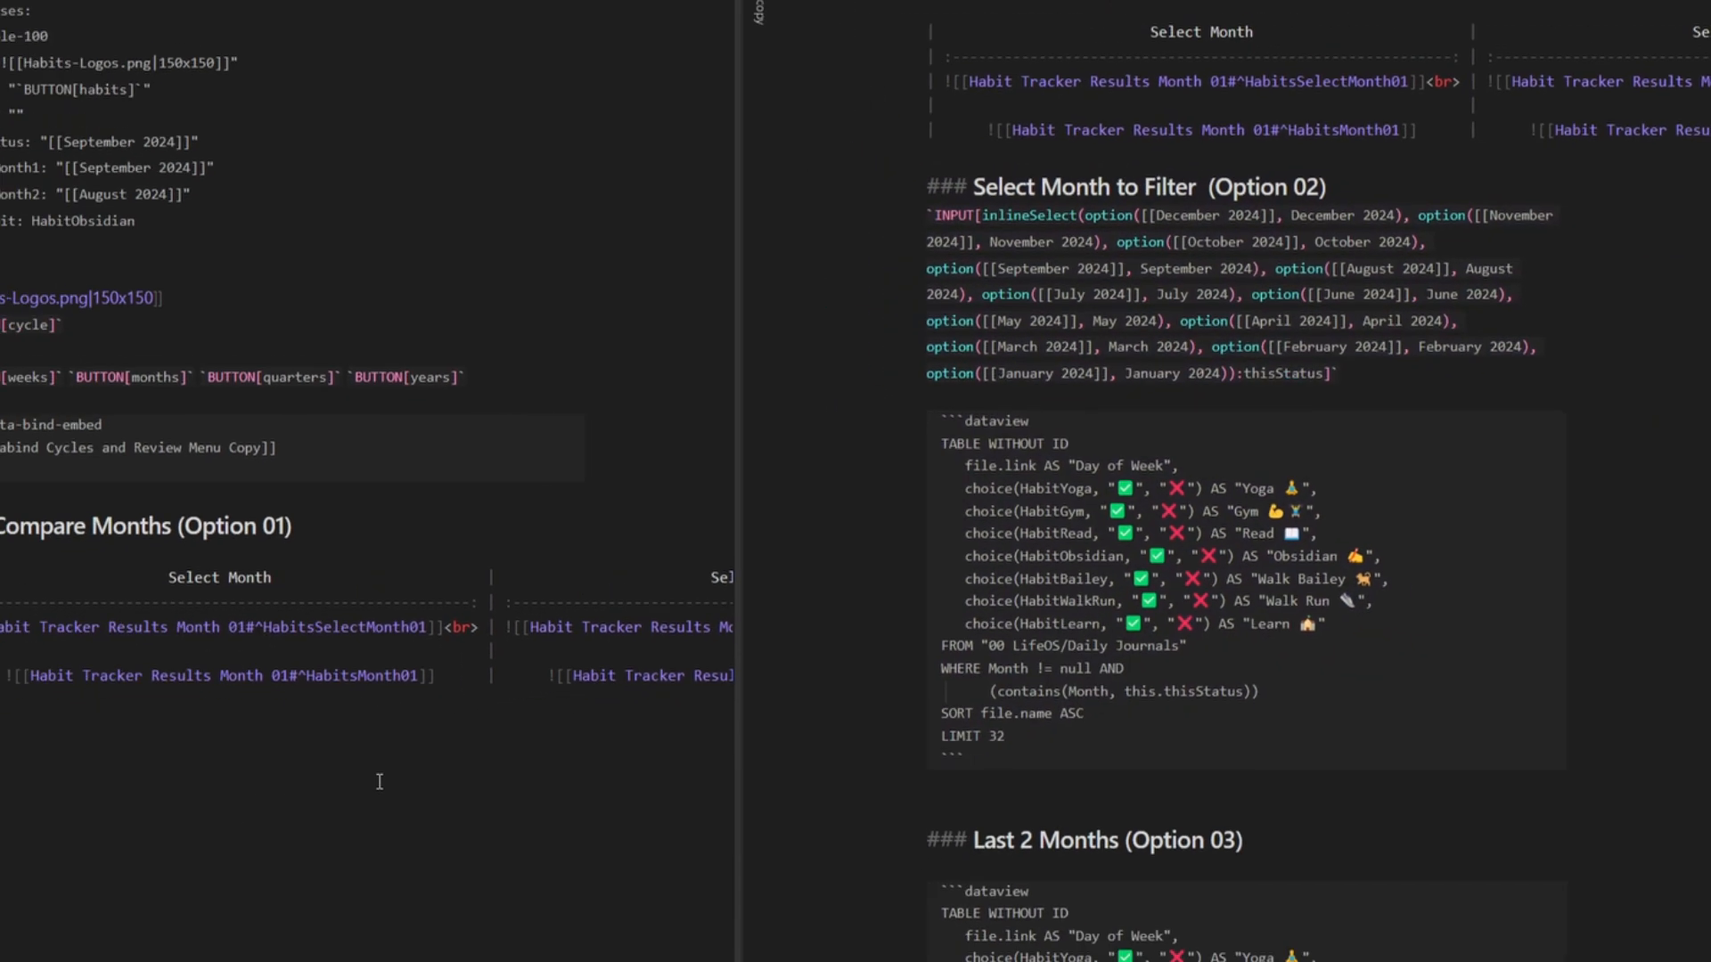
left_click(959, 36)
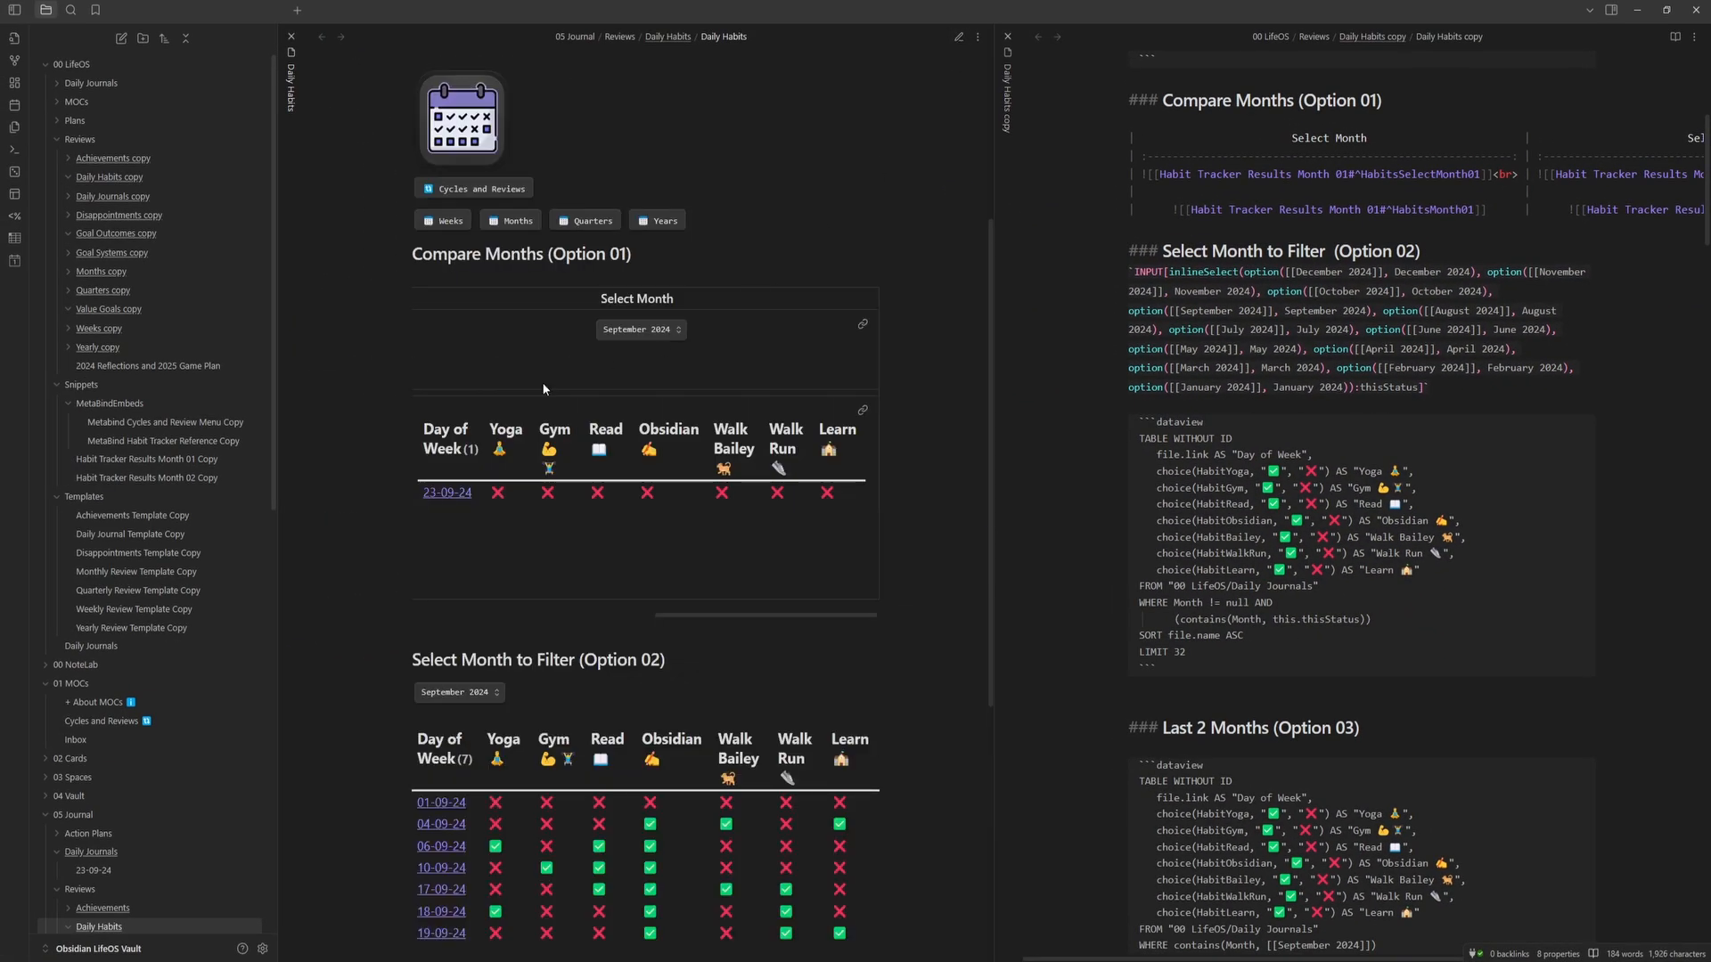
scroll(542, 388, "down", 3)
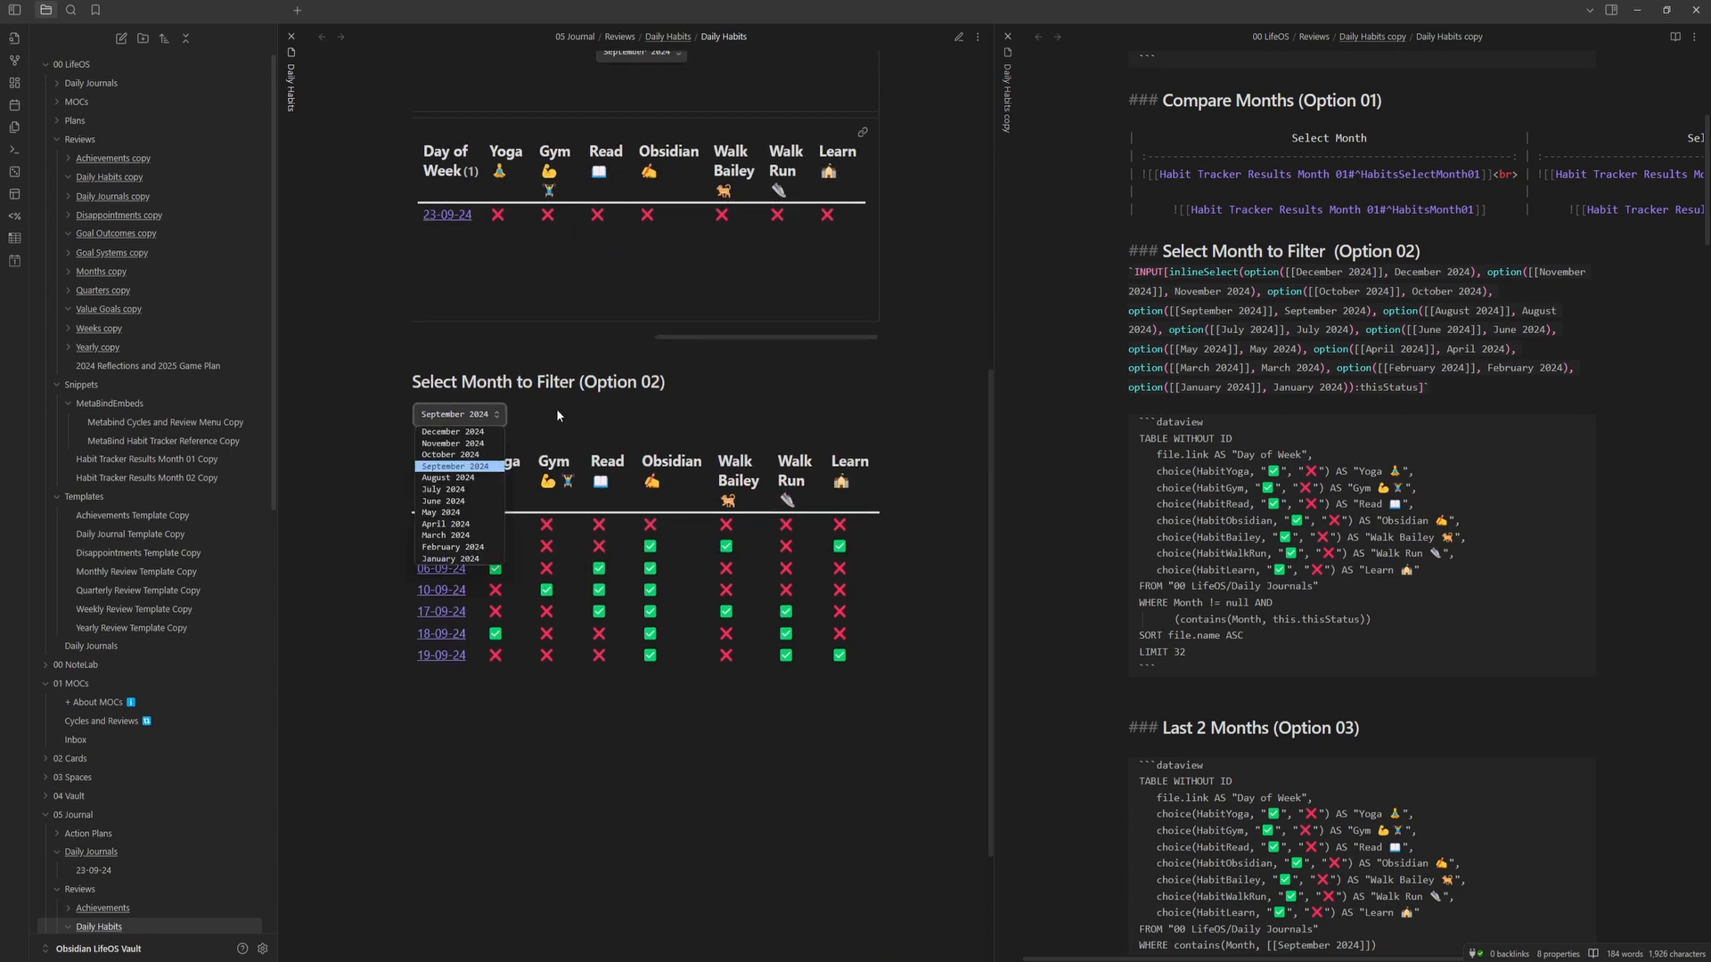
left_click_drag(419, 460, 858, 659)
- Set the source folder of the Option 02 query in Daily Habits to "05 Journal/Daily Journals" and render the note
left_click_drag(545, 693, 490, 697)
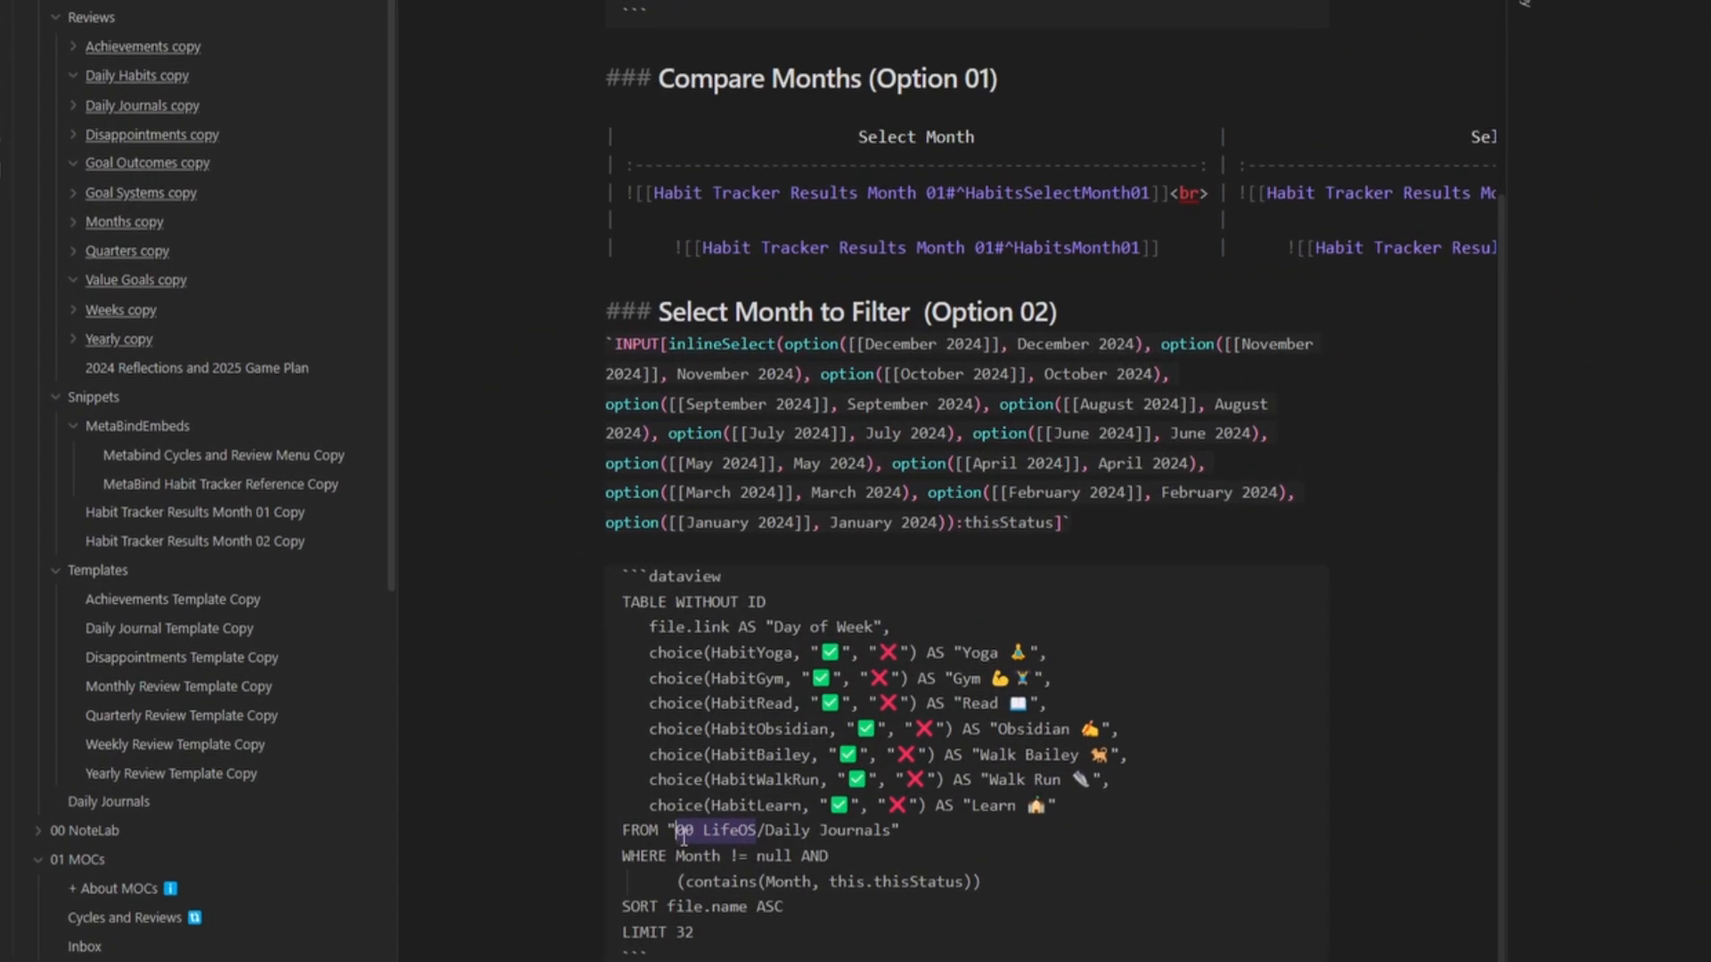
scroll(752, 652, "up", 3)
scroll(776, 923, "down", 2)
scroll(776, 926, "down", 1)
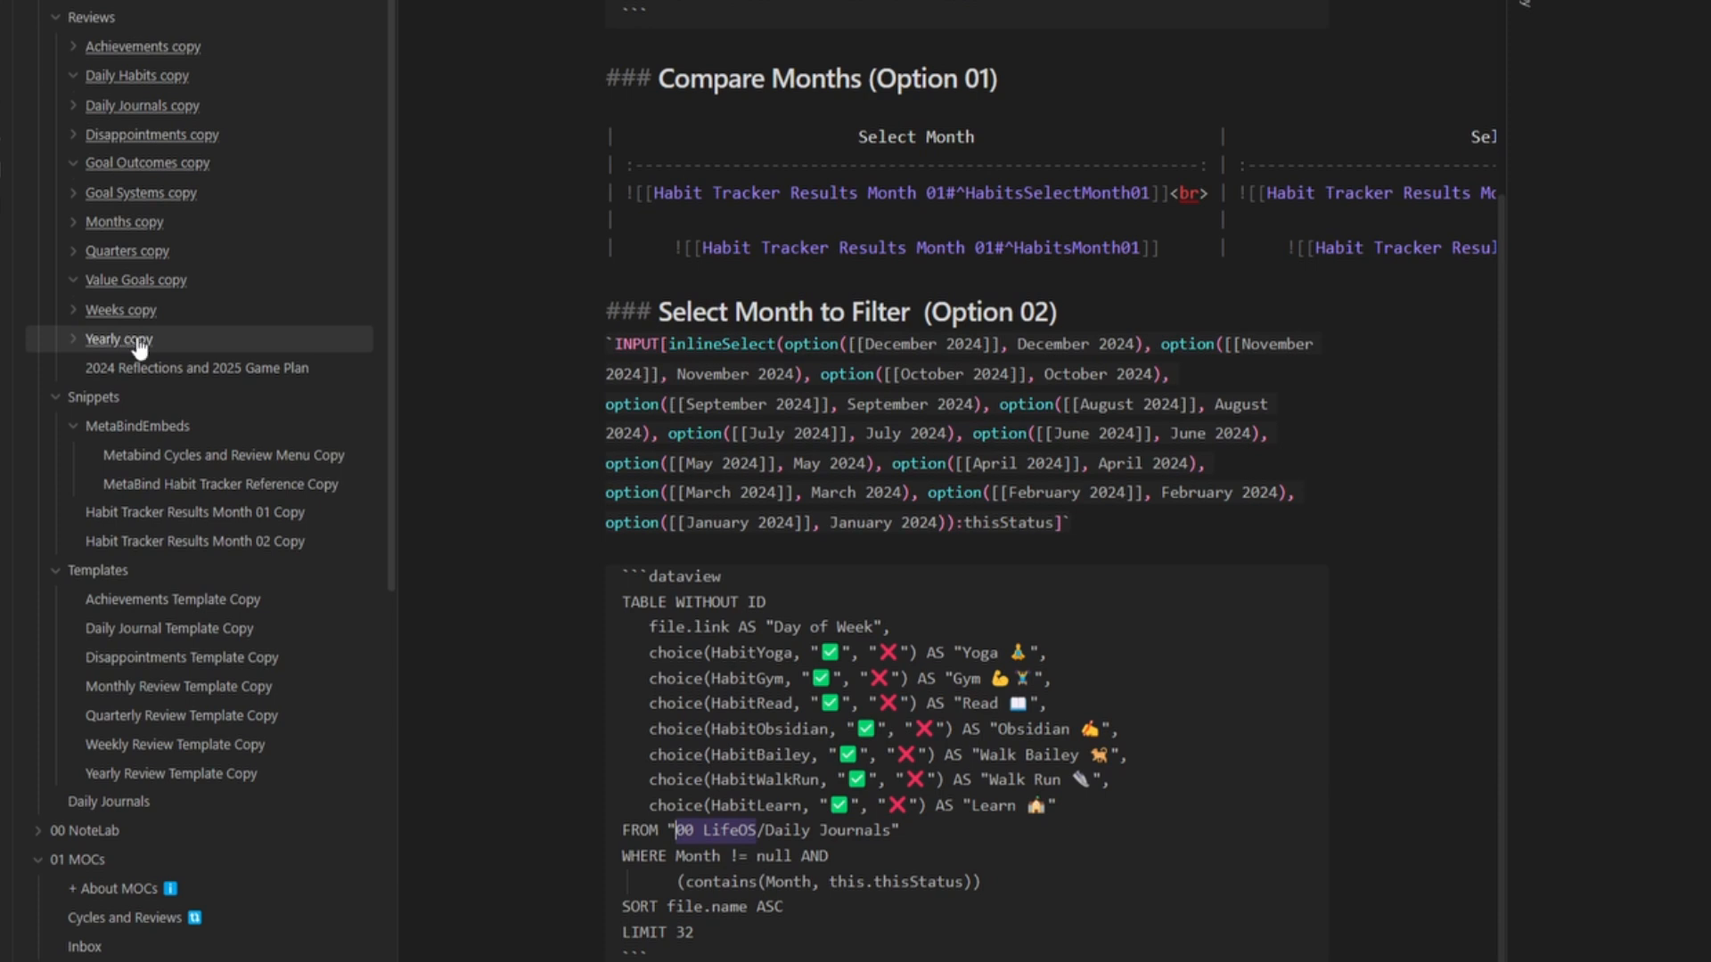
left_click_drag(756, 833, 689, 837)
type("5 Journal")
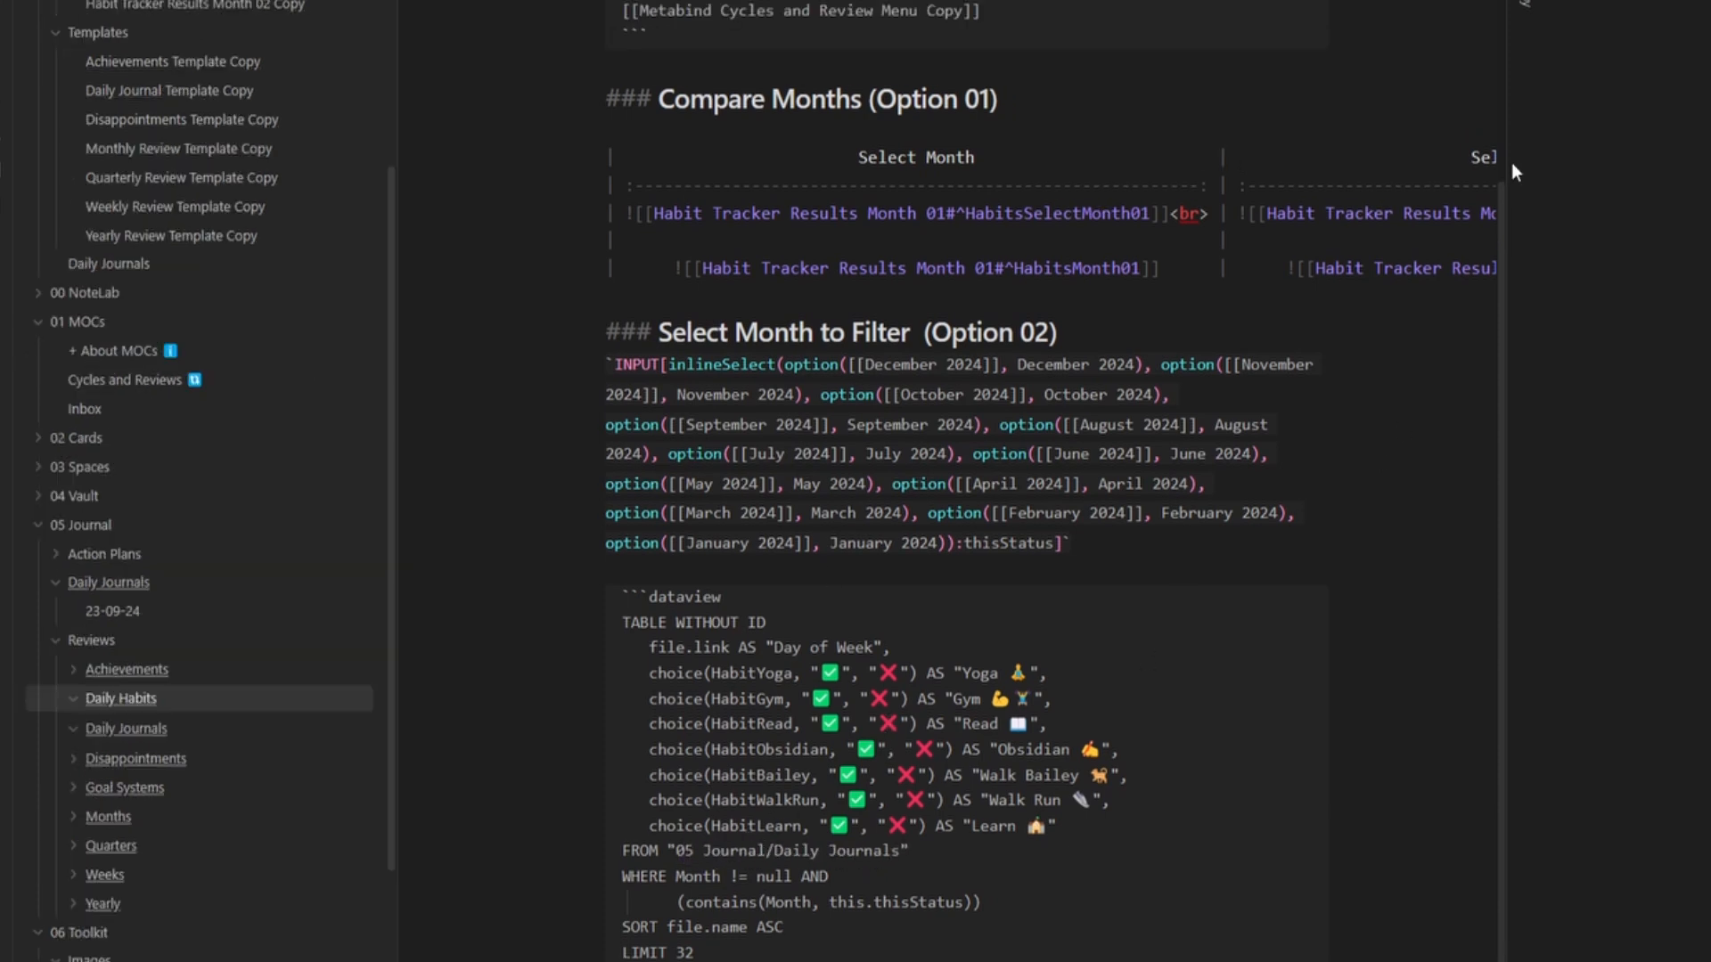
key("ctrl+e")
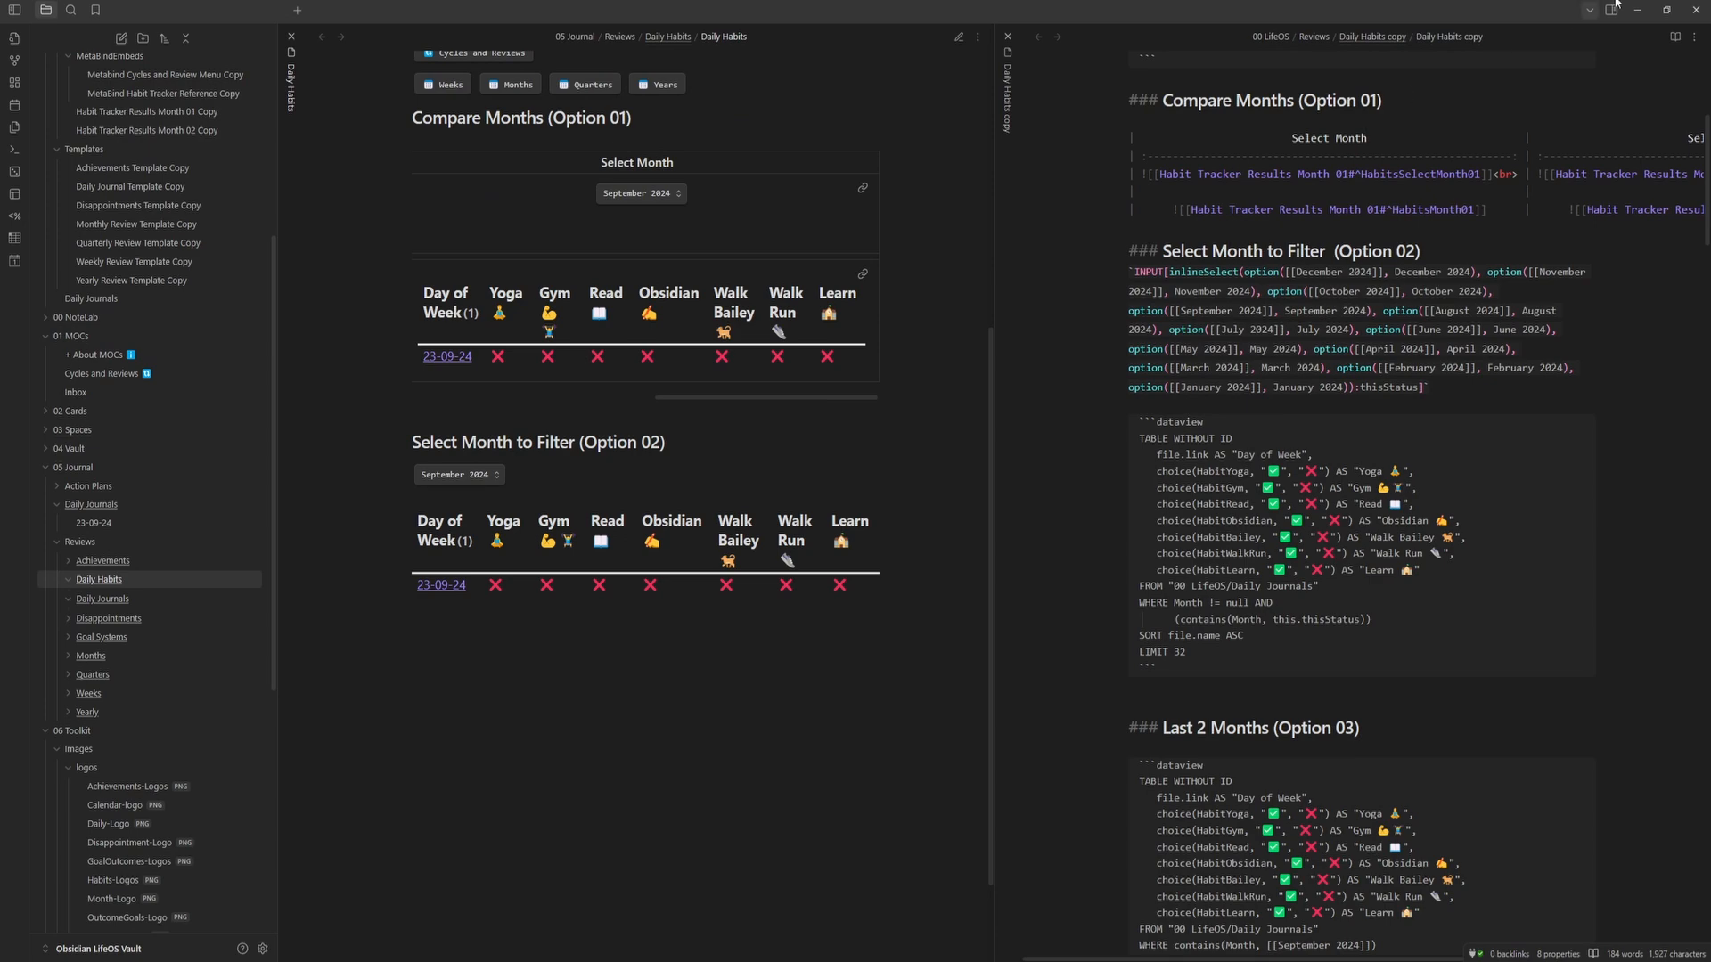
- Copy the Last 2 Months (Option 03) section from Daily Habits copy into Daily Habits below the Option 02 query
key("ctrl+e")
scroll(1050, 570, "down", 5)
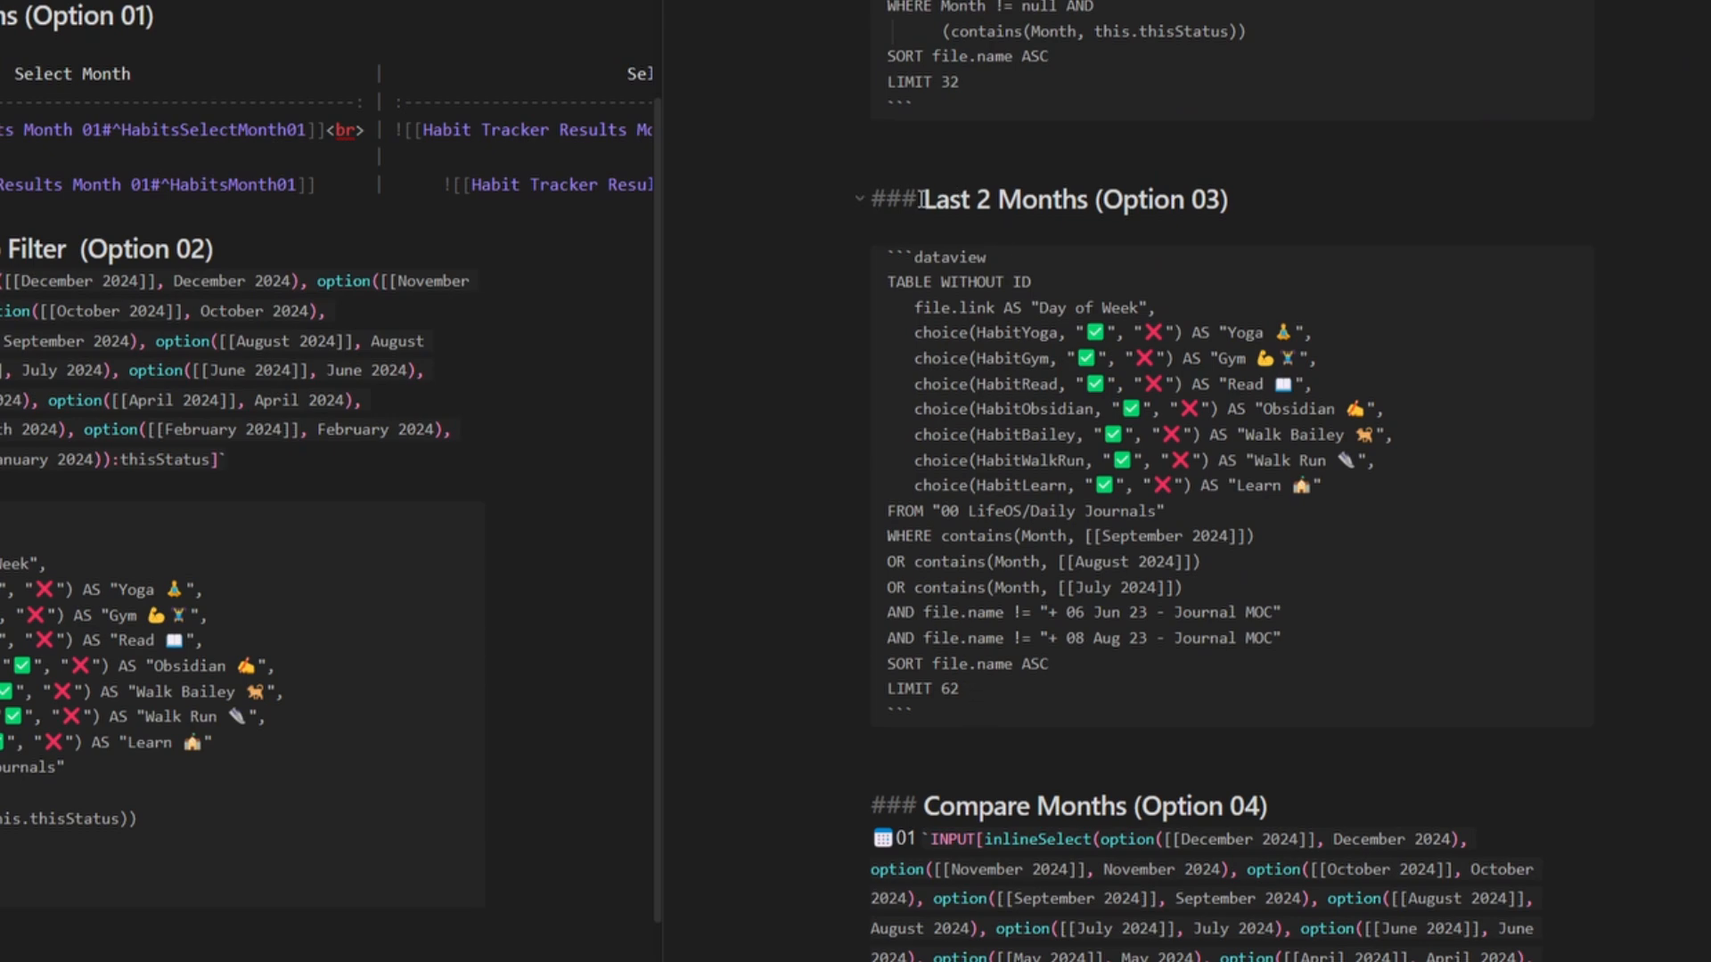
left_click_drag(920, 197, 1231, 200)
left_click(1014, 563)
left_click_drag(913, 710, 869, 199)
key("ctrl+c")
left_click(535, 761)
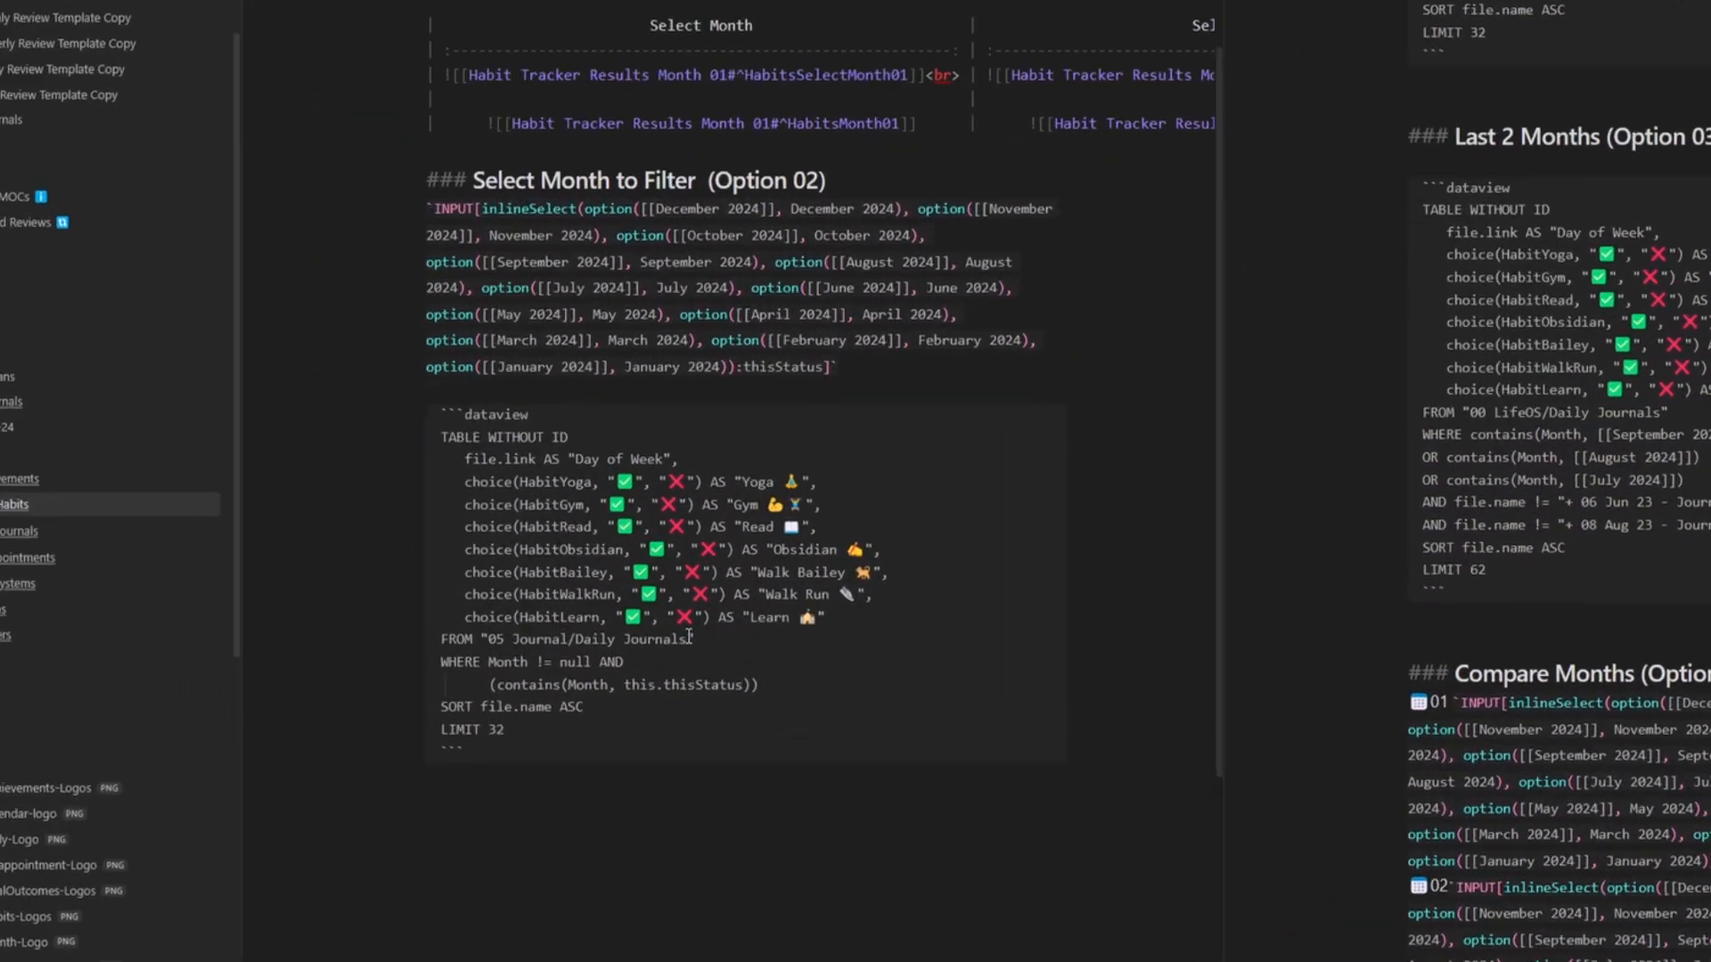
key("ctrl+v")
- Replace the source line of the Option 03 query in Daily Habits with FROM "05 Journal/Daily Journals"
left_click_drag(609, 351, 384, 351)
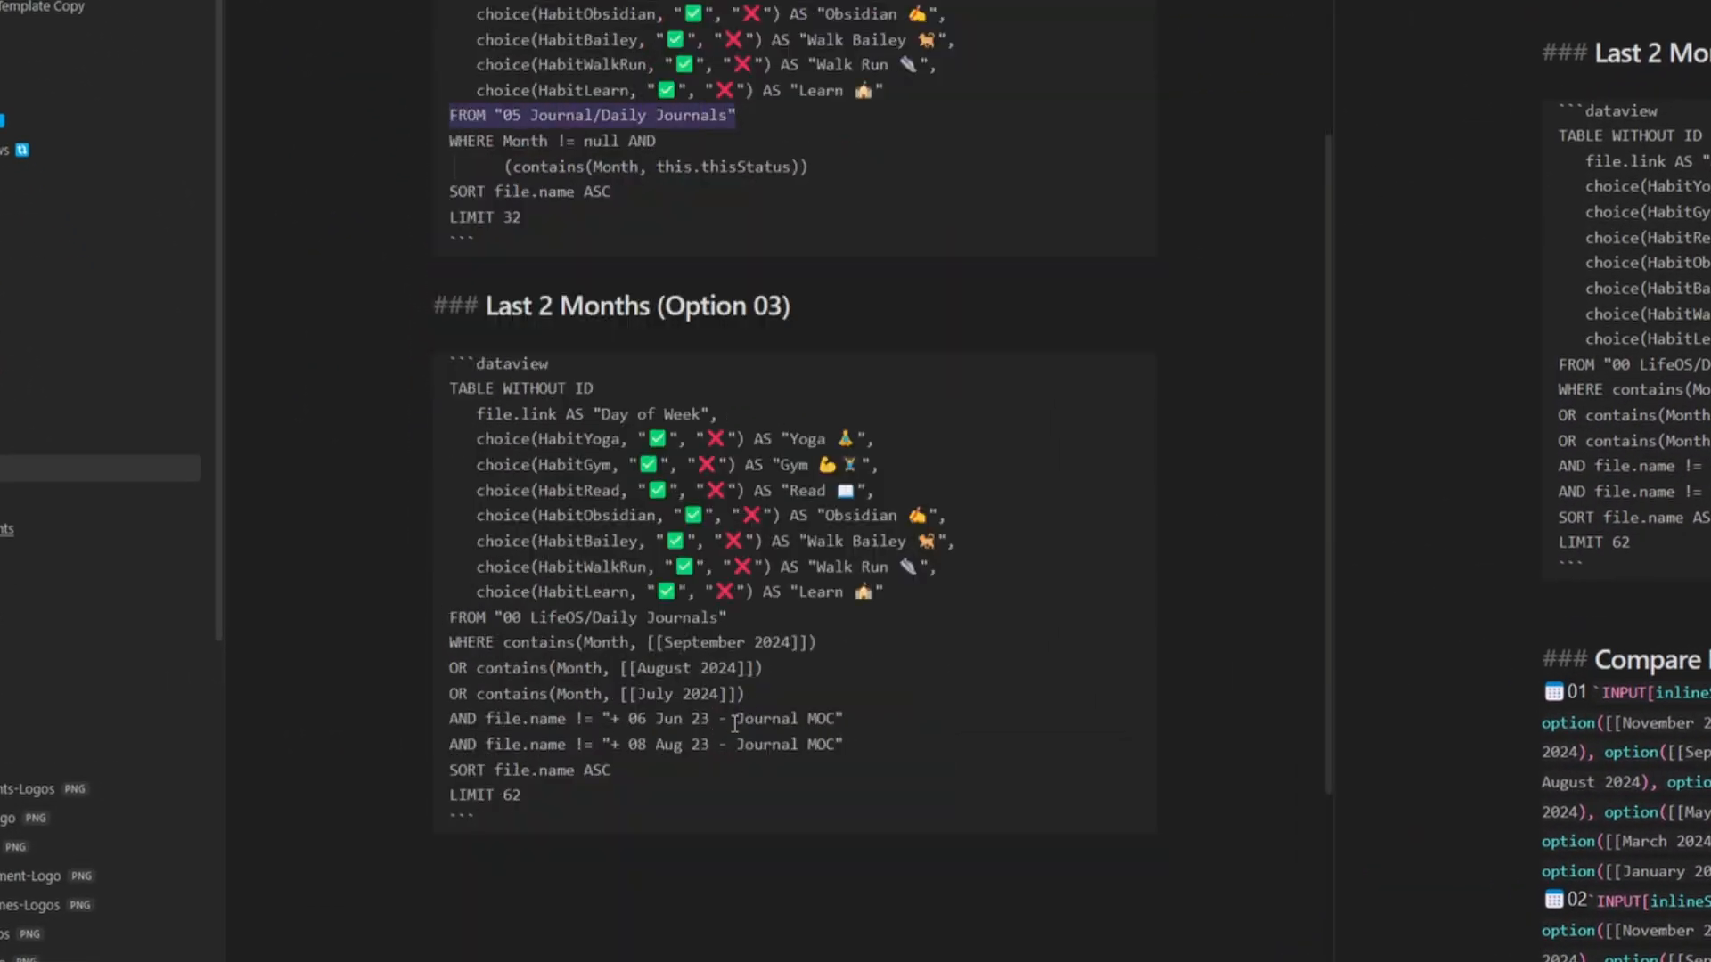
left_click_drag(785, 619, 430, 623)
type("FROM \"05 Journal/Daily Journals\"")
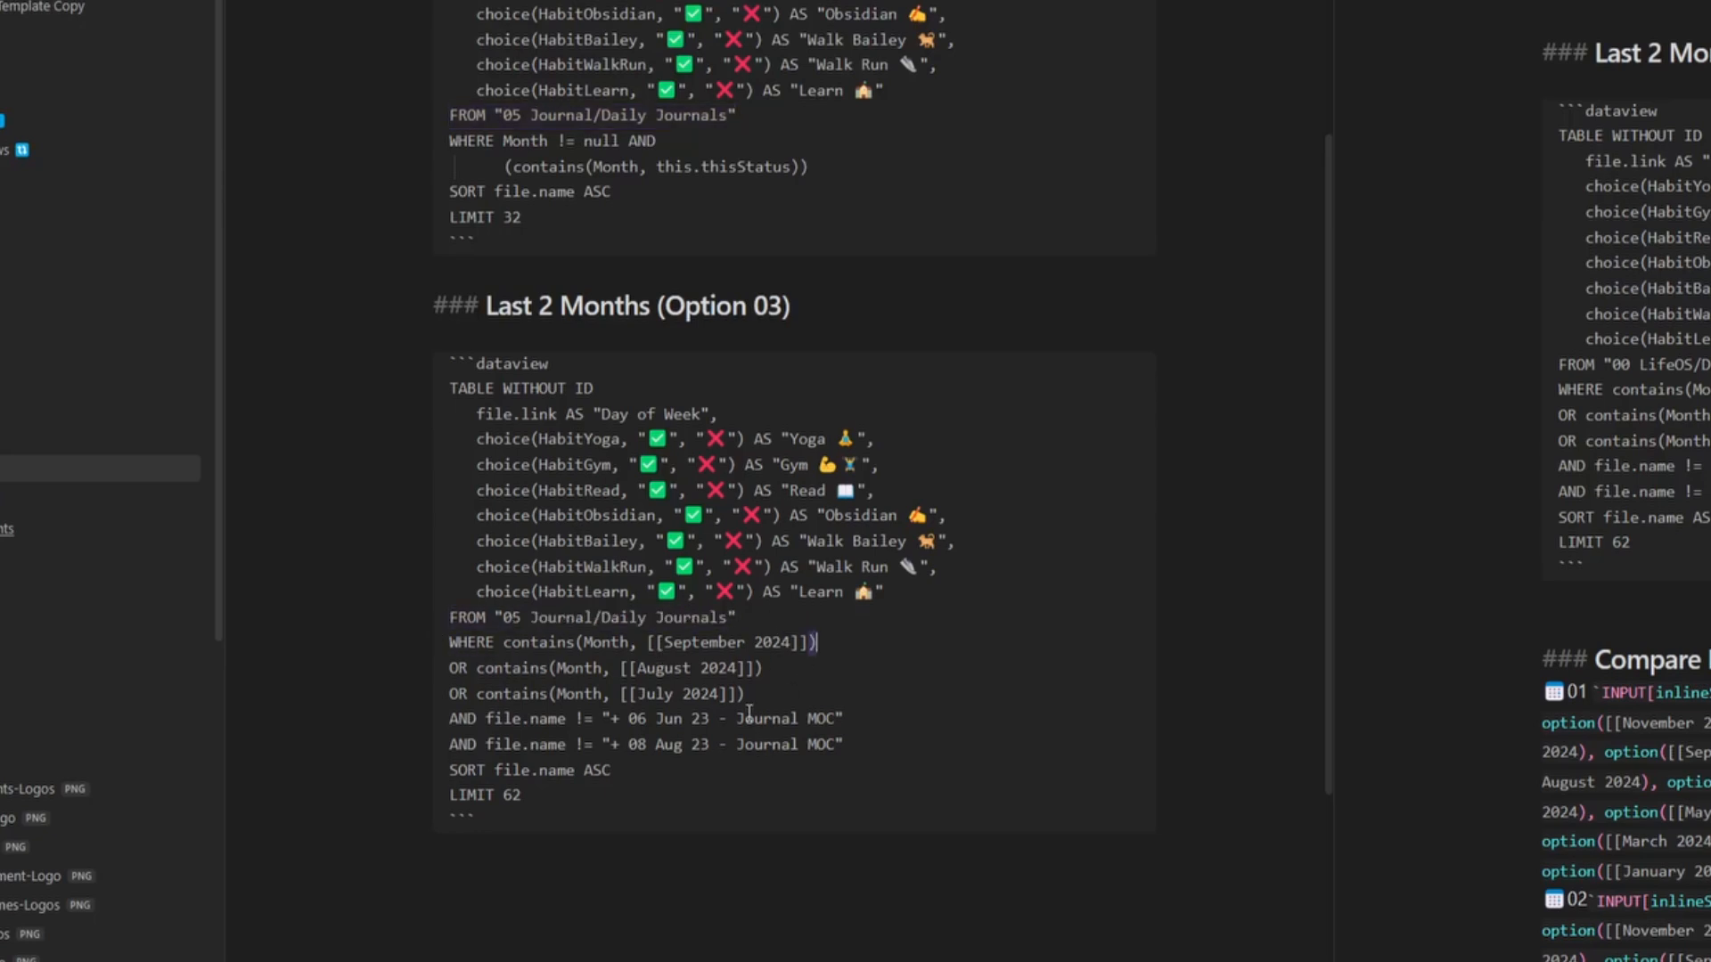
- Rename the Option 03 heading in Daily Habits to "Last 3 Months (Option 03)", review its three month conditions, and render the note
left_click_drag(664, 642, 745, 643)
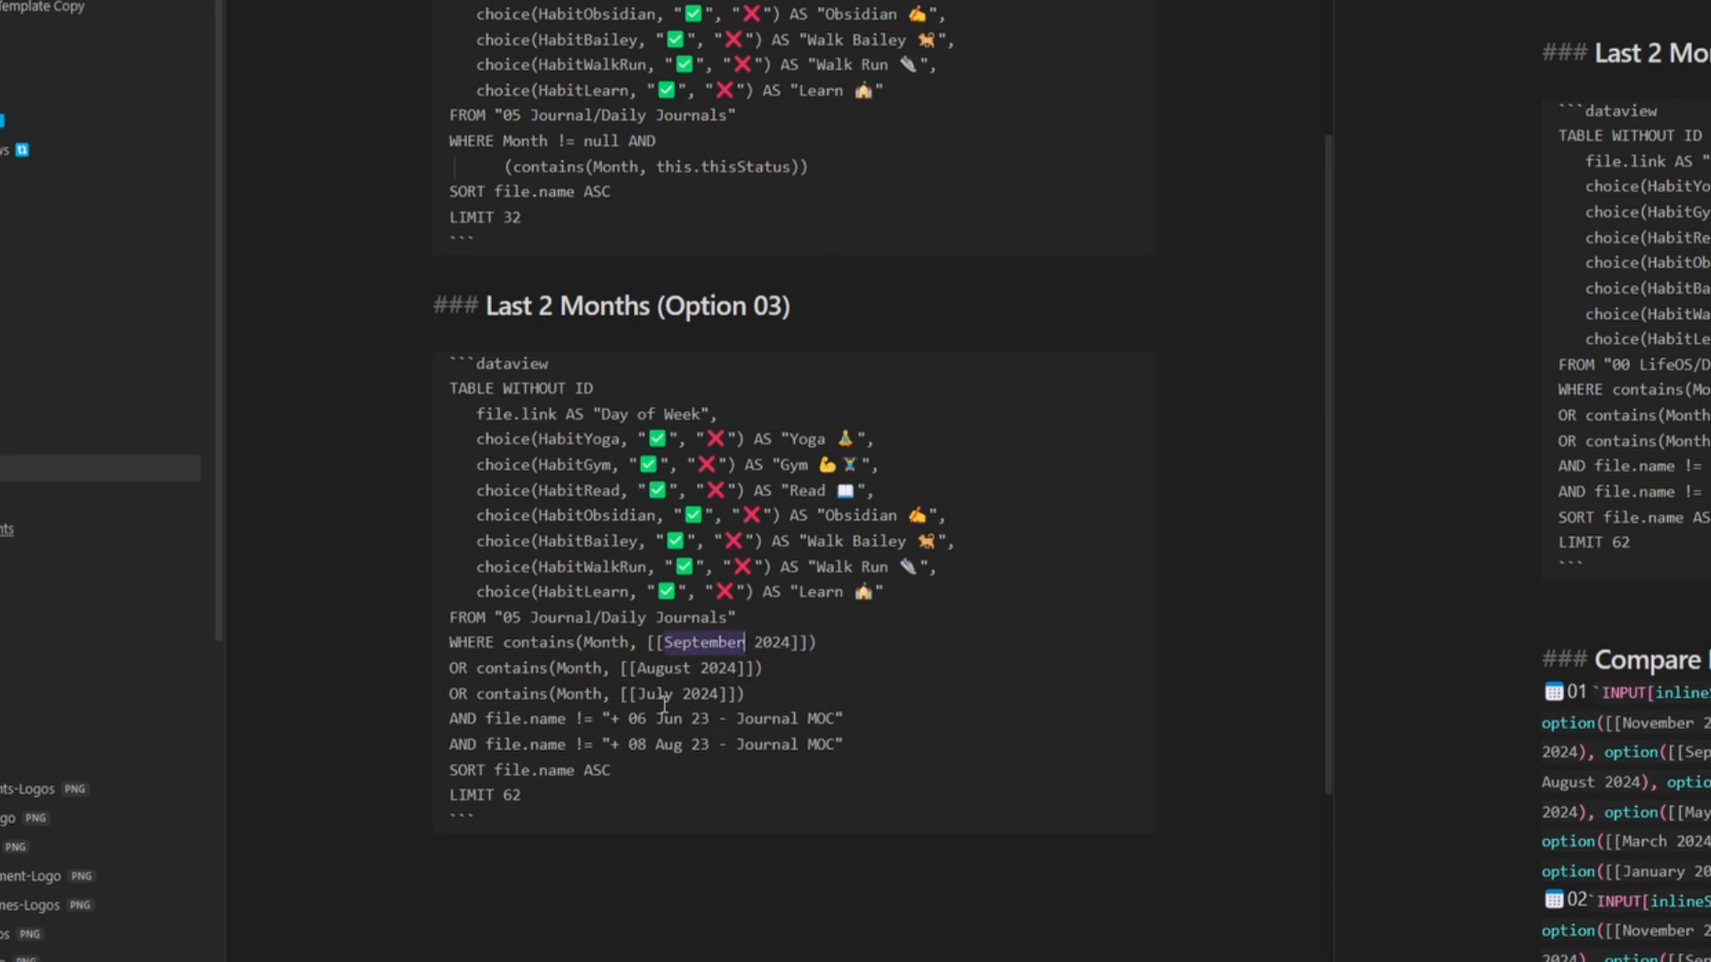
left_click(642, 692)
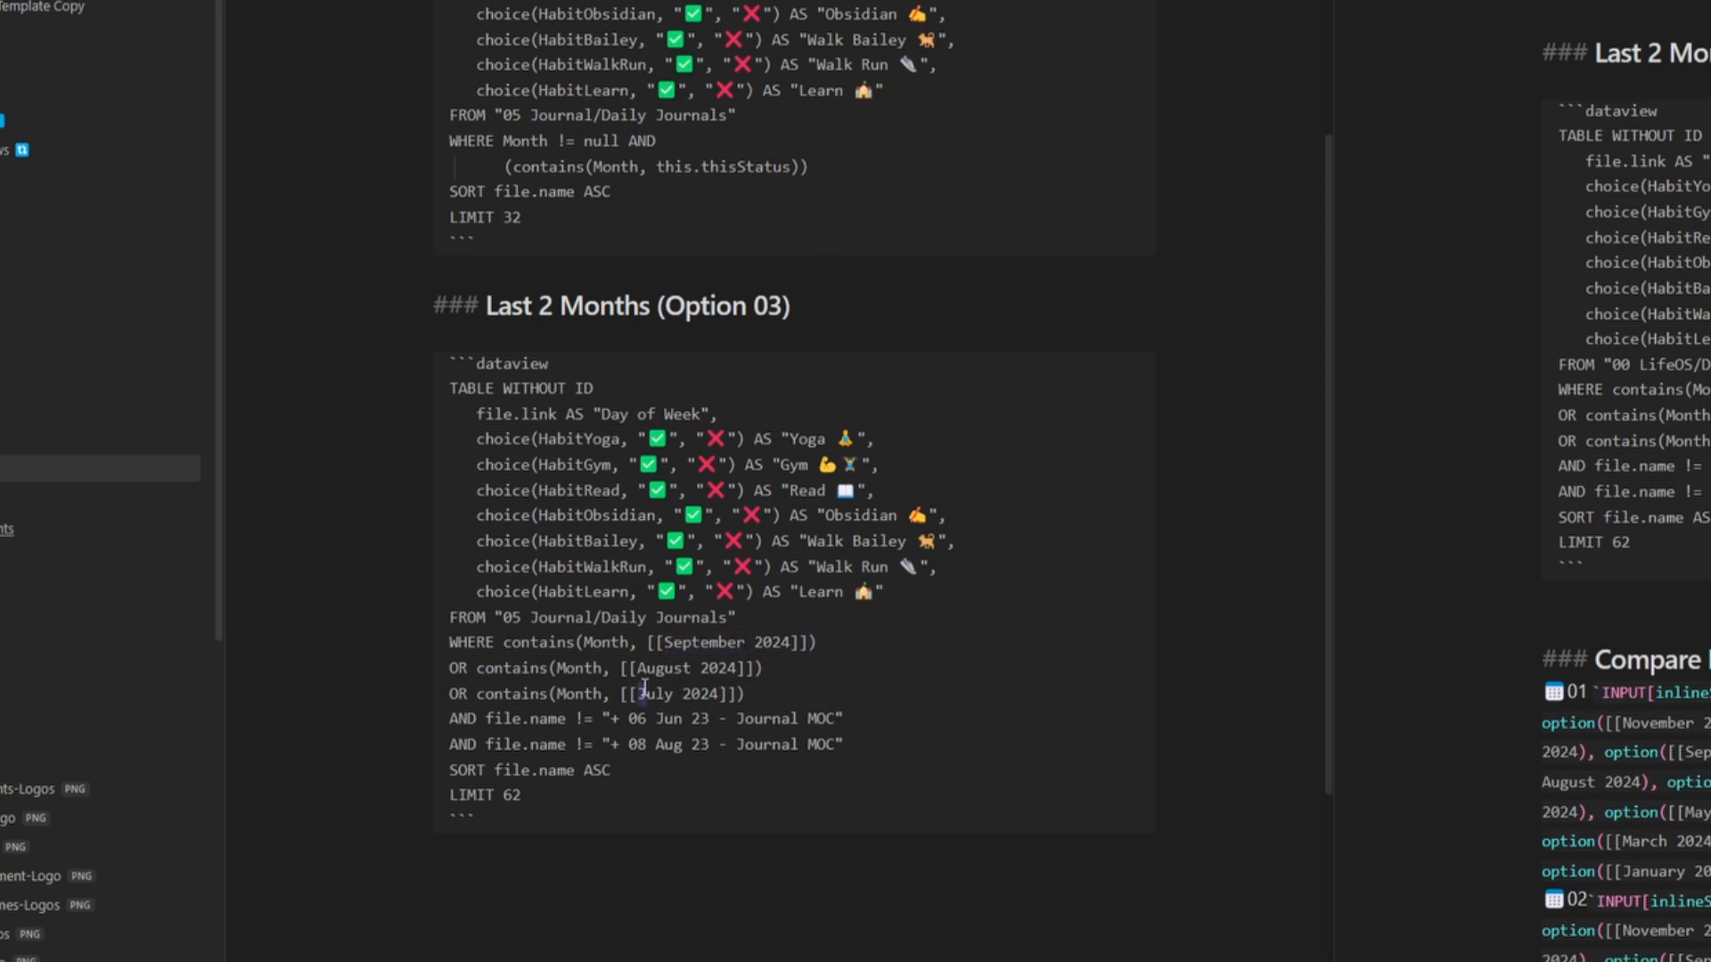
double_click(545, 305)
type("3")
left_click_drag(781, 693, 371, 633)
left_click(739, 705)
key("ctrl+e")
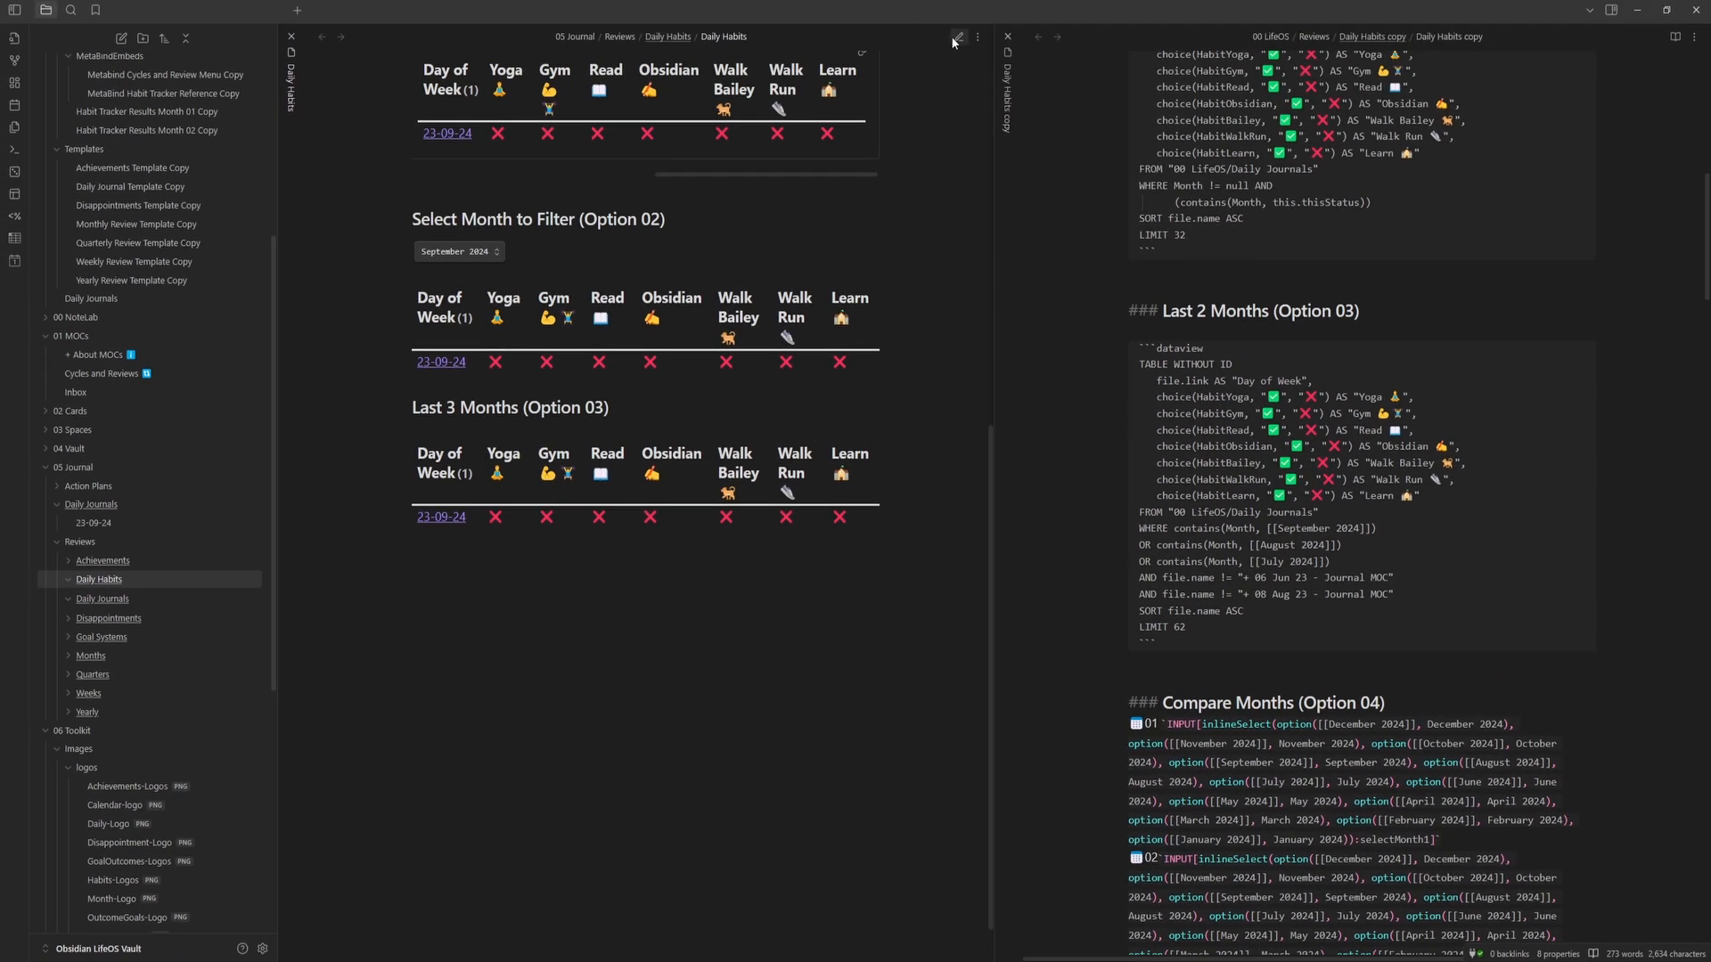
- Examine how the Compare Months (Option 04) selectors in Daily Habits copy tie to selectMonth1 and selectMonth2 in the Month 01 and Month 02 queries
left_click(955, 38)
scroll(1219, 512, "down", 5)
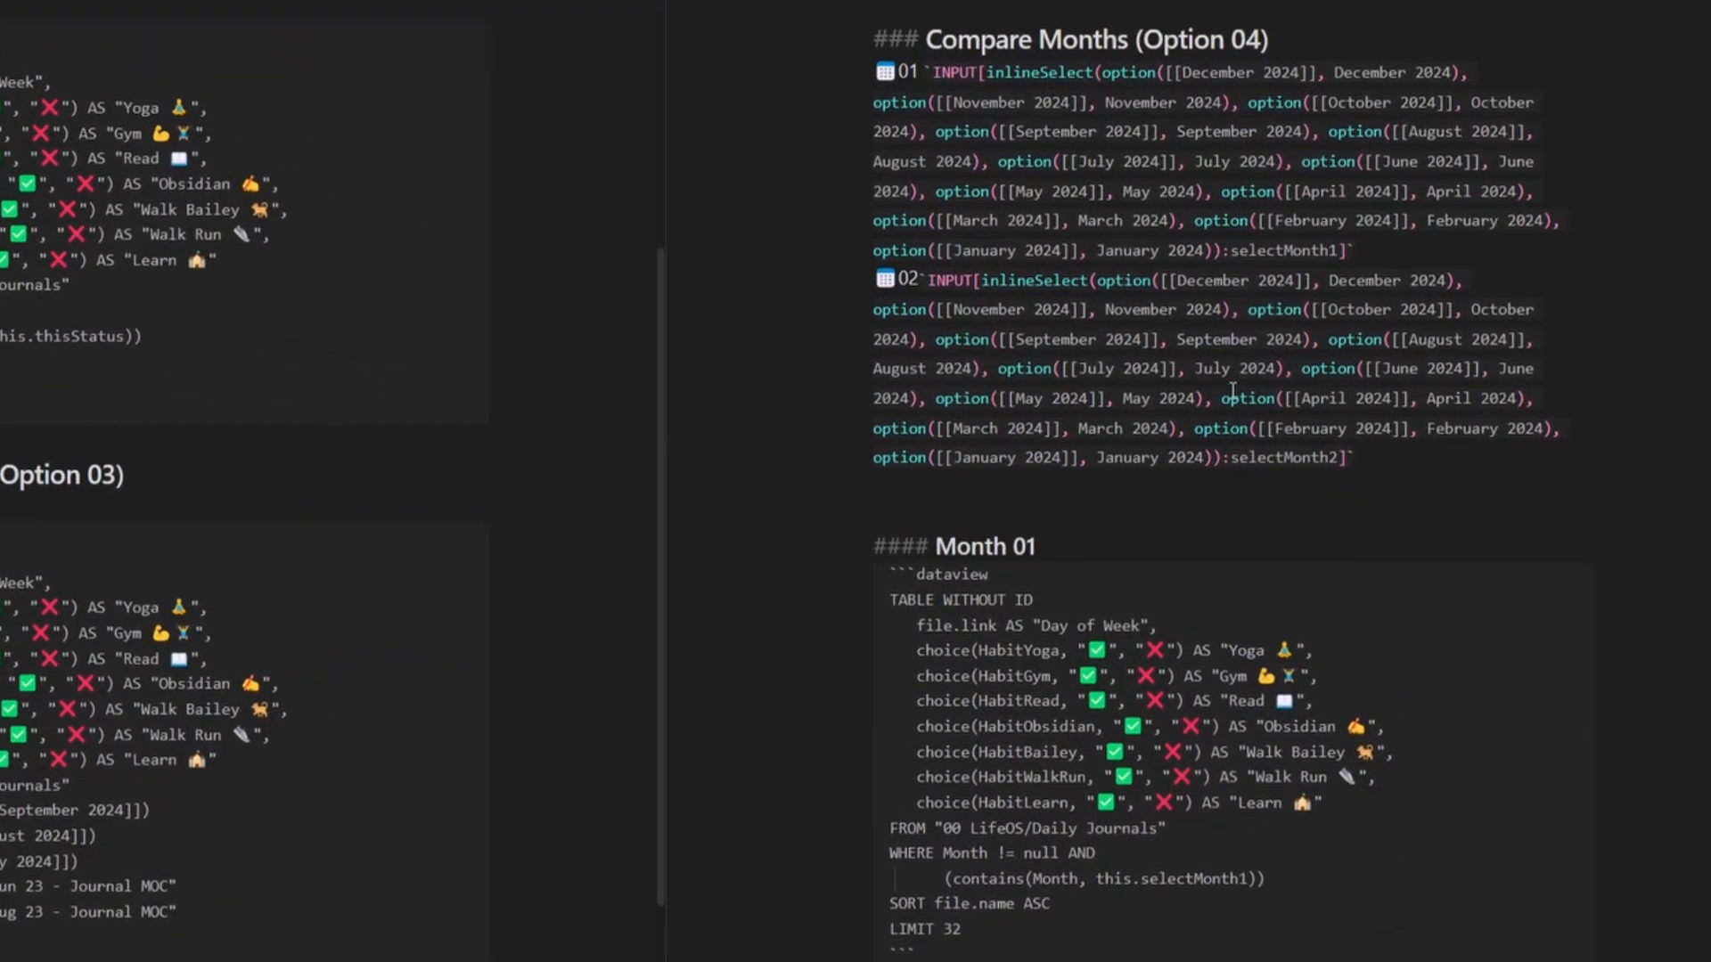
double_click(1404, 354)
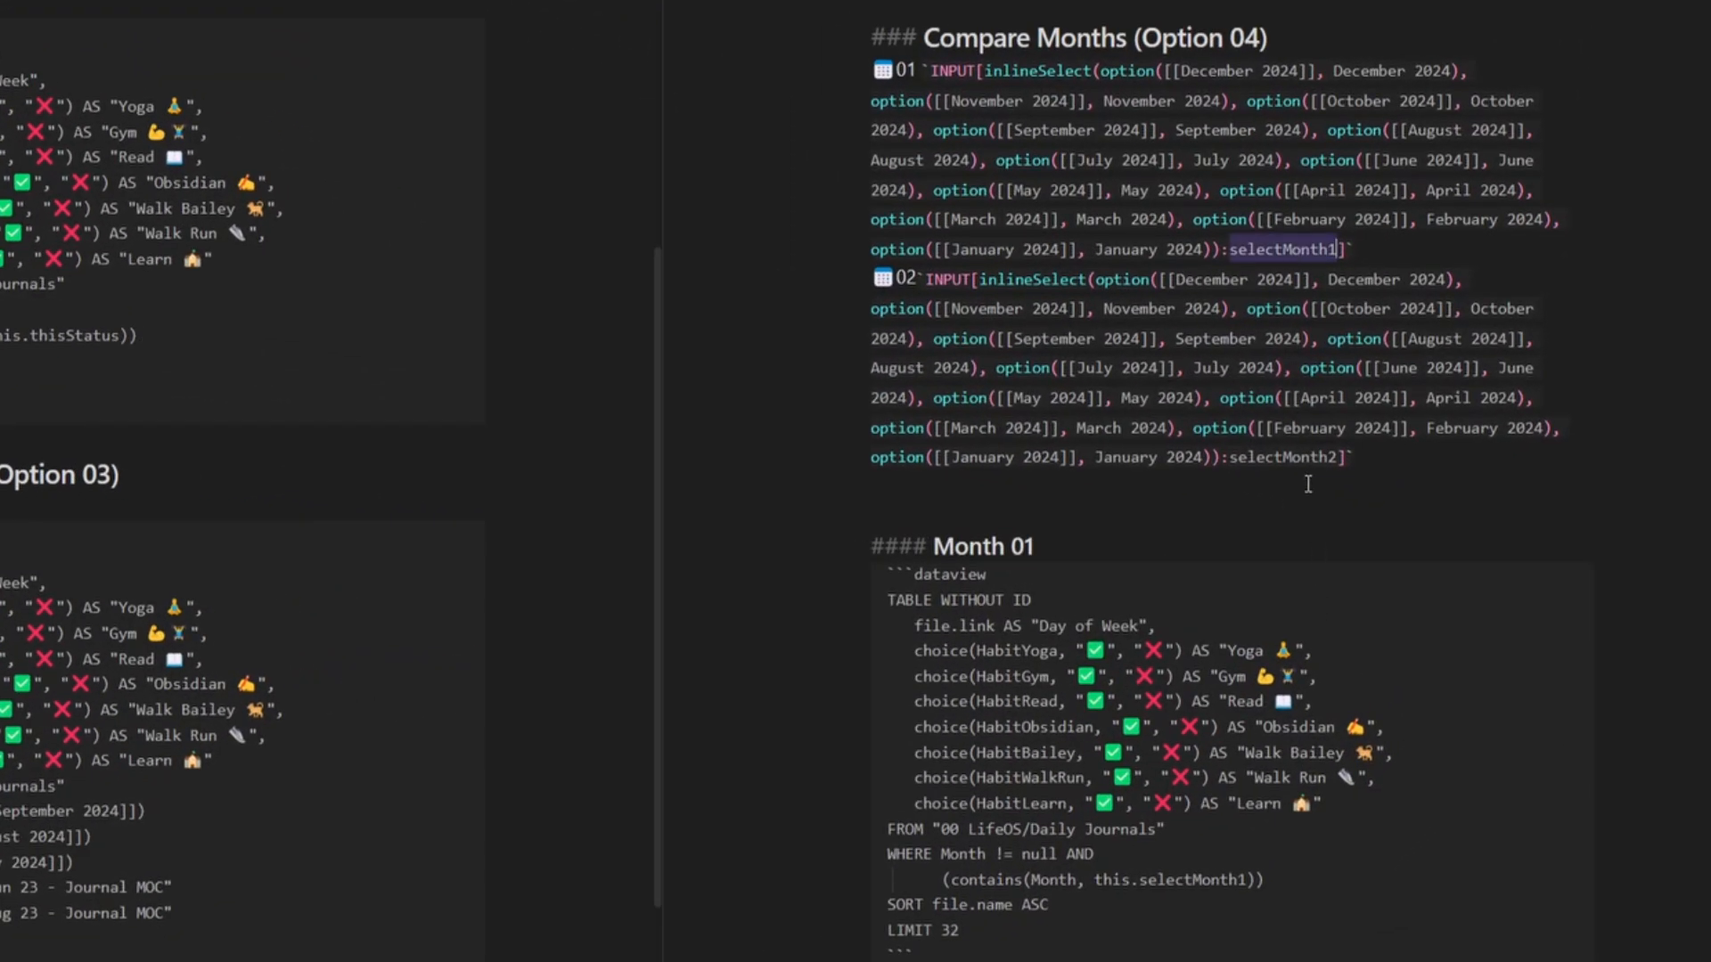
double_click(1303, 456)
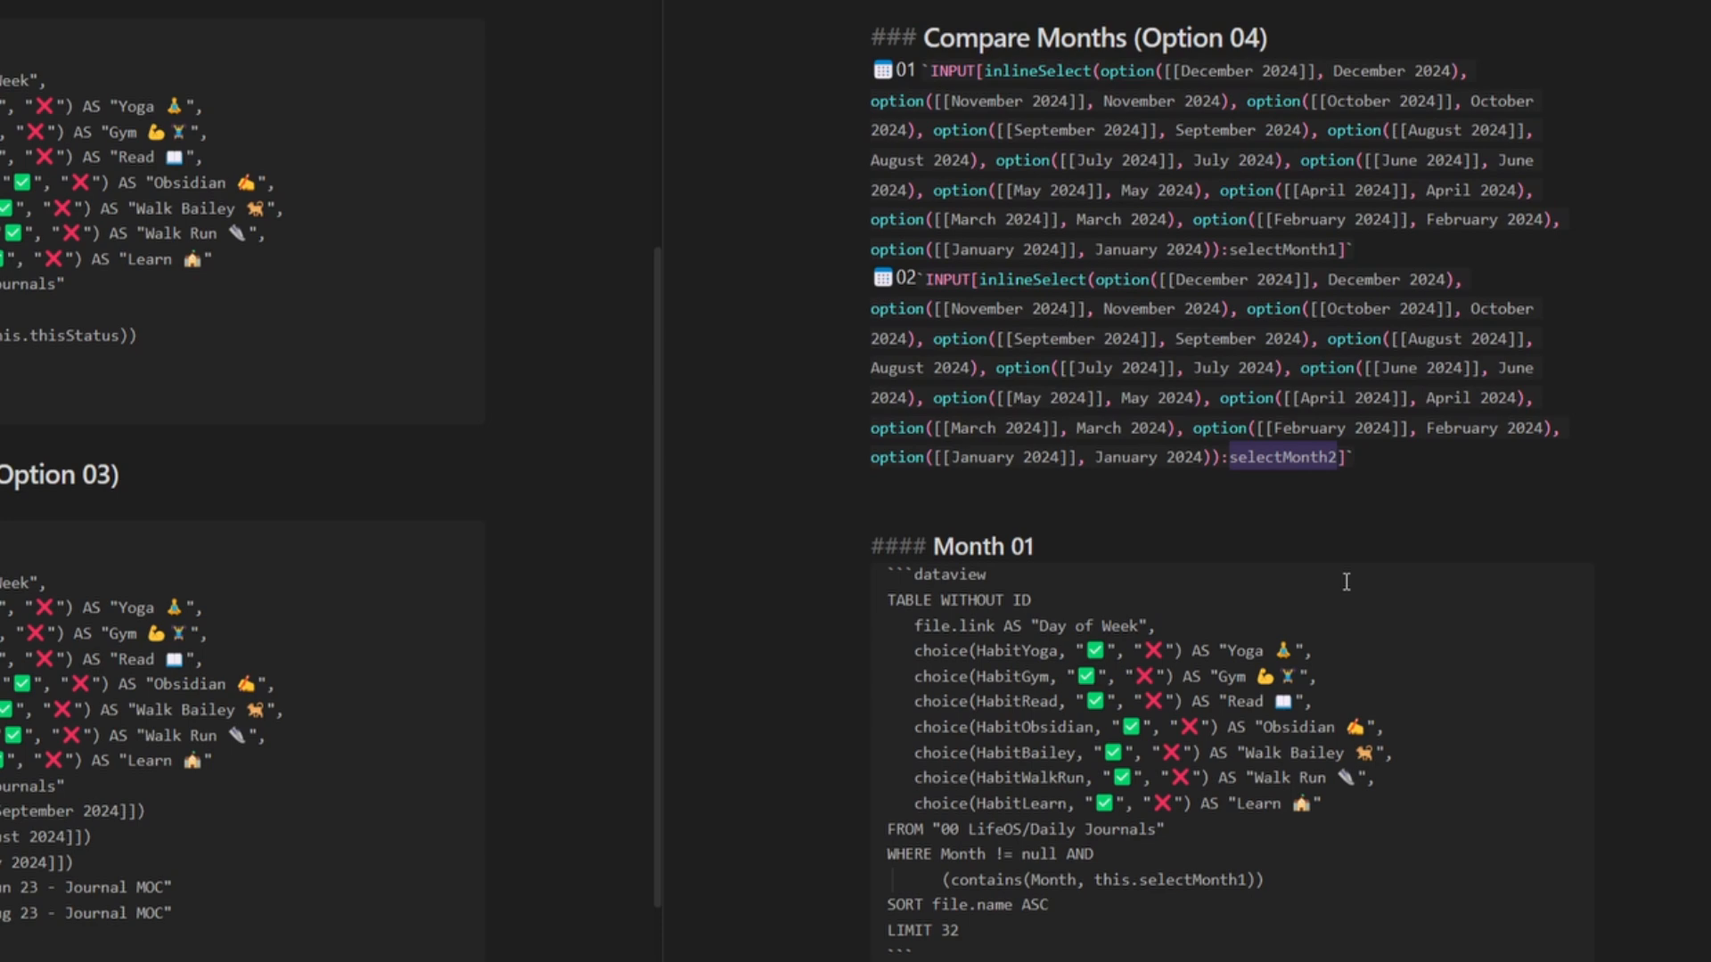
scroll(1347, 581, "down", 3)
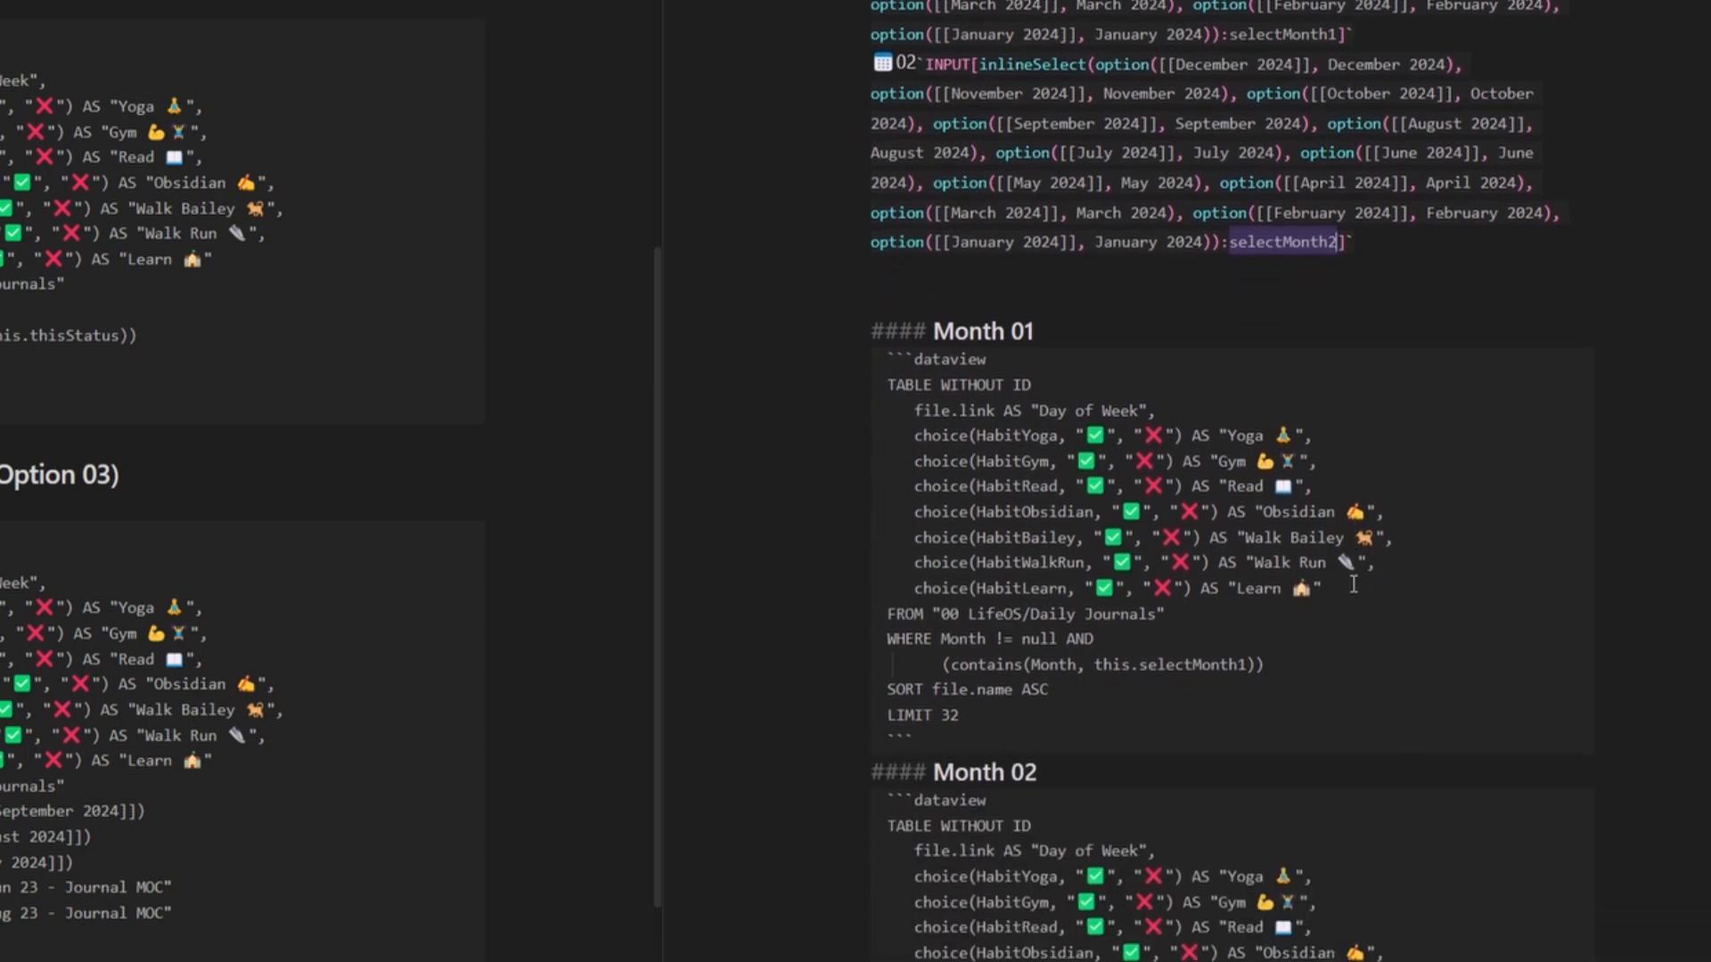
scroll(1357, 584, "down", 4)
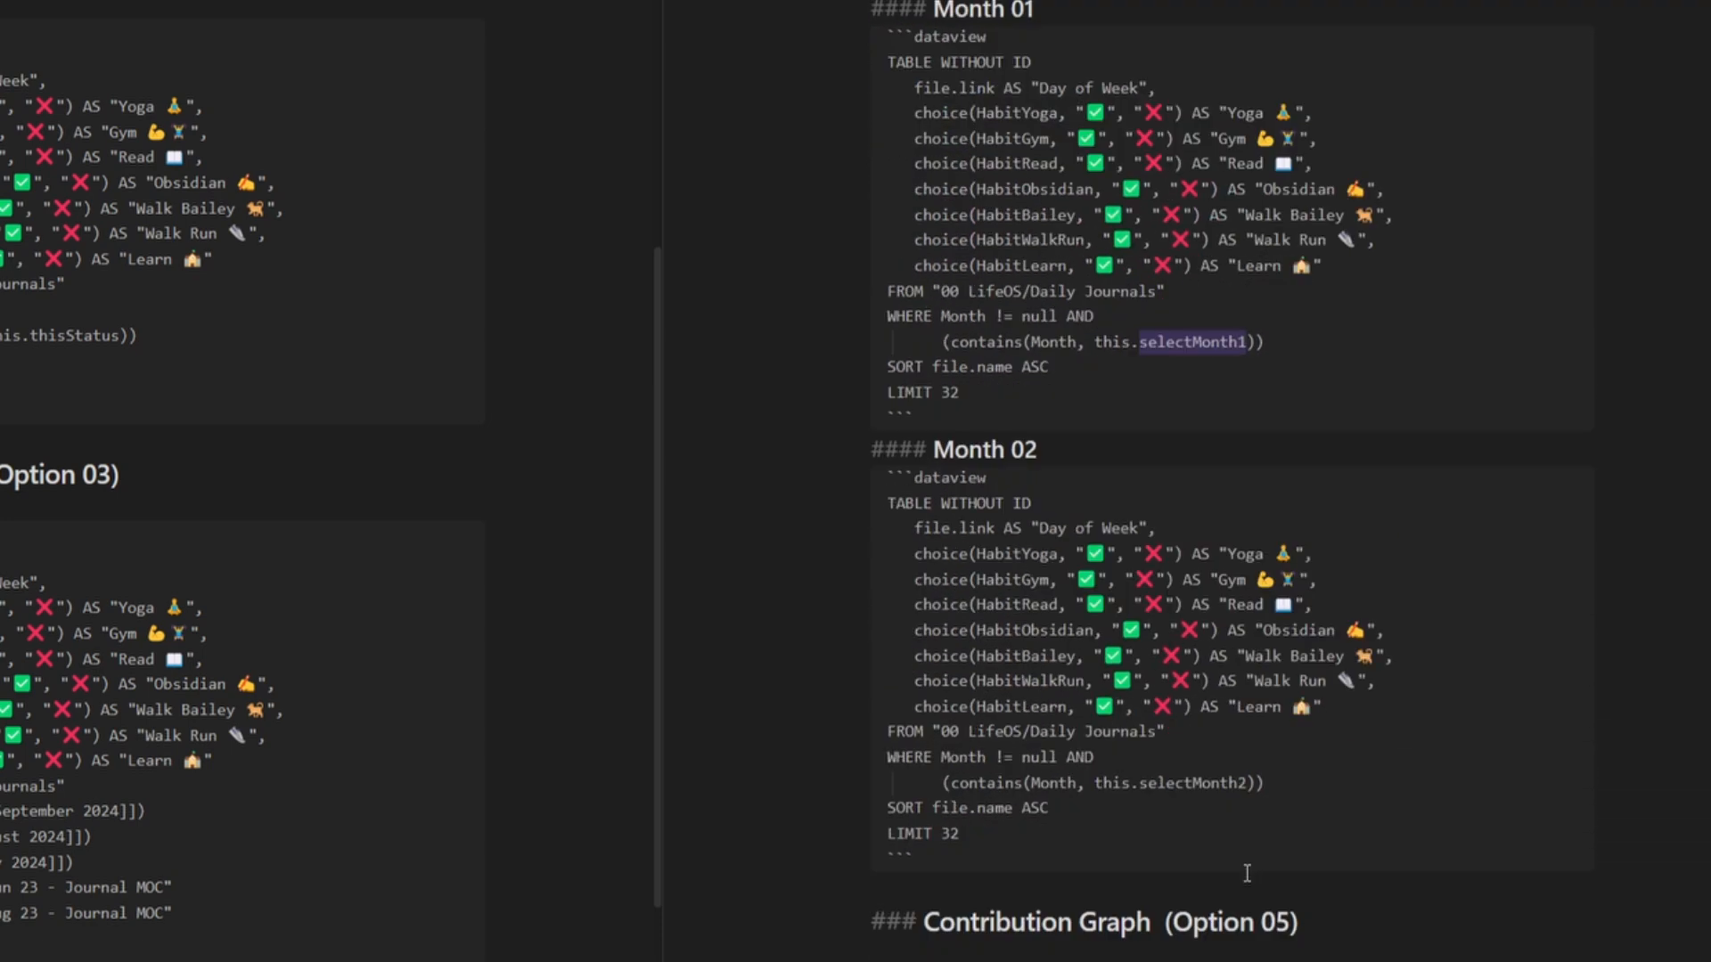
double_click(1200, 783)
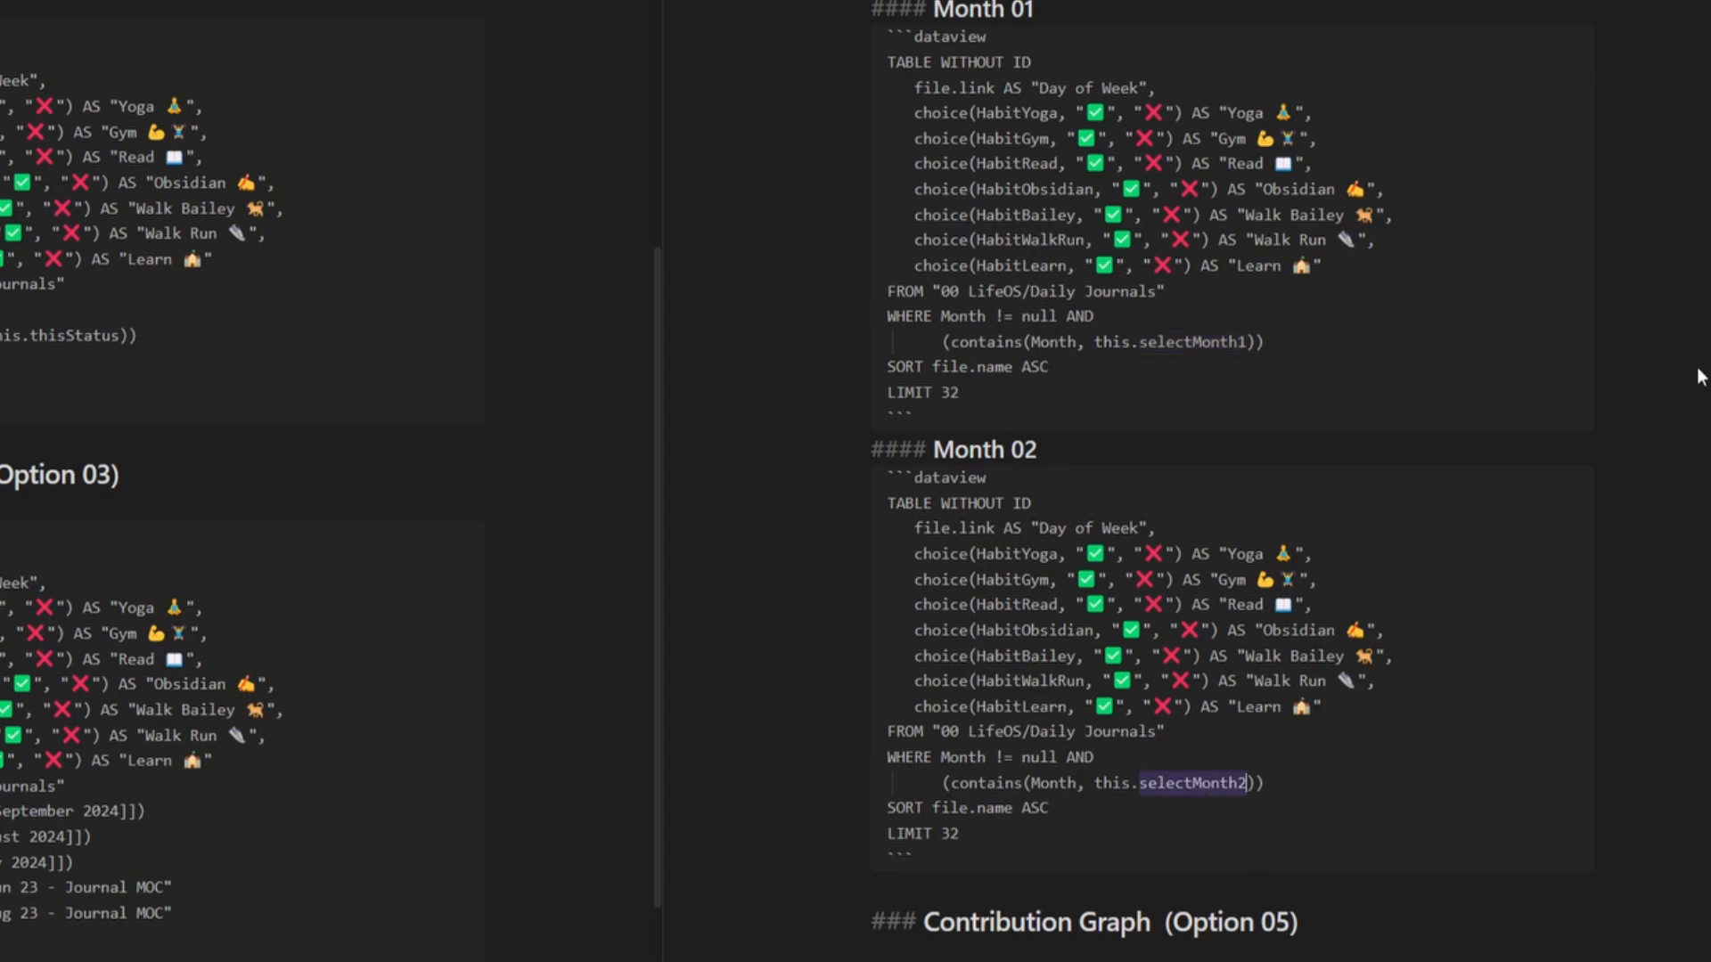
- Copy the Month 01 and Month 02 sections from Daily Habits copy into Daily Habits below the Option 03 query
scroll(1230, 481, "up", 15)
left_click_drag(1154, 129, 827, 89)
scroll(827, 88, "down", 11)
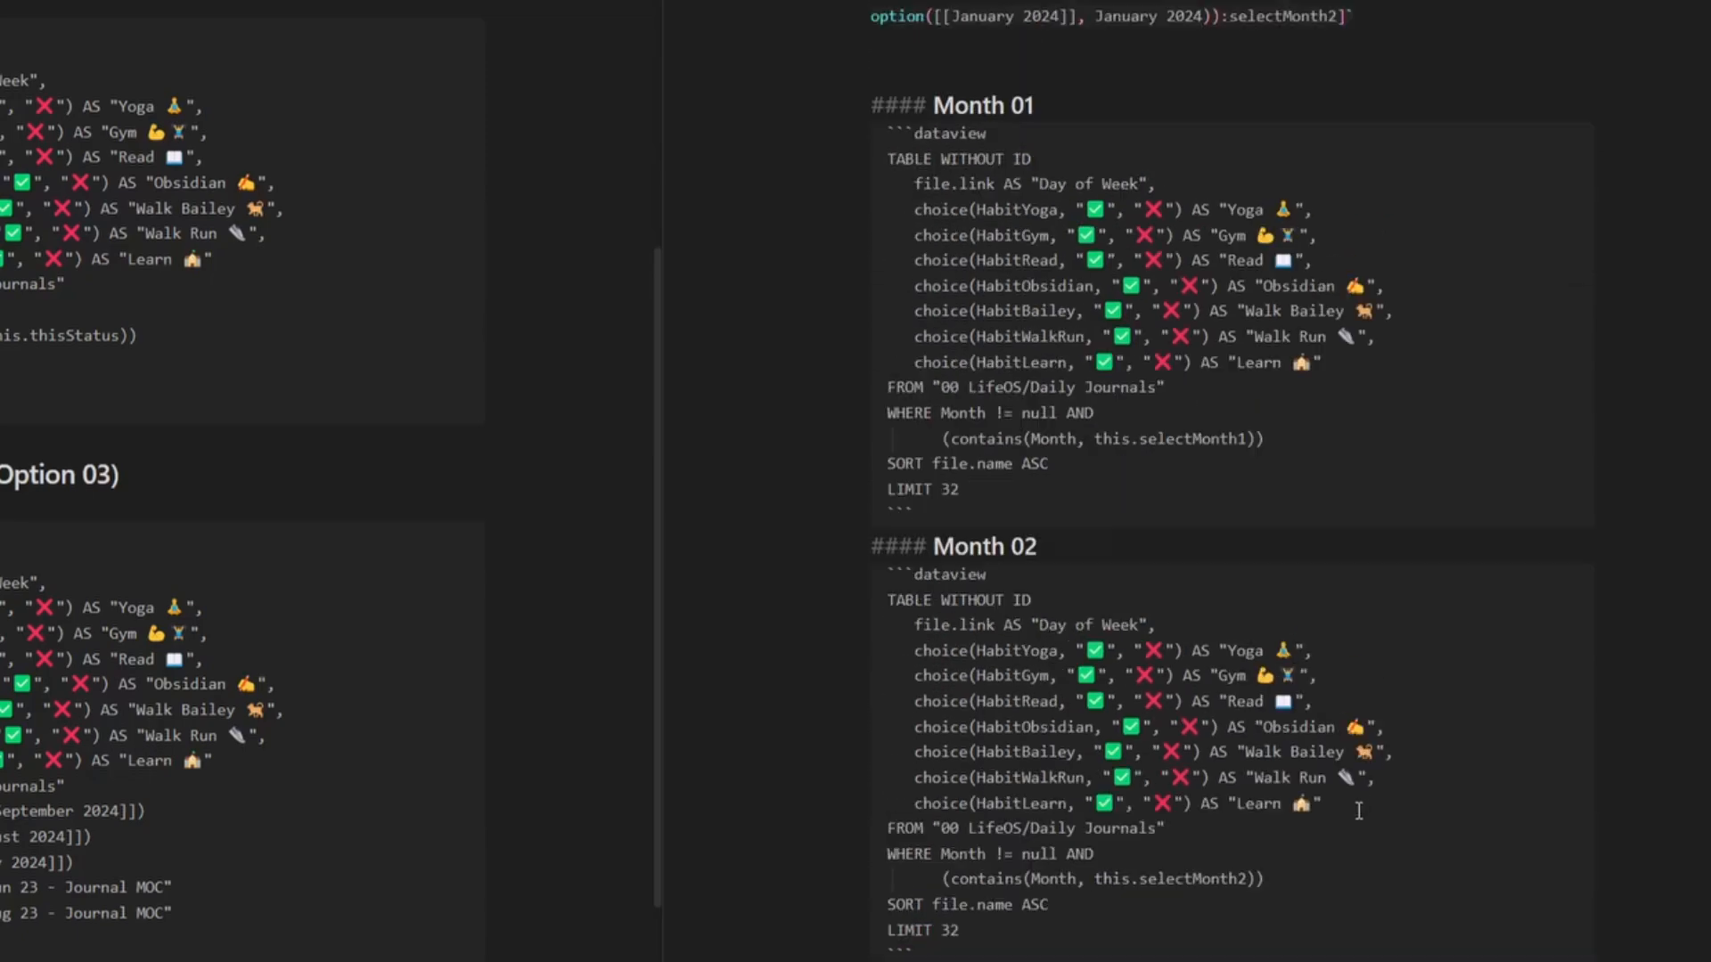
left_click_drag(915, 959, 815, 62)
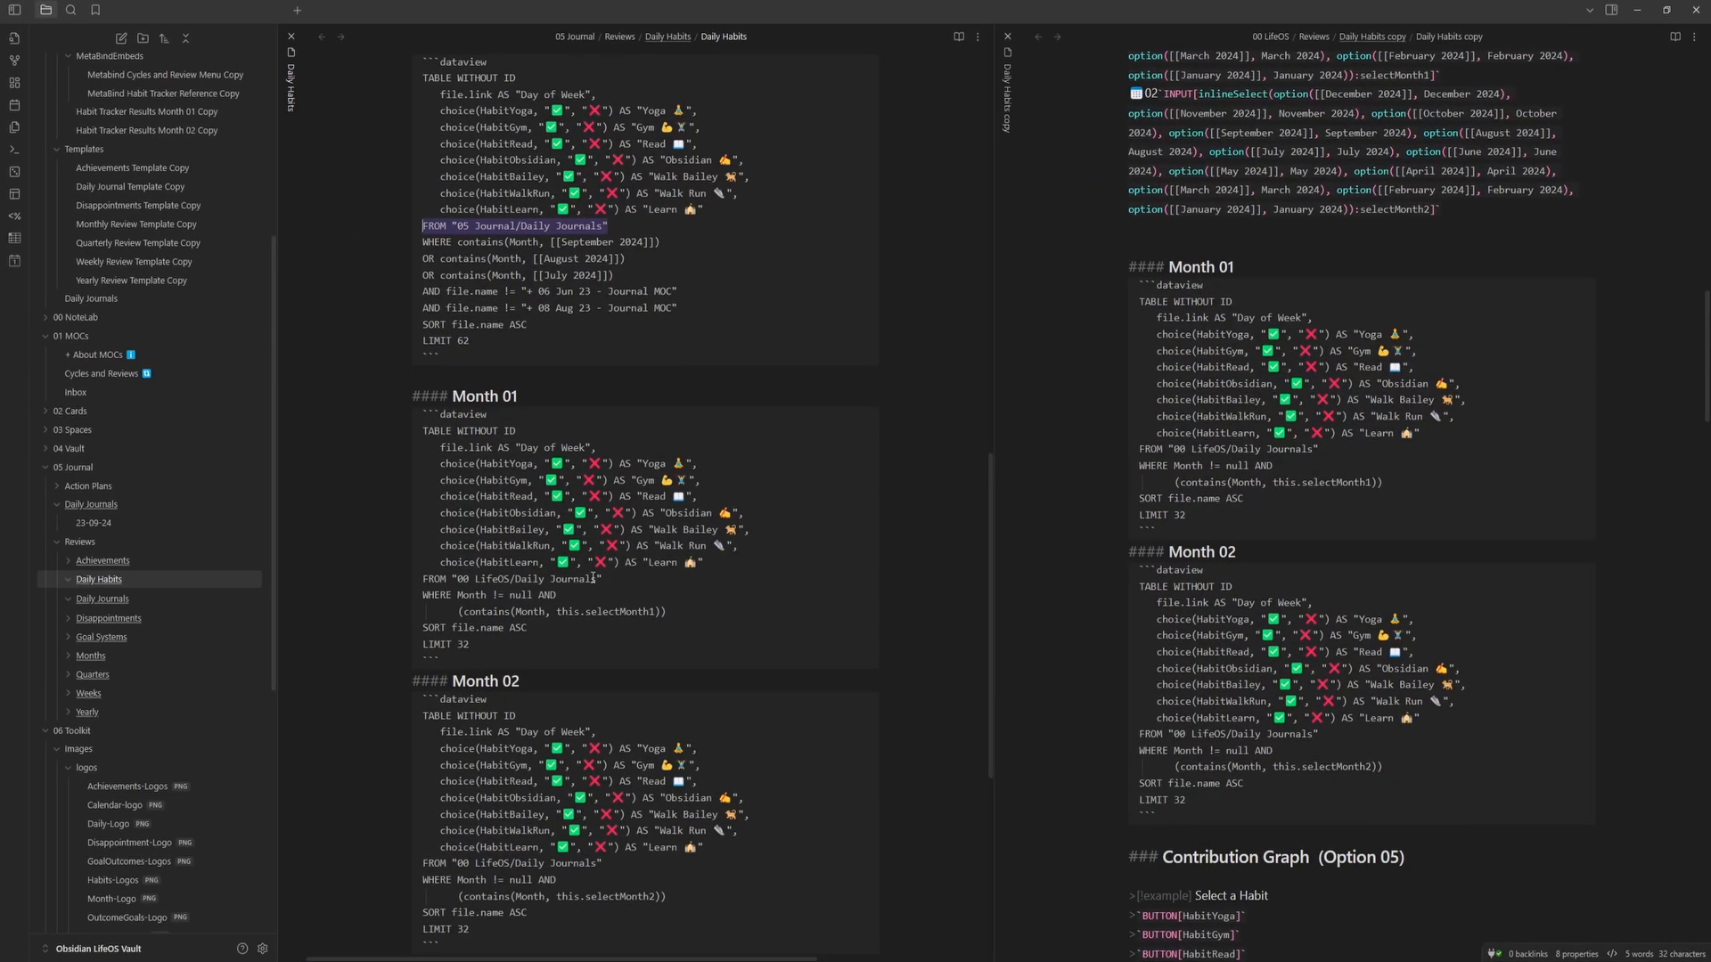
- Replace the source line of the Month 01 and Month 02 queries in Daily Habits with FROM "05 Journal/Daily Journals"
triple_click(589, 578)
type("FROM \"05 Journal/Daily Journals\"")
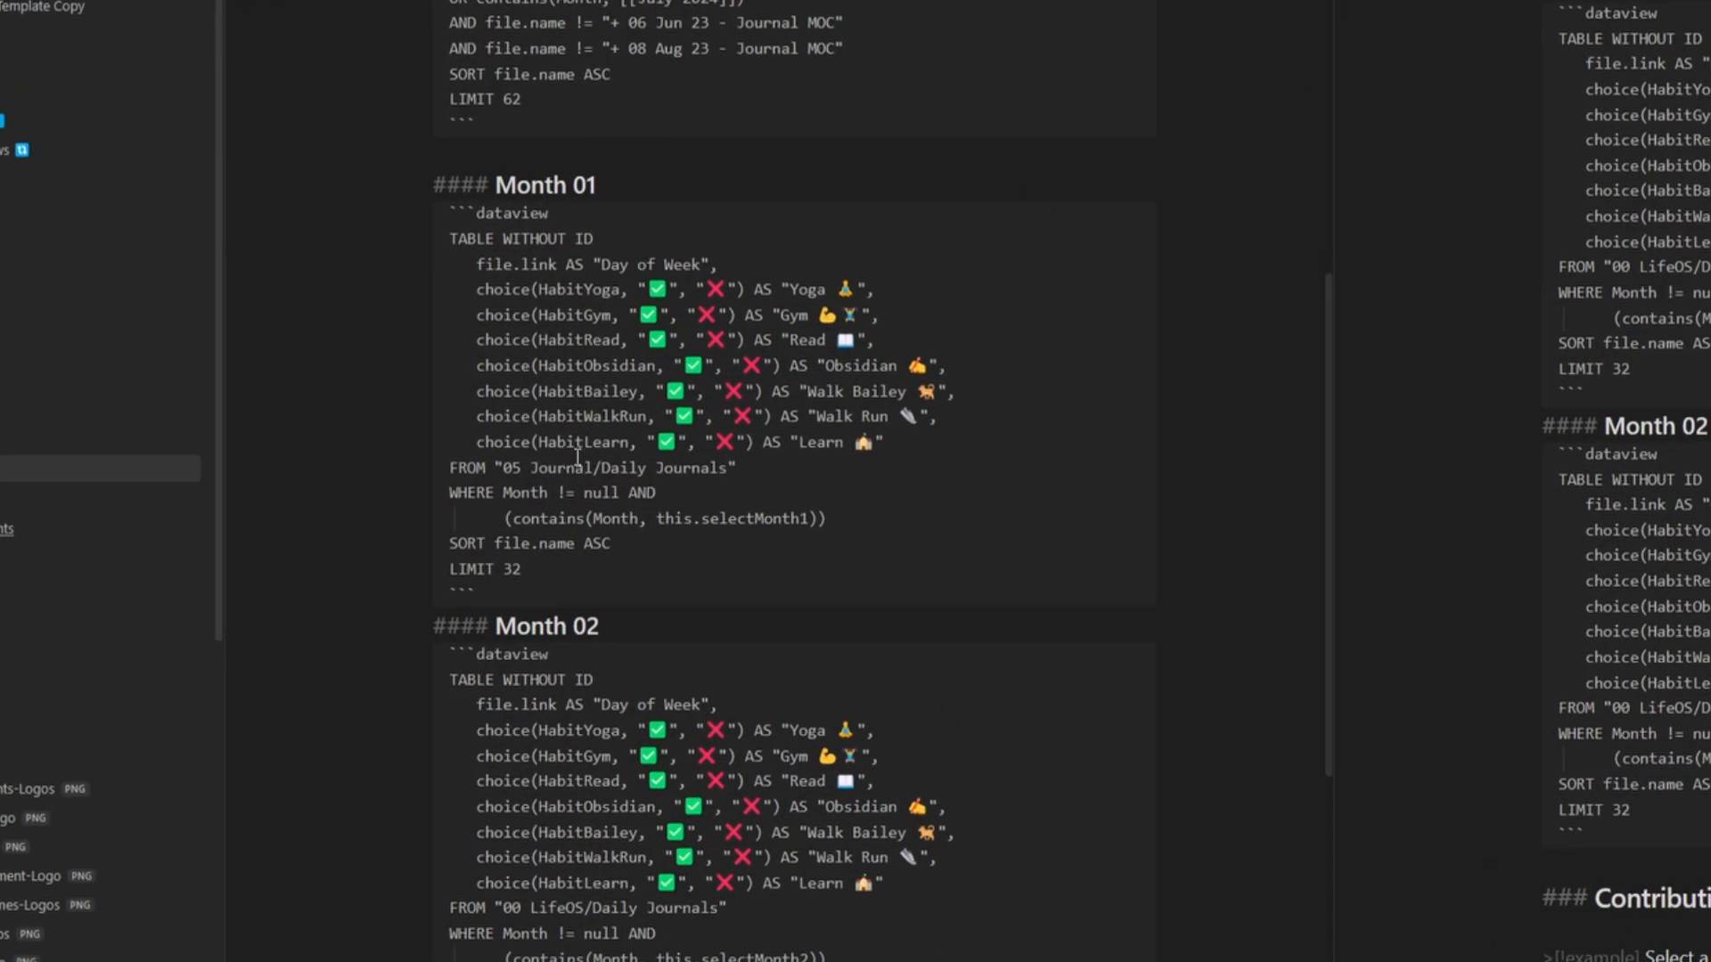
left_click_drag(739, 909, 410, 901)
type("FROM \"05 Journal/Daily Journals\"")
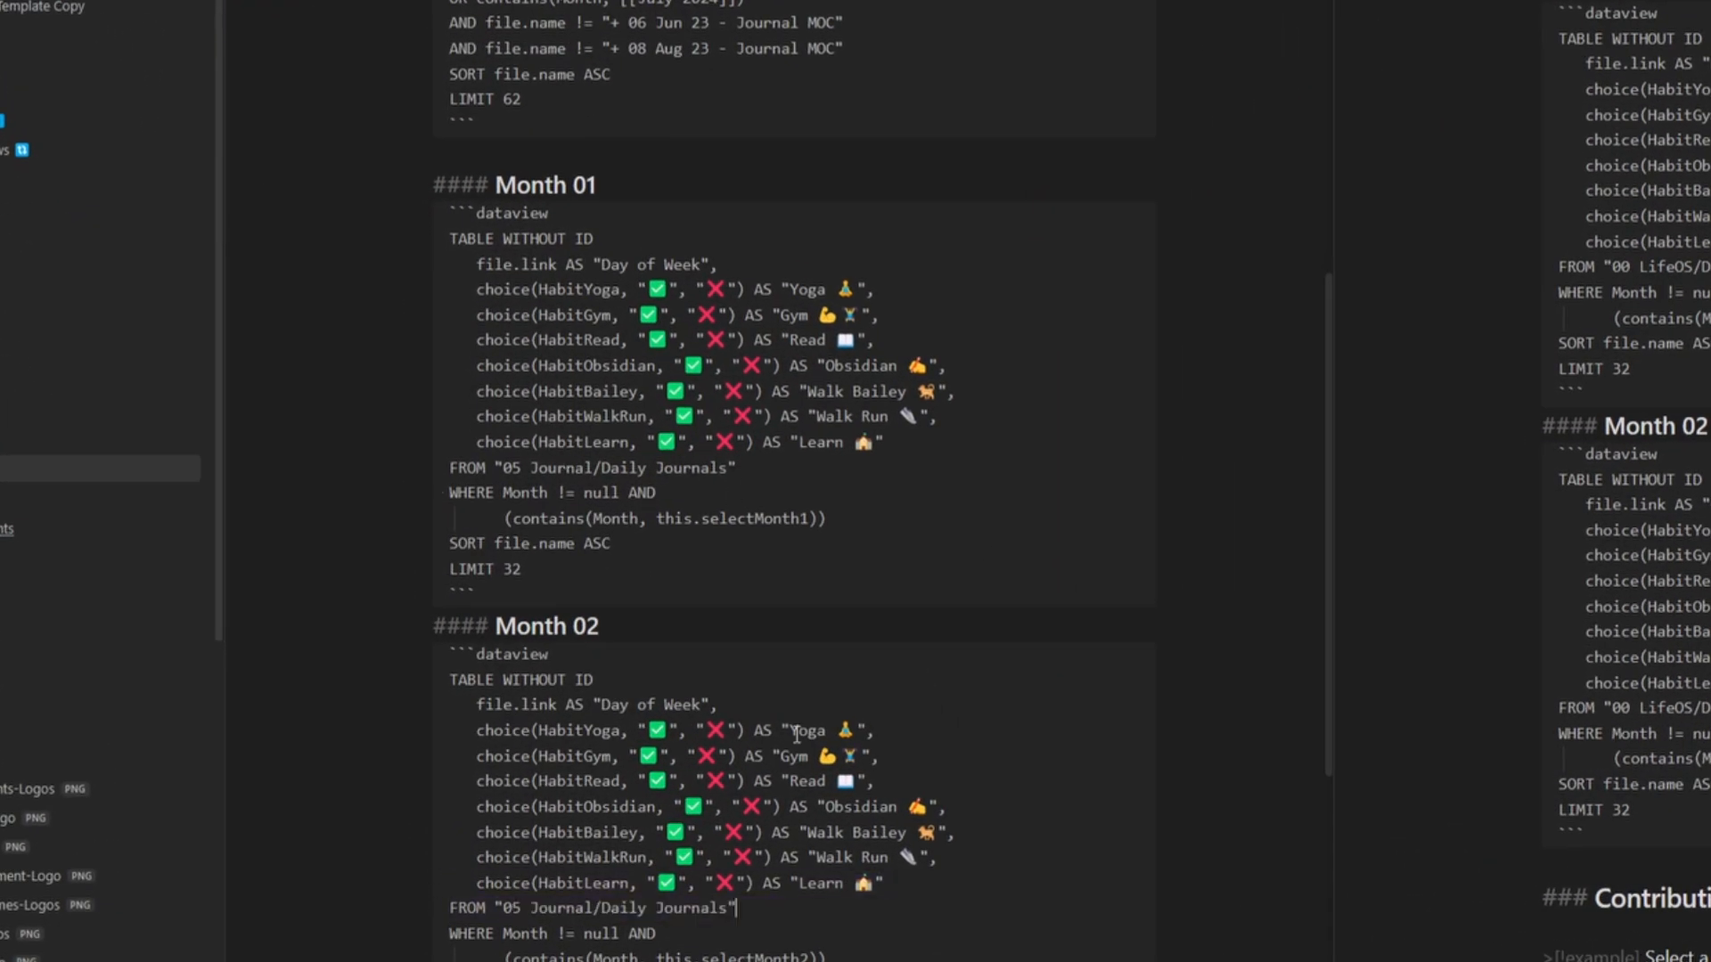
- Copy the Compare Months (Option 04) heading and both month selectors from Daily Habits copy into Daily Habits above Month 01
scroll(797, 733, "down", 2)
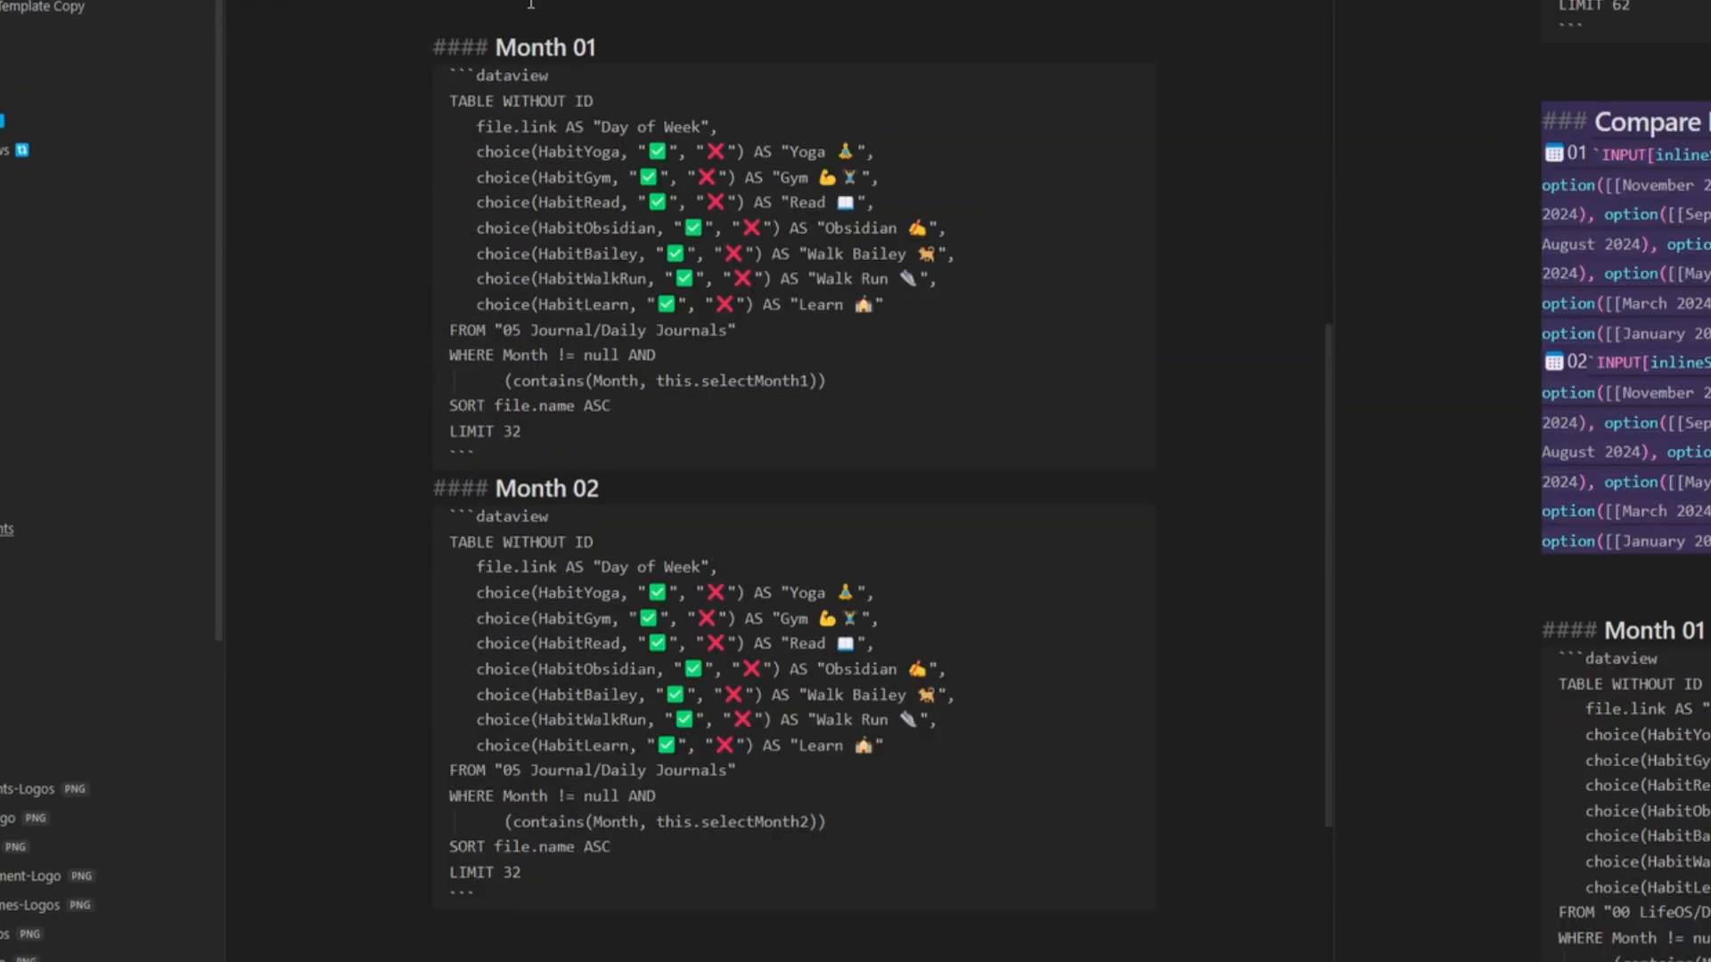
left_click(523, 18)
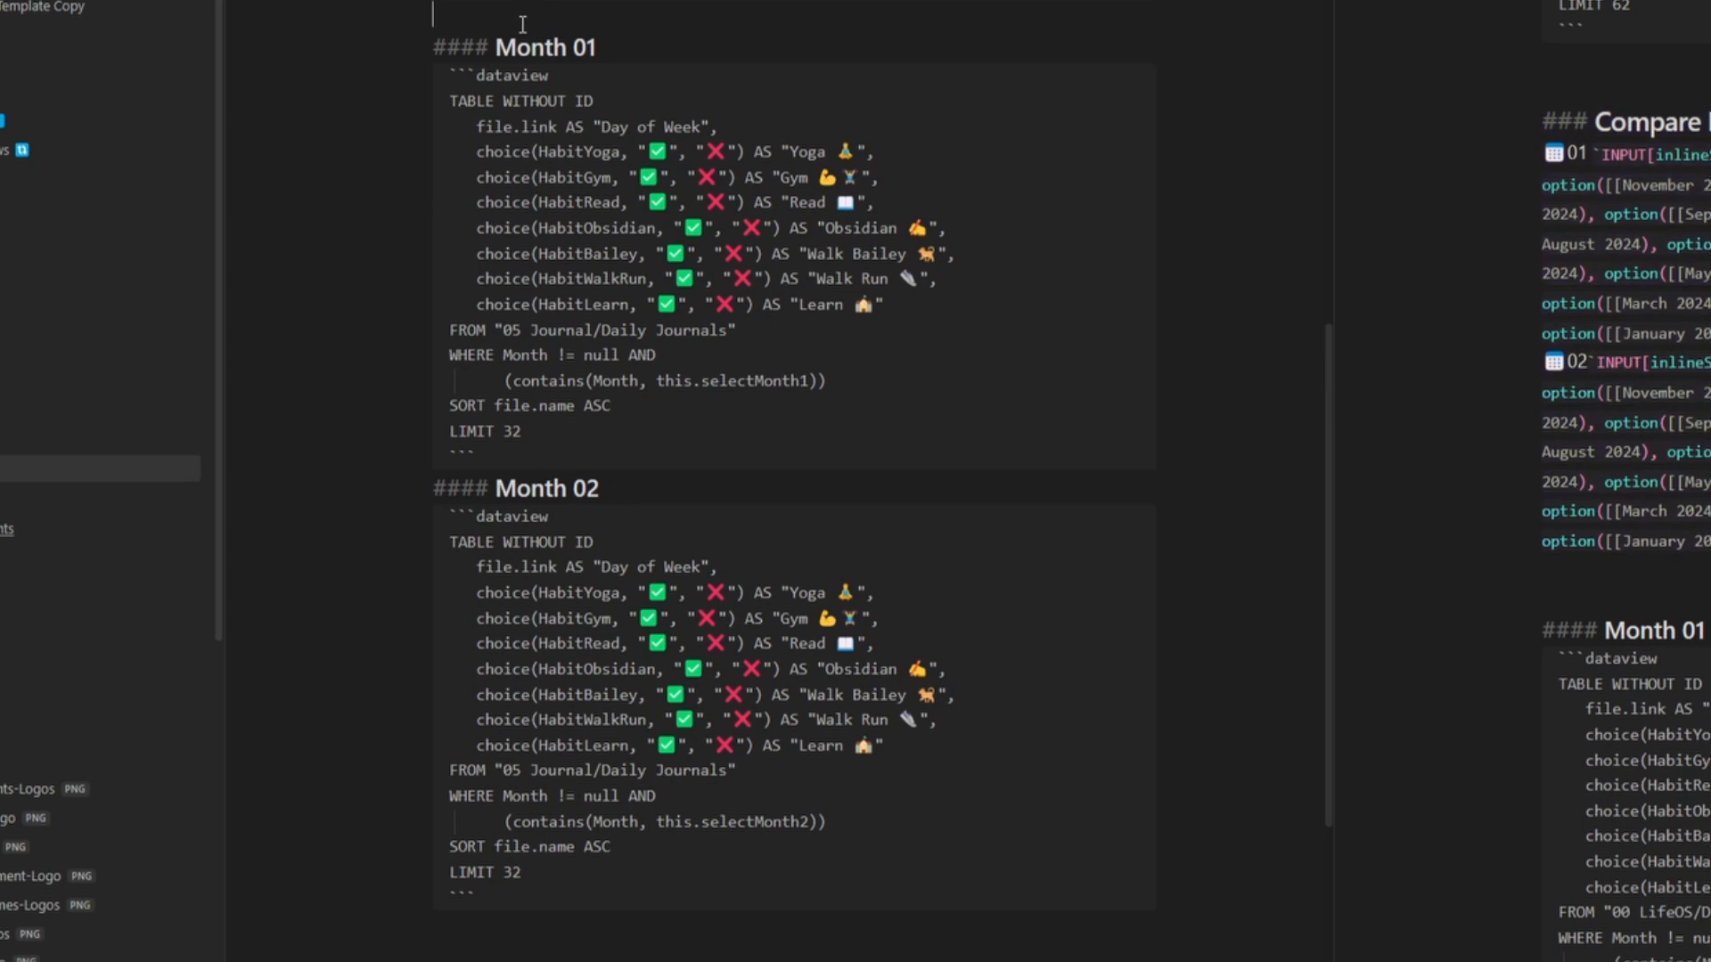
key("Return")
key("Return")
key("Up")
key("ctrl+v")
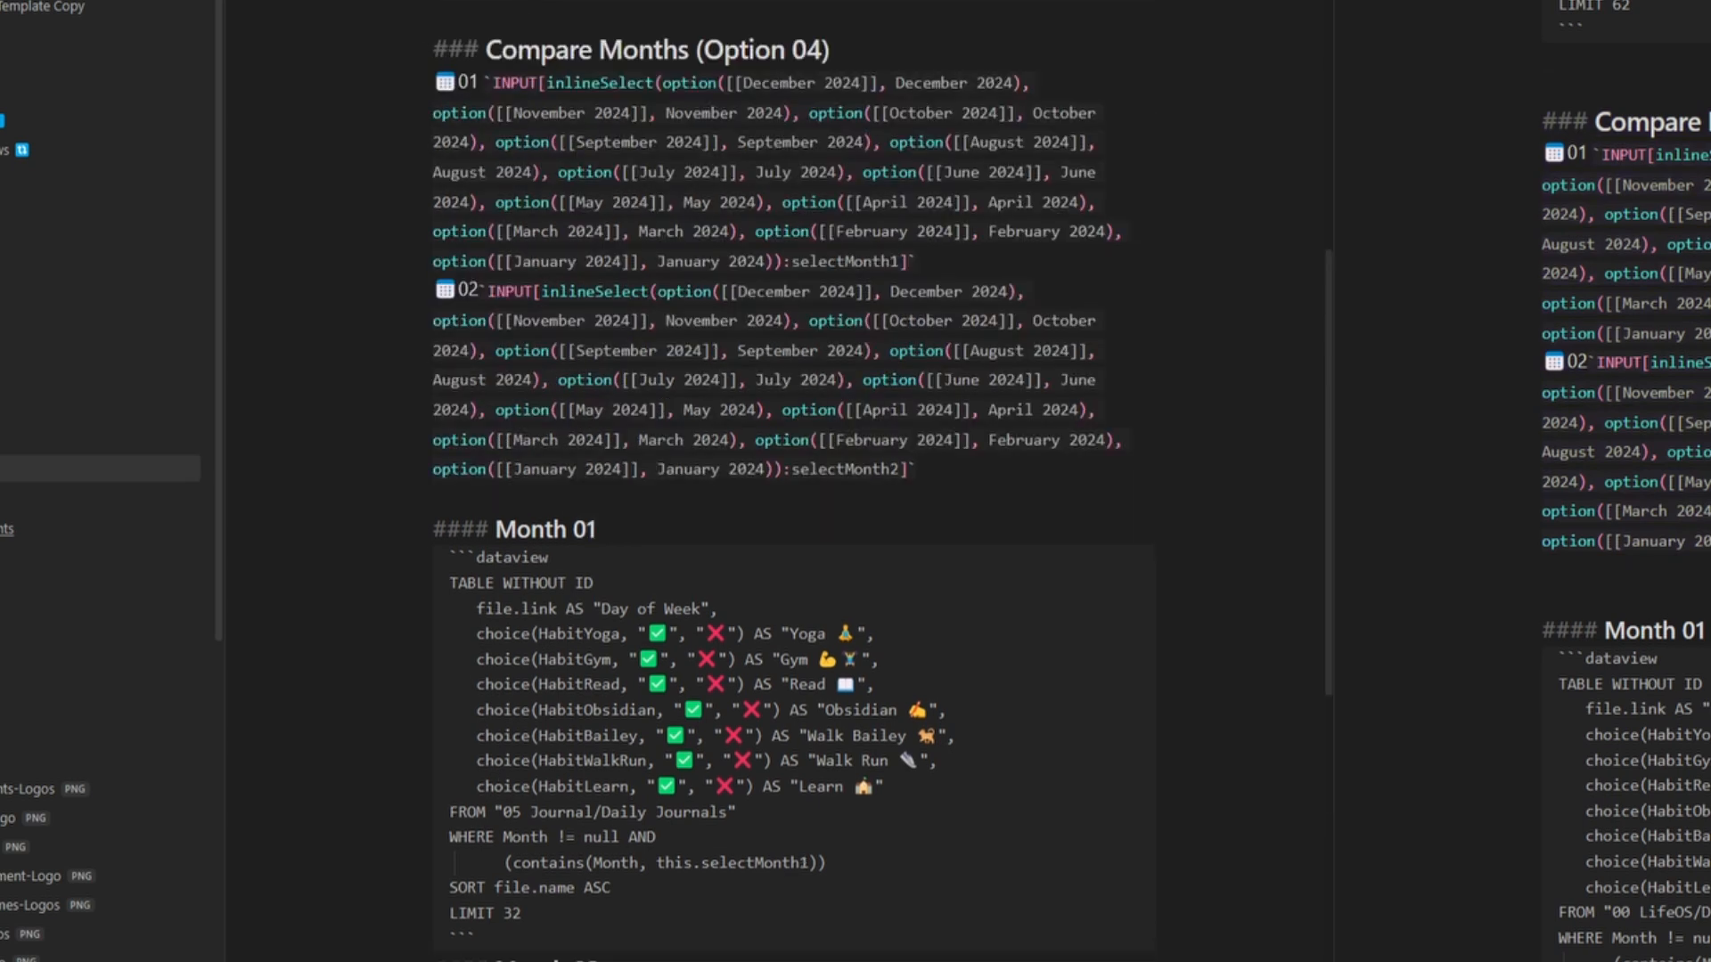
- Render Daily Habits, set the second Compare Months selector to September 2024, and check both month tables
key("ctrl+e")
left_click(576, 323)
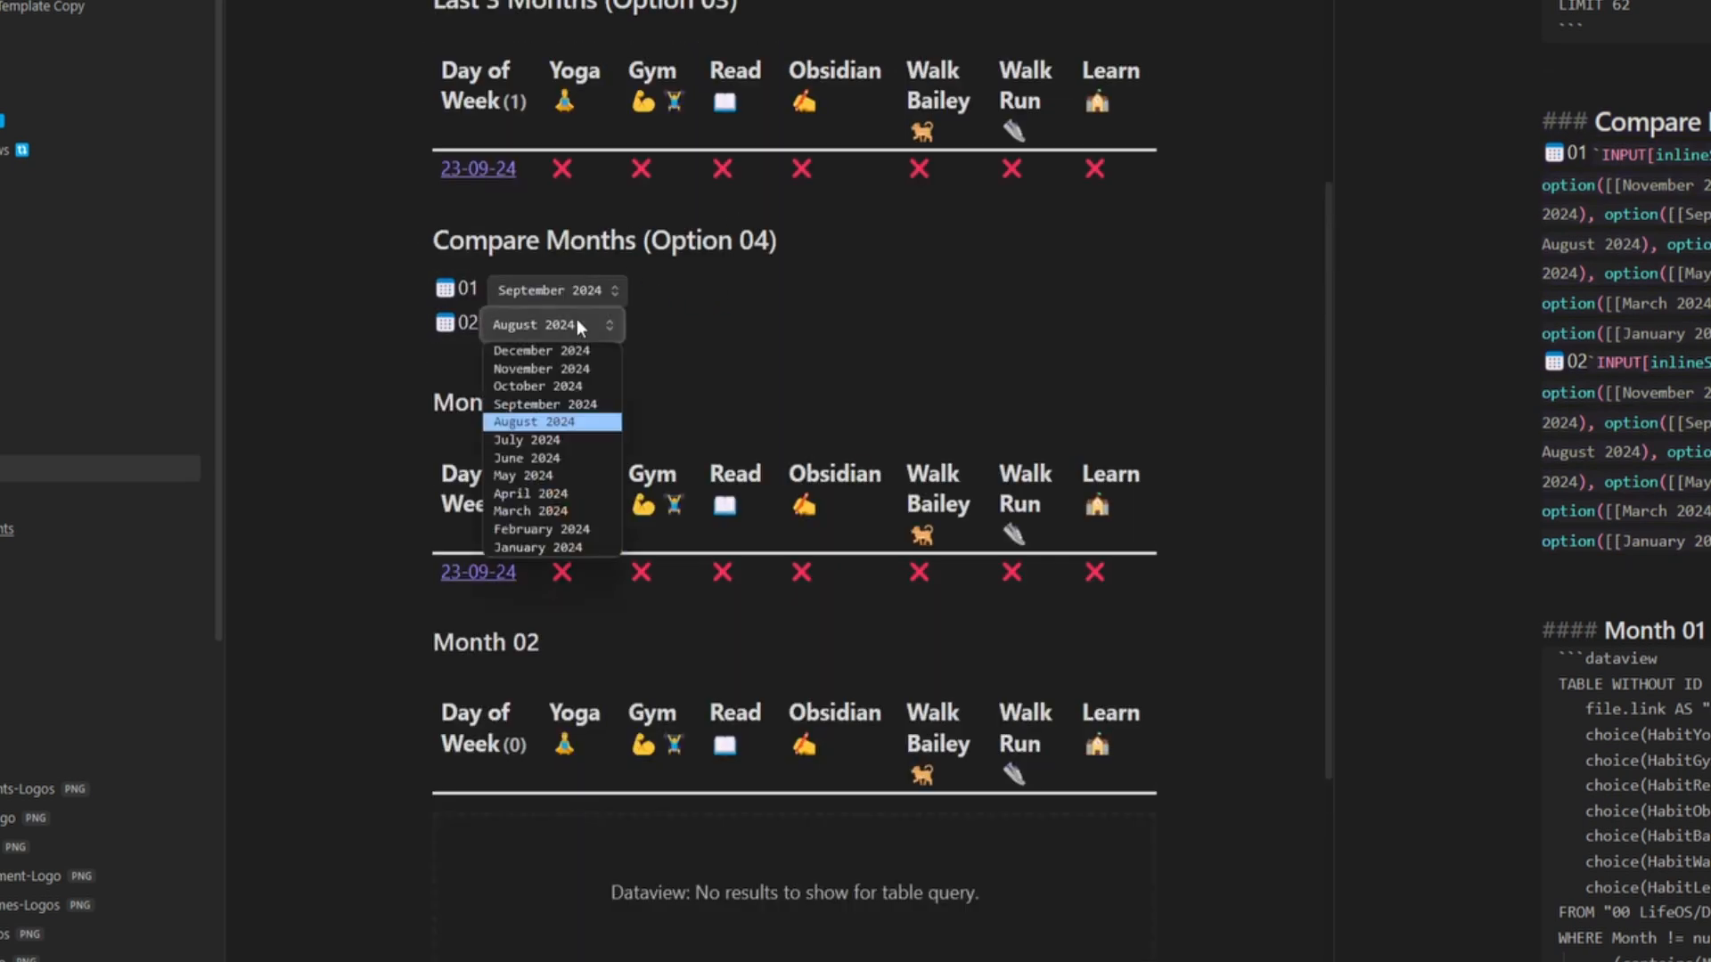
left_click(570, 392)
scroll(814, 419, "down", 3)
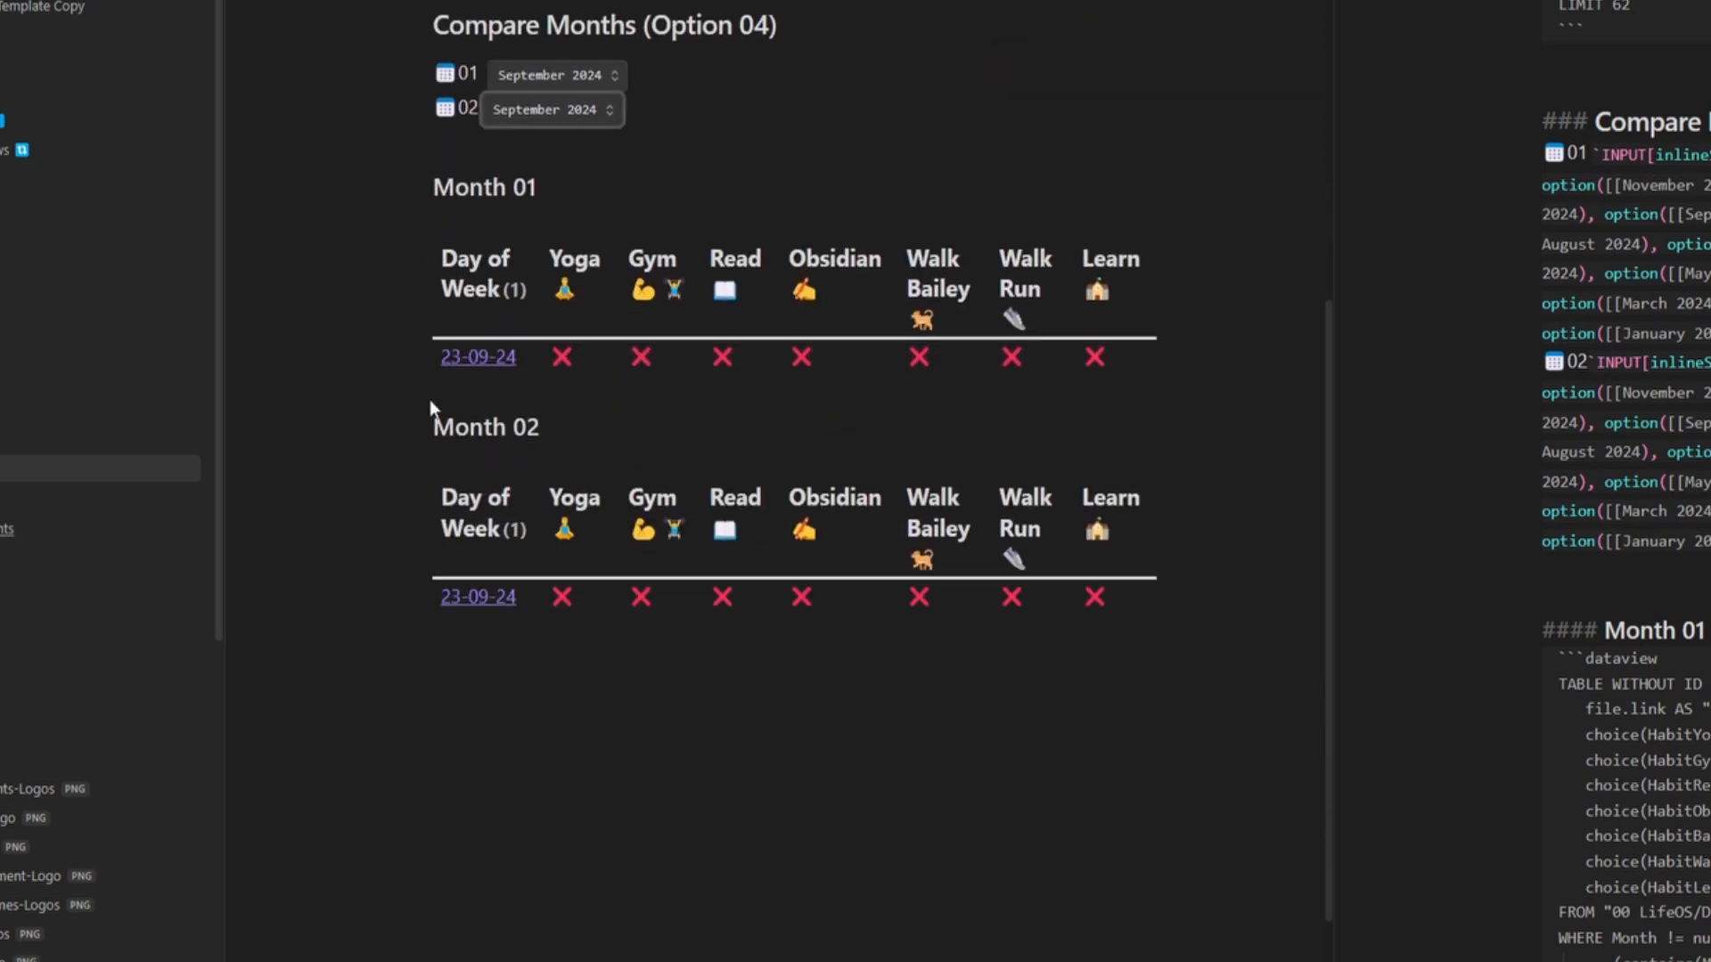
- Examine the Contribution Graph (Option 05) section in Daily Habits copy, both rendered and as code, including its habit buttons and their definitions
scroll(1627, 481, "down", 17)
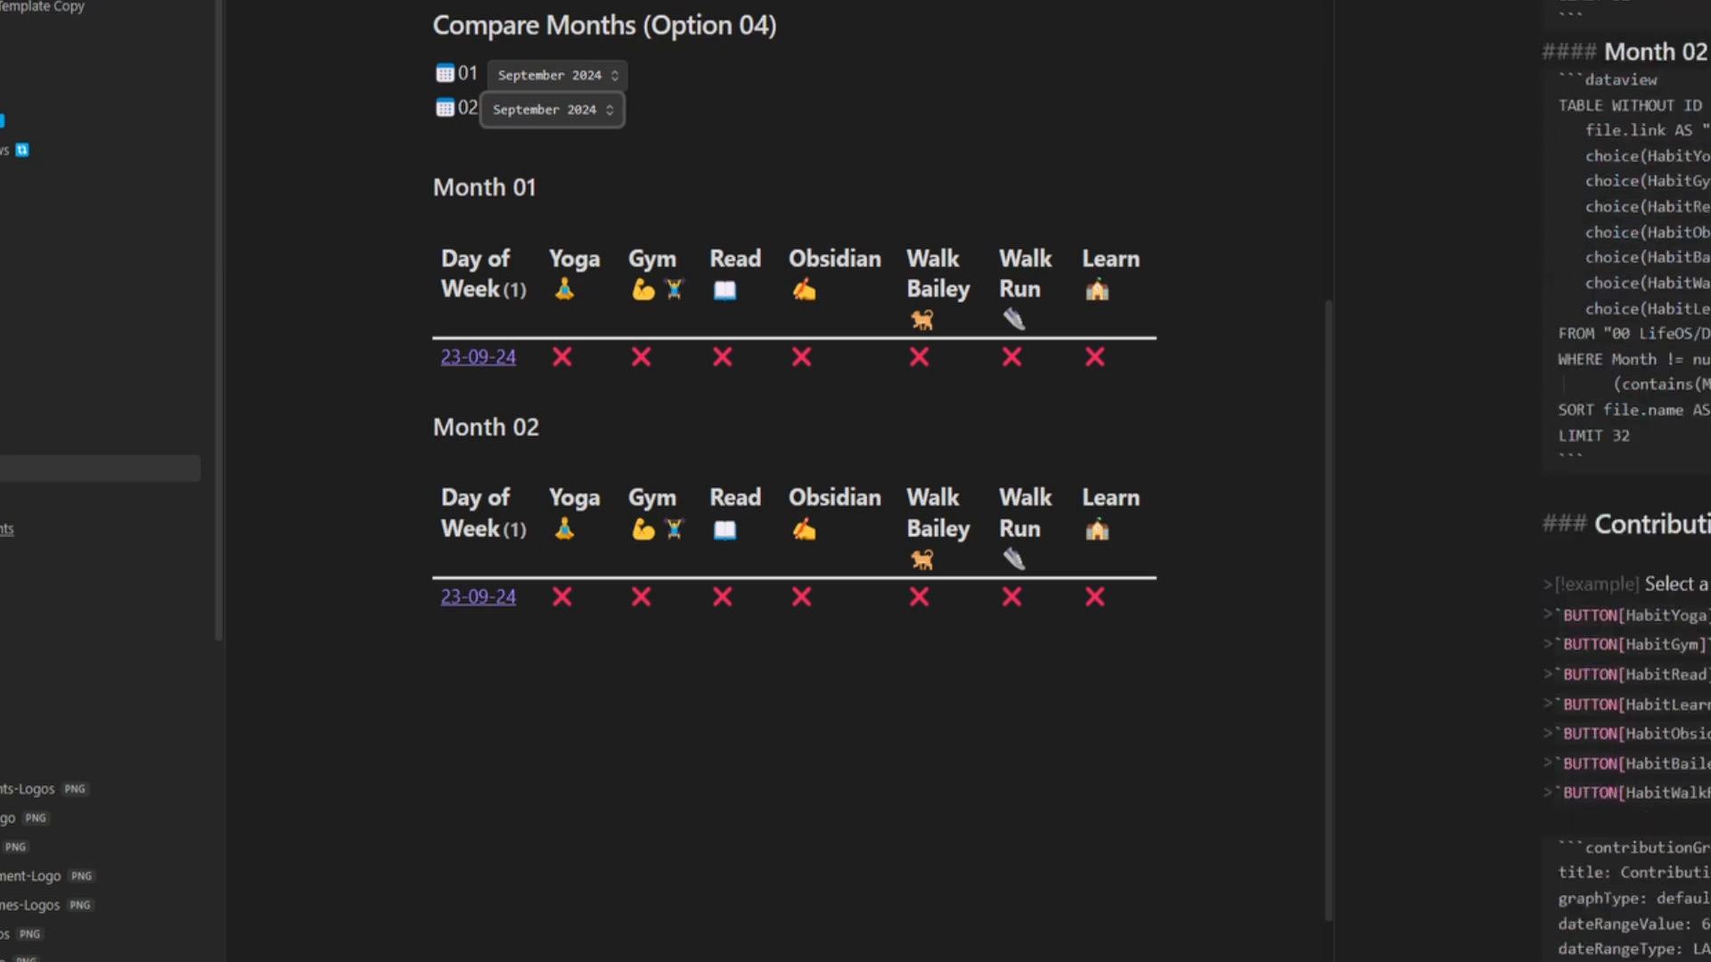
scroll(1627, 481, "up", 2)
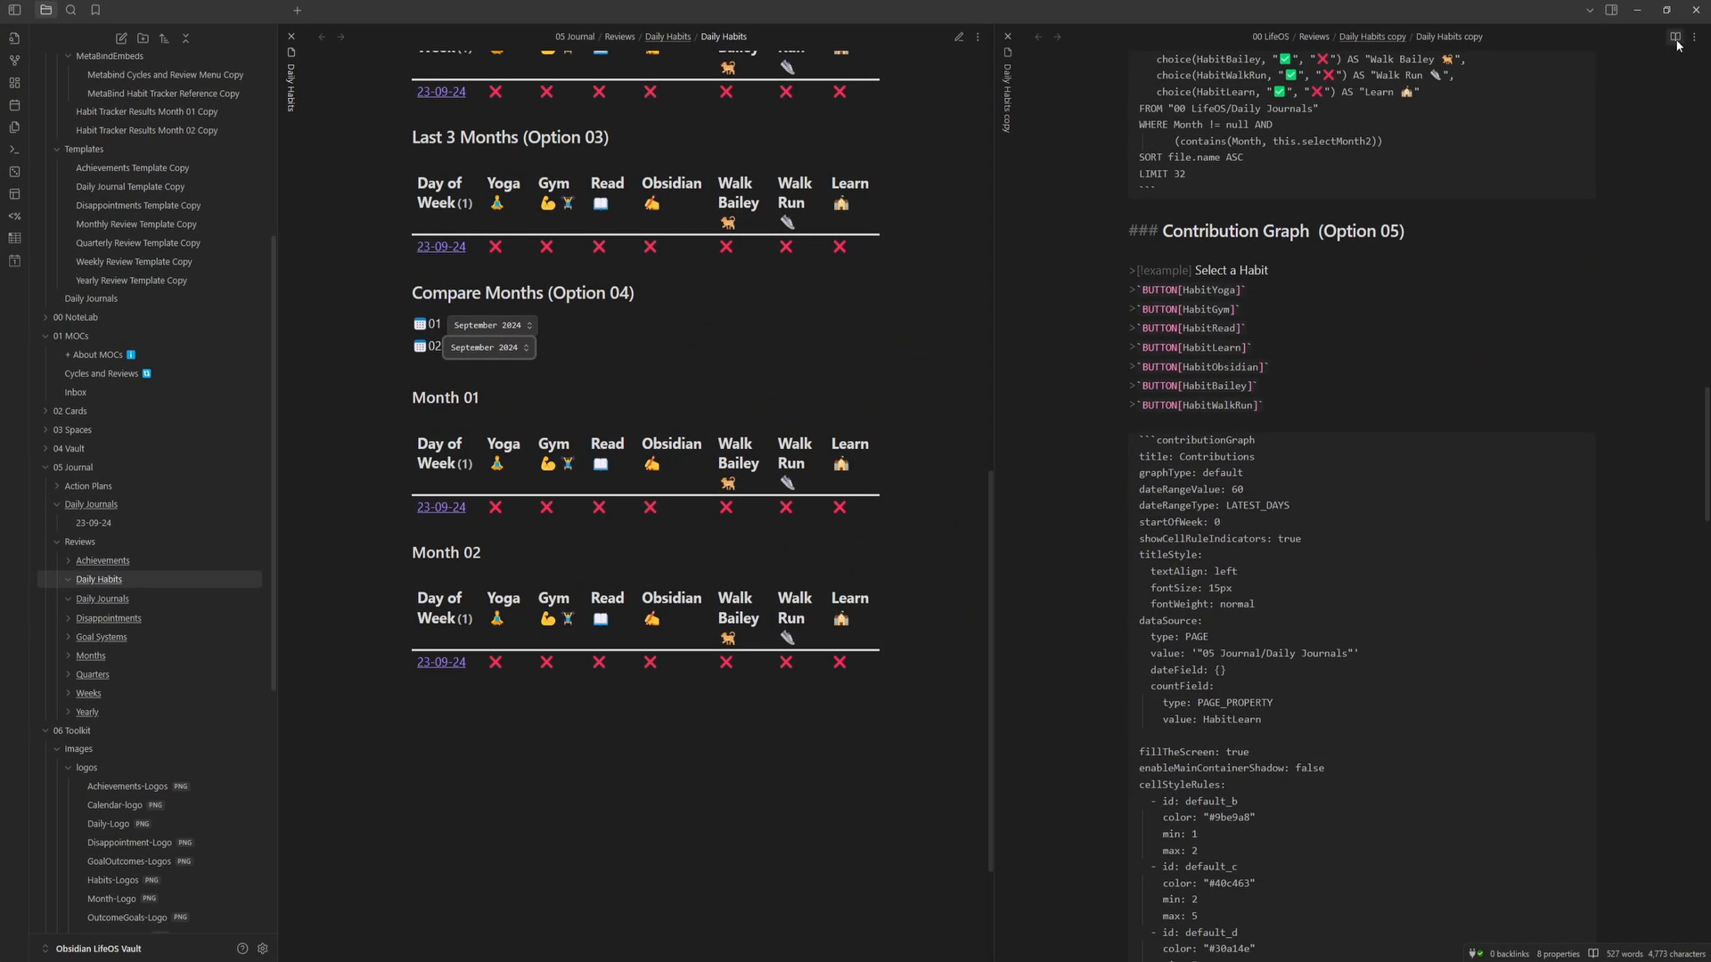
left_click(1692, 31)
left_click(1675, 37)
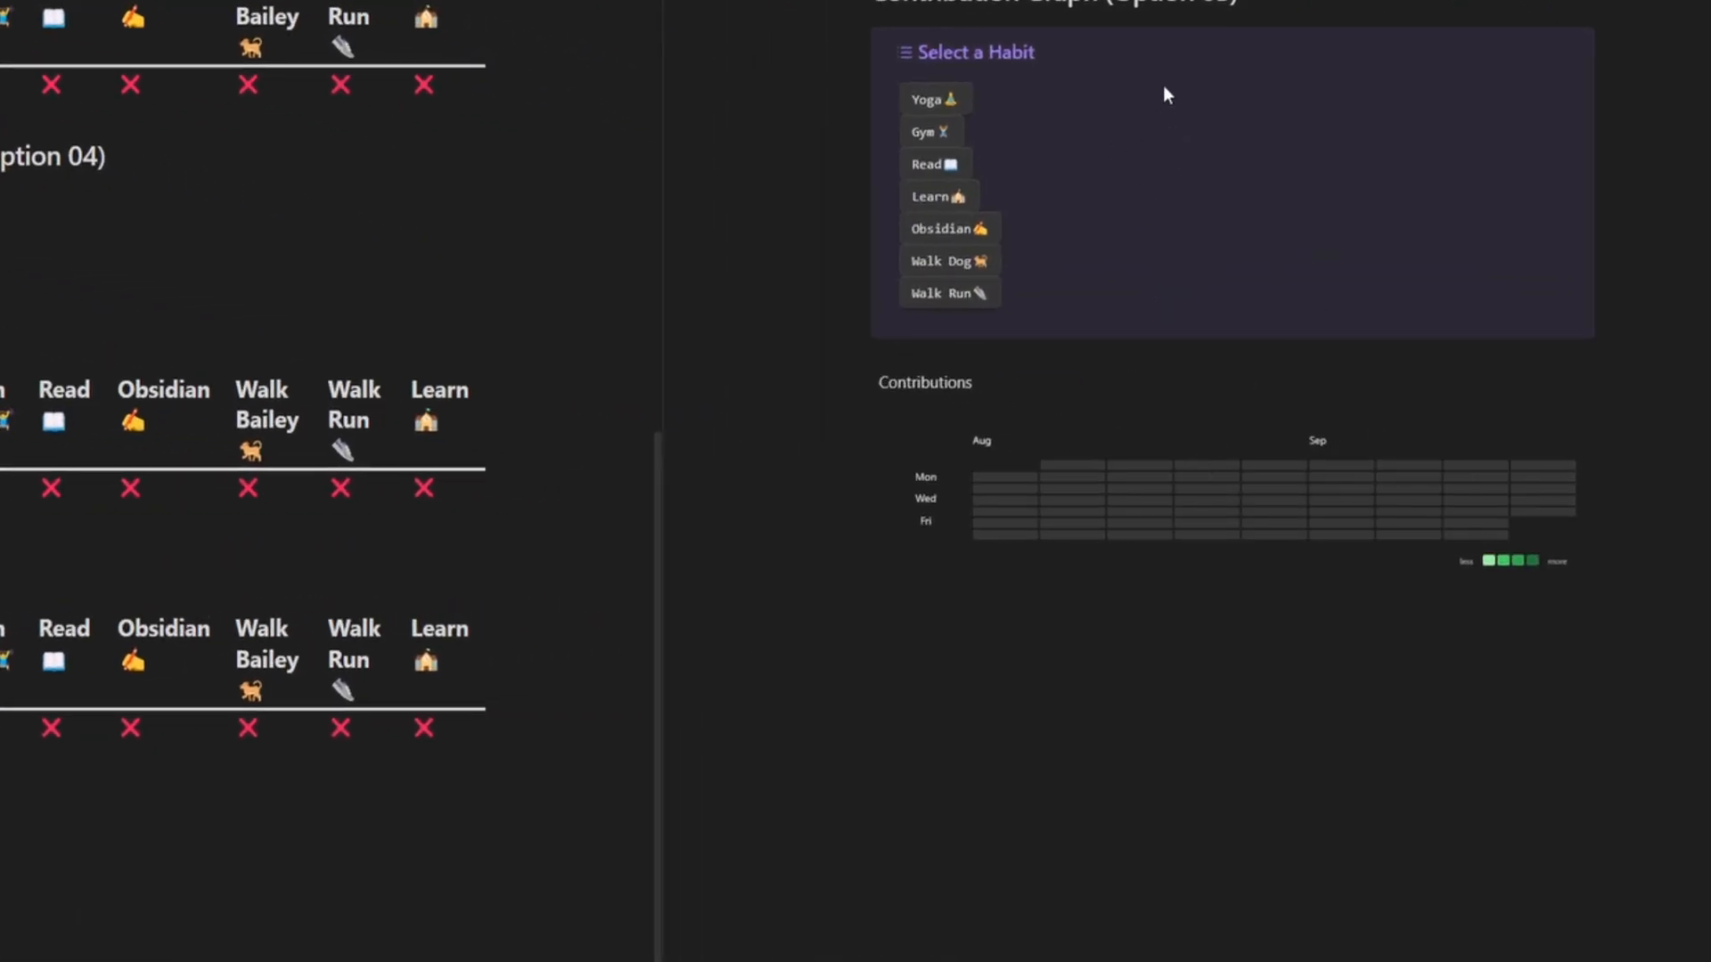
left_click_drag(1082, 360, 827, 151)
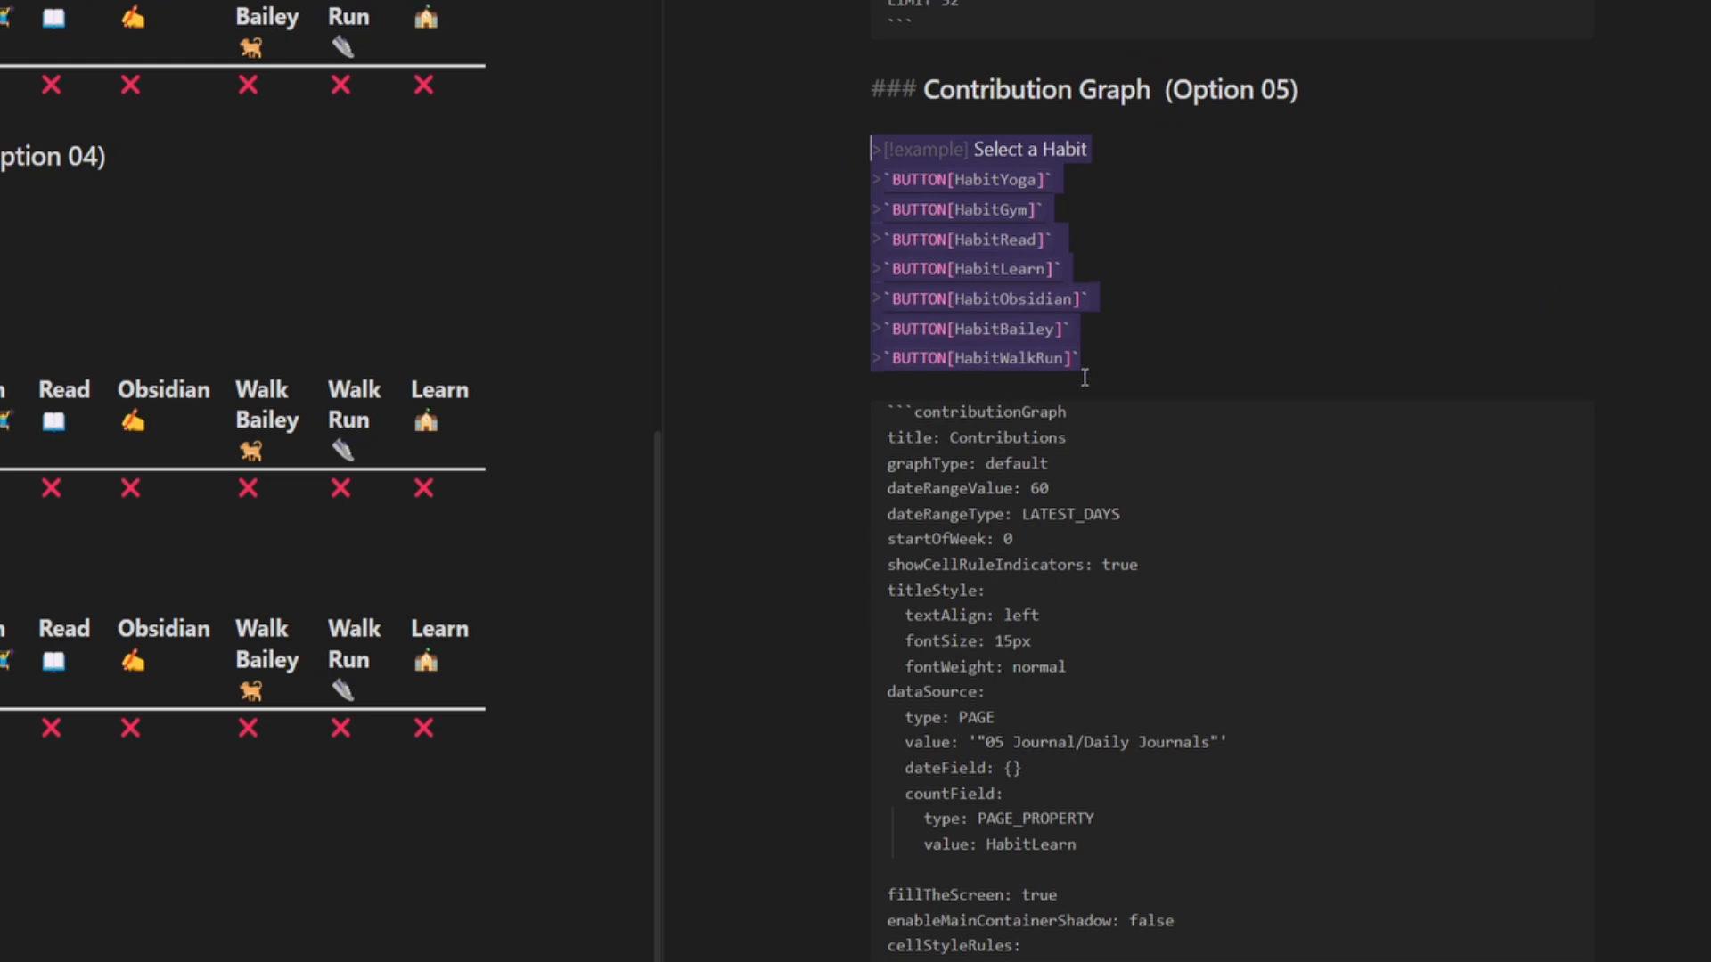
scroll(1096, 398, "down", 15)
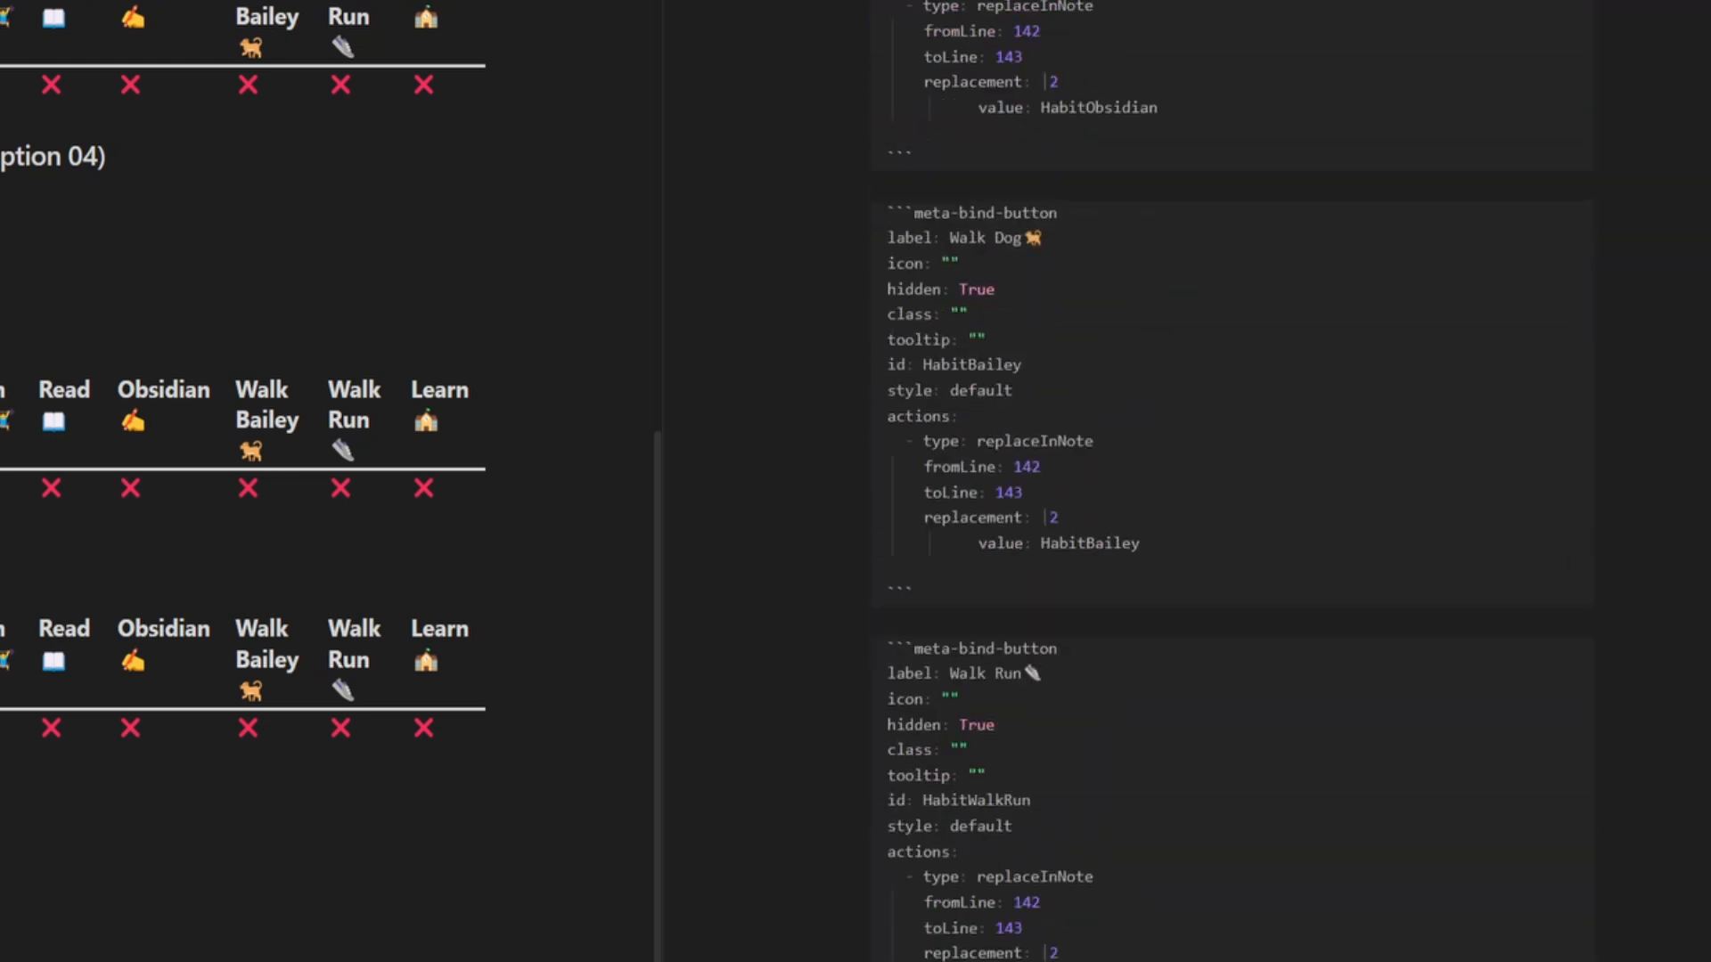
scroll(1096, 482, "up", 10)
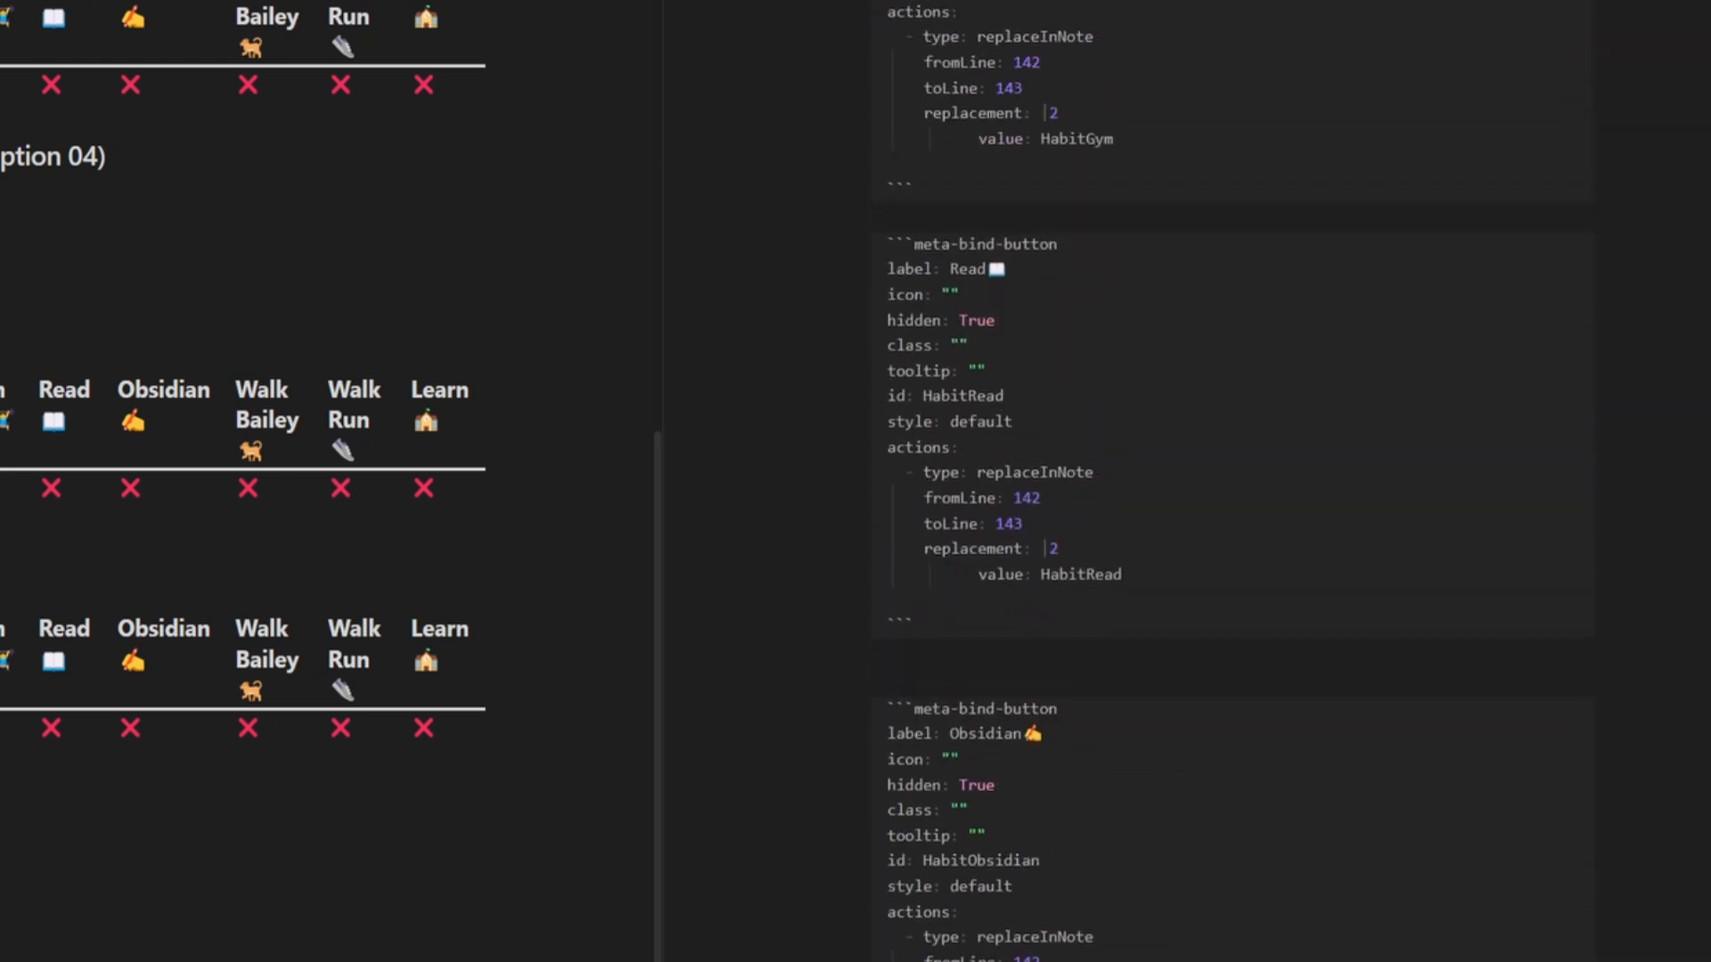
scroll(1230, 481, "up", 7)
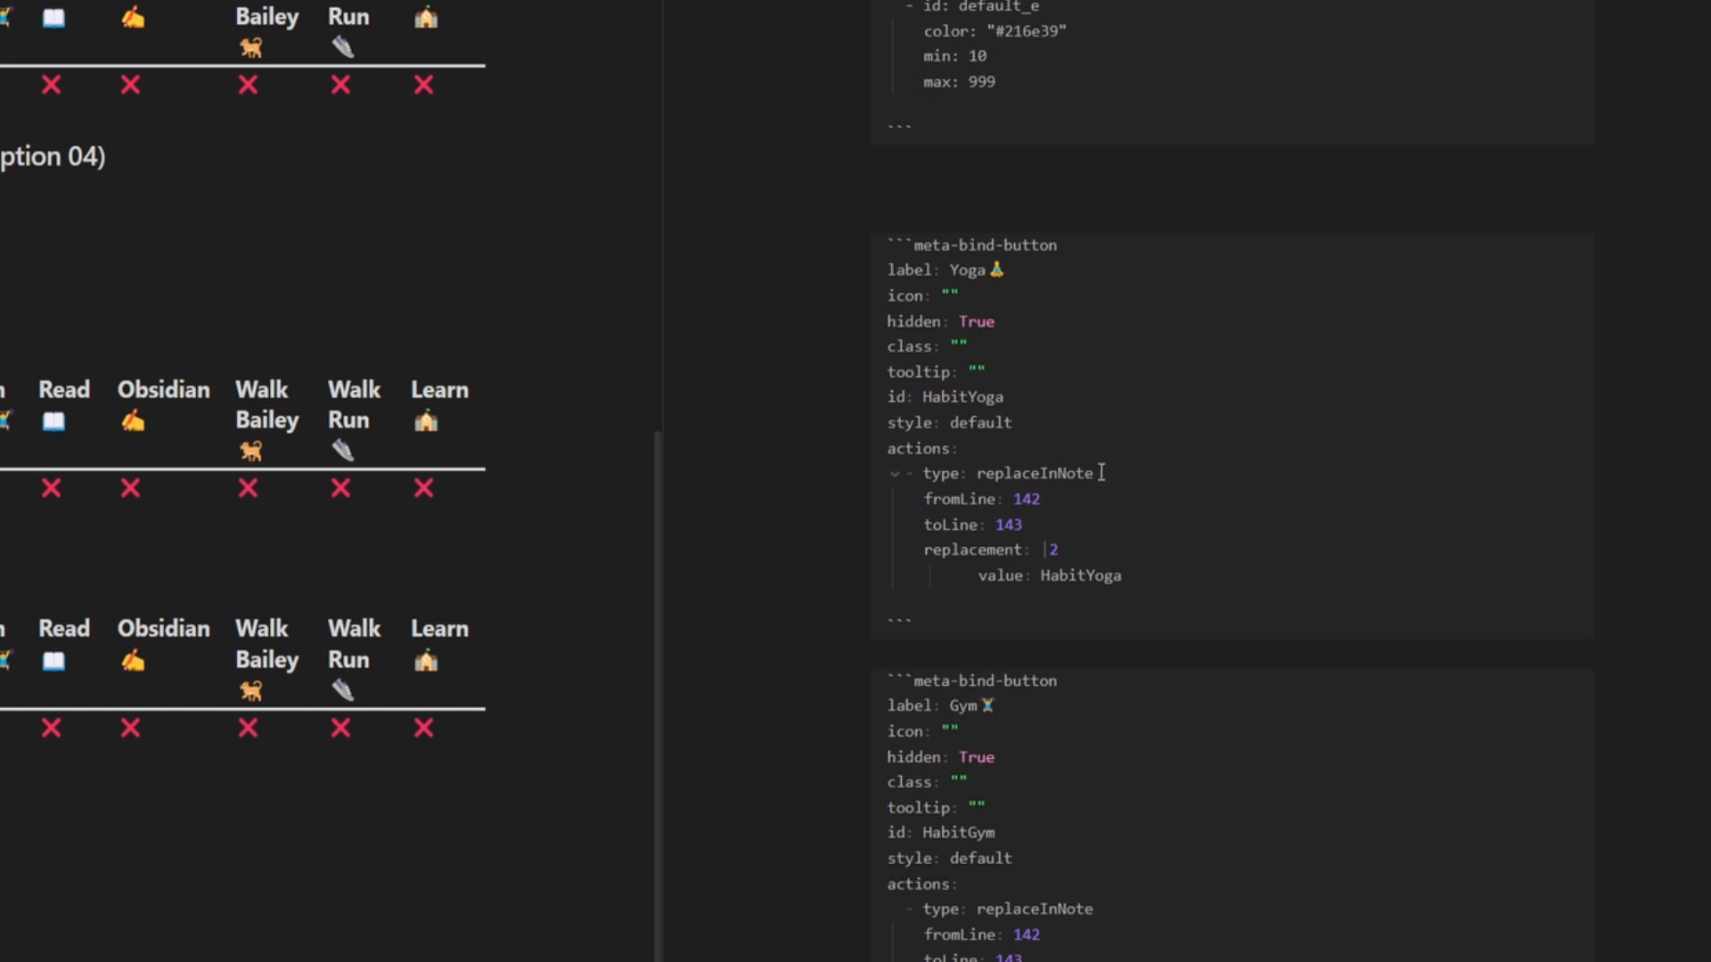
- Examine the Yoga button's label, replaceInNote action, line range and HabitYoga replacement, and the countField value they target in the contribution graph
left_click_drag(1101, 472, 977, 474)
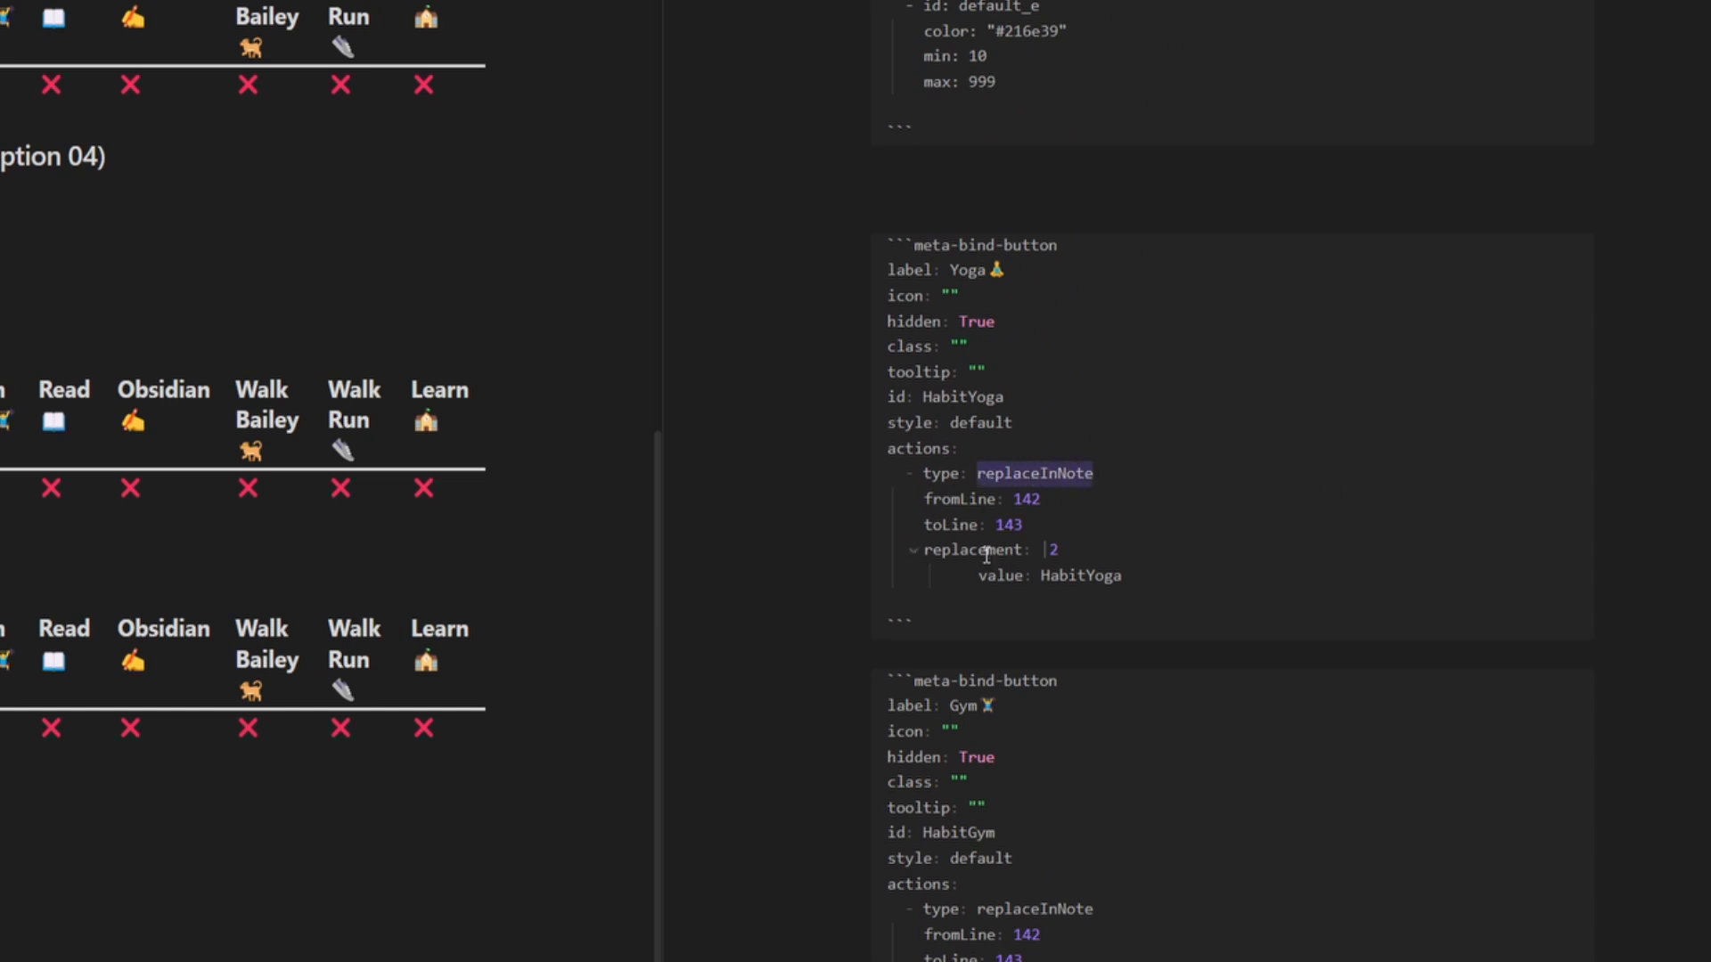
scroll(1057, 473, "up", 1)
left_click_drag(1007, 378, 954, 380)
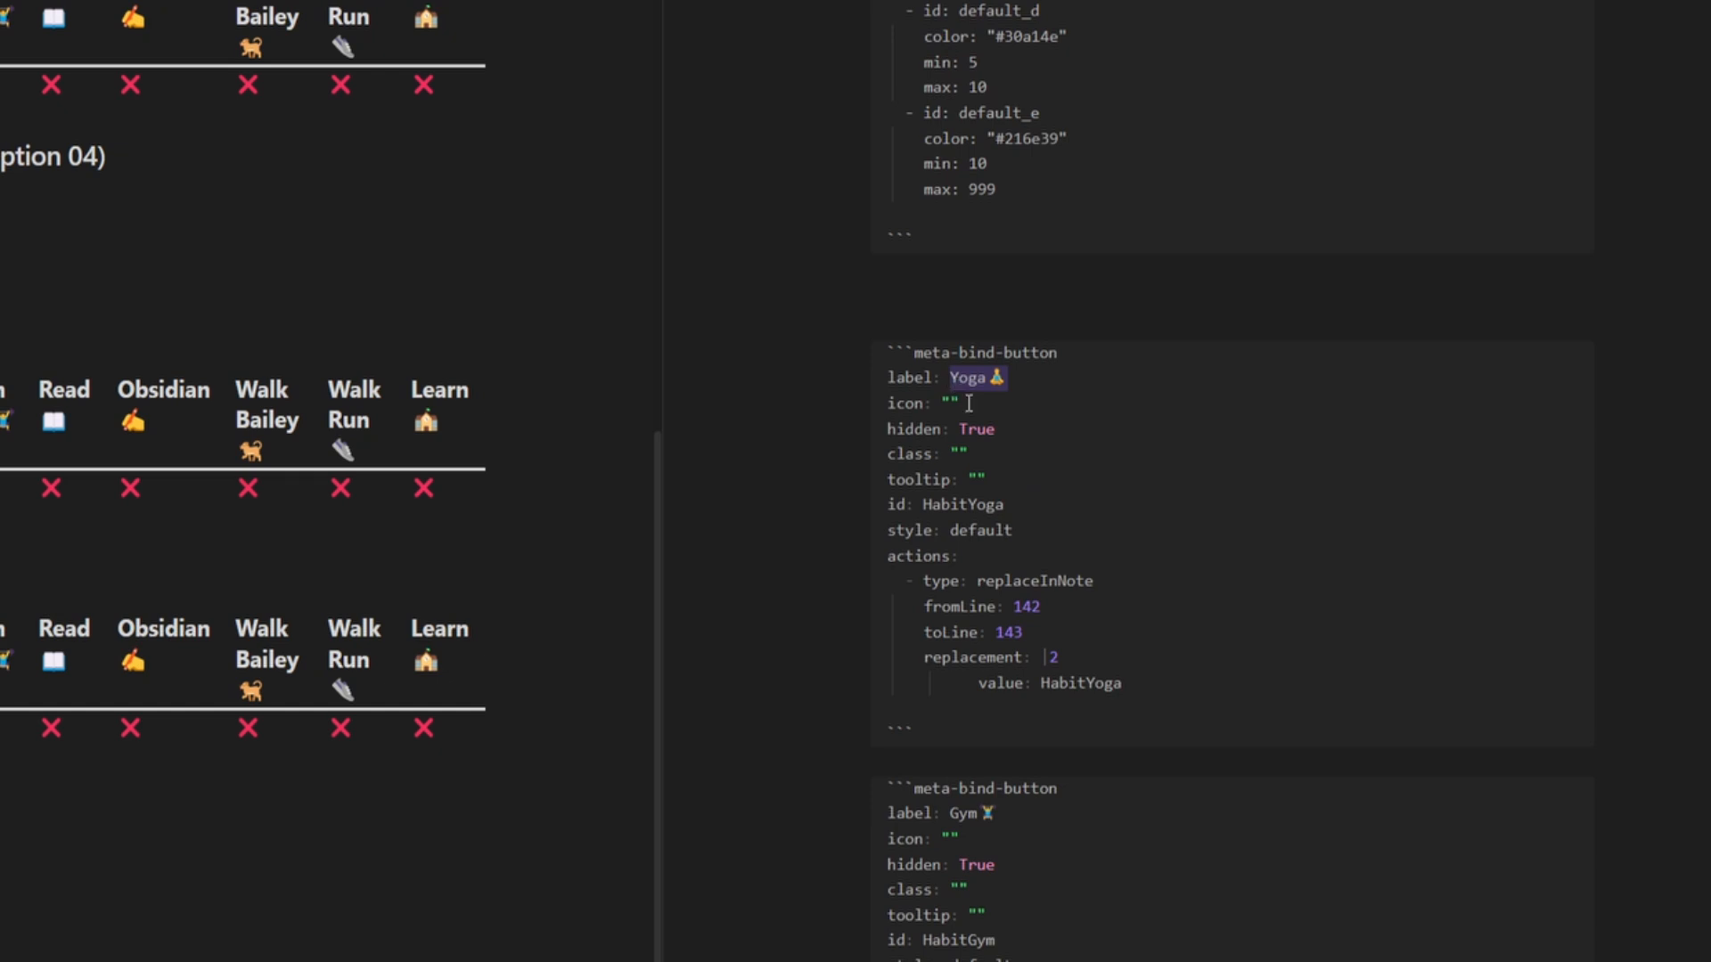
left_click(1027, 377)
left_click_drag(1023, 632, 843, 606)
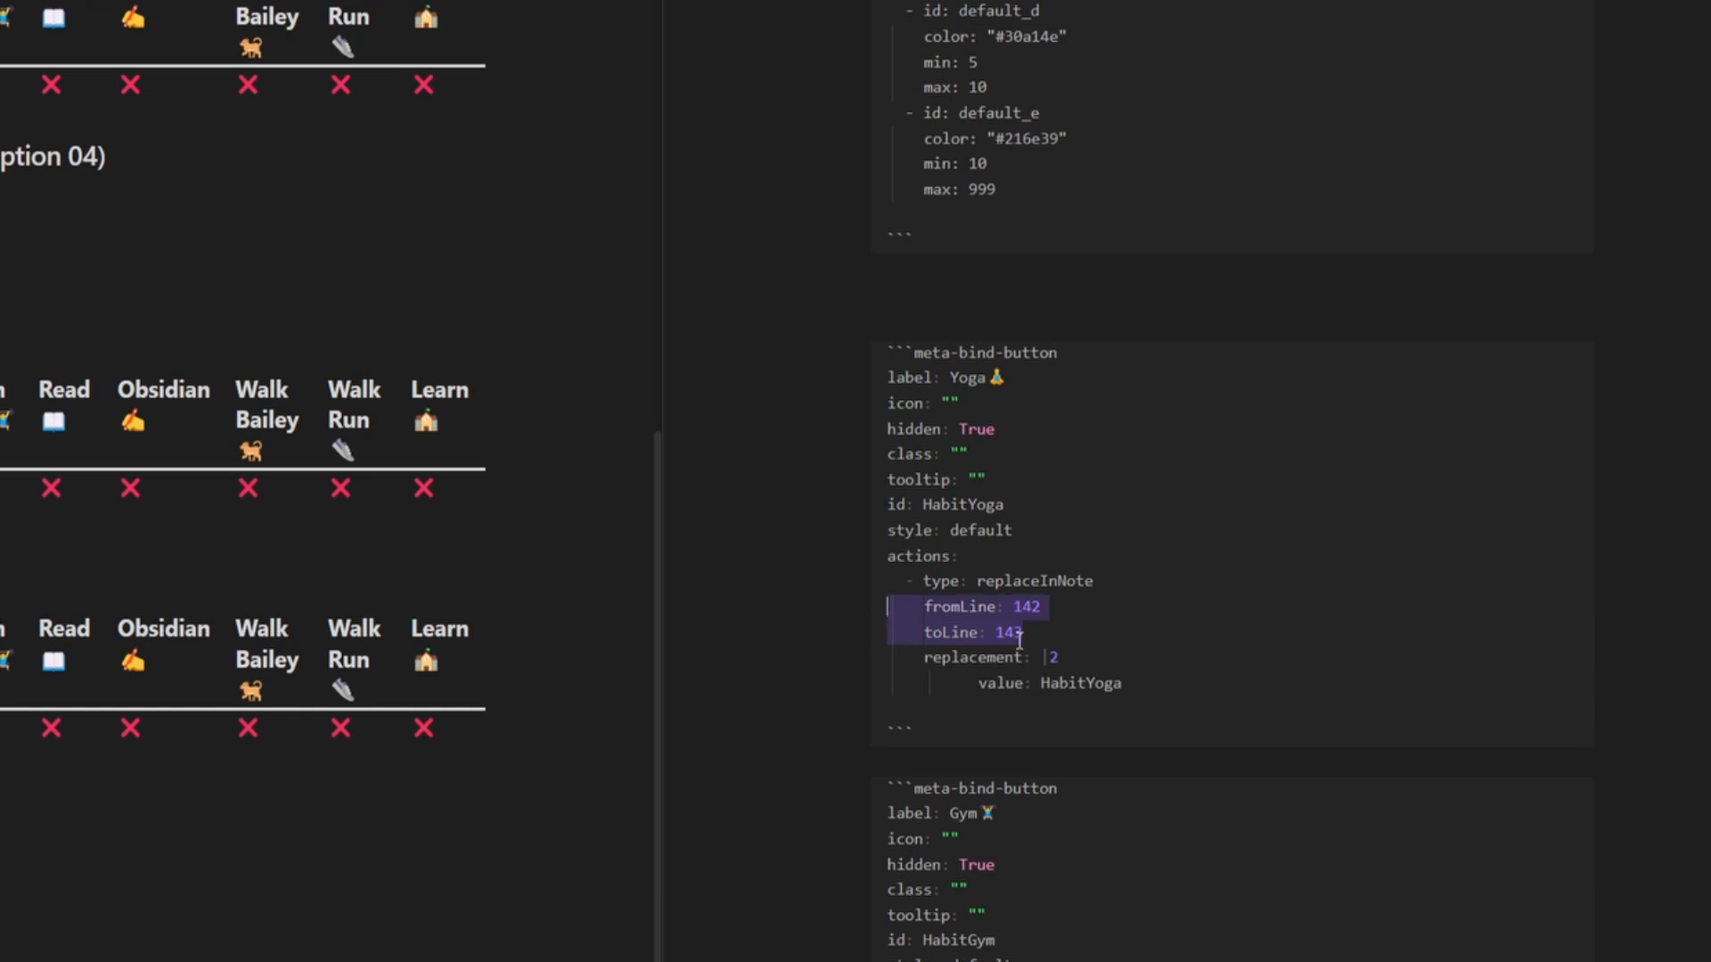
double_click(1081, 683)
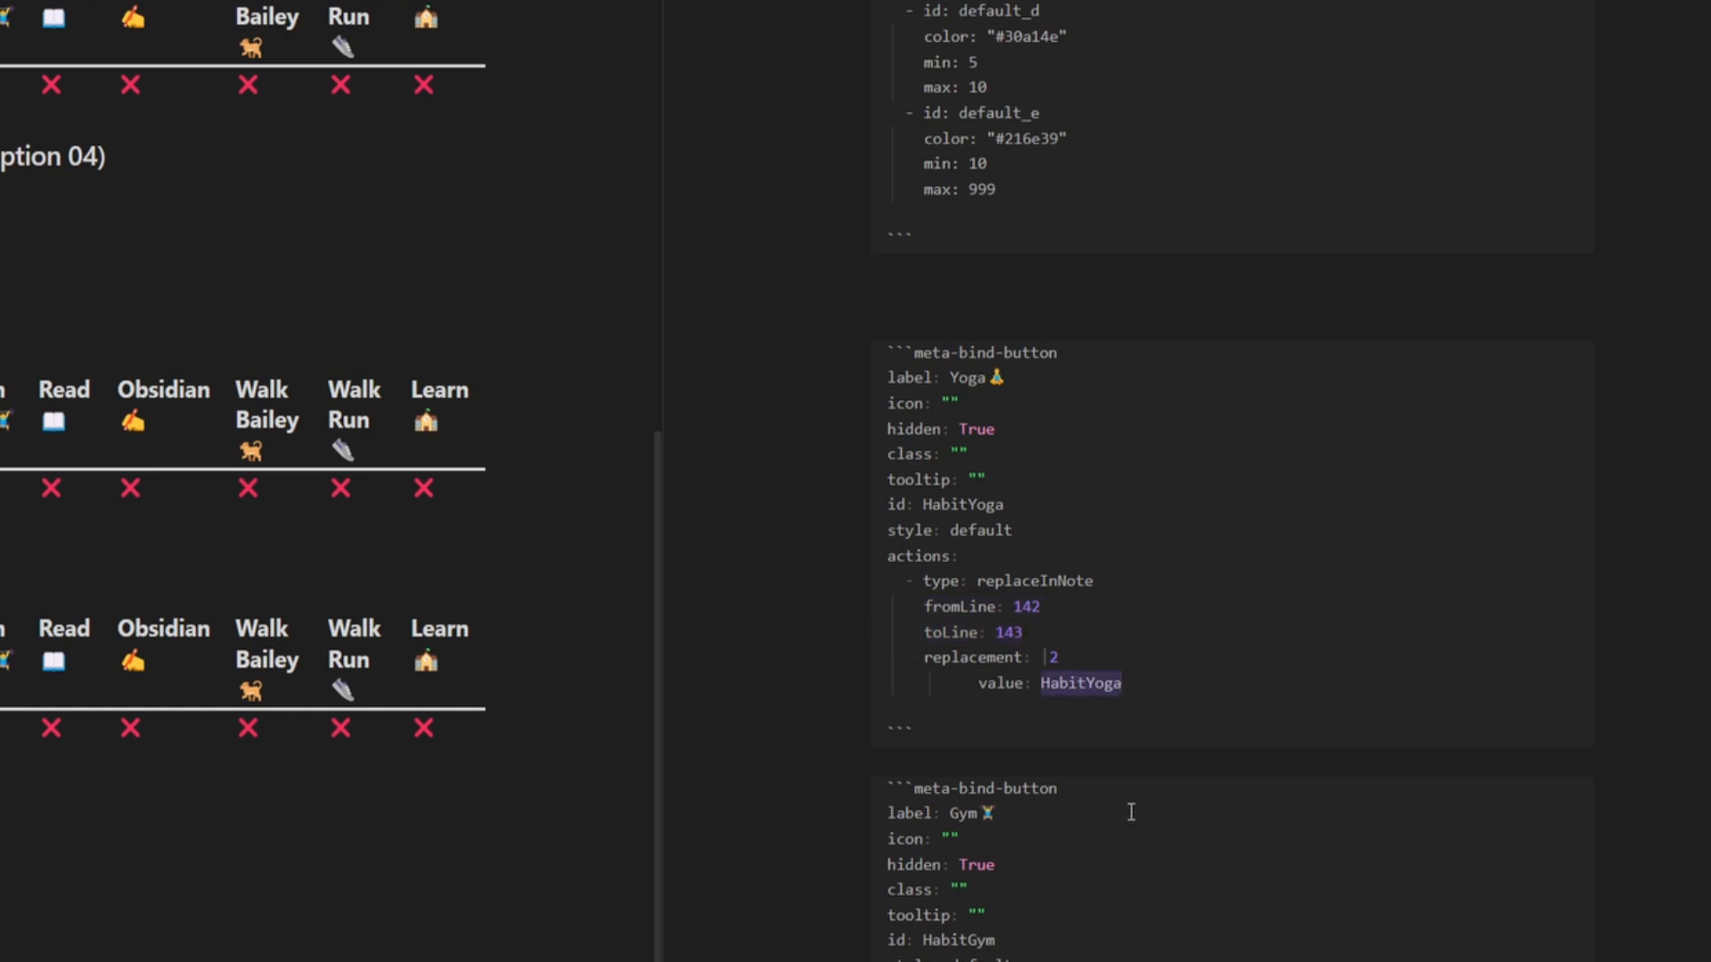
scroll(1158, 784, "up", 5)
scroll(1032, 793, "up", 7)
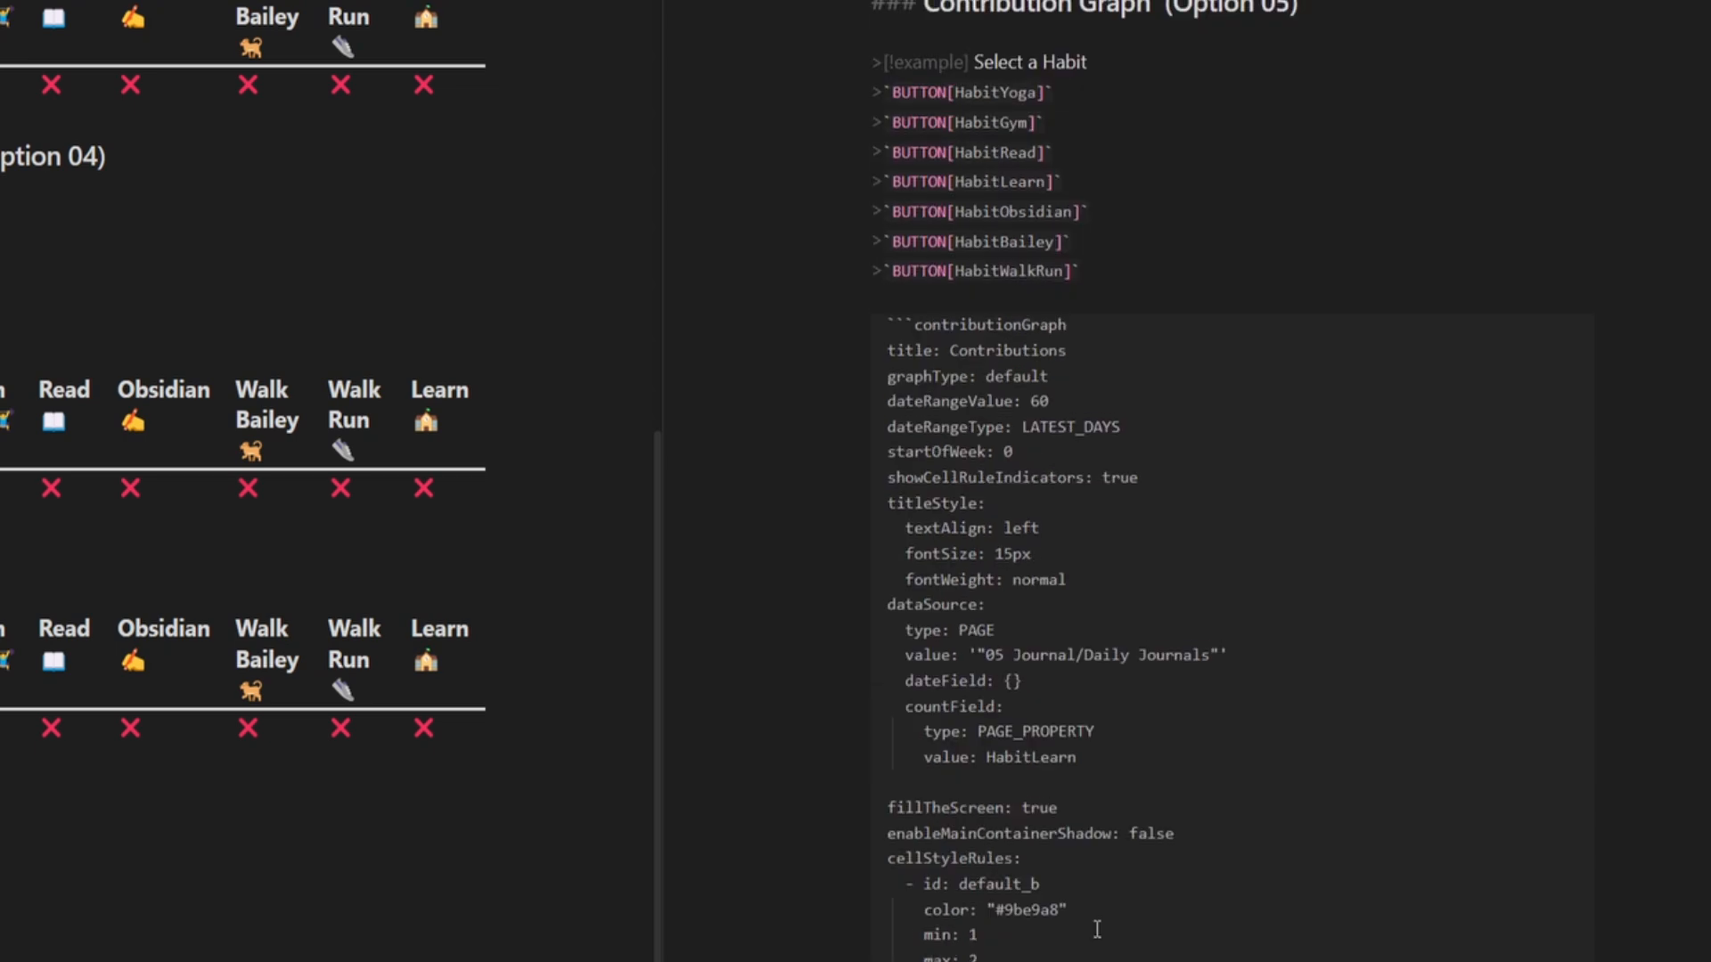
left_click_drag(1131, 766, 859, 742)
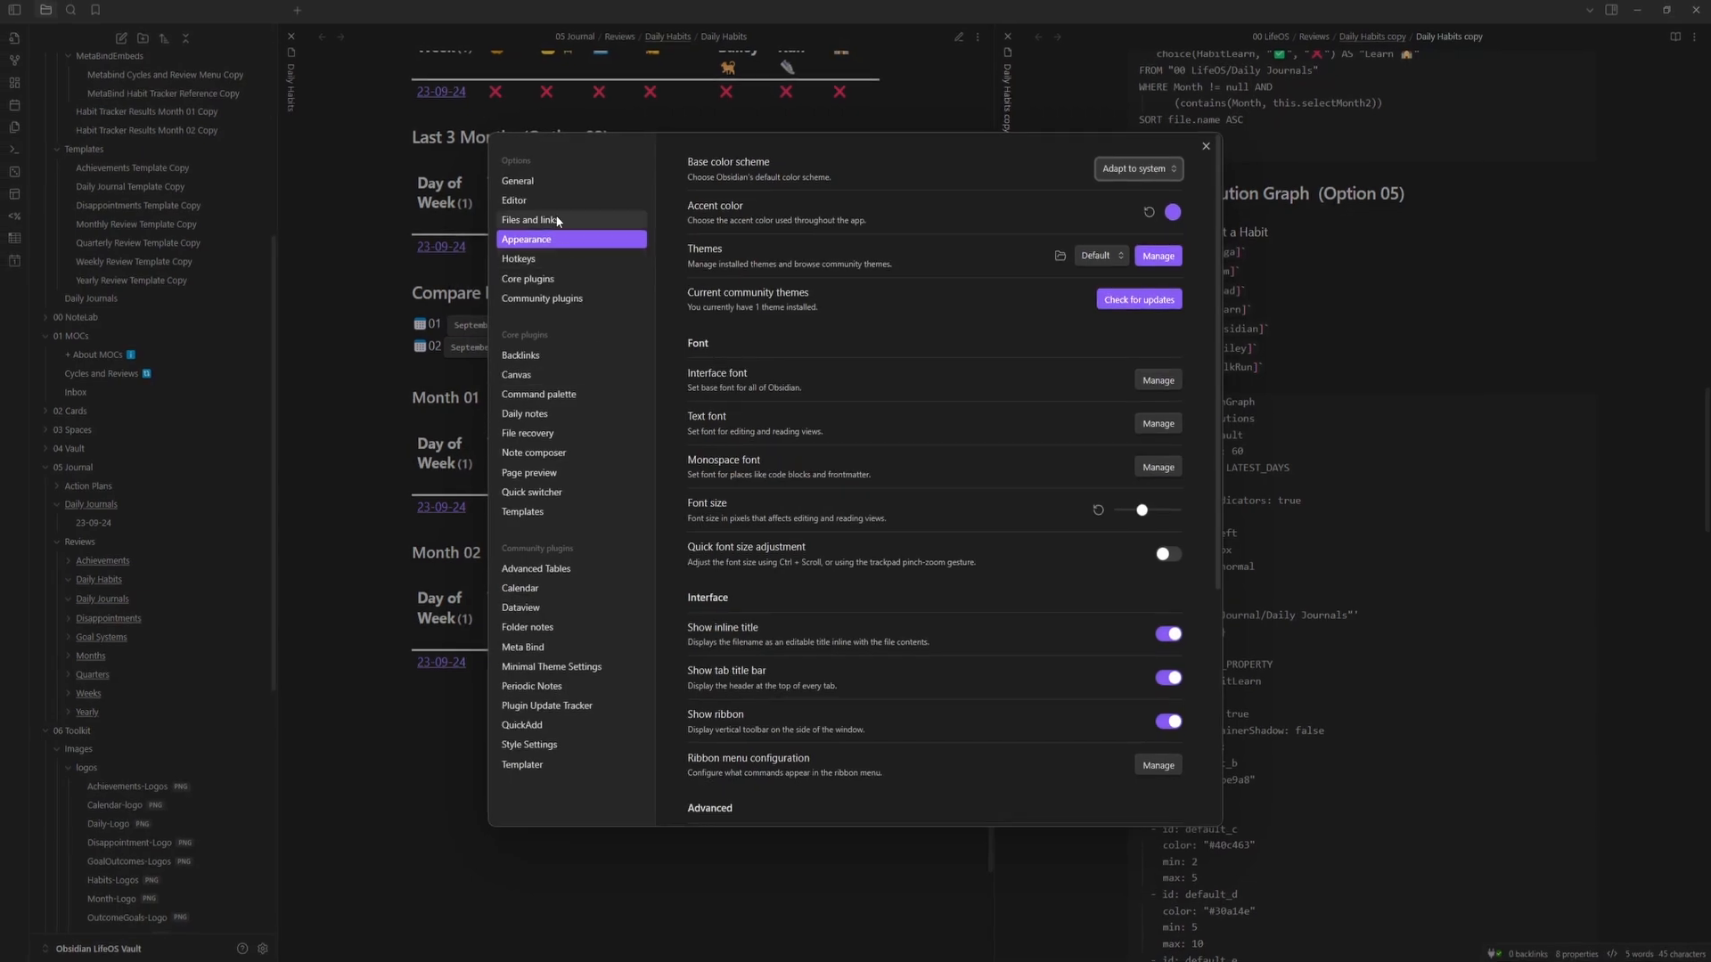
- Turn on line numbers in the editor settings and check the line numbers of the contribution graph's countField type and value
left_click(552, 203)
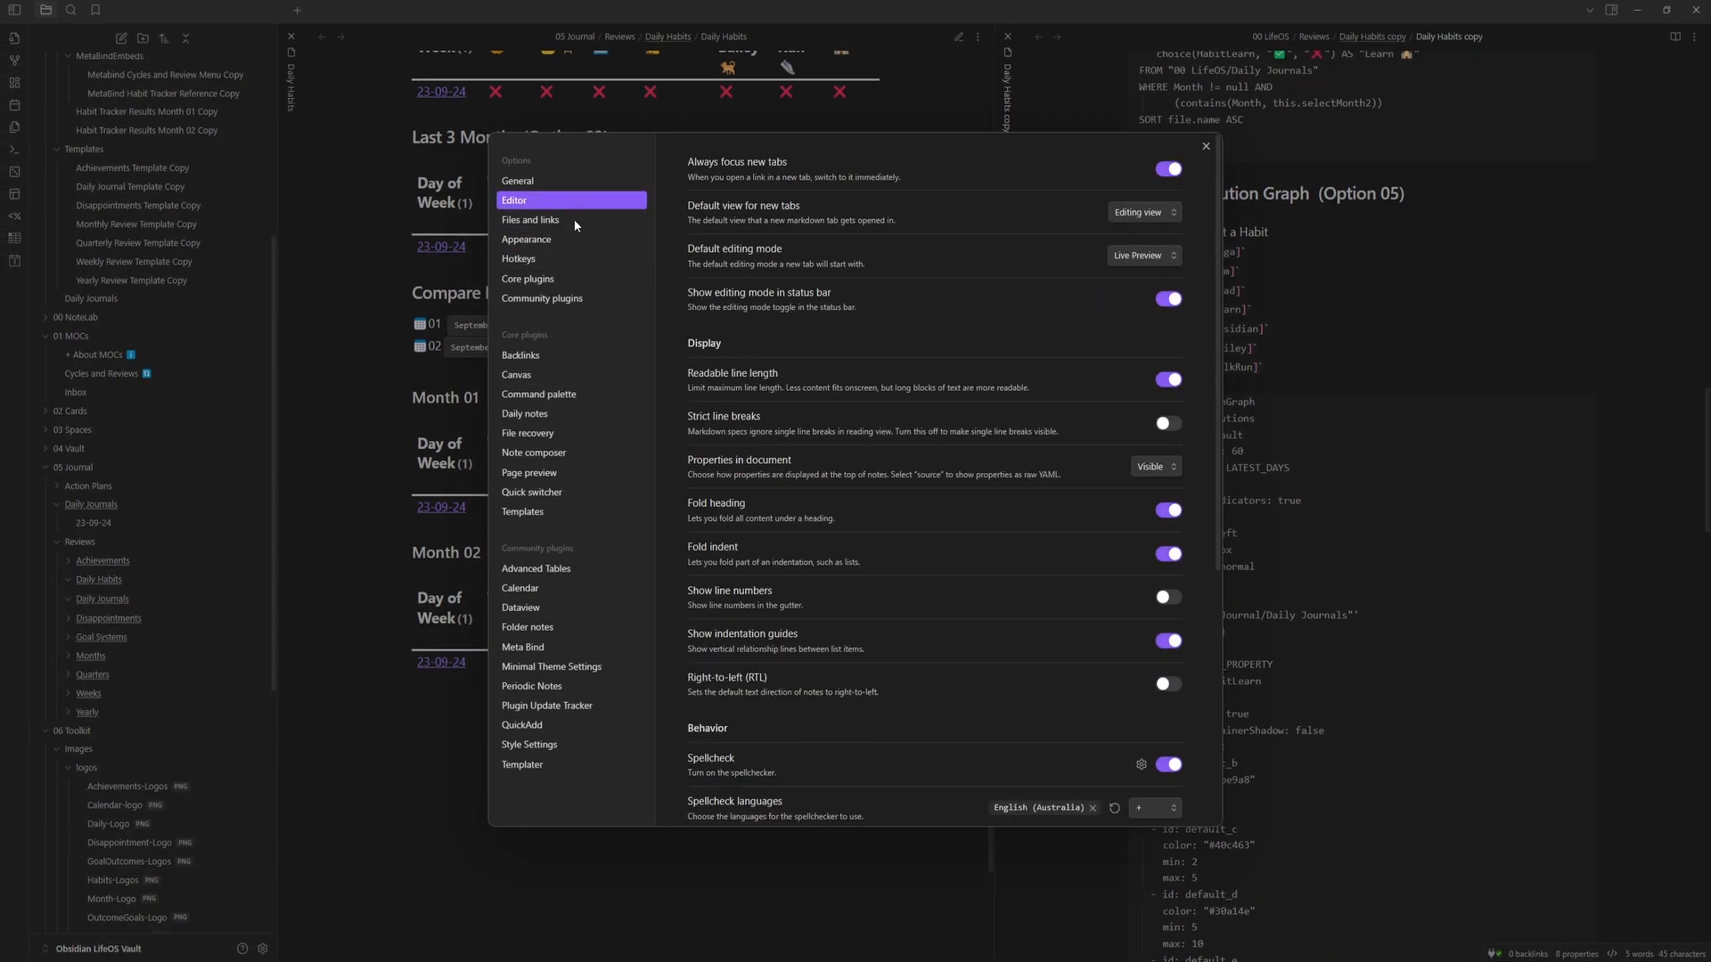
left_click(1164, 601)
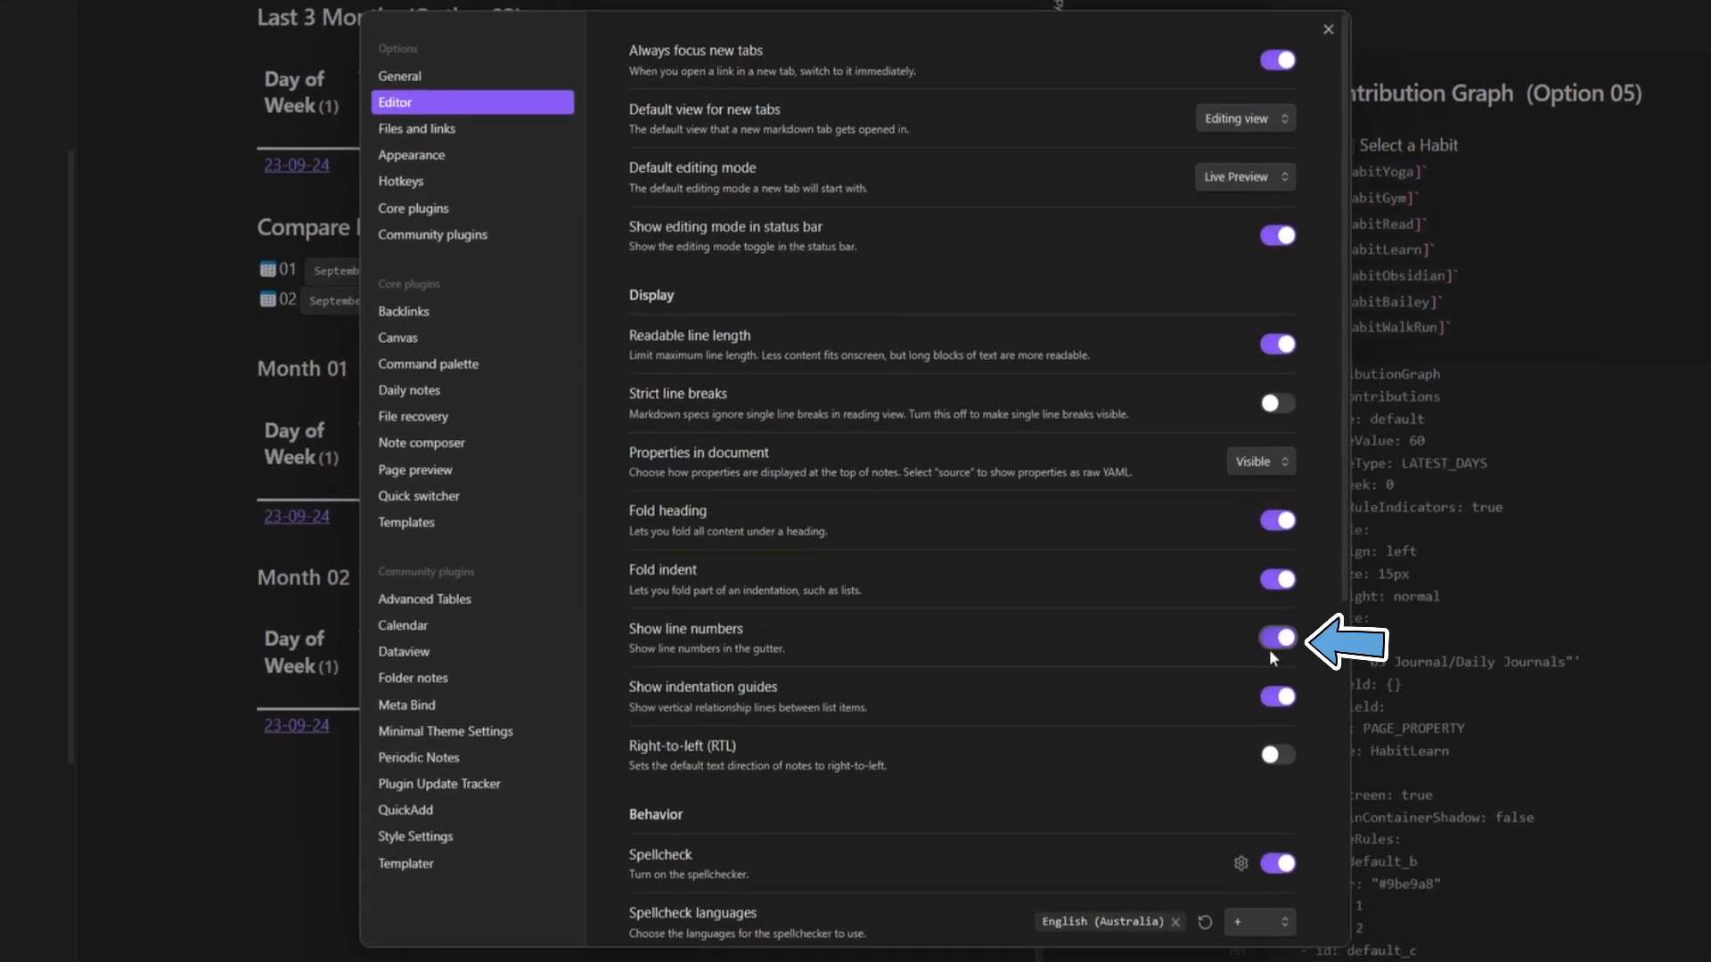
left_click(1327, 29)
scroll(1292, 446, "down", 3)
left_click_drag(1450, 471, 1242, 444)
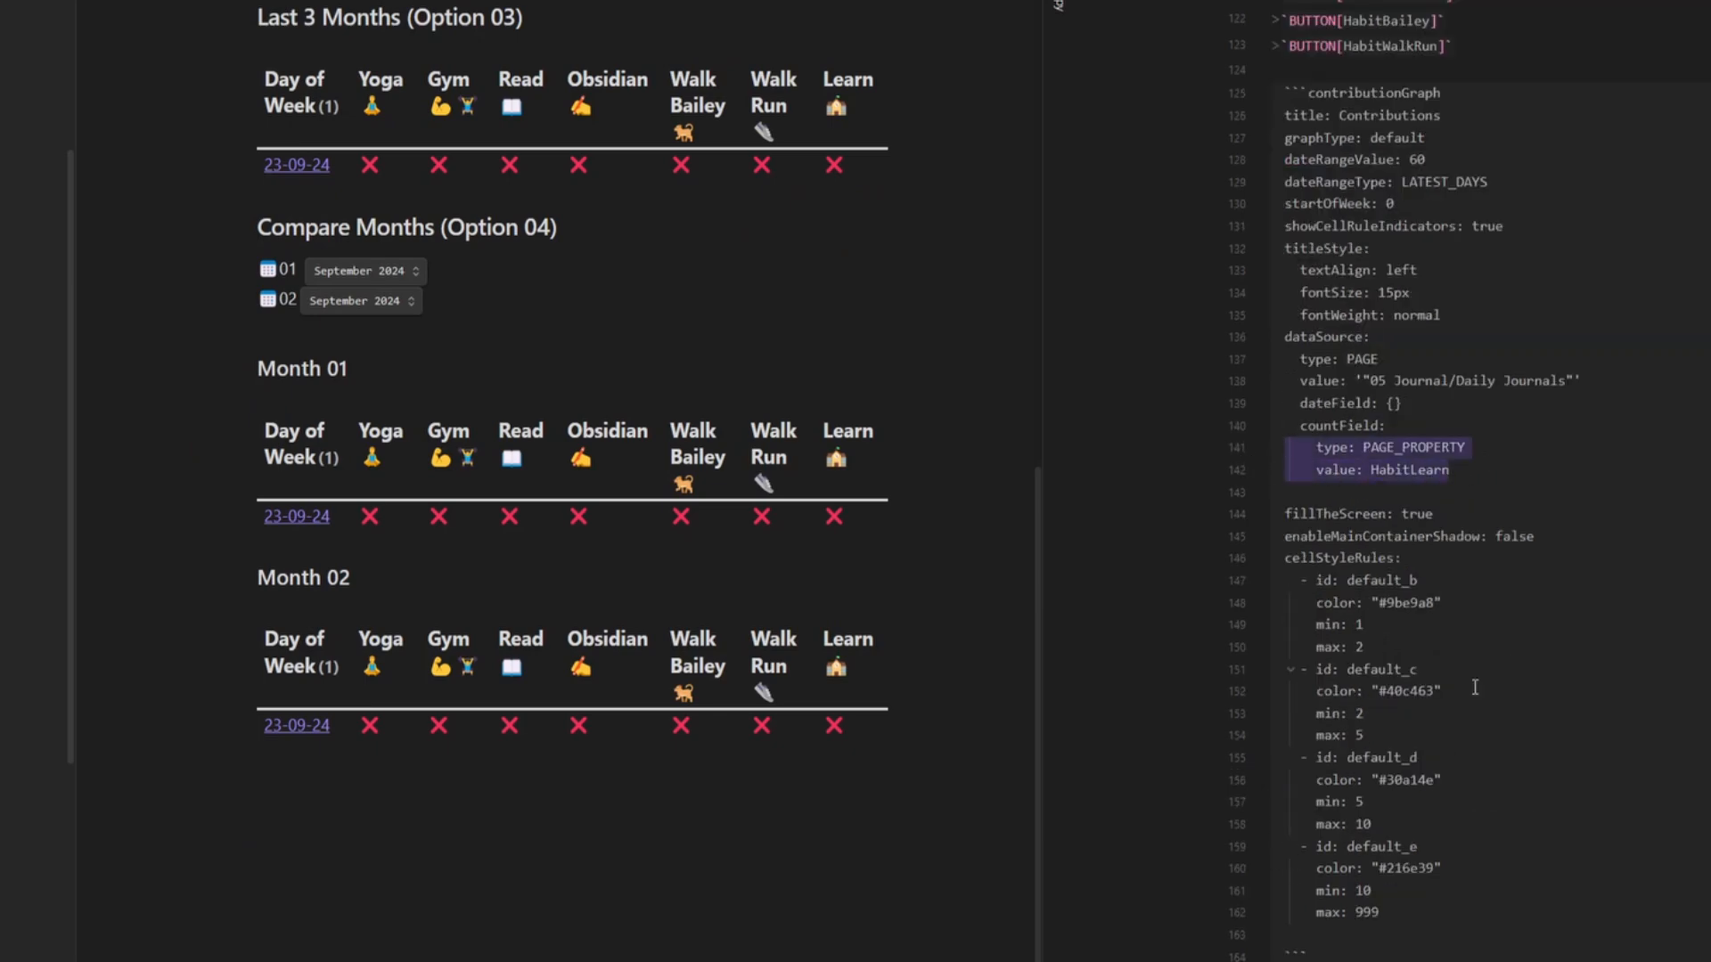
scroll(1475, 687, "down", 5)
scroll(1426, 802, "up", 5)
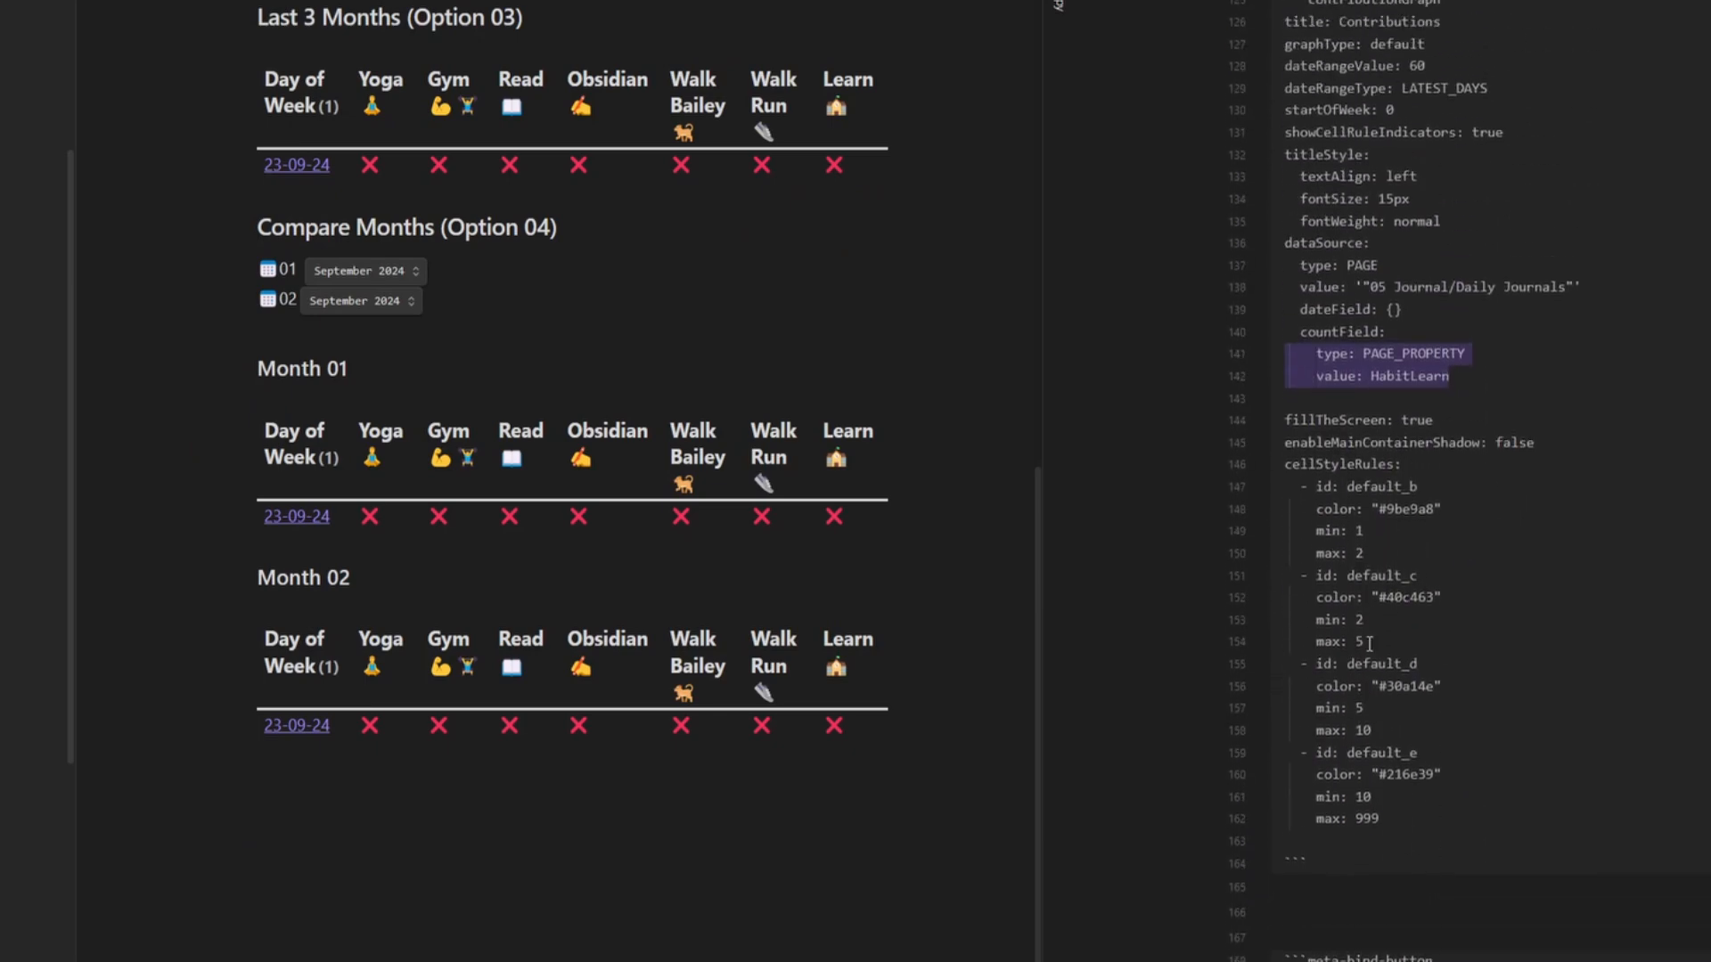
- Shift the contribution graph code block down one line with a blank line, and check the positions of its countField type and HabitLearn value
scroll(1390, 873, "down", 5)
left_click(1355, 396)
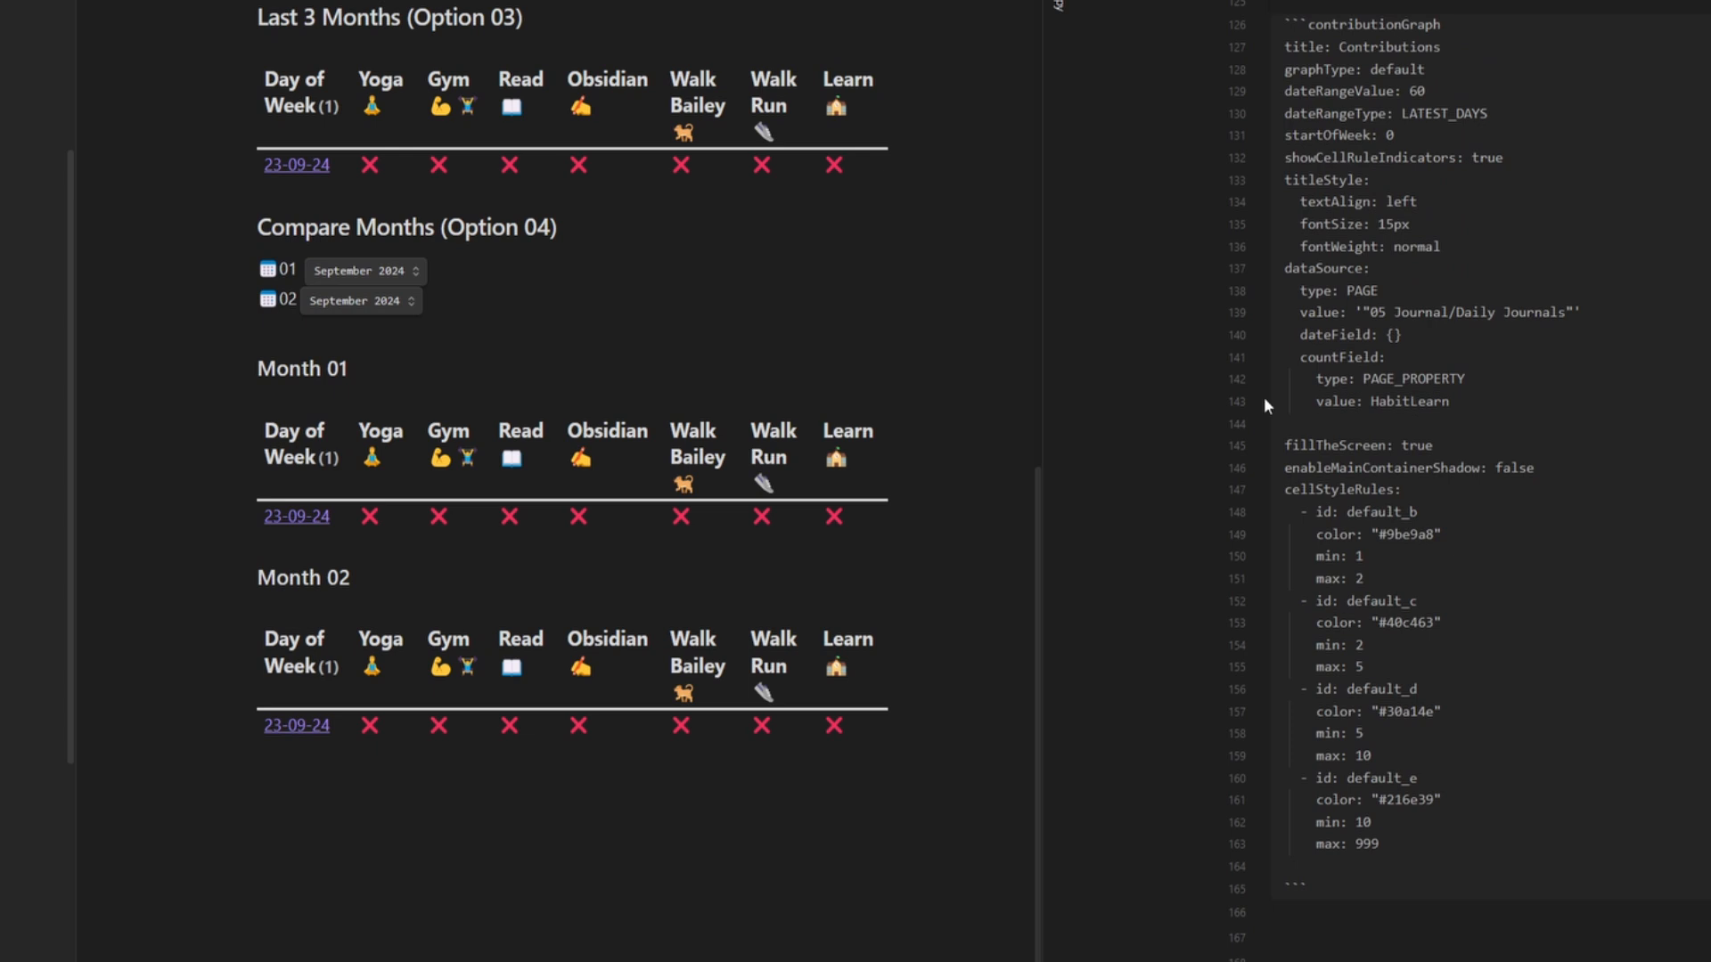
left_click_drag(1479, 407, 1256, 378)
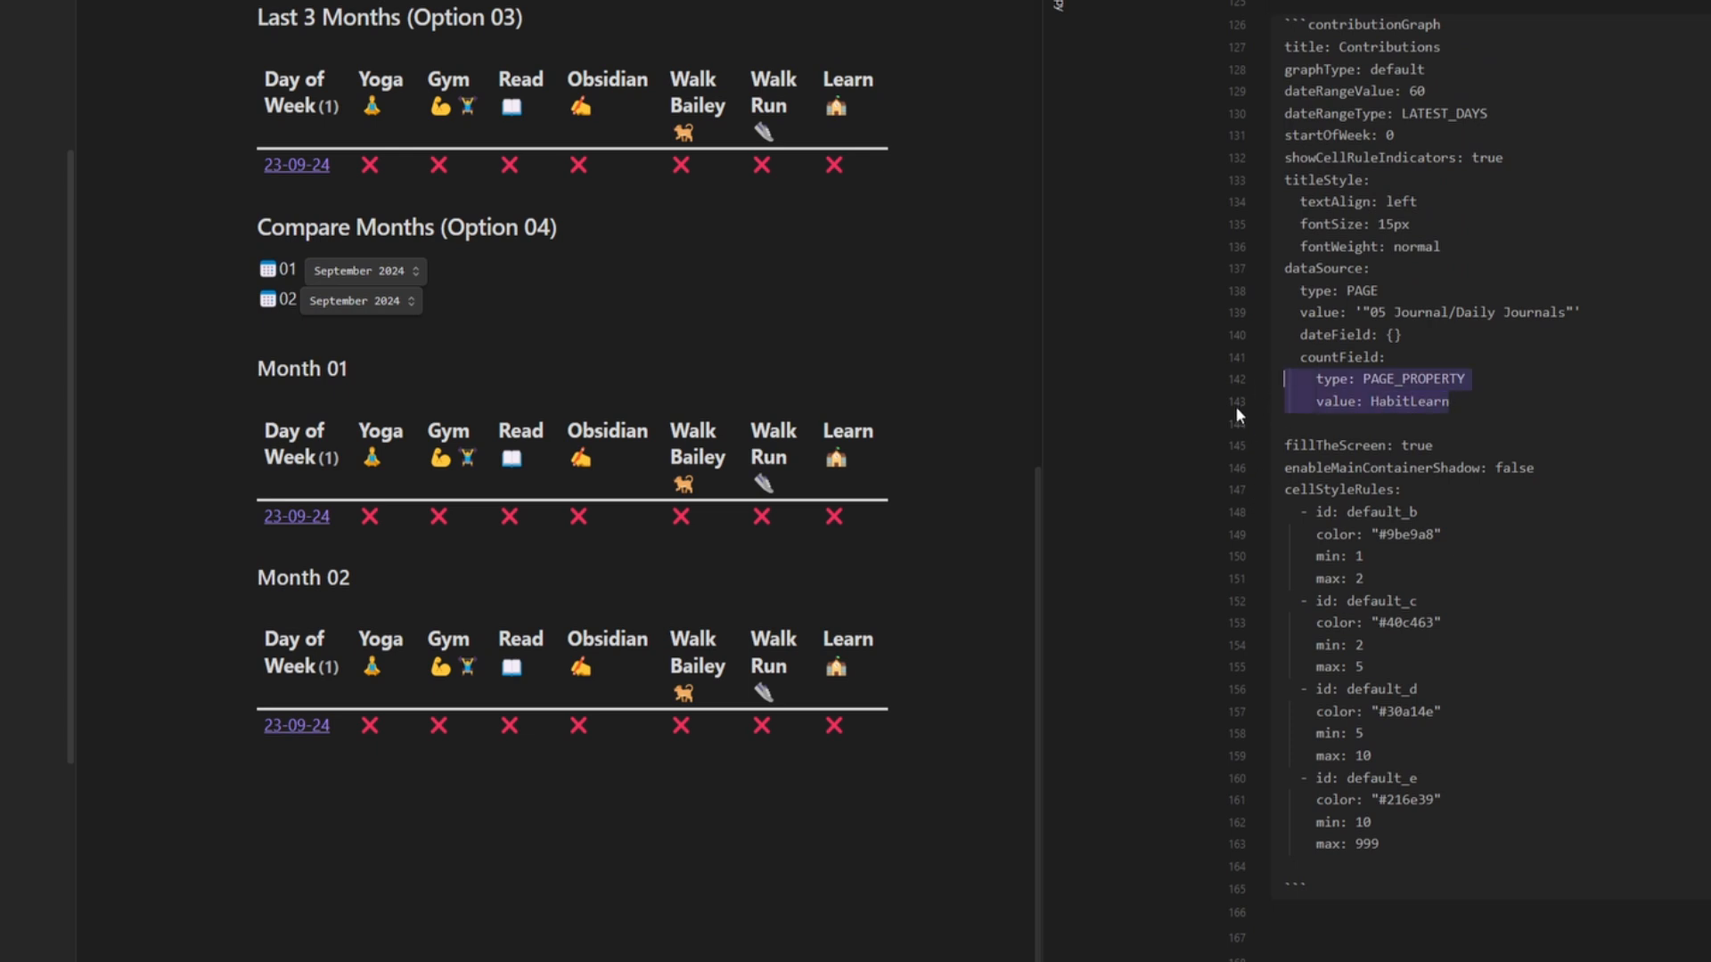
scroll(1542, 703, "up", 4)
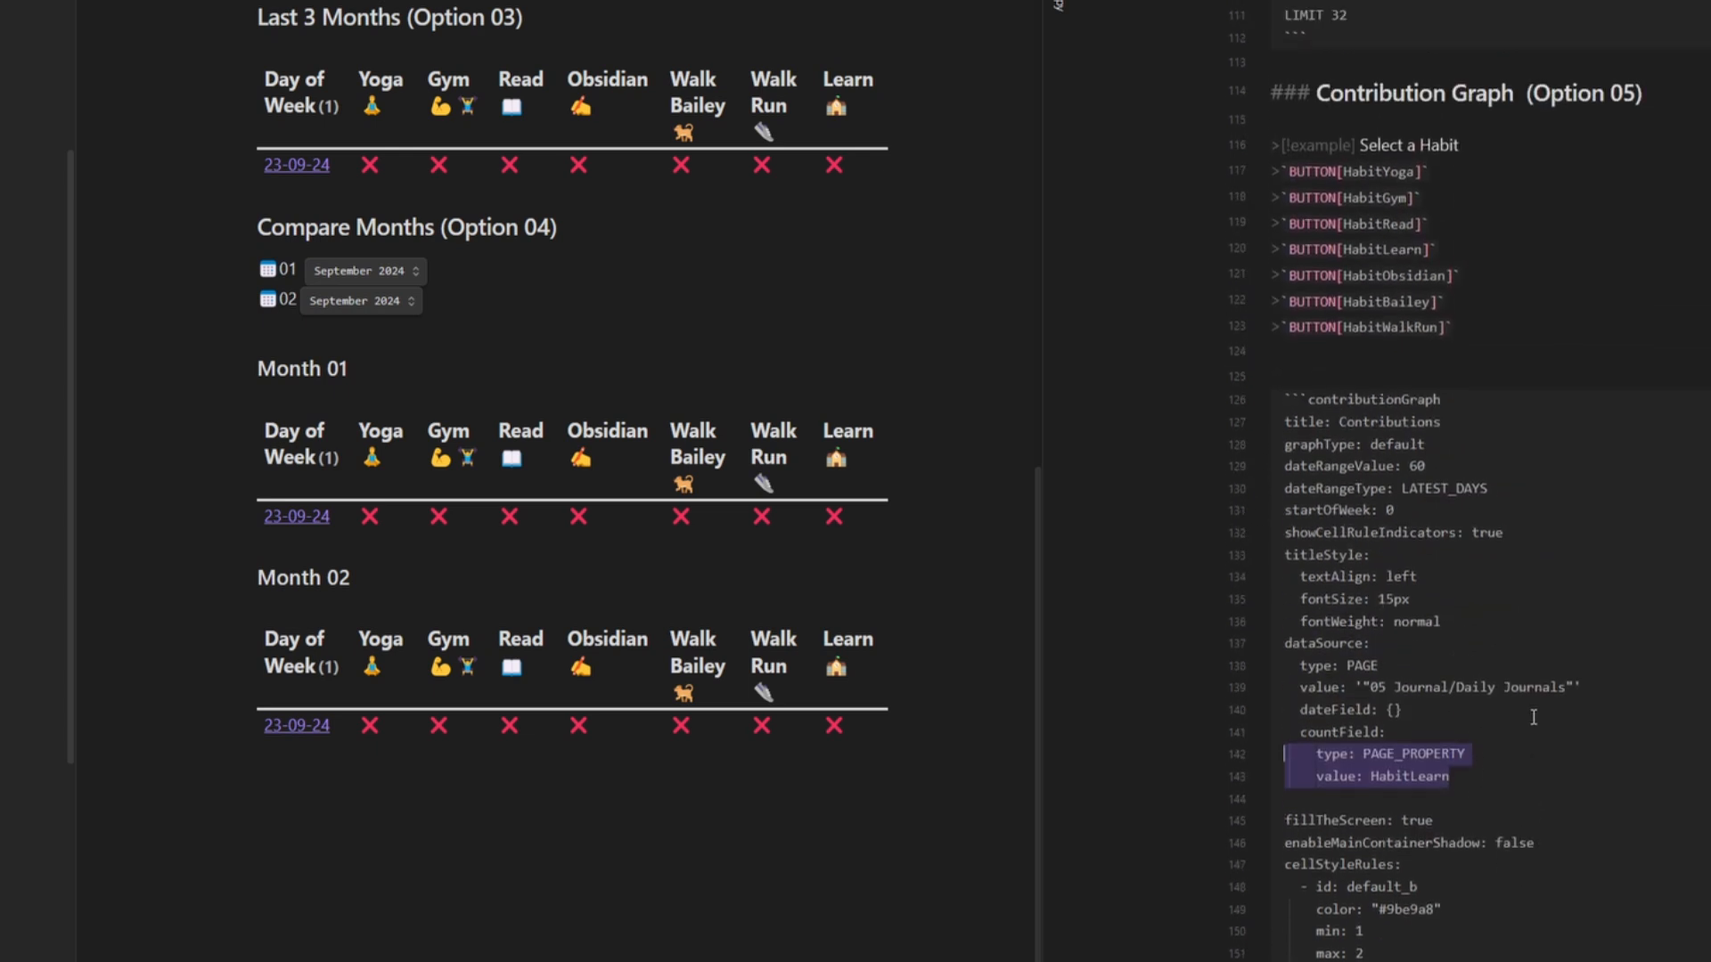
scroll(1532, 708, "down", 3)
double_click(1426, 494)
double_click(1427, 494)
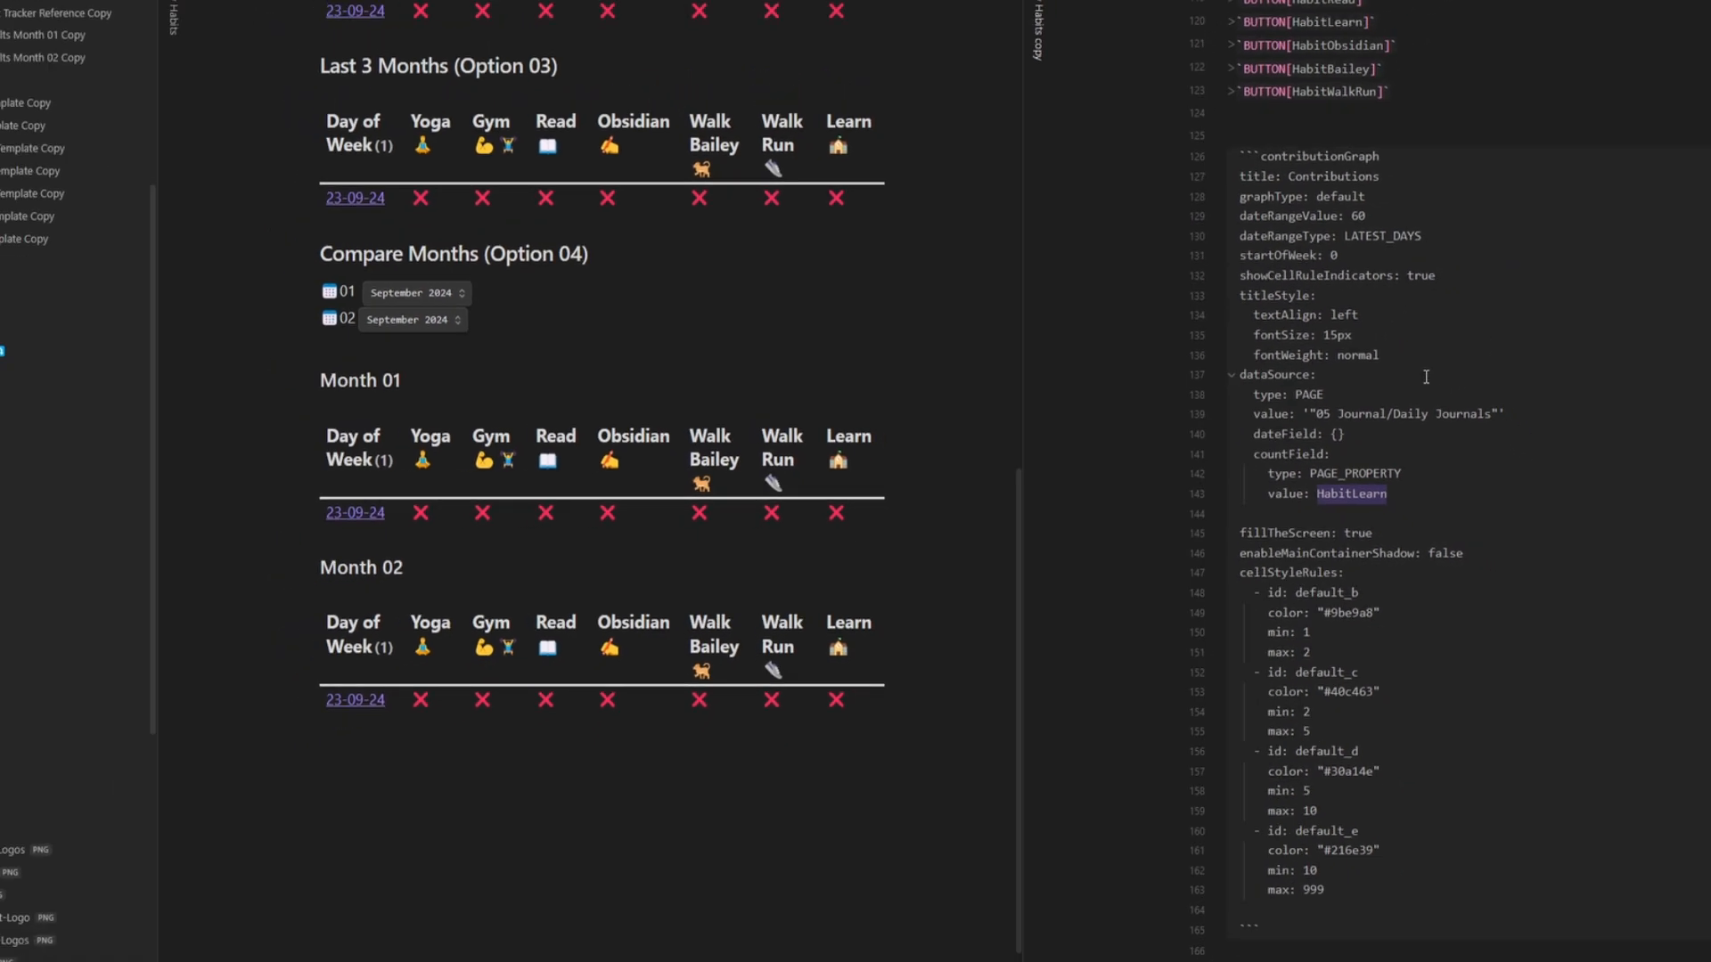
- Render Daily Habits copy, run its Learn habit button, inspect the replaced countField value in the source, and return to the rendered note
left_click(1652, 36)
left_click(1096, 347)
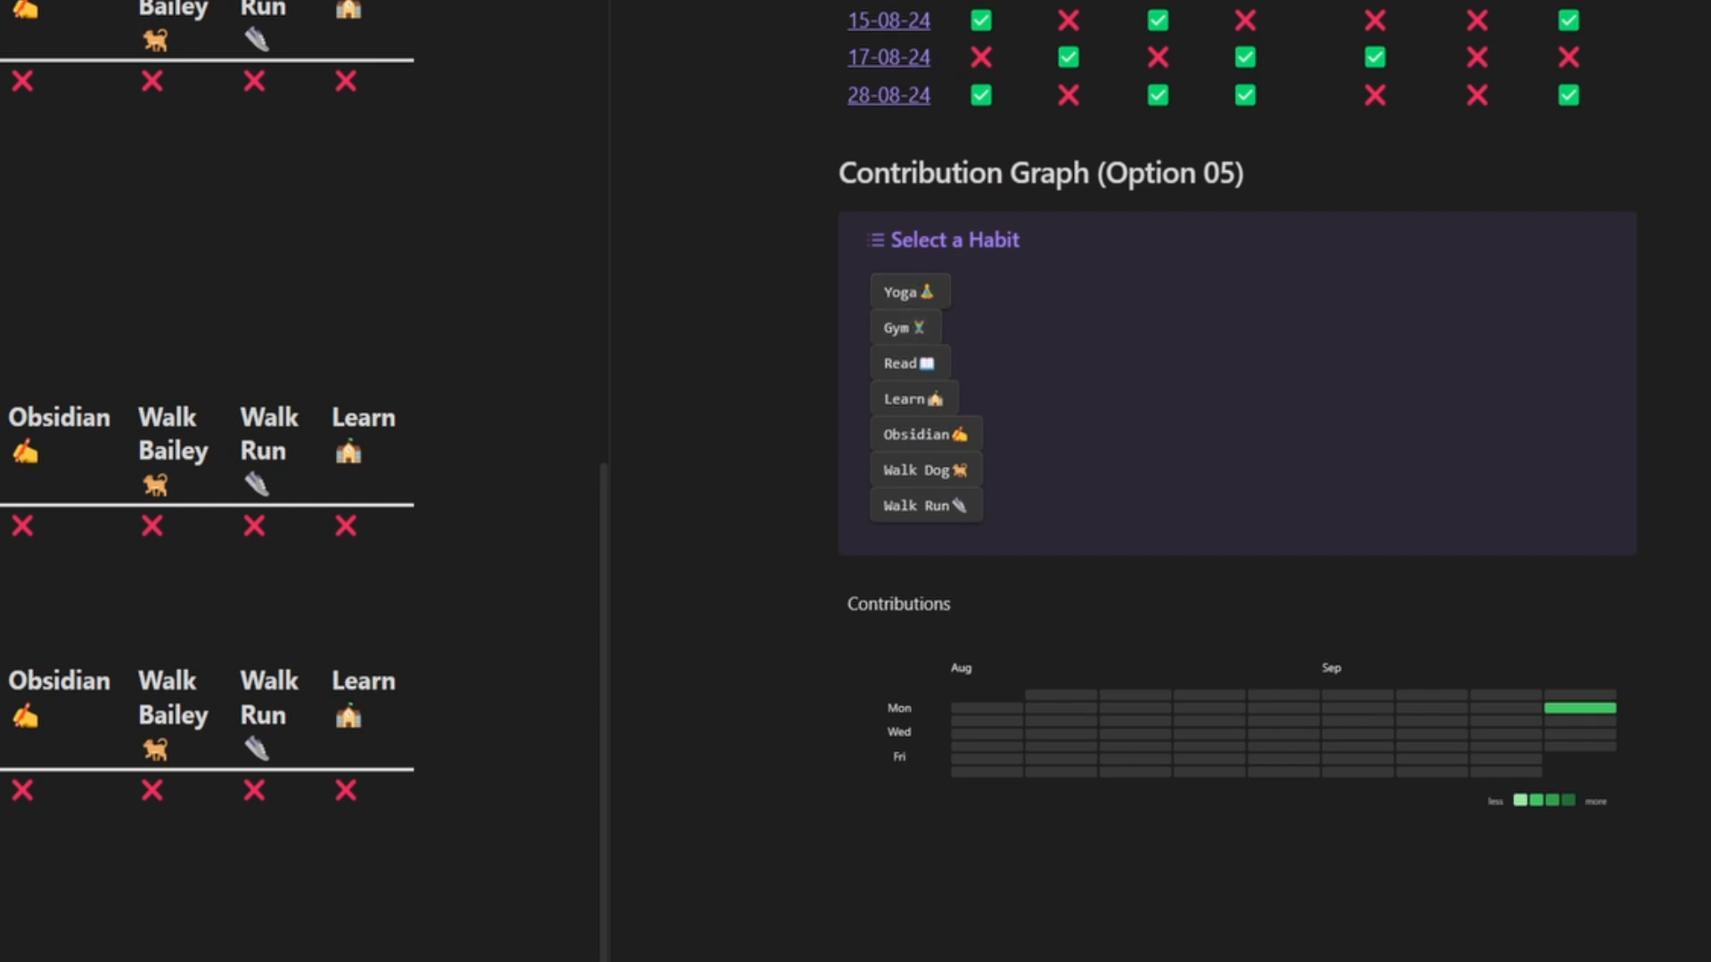
key("ctrl+e")
scroll(1206, 645, "down", 5)
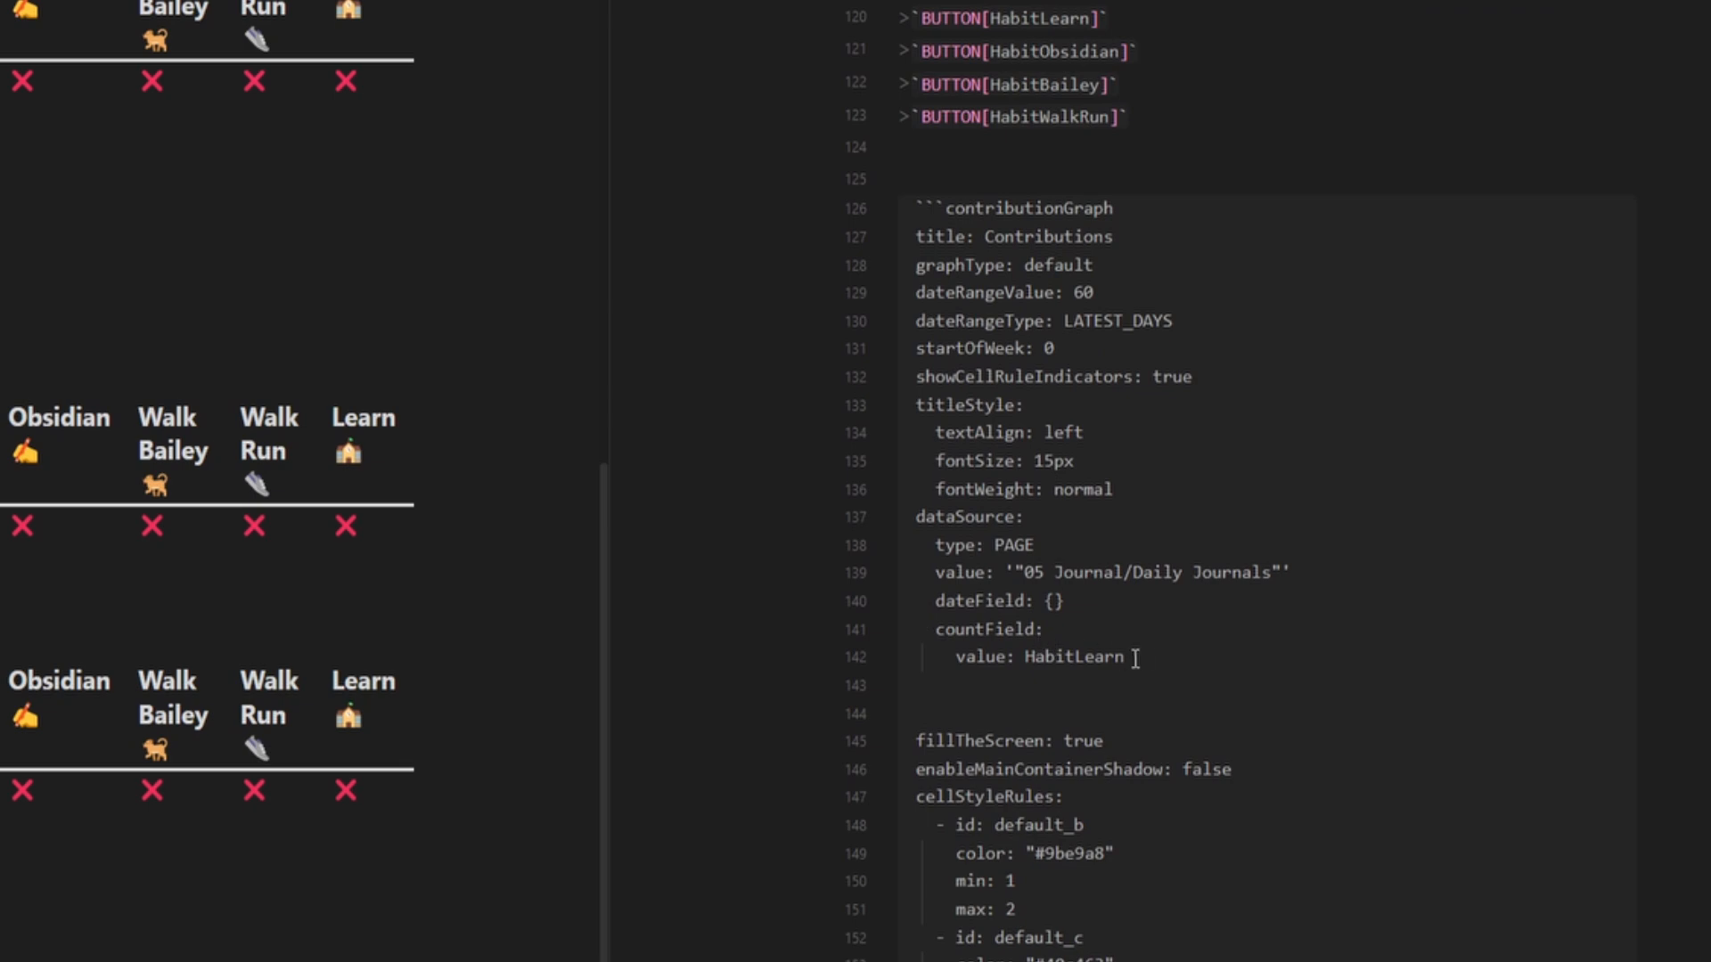
left_click_drag(1136, 658, 911, 660)
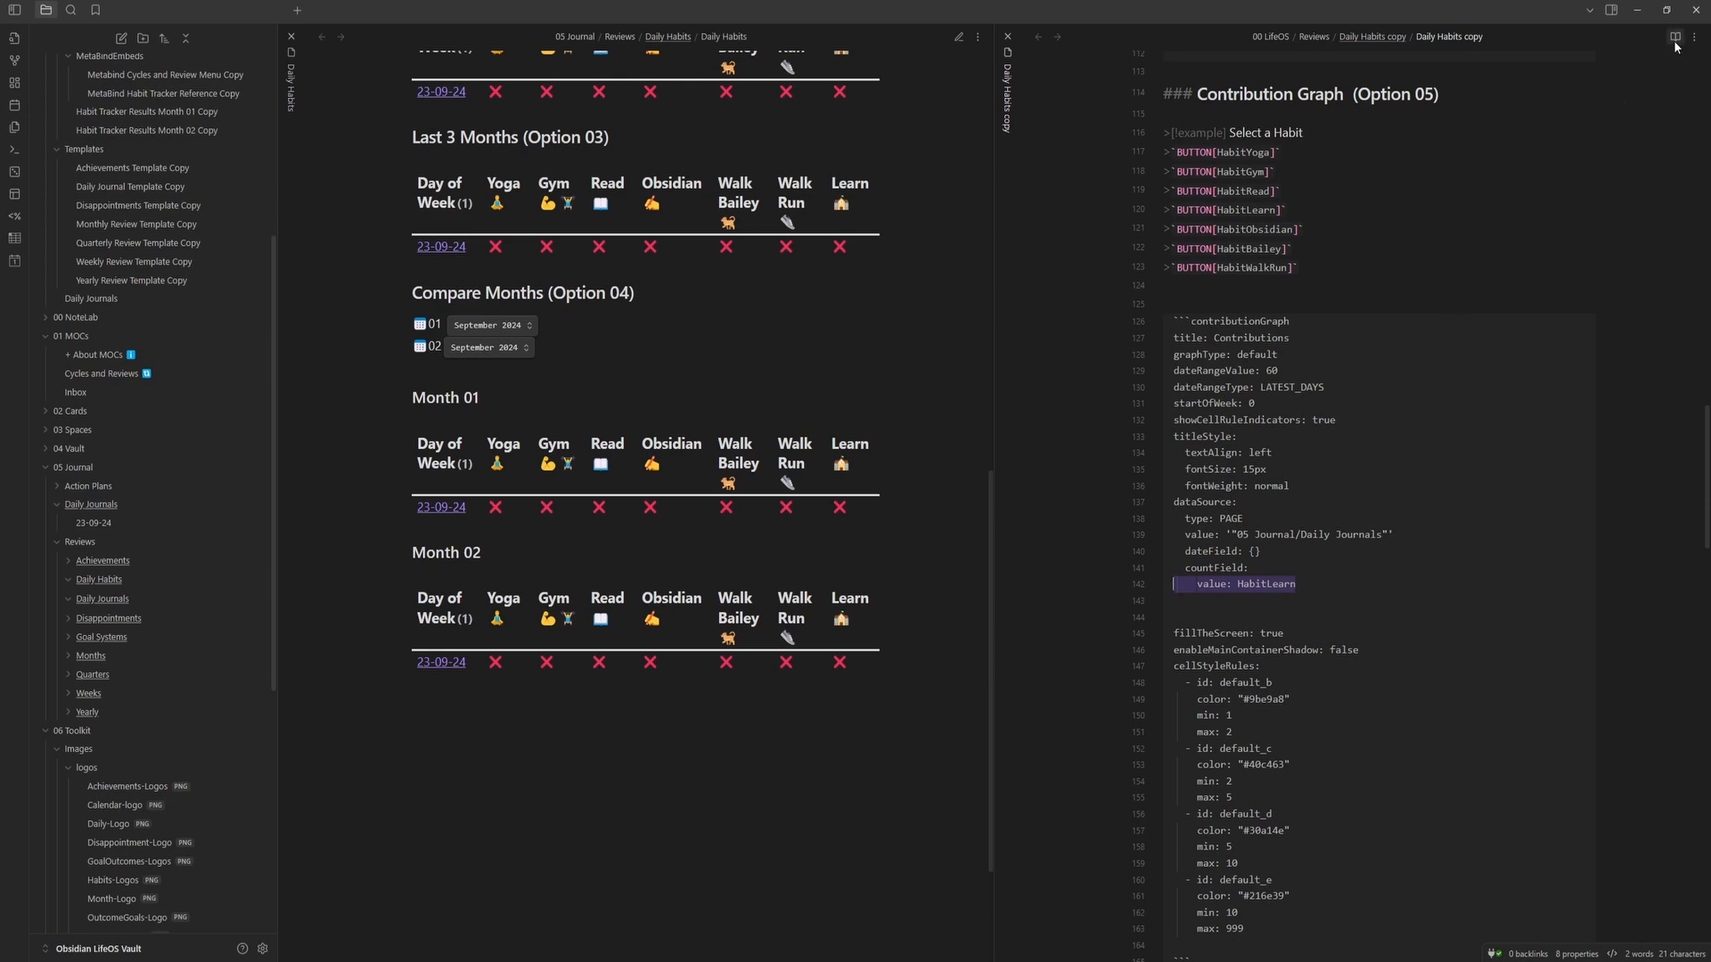
left_click(1675, 39)
scroll(1381, 499, "up", 3)
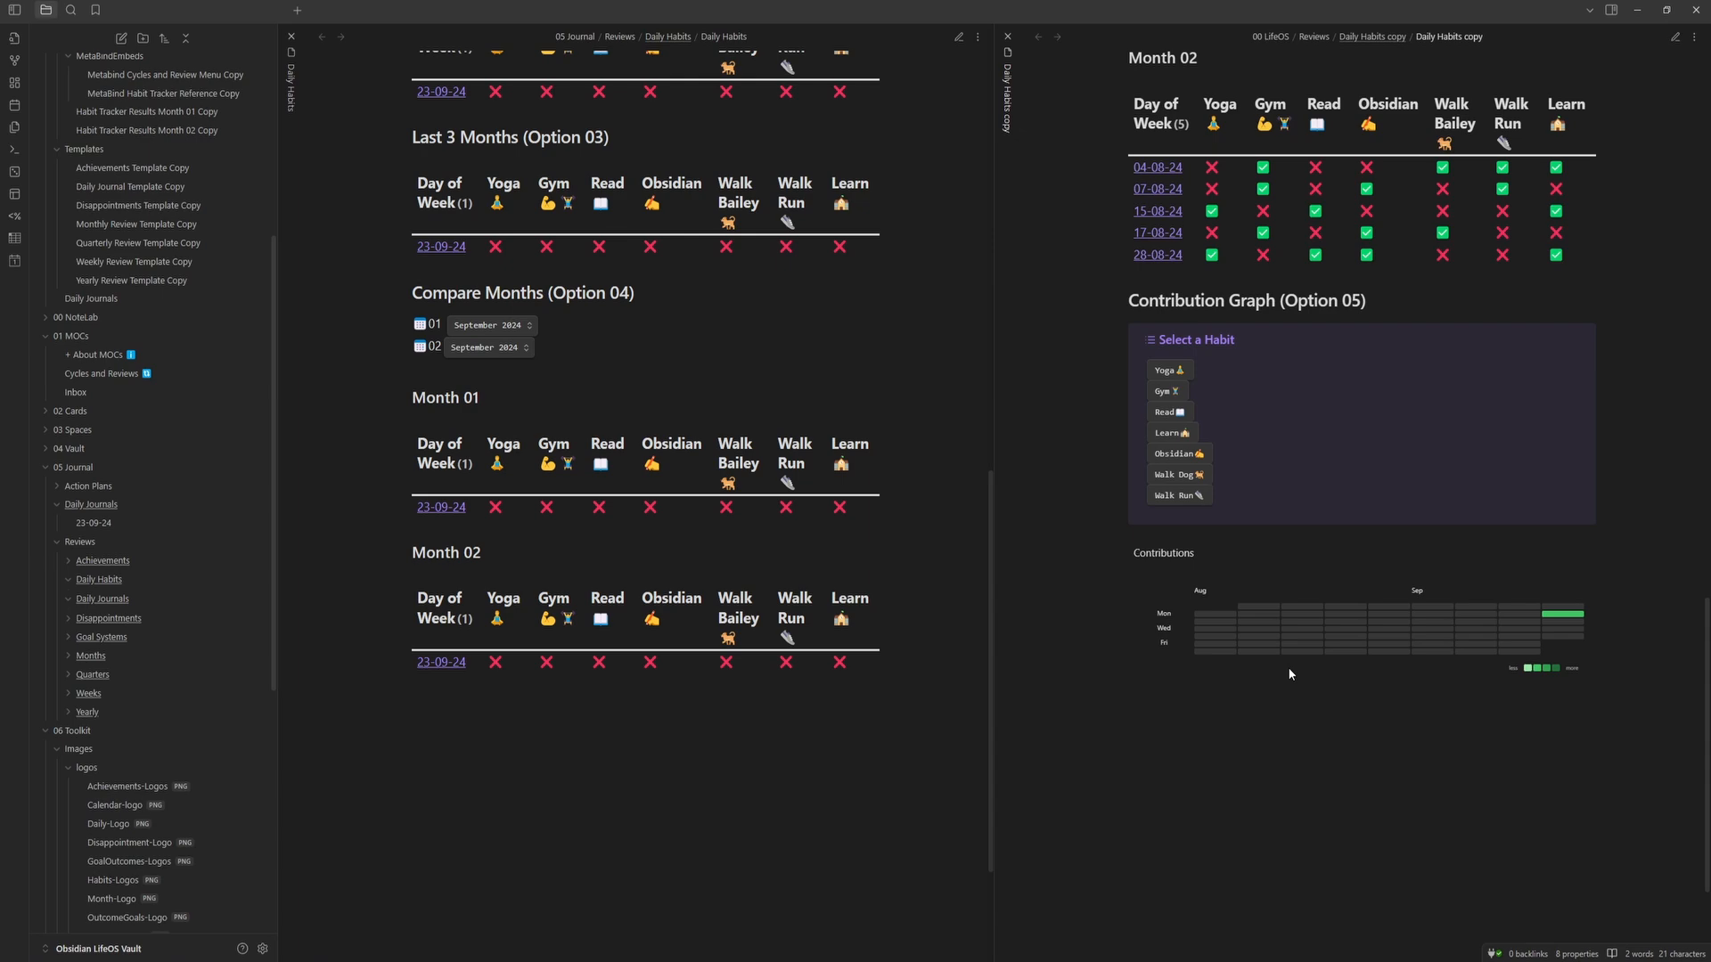
- Install the Minimal community theme from the appearance settings and activate it
key("ctrl+comma")
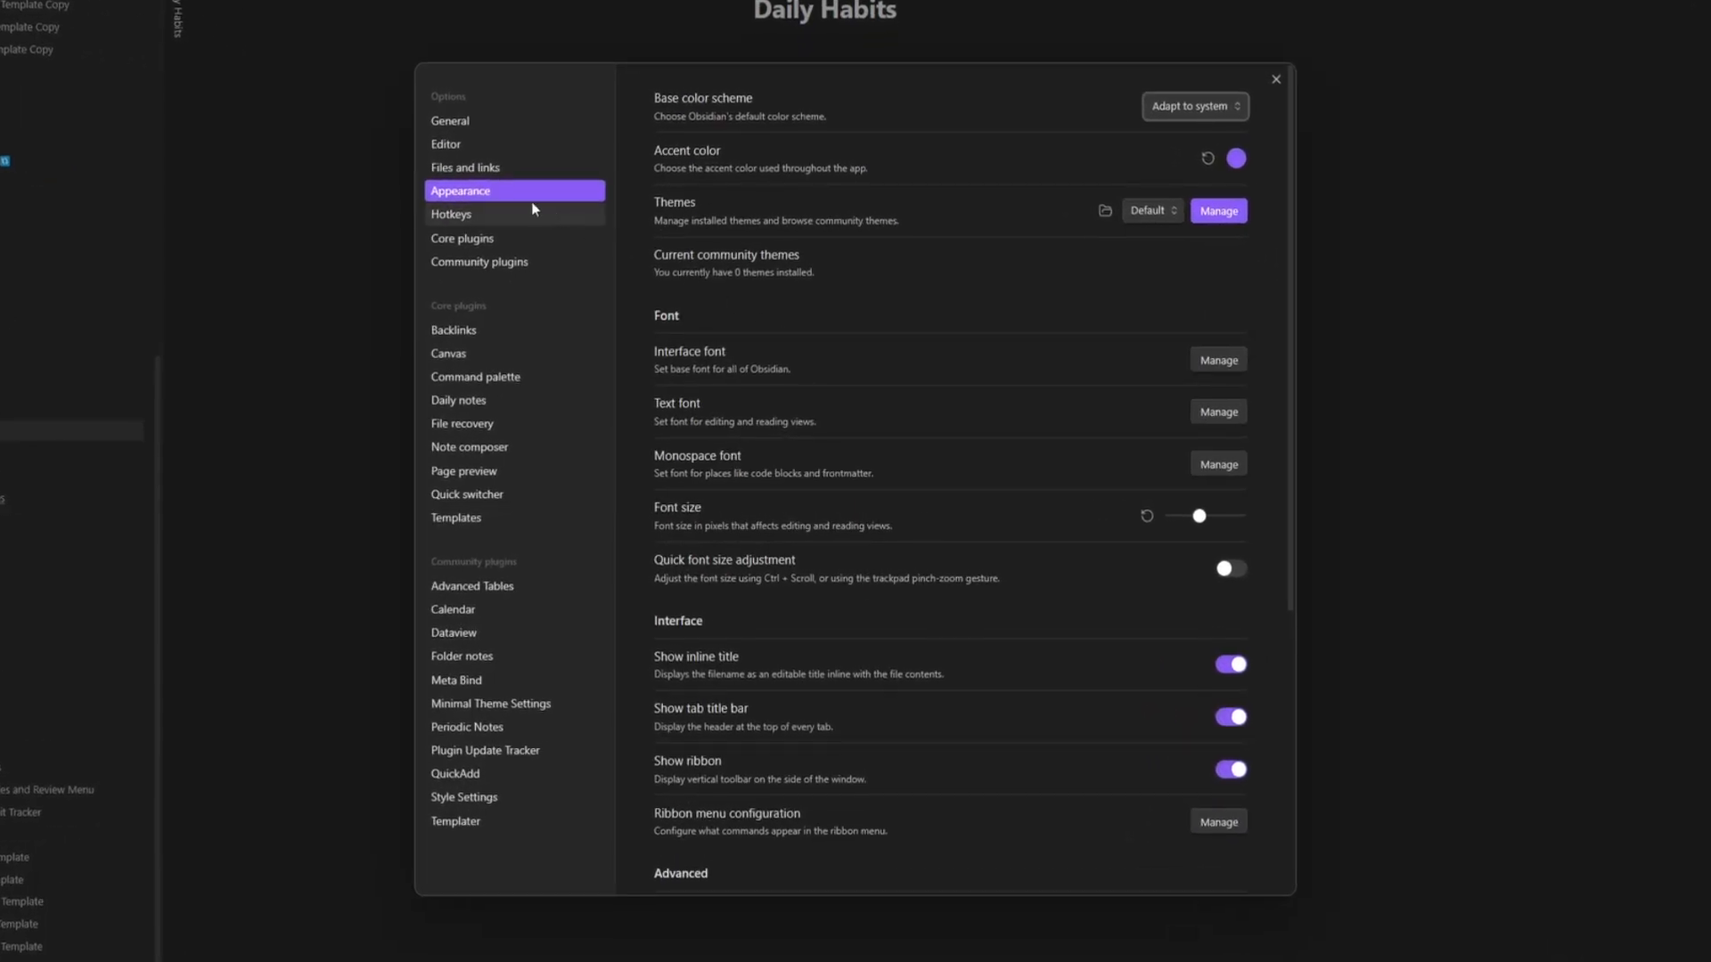
left_click(1219, 211)
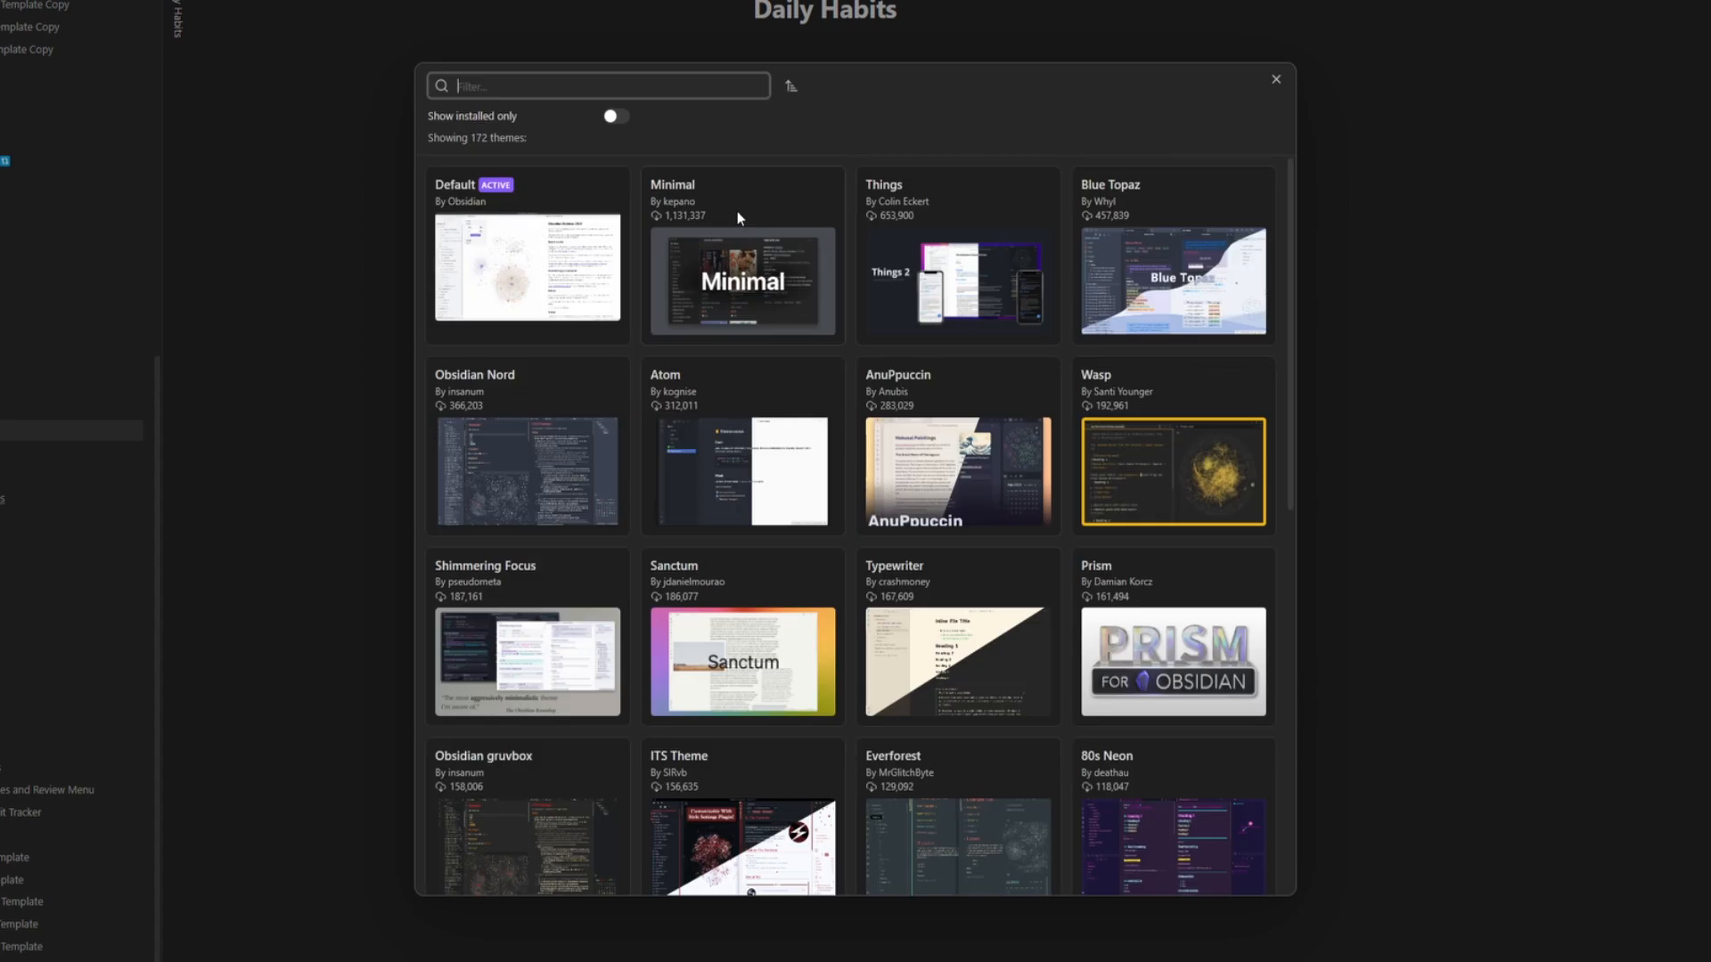
left_click(736, 210)
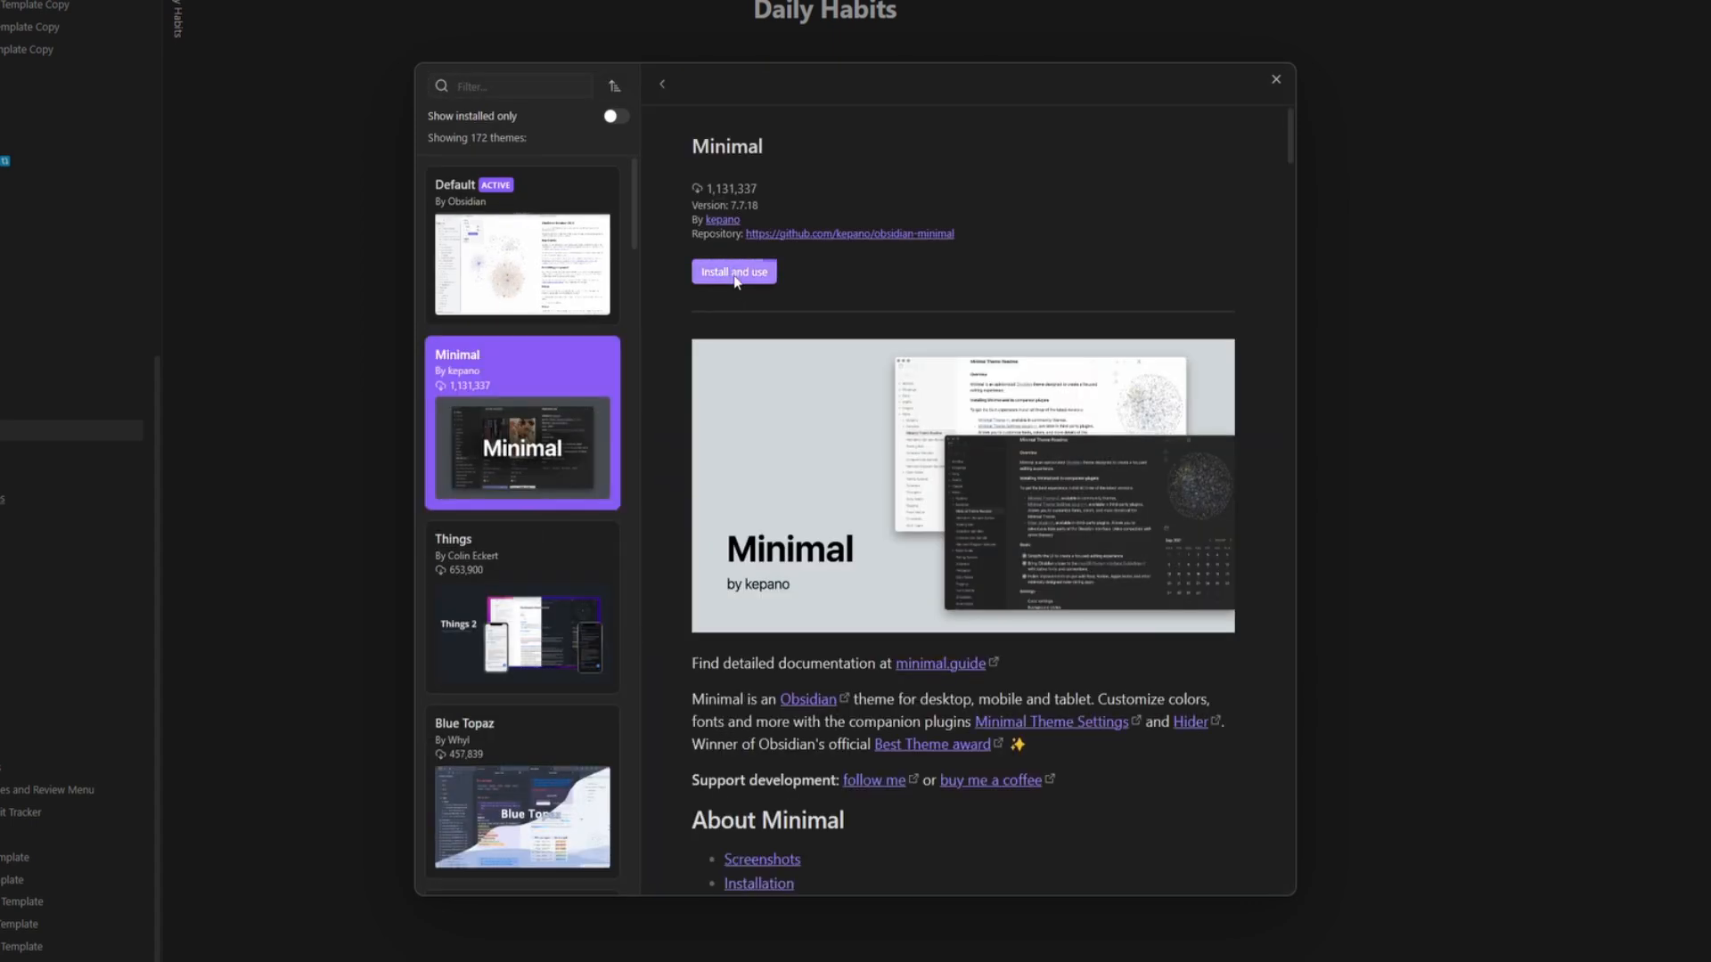
left_click(758, 270)
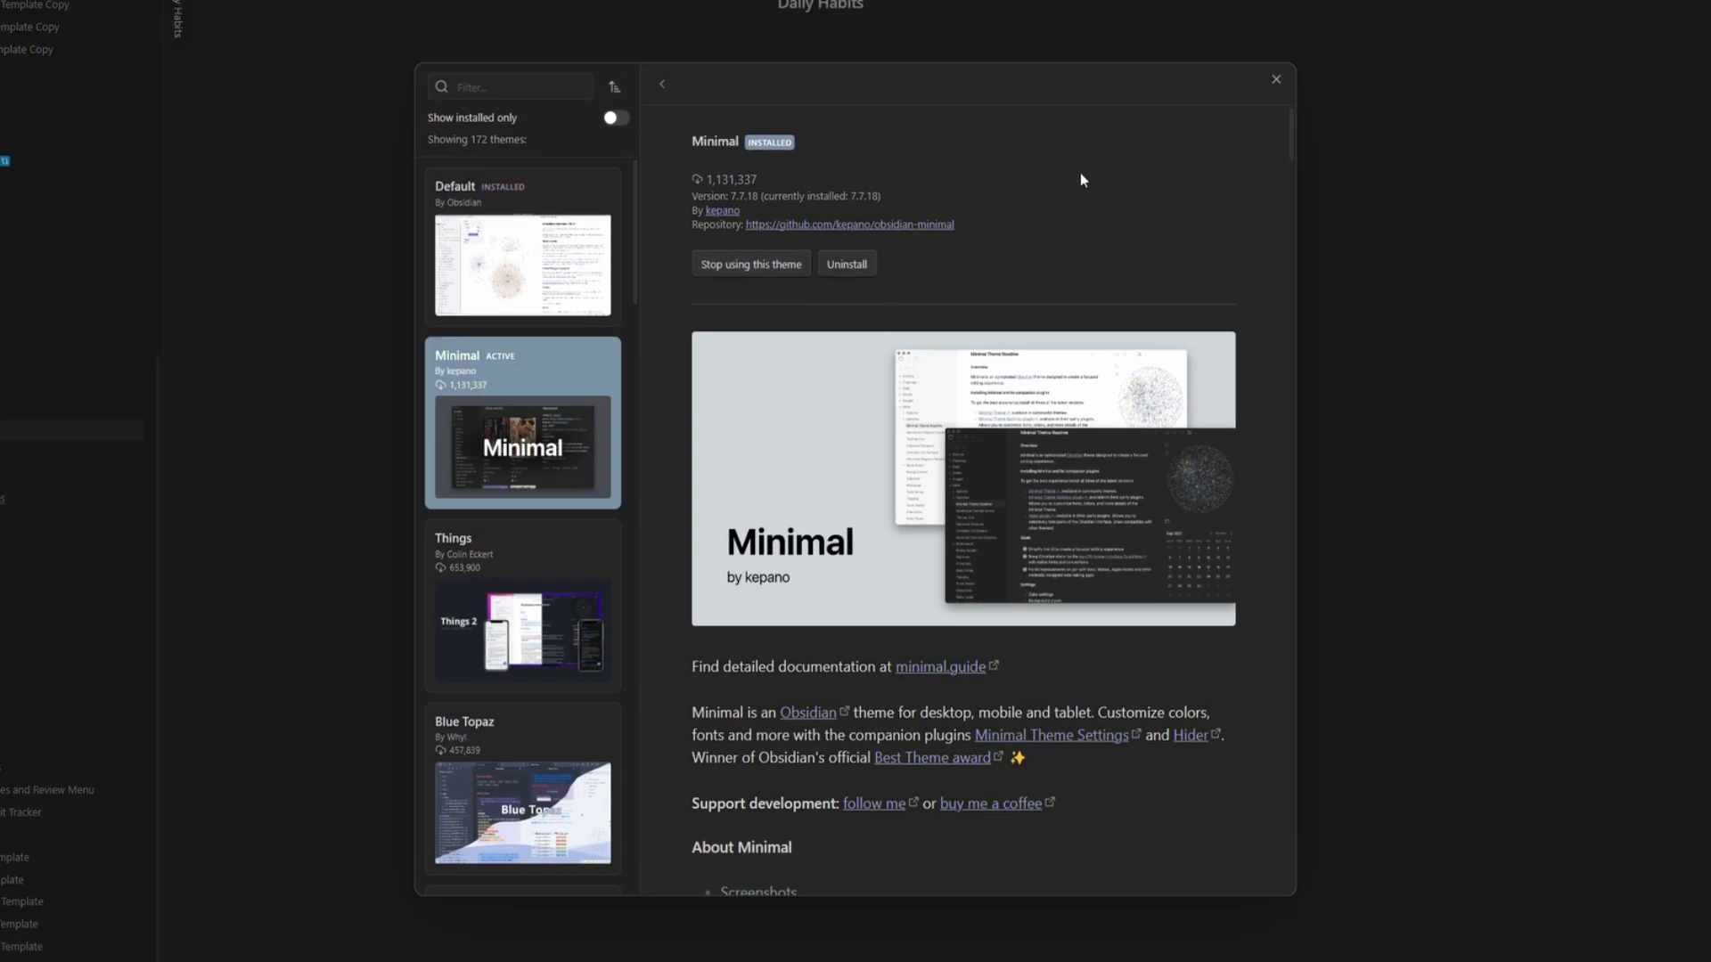